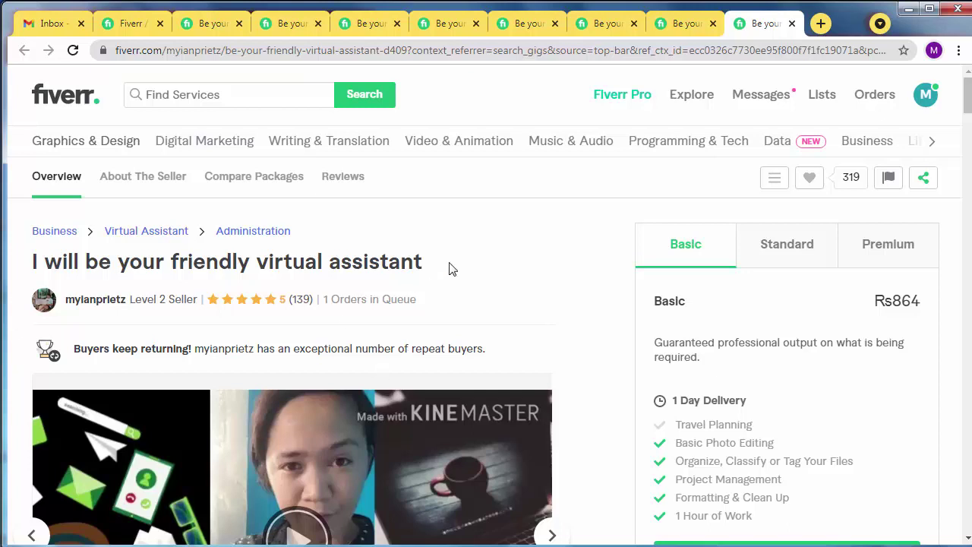
- Read through the friendly gig's services list, then switch to the Rs6,906 dependable assistant gig
{"action": "scroll", "coordinate": [451, 270], "scroll_direction": "down", "scroll_amount": 5}
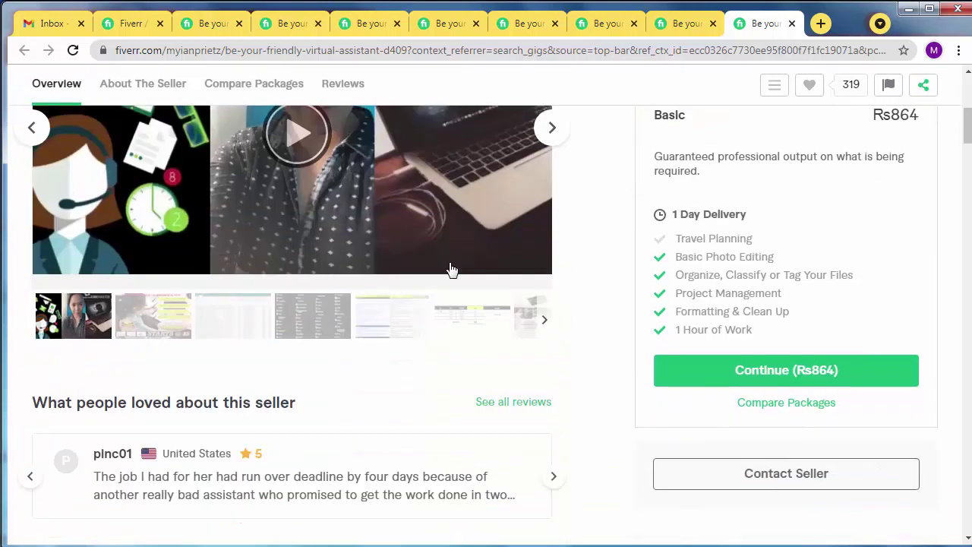
{"action": "scroll", "coordinate": [451, 270], "scroll_direction": "down", "scroll_amount": 4}
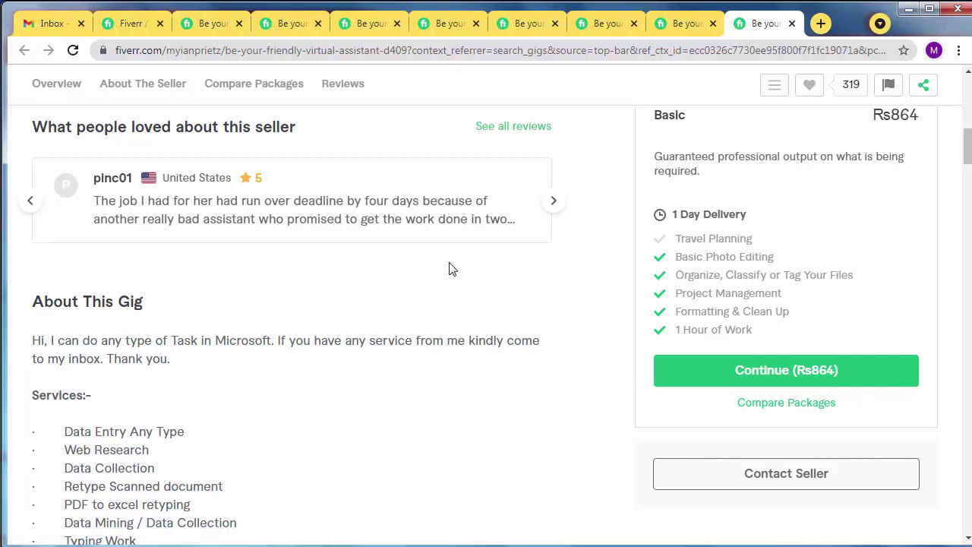
{"action": "scroll", "coordinate": [100, 384], "scroll_direction": "down", "scroll_amount": 2}
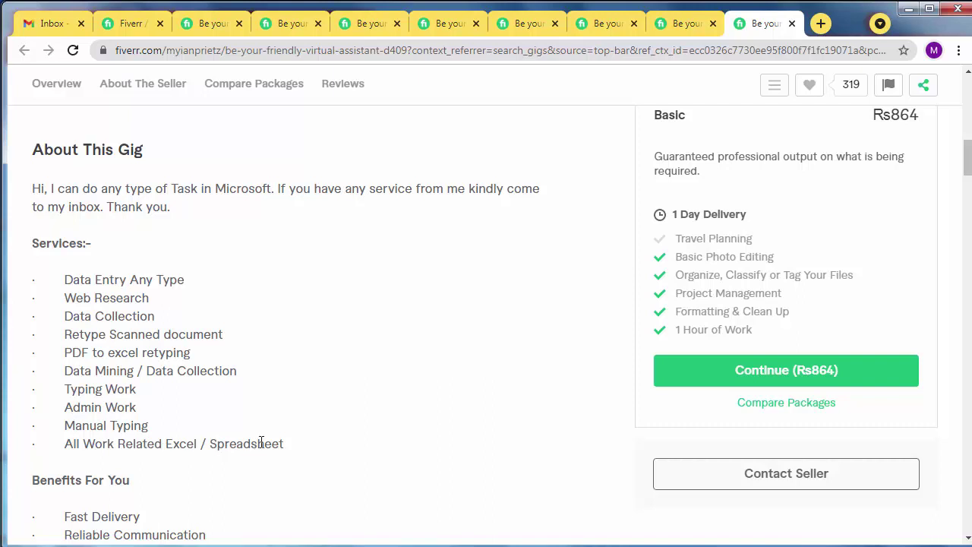
{"action": "left_click_drag", "start_coordinate": [293, 453], "coordinate": [64, 279]}
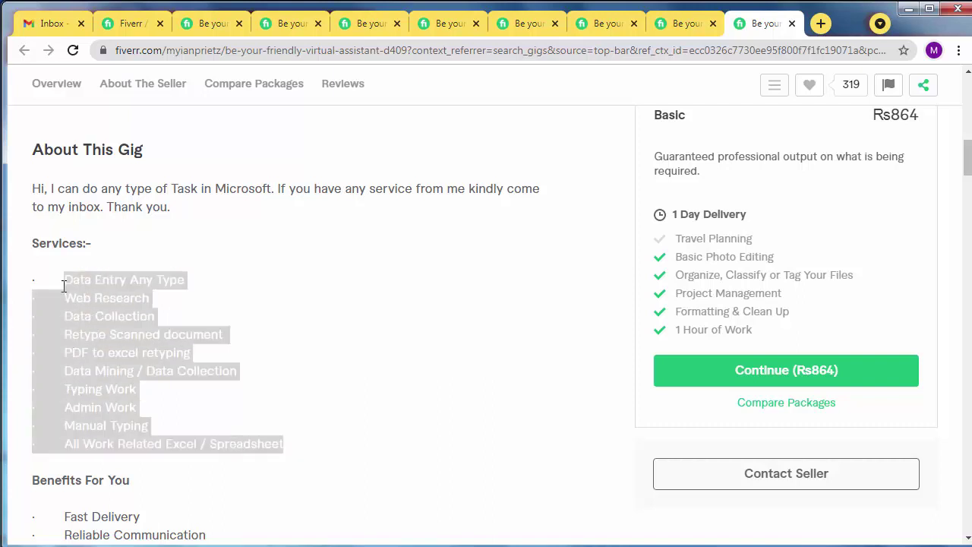
{"action": "left_click", "coordinate": [182, 336]}
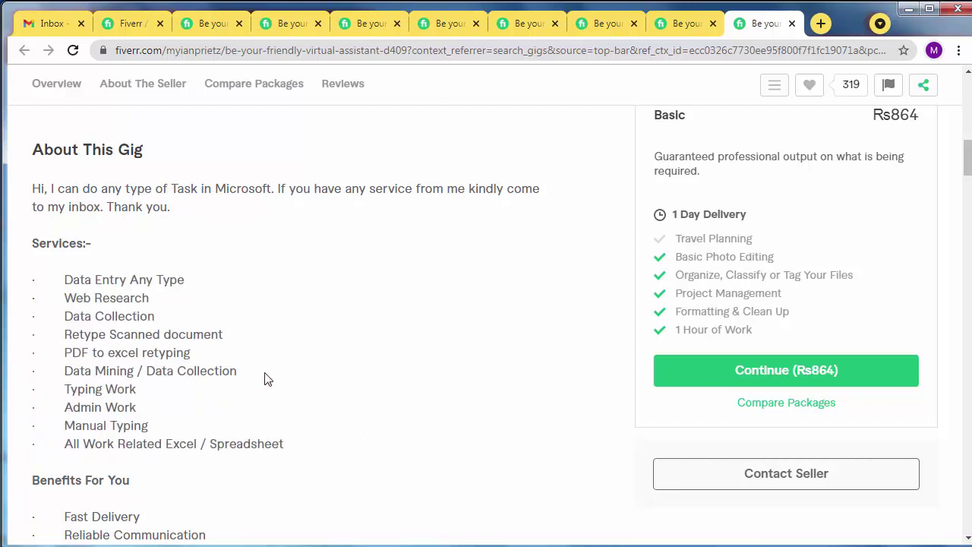
{"action": "left_click", "coordinate": [683, 23]}
- Read the About This Gig tasks, then switch to the Rs864 'I will be your virtual assistant' gig
{"action": "scroll", "coordinate": [258, 316], "scroll_direction": "down", "scroll_amount": 10}
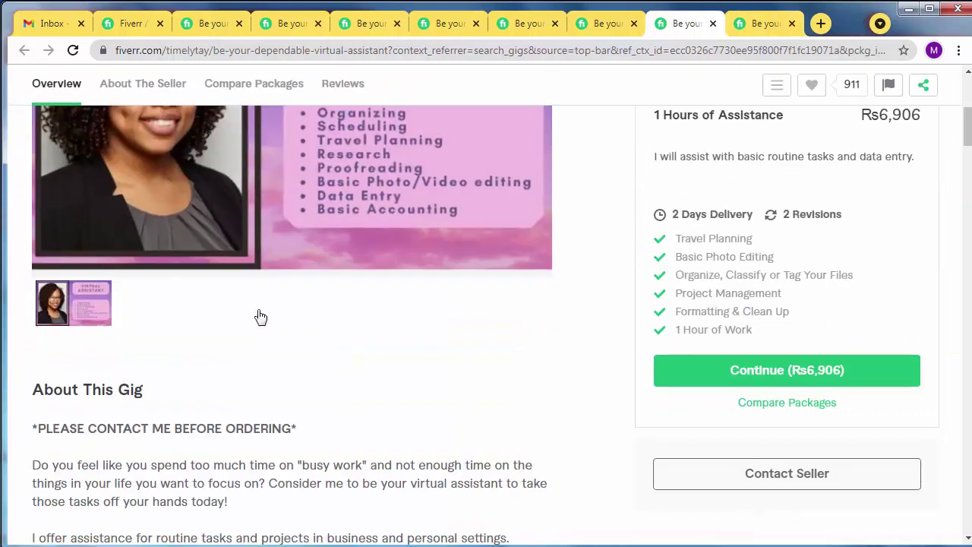
{"action": "scroll", "coordinate": [258, 316], "scroll_direction": "down", "scroll_amount": 1}
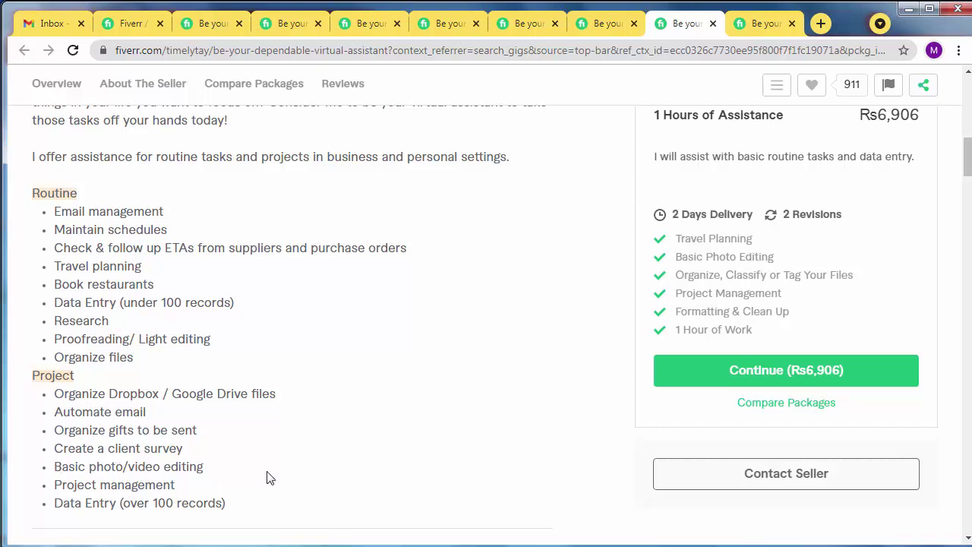
{"action": "left_click", "coordinate": [608, 23]}
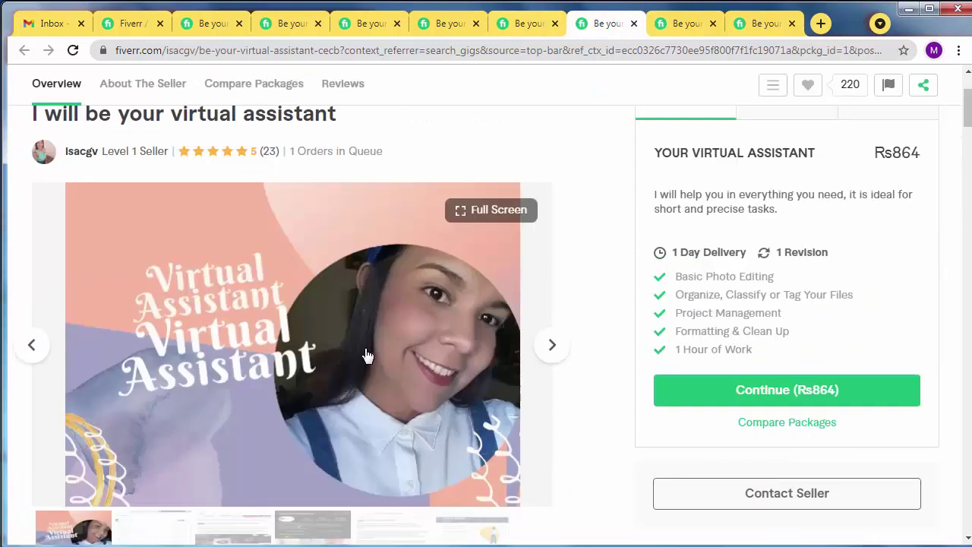
- Cycle through the open gig tabs, ending on the data entry and web research gig
{"action": "scroll", "coordinate": [367, 355], "scroll_direction": "down", "scroll_amount": 10}
{"action": "scroll", "coordinate": [332, 349], "scroll_direction": "up", "scroll_amount": 1}
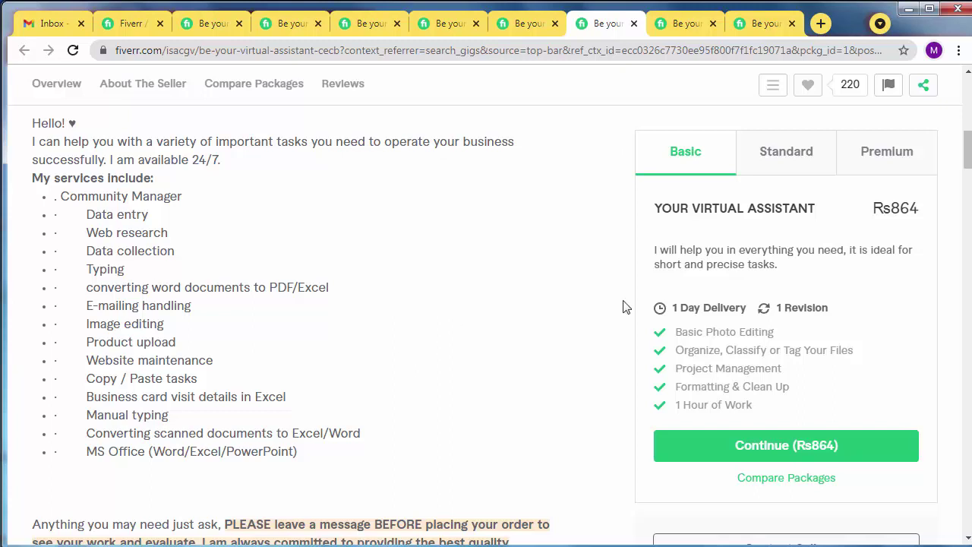
{"action": "scroll", "coordinate": [602, 299], "scroll_direction": "up", "scroll_amount": 8}
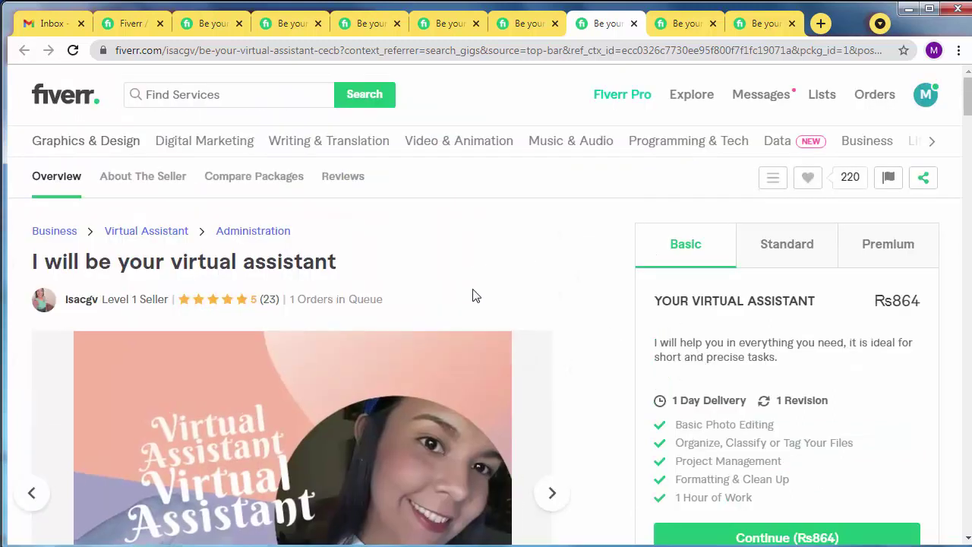
{"action": "left_click", "coordinate": [522, 25]}
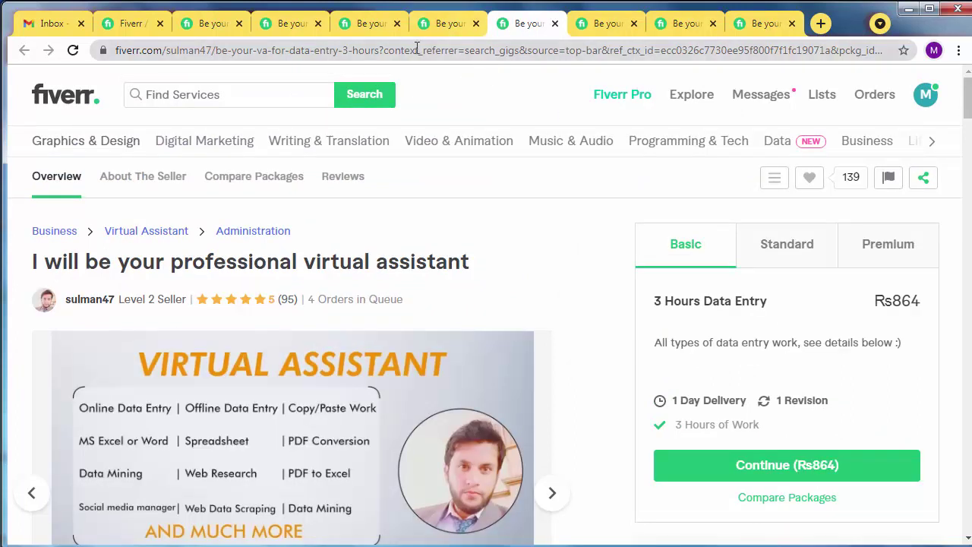
{"action": "left_click", "coordinate": [450, 25]}
{"action": "left_click", "coordinate": [350, 27]}
{"action": "left_click", "coordinate": [278, 27]}
{"action": "left_click", "coordinate": [199, 27]}
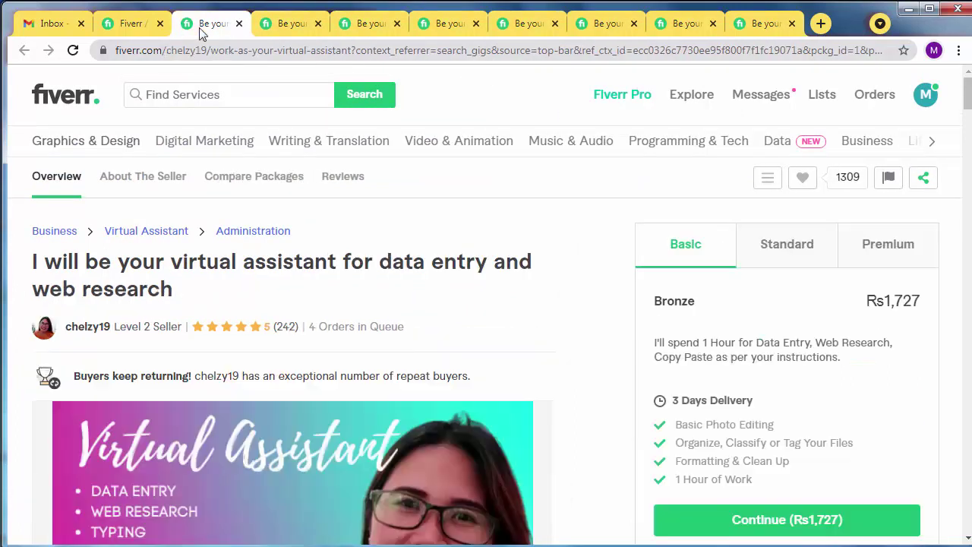
- Close all eight gig tabs back to the search results and open a blank tab
{"action": "left_click", "coordinate": [239, 25]}
{"action": "left_click", "coordinate": [238, 25]}
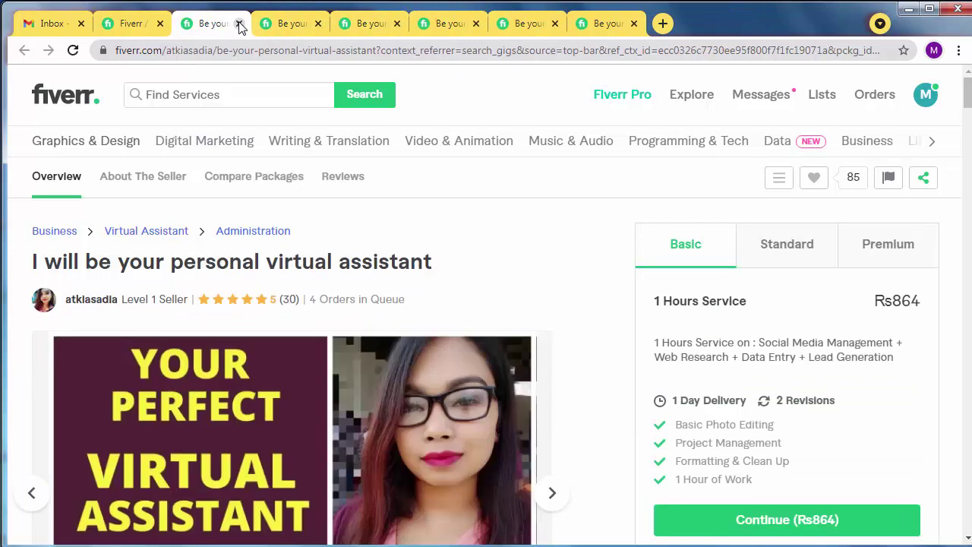
{"action": "left_click", "coordinate": [239, 24]}
{"action": "left_click", "coordinate": [238, 25]}
{"action": "left_click", "coordinate": [238, 25]}
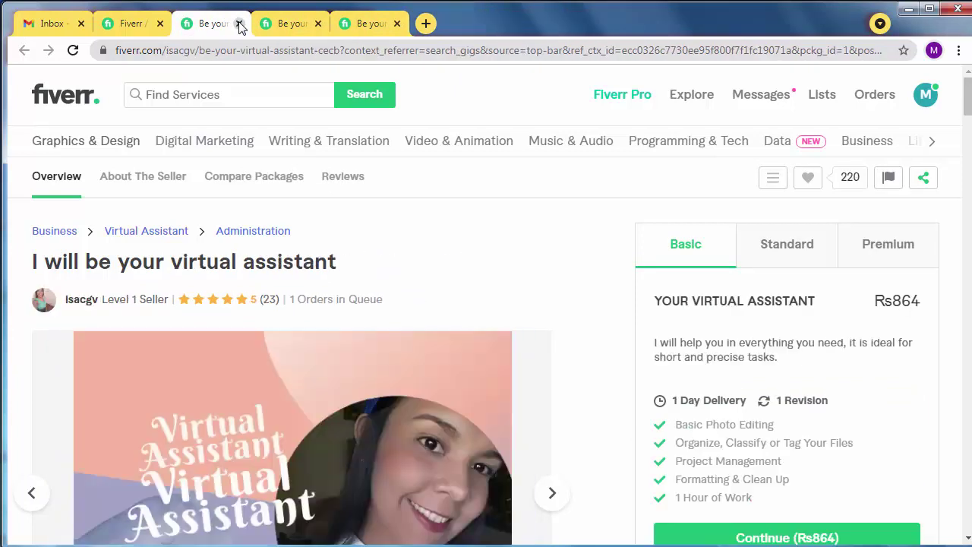
{"action": "left_click", "coordinate": [239, 24]}
{"action": "left_click", "coordinate": [239, 24]}
{"action": "left_click", "coordinate": [238, 24]}
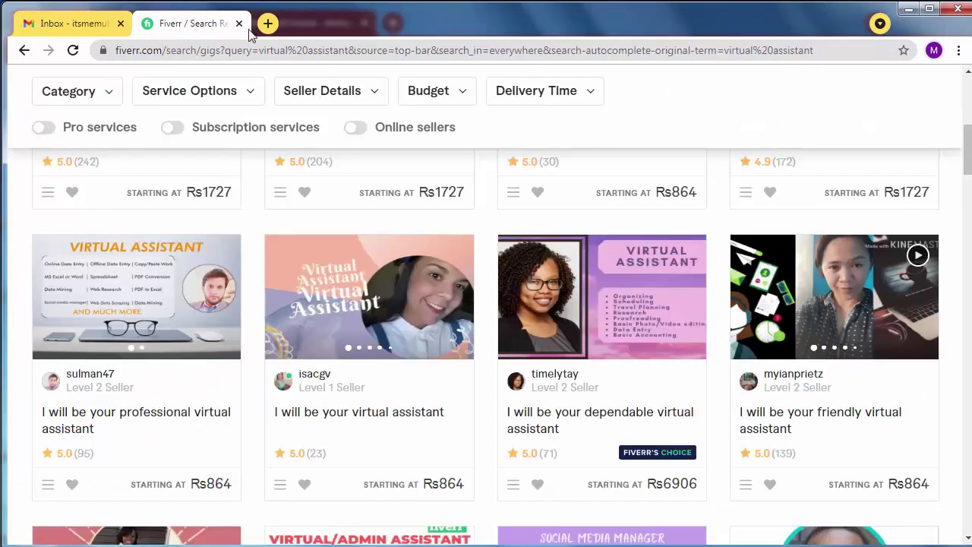
{"action": "left_click", "coordinate": [267, 24]}
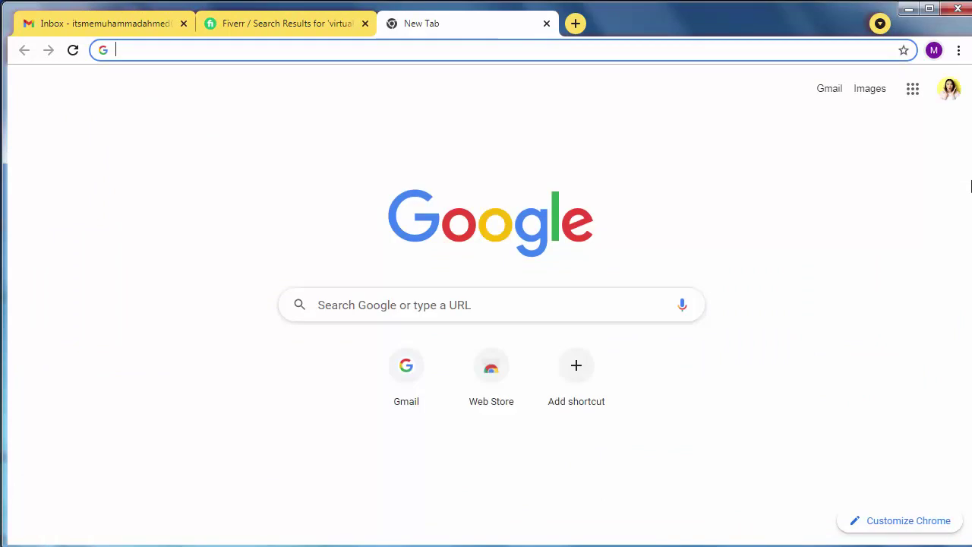
- Search Google for 'upwork', go to Upwork, and search its freelancers for 'virtual assistant'
{"action": "type", "text": "upwor"}
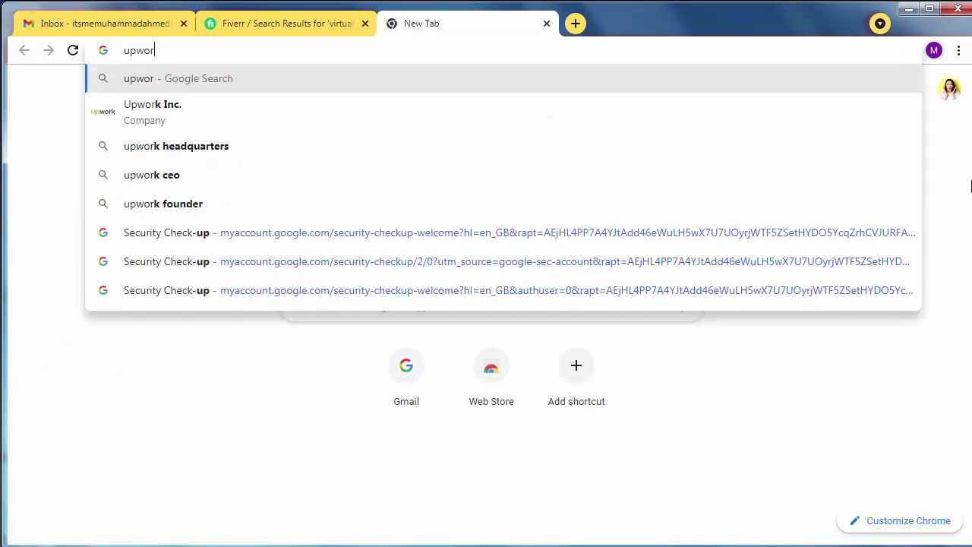
{"action": "type", "text": "k"}
{"action": "key", "text": "Return"}
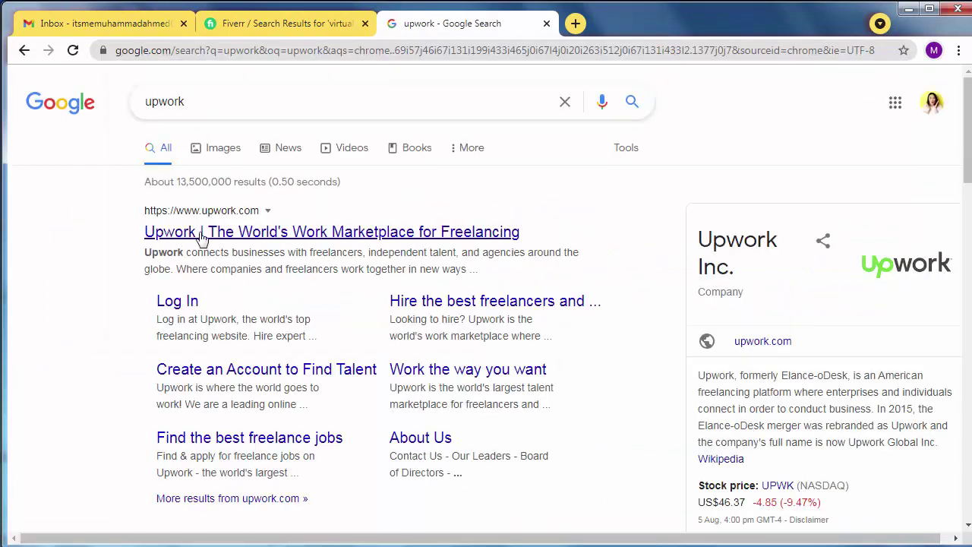
{"action": "left_click", "coordinate": [202, 237]}
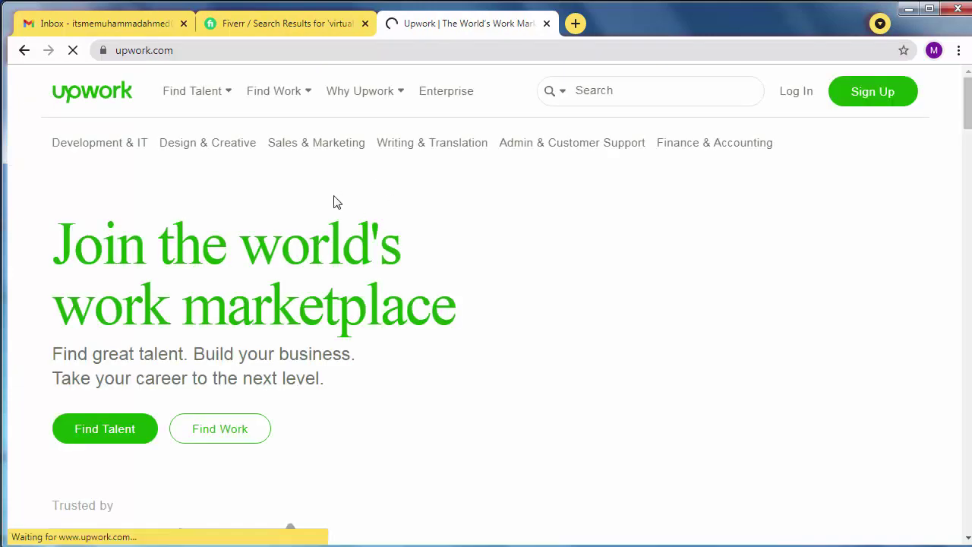
{"action": "mouse_move", "coordinate": [304, 97]}
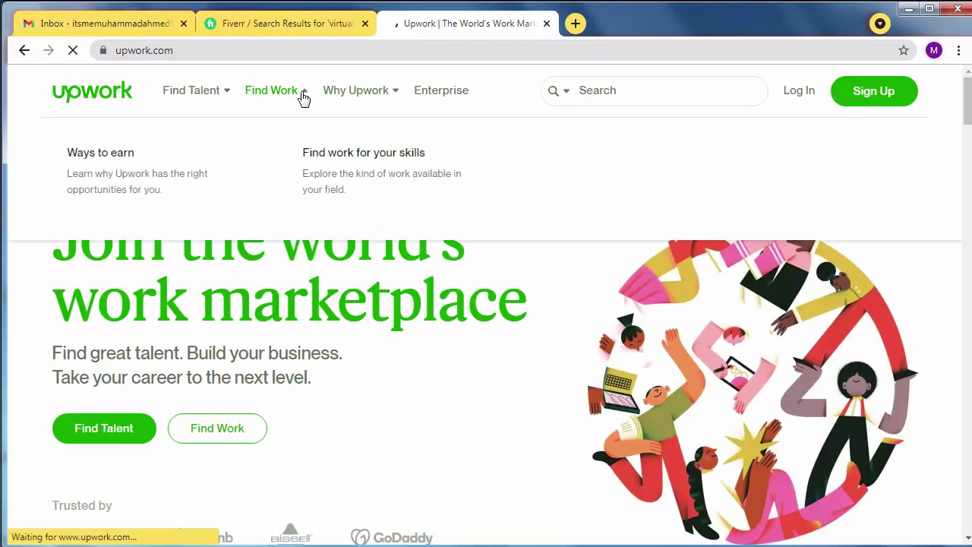
{"action": "left_click", "coordinate": [600, 92]}
{"action": "type", "text": "vi"}
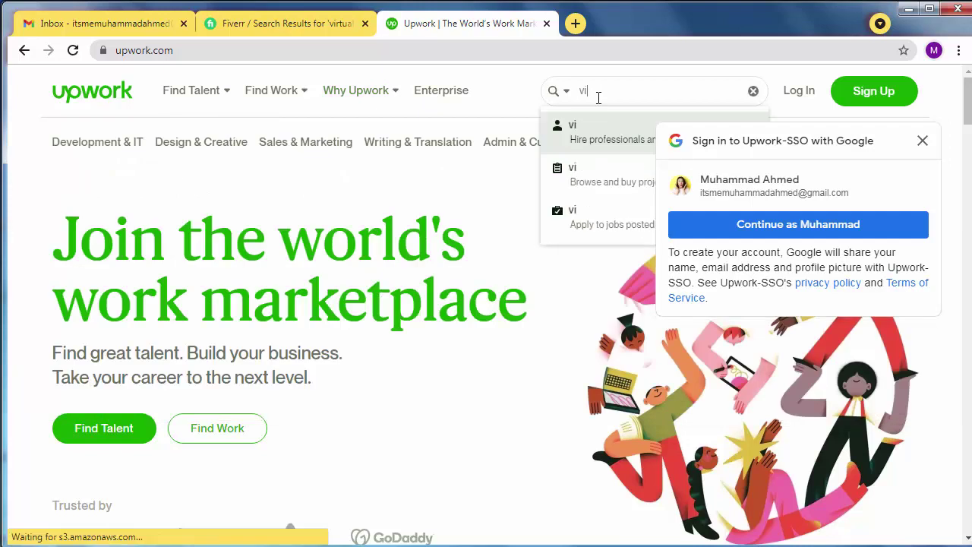
{"action": "type", "text": "rtual assistant"}
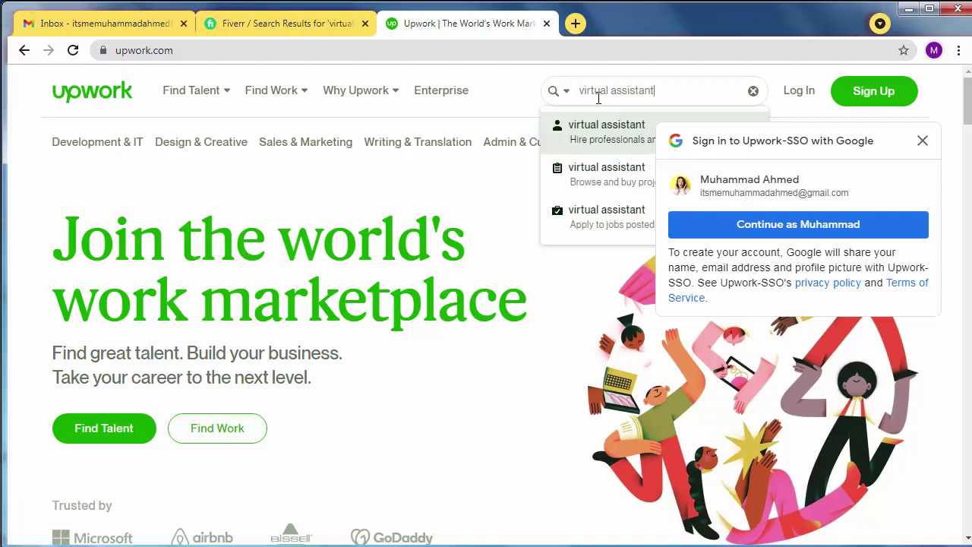
{"action": "key", "text": "Return"}
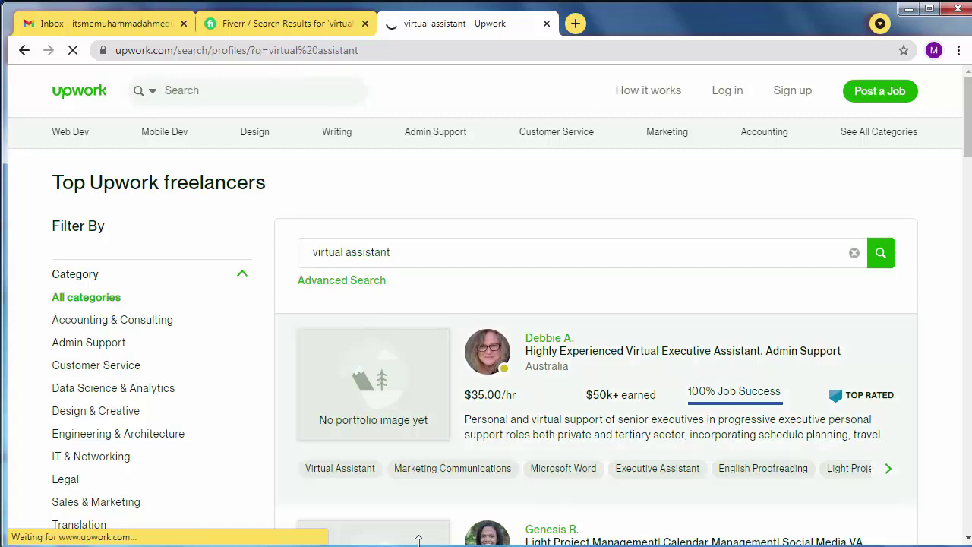
{"action": "left_click_drag", "start_coordinate": [969, 120], "coordinate": [969, 146]}
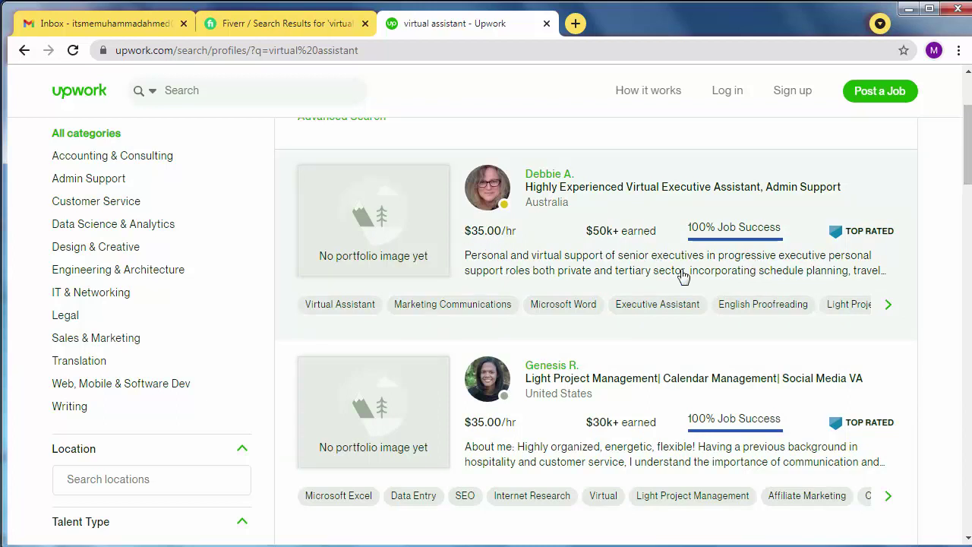
{"action": "mouse_move", "coordinate": [599, 243]}
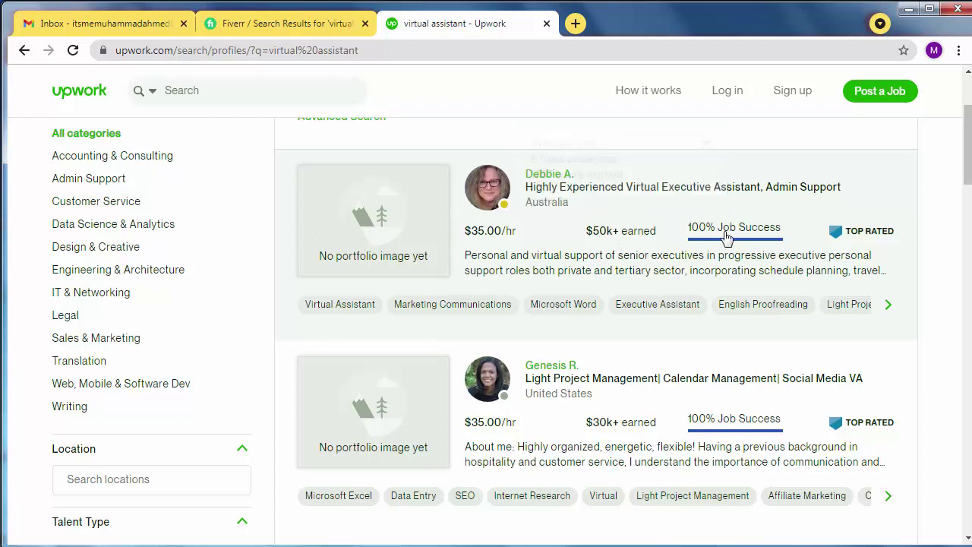
{"action": "mouse_move", "coordinate": [723, 242]}
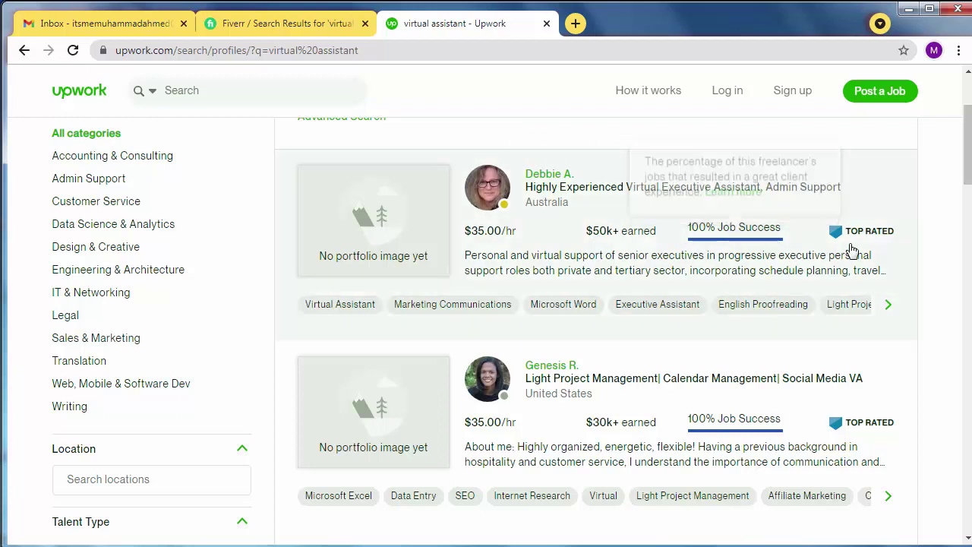
{"action": "scroll", "coordinate": [809, 304], "scroll_direction": "down", "scroll_amount": 2}
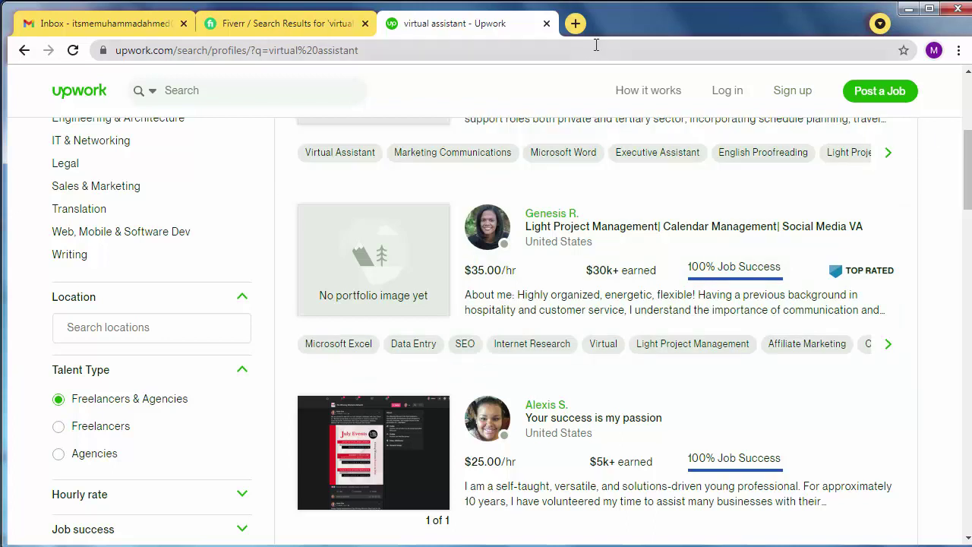
- In a new tab, search 'virtual assistant jobs' and expand the full 69-more-jobs list
{"action": "left_click", "coordinate": [575, 22]}
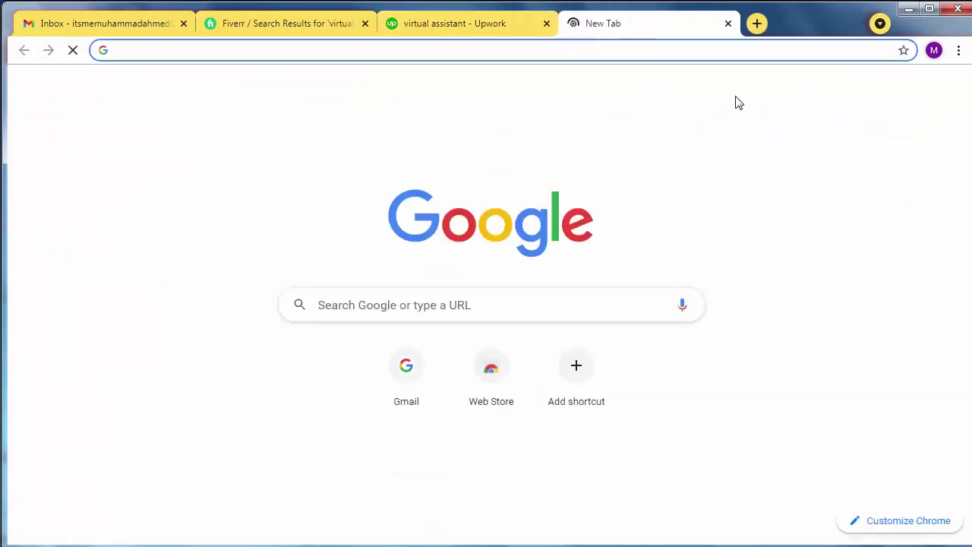
{"action": "type", "text": "virtual "}
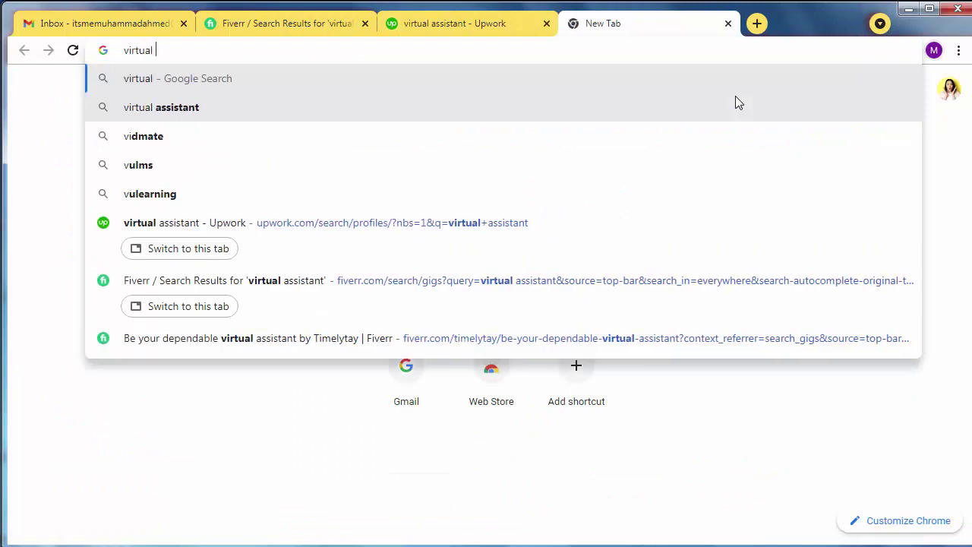
{"action": "type", "text": "assistant"}
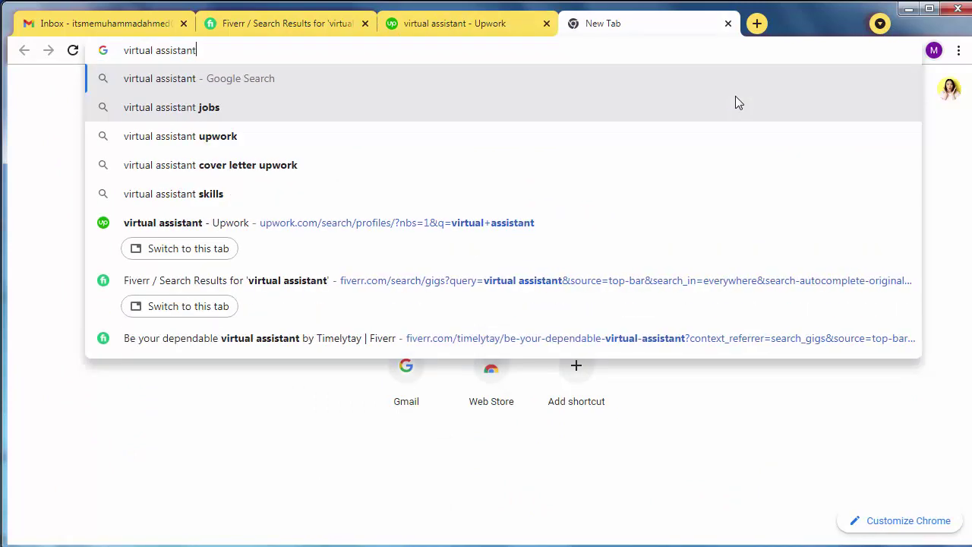
{"action": "type", "text": " jobs"}
{"action": "key", "text": "Return"}
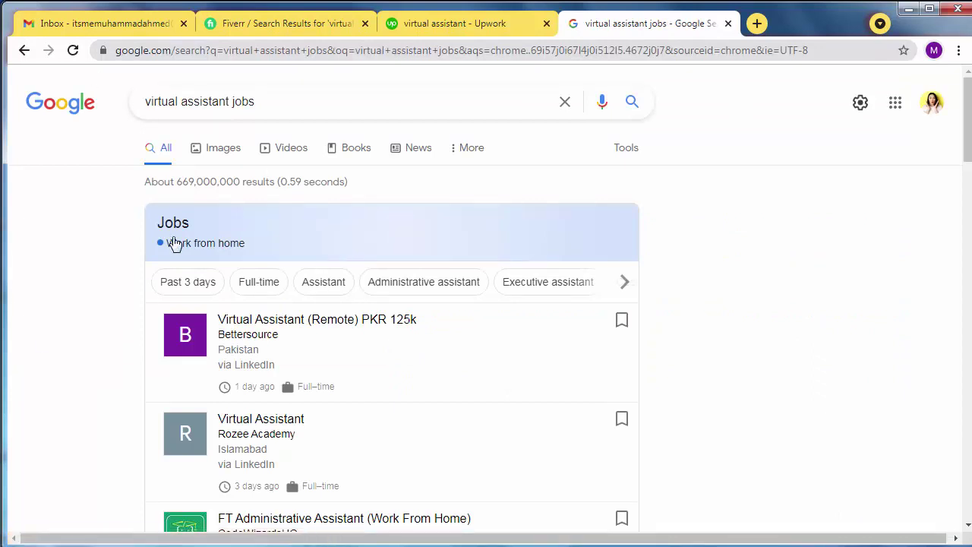
{"action": "scroll", "coordinate": [260, 349], "scroll_direction": "down", "scroll_amount": 2}
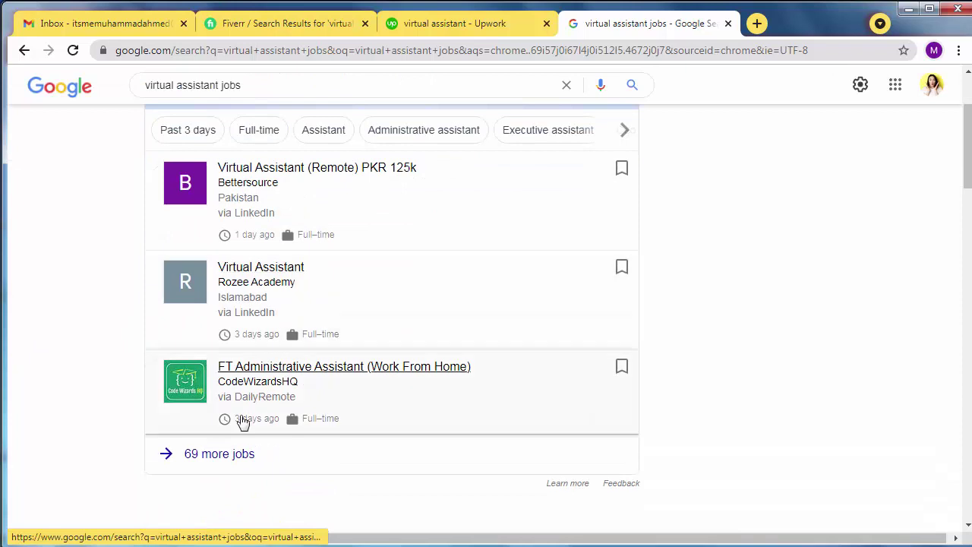
{"action": "left_click", "coordinate": [202, 461]}
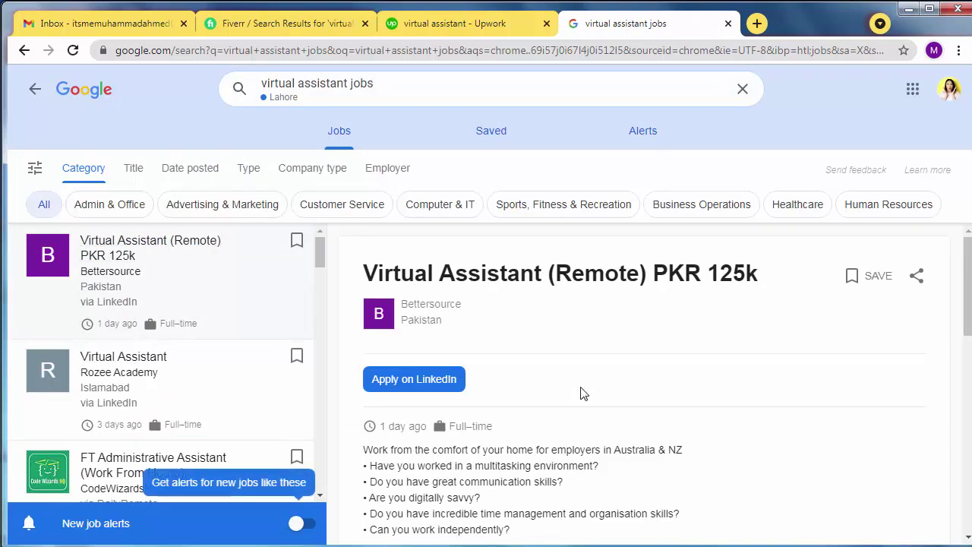
- Read the details of the Rozee Academy Virtual Assistant job posting
{"action": "scroll", "coordinate": [491, 354], "scroll_direction": "down", "scroll_amount": 2}
{"action": "scroll", "coordinate": [437, 356], "scroll_direction": "up", "scroll_amount": 2}
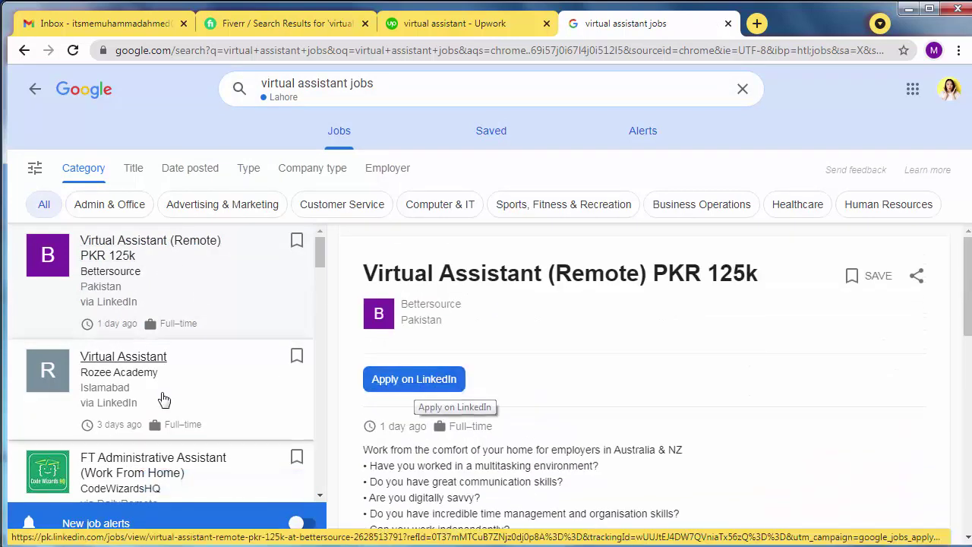
{"action": "left_click", "coordinate": [105, 373]}
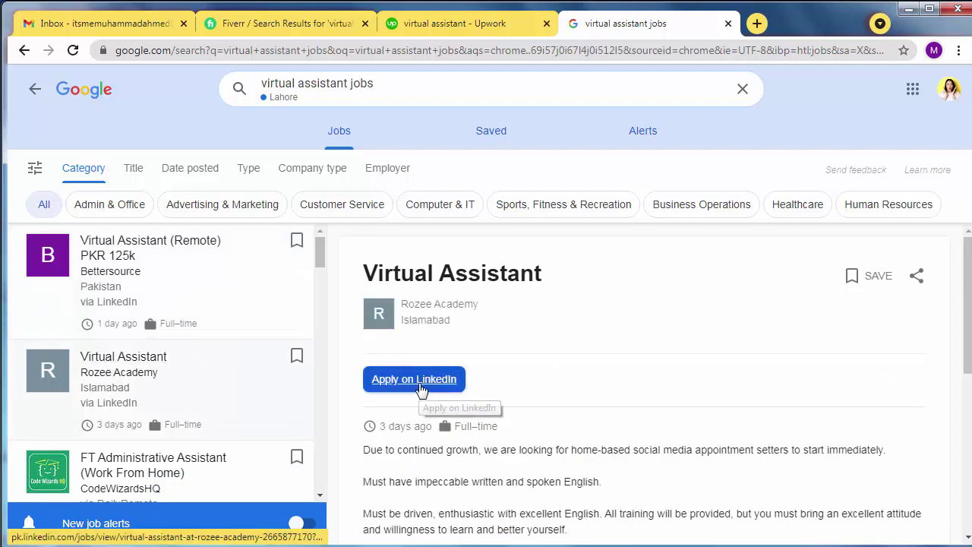
{"action": "scroll", "coordinate": [119, 386], "scroll_direction": "down", "scroll_amount": 8}
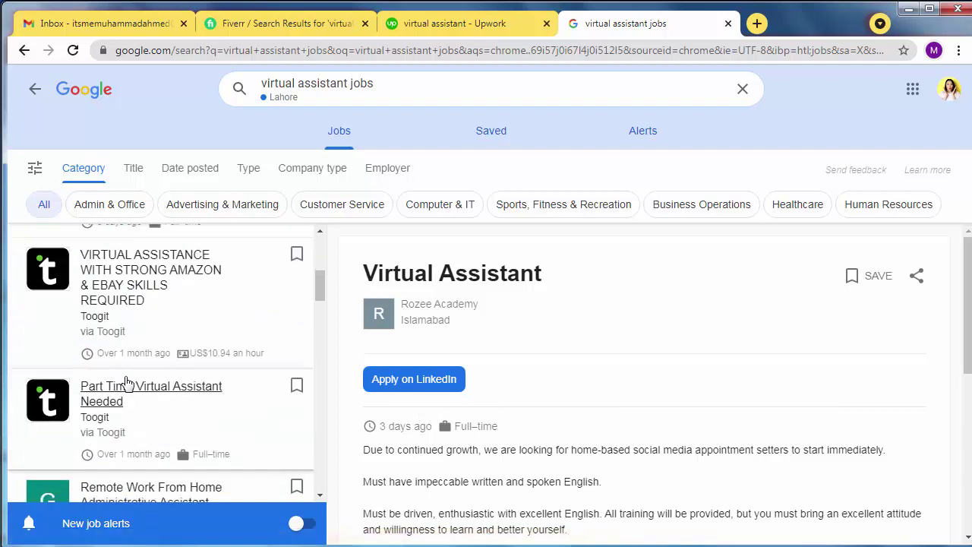
{"action": "scroll", "coordinate": [130, 382], "scroll_direction": "down", "scroll_amount": 3}
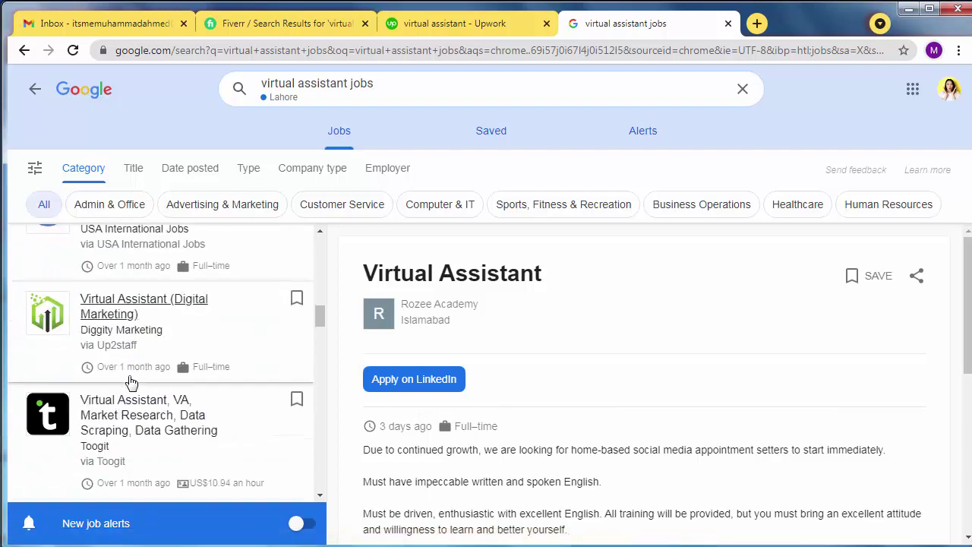
{"action": "scroll", "coordinate": [131, 381], "scroll_direction": "down", "scroll_amount": 2}
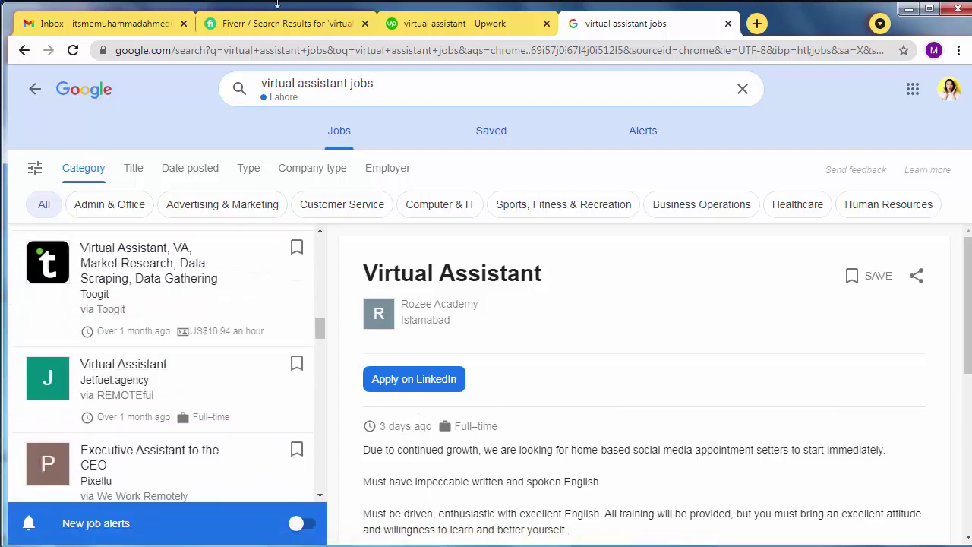
- Check the Fiverr results tab, return to the job listings, and start a new tab
{"action": "left_click", "coordinate": [285, 25]}
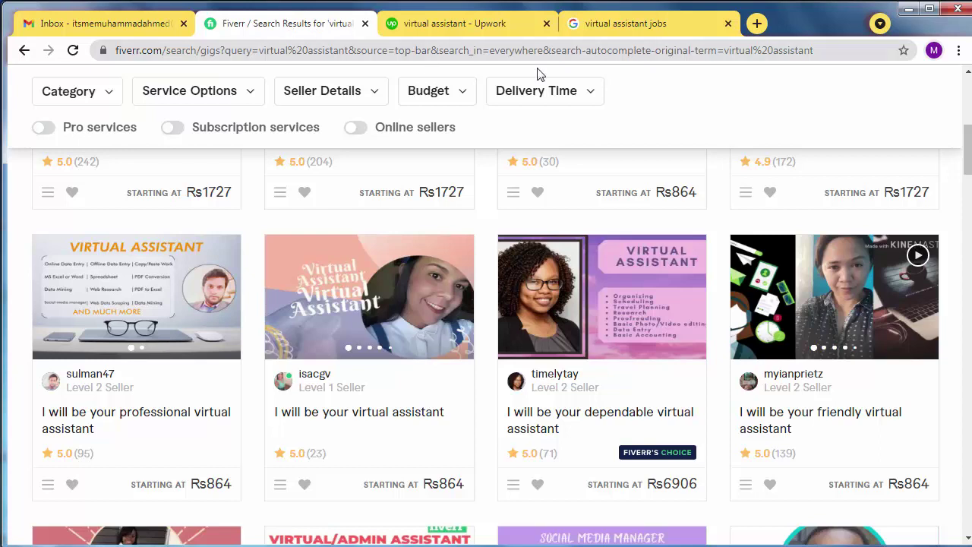
{"action": "left_click", "coordinate": [617, 27]}
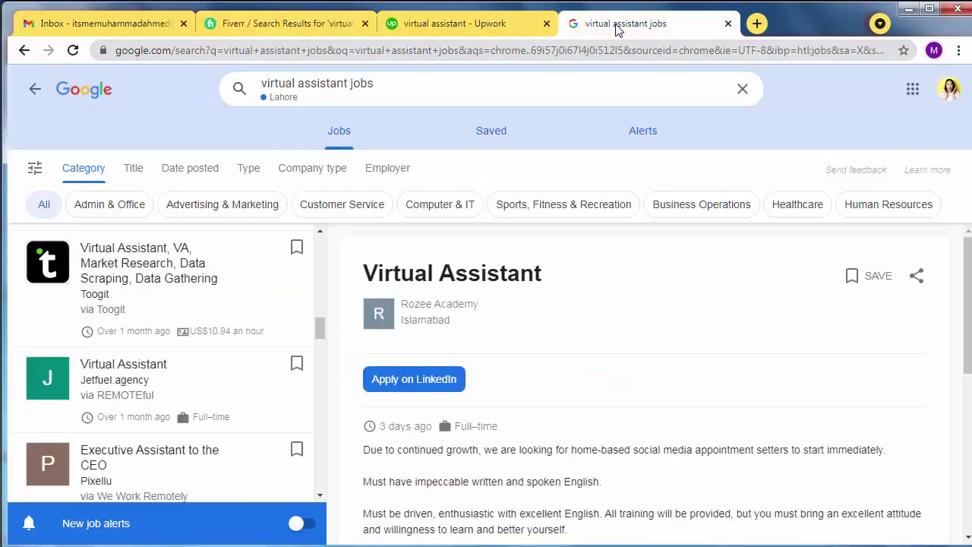
{"action": "scroll", "coordinate": [174, 365], "scroll_direction": "down", "scroll_amount": 2}
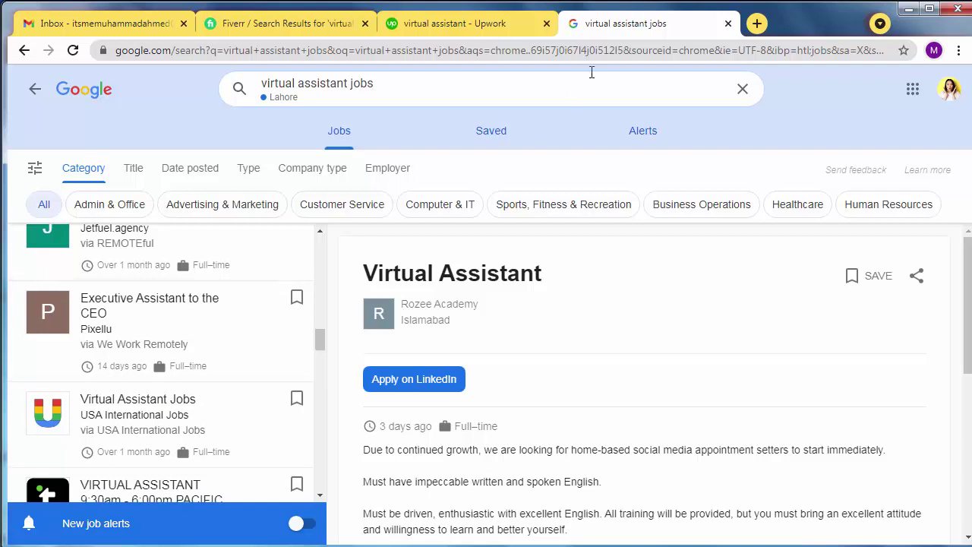
{"action": "left_click", "coordinate": [757, 27]}
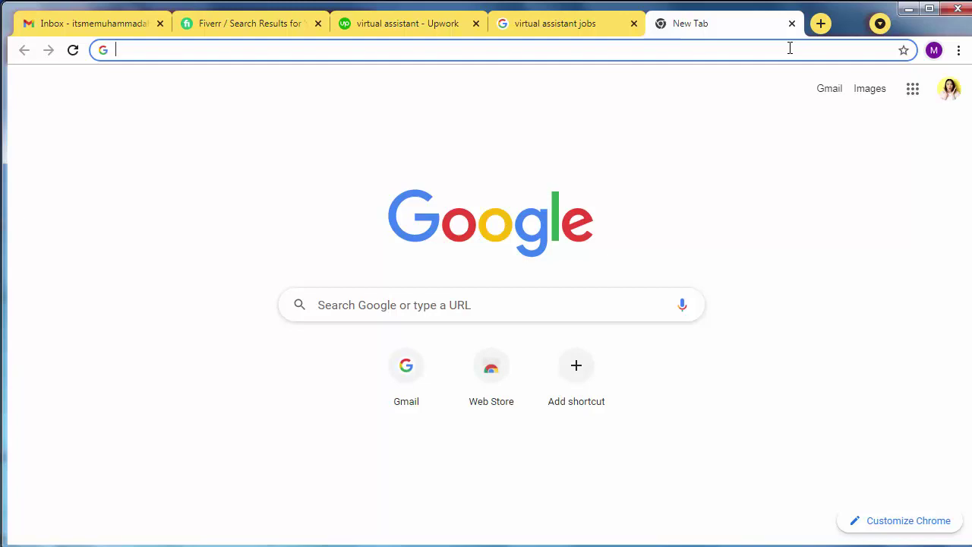
- Search 'remote jobs website list' and read ryrob.com's 62 Best Remote Jobs Websites article
{"action": "type", "text": "r"}
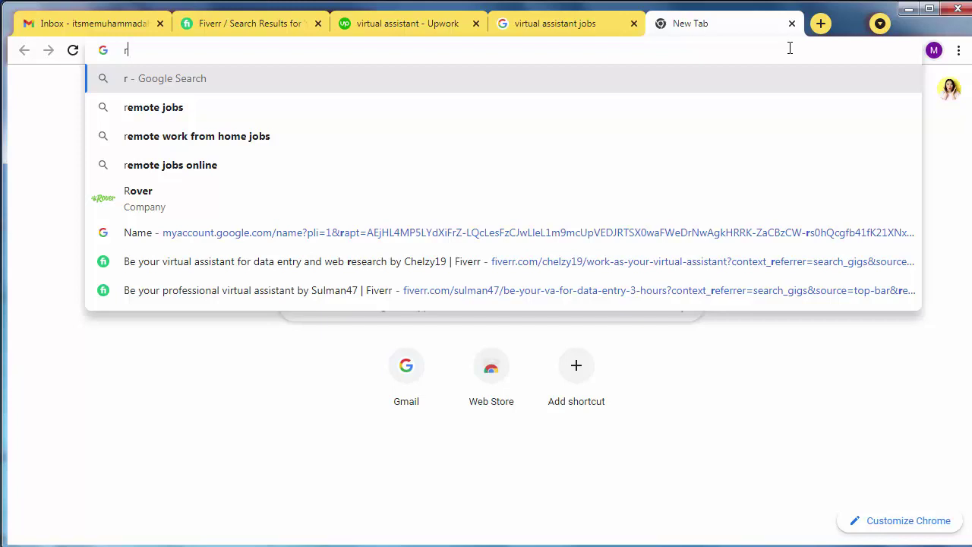
{"action": "key", "text": "Down"}
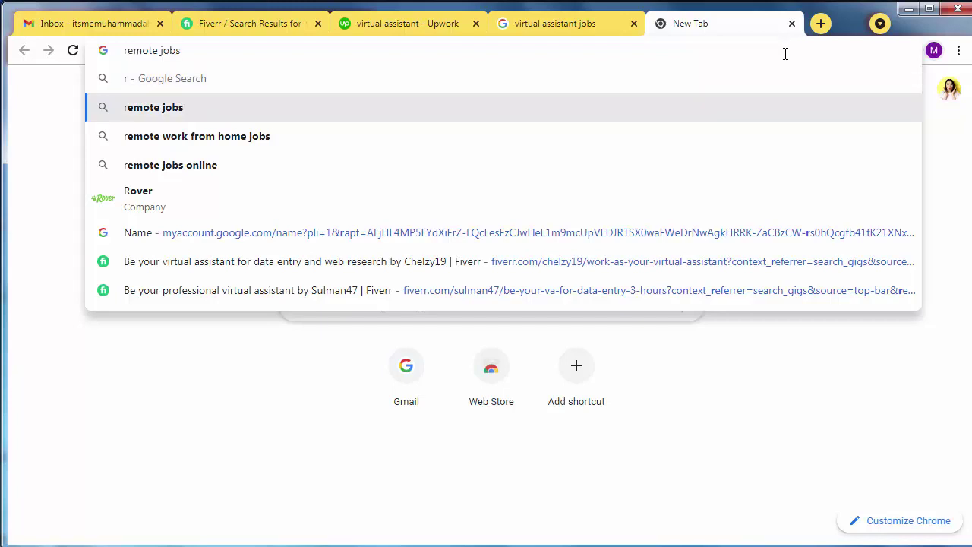
{"action": "type", "text": "we"}
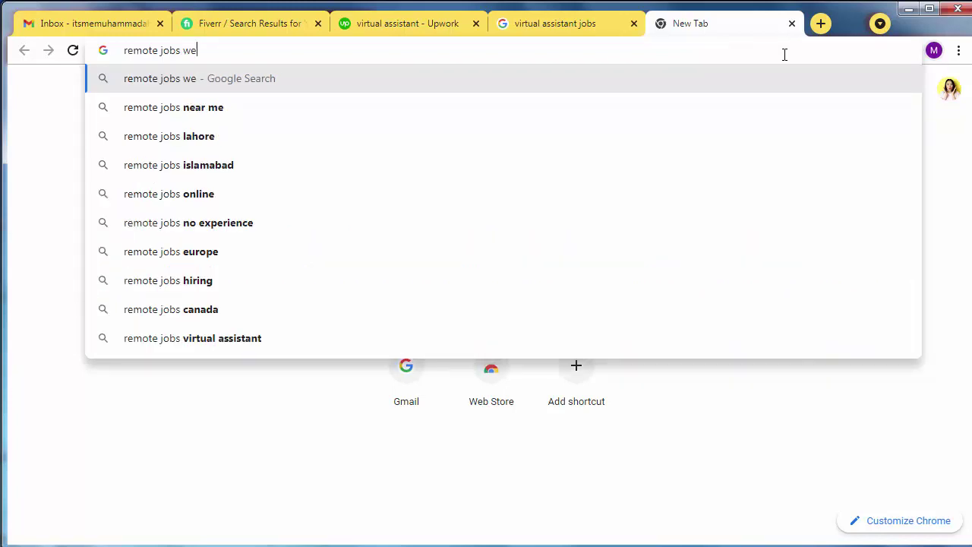
{"action": "type", "text": "bsite list"}
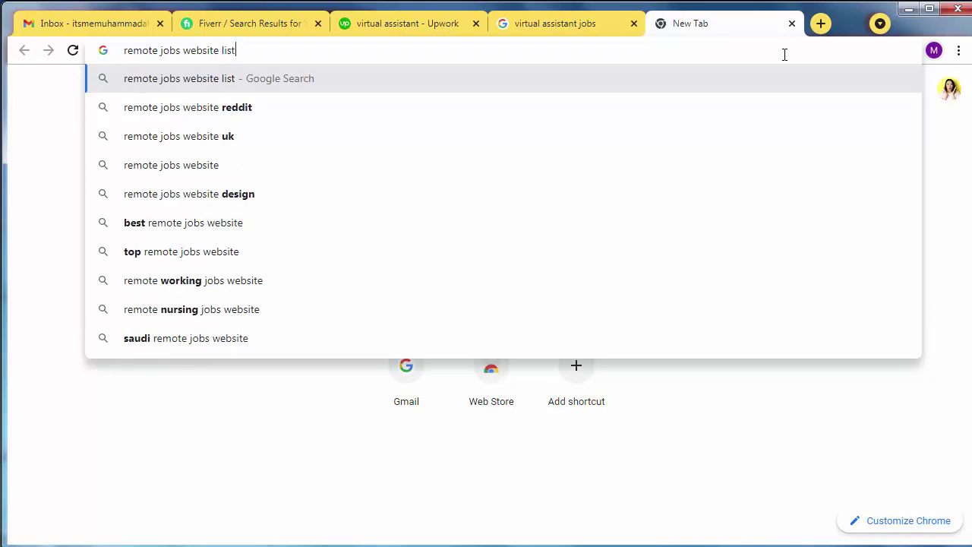
{"action": "key", "text": "Return"}
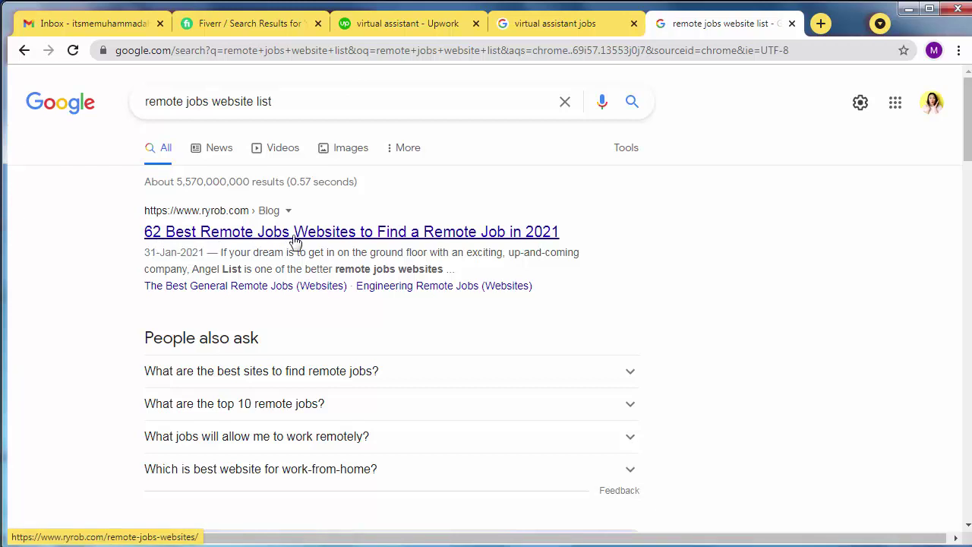
{"action": "left_click", "coordinate": [294, 240]}
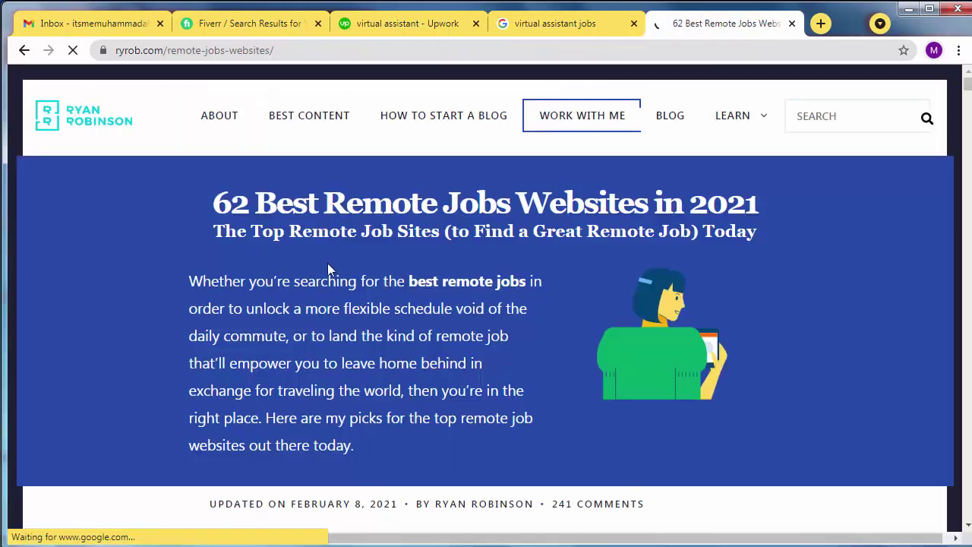
{"action": "scroll", "coordinate": [374, 294], "scroll_direction": "down", "scroll_amount": 15}
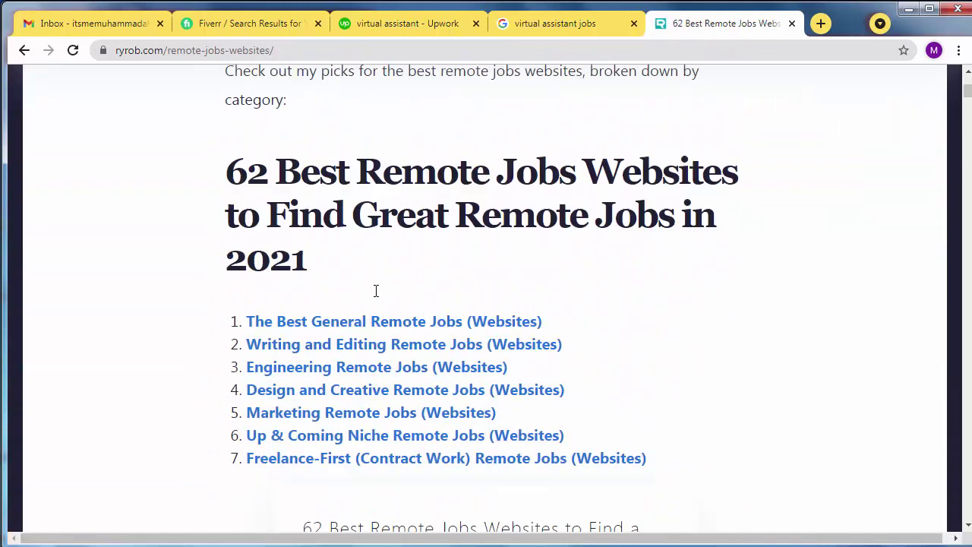
{"action": "scroll", "coordinate": [375, 291], "scroll_direction": "down", "scroll_amount": 12}
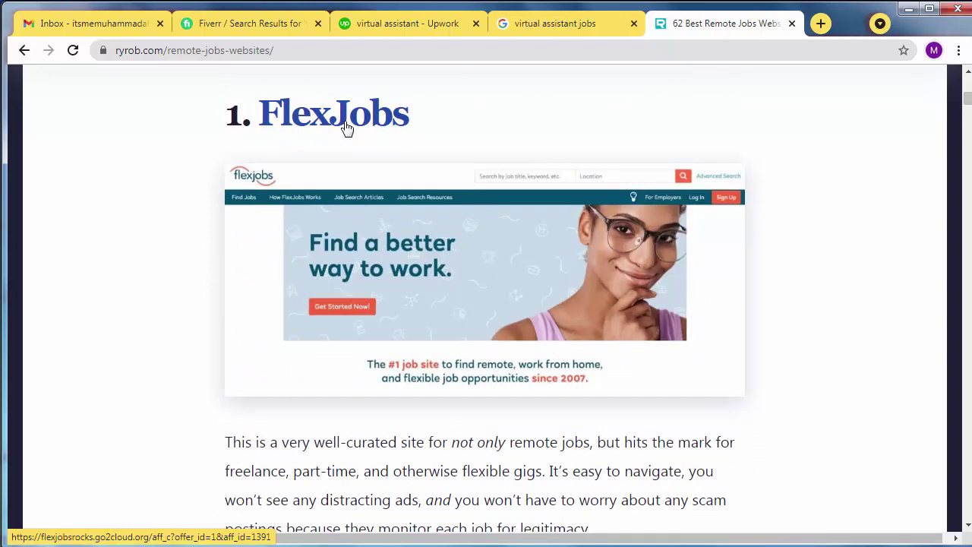
{"action": "left_click", "coordinate": [821, 24]}
- Search 'flexjobs', go to the FlexJobs site and browse its job listings page
{"action": "type", "text": "flexjobs"}
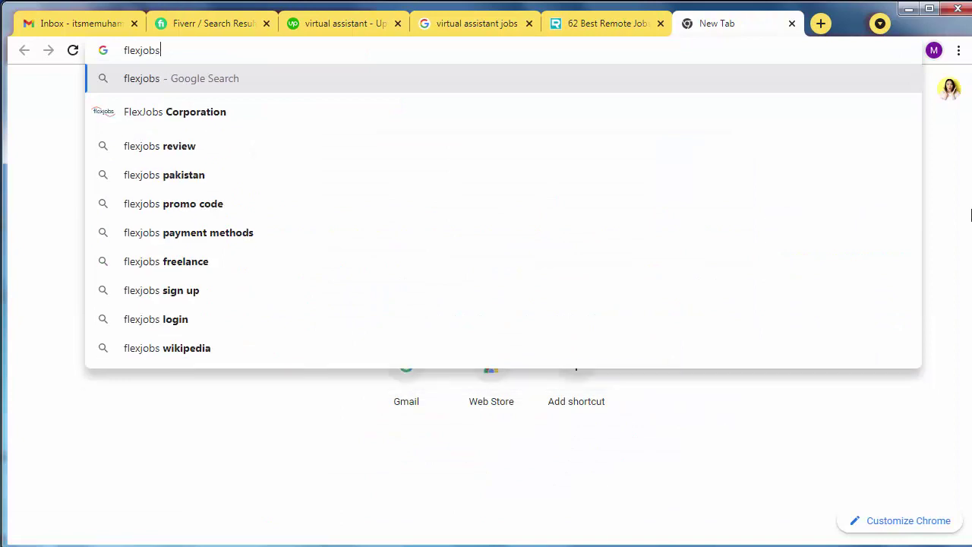
{"action": "key", "text": "Return"}
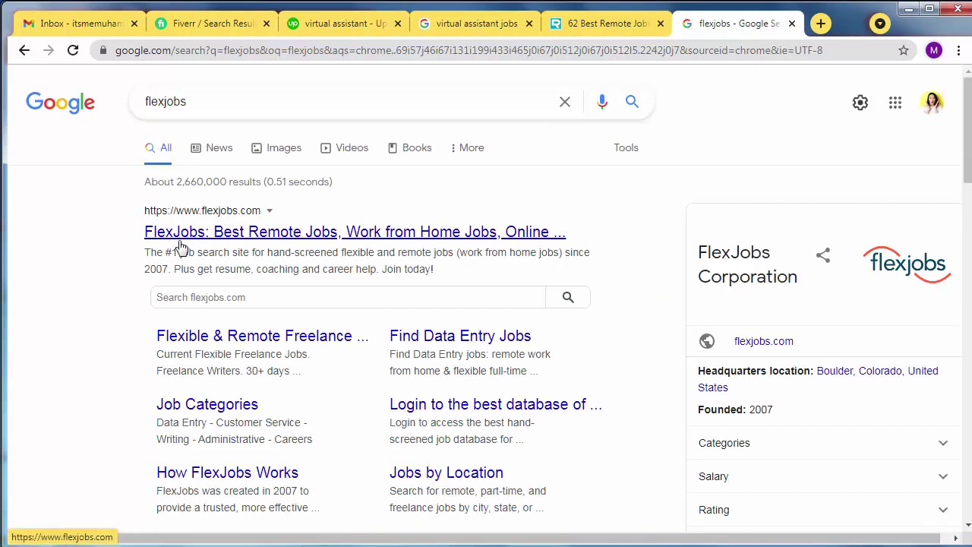
{"action": "left_click", "coordinate": [189, 232]}
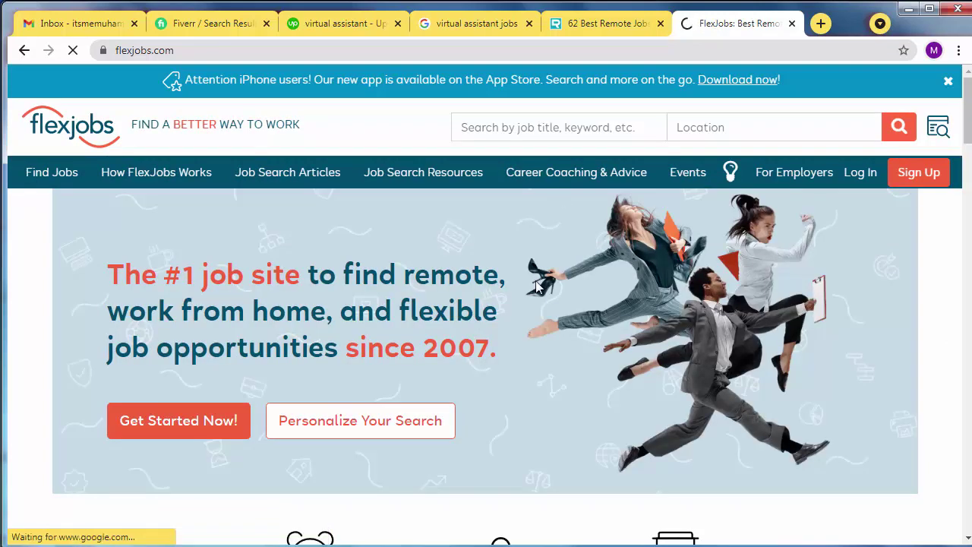
{"action": "left_click", "coordinate": [52, 173]}
{"action": "scroll", "coordinate": [372, 316], "scroll_direction": "down", "scroll_amount": 4}
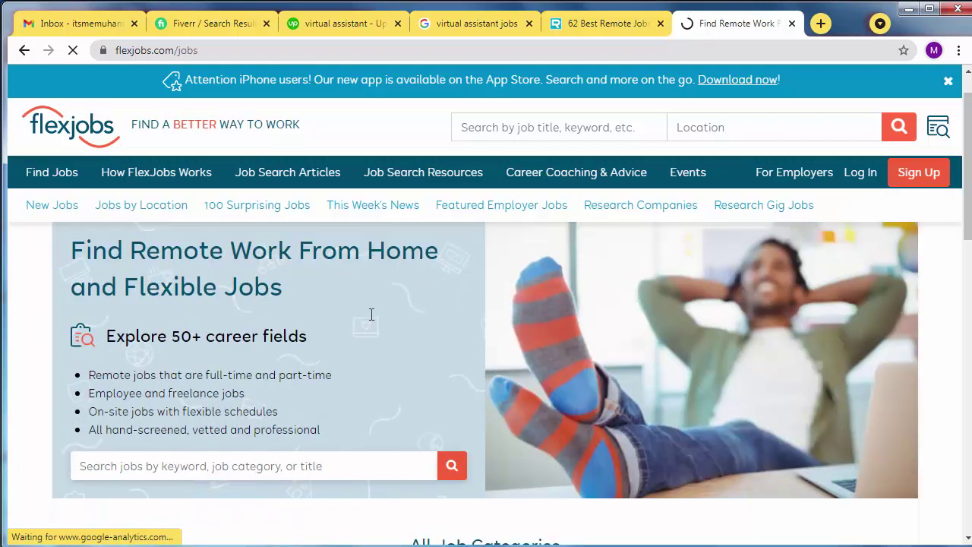
{"action": "scroll", "coordinate": [289, 380], "scroll_direction": "down", "scroll_amount": 4}
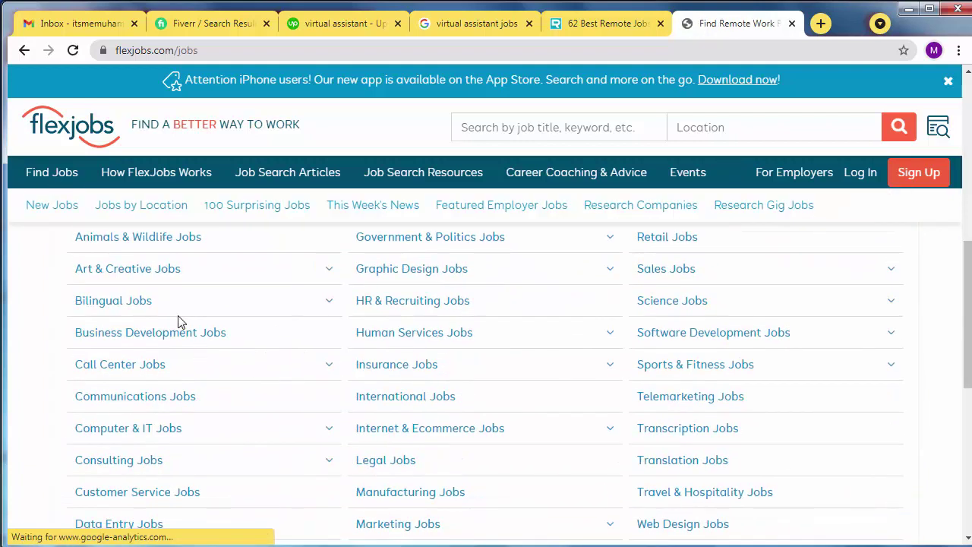
{"action": "scroll", "coordinate": [205, 352], "scroll_direction": "down", "scroll_amount": 1}
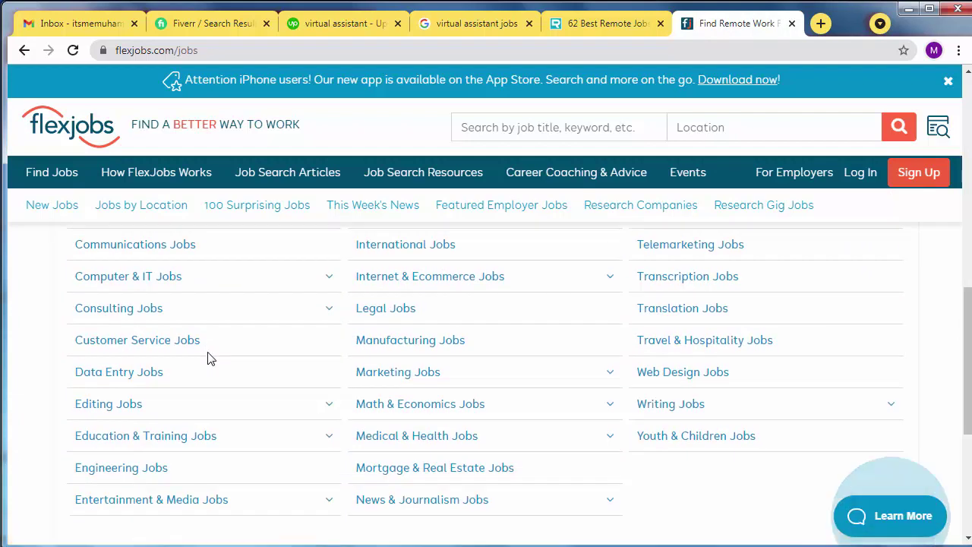
{"action": "scroll", "coordinate": [274, 395], "scroll_direction": "down", "scroll_amount": 2}
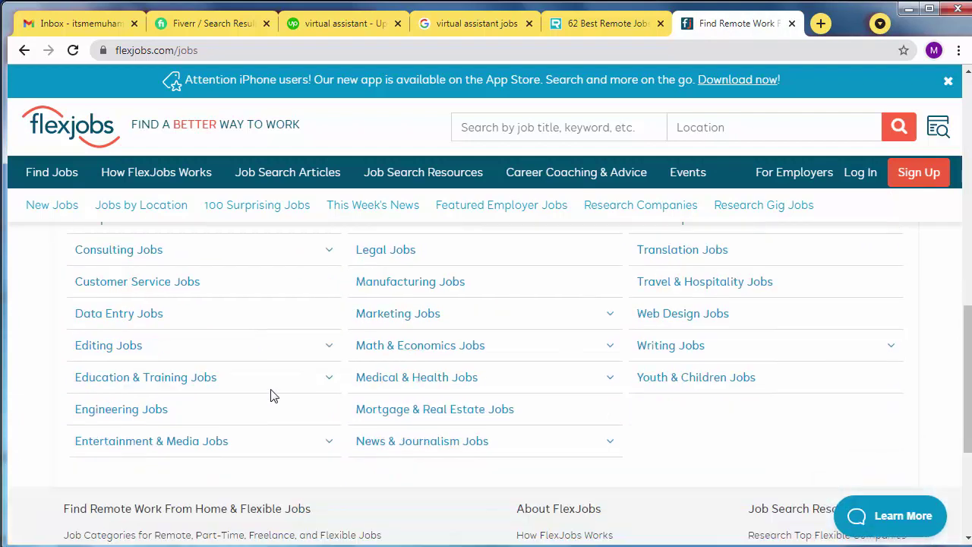
{"action": "scroll", "coordinate": [273, 395], "scroll_direction": "up", "scroll_amount": 2}
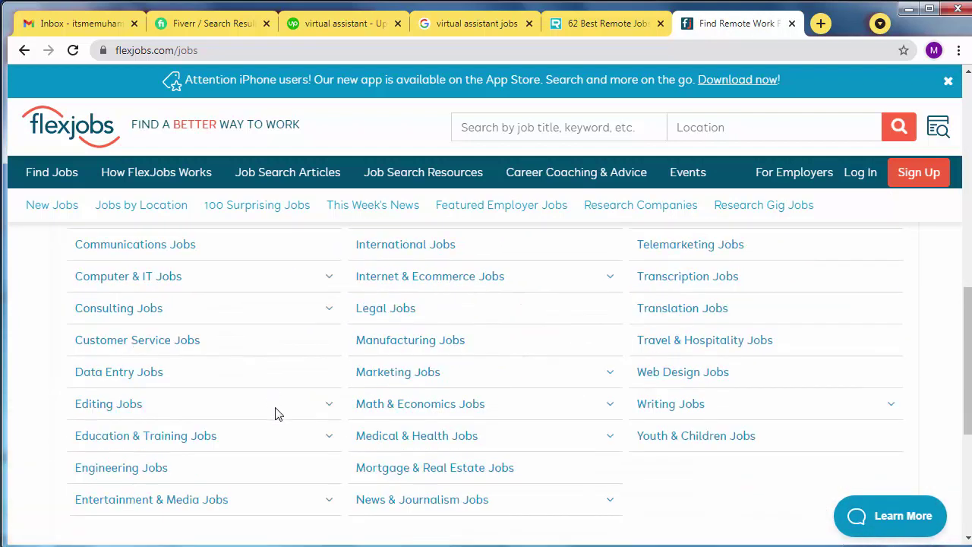
- Open the FlexJobs Data Entry Jobs category and scroll through its remote listings
{"action": "left_click", "coordinate": [124, 378]}
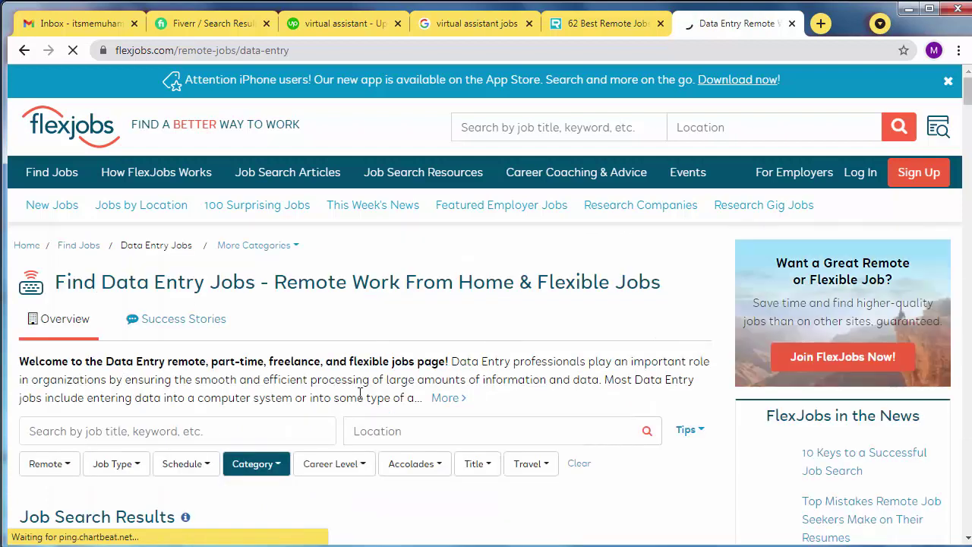
{"action": "scroll", "coordinate": [361, 396], "scroll_direction": "down", "scroll_amount": 3}
{"action": "scroll", "coordinate": [296, 398], "scroll_direction": "down", "scroll_amount": 3}
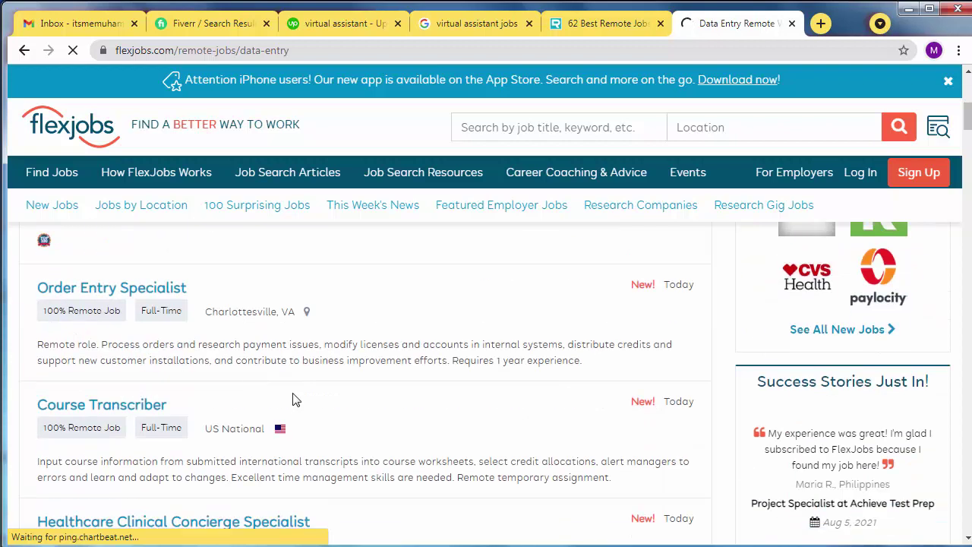
{"action": "scroll", "coordinate": [112, 313], "scroll_direction": "down", "scroll_amount": 2}
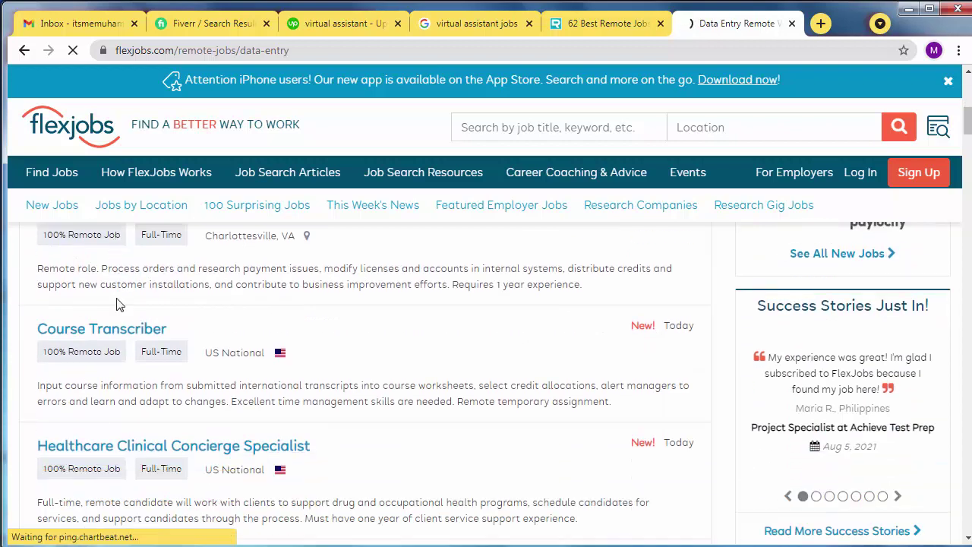
{"action": "scroll", "coordinate": [142, 378], "scroll_direction": "down", "scroll_amount": 5}
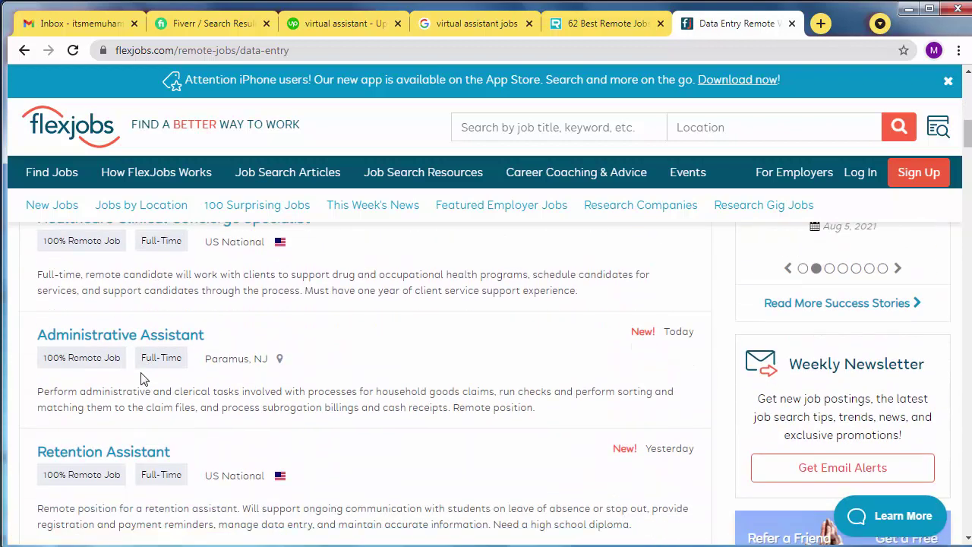
{"action": "scroll", "coordinate": [142, 373], "scroll_direction": "down", "scroll_amount": 2}
- Return to the 62 Best Remote Jobs article and scroll down to the JustRemote entry
{"action": "left_click", "coordinate": [606, 27]}
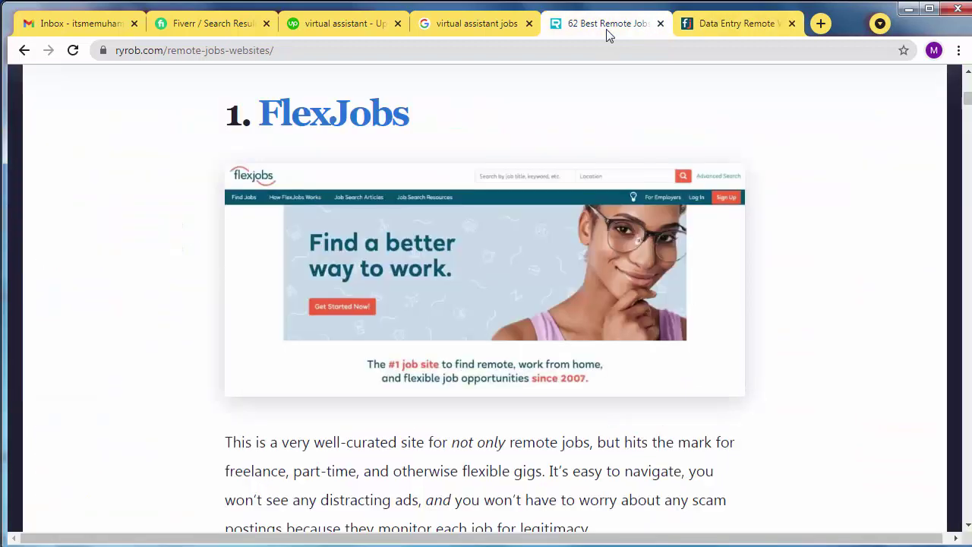
{"action": "scroll", "coordinate": [250, 455], "scroll_direction": "down", "scroll_amount": 4}
{"action": "scroll", "coordinate": [325, 430], "scroll_direction": "down", "scroll_amount": 10}
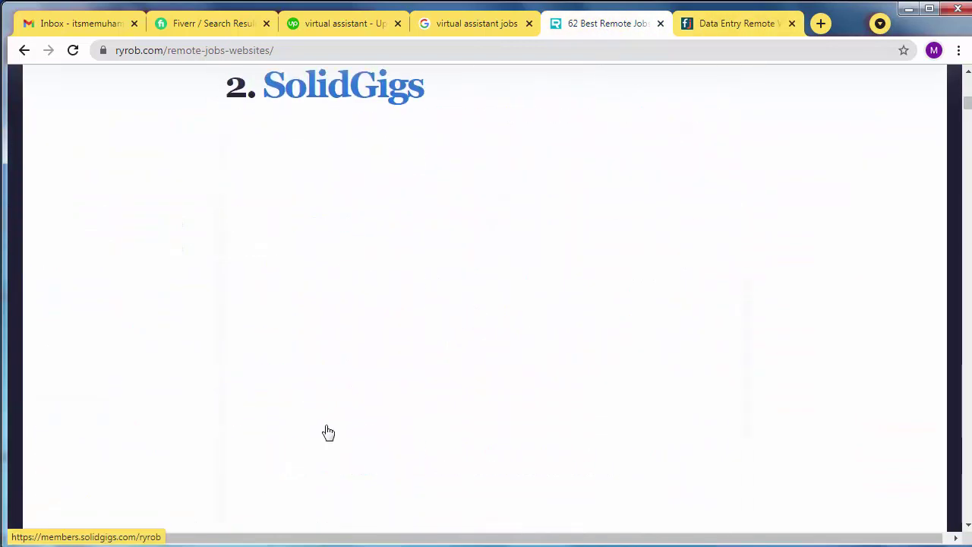
{"action": "scroll", "coordinate": [373, 378], "scroll_direction": "down", "scroll_amount": 6}
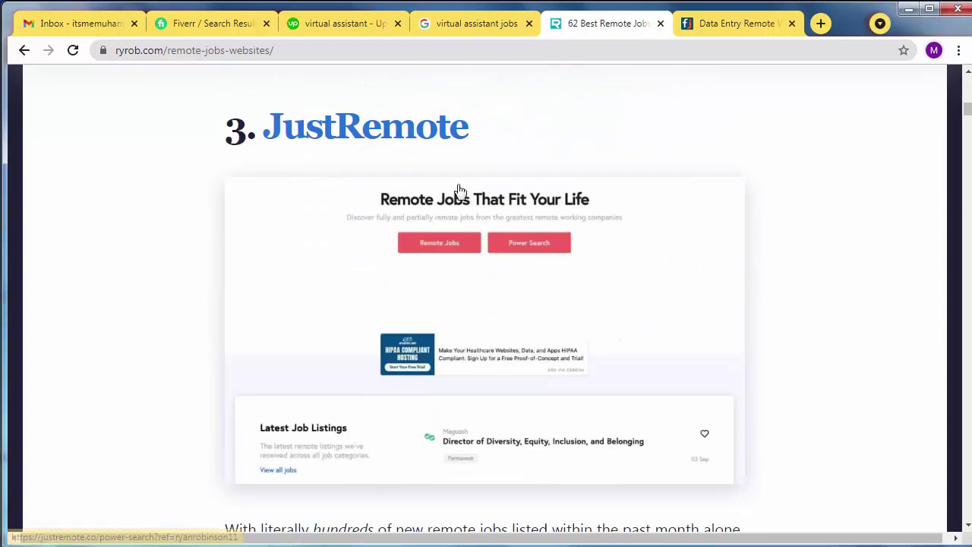
- In a new tab, search 'justremote' and open its Remote Jobs page, dismissing the newsletter popup
{"action": "left_click", "coordinate": [820, 23]}
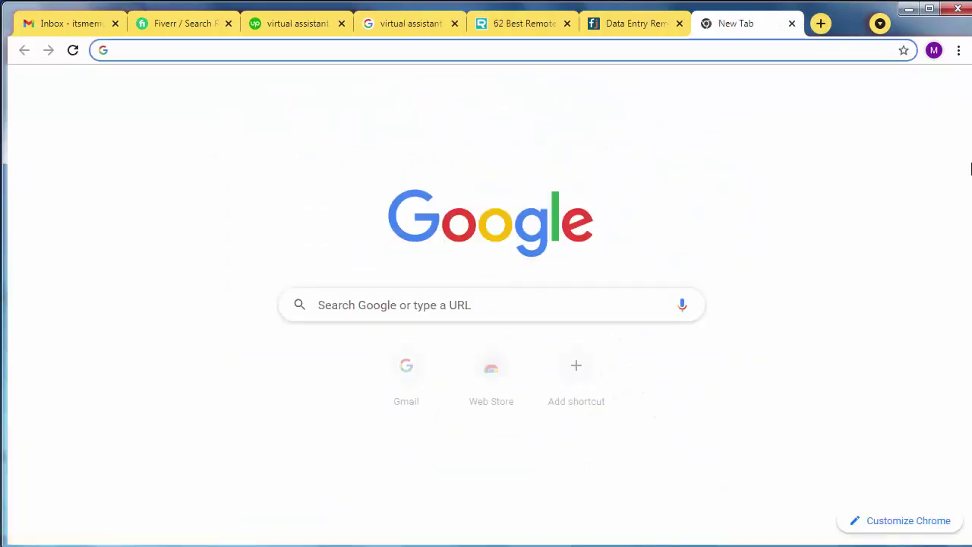
{"action": "type", "text": "justremote"}
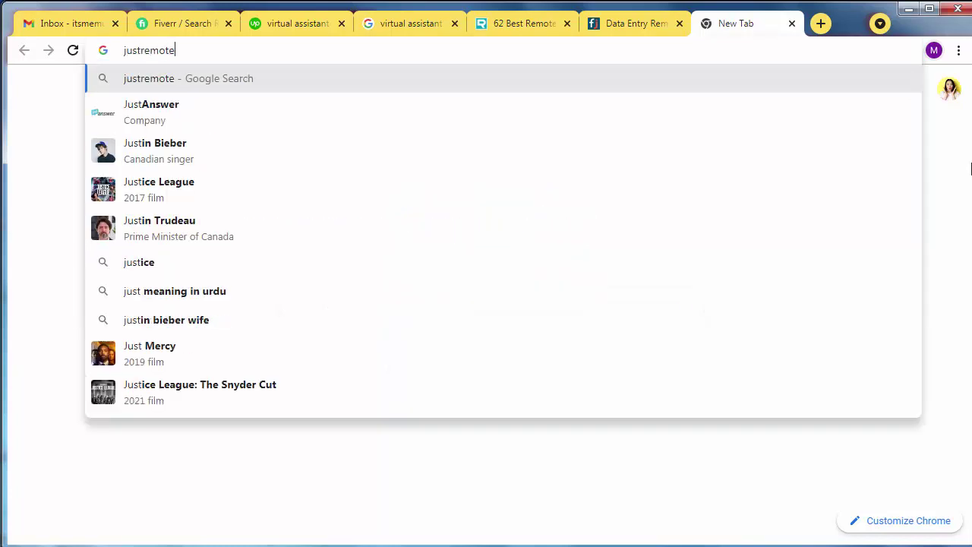
{"action": "key", "text": "Return"}
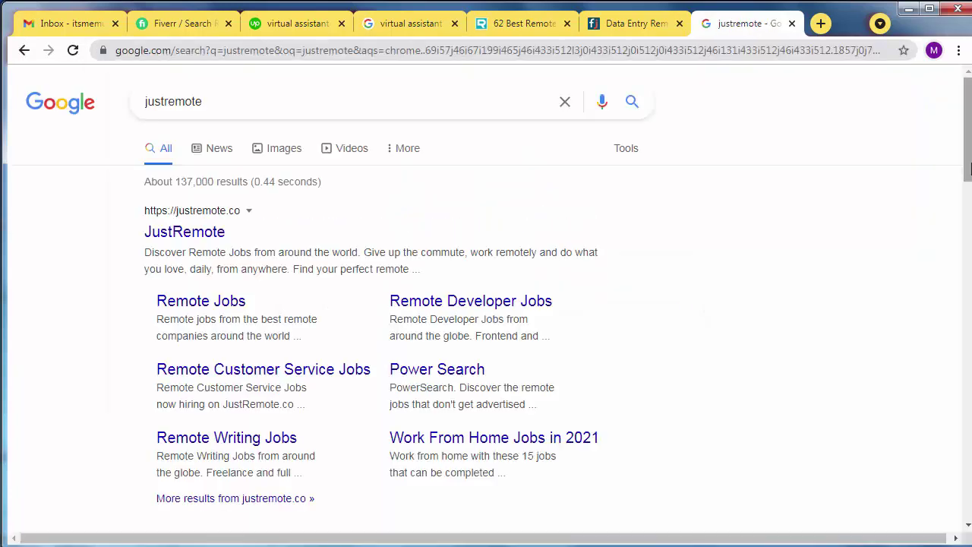
{"action": "left_click", "coordinate": [174, 233]}
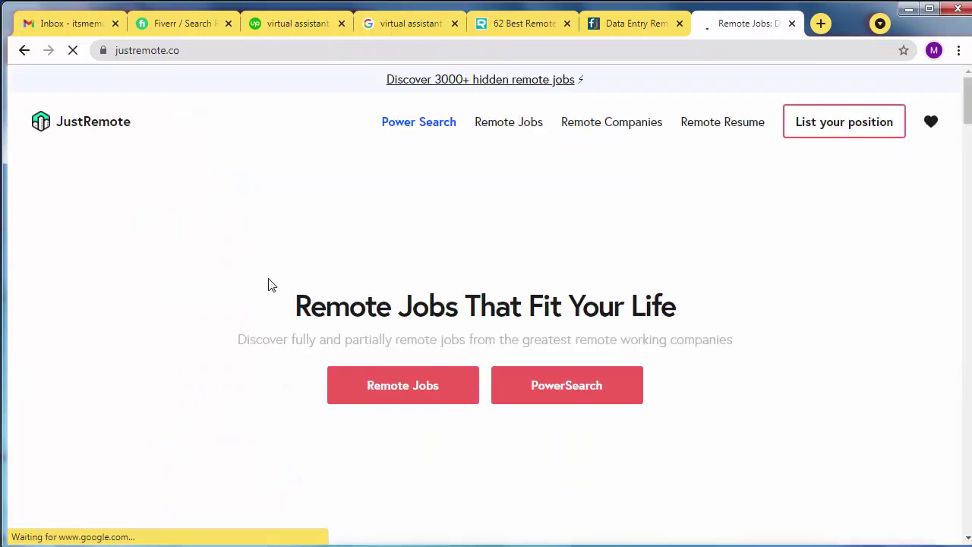
{"action": "scroll", "coordinate": [486, 256], "scroll_direction": "down", "scroll_amount": 1}
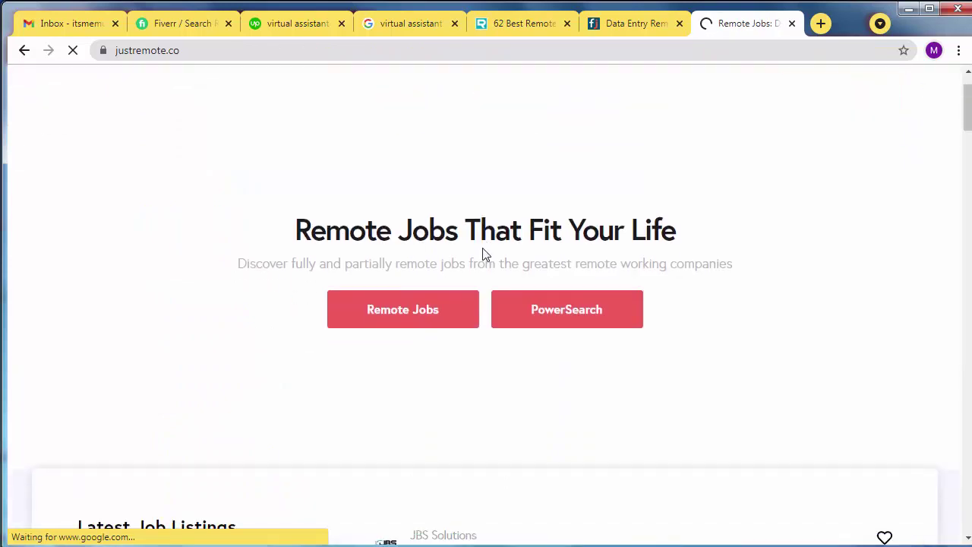
{"action": "left_click", "coordinate": [422, 317]}
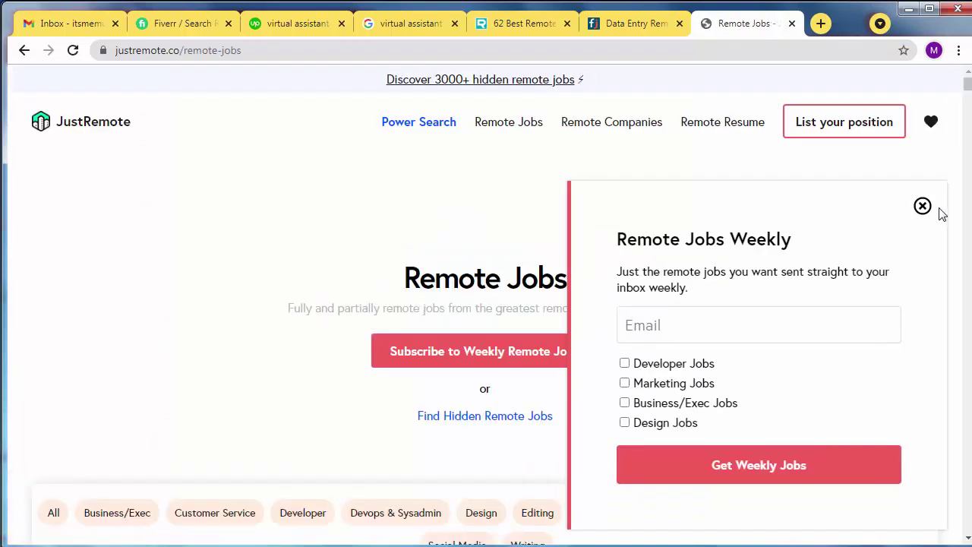
{"action": "left_click", "coordinate": [921, 206]}
- Scroll through JustRemote's featured remote openings, then return to the article tab
{"action": "scroll", "coordinate": [534, 357], "scroll_direction": "down", "scroll_amount": 3}
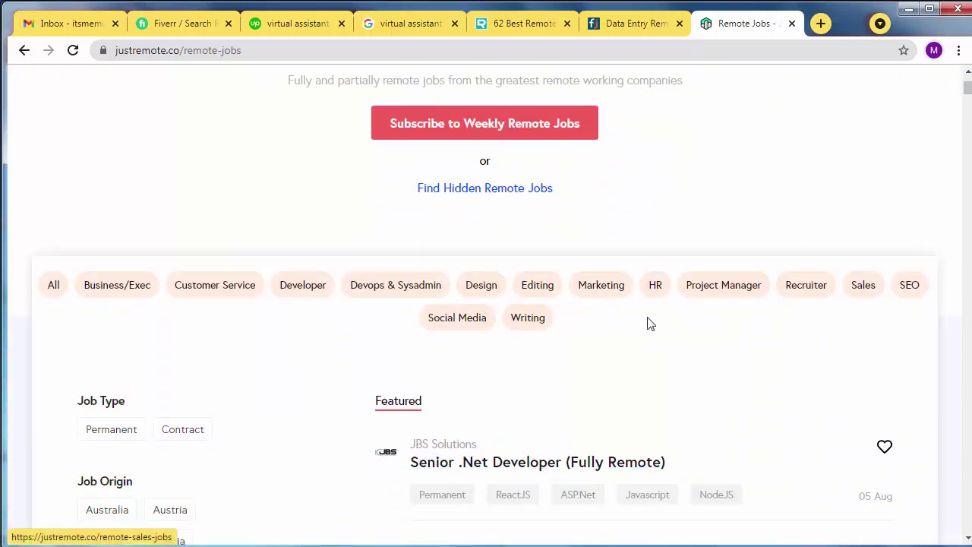
{"action": "scroll", "coordinate": [199, 320], "scroll_direction": "down", "scroll_amount": 2}
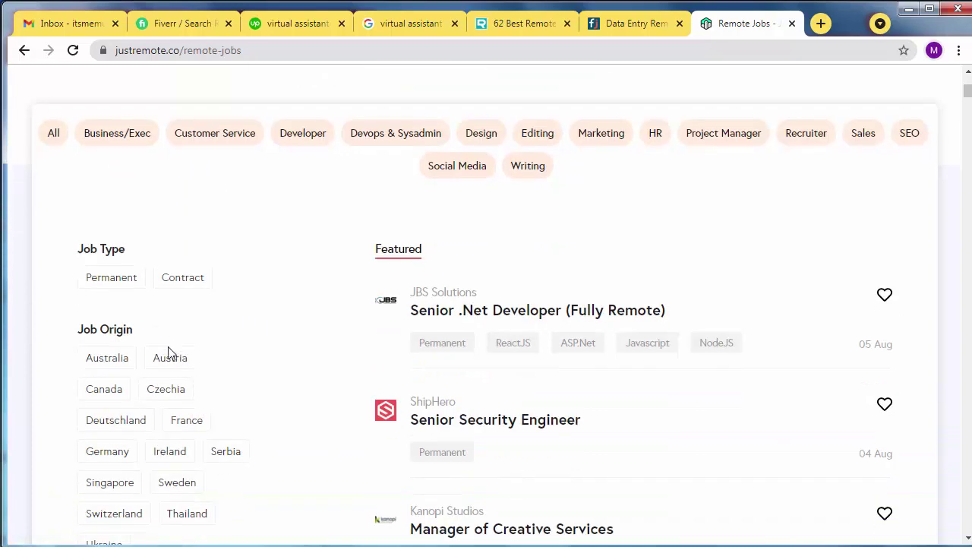
{"action": "scroll", "coordinate": [169, 353], "scroll_direction": "down", "scroll_amount": 1}
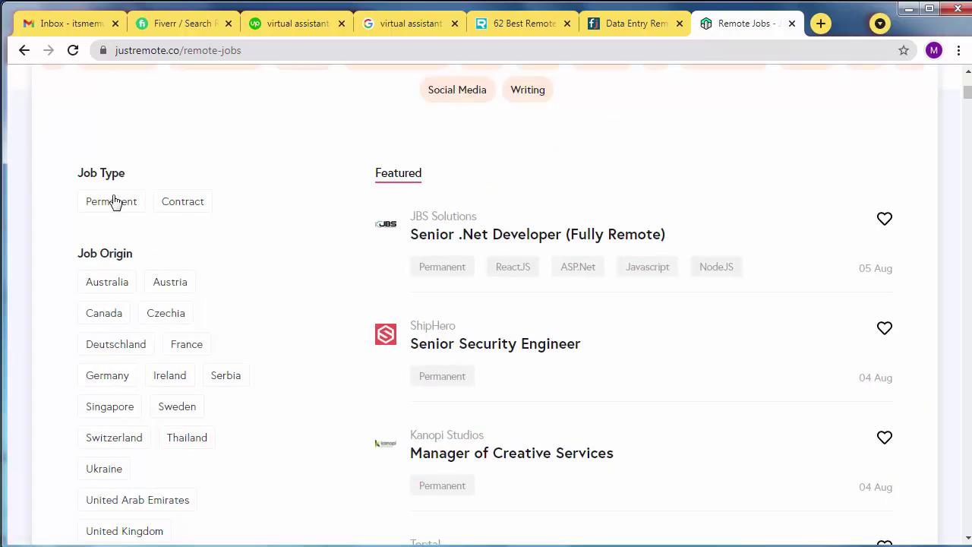
{"action": "scroll", "coordinate": [130, 325], "scroll_direction": "down", "scroll_amount": 4}
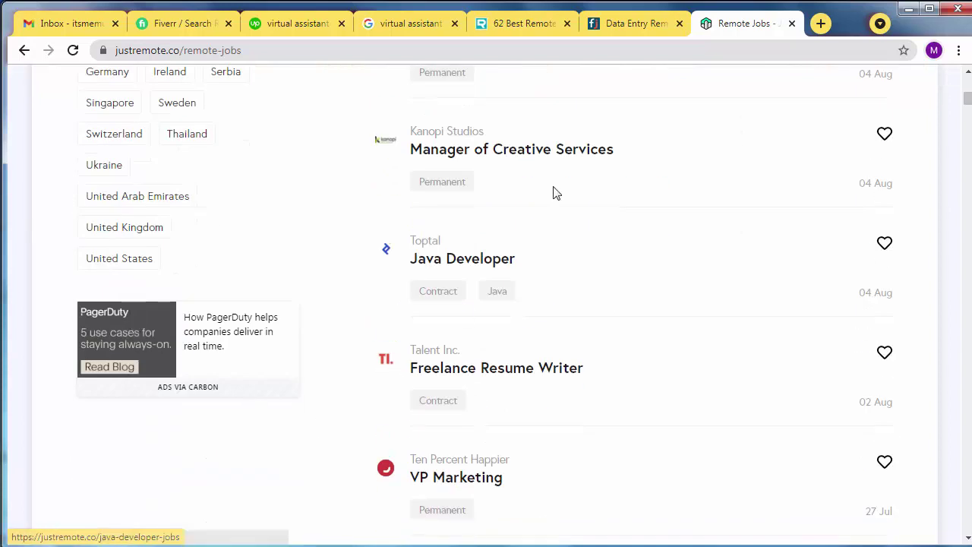
{"action": "left_click", "coordinate": [552, 18]}
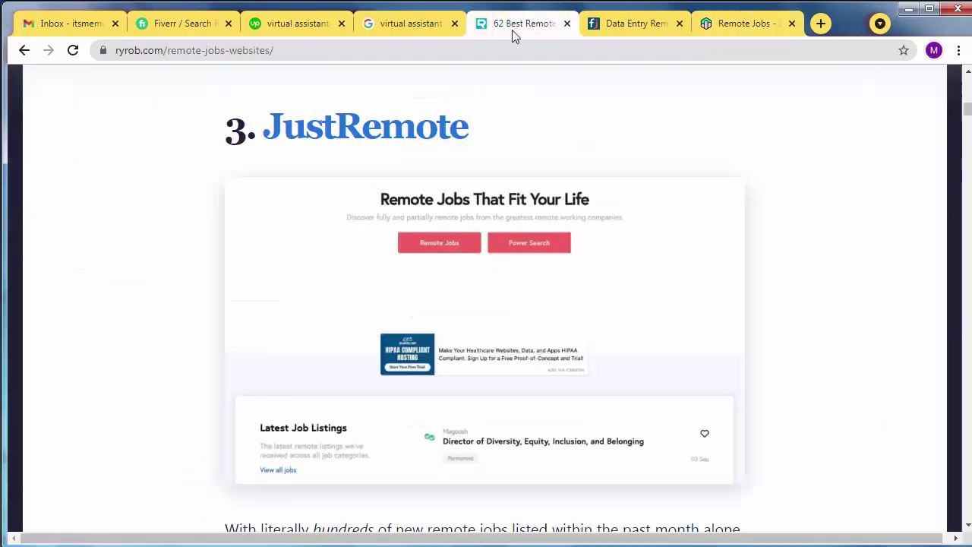
- Close the 'Data Entry Remote' FlexJobs tab and the JustRemote 'Remote Jobs' tab
{"action": "left_click", "coordinate": [679, 23]}
{"action": "left_click", "coordinate": [679, 23]}
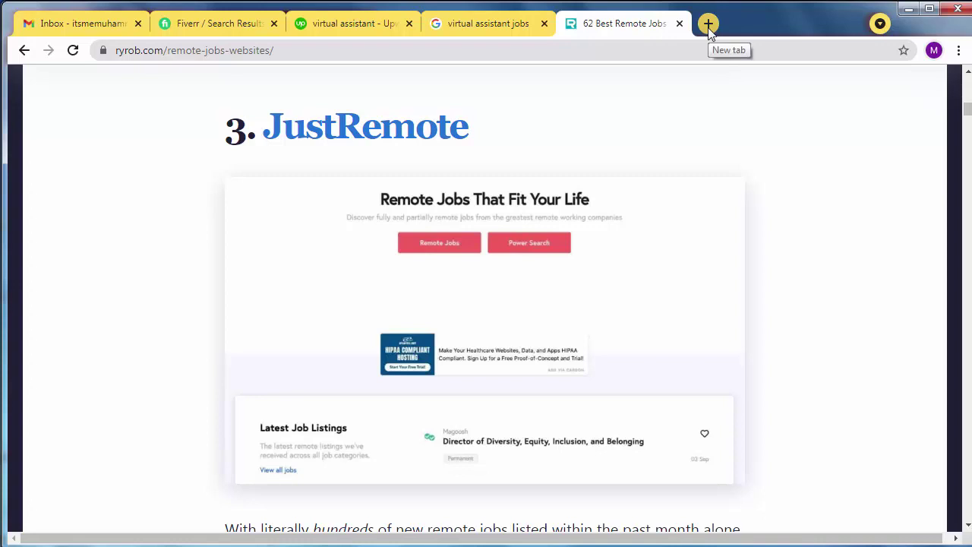
- In a new tab, search Google for 'plumber in new york' and scan the results
{"action": "left_click", "coordinate": [708, 24]}
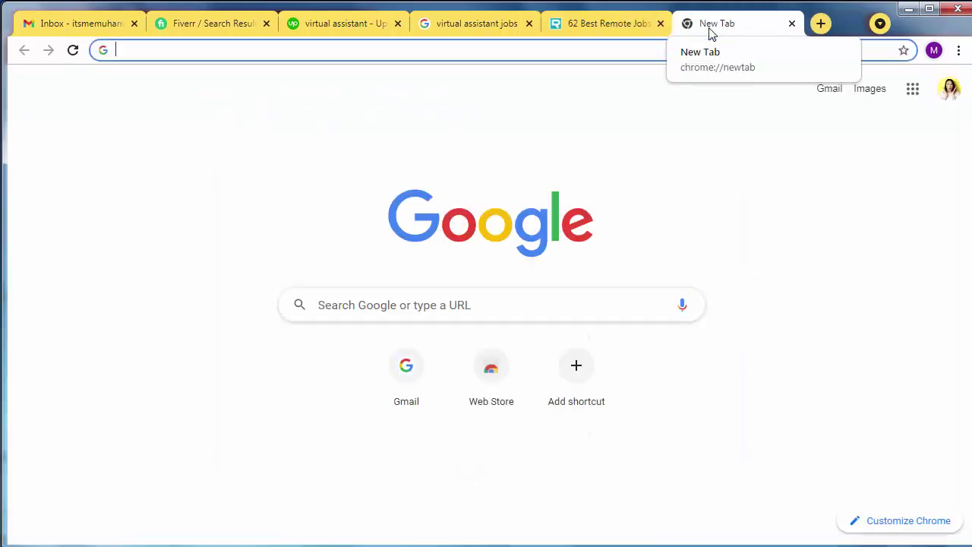
{"action": "type", "text": "plumber"}
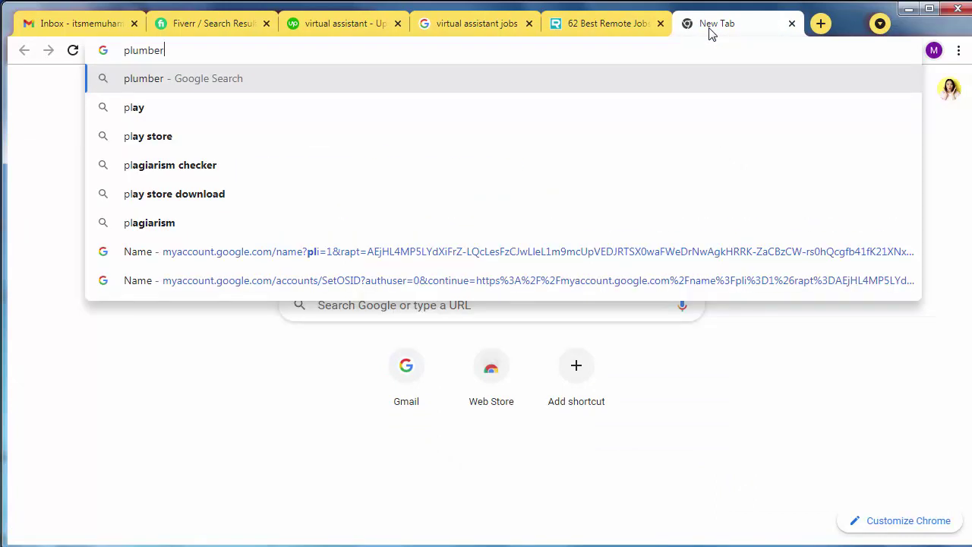
{"action": "type", "text": " in new"}
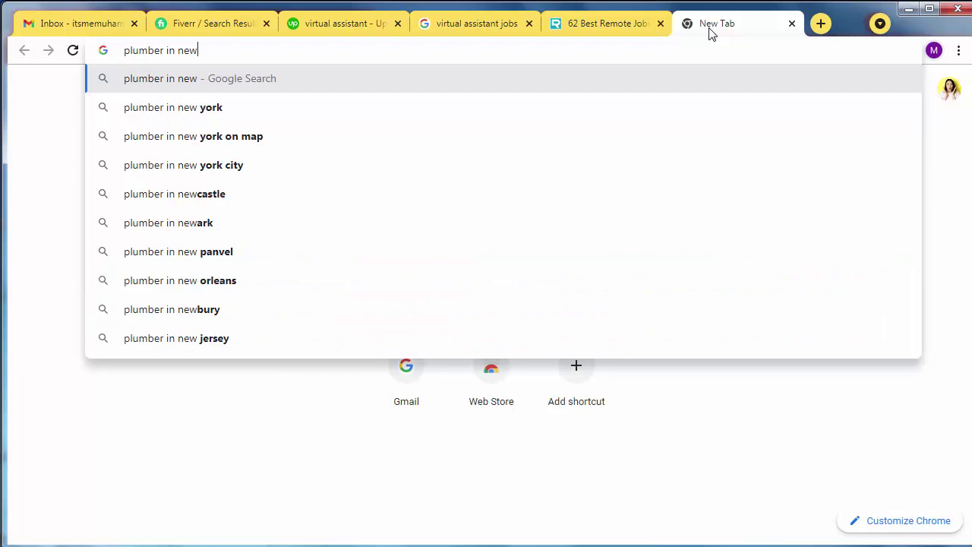
{"action": "key", "text": "Down"}
{"action": "key", "text": "Return"}
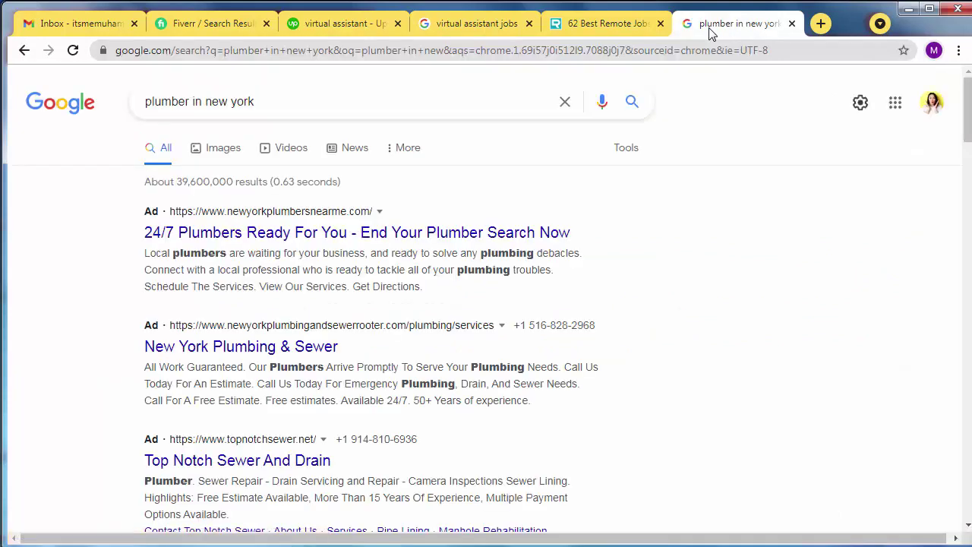
{"action": "scroll", "coordinate": [370, 270], "scroll_direction": "down", "scroll_amount": 3}
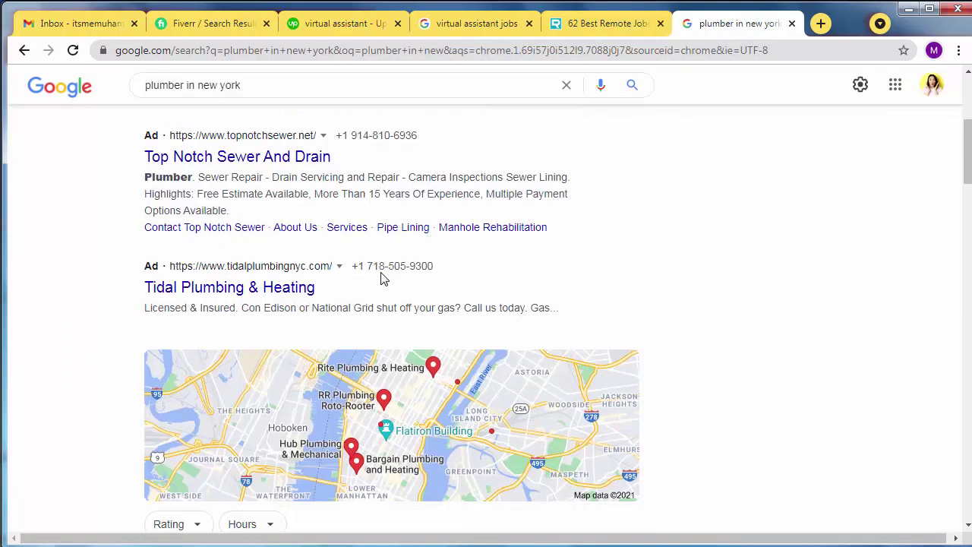
{"action": "scroll", "coordinate": [379, 278], "scroll_direction": "down", "scroll_amount": 3}
{"action": "scroll", "coordinate": [201, 357], "scroll_direction": "down", "scroll_amount": 3}
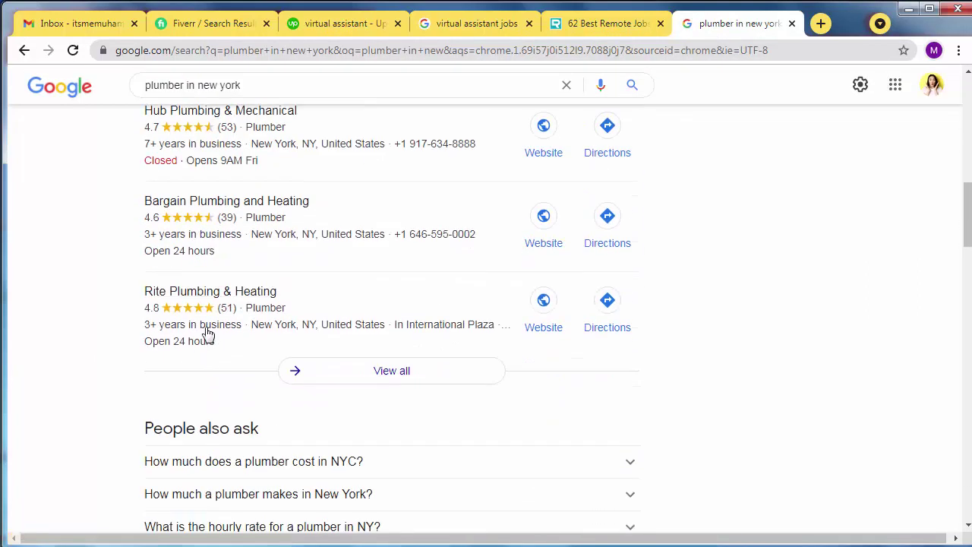
- Show all local plumber listings and open Hub Plumbing & Mechanical's details and website
{"action": "left_click", "coordinate": [401, 383]}
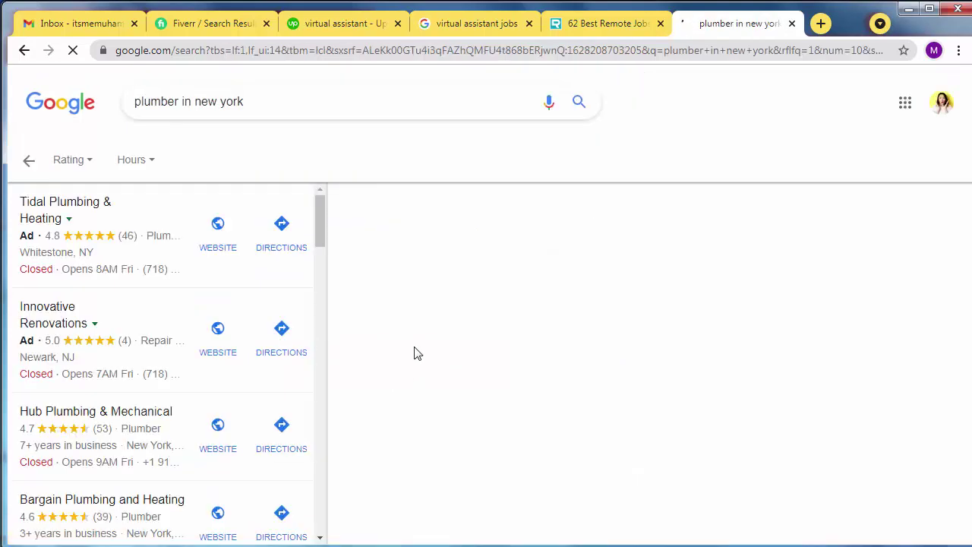
{"action": "scroll", "coordinate": [114, 341], "scroll_direction": "down", "scroll_amount": 2}
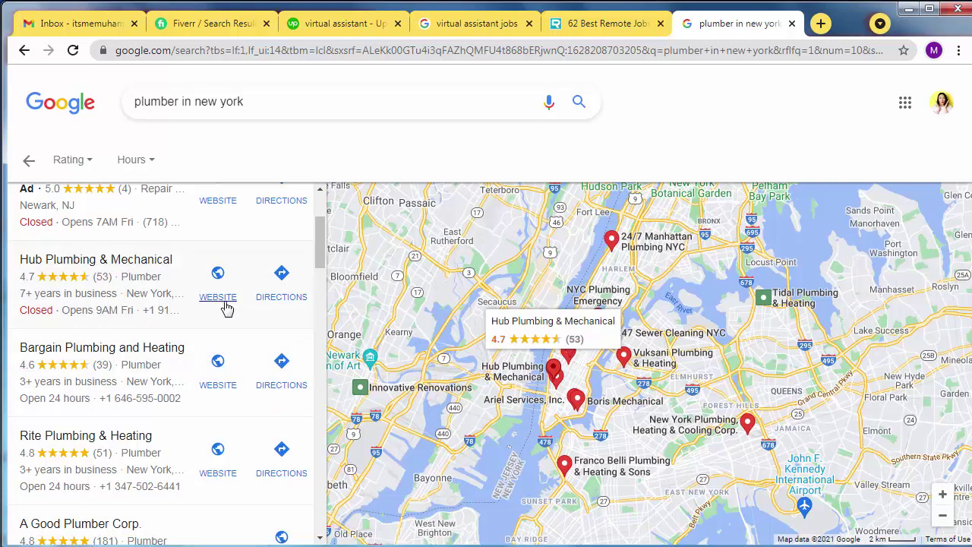
{"action": "left_click", "coordinate": [144, 268]}
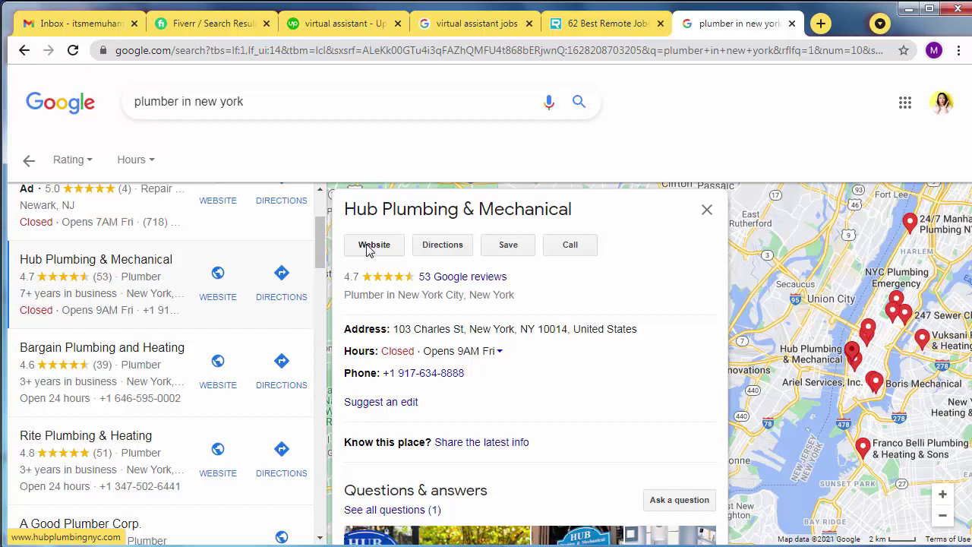
{"action": "left_click", "coordinate": [371, 246]}
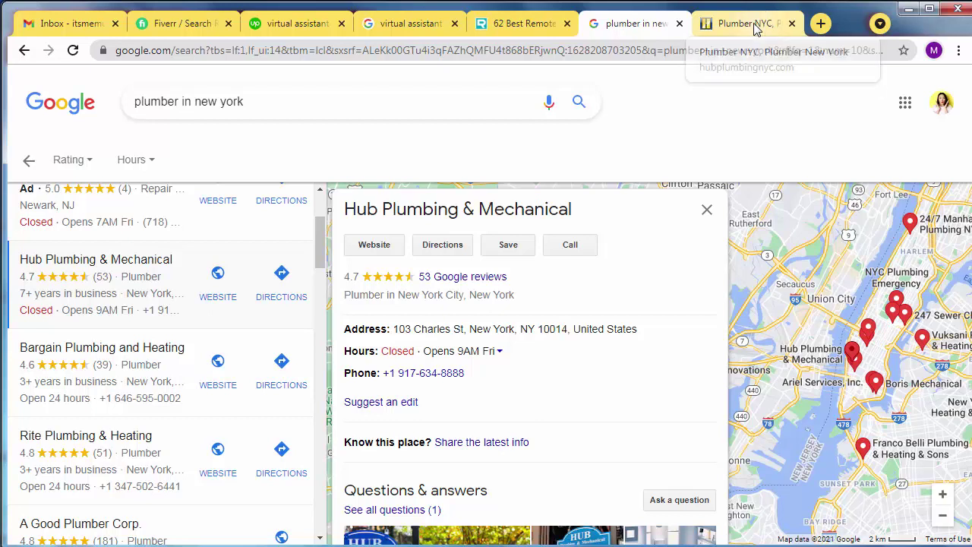
- Scroll through the services list on Hub Plumbing's 'Plumber NYC' site, then return to Fiverr's results
{"action": "left_click", "coordinate": [767, 16]}
{"action": "scroll", "coordinate": [440, 431], "scroll_direction": "down", "scroll_amount": 4}
{"action": "scroll", "coordinate": [444, 439], "scroll_direction": "down", "scroll_amount": 5}
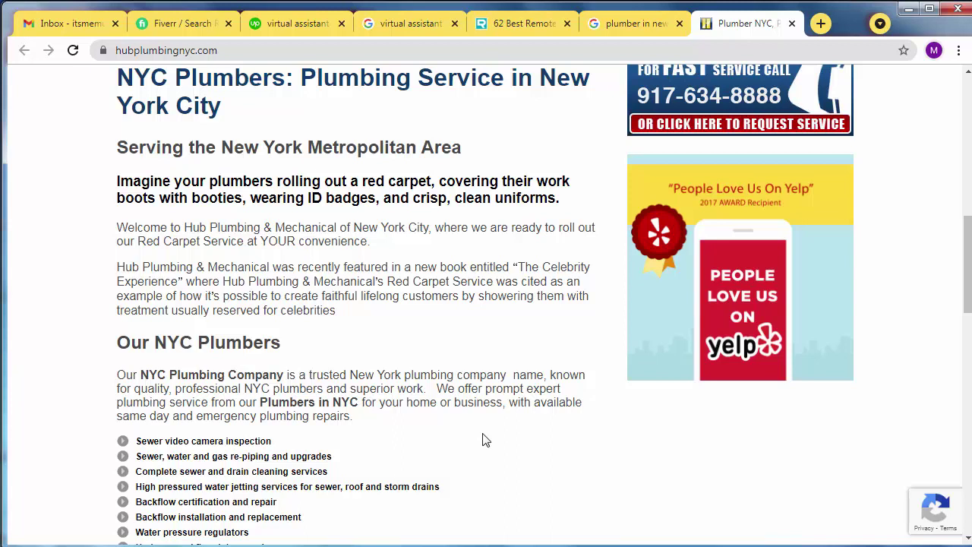
{"action": "left_click", "coordinate": [183, 23]}
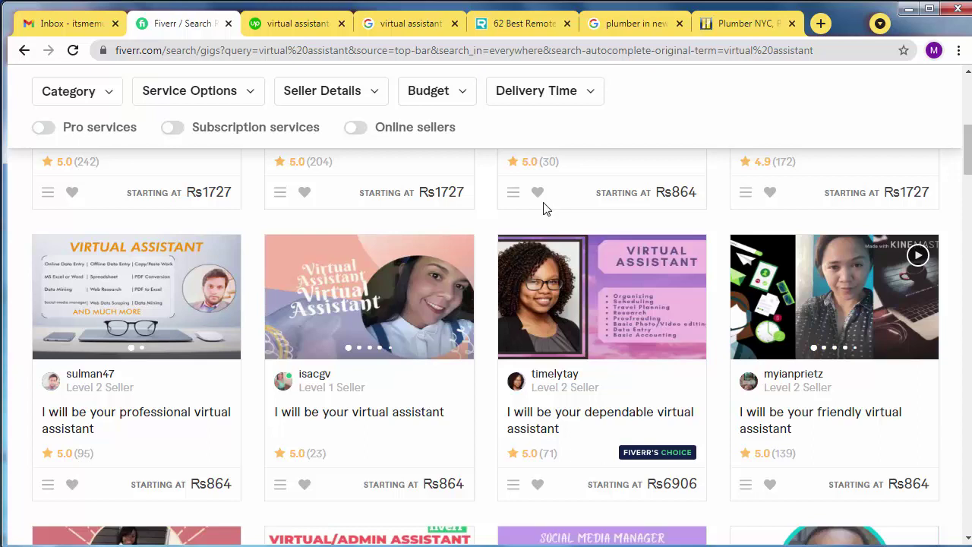
- Go through the open tabs to the New York plumber results and view Rite Plumbing & Heating's details
{"action": "left_click", "coordinate": [299, 23]}
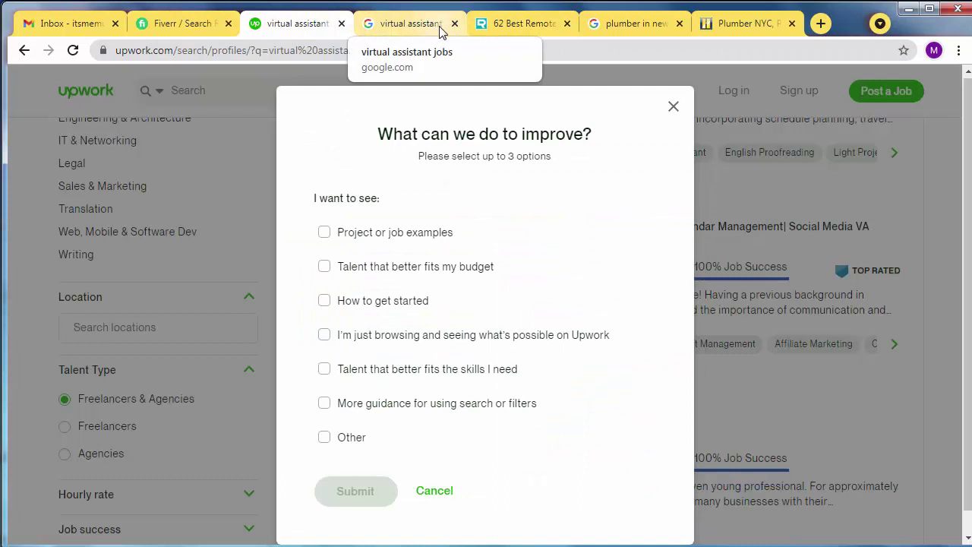
{"action": "left_click", "coordinate": [409, 28]}
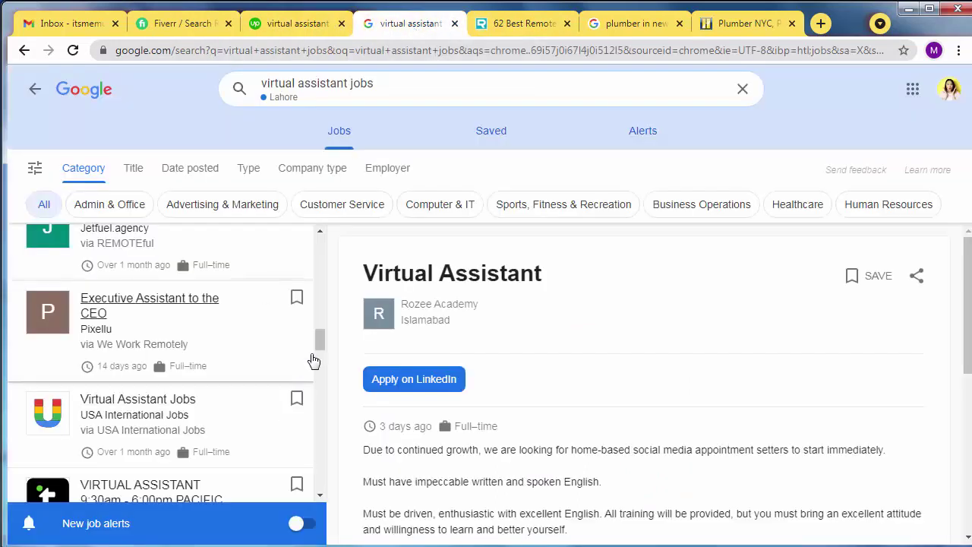
{"action": "left_click", "coordinate": [532, 26]}
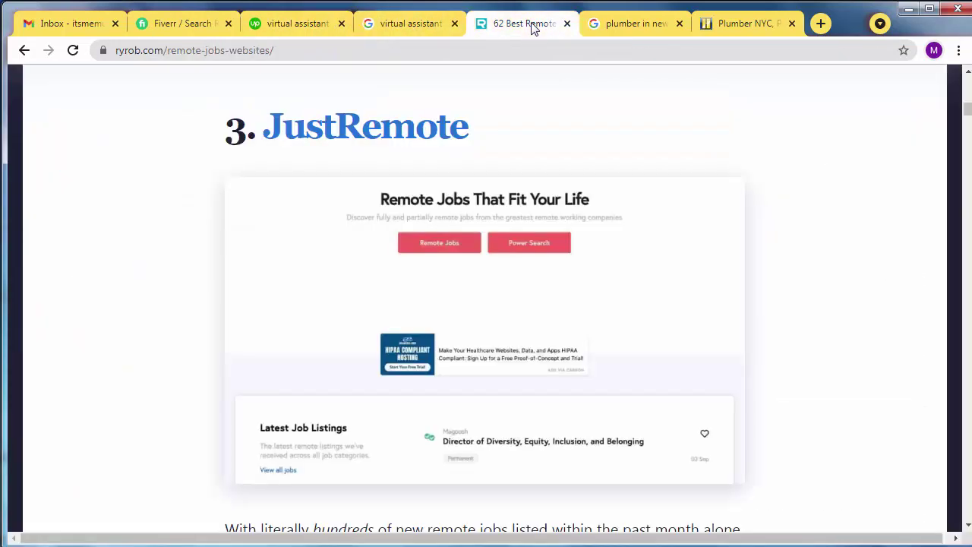
{"action": "left_click", "coordinate": [636, 25]}
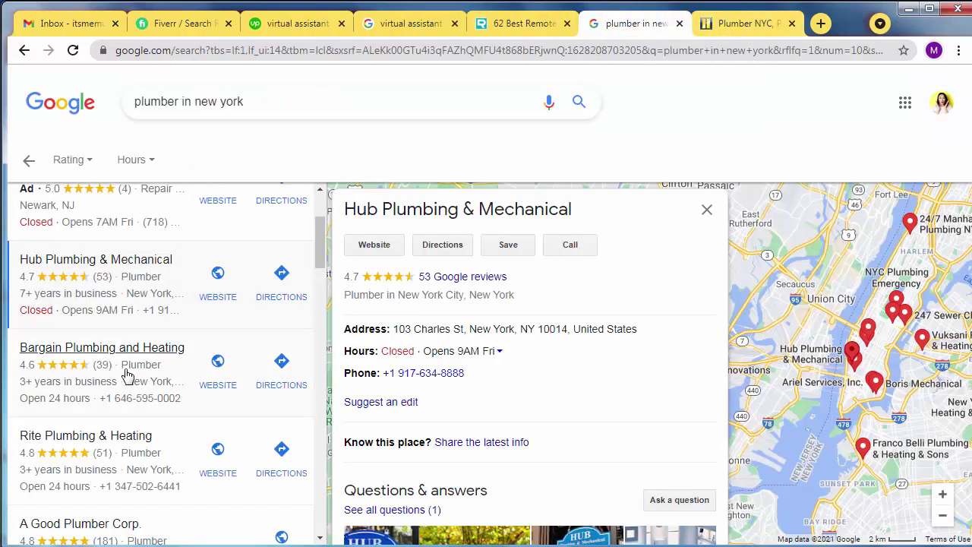
{"action": "scroll", "coordinate": [125, 373], "scroll_direction": "down", "scroll_amount": 3}
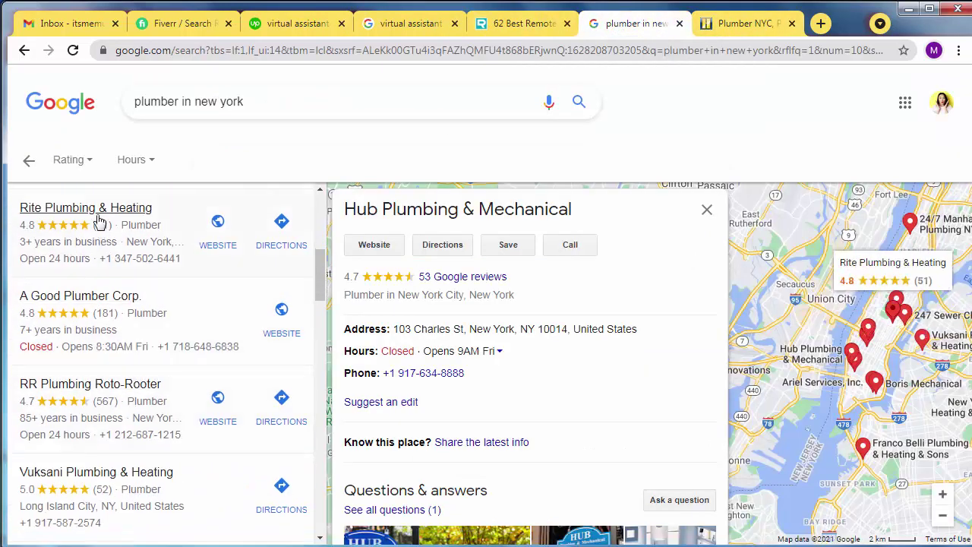
{"action": "left_click", "coordinate": [99, 221]}
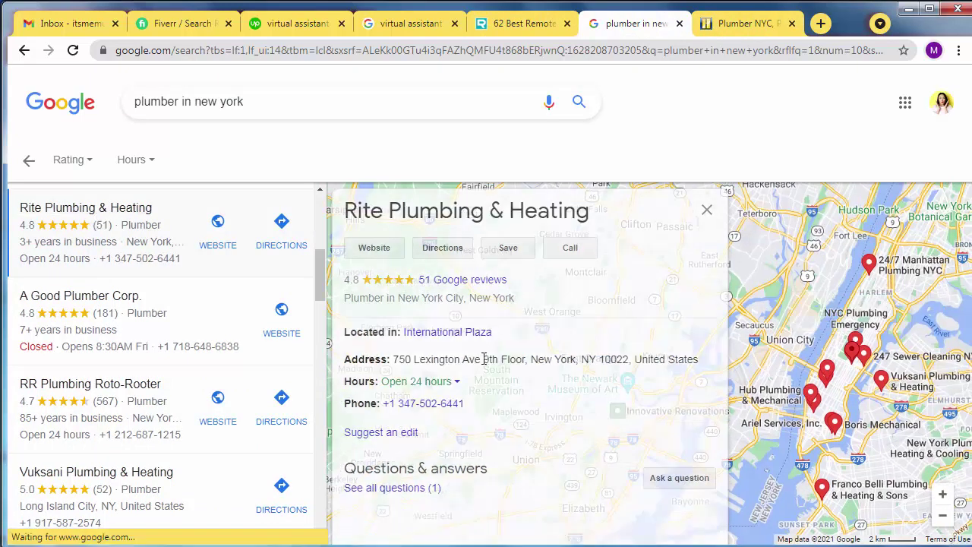
- Check the Hub Plumbing site again, go back to the plumber results, and open a new blank tab
{"action": "left_click", "coordinate": [763, 19]}
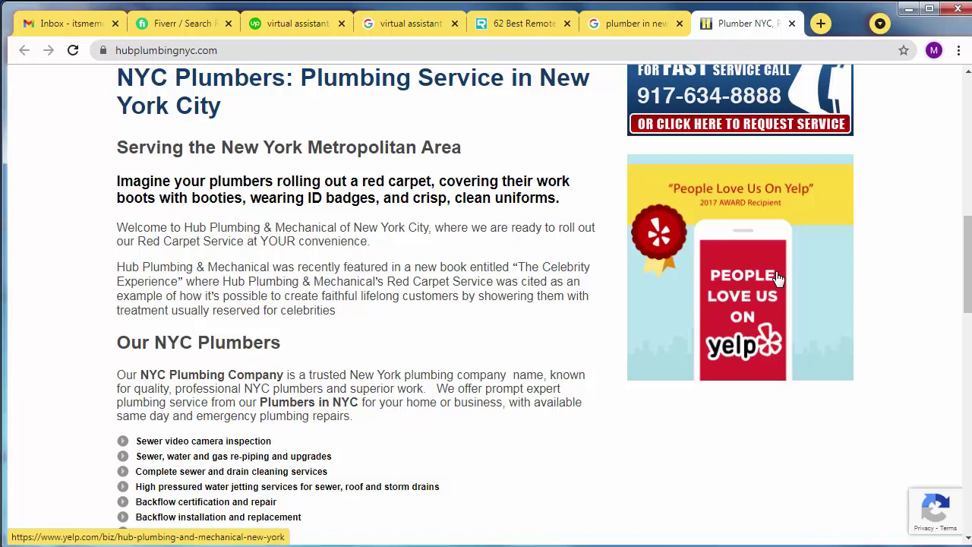
{"action": "scroll", "coordinate": [346, 326], "scroll_direction": "up", "scroll_amount": 6}
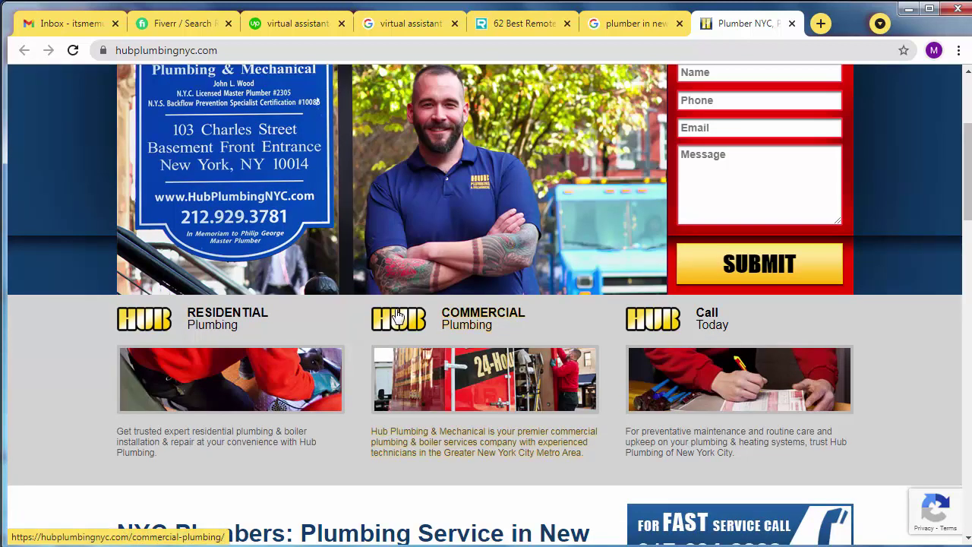
{"action": "scroll", "coordinate": [398, 315], "scroll_direction": "up", "scroll_amount": 3}
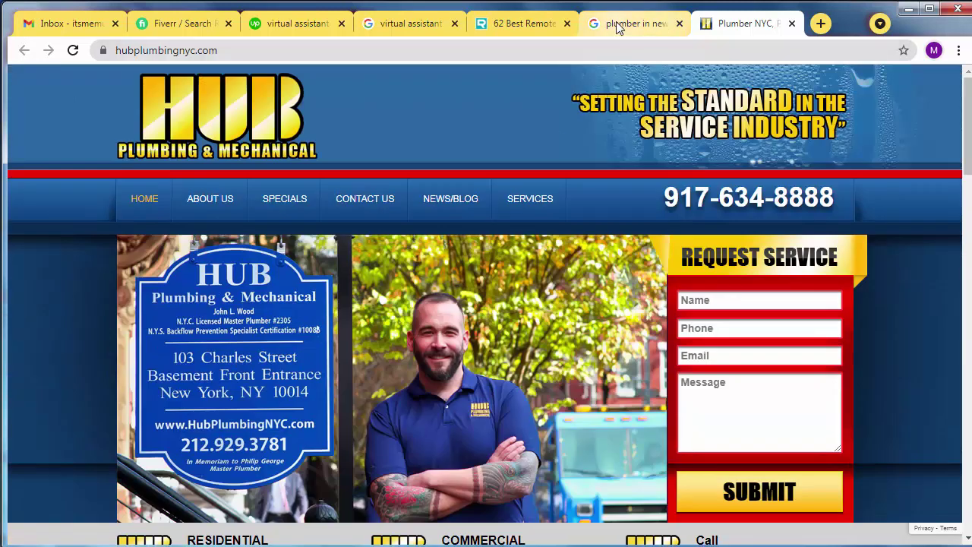
{"action": "left_click", "coordinate": [616, 26]}
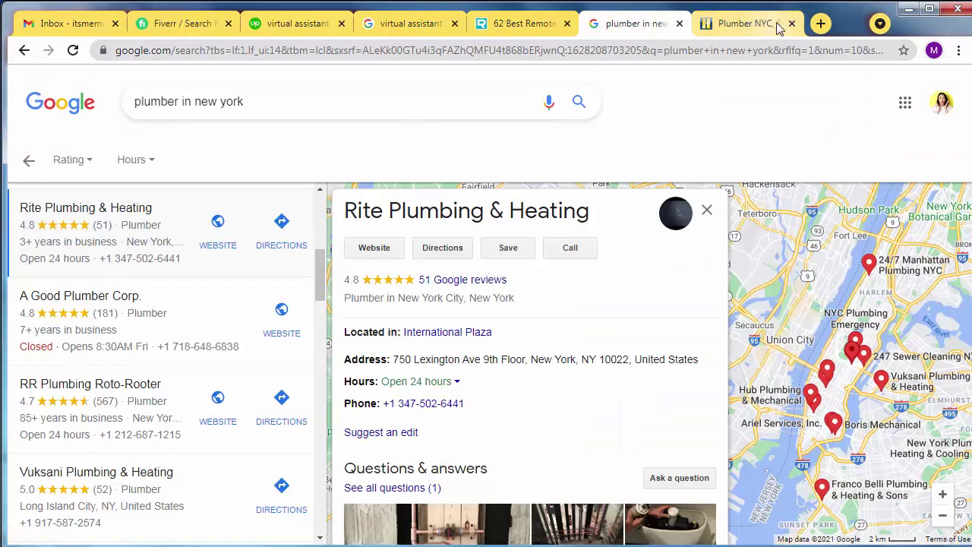
{"action": "left_click", "coordinate": [821, 23]}
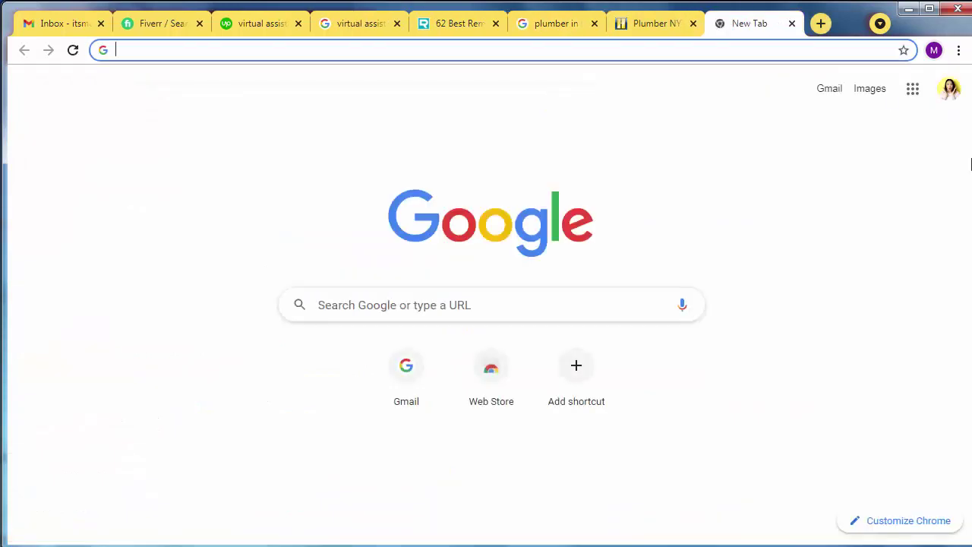
- Search Google for 'legiit' and open the Legiit website
{"action": "type", "text": "legiit"}
{"action": "key", "text": "Return"}
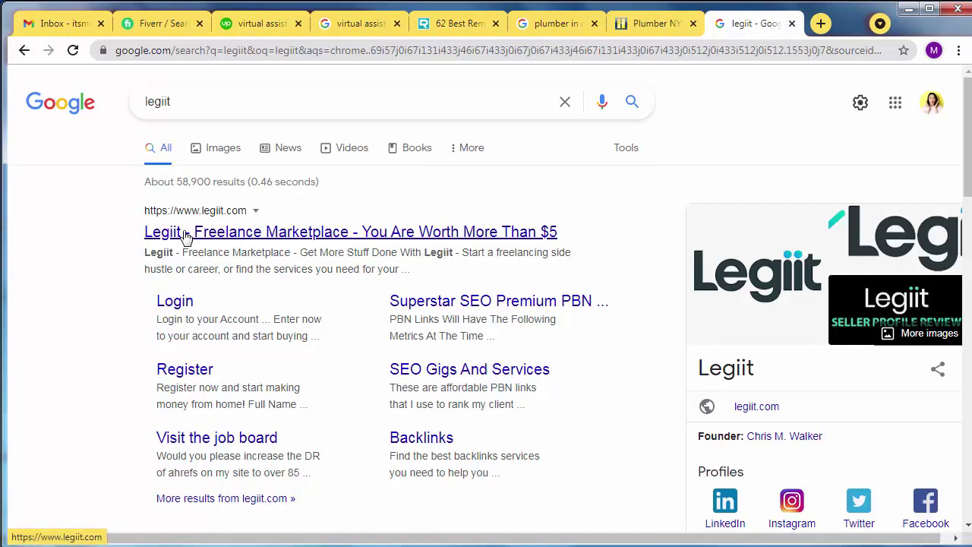
{"action": "left_click", "coordinate": [186, 235]}
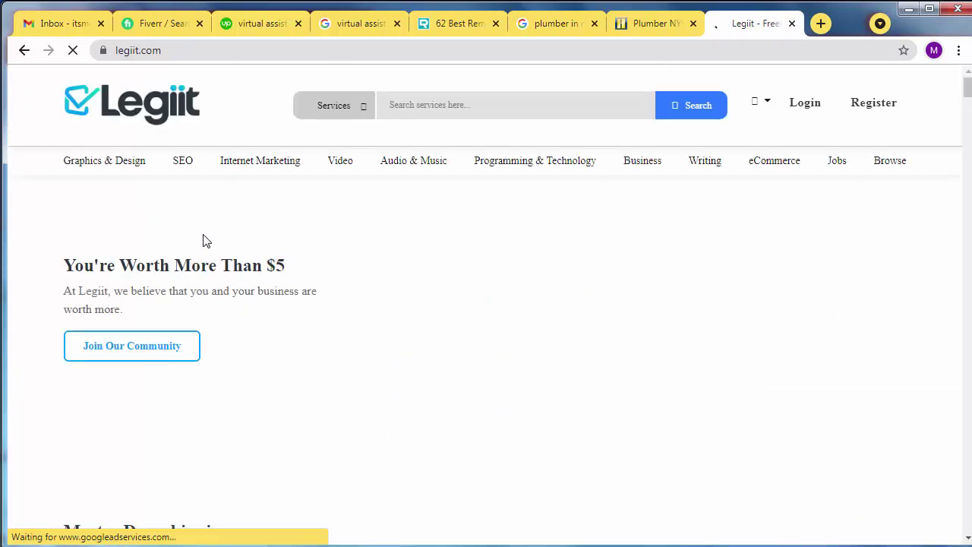
- Search Legiit's services for 'virtual assistant', then open a new blank tab
{"action": "left_click", "coordinate": [476, 105]}
{"action": "type", "text": "vir"}
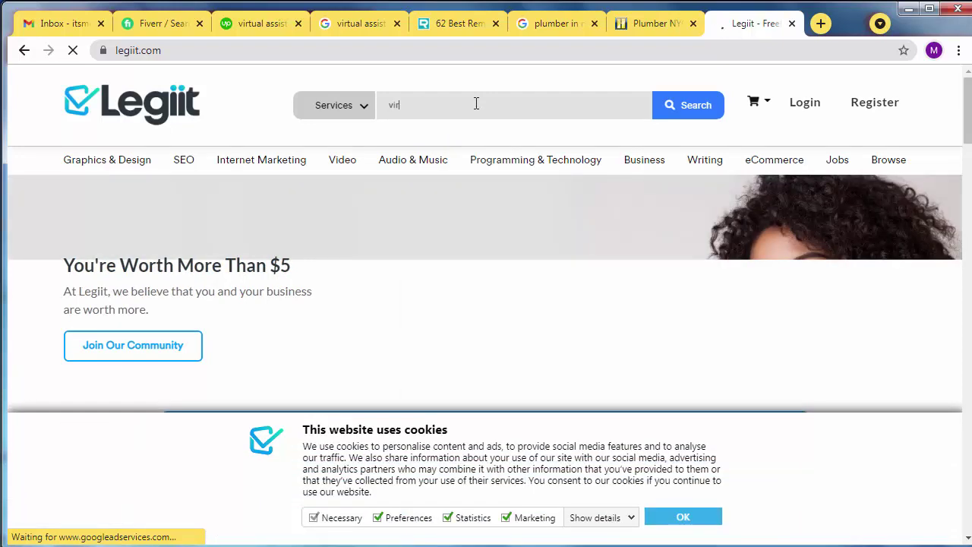
{"action": "type", "text": "tual assis"}
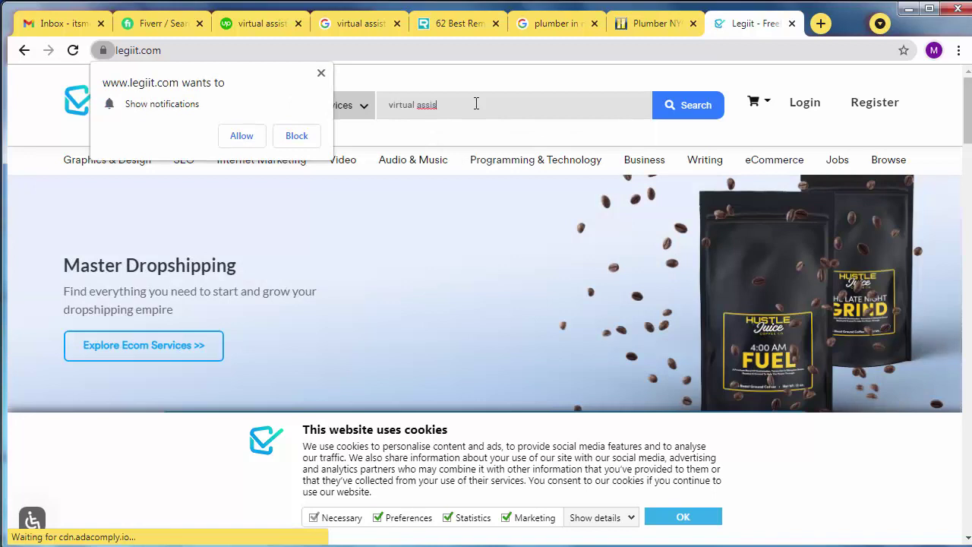
{"action": "type", "text": "tant"}
{"action": "key", "text": "Return"}
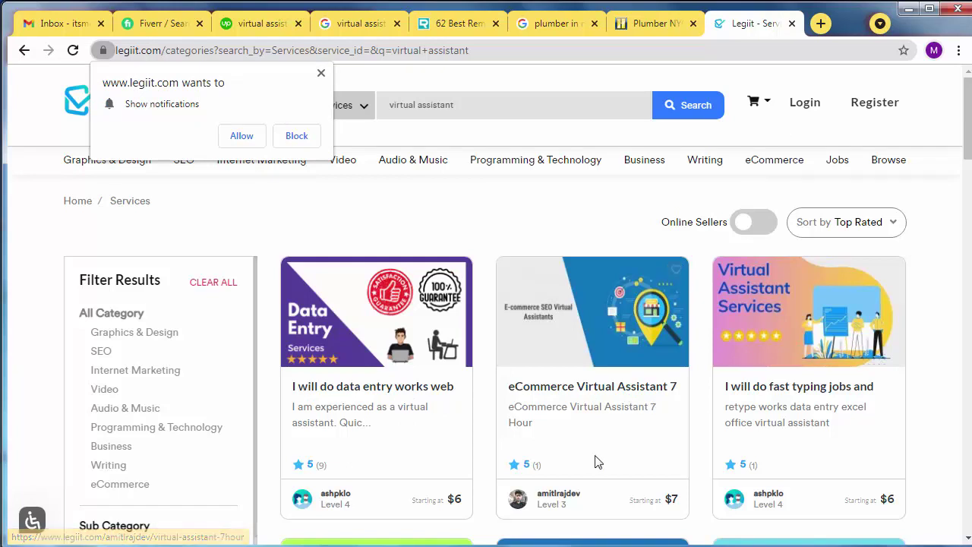
{"action": "left_click", "coordinate": [820, 24]}
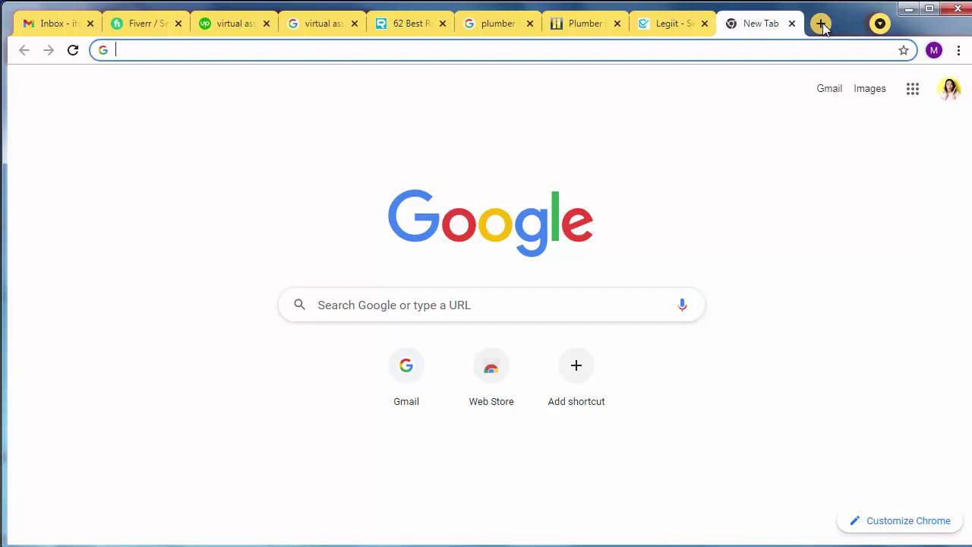
- Search Google for 'seoclerks' and open the first SEOClerks result
{"action": "type", "text": "seoclerks"}
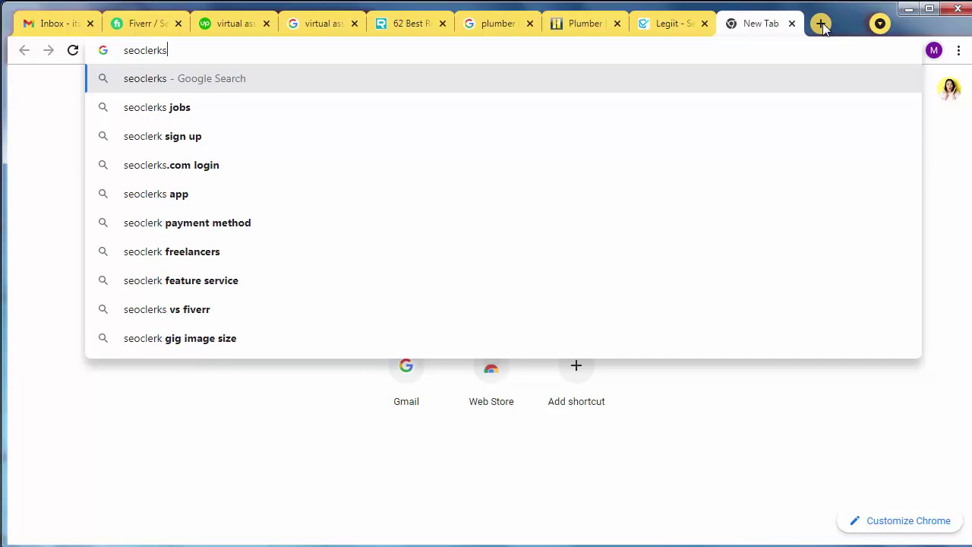
{"action": "key", "text": "Return"}
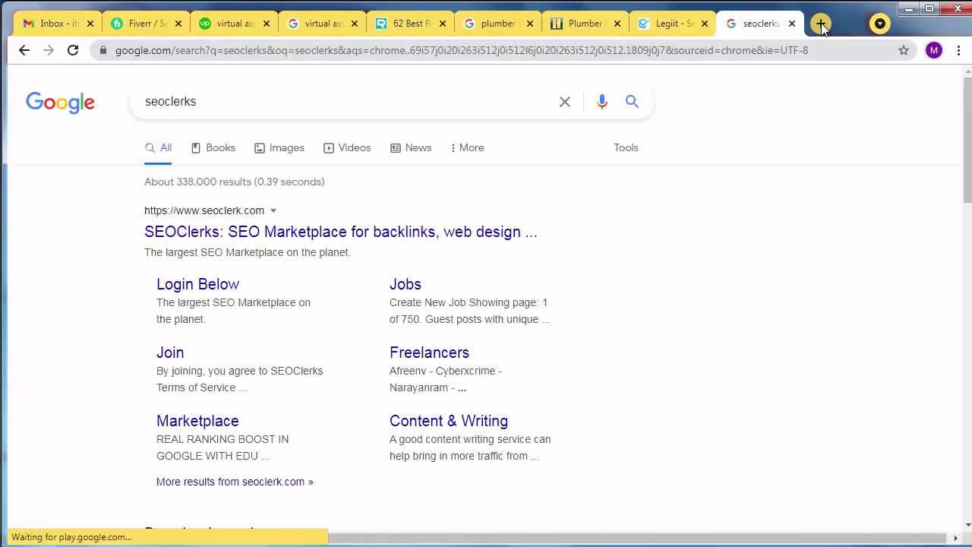
{"action": "left_click", "coordinate": [230, 240]}
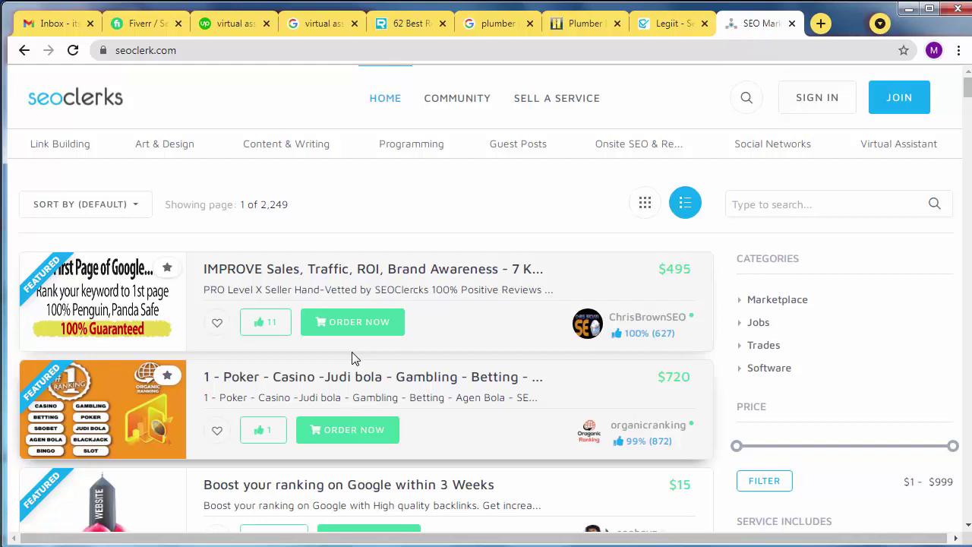
- Replace Fiverr's 'virtual assistant' search with 'local citation' and scroll through the results
{"action": "left_click", "coordinate": [165, 23]}
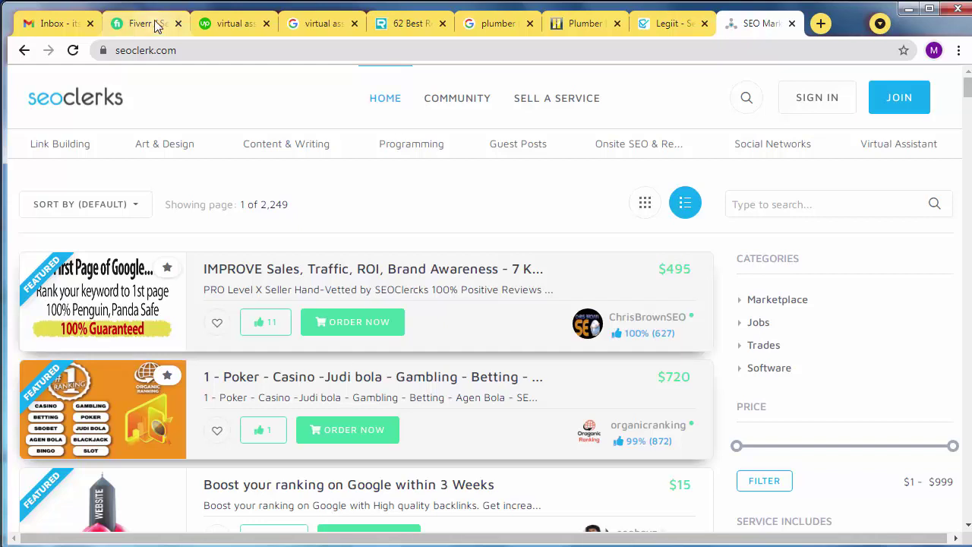
{"action": "scroll", "coordinate": [477, 112], "scroll_direction": "up", "scroll_amount": 6}
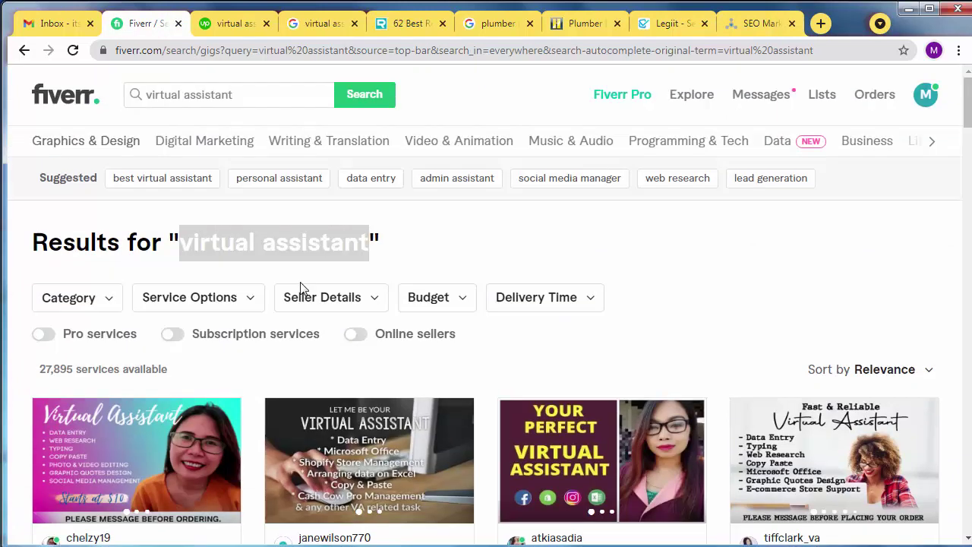
{"action": "left_click", "coordinate": [258, 95]}
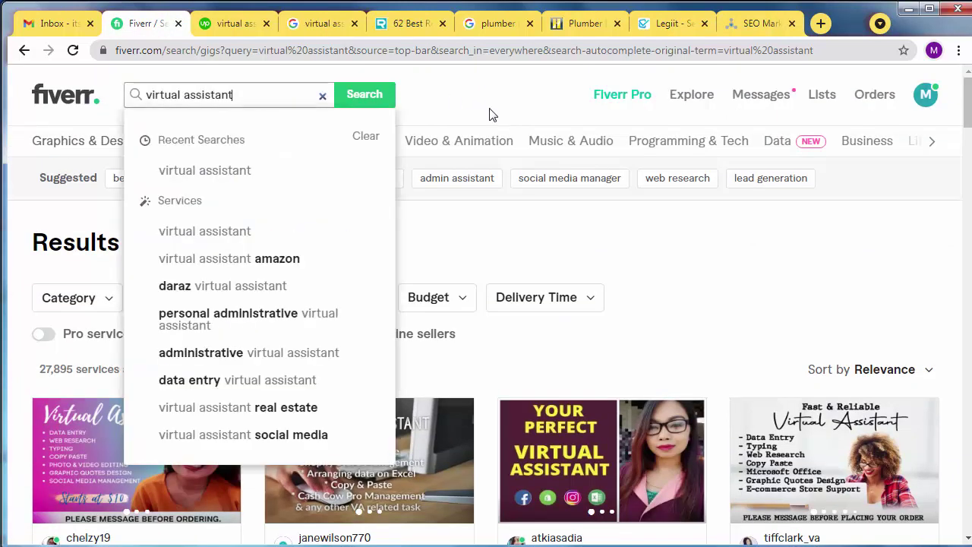
{"action": "key", "text": "BackSpace"}
{"action": "key", "text": "BackSpace"}
{"action": "key", "text": "BackSpace"}
{"action": "key", "text": "BackSpace"}
{"action": "key", "text": "BackSpace"}
{"action": "key", "text": "BackSpace"}
{"action": "key", "text": "BackSpace"}
{"action": "key", "text": "BackSpace"}
{"action": "key", "text": "BackSpace"}
{"action": "key", "text": "BackSpace"}
{"action": "key", "text": "BackSpace"}
{"action": "key", "text": "BackSpace"}
{"action": "key", "text": "BackSpace"}
{"action": "key", "text": "BackSpace"}
{"action": "key", "text": "BackSpace"}
{"action": "key", "text": "BackSpace"}
{"action": "key", "text": "BackSpace"}
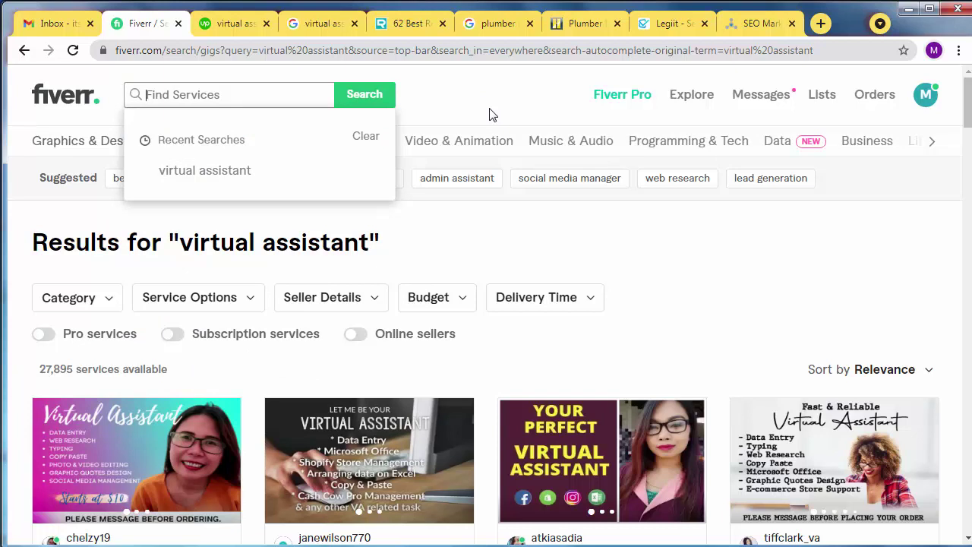
{"action": "type", "text": "l"}
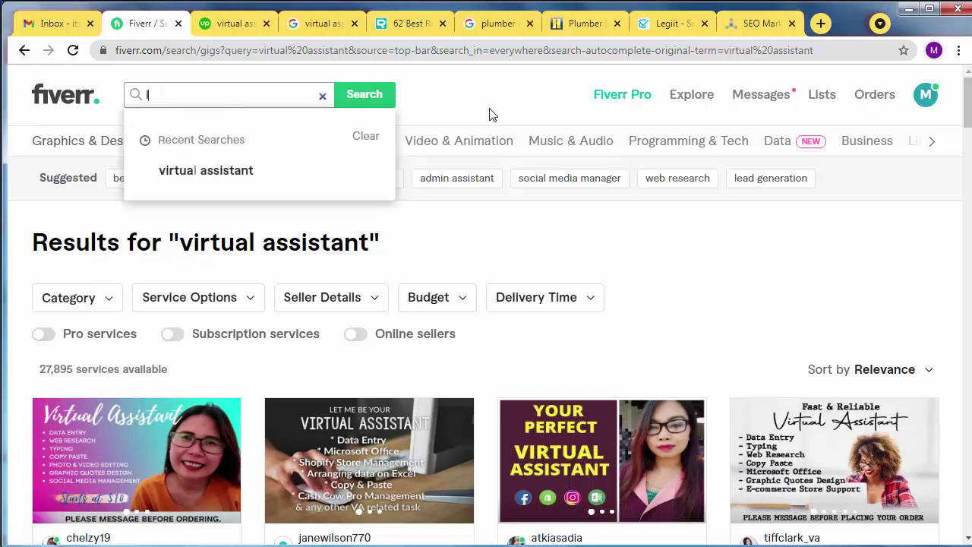
{"action": "type", "text": "ocal citation"}
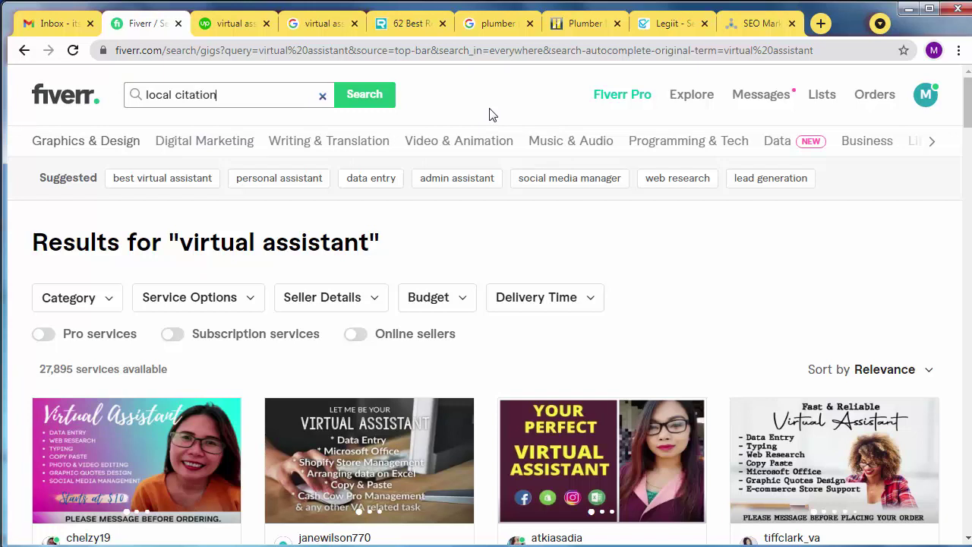
{"action": "key", "text": "Return"}
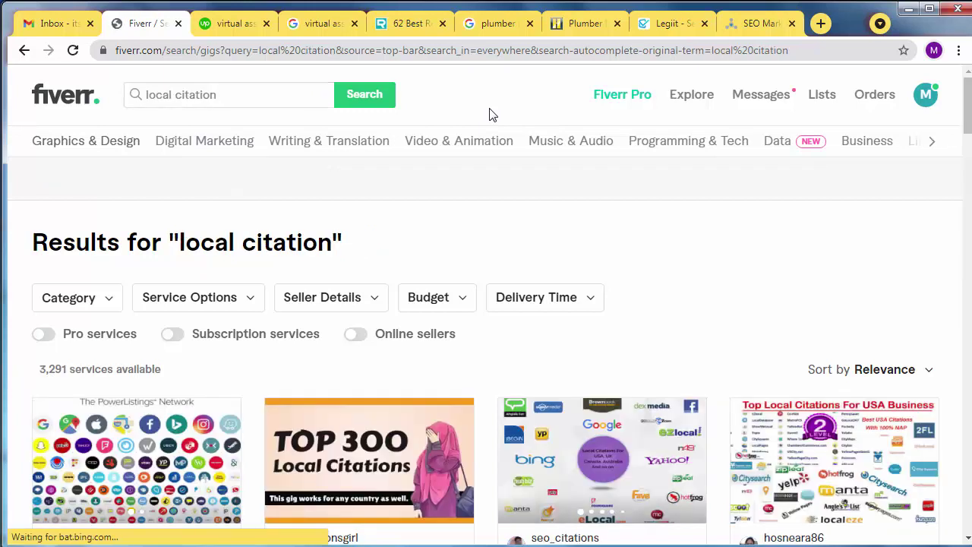
{"action": "scroll", "coordinate": [552, 319], "scroll_direction": "down", "scroll_amount": 3}
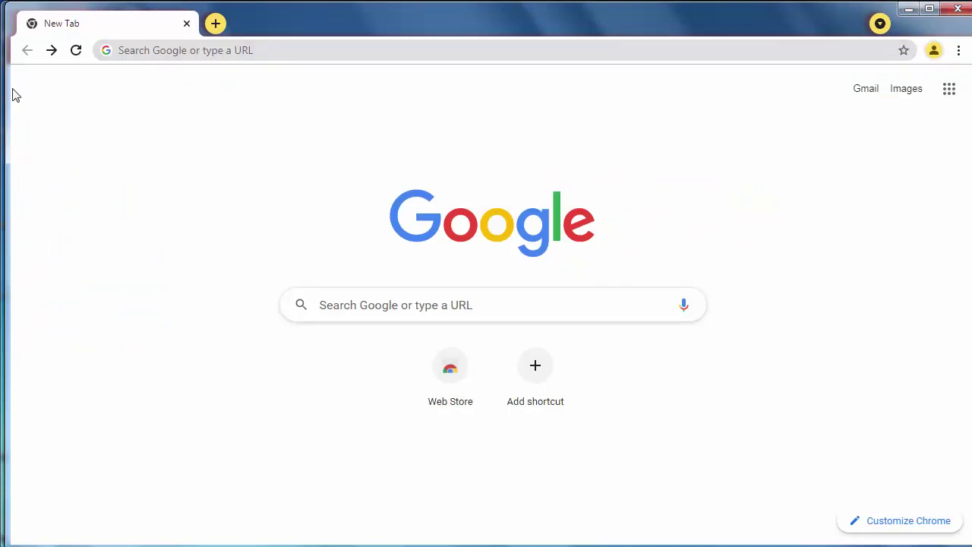
- Widen the new browser window slightly and load gmail.com
{"action": "left_click_drag", "start_coordinate": [6, 84], "coordinate": [4, 84]}
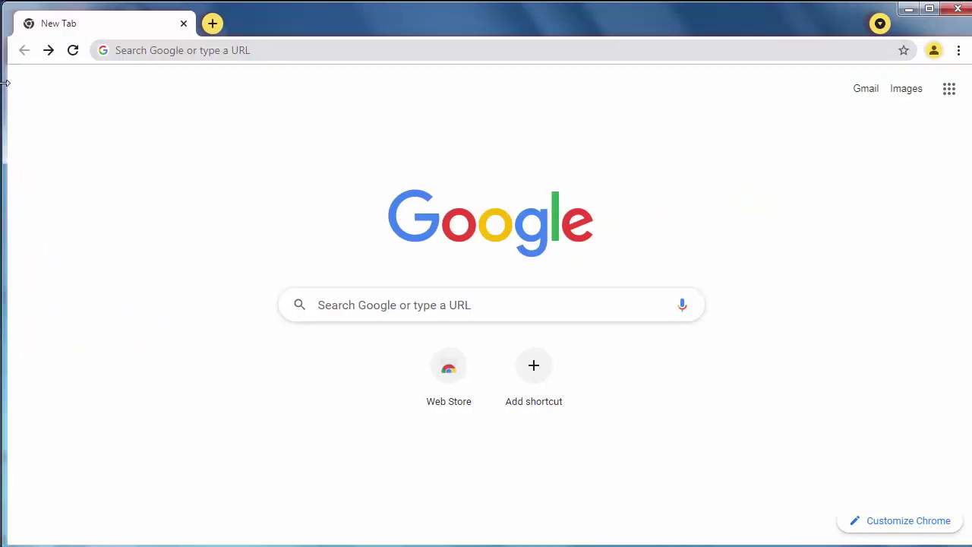
{"action": "left_click", "coordinate": [296, 46]}
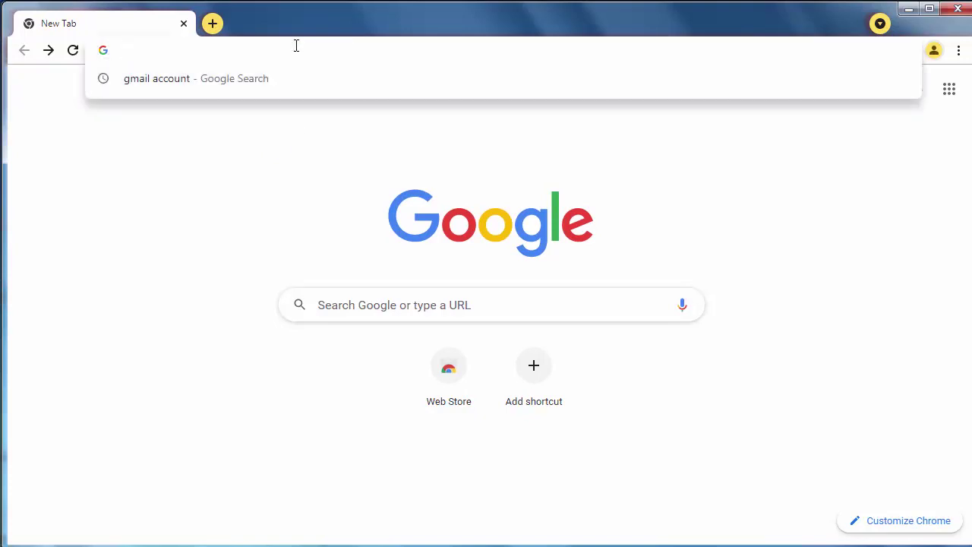
{"action": "type", "text": "gmail"}
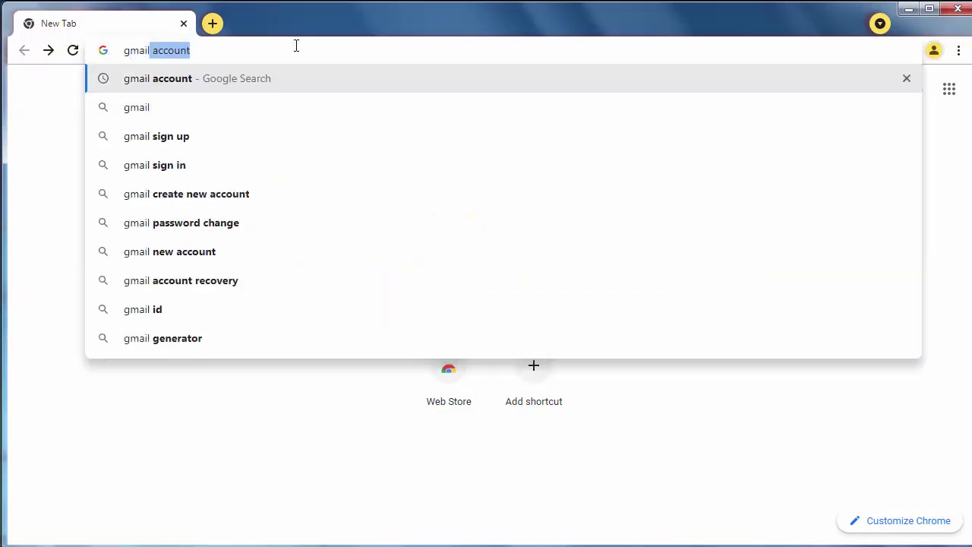
{"action": "type", "text": ".com"}
{"action": "key", "text": "Return"}
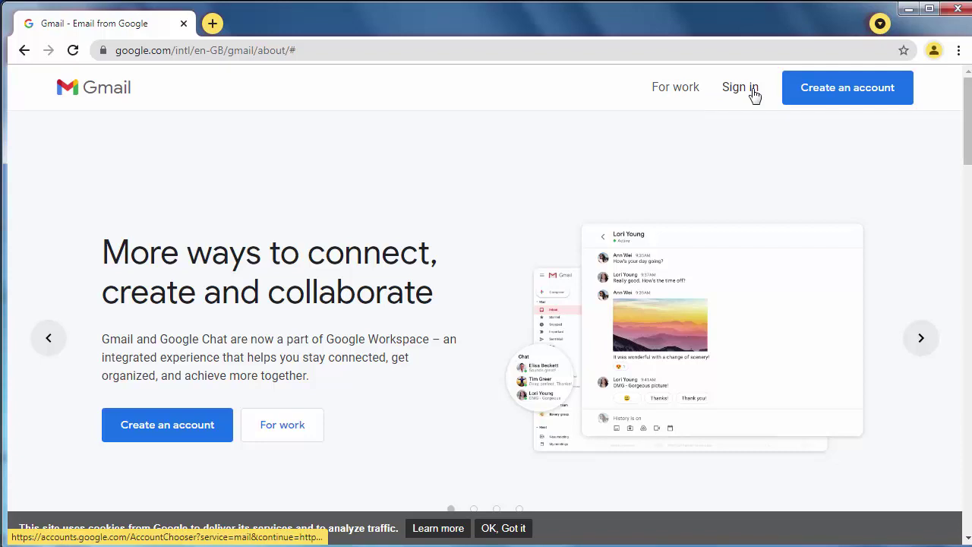
- Start creating a Google account and enter the first and last name
{"action": "left_click", "coordinate": [826, 95]}
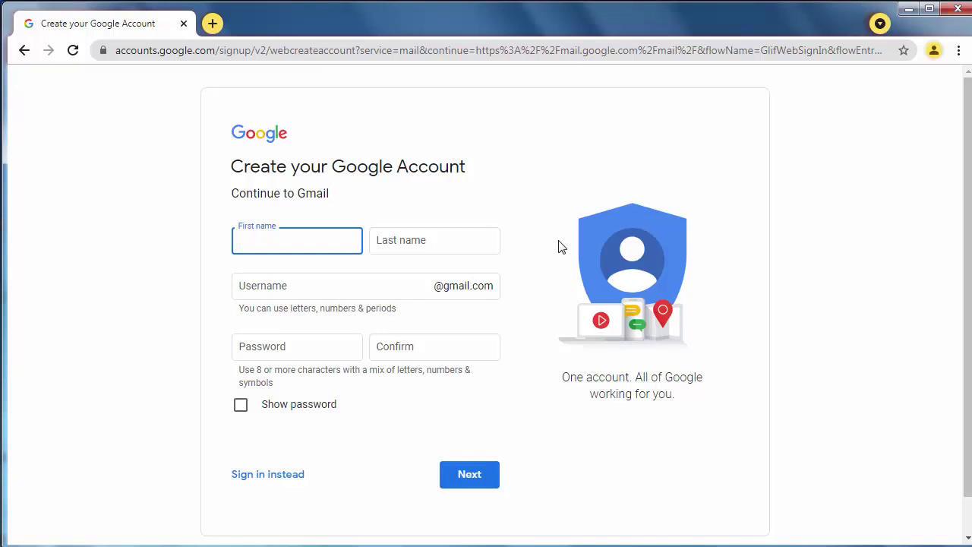
{"action": "key", "text": "Tab"}
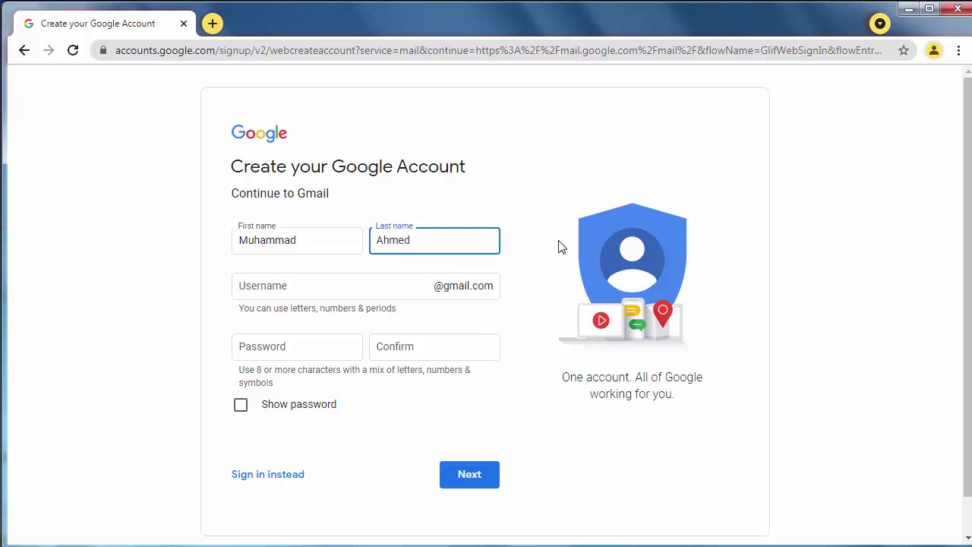
- Choose a Gmail username, then edit it into an available one after the first was taken
{"action": "left_click", "coordinate": [290, 281]}
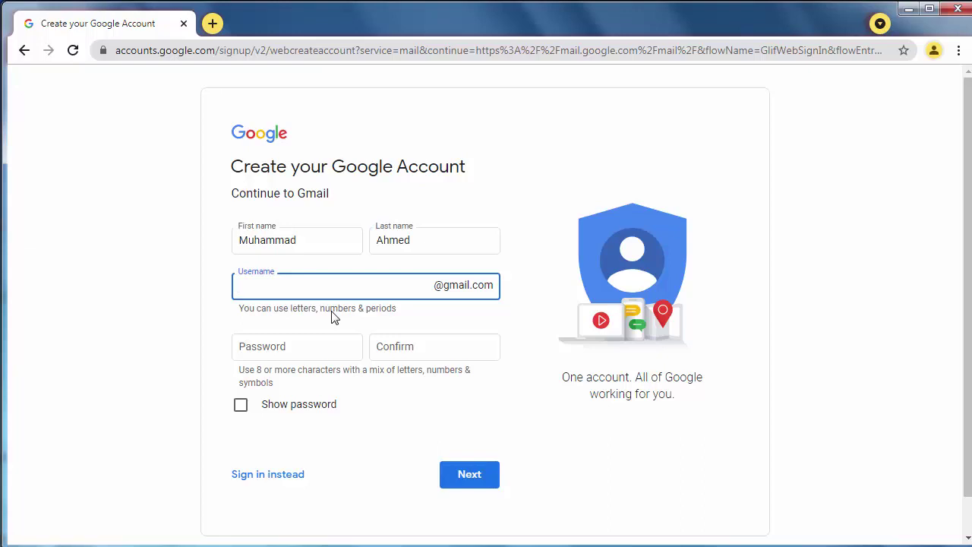
{"action": "left_click", "coordinate": [300, 351]}
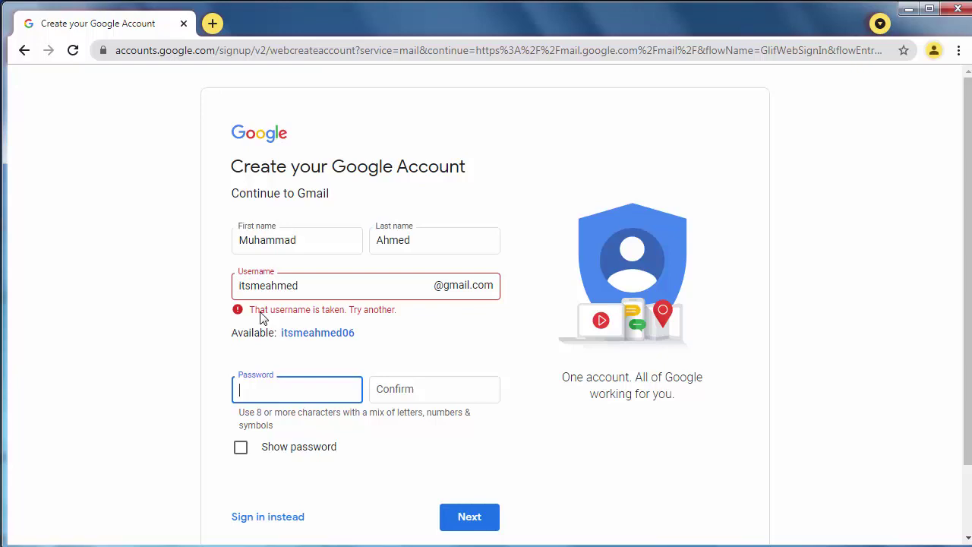
{"action": "left_click", "coordinate": [372, 291]}
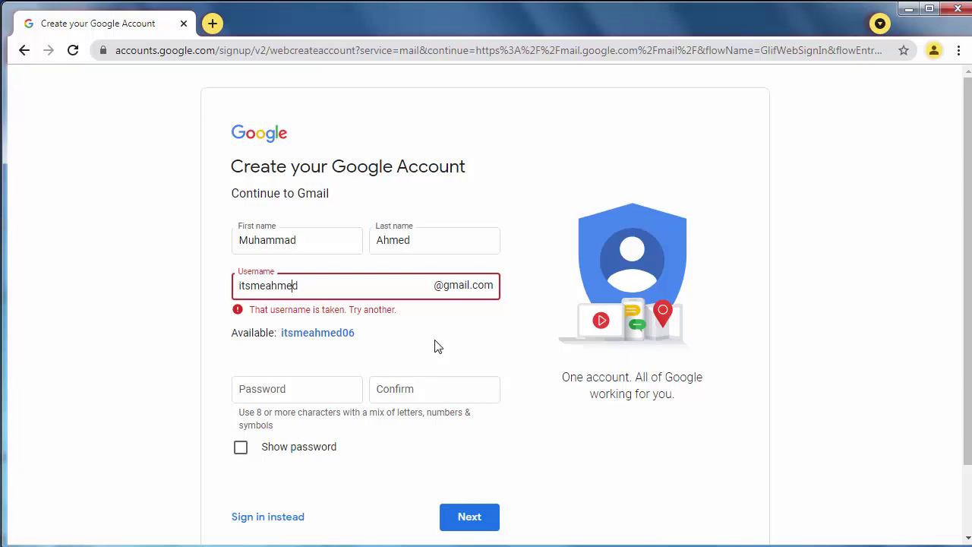
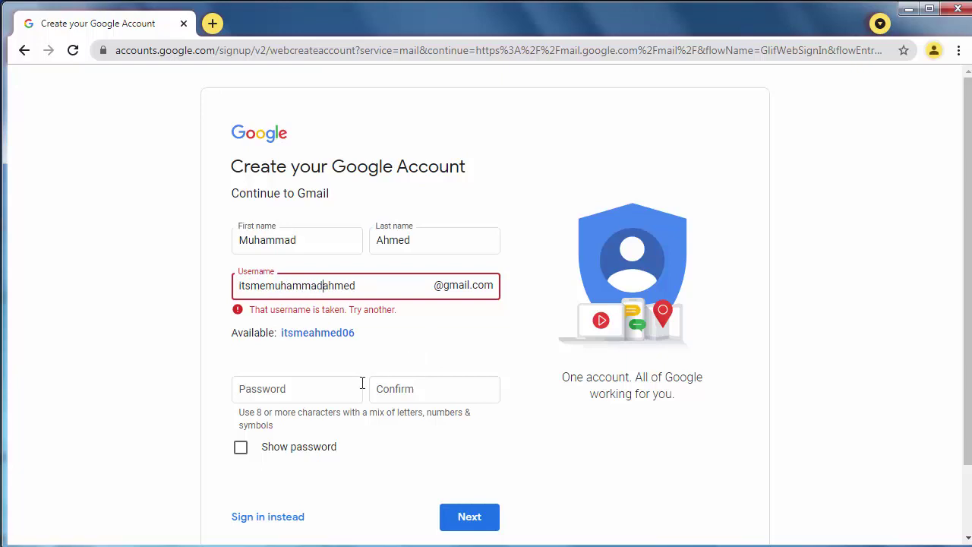
- Enter the account password and its matching confirmation
{"action": "left_click", "coordinate": [273, 382]}
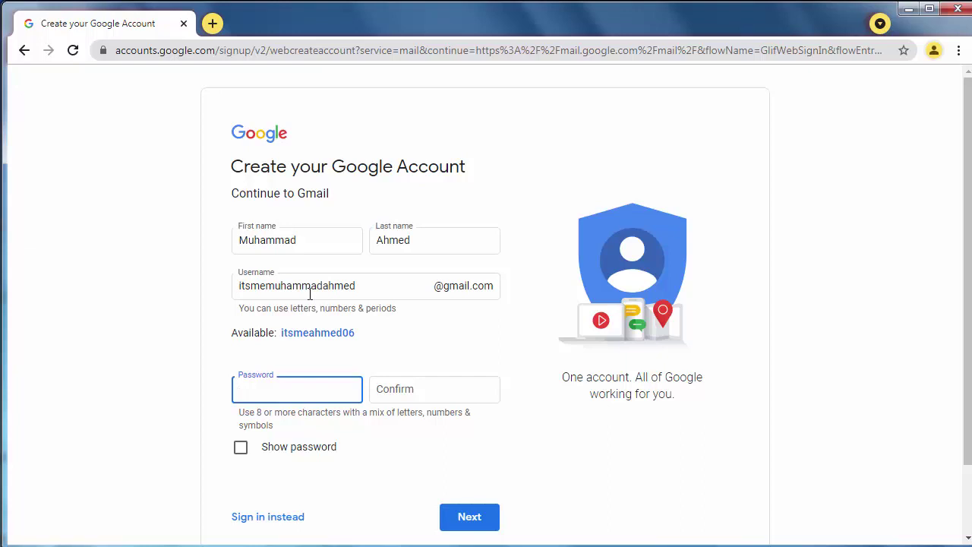
{"action": "type", "text": "•••••••••••"}
{"action": "left_click", "coordinate": [392, 384]}
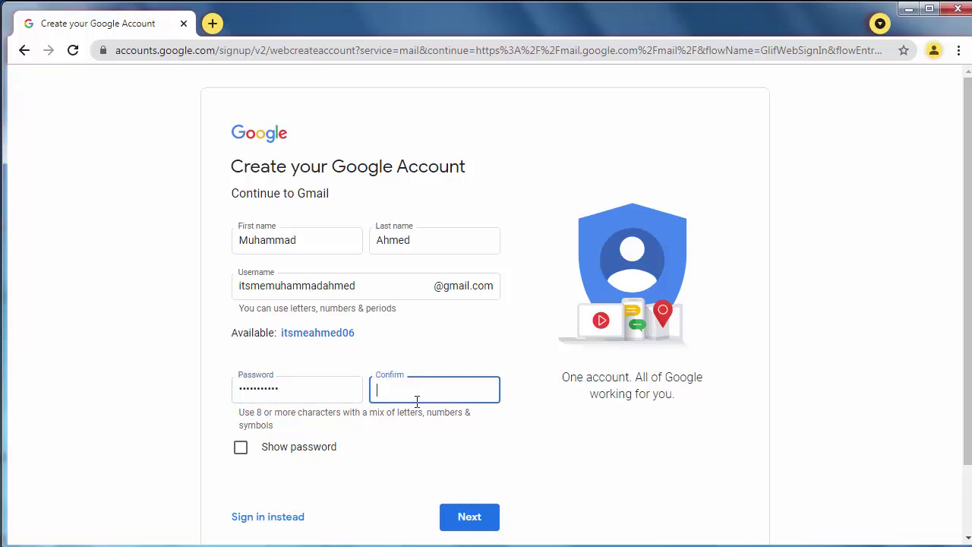
{"action": "type", "text": "•••••••••••"}
- Submit the name, username and password, then enter a phone number for verification
{"action": "left_click", "coordinate": [473, 523]}
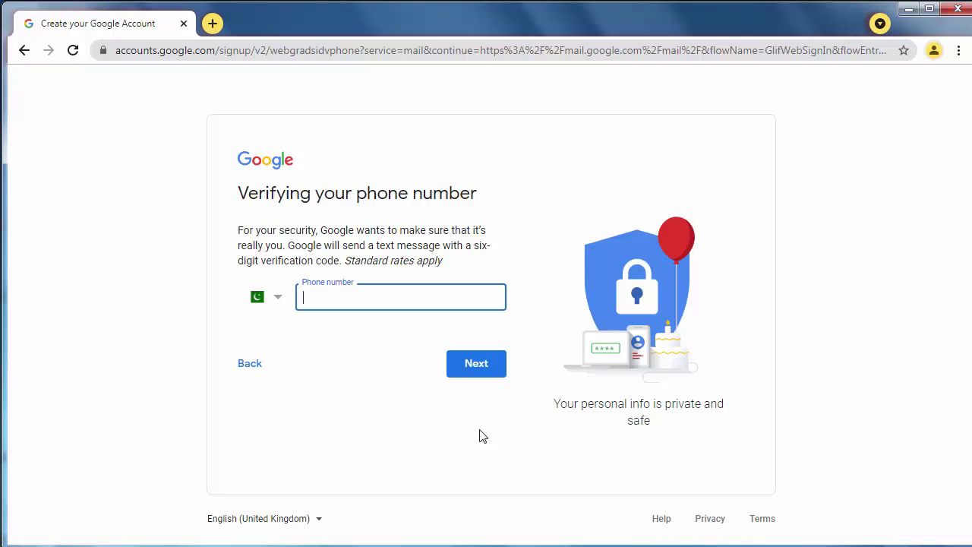
{"action": "left_click", "coordinate": [491, 369]}
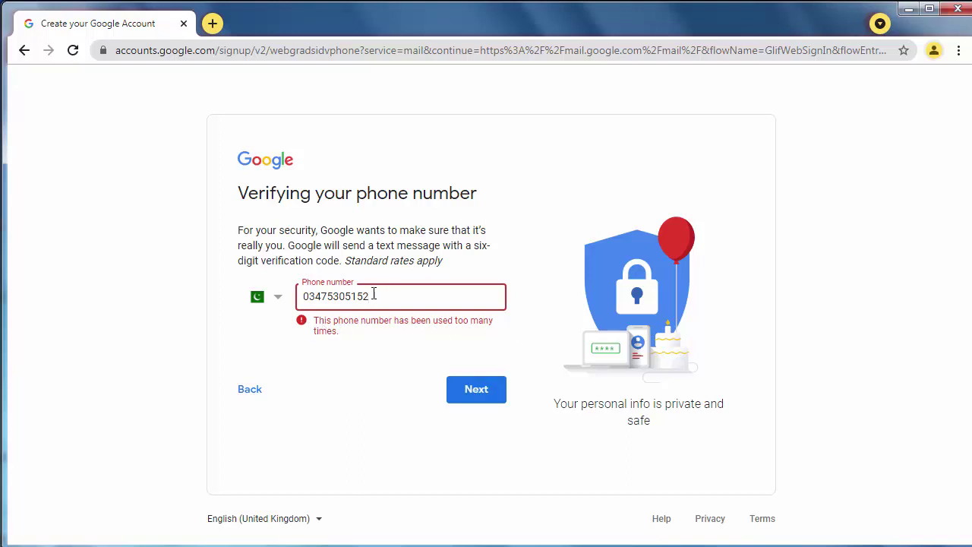
- Replace the rejected phone number with a working one and submit the texted six-digit code
{"action": "left_click_drag", "start_coordinate": [373, 295], "coordinate": [255, 300]}
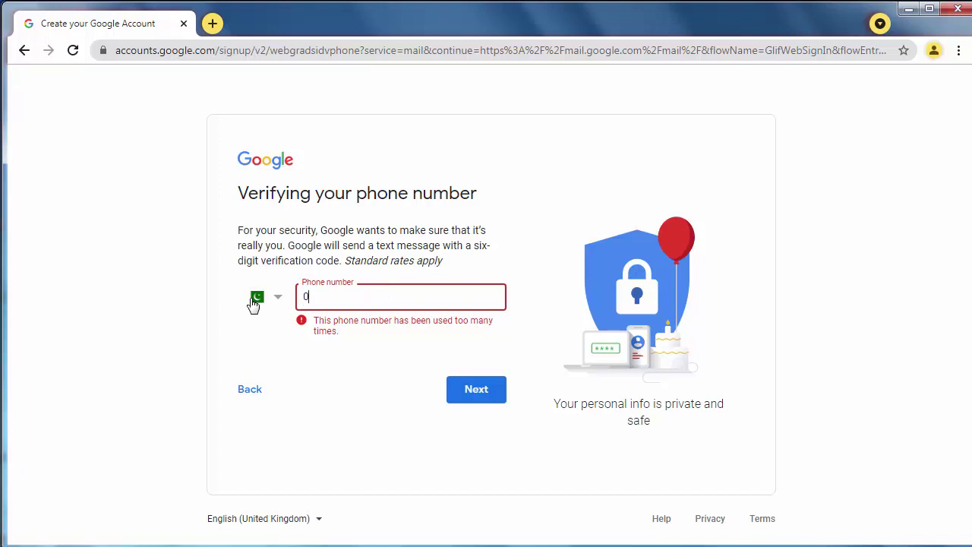
{"action": "left_click", "coordinate": [493, 397]}
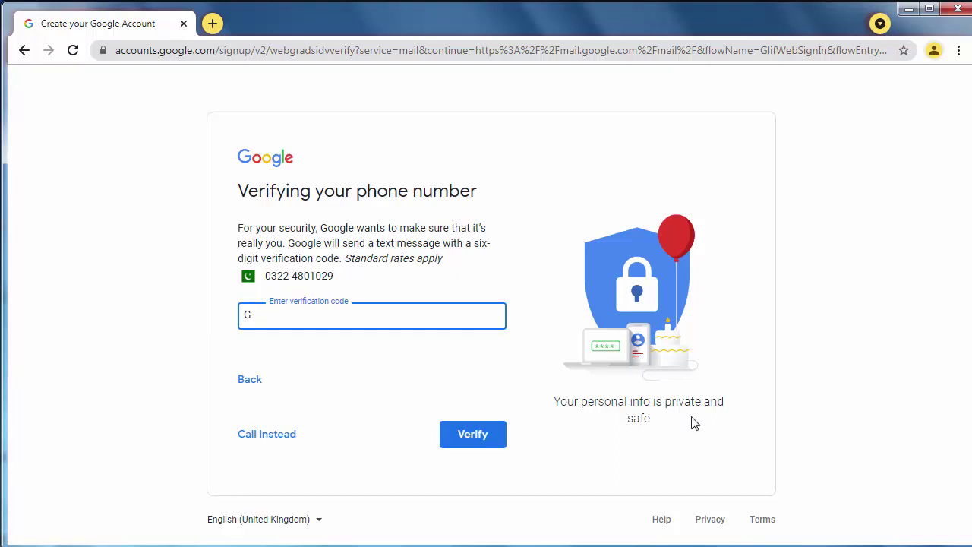
{"action": "left_click", "coordinate": [474, 439]}
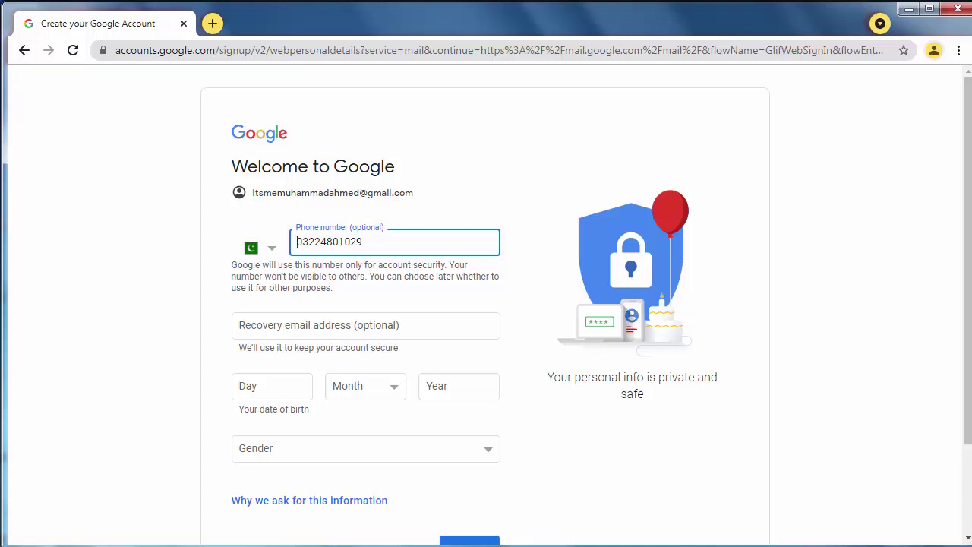
- Add a recovery email address to the account
{"action": "left_click", "coordinate": [301, 324]}
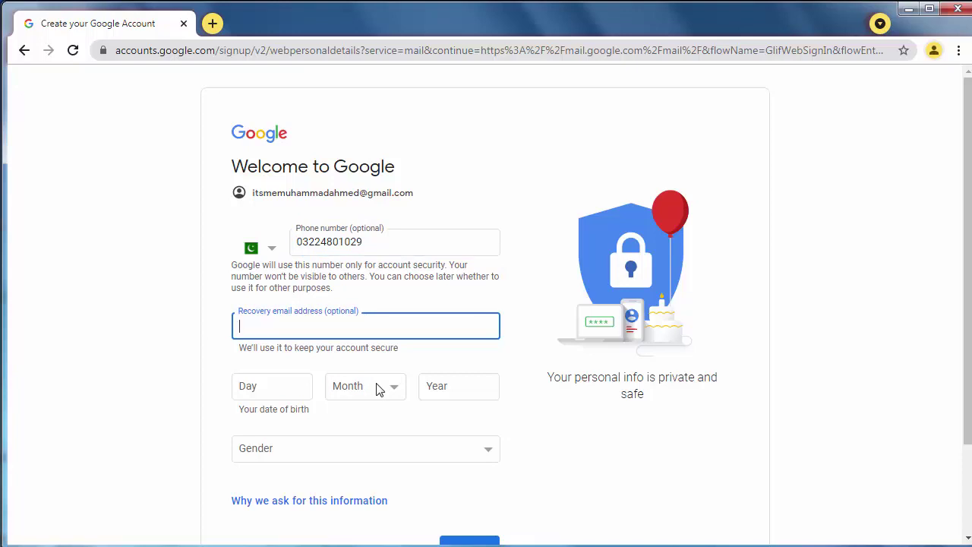
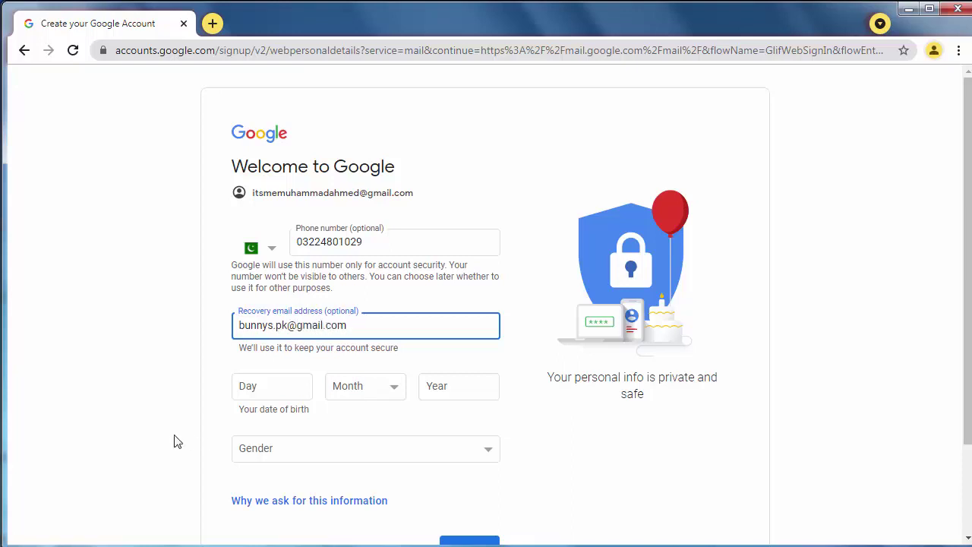
{"action": "left_click", "coordinate": [249, 390]}
{"action": "type", "text": "04"}
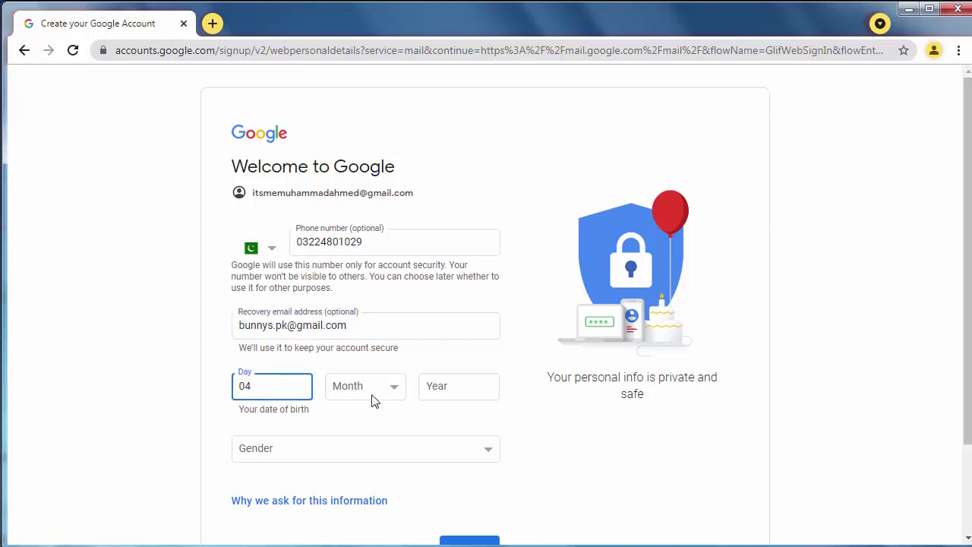
{"action": "left_click", "coordinate": [372, 395]}
{"action": "left_click", "coordinate": [358, 474]}
{"action": "left_click", "coordinate": [438, 386]}
{"action": "type", "text": "1989"}
{"action": "left_click", "coordinate": [349, 451]}
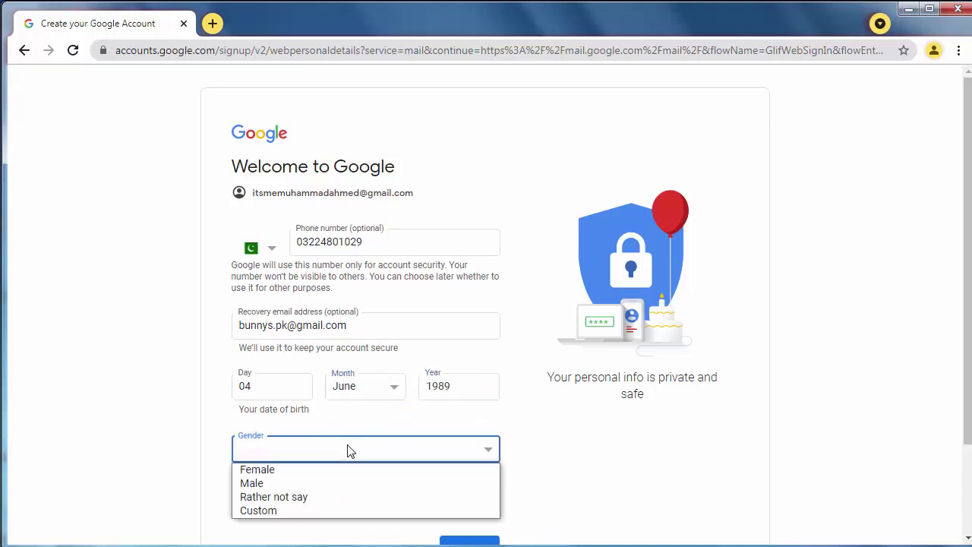
{"action": "left_click", "coordinate": [244, 483]}
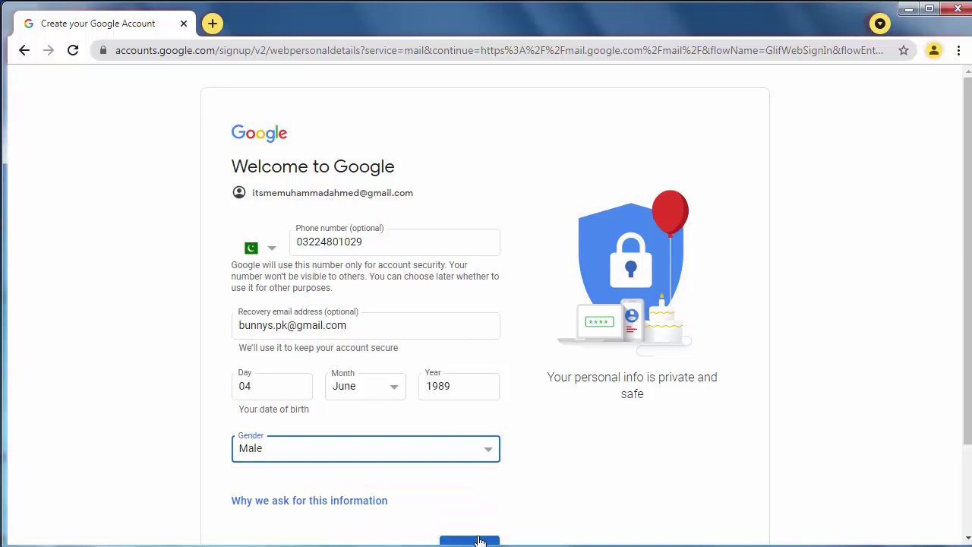
{"action": "scroll", "coordinate": [531, 432], "scroll_direction": "down", "scroll_amount": 3}
{"action": "left_click", "coordinate": [468, 440]}
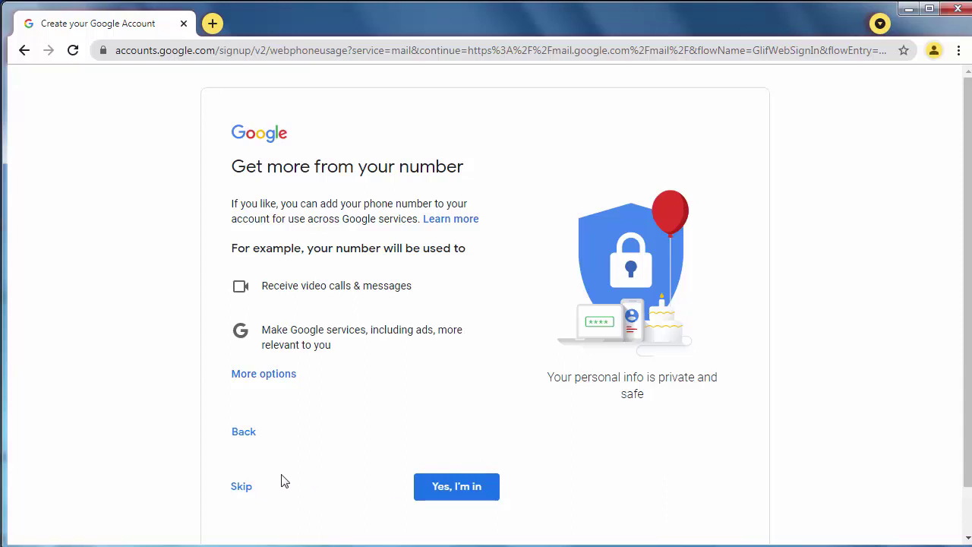
- Skip adding the number to Google services and agree to the Privacy and Terms
{"action": "left_click", "coordinate": [243, 488]}
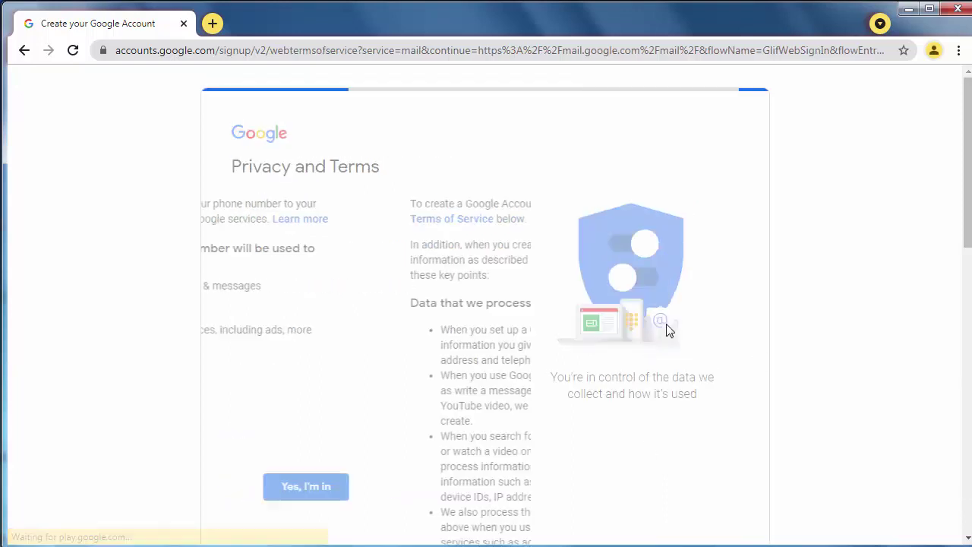
{"action": "scroll", "coordinate": [371, 412], "scroll_direction": "down", "scroll_amount": 11}
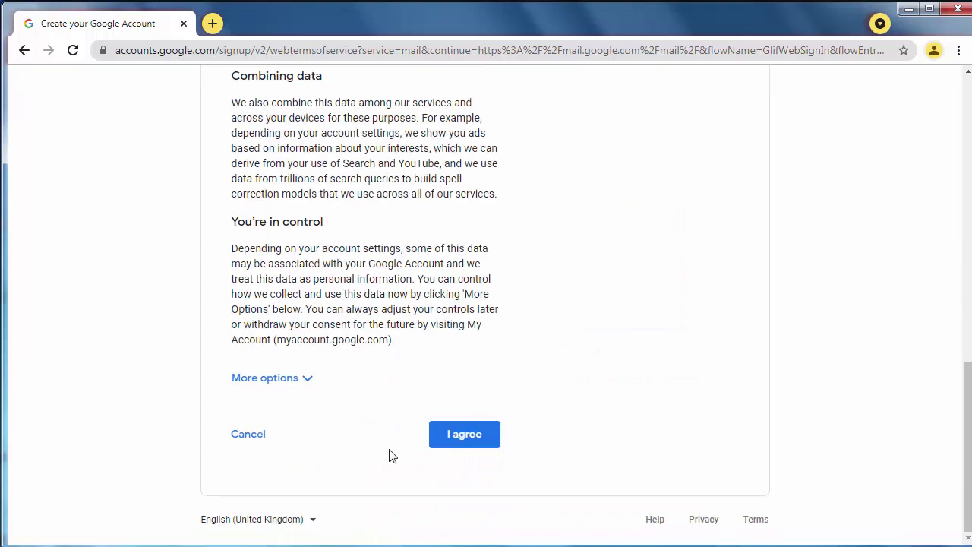
{"action": "left_click", "coordinate": [465, 437]}
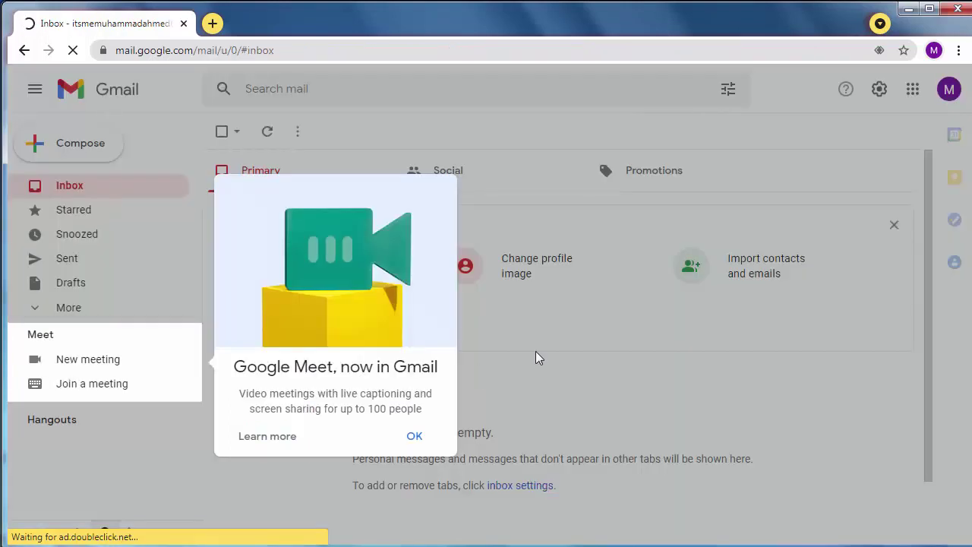
- Dismiss the 'Google Meet, now in Gmail' announcement with OK
{"action": "left_click", "coordinate": [414, 438]}
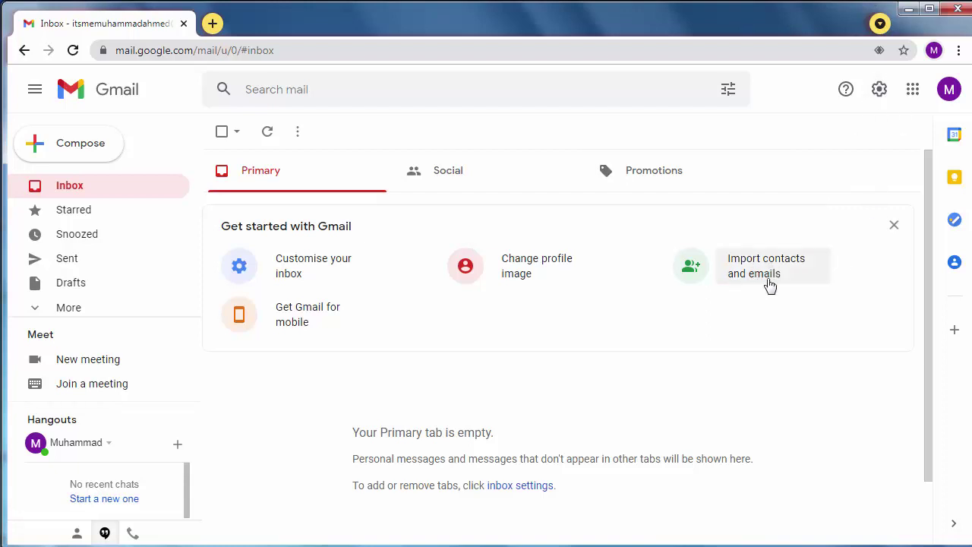
- In the Inbox settings, switch on the Updates and Forums categories and save the changes
{"action": "left_click", "coordinate": [879, 90]}
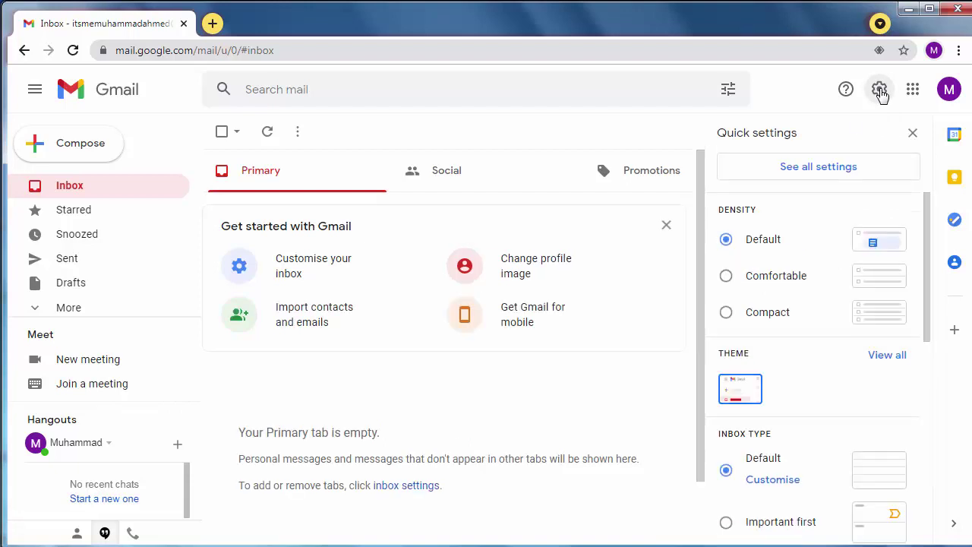
{"action": "left_click", "coordinate": [809, 173]}
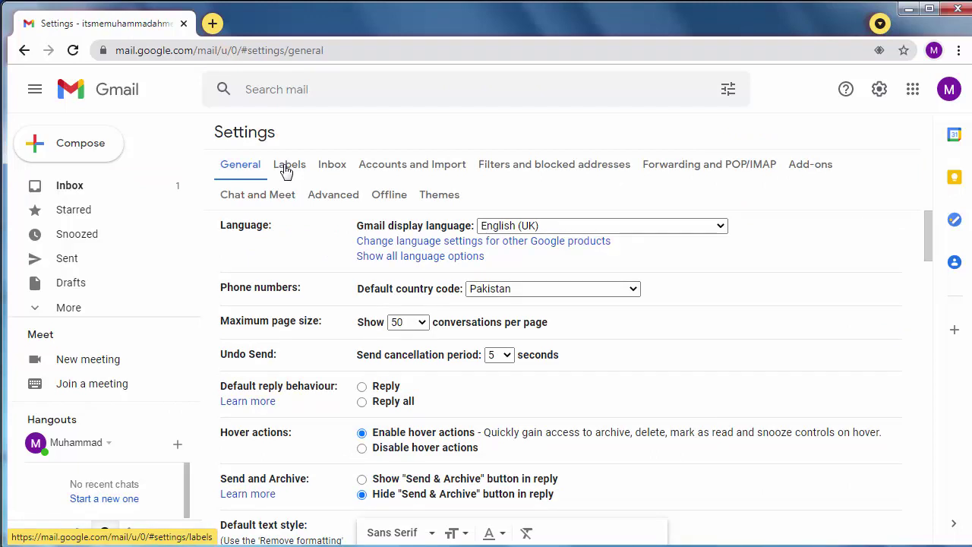
{"action": "left_click", "coordinate": [285, 166]}
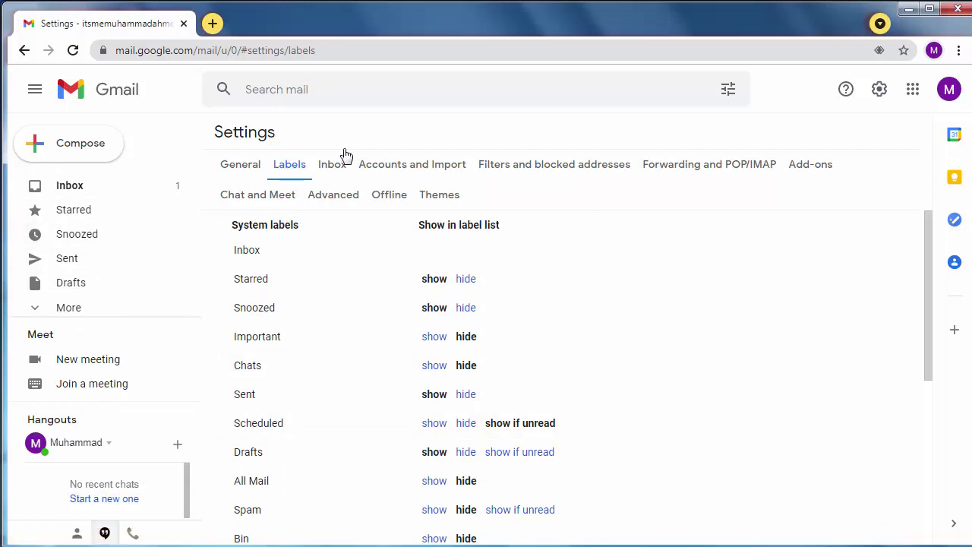
{"action": "left_click", "coordinate": [337, 170]}
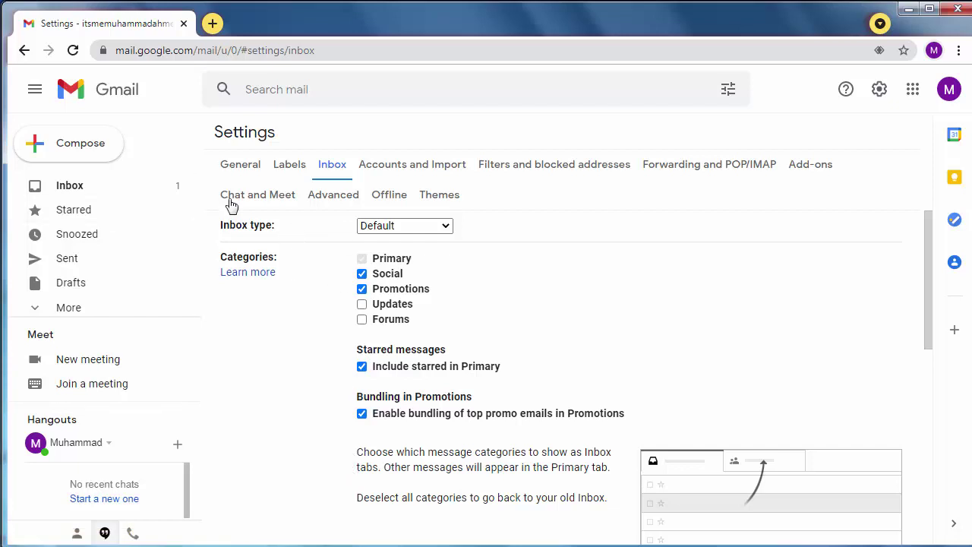
{"action": "mouse_move", "coordinate": [364, 276]}
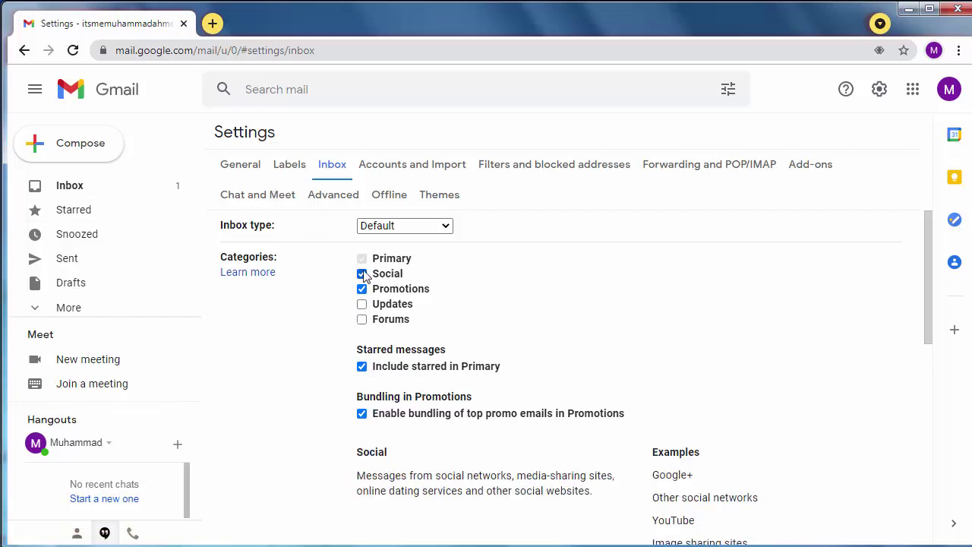
{"action": "left_click", "coordinate": [362, 320]}
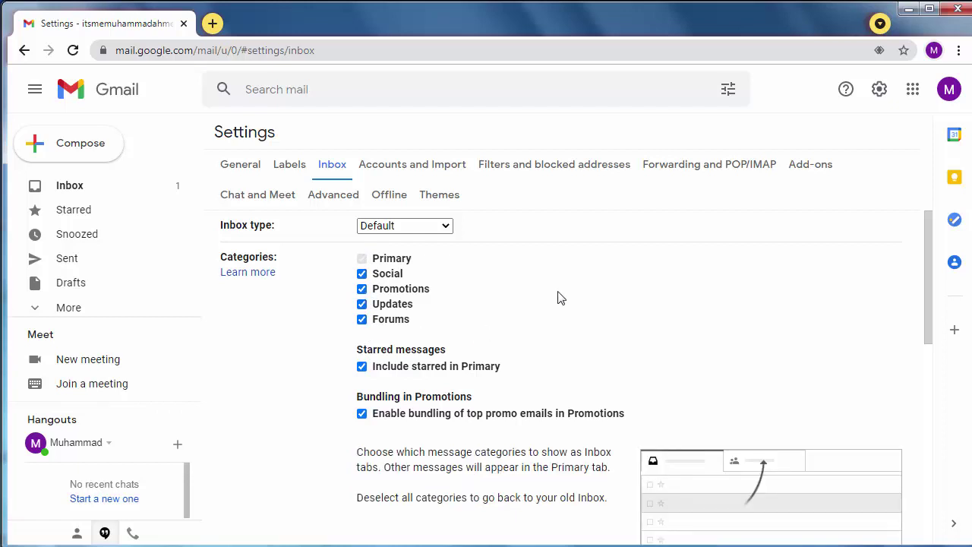
{"action": "scroll", "coordinate": [558, 298], "scroll_direction": "down", "scroll_amount": 8}
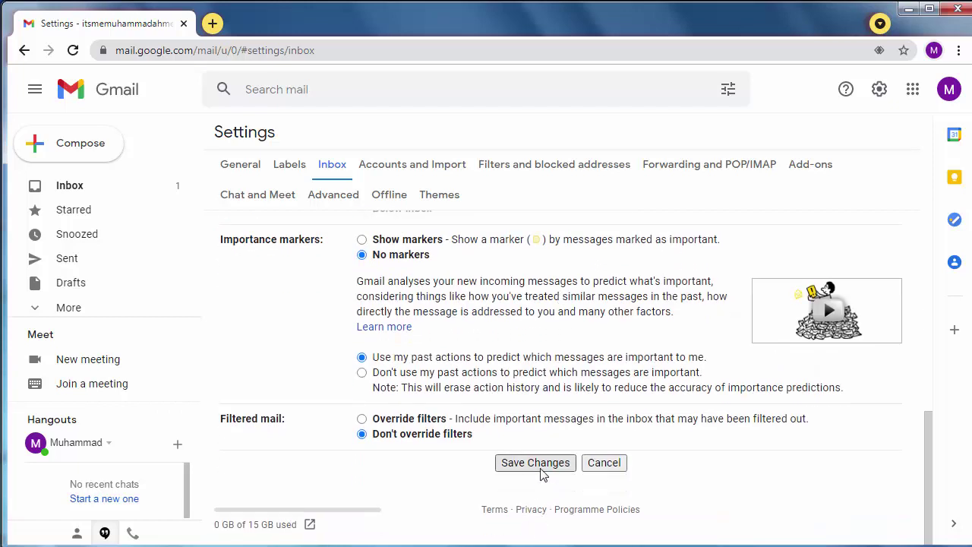
{"action": "left_click", "coordinate": [538, 462]}
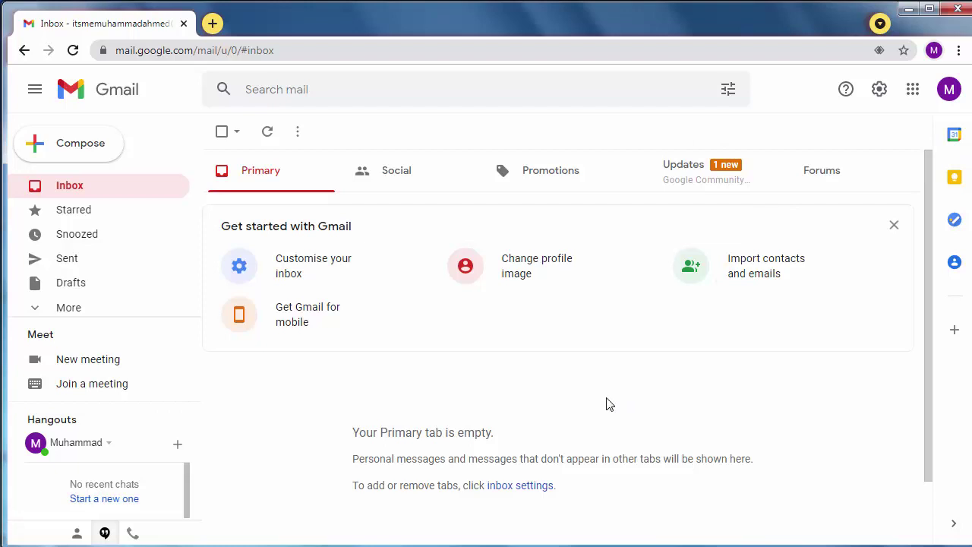
- Check the Updates tab, read the Google Community Team welcome email, then go back to Inbox
{"action": "left_click", "coordinate": [700, 178]}
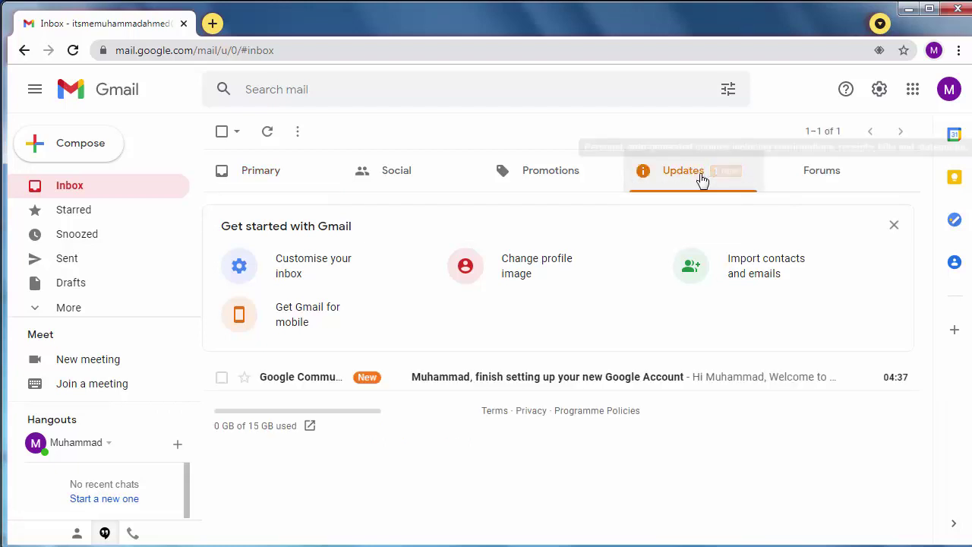
{"action": "left_click", "coordinate": [352, 380]}
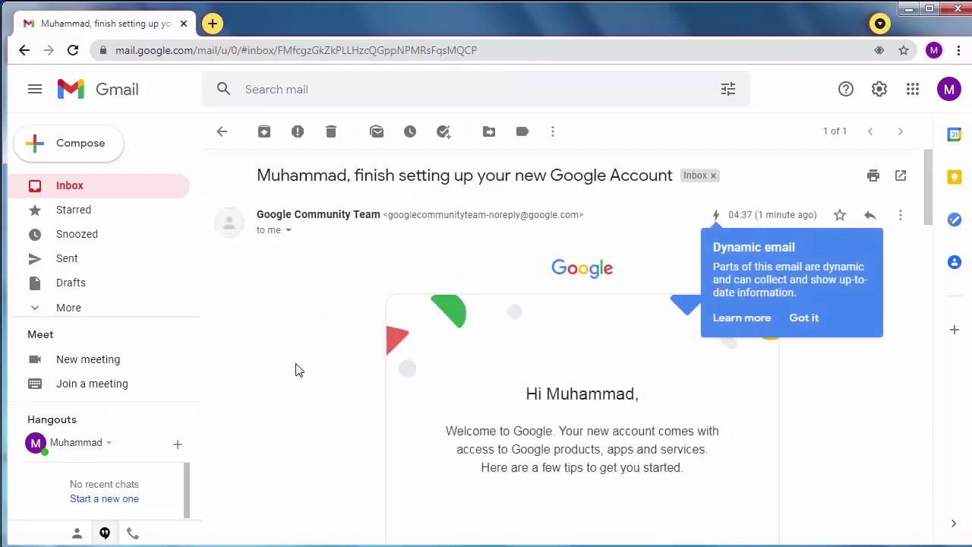
{"action": "left_click", "coordinate": [57, 185]}
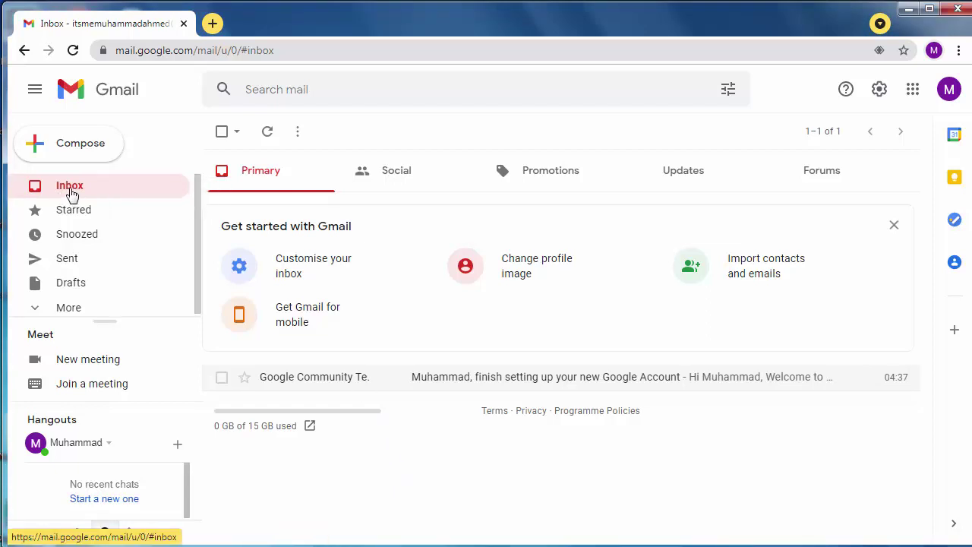
- Reload the inbox and read the new Virtual Assistant Course email from Jobs Show
{"action": "left_click", "coordinate": [73, 50]}
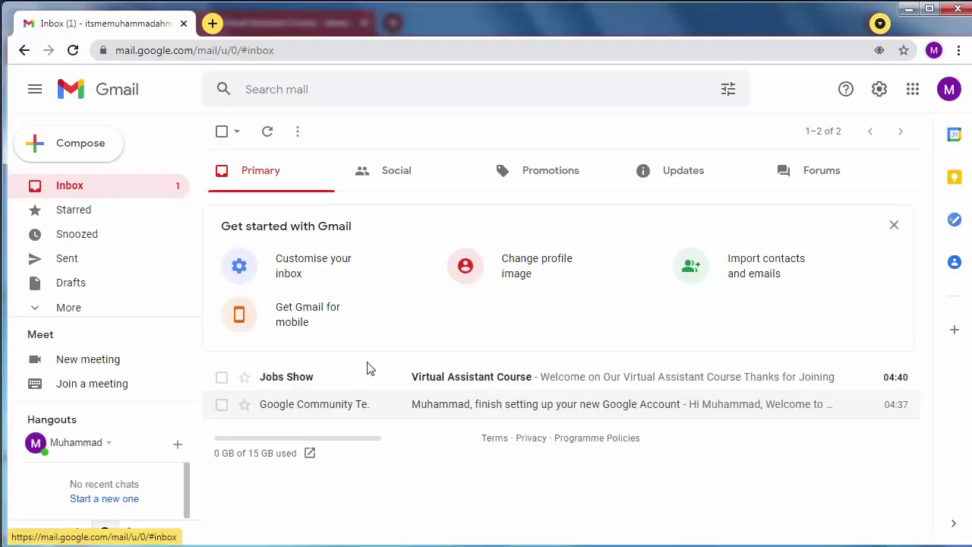
{"action": "mouse_move", "coordinate": [287, 384]}
{"action": "left_click", "coordinate": [294, 387]}
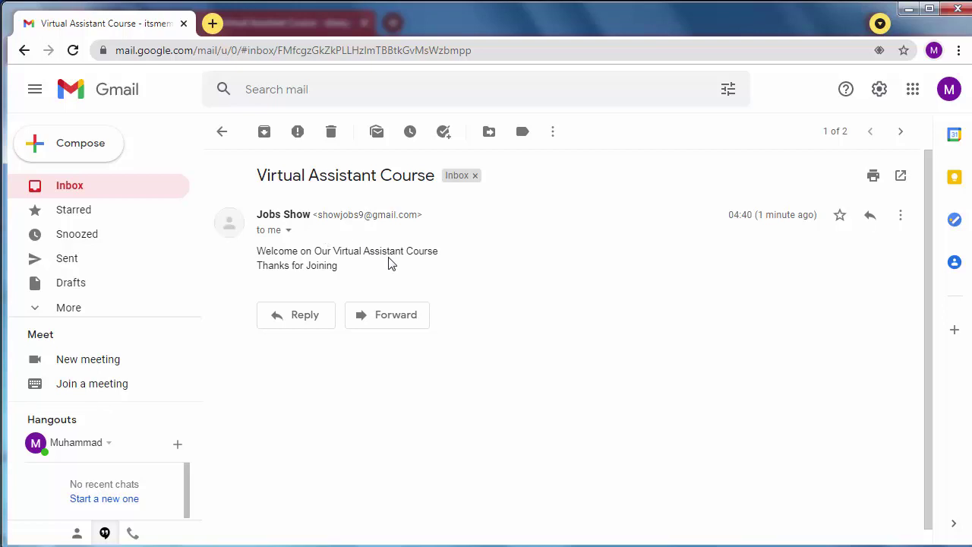
{"action": "left_click_drag", "start_coordinate": [266, 176], "coordinate": [436, 184]}
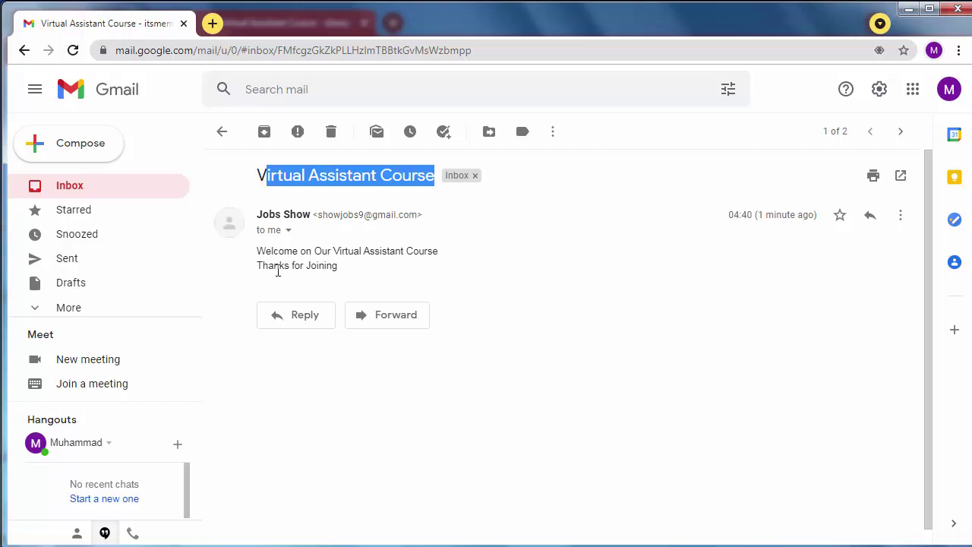
{"action": "left_click", "coordinate": [437, 292]}
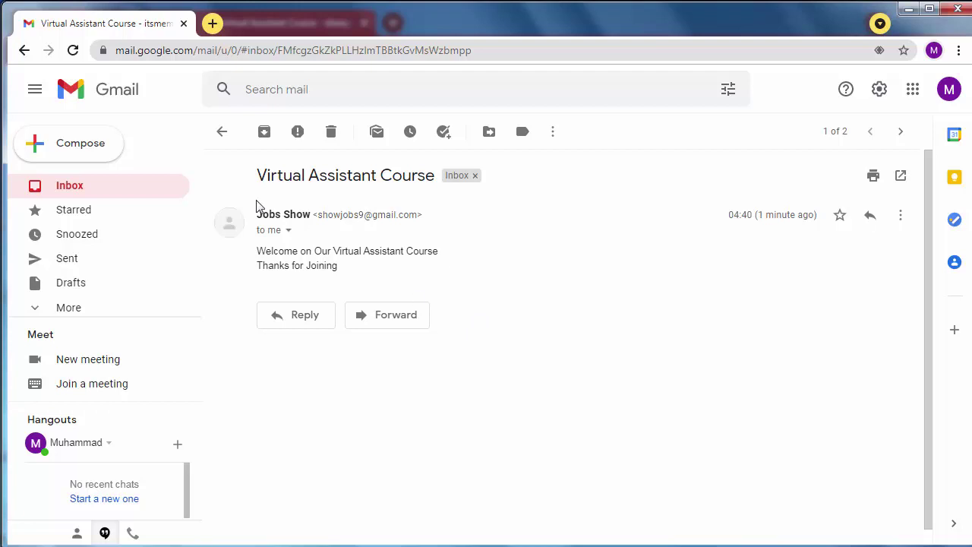
- Return to Inbox and expand More to browse the full label list
{"action": "left_click", "coordinate": [62, 186]}
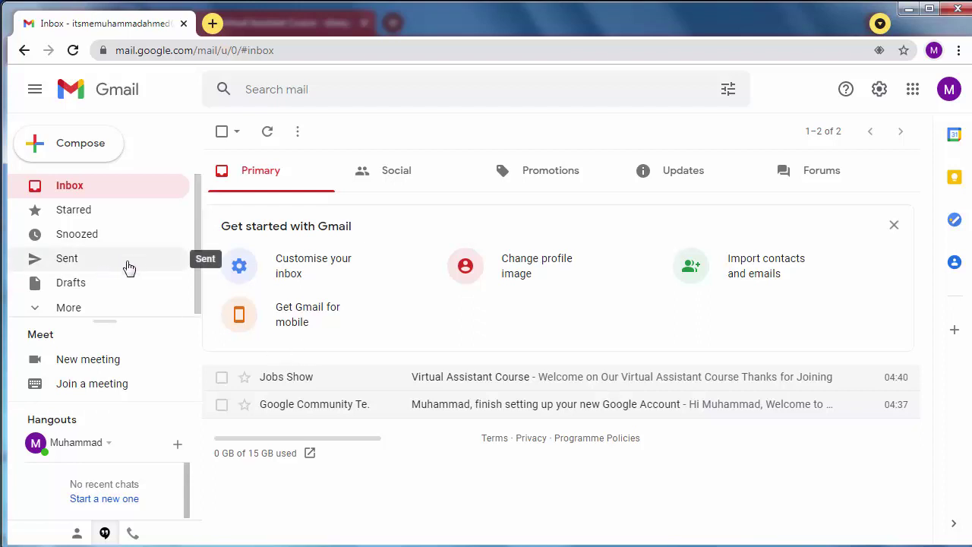
{"action": "left_click", "coordinate": [55, 309]}
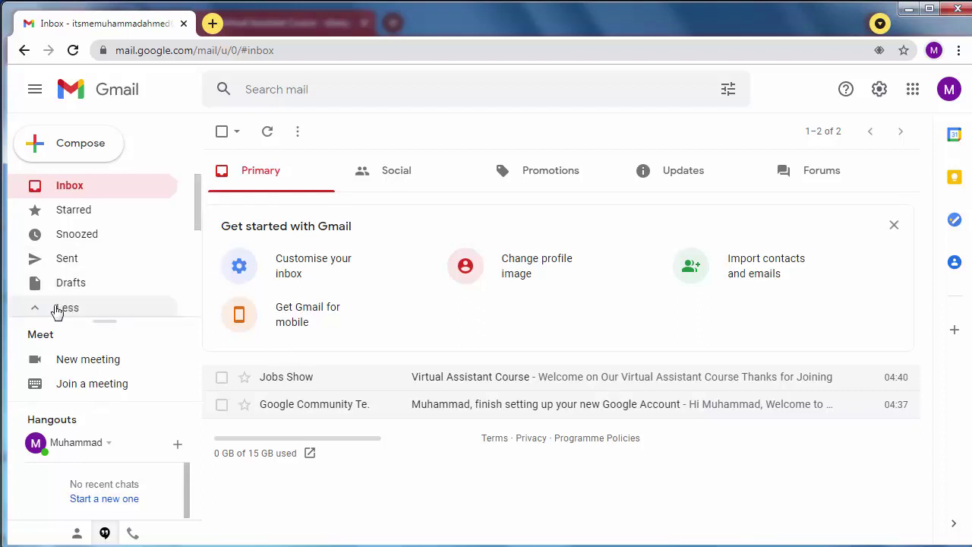
{"action": "scroll", "coordinate": [85, 295], "scroll_direction": "down", "scroll_amount": 2}
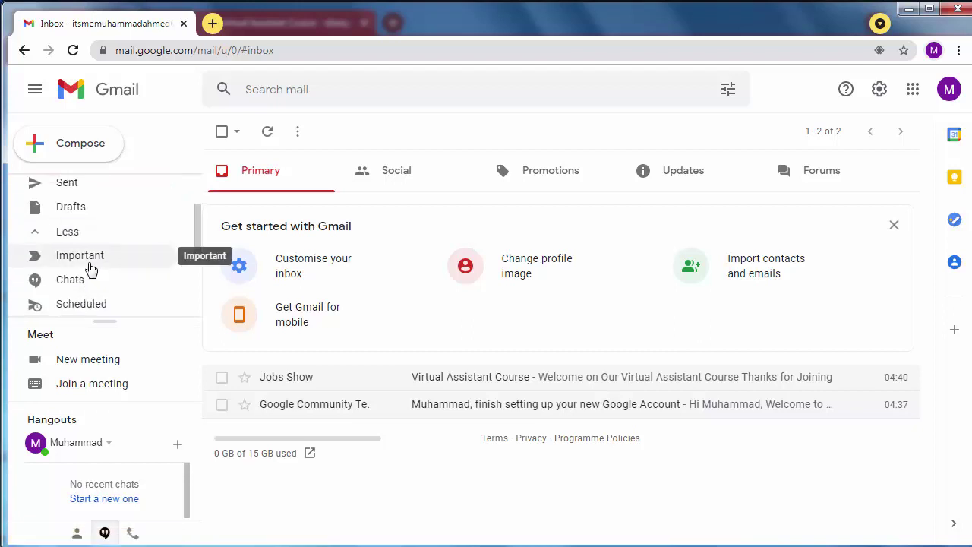
{"action": "scroll", "coordinate": [147, 274], "scroll_direction": "down", "scroll_amount": 2}
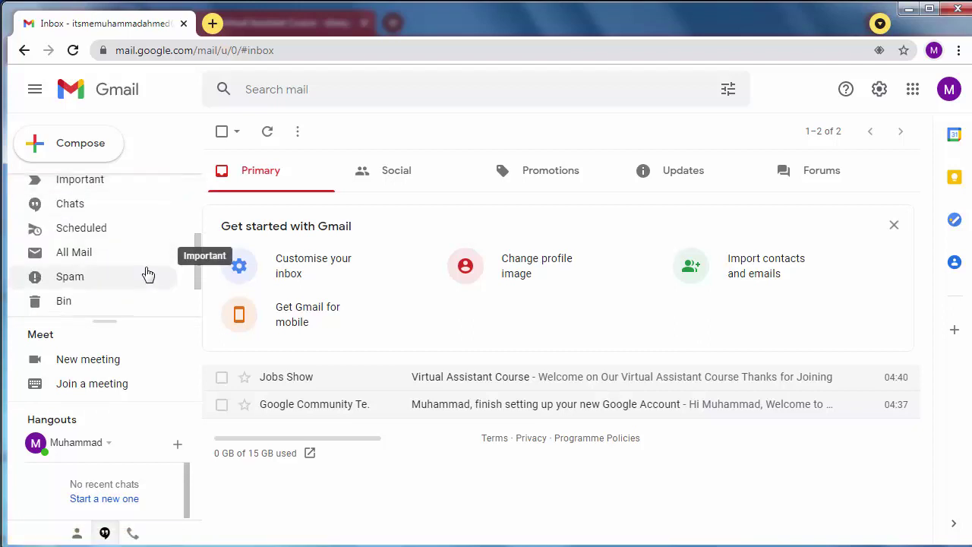
{"action": "left_click", "coordinate": [73, 283]}
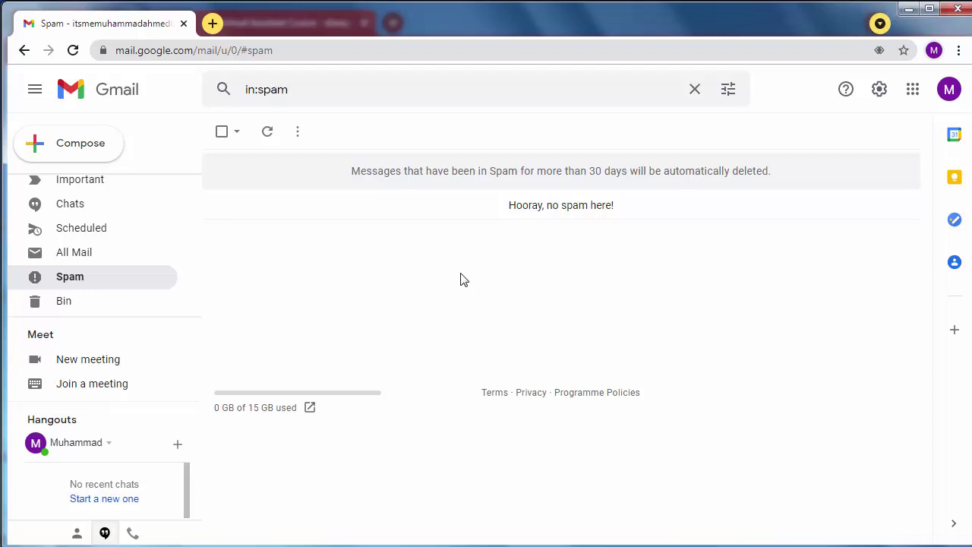
{"action": "scroll", "coordinate": [98, 312], "scroll_direction": "up", "scroll_amount": 3}
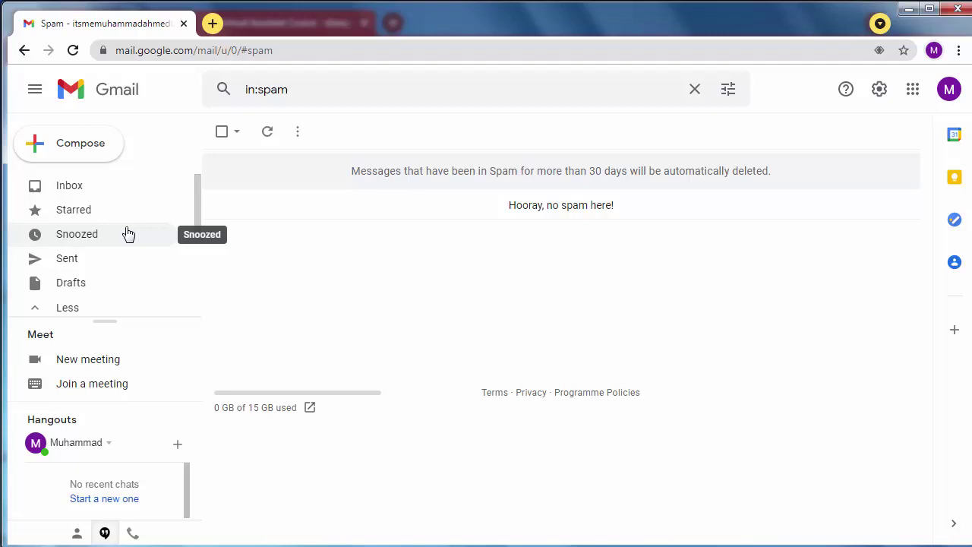
{"action": "left_click", "coordinate": [69, 186]}
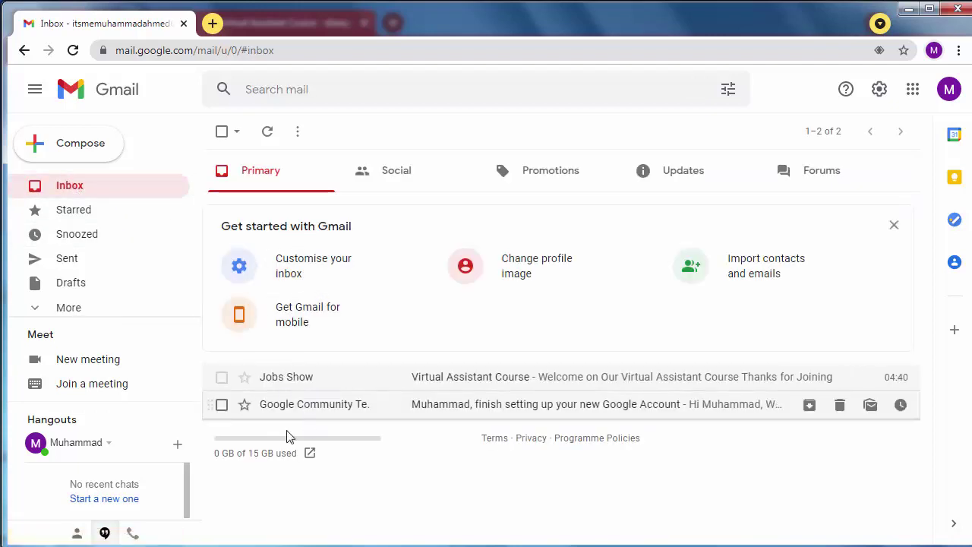
{"action": "mouse_move", "coordinate": [295, 416]}
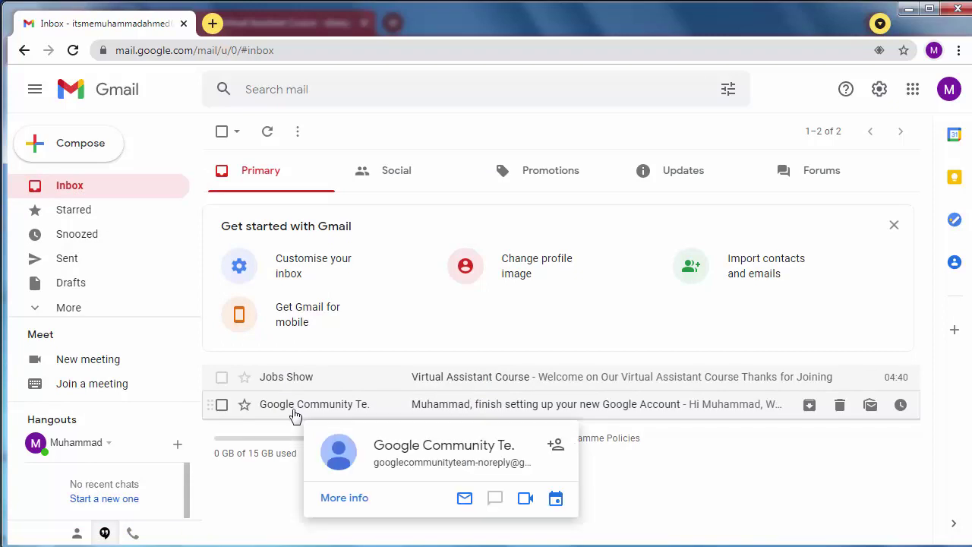
- Confirm the Sent folder is empty, then view the empty Drafts folder with all labels listed
{"action": "left_click", "coordinate": [64, 266]}
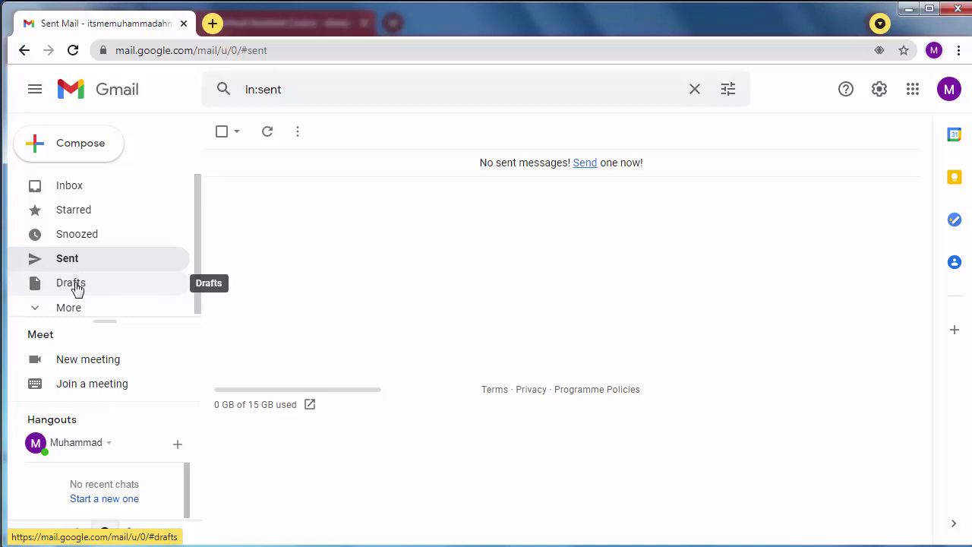
{"action": "left_click", "coordinate": [77, 288]}
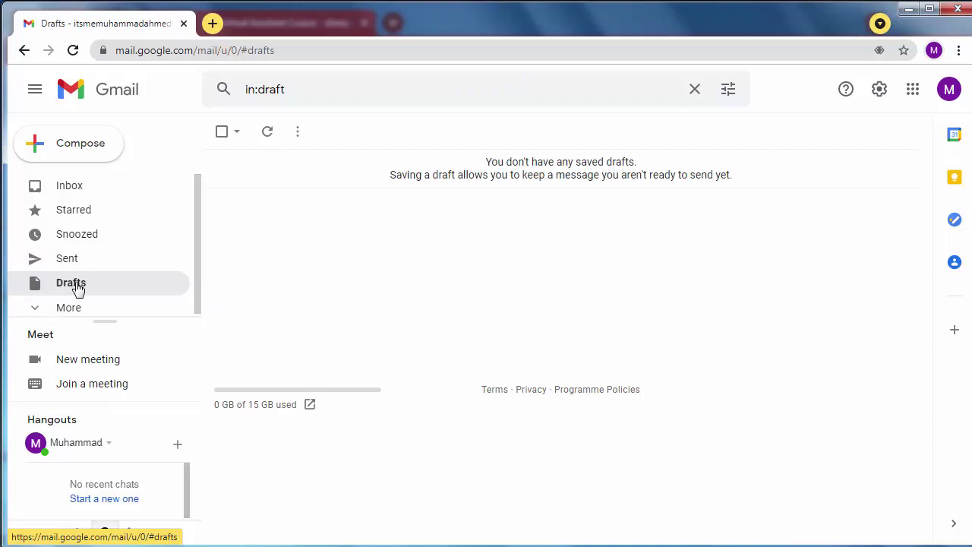
{"action": "left_click", "coordinate": [70, 308]}
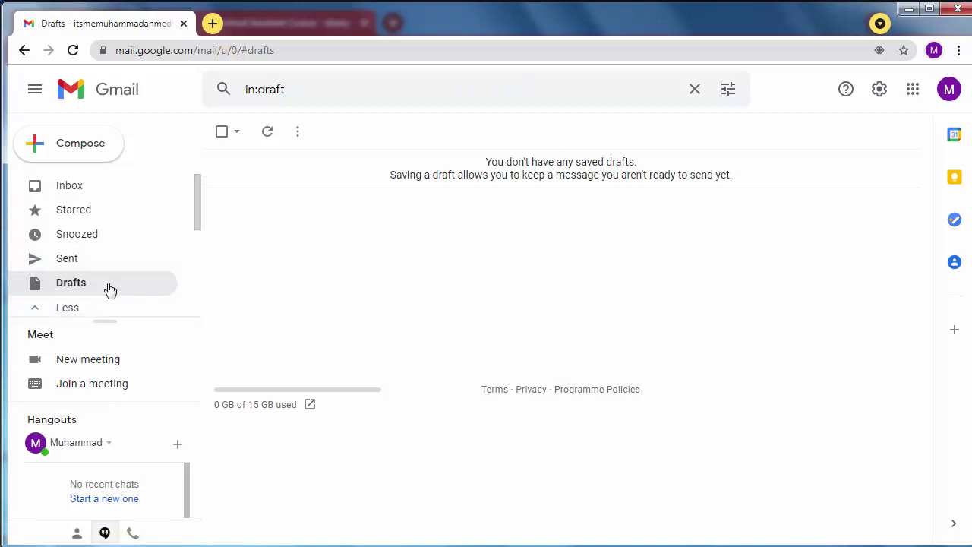
{"action": "scroll", "coordinate": [112, 284], "scroll_direction": "down", "scroll_amount": 3}
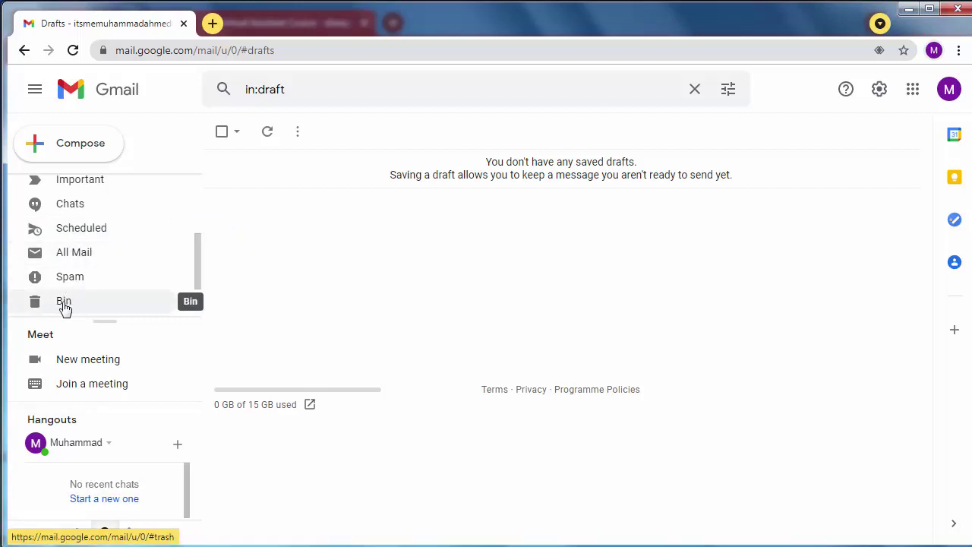
{"action": "scroll", "coordinate": [65, 305], "scroll_direction": "down", "scroll_amount": 1}
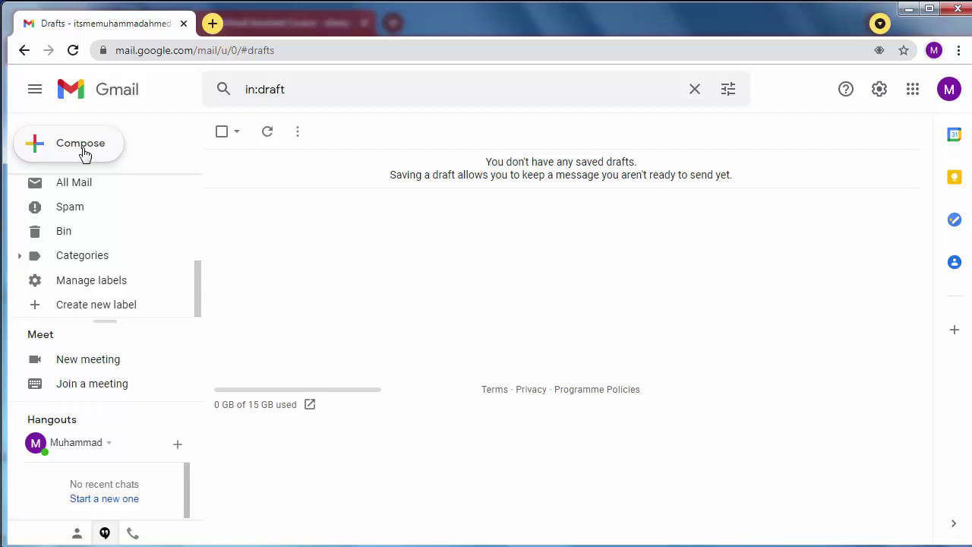
- Compose a new message and enter the recipient's e-mail address in the To field
{"action": "left_click", "coordinate": [84, 152]}
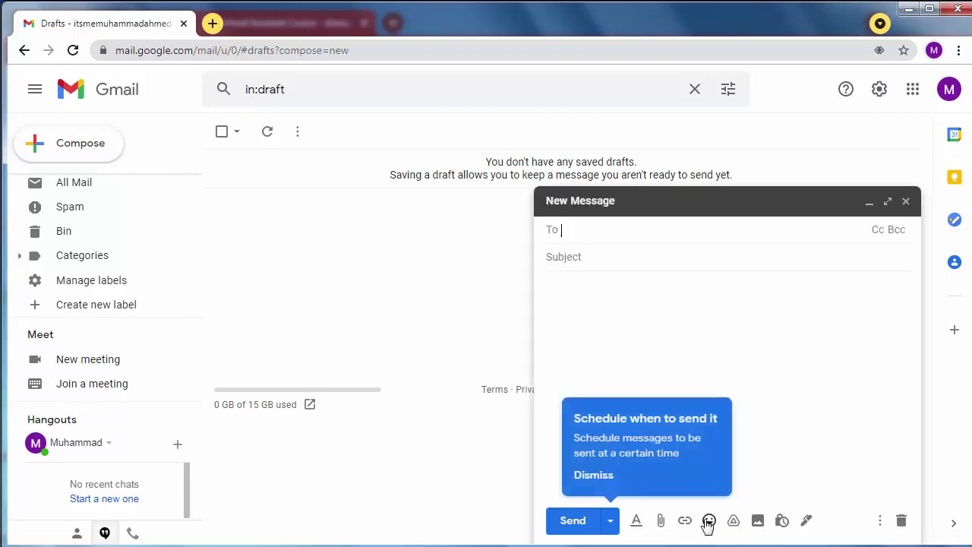
{"action": "left_click", "coordinate": [595, 476]}
{"action": "left_click", "coordinate": [572, 227]}
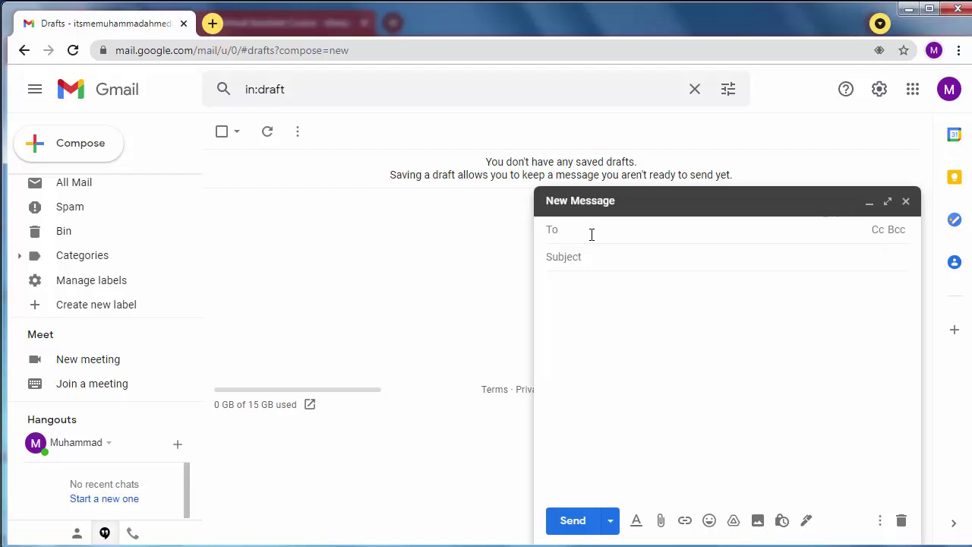
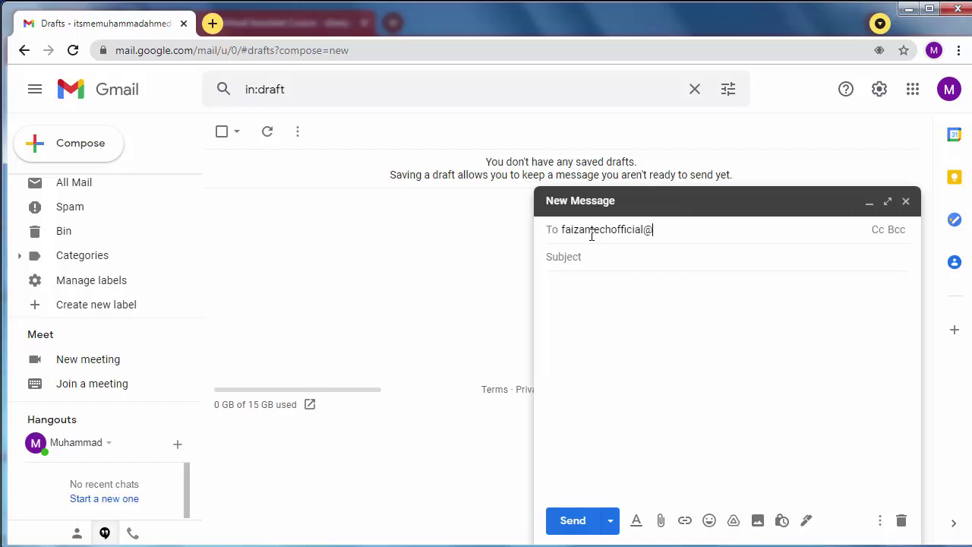
{"action": "key", "text": "Return"}
{"action": "mouse_move", "coordinate": [591, 234]}
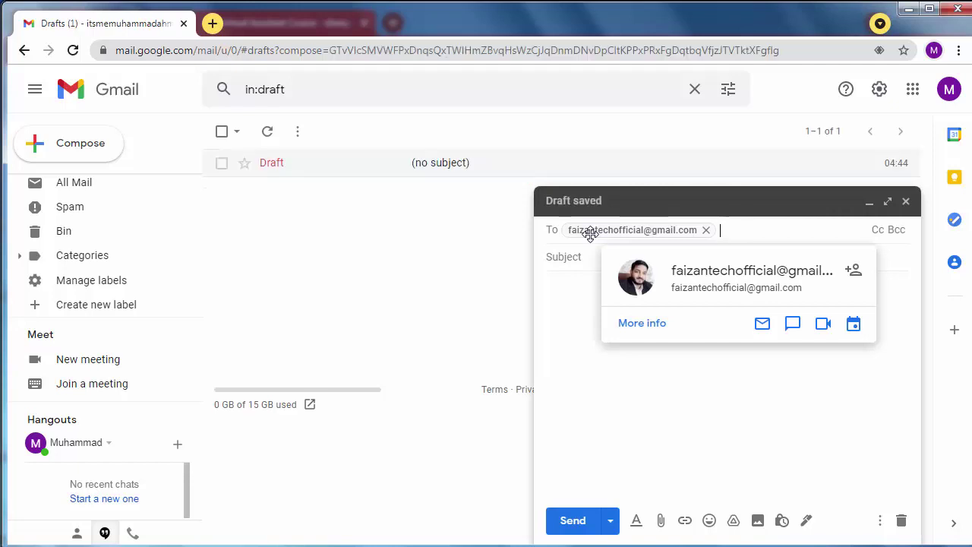
{"action": "left_click", "coordinate": [704, 402]}
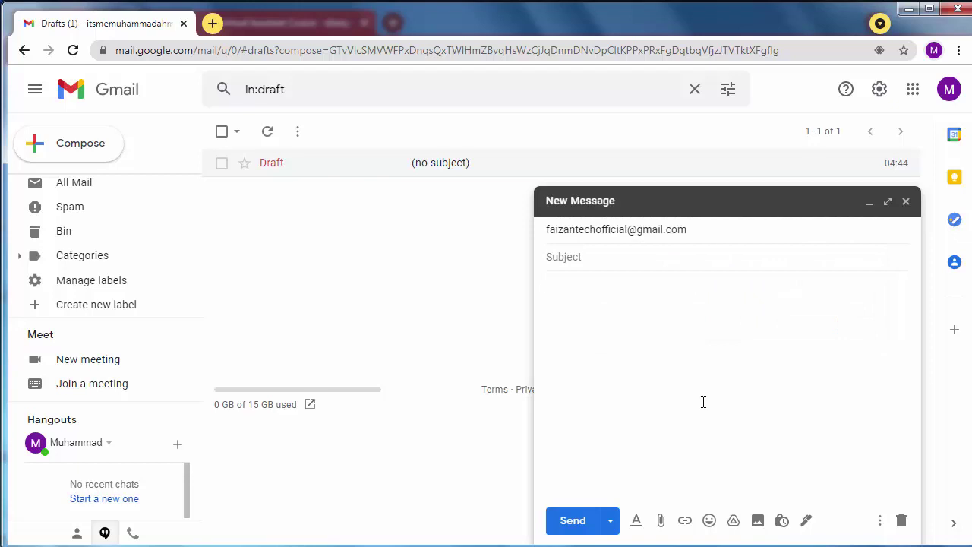
{"action": "left_click", "coordinate": [735, 234]}
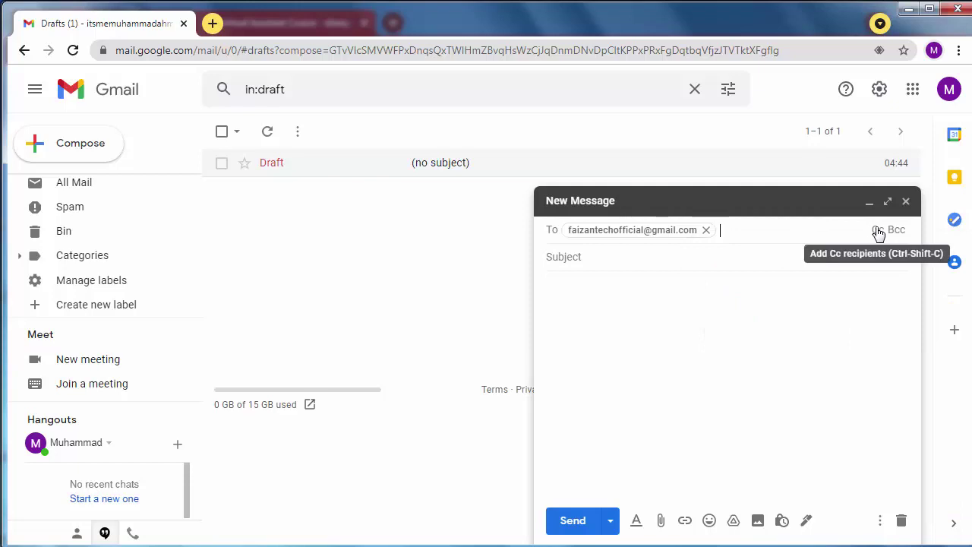
- Add one Cc and one Bcc recipient by entering their e-mail addresses
{"action": "left_click", "coordinate": [879, 230]}
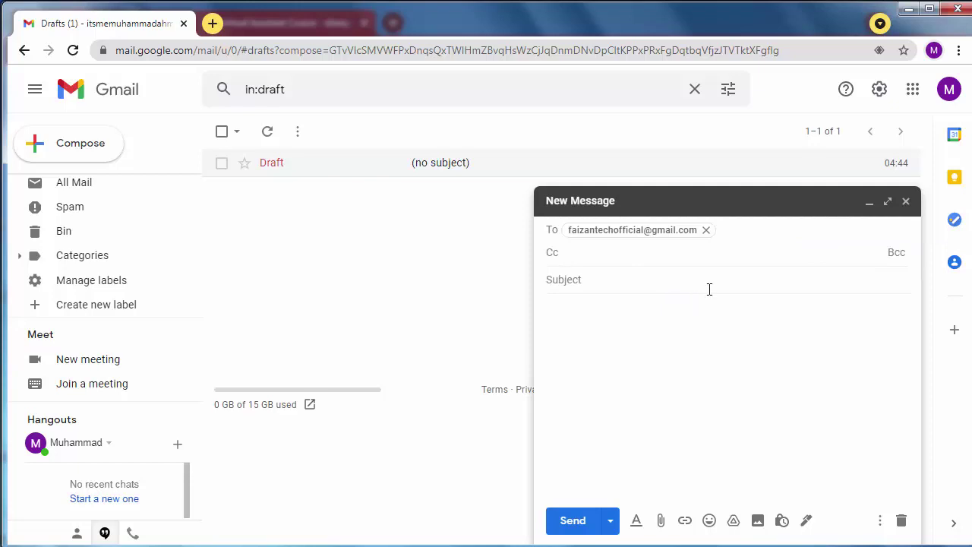
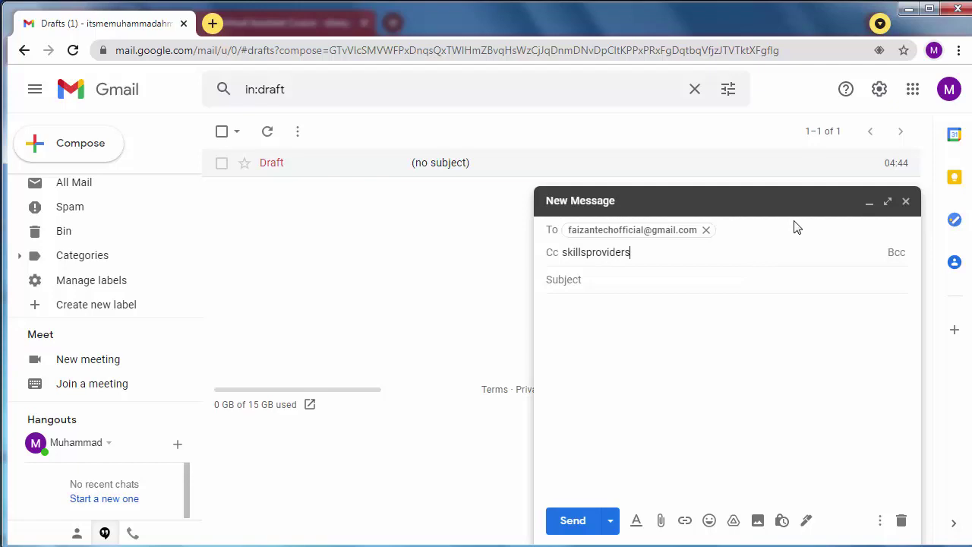
{"action": "key", "text": "Return"}
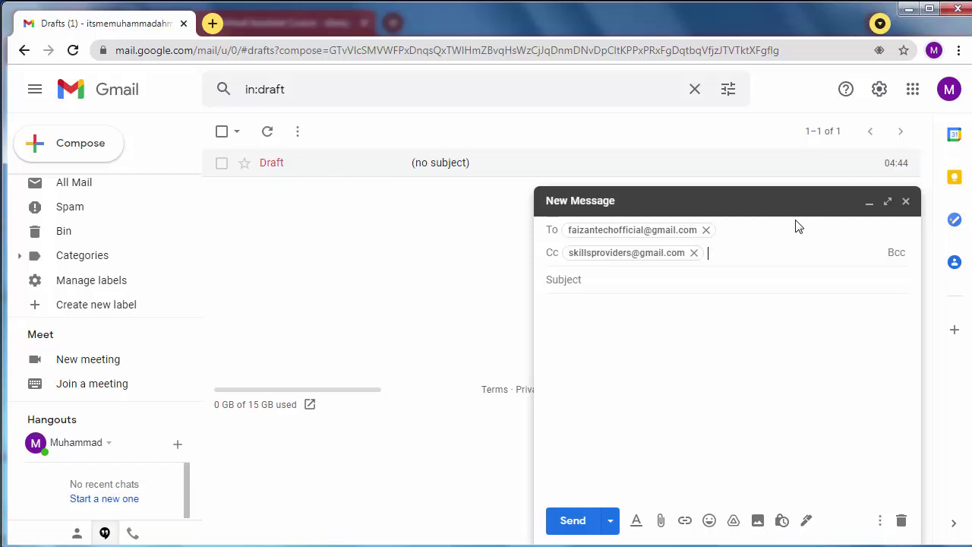
{"action": "left_click", "coordinate": [896, 253]}
{"action": "key", "text": "Return"}
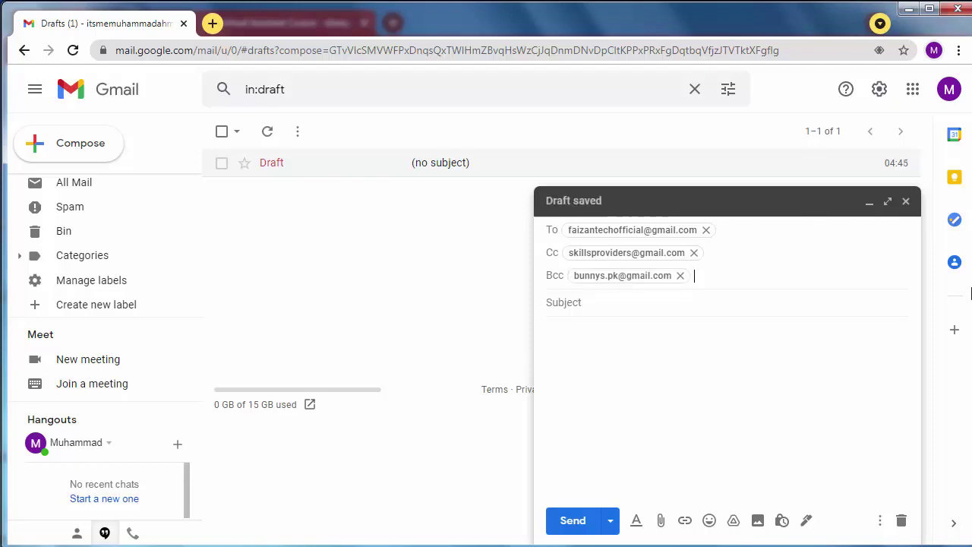
{"action": "left_click", "coordinate": [596, 301]}
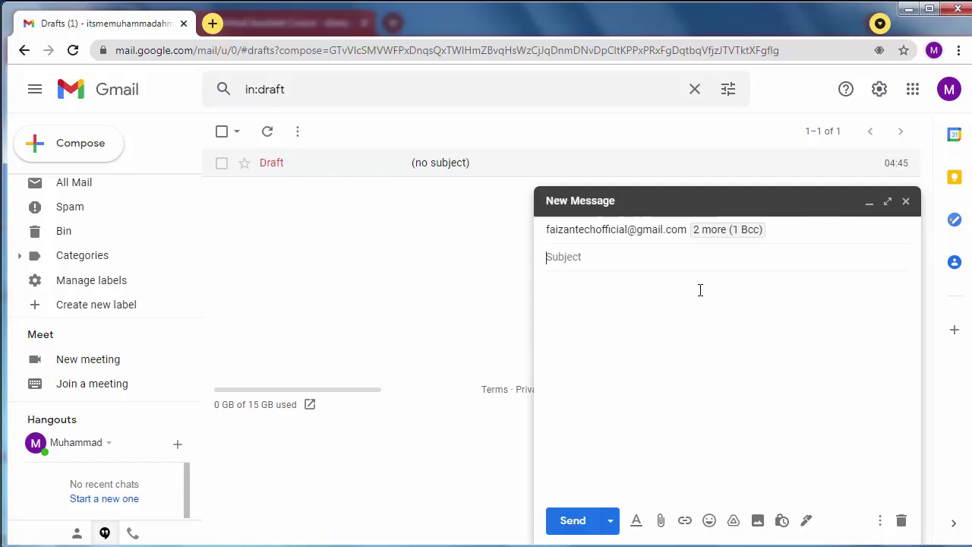
- Enter the subject 'Freelancing Course in Lahore Outline' and move into the message body
{"action": "type", "text": "Freelancing Course in Lahore"}
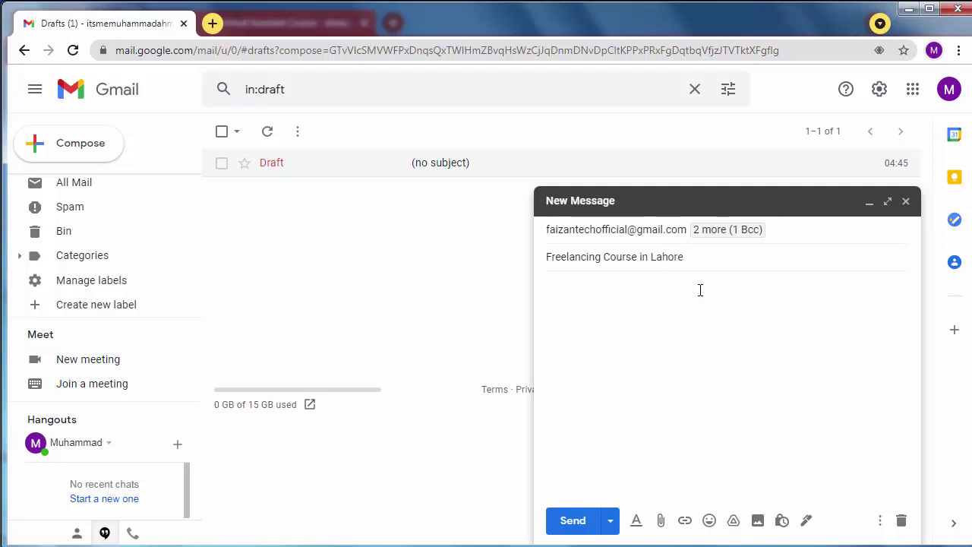
{"action": "type", "text": "Outline"}
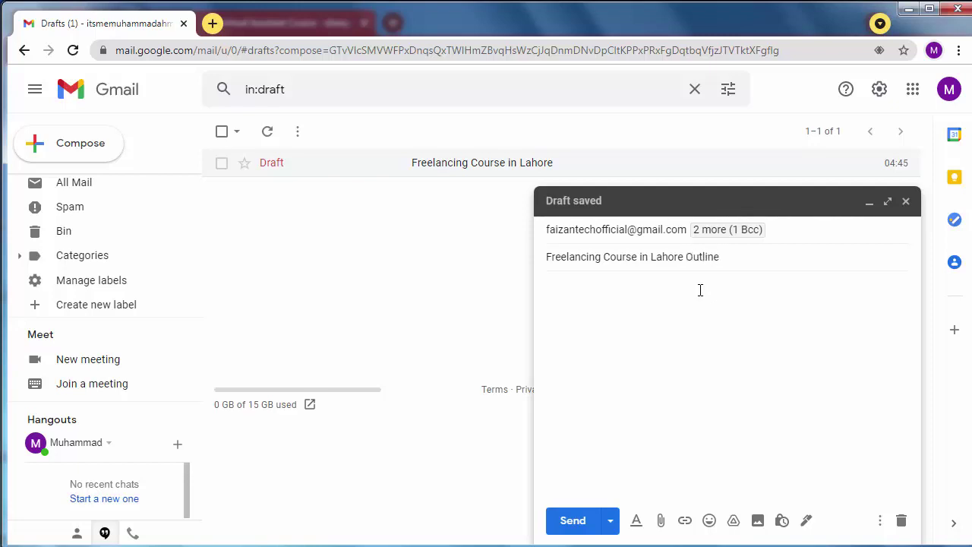
{"action": "left_click", "coordinate": [601, 318]}
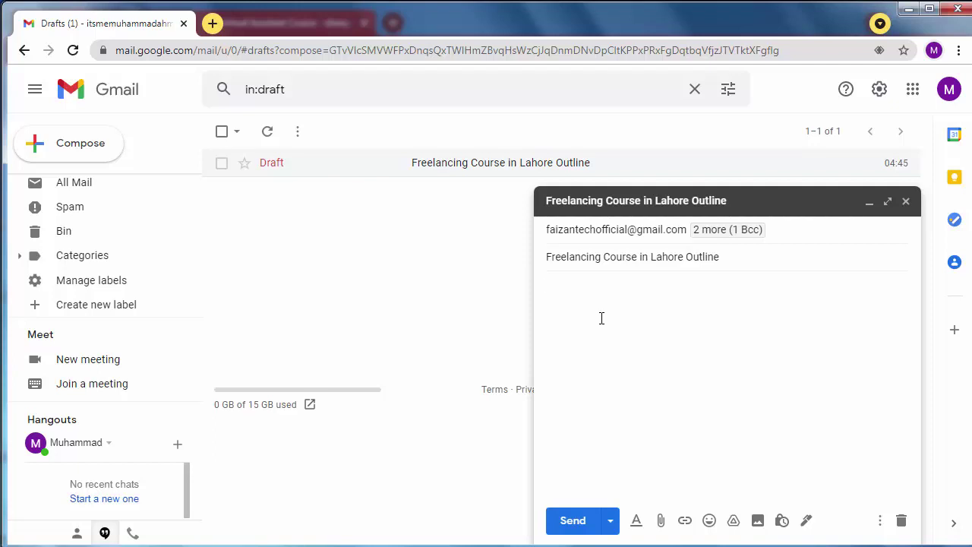
- Type 'Hi!', the recipient's name, and a line that Freelancing Course in lahore Batch-9 starts 15 August 2021
{"action": "type", "text": "Hi! "}
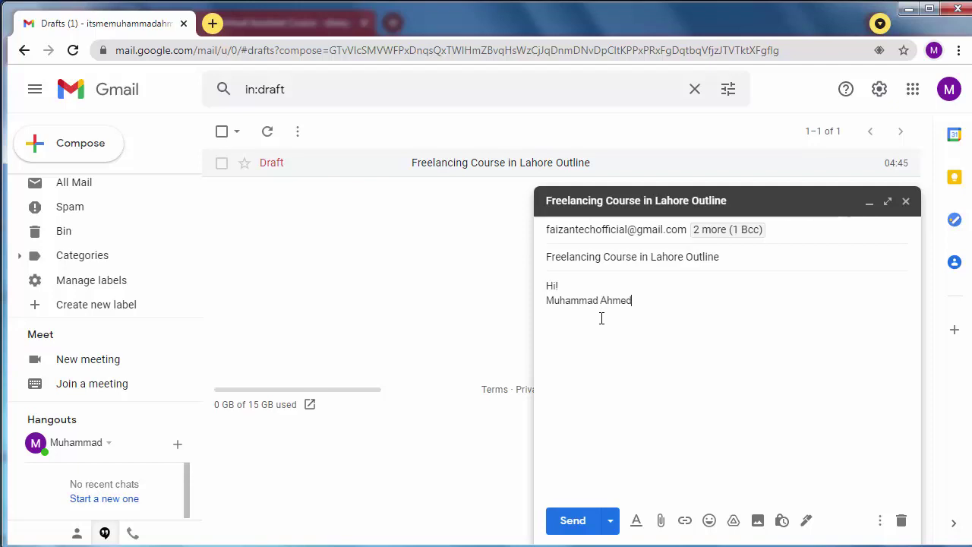
{"action": "type", "text": ","}
{"action": "key", "text": "Return"}
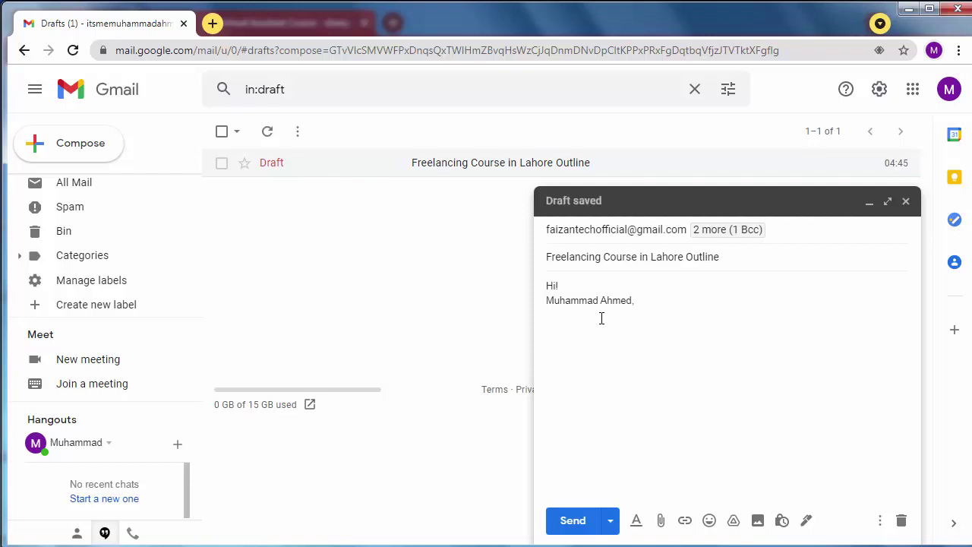
{"action": "type", "text": "we are inform"}
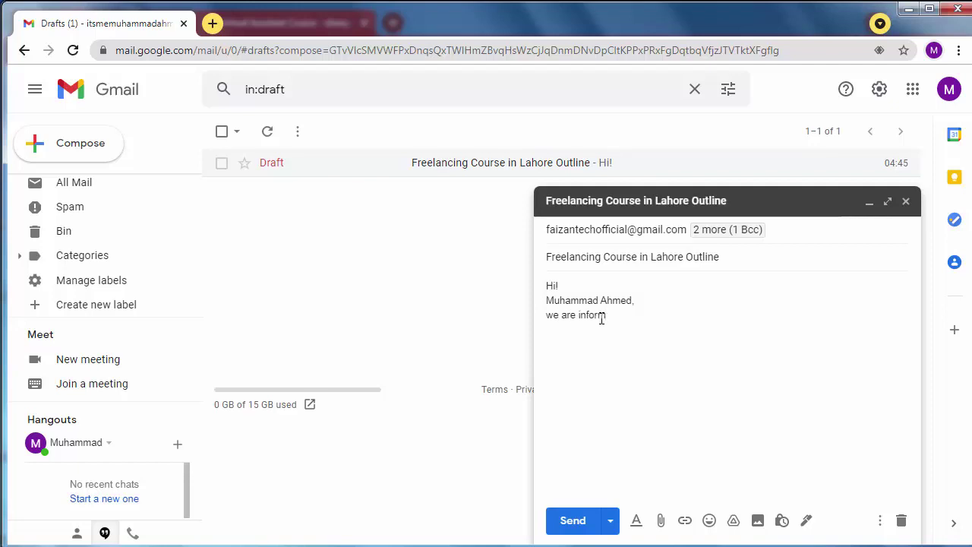
{"action": "type", "text": "to "}
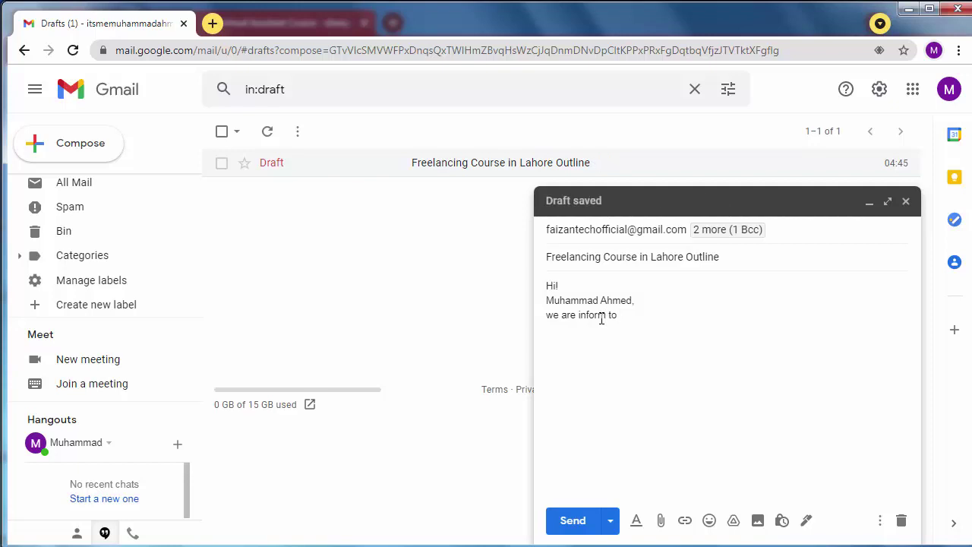
{"action": "type", "text": "our Freelancing Course"}
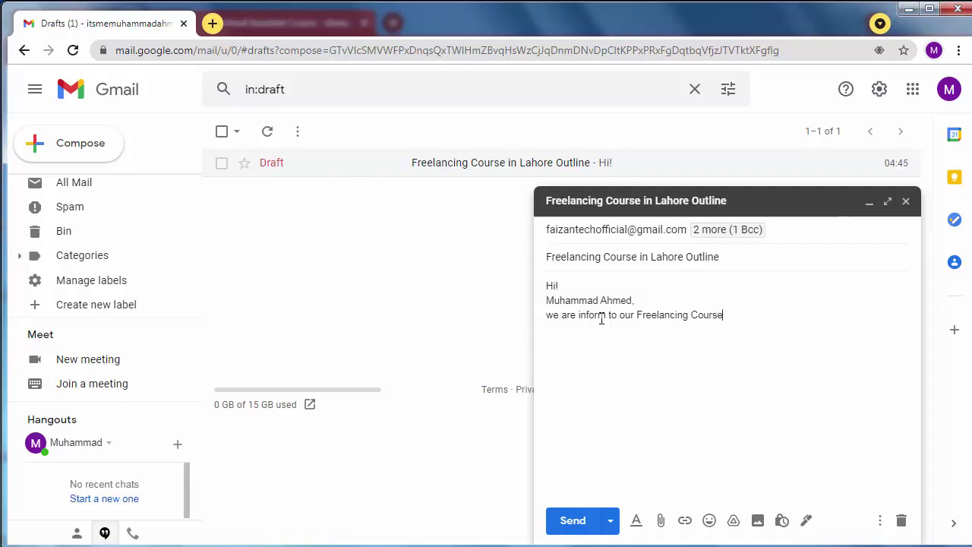
{"action": "type", "text": " in lahore "}
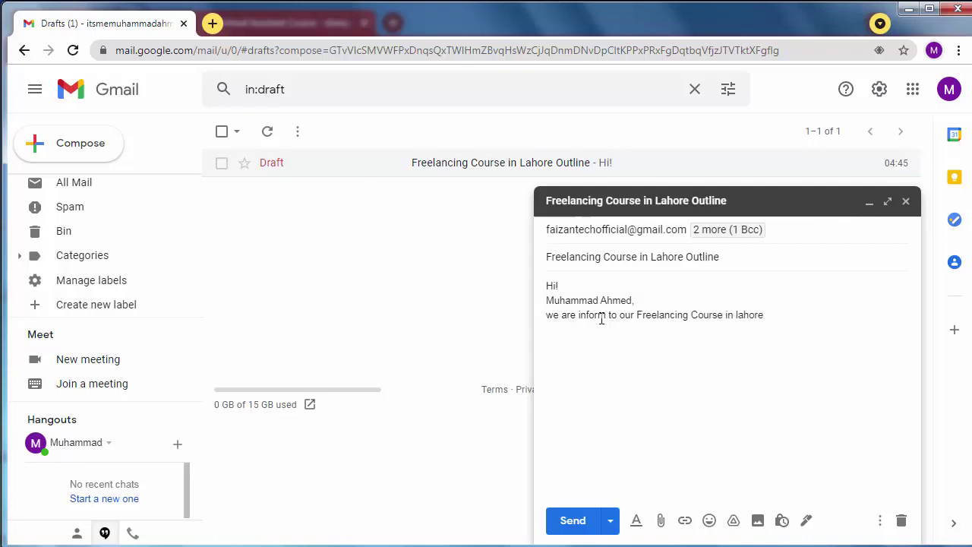
{"action": "type", "text": "Batch-9 is starting from 15 August 20"}
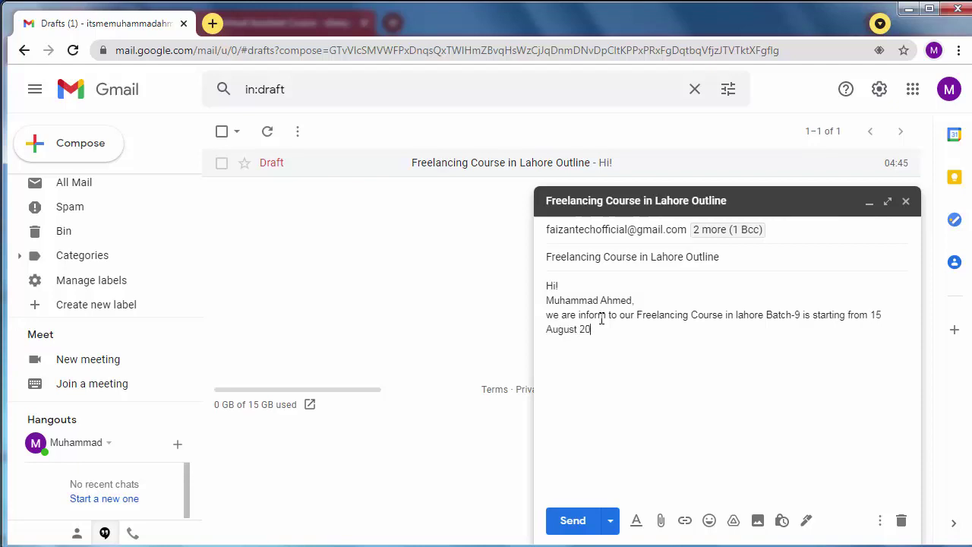
{"action": "type", "text": "21"}
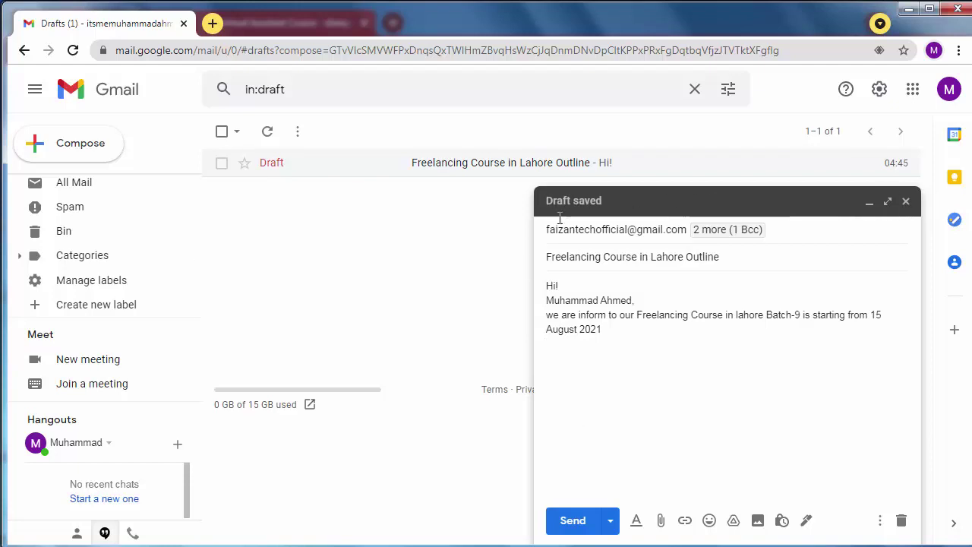
- Format the recipient's name line as Large, bold, italic and red
{"action": "left_click_drag", "start_coordinate": [634, 299], "coordinate": [543, 302]}
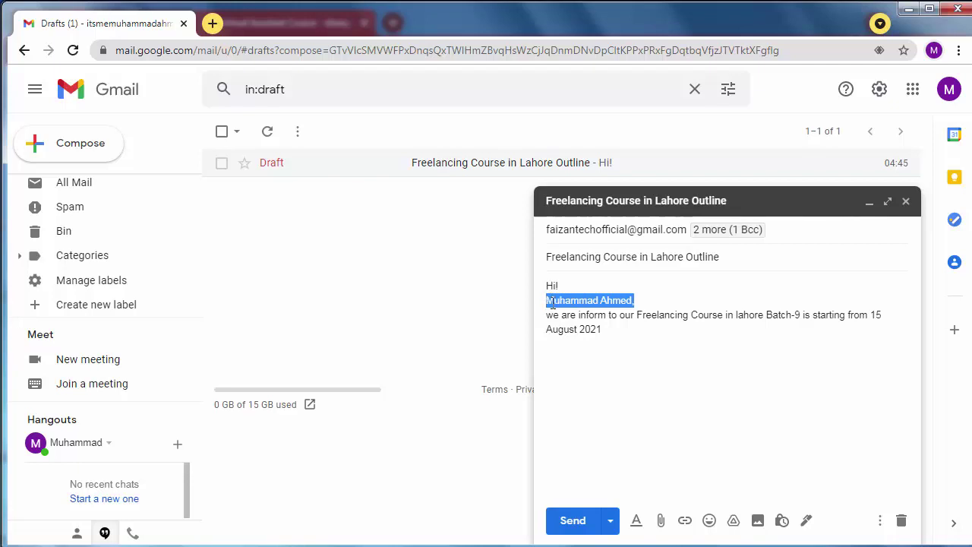
{"action": "left_click", "coordinate": [637, 521]}
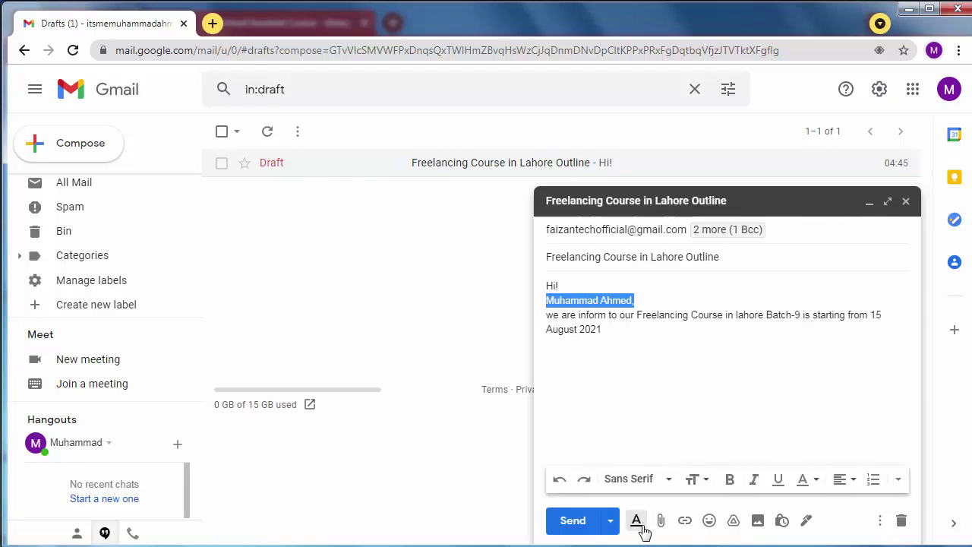
{"action": "left_click", "coordinate": [706, 480]}
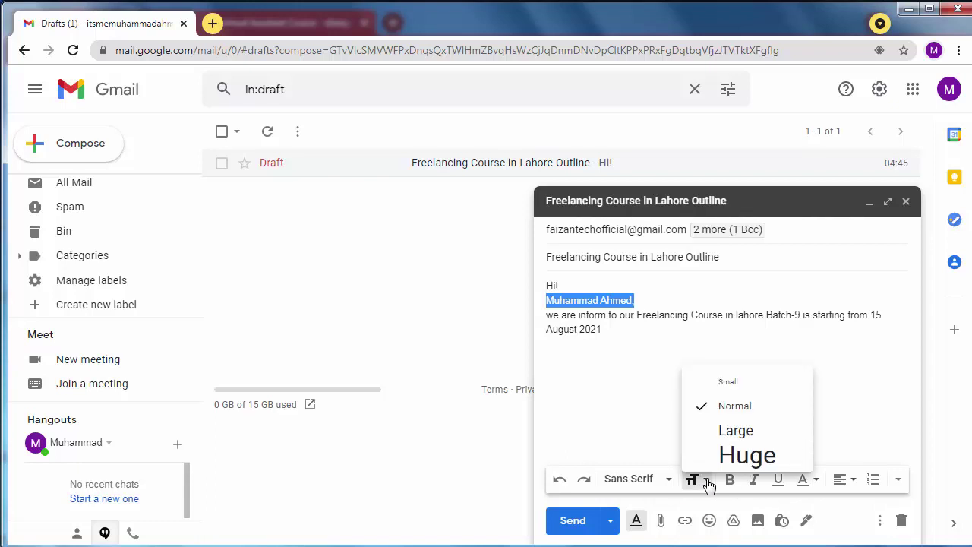
{"action": "left_click", "coordinate": [727, 432]}
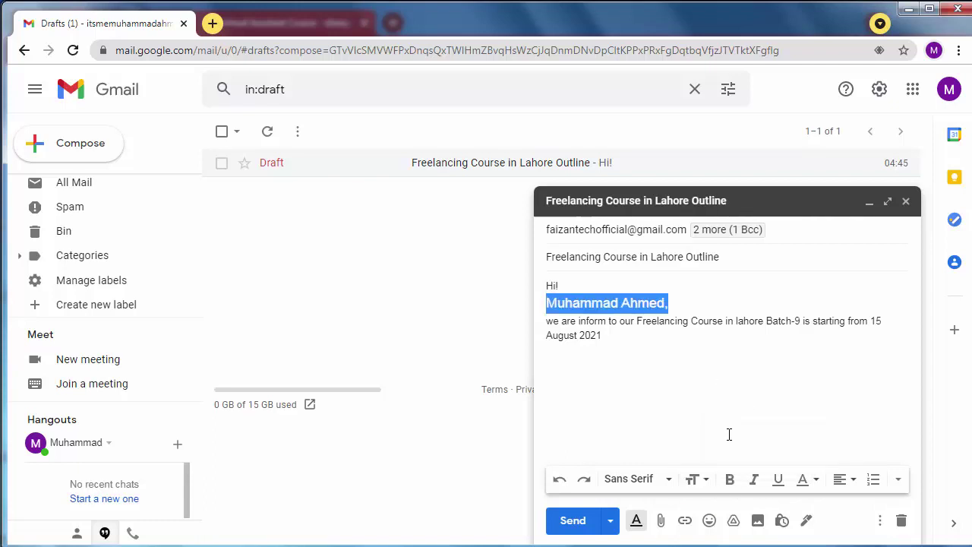
{"action": "left_click", "coordinate": [730, 488]}
{"action": "left_click", "coordinate": [754, 486]}
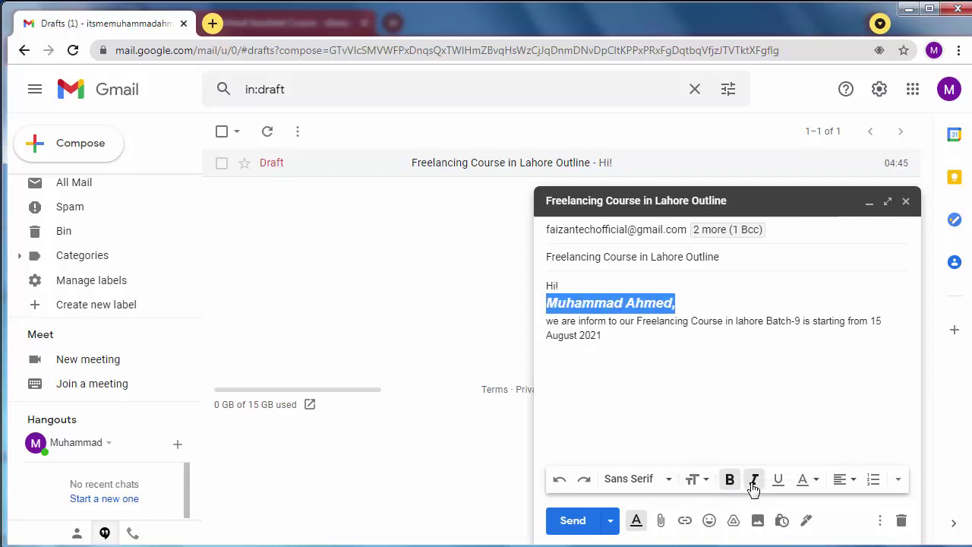
{"action": "left_click", "coordinate": [777, 483]}
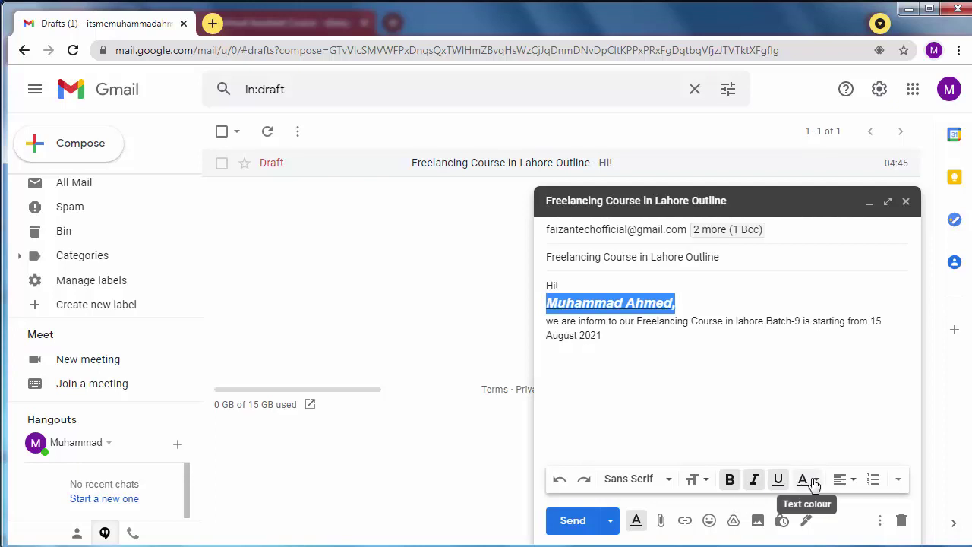
{"action": "left_click", "coordinate": [814, 483]}
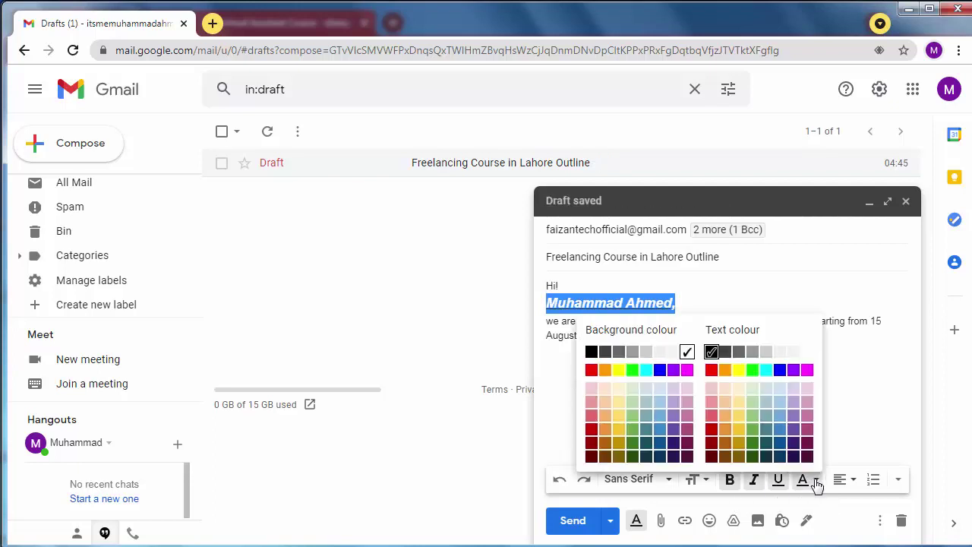
{"action": "left_click", "coordinate": [716, 372]}
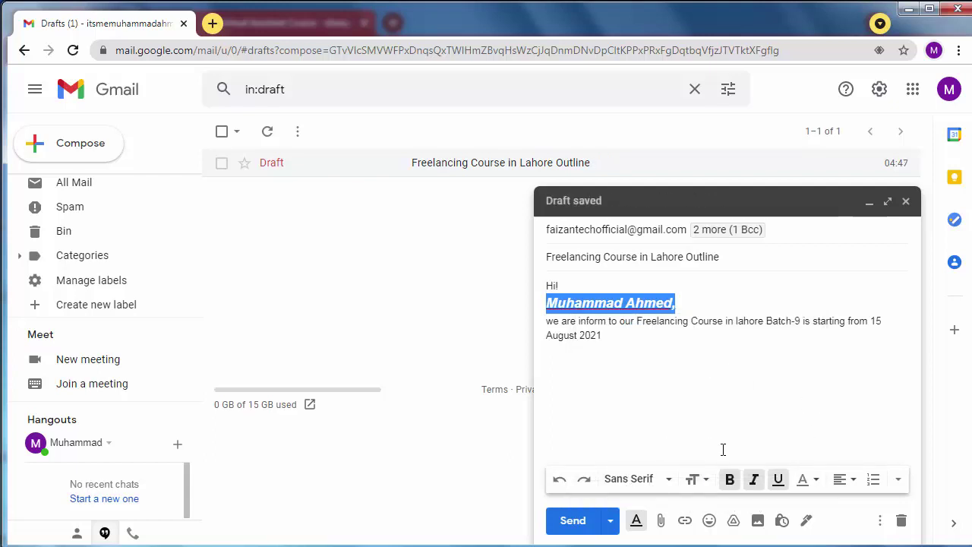
{"action": "left_click", "coordinate": [779, 479]}
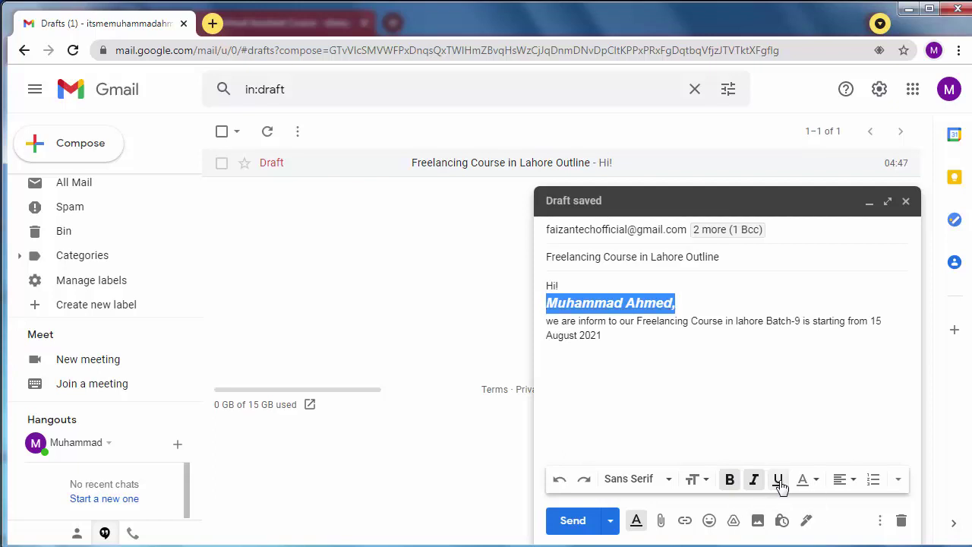
{"action": "left_click", "coordinate": [728, 419]}
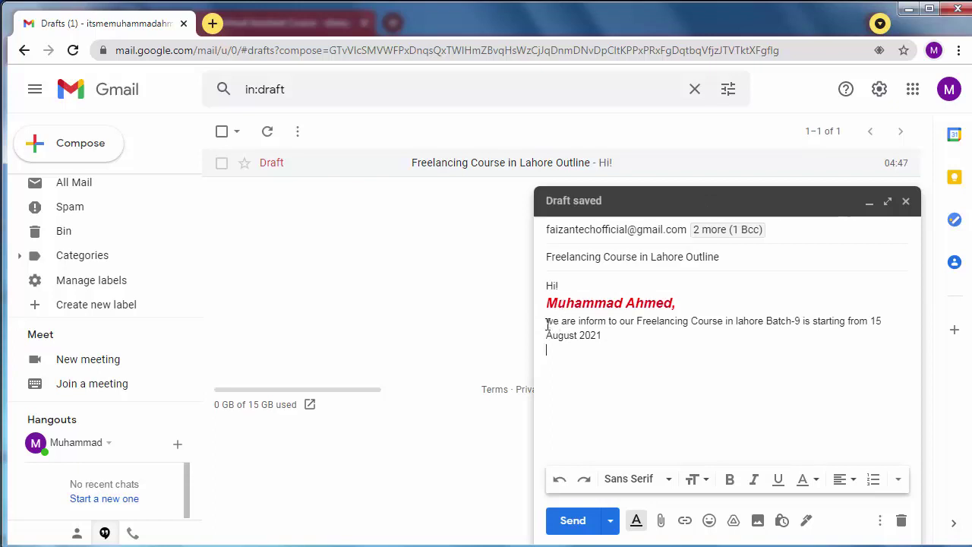
- Set the announcement paragraph to Large text size
{"action": "left_click_drag", "start_coordinate": [548, 321], "coordinate": [602, 341]}
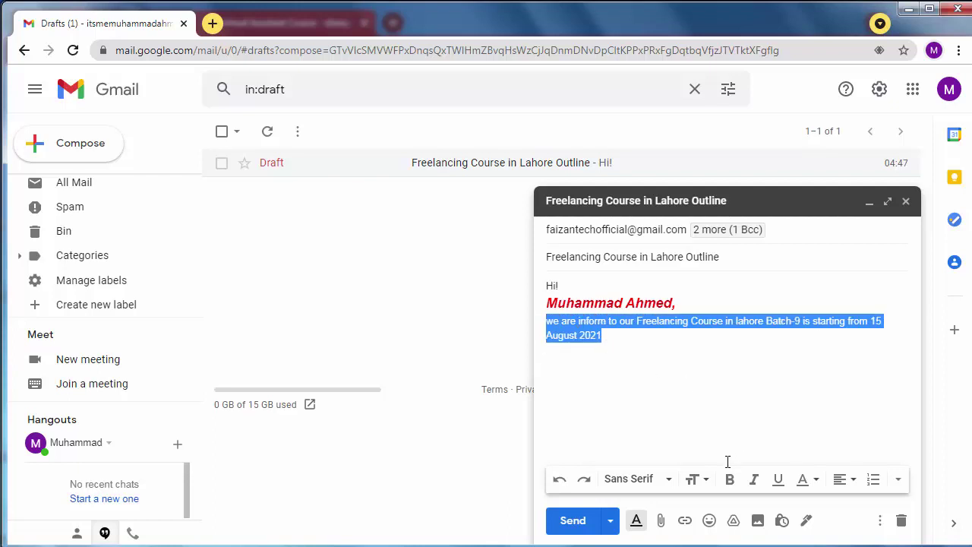
{"action": "left_click", "coordinate": [692, 479]}
{"action": "left_click", "coordinate": [718, 430]}
{"action": "left_click", "coordinate": [666, 403]}
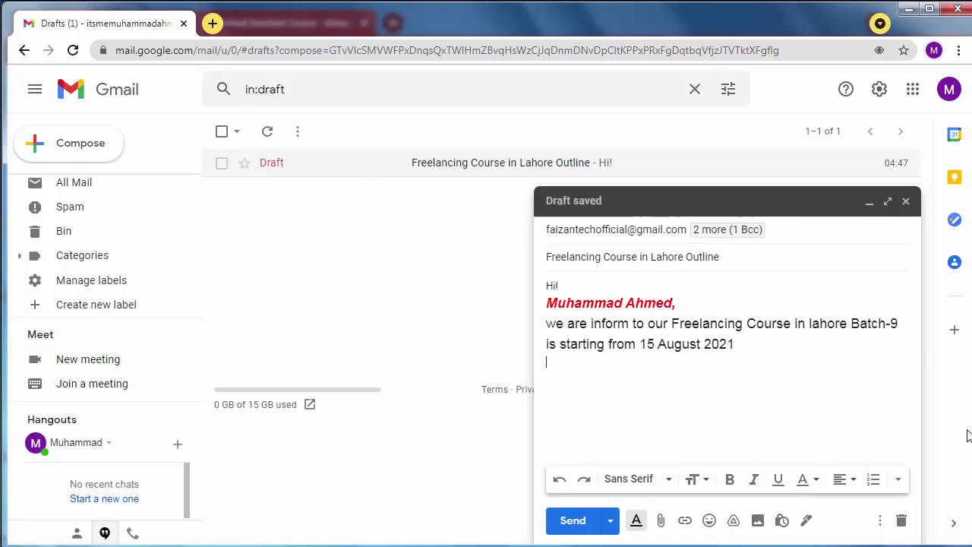
- Add topic lines Freelancing, YouTube, Blogging and Social Media Marketing, then select them
{"action": "type", "text": "Freelancing"}
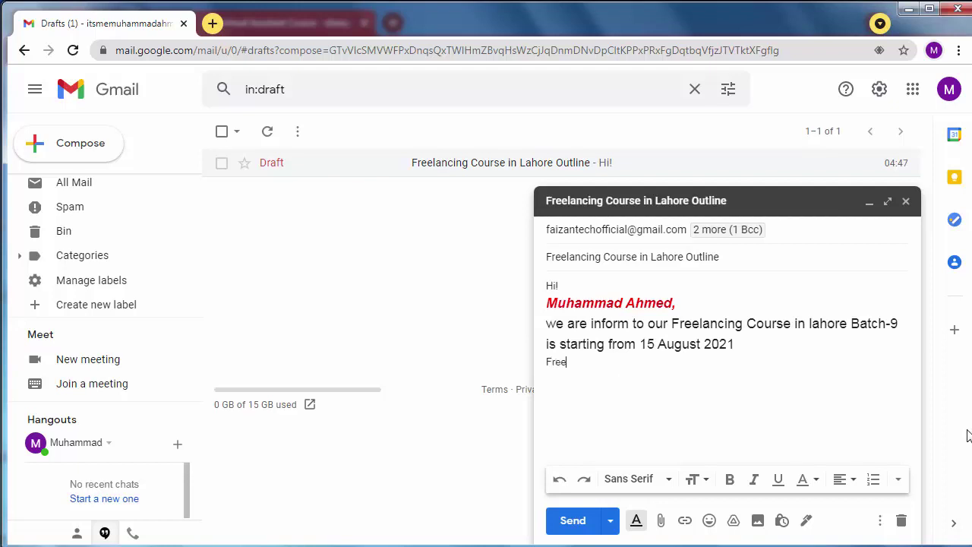
{"action": "key", "text": "Return"}
{"action": "type", "text": "YouTube "}
{"action": "type", "text": "Blogging "}
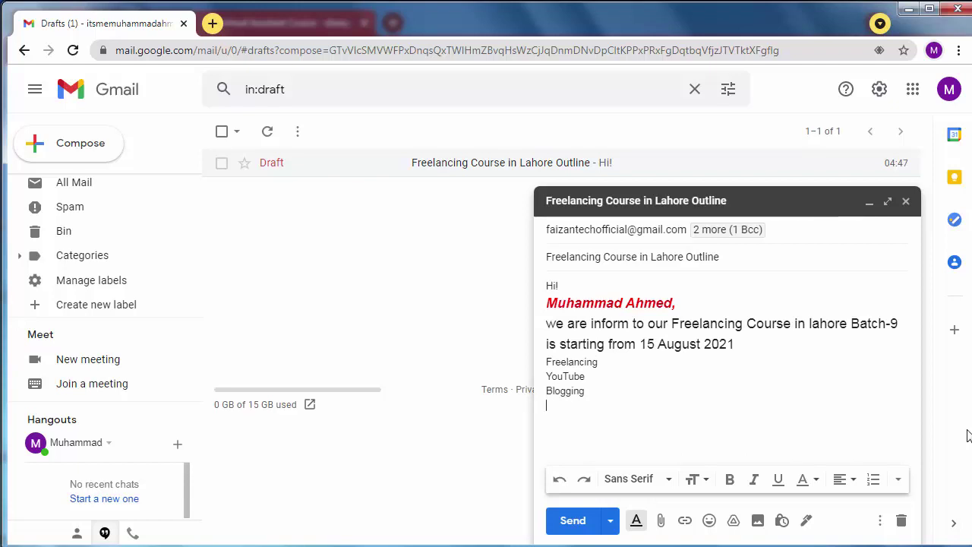
{"action": "type", "text": "Social Media Mark"}
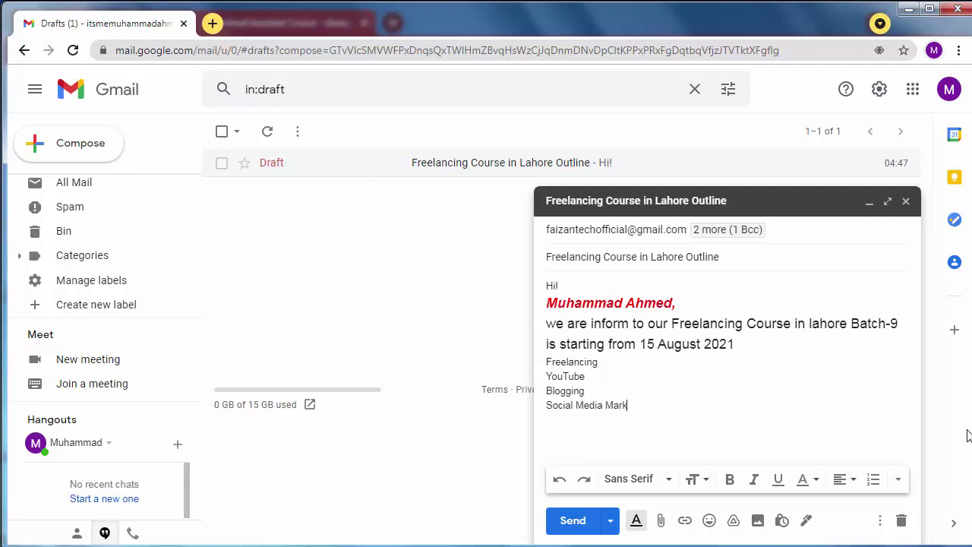
{"action": "type", "text": "eting"}
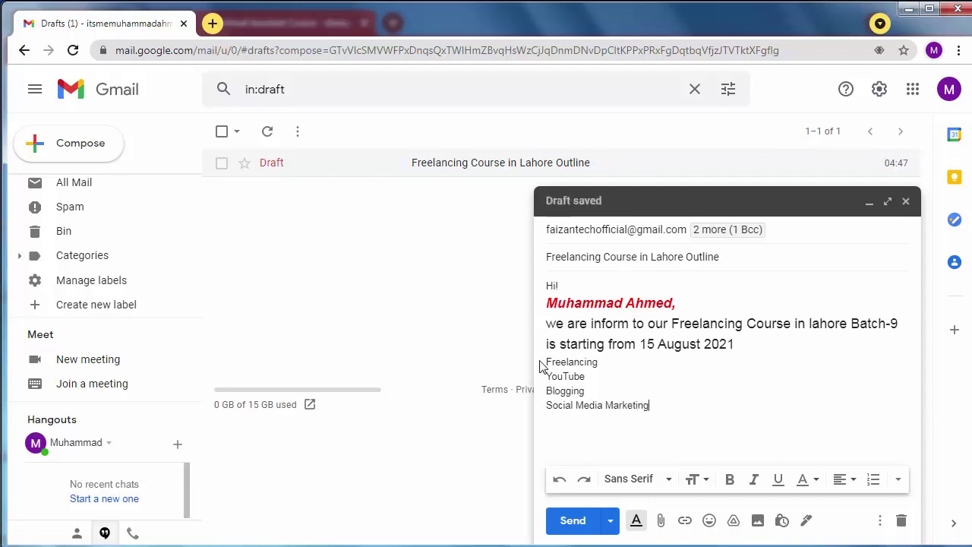
{"action": "left_click_drag", "start_coordinate": [547, 360], "coordinate": [650, 406]}
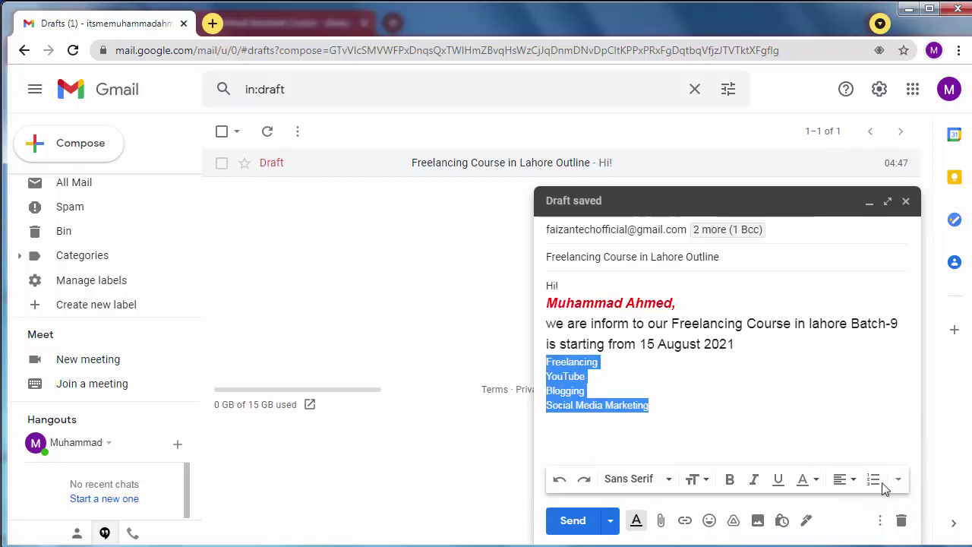
{"action": "left_click", "coordinate": [896, 481]}
{"action": "left_click", "coordinate": [896, 482]}
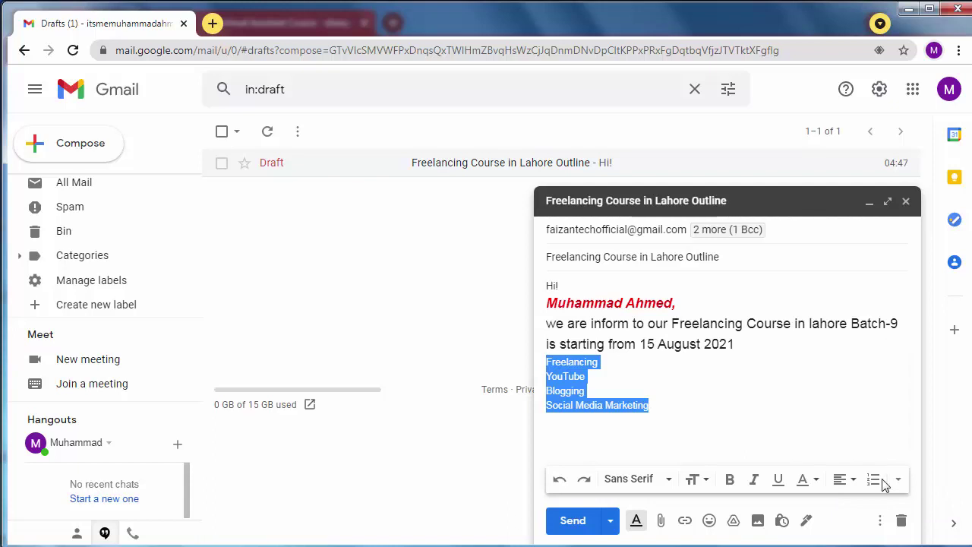
{"action": "left_click", "coordinate": [873, 480]}
{"action": "left_click_drag", "start_coordinate": [716, 427], "coordinate": [574, 375]}
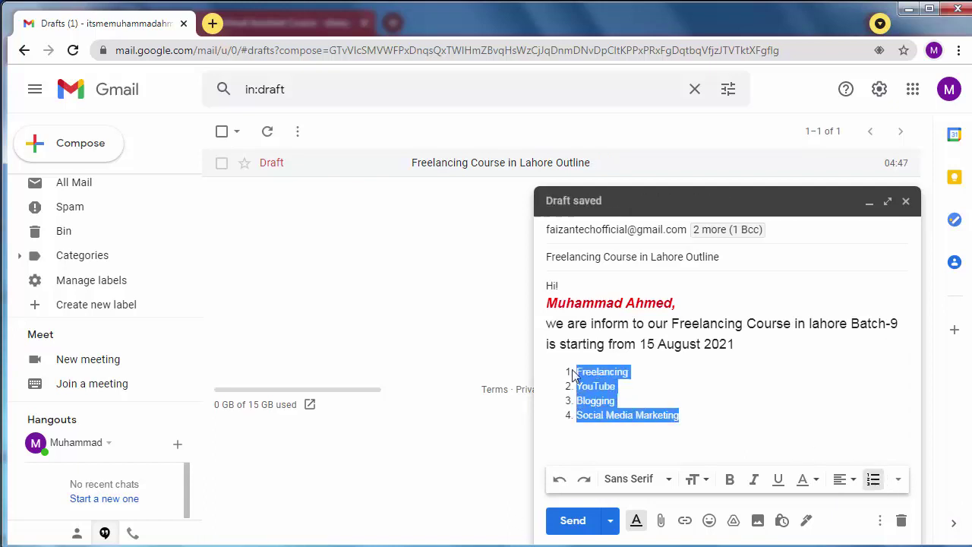
{"action": "left_click", "coordinate": [729, 480]}
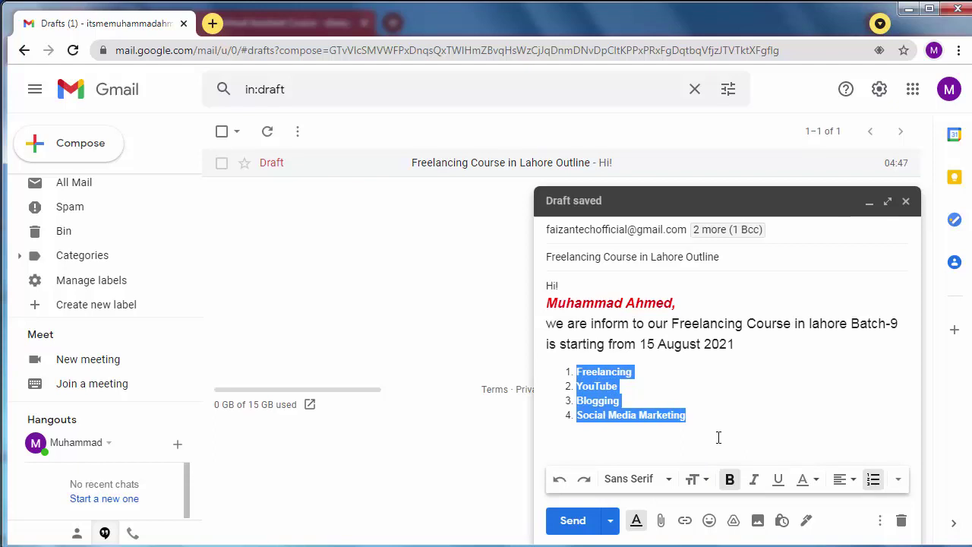
{"action": "left_click", "coordinate": [809, 480]}
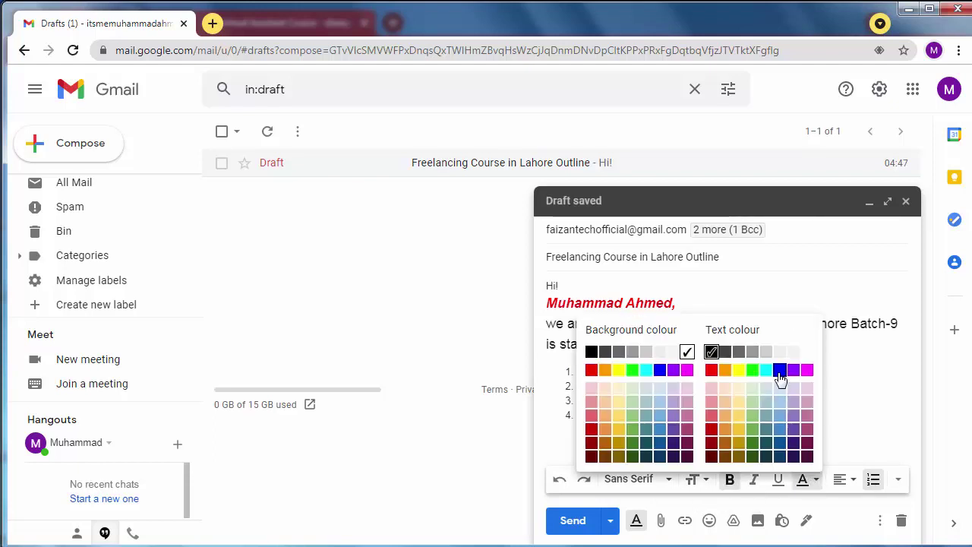
{"action": "left_click", "coordinate": [779, 372]}
{"action": "left_click", "coordinate": [734, 437]}
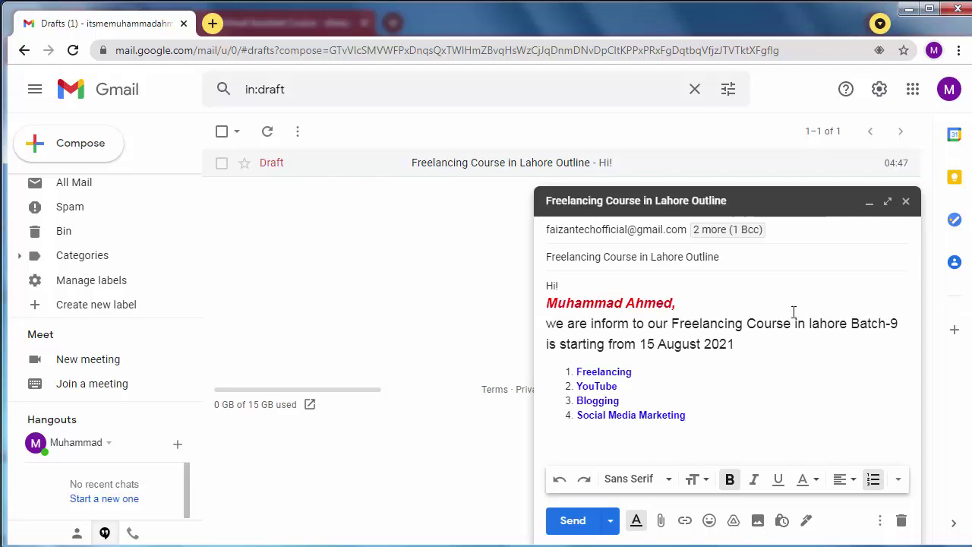
{"action": "left_click", "coordinate": [719, 442]}
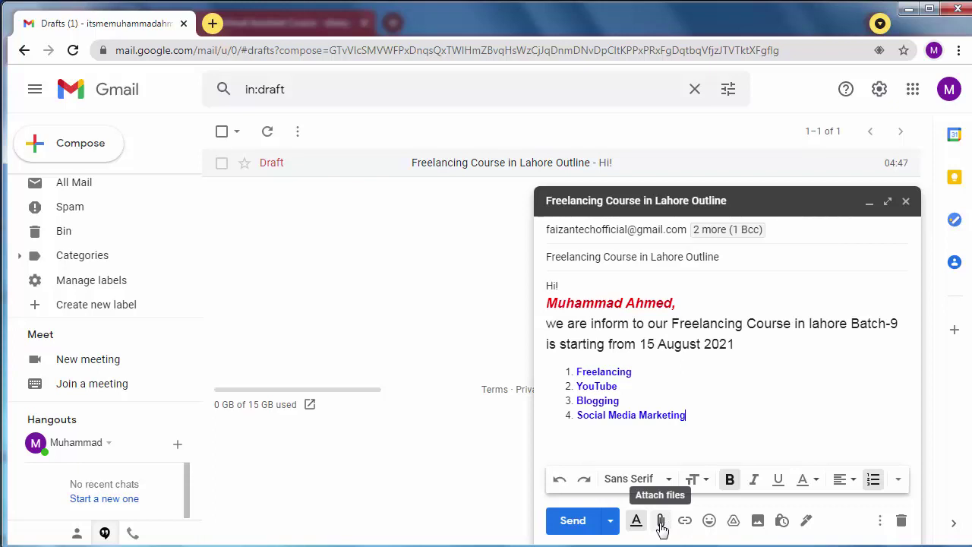
- Attach 'online jobs for girls thumbnail design.psd' from Local Disk (D:) to the course outline email
{"action": "left_click", "coordinate": [660, 522]}
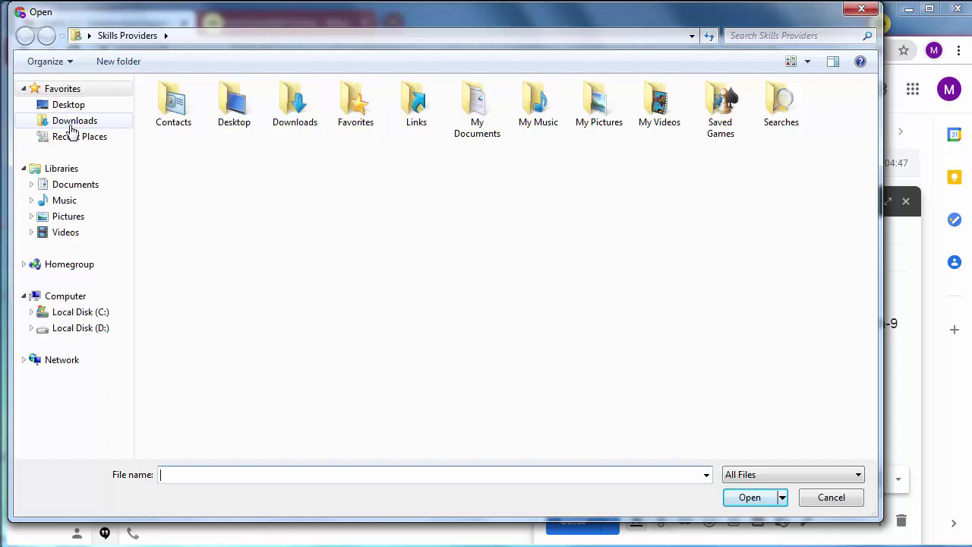
{"action": "left_click", "coordinate": [98, 340]}
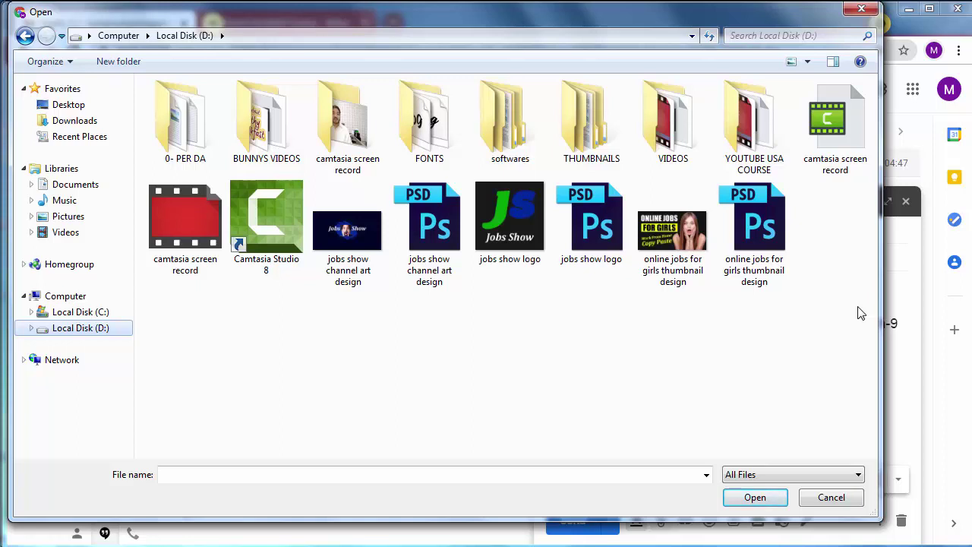
{"action": "left_click", "coordinate": [763, 237]}
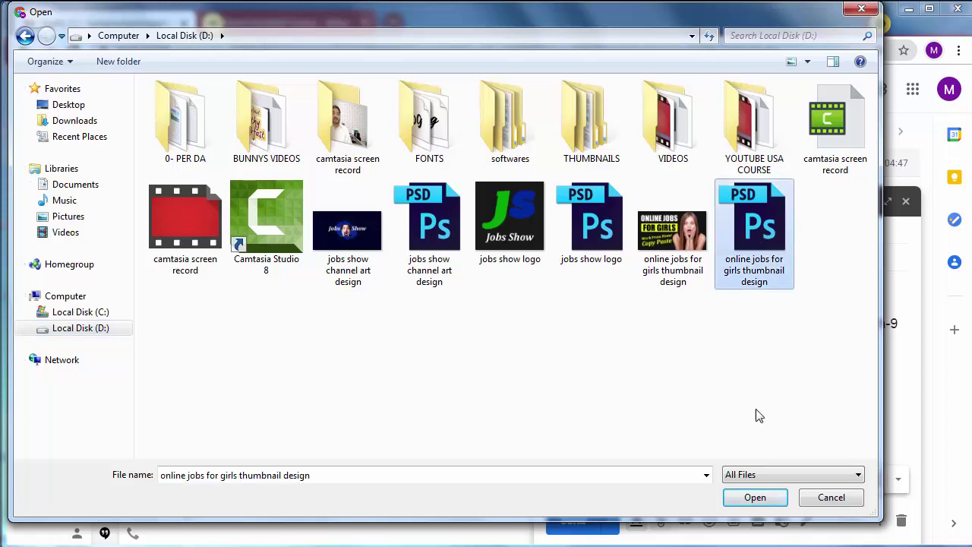
{"action": "left_click", "coordinate": [754, 497]}
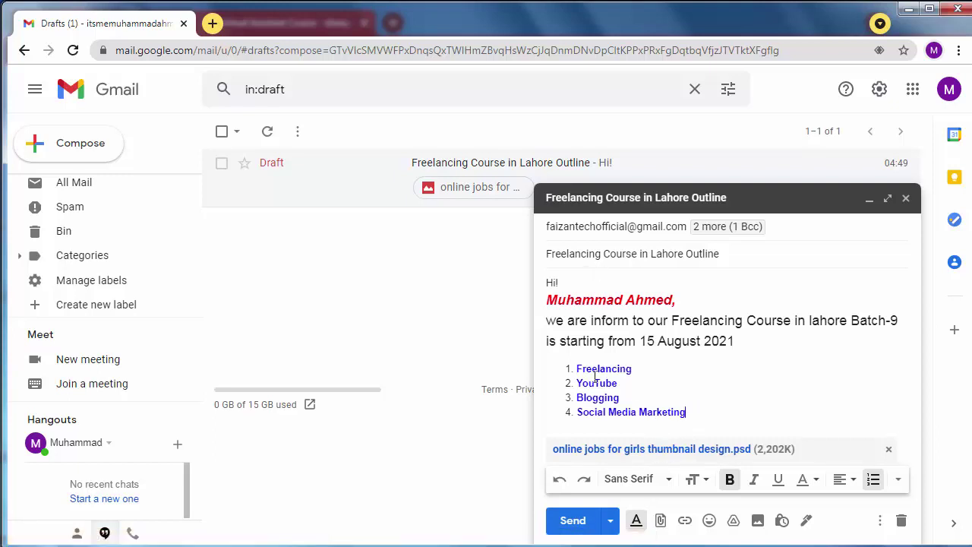
- Send the Freelancing Course in Lahore Outline email and view its copy with the PSD attachment in Sent
{"action": "left_click", "coordinate": [574, 521]}
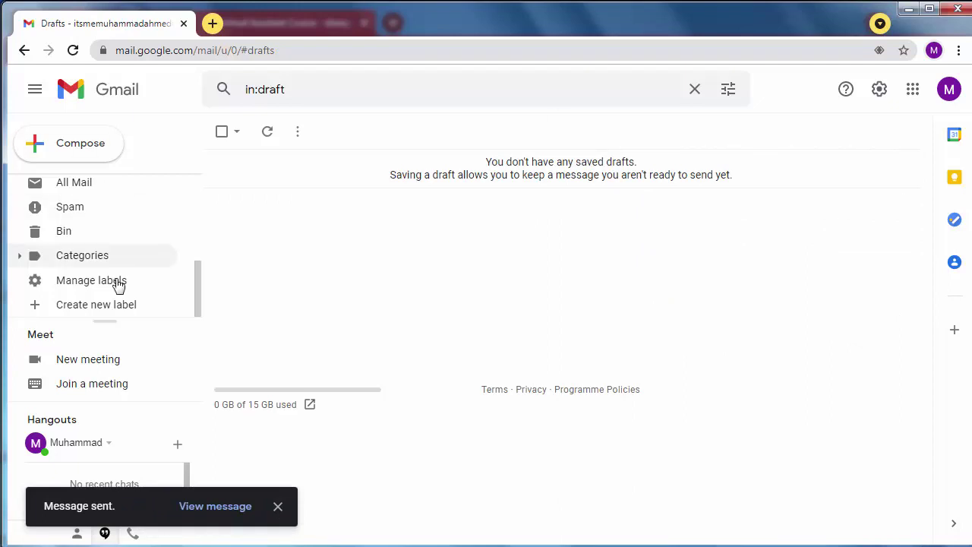
{"action": "scroll", "coordinate": [121, 293], "scroll_direction": "up", "scroll_amount": 5}
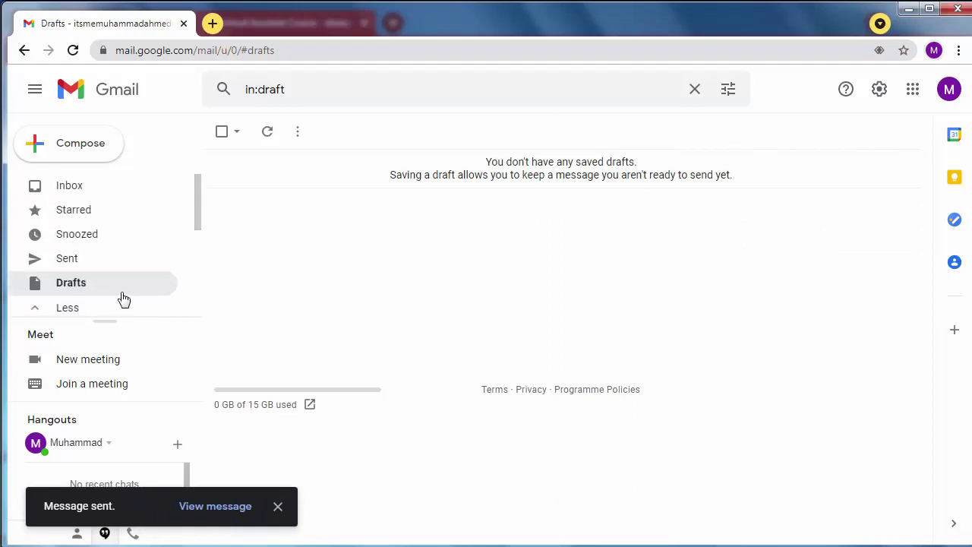
{"action": "left_click", "coordinate": [73, 263]}
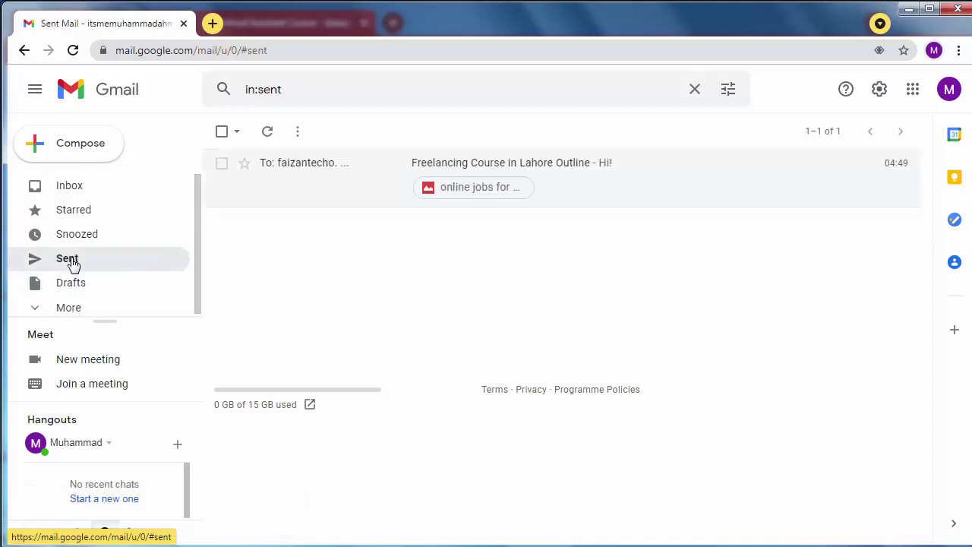
{"action": "left_click", "coordinate": [311, 169]}
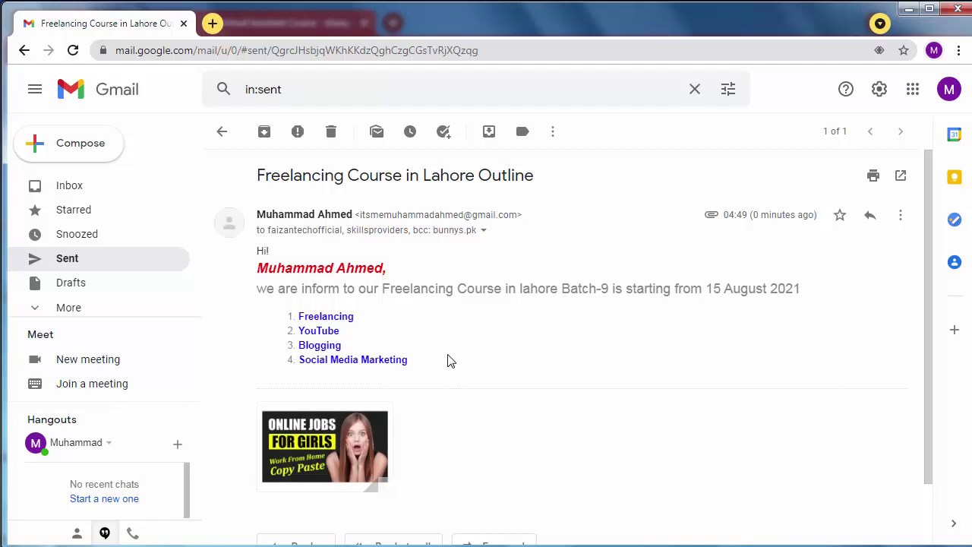
{"action": "mouse_move", "coordinate": [389, 446]}
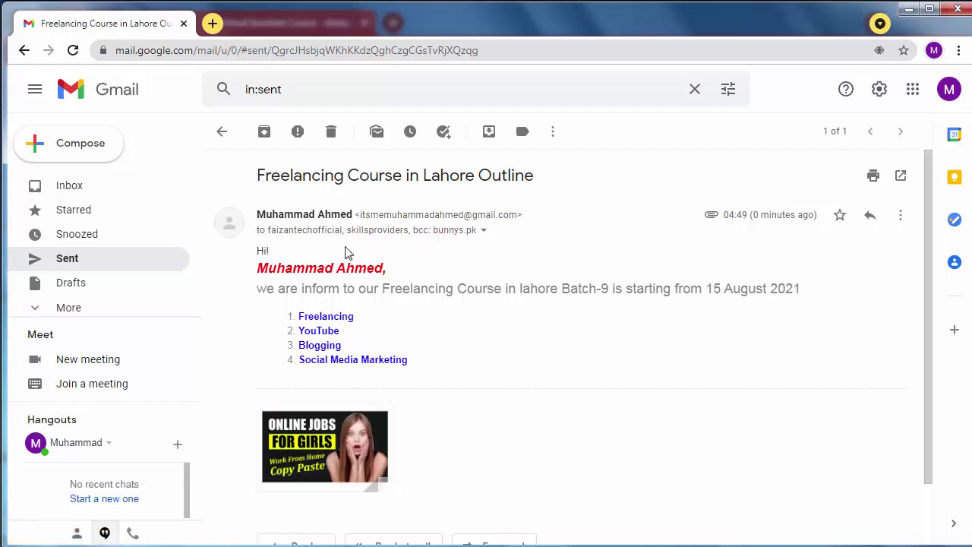
{"action": "left_click", "coordinate": [484, 231]}
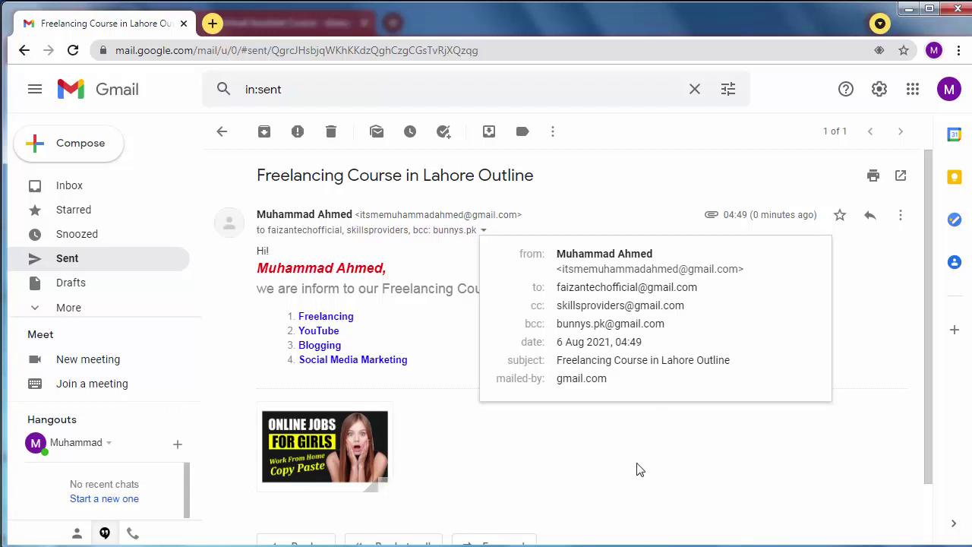
{"action": "left_click_drag", "start_coordinate": [555, 359], "coordinate": [655, 360]}
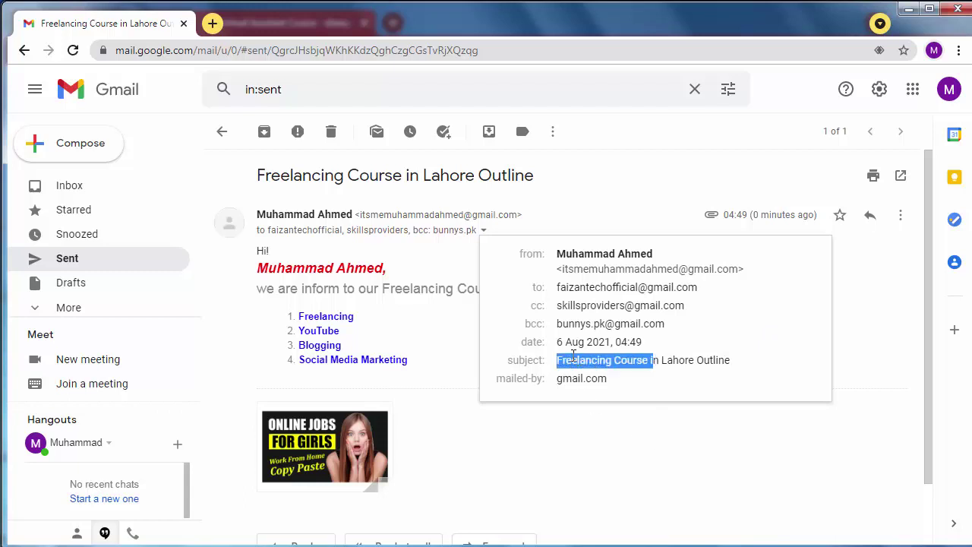
{"action": "left_click_drag", "start_coordinate": [558, 342], "coordinate": [665, 343]}
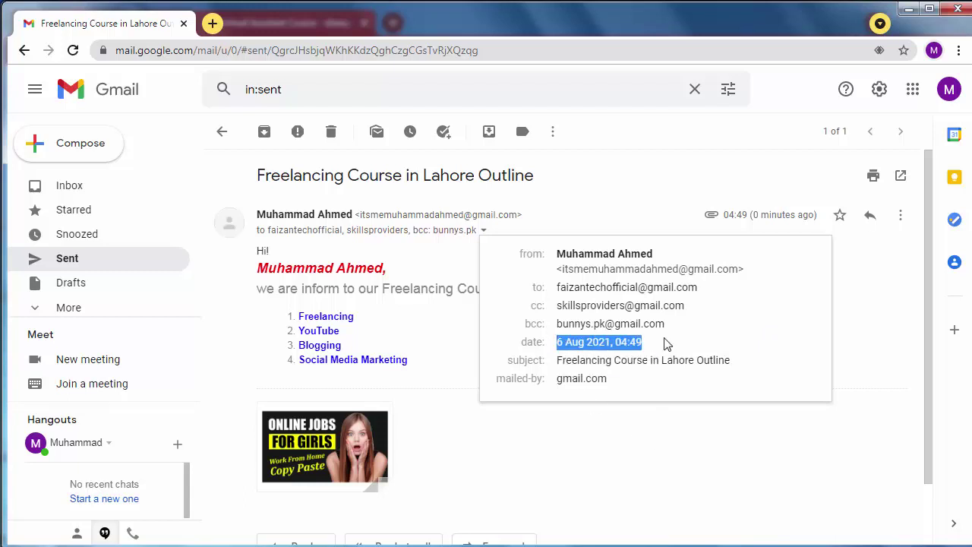
{"action": "left_click", "coordinate": [626, 345]}
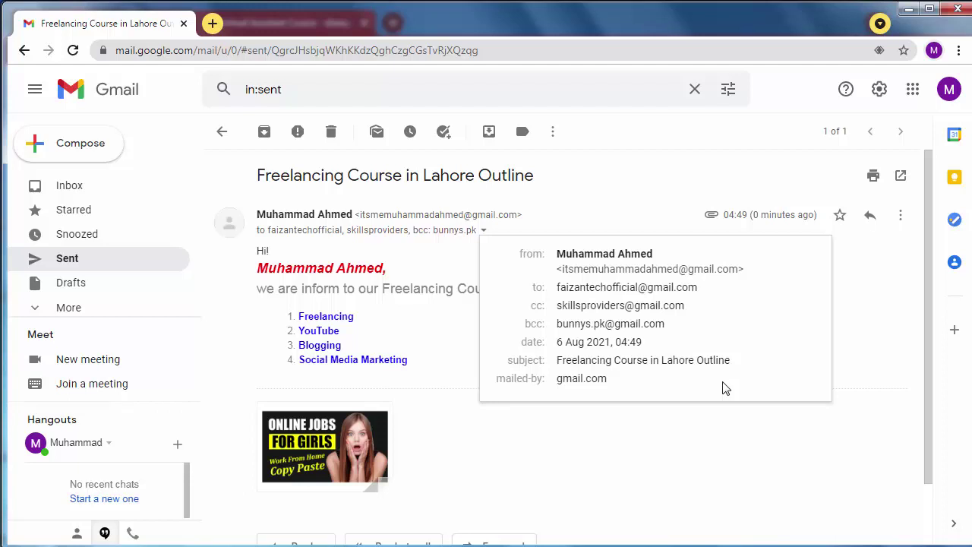
{"action": "left_click", "coordinate": [597, 458]}
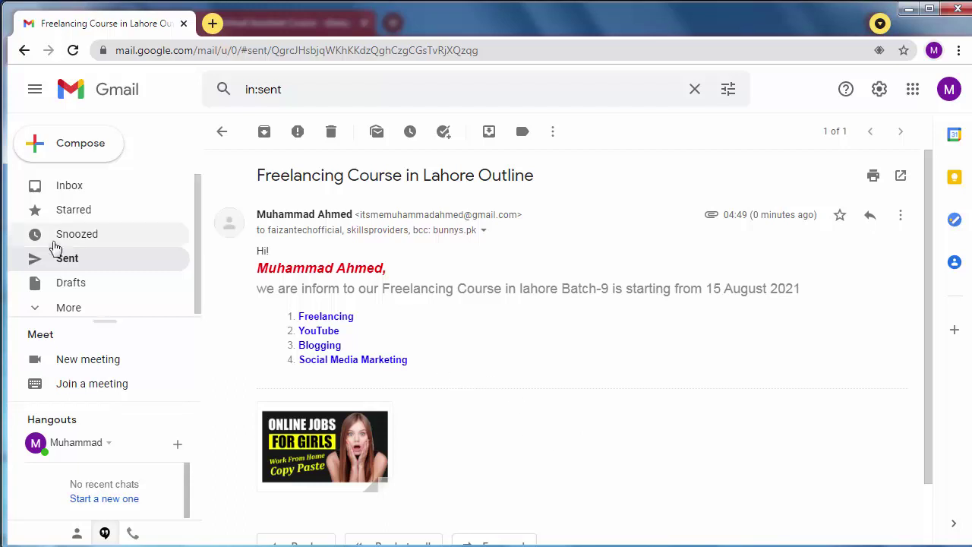
- Write a new message titled 'How to Become Virtual Assistant' with a short greeting and close it as a draft
{"action": "left_click", "coordinate": [77, 150]}
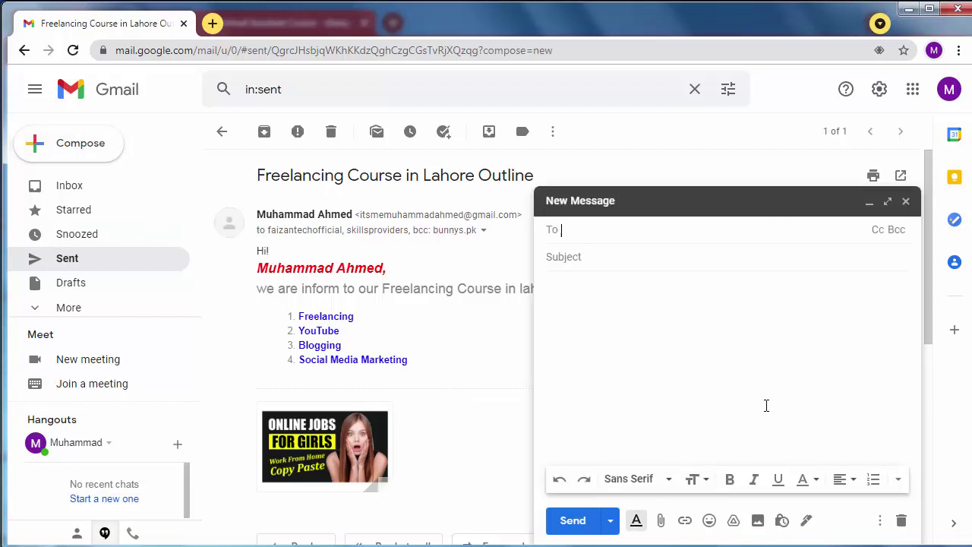
{"action": "left_click", "coordinate": [610, 259]}
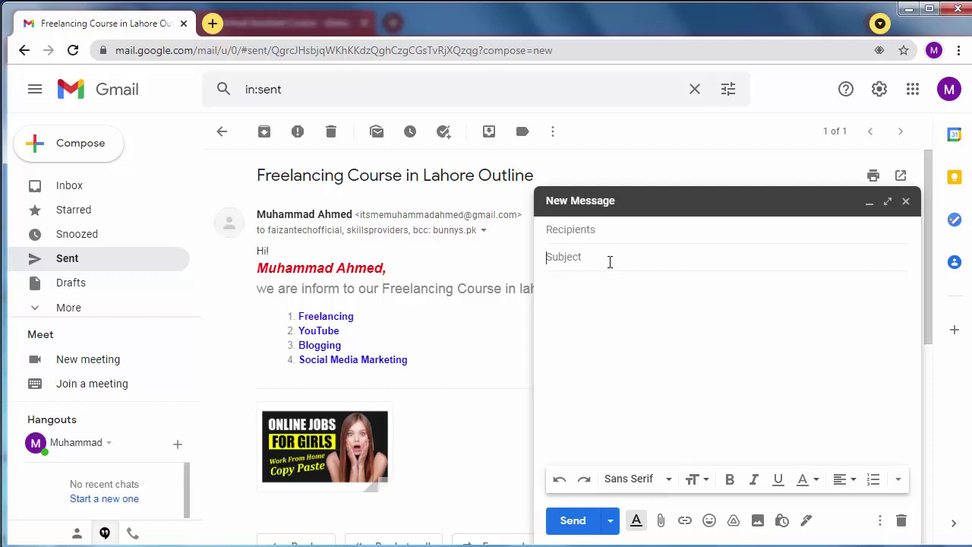
{"action": "type", "text": "How to Become "}
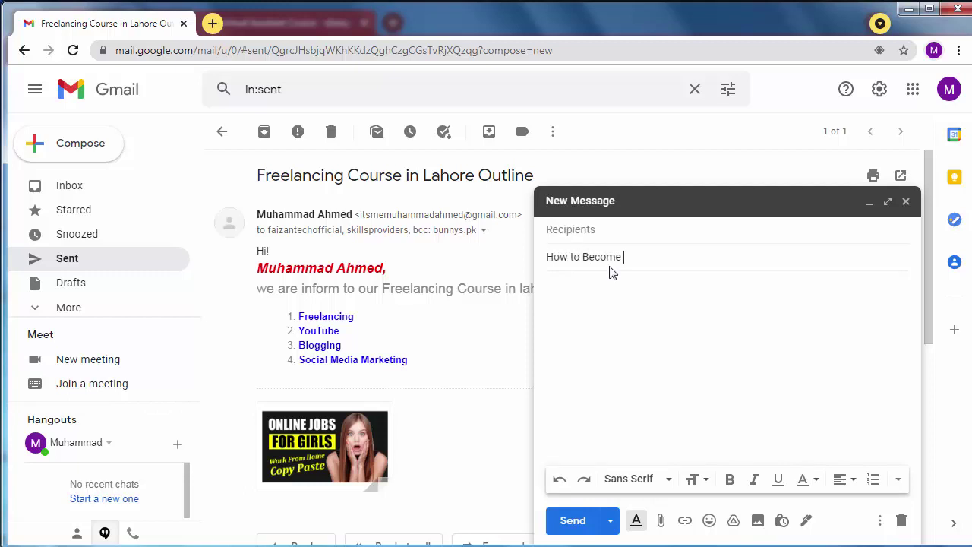
{"action": "type", "text": "Virtual Assistant"}
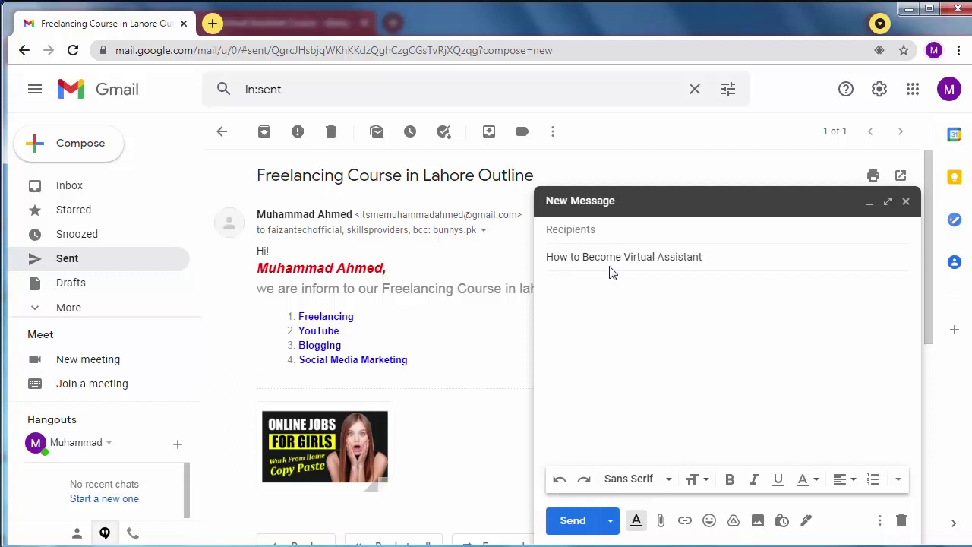
{"action": "left_click", "coordinate": [620, 325]}
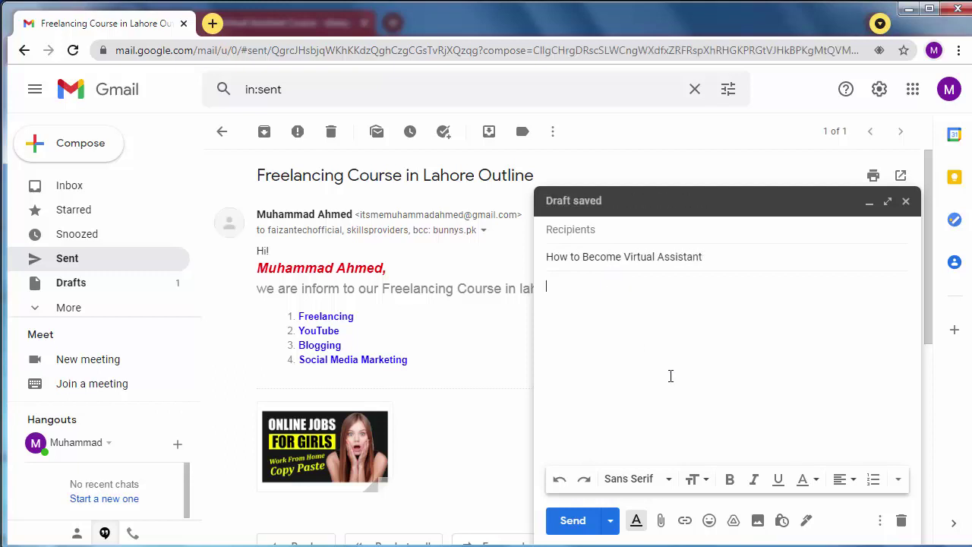
{"action": "type", "text": "Ahmed"}
{"action": "left_click", "coordinate": [906, 202]}
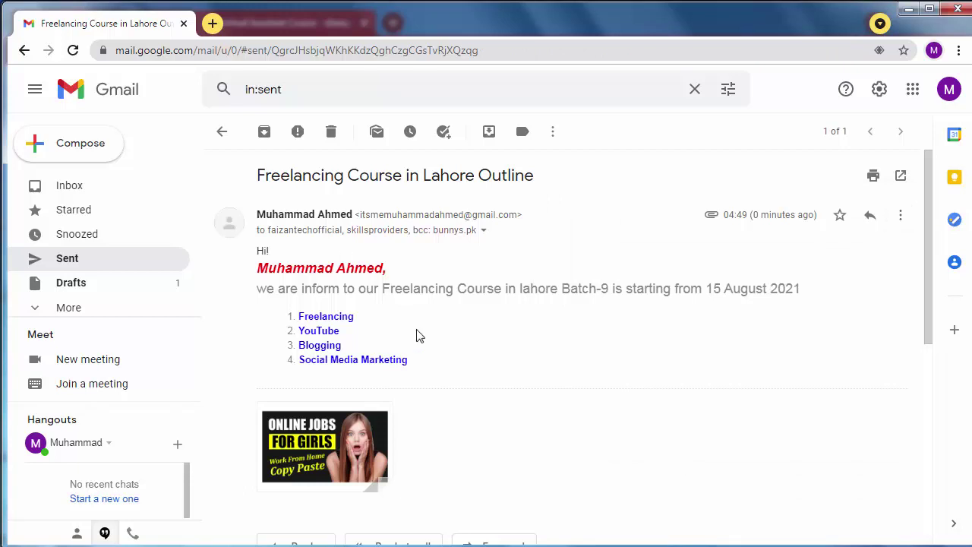
- Check the 'How to Become Virtual Assistant' draft in the Drafts folder, then close it again
{"action": "left_click", "coordinate": [76, 292]}
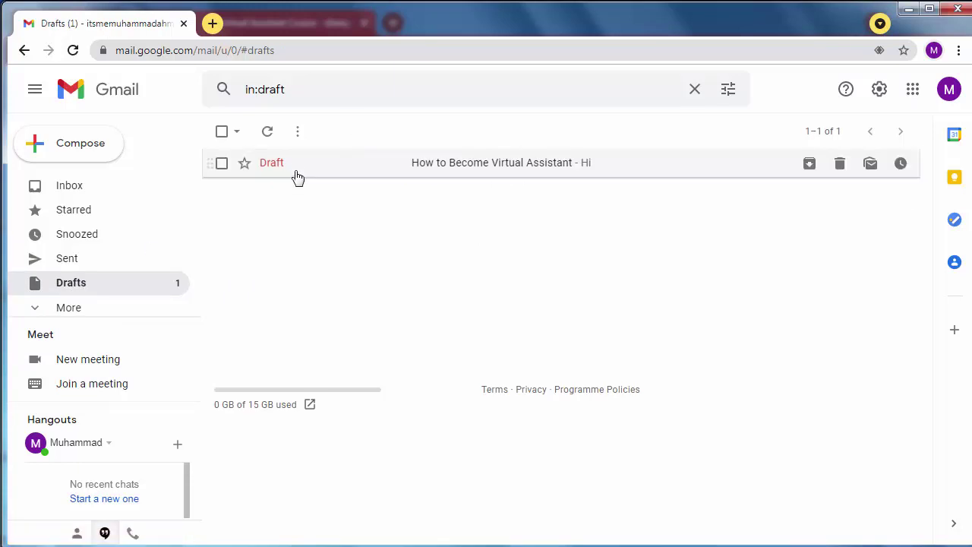
{"action": "left_click", "coordinate": [334, 168]}
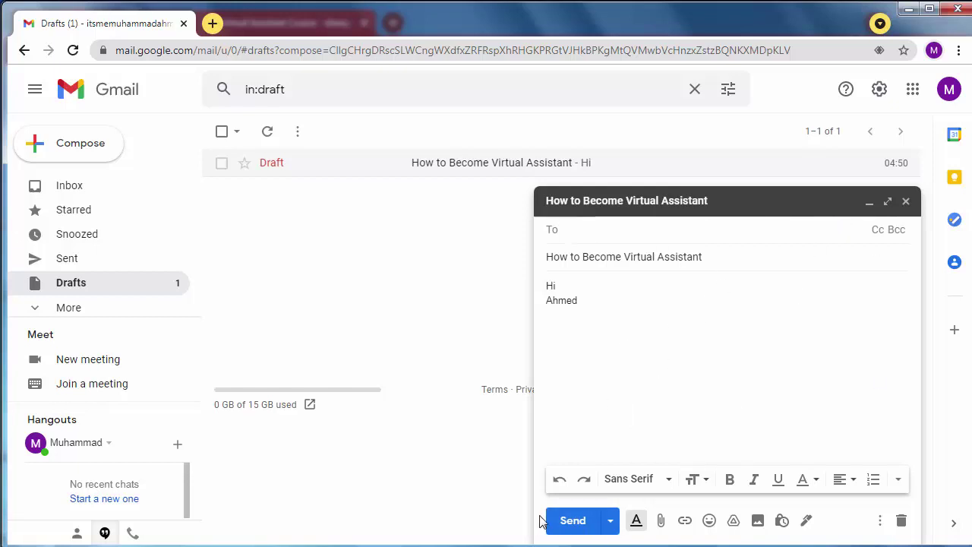
{"action": "left_click", "coordinate": [905, 200]}
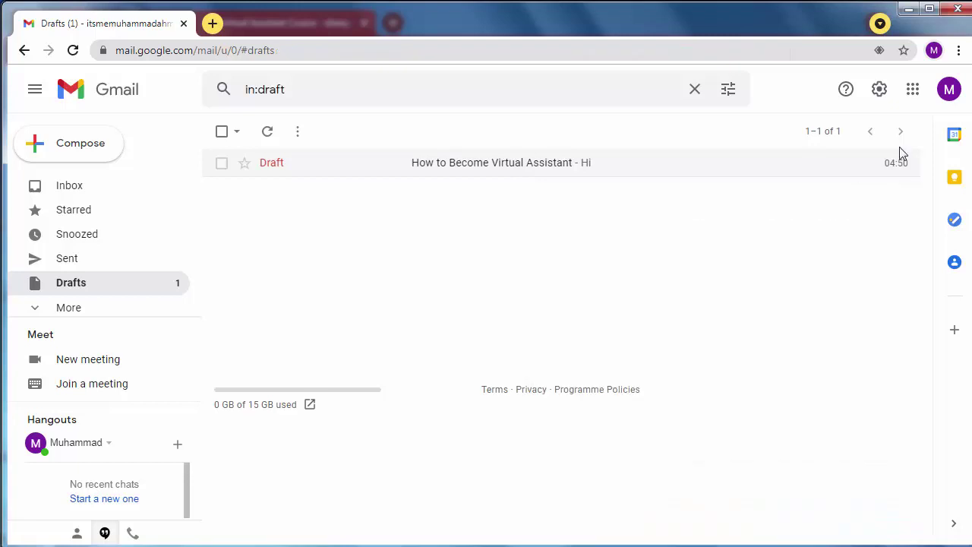
{"action": "mouse_move", "coordinate": [835, 166]}
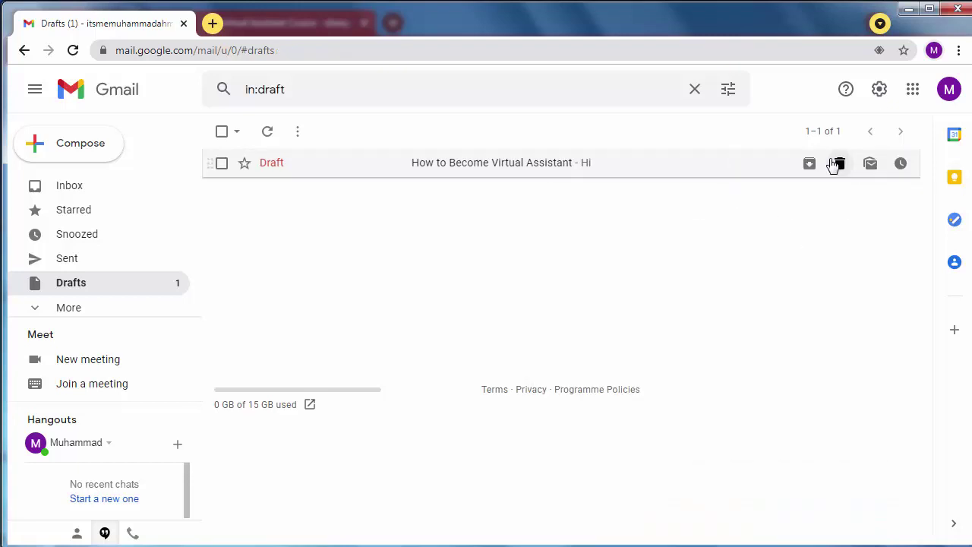
- Go from Quick settings to the full settings page with 'See all settings'
{"action": "left_click", "coordinate": [881, 90]}
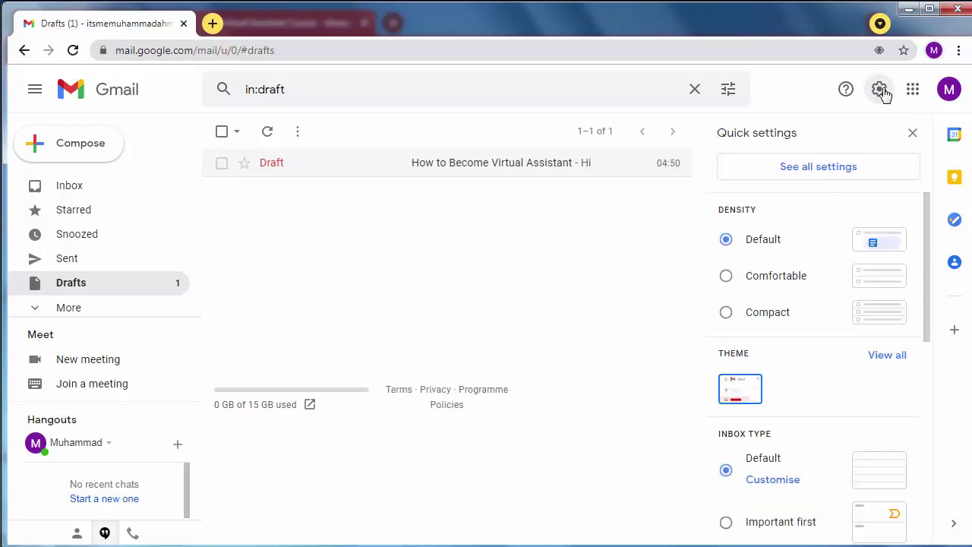
{"action": "left_click", "coordinate": [797, 169]}
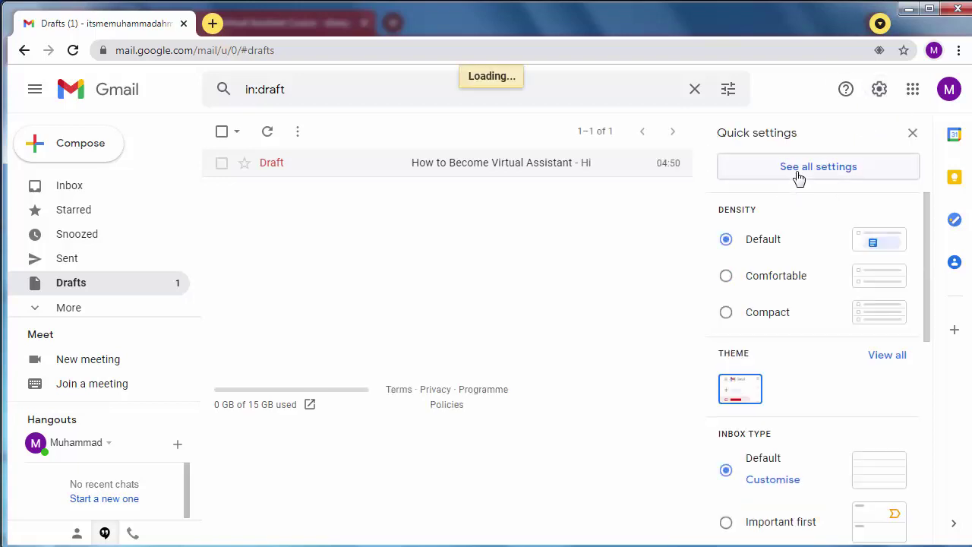
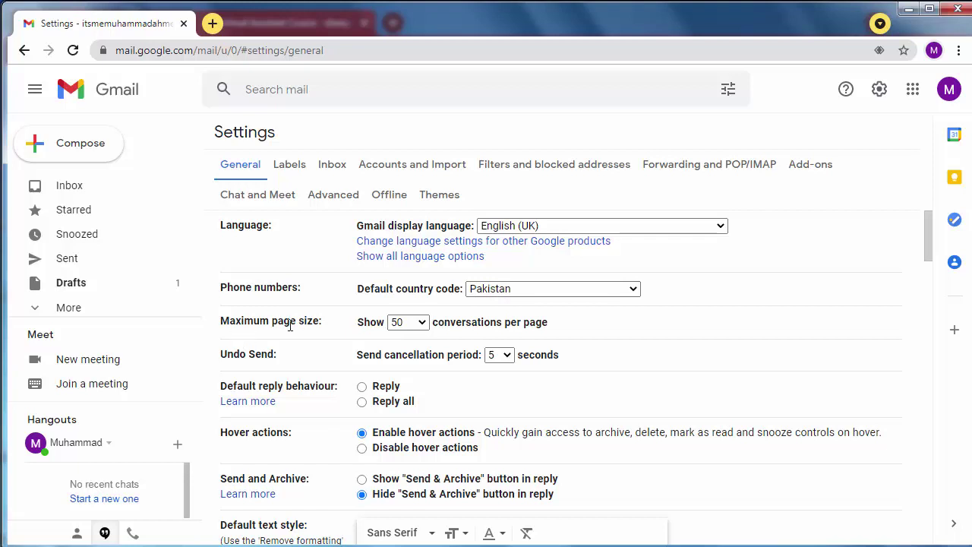
- Set Gmail's Maximum page size to 100 conversations per page
{"action": "left_click", "coordinate": [424, 323]}
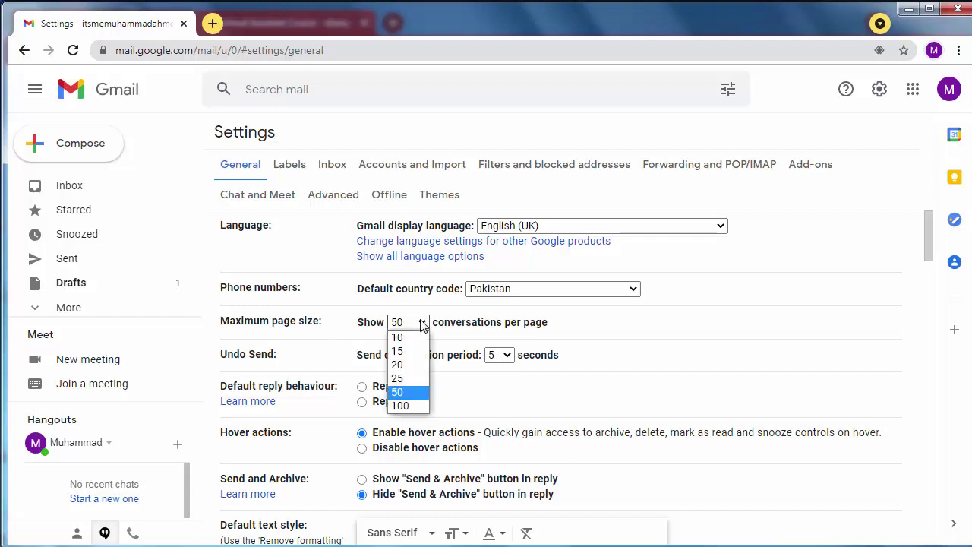
{"action": "left_click", "coordinate": [401, 408]}
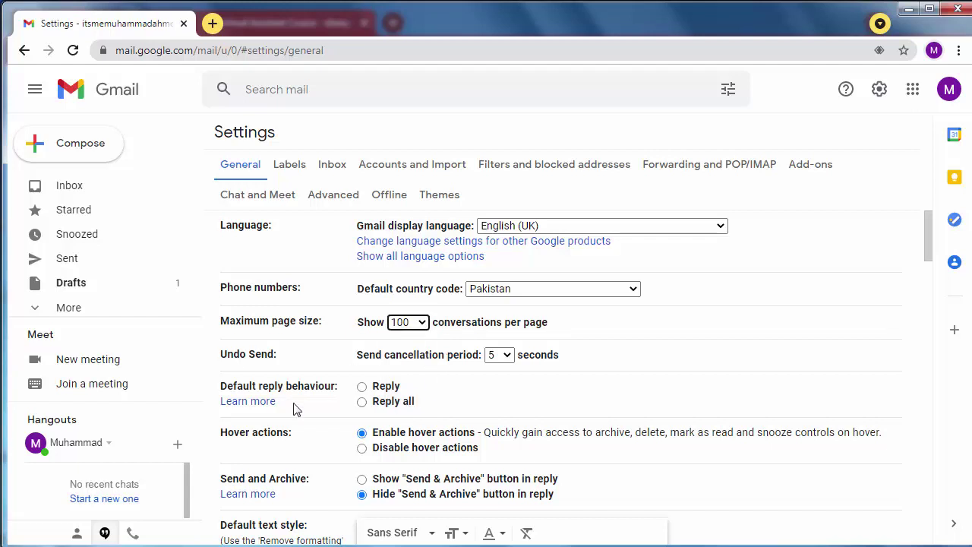
{"action": "scroll", "coordinate": [333, 414], "scroll_direction": "down", "scroll_amount": 1}
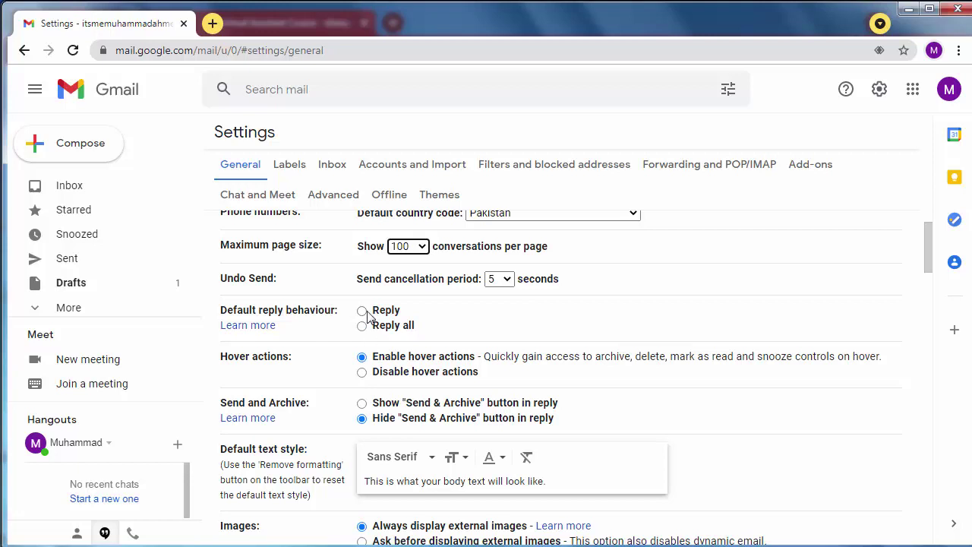
{"action": "scroll", "coordinate": [354, 440], "scroll_direction": "down", "scroll_amount": 1}
{"action": "scroll", "coordinate": [353, 439], "scroll_direction": "down", "scroll_amount": 1}
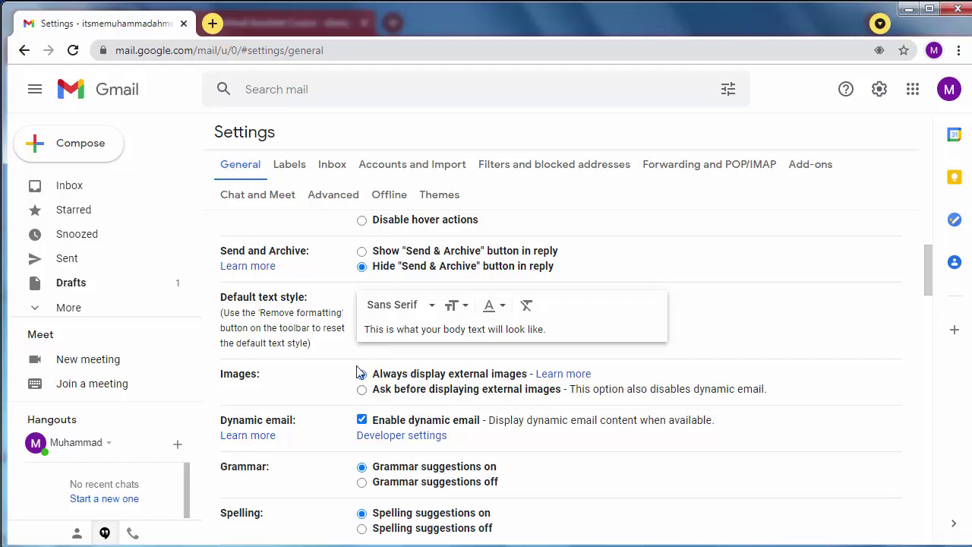
{"action": "scroll", "coordinate": [362, 366], "scroll_direction": "down", "scroll_amount": 2}
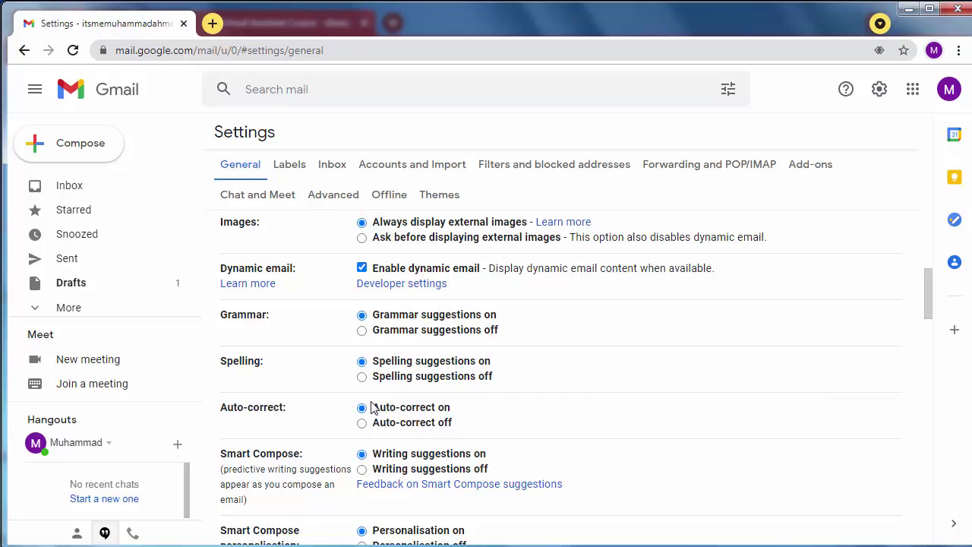
{"action": "scroll", "coordinate": [372, 408], "scroll_direction": "down", "scroll_amount": 2}
{"action": "scroll", "coordinate": [372, 407], "scroll_direction": "down", "scroll_amount": 2}
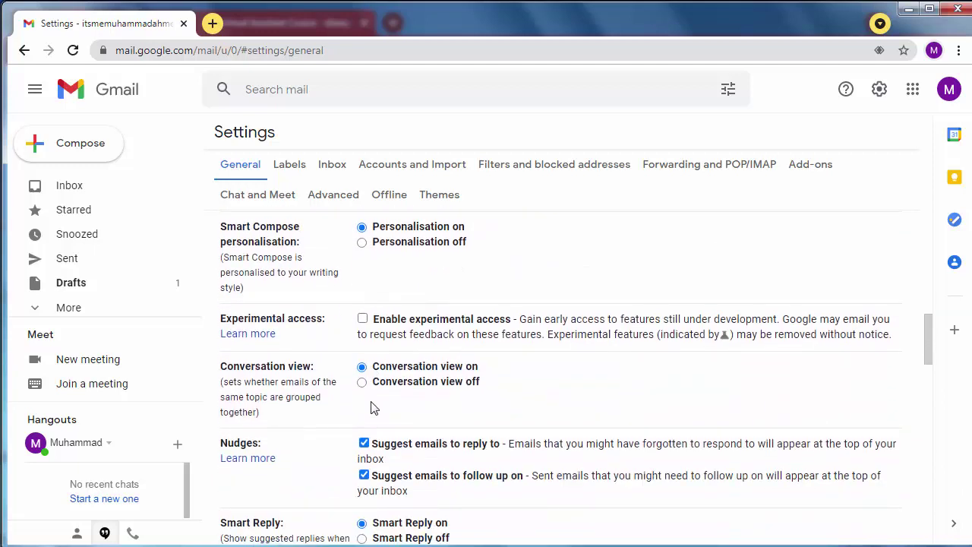
{"action": "scroll", "coordinate": [372, 407], "scroll_direction": "down", "scroll_amount": 4}
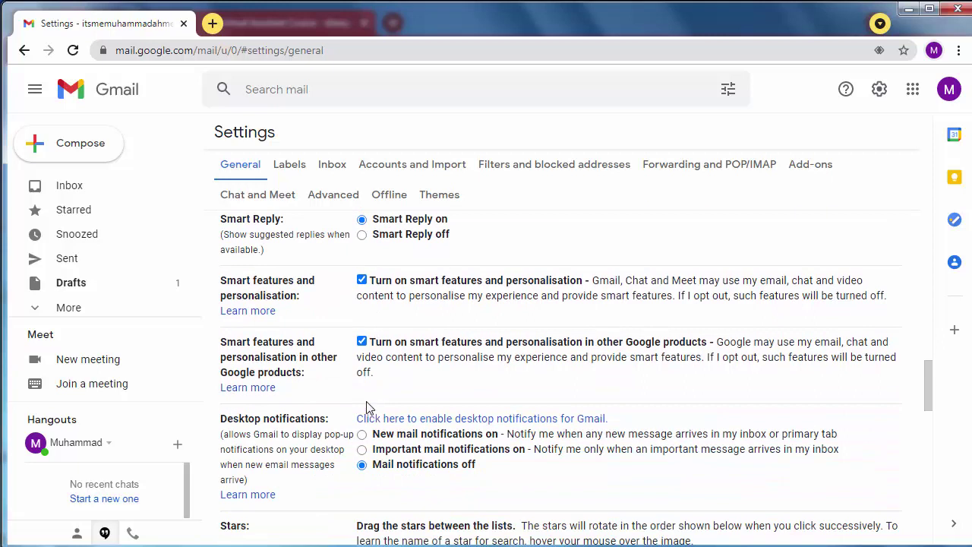
{"action": "scroll", "coordinate": [357, 387], "scroll_direction": "up", "scroll_amount": 15}
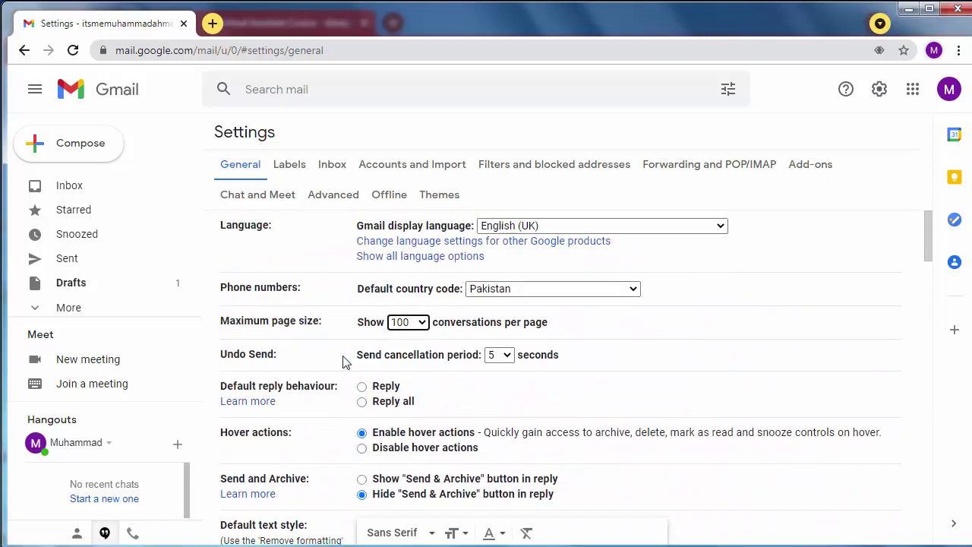
{"action": "left_click", "coordinate": [328, 169]}
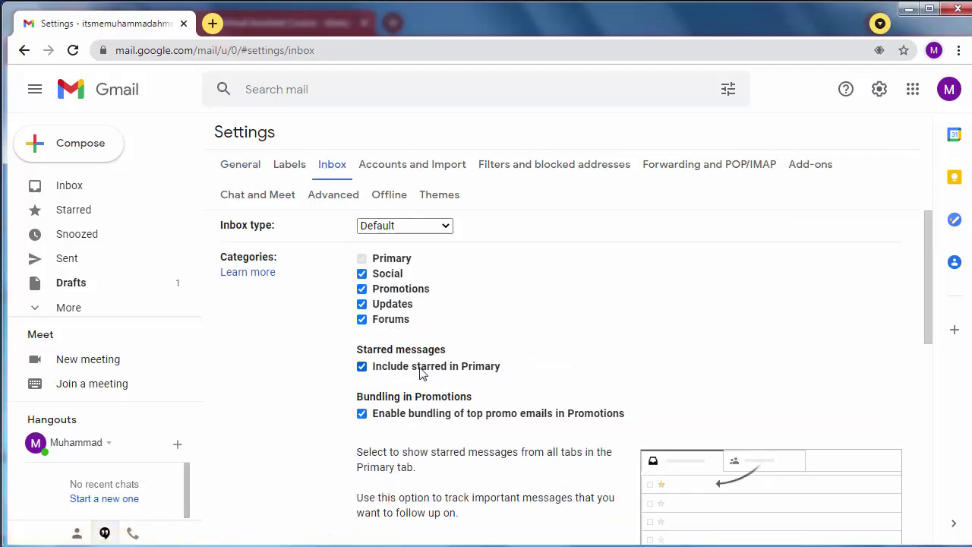
{"action": "scroll", "coordinate": [382, 341], "scroll_direction": "down", "scroll_amount": 6}
{"action": "scroll", "coordinate": [382, 341], "scroll_direction": "down", "scroll_amount": 3}
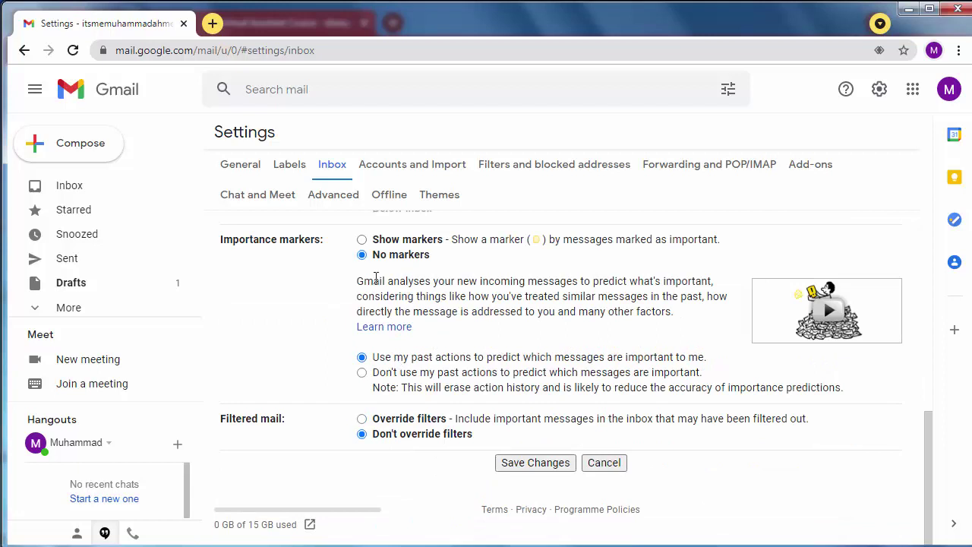
{"action": "scroll", "coordinate": [375, 274], "scroll_direction": "up", "scroll_amount": 10}
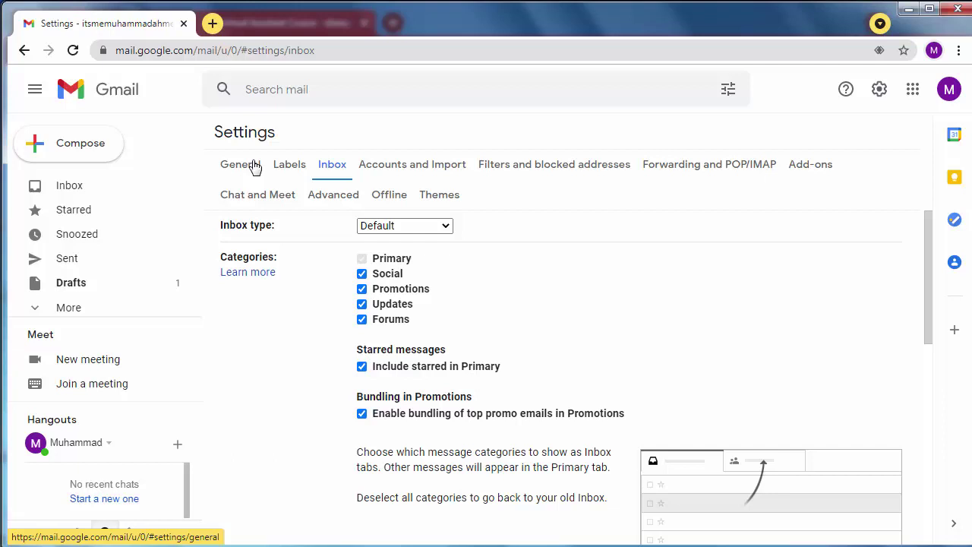
{"action": "left_click", "coordinate": [240, 164]}
{"action": "scroll", "coordinate": [375, 310], "scroll_direction": "down", "scroll_amount": 10}
{"action": "scroll", "coordinate": [379, 307], "scroll_direction": "down", "scroll_amount": 8}
{"action": "scroll", "coordinate": [382, 308], "scroll_direction": "down", "scroll_amount": 3}
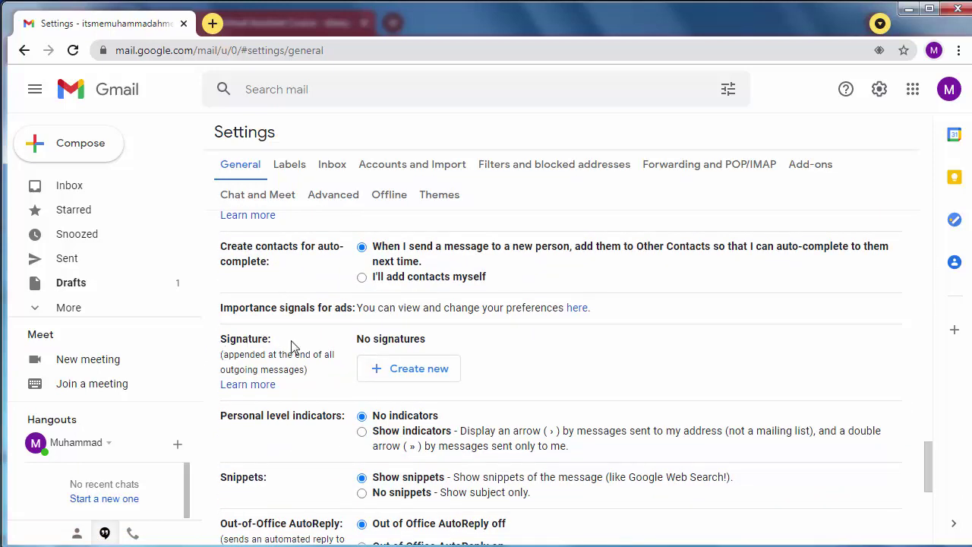
- Create a new Gmail signature and give it a name
{"action": "left_click", "coordinate": [431, 369]}
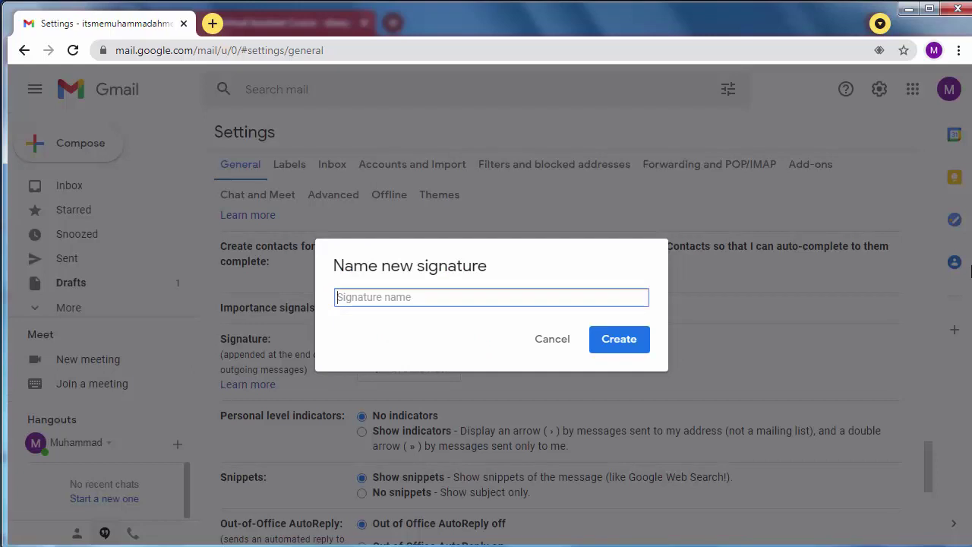
{"action": "type", "text": "Ahmed"}
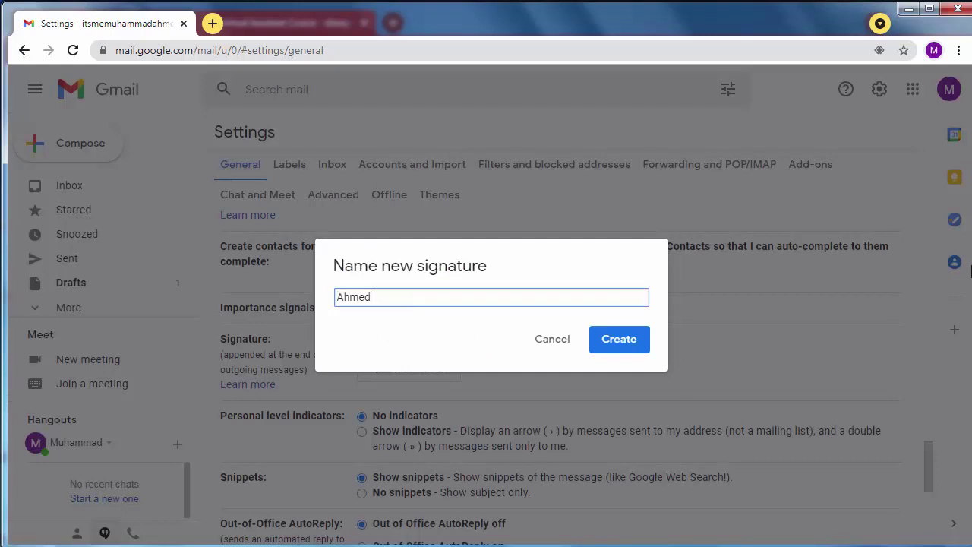
{"action": "left_click", "coordinate": [617, 338]}
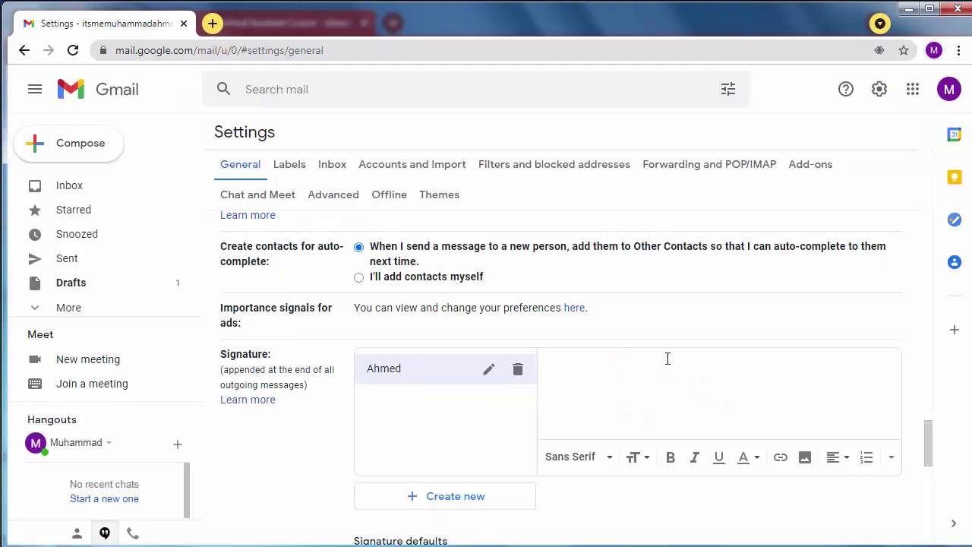
{"action": "scroll", "coordinate": [476, 419], "scroll_direction": "down", "scroll_amount": 1}
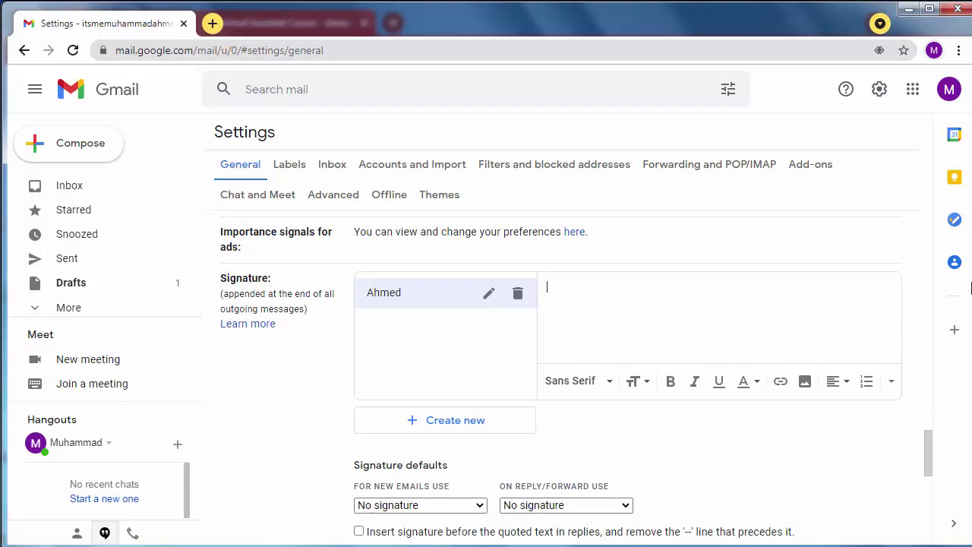
{"action": "type", "text": "aph"}
{"action": "type", "text": "ic Designer &"}
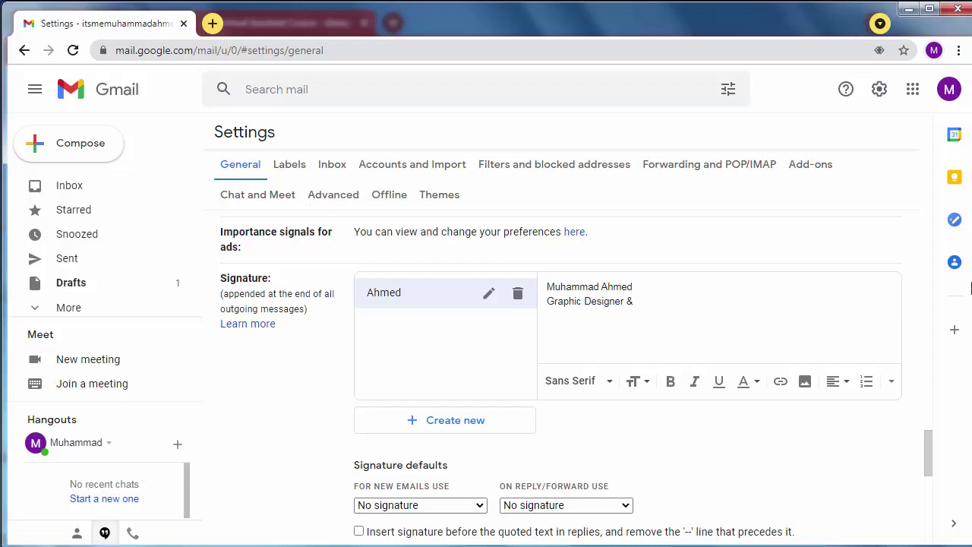
{"action": "type", "text": "media Marketer"}
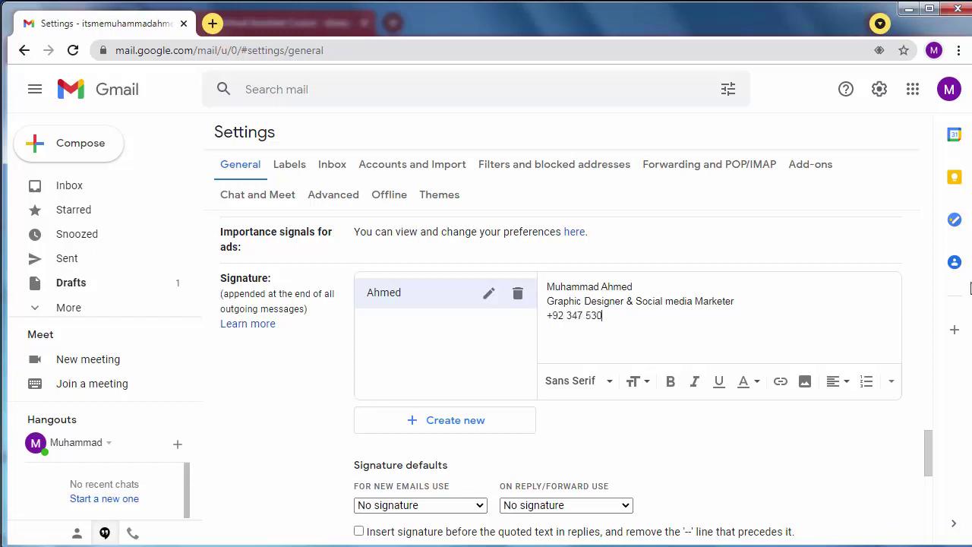
{"action": "key", "text": "Return"}
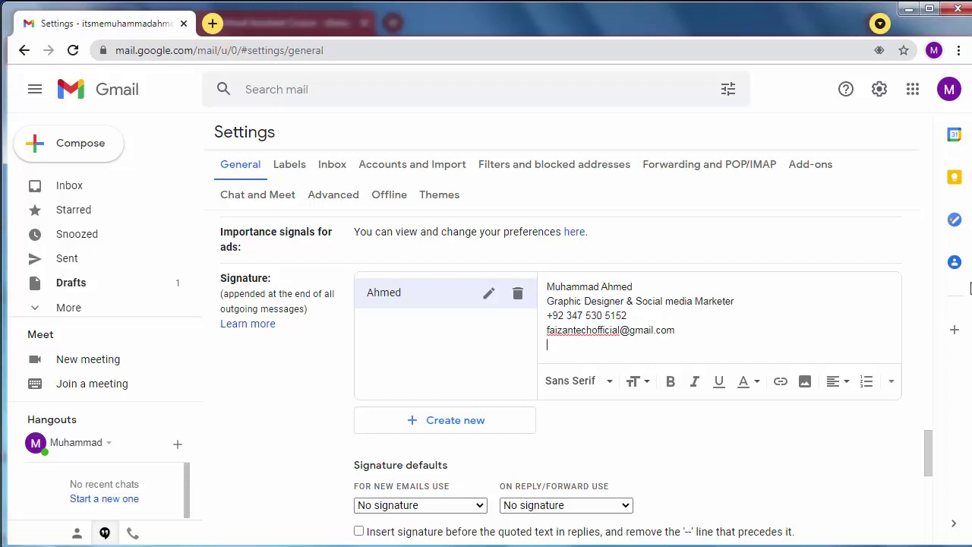
{"action": "type", "text": "www.skillsproviders.com"}
{"action": "key", "text": "Return"}
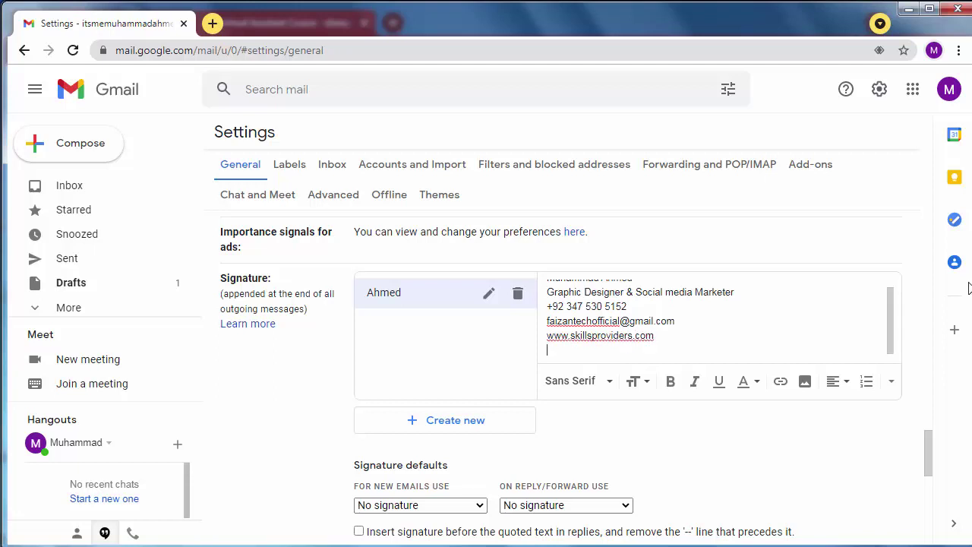
{"action": "key", "text": "BackSpace"}
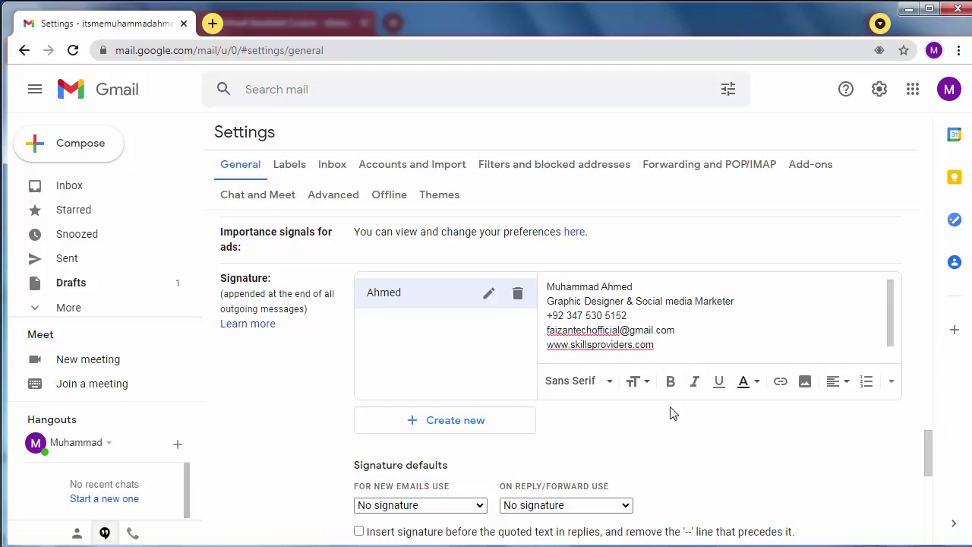
- Make the signature bold, both the name line and the lines below it
{"action": "left_click_drag", "start_coordinate": [658, 284], "coordinate": [546, 287]}
{"action": "left_click", "coordinate": [671, 382]}
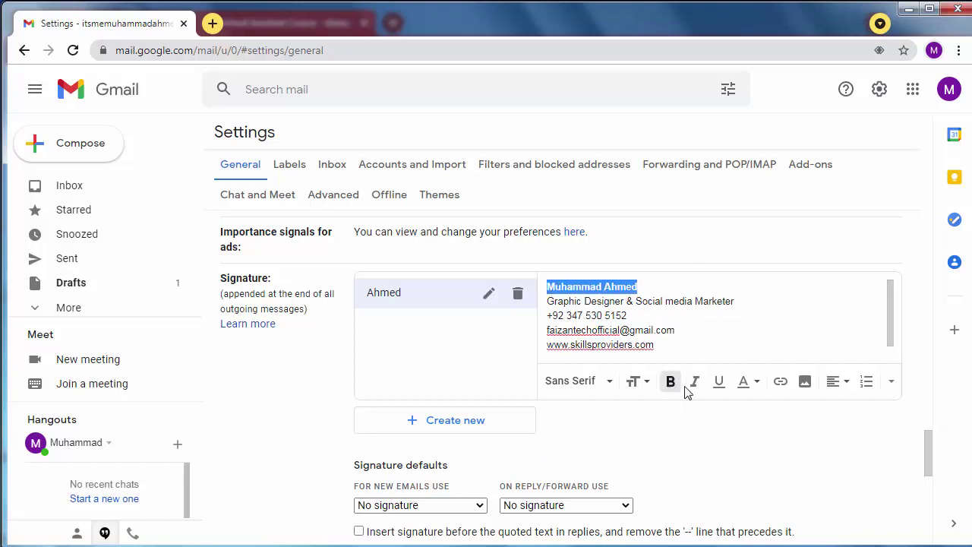
{"action": "left_click", "coordinate": [610, 302]}
{"action": "mouse_move", "coordinate": [548, 302]}
{"action": "left_mouse_down"}
{"action": "mouse_move", "coordinate": [666, 332]}
{"action": "mouse_move", "coordinate": [697, 354]}
{"action": "left_mouse_up"}
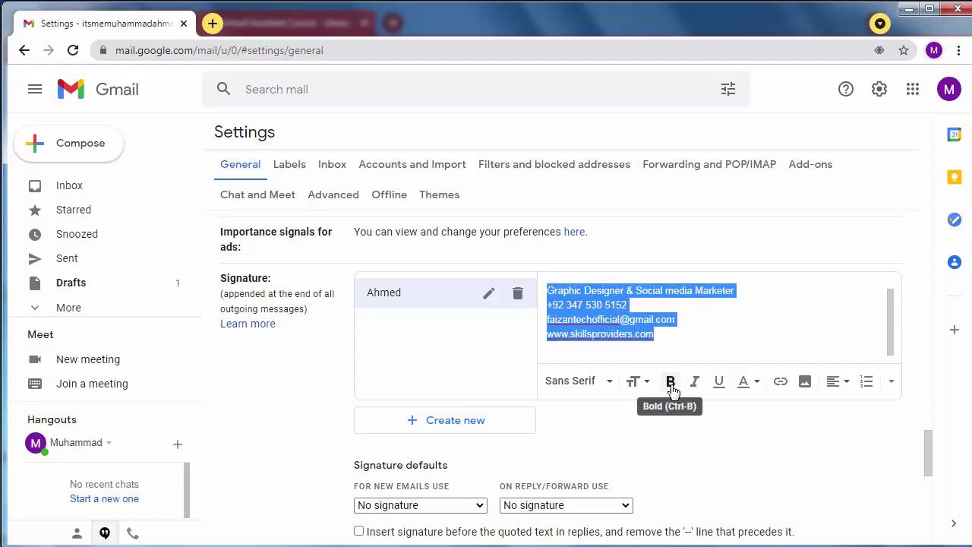
{"action": "left_click", "coordinate": [671, 382]}
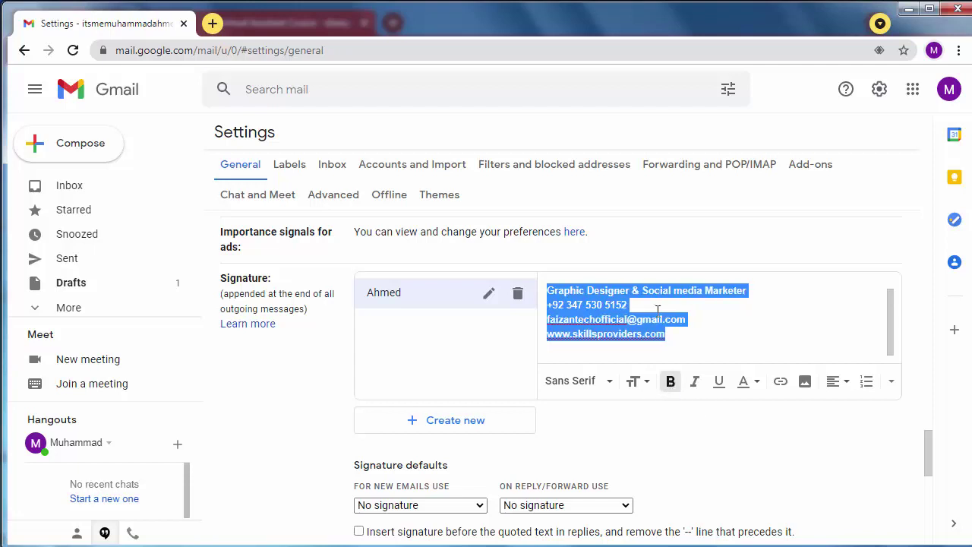
{"action": "scroll", "coordinate": [659, 315], "scroll_direction": "up", "scroll_amount": 1}
{"action": "left_click", "coordinate": [657, 289]}
- Set the signature's name line to Large text size
{"action": "left_click_drag", "start_coordinate": [658, 289], "coordinate": [547, 288]}
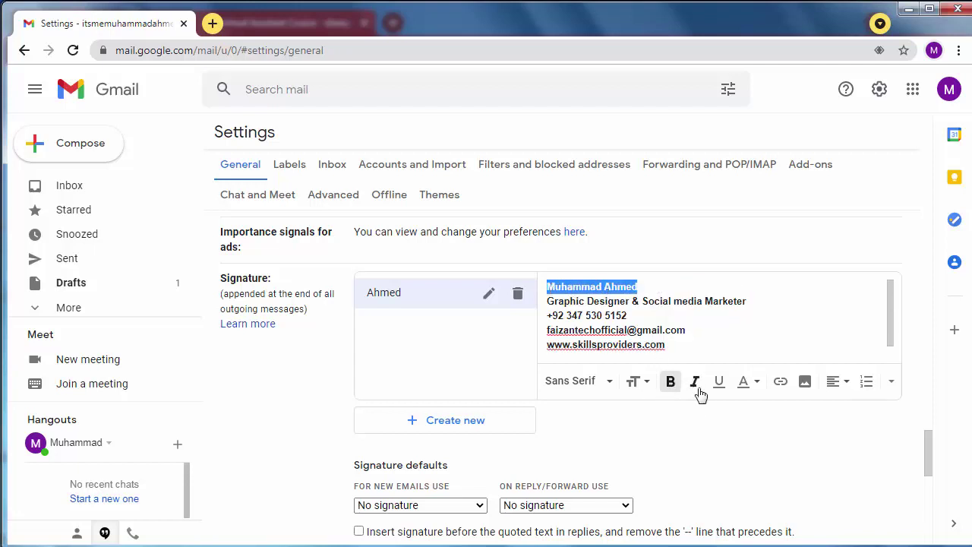
{"action": "left_click", "coordinate": [642, 381]}
{"action": "left_click", "coordinate": [689, 331]}
{"action": "left_click", "coordinate": [726, 319]}
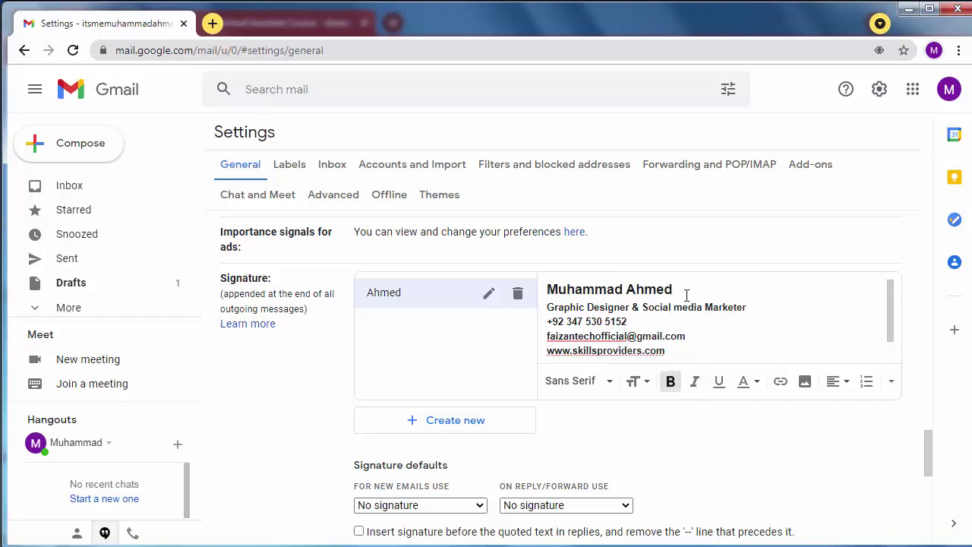
- Colour the name line blue and save the settings changes
{"action": "left_click_drag", "start_coordinate": [687, 294], "coordinate": [523, 303]}
{"action": "left_click", "coordinate": [756, 384]}
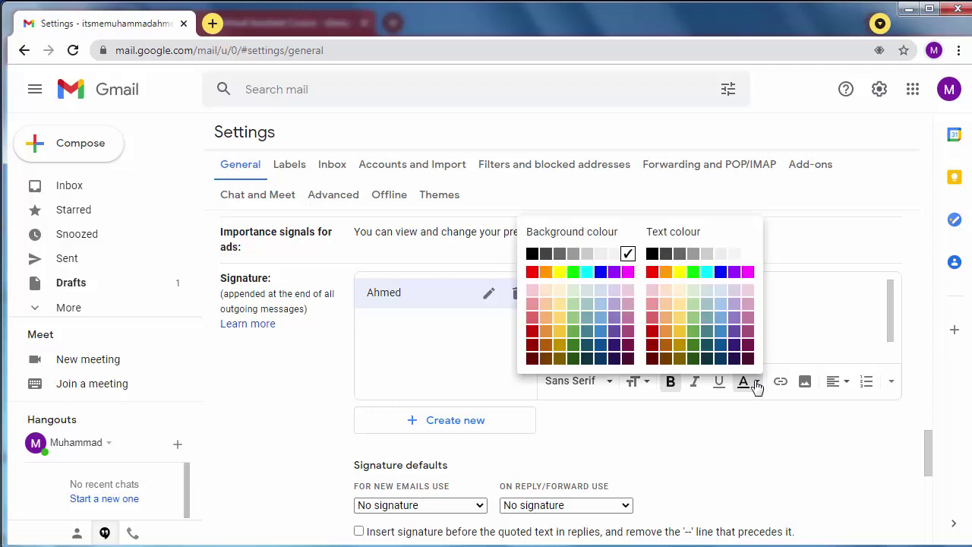
{"action": "left_click", "coordinate": [720, 272]}
{"action": "left_click", "coordinate": [727, 325]}
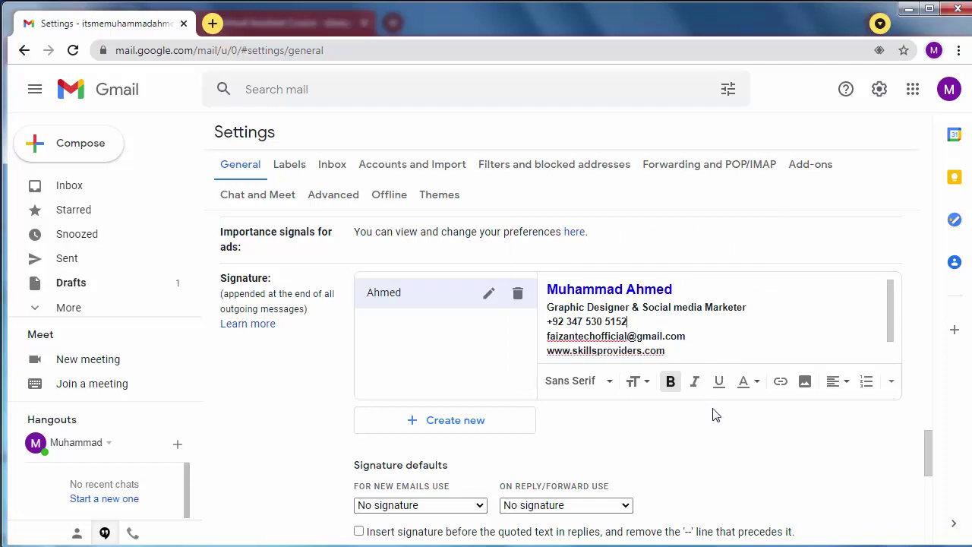
{"action": "scroll", "coordinate": [713, 403], "scroll_direction": "up", "scroll_amount": 1}
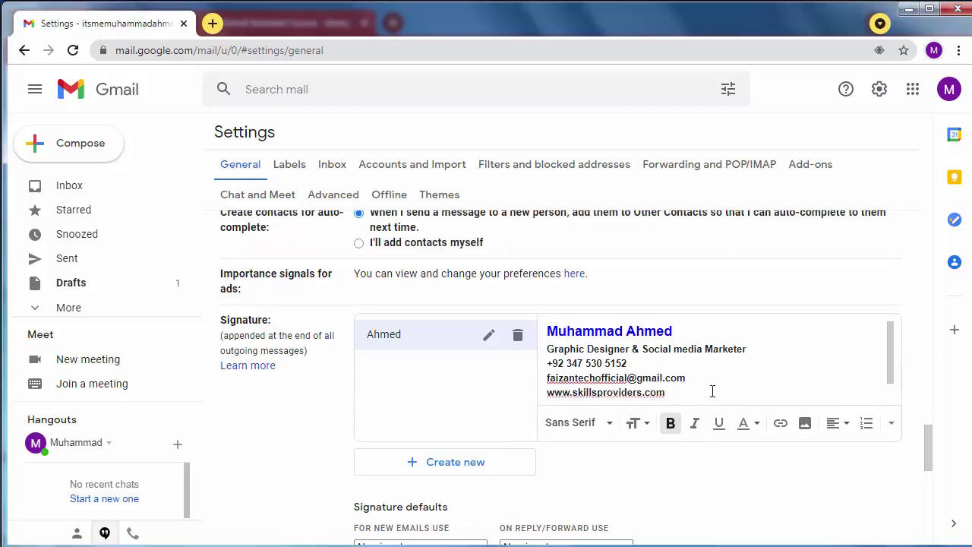
{"action": "scroll", "coordinate": [712, 473], "scroll_direction": "down", "scroll_amount": 10}
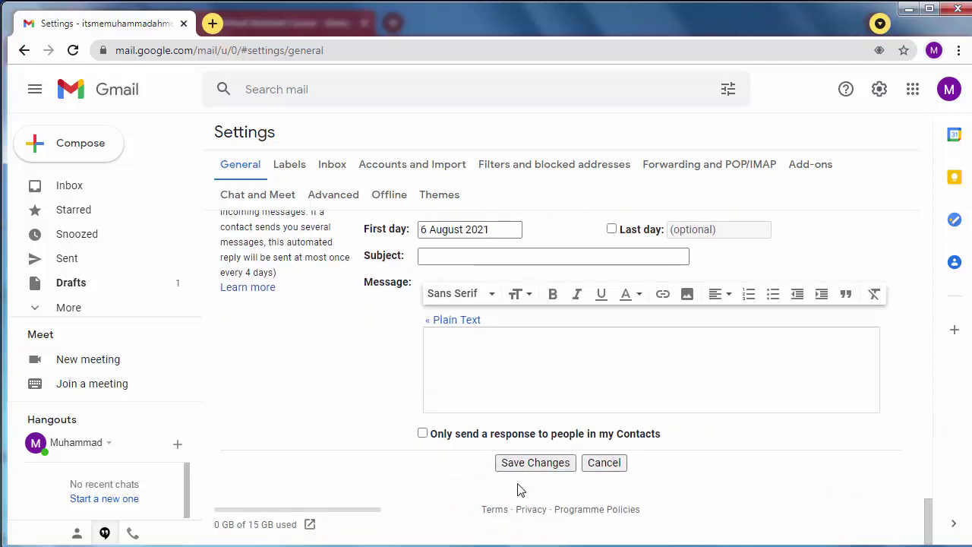
{"action": "left_click", "coordinate": [533, 465]}
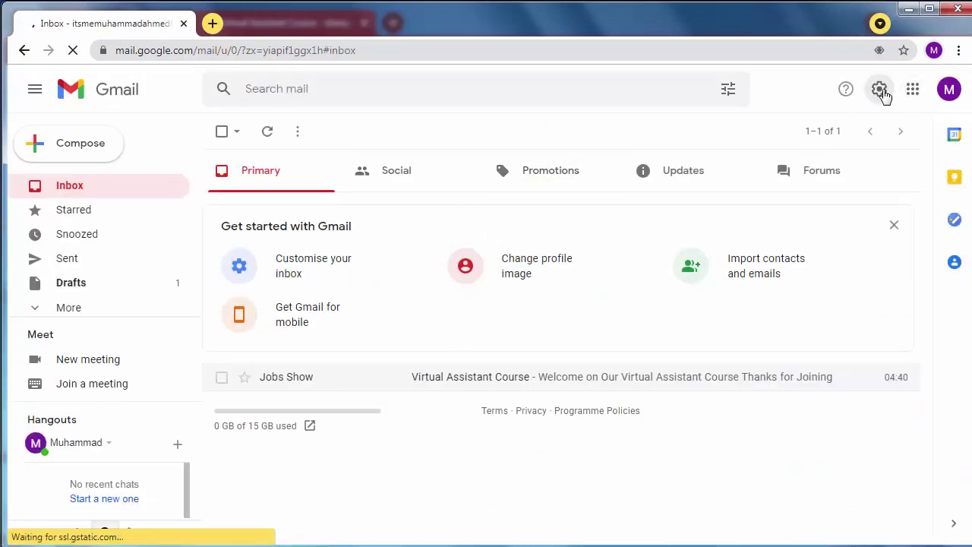
- From the full settings' Accounts and Import tab, start Change password
{"action": "left_click", "coordinate": [881, 90]}
{"action": "left_click", "coordinate": [820, 175]}
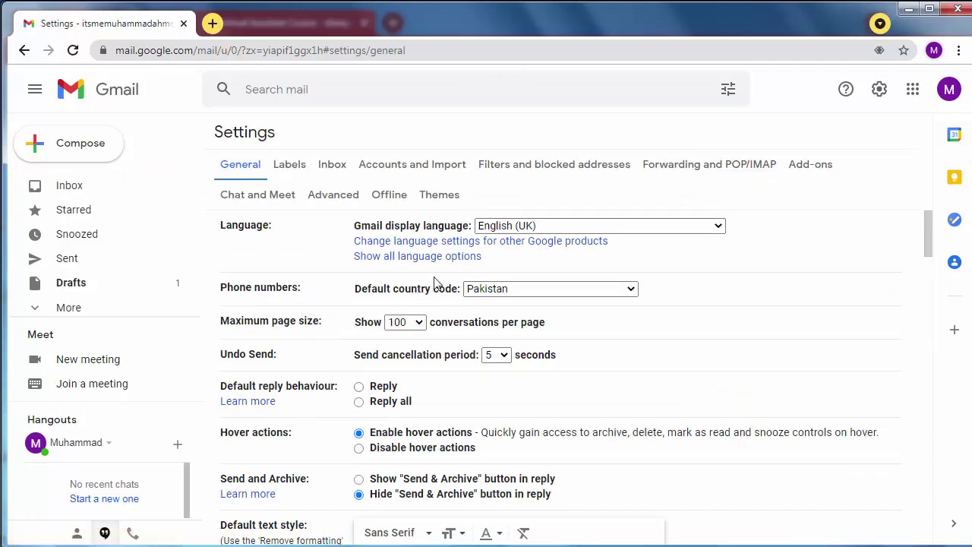
{"action": "left_click", "coordinate": [412, 165]}
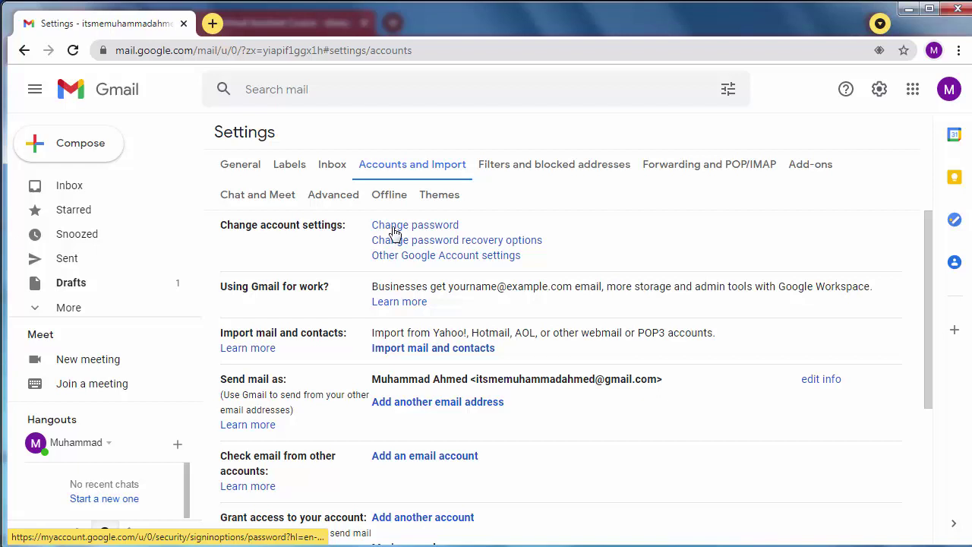
{"action": "left_click", "coordinate": [394, 233]}
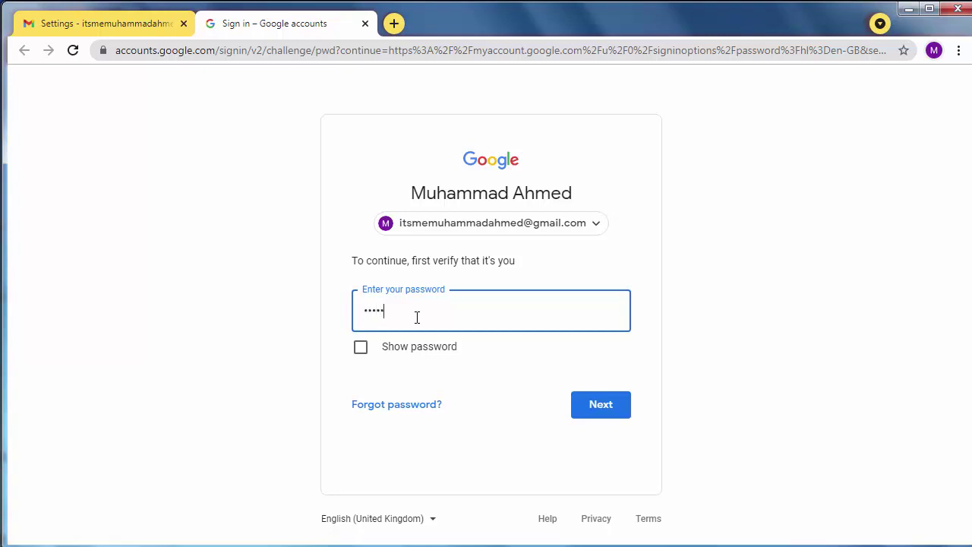
- Verify with the current password, then enter and confirm the new account password
{"action": "type", "text": "••••••"}
{"action": "left_click", "coordinate": [618, 408]}
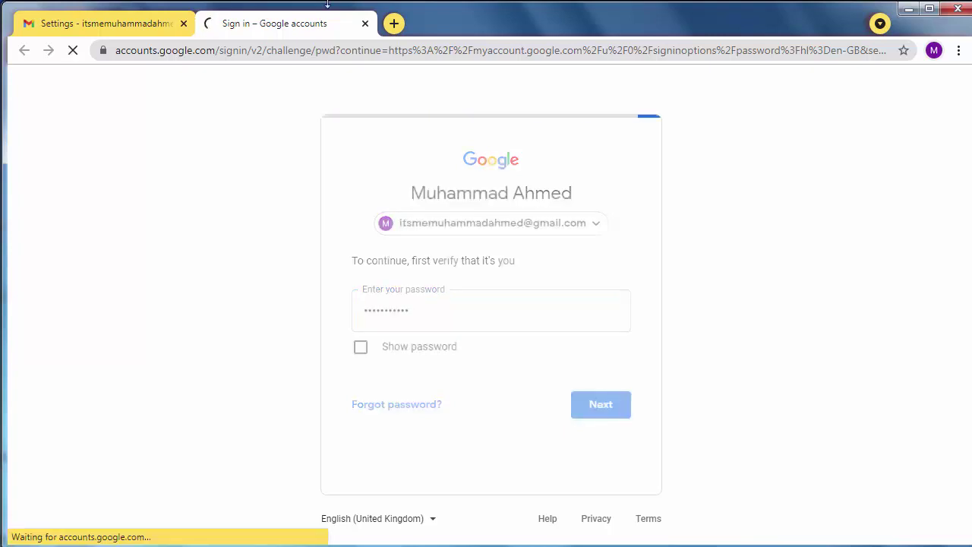
{"action": "left_click", "coordinate": [280, 328]}
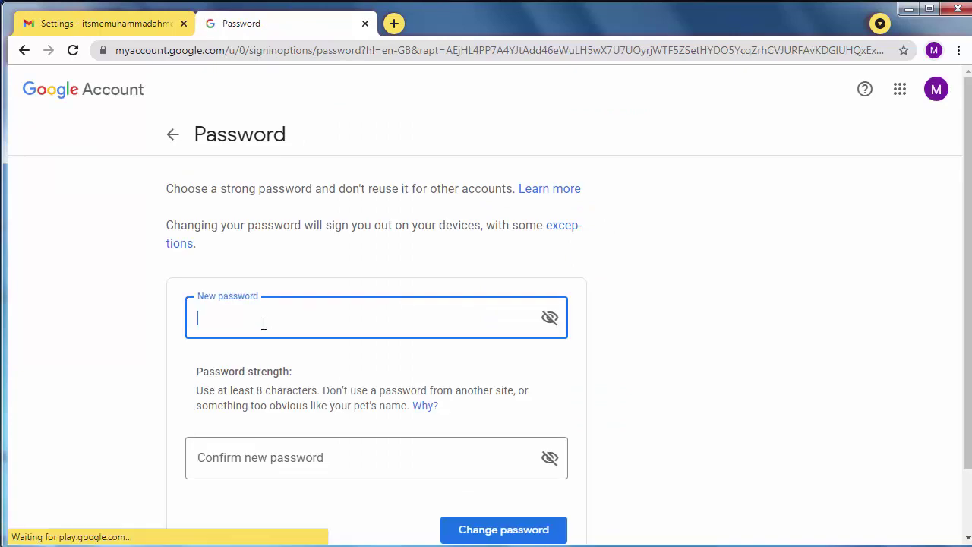
{"action": "type", "text": "•"}
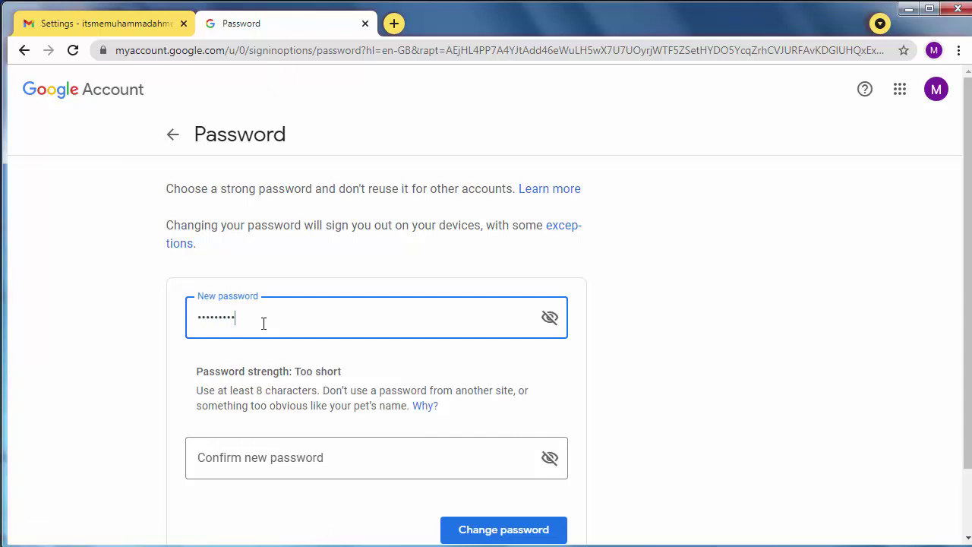
{"action": "left_click", "coordinate": [288, 459]}
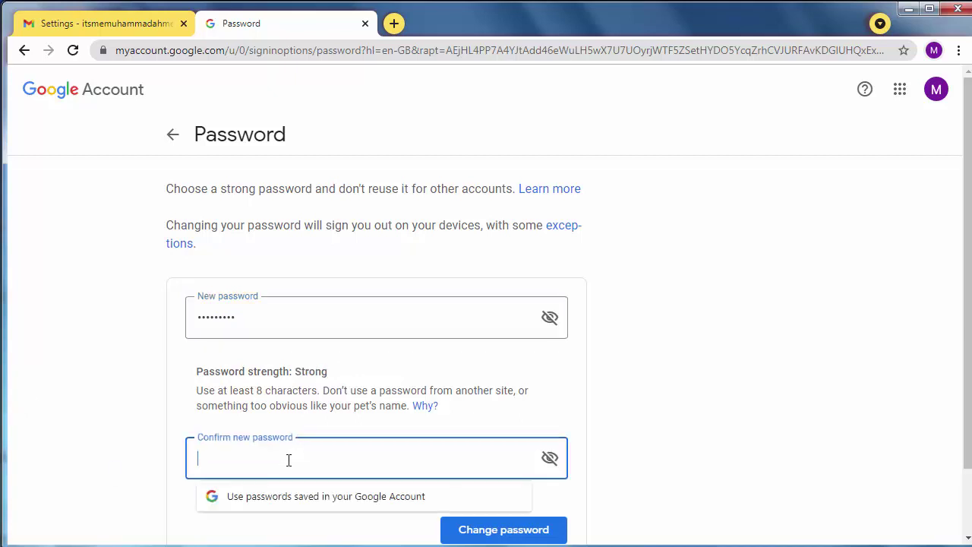
{"action": "type", "text": "••"}
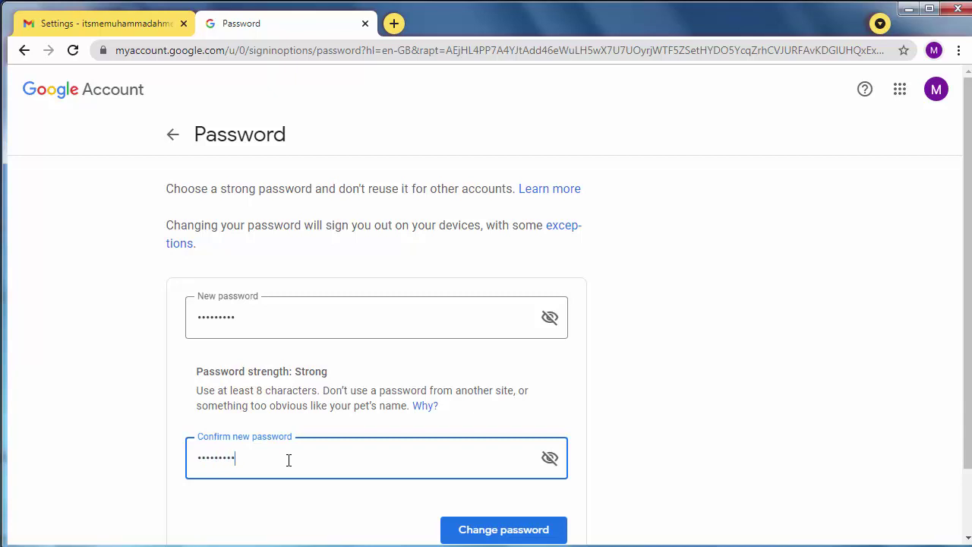
{"action": "left_click", "coordinate": [503, 529]}
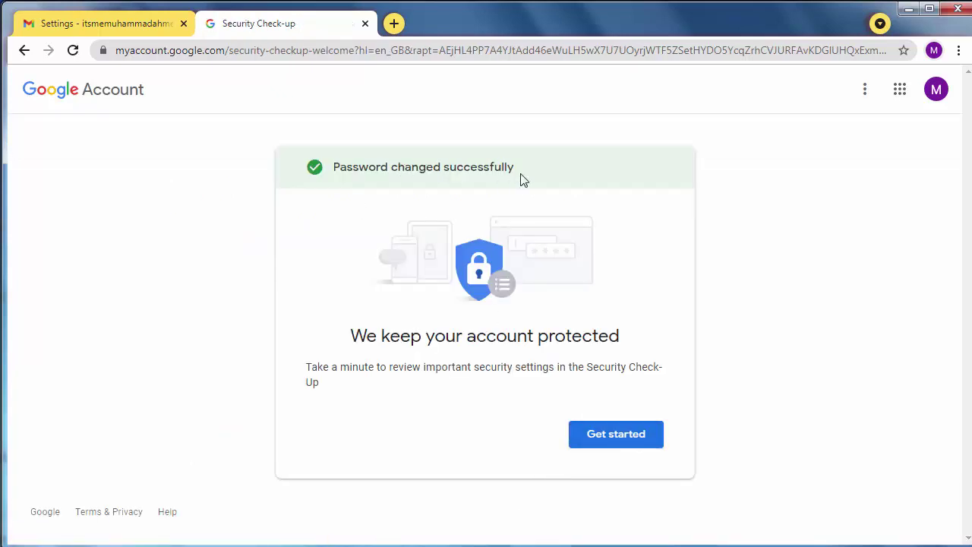
- Continue past the security check-up to Personal info and open the profile picture change option
{"action": "left_click", "coordinate": [592, 434]}
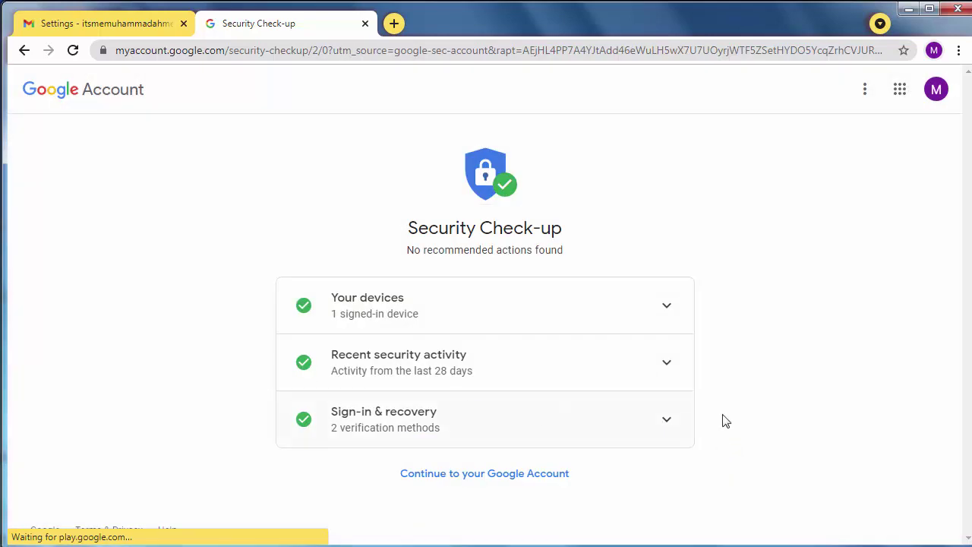
{"action": "left_click", "coordinate": [451, 475]}
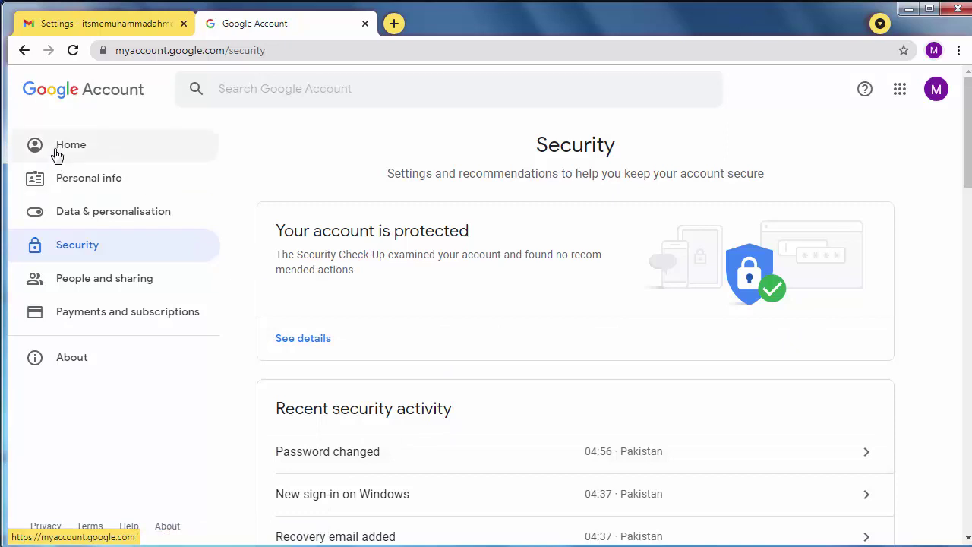
{"action": "left_click", "coordinate": [98, 179]}
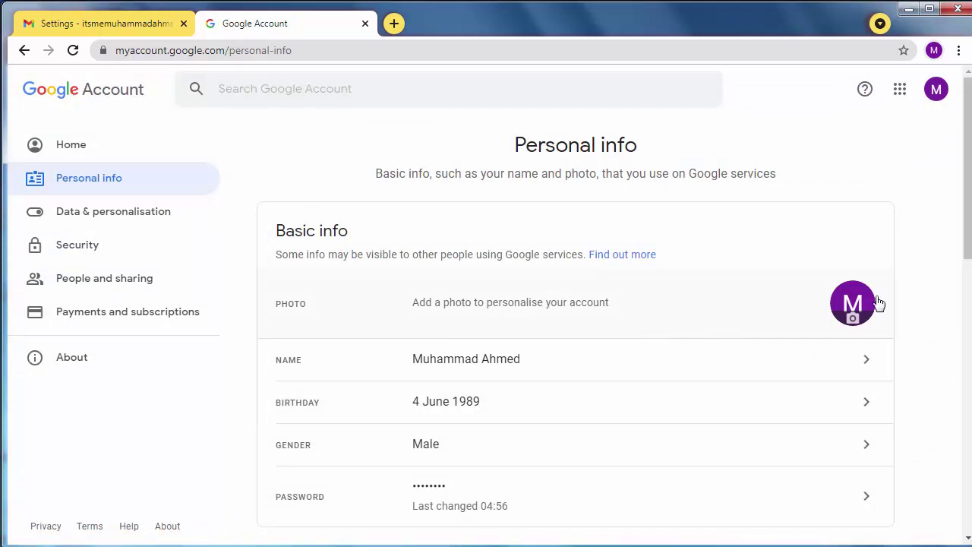
{"action": "left_click", "coordinate": [855, 303]}
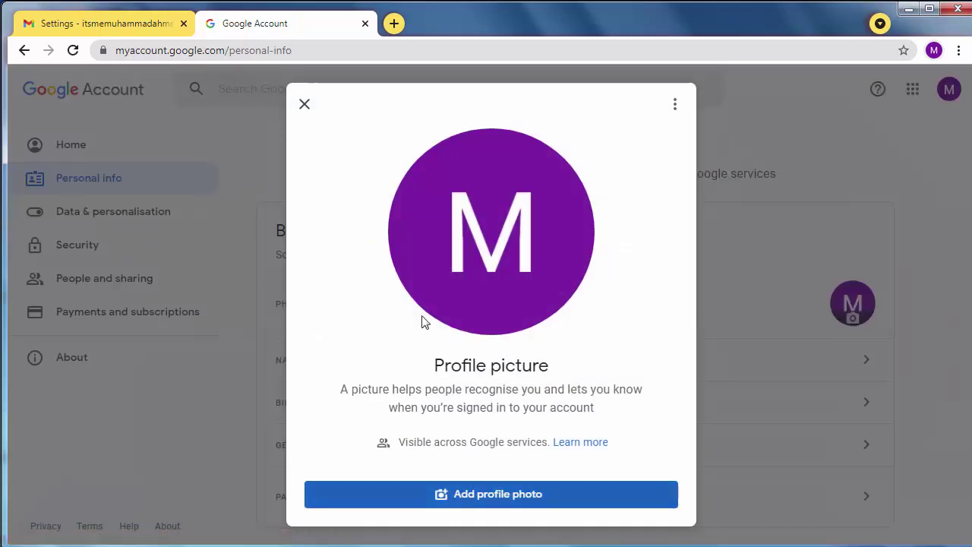
{"action": "left_click", "coordinate": [509, 253]}
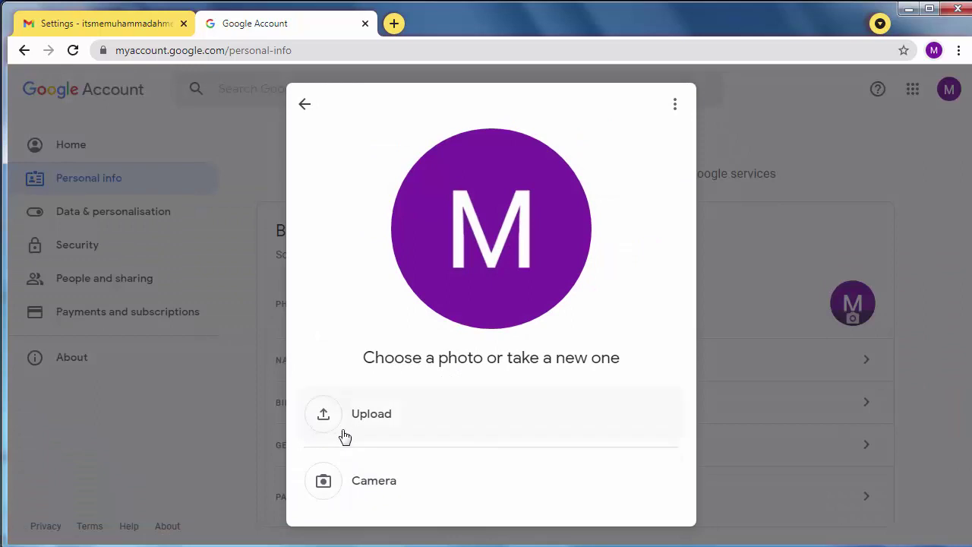
- Upload the surprised-woman photo from Downloads and save it as the profile picture
{"action": "left_click", "coordinate": [342, 429]}
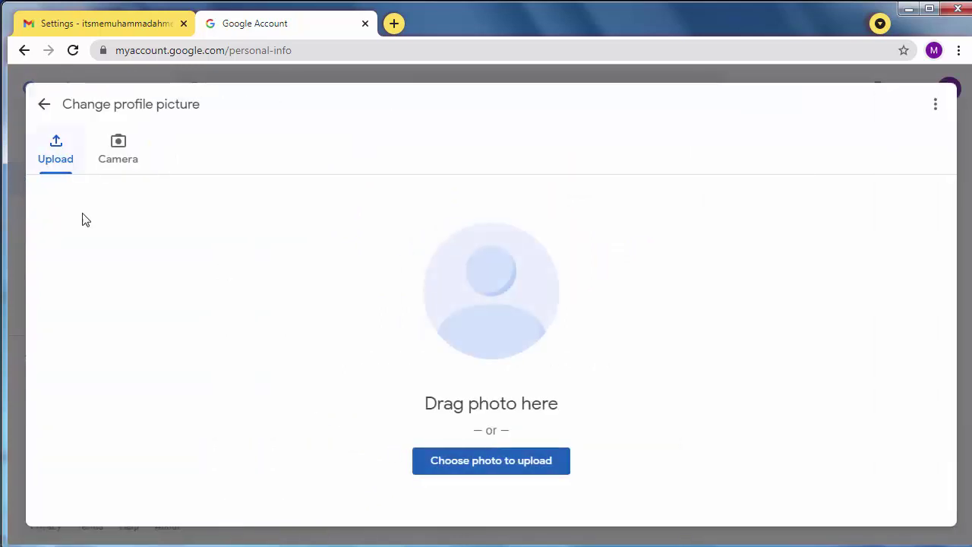
{"action": "left_click", "coordinate": [464, 461]}
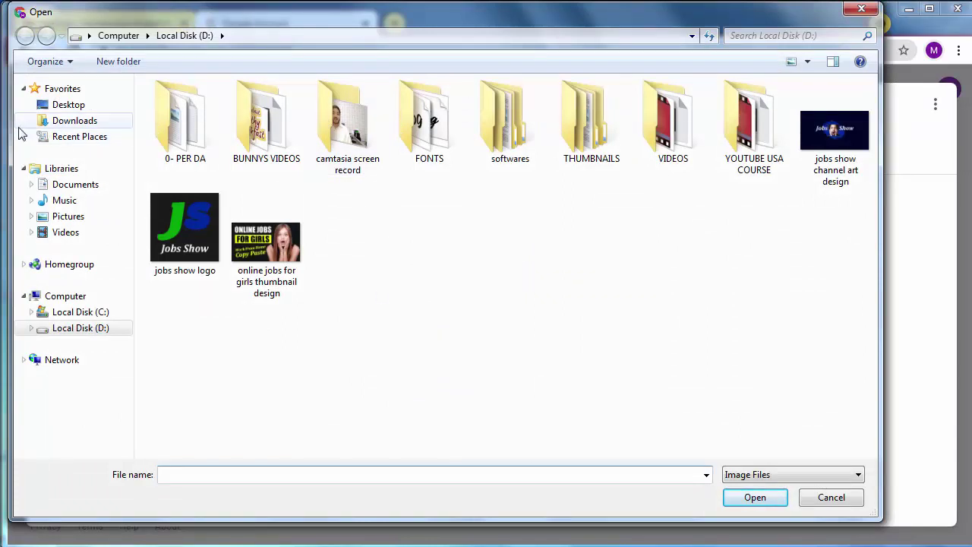
{"action": "left_click", "coordinate": [67, 123]}
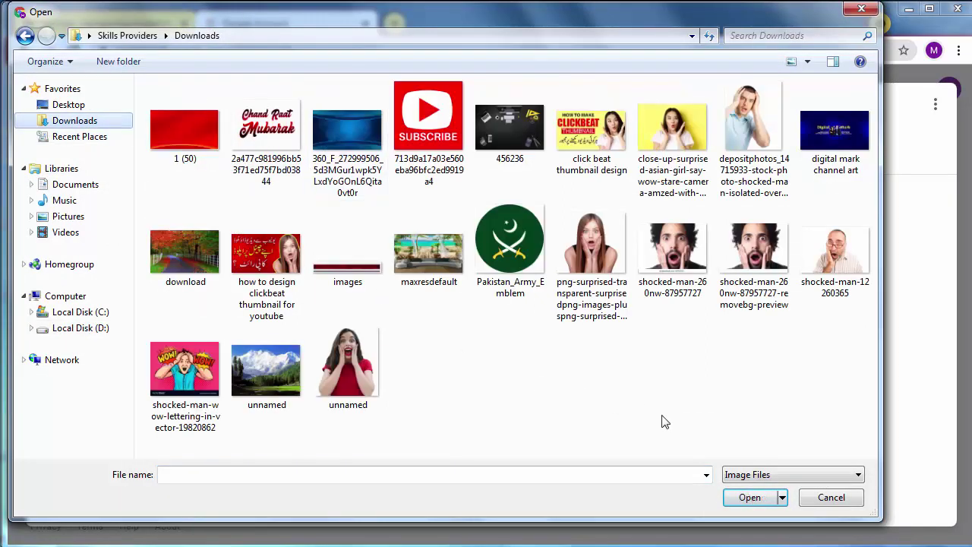
{"action": "left_click", "coordinate": [671, 136]}
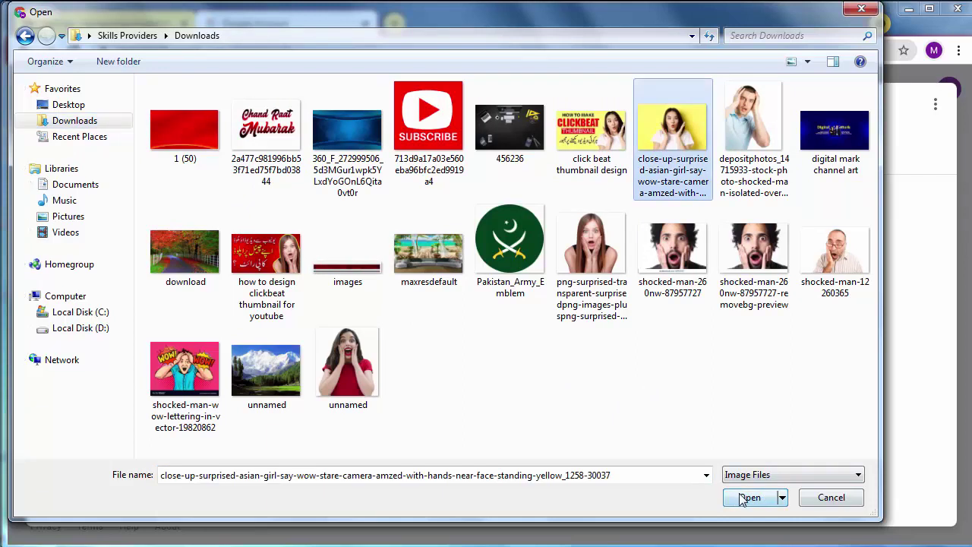
{"action": "left_click", "coordinate": [750, 496]}
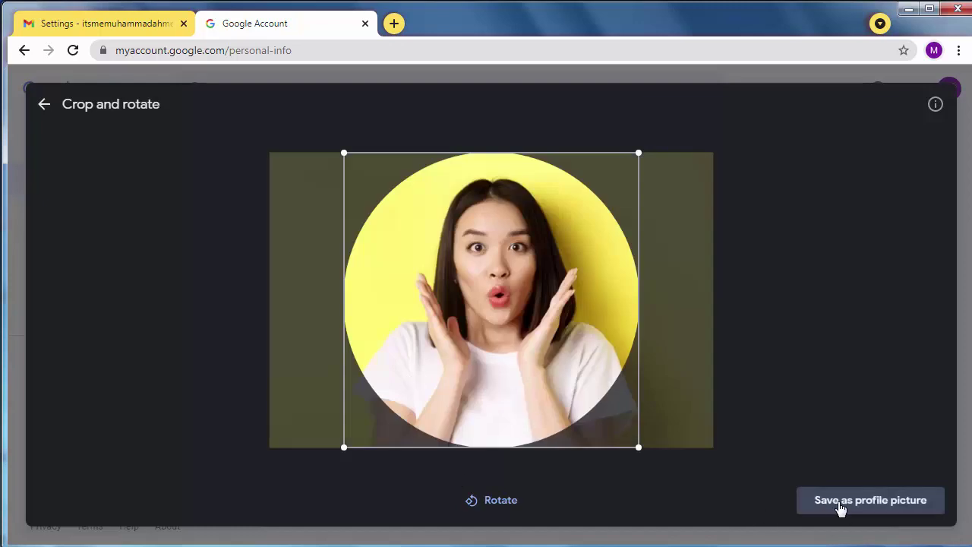
{"action": "left_click", "coordinate": [841, 501]}
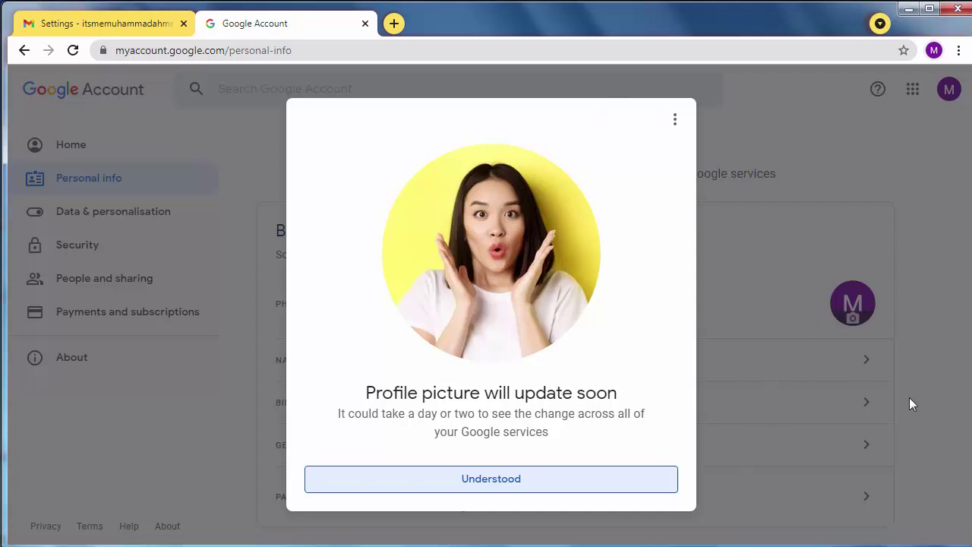
{"action": "key", "text": "Return"}
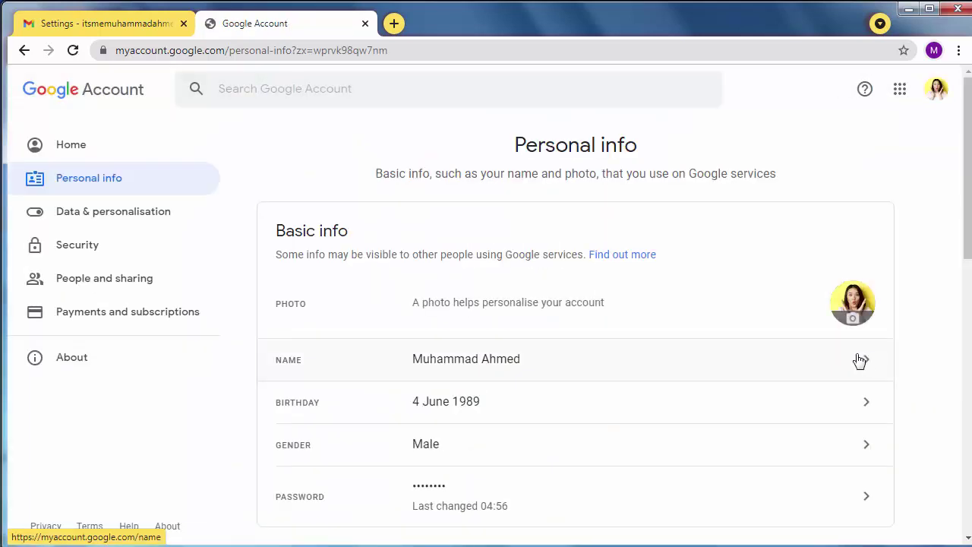
- Open the name settings and return to Personal info without changing anything
{"action": "scroll", "coordinate": [549, 379], "scroll_direction": "down", "scroll_amount": 1}
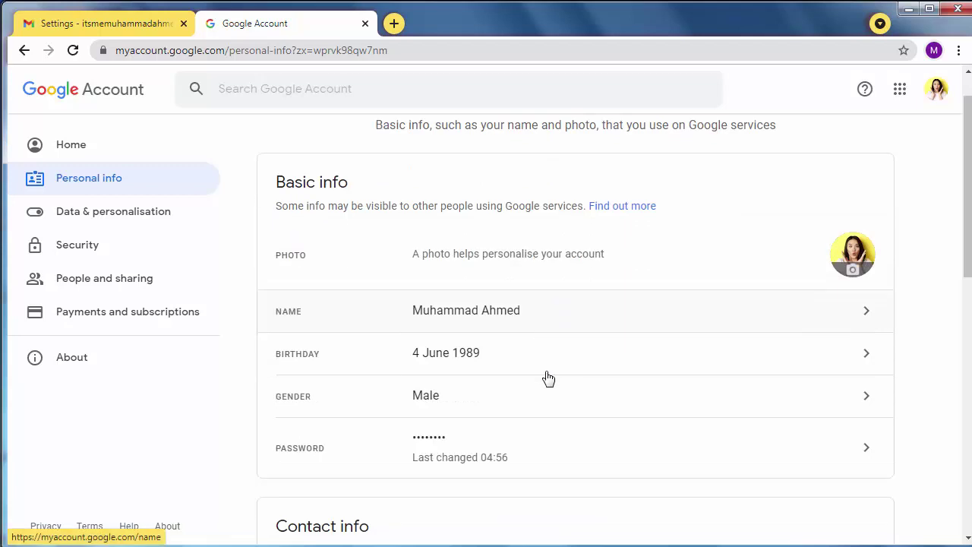
{"action": "scroll", "coordinate": [549, 378], "scroll_direction": "down", "scroll_amount": 2}
{"action": "left_click", "coordinate": [583, 212]}
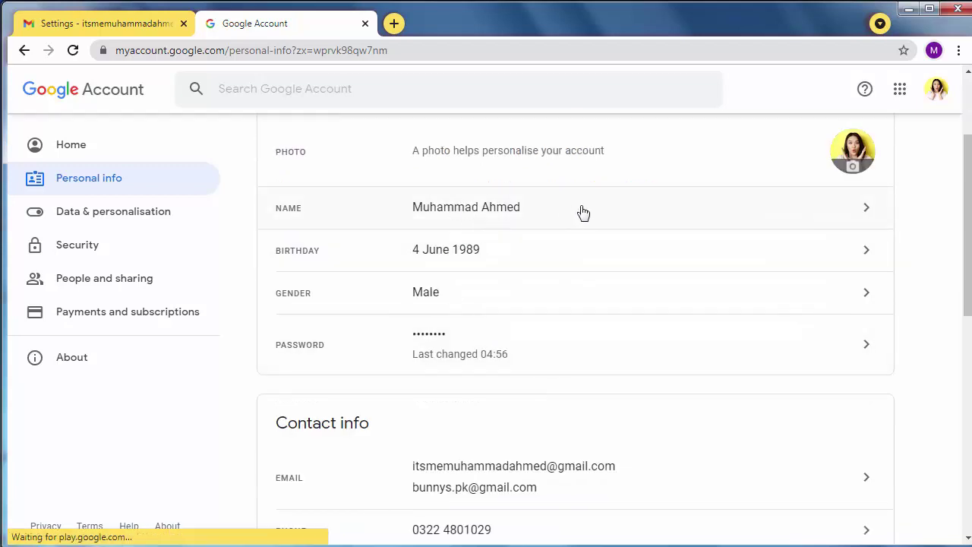
{"action": "left_click", "coordinate": [583, 213]}
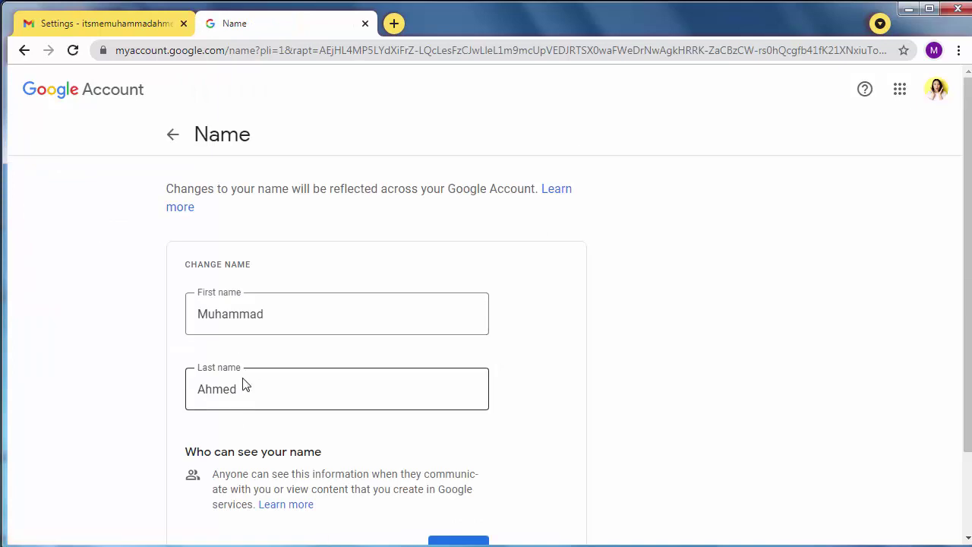
{"action": "left_click", "coordinate": [172, 135]}
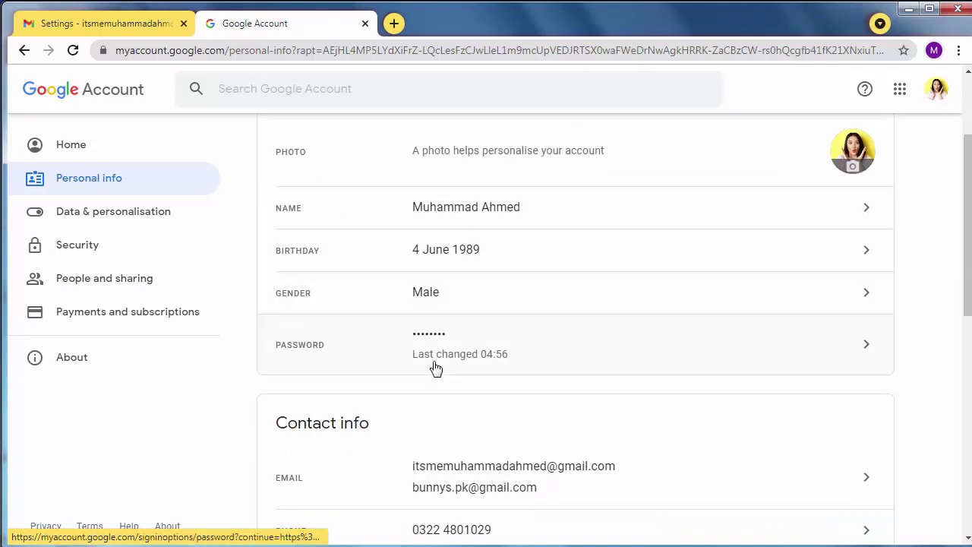
- Go to the Google Account home page, then back to the Gmail settings tab
{"action": "scroll", "coordinate": [434, 369], "scroll_direction": "down", "scroll_amount": 2}
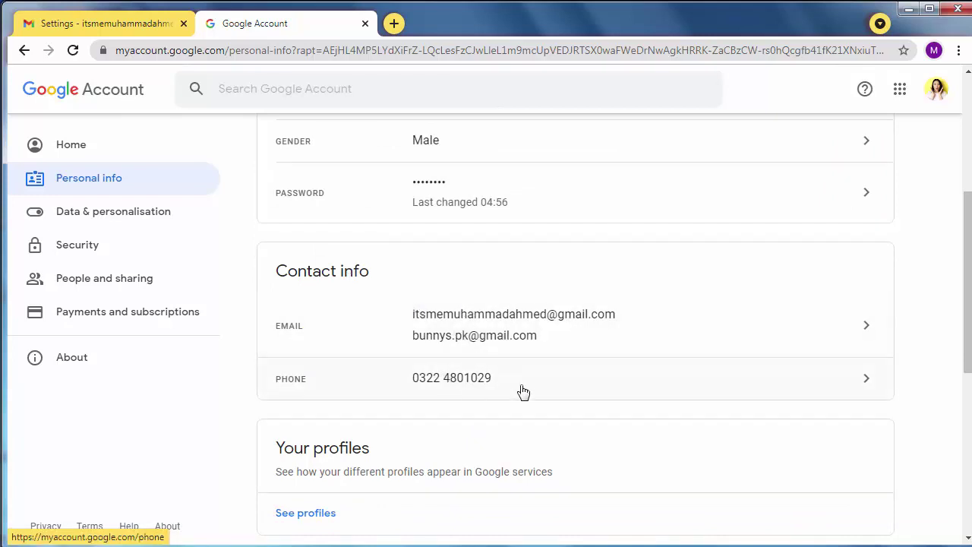
{"action": "scroll", "coordinate": [518, 404], "scroll_direction": "down", "scroll_amount": 4}
{"action": "scroll", "coordinate": [519, 408], "scroll_direction": "down", "scroll_amount": 2}
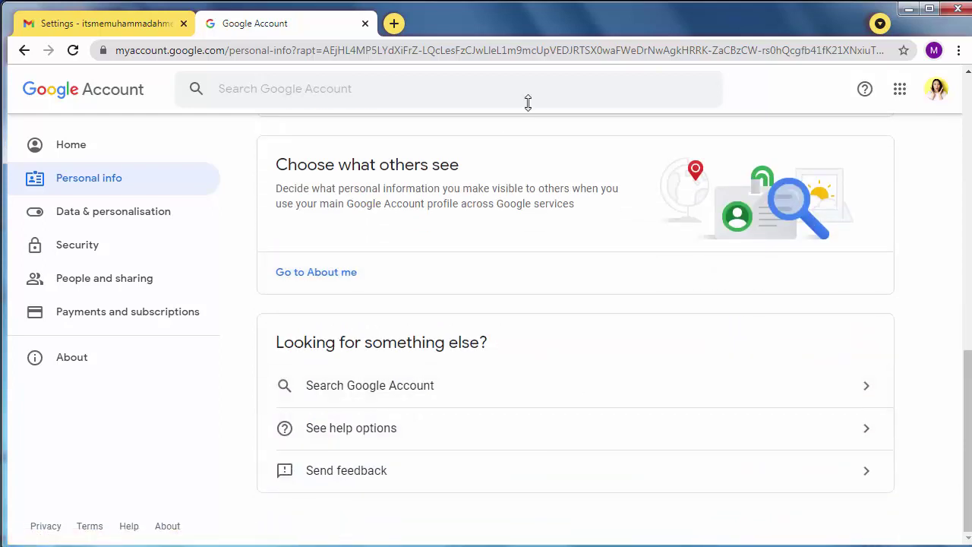
{"action": "scroll", "coordinate": [465, 520], "scroll_direction": "up", "scroll_amount": 5}
{"action": "scroll", "coordinate": [465, 521], "scroll_direction": "up", "scroll_amount": 4}
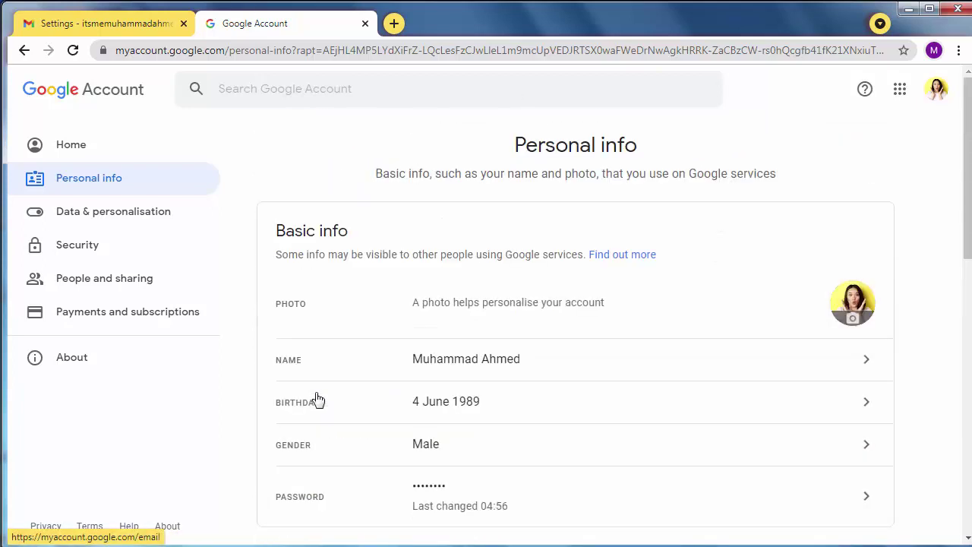
{"action": "left_click", "coordinate": [64, 151]}
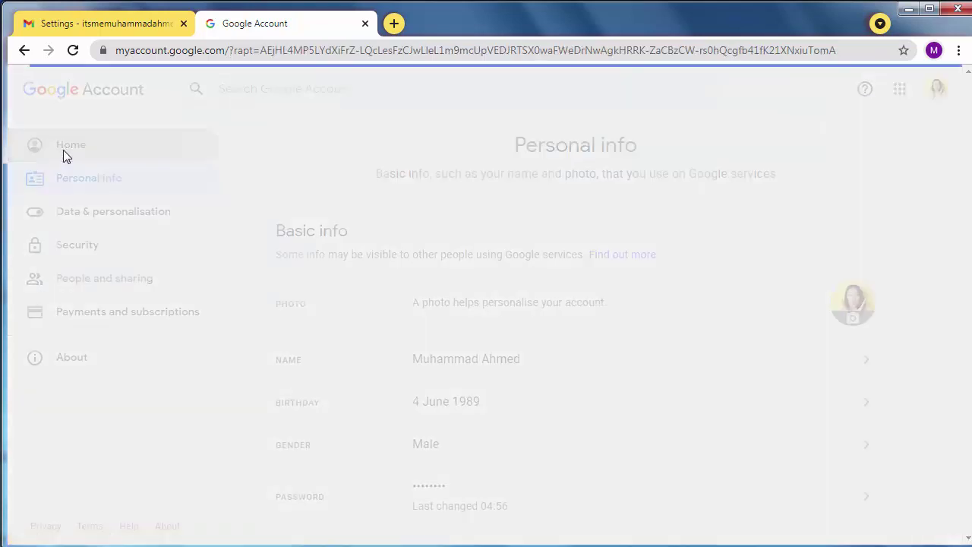
{"action": "left_click", "coordinate": [103, 23]}
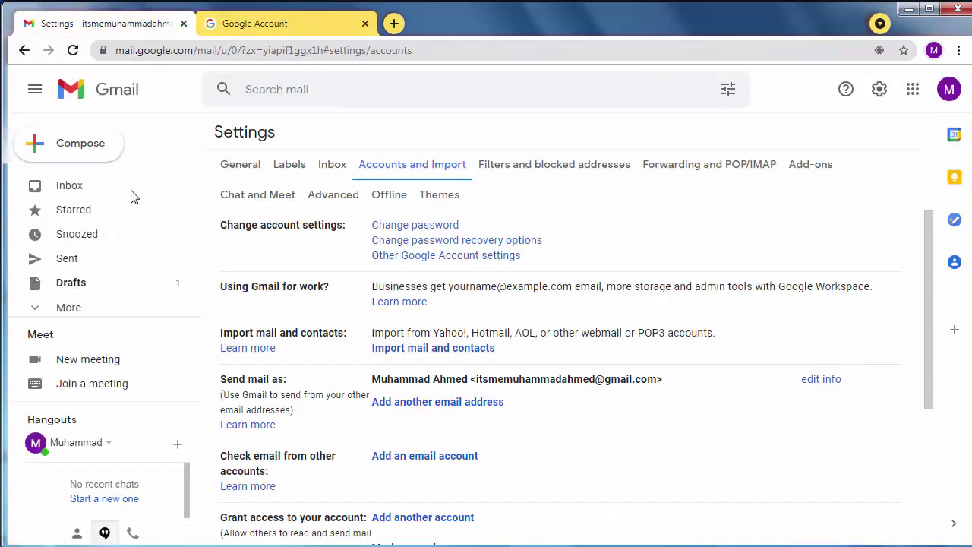
- Go to the Gmail inbox
{"action": "left_click", "coordinate": [62, 187]}
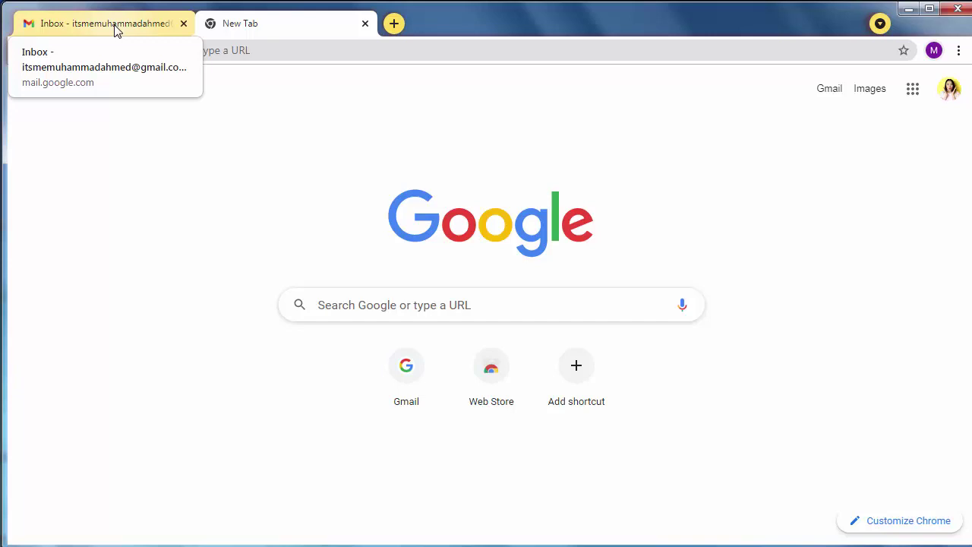
- Open the Google apps launcher on the new tab page and scroll down to Docs
{"action": "left_click", "coordinate": [115, 28]}
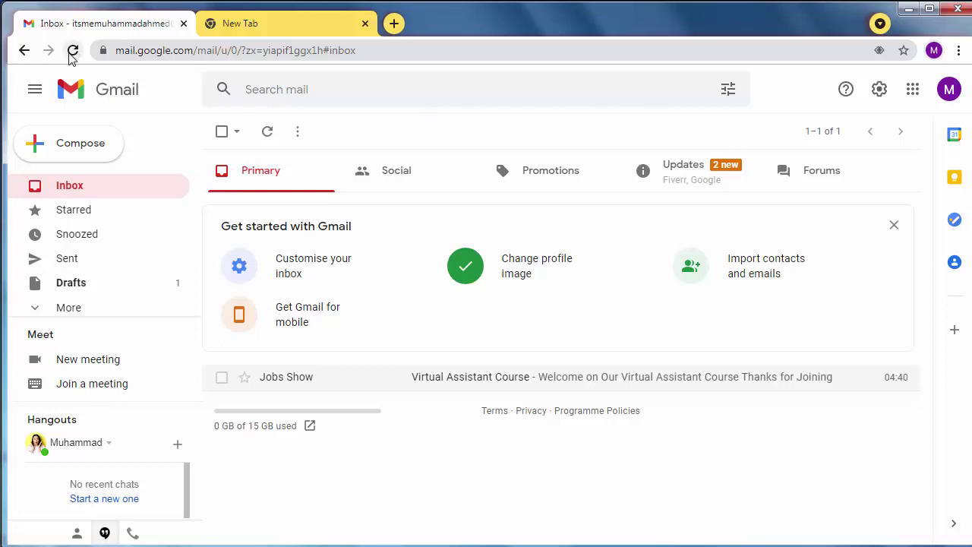
{"action": "left_click", "coordinate": [278, 24]}
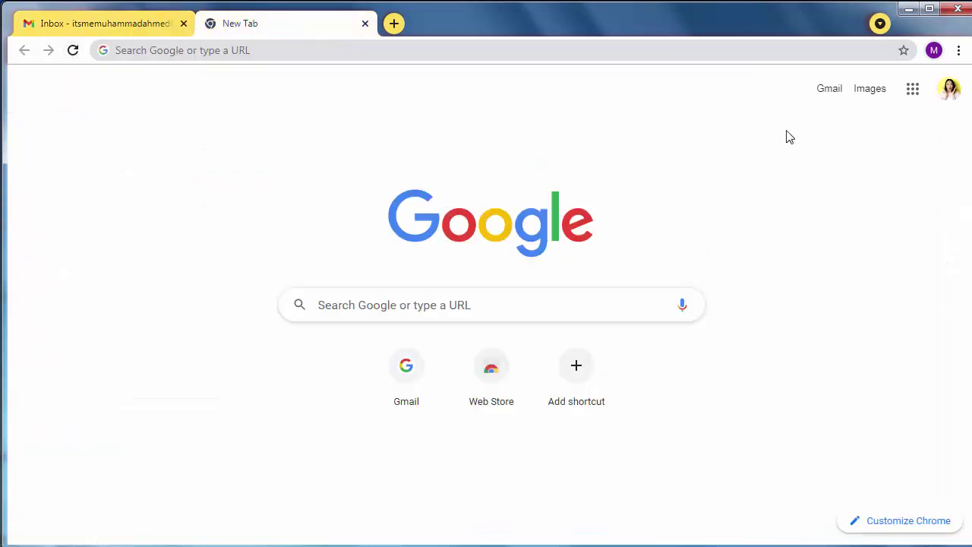
{"action": "left_click", "coordinate": [915, 92]}
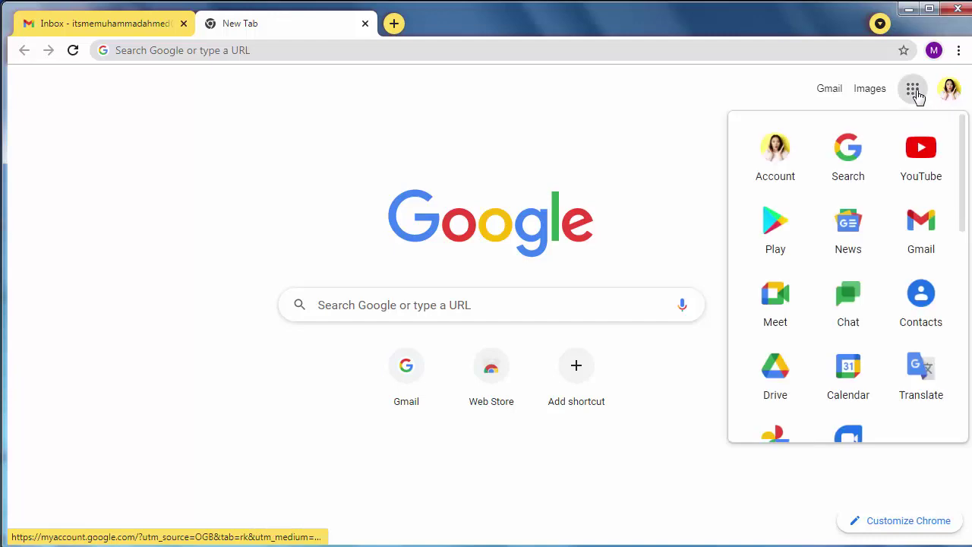
{"action": "scroll", "coordinate": [840, 269], "scroll_direction": "down", "scroll_amount": 2}
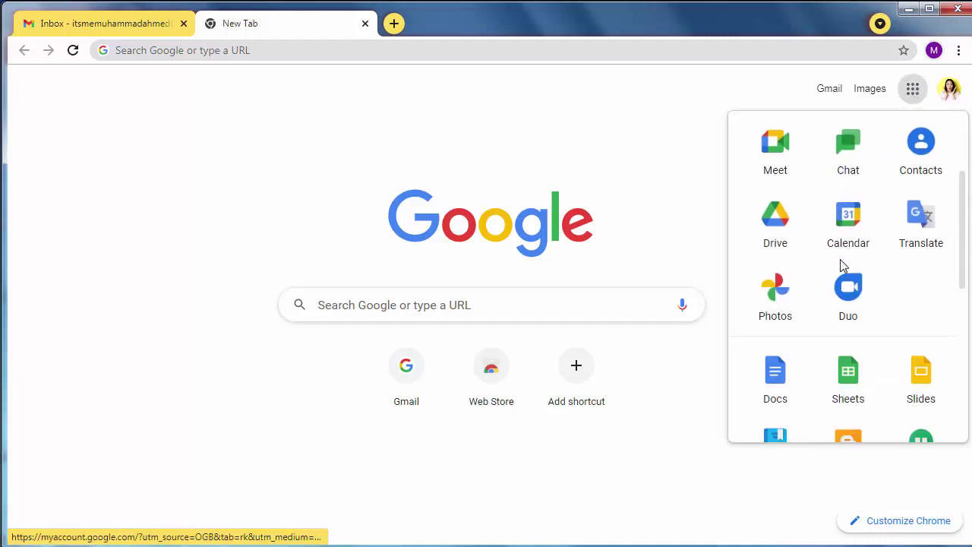
{"action": "scroll", "coordinate": [840, 266], "scroll_direction": "down", "scroll_amount": 2}
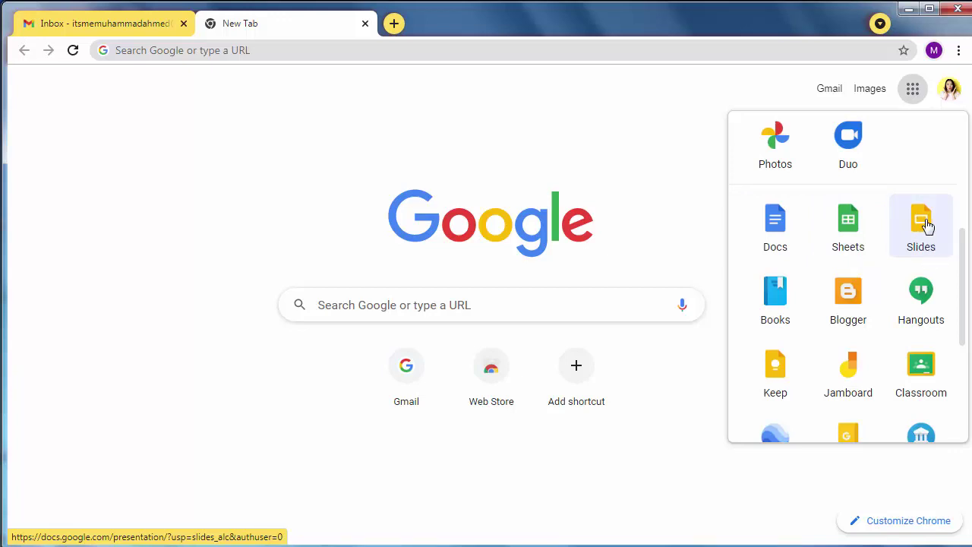
- Open Google Docs, dismiss the welcome message, and scroll through the Template gallery
{"action": "left_click", "coordinate": [777, 227]}
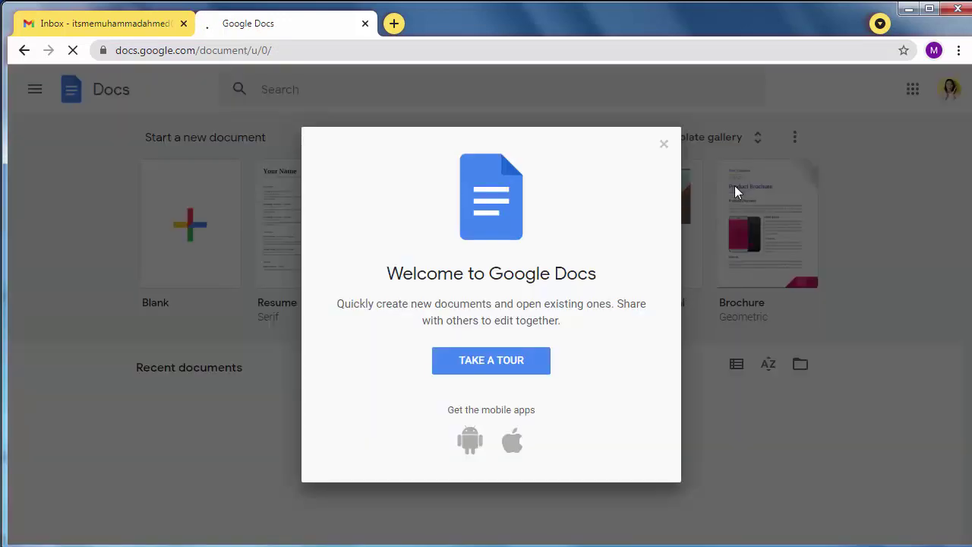
{"action": "left_click", "coordinate": [664, 146]}
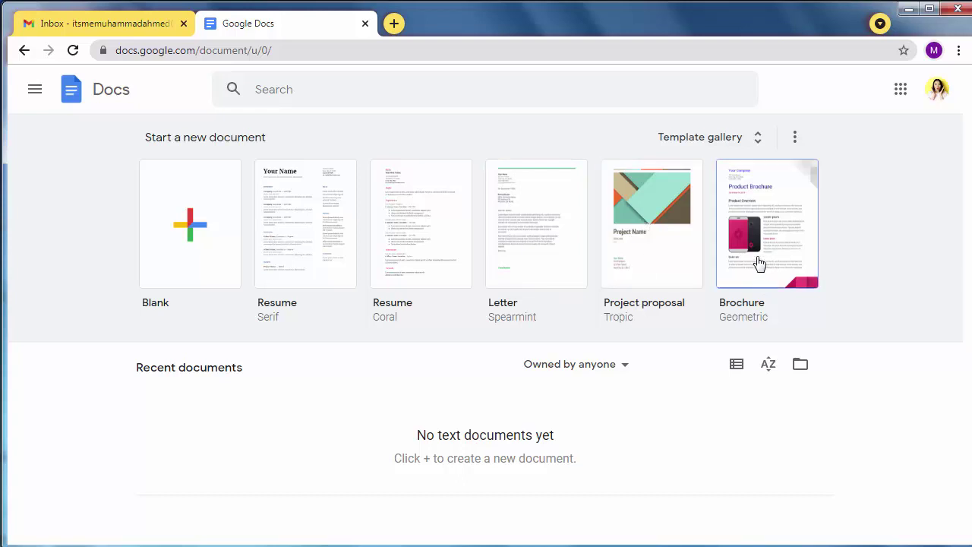
{"action": "left_click", "coordinate": [756, 142]}
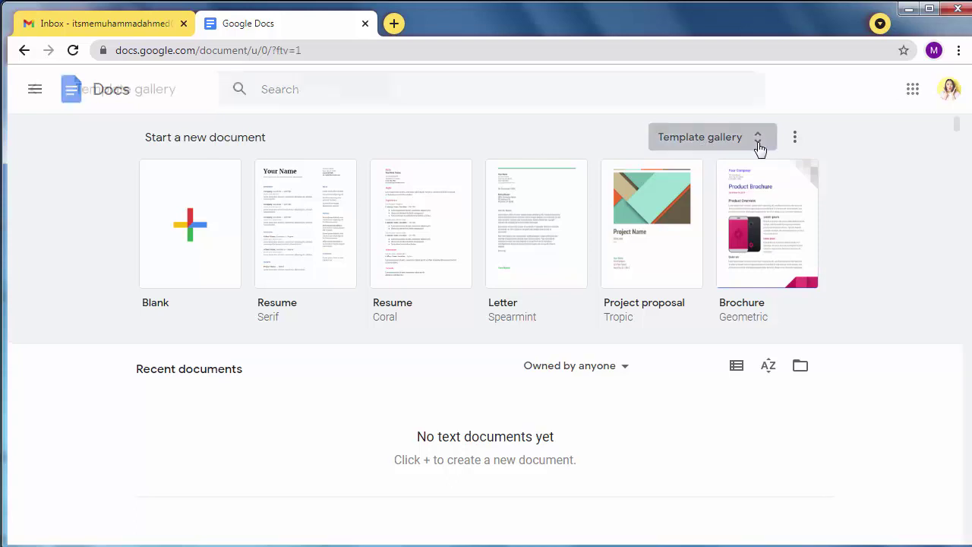
{"action": "scroll", "coordinate": [220, 349], "scroll_direction": "down", "scroll_amount": 2}
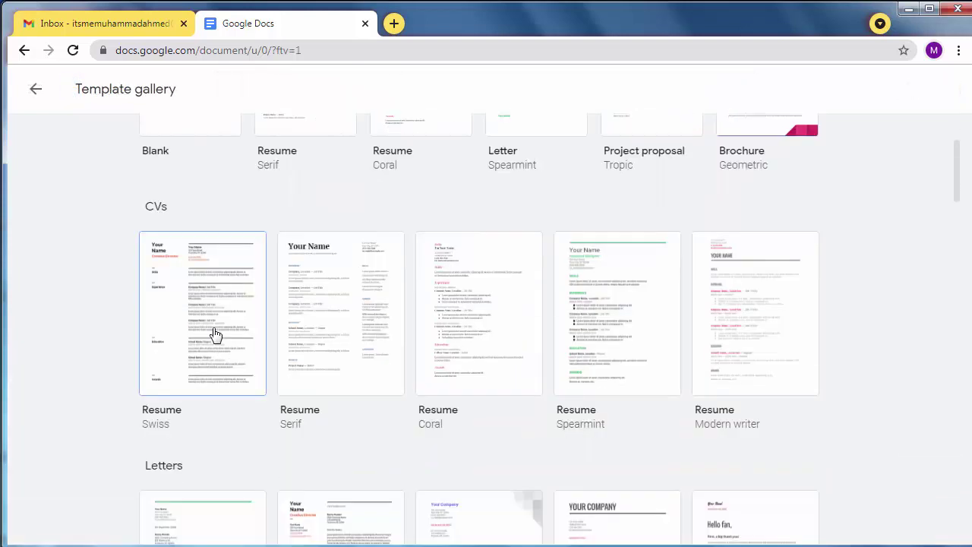
{"action": "scroll", "coordinate": [186, 334], "scroll_direction": "down", "scroll_amount": 2}
{"action": "scroll", "coordinate": [187, 349], "scroll_direction": "down", "scroll_amount": 4}
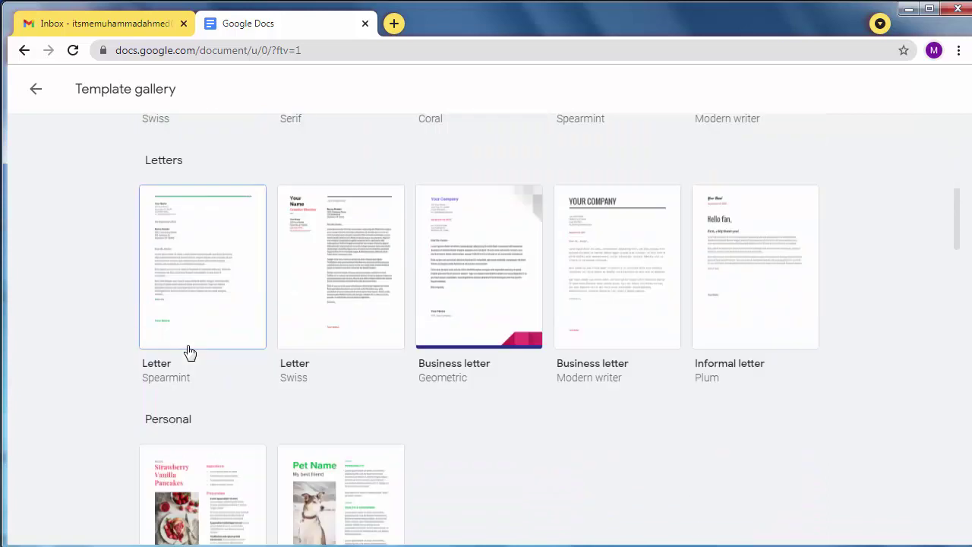
{"action": "scroll", "coordinate": [196, 319], "scroll_direction": "down", "scroll_amount": 1}
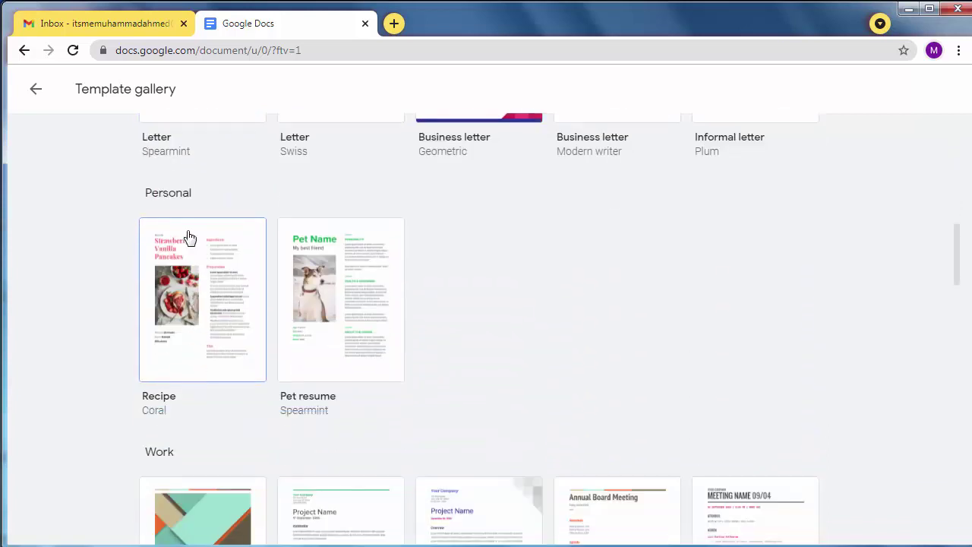
{"action": "scroll", "coordinate": [202, 326], "scroll_direction": "down", "scroll_amount": 2}
{"action": "scroll", "coordinate": [182, 364], "scroll_direction": "down", "scroll_amount": 5}
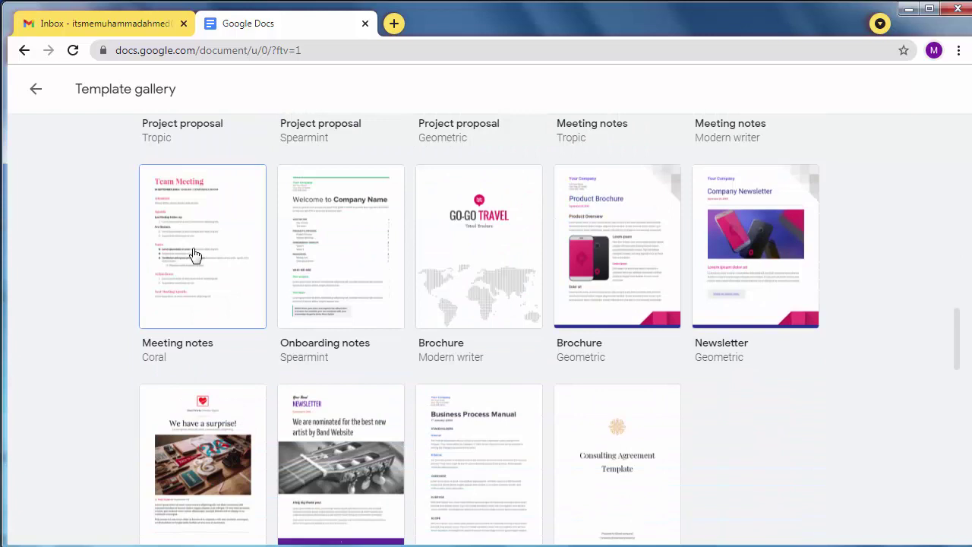
{"action": "scroll", "coordinate": [194, 255], "scroll_direction": "down", "scroll_amount": 3}
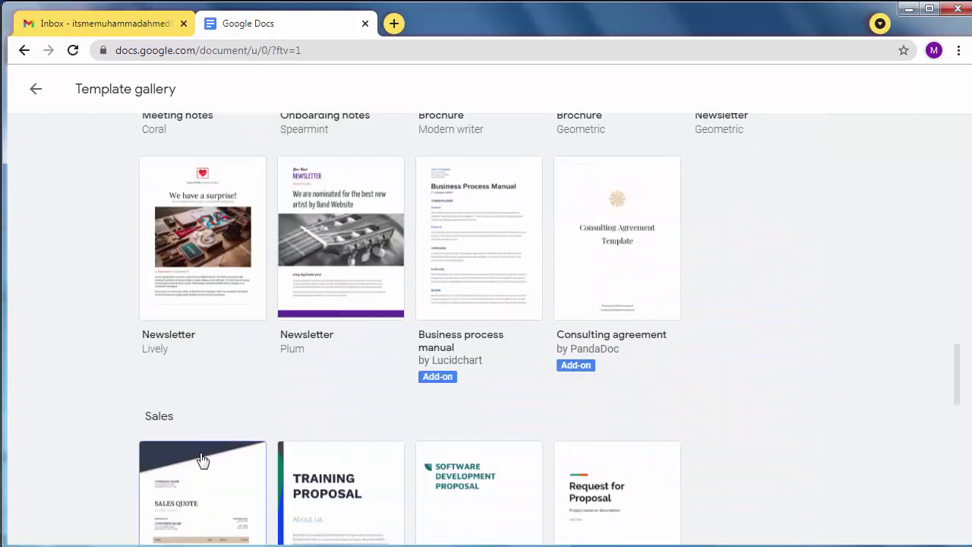
{"action": "scroll", "coordinate": [183, 494], "scroll_direction": "down", "scroll_amount": 2}
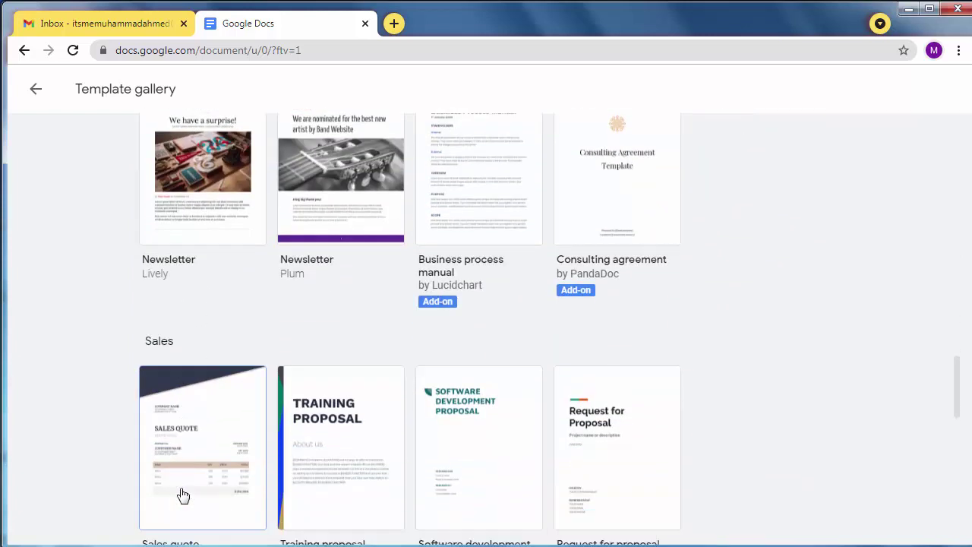
{"action": "scroll", "coordinate": [187, 423], "scroll_direction": "down", "scroll_amount": 3}
{"action": "scroll", "coordinate": [223, 373], "scroll_direction": "up", "scroll_amount": 1}
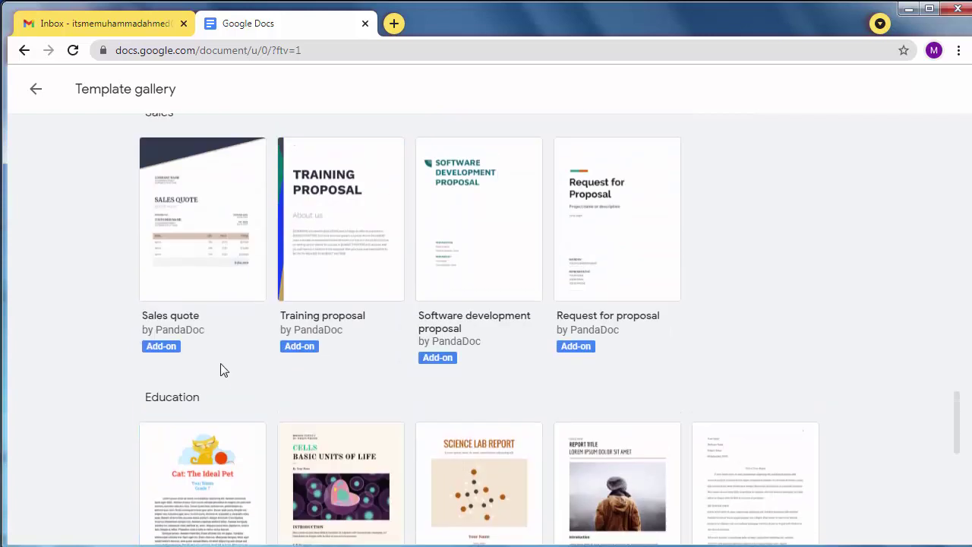
{"action": "scroll", "coordinate": [220, 369], "scroll_direction": "up", "scroll_amount": 20}
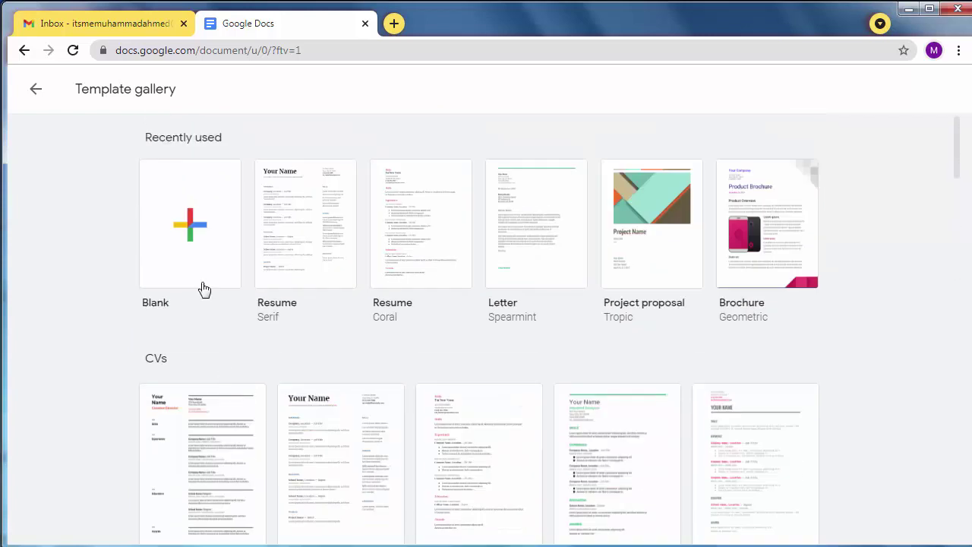
- Go back to the Docs home, start a Blank document, and dismiss the Present to a meeting tip
{"action": "left_click", "coordinate": [36, 89]}
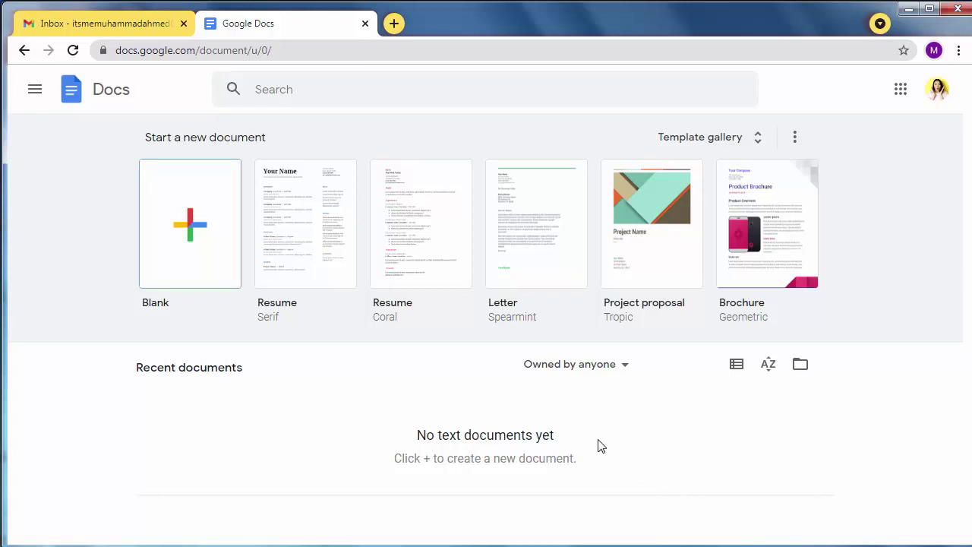
{"action": "left_click", "coordinate": [186, 221]}
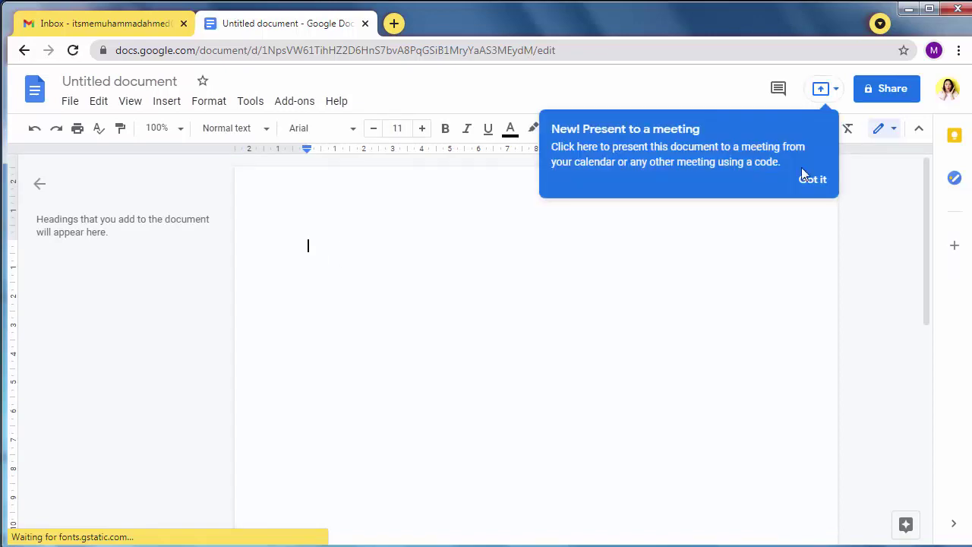
{"action": "left_click", "coordinate": [816, 181]}
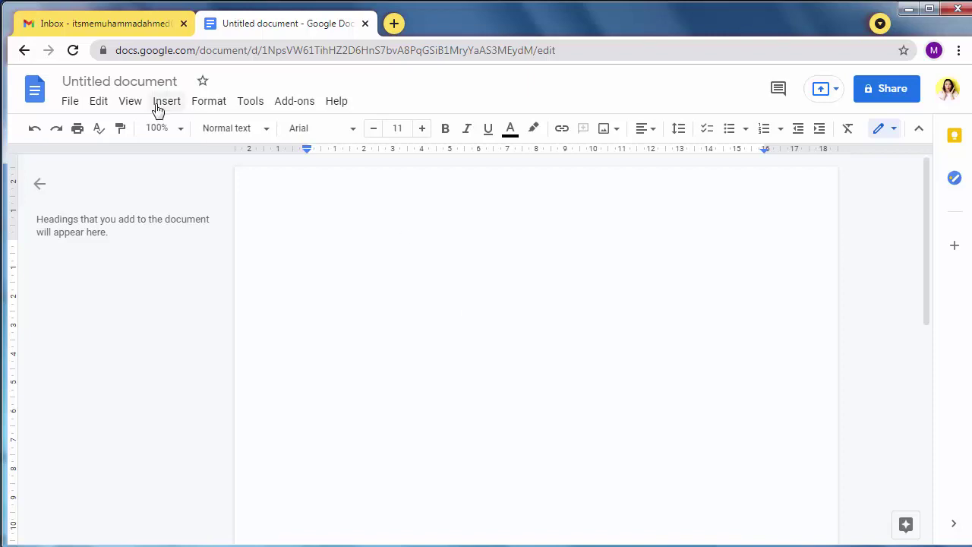
- Rename the untitled document to 'Virtual Assistant Training'
{"action": "left_click", "coordinate": [119, 83]}
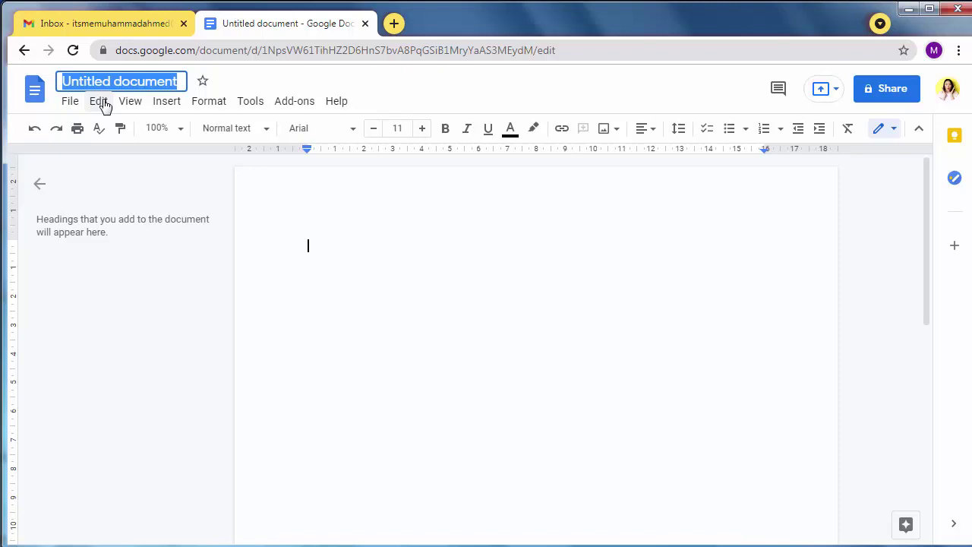
{"action": "type", "text": "Virtual Assistant "}
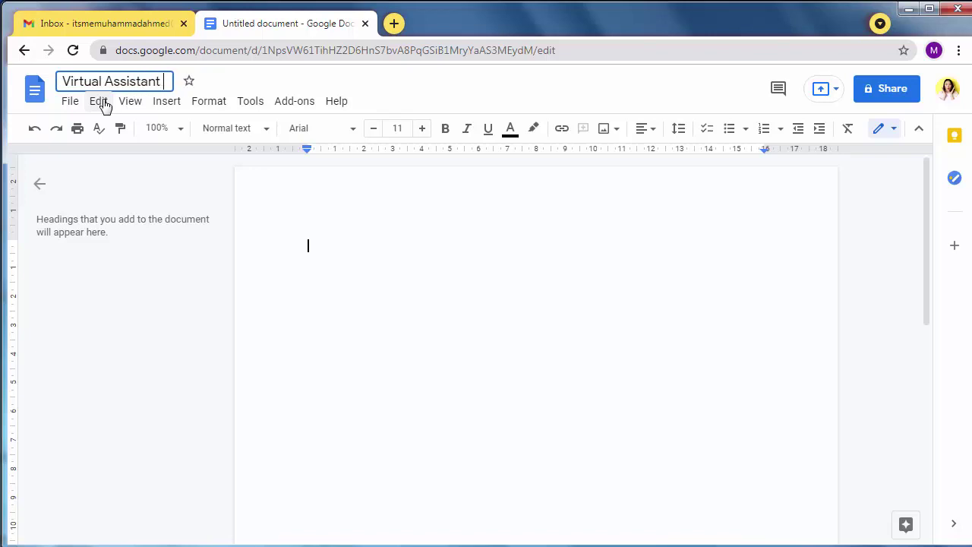
{"action": "type", "text": "Training"}
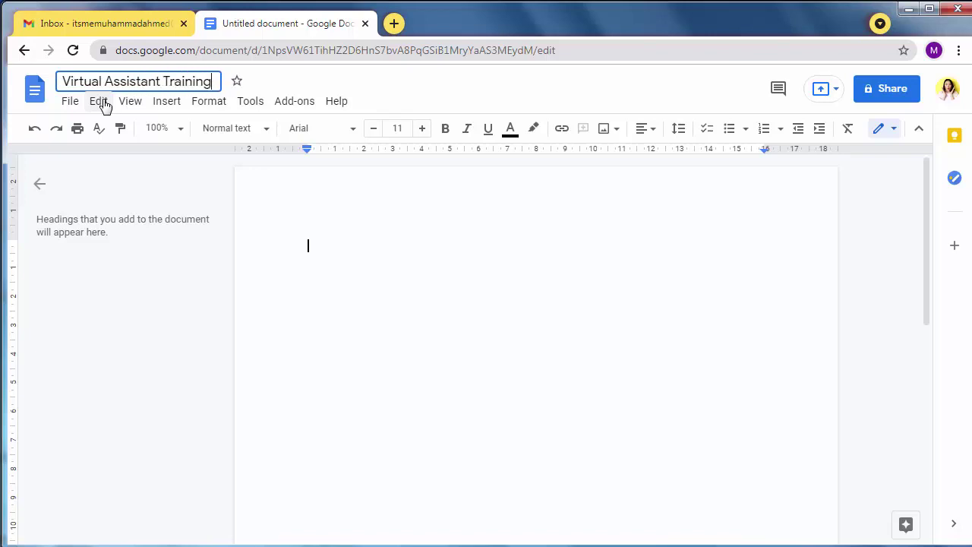
{"action": "key", "text": "Return"}
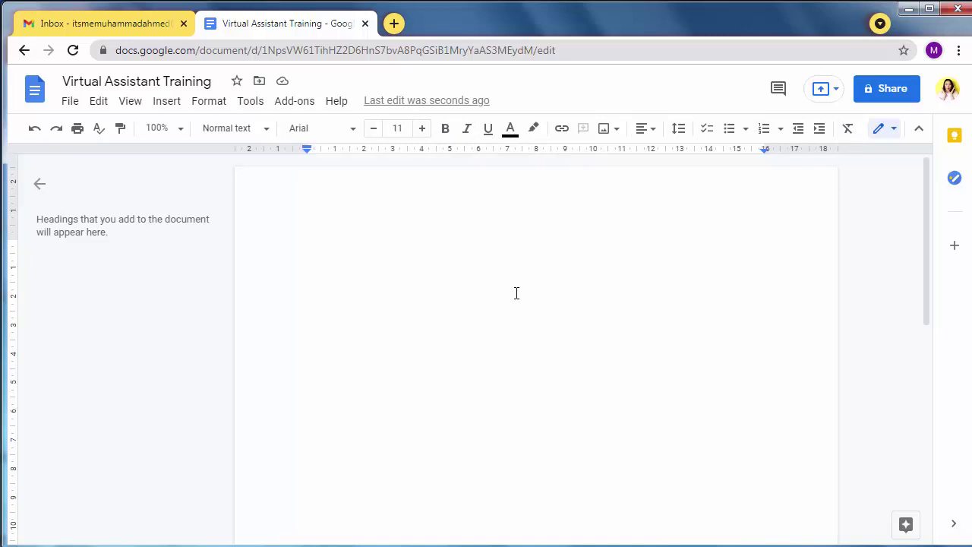
{"action": "left_click", "coordinate": [69, 102]}
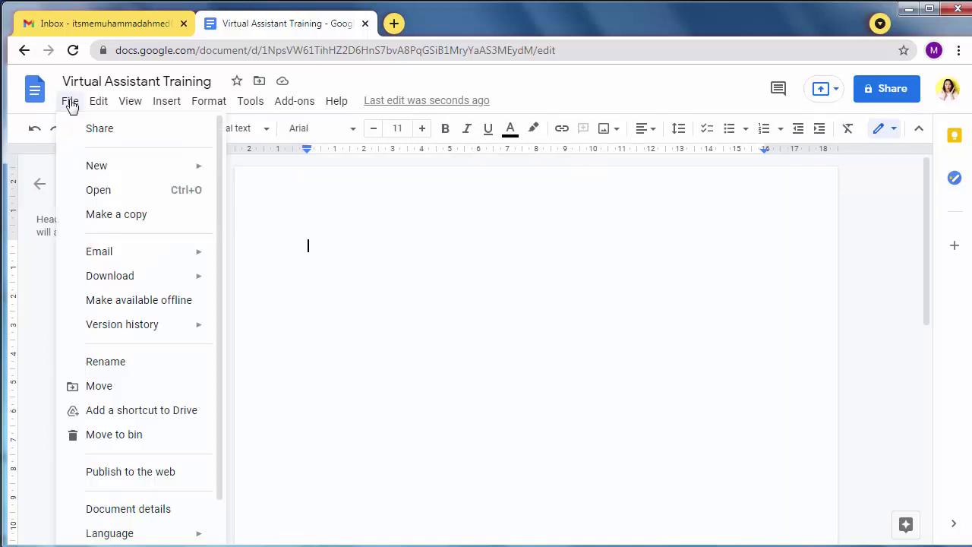
{"action": "mouse_move", "coordinate": [134, 170]}
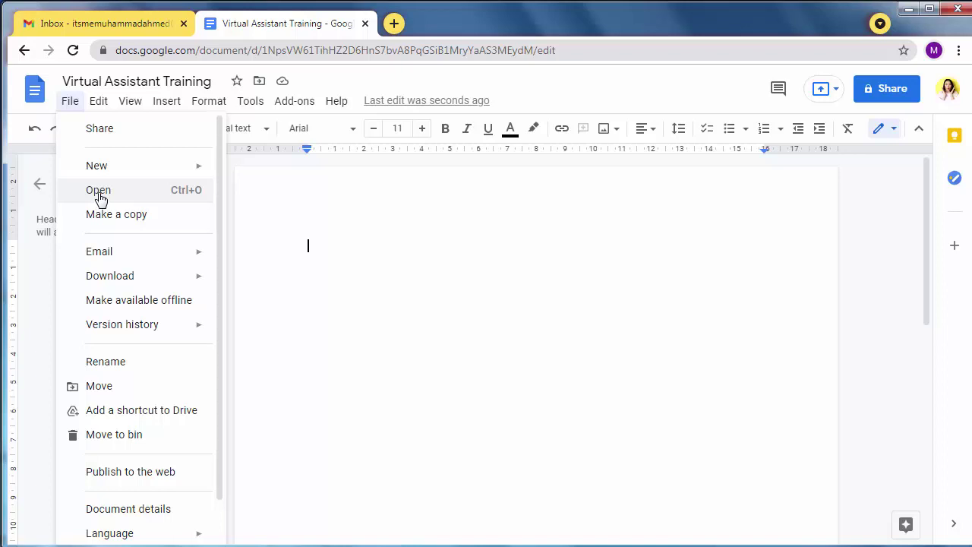
{"action": "mouse_move", "coordinate": [135, 259]}
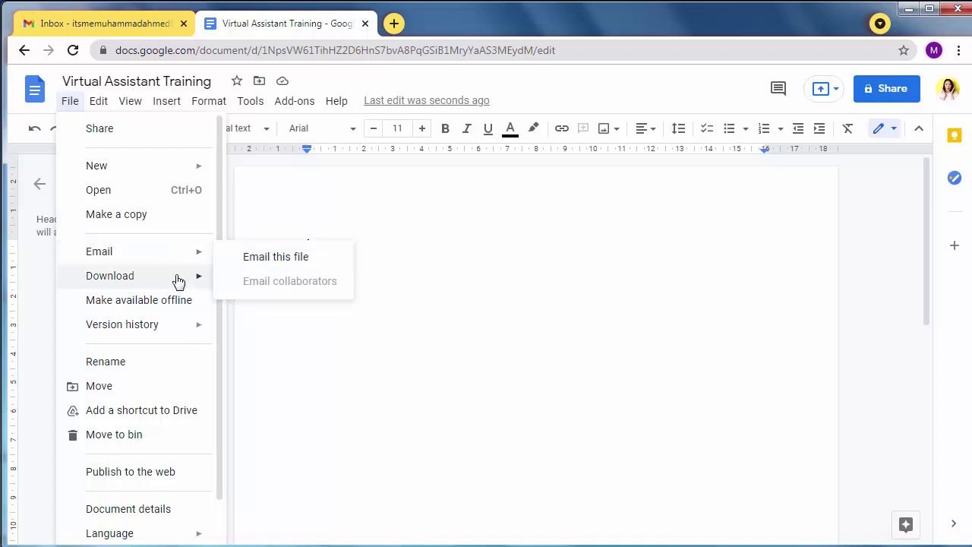
{"action": "mouse_move", "coordinate": [178, 282]}
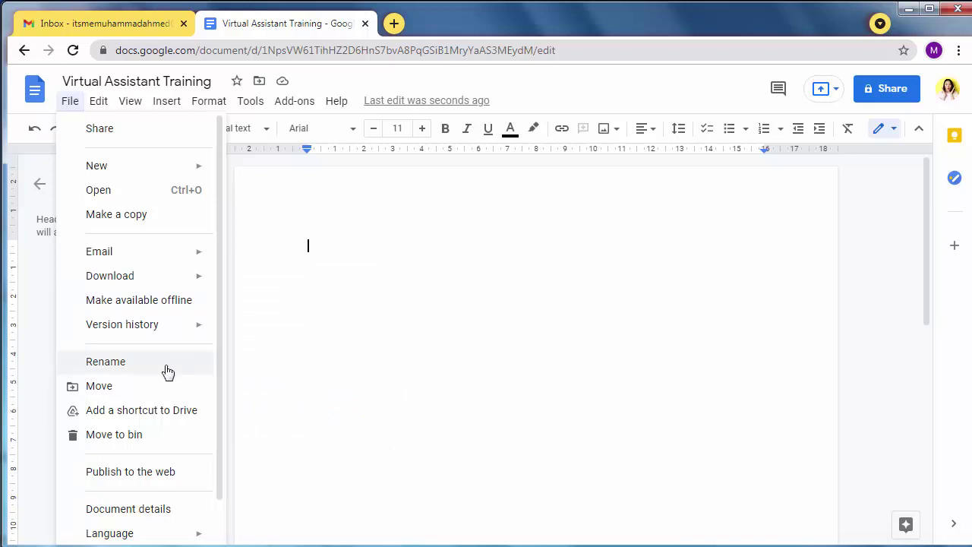
{"action": "mouse_move", "coordinate": [175, 343]}
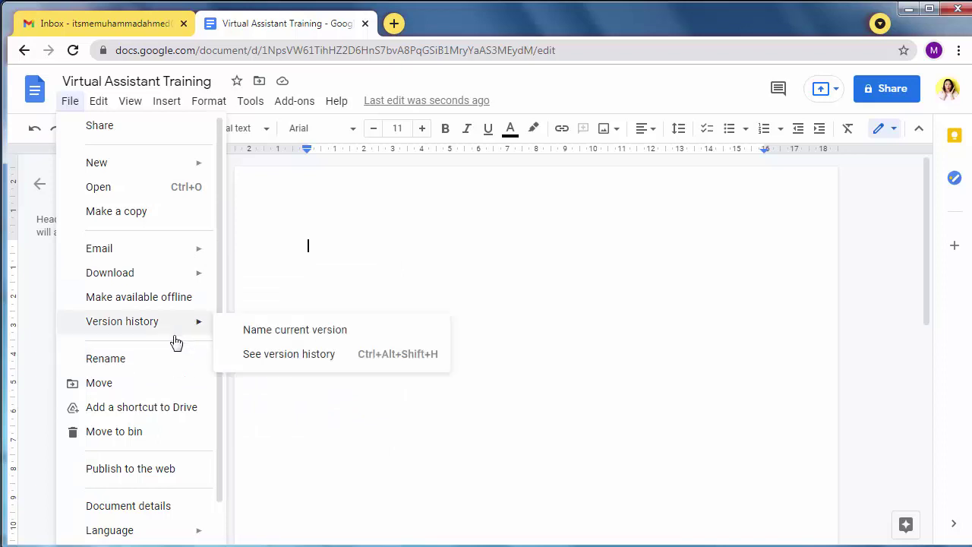
{"action": "scroll", "coordinate": [175, 341], "scroll_direction": "down", "scroll_amount": 1}
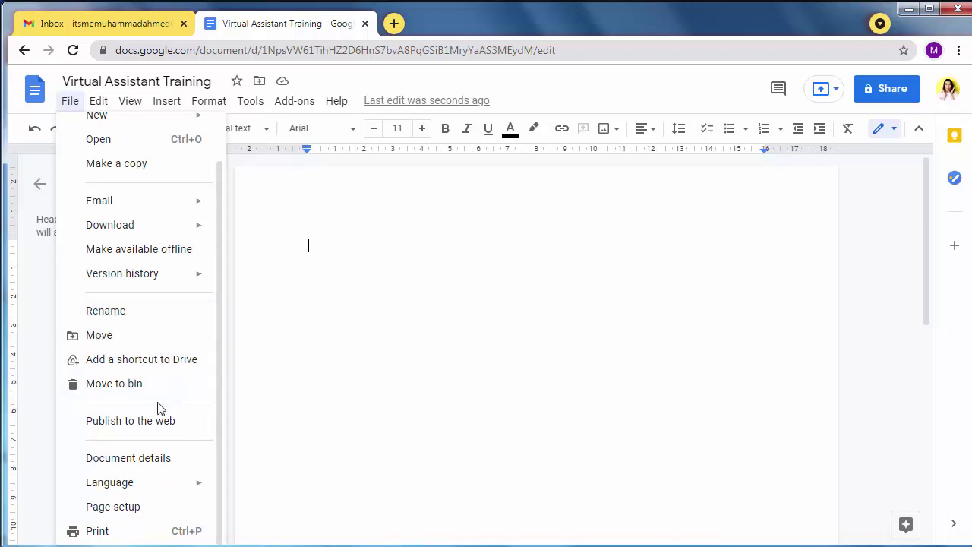
{"action": "left_click", "coordinate": [70, 102]}
{"action": "left_click", "coordinate": [70, 104]}
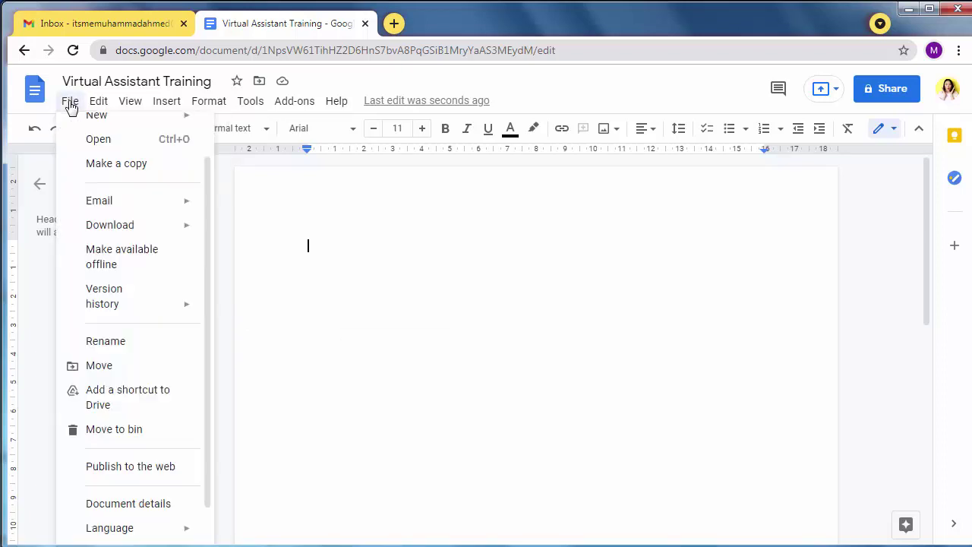
{"action": "mouse_move", "coordinate": [97, 103]}
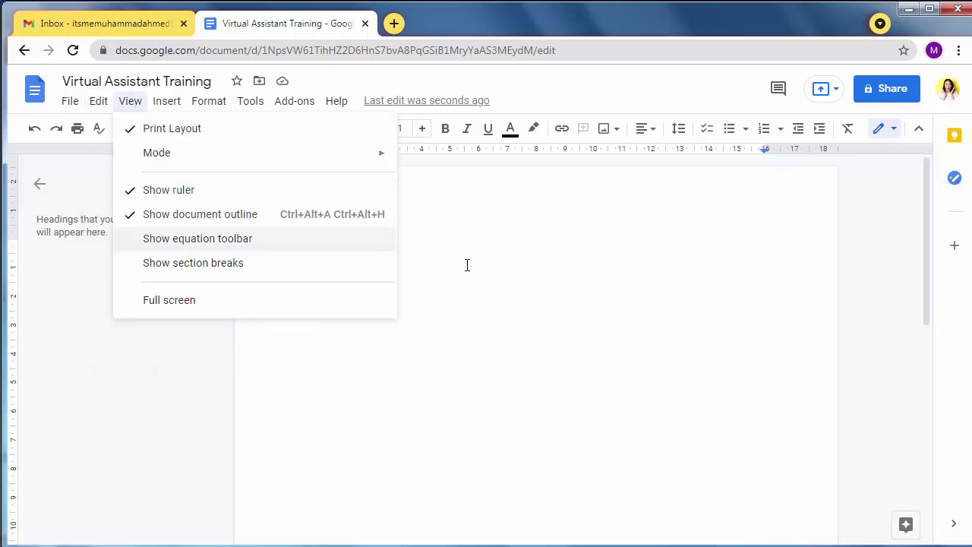
{"action": "left_click", "coordinate": [492, 395]}
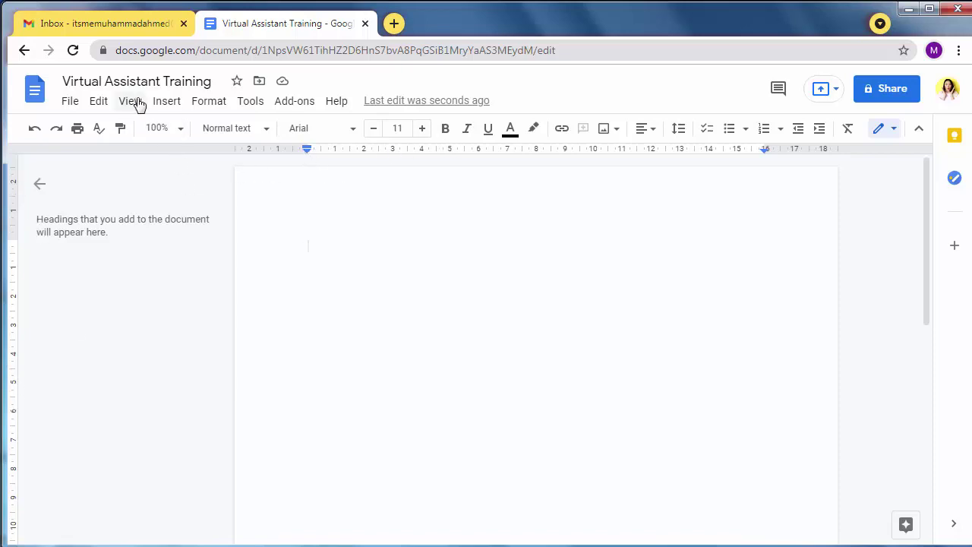
{"action": "left_click", "coordinate": [162, 108]}
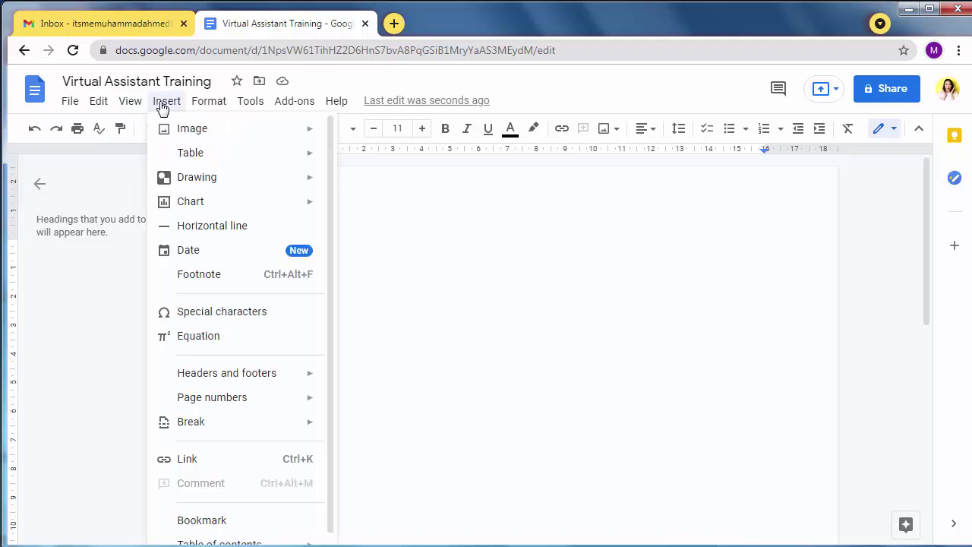
{"action": "mouse_move", "coordinate": [203, 124]}
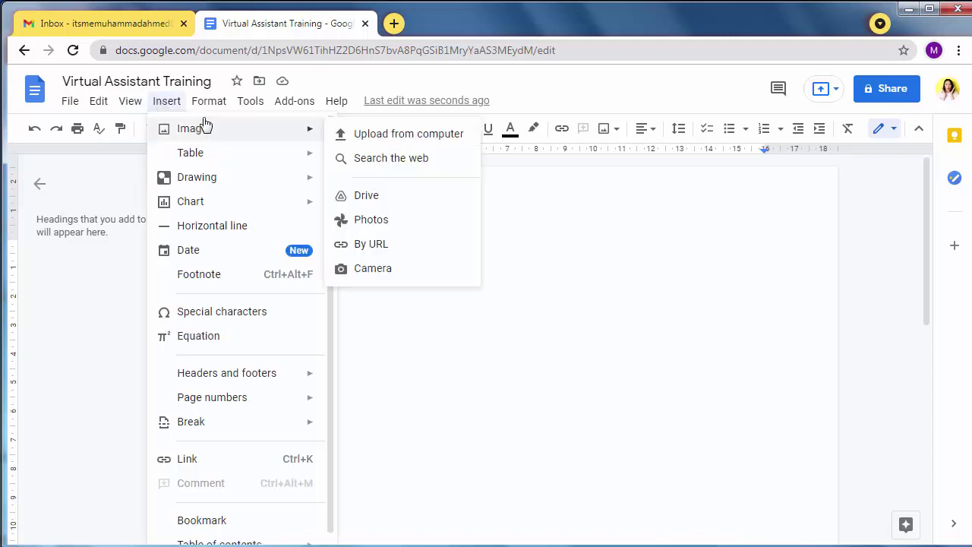
{"action": "mouse_move", "coordinate": [221, 156]}
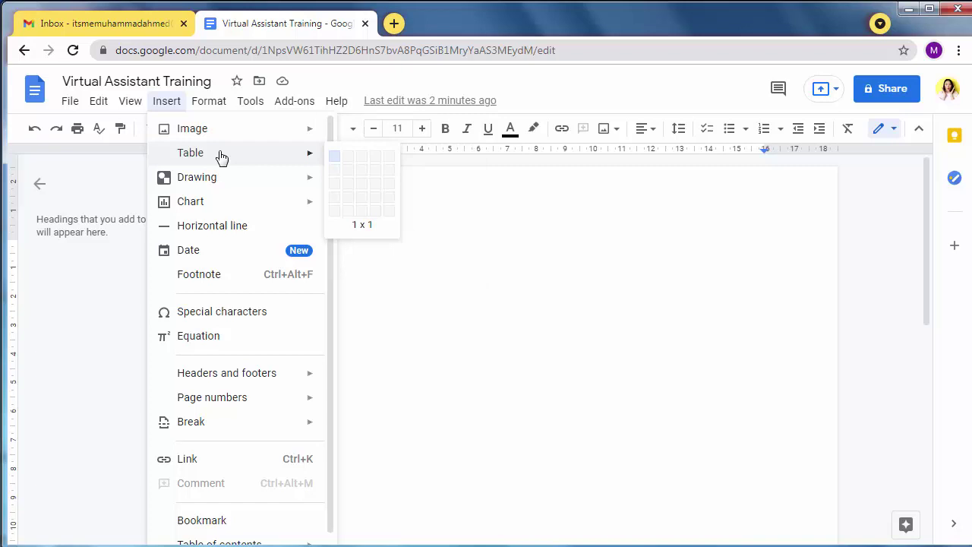
{"action": "mouse_move", "coordinate": [210, 189]}
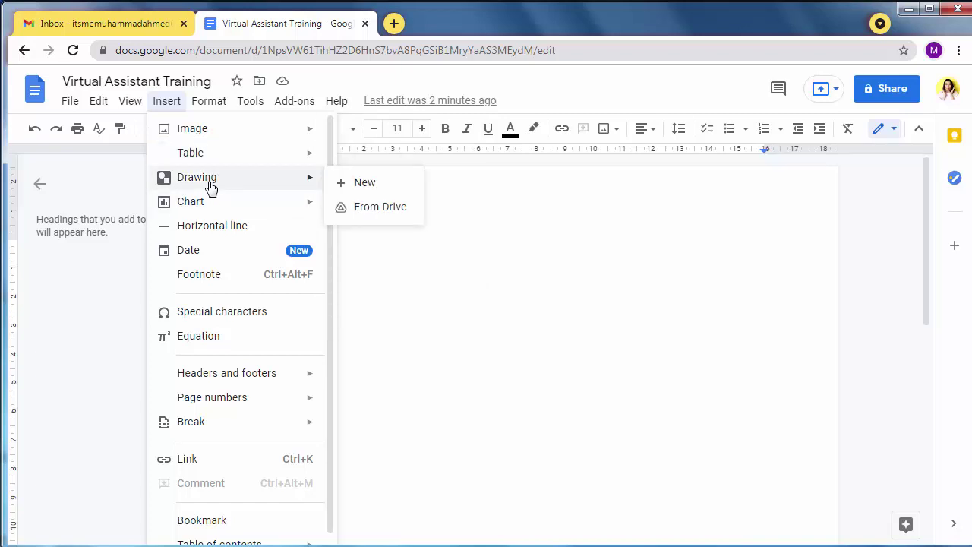
{"action": "mouse_move", "coordinate": [210, 208]}
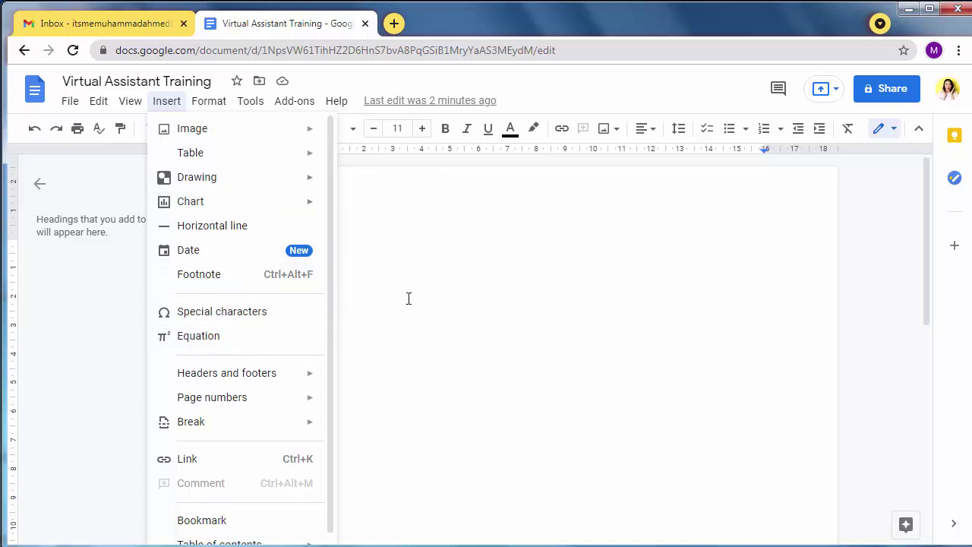
{"action": "mouse_move", "coordinate": [236, 385]}
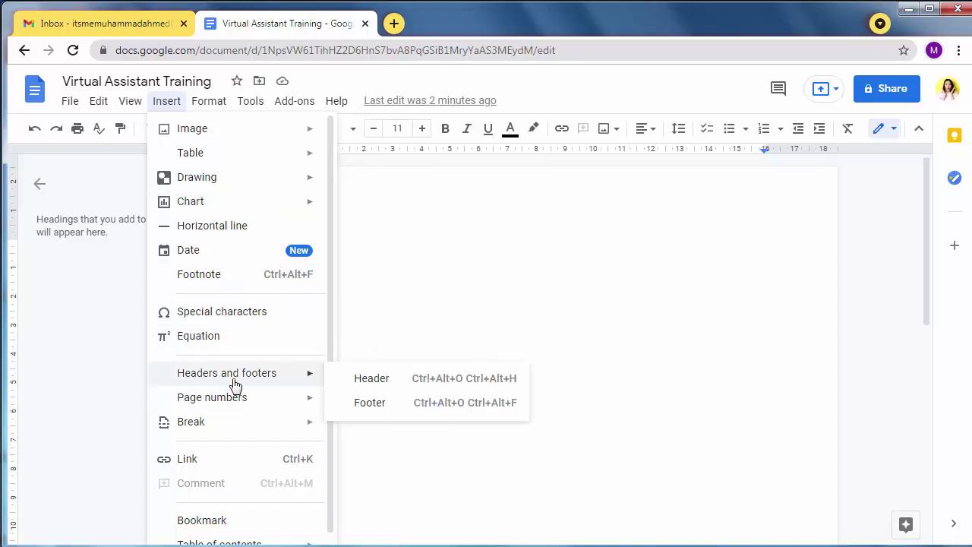
{"action": "left_click", "coordinate": [422, 237]}
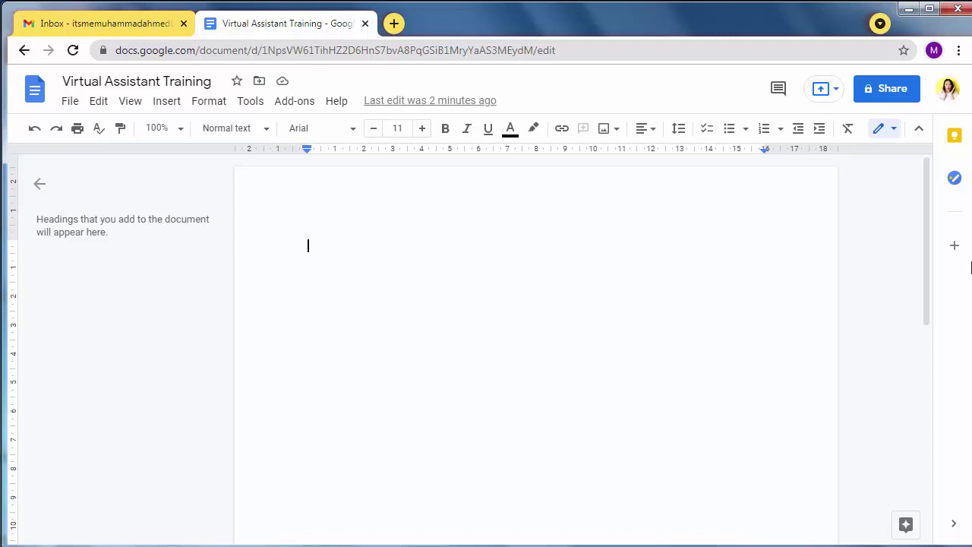
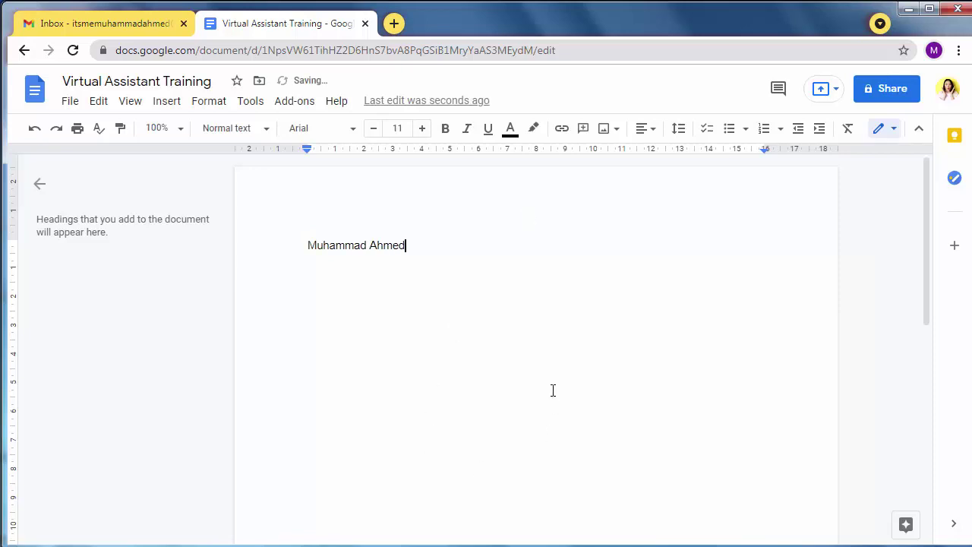
- Type the author's name, a welcome line for the Data Entry Virtual Assistant Training Course in Urdu, and 2021
{"action": "key", "text": "Return"}
{"action": "type", "text": "Welcome on O"}
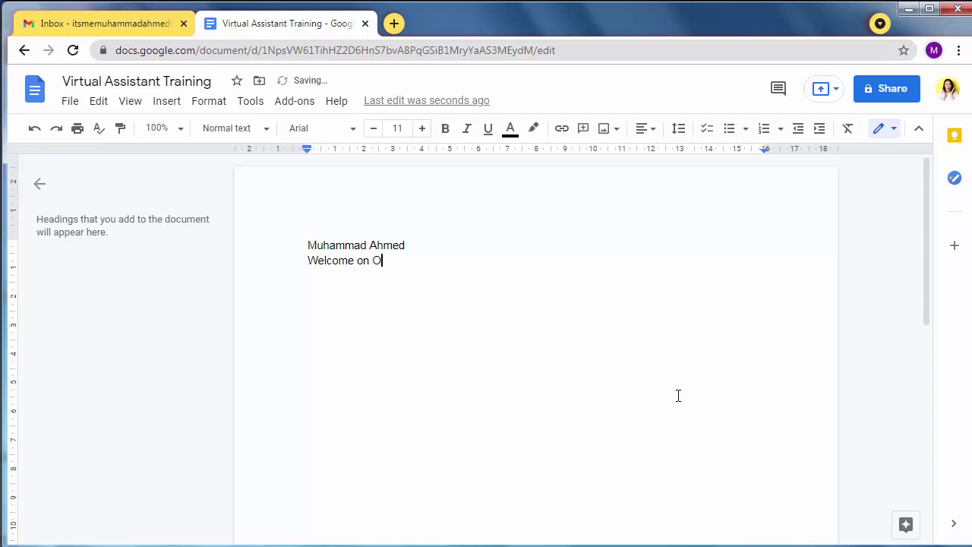
{"action": "type", "text": "ur Beginner to Advanc ed"}
{"action": "key", "text": "BackSpace"}
{"action": "key", "text": "BackSpace"}
{"action": "key", "text": "BackSpace"}
{"action": "type", "text": "e Data "}
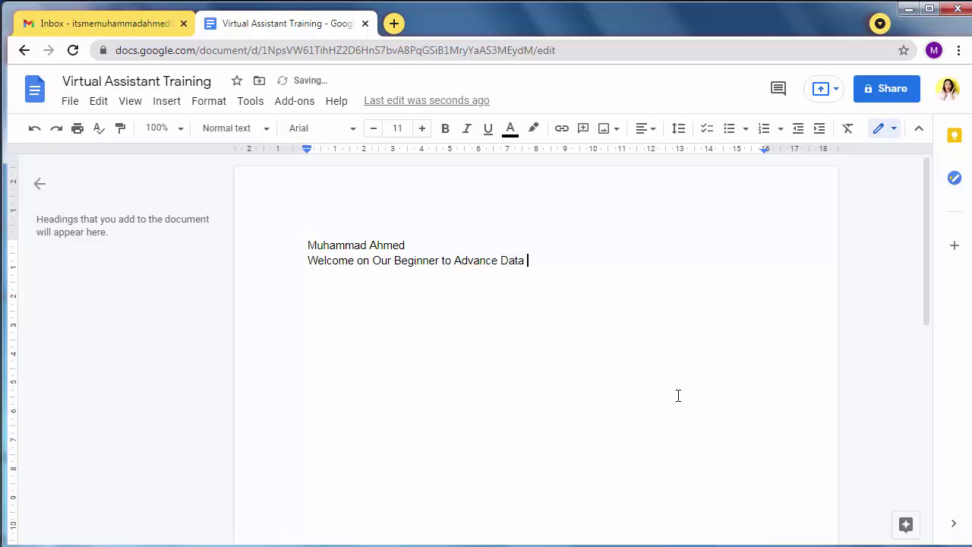
{"action": "type", "text": "Entry Virtual Assistant "}
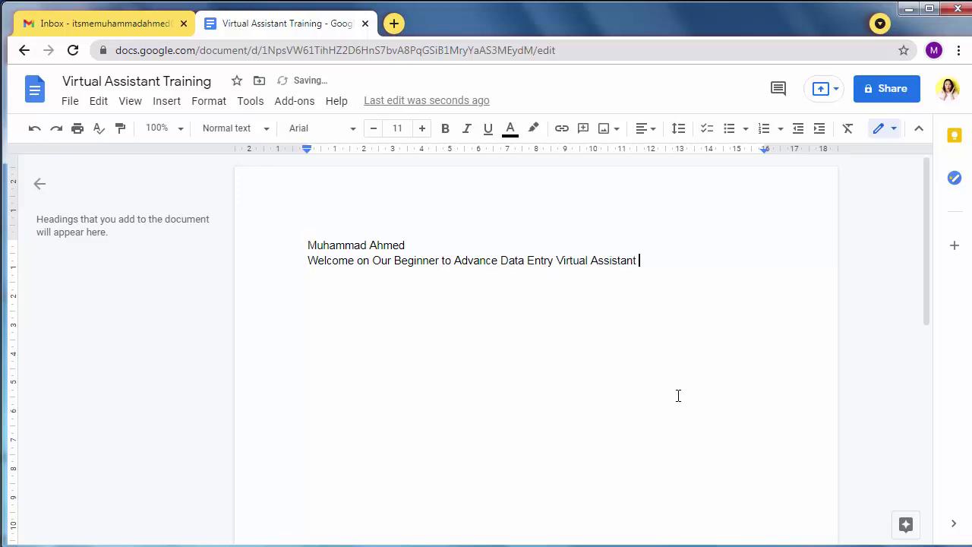
{"action": "type", "text": "Training Course in"}
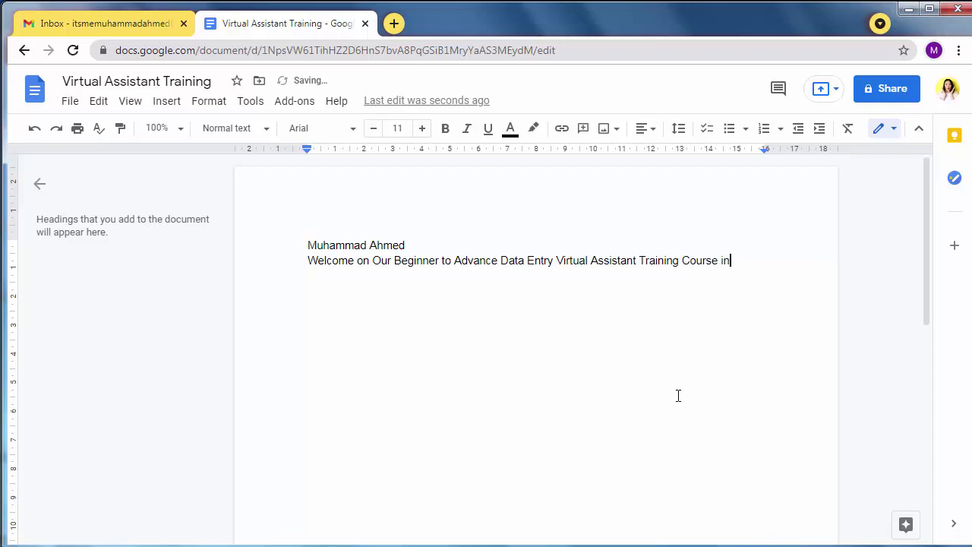
{"action": "type", "text": " Uredu"}
{"action": "key", "text": "BackSpace"}
{"action": "key", "text": "Return"}
{"action": "type", "text": "2021"}
{"action": "key", "text": "Return"}
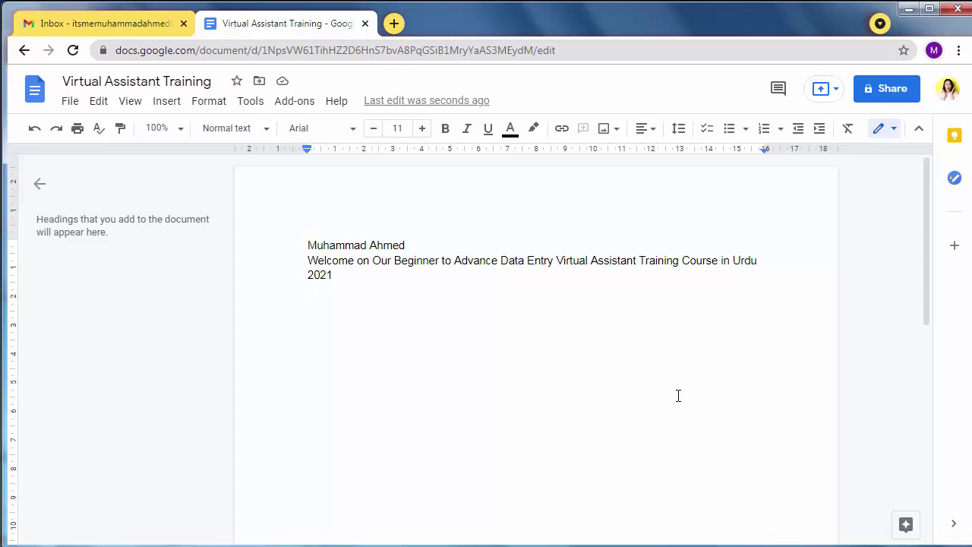
{"action": "key", "text": "Return"}
- Type six task lines: Data Entry Work, Copy Paste Jobs, Web Research, Email Handling, File converting, word to excel
{"action": "type", "text": "Data Entry"}
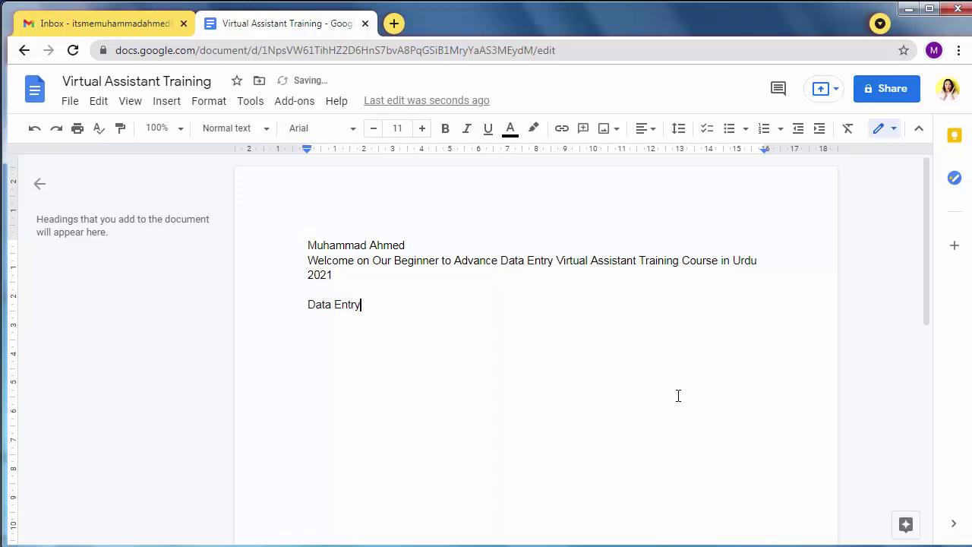
{"action": "type", "text": " Work"}
{"action": "key", "text": "Return"}
{"action": "type", "text": "Copy Paste Jobs"}
{"action": "key", "text": "Return"}
{"action": "type", "text": "Web Research"}
{"action": "key", "text": "Return"}
{"action": "type", "text": "E"}
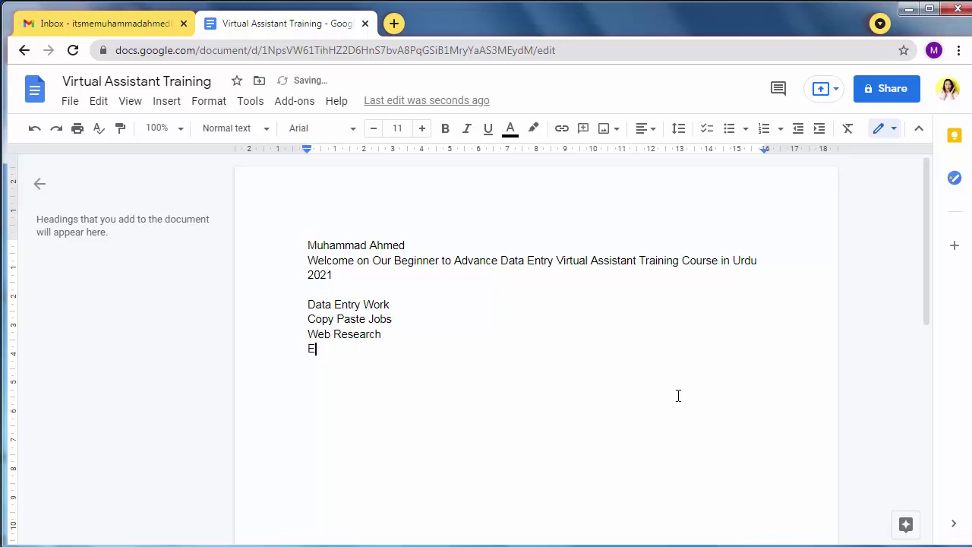
{"action": "type", "text": "mail Handling"}
{"action": "key", "text": "Return"}
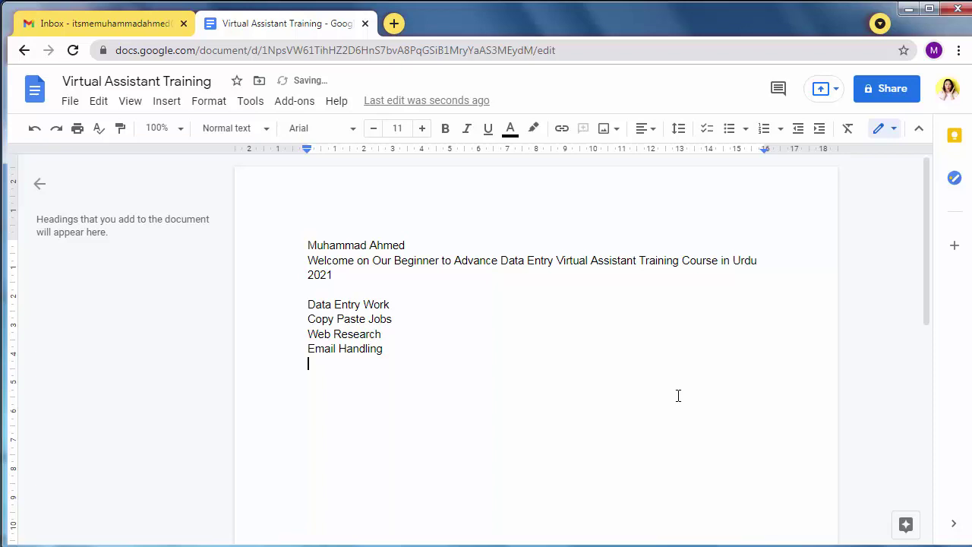
{"action": "type", "text": "File converting"}
{"action": "key", "text": "Return"}
{"action": "type", "text": "wor"}
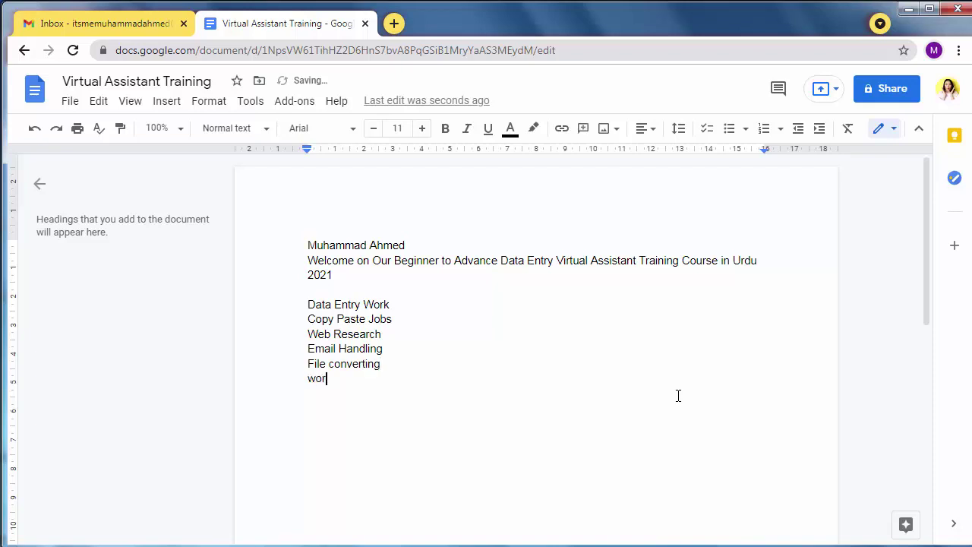
{"action": "type", "text": "d to excel"}
{"action": "key", "text": "Return"}
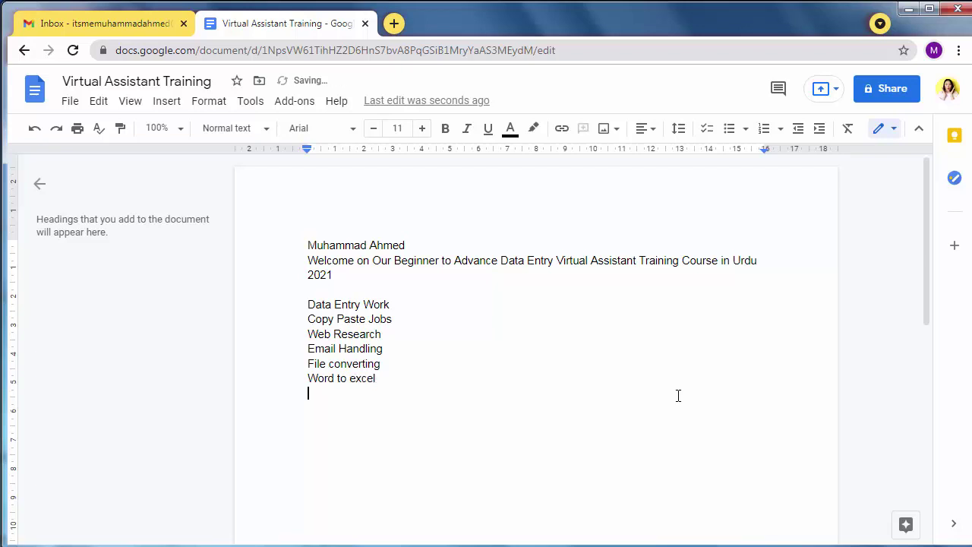
{"action": "key", "text": "Return"}
- Add a blank line below the author's name and make the name bold at size 14
{"action": "left_click", "coordinate": [419, 248]}
{"action": "key", "text": "Return"}
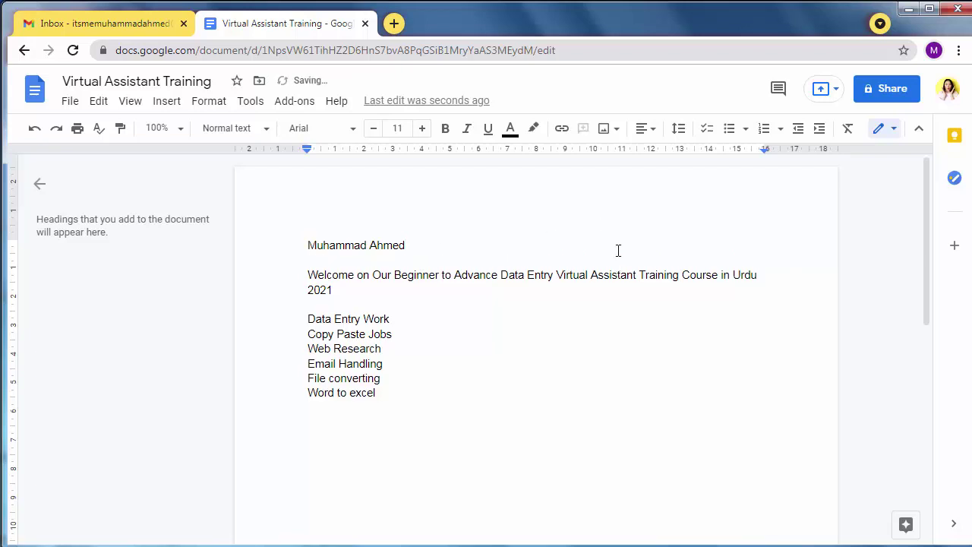
{"action": "left_click_drag", "start_coordinate": [307, 245], "coordinate": [419, 249]}
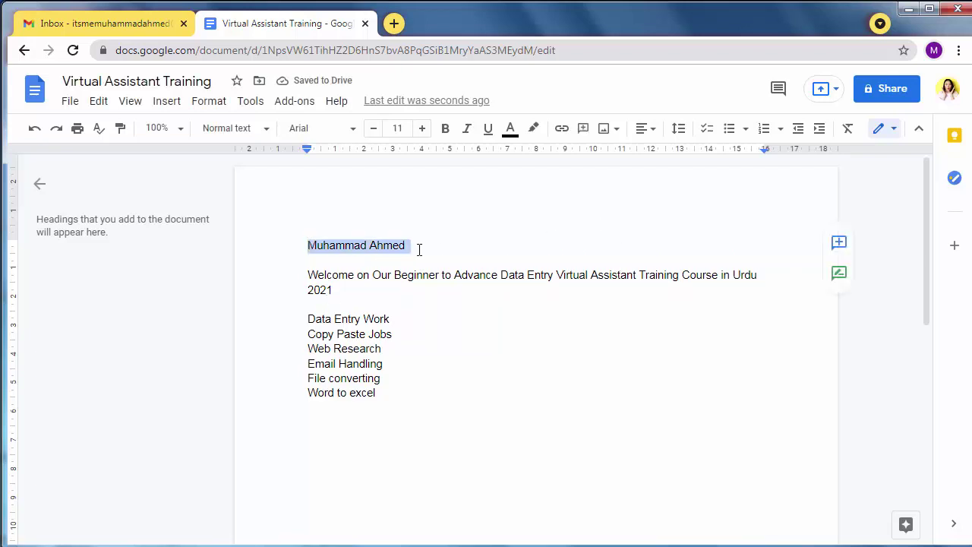
{"action": "left_click", "coordinate": [446, 131]}
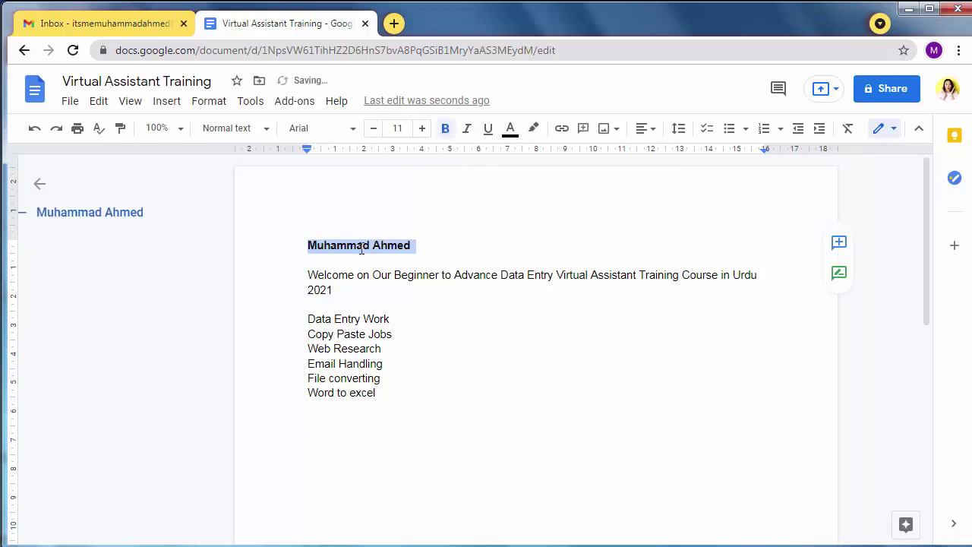
{"action": "left_click", "coordinate": [423, 133]}
{"action": "left_click", "coordinate": [423, 129]}
{"action": "left_click", "coordinate": [423, 129]}
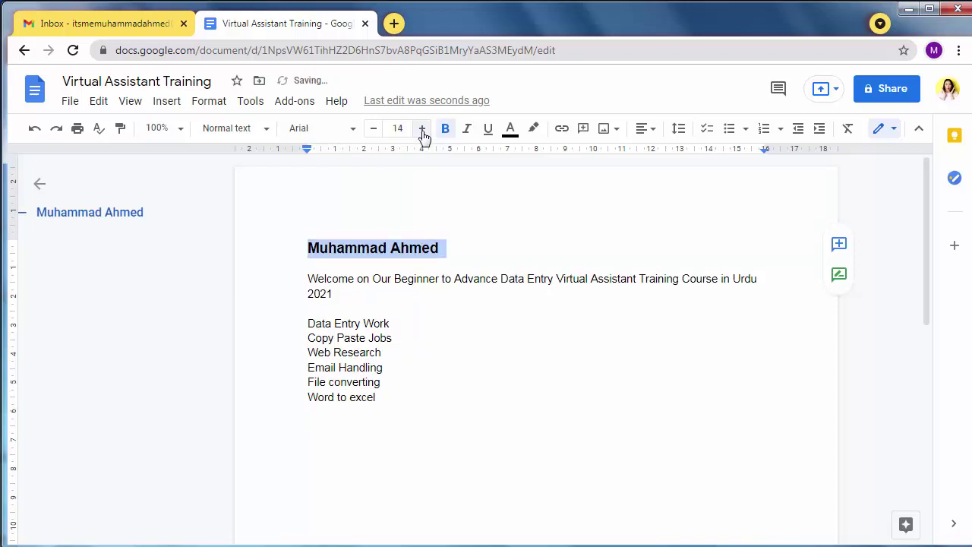
- Make the heading red and italic, leaving it un-underlined, and centre it
{"action": "left_click", "coordinate": [514, 133]}
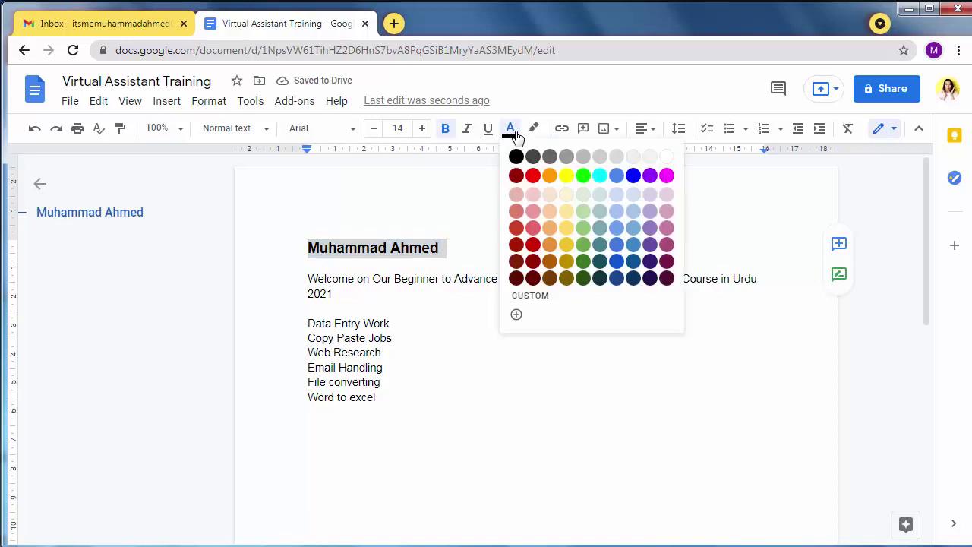
{"action": "left_click", "coordinate": [534, 175]}
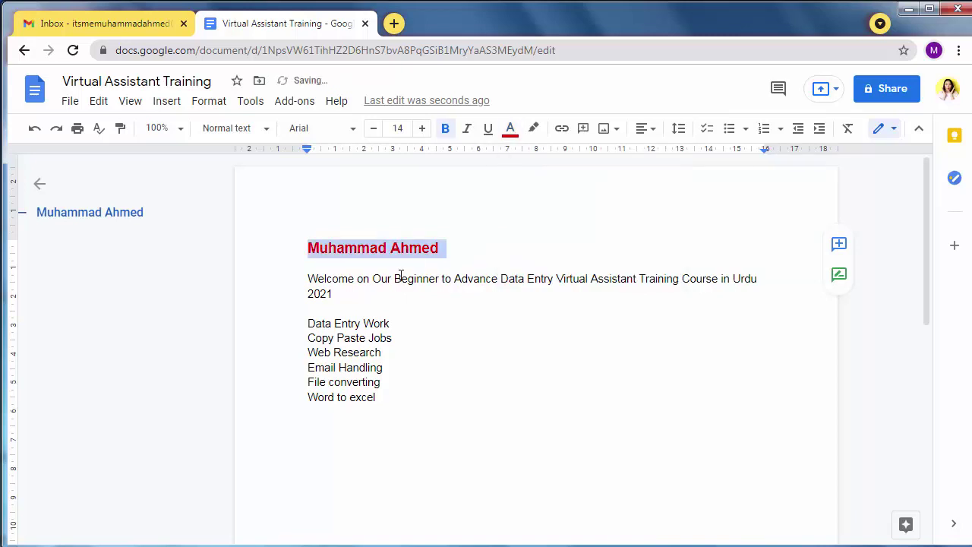
{"action": "left_click", "coordinate": [467, 129]}
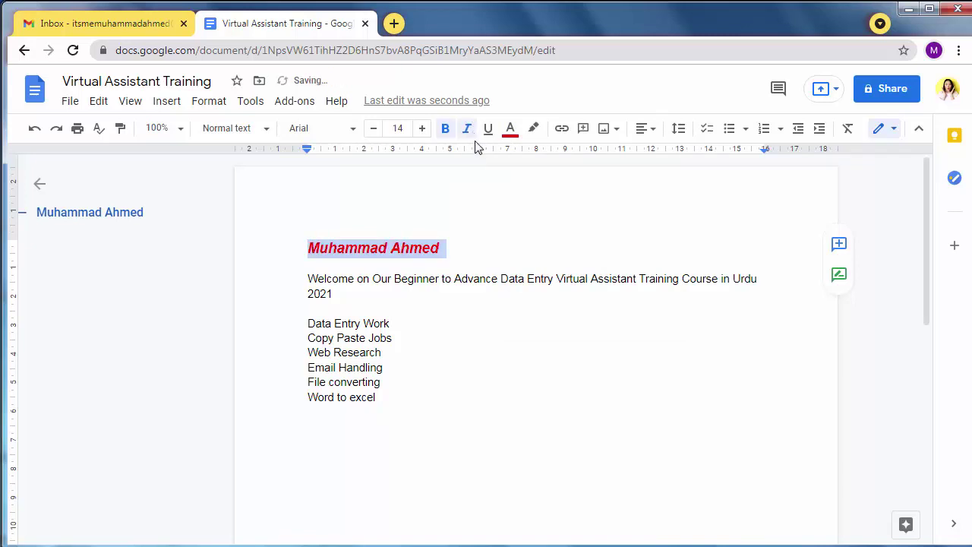
{"action": "left_click", "coordinate": [489, 129]}
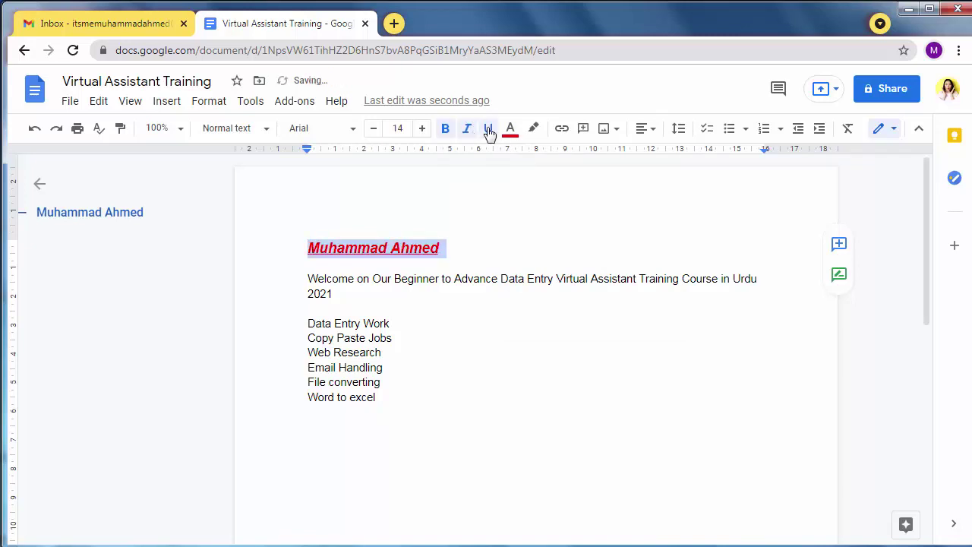
{"action": "left_click", "coordinate": [489, 130]}
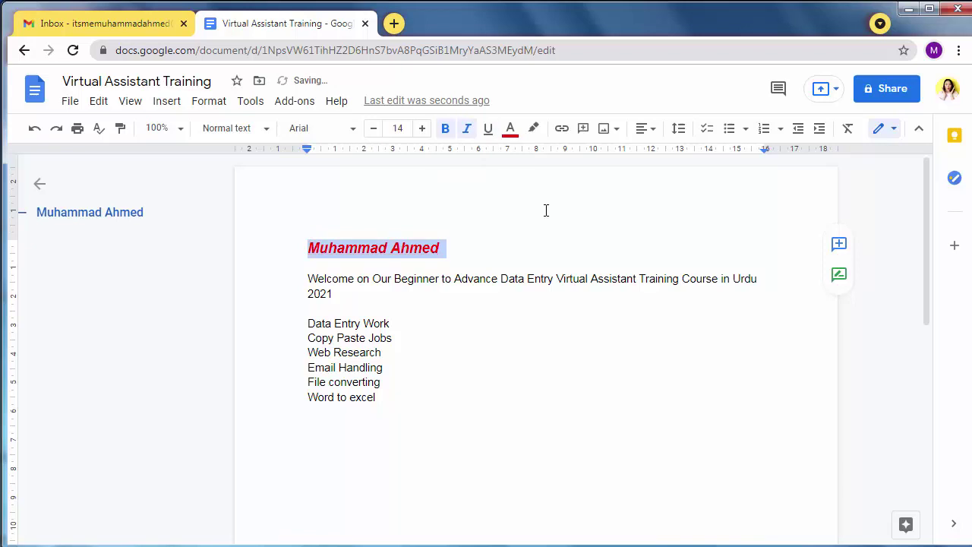
{"action": "left_click", "coordinate": [655, 132]}
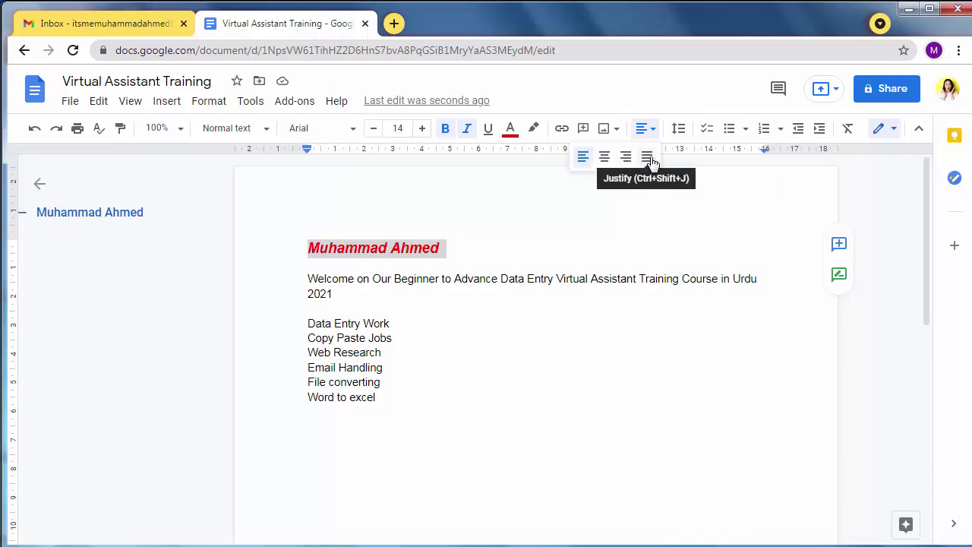
{"action": "left_click", "coordinate": [604, 157]}
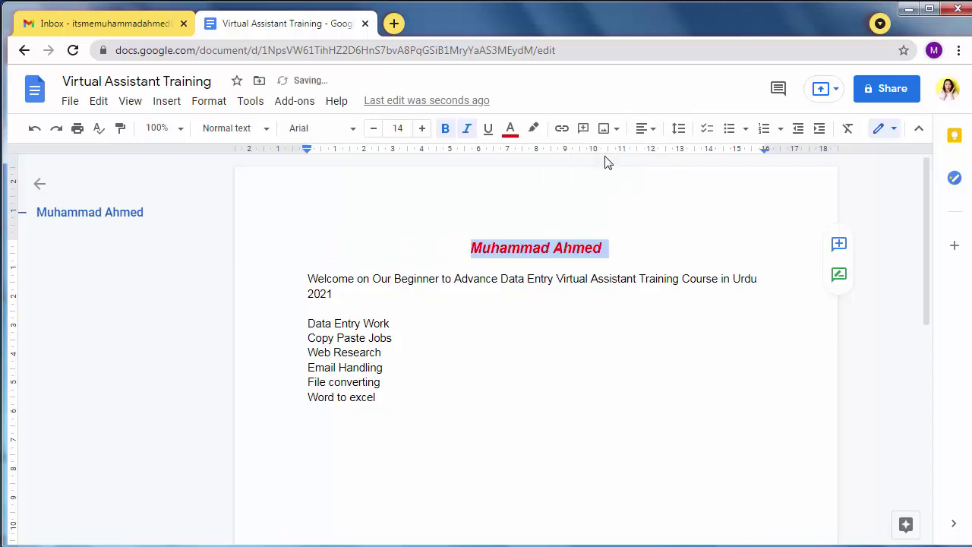
- Enlarge the heading to size 20 and, after trying right alignment, return it to left alignment
{"action": "left_click", "coordinate": [423, 129]}
{"action": "left_click", "coordinate": [422, 128]}
{"action": "left_click", "coordinate": [423, 129]}
{"action": "left_click", "coordinate": [423, 129]}
{"action": "left_click", "coordinate": [423, 128]}
{"action": "left_click", "coordinate": [423, 128]}
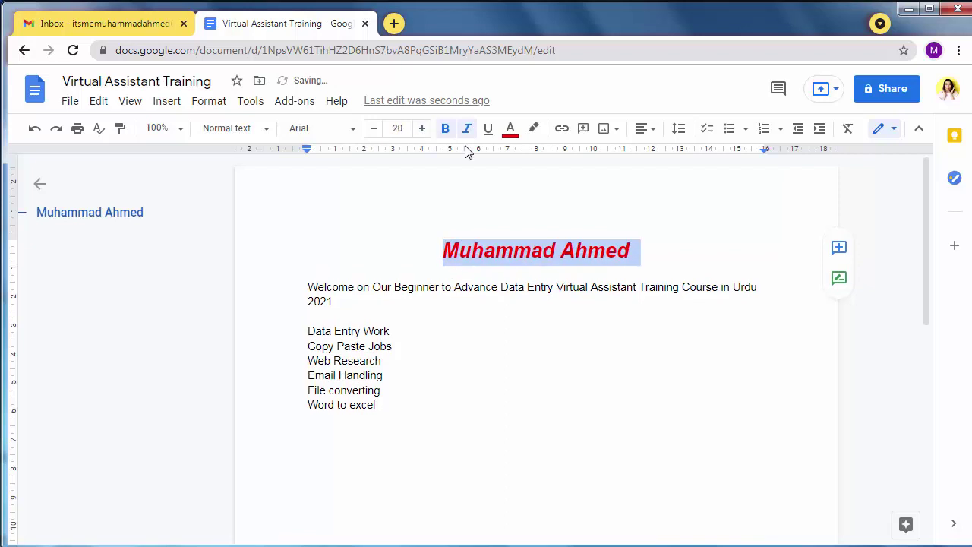
{"action": "left_click", "coordinate": [649, 131]}
{"action": "left_click", "coordinate": [627, 159]}
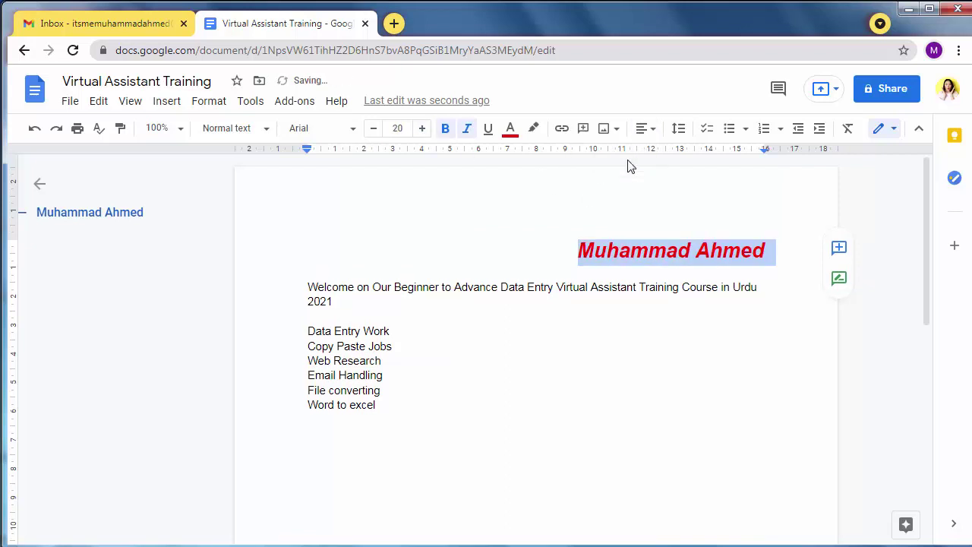
{"action": "left_click", "coordinate": [644, 131]}
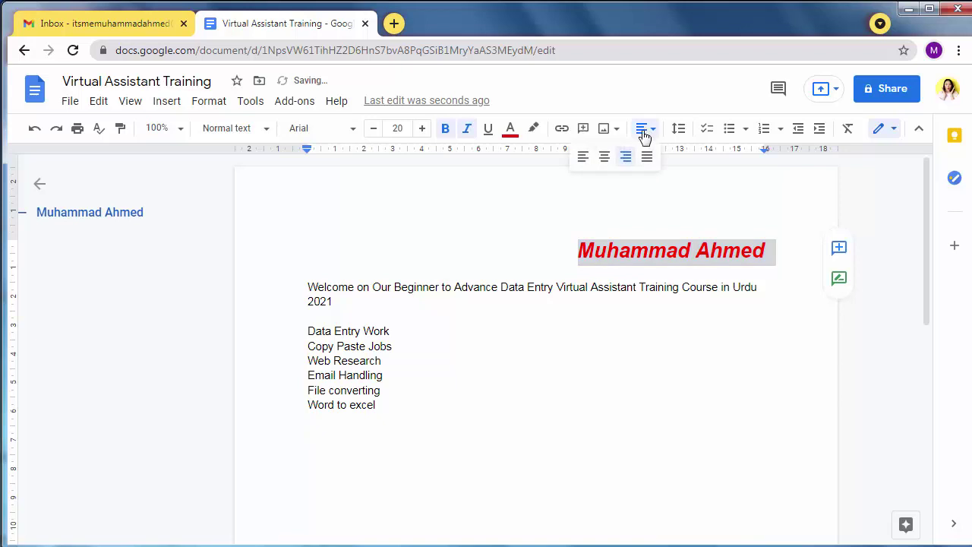
{"action": "left_click", "coordinate": [583, 158]}
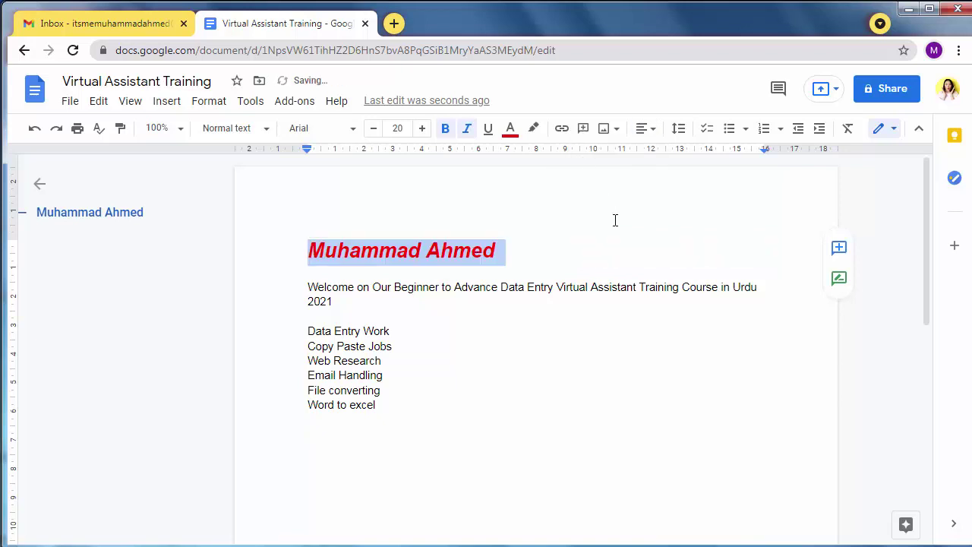
- Set the author's name heading in Times New Roman, after briefly trying Comfortaa and Pacifico
{"action": "left_click", "coordinate": [354, 130]}
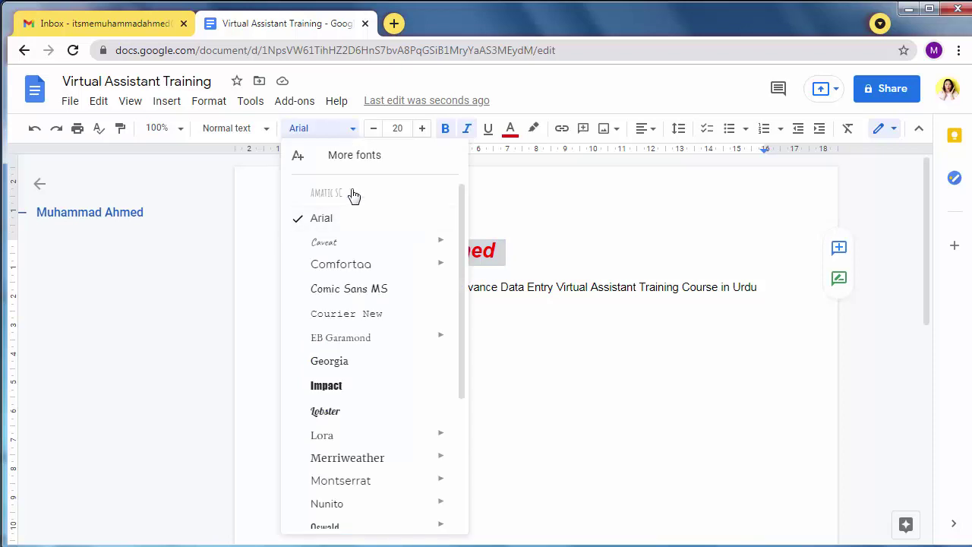
{"action": "left_click", "coordinate": [341, 264]}
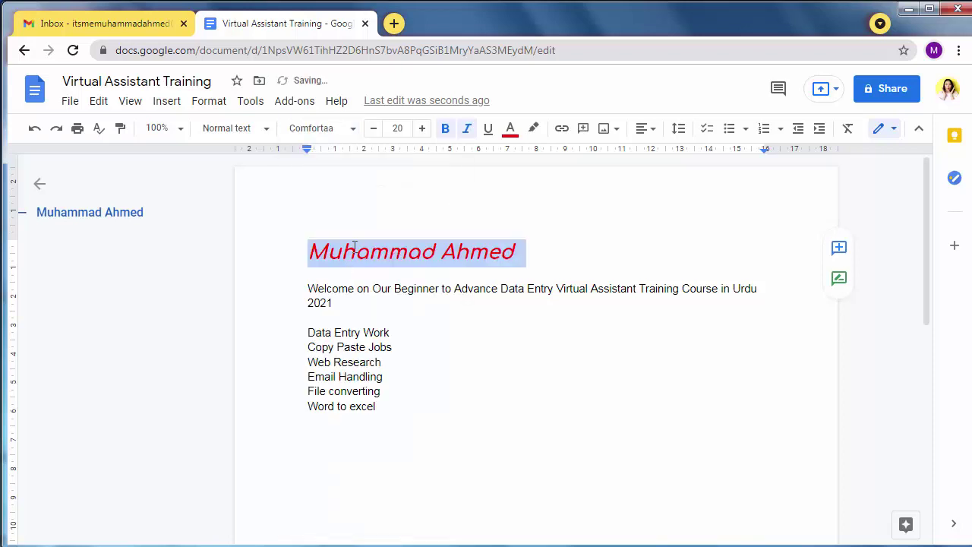
{"action": "left_click", "coordinate": [352, 135]}
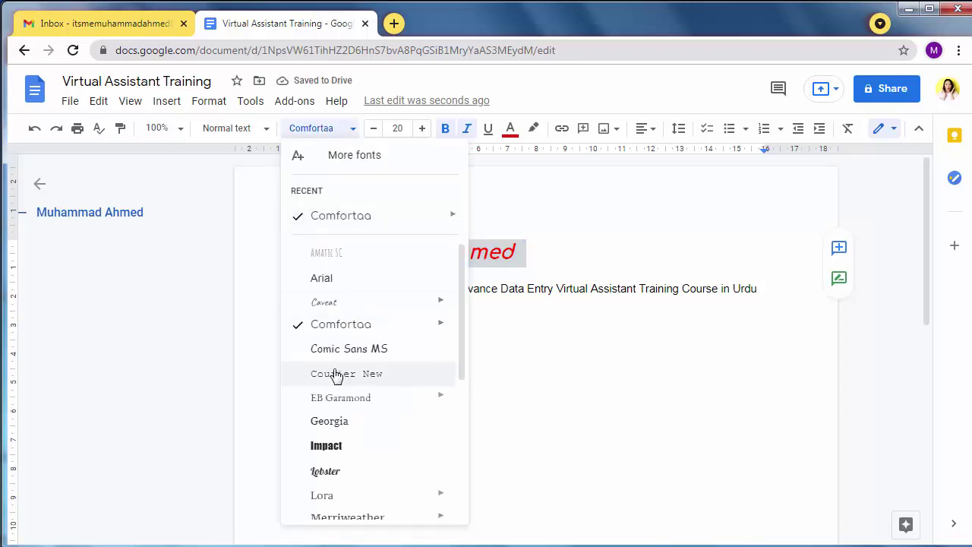
{"action": "scroll", "coordinate": [336, 380], "scroll_direction": "down", "scroll_amount": 3}
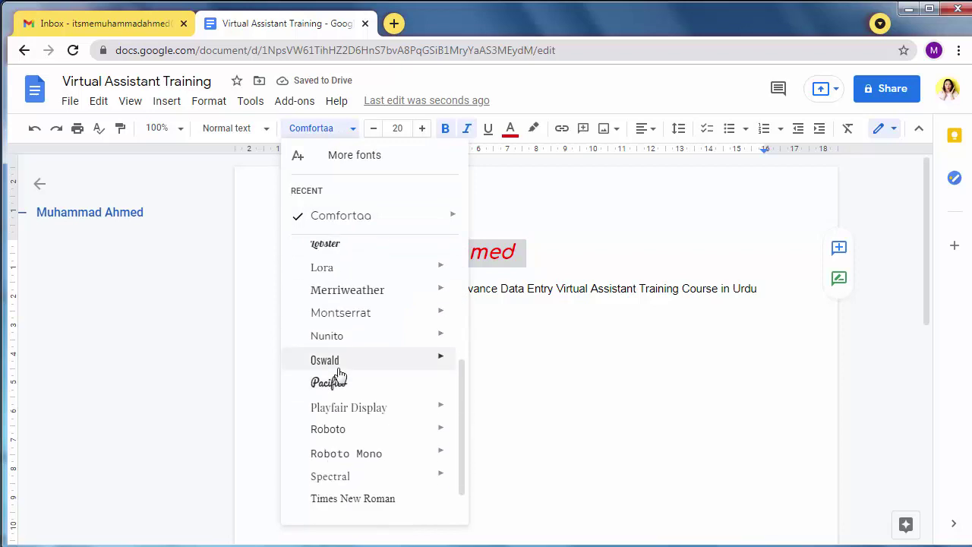
{"action": "scroll", "coordinate": [340, 375], "scroll_direction": "down", "scroll_amount": 1}
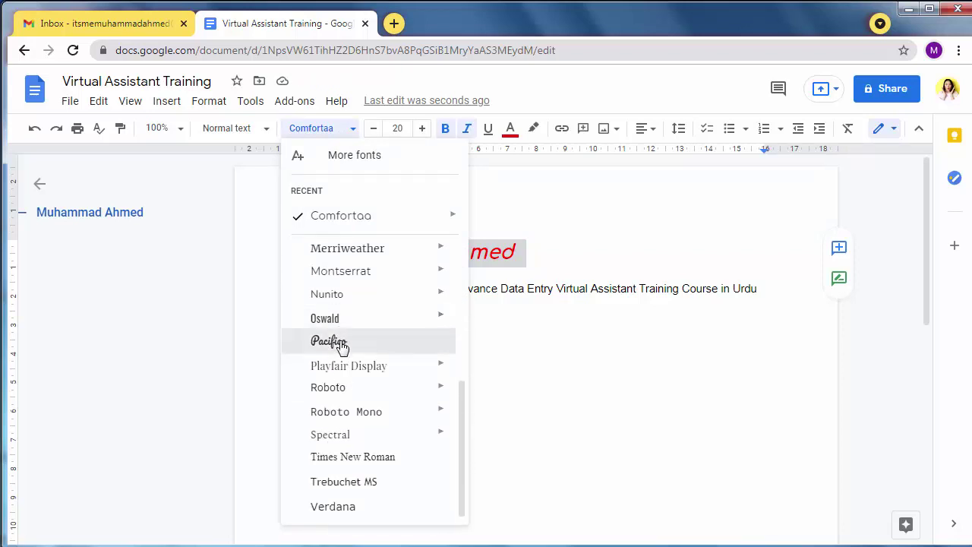
{"action": "left_click", "coordinate": [343, 343]}
{"action": "left_click", "coordinate": [350, 130]}
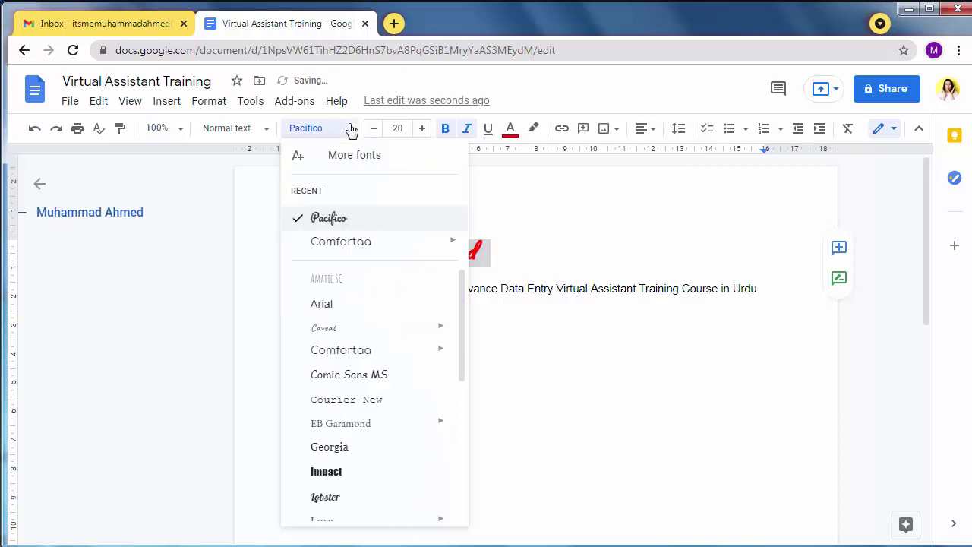
{"action": "scroll", "coordinate": [357, 422], "scroll_direction": "down", "scroll_amount": 2}
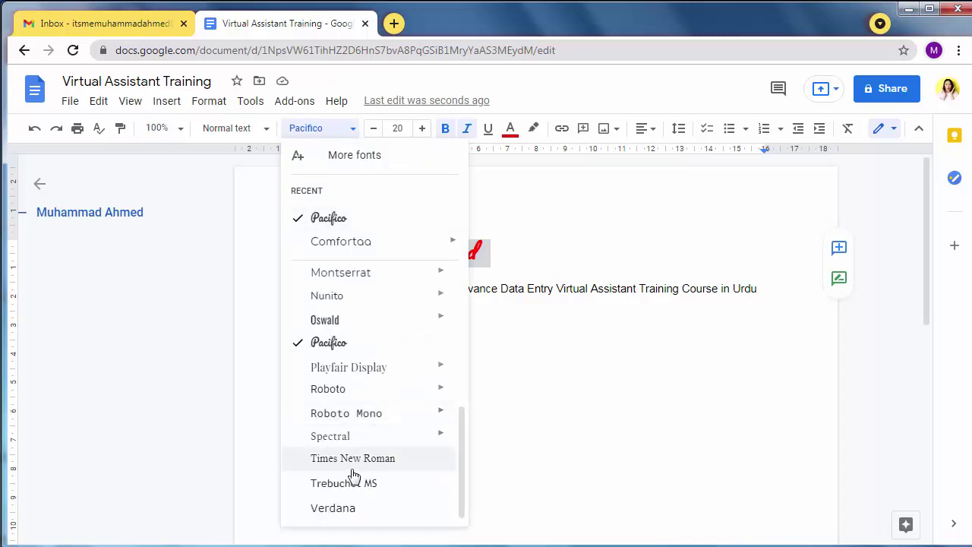
{"action": "left_click", "coordinate": [351, 457]}
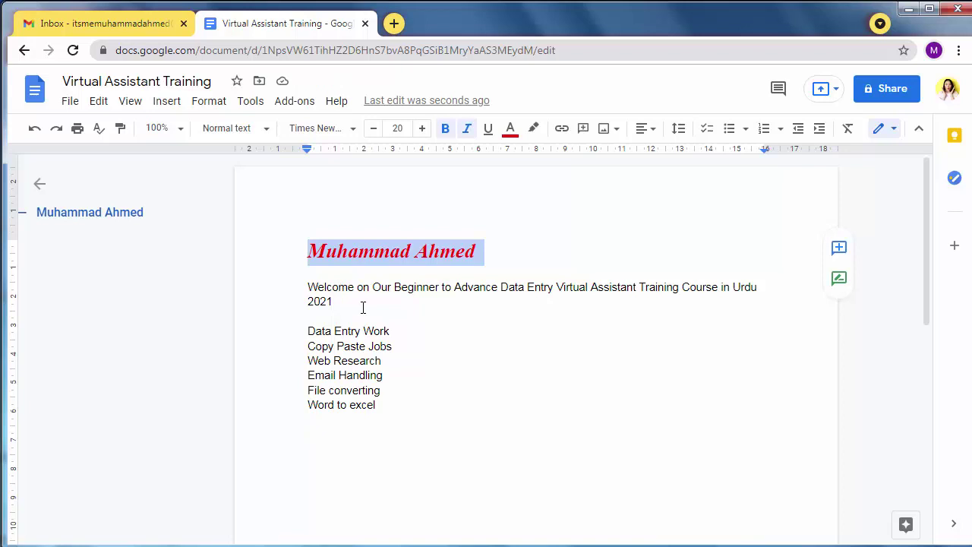
- Enlarge the Welcome paragraph to font size 13
{"action": "left_click", "coordinate": [309, 287]}
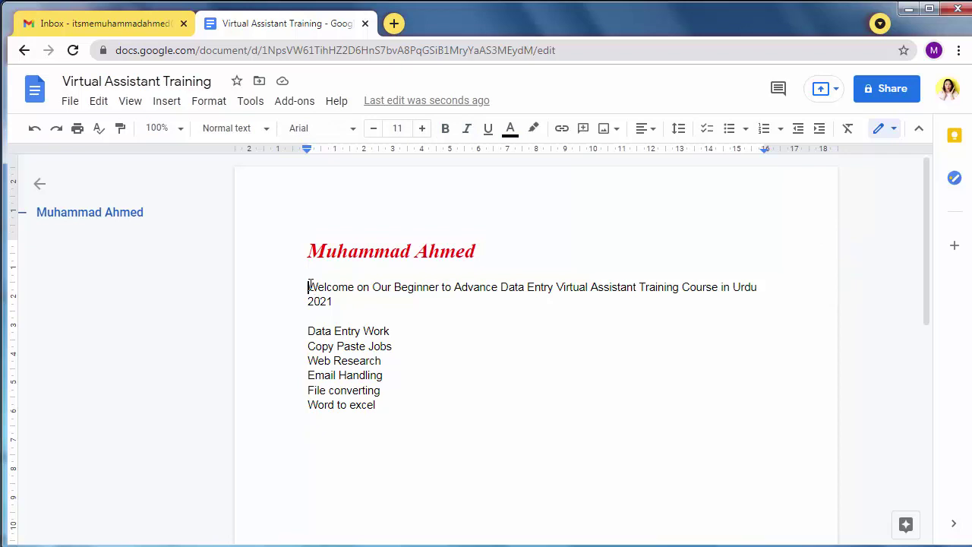
{"action": "triple_click", "coordinate": [328, 298]}
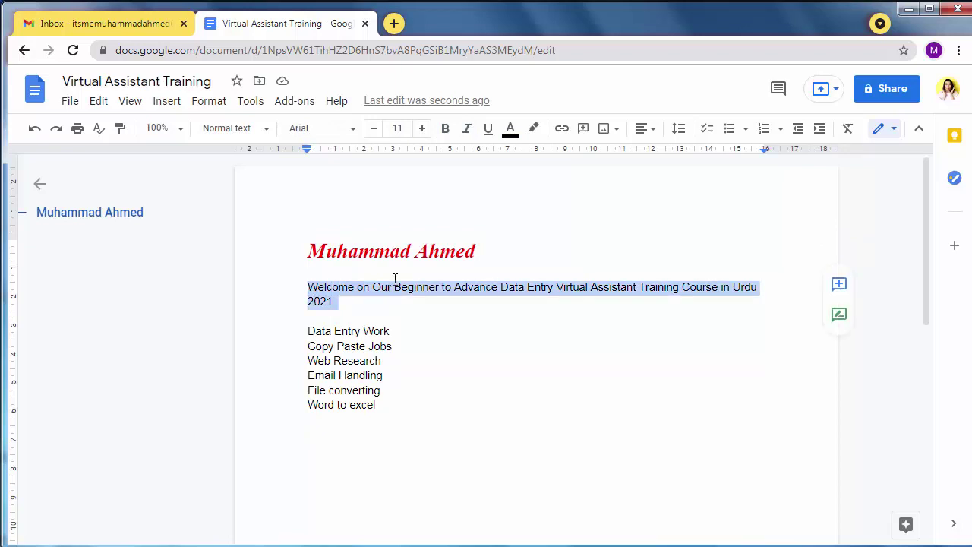
{"action": "left_click", "coordinate": [423, 131]}
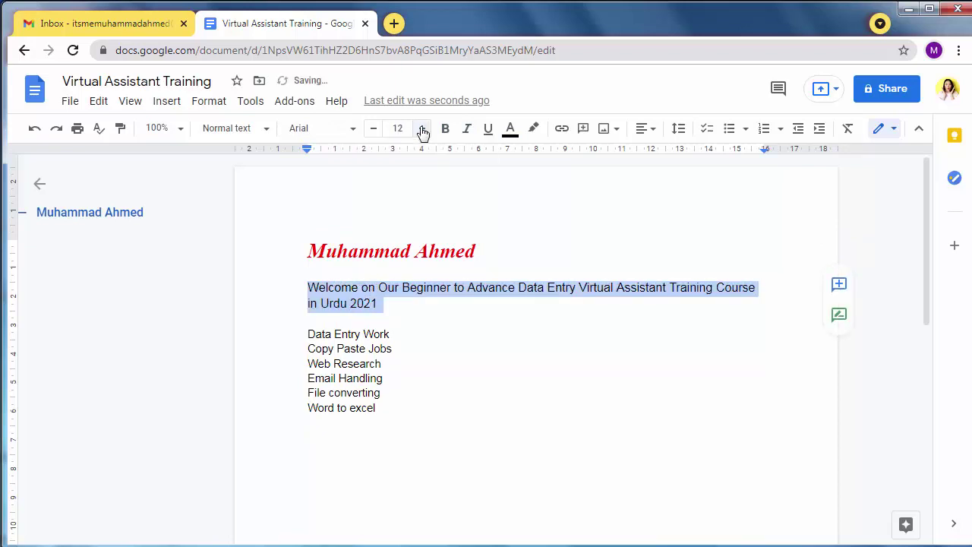
{"action": "left_click", "coordinate": [422, 130]}
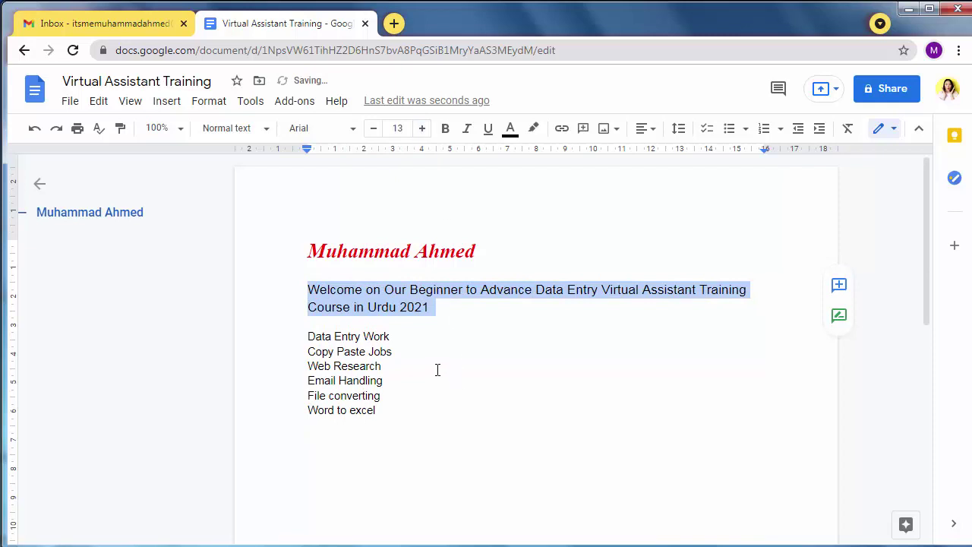
- Select the six task lines and bullet them with diamond and arrow bullets
{"action": "left_click", "coordinate": [321, 337]}
{"action": "left_click_drag", "start_coordinate": [308, 336], "coordinate": [396, 413]}
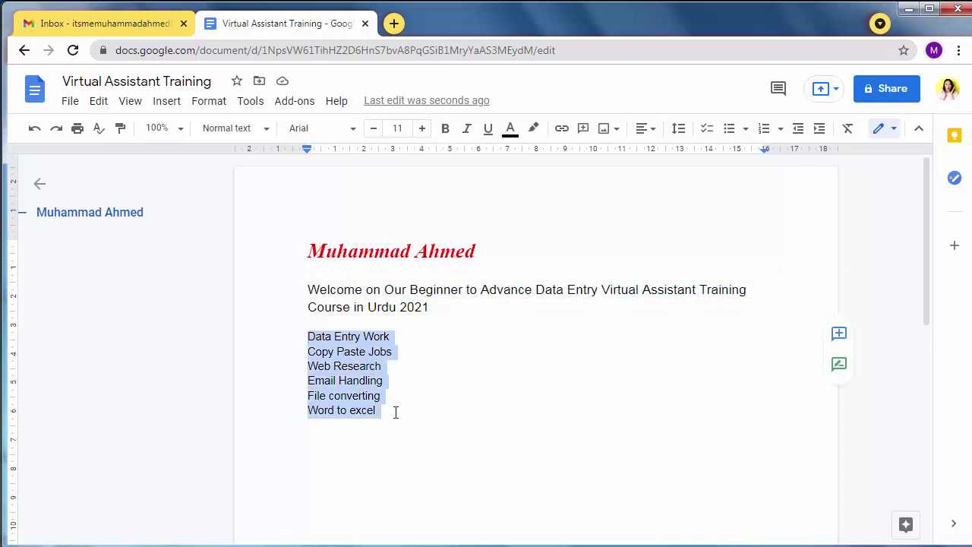
{"action": "left_click", "coordinate": [745, 130]}
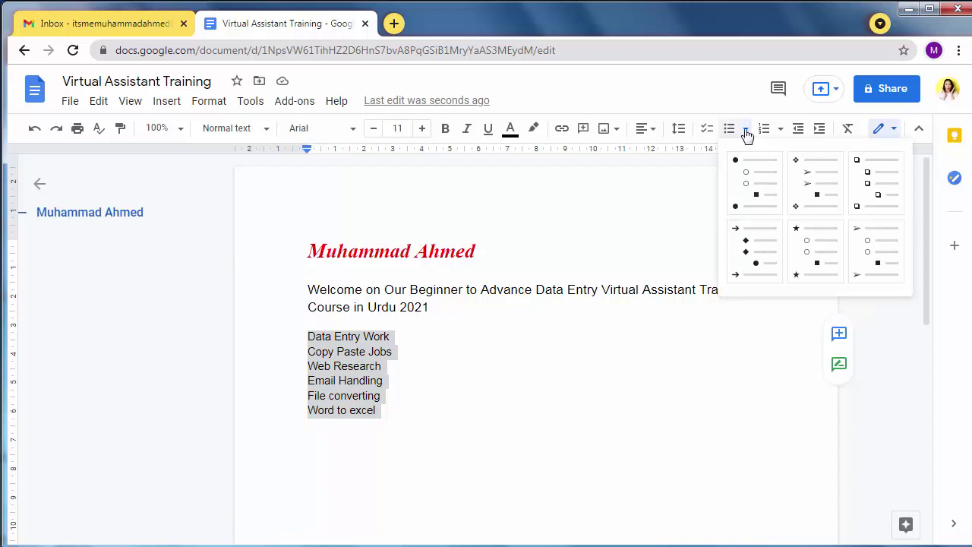
{"action": "left_click", "coordinate": [781, 130]}
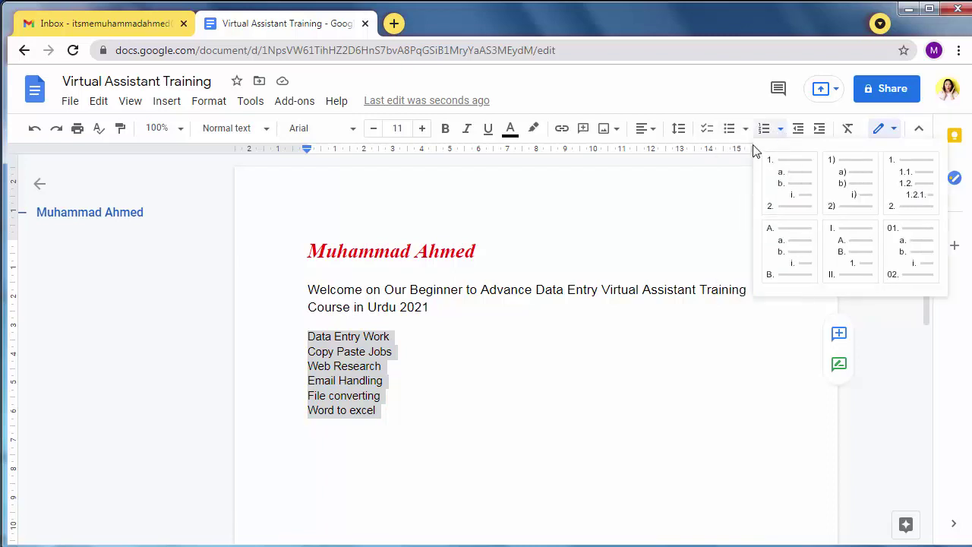
{"action": "left_click", "coordinate": [730, 130]}
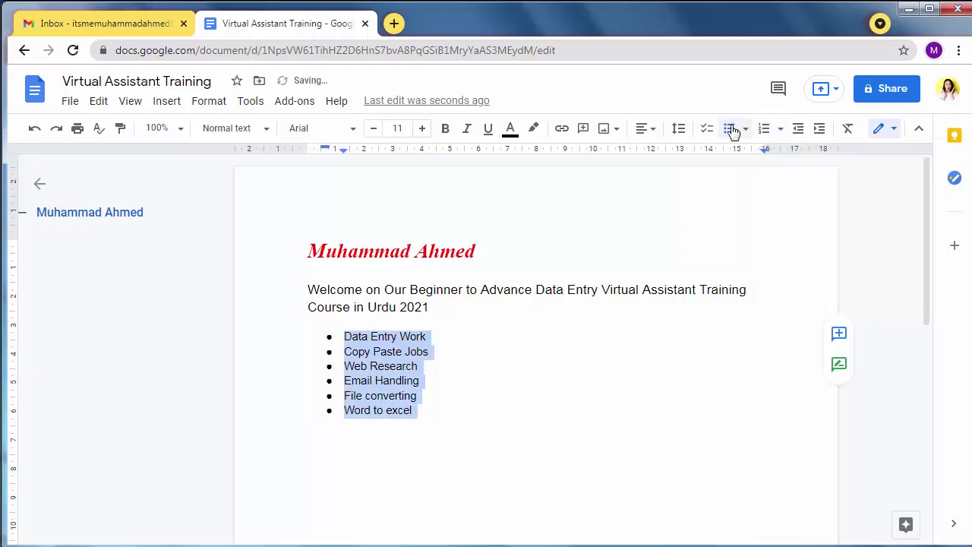
{"action": "left_click", "coordinate": [745, 131]}
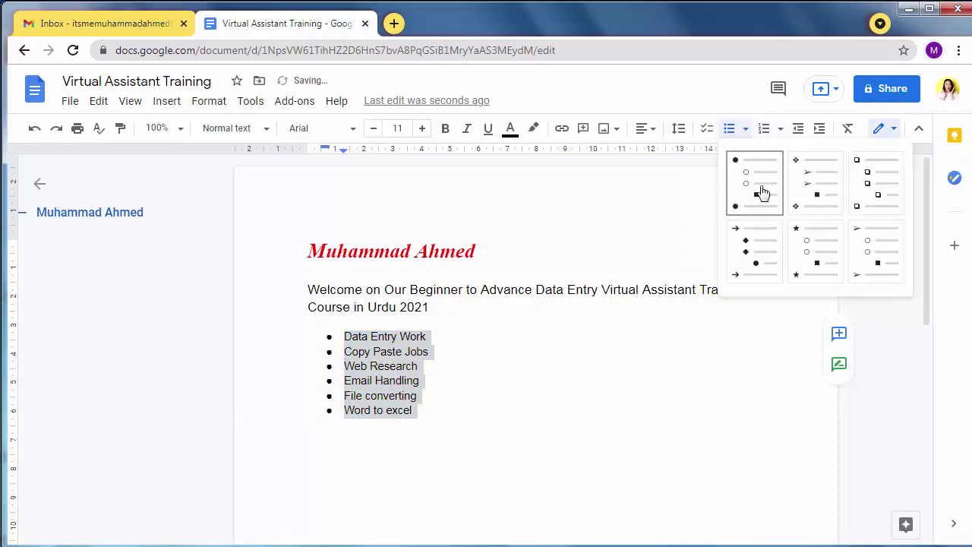
{"action": "left_click", "coordinate": [804, 183]}
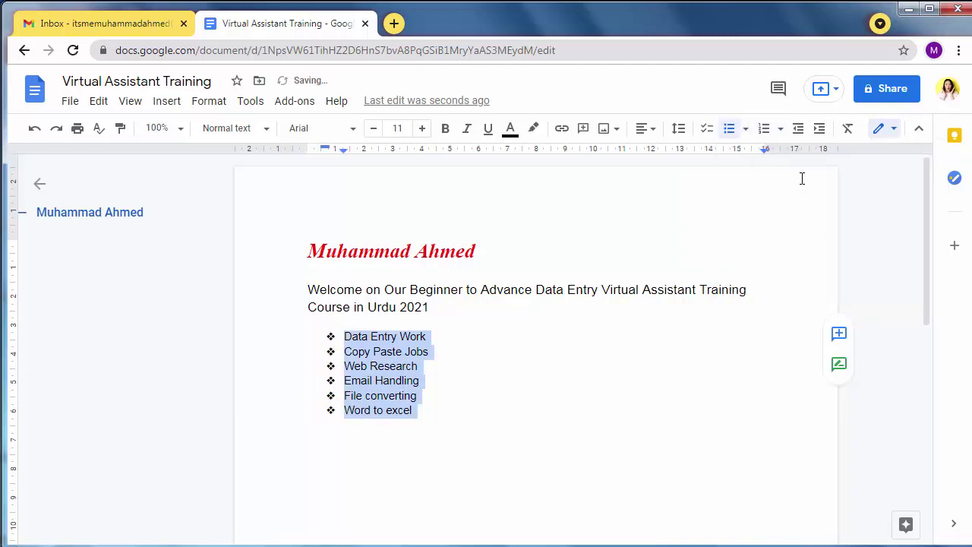
- Try checkbox and arrow bullets, then number the task list 1 to 6
{"action": "left_click", "coordinate": [745, 130]}
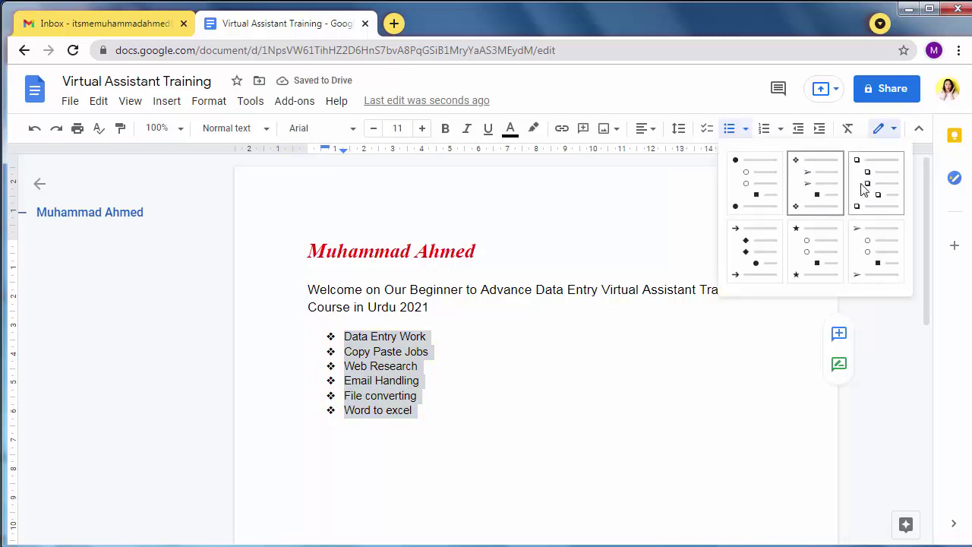
{"action": "left_click", "coordinate": [864, 188]}
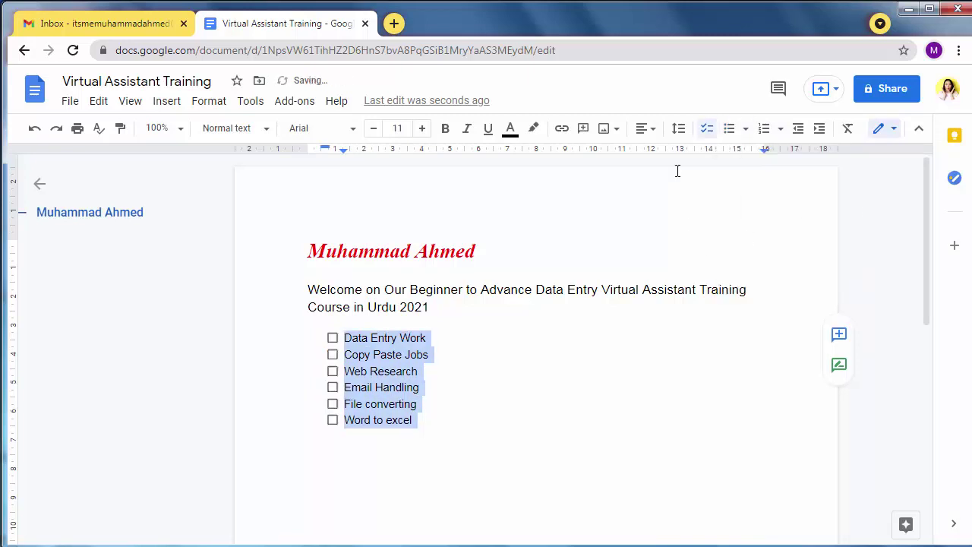
{"action": "left_click", "coordinate": [747, 131]}
{"action": "left_click", "coordinate": [757, 258]}
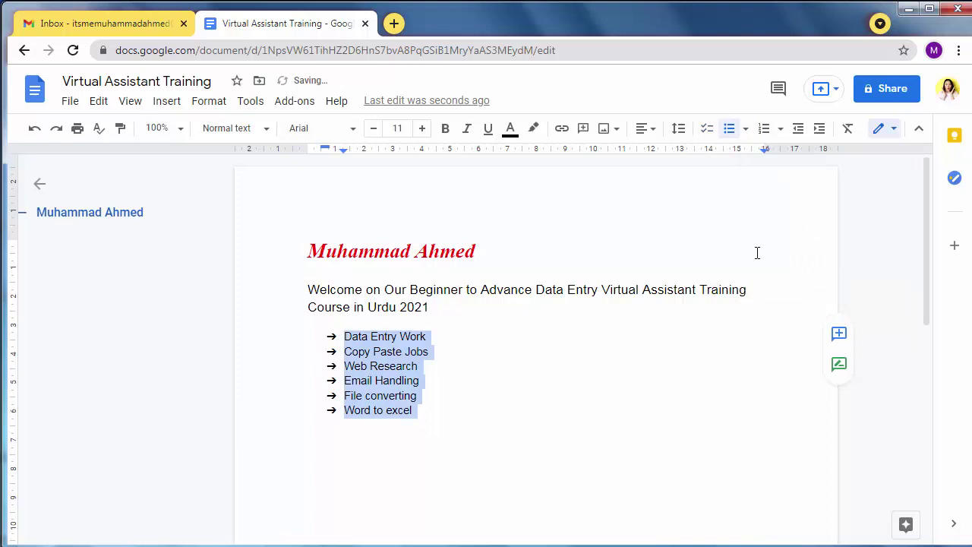
{"action": "left_click", "coordinate": [782, 131]}
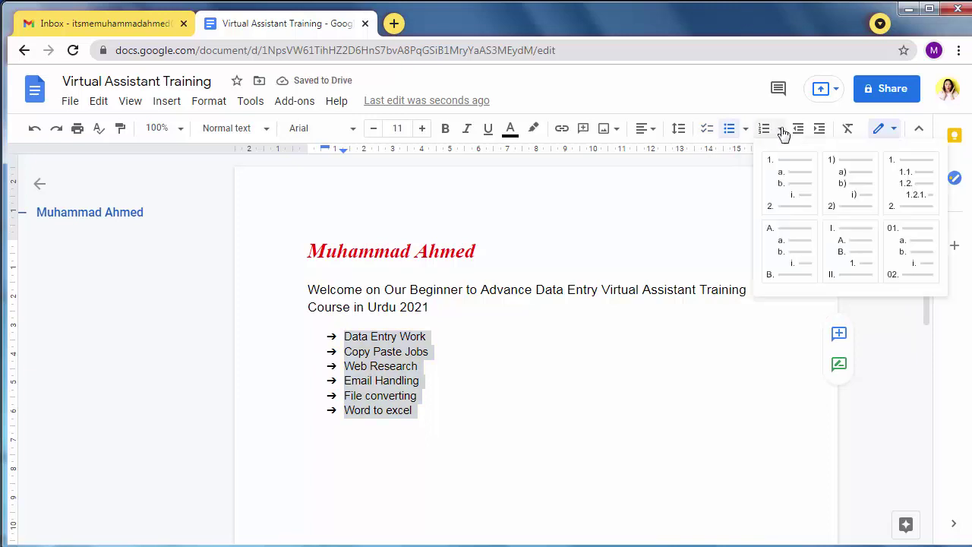
{"action": "left_click", "coordinate": [788, 186]}
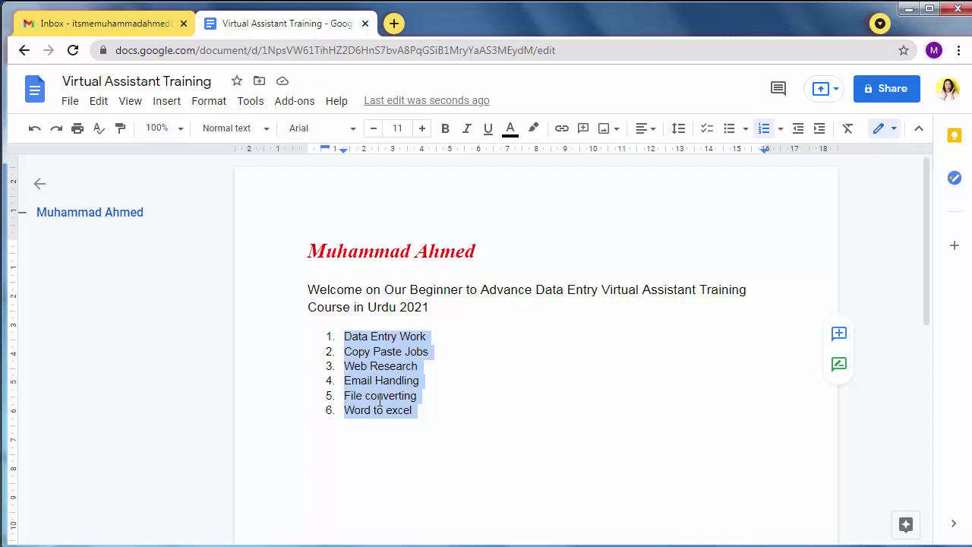
{"action": "left_click", "coordinate": [412, 442]}
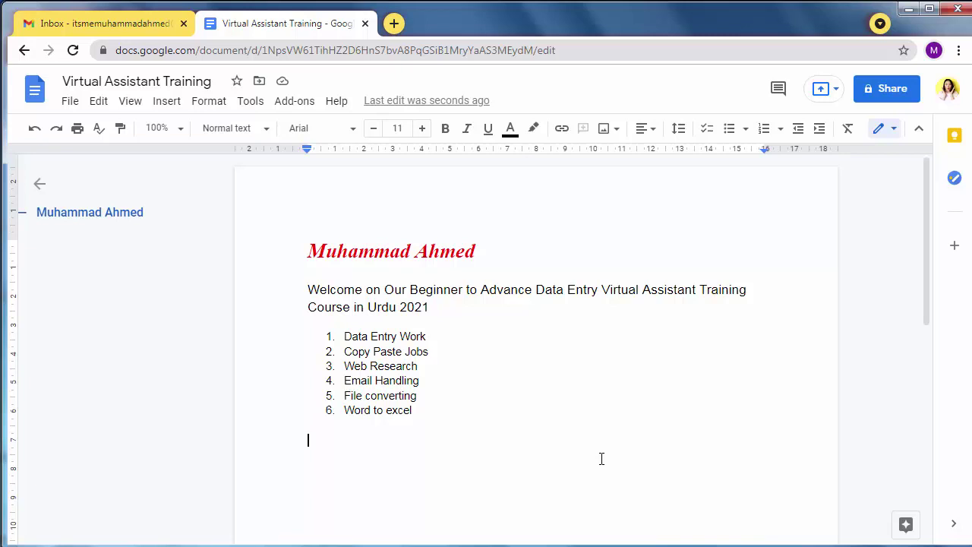
- Type the Skills Providers Institute in Lahore paragraph listing Social Media Marketing, Graphic Designing, Freelancing, YouTube, Blogging and Affiliate Marketing
{"action": "type", "text": "Skills Providers Institute in Laho"}
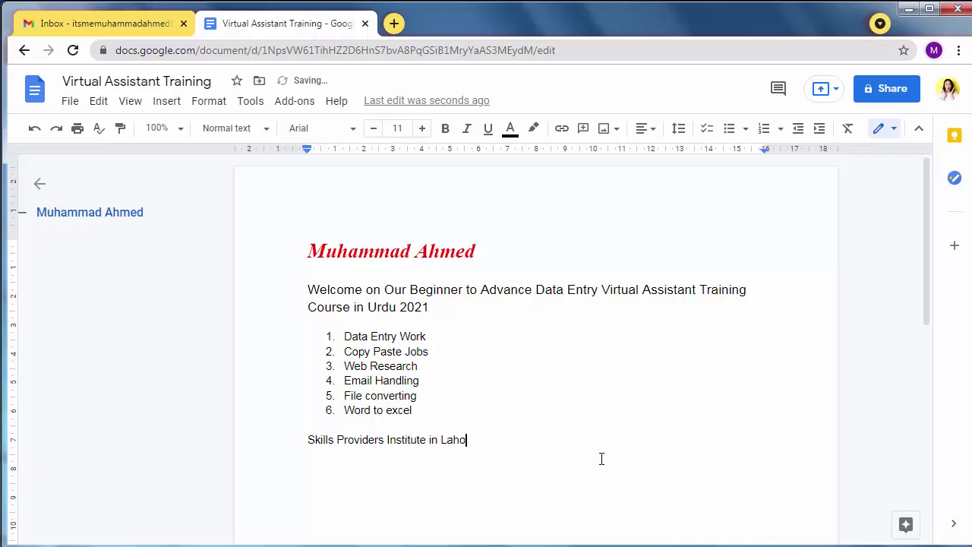
{"action": "type", "text": "re Providing Online Courses lik"}
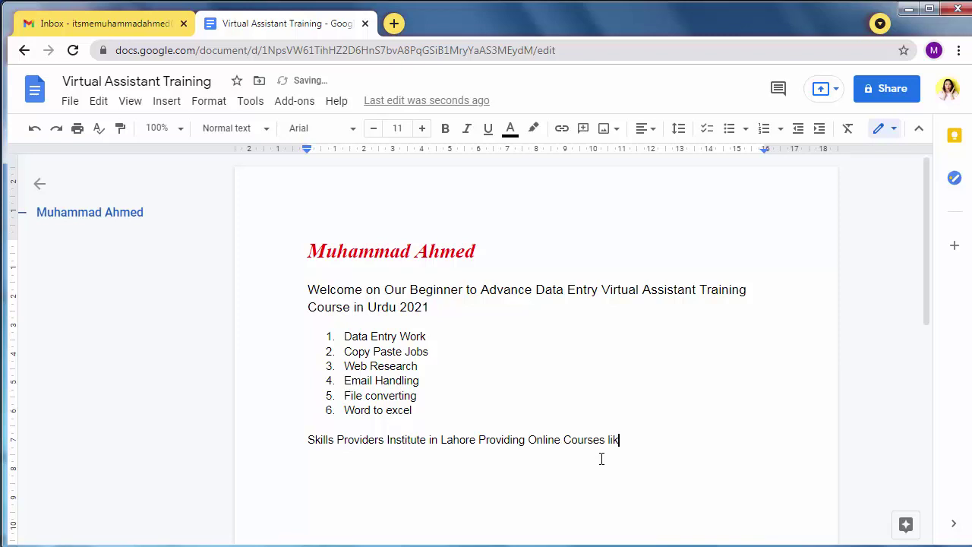
{"action": "type", "text": "e Social Media Marke"}
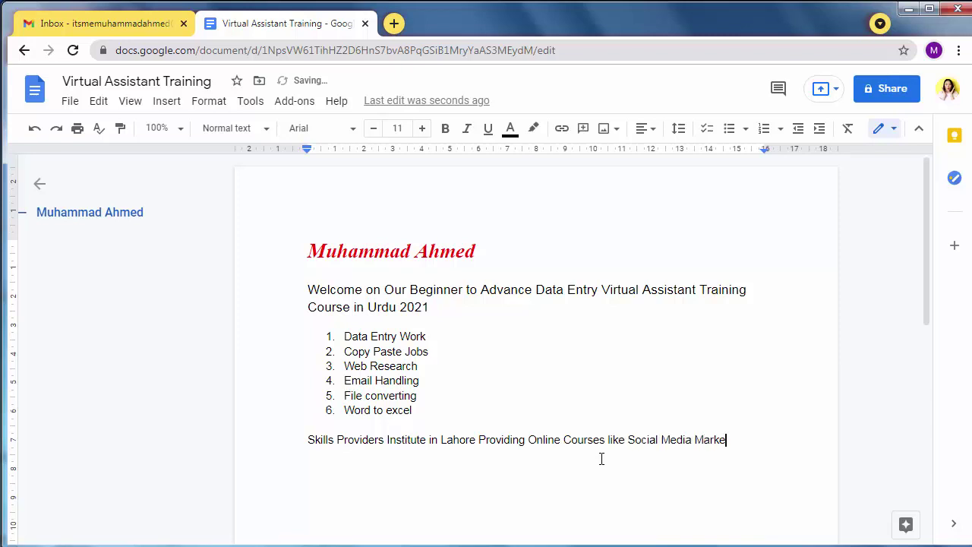
{"action": "type", "text": "ting, Graphic Designi"}
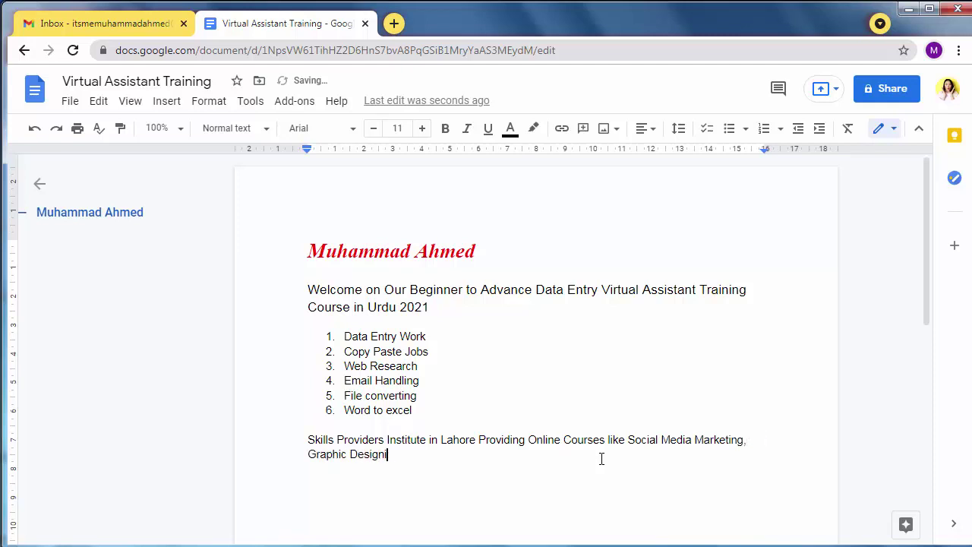
{"action": "type", "text": "ng, Freelancing, You"}
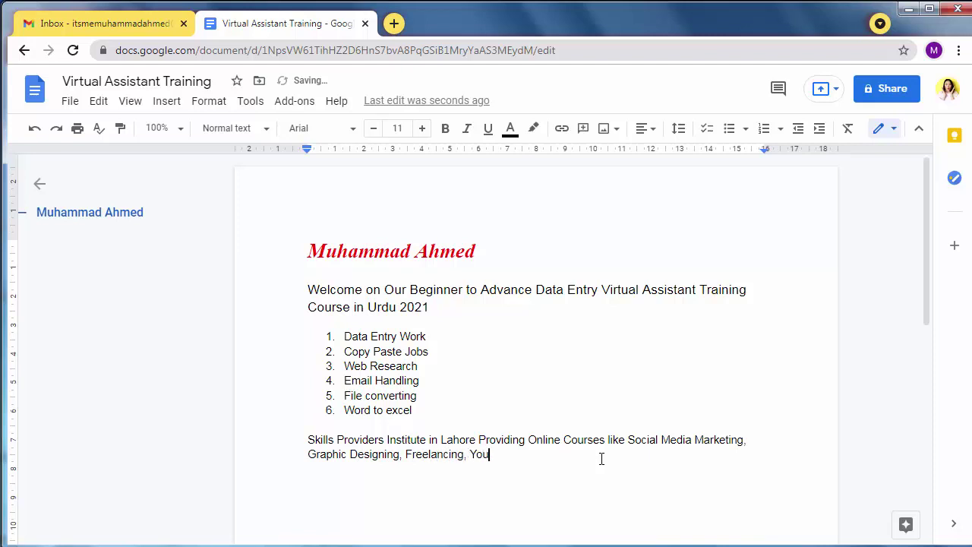
{"action": "type", "text": "Tube, Blogging, Affilia"}
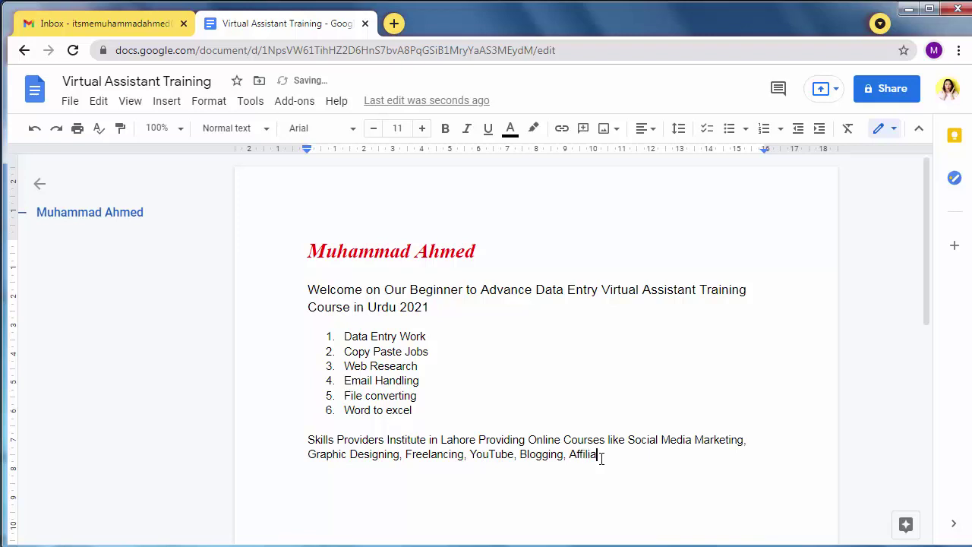
{"action": "type", "text": "te Makreting"}
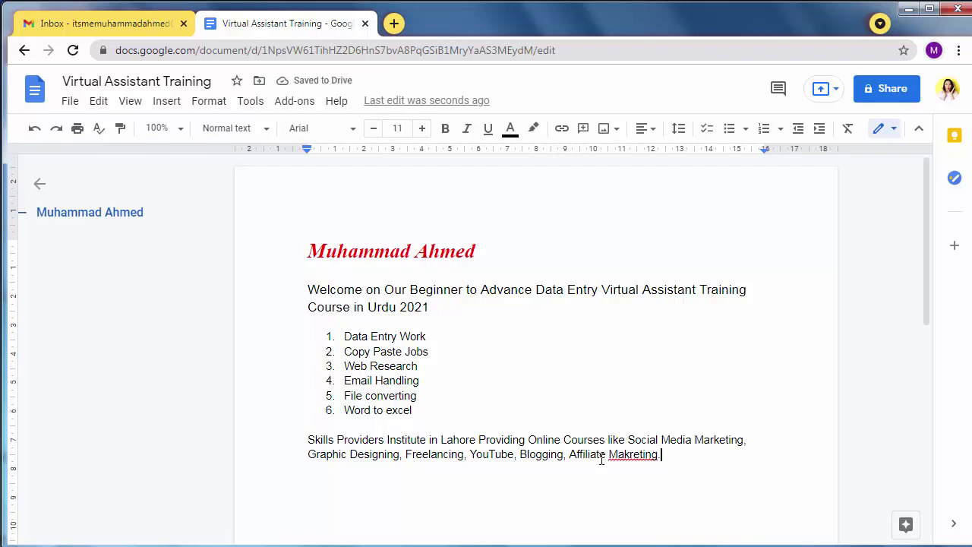
{"action": "key", "text": "BackSpace"}
{"action": "type", "text": "."}
- Make 'Online Courses' bold and blue
{"action": "left_click_drag", "start_coordinate": [528, 440], "coordinate": [605, 440]}
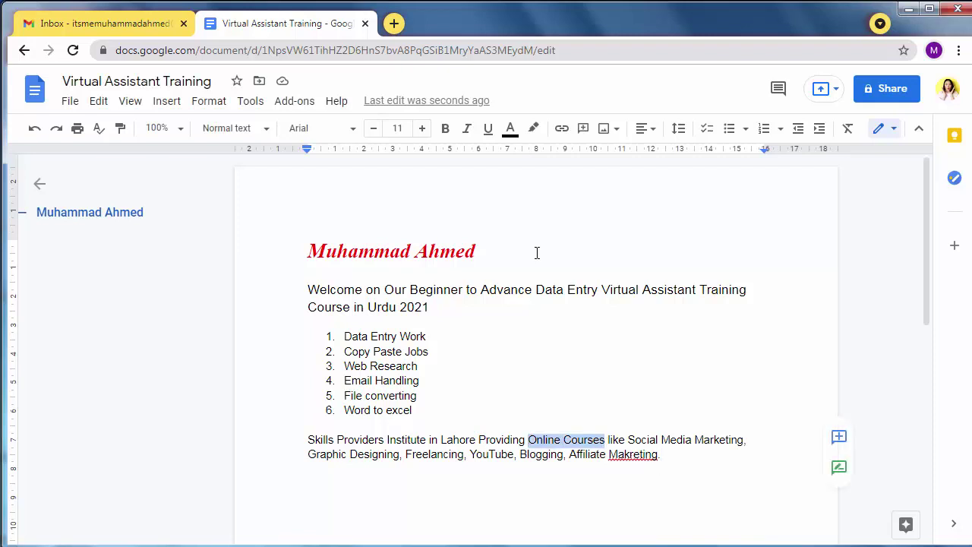
{"action": "left_click", "coordinate": [445, 129]}
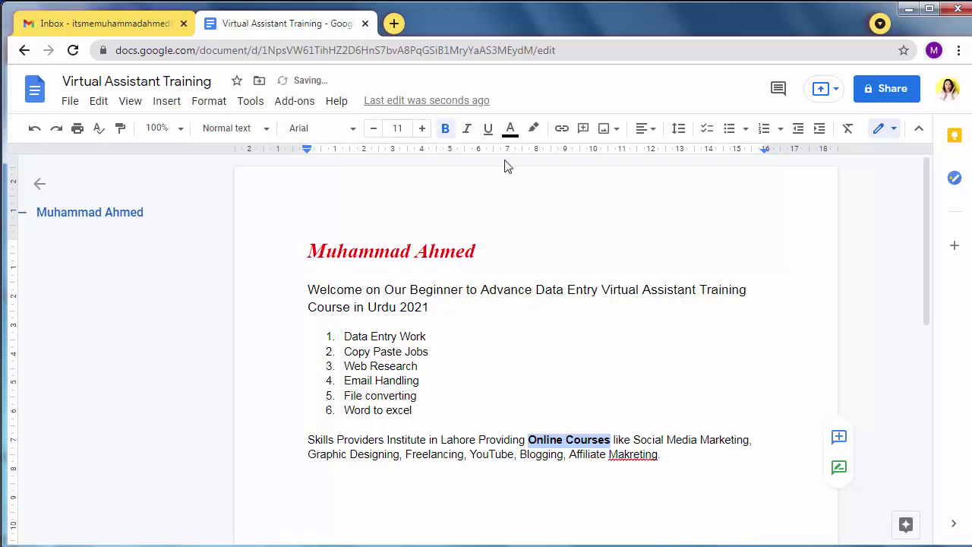
{"action": "left_click", "coordinate": [510, 129]}
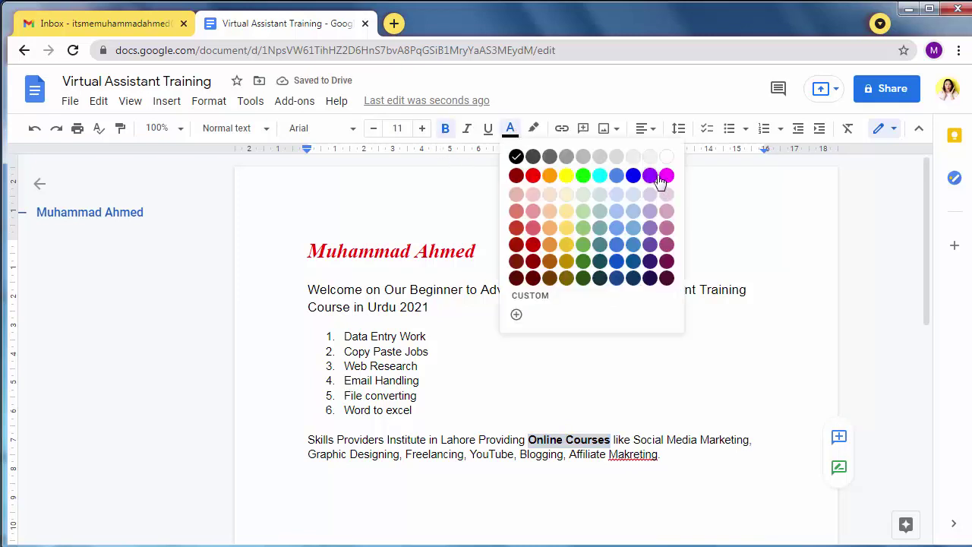
{"action": "left_click", "coordinate": [634, 176]}
- Correct 'Makreting' to 'Marketing' and end the paragraph with a period
{"action": "left_click", "coordinate": [738, 466]}
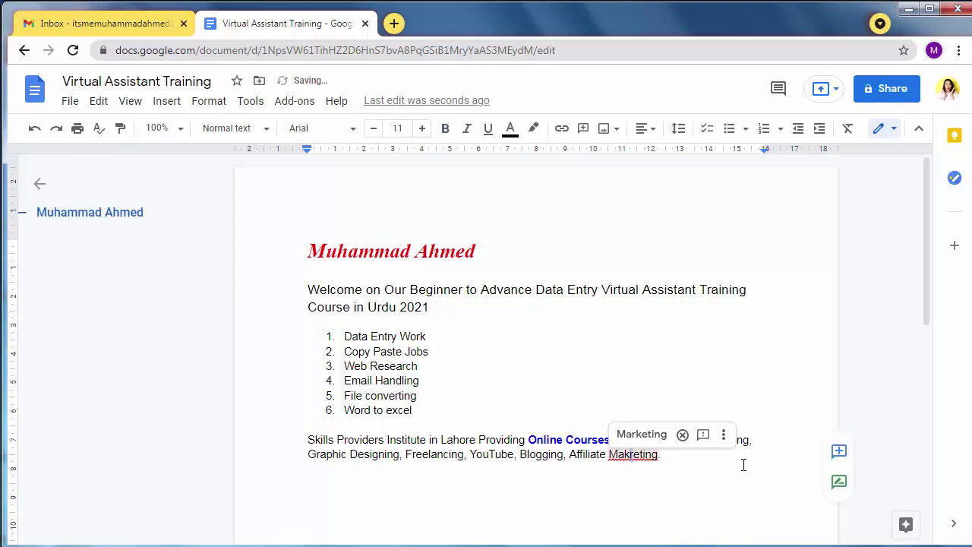
{"action": "right_click", "coordinate": [635, 454]}
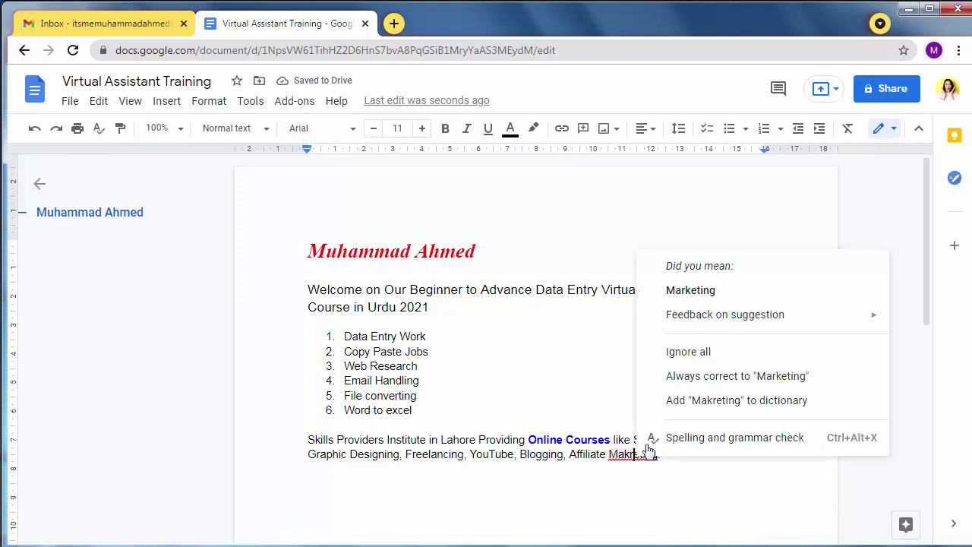
{"action": "left_click", "coordinate": [712, 292]}
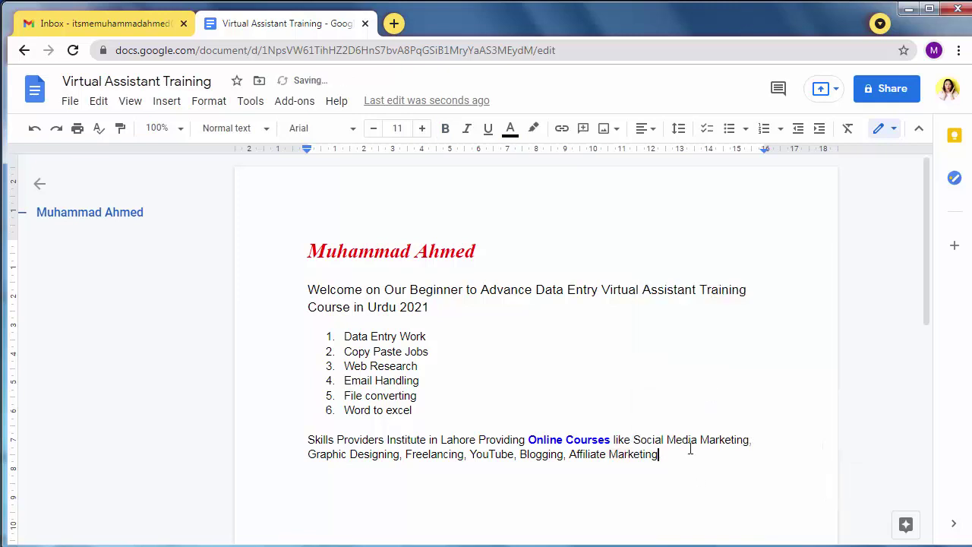
{"action": "type", "text": "."}
{"action": "left_click", "coordinate": [310, 267]}
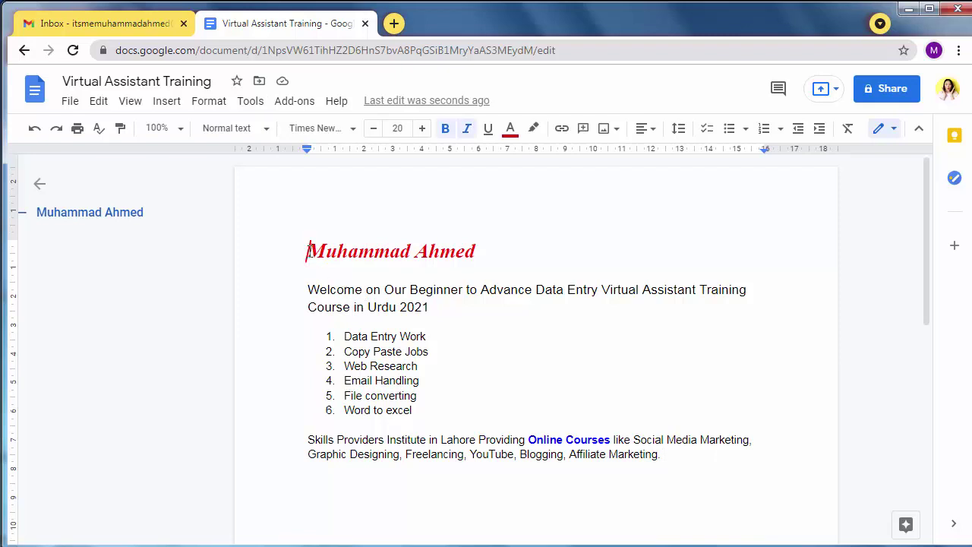
{"action": "left_click", "coordinate": [672, 452]}
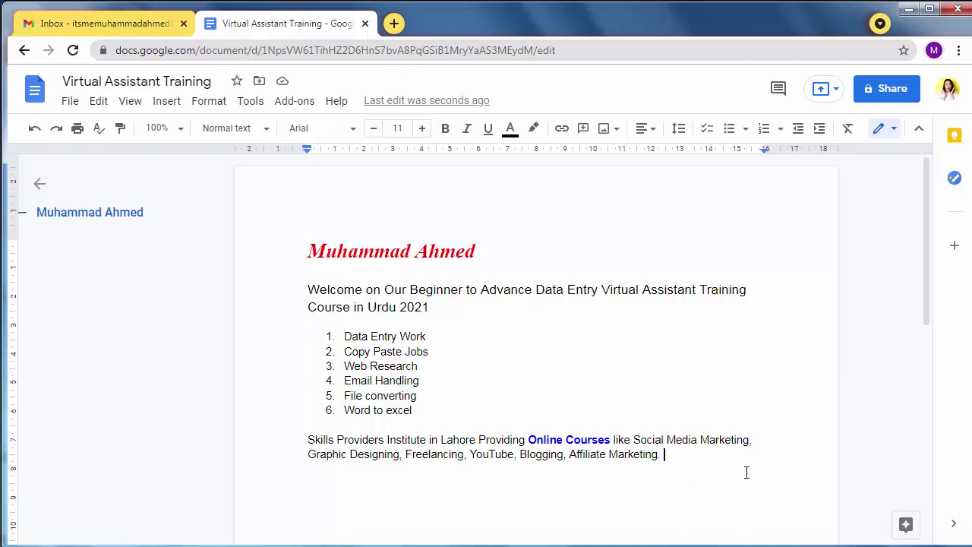
{"action": "key", "text": "ctrl+Home"}
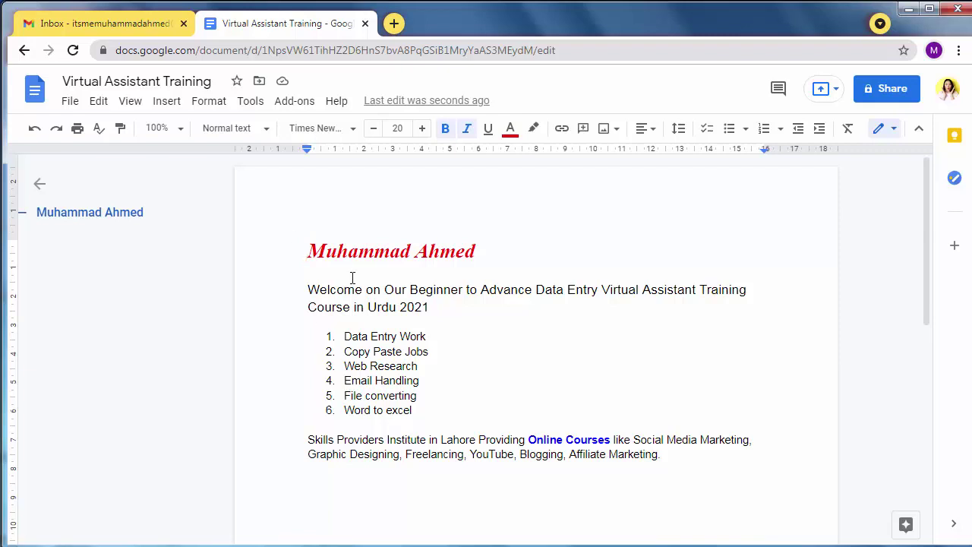
{"action": "left_click", "coordinate": [671, 456]}
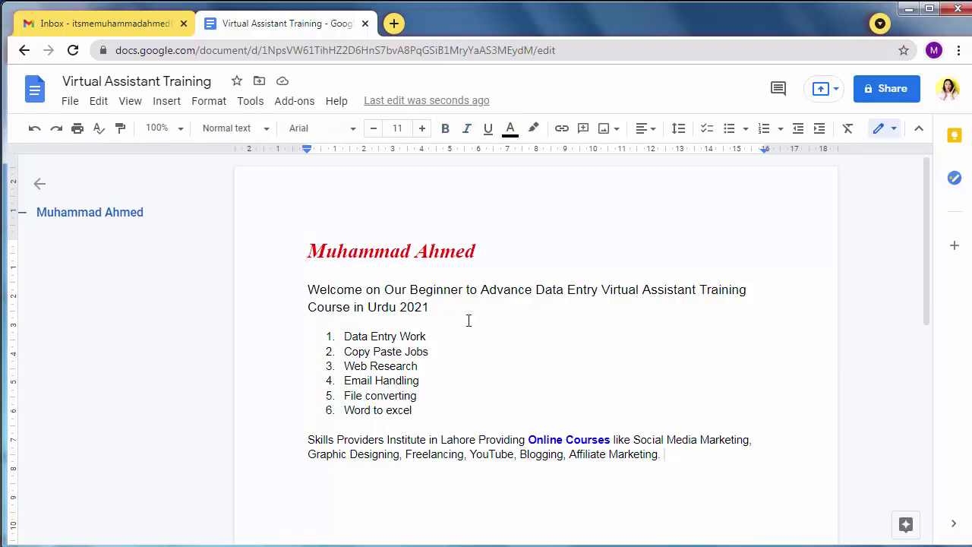
{"action": "left_click", "coordinate": [314, 258]}
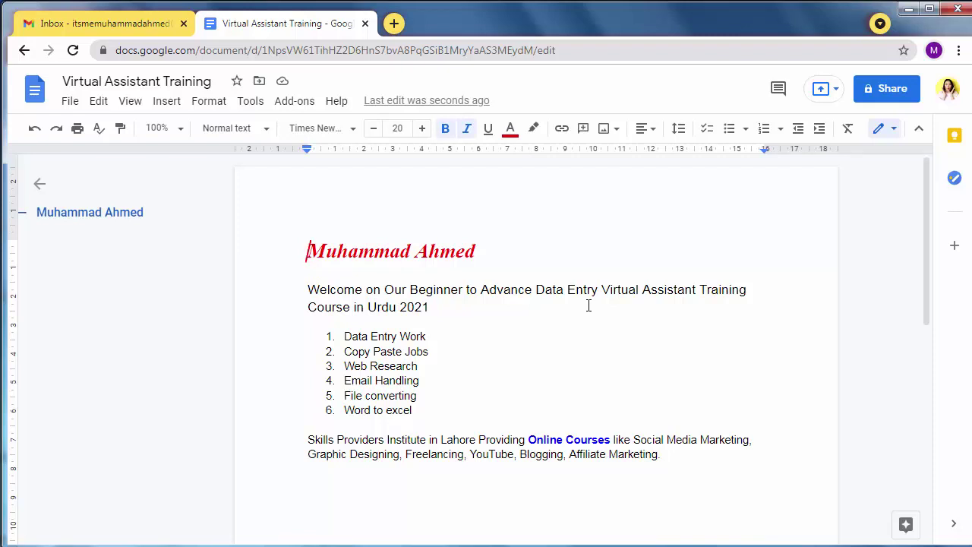
{"action": "key", "text": "ctrl+End"}
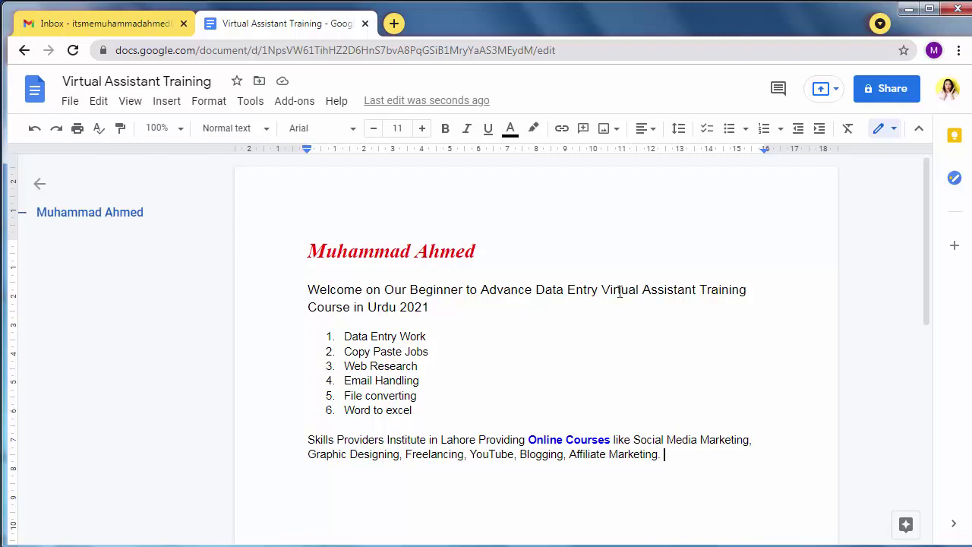
{"action": "mouse_move", "coordinate": [673, 454]}
{"action": "left_mouse_down"}
{"action": "mouse_move", "coordinate": [596, 440]}
{"action": "mouse_move", "coordinate": [666, 454]}
{"action": "left_mouse_up"}
{"action": "key", "text": "shift+Left"}
{"action": "key", "text": "shift+Left"}
{"action": "key", "text": "shift+Left"}
{"action": "key", "text": "shift+Left"}
{"action": "key", "text": "shift+Left"}
{"action": "key", "text": "shift+Left"}
{"action": "key", "text": "shift+Left"}
{"action": "key", "text": "shift+Left"}
{"action": "key", "text": "shift+Left"}
{"action": "key", "text": "shift+Left"}
{"action": "key", "text": "shift+Left"}
{"action": "key", "text": "shift+Left"}
{"action": "key", "text": "shift+Left"}
{"action": "key", "text": "shift+Left"}
{"action": "key", "text": "shift+Left"}
{"action": "key", "text": "shift+Left"}
{"action": "key", "text": "shift+Left"}
{"action": "key", "text": "shift+Left"}
{"action": "key", "text": "shift+Left"}
{"action": "key", "text": "shift+Left"}
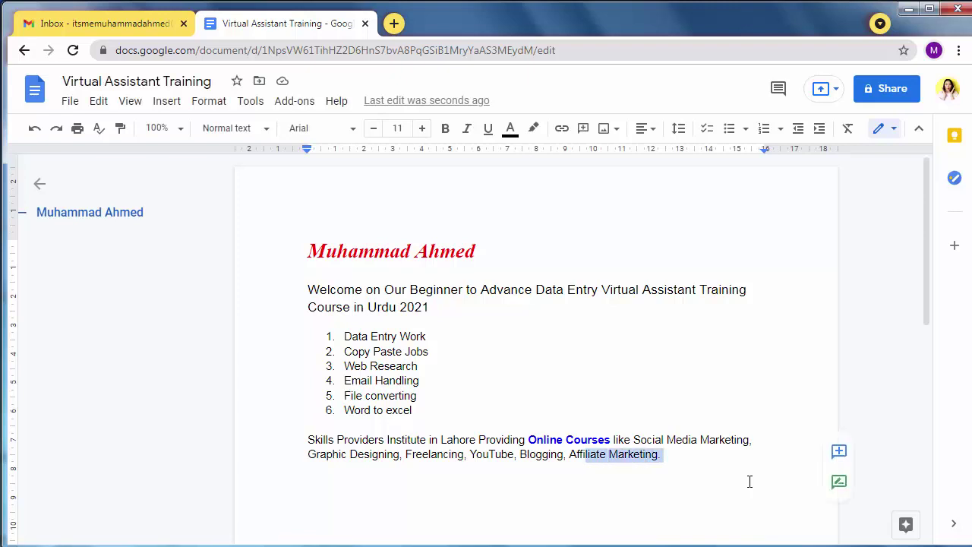
{"action": "key", "text": "shift+Left"}
{"action": "key", "text": "shift+Left"}
{"action": "key", "text": "shift+Left"}
{"action": "key", "text": "shift+Left"}
{"action": "key", "text": "shift+Left"}
{"action": "key", "text": "shift+Left"}
{"action": "key", "text": "shift+Left"}
{"action": "key", "text": "shift+Left"}
{"action": "key", "text": "shift+Left"}
{"action": "key", "text": "shift+Left"}
{"action": "key", "text": "shift+Left"}
{"action": "key", "text": "shift+Left"}
{"action": "key", "text": "shift+Left"}
{"action": "key", "text": "shift+Left"}
{"action": "key", "text": "shift+Left"}
{"action": "key", "text": "shift+Left"}
{"action": "key", "text": "shift+Left"}
{"action": "key", "text": "shift+Left"}
{"action": "key", "text": "shift+Left"}
{"action": "key", "text": "shift+Left"}
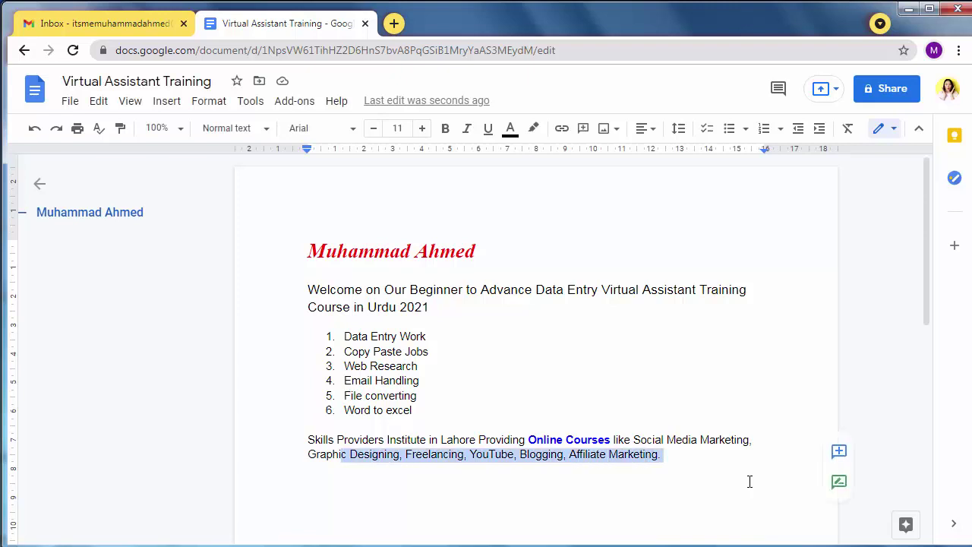
{"action": "key", "text": "shift+Left"}
{"action": "key", "text": "shift+Left"}
{"action": "key", "text": "shift+Left"}
{"action": "key", "text": "shift+Left"}
{"action": "key", "text": "shift+Left"}
{"action": "key", "text": "shift+Left"}
{"action": "key", "text": "shift+Left"}
{"action": "key", "text": "shift+Left"}
{"action": "key", "text": "shift+Left"}
{"action": "key", "text": "shift+Left"}
{"action": "key", "text": "shift+Left"}
{"action": "key", "text": "shift+Left"}
{"action": "key", "text": "shift+Left"}
{"action": "key", "text": "shift+Left"}
{"action": "key", "text": "shift+Left"}
{"action": "key", "text": "shift+Left"}
{"action": "key", "text": "shift+Left"}
{"action": "key", "text": "shift+Left"}
{"action": "key", "text": "shift+Left"}
{"action": "key", "text": "shift+Left"}
{"action": "key", "text": "shift+Up"}
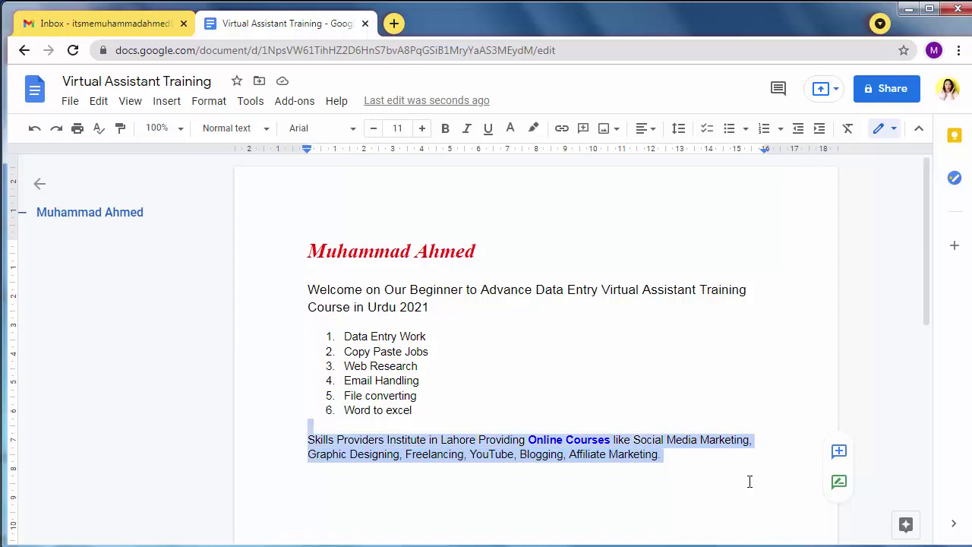
{"action": "key", "text": "shift+Down"}
{"action": "key", "text": "Right"}
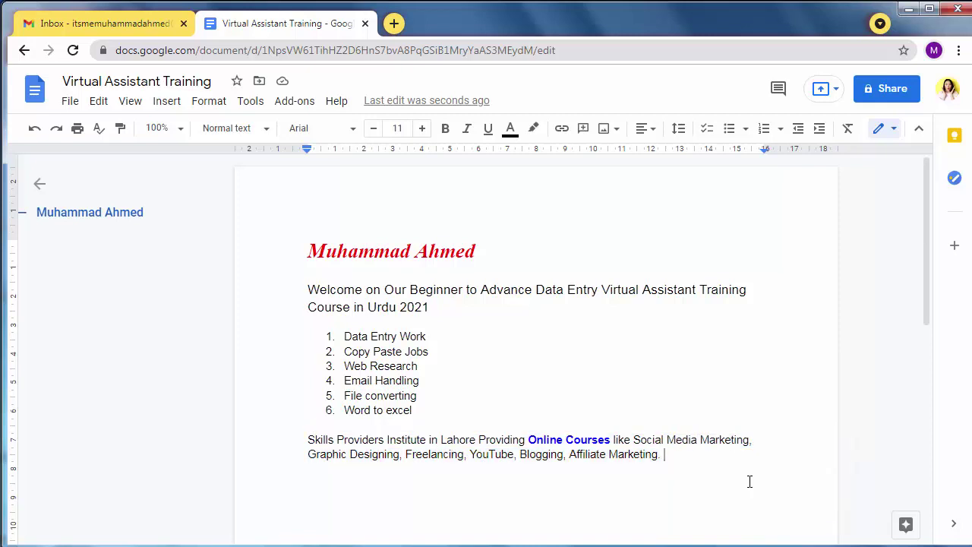
{"action": "left_click_drag", "start_coordinate": [666, 454], "coordinate": [312, 442]}
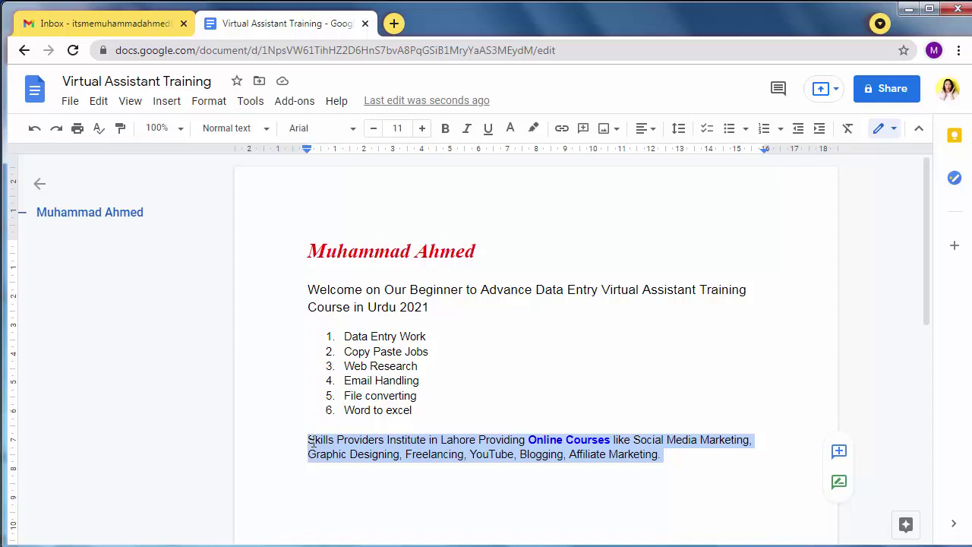
{"action": "left_click", "coordinate": [308, 441]}
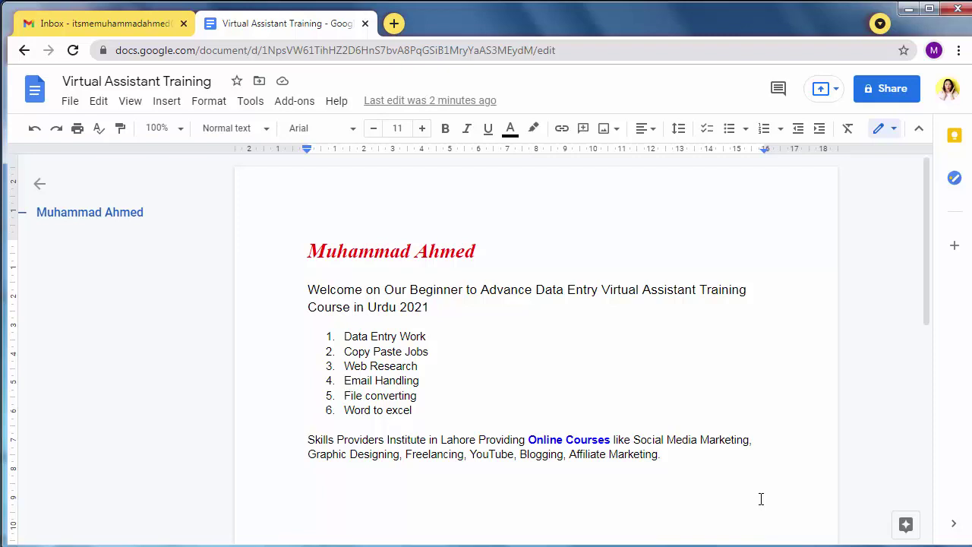
{"action": "key", "text": "shift+Down"}
{"action": "key", "text": "shift+Down"}
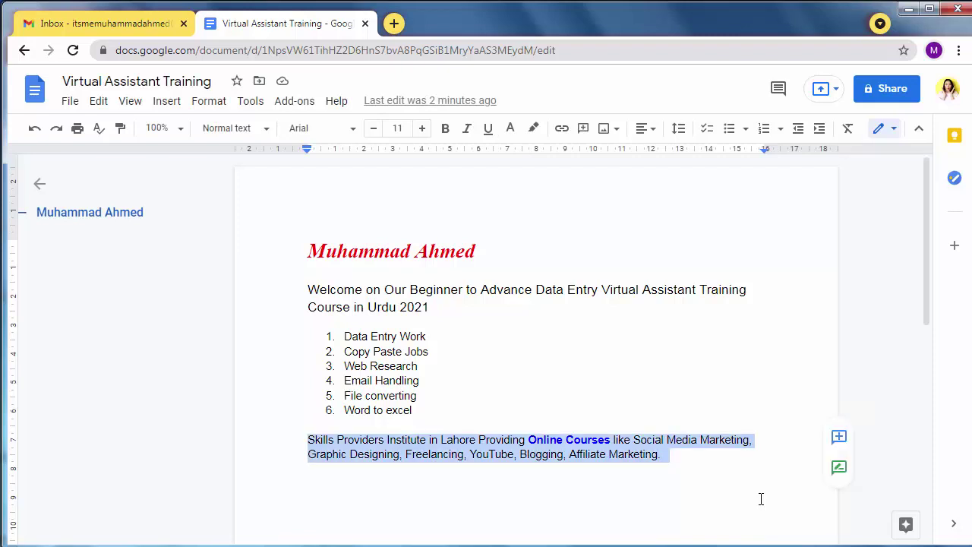
{"action": "key", "text": "Up"}
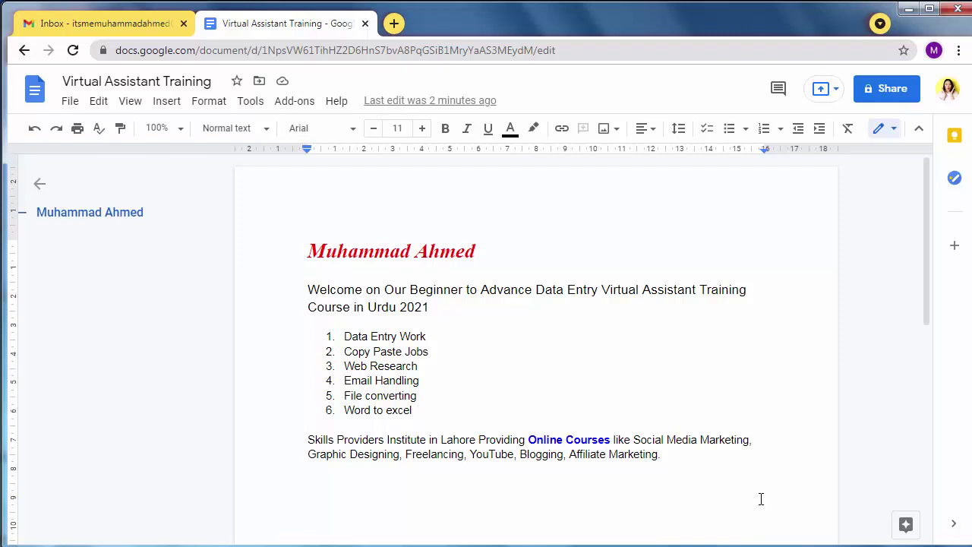
{"action": "key", "text": "ctrl+a"}
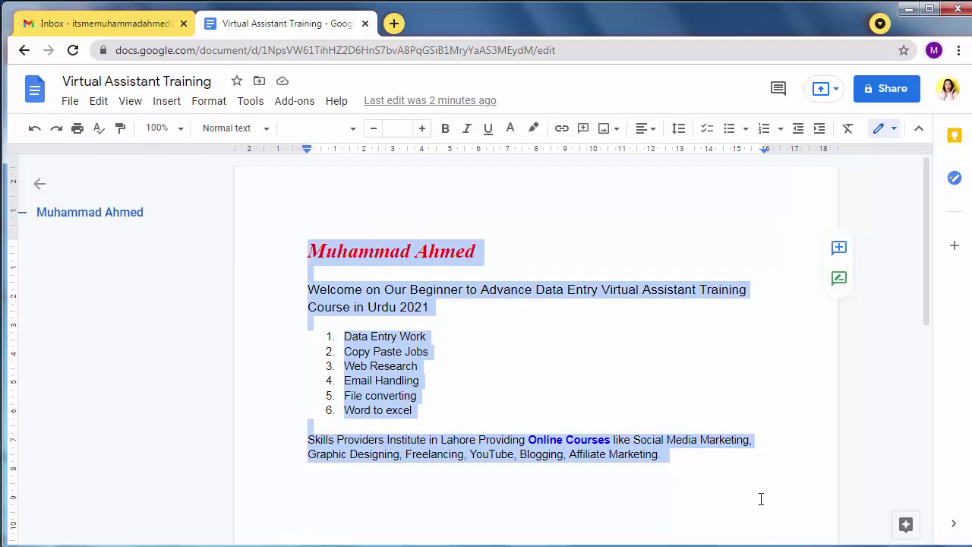
- Select the two-line Welcome paragraph below the heading and delete it
{"action": "key", "text": "ctrl+Home"}
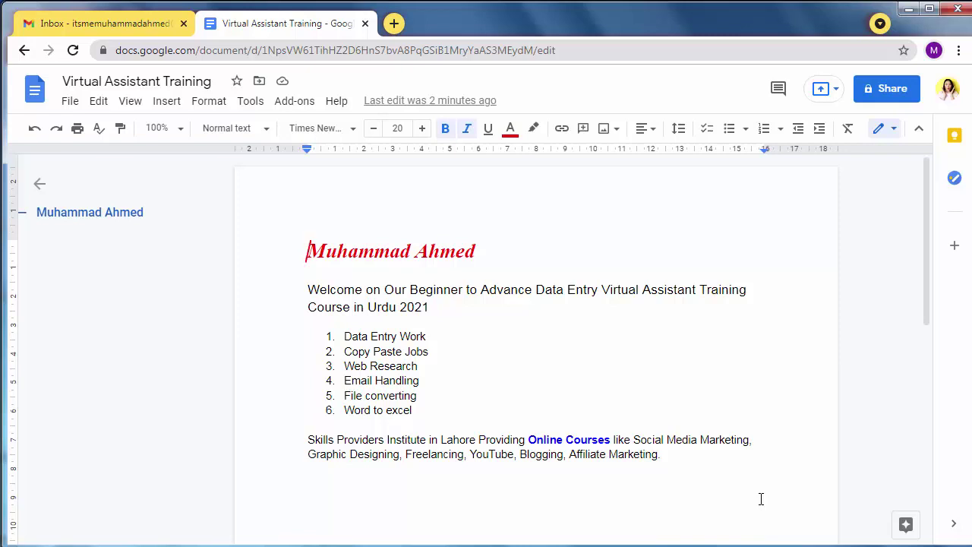
{"action": "key", "text": "shift+End"}
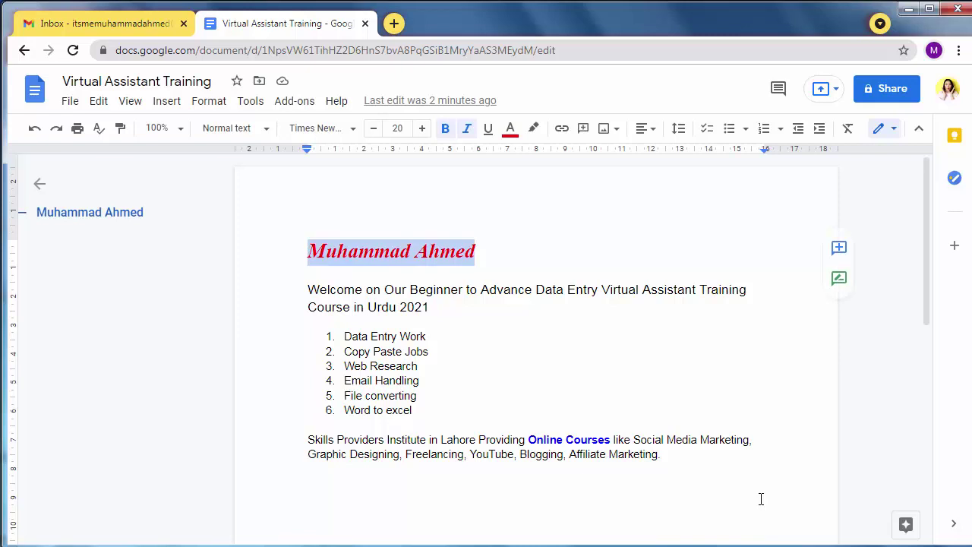
{"action": "key", "text": "Right"}
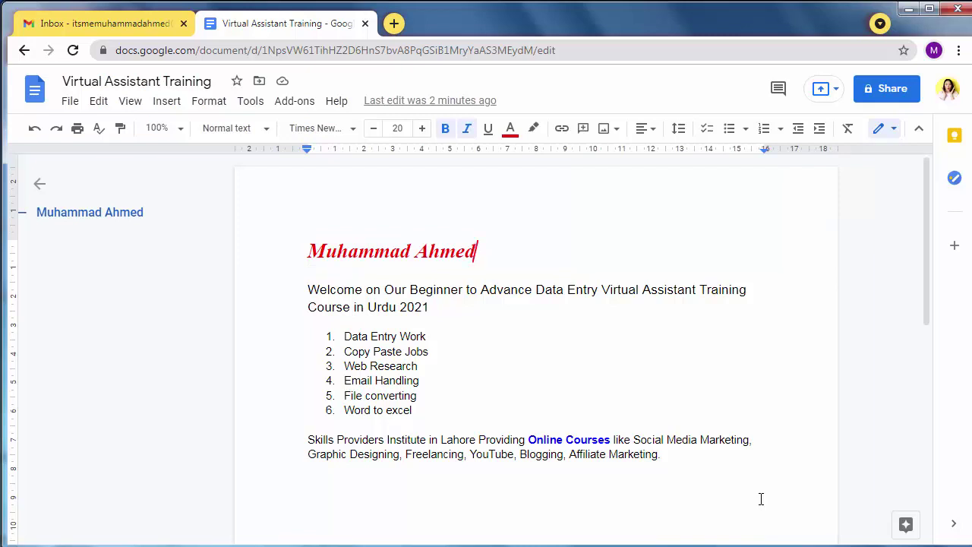
{"action": "key", "text": "shift+Home"}
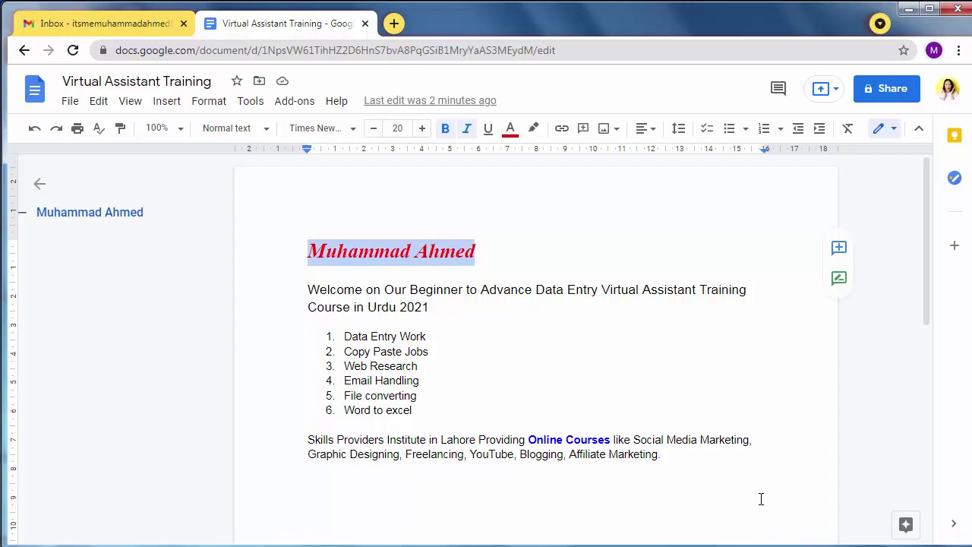
{"action": "key", "text": "Down"}
{"action": "key", "text": "Down"}
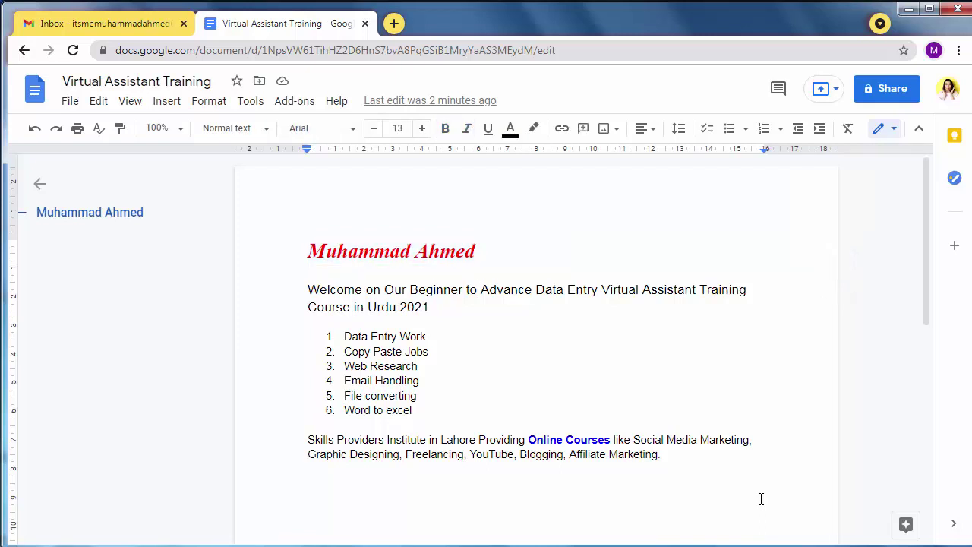
{"action": "key", "text": "Home"}
{"action": "key", "text": "shift+Down"}
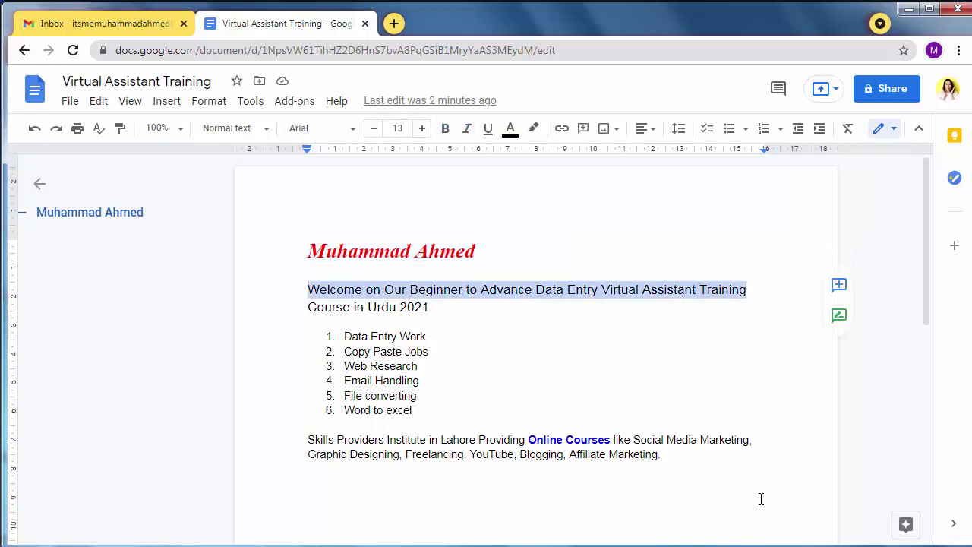
{"action": "key", "text": "shift+End"}
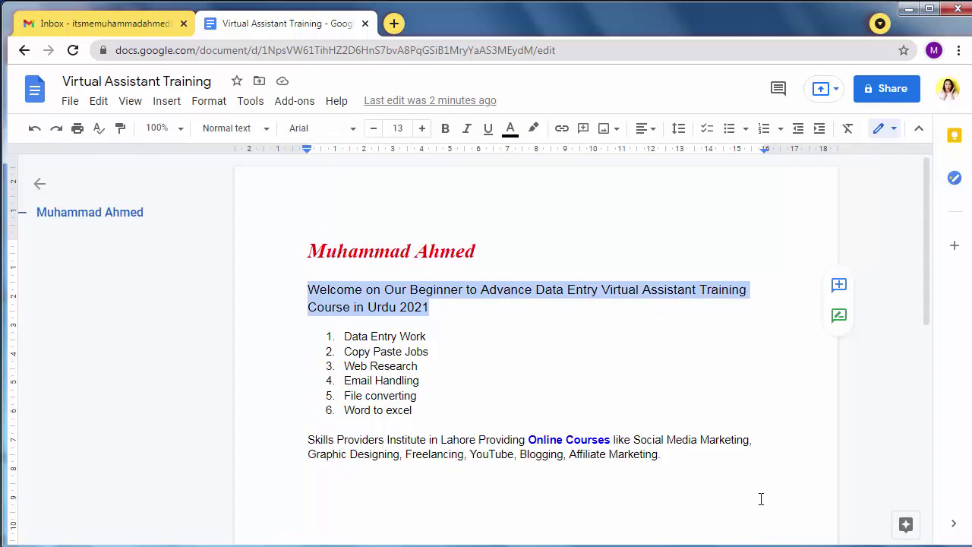
{"action": "key", "text": "Delete"}
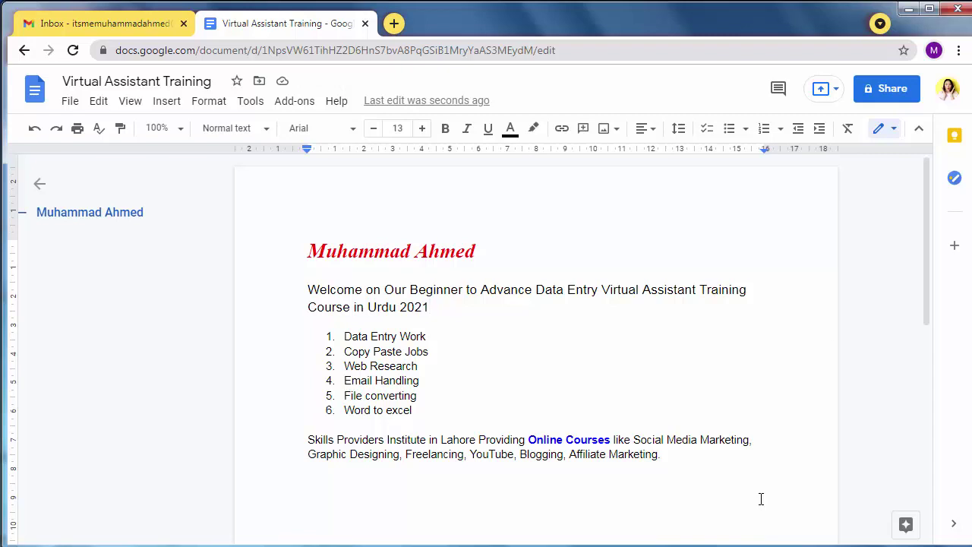
- Restore the deleted Welcome paragraph and bring up the Edit menu
{"action": "key", "text": "ctrl+shift+Up"}
{"action": "key", "text": "ctrl+shift+Up"}
{"action": "key", "text": "shift+Down"}
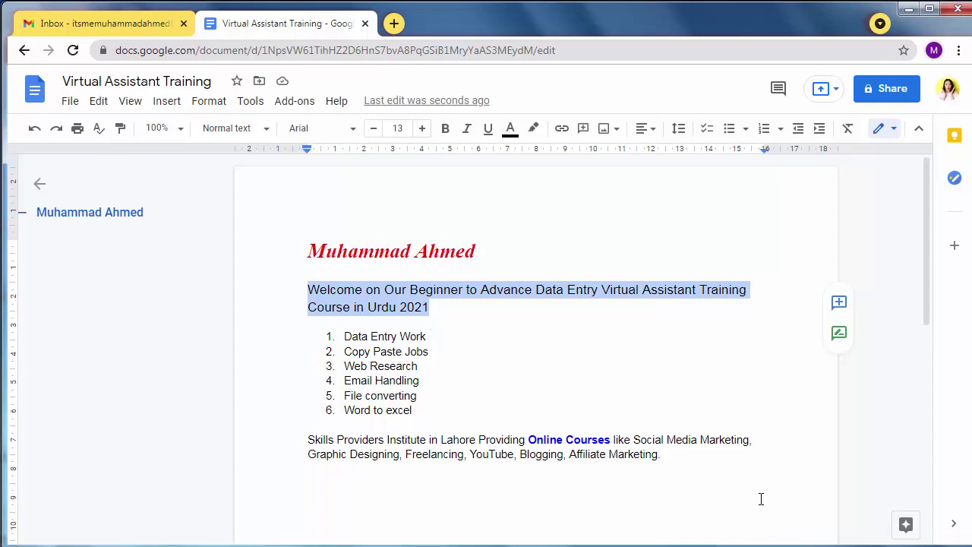
{"action": "left_click", "coordinate": [102, 110]}
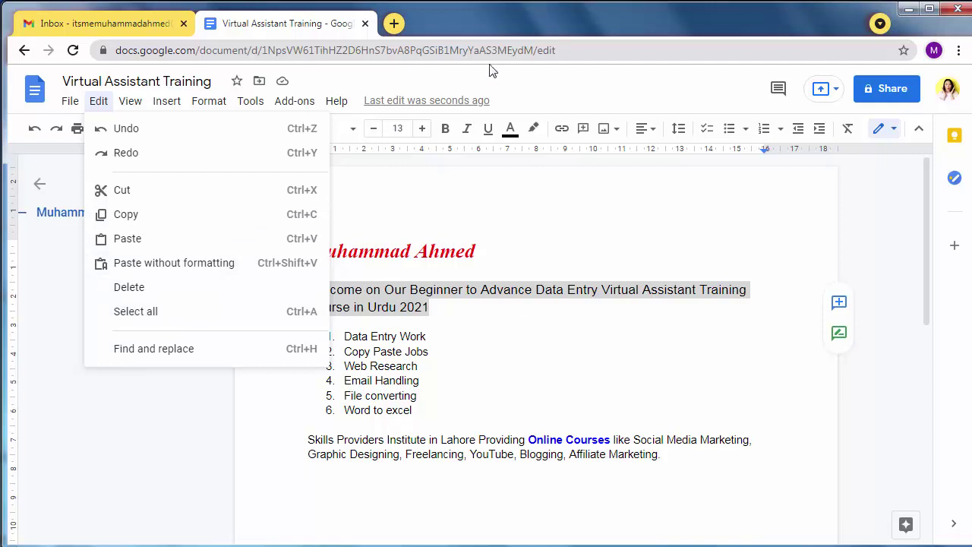
- Paste a copy of the Welcome paragraph on a new line at the document's end, then undo the paste
{"action": "left_click", "coordinate": [446, 324]}
{"action": "left_click_drag", "start_coordinate": [429, 306], "coordinate": [307, 290]}
{"action": "key", "text": "ctrl+c"}
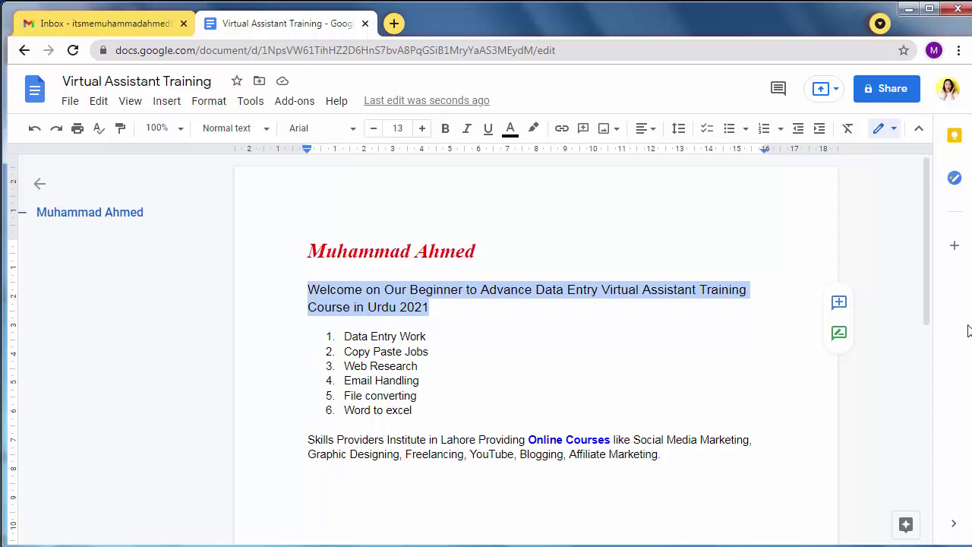
{"action": "key", "text": "ctrl+End"}
{"action": "key", "text": "Return"}
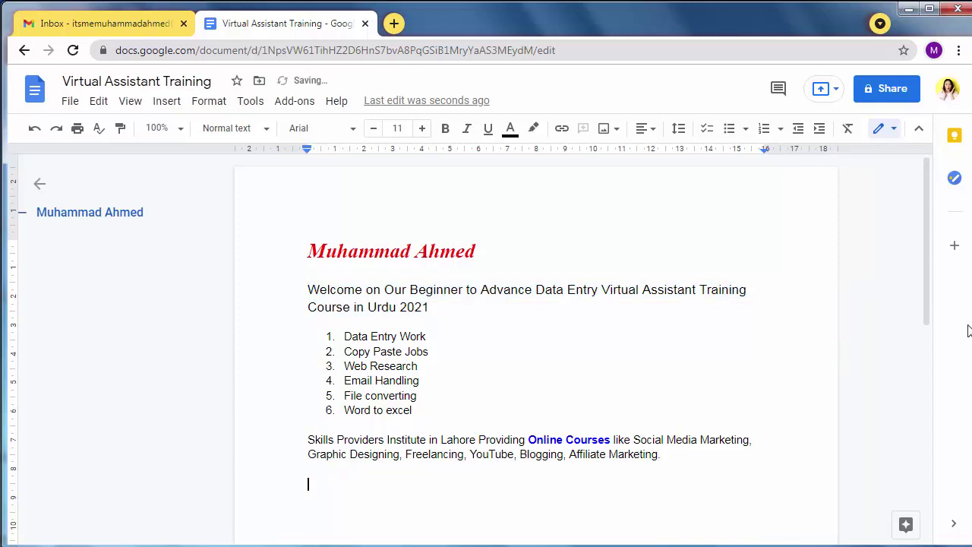
{"action": "key", "text": "ctrl+v"}
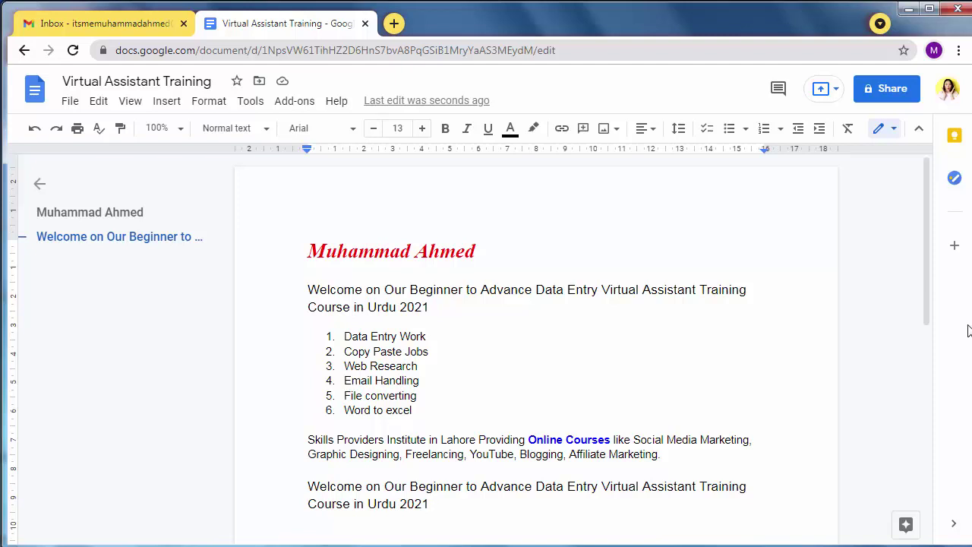
{"action": "key", "text": "ctrl+z"}
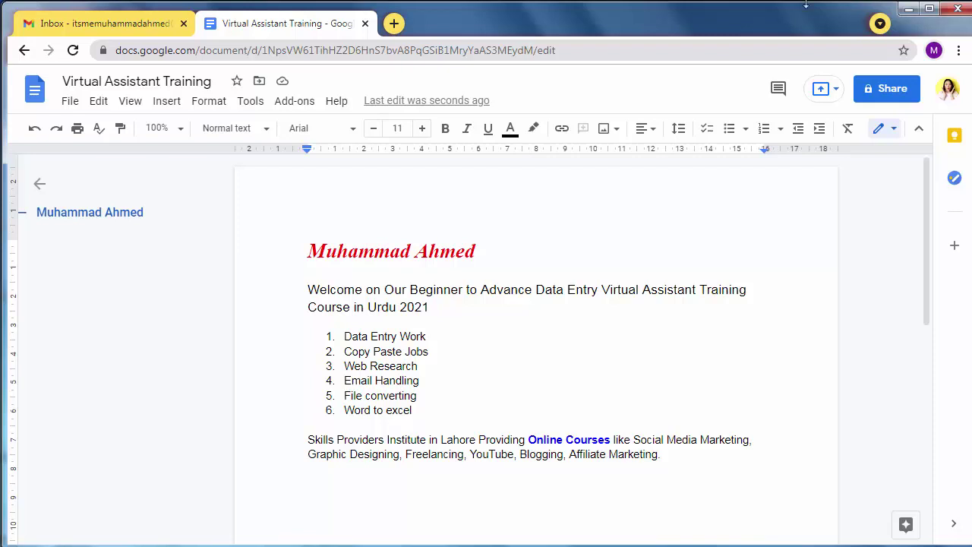
- Upload the photo of the surprised woman on a yellow background and start a new line below it
{"action": "left_click", "coordinate": [172, 104]}
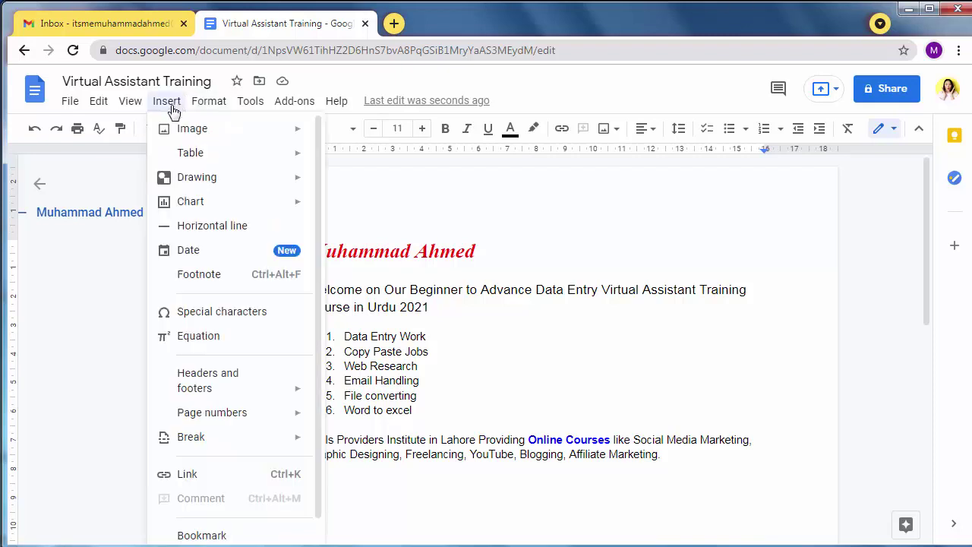
{"action": "left_click", "coordinate": [250, 104]}
{"action": "mouse_move", "coordinate": [165, 101]}
{"action": "mouse_move", "coordinate": [186, 133]}
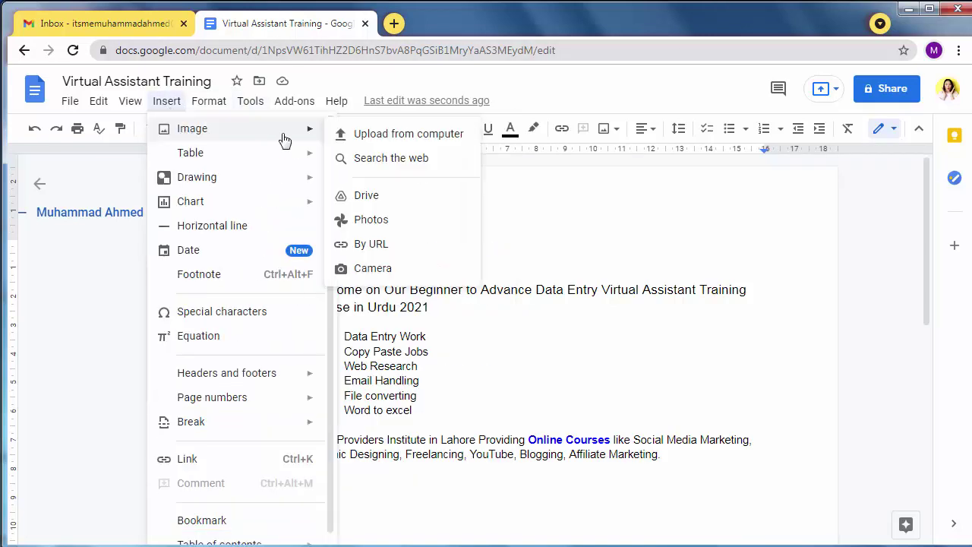
{"action": "left_click", "coordinate": [388, 137]}
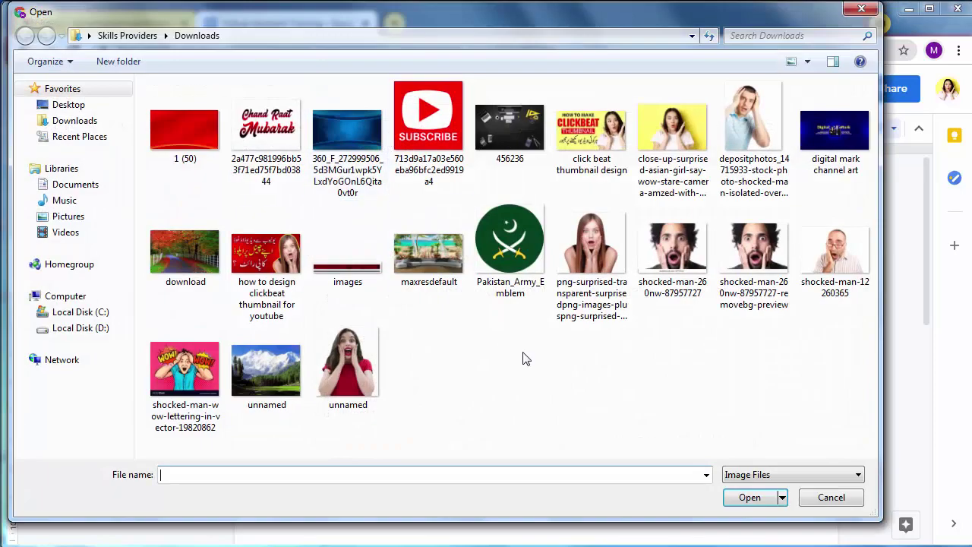
{"action": "left_click", "coordinate": [674, 133]}
{"action": "left_click", "coordinate": [759, 503]}
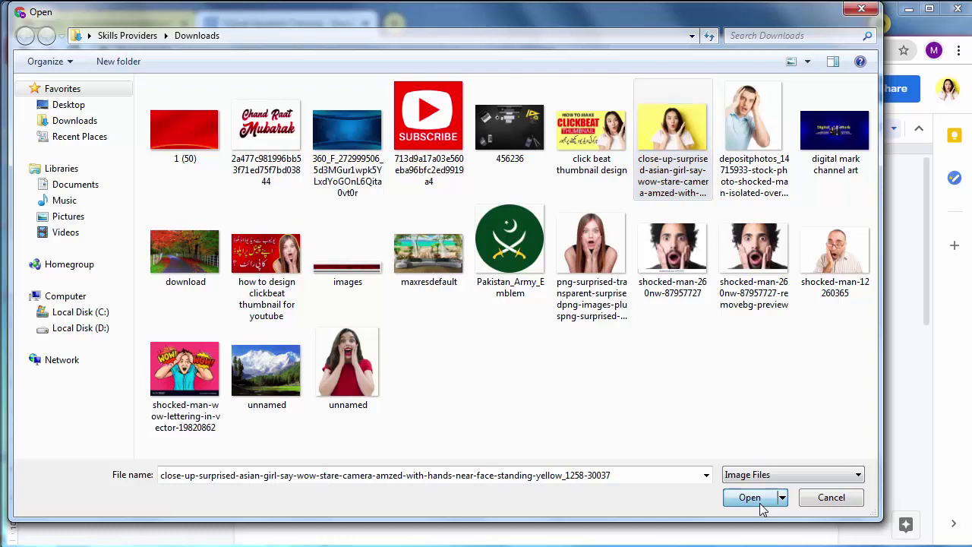
{"action": "scroll", "coordinate": [499, 328], "scroll_direction": "down", "scroll_amount": 1}
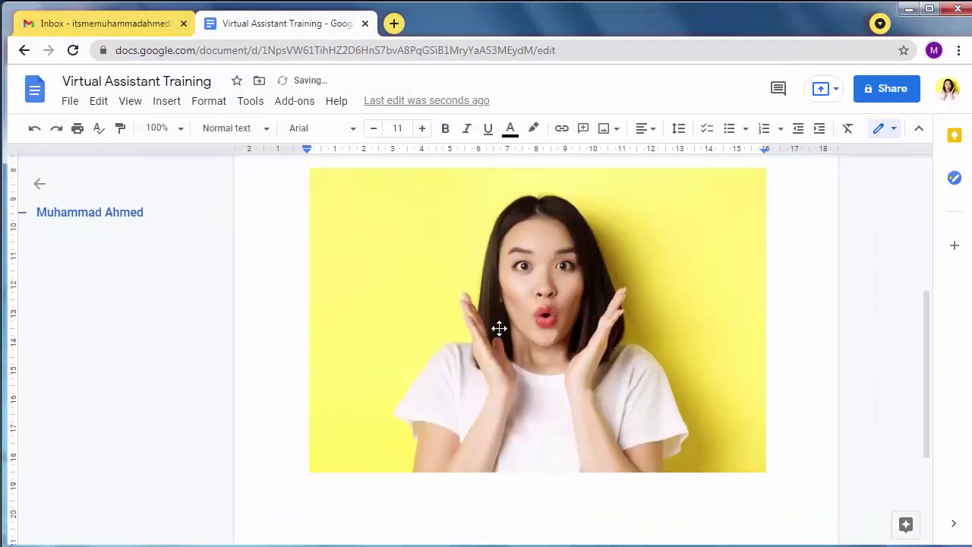
{"action": "scroll", "coordinate": [499, 328], "scroll_direction": "down", "scroll_amount": 3}
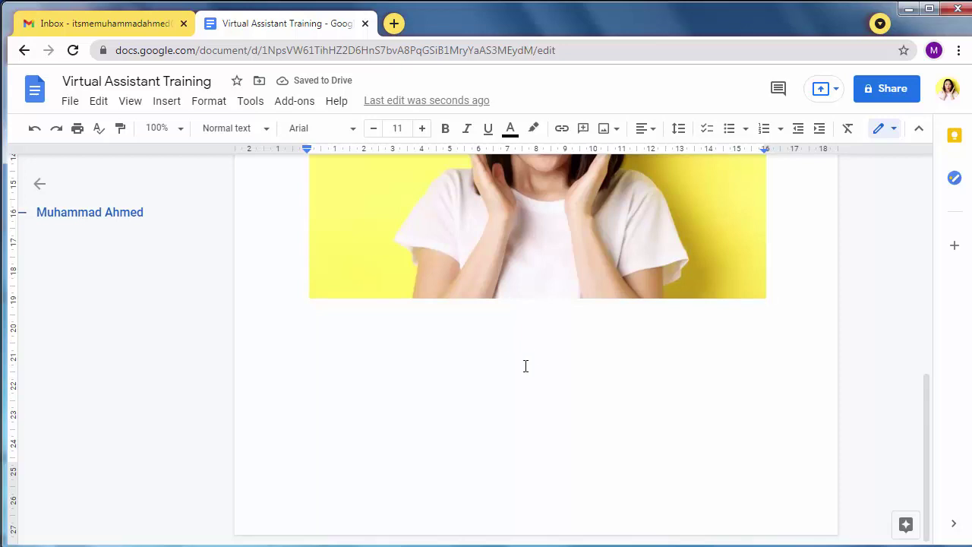
{"action": "key", "text": "Return"}
- Insert a six-column table below the image
{"action": "left_click", "coordinate": [160, 104]}
{"action": "mouse_move", "coordinate": [245, 158]}
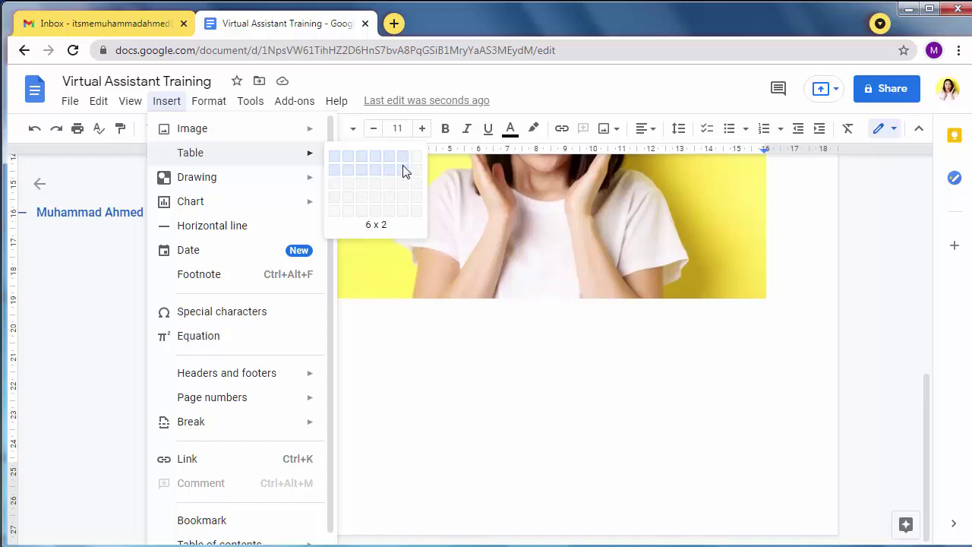
{"action": "left_click", "coordinate": [405, 238]}
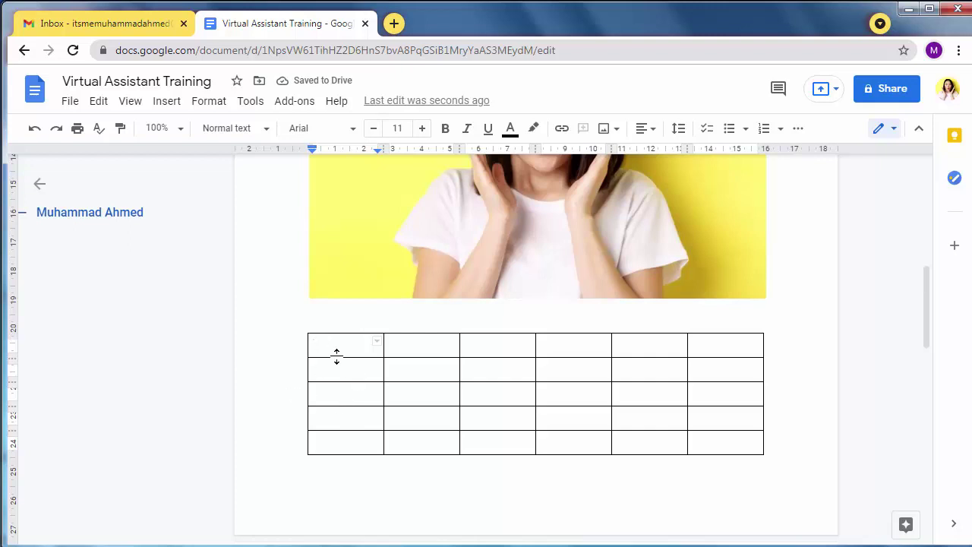
{"action": "left_click", "coordinate": [342, 394]}
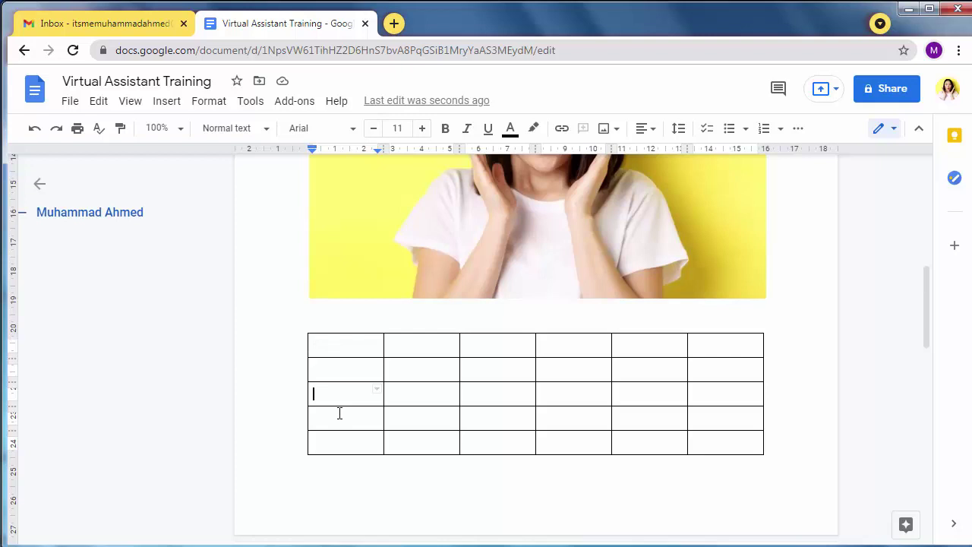
{"action": "left_click", "coordinate": [336, 352]}
- Type the header titles Sr No, Name, Age, Education, Mobile and Emails across the first row
{"action": "type", "text": "Sr"}
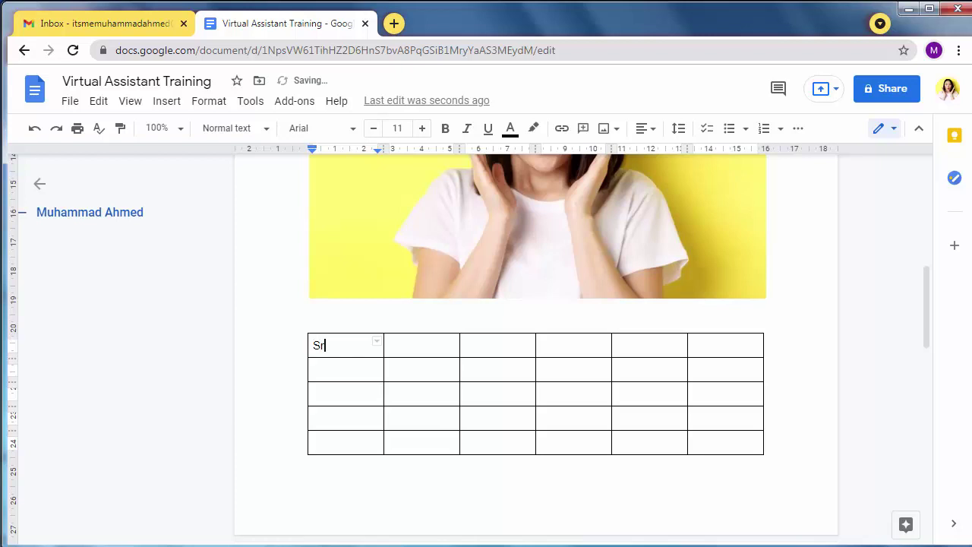
{"action": "type", "text": " No"}
{"action": "key", "text": "Tab"}
{"action": "type", "text": "Name"}
{"action": "key", "text": "Tab"}
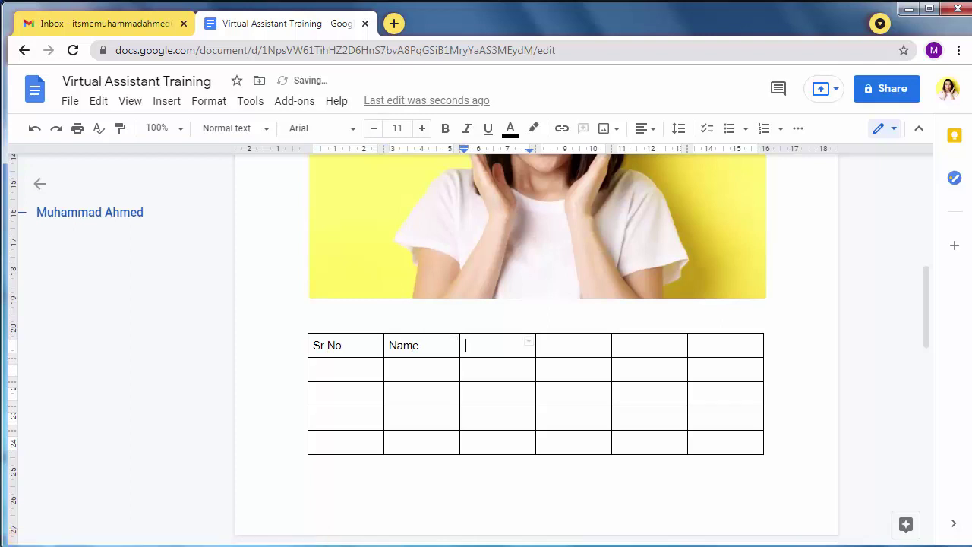
{"action": "type", "text": "Age"}
{"action": "key", "text": "Tab"}
{"action": "type", "text": "Education"}
{"action": "key", "text": "Tab"}
{"action": "type", "text": "Mobile"}
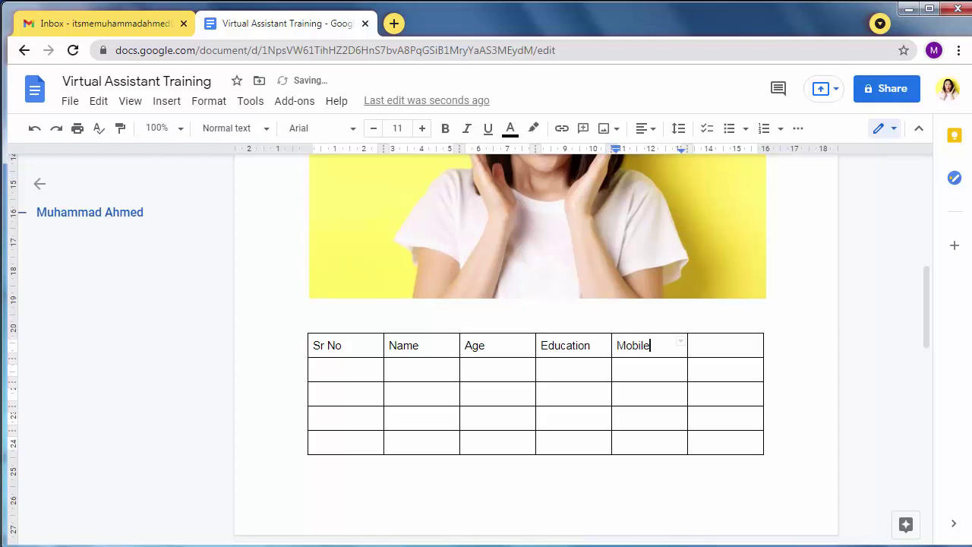
{"action": "key", "text": "Tab"}
{"action": "type", "text": "Emails"}
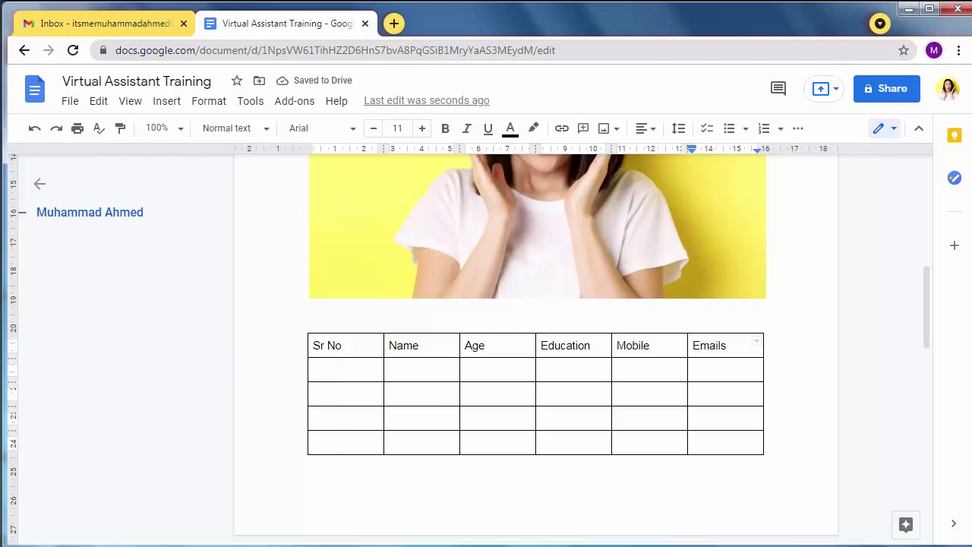
- Add a new row at the table's end, remove the Emails label, and add blank lines below the table
{"action": "left_click", "coordinate": [436, 481]}
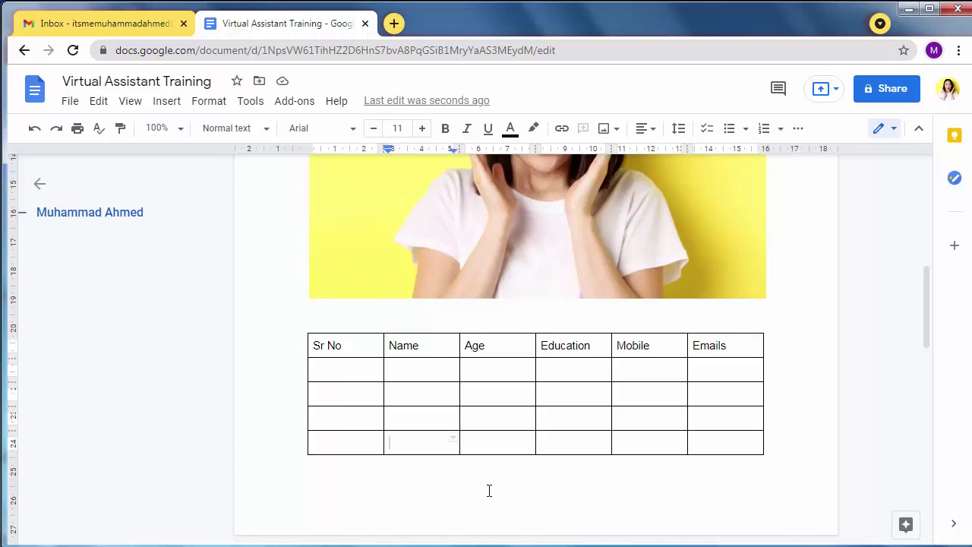
{"action": "left_click", "coordinate": [797, 448]}
{"action": "key", "text": "Tab"}
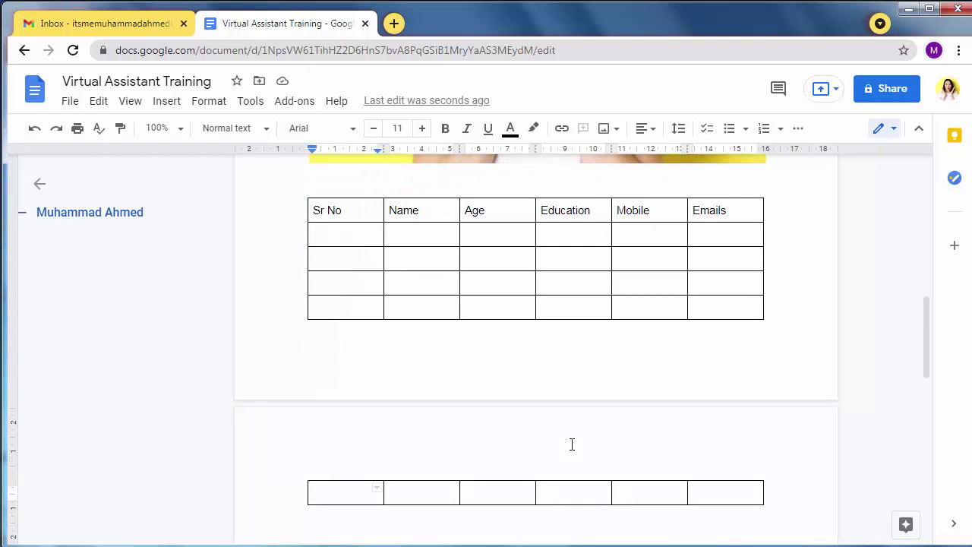
{"action": "key", "text": "ctrl+z"}
{"action": "key", "text": "Left"}
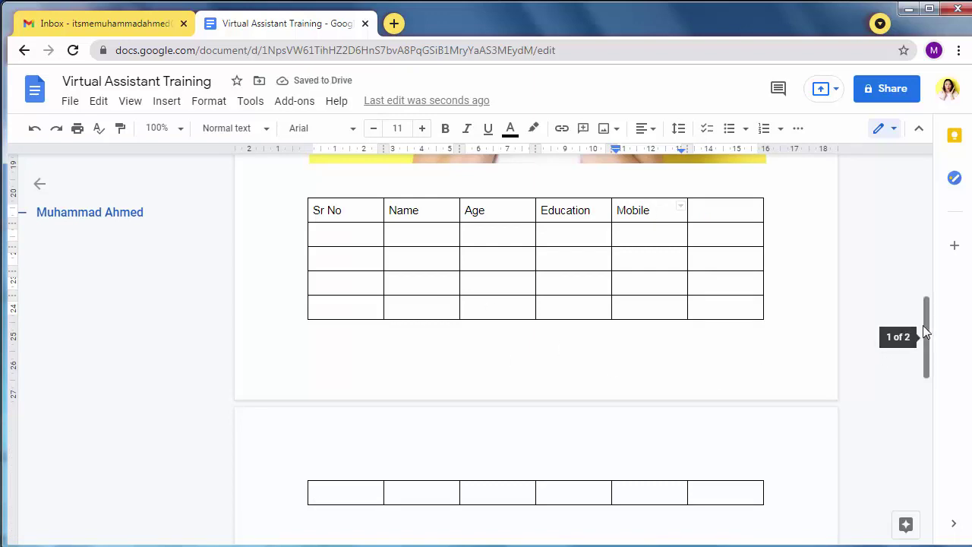
{"action": "left_click_drag", "start_coordinate": [928, 326], "coordinate": [929, 370]}
{"action": "left_click", "coordinate": [386, 398]}
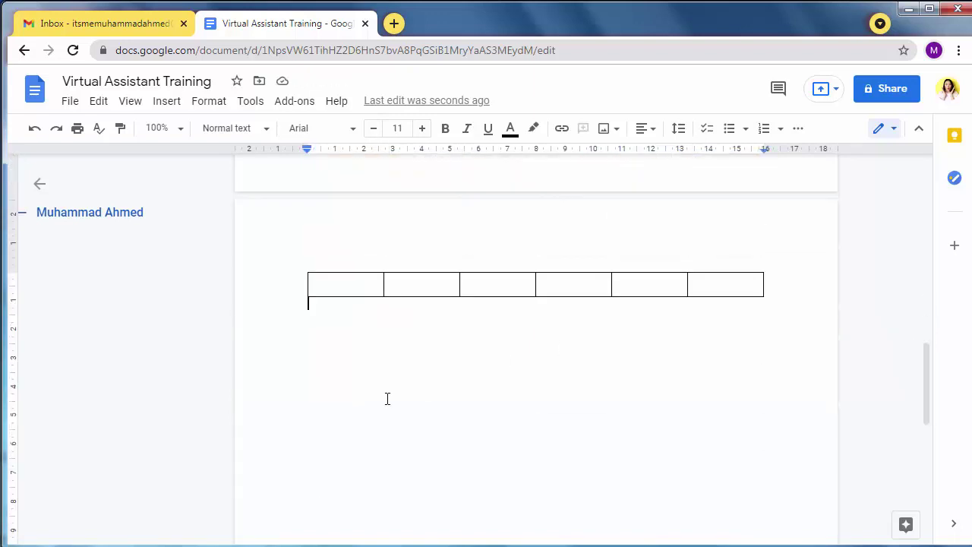
{"action": "key", "text": "Return"}
{"action": "key", "text": "Return"}
- Insert the sample Bar chart of Points scored for Team 1–4 and start a new line below it
{"action": "left_click", "coordinate": [169, 102]}
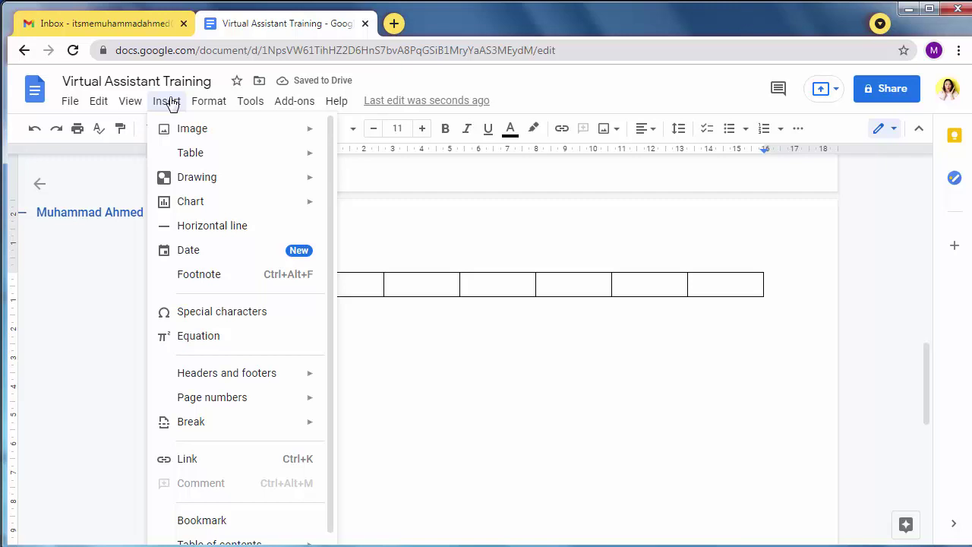
{"action": "mouse_move", "coordinate": [248, 209]}
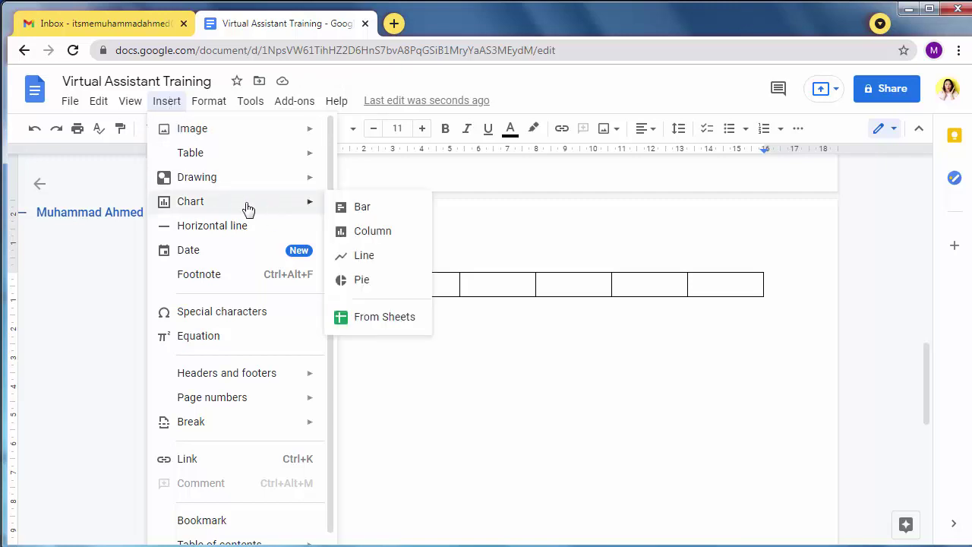
{"action": "left_click", "coordinate": [350, 213]}
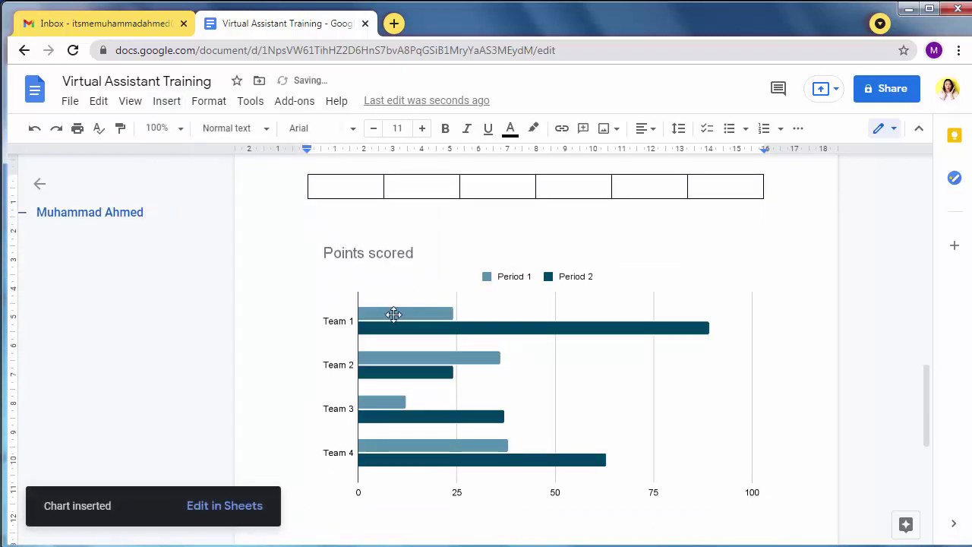
{"action": "left_click", "coordinate": [391, 322]}
{"action": "double_click", "coordinate": [338, 325]}
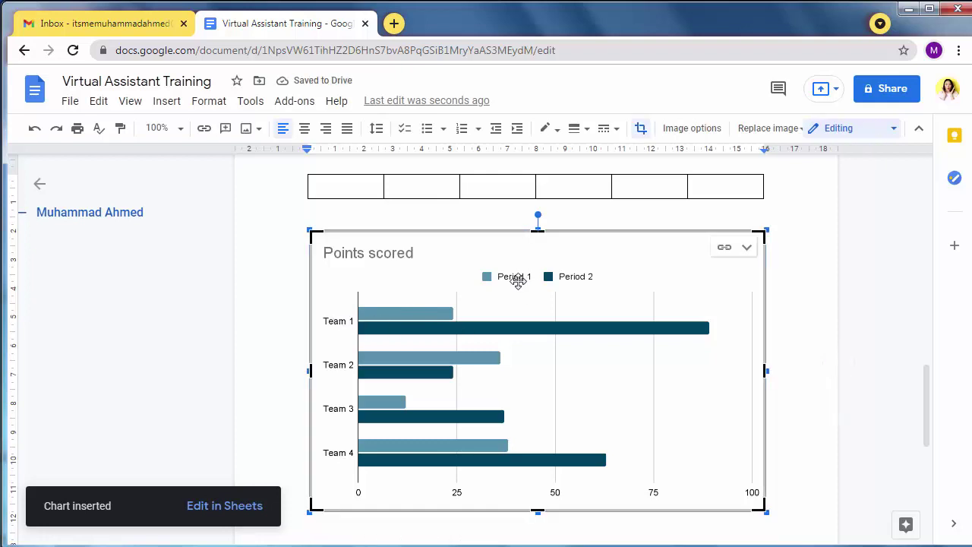
{"action": "left_click", "coordinate": [803, 303]}
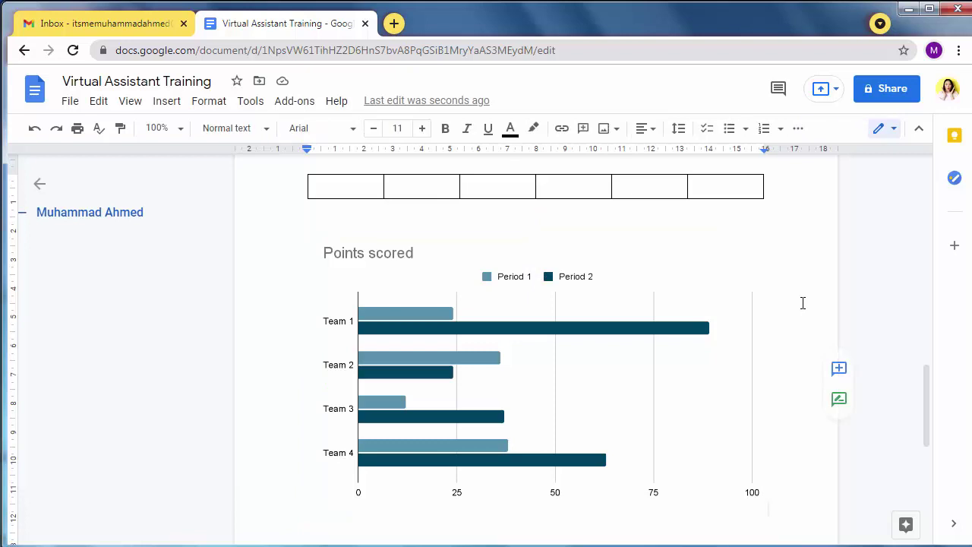
{"action": "scroll", "coordinate": [810, 334], "scroll_direction": "down", "scroll_amount": 5}
{"action": "scroll", "coordinate": [720, 330], "scroll_direction": "up", "scroll_amount": 2}
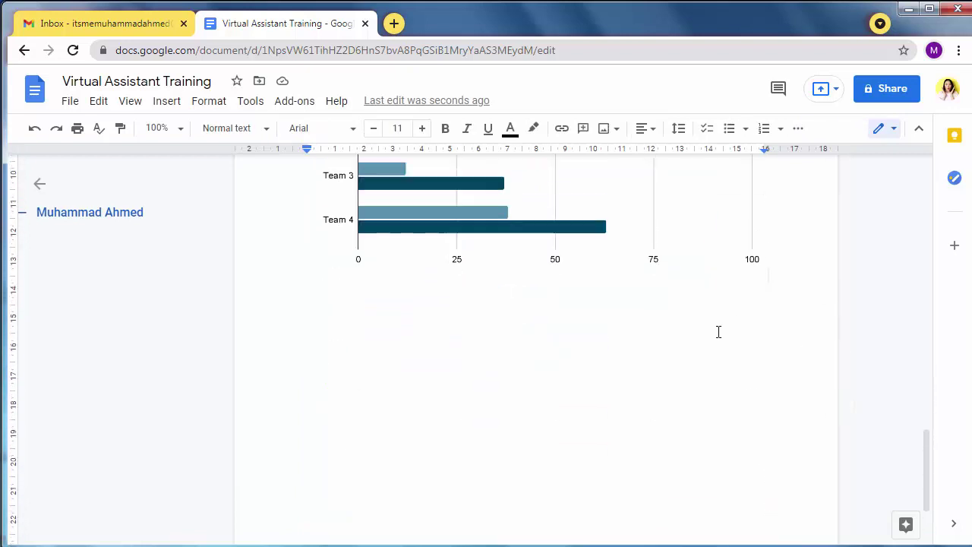
{"action": "scroll", "coordinate": [646, 371], "scroll_direction": "up", "scroll_amount": 3}
{"action": "left_click", "coordinate": [647, 371]}
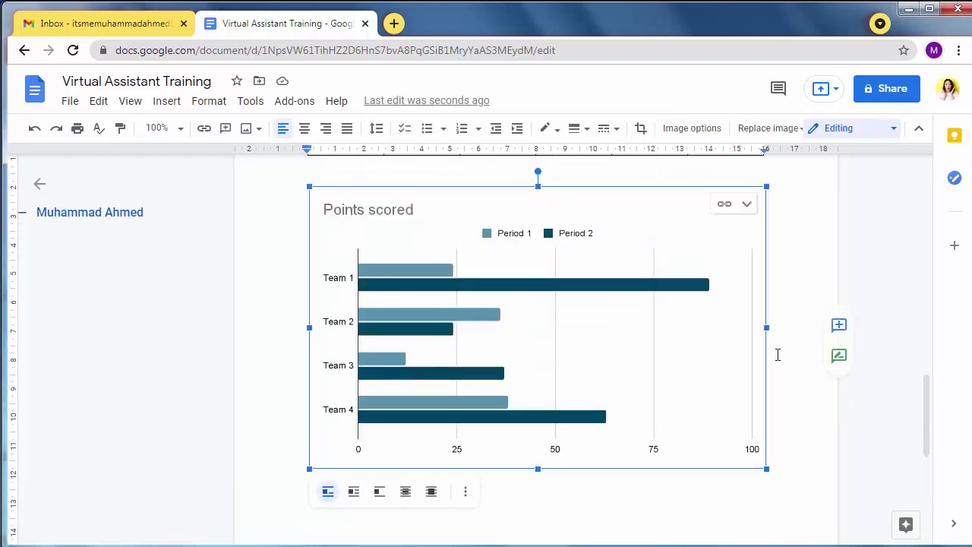
{"action": "left_click", "coordinate": [817, 459]}
{"action": "key", "text": "Return"}
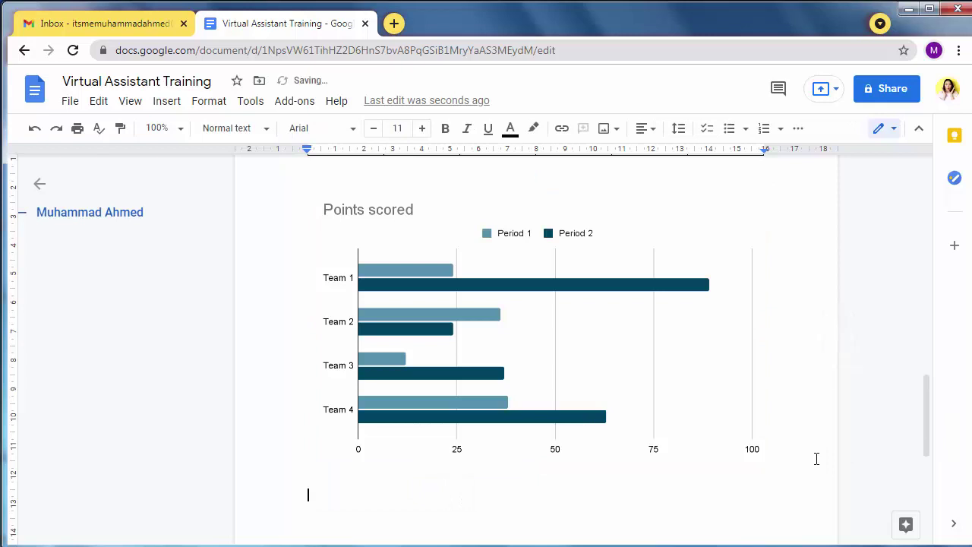
- Add a header with 'Presented By Skills Providers' on the left and 'Virtual Assistant Course' on the right
{"action": "left_click", "coordinate": [166, 101]}
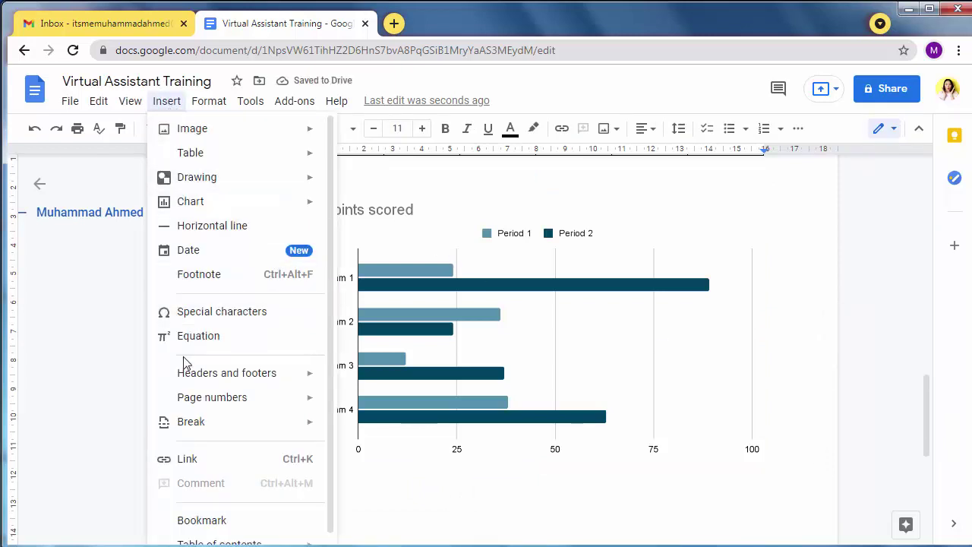
{"action": "mouse_move", "coordinate": [229, 378]}
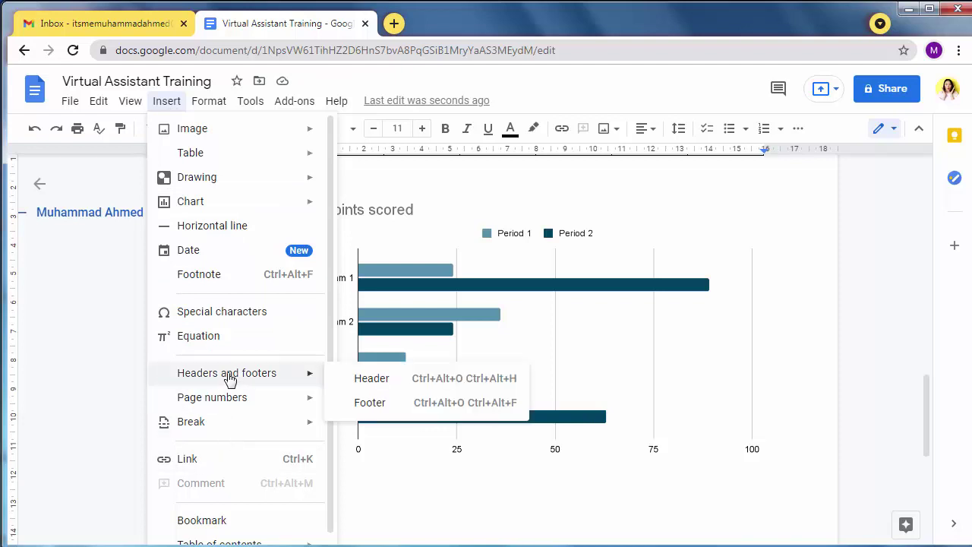
{"action": "left_click", "coordinate": [382, 385]}
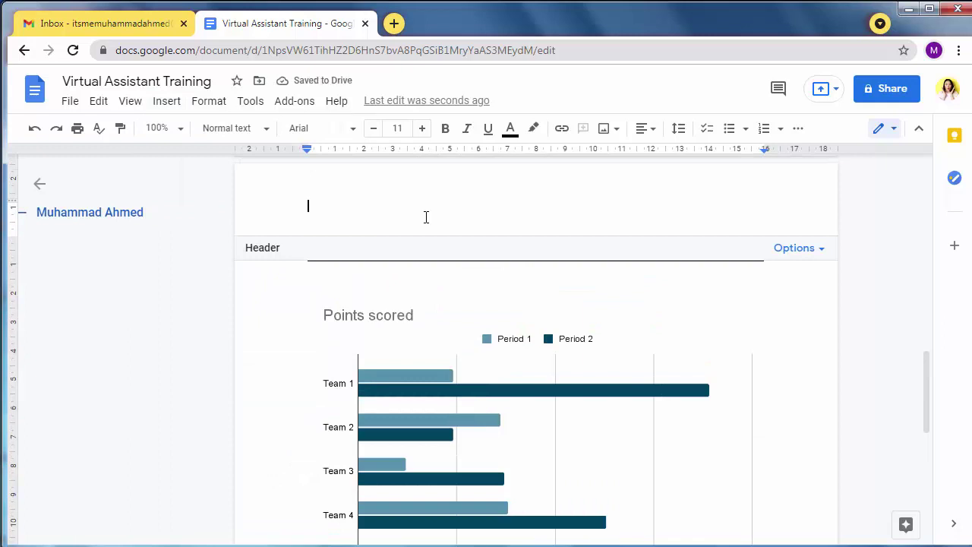
{"action": "type", "text": "Presented By"}
{"action": "type", "text": "k"}
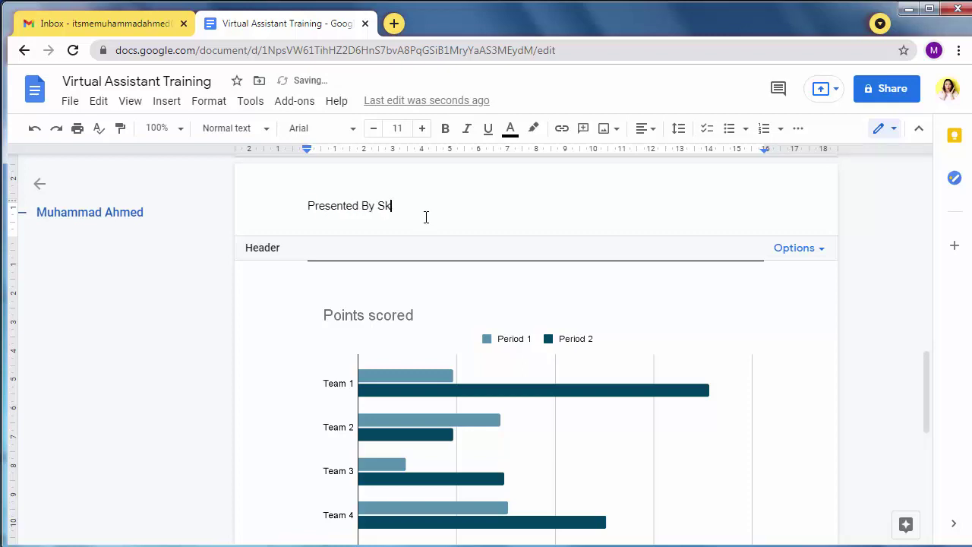
{"action": "type", "text": "ills Providers Virtual Assi"}
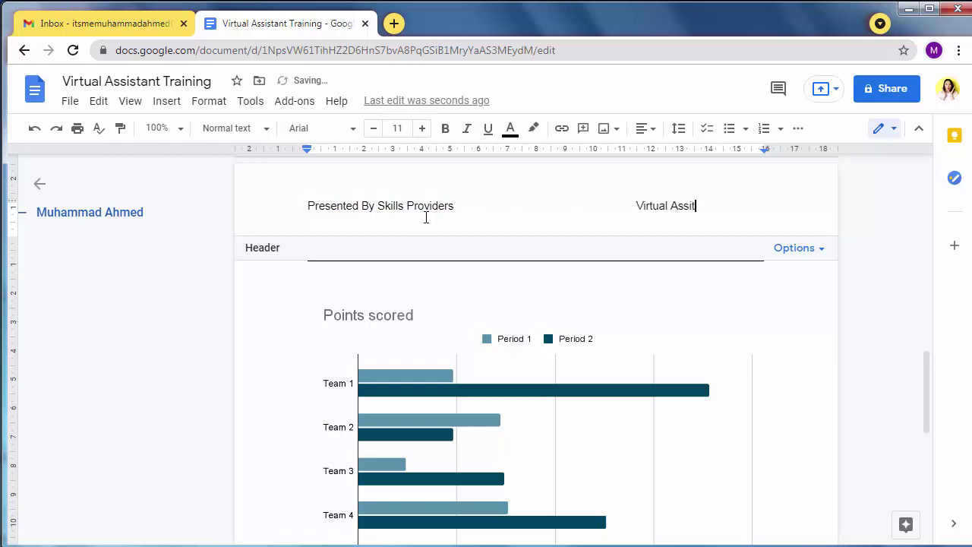
{"action": "type", "text": "stant Course"}
{"action": "left_click", "coordinate": [861, 369]}
- Add blank lines below the chart to continue onto the next page
{"action": "scroll", "coordinate": [755, 341], "scroll_direction": "up", "scroll_amount": 2}
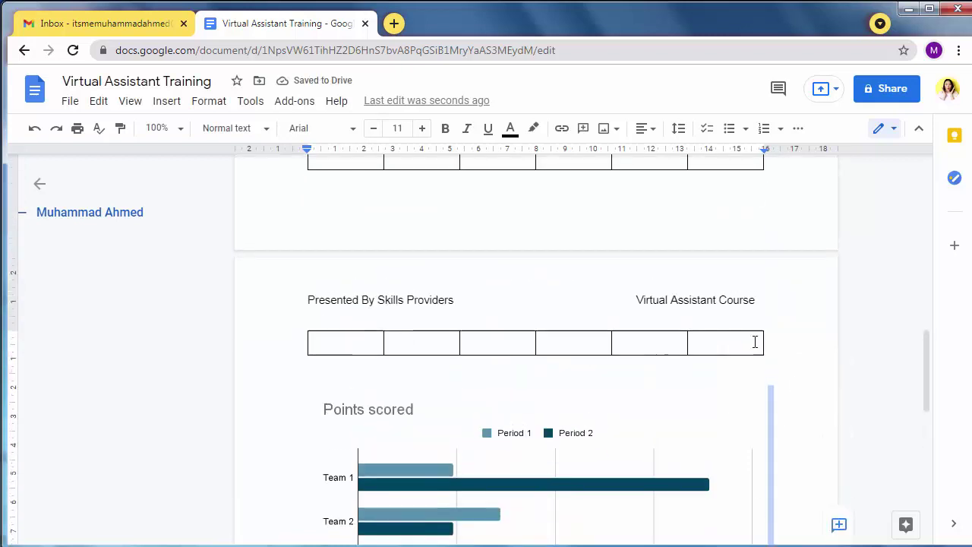
{"action": "scroll", "coordinate": [755, 342], "scroll_direction": "up", "scroll_amount": 10}
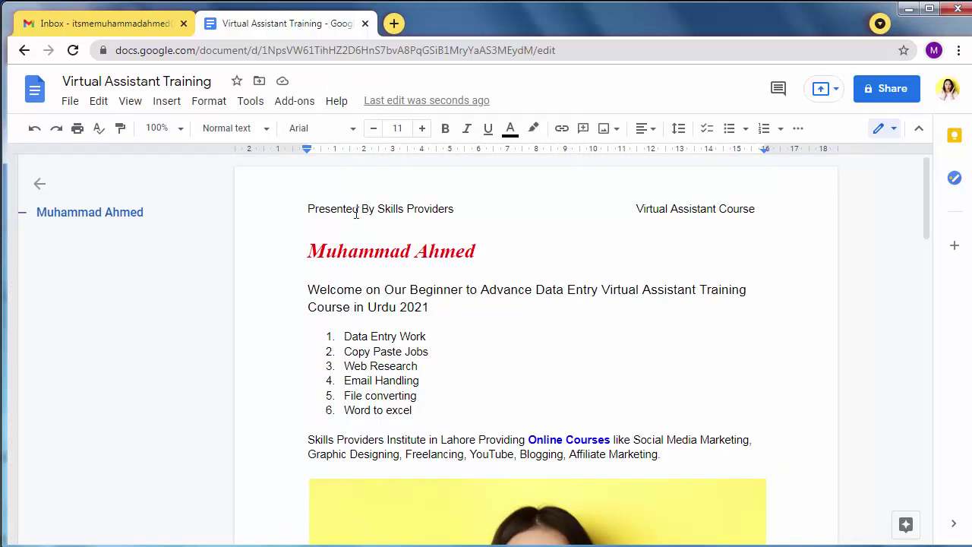
{"action": "scroll", "coordinate": [388, 208], "scroll_direction": "down", "scroll_amount": 10}
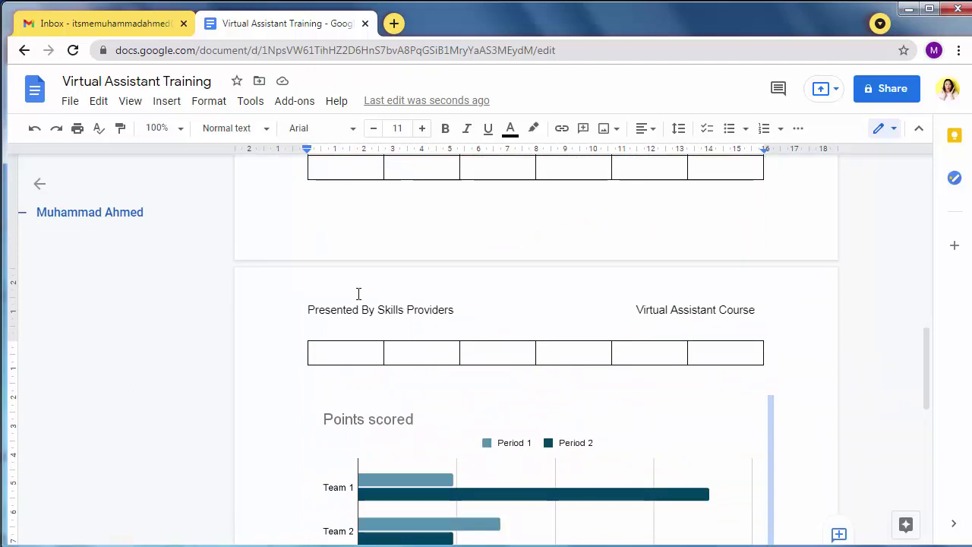
{"action": "scroll", "coordinate": [478, 304], "scroll_direction": "down", "scroll_amount": 10}
{"action": "scroll", "coordinate": [512, 361], "scroll_direction": "up", "scroll_amount": 3}
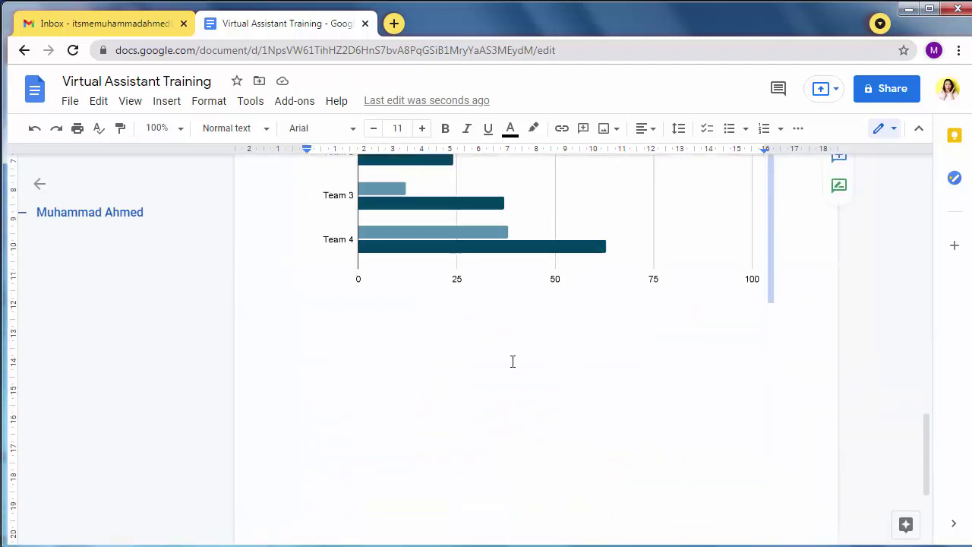
{"action": "key", "text": "Return"}
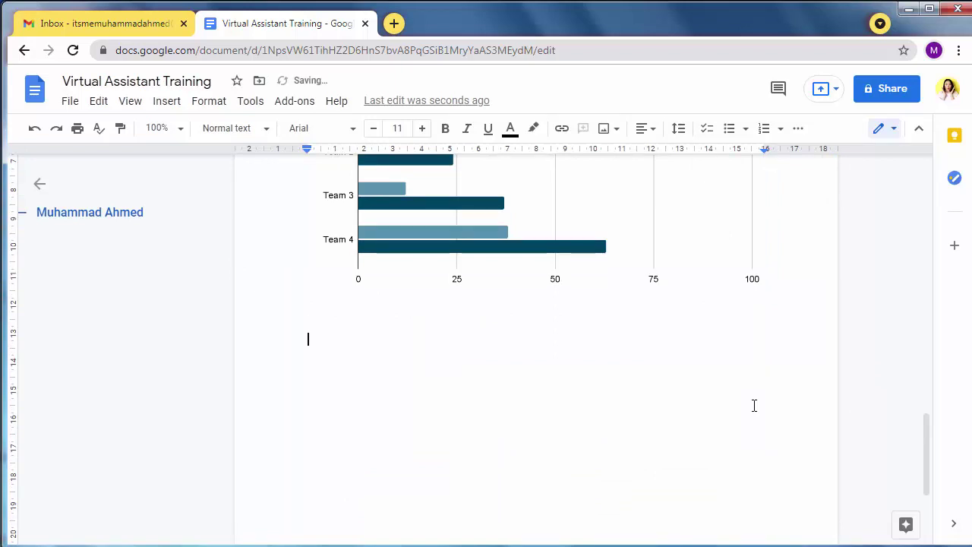
{"action": "key", "text": "Return"}
{"action": "key", "text": "Return"}
{"action": "key", "text": "Return"}
{"action": "key", "text": "Return"}
{"action": "key", "text": "Return"}
{"action": "key", "text": "Return"}
{"action": "key", "text": "Return"}
{"action": "key", "text": "Return"}
{"action": "key", "text": "Return"}
{"action": "key", "text": "Return"}
{"action": "key", "text": "Return"}
{"action": "key", "text": "Return"}
{"action": "key", "text": "Return"}
{"action": "key", "text": "Return"}
{"action": "key", "text": "Return"}
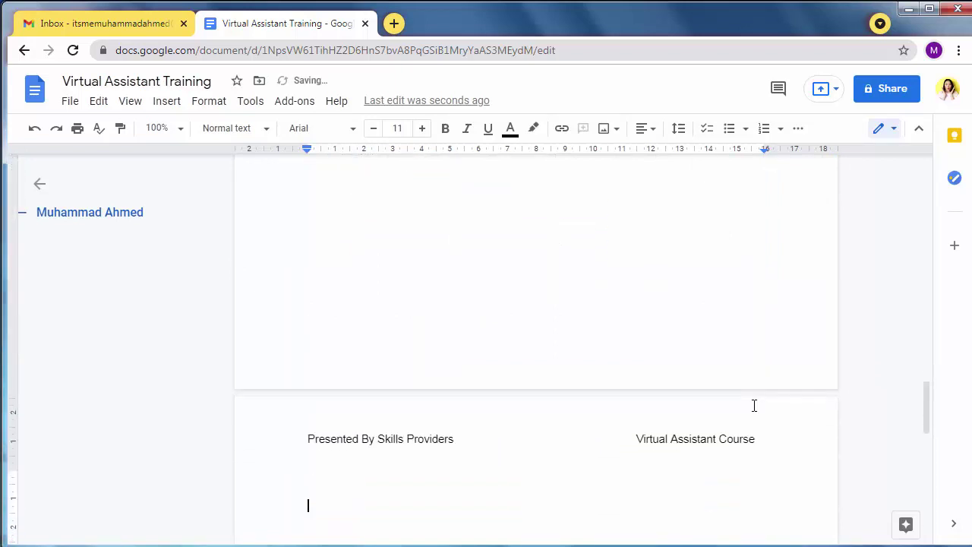
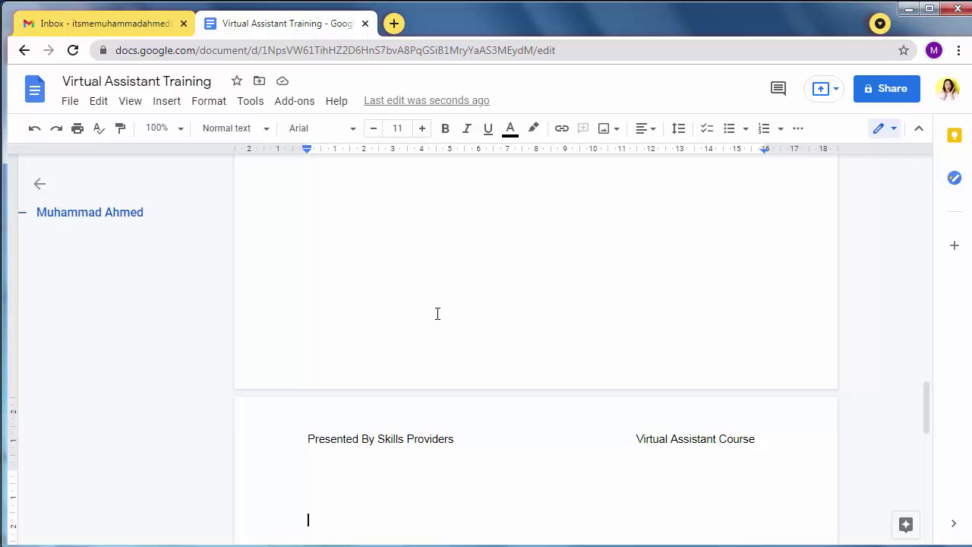
- Add a suggested contact as a collaborator in the document's sharing settings
{"action": "left_click", "coordinate": [881, 91]}
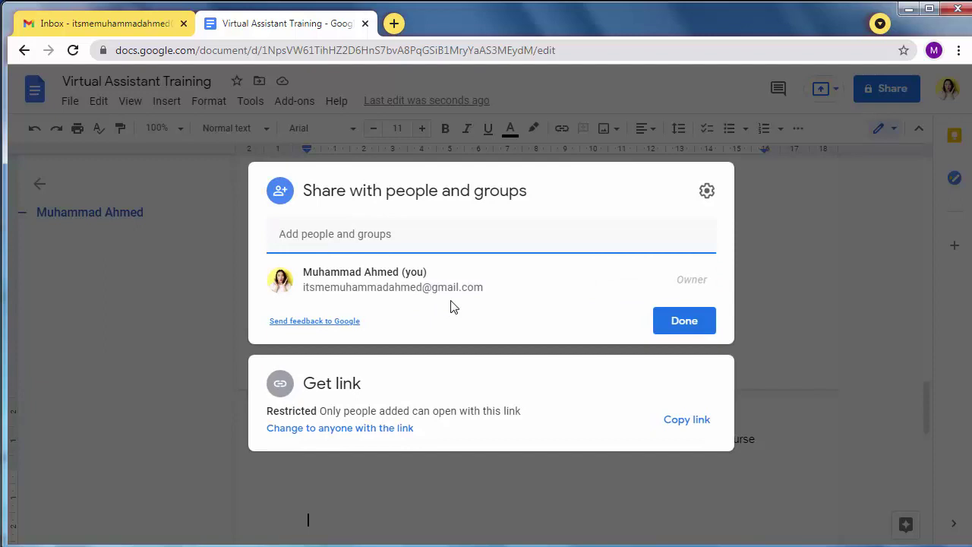
{"action": "left_click", "coordinate": [871, 225]}
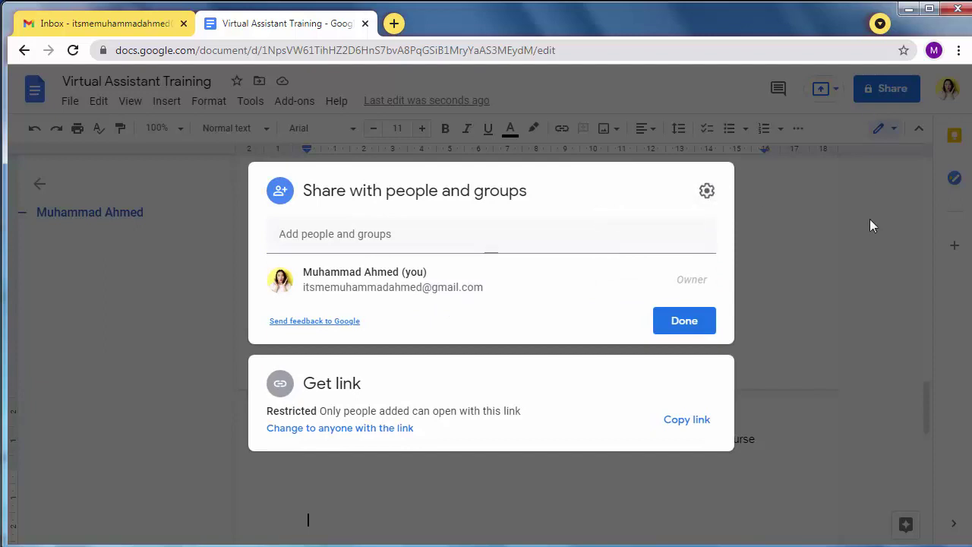
{"action": "left_click", "coordinate": [885, 91]}
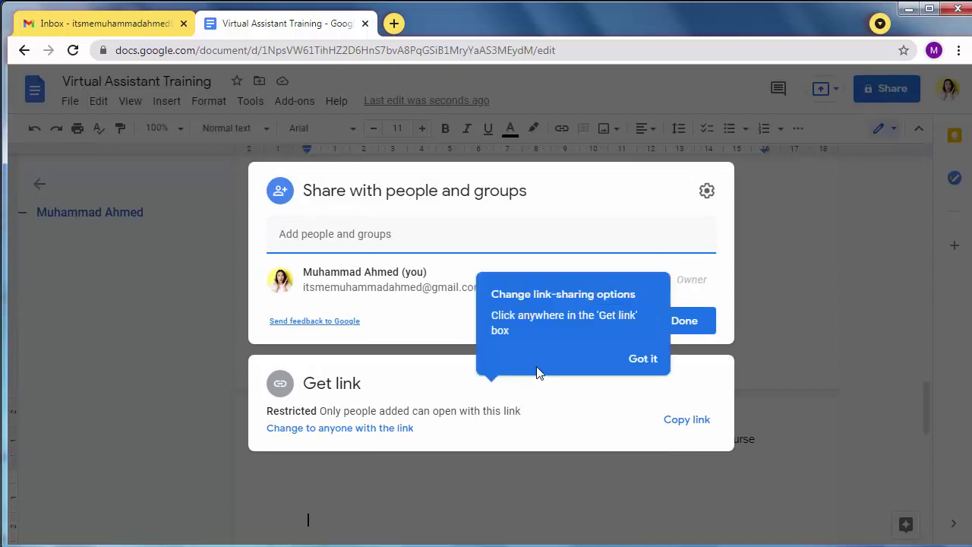
{"action": "left_click", "coordinate": [337, 233]}
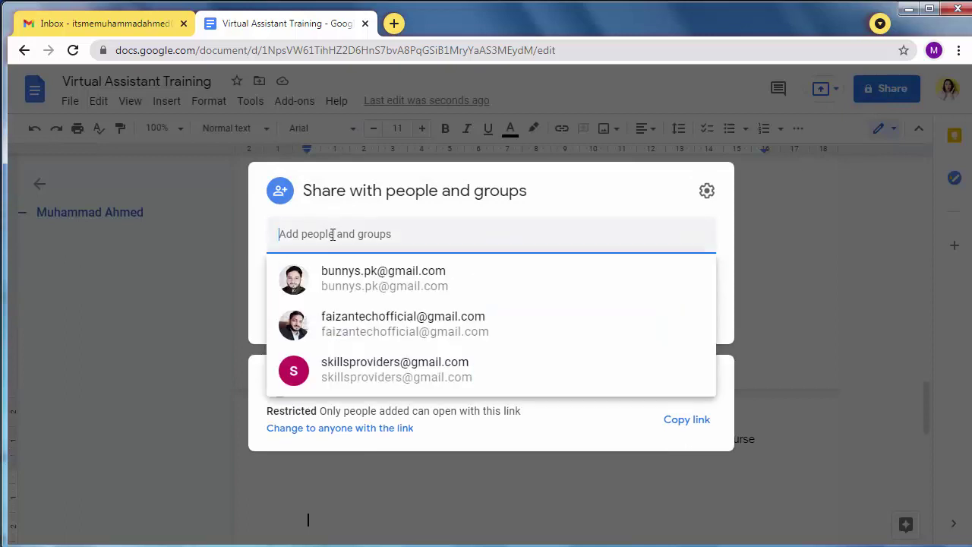
{"action": "left_click", "coordinate": [337, 280]}
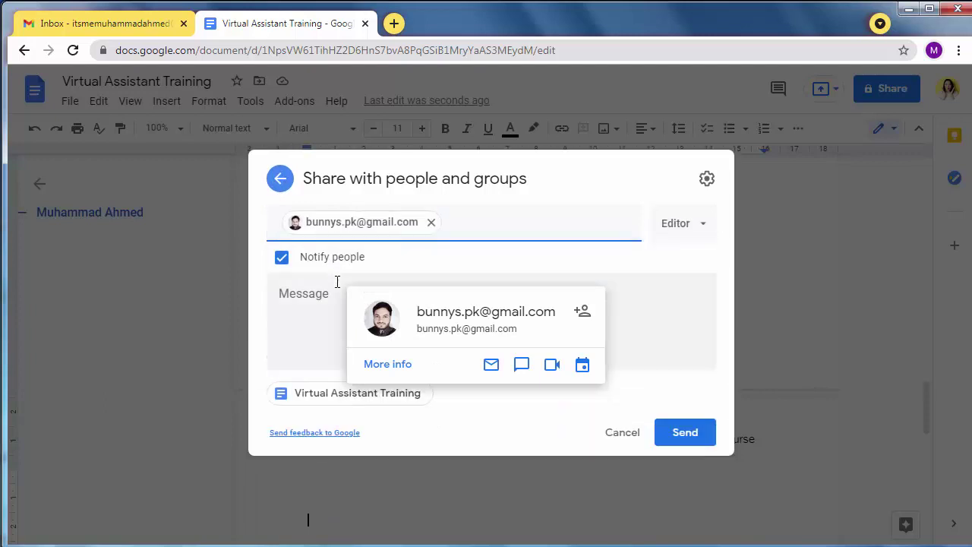
- Write the note 'Hello Sir Please Check Your Document', keep Editor access, and send the invitation
{"action": "left_click", "coordinate": [324, 312]}
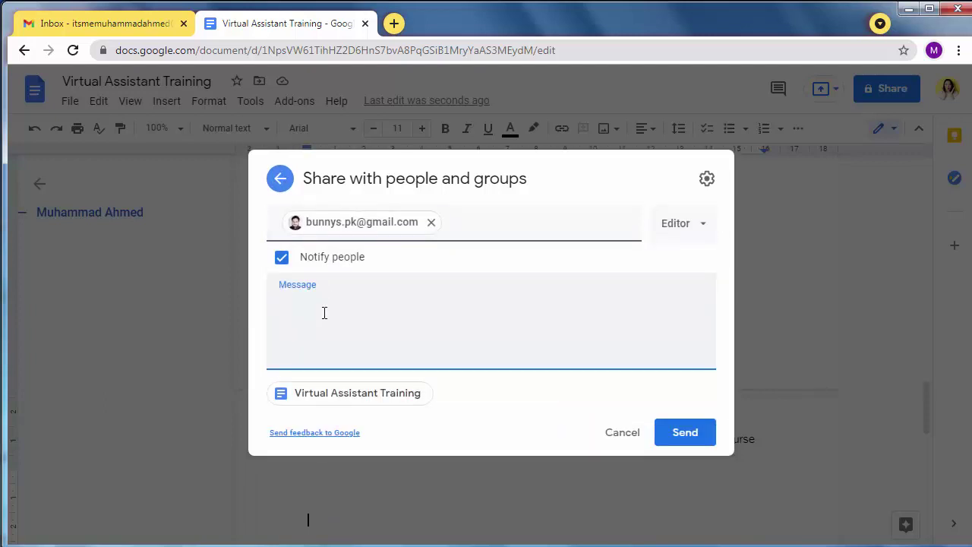
{"action": "type", "text": "Hello Sir Please Check"}
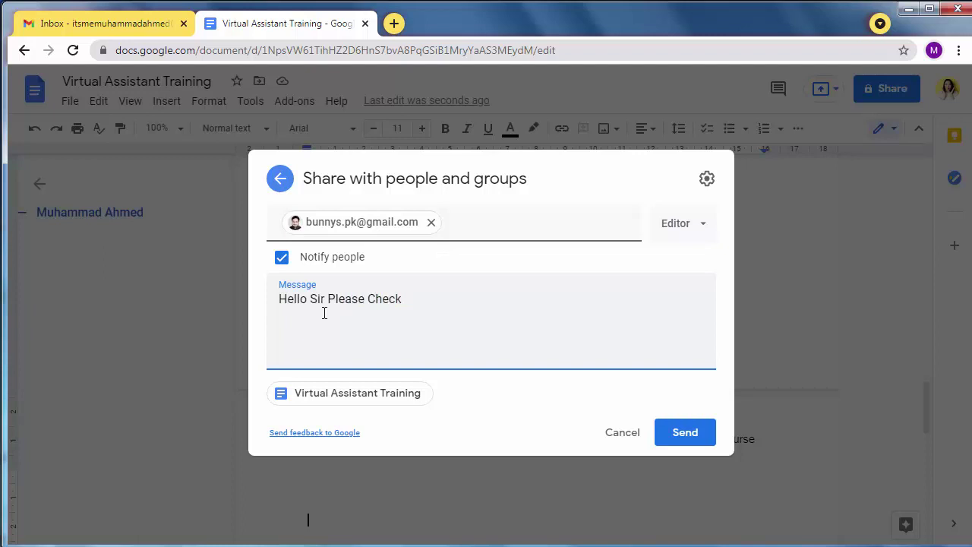
{"action": "type", "text": " Your Docutment"}
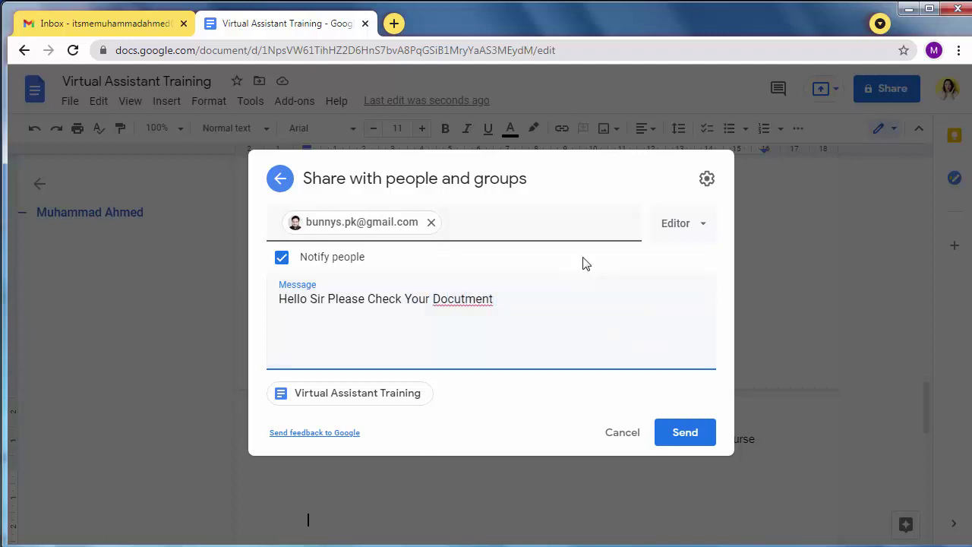
{"action": "key", "text": "Left"}
{"action": "key", "text": "Left"}
{"action": "key", "text": "Left"}
{"action": "key", "text": "Left"}
{"action": "key", "text": "Left"}
{"action": "key", "text": "BackSpace"}
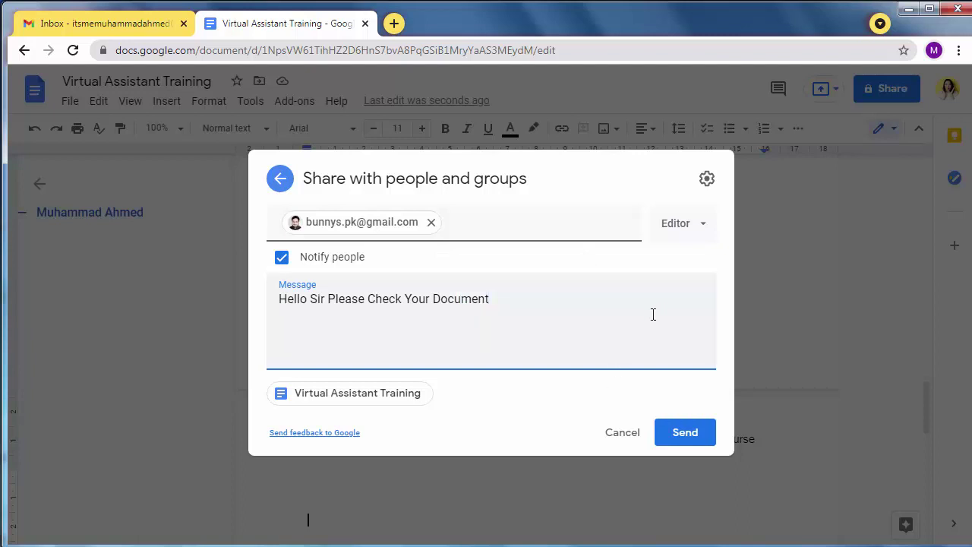
{"action": "left_click", "coordinate": [705, 225]}
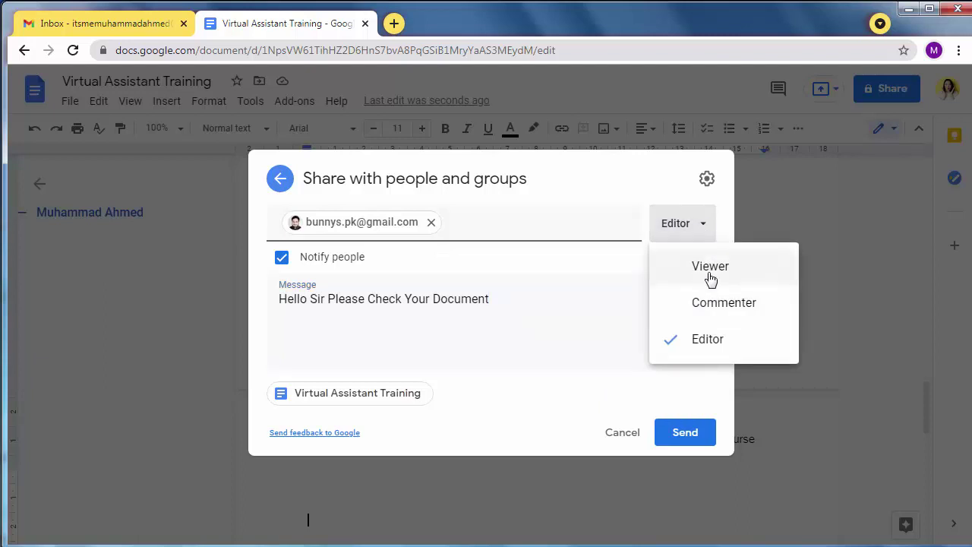
{"action": "left_click", "coordinate": [700, 347]}
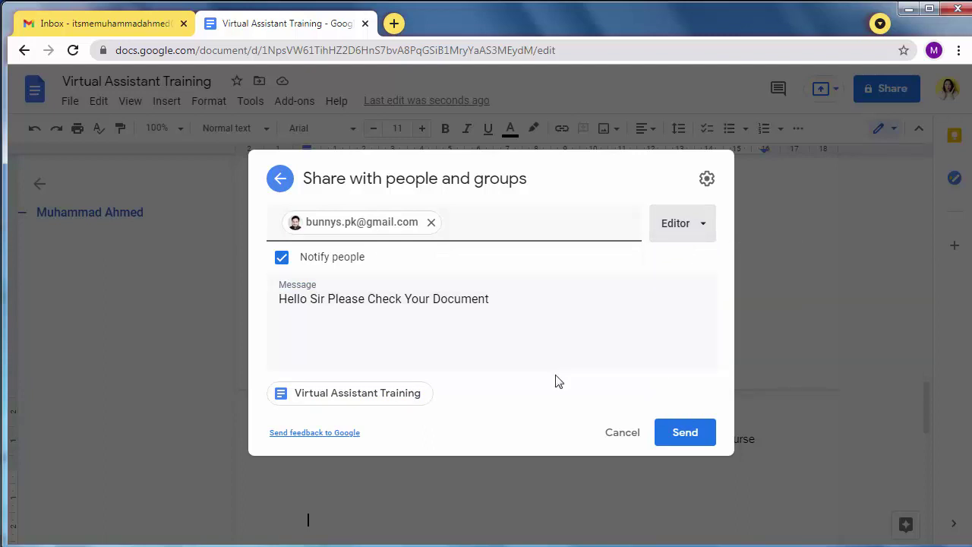
{"action": "left_click", "coordinate": [690, 433]}
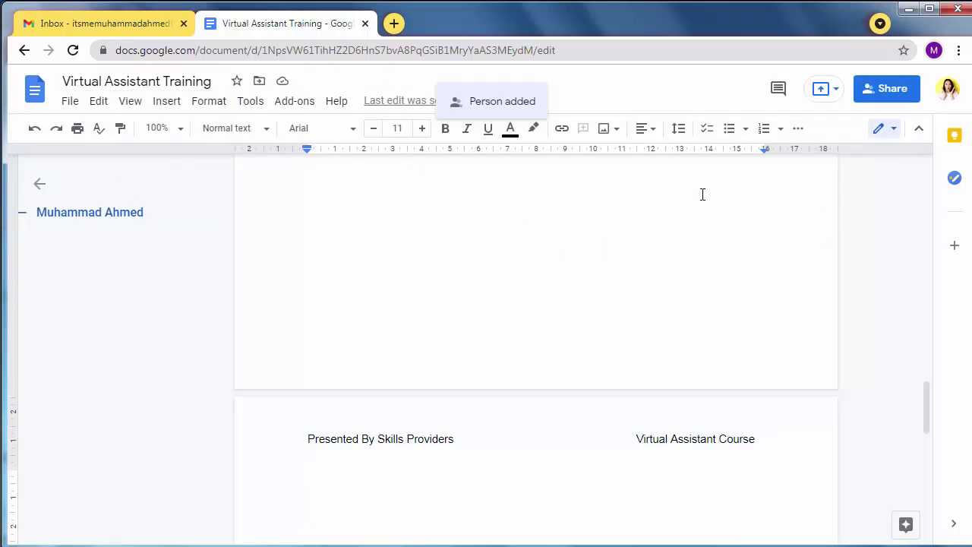
- Set link access to Anyone with the link as Viewer and copy the share link
{"action": "left_click", "coordinate": [887, 91]}
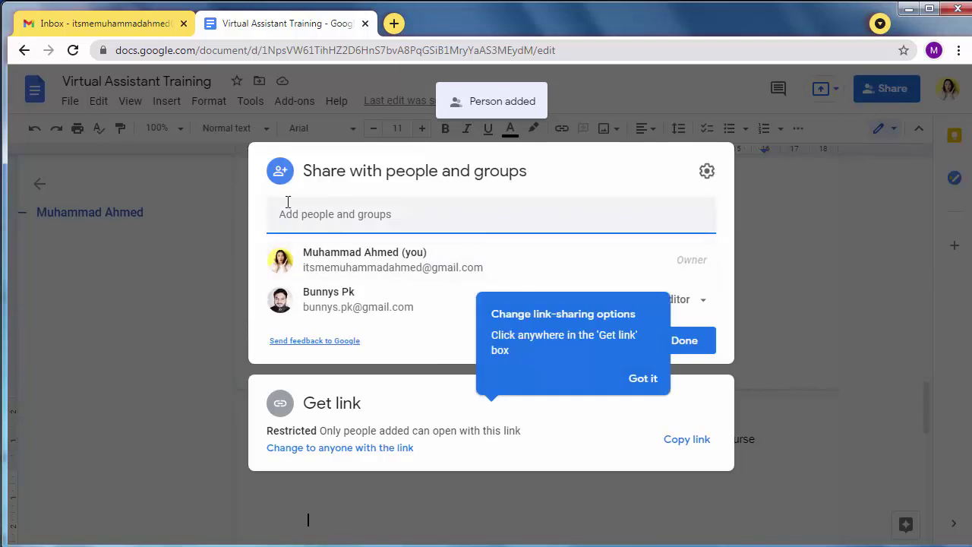
{"action": "left_click", "coordinate": [643, 379]}
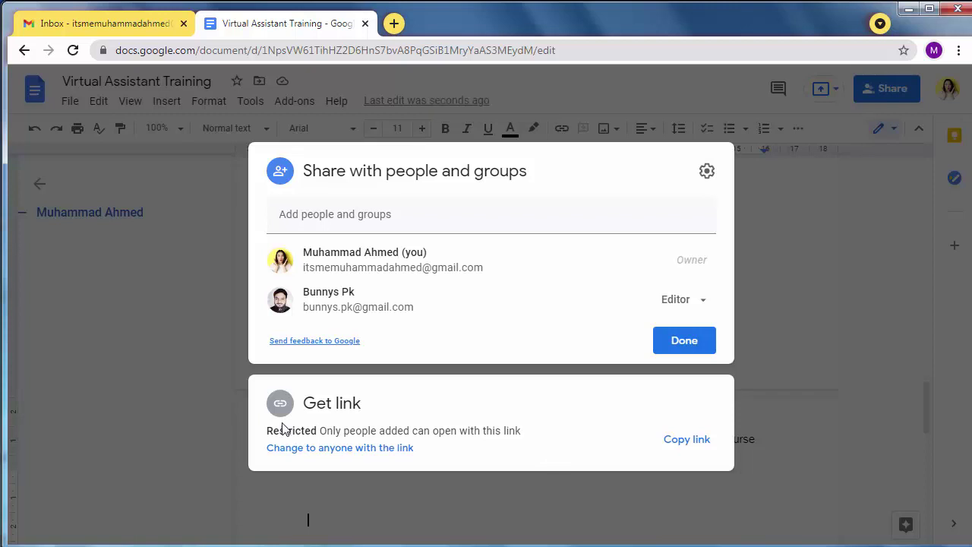
{"action": "left_click", "coordinate": [681, 444]}
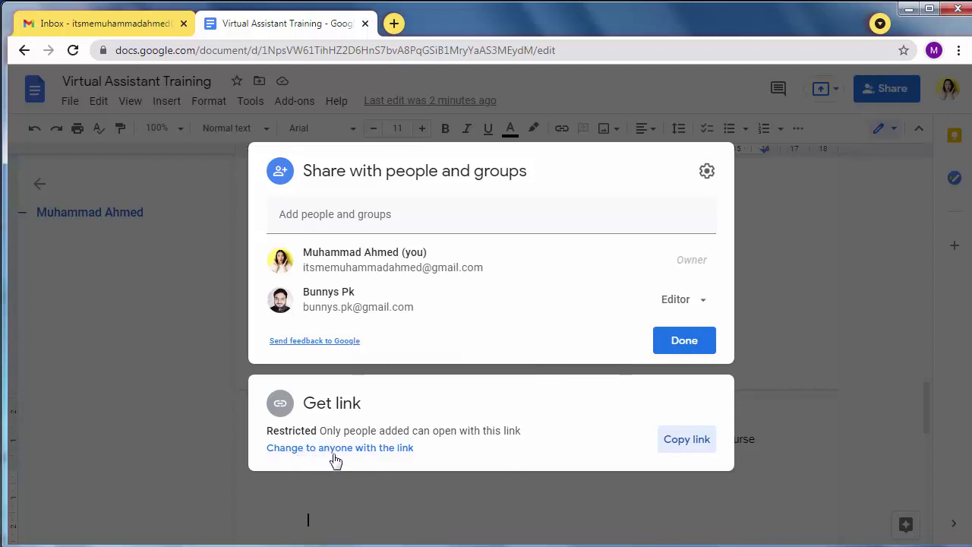
{"action": "left_click", "coordinate": [383, 448]}
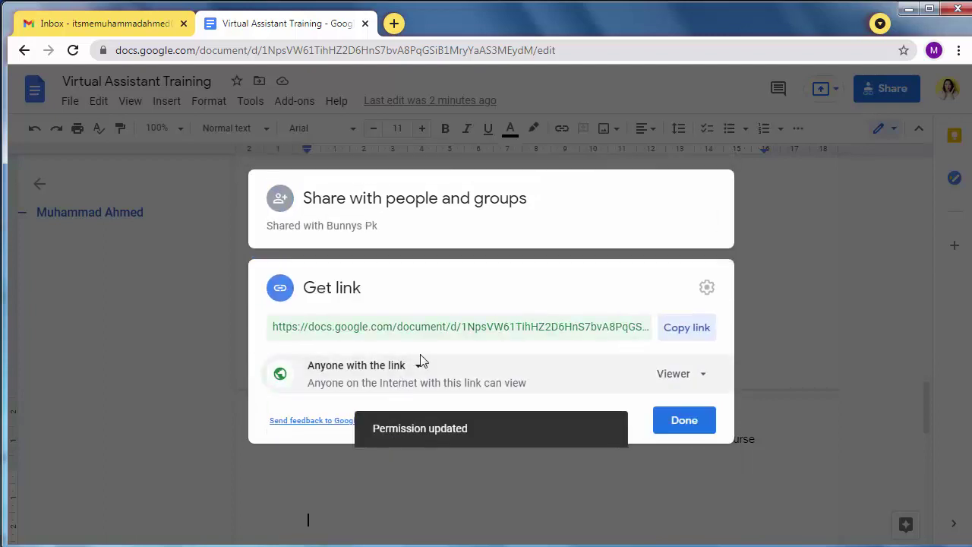
{"action": "left_click", "coordinate": [419, 367]}
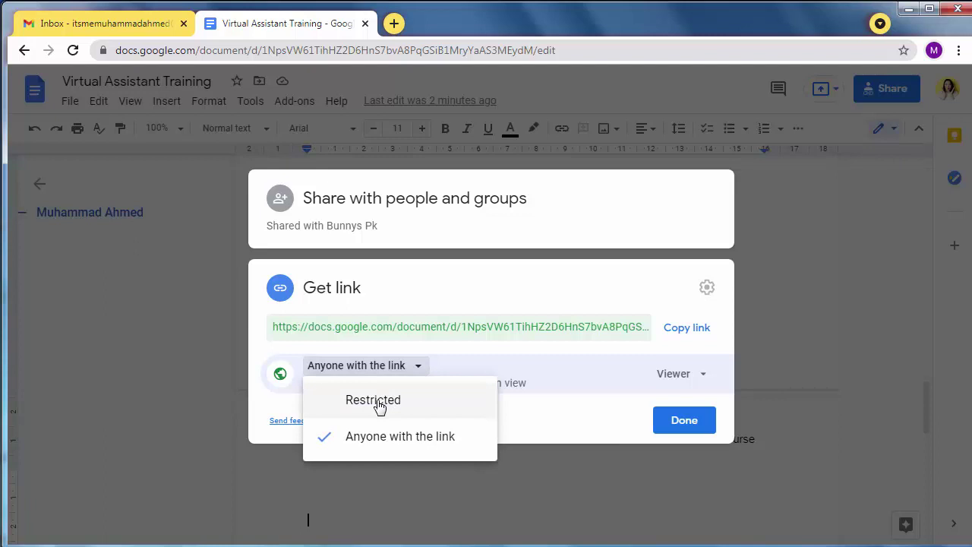
{"action": "left_click", "coordinate": [363, 443]}
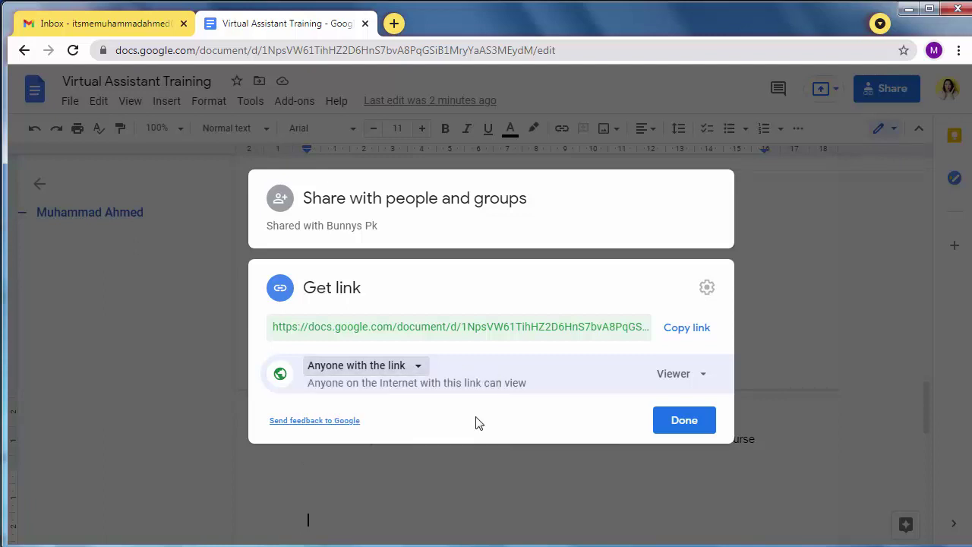
{"action": "left_click", "coordinate": [686, 334]}
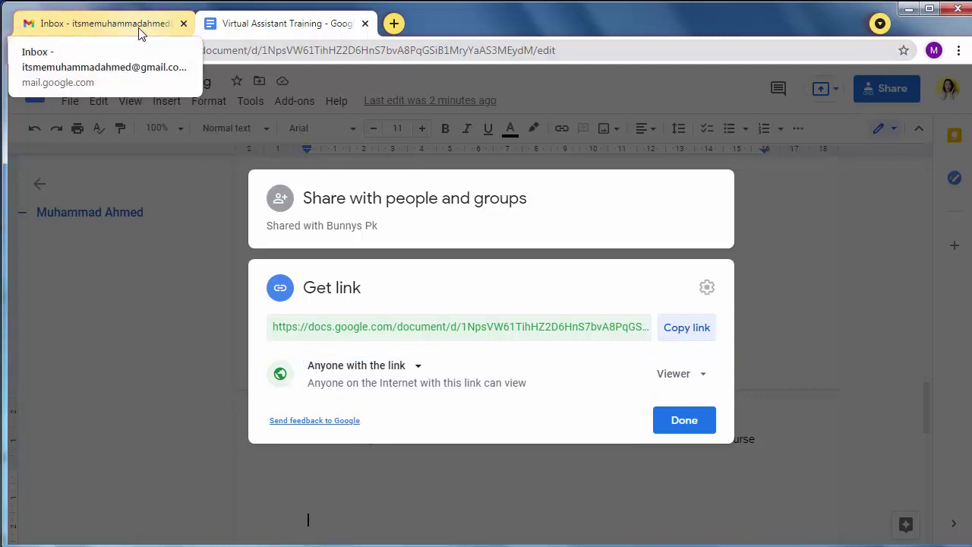
{"action": "left_click", "coordinate": [343, 327]}
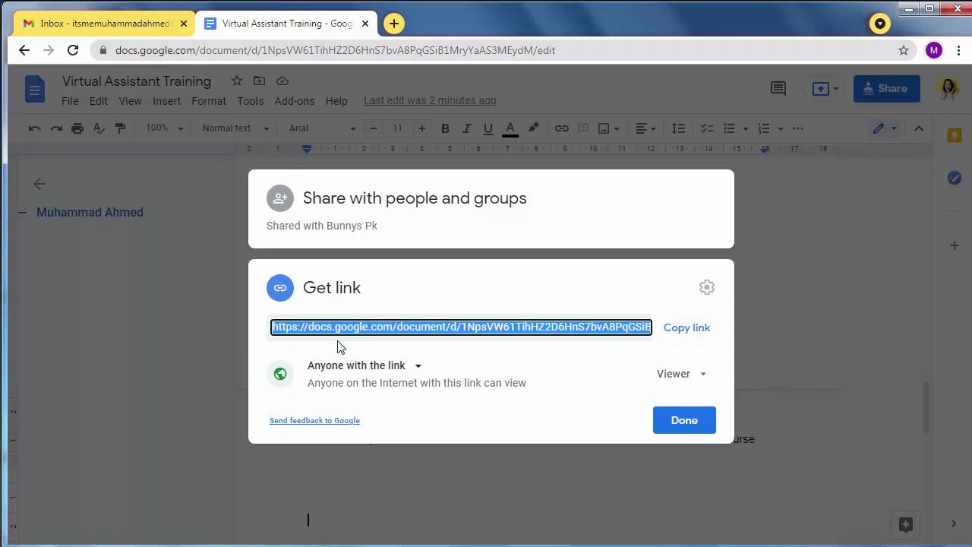
{"action": "left_click", "coordinate": [258, 324]}
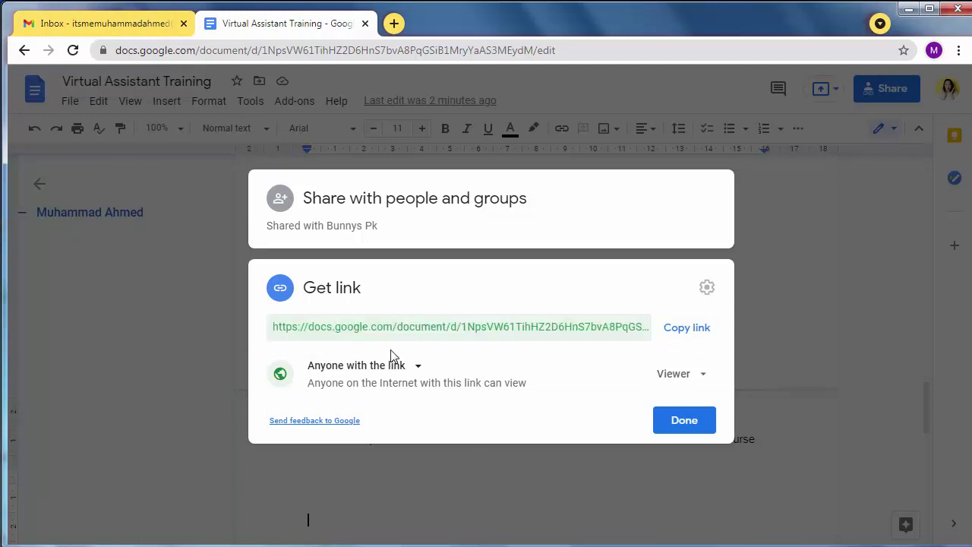
{"action": "left_click", "coordinate": [683, 425]}
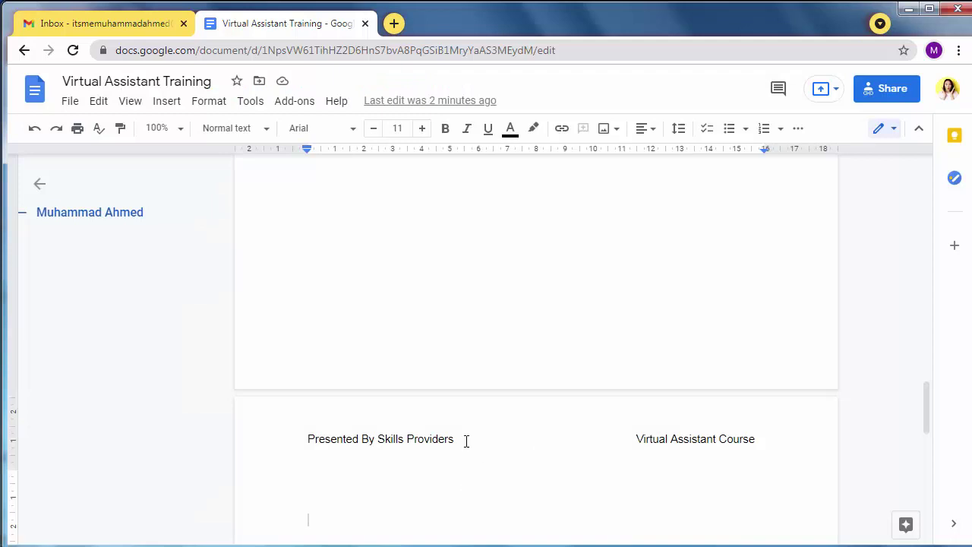
- Bring up the Email this file dialog for the Virtual Assistant Training document
{"action": "scroll", "coordinate": [504, 390], "scroll_direction": "up", "scroll_amount": 15}
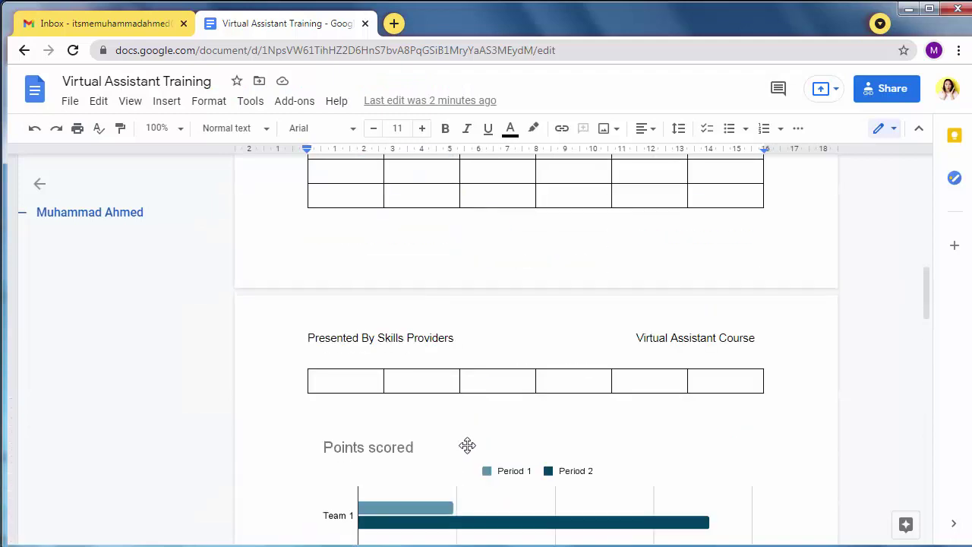
{"action": "scroll", "coordinate": [486, 412], "scroll_direction": "up", "scroll_amount": 8}
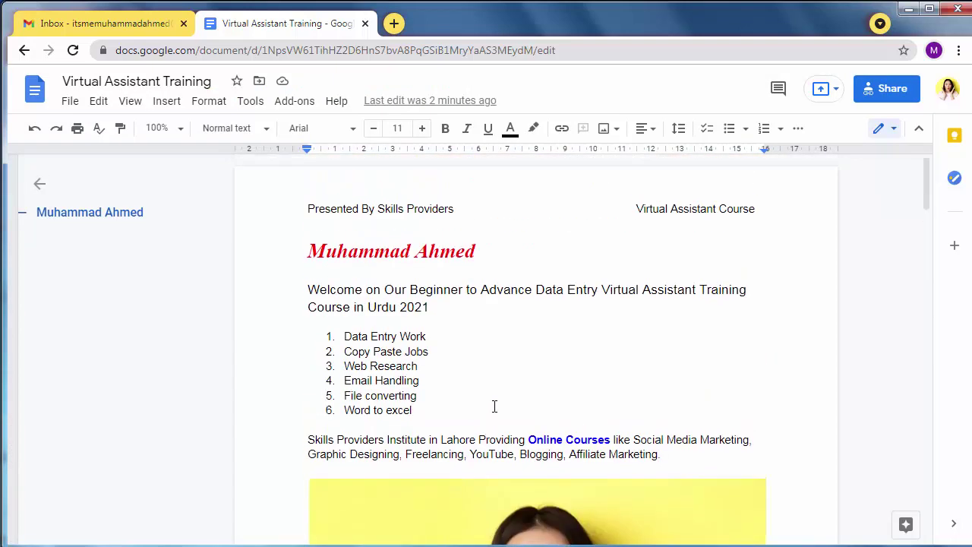
{"action": "left_click", "coordinate": [464, 378]}
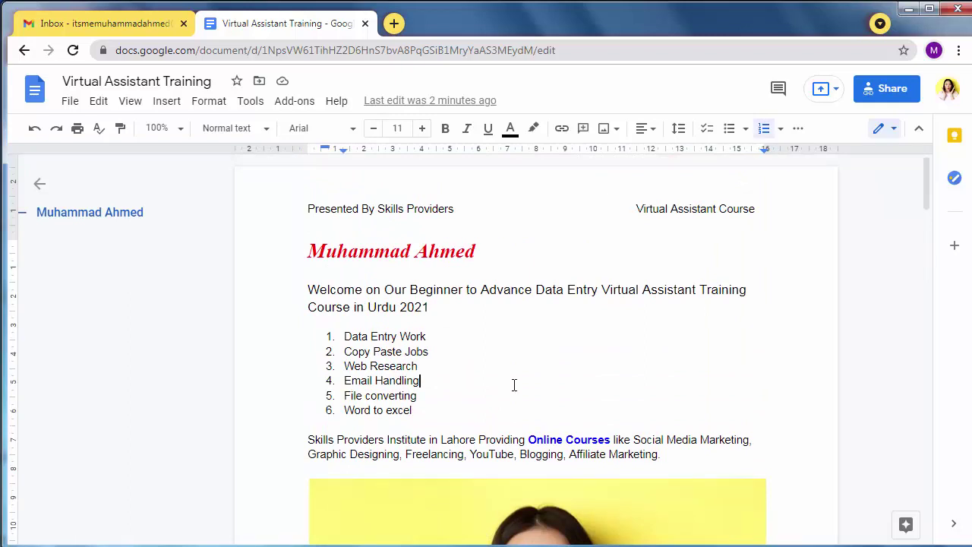
{"action": "left_click", "coordinate": [70, 103]}
{"action": "mouse_move", "coordinate": [157, 210]}
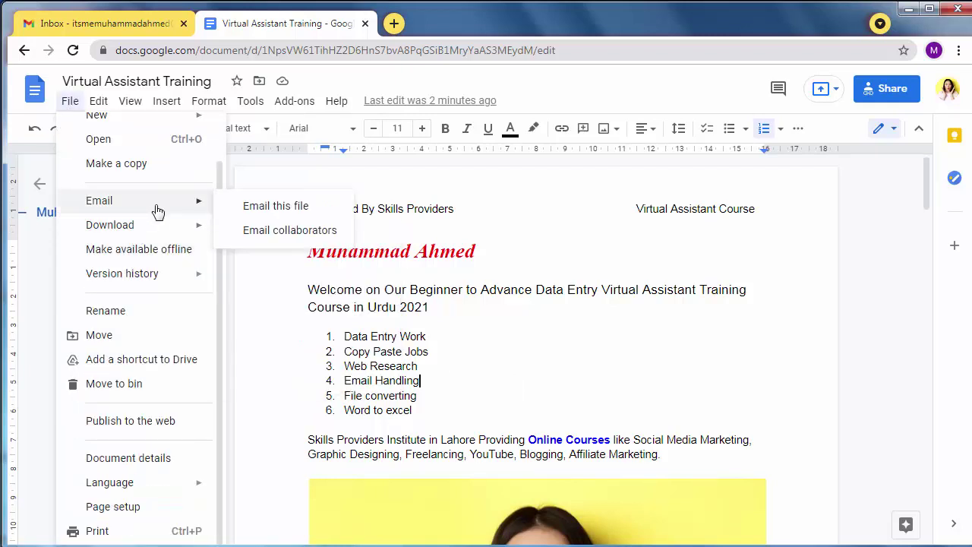
{"action": "left_click", "coordinate": [284, 218]}
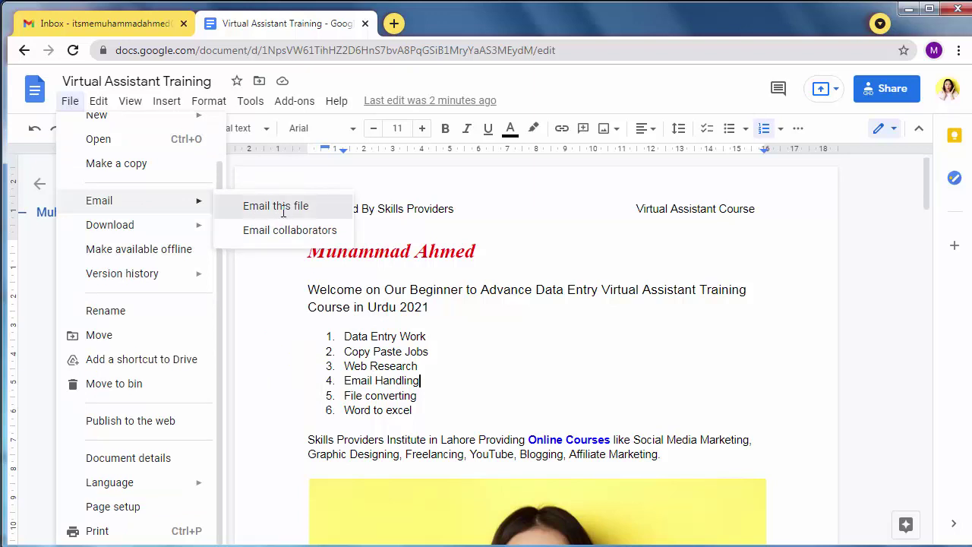
- Email the PDF to a suggested contact with the message 'Please check'
{"action": "left_click", "coordinate": [332, 218]}
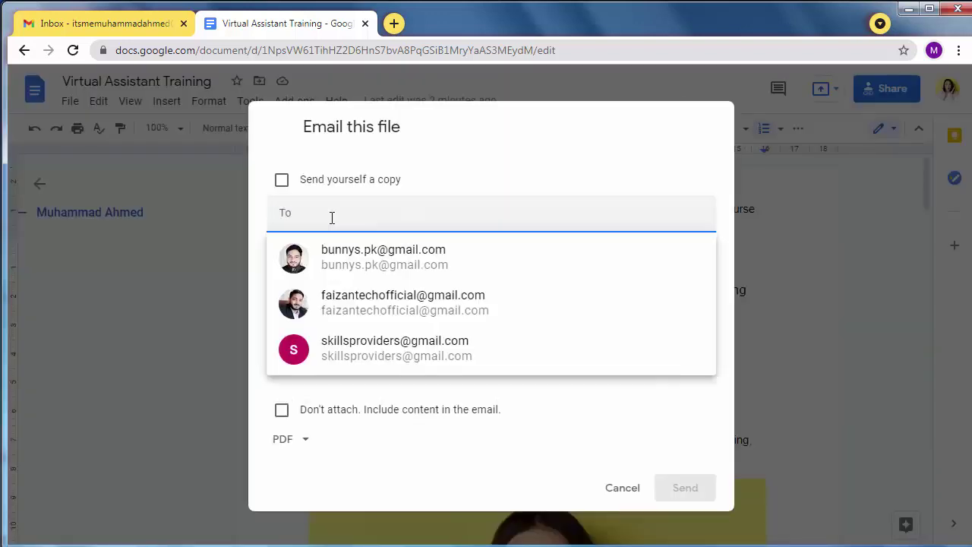
{"action": "left_click", "coordinate": [354, 303]}
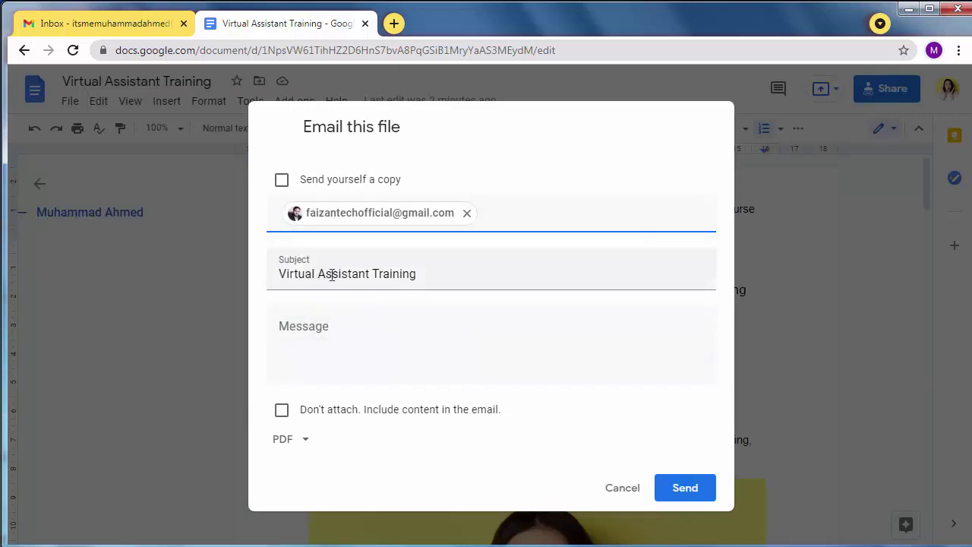
{"action": "left_click", "coordinate": [350, 340]}
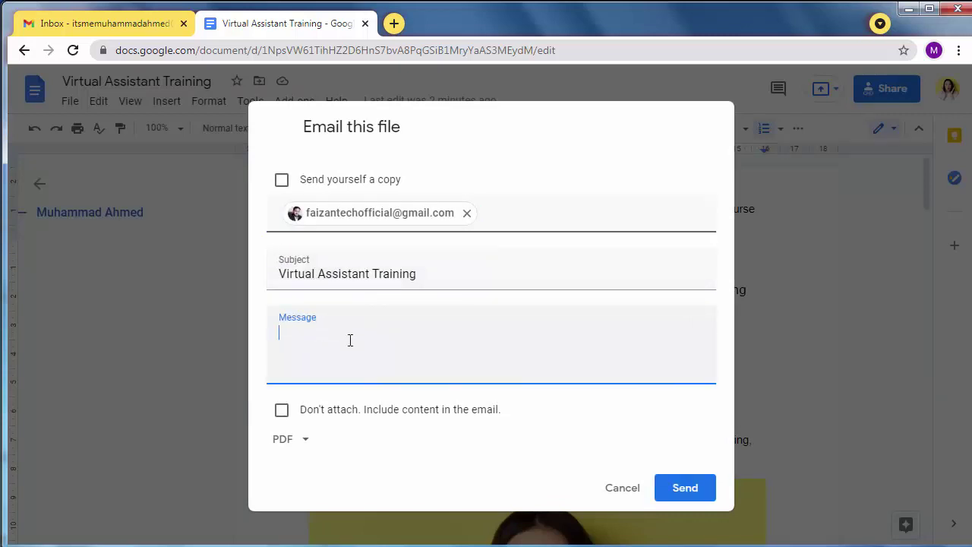
{"action": "type", "text": "Please check"}
{"action": "left_click", "coordinate": [685, 492]}
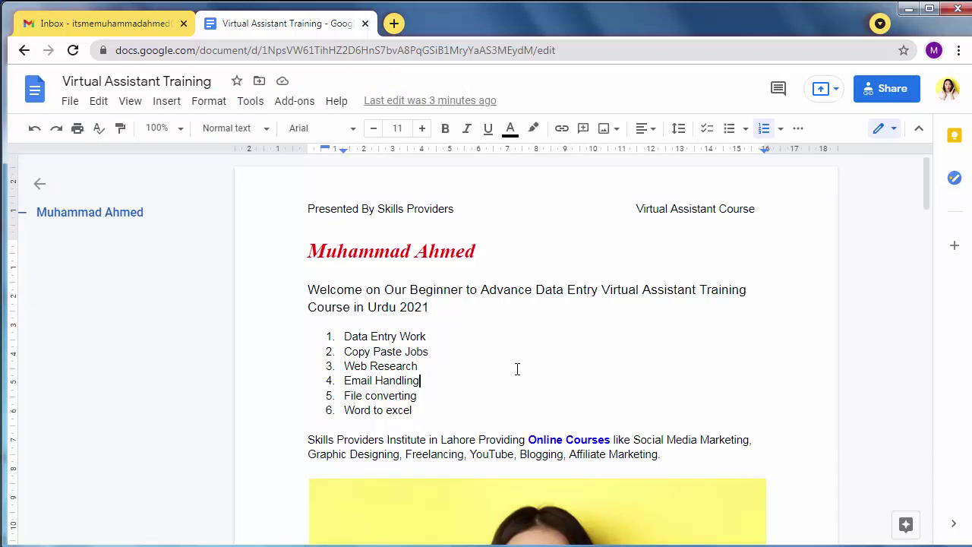
- Download the document as a Microsoft Word .docx file and open it
{"action": "left_click", "coordinate": [68, 106]}
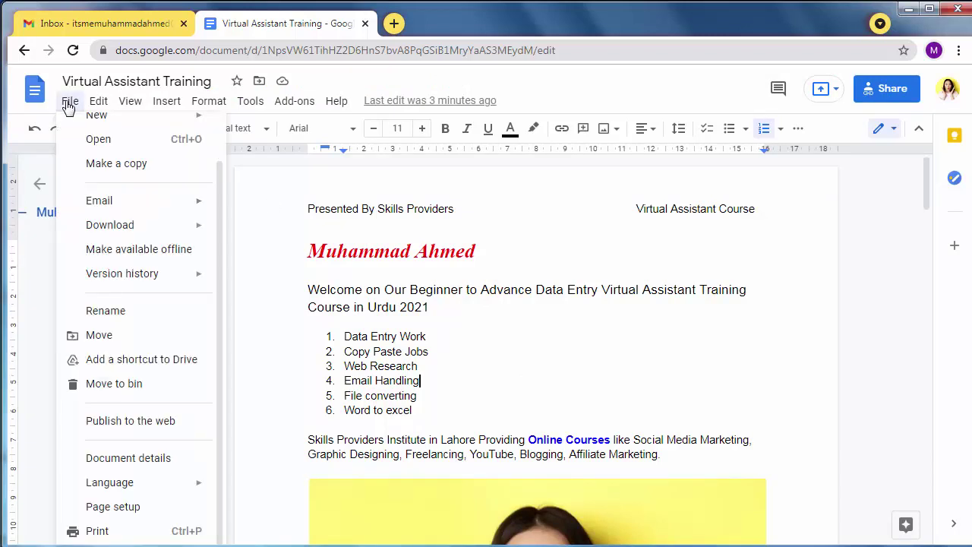
{"action": "mouse_move", "coordinate": [146, 232]}
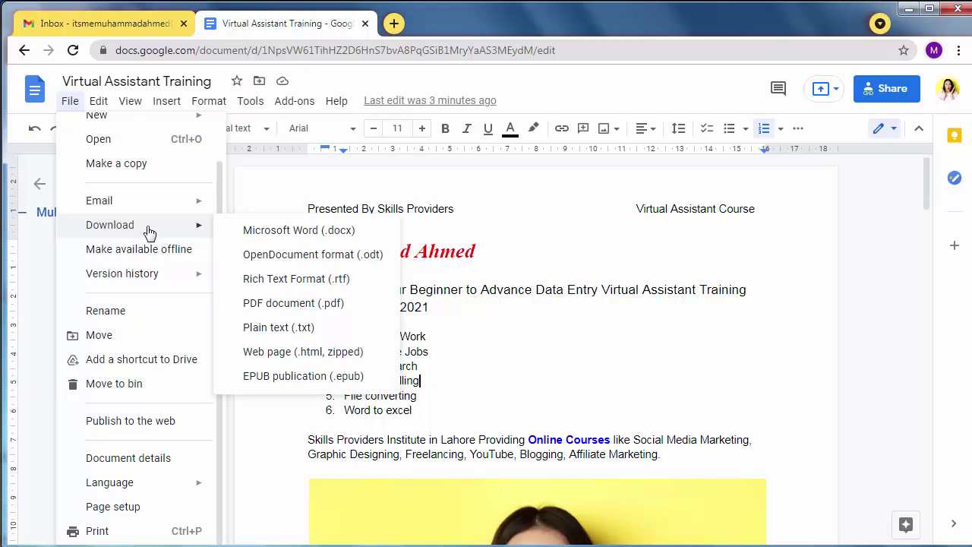
{"action": "left_click", "coordinate": [312, 236]}
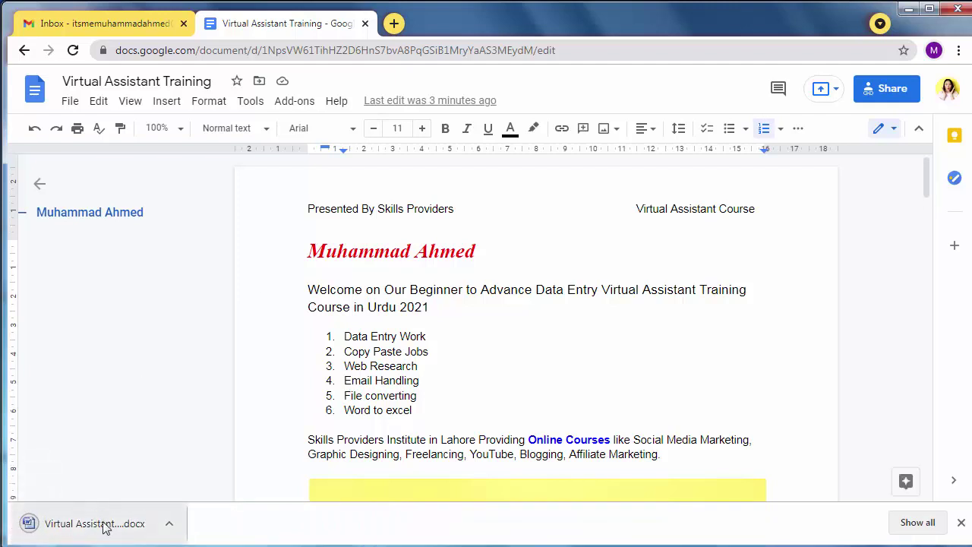
{"action": "left_click", "coordinate": [80, 528]}
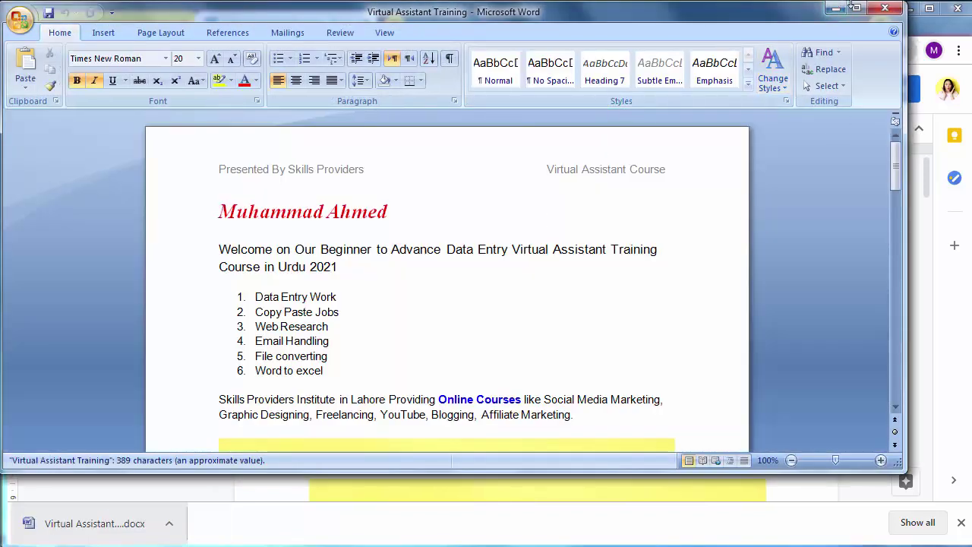
- Widen the Word window to fill the screen, scroll through it, and return to the browser
{"action": "left_click_drag", "start_coordinate": [904, 85], "coordinate": [966, 86]}
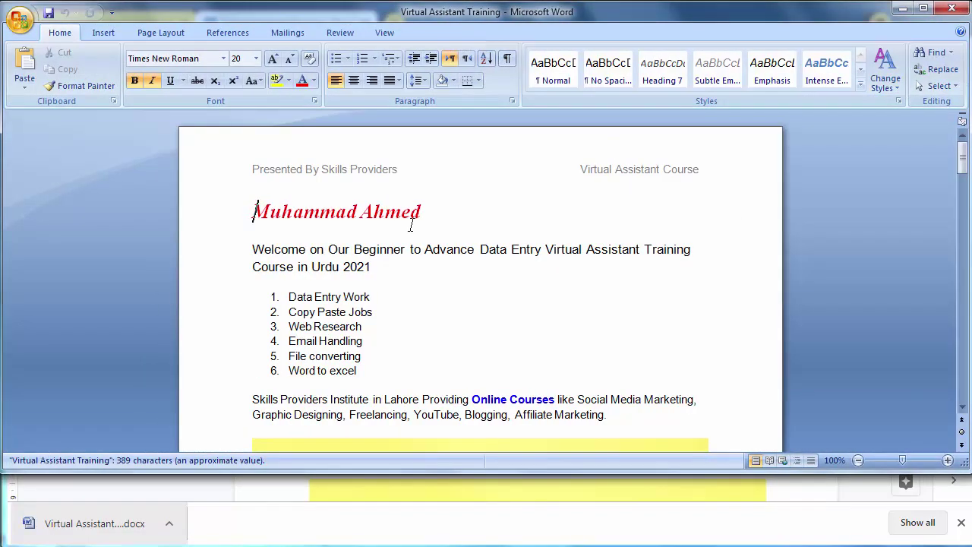
{"action": "scroll", "coordinate": [412, 225], "scroll_direction": "down", "scroll_amount": 15}
{"action": "scroll", "coordinate": [413, 225], "scroll_direction": "down", "scroll_amount": 20}
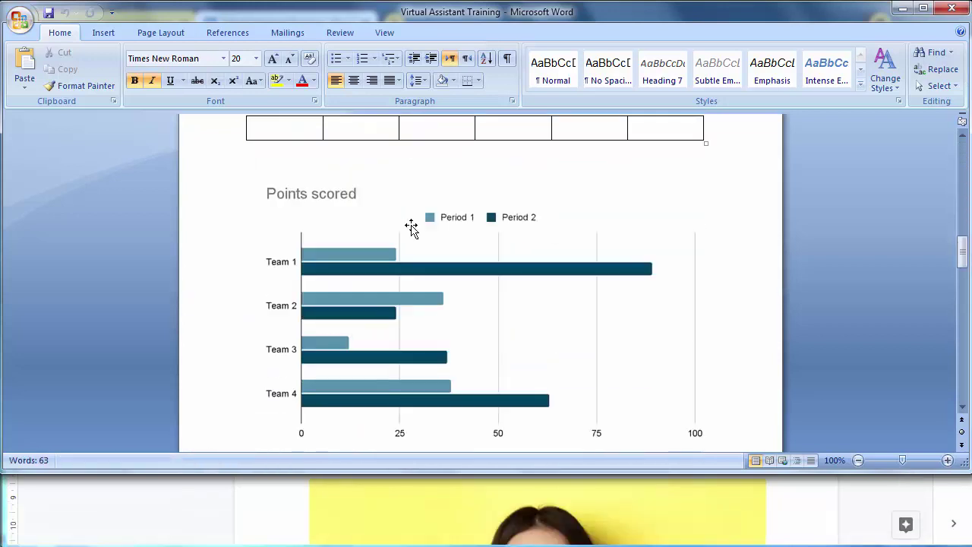
{"action": "scroll", "coordinate": [413, 225], "scroll_direction": "up", "scroll_amount": 20}
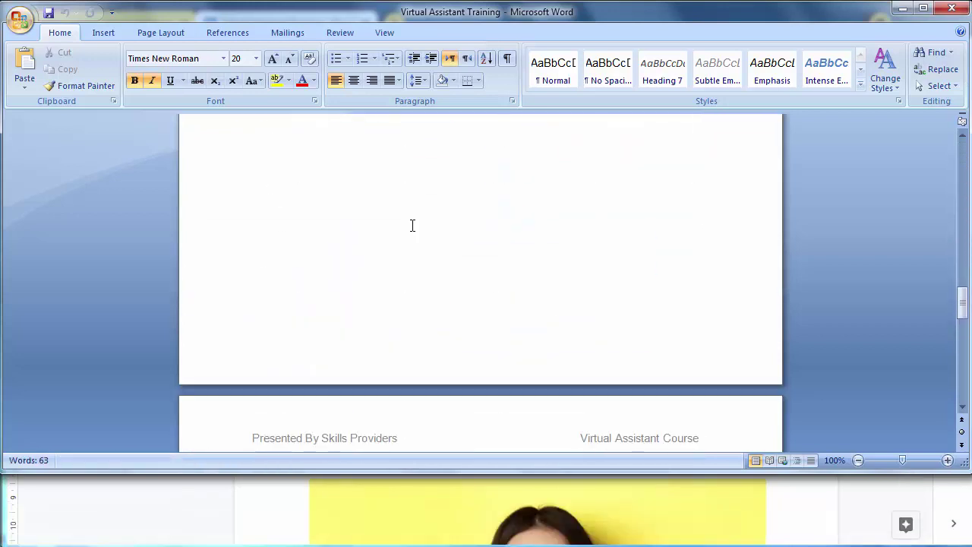
{"action": "scroll", "coordinate": [410, 227], "scroll_direction": "up", "scroll_amount": 8}
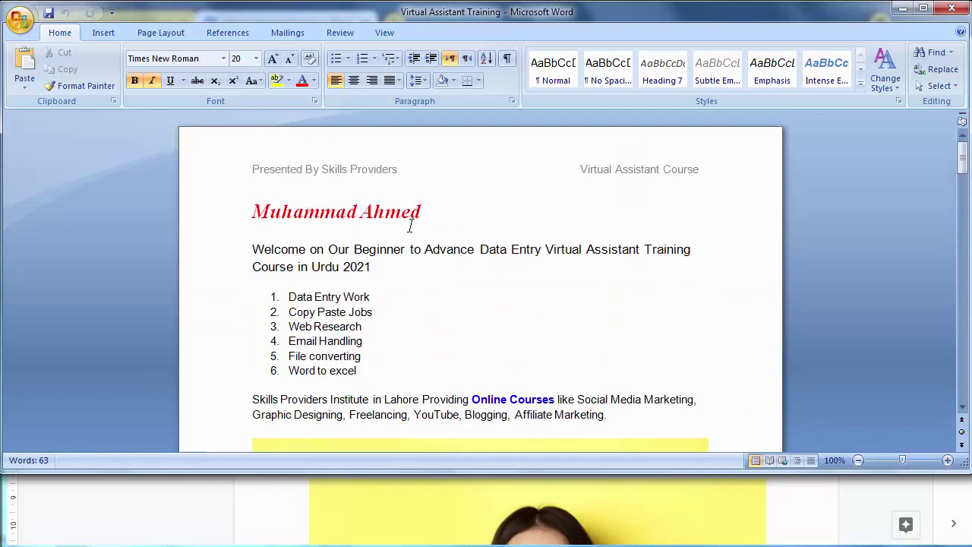
{"action": "key", "text": "alt+Tab"}
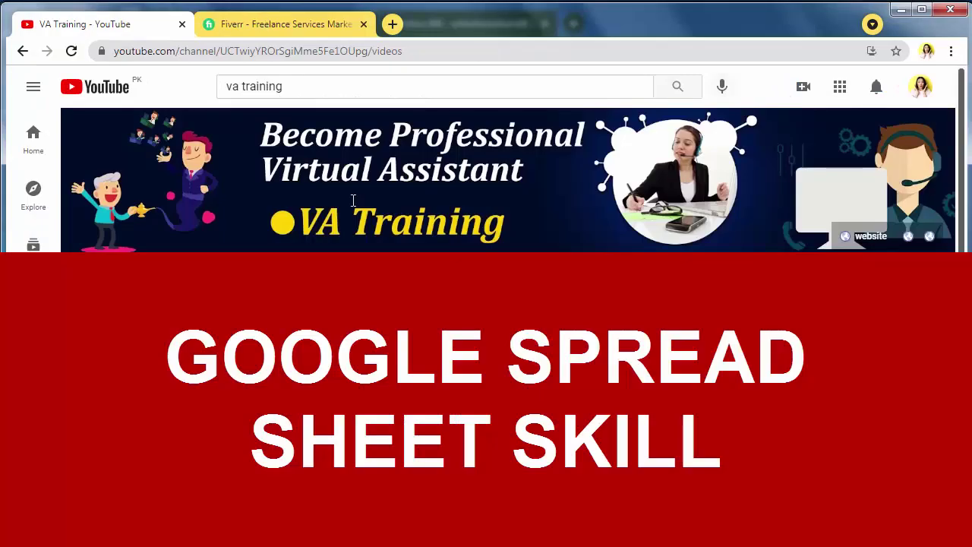
- Search Fiverr for 'business card to excel' services
{"action": "left_click", "coordinate": [256, 24]}
{"action": "left_click", "coordinate": [251, 101]}
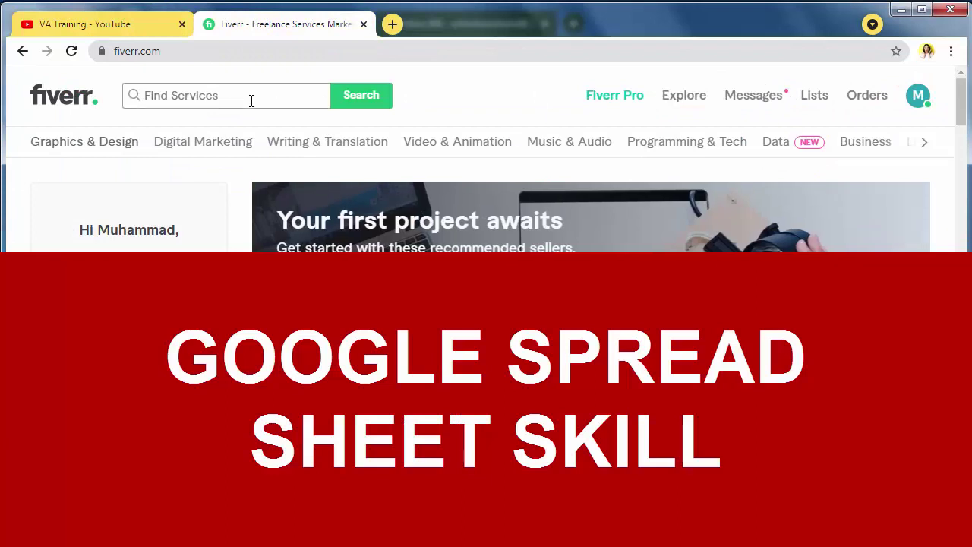
{"action": "type", "text": "business card to "}
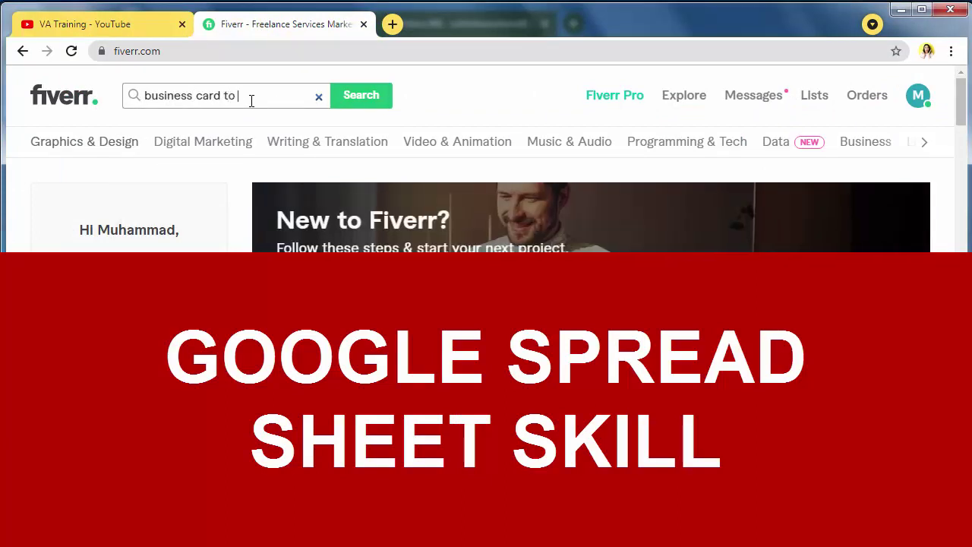
{"action": "type", "text": "excel"}
{"action": "key", "text": "Return"}
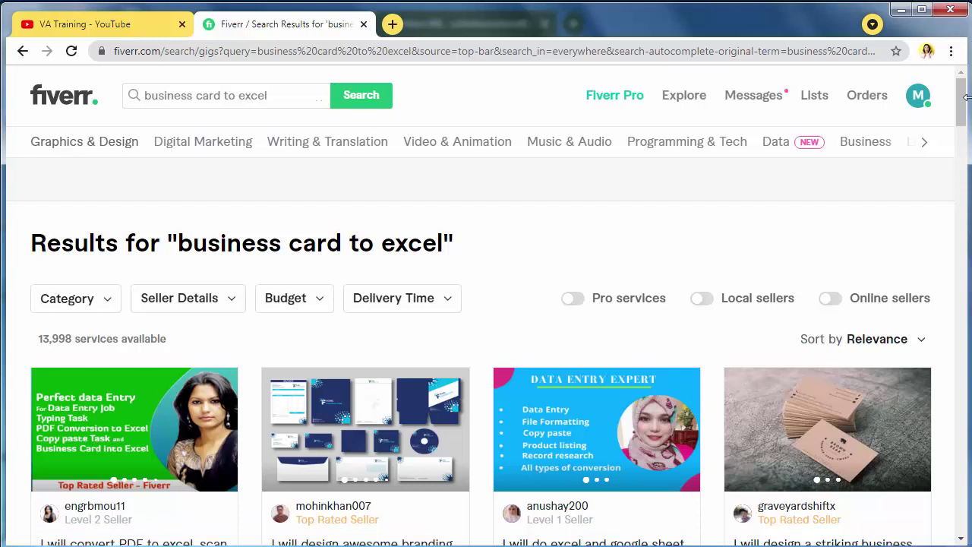
- Browse the business card to excel gig results, then start a new blank tab
{"action": "left_click_drag", "start_coordinate": [959, 108], "coordinate": [959, 151]}
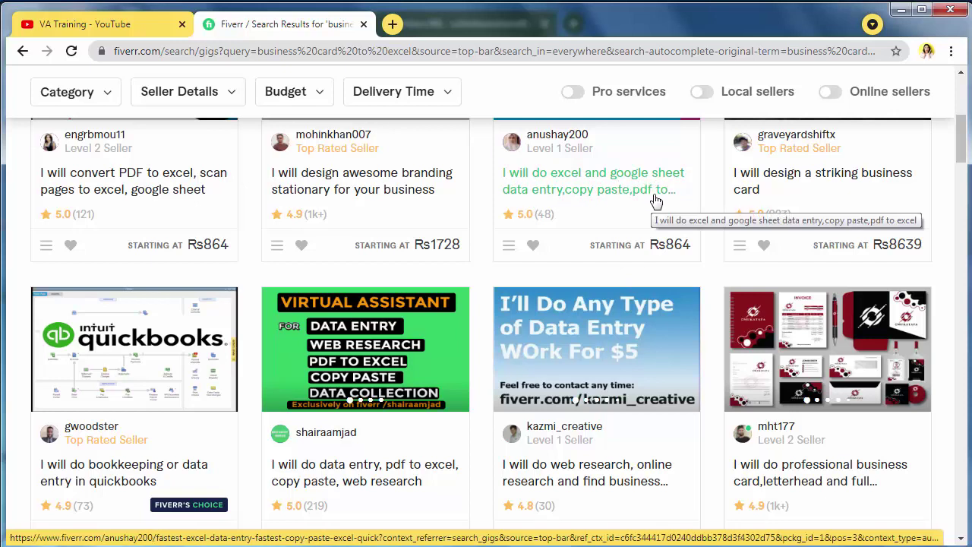
{"action": "scroll", "coordinate": [636, 258], "scroll_direction": "down", "scroll_amount": 2}
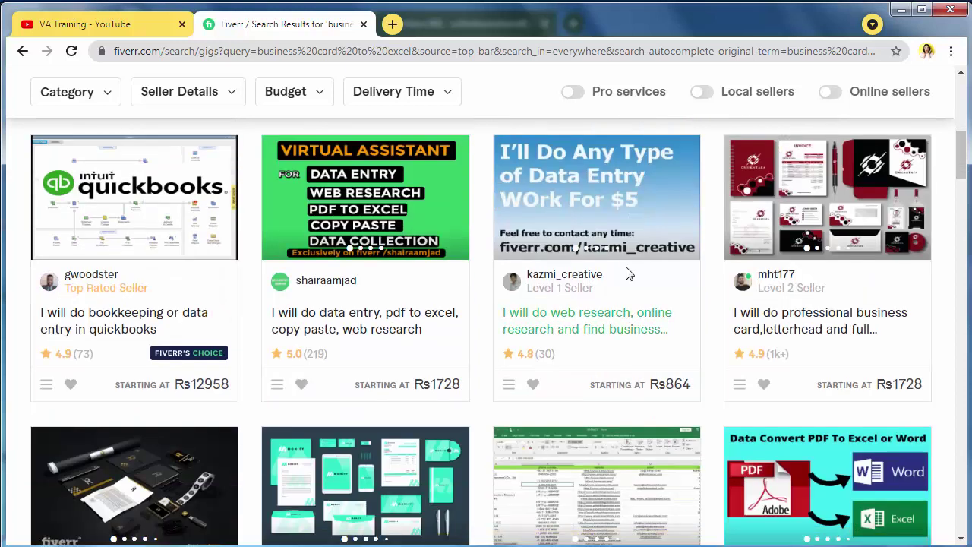
{"action": "scroll", "coordinate": [298, 475], "scroll_direction": "down", "scroll_amount": 1}
{"action": "scroll", "coordinate": [296, 474], "scroll_direction": "down", "scroll_amount": 3}
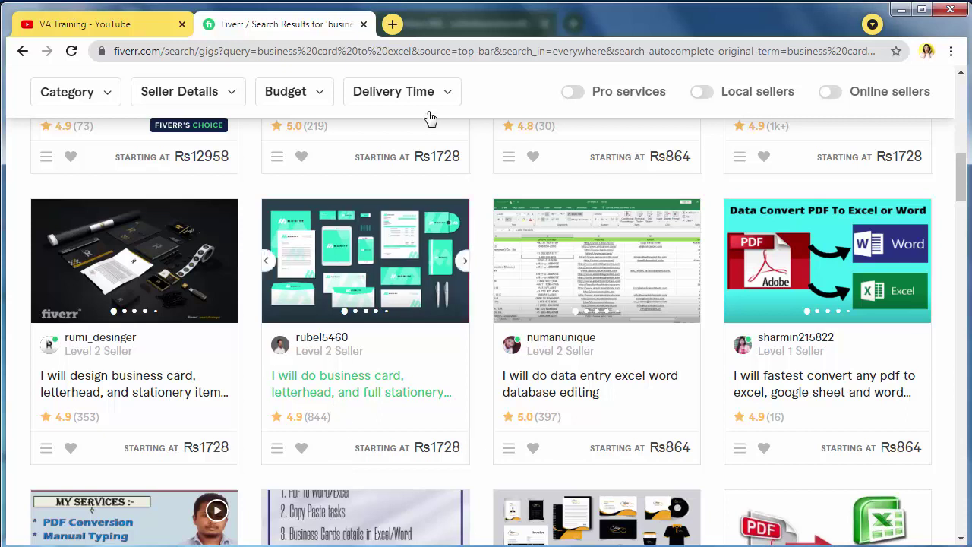
{"action": "left_click", "coordinate": [393, 24]}
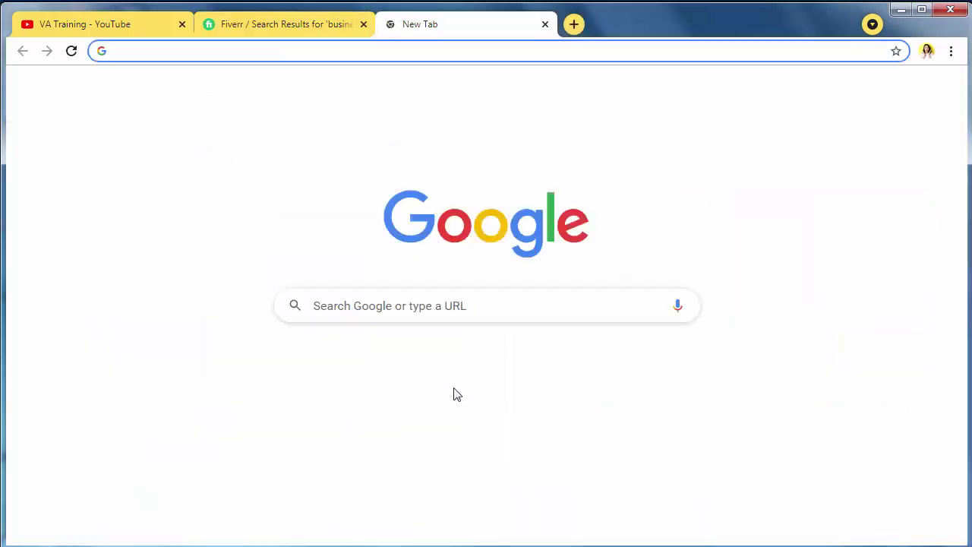
- Open Google Sheets from the Google apps grid in the new tab
{"action": "mouse_move", "coordinate": [64, 539]}
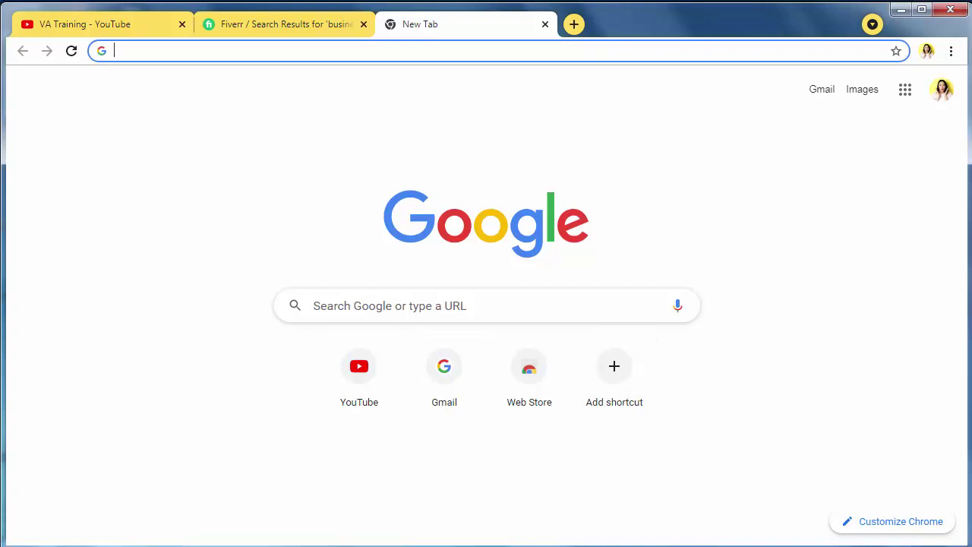
{"action": "left_click", "coordinate": [627, 145]}
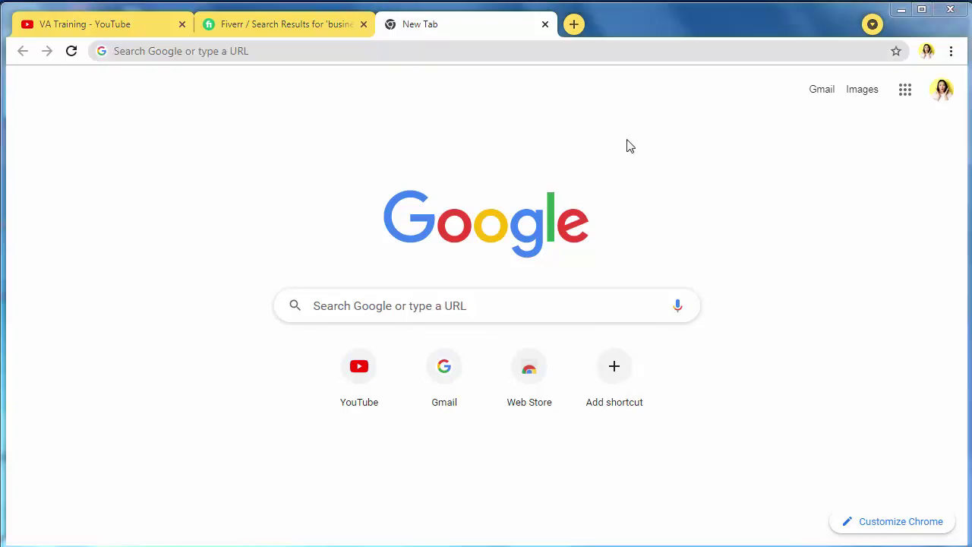
{"action": "left_click", "coordinate": [905, 92]}
{"action": "scroll", "coordinate": [839, 364], "scroll_direction": "down", "scroll_amount": 2}
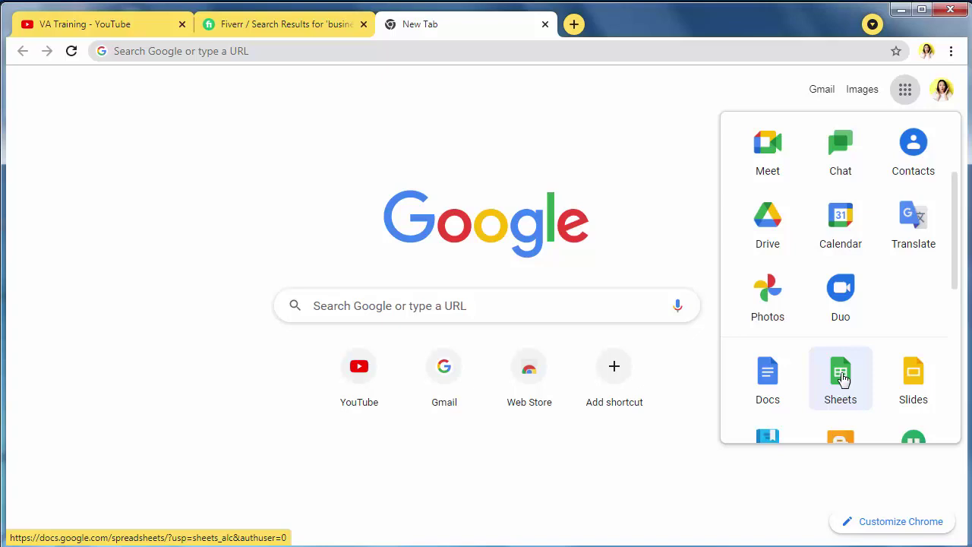
{"action": "left_click", "coordinate": [841, 378]}
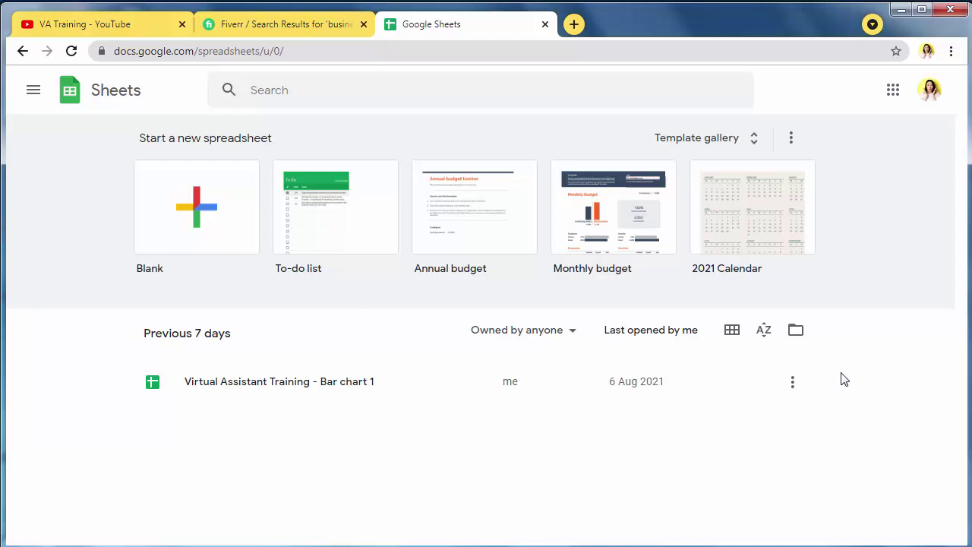
- Create a blank spreadsheet, demonstrate selecting row 1, column A and row 6, then open a new tab
{"action": "left_click", "coordinate": [221, 212]}
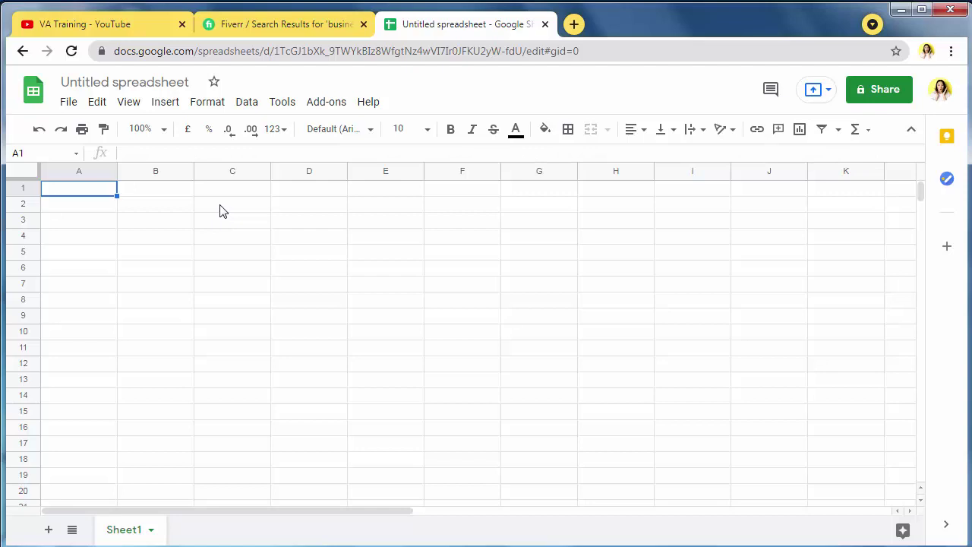
{"action": "left_click", "coordinate": [19, 189]}
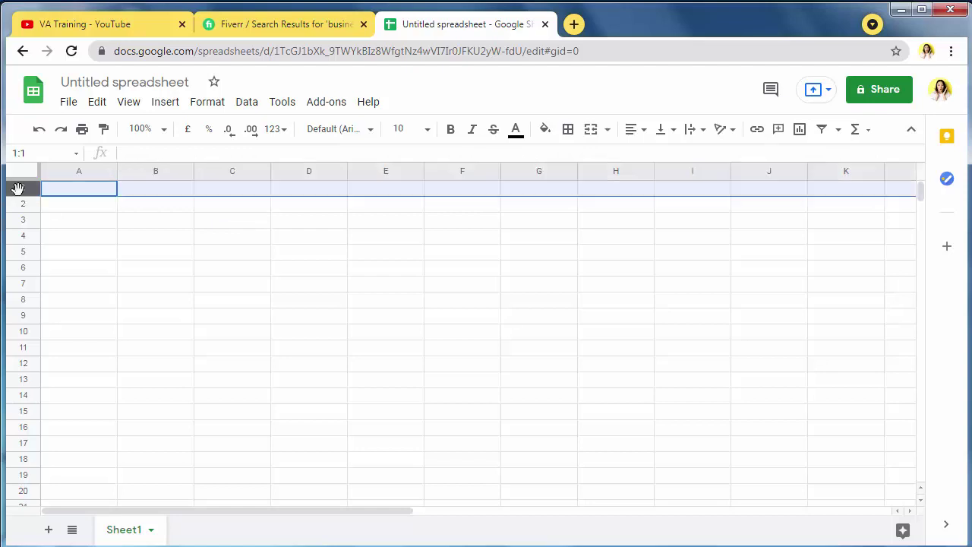
{"action": "mouse_move", "coordinate": [18, 188]}
{"action": "left_mouse_down"}
{"action": "mouse_move", "coordinate": [295, 205]}
{"action": "mouse_move", "coordinate": [427, 194]}
{"action": "left_mouse_up"}
{"action": "left_click", "coordinate": [86, 167]}
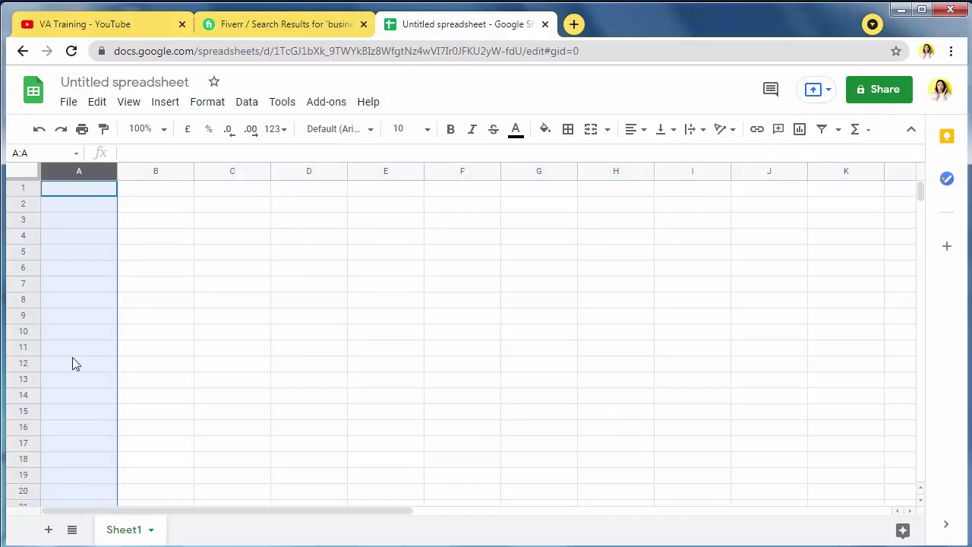
{"action": "left_click", "coordinate": [15, 267]}
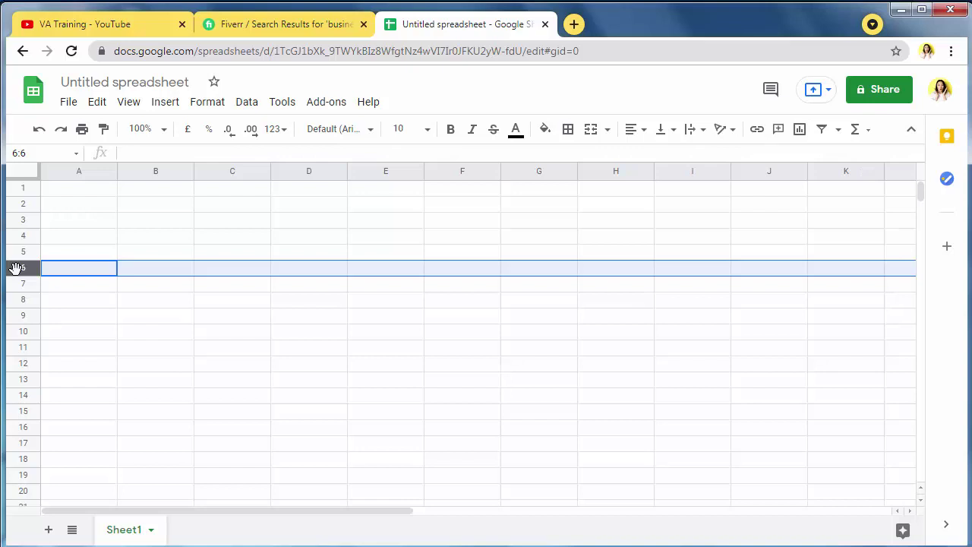
{"action": "key", "text": "Up"}
{"action": "key", "text": "Up"}
{"action": "key", "text": "Up"}
{"action": "key", "text": "Up"}
{"action": "key", "text": "Up"}
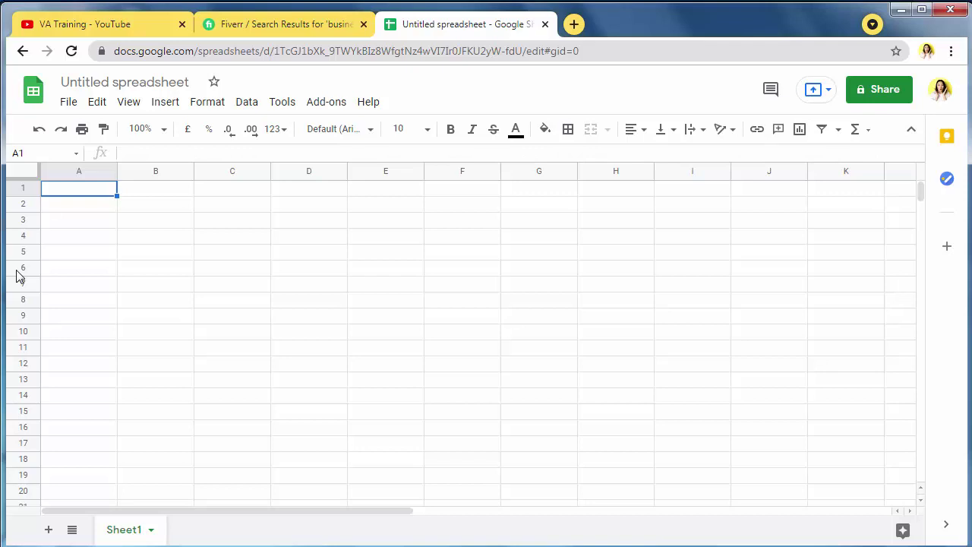
{"action": "key", "text": "ctrl+t"}
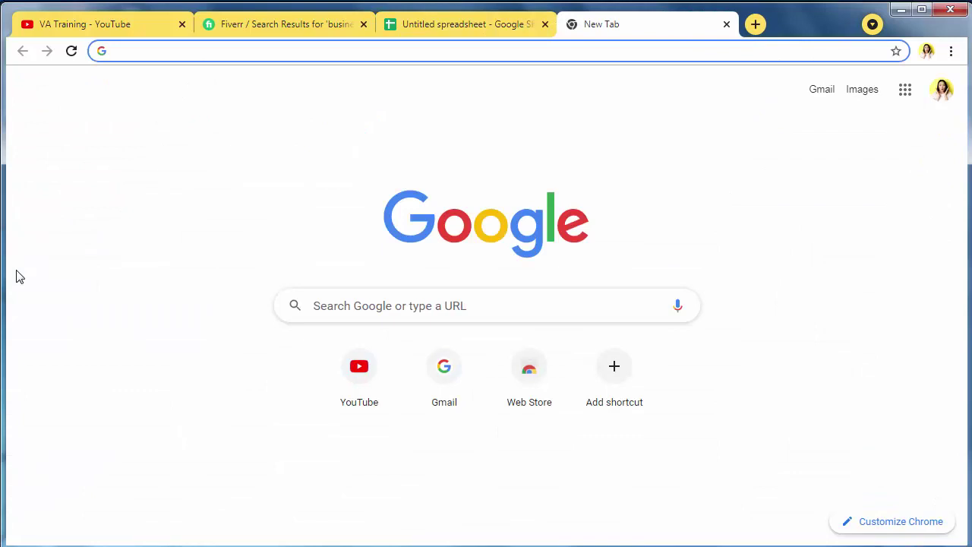
- Search 'plumber in new york', view Bargain Plumbing and Heating's details, then return to the spreadsheet
{"action": "type", "text": "plu"}
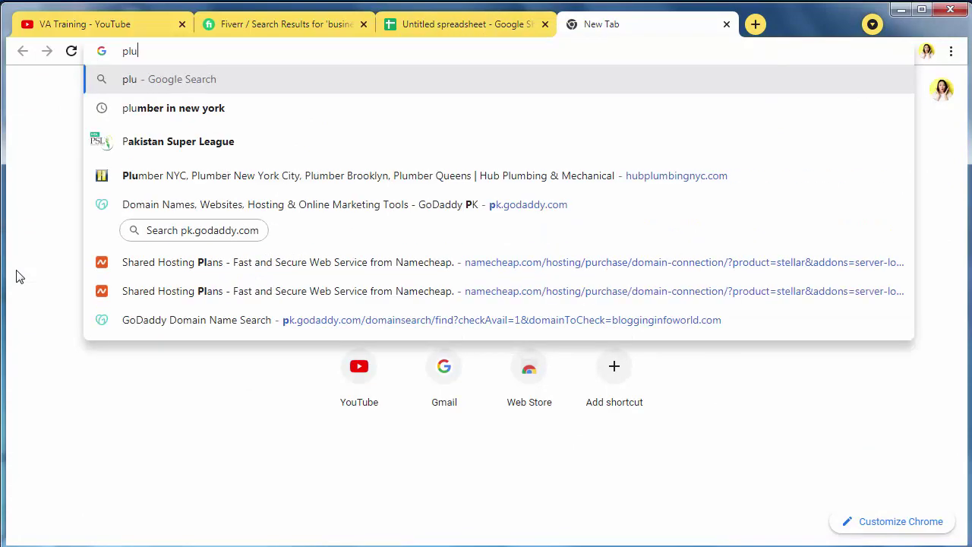
{"action": "type", "text": "mber in "}
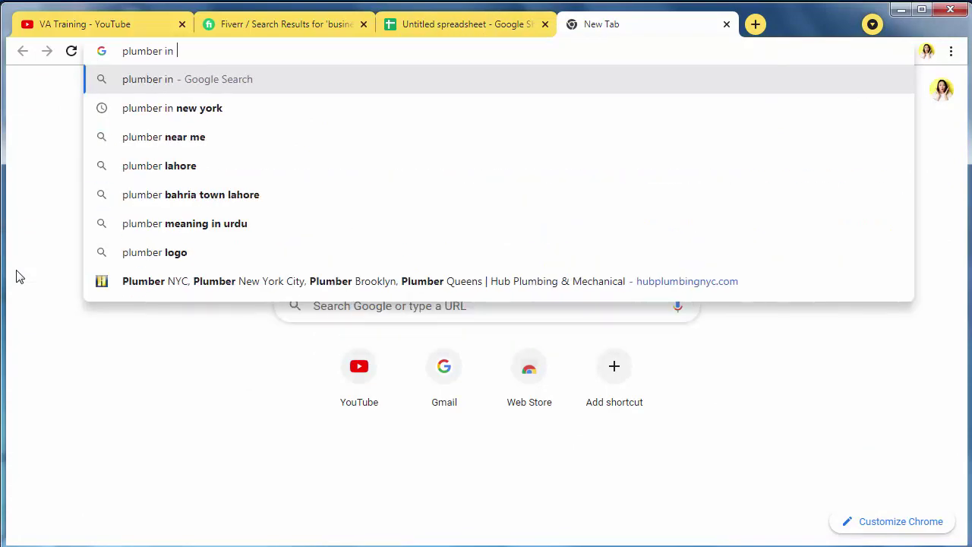
{"action": "type", "text": "new york"}
{"action": "key", "text": "Return"}
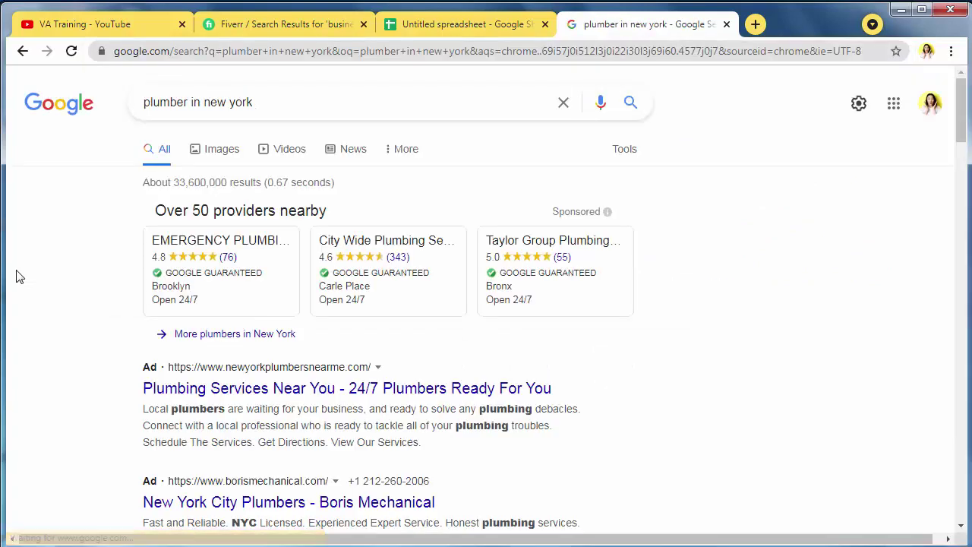
{"action": "scroll", "coordinate": [336, 349], "scroll_direction": "down", "scroll_amount": 4}
{"action": "scroll", "coordinate": [337, 349], "scroll_direction": "down", "scroll_amount": 5}
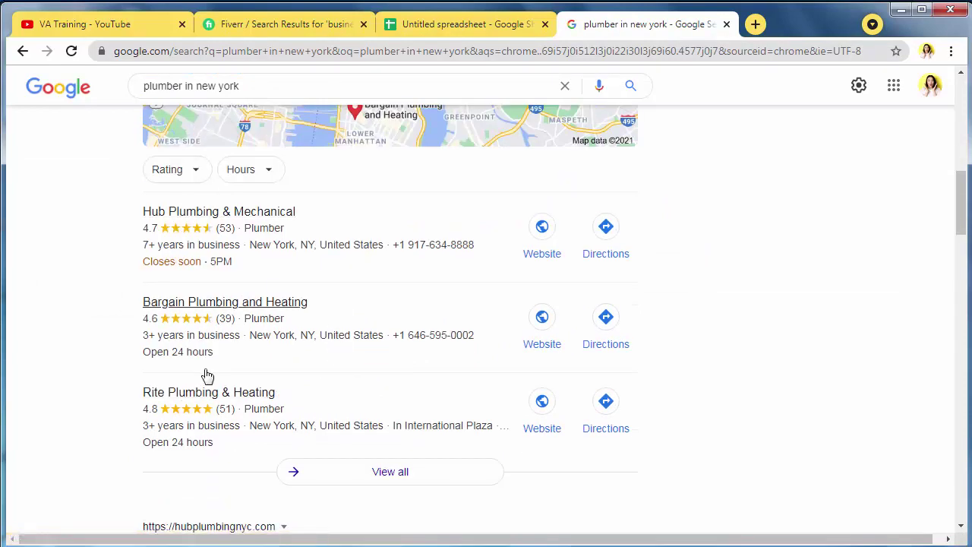
{"action": "left_click", "coordinate": [391, 472]}
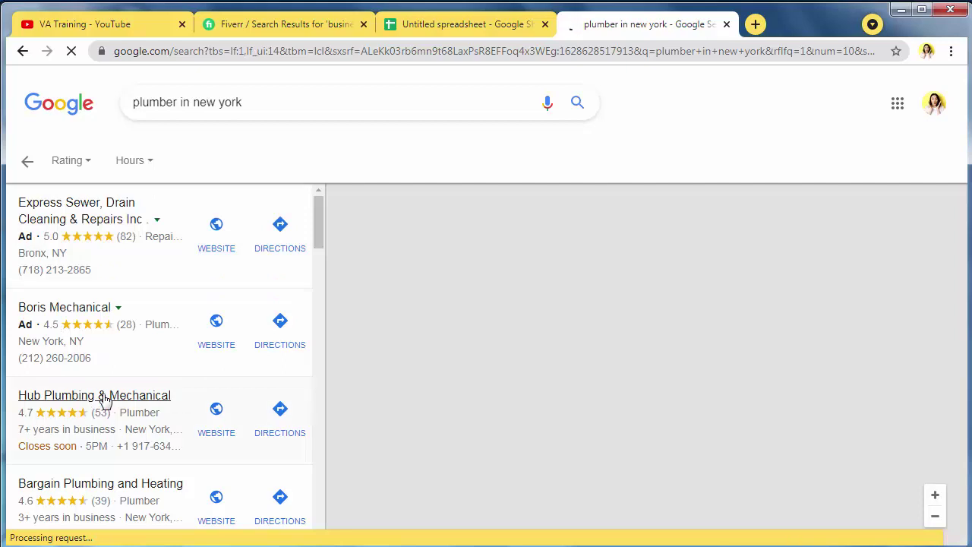
{"action": "scroll", "coordinate": [99, 401], "scroll_direction": "down", "scroll_amount": 3}
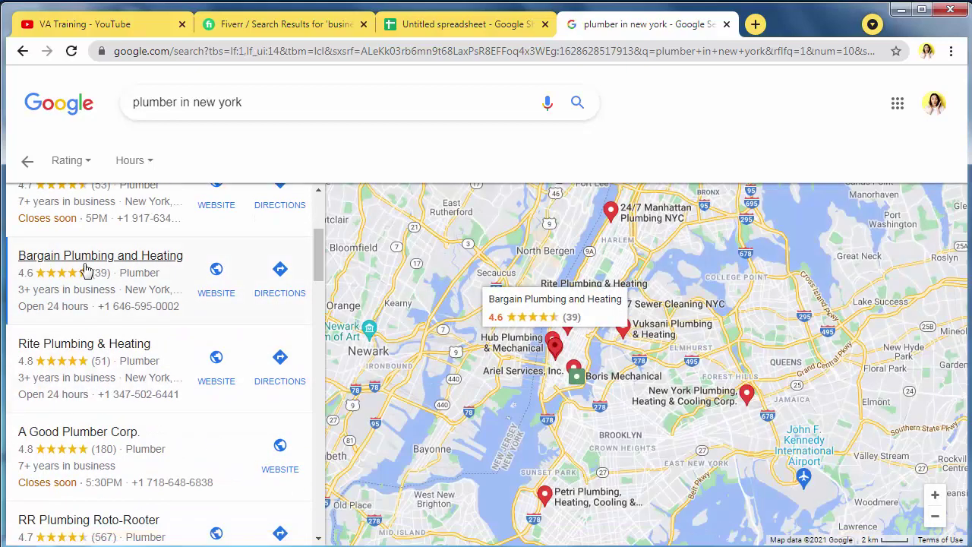
{"action": "left_click", "coordinate": [86, 270]}
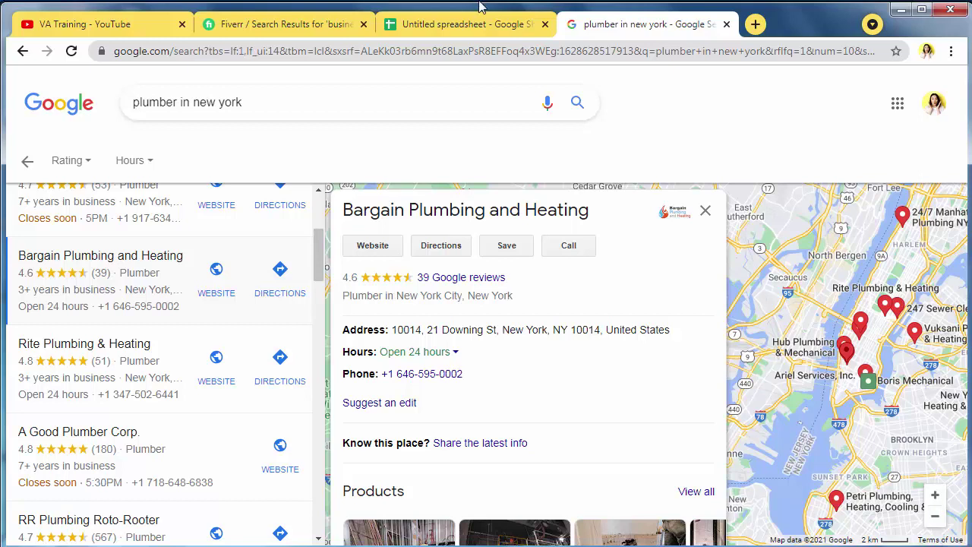
{"action": "left_click", "coordinate": [465, 23]}
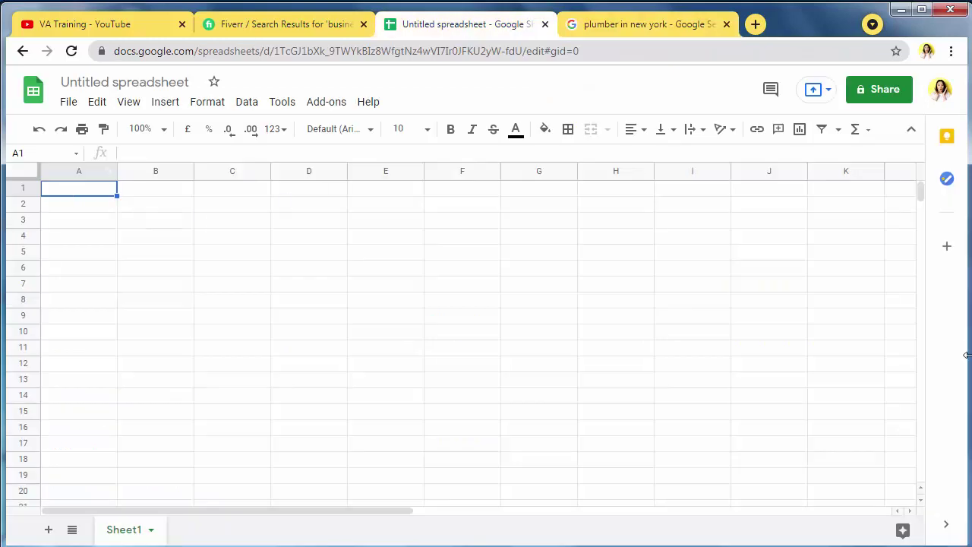
- Enter headers Business Name, Website, Address, Contact No and Email Address across A1:E1
{"action": "type", "text": "Busi"}
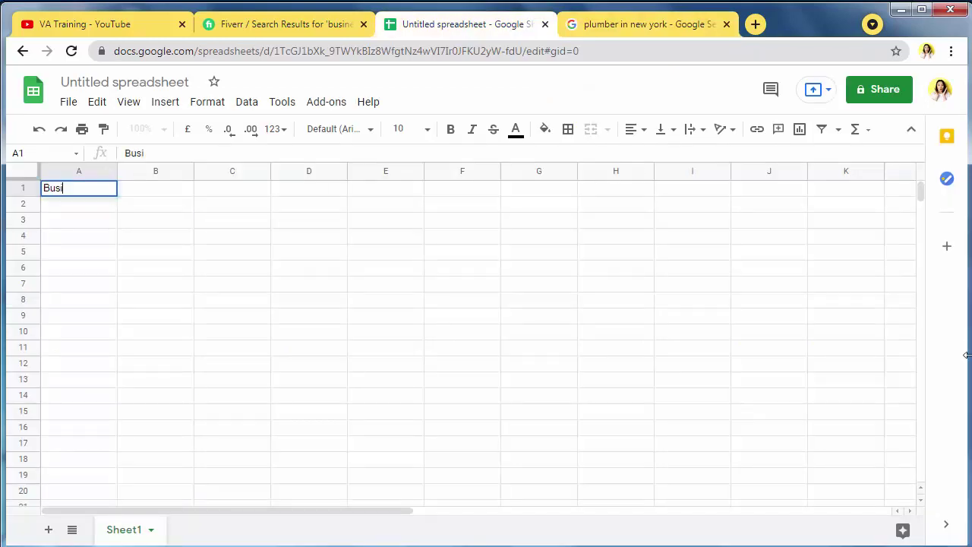
{"action": "type", "text": "ness Name"}
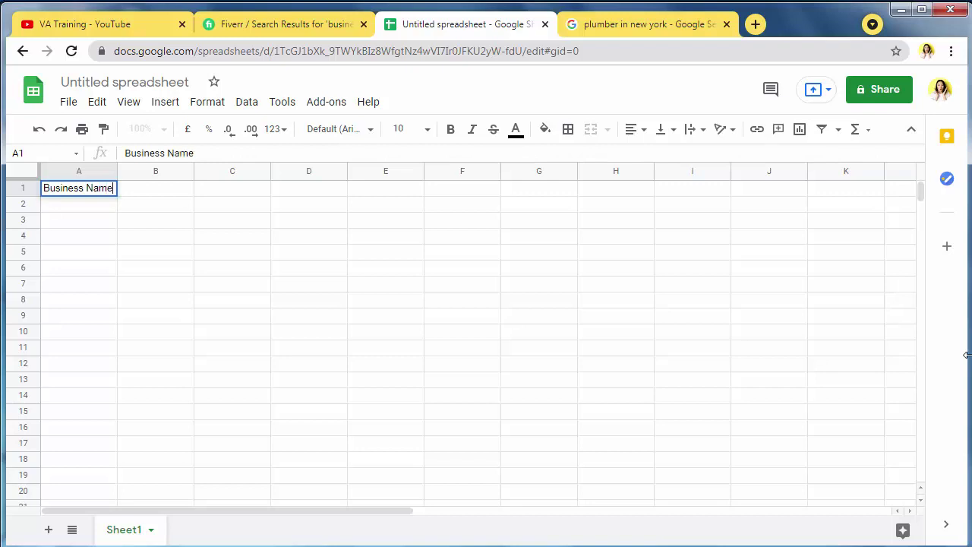
{"action": "key", "text": "Tab"}
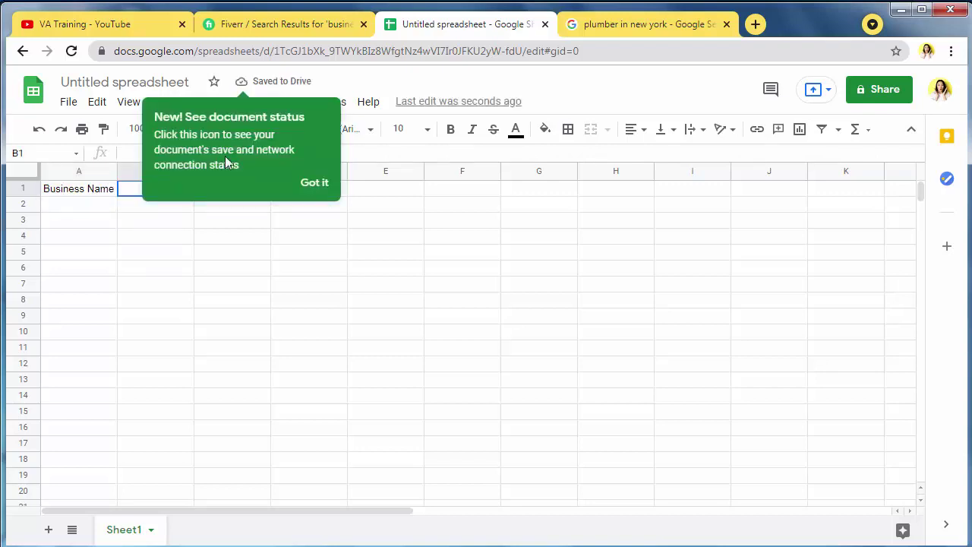
{"action": "left_click", "coordinate": [334, 184]}
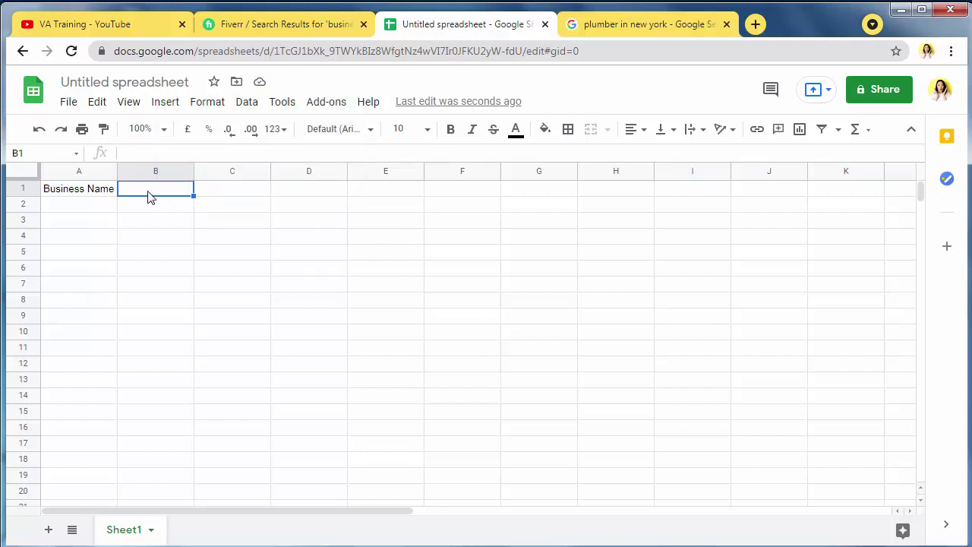
{"action": "type", "text": "Website"}
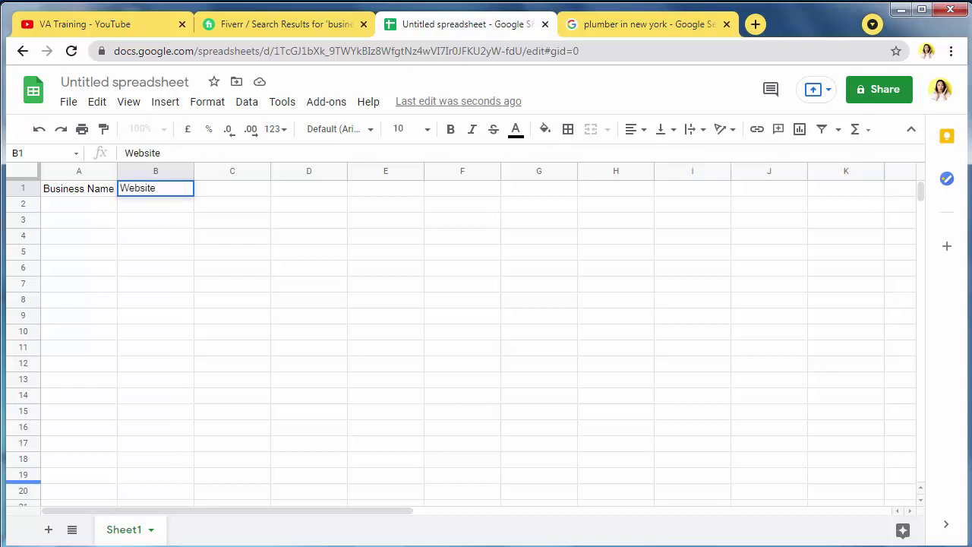
{"action": "key", "text": "Tab"}
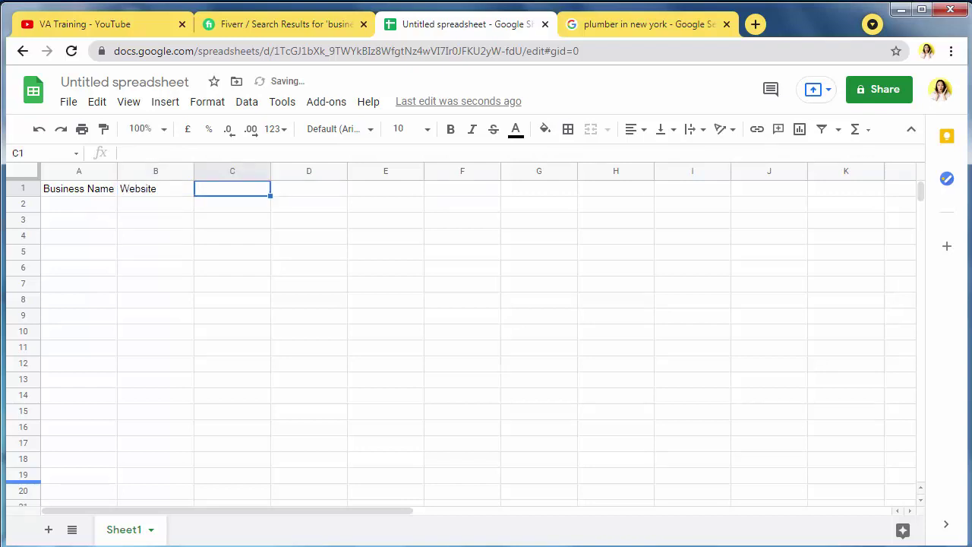
{"action": "type", "text": "Address"}
{"action": "key", "text": "Tab"}
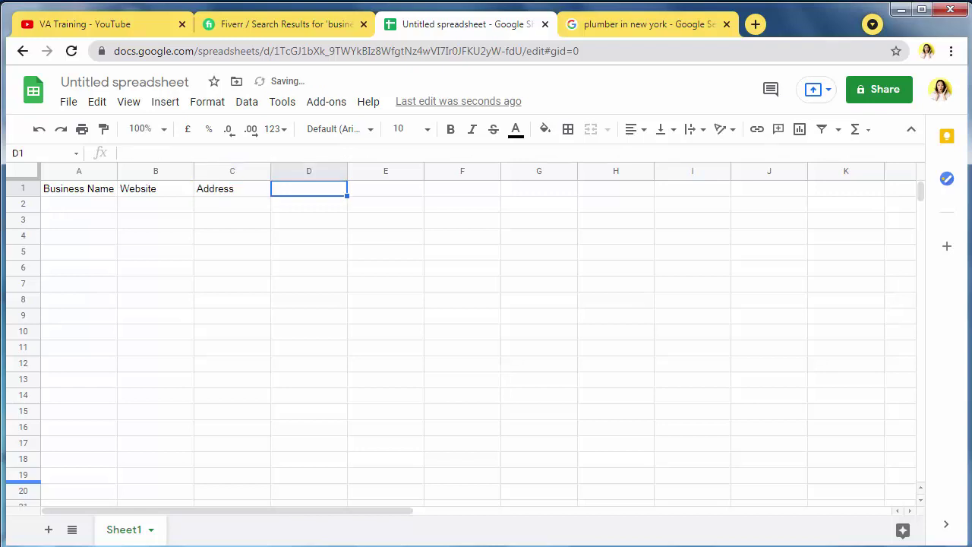
{"action": "type", "text": "Mobile"}
{"action": "key", "text": "ctrl+a"}
{"action": "type", "text": "Contact No"}
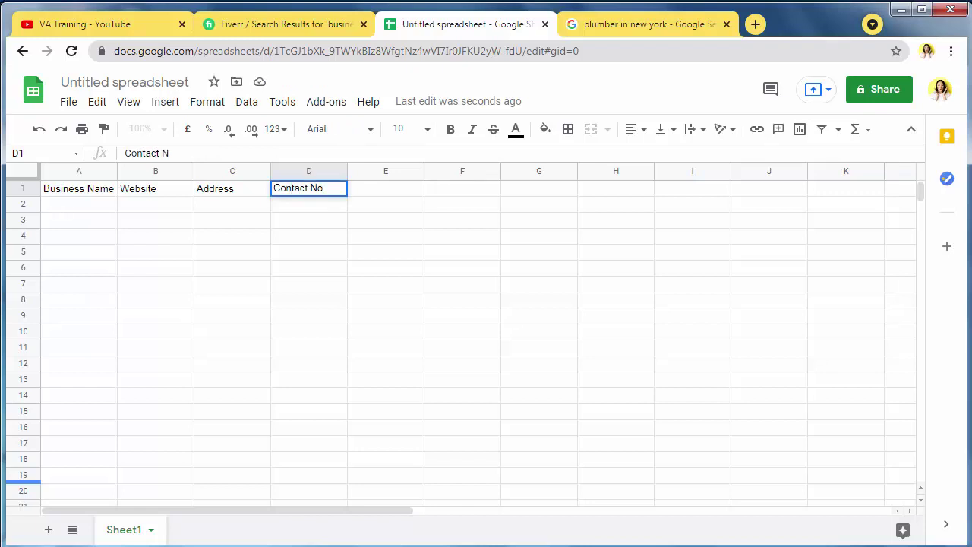
{"action": "key", "text": "Tab"}
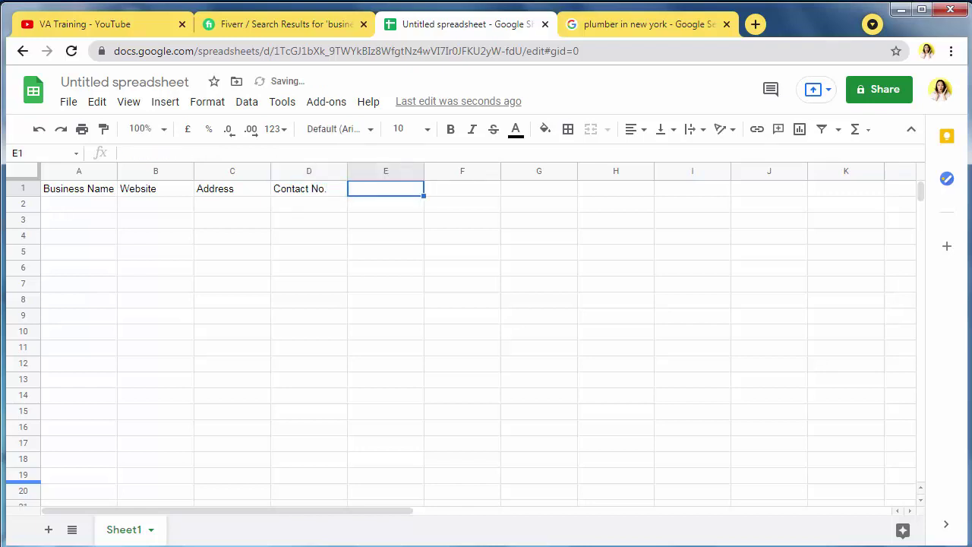
{"action": "type", "text": "Email Address"}
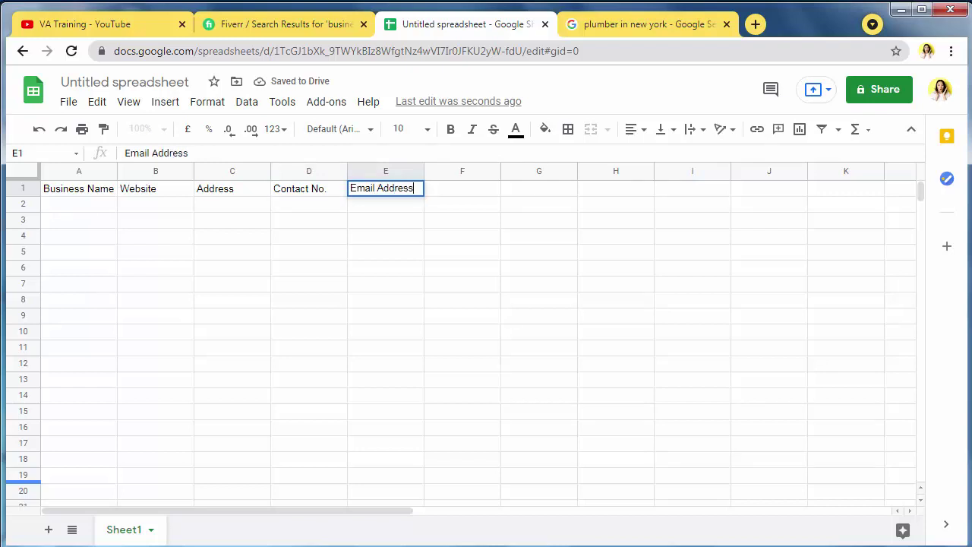
{"action": "key", "text": "Tab"}
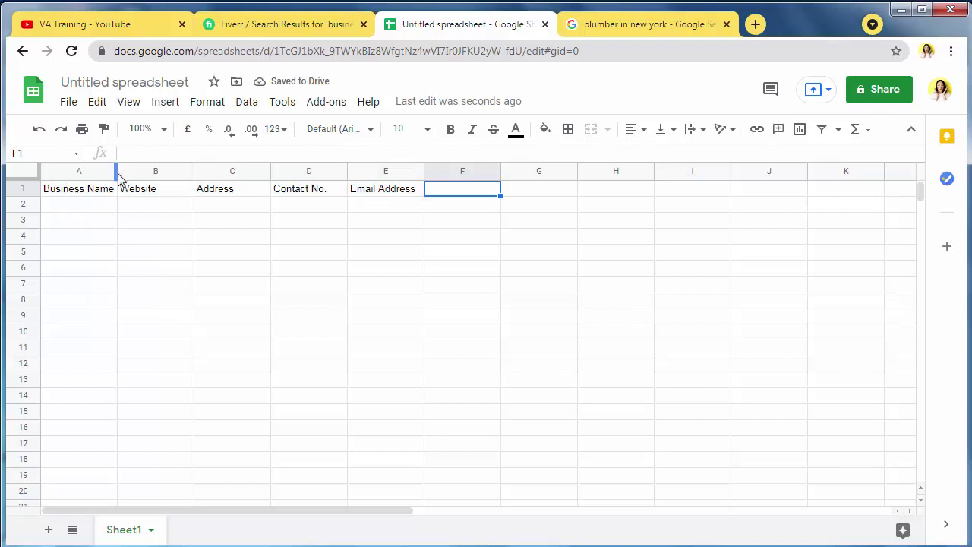
- Widen columns A, B, C and E to fit names, websites, addresses and emails
{"action": "left_click_drag", "start_coordinate": [113, 172], "coordinate": [258, 173]}
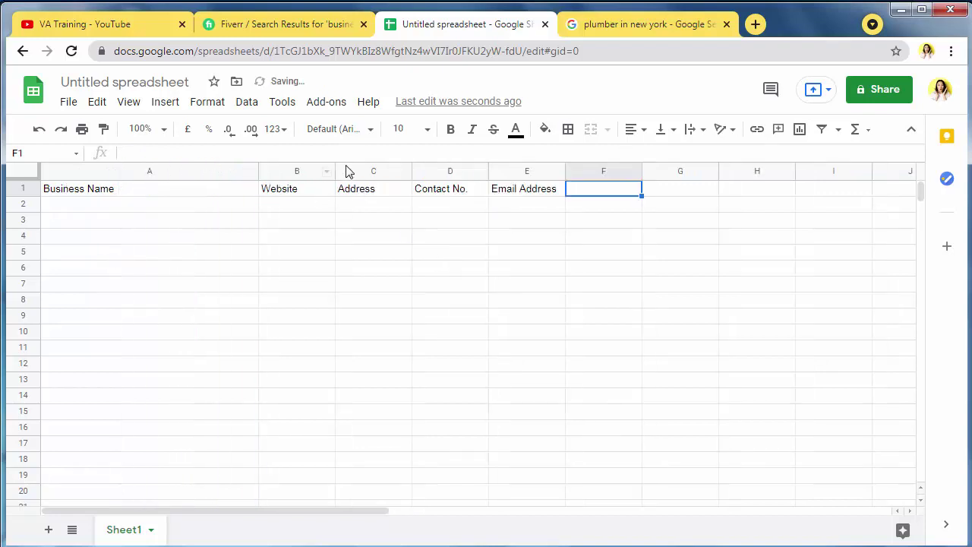
{"action": "left_click_drag", "start_coordinate": [334, 166], "coordinate": [415, 165]}
{"action": "left_click_drag", "start_coordinate": [492, 168], "coordinate": [670, 170]}
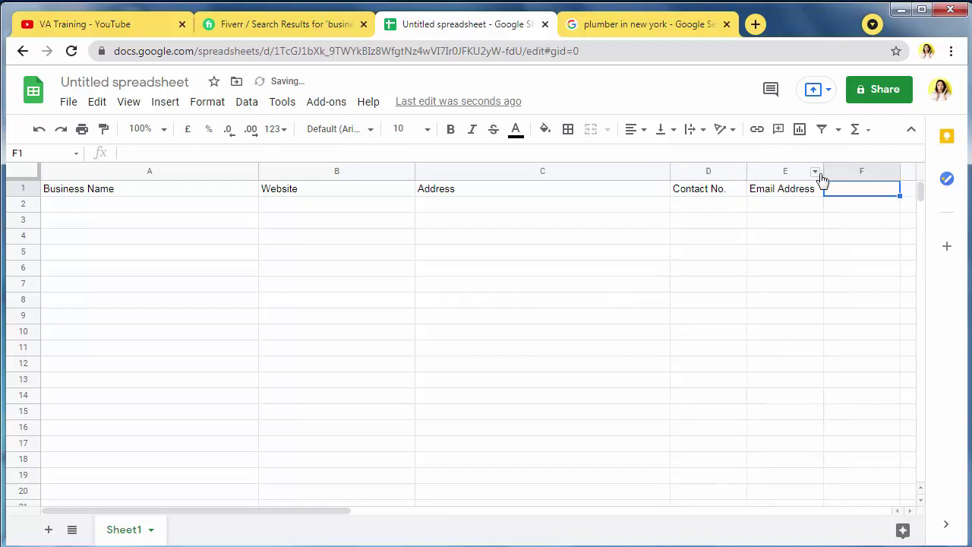
{"action": "left_click_drag", "start_coordinate": [822, 173], "coordinate": [905, 173]}
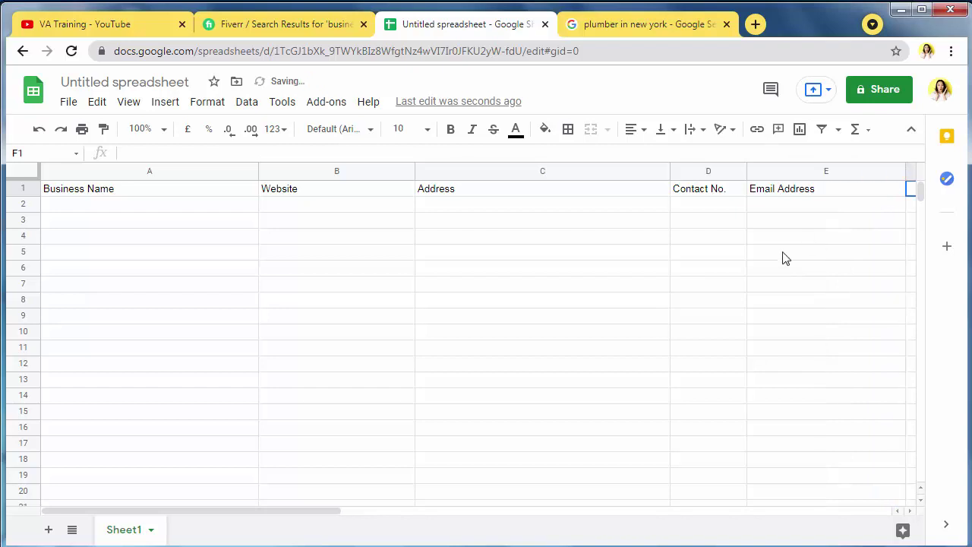
{"action": "left_click", "coordinate": [790, 266]}
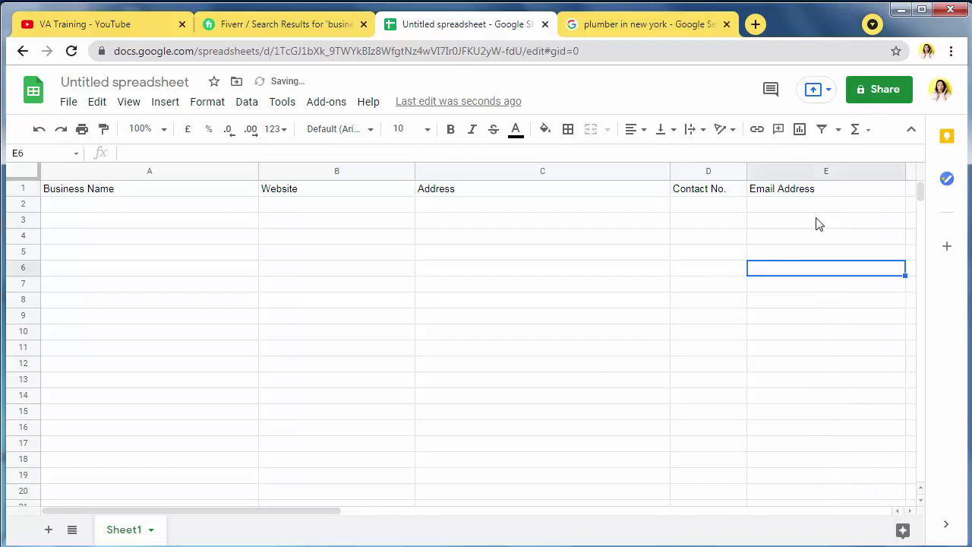
{"action": "left_click", "coordinate": [59, 192]}
- Apply All borders to the range A1:E20
{"action": "left_click_drag", "start_coordinate": [59, 192], "coordinate": [795, 494]}
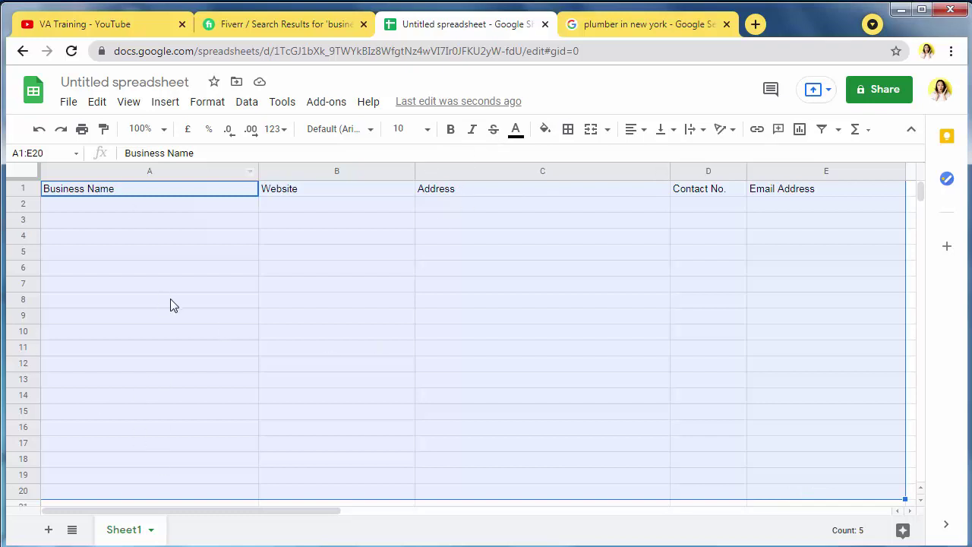
{"action": "left_click", "coordinate": [568, 131]}
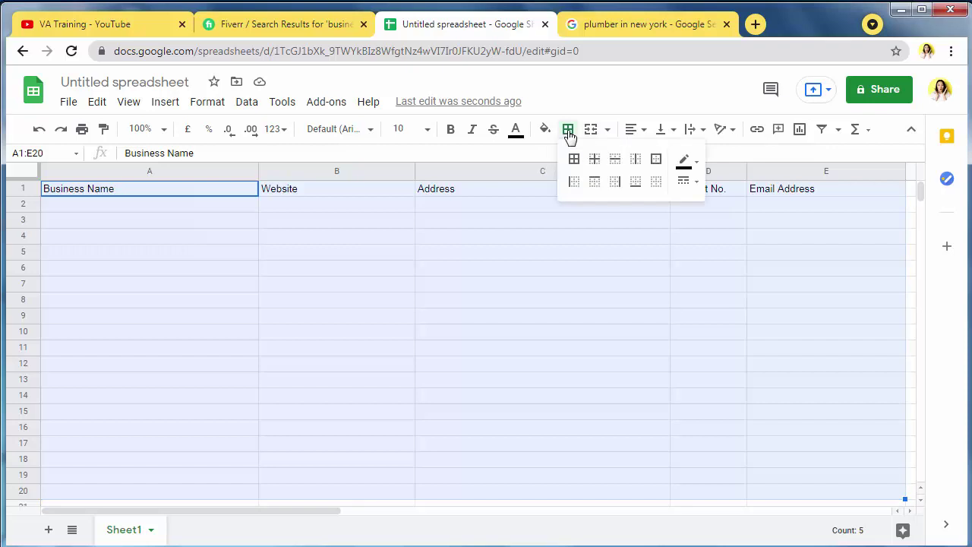
{"action": "left_click", "coordinate": [574, 159]}
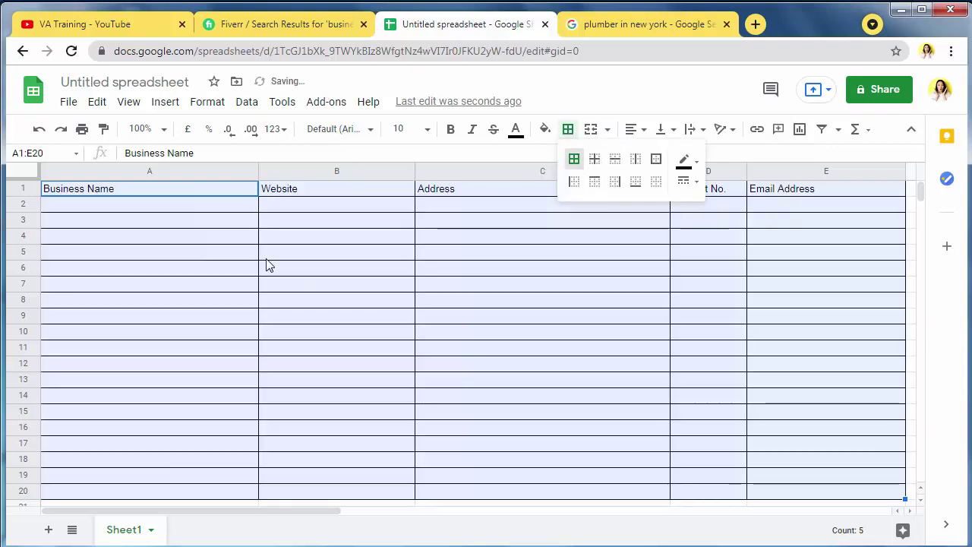
{"action": "left_click", "coordinate": [195, 233]}
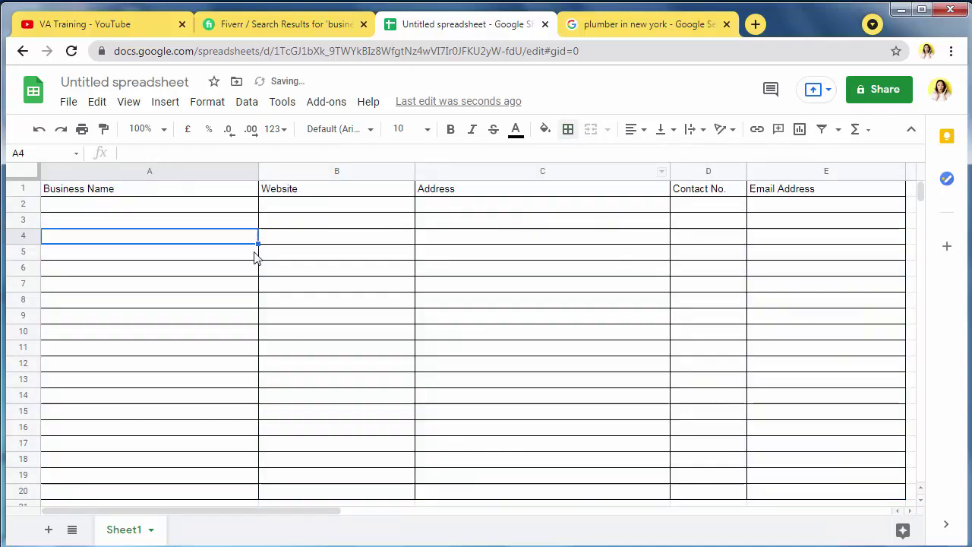
- Select the header row A1:E1
{"action": "left_click", "coordinate": [90, 192]}
{"action": "left_click", "coordinate": [303, 190]}
{"action": "left_click", "coordinate": [460, 190]}
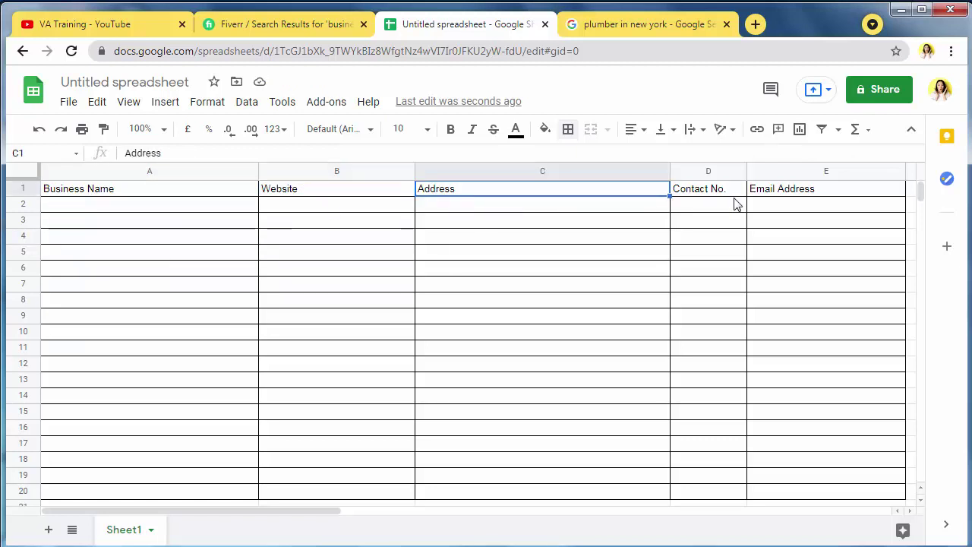
{"action": "left_click", "coordinate": [725, 193]}
{"action": "left_click", "coordinate": [793, 193]}
{"action": "left_click_drag", "start_coordinate": [848, 195], "coordinate": [217, 191]}
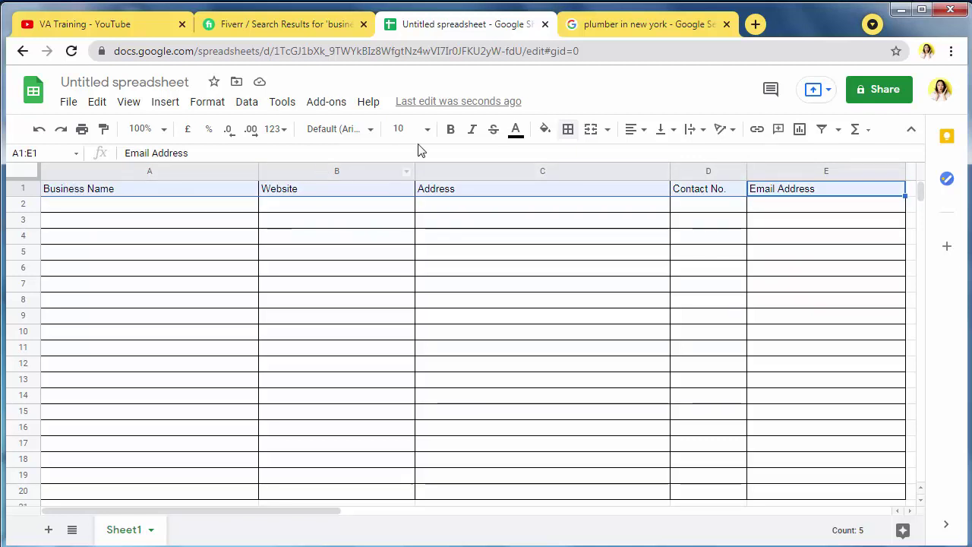
- Make the header row A1:E1 bold, italic, 18-point Times New Roman
{"action": "left_click", "coordinate": [452, 130]}
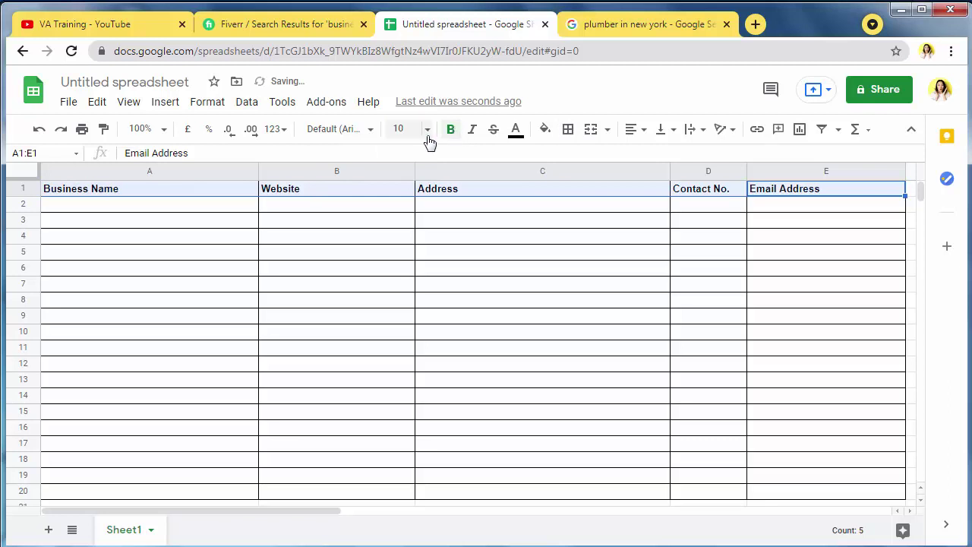
{"action": "left_click", "coordinate": [429, 130]}
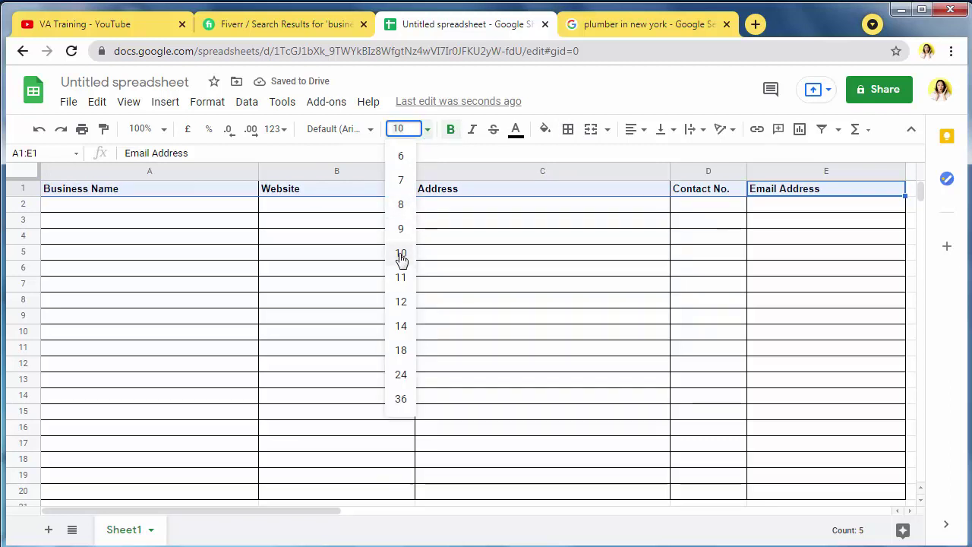
{"action": "left_click", "coordinate": [400, 258]}
{"action": "left_click", "coordinate": [415, 131]}
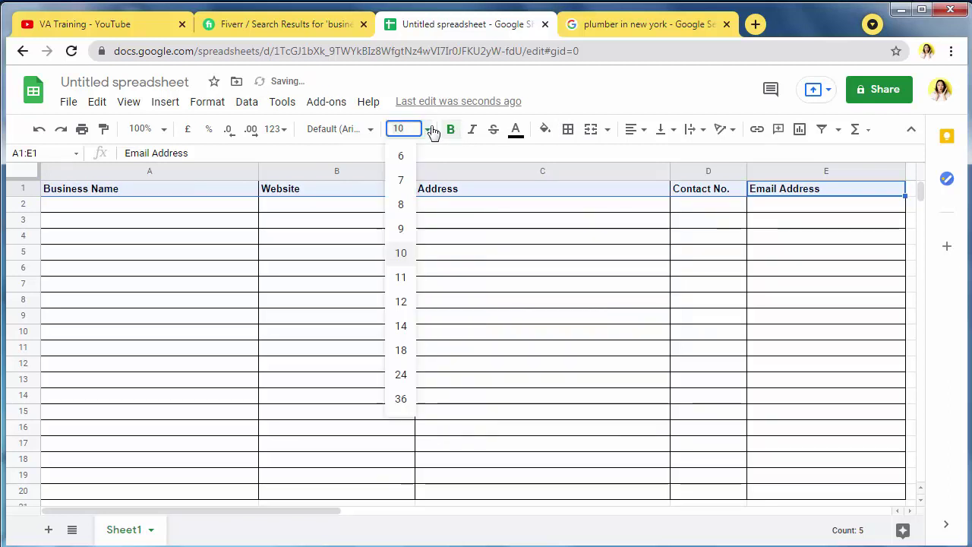
{"action": "left_click", "coordinate": [401, 350]}
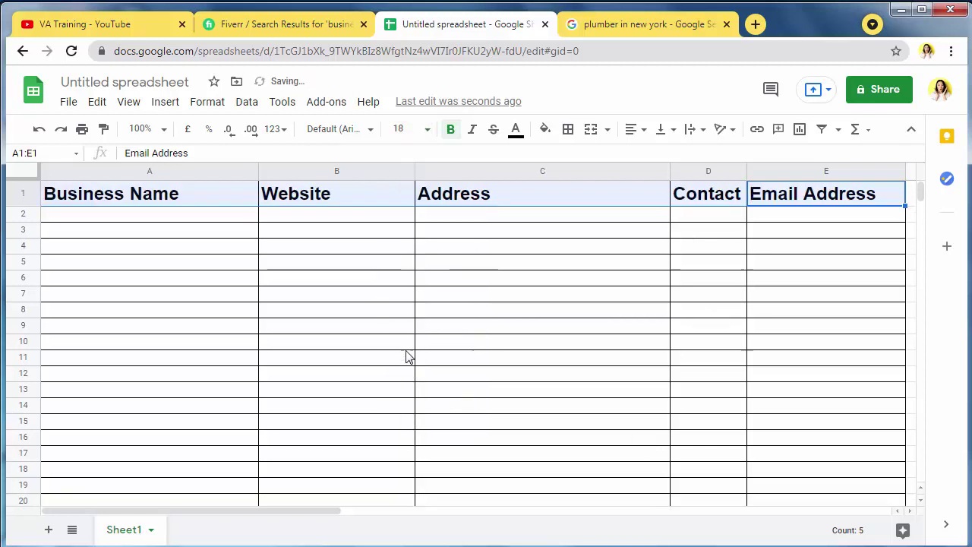
{"action": "left_click", "coordinate": [375, 132]}
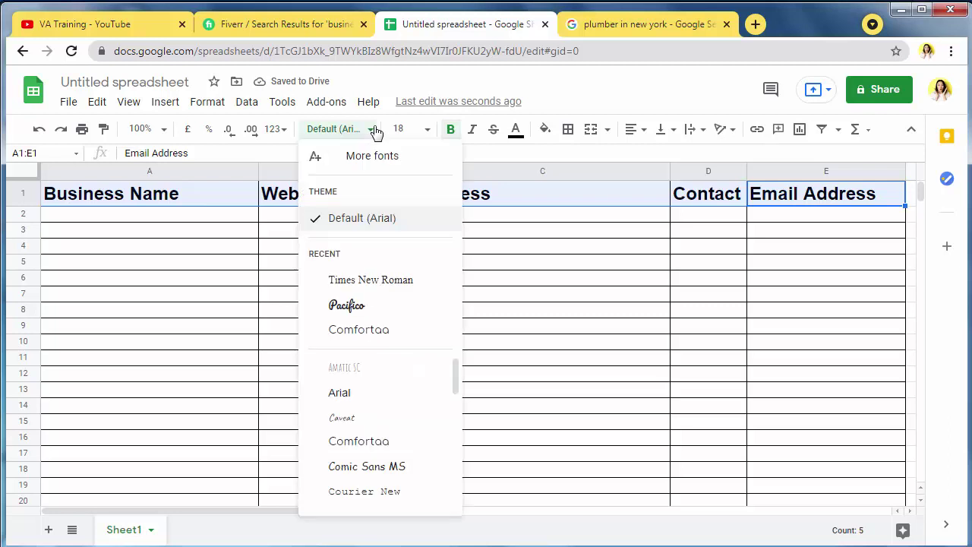
{"action": "left_click", "coordinate": [364, 280]}
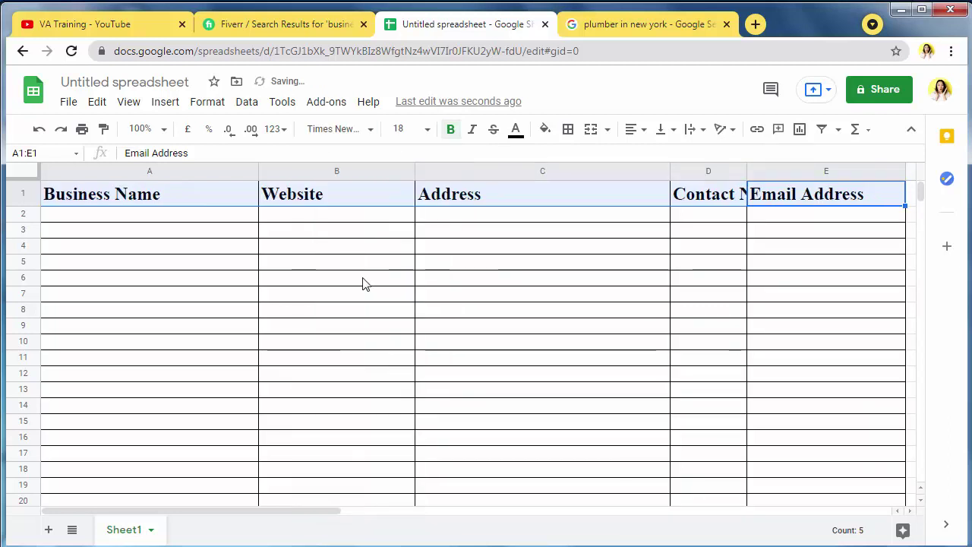
{"action": "left_click", "coordinate": [472, 130]}
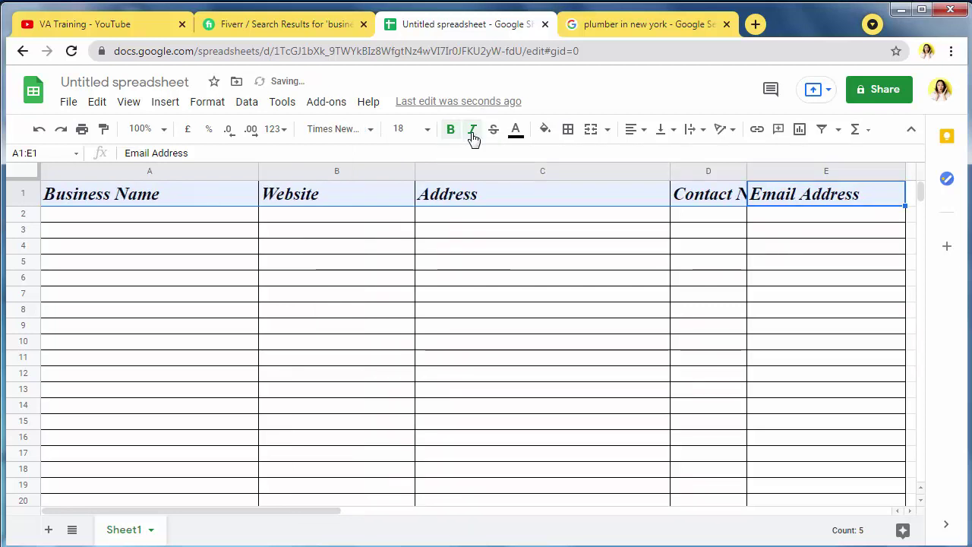
- Give the header dark red text on a yellow fill, centre it, and auto-fit column D
{"action": "left_click", "coordinate": [517, 131]}
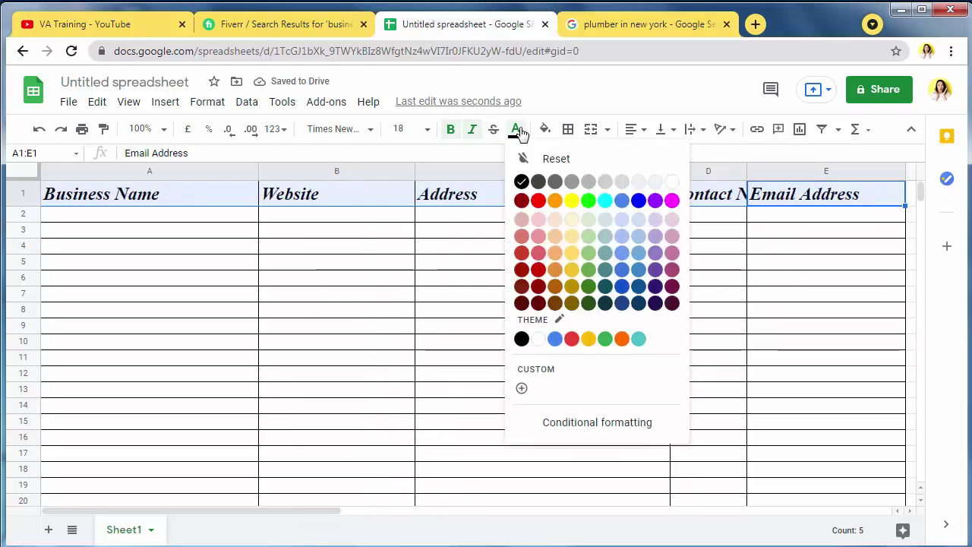
{"action": "left_click", "coordinate": [521, 200]}
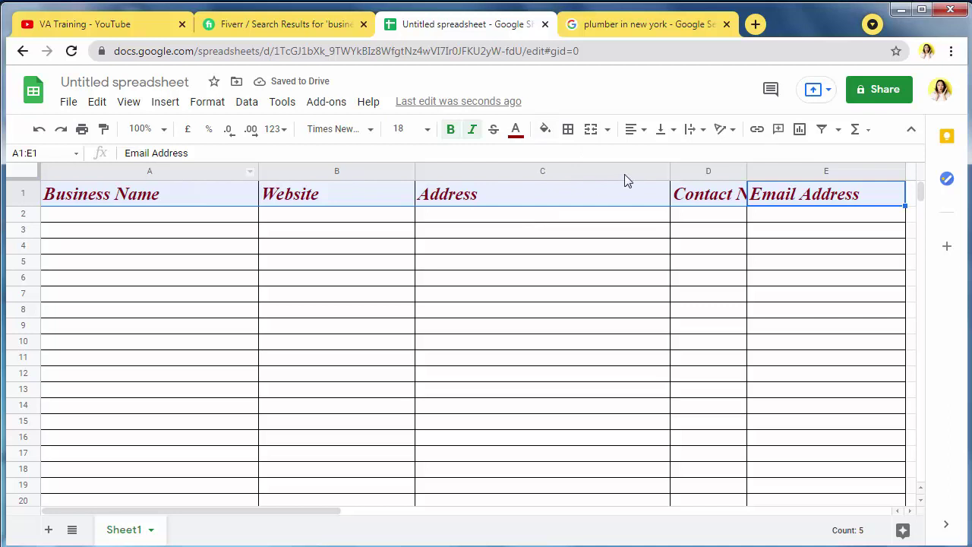
{"action": "left_click", "coordinate": [550, 132]}
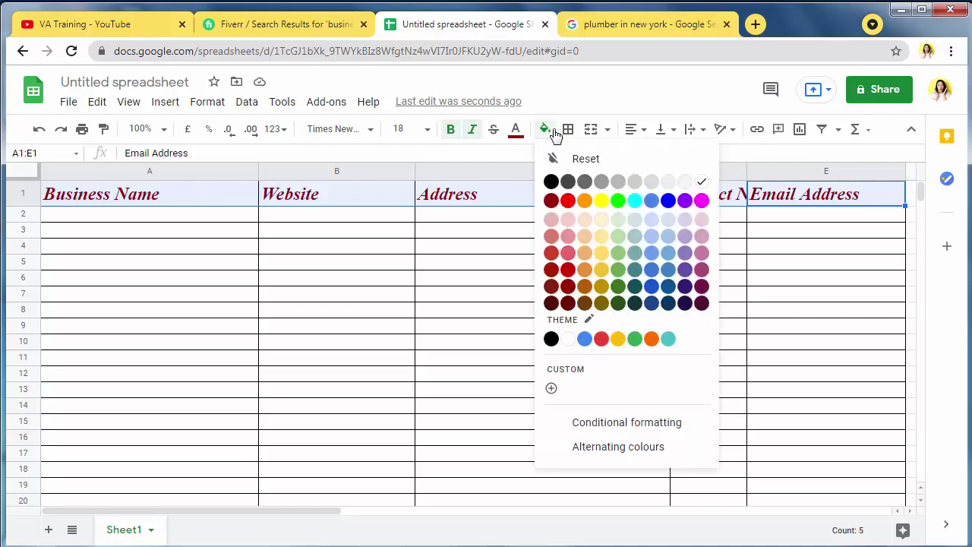
{"action": "left_click", "coordinate": [603, 202]}
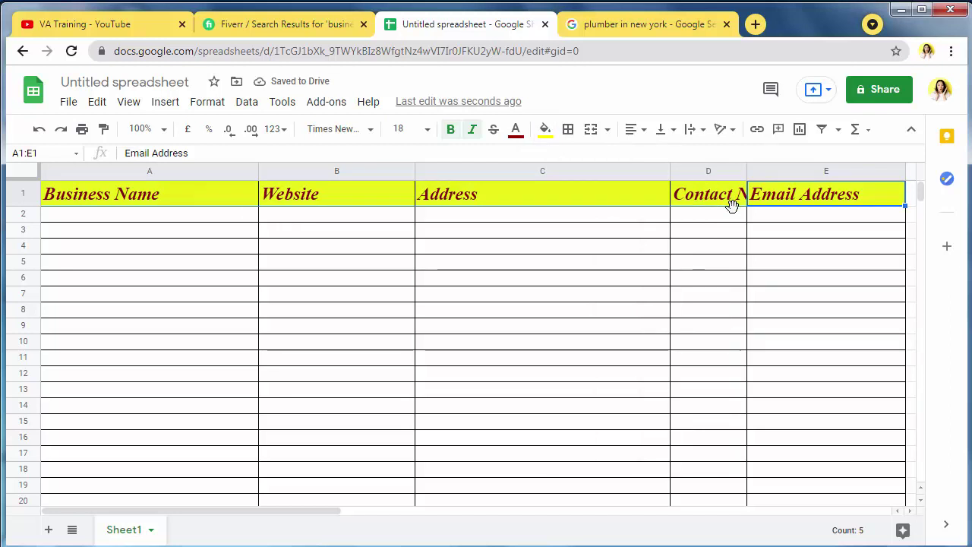
{"action": "left_click", "coordinate": [643, 134]}
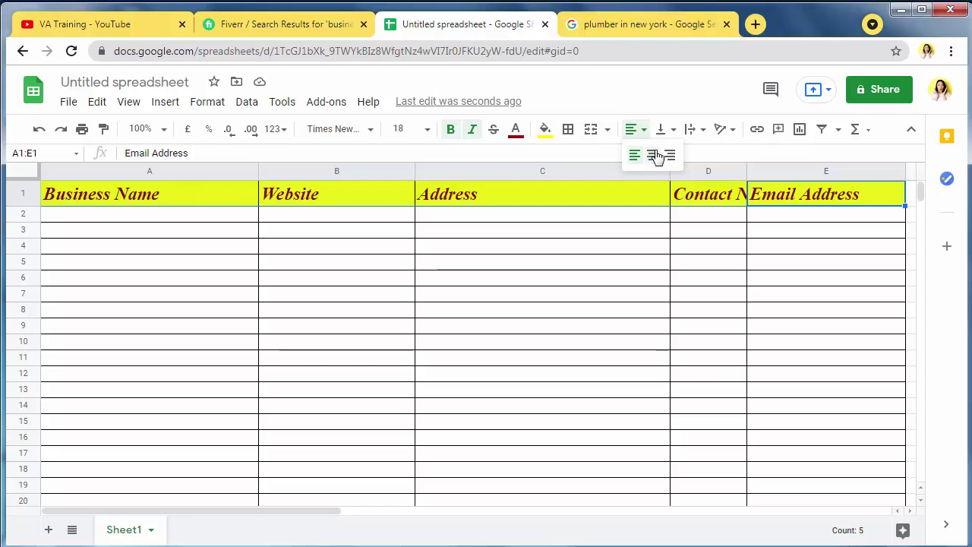
{"action": "left_click", "coordinate": [652, 155]}
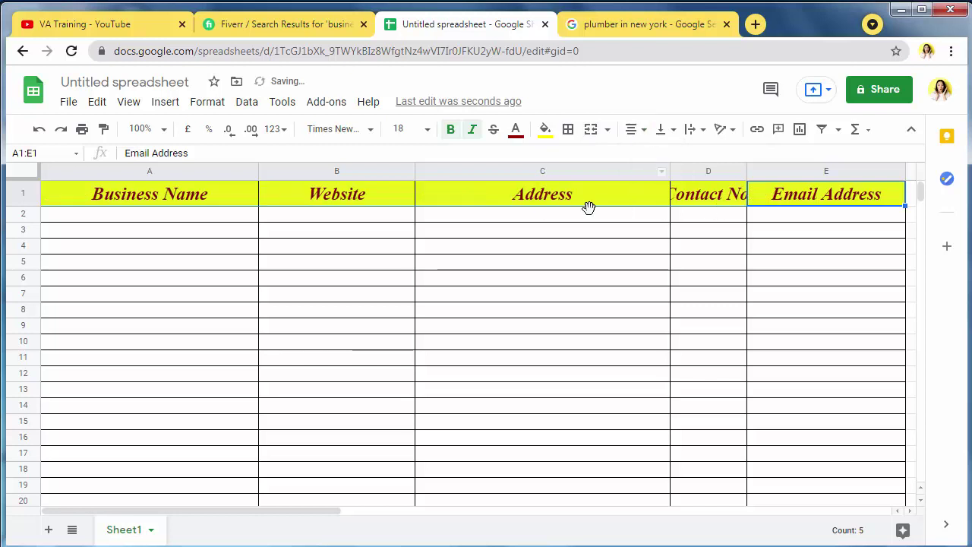
{"action": "double_click", "coordinate": [745, 165]}
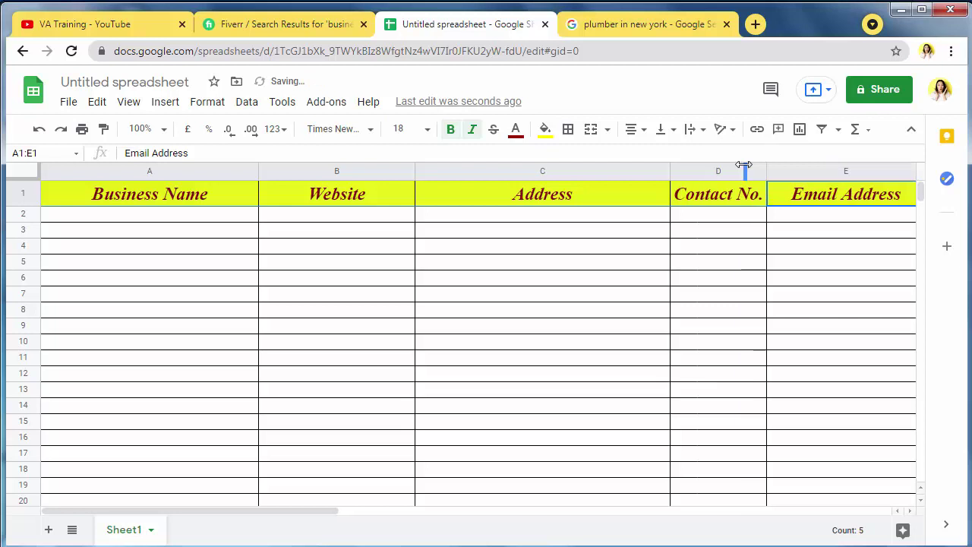
{"action": "left_click", "coordinate": [548, 236]}
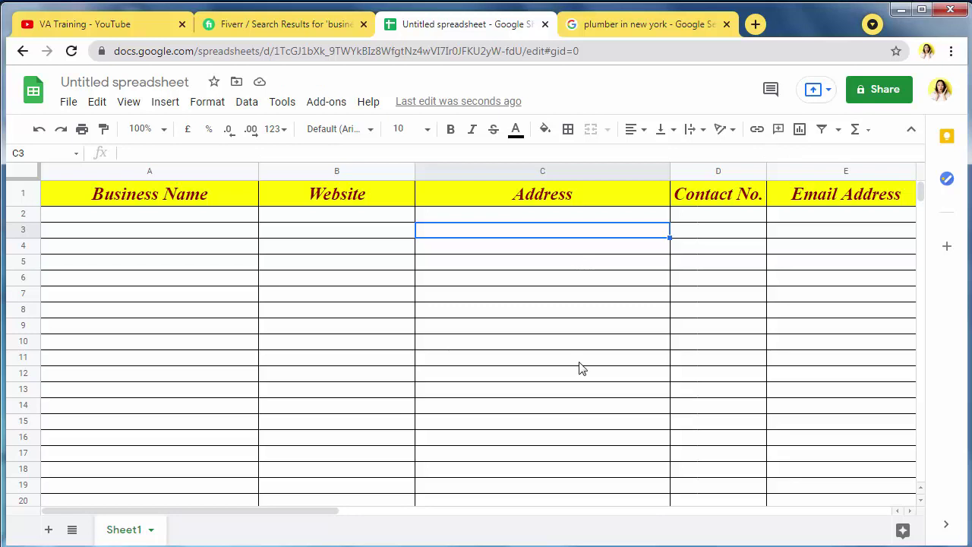
- Copy the business name Bargain Plumbing and Heating from the search results and select A2
{"action": "left_click", "coordinate": [657, 23]}
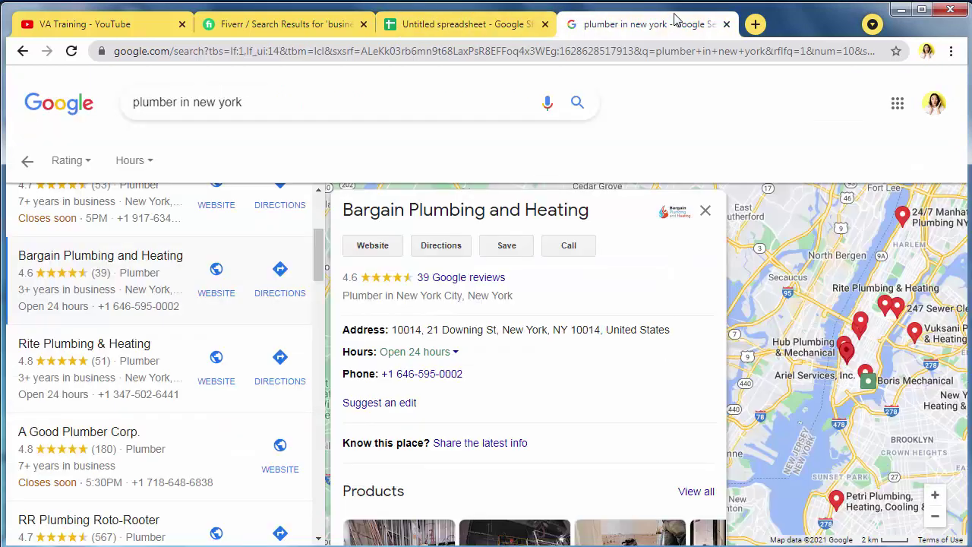
{"action": "triple_click", "coordinate": [376, 218]}
{"action": "right_click", "coordinate": [377, 219]}
{"action": "left_click", "coordinate": [402, 228]}
{"action": "left_click", "coordinate": [422, 28]}
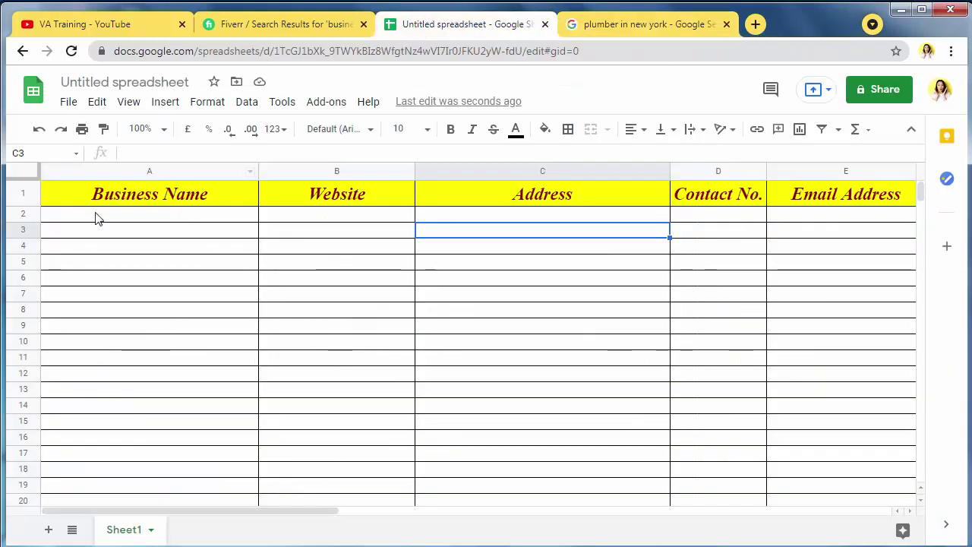
{"action": "left_click", "coordinate": [96, 216]}
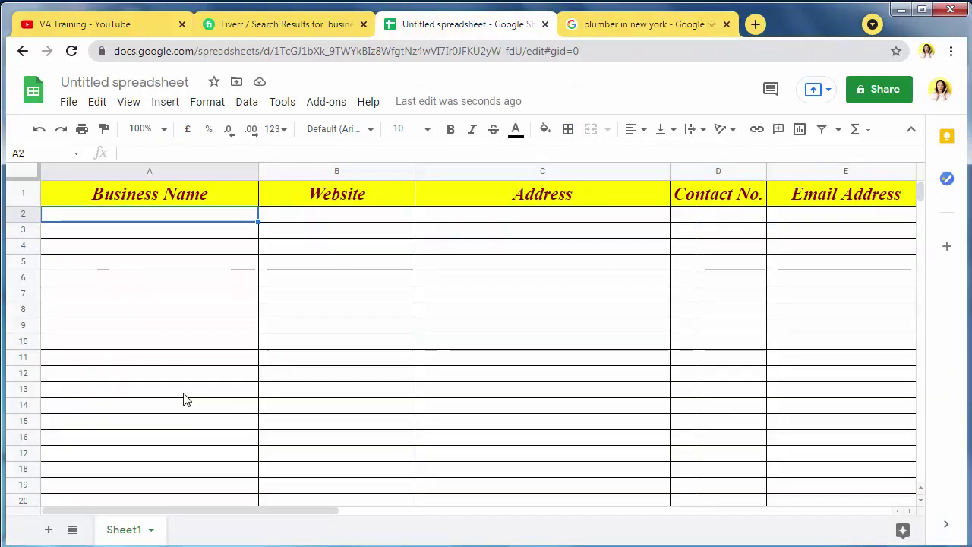
- Paste the name into A2 as plain text, undoing the formatted paste attempts
{"action": "key", "text": "ctrl+v"}
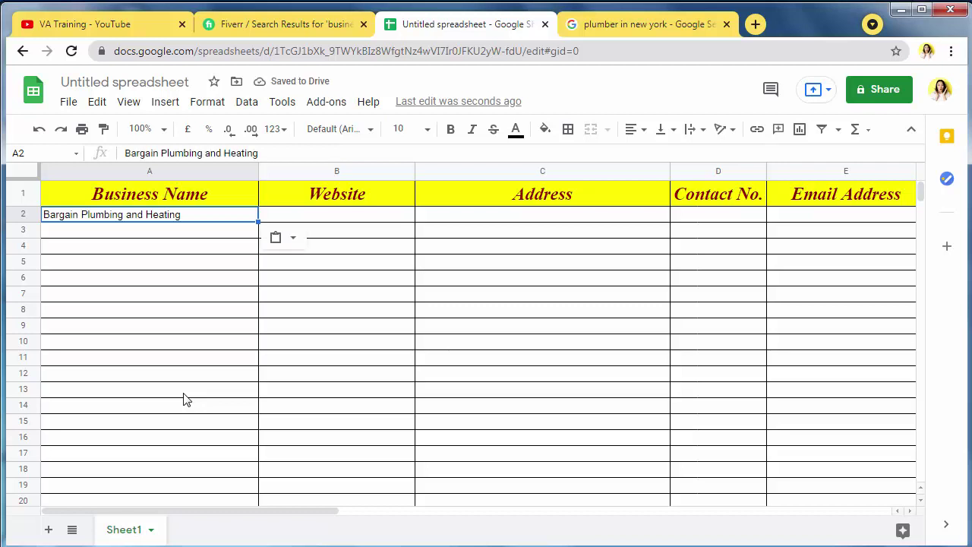
{"action": "key", "text": "Delete"}
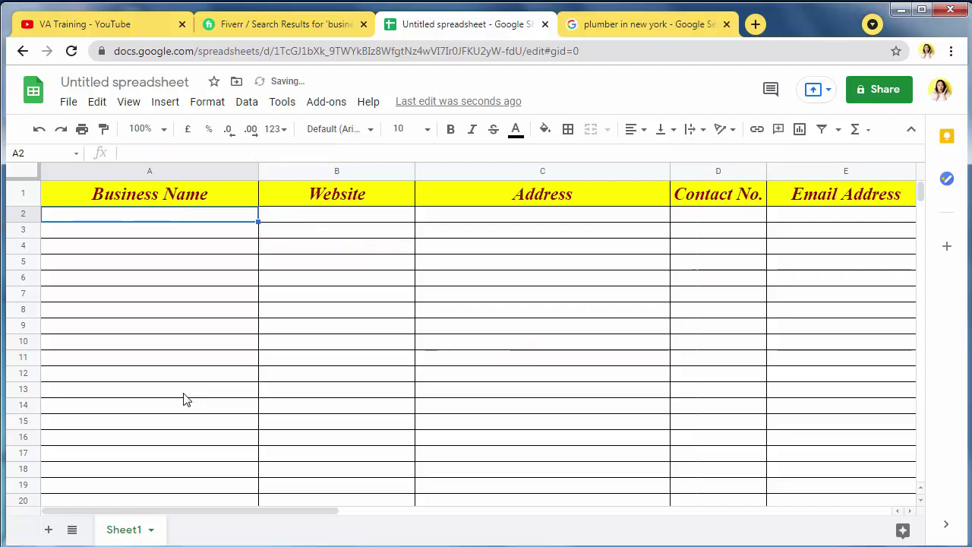
{"action": "key", "text": "ctrl+v"}
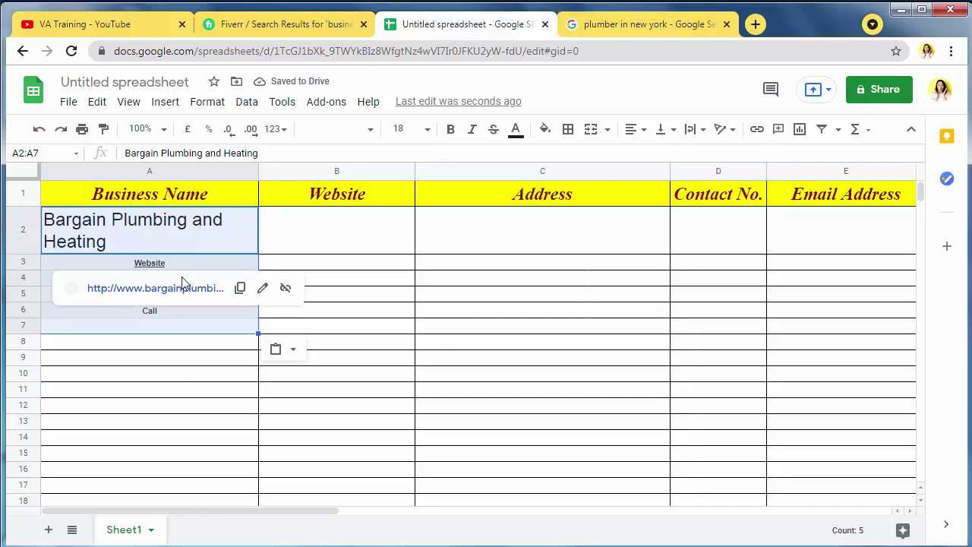
{"action": "mouse_move", "coordinate": [152, 300]}
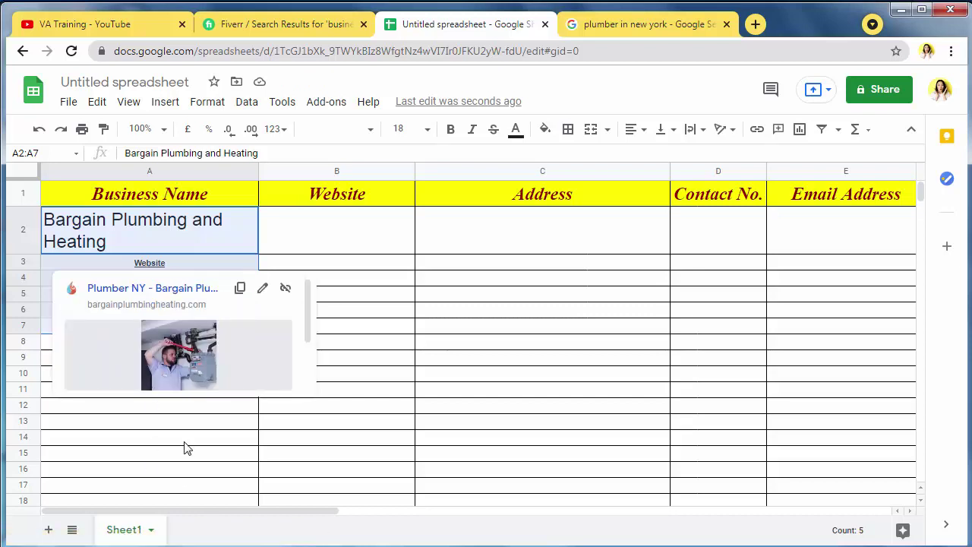
{"action": "key", "text": "ctrl+z"}
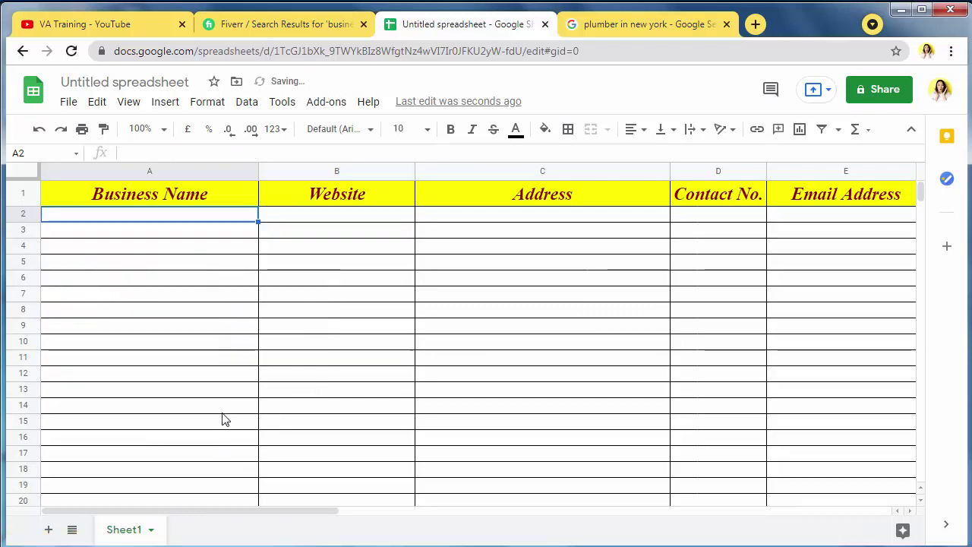
{"action": "left_click", "coordinate": [596, 25]}
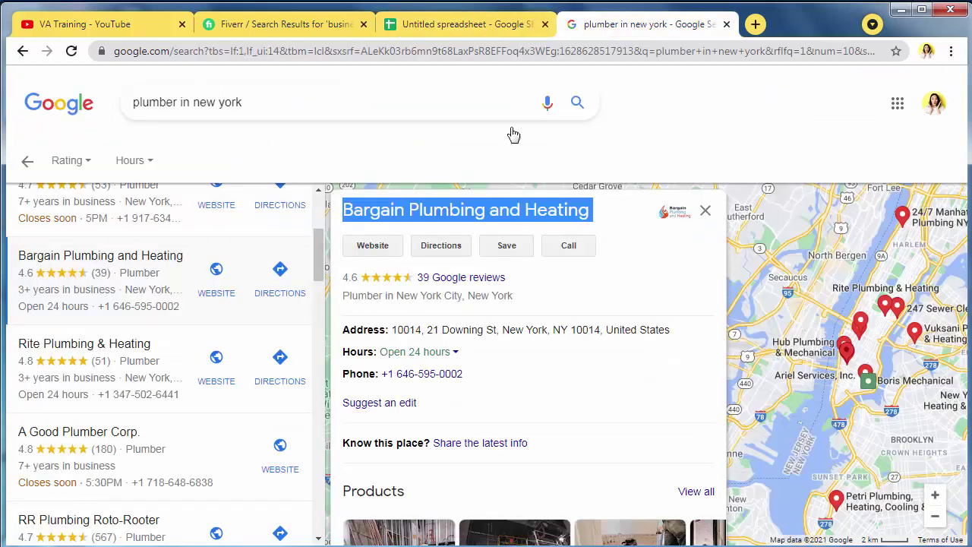
{"action": "left_click", "coordinate": [434, 29]}
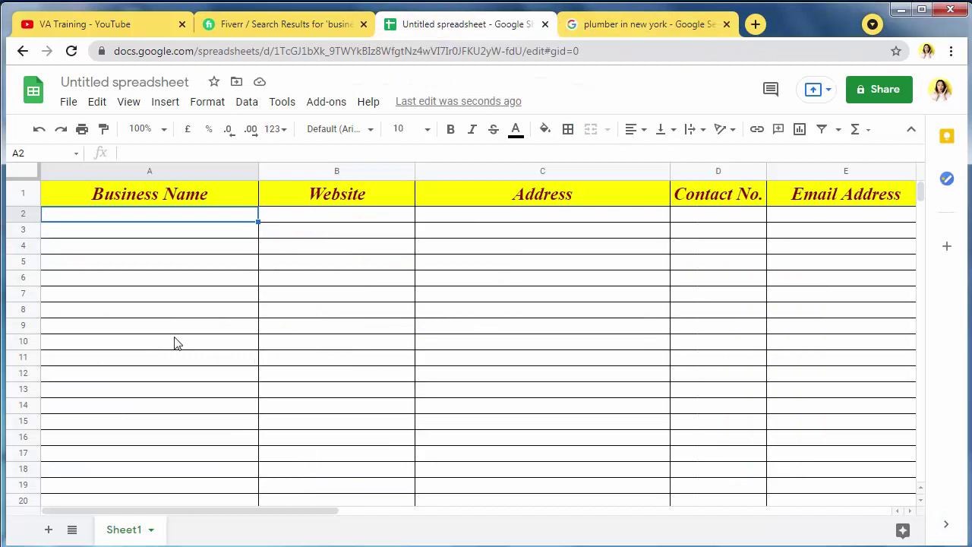
{"action": "key", "text": "ctrl+v"}
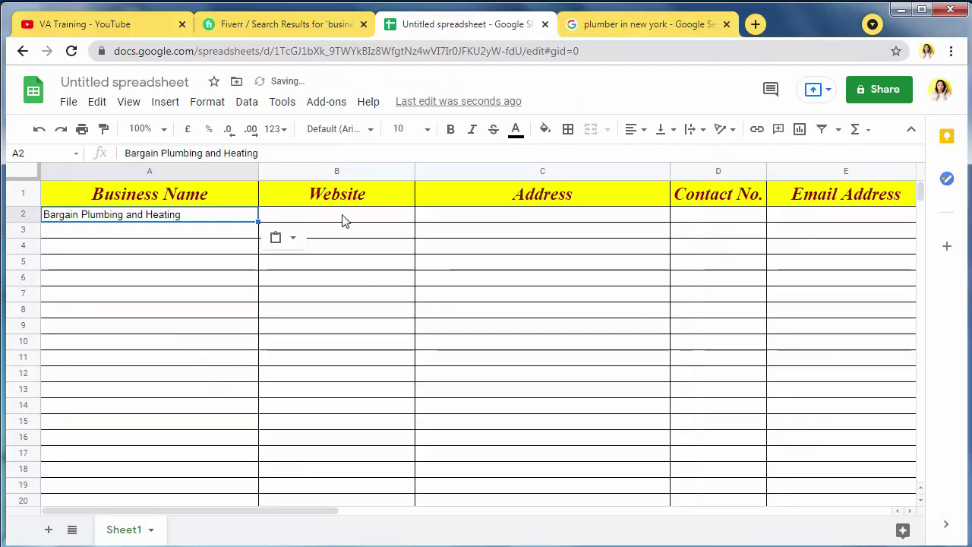
- Copy the Bargain Plumbing website URL into B2 and widen column B to fit it
{"action": "left_click", "coordinate": [324, 219]}
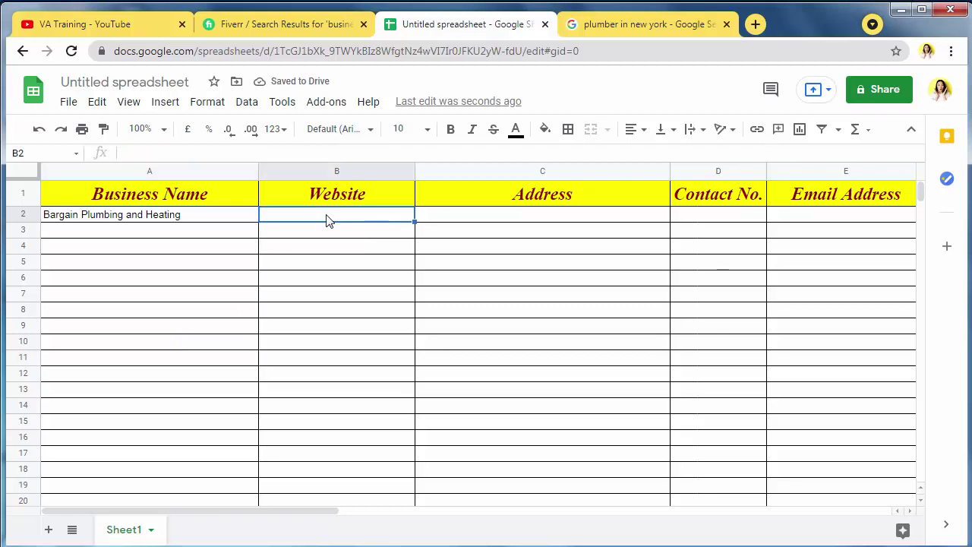
{"action": "left_click", "coordinate": [612, 24]}
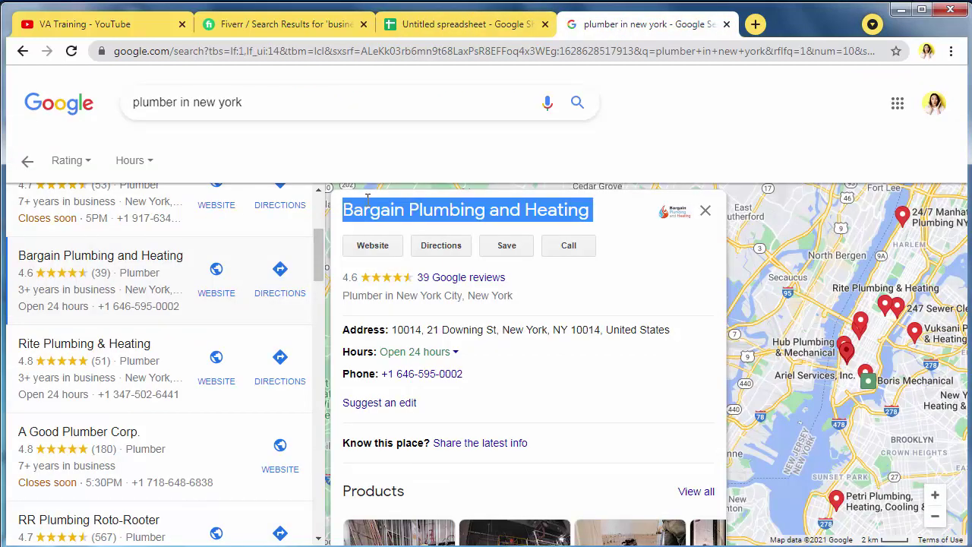
{"action": "right_click", "coordinate": [373, 245]}
{"action": "left_click", "coordinate": [410, 258]}
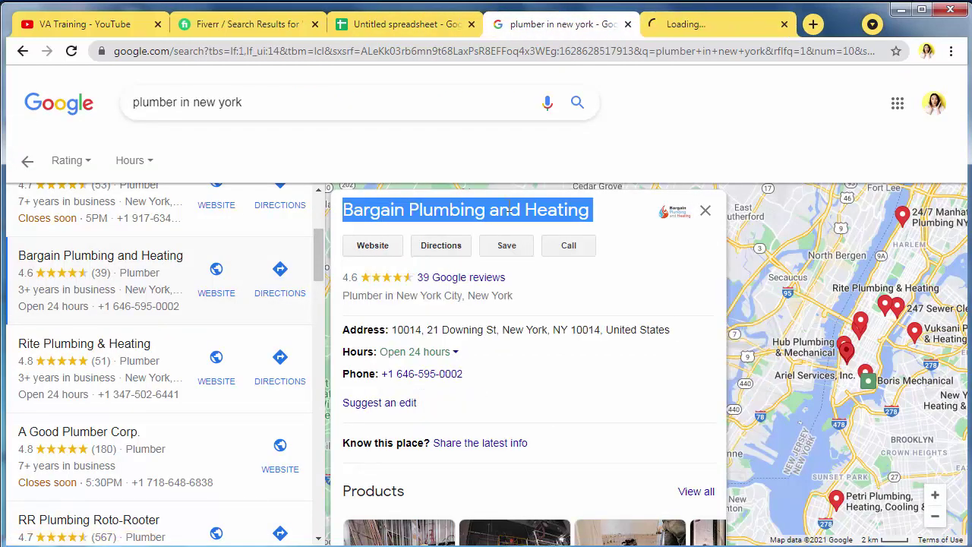
{"action": "left_click", "coordinate": [729, 23]}
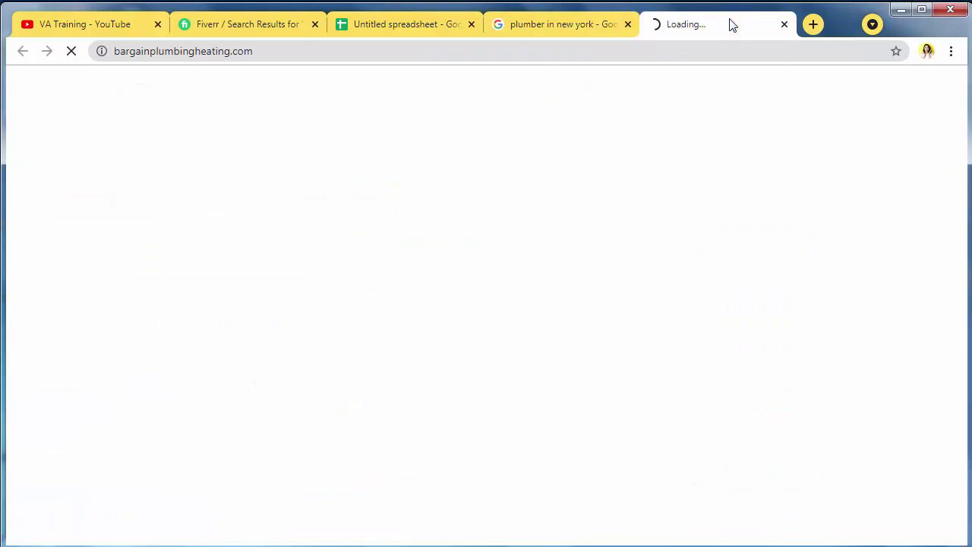
{"action": "left_click", "coordinate": [230, 51]}
{"action": "right_click", "coordinate": [230, 51]}
{"action": "left_click", "coordinate": [259, 107]}
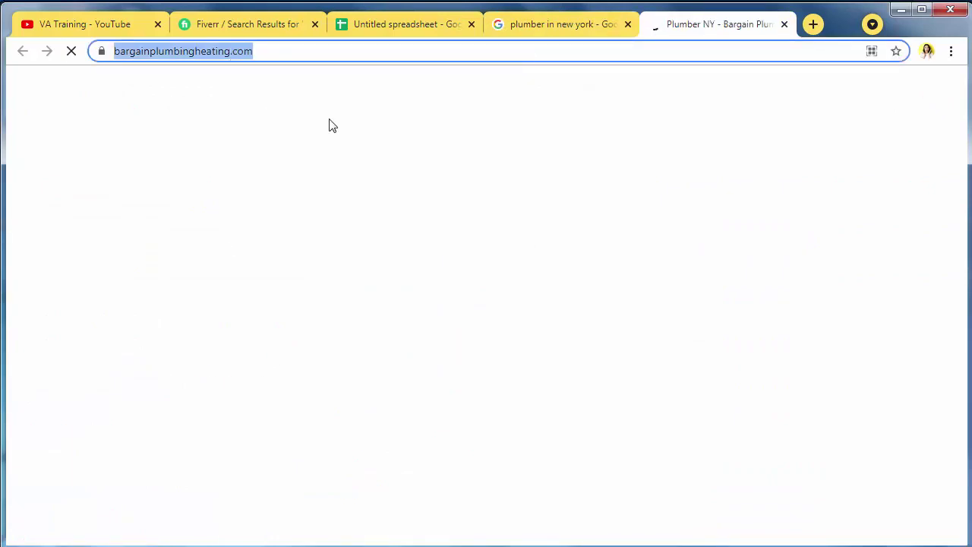
{"action": "left_click", "coordinate": [395, 25]}
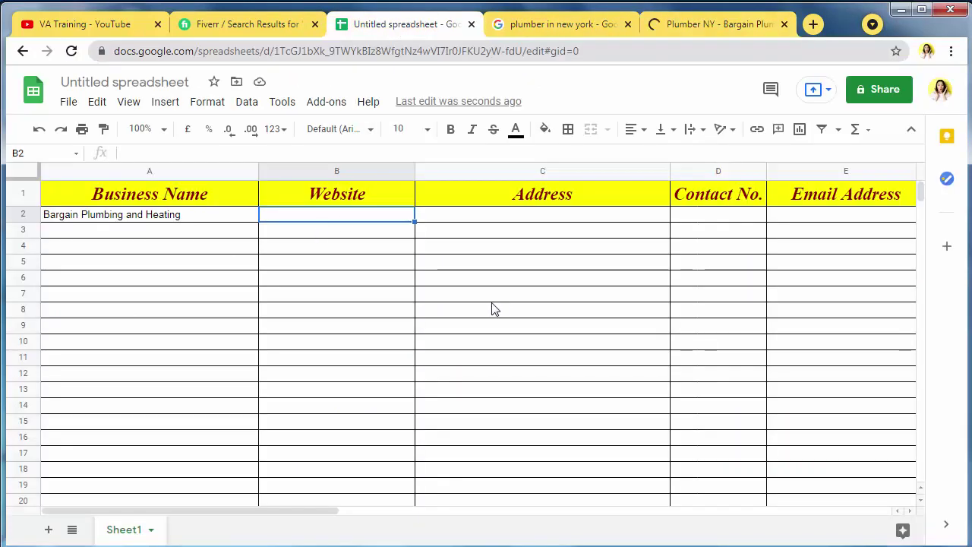
{"action": "key", "text": "ctrl+v"}
{"action": "left_click", "coordinate": [525, 245]}
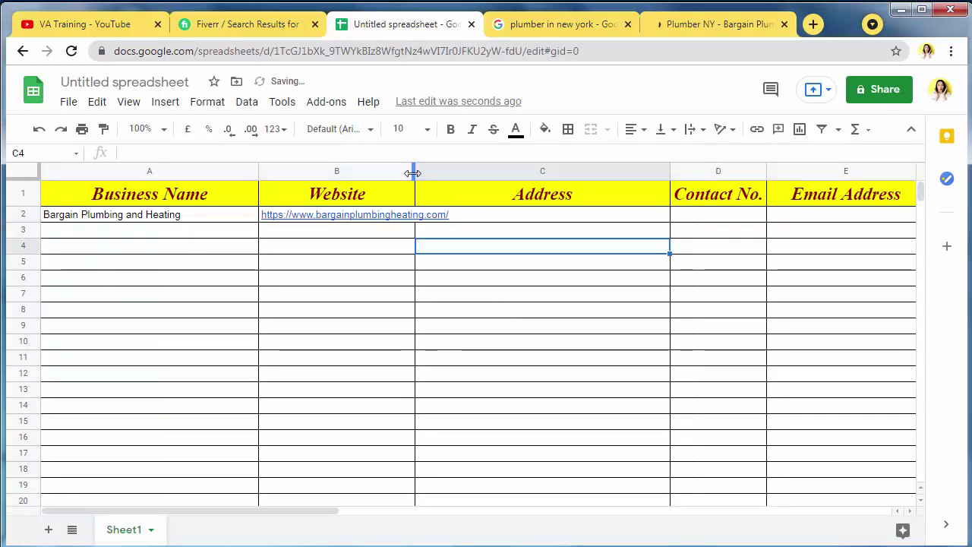
{"action": "left_click_drag", "start_coordinate": [413, 173], "coordinate": [452, 173]}
- Copy the street address from the Google listing into C2 and auto-fit column C
{"action": "left_click", "coordinate": [528, 221]}
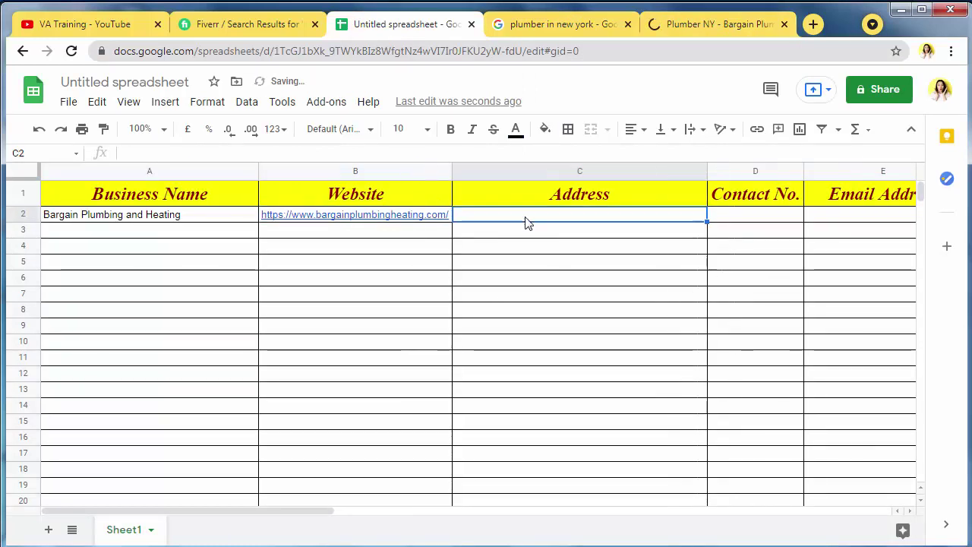
{"action": "left_click", "coordinate": [689, 27]}
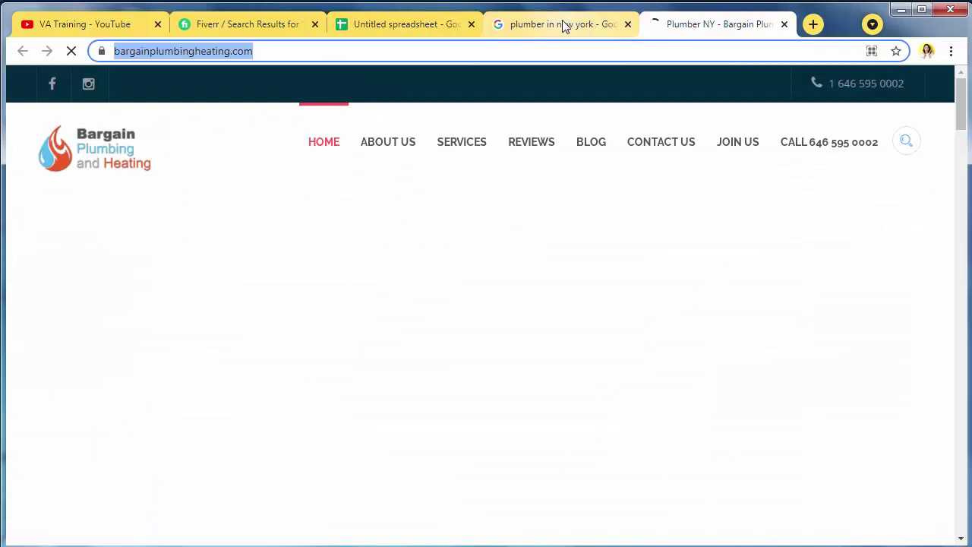
{"action": "left_click", "coordinate": [564, 25]}
{"action": "left_click_drag", "start_coordinate": [391, 326], "coordinate": [668, 332]}
{"action": "right_click", "coordinate": [671, 332]}
{"action": "left_click", "coordinate": [663, 343]}
{"action": "left_click", "coordinate": [411, 26]}
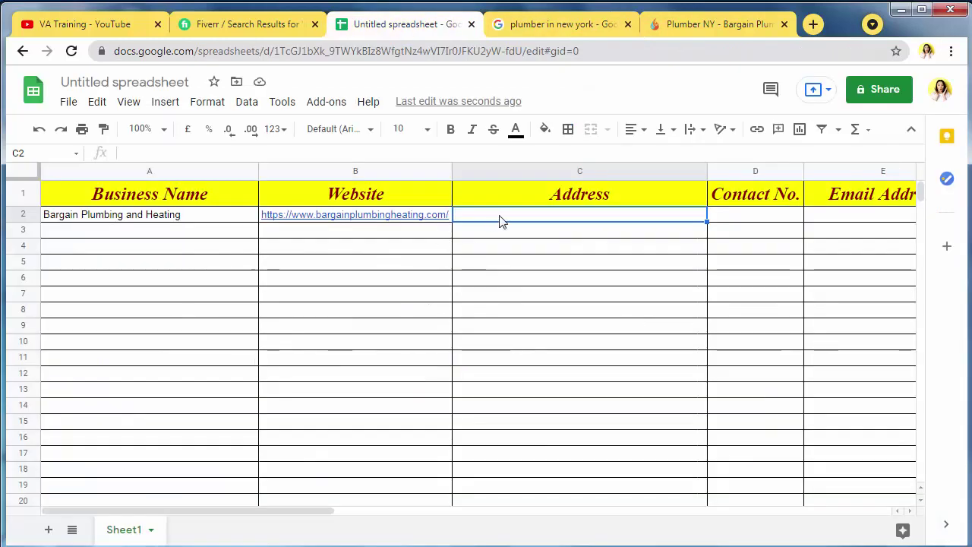
{"action": "key", "text": "ctrl+v"}
{"action": "left_click", "coordinate": [638, 302]}
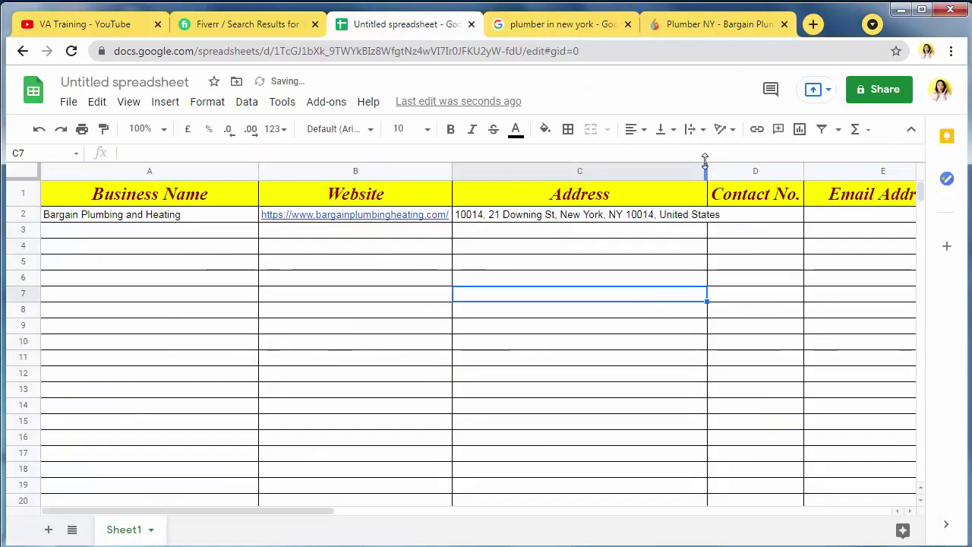
{"action": "double_click", "coordinate": [705, 168]}
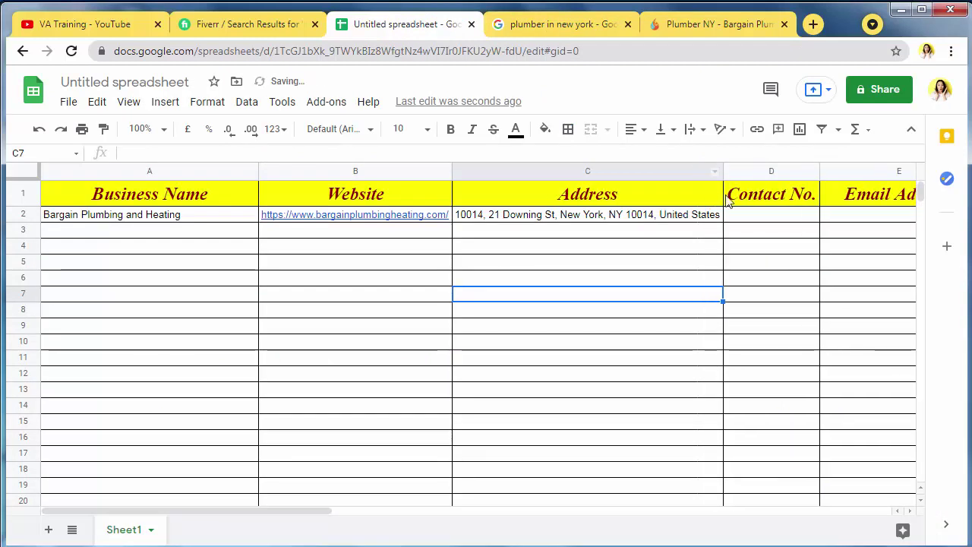
- Copy the business phone number from the Google listing into D2
{"action": "left_click", "coordinate": [770, 215]}
{"action": "left_click", "coordinate": [588, 23]}
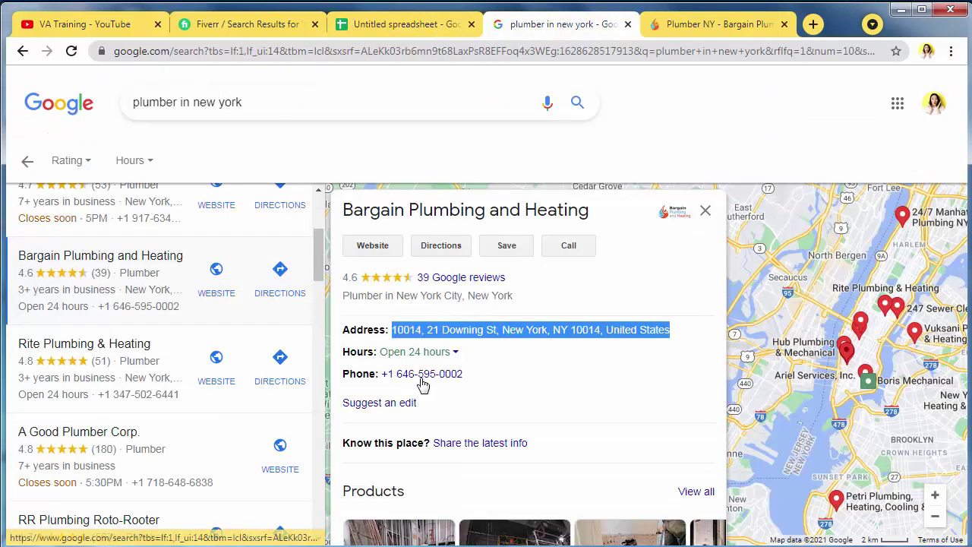
{"action": "left_click_drag", "start_coordinate": [380, 374], "coordinate": [478, 379]}
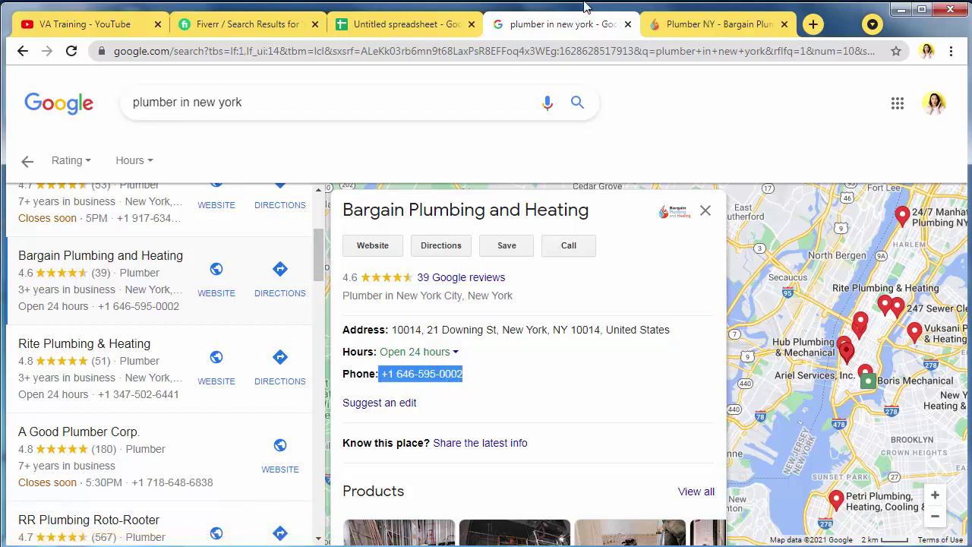
{"action": "left_click", "coordinate": [448, 24]}
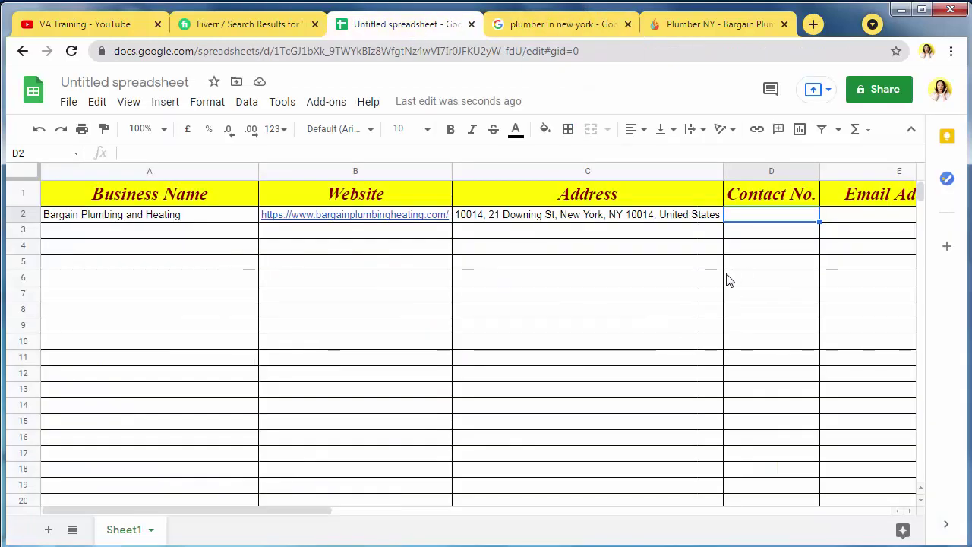
{"action": "key", "text": "ctrl+v"}
{"action": "left_click", "coordinate": [800, 283]}
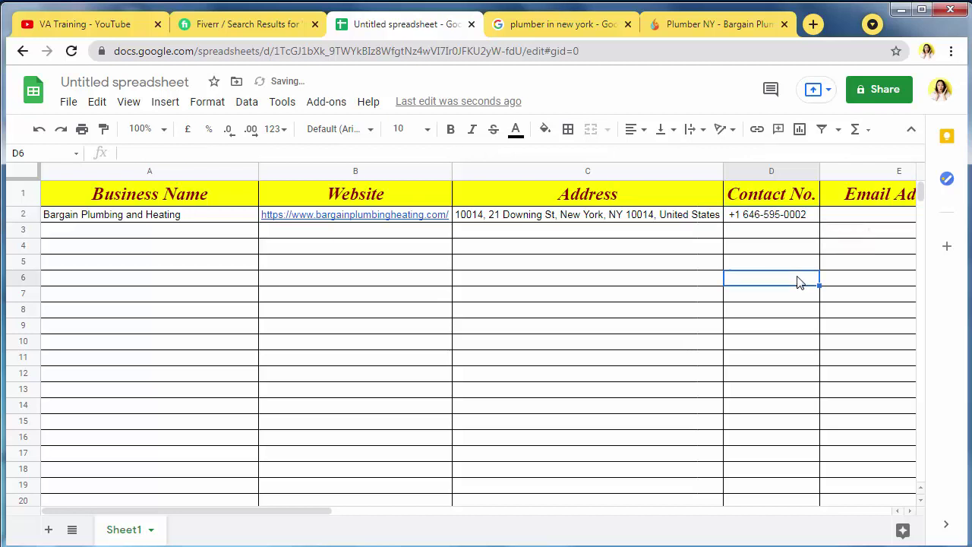
{"action": "left_click", "coordinate": [584, 25]}
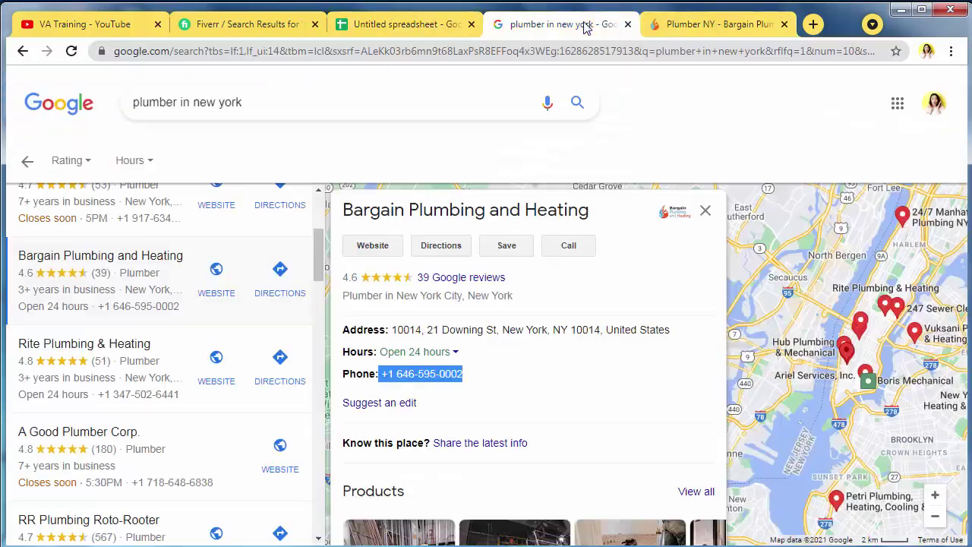
{"action": "scroll", "coordinate": [497, 353], "scroll_direction": "down", "scroll_amount": 1}
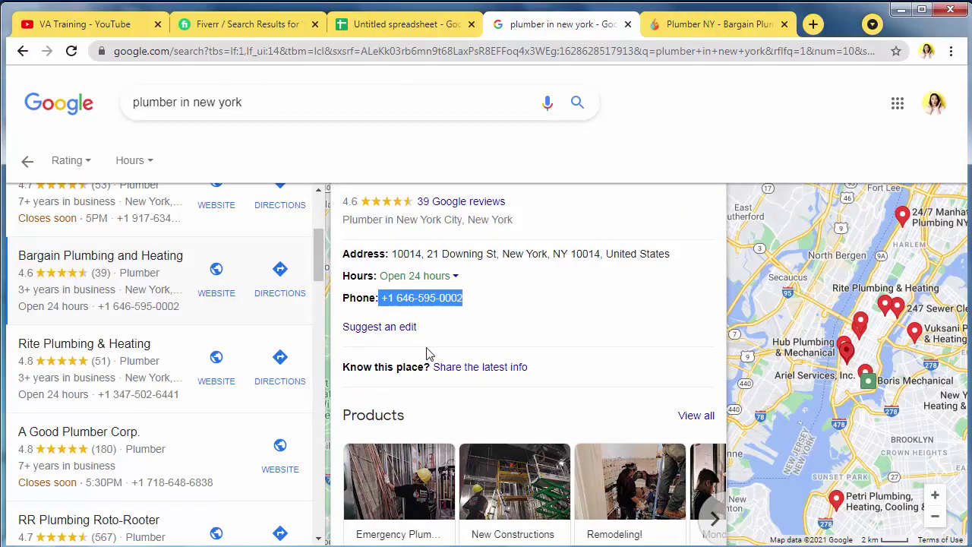
{"action": "scroll", "coordinate": [471, 340], "scroll_direction": "up", "scroll_amount": 1}
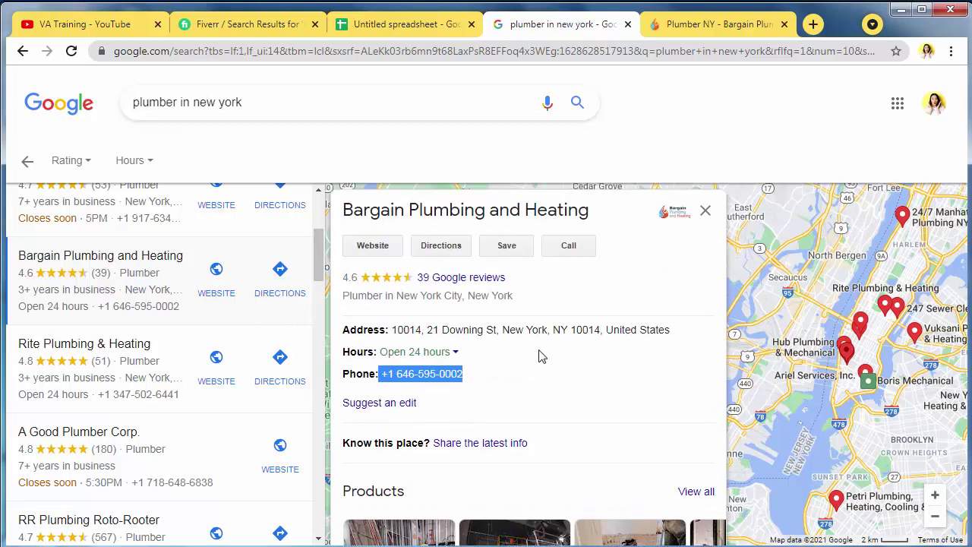
- Copy the email address from the website's Contact Us page into E2
{"action": "left_click", "coordinate": [705, 29]}
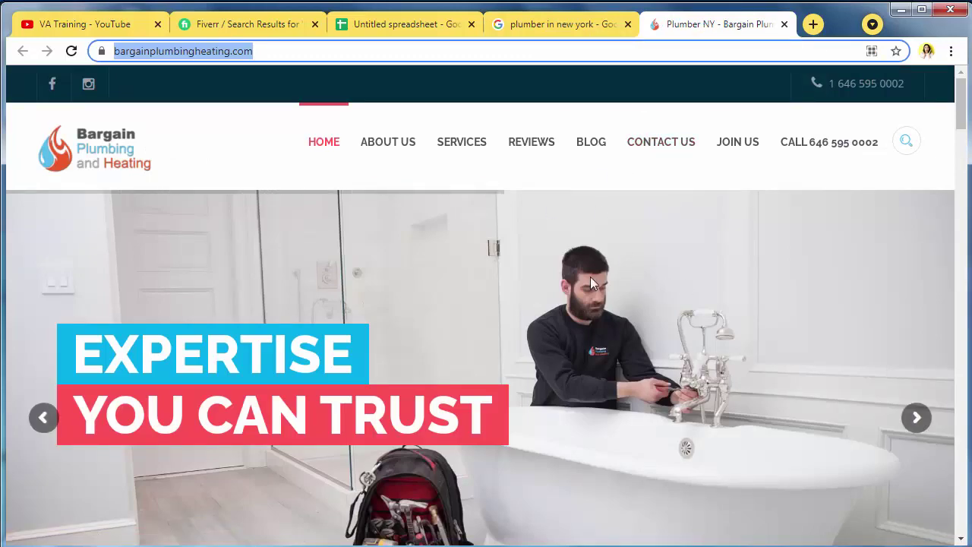
{"action": "scroll", "coordinate": [565, 296], "scroll_direction": "down", "scroll_amount": 2}
{"action": "scroll", "coordinate": [567, 301], "scroll_direction": "down", "scroll_amount": 4}
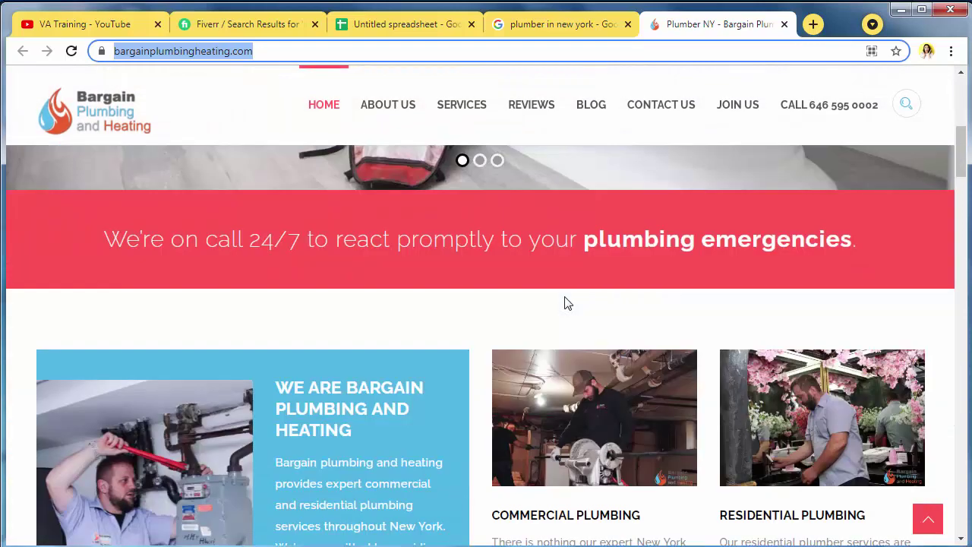
{"action": "left_click", "coordinate": [670, 112]}
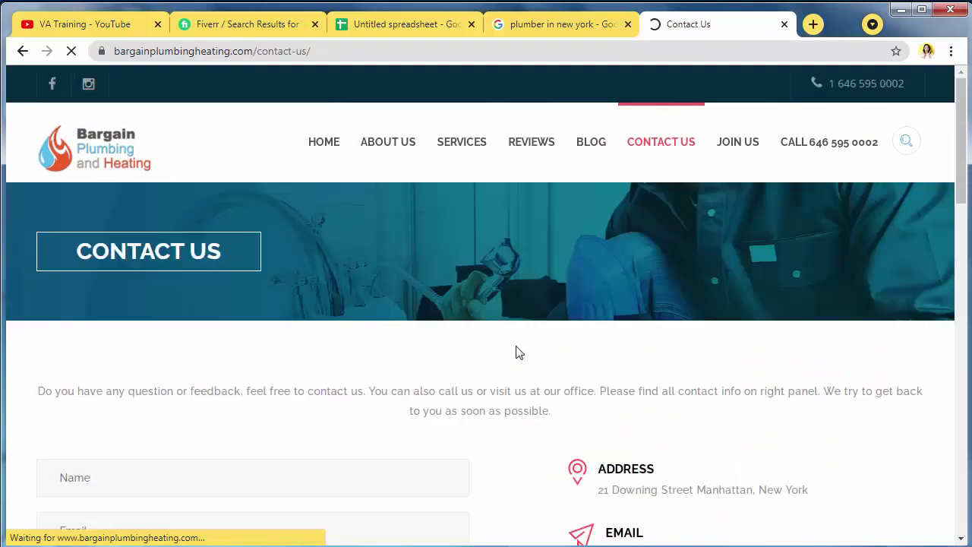
{"action": "scroll", "coordinate": [516, 351], "scroll_direction": "down", "scroll_amount": 3}
{"action": "left_click_drag", "start_coordinate": [607, 325], "coordinate": [789, 327]}
{"action": "right_click", "coordinate": [622, 329]}
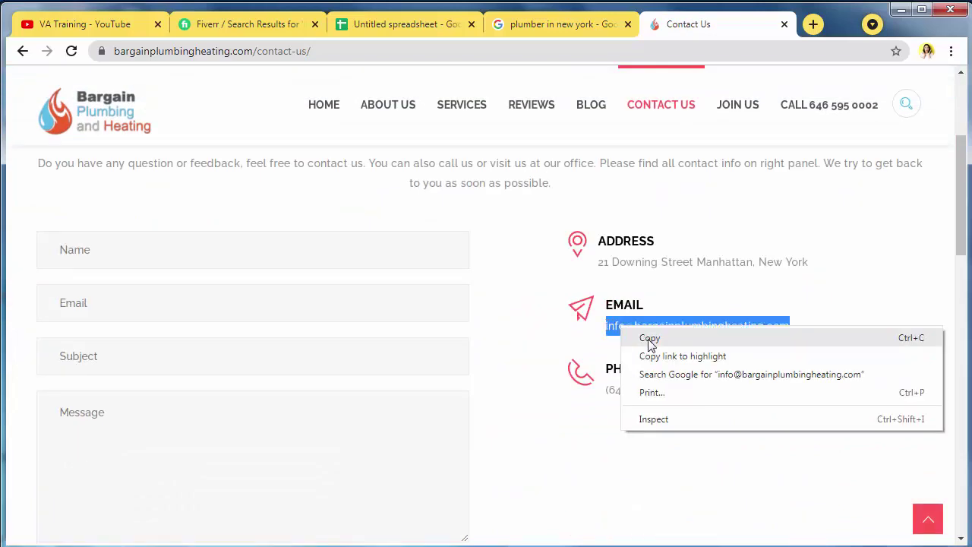
{"action": "left_click", "coordinate": [650, 338]}
{"action": "left_click", "coordinate": [406, 23]}
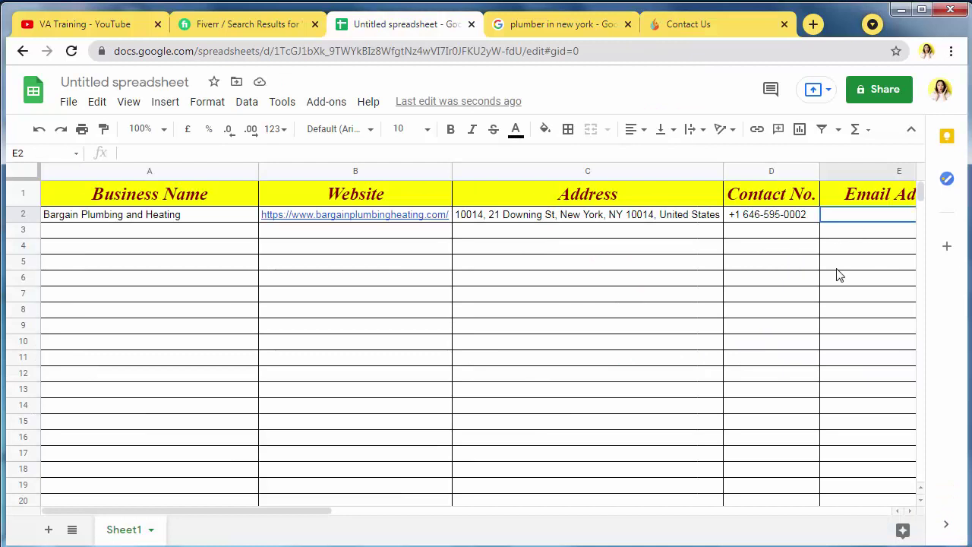
{"action": "key", "text": "ctrl+v"}
{"action": "left_click", "coordinate": [631, 280]}
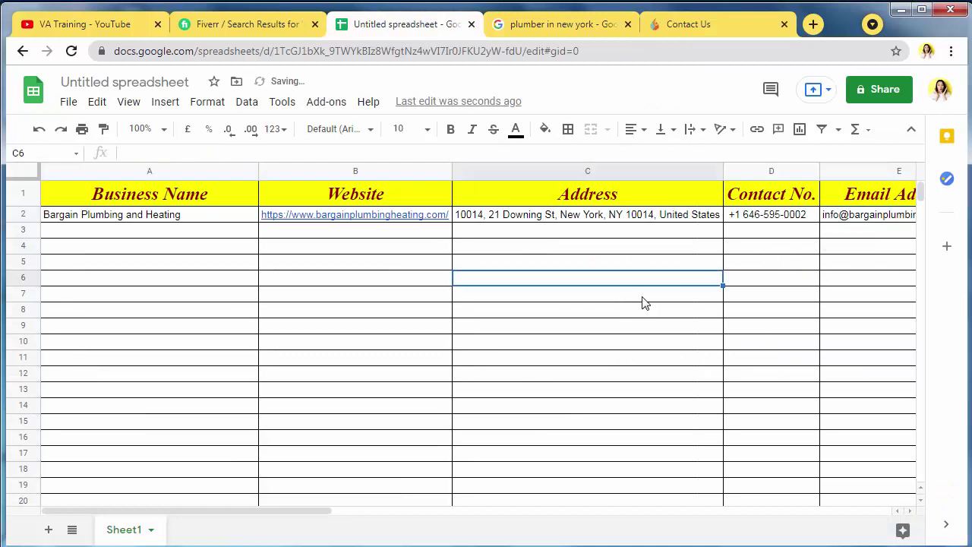
- Auto-fit columns A and E to their contents
{"action": "double_click", "coordinate": [257, 171]}
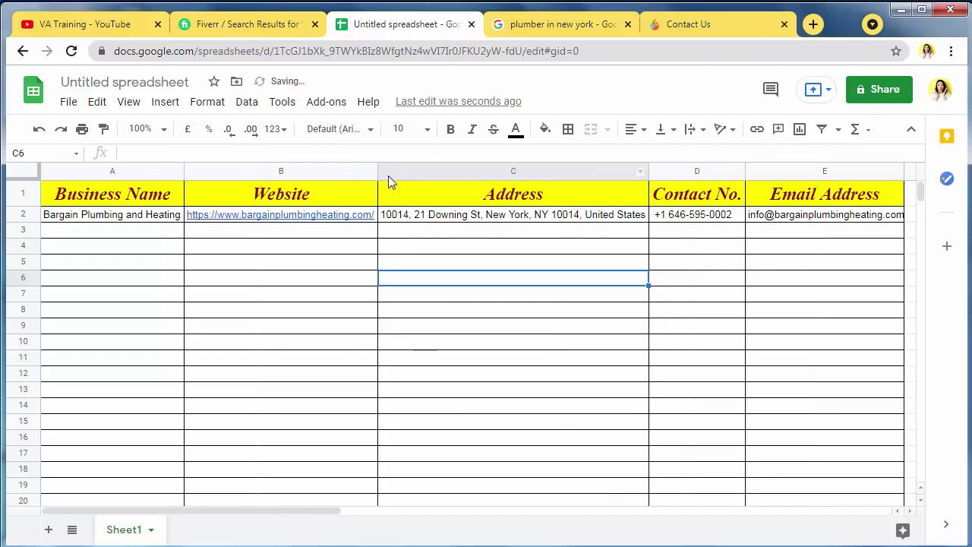
{"action": "double_click", "coordinate": [902, 176]}
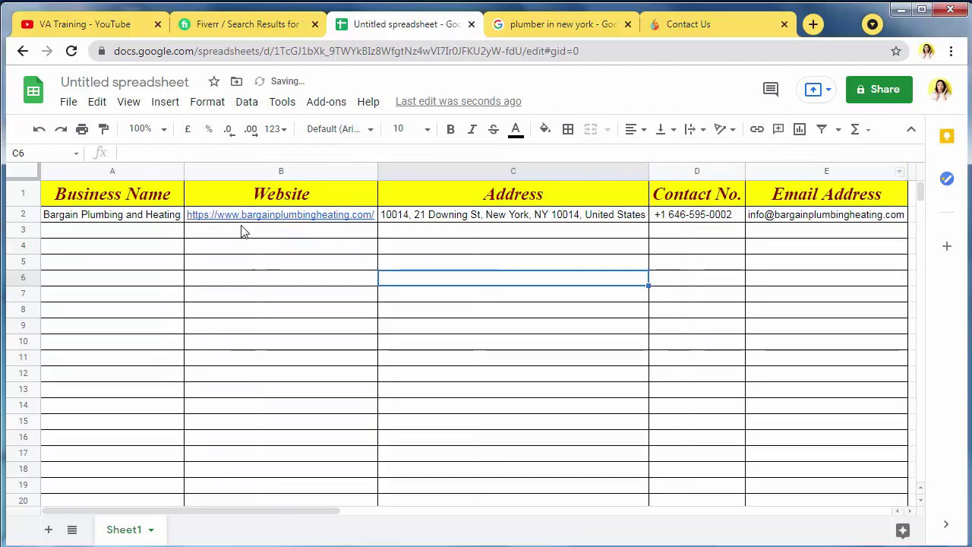
{"action": "left_click", "coordinate": [141, 231]}
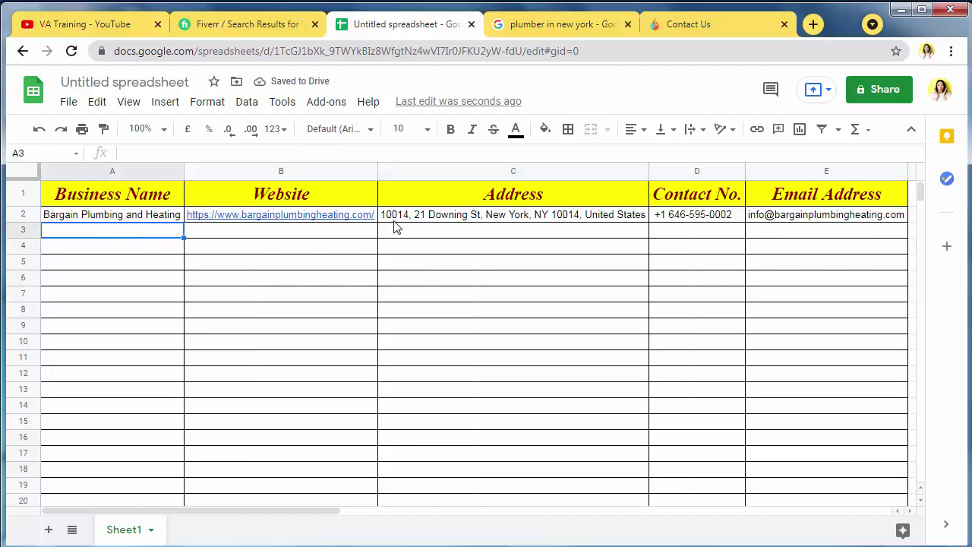
{"action": "left_click", "coordinate": [558, 16]}
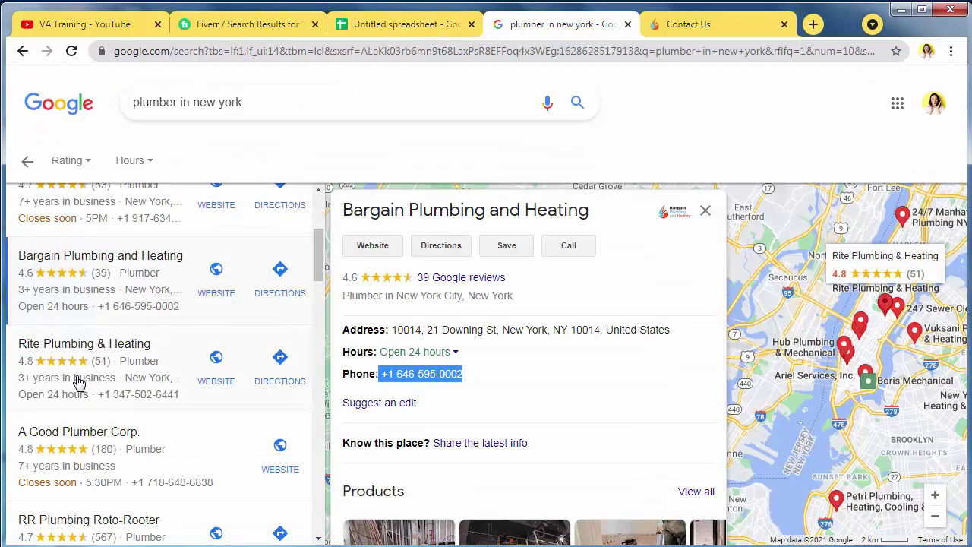
- Copy the name Rite Plumbing & Heating from its listing into A3
{"action": "left_click", "coordinate": [74, 348]}
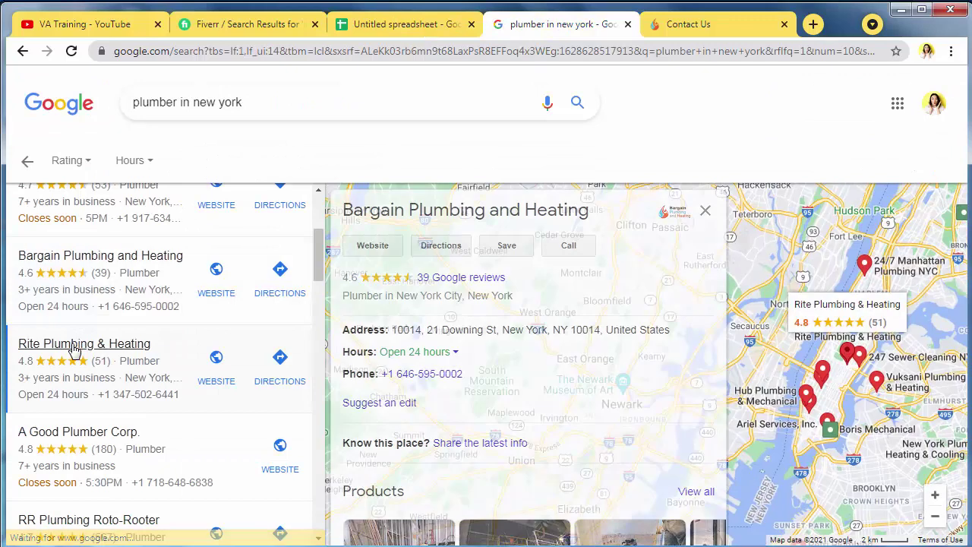
{"action": "triple_click", "coordinate": [410, 211]}
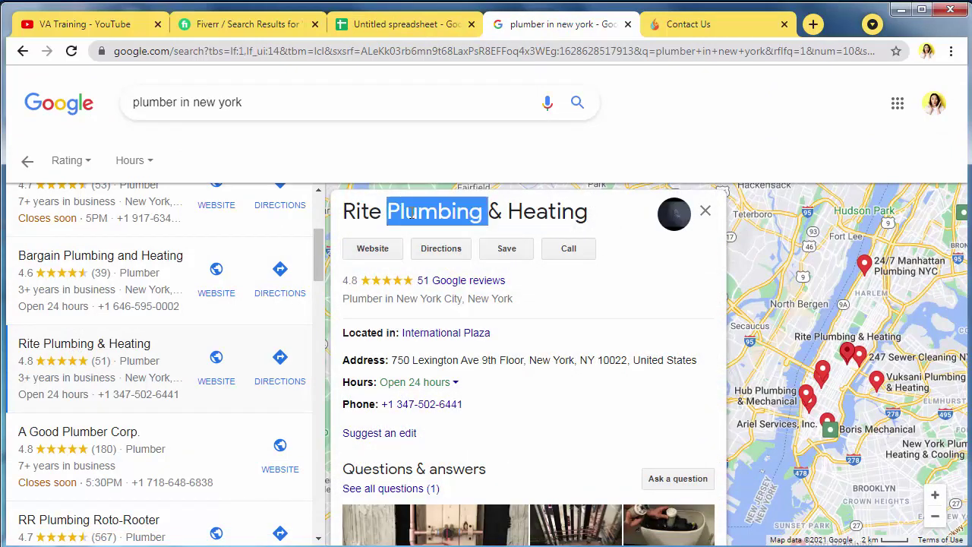
{"action": "right_click", "coordinate": [411, 213]}
{"action": "left_click", "coordinate": [440, 226]}
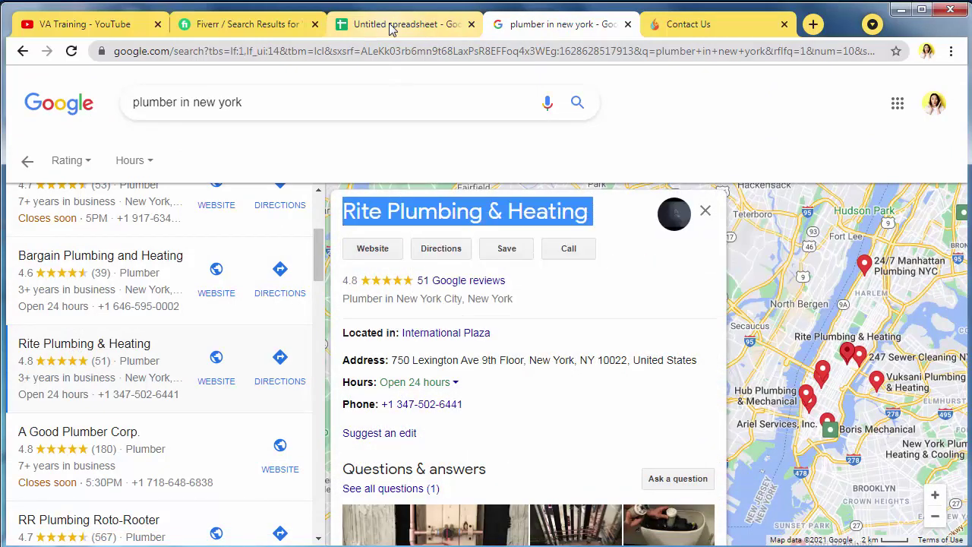
{"action": "left_click", "coordinate": [402, 24]}
{"action": "key", "text": "ctrl+v"}
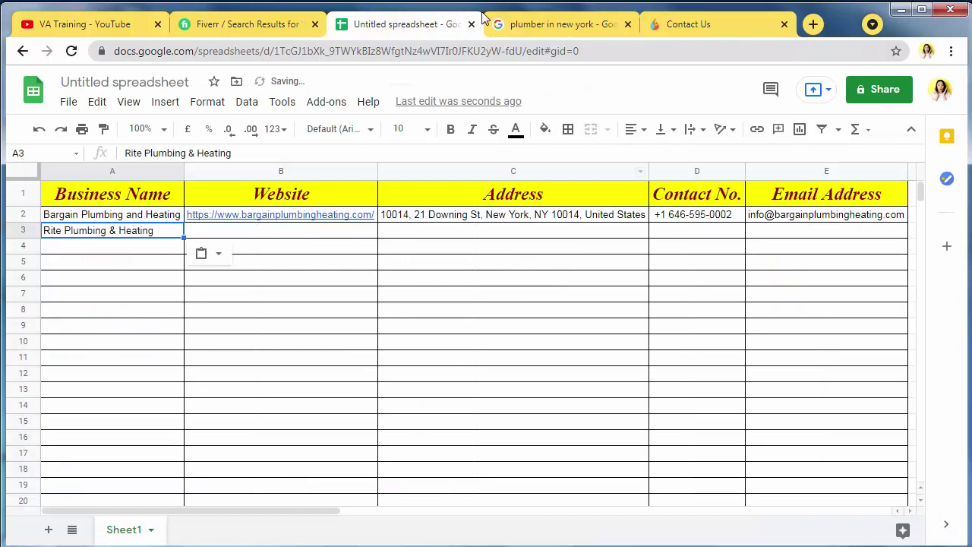
- Copy Rite Plumbing's Lexington Ave street address from the listing into C3
{"action": "left_click", "coordinate": [492, 21]}
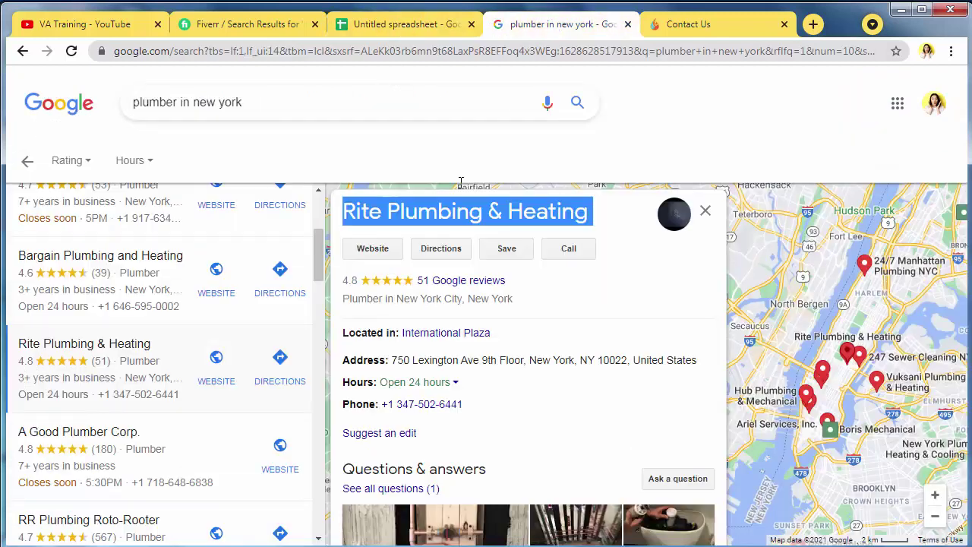
{"action": "triple_click", "coordinate": [418, 359]}
{"action": "left_click_drag", "start_coordinate": [391, 362], "coordinate": [702, 366]}
{"action": "right_click", "coordinate": [656, 361]}
{"action": "left_click", "coordinate": [642, 371]}
{"action": "left_click", "coordinate": [398, 23]}
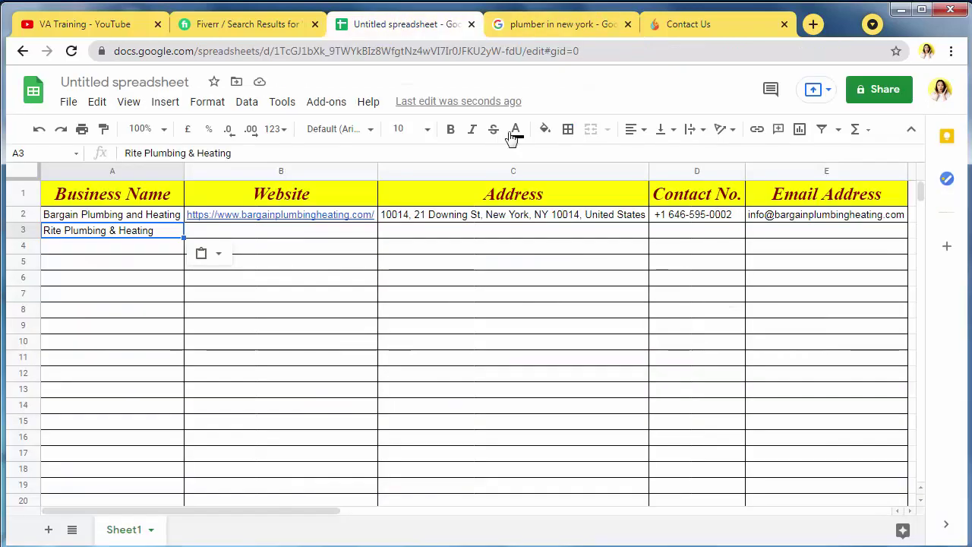
{"action": "left_click", "coordinate": [435, 233]}
{"action": "key", "text": "ctrl+v"}
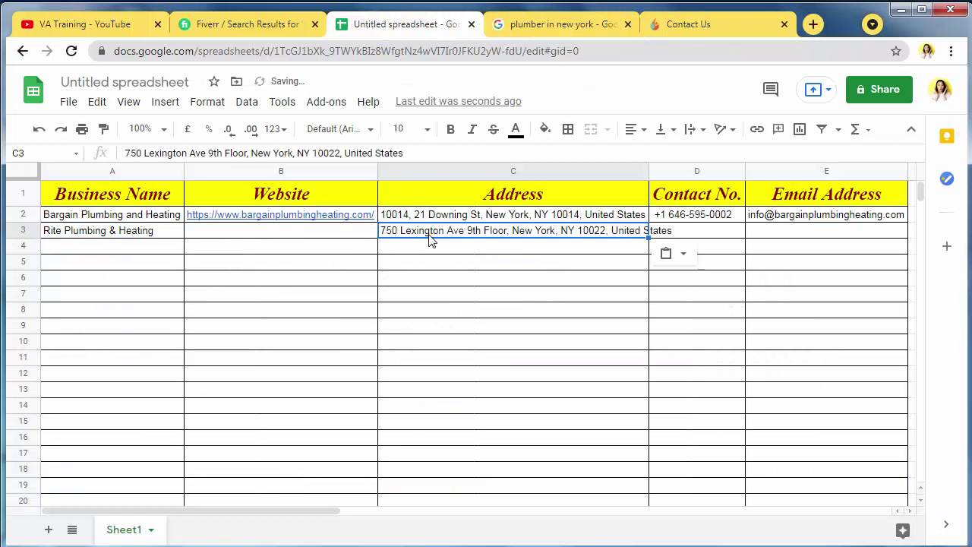
- Open Rite Plumbing's website in a new tab and paste its URL into B3
{"action": "left_click", "coordinate": [300, 239]}
{"action": "left_click", "coordinate": [521, 24]}
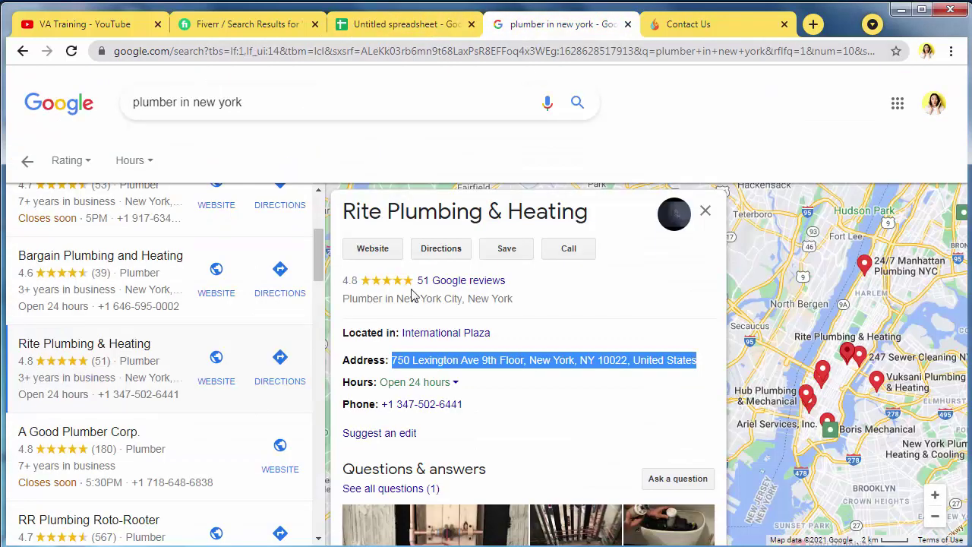
{"action": "right_click", "coordinate": [383, 252]}
{"action": "left_click", "coordinate": [414, 259]}
{"action": "left_click", "coordinate": [606, 24]}
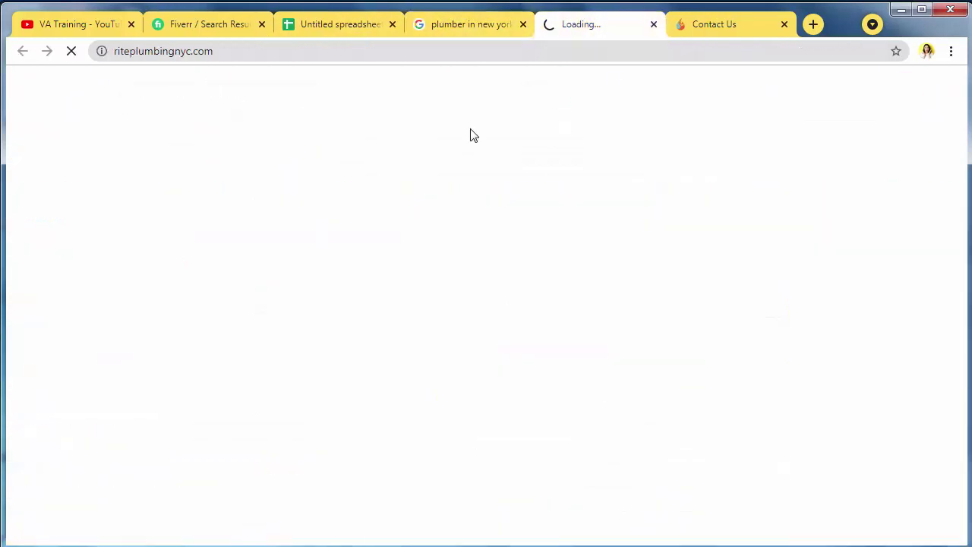
{"action": "double_click", "coordinate": [176, 51]}
{"action": "key", "text": "ctrl+a"}
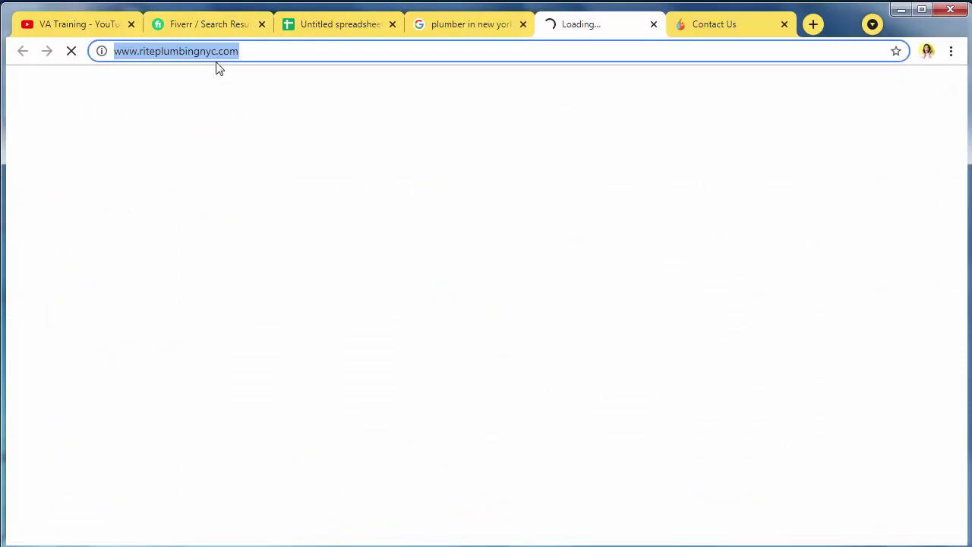
{"action": "left_click", "coordinate": [340, 25]}
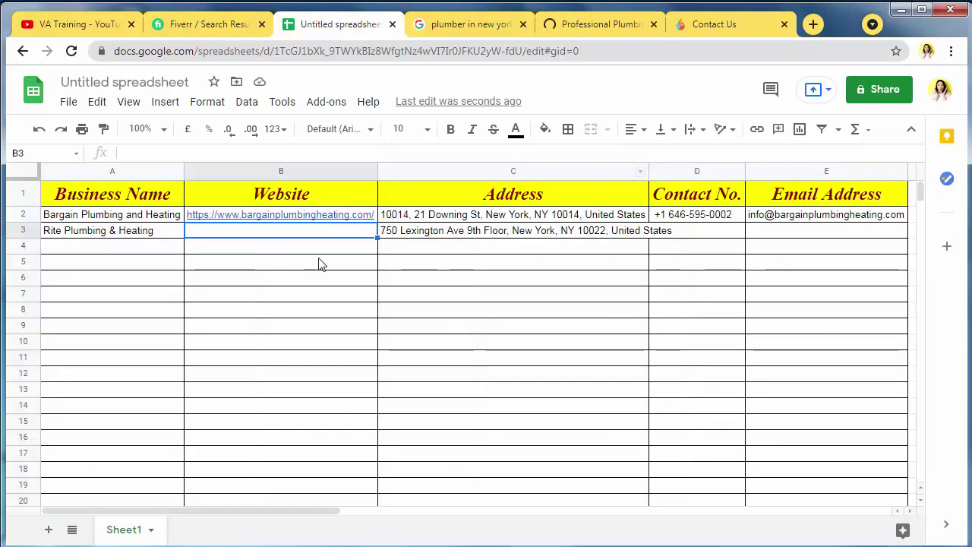
{"action": "key", "text": "ctrl+v"}
{"action": "left_click", "coordinate": [467, 281]}
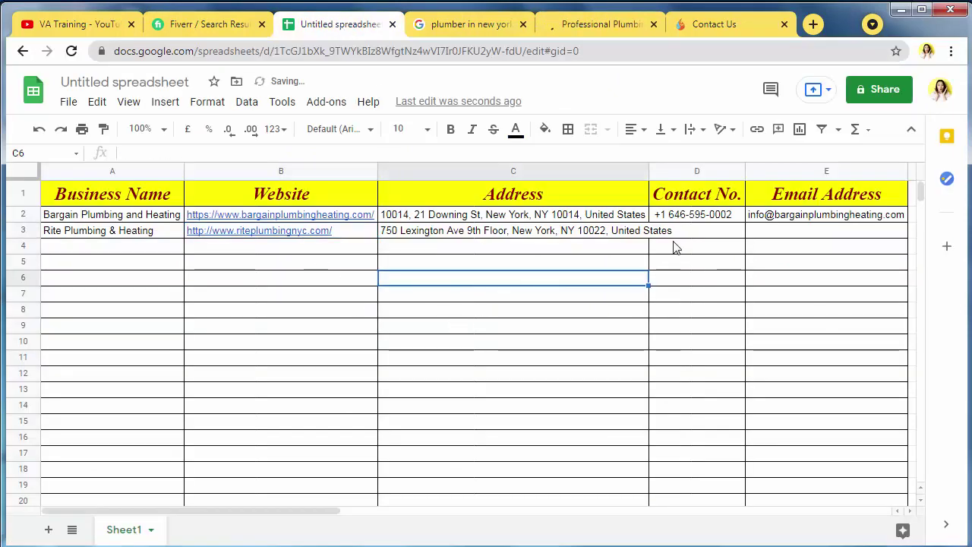
- Auto-fit the Address column to its entries
{"action": "left_click", "coordinate": [652, 172]}
{"action": "double_click", "coordinate": [649, 173]}
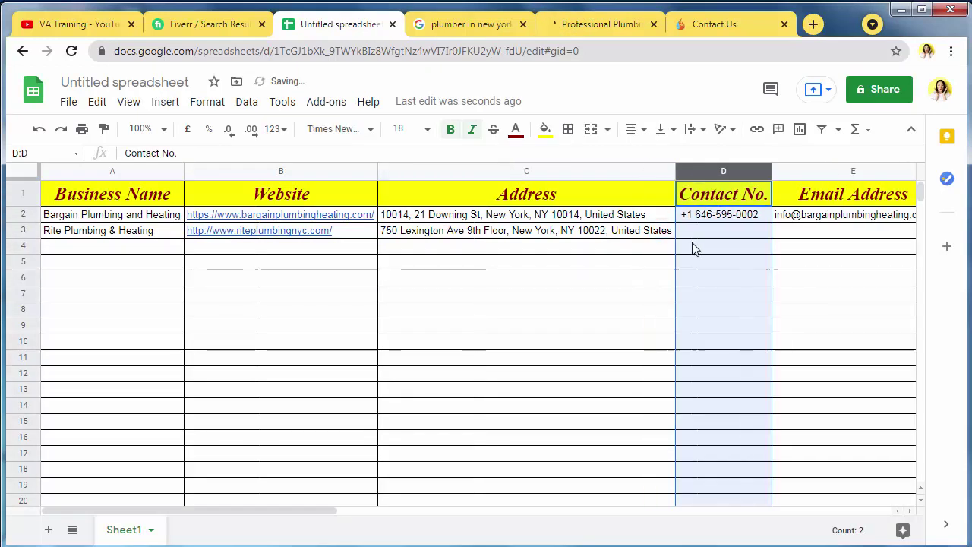
{"action": "left_click", "coordinate": [697, 262]}
{"action": "left_click", "coordinate": [448, 24]}
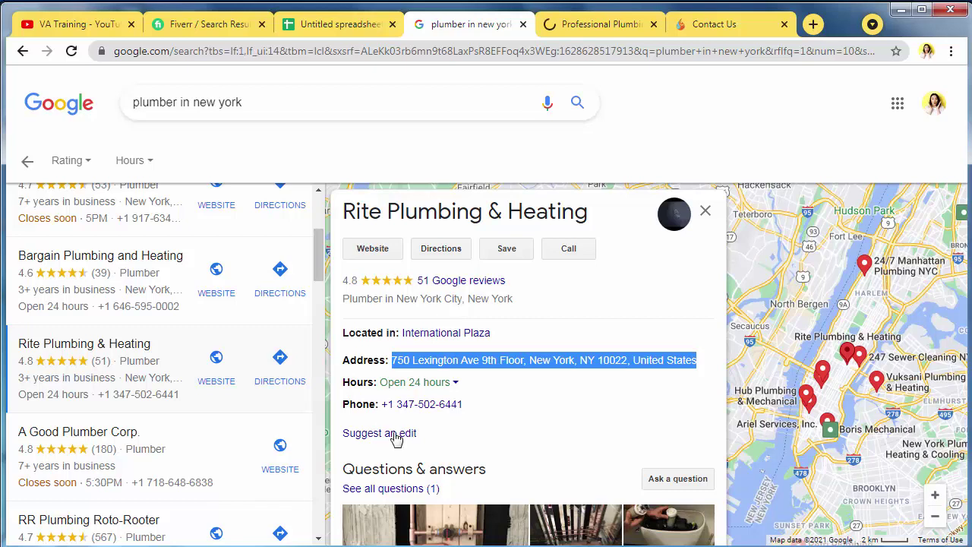
{"action": "left_click_drag", "start_coordinate": [463, 404], "coordinate": [382, 404]}
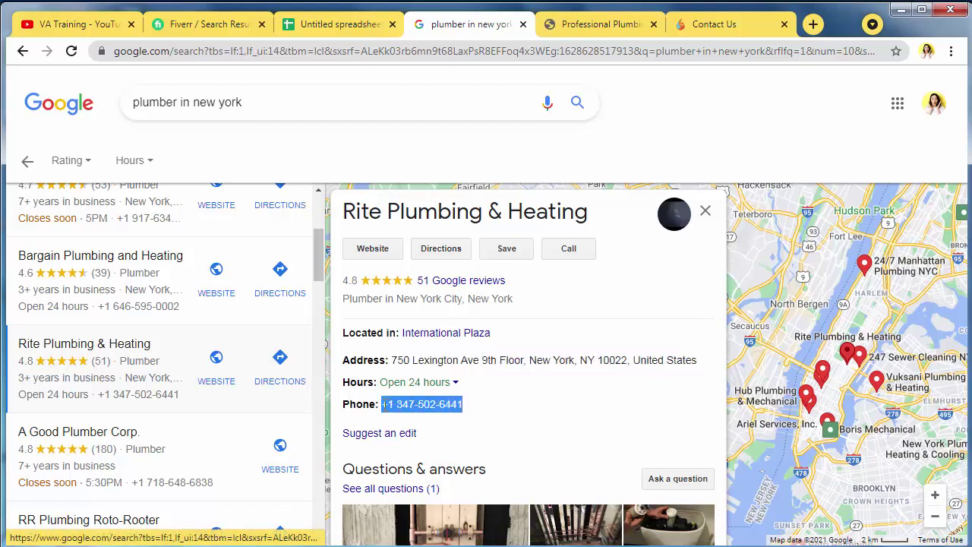
{"action": "left_click", "coordinate": [331, 31]}
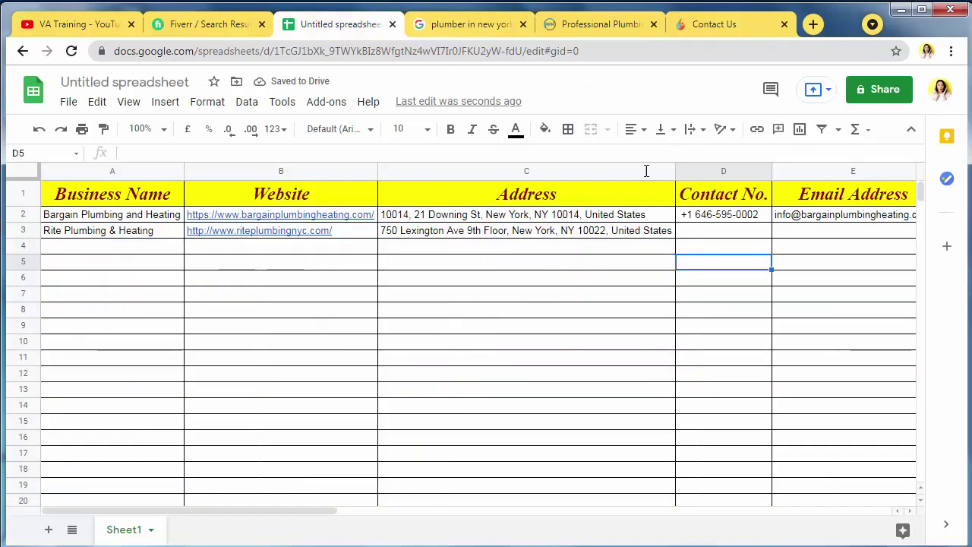
{"action": "left_click", "coordinate": [698, 234]}
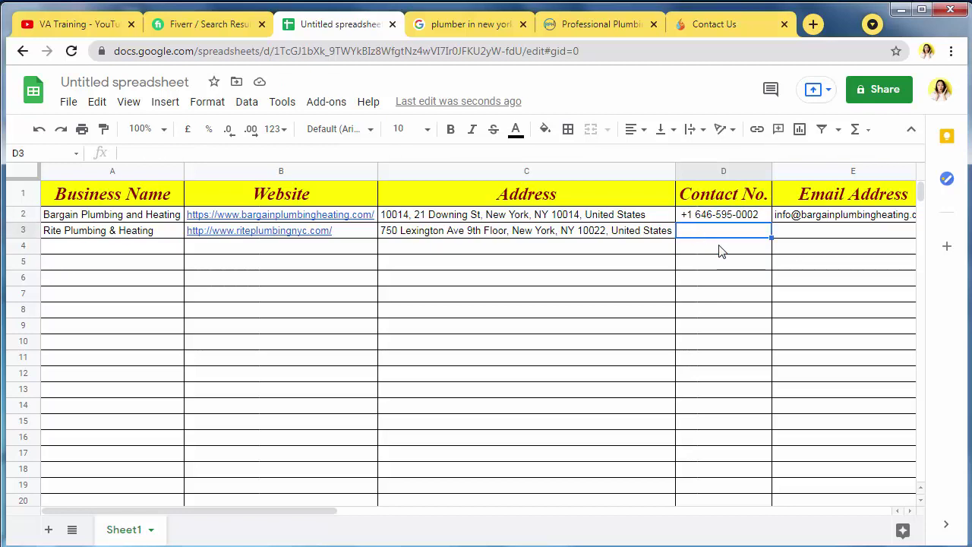
{"action": "key", "text": "ctrl+v"}
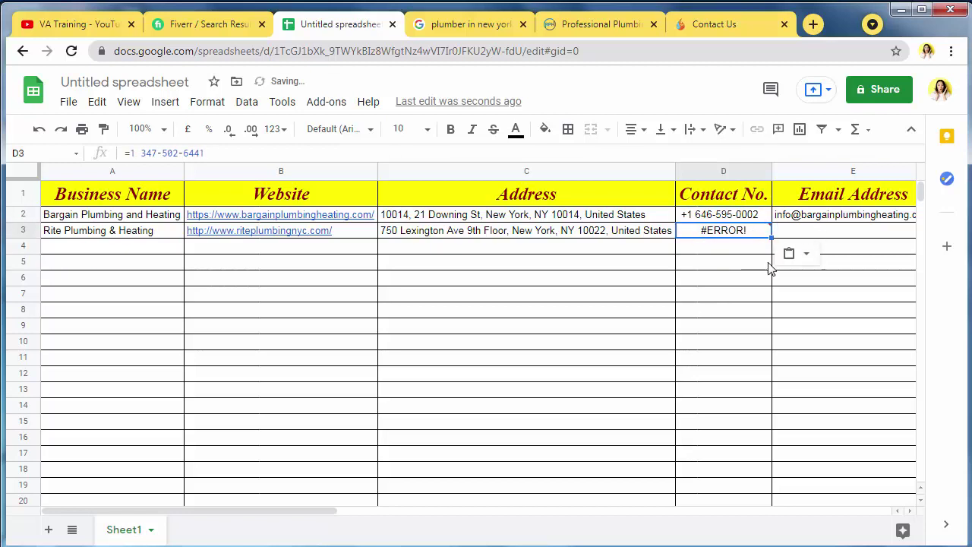
{"action": "left_click", "coordinate": [731, 297]}
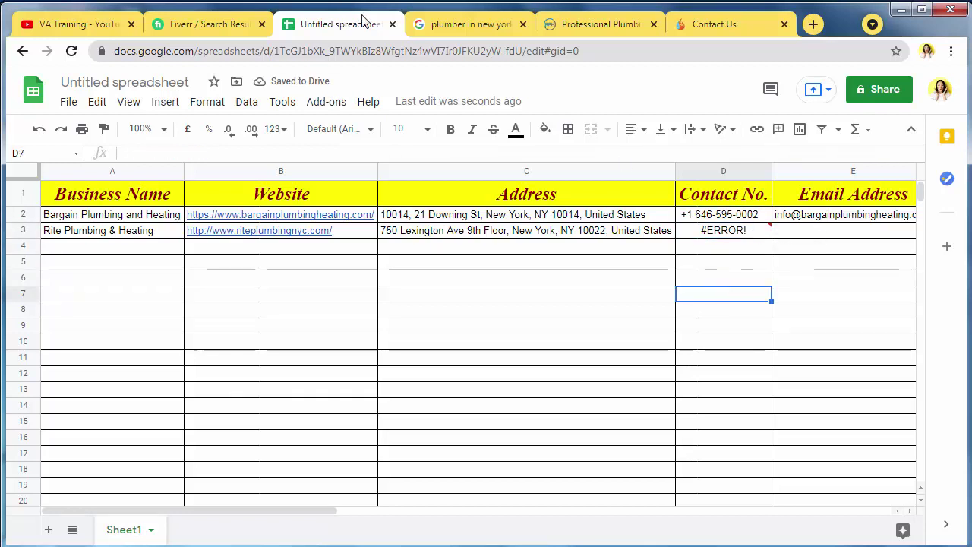
{"action": "left_click", "coordinate": [437, 30]}
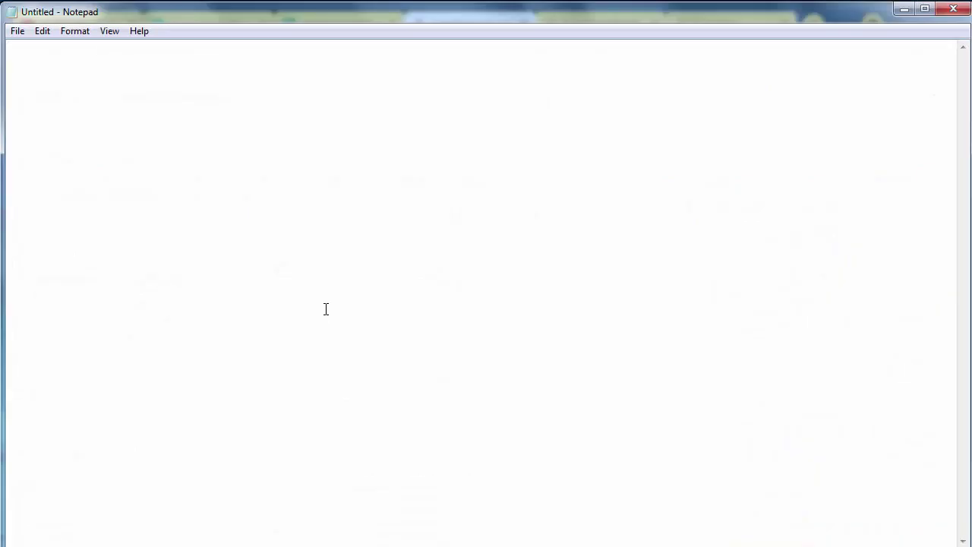
- Paste the phone number into Notepad and test-paste it into D5, which raises a formula error
{"action": "key", "text": "ctrl+v"}
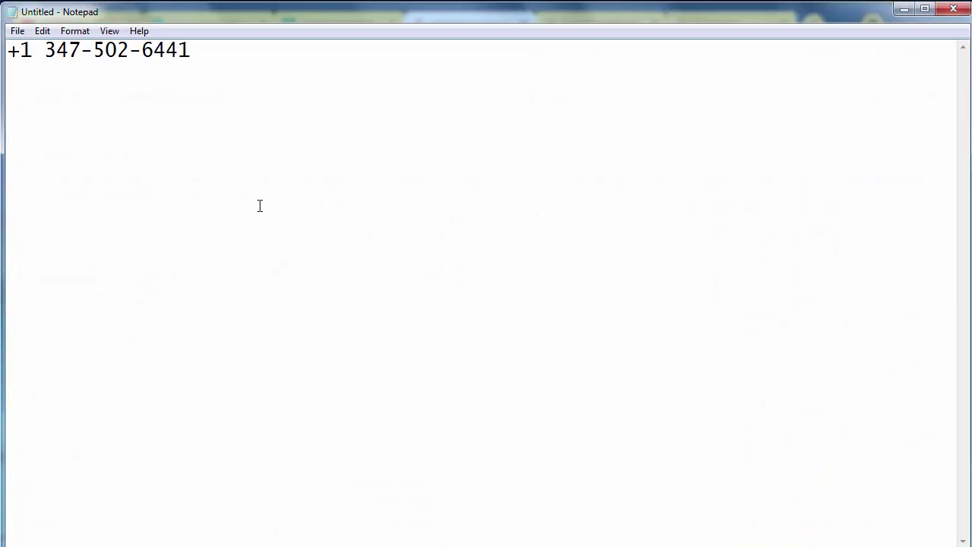
{"action": "key", "text": "ctrl+a"}
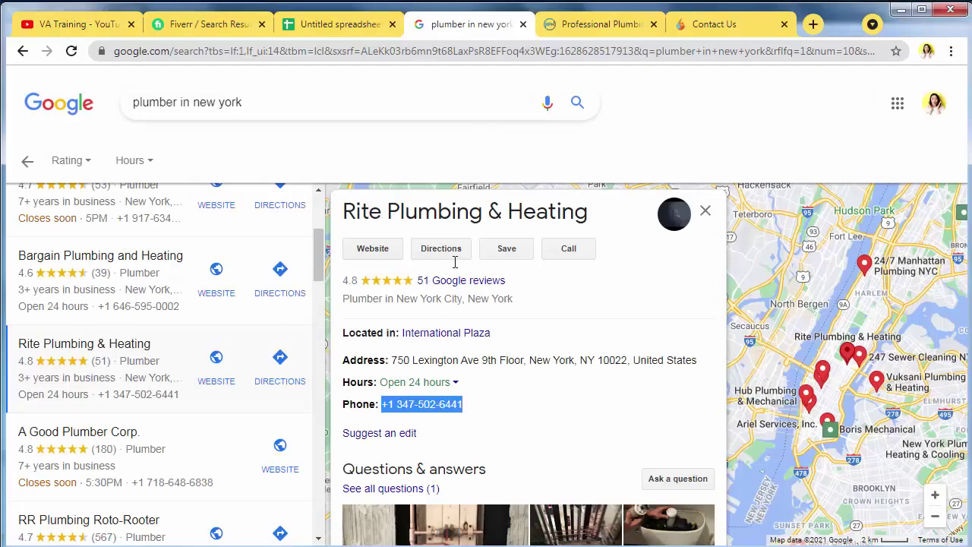
{"action": "left_click", "coordinate": [345, 23]}
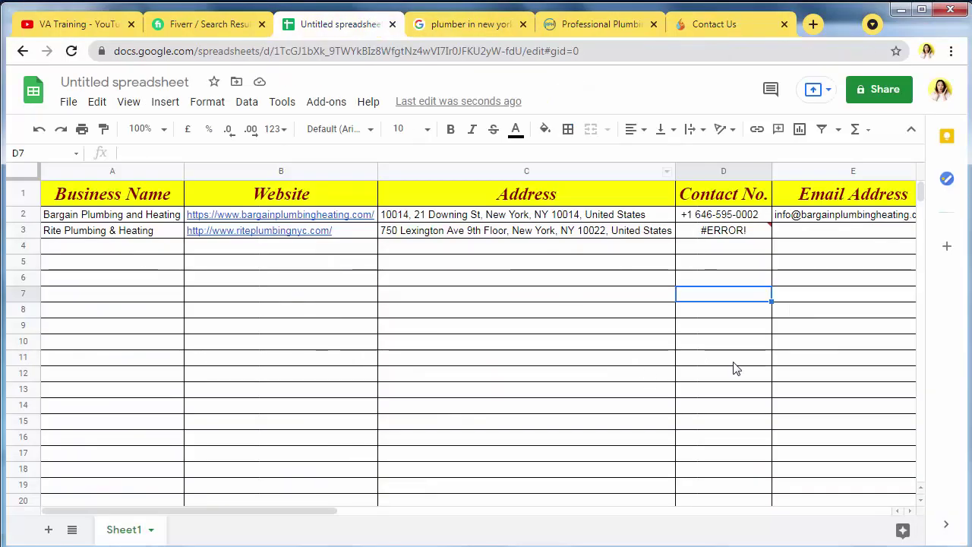
{"action": "left_click", "coordinate": [703, 263]}
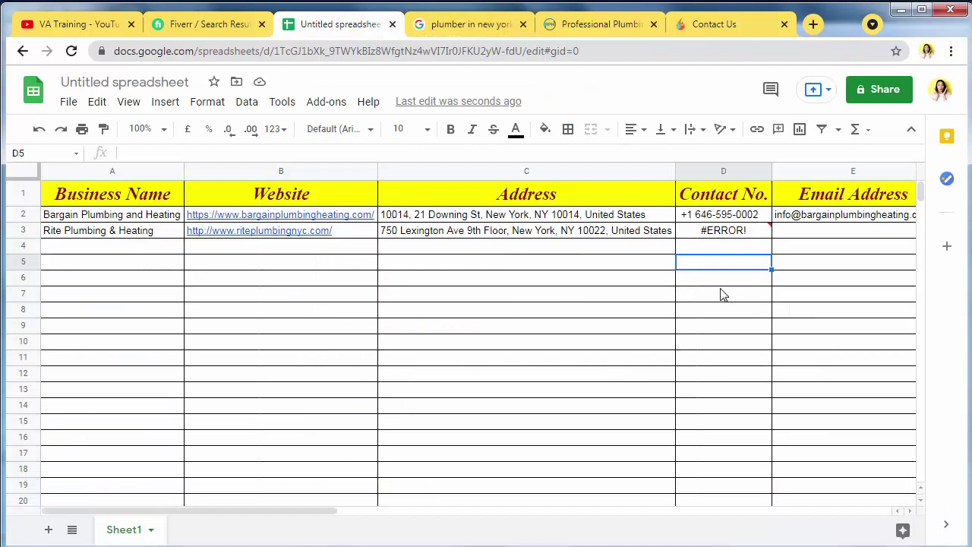
{"action": "key", "text": "ctrl+v"}
{"action": "mouse_move", "coordinate": [771, 265]}
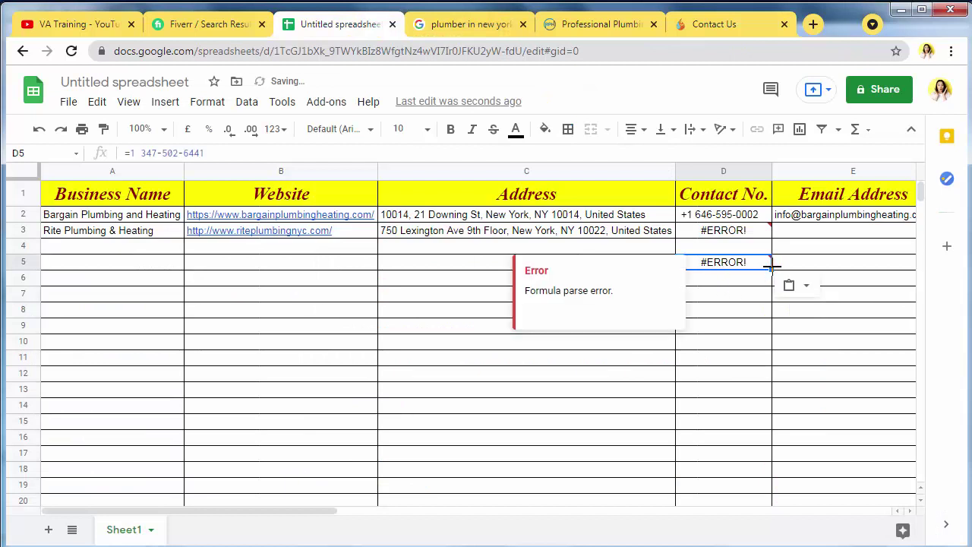
{"action": "left_click", "coordinate": [719, 377]}
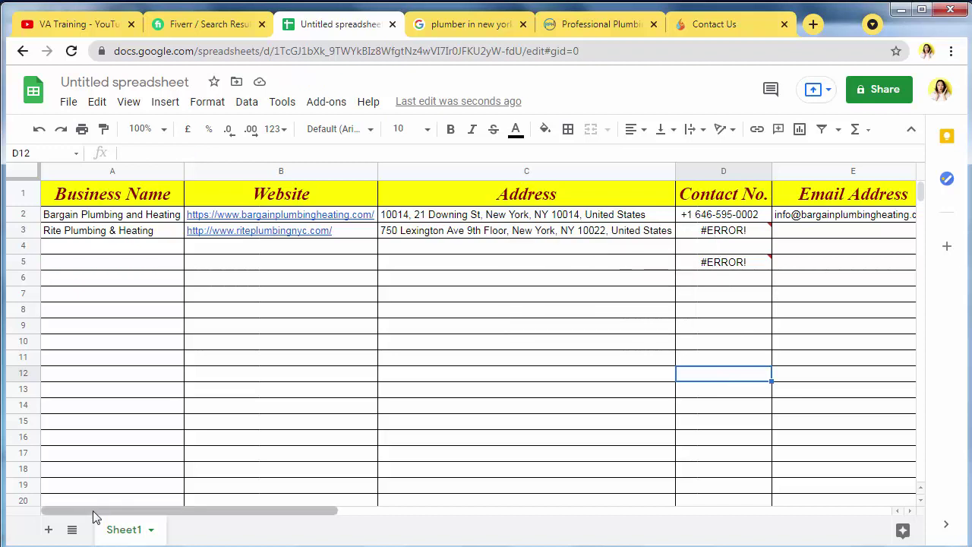
- Delete the hyphens from the phone number in Notepad and select the cleaned number
{"action": "key", "text": "alt+Tab"}
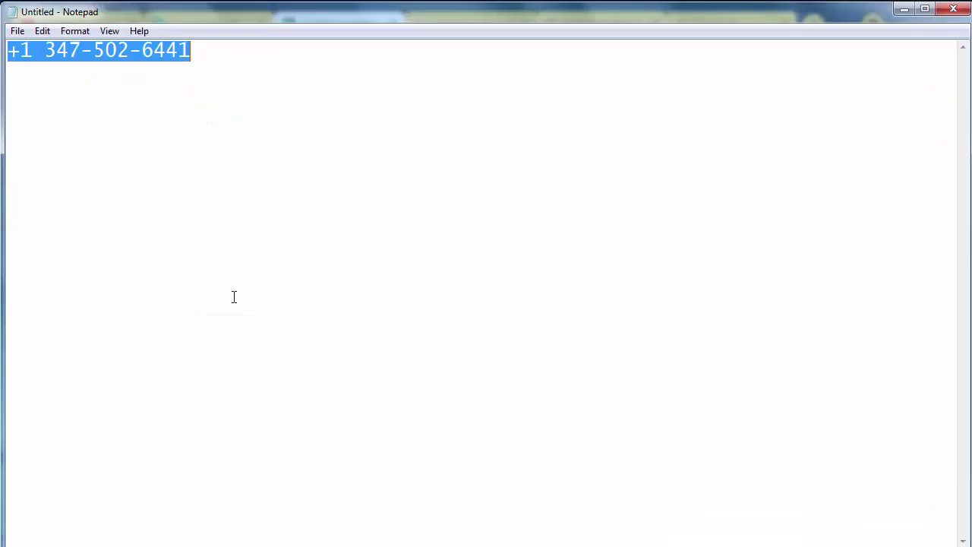
{"action": "left_click", "coordinate": [45, 51]}
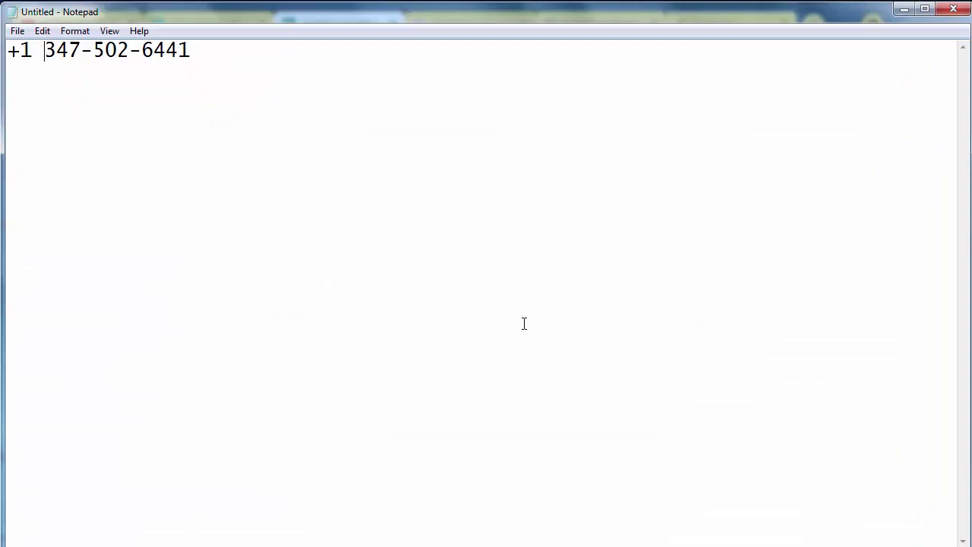
{"action": "key", "text": "Delete"}
{"action": "key", "text": "Delete"}
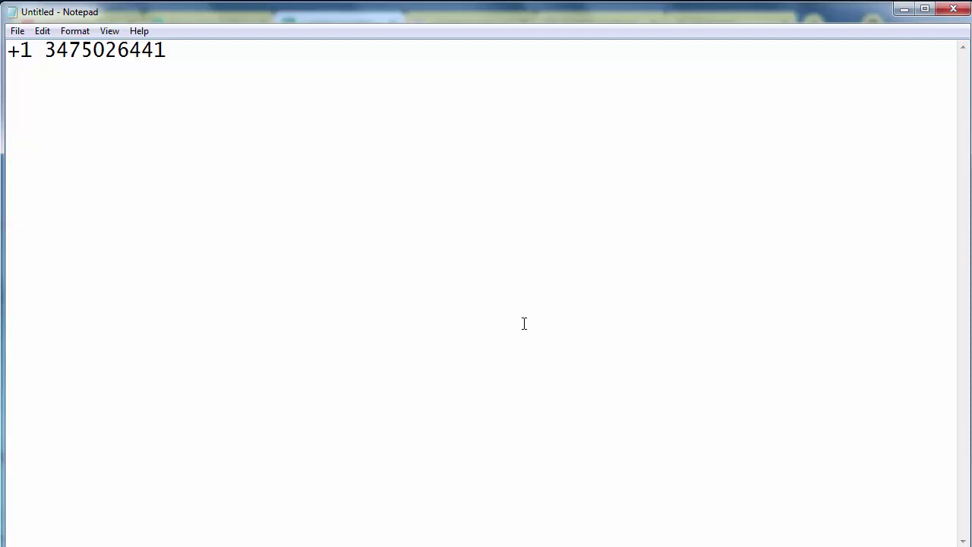
{"action": "key", "text": "ctrl+a"}
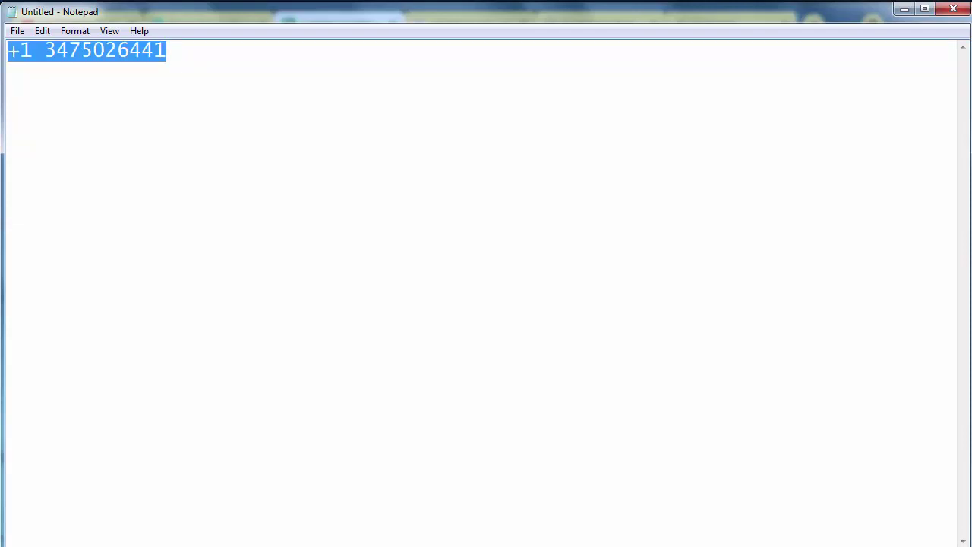
{"action": "key", "text": "alt+Tab"}
- Clear the error values from D3 and D5, then paste the phone number into D3
{"action": "left_click", "coordinate": [708, 233]}
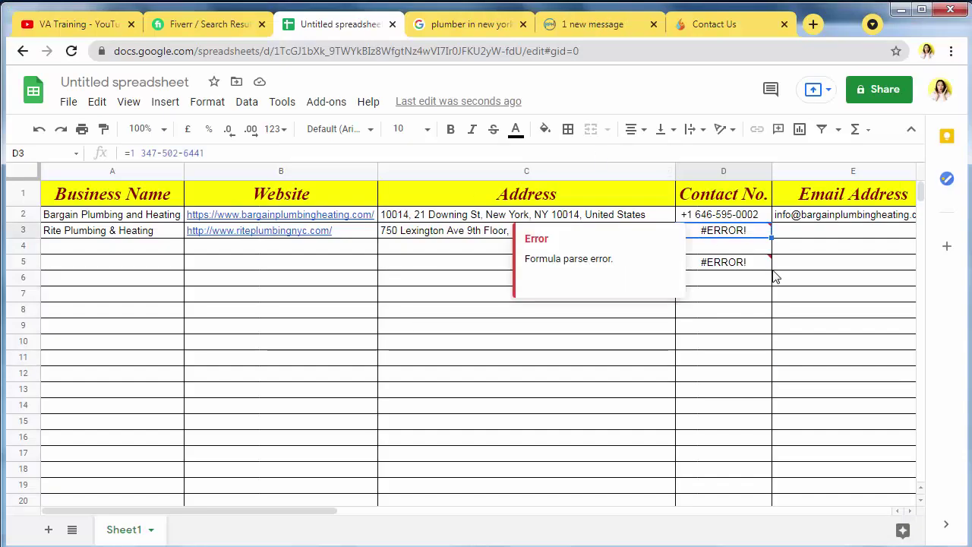
{"action": "key", "text": "Delete"}
{"action": "key", "text": "Down"}
{"action": "key", "text": "Down"}
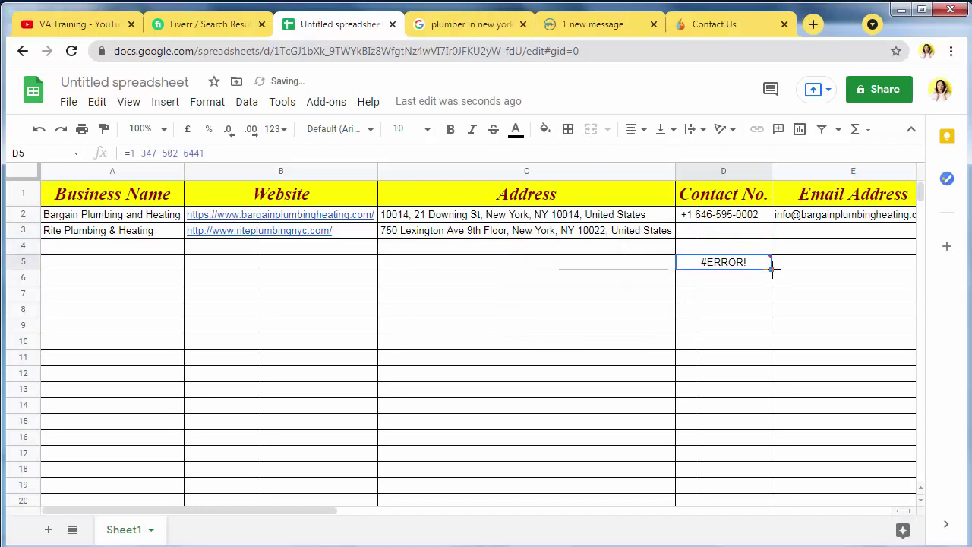
{"action": "key", "text": "Delete"}
{"action": "key", "text": "Up"}
{"action": "key", "text": "Up"}
{"action": "key", "text": "Up"}
{"action": "key", "text": "Down"}
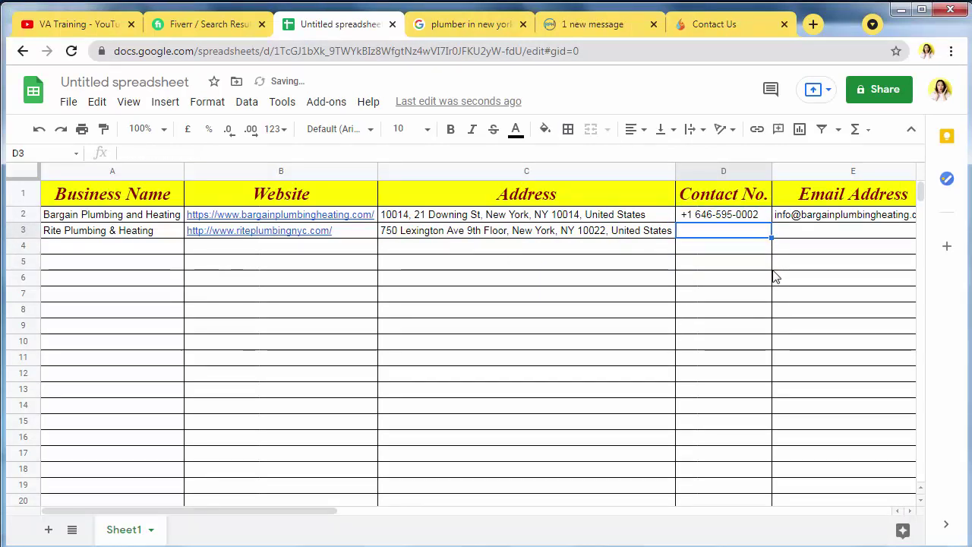
{"action": "key", "text": "ctrl+v"}
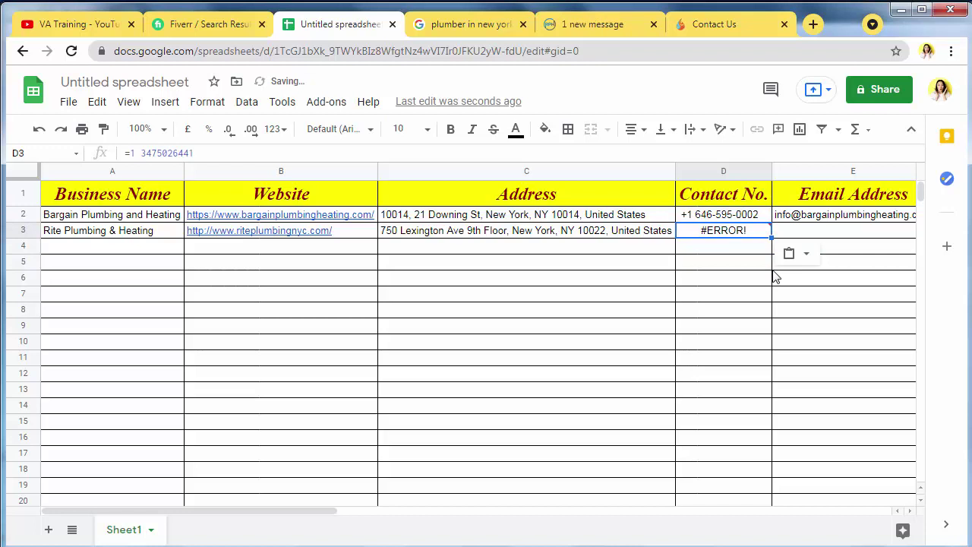
- Edit D3, replacing the leading = with + and deleting the space, so the number displays as digits
{"action": "left_click", "coordinate": [175, 152]}
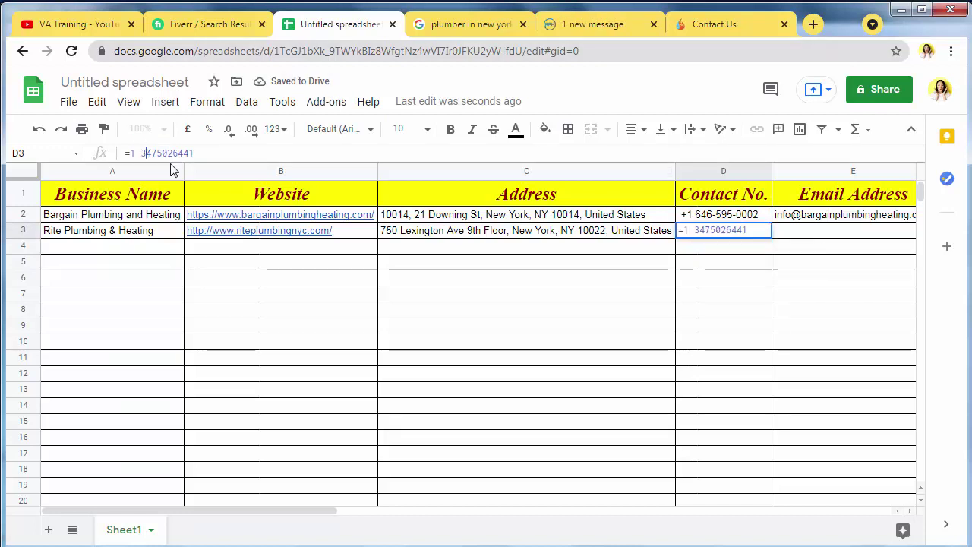
{"action": "key", "text": "Home"}
{"action": "key", "text": "Delete"}
{"action": "type", "text": "+"}
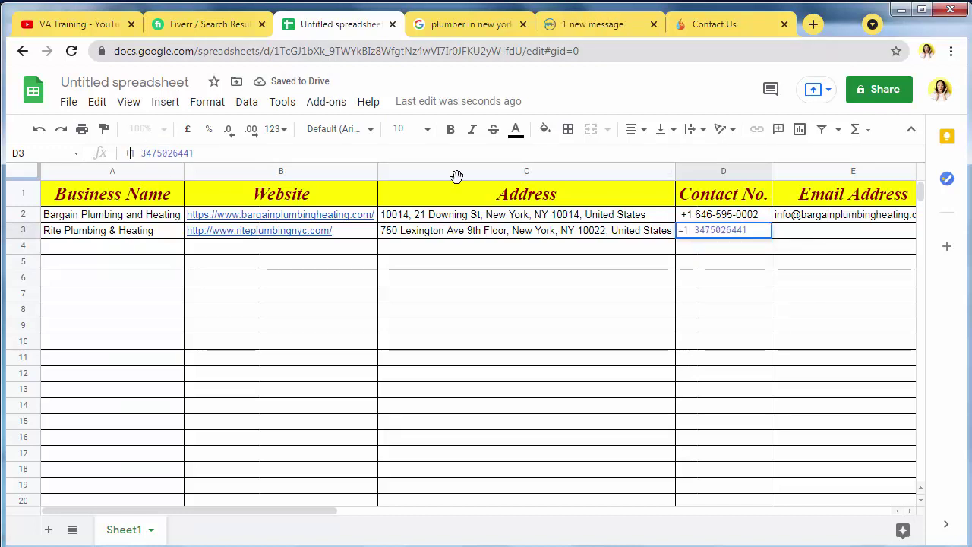
{"action": "key", "text": "Right"}
{"action": "key", "text": "Delete"}
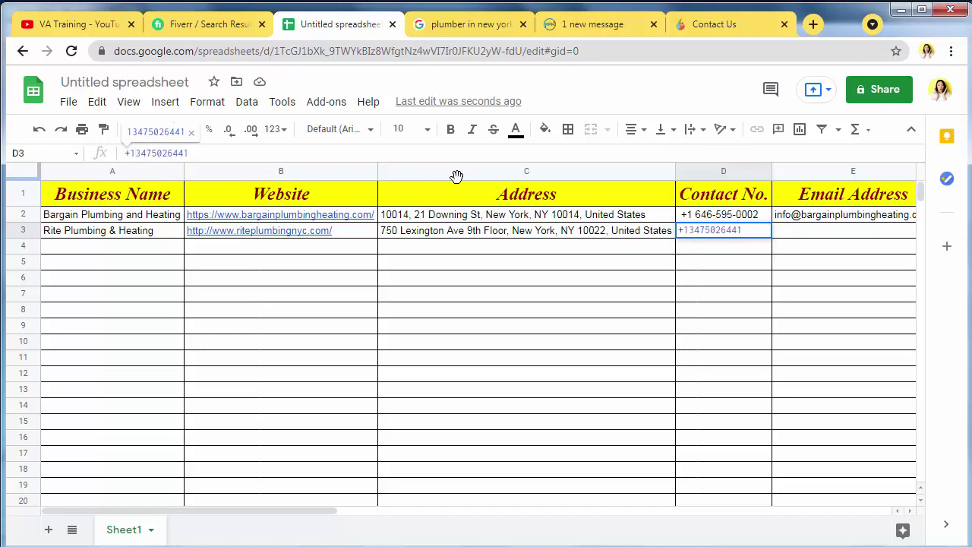
{"action": "key", "text": "Return"}
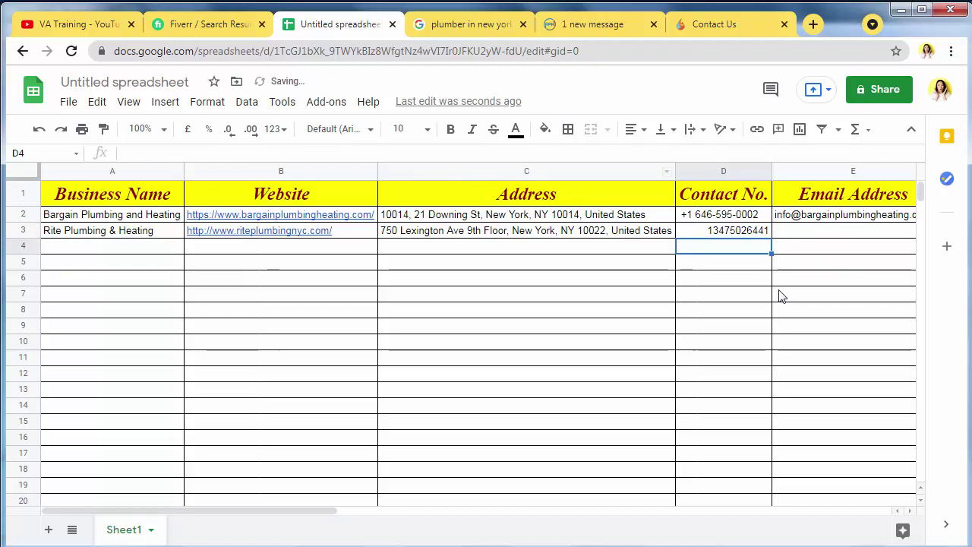
{"action": "double_click", "coordinate": [717, 230]}
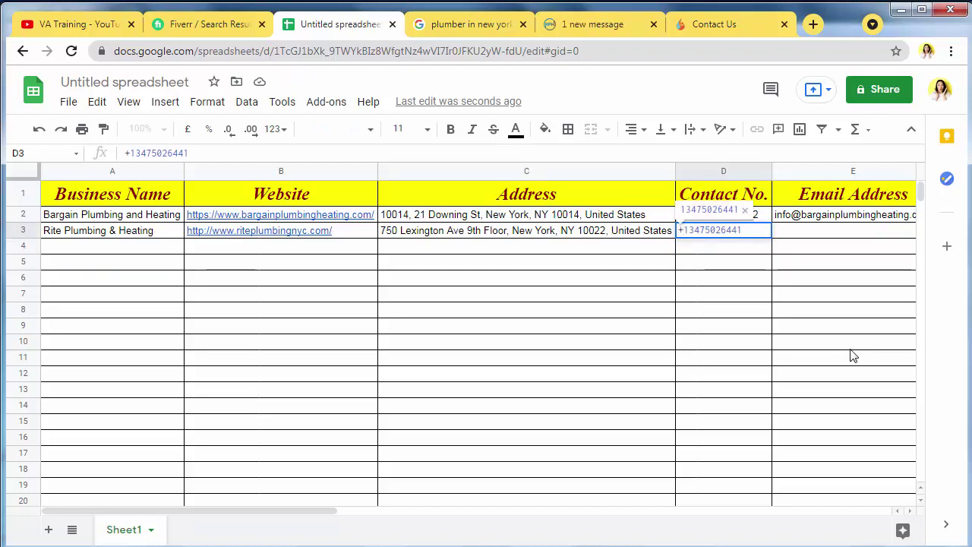
{"action": "key", "text": "Return"}
{"action": "left_click", "coordinate": [722, 236]}
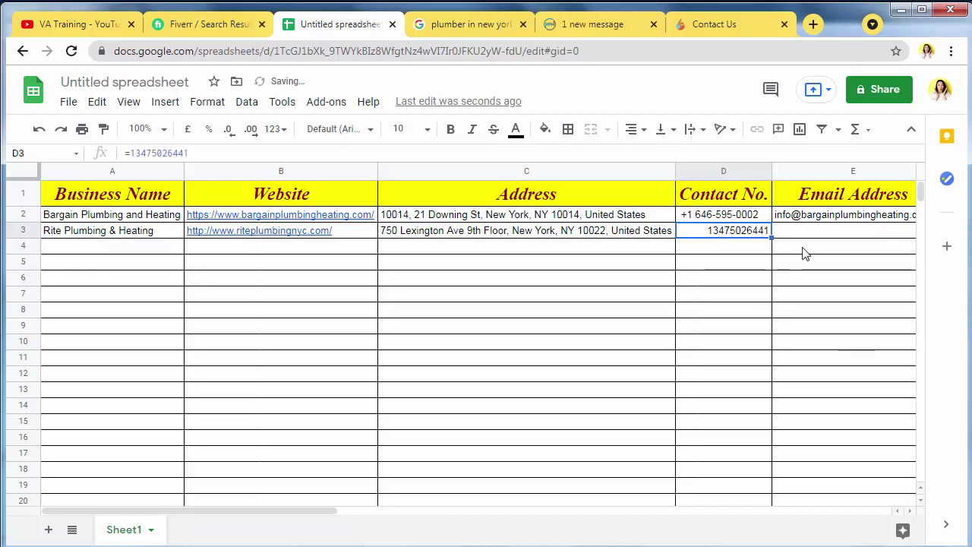
{"action": "left_click", "coordinate": [808, 237]}
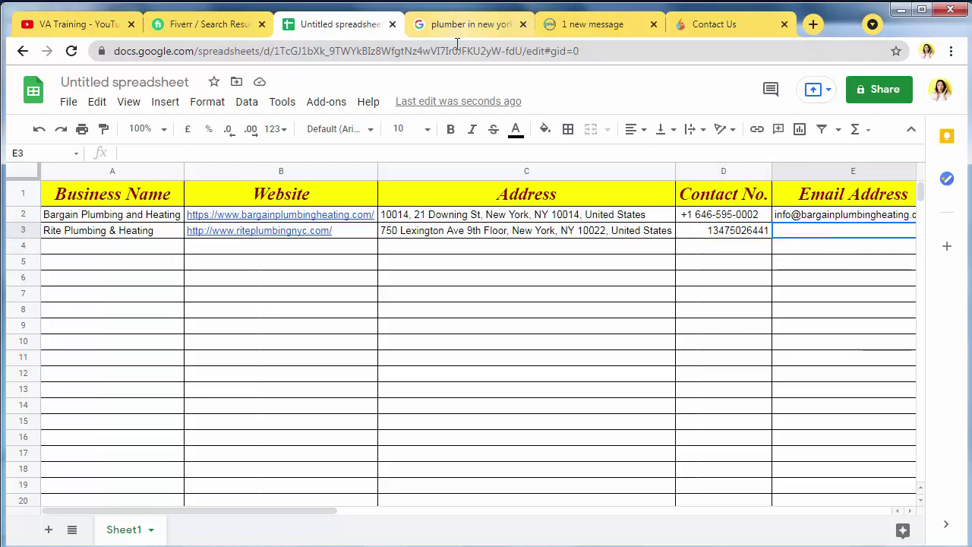
- Go to Rite Plumbing's Contact Us page and scroll down to its footer
{"action": "left_click", "coordinate": [584, 25]}
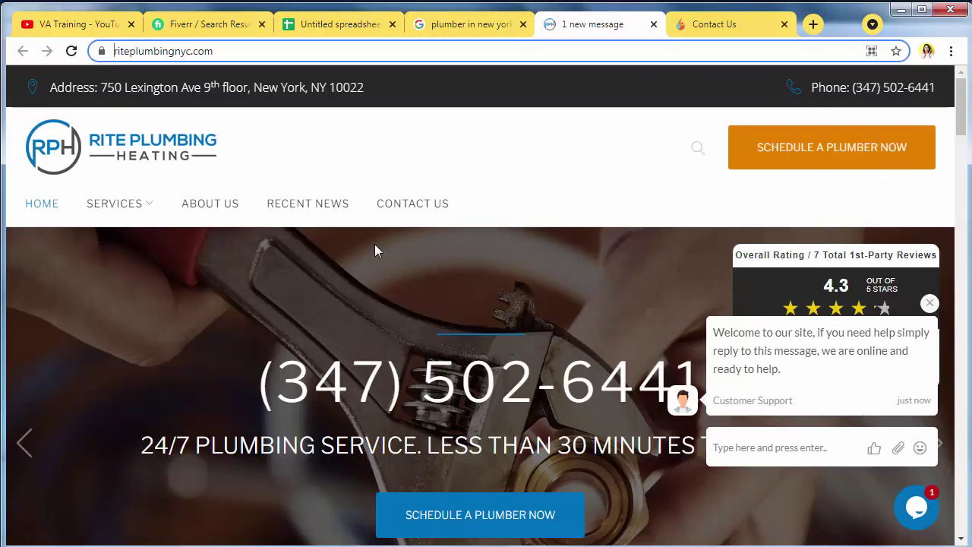
{"action": "left_click", "coordinate": [426, 212]}
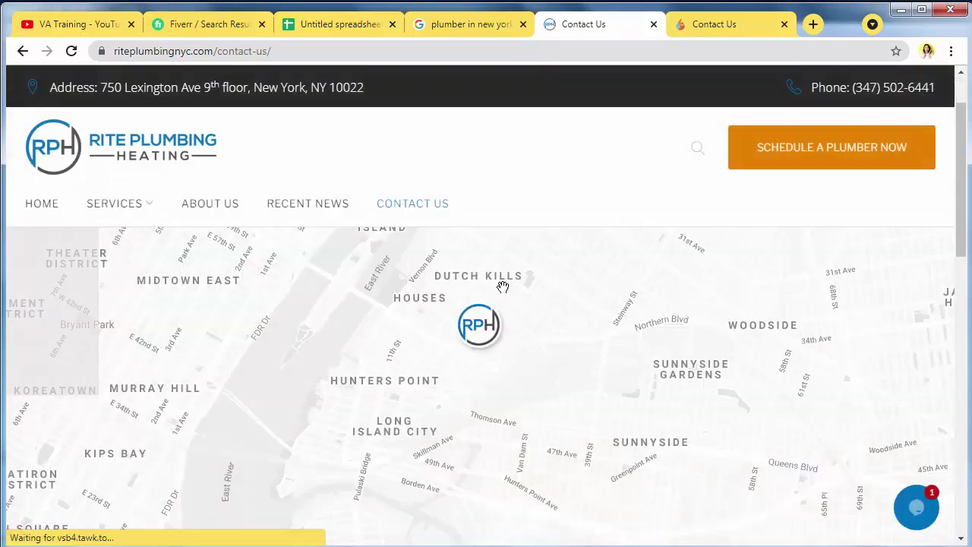
{"action": "scroll", "coordinate": [503, 286], "scroll_direction": "down", "scroll_amount": 8}
{"action": "scroll", "coordinate": [508, 317], "scroll_direction": "up", "scroll_amount": 4}
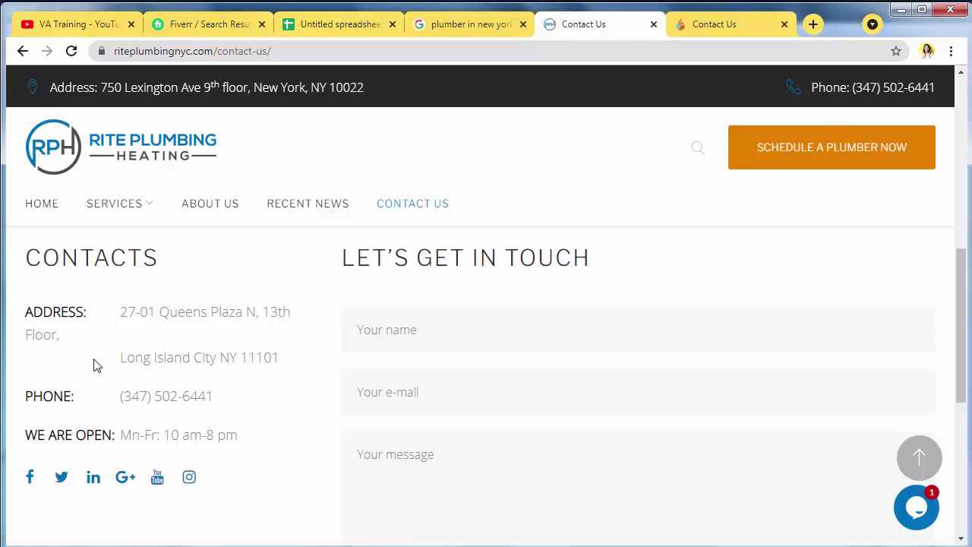
{"action": "scroll", "coordinate": [230, 343], "scroll_direction": "up", "scroll_amount": 1}
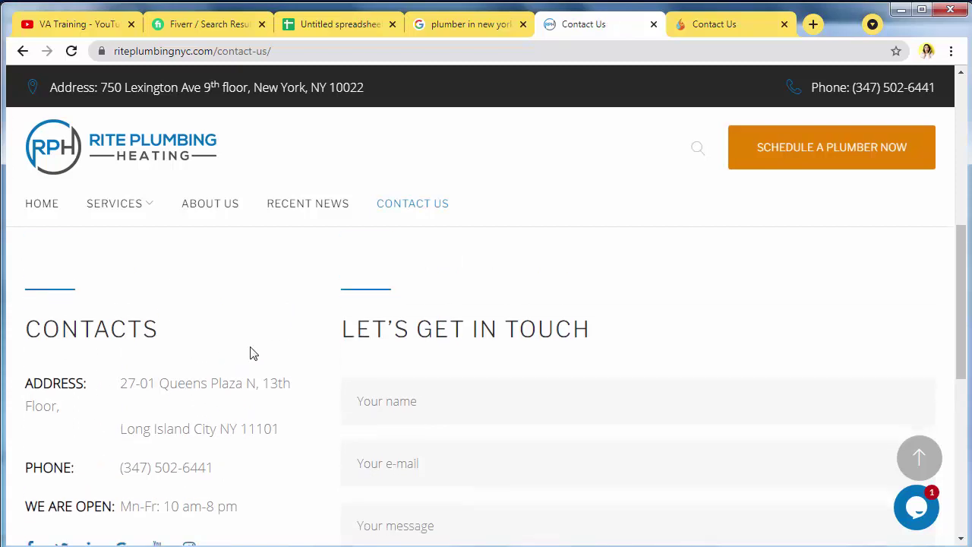
{"action": "scroll", "coordinate": [252, 353], "scroll_direction": "down", "scroll_amount": 2}
{"action": "scroll", "coordinate": [253, 354], "scroll_direction": "down", "scroll_amount": 1}
{"action": "scroll", "coordinate": [253, 353], "scroll_direction": "down", "scroll_amount": 3}
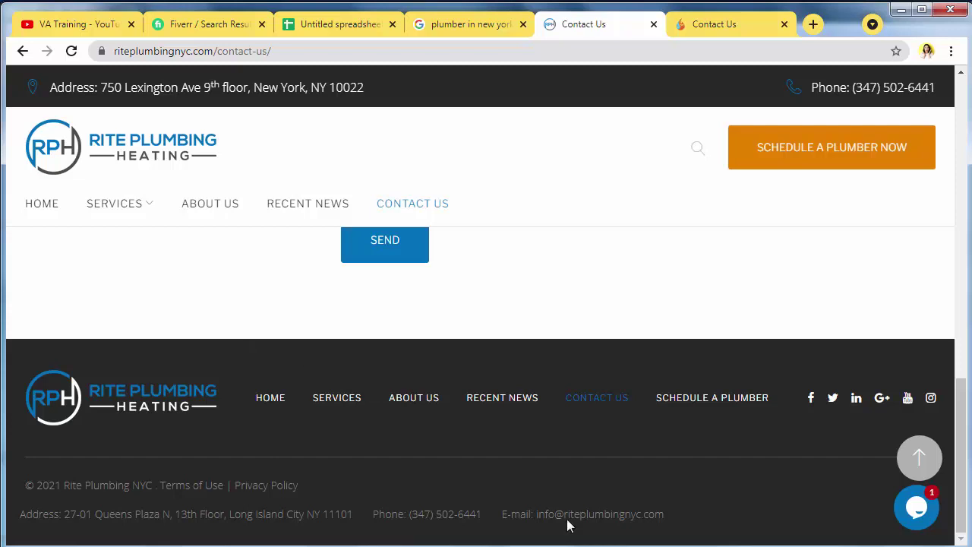
- Select only the company email address in the footer for copying
{"action": "triple_click", "coordinate": [671, 522]}
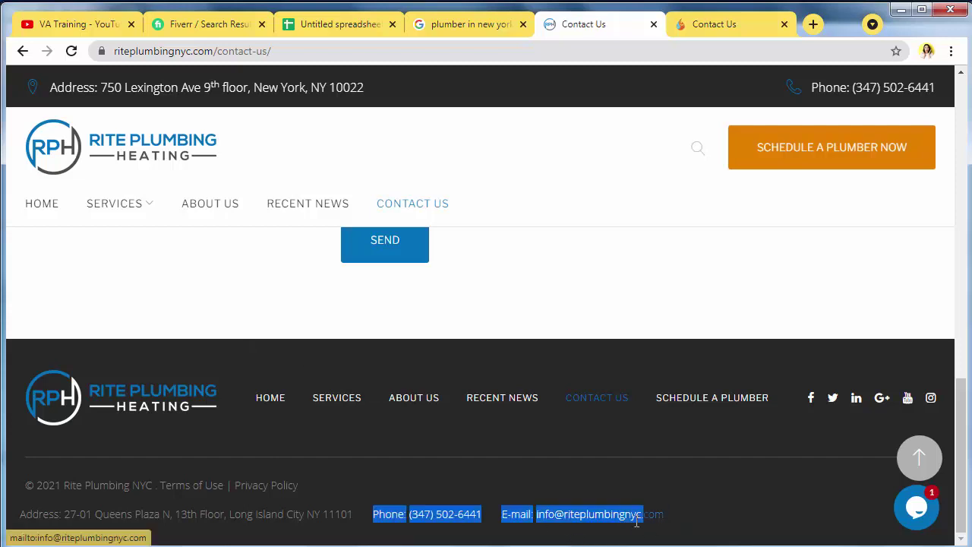
{"action": "left_click", "coordinate": [671, 523]}
{"action": "left_click_drag", "start_coordinate": [668, 523], "coordinate": [536, 521]}
{"action": "key", "text": "ctrl+c"}
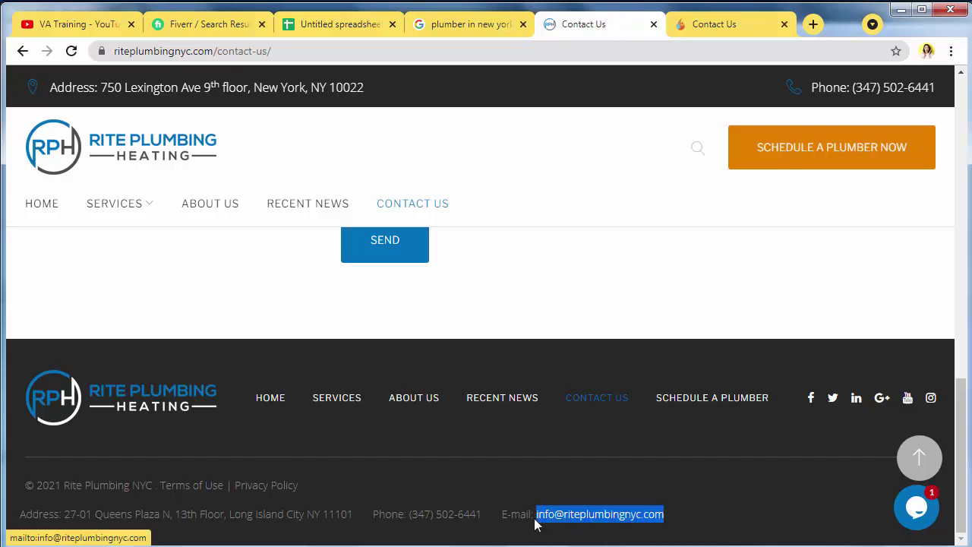
{"action": "left_click", "coordinate": [326, 23]}
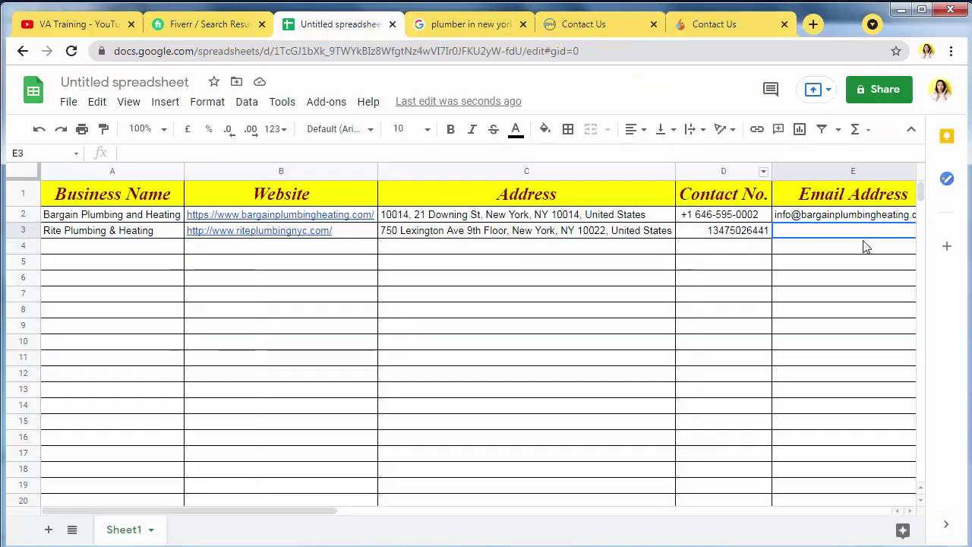
{"action": "key", "text": "ctrl+v"}
{"action": "left_click", "coordinate": [523, 275]}
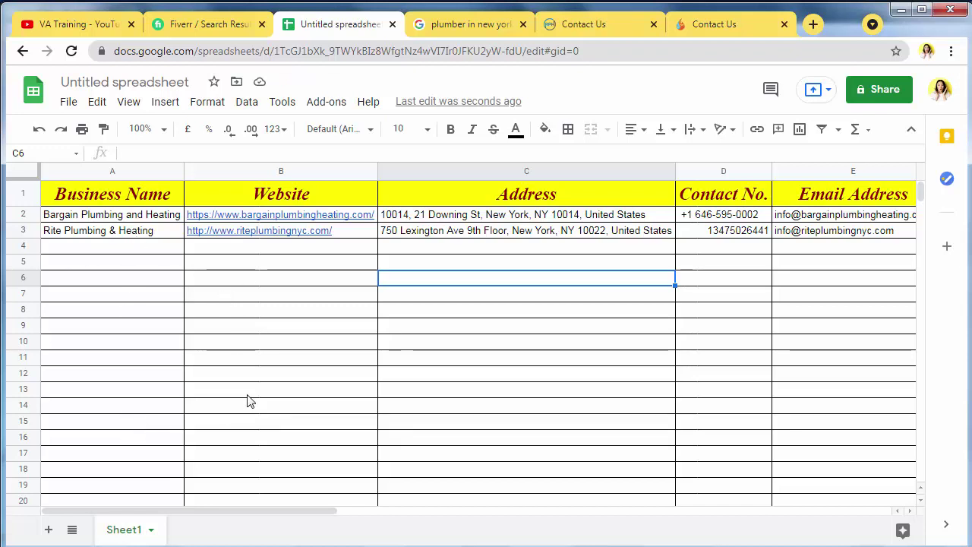
- Enter 1 in cell A21 below the lead table
{"action": "scroll", "coordinate": [266, 325], "scroll_direction": "down", "scroll_amount": 2}
{"action": "scroll", "coordinate": [281, 338], "scroll_direction": "down", "scroll_amount": 3}
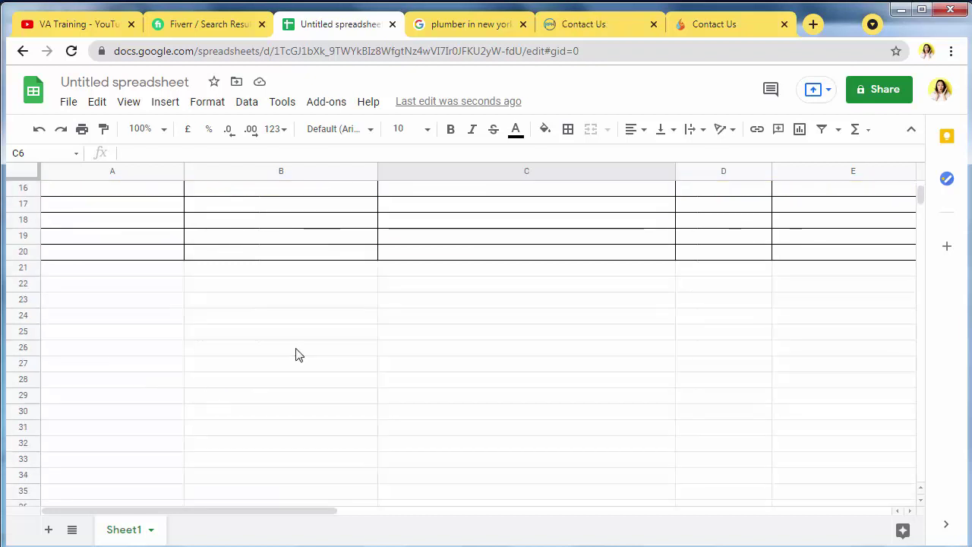
{"action": "left_click", "coordinate": [121, 267]}
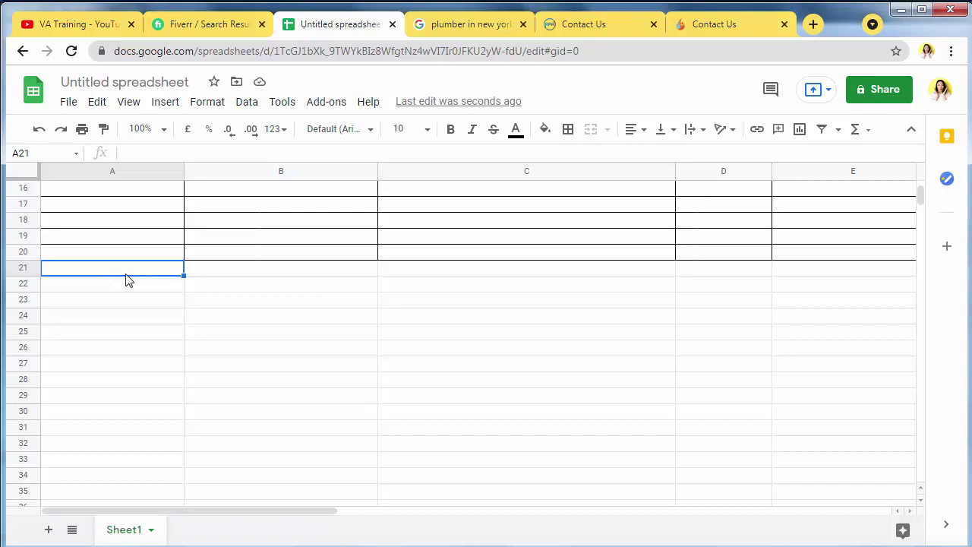
{"action": "type", "text": "1"}
{"action": "key", "text": "Return"}
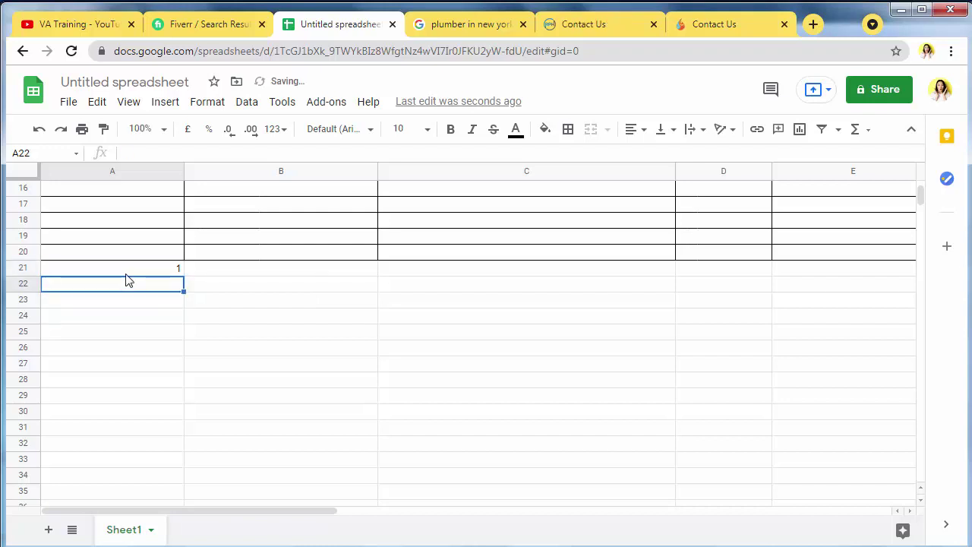
{"action": "left_click", "coordinate": [66, 495]}
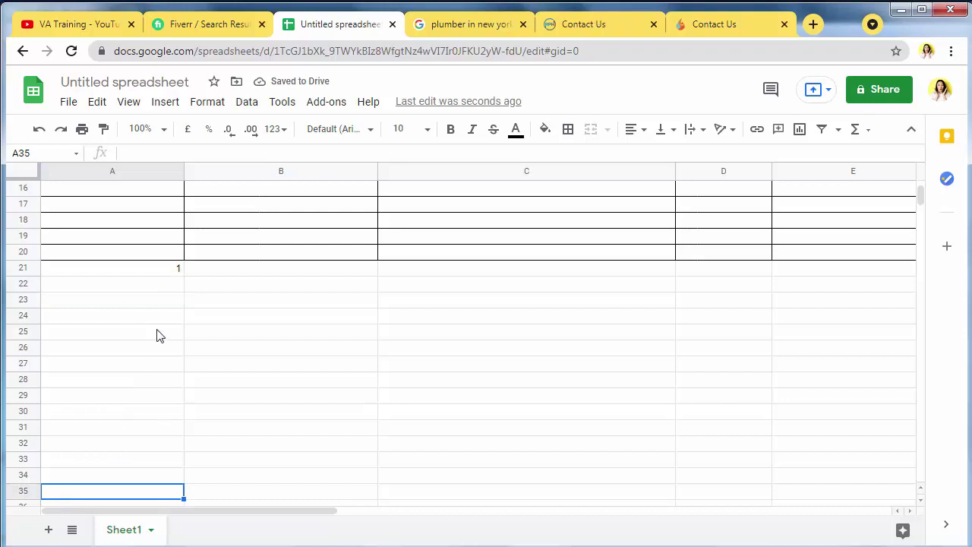
{"action": "left_click", "coordinate": [151, 272]}
- Type the numbers 2 through 6 into A22:A26 by hand
{"action": "left_click", "coordinate": [152, 288]}
{"action": "type", "text": "2"}
{"action": "key", "text": "Return"}
{"action": "type", "text": "3"}
{"action": "key", "text": "Return"}
{"action": "type", "text": "4"}
{"action": "key", "text": "Return"}
{"action": "type", "text": "5"}
{"action": "key", "text": "Return"}
{"action": "type", "text": "6"}
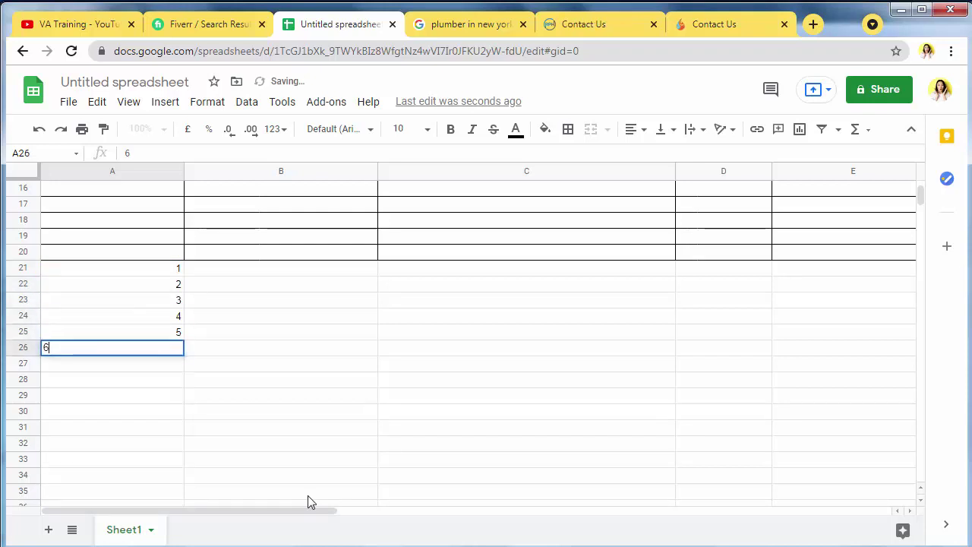
{"action": "key", "text": "Return"}
- Clear the hand-typed numbers and drag-fill from A21 to A35 to make the series 1–15
{"action": "key", "text": "Up"}
{"action": "key", "text": "Up"}
{"action": "key", "text": "Up"}
{"action": "key", "text": "Up"}
{"action": "key", "text": "Up"}
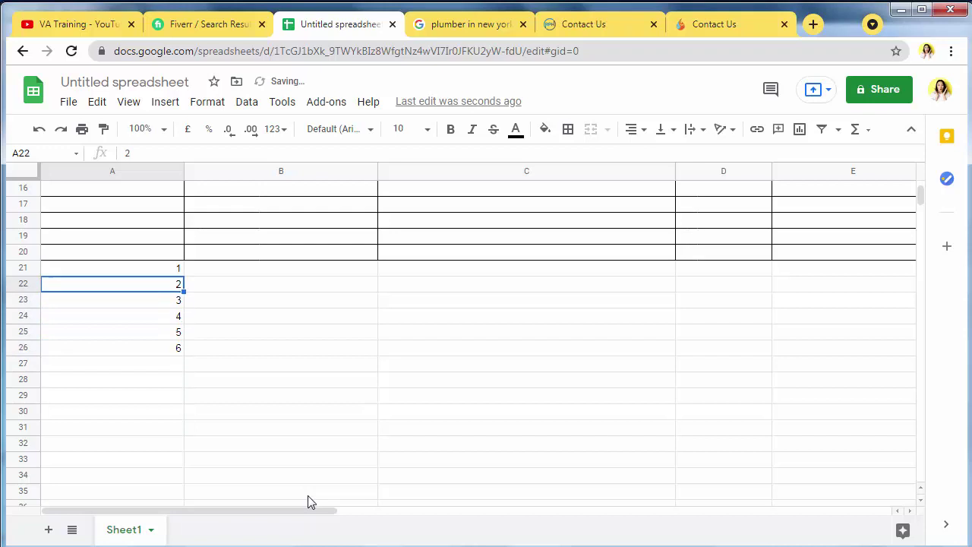
{"action": "key", "text": "Delete"}
{"action": "key", "text": "Down"}
{"action": "key", "text": "Delete"}
{"action": "key", "text": "Down"}
{"action": "key", "text": "Delete"}
{"action": "key", "text": "Down"}
{"action": "key", "text": "Down"}
{"action": "key", "text": "Down"}
{"action": "key", "text": "Up"}
{"action": "key", "text": "Up"}
{"action": "key", "text": "Delete"}
{"action": "key", "text": "Up"}
{"action": "key", "text": "Up"}
{"action": "key", "text": "Up"}
{"action": "key", "text": "Up"}
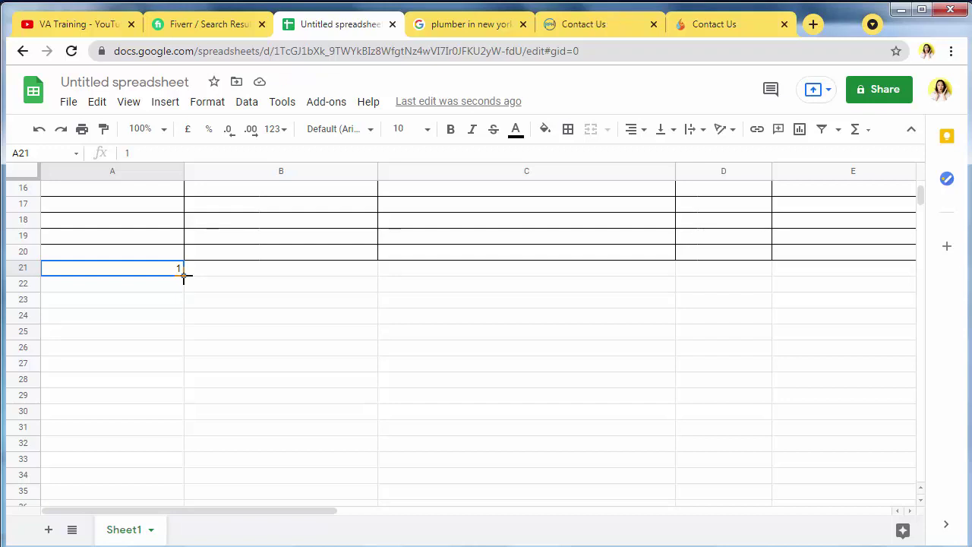
{"action": "left_click_drag", "start_coordinate": [184, 276], "coordinate": [179, 497]}
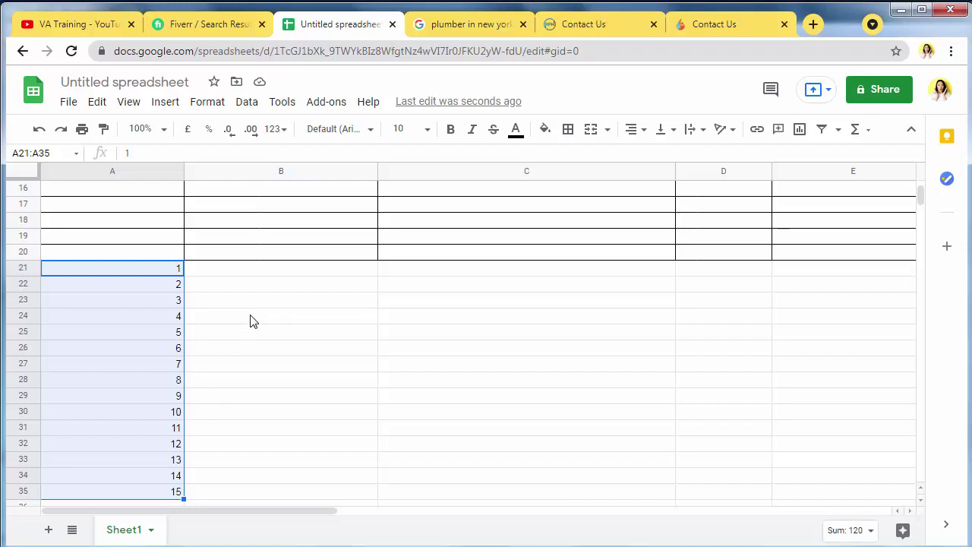
{"action": "left_click", "coordinate": [290, 280]}
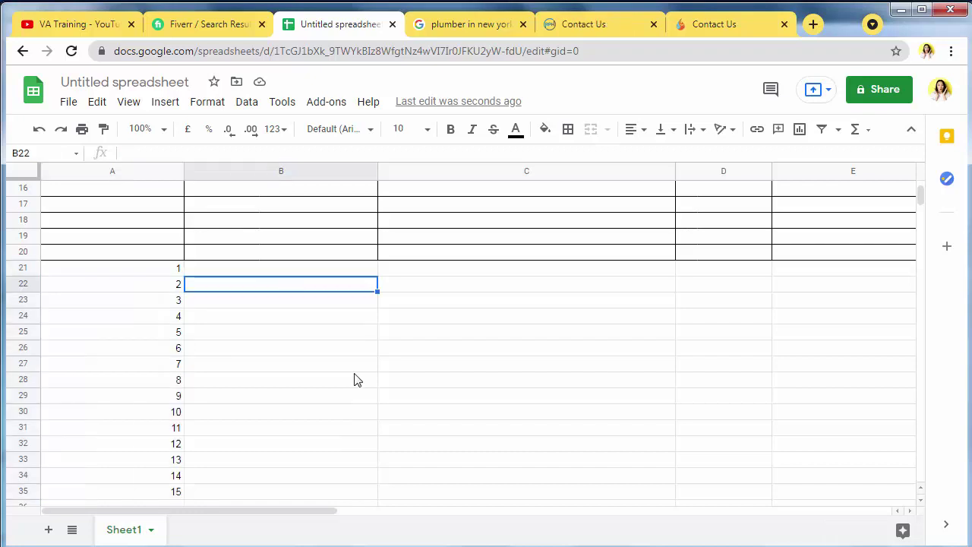
- Enter 562, 9865, 25354, 658 and 6957 in B22:B26, then check their status-bar sum
{"action": "type", "text": "562"}
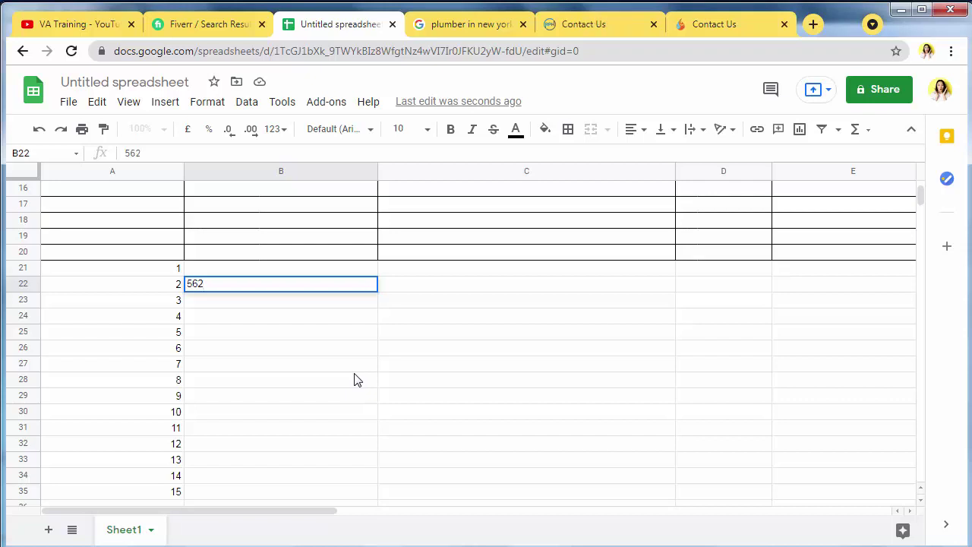
{"action": "key", "text": "Return"}
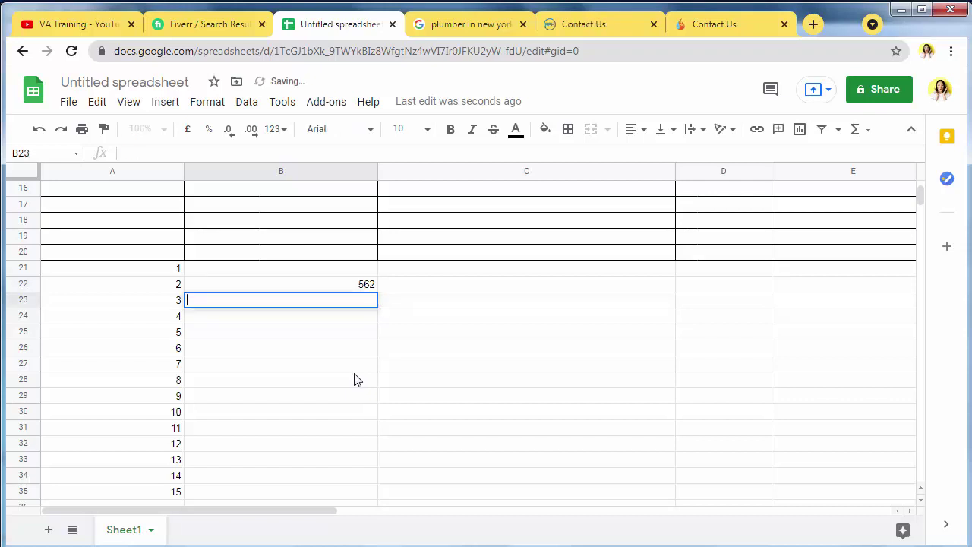
{"action": "type", "text": "9865"}
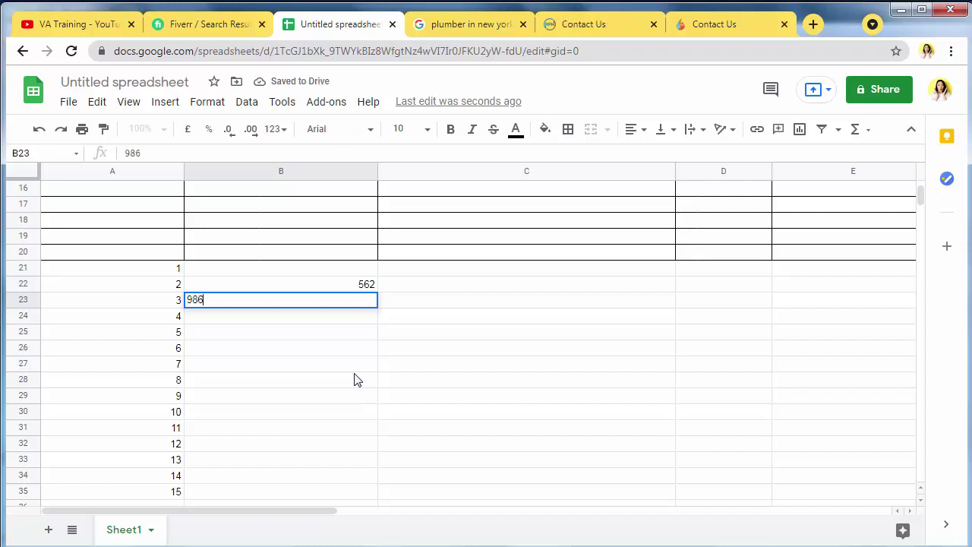
{"action": "key", "text": "Return"}
{"action": "type", "text": "25354"}
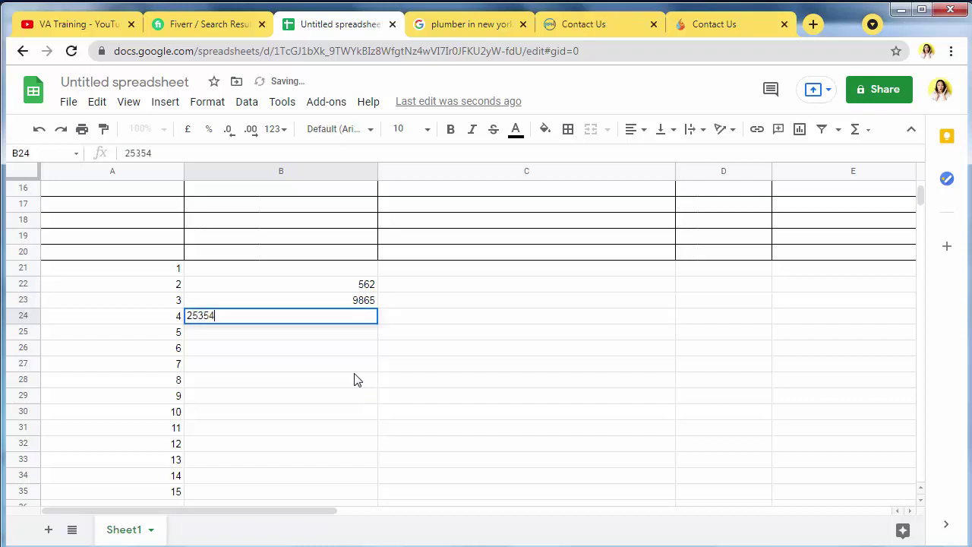
{"action": "key", "text": "Return"}
{"action": "type", "text": "65"}
{"action": "key", "text": "Return"}
{"action": "type", "text": "6957"}
{"action": "key", "text": "Return"}
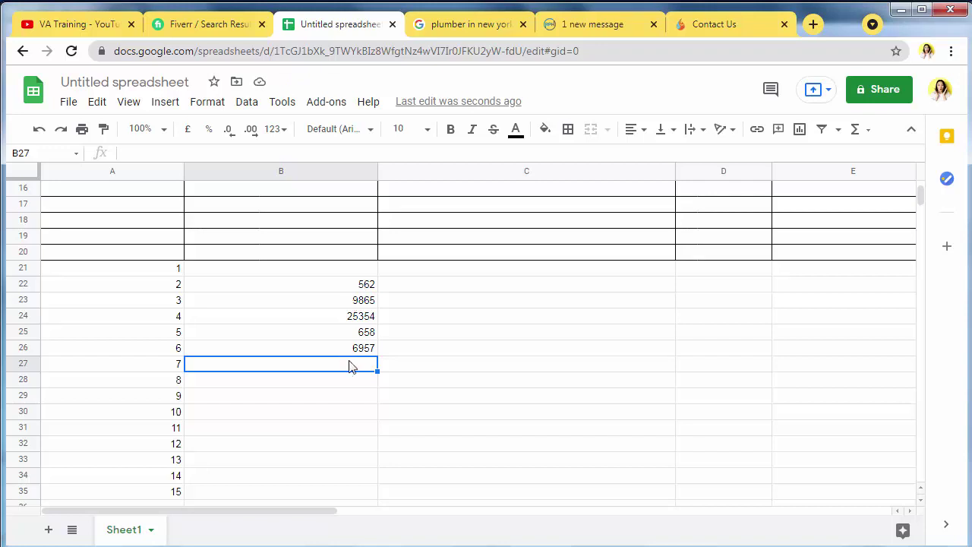
{"action": "left_click_drag", "start_coordinate": [354, 287], "coordinate": [351, 353]}
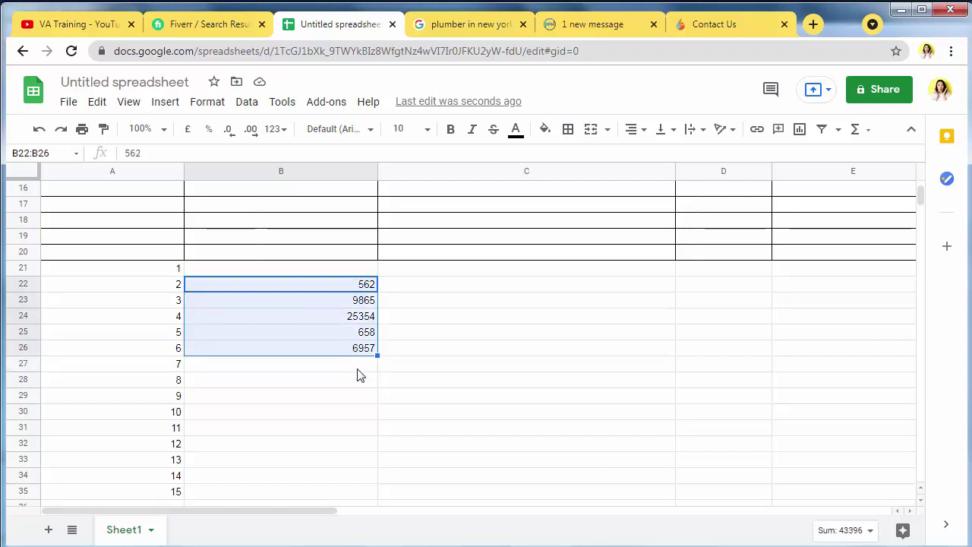
{"action": "left_click", "coordinate": [350, 370]}
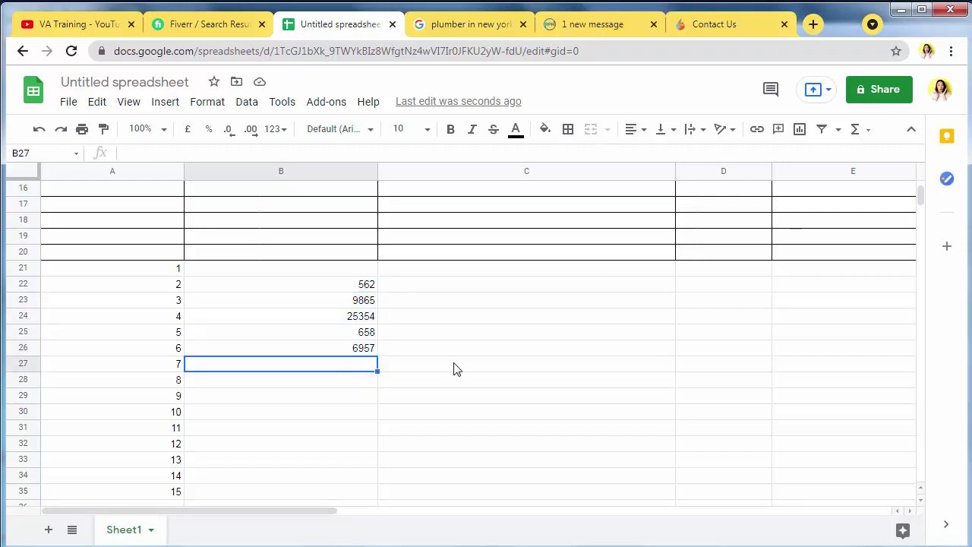
- Total B22:B26 in B27 with SUM (43396), accept auto-fill, then undo the column B values
{"action": "left_click", "coordinate": [870, 131]}
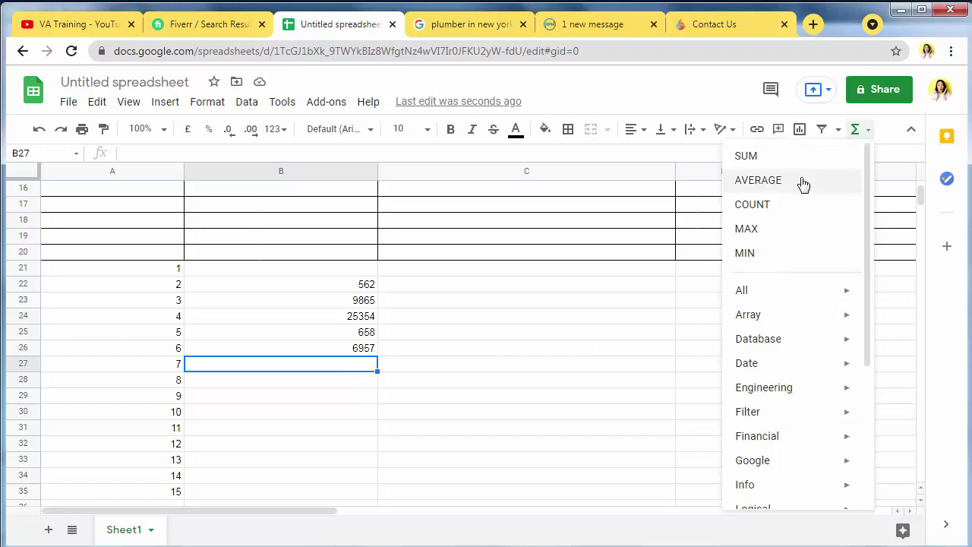
{"action": "left_click", "coordinate": [748, 163]}
{"action": "left_click", "coordinate": [330, 286]}
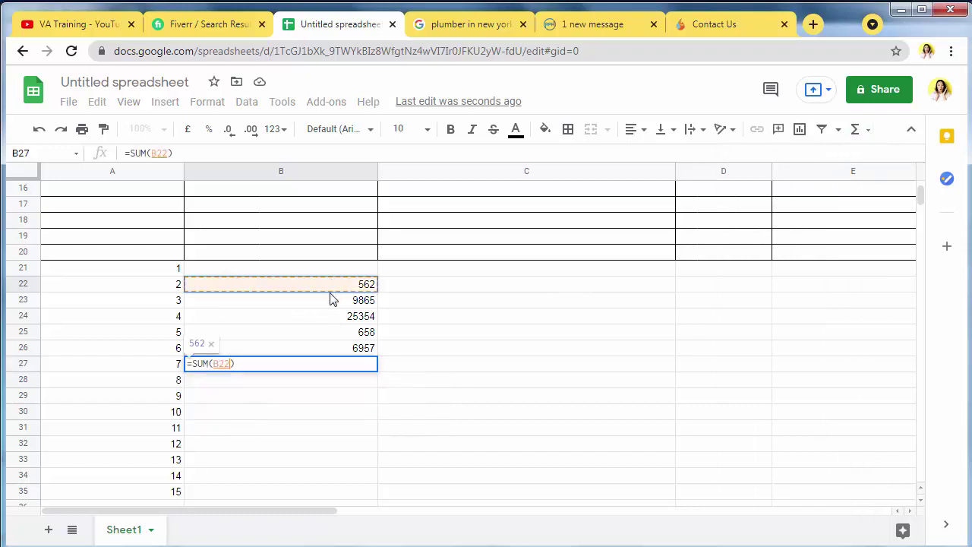
{"action": "left_click_drag", "start_coordinate": [330, 286], "coordinate": [324, 347]}
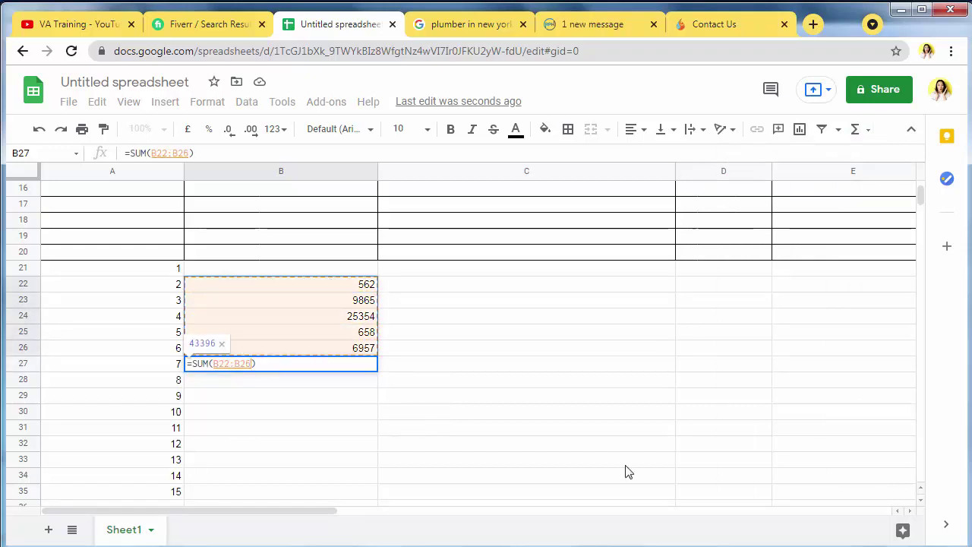
{"action": "key", "text": "Return"}
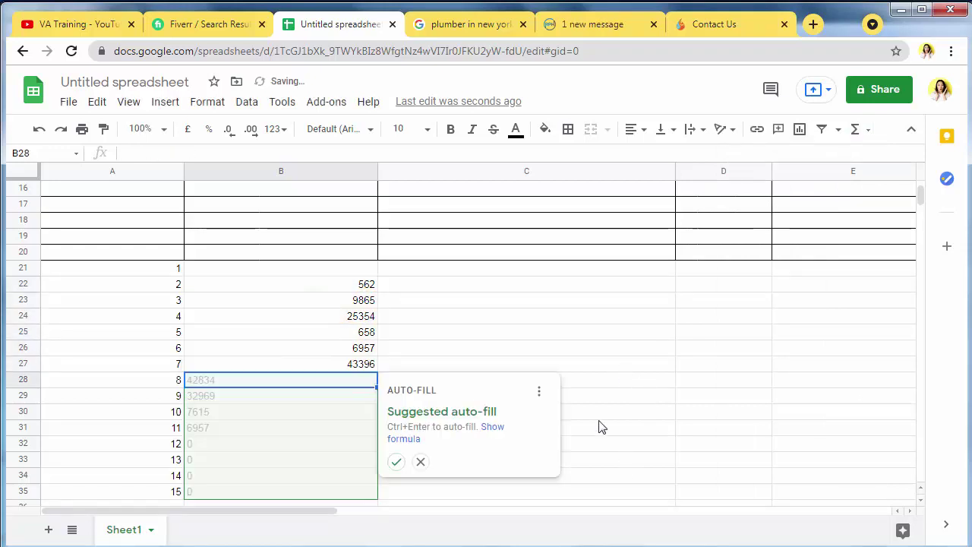
{"action": "left_click", "coordinate": [395, 461]}
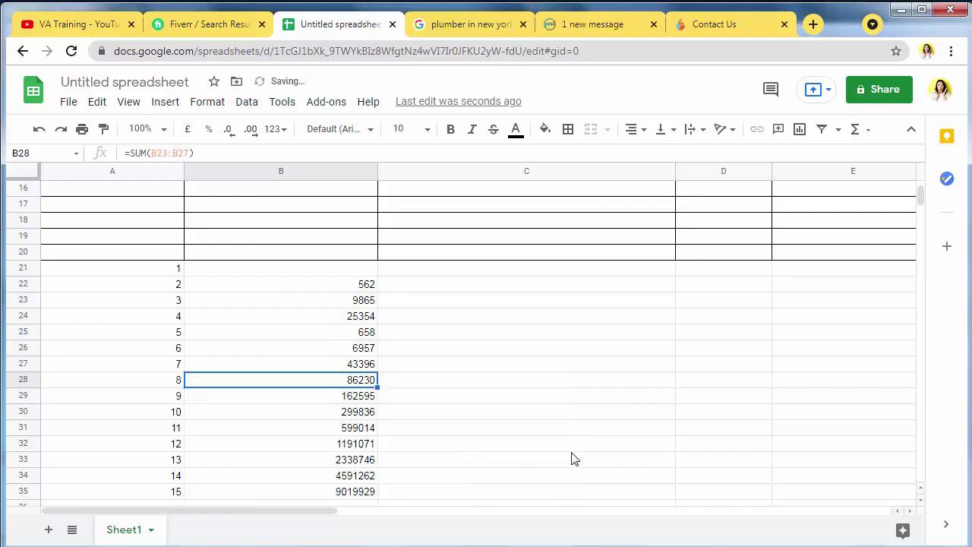
{"action": "left_click", "coordinate": [468, 464]}
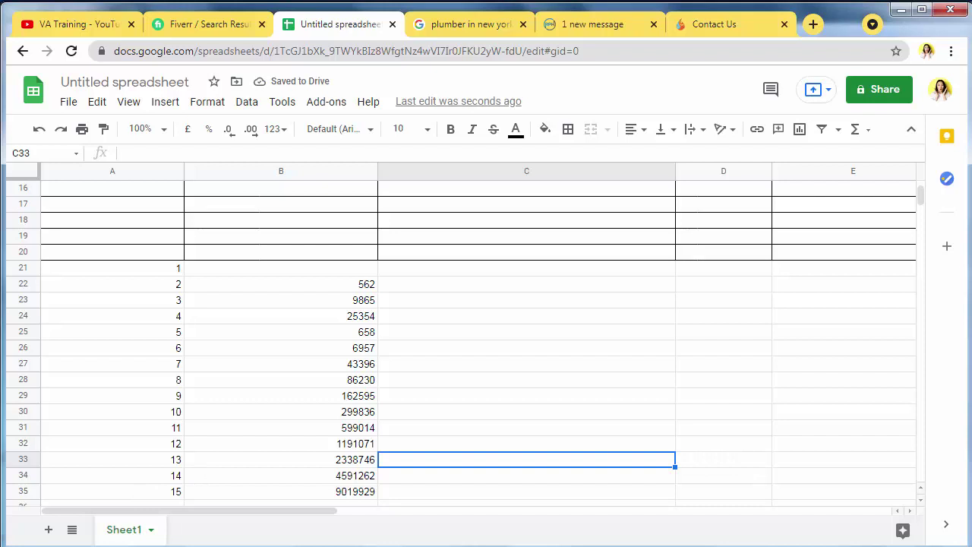
{"action": "key", "text": "ctrl+z"}
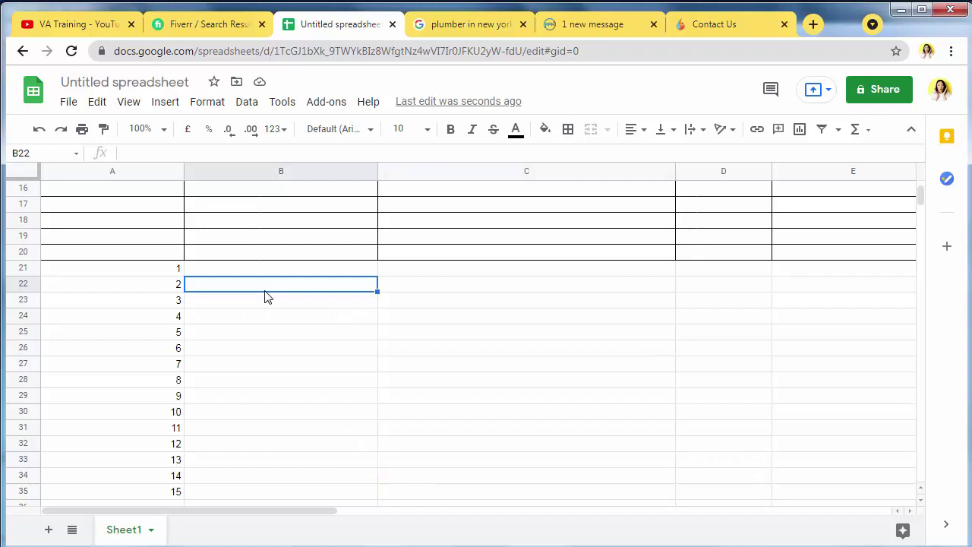
- Enter 653, 58, 95, 65 and 987 into B22:B26
{"action": "type", "text": "653"}
{"action": "key", "text": "Return"}
{"action": "type", "text": "58"}
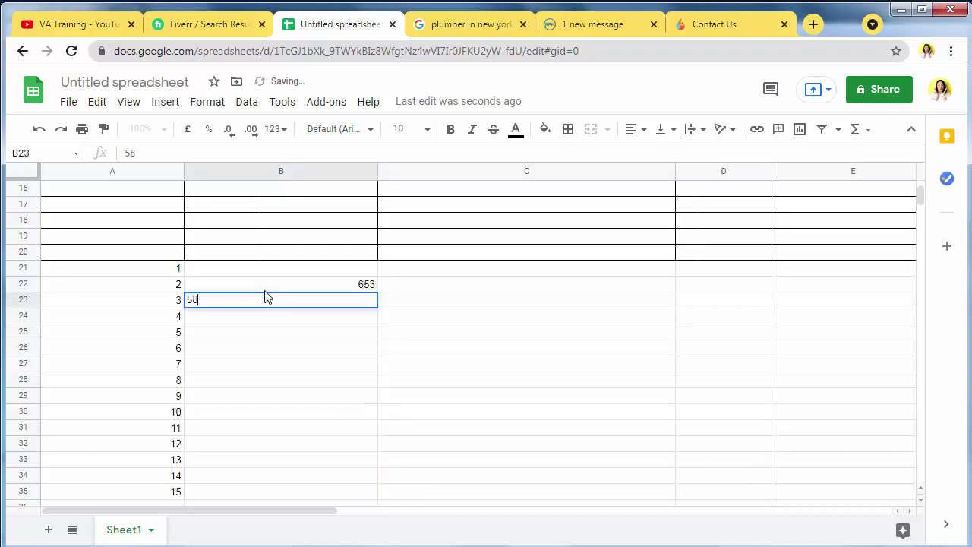
{"action": "key", "text": "Return"}
{"action": "type", "text": "95"}
{"action": "key", "text": "Return"}
{"action": "type", "text": "65"}
{"action": "key", "text": "Return"}
{"action": "type", "text": "987"}
{"action": "key", "text": "Return"}
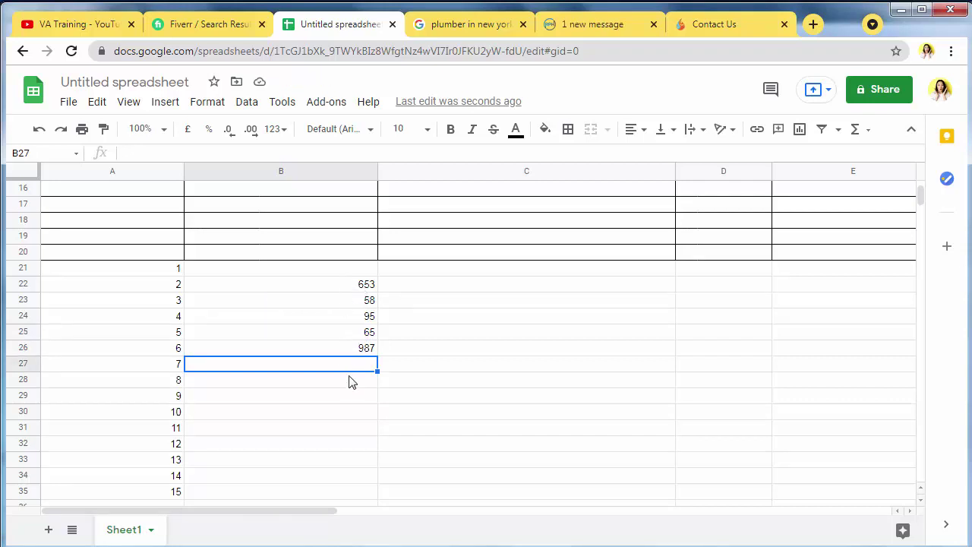
- Put =SUM(B22:B26) in B27, giving 1858, and decline the auto-fill suggestion
{"action": "left_click", "coordinate": [869, 136]}
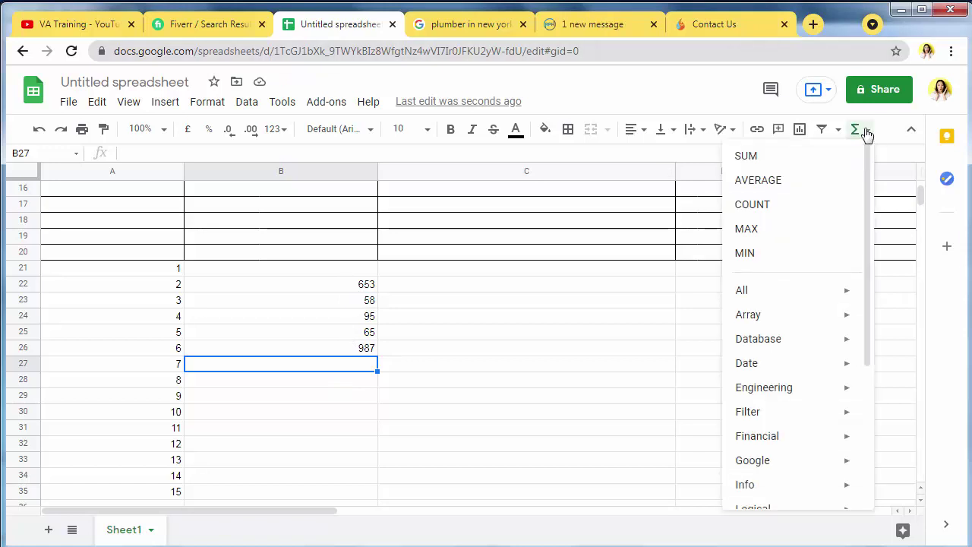
{"action": "left_click", "coordinate": [753, 159]}
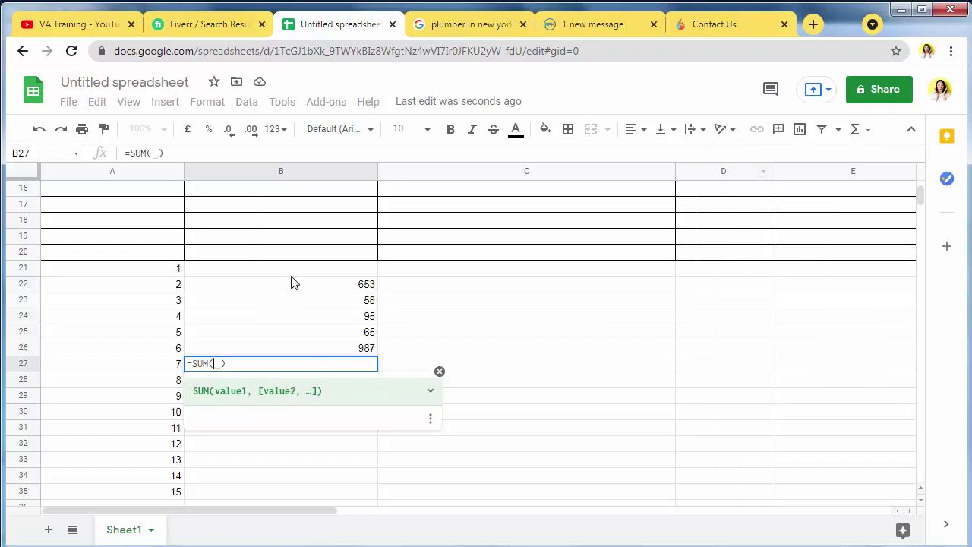
{"action": "left_click_drag", "start_coordinate": [311, 284], "coordinate": [319, 348]}
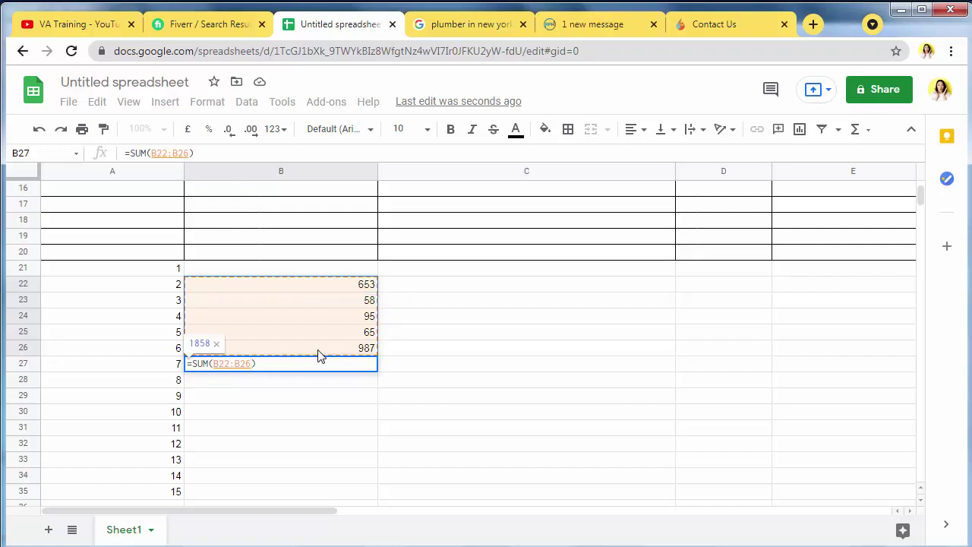
{"action": "key", "text": "Return"}
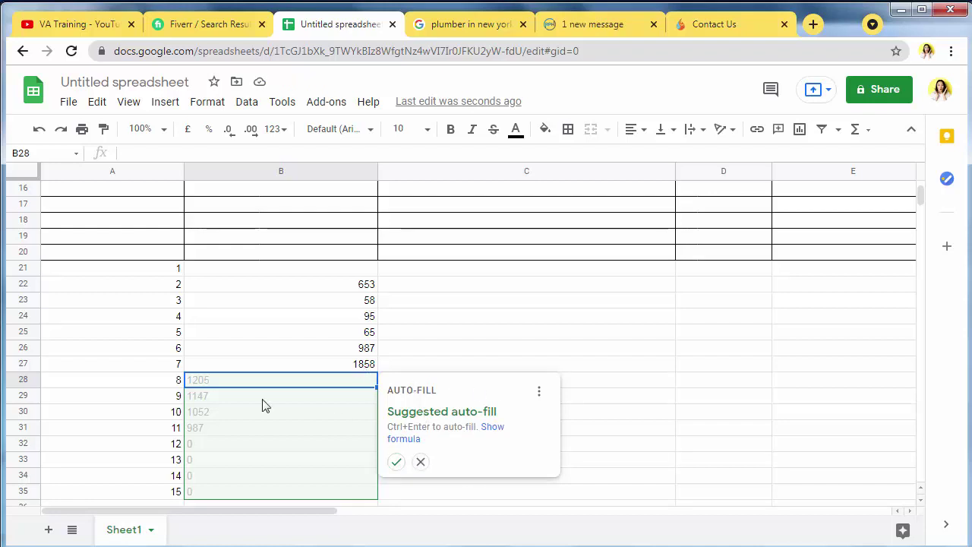
{"action": "left_click", "coordinate": [420, 463]}
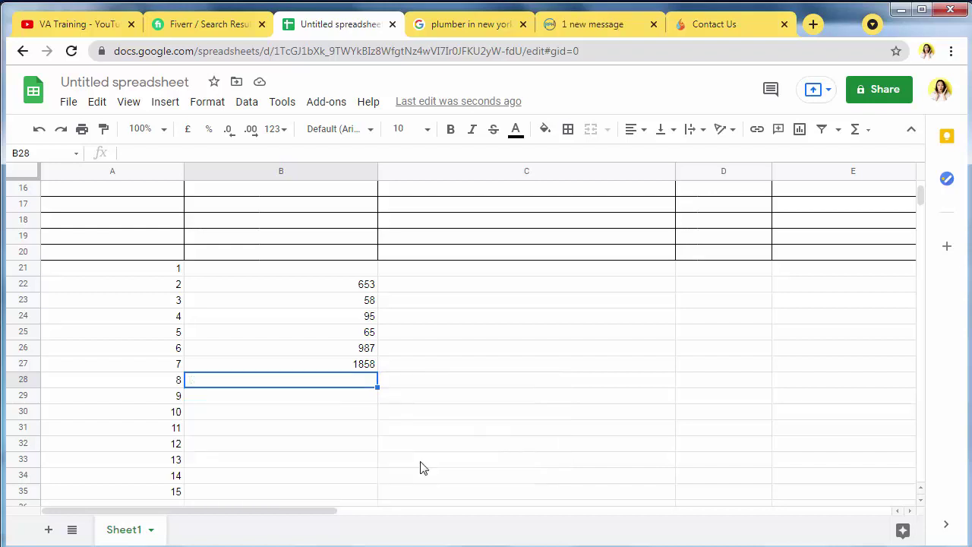
{"action": "left_click", "coordinate": [451, 403]}
{"action": "left_click", "coordinate": [343, 369]}
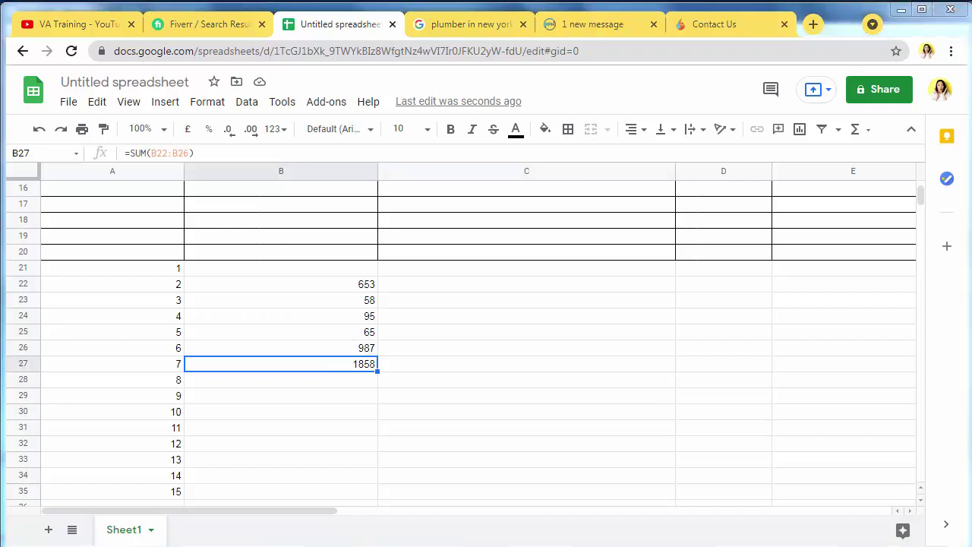
{"action": "key", "text": "XF86Calculator"}
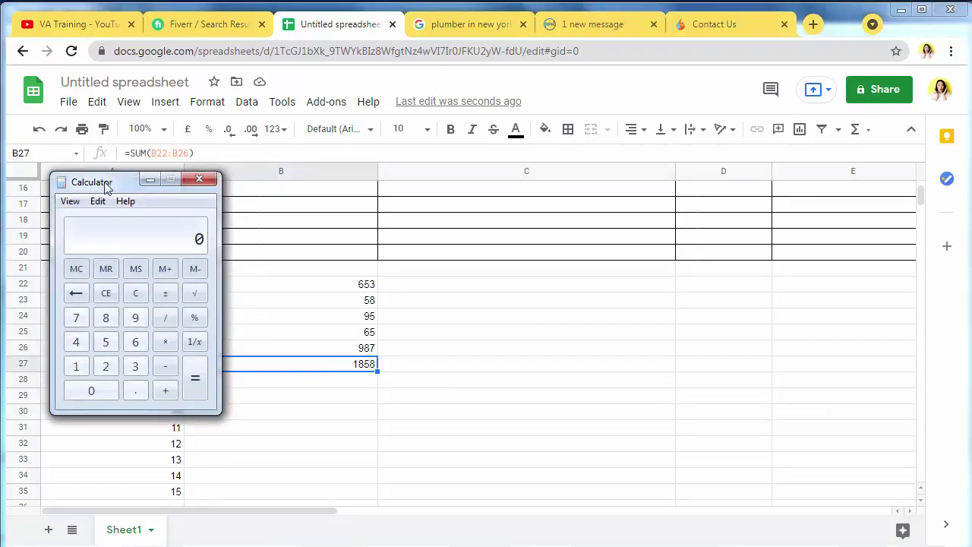
- Verify in Calculator that 653 + 58 + 95 + 65 + 987 equals 1858, then select C22
{"action": "type", "text": "653 + 58 + 95 + 65 + 987 +"}
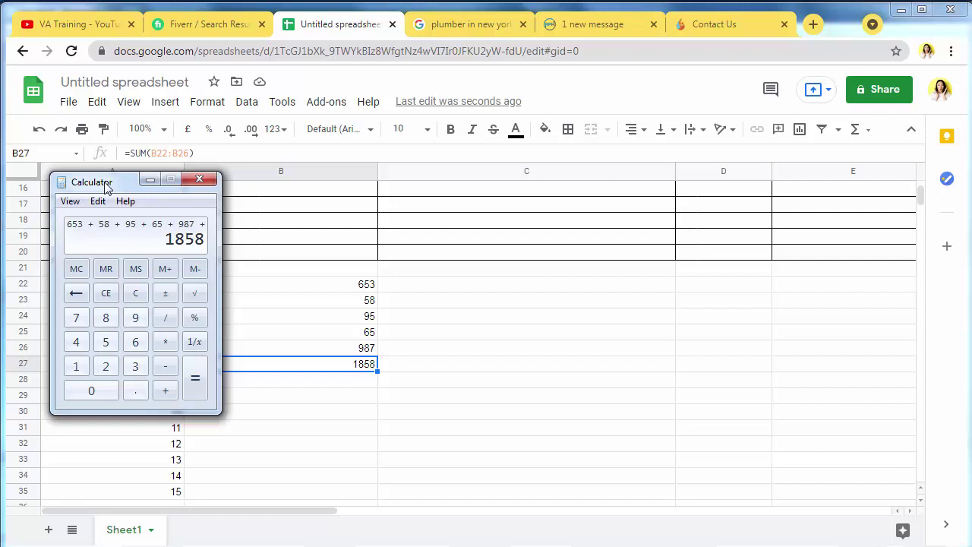
{"action": "left_click", "coordinate": [436, 450]}
{"action": "left_click", "coordinate": [470, 287]}
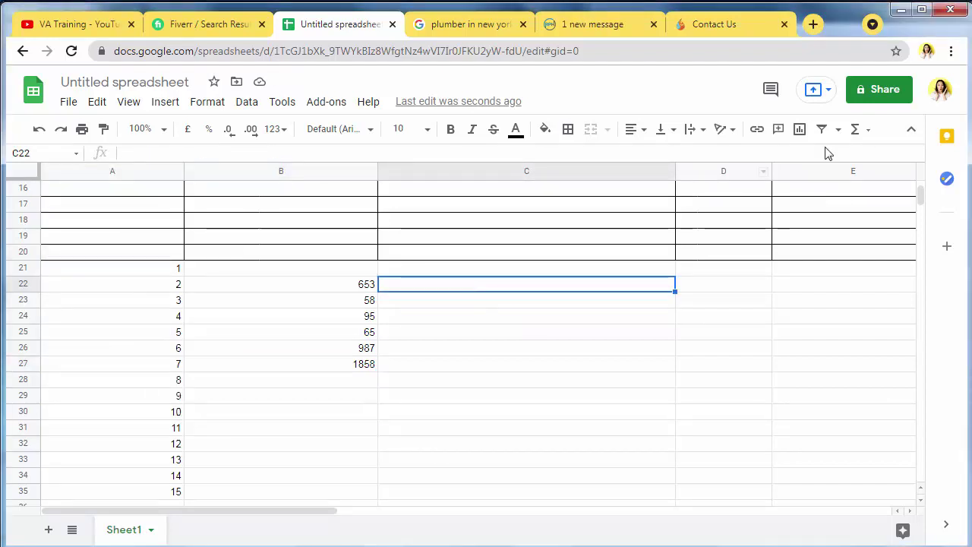
{"action": "left_click", "coordinate": [856, 129]}
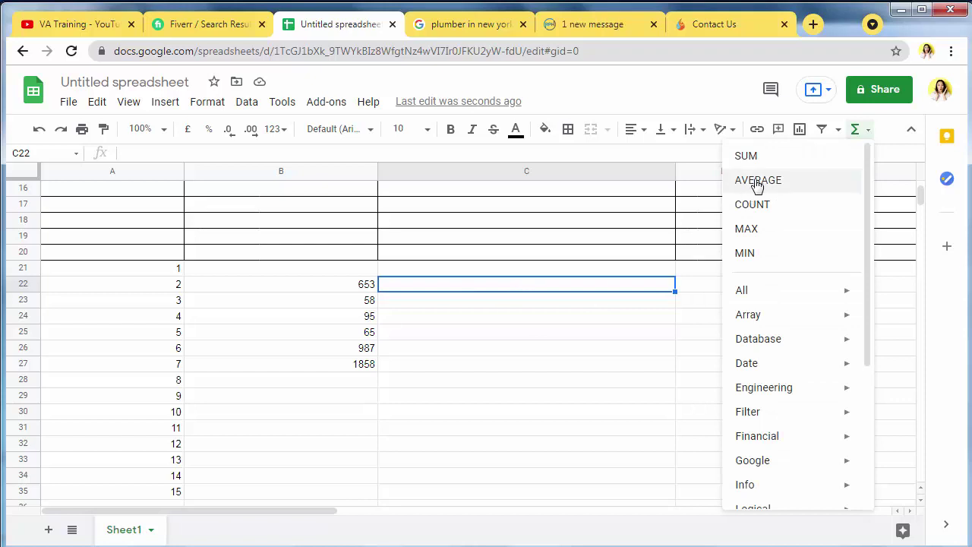
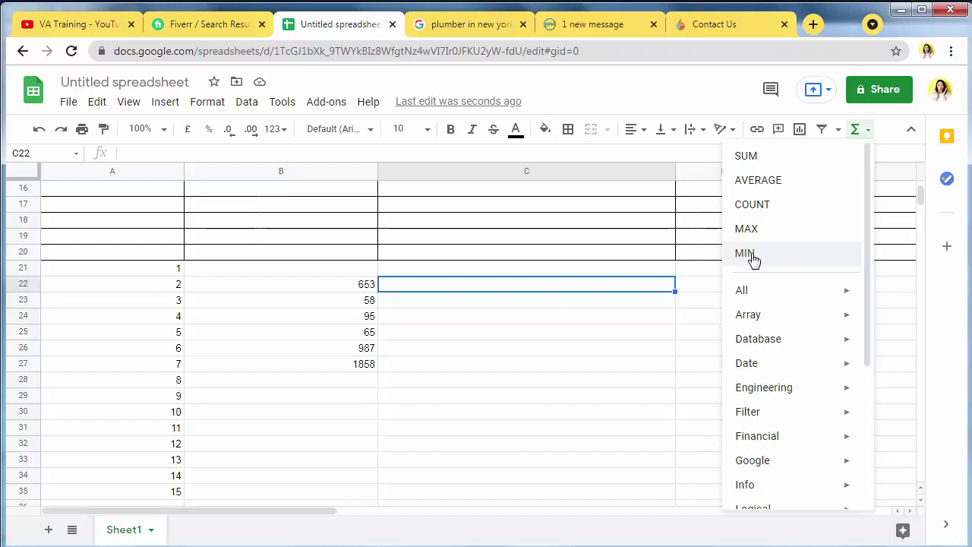
- Enter 65, 95, 85, 365, 695 and 465 down cells C22:C27
{"action": "left_click", "coordinate": [501, 284]}
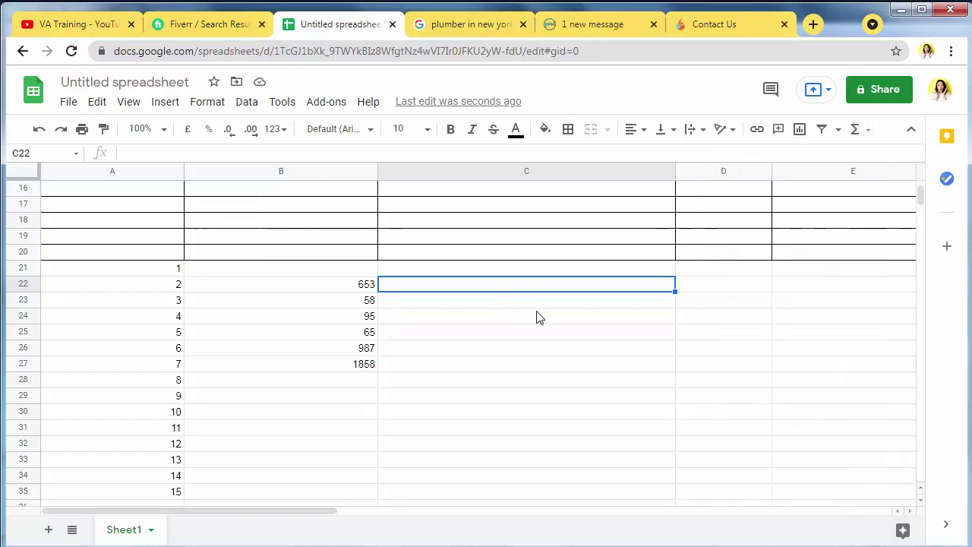
{"action": "type", "text": "65"}
{"action": "key", "text": "Return"}
{"action": "type", "text": "95"}
{"action": "key", "text": "Return"}
{"action": "type", "text": "85"}
{"action": "key", "text": "Return"}
{"action": "type", "text": "365"}
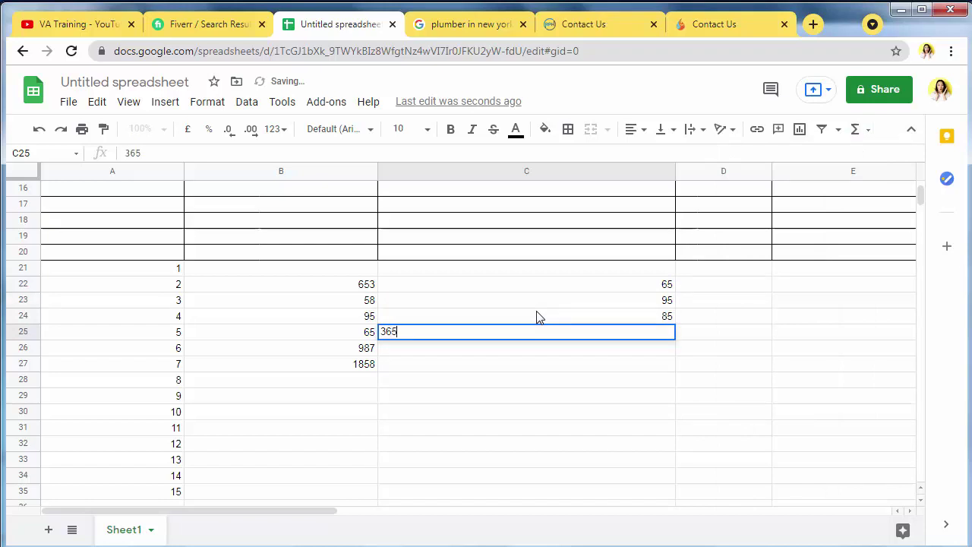
{"action": "key", "text": "Return"}
{"action": "type", "text": "695"}
{"action": "key", "text": "Return"}
{"action": "type", "text": "465"}
{"action": "key", "text": "Return"}
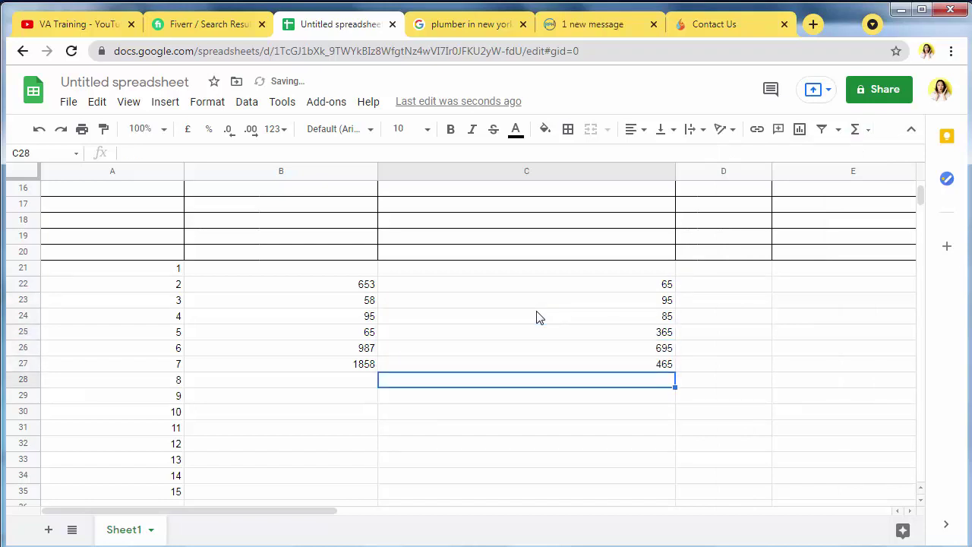
- Put the AVERAGE of C22:C27 in C28, showing 295
{"action": "left_click", "coordinate": [866, 131]}
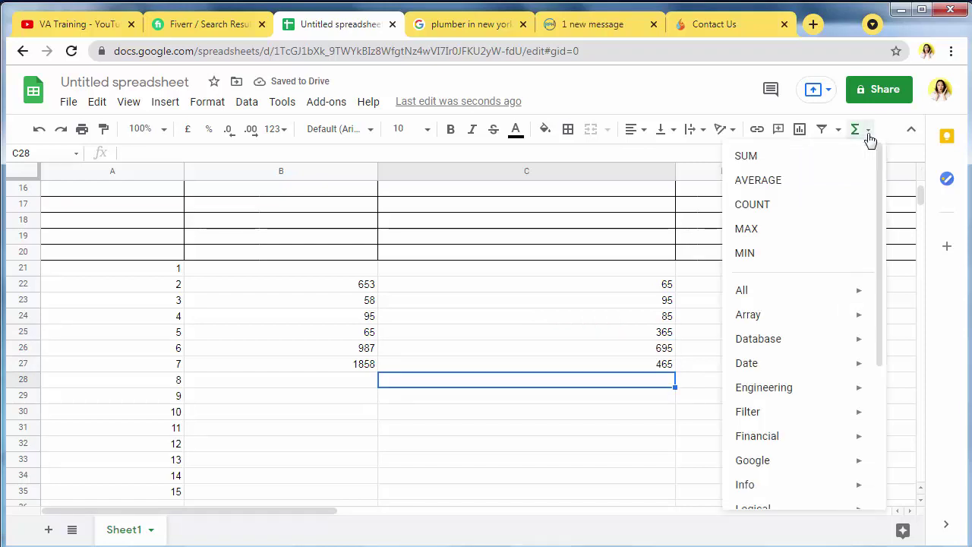
{"action": "left_click", "coordinate": [760, 180]}
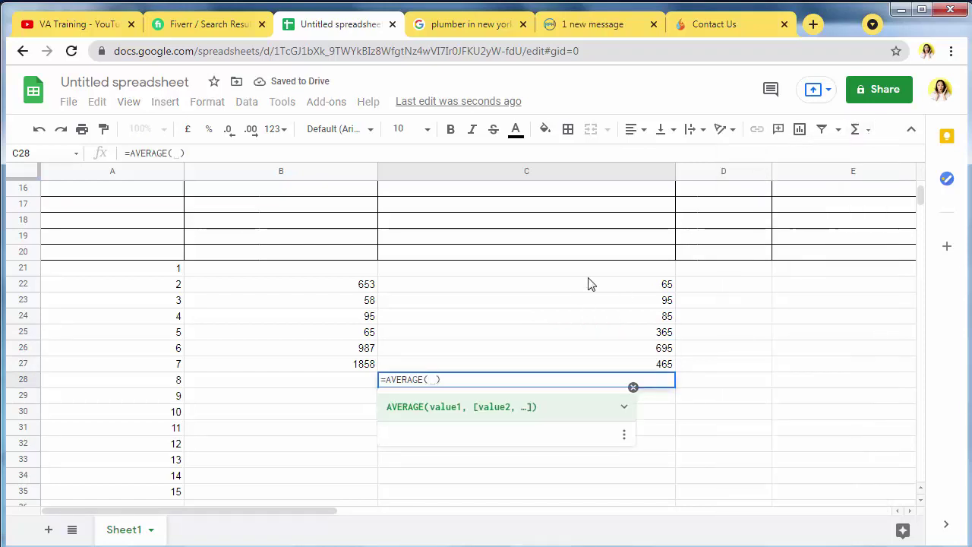
{"action": "left_click_drag", "start_coordinate": [618, 287], "coordinate": [612, 373]}
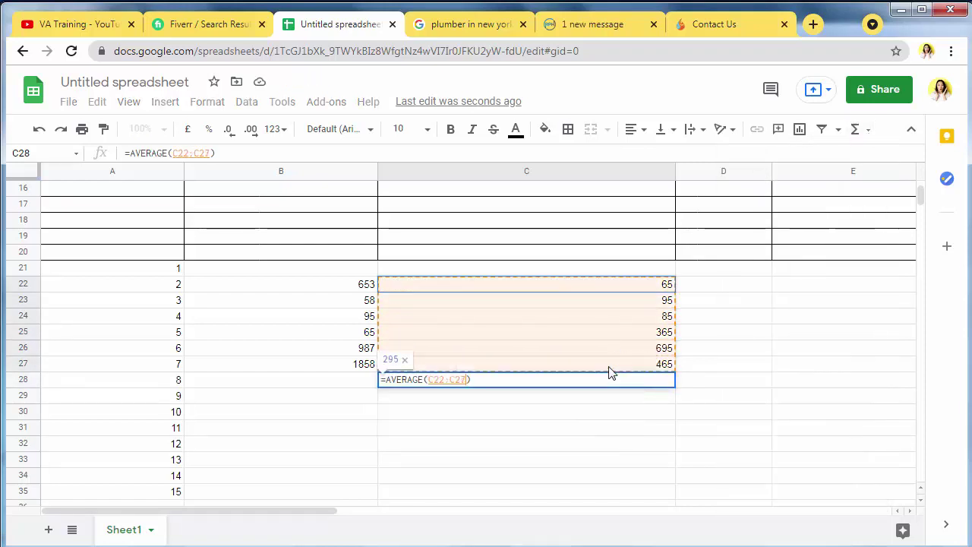
{"action": "key", "text": "Return"}
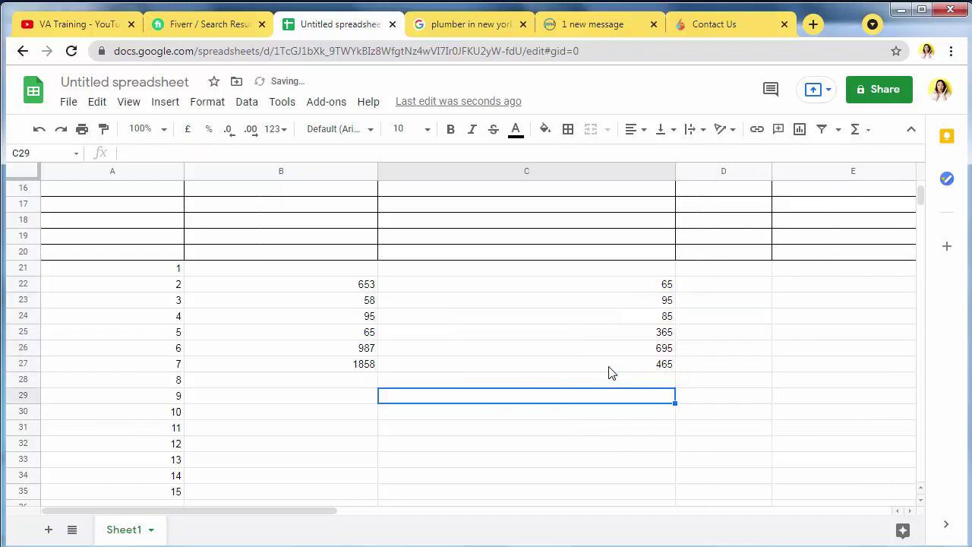
{"action": "left_click", "coordinate": [620, 384]}
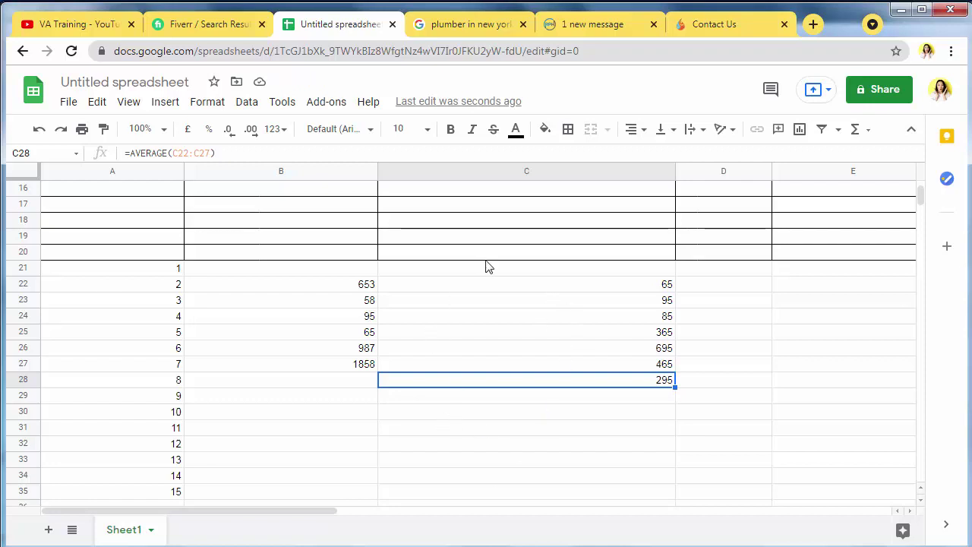
- Clear the old numbers and average from C22:C28
{"action": "left_click_drag", "start_coordinate": [504, 287], "coordinate": [527, 392]}
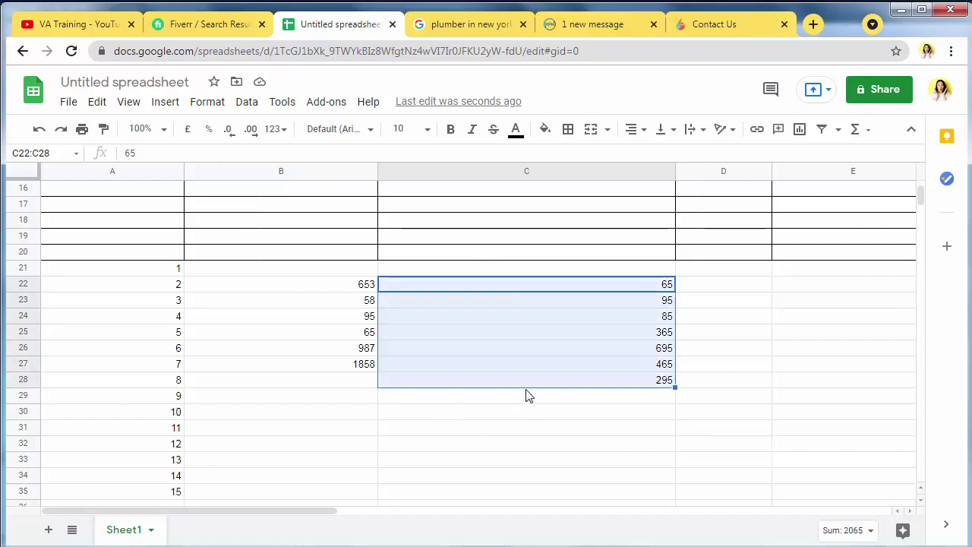
{"action": "key", "text": "Delete"}
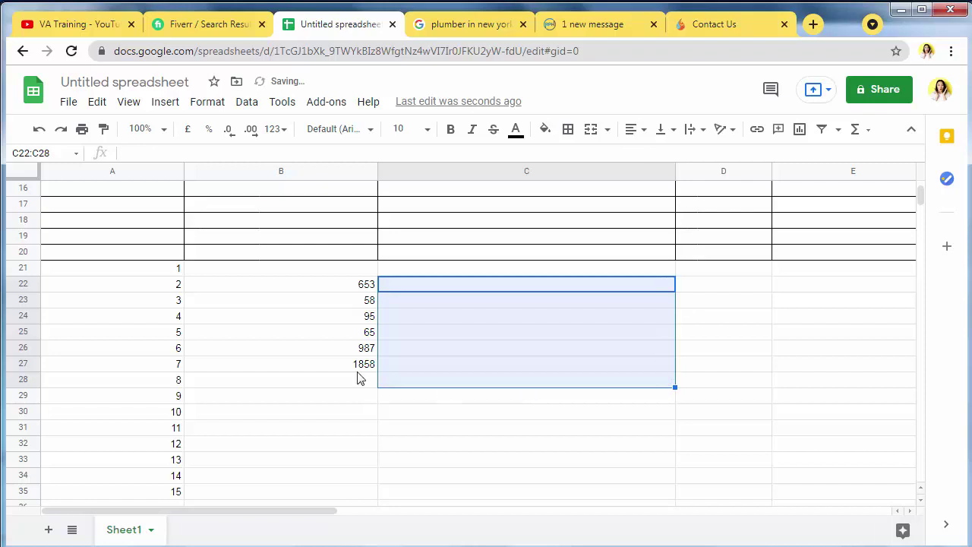
{"action": "left_click", "coordinate": [317, 406]}
{"action": "left_click", "coordinate": [288, 288]}
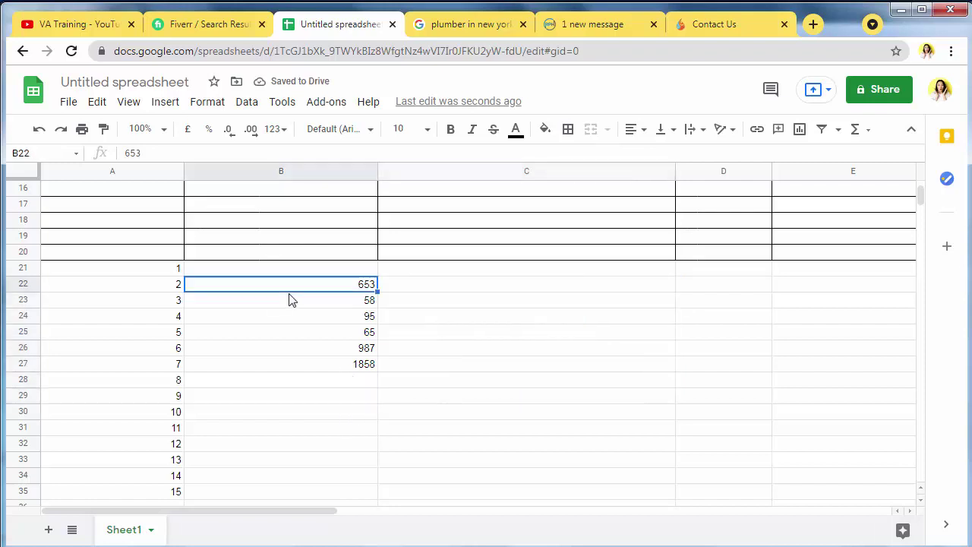
{"action": "left_click", "coordinate": [469, 291]}
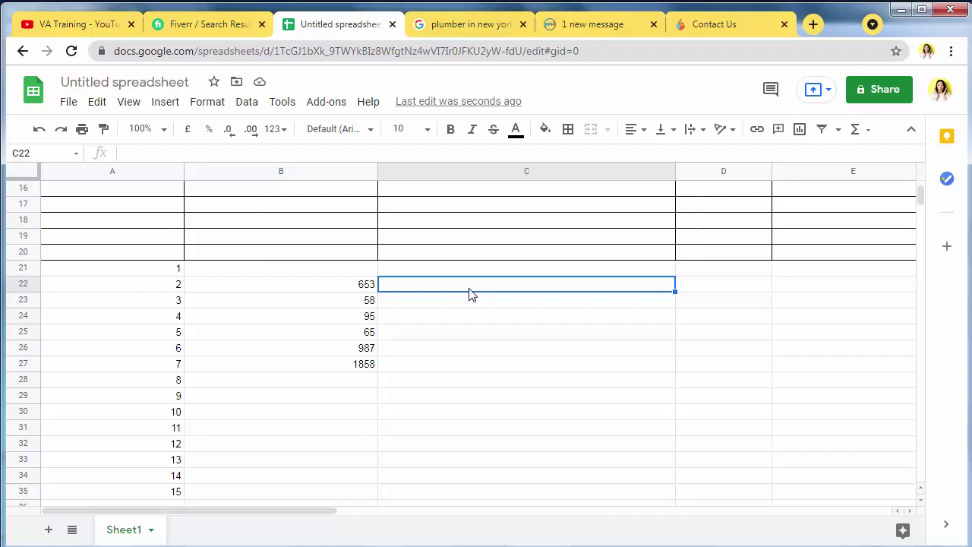
- Enter 658, 24 and 98 into C22:C24
{"action": "type", "text": "65"}
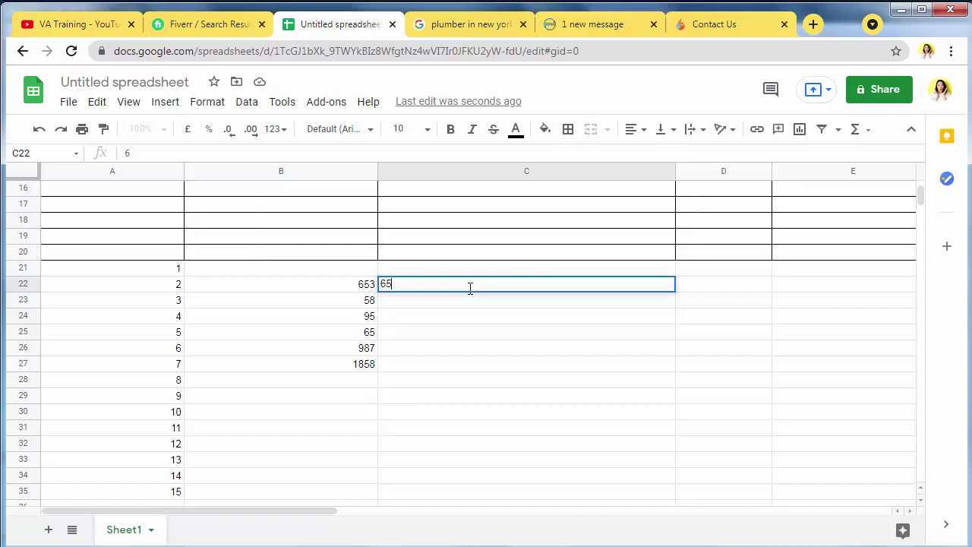
{"action": "key", "text": "Return"}
{"action": "type", "text": "24"}
{"action": "key", "text": "Return"}
{"action": "type", "text": "98"}
{"action": "key", "text": "Return"}
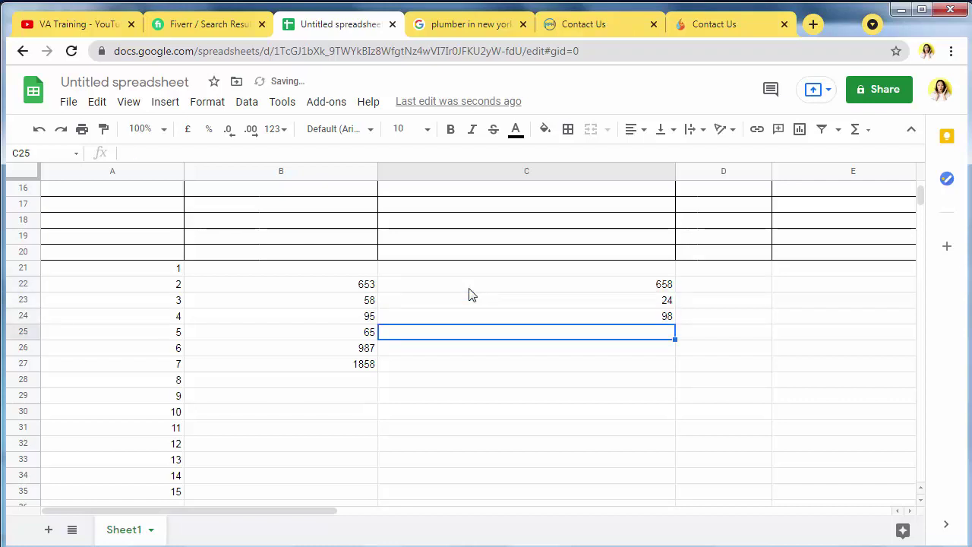
- Fill D22:D24 with 852, 58 and 36
{"action": "key", "text": "Right"}
{"action": "key", "text": "Up"}
{"action": "key", "text": "Up"}
{"action": "type", "text": "58"}
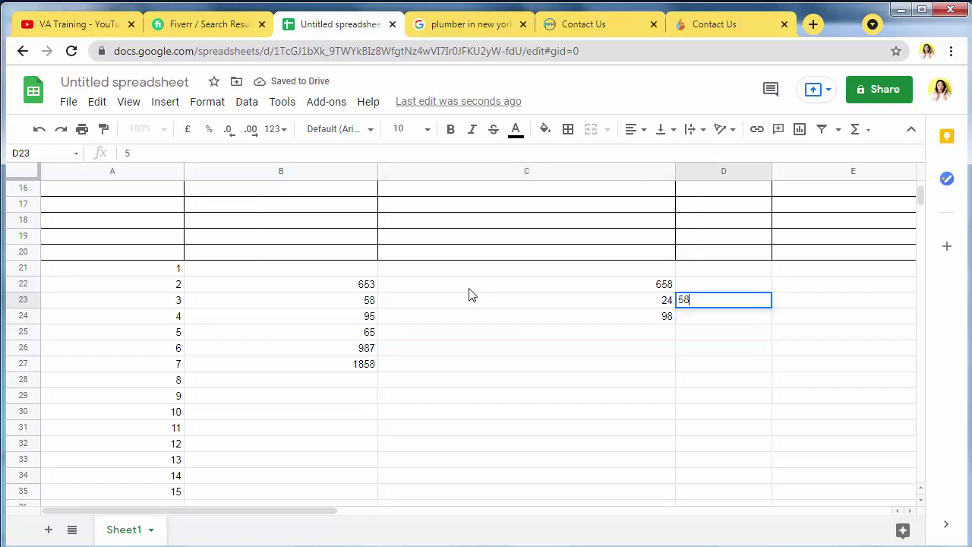
{"action": "key", "text": "Up"}
{"action": "key", "text": "Right"}
{"action": "key", "text": "Left"}
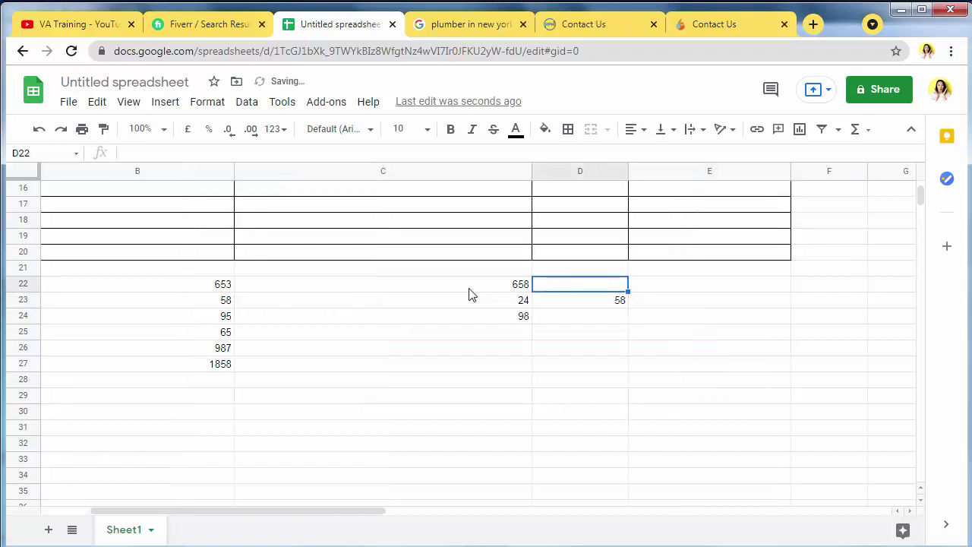
{"action": "type", "text": "852"}
{"action": "key", "text": "Return"}
{"action": "key", "text": "Down"}
{"action": "type", "text": "36"}
{"action": "key", "text": "Return"}
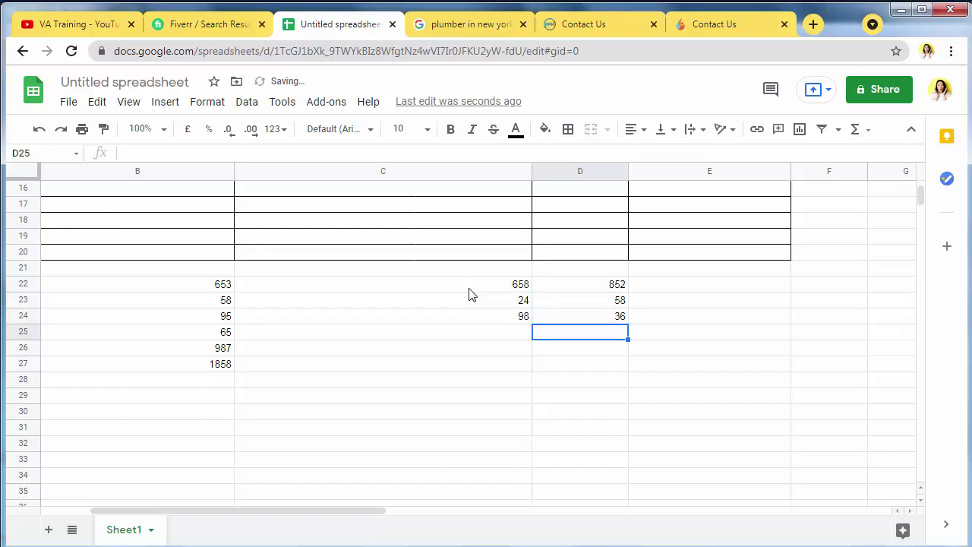
- Enter 65 and 85 in C25:C26, and 95 and 85 in D25:D26
{"action": "left_click_drag", "start_coordinate": [518, 292], "coordinate": [513, 325]}
{"action": "left_click", "coordinate": [523, 335]}
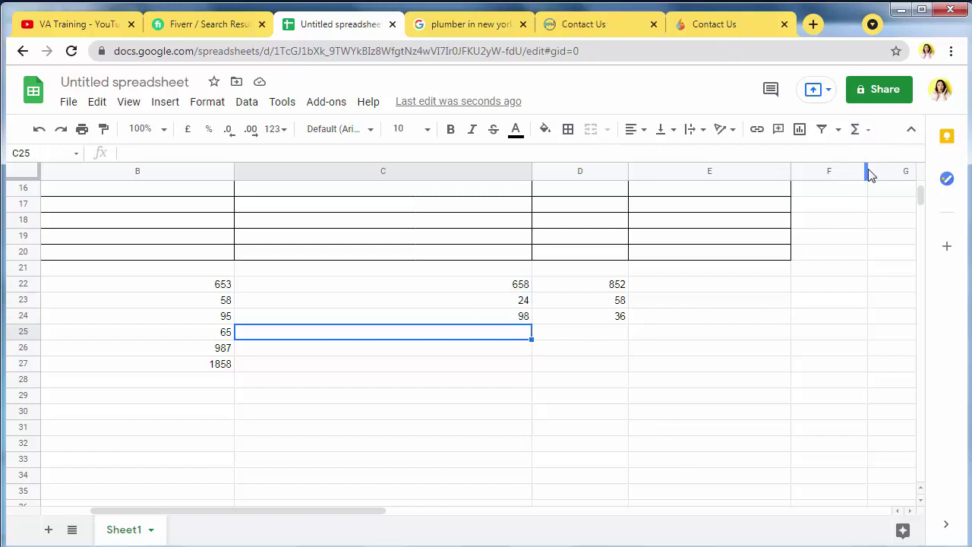
{"action": "type", "text": "65"}
{"action": "key", "text": "Return"}
{"action": "type", "text": "85"}
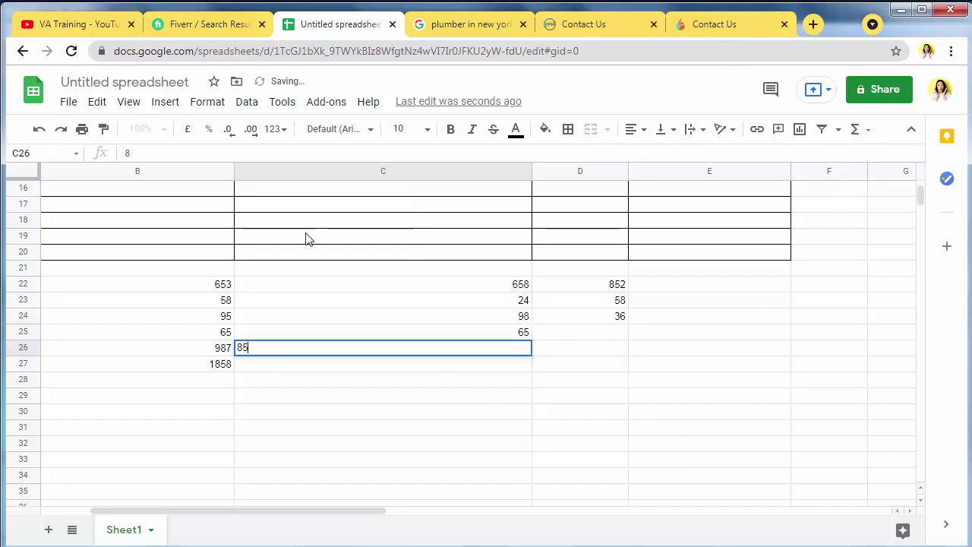
{"action": "key", "text": "Tab"}
{"action": "key", "text": "Down"}
{"action": "key", "text": "Up"}
{"action": "key", "text": "Up"}
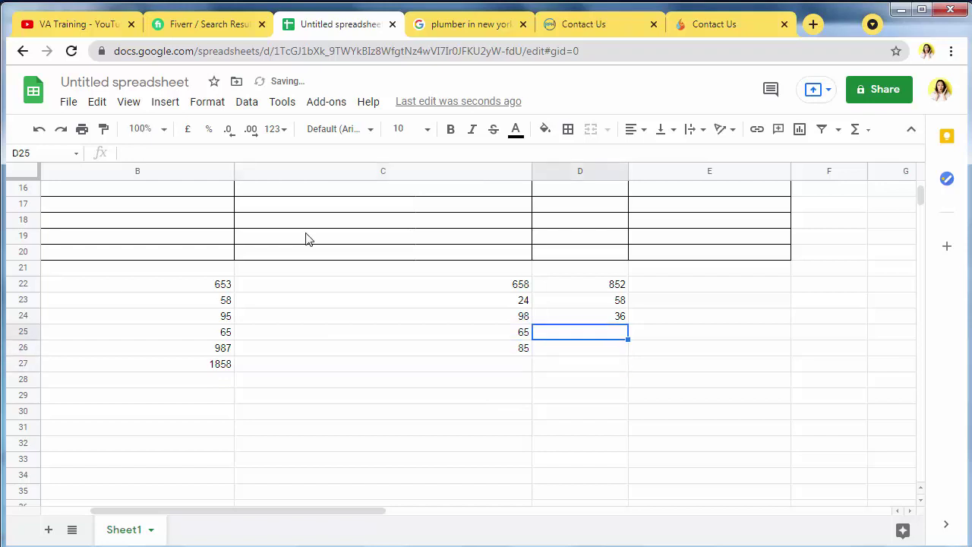
{"action": "type", "text": "95"}
{"action": "key", "text": "Return"}
{"action": "type", "text": "85"}
{"action": "key", "text": "Return"}
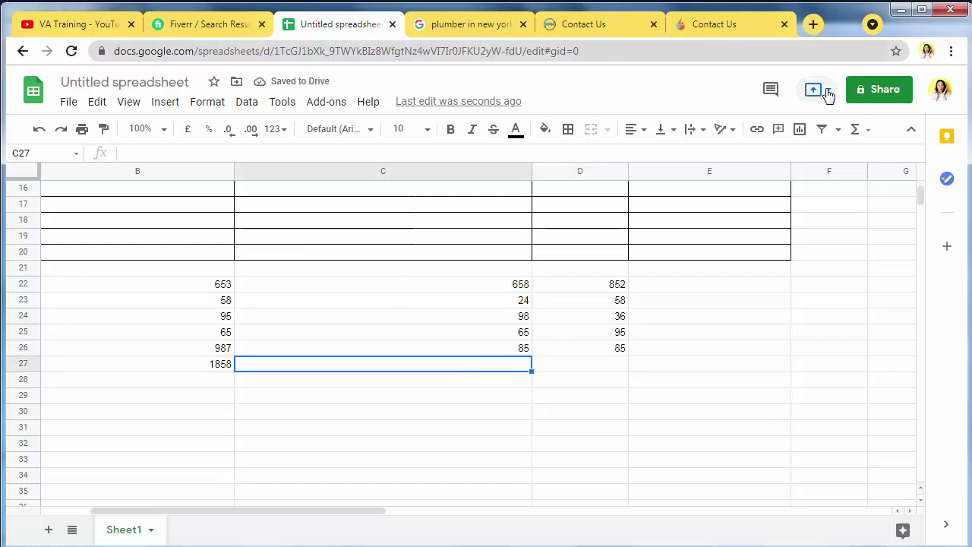
- Total C22:C26 with SUM in C27, giving 930
{"action": "left_click", "coordinate": [870, 139]}
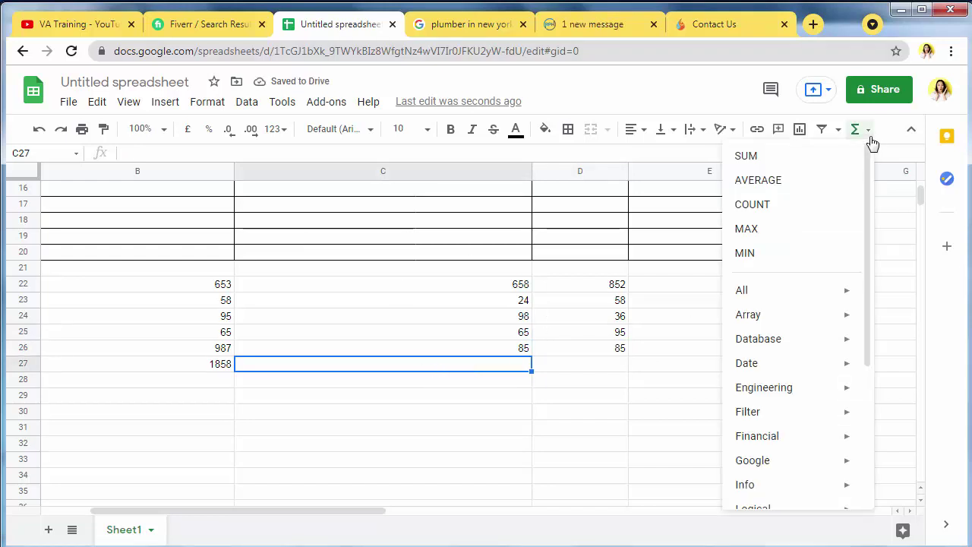
{"action": "left_click", "coordinate": [770, 157]}
{"action": "left_click_drag", "start_coordinate": [514, 287], "coordinate": [507, 350]}
{"action": "key", "text": "Return"}
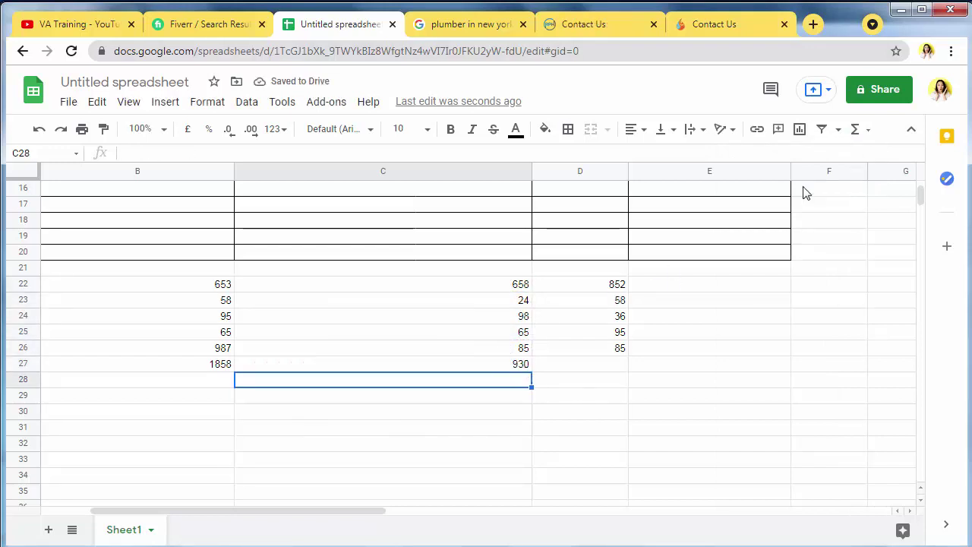
- Total D22:D26 with SUM in D27 (1126) and dismiss the suggested auto-fill
{"action": "left_click", "coordinate": [626, 365]}
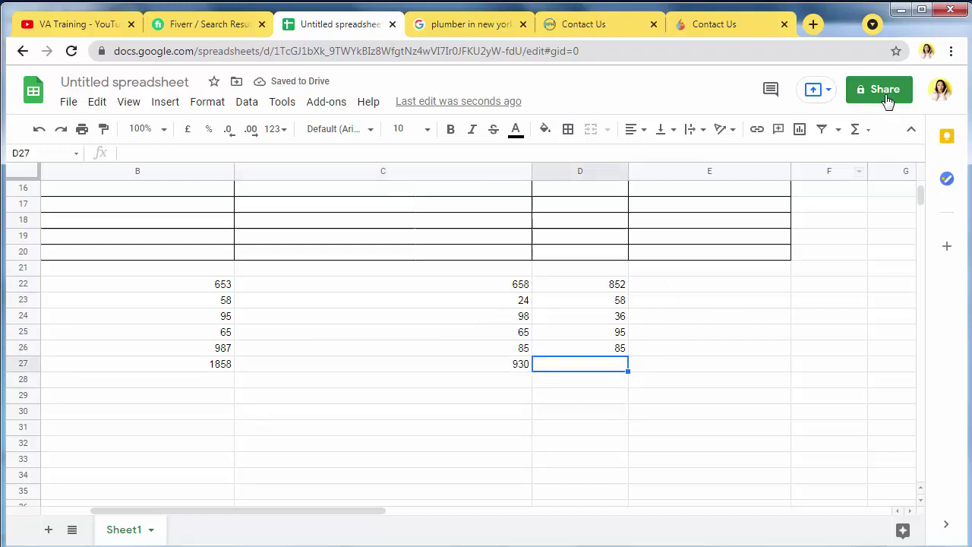
{"action": "left_click", "coordinate": [855, 129]}
{"action": "left_click", "coordinate": [776, 165]}
{"action": "left_click_drag", "start_coordinate": [617, 281], "coordinate": [612, 349]}
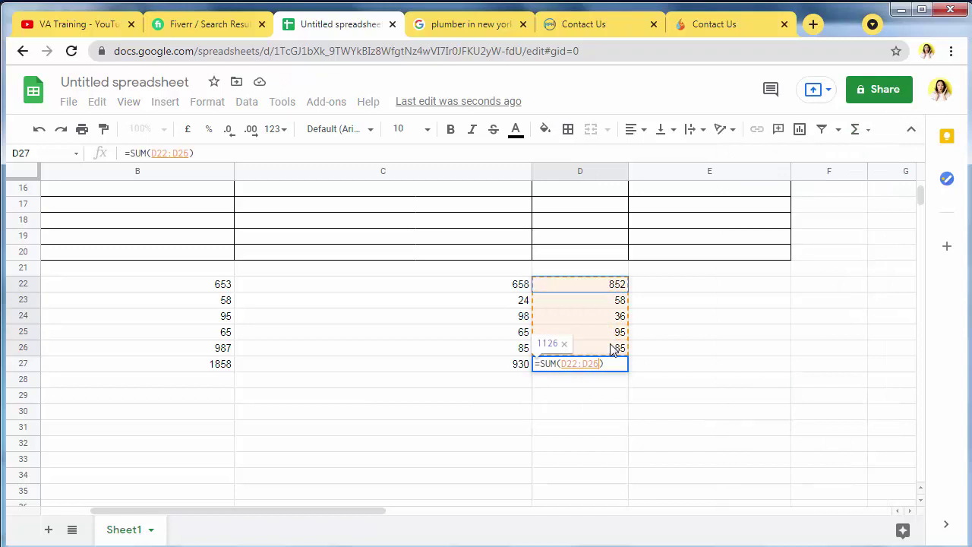
{"action": "key", "text": "Return"}
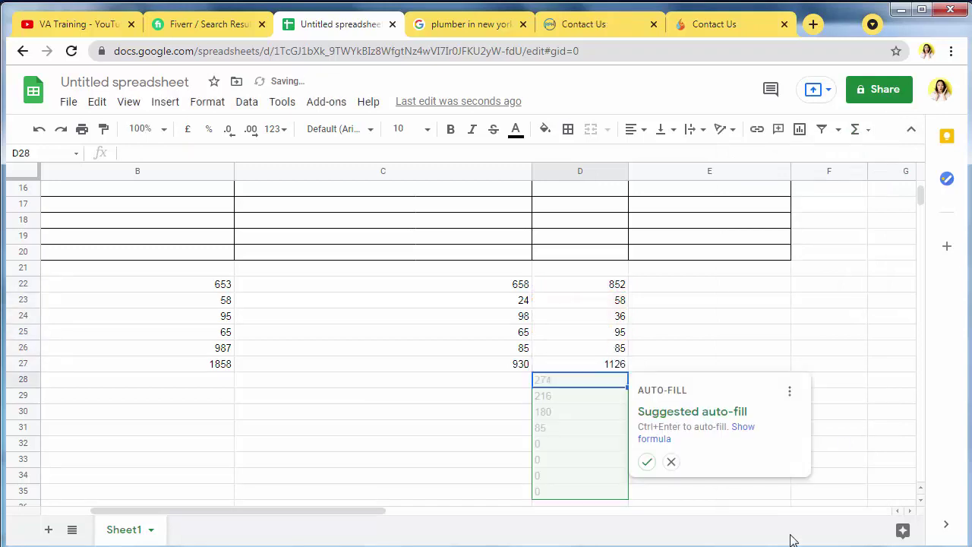
{"action": "left_click", "coordinate": [671, 462]}
- Add a grand total in E27 as the SUM of B27:D27
{"action": "left_click", "coordinate": [497, 418]}
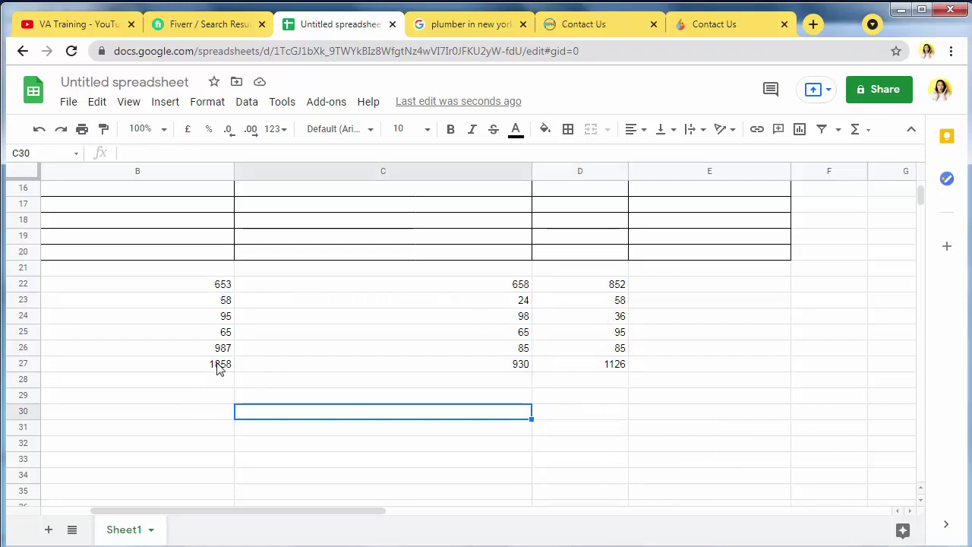
{"action": "left_click", "coordinate": [690, 371]}
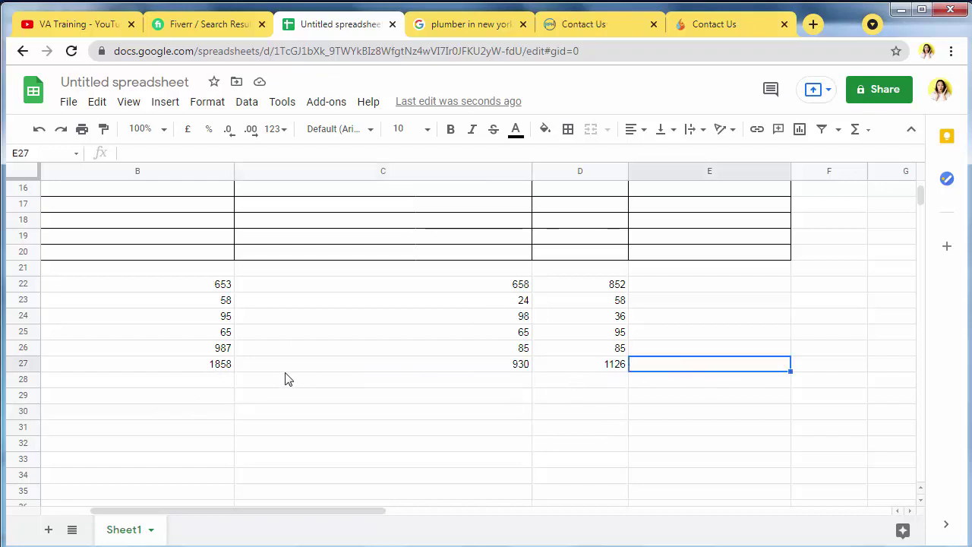
{"action": "left_click", "coordinate": [858, 130]}
{"action": "left_click", "coordinate": [762, 165]}
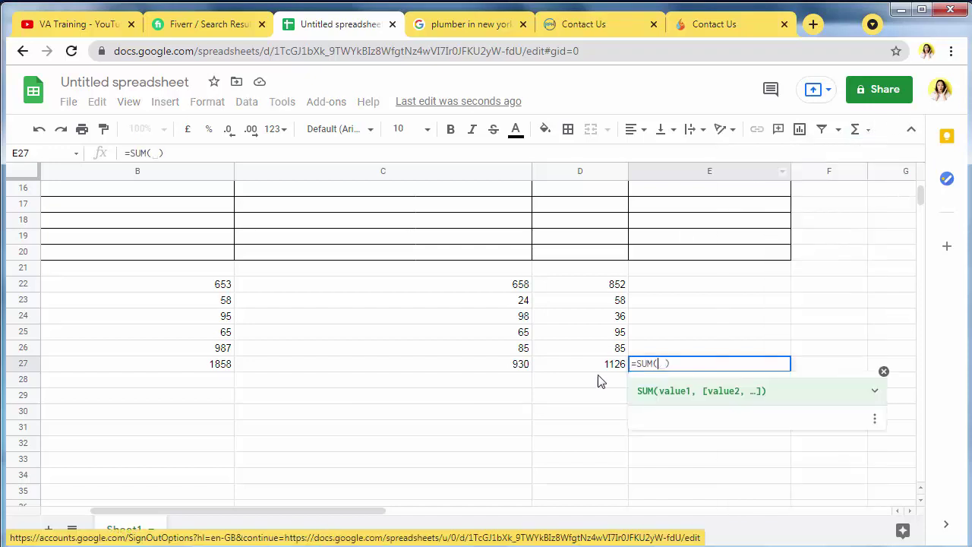
{"action": "left_click_drag", "start_coordinate": [611, 367], "coordinate": [214, 375]}
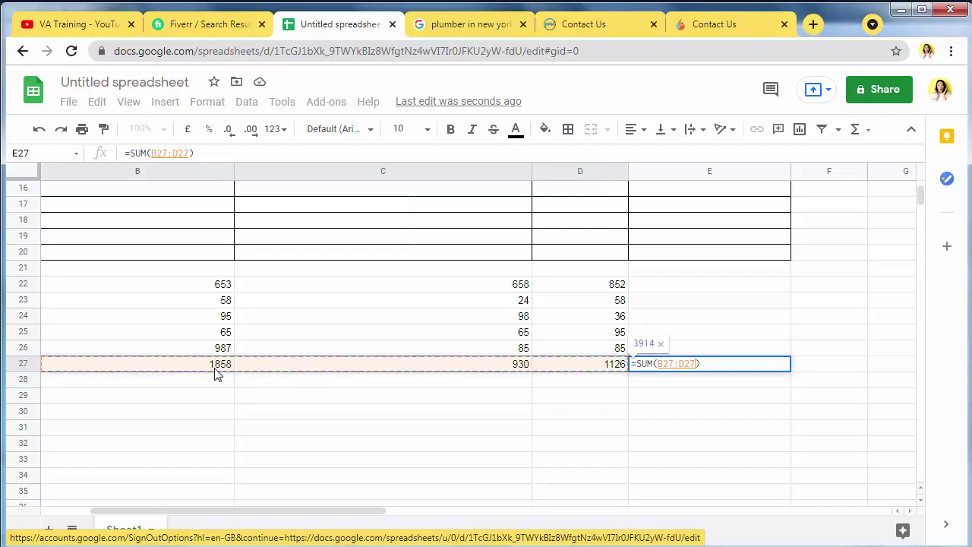
{"action": "key", "text": "Return"}
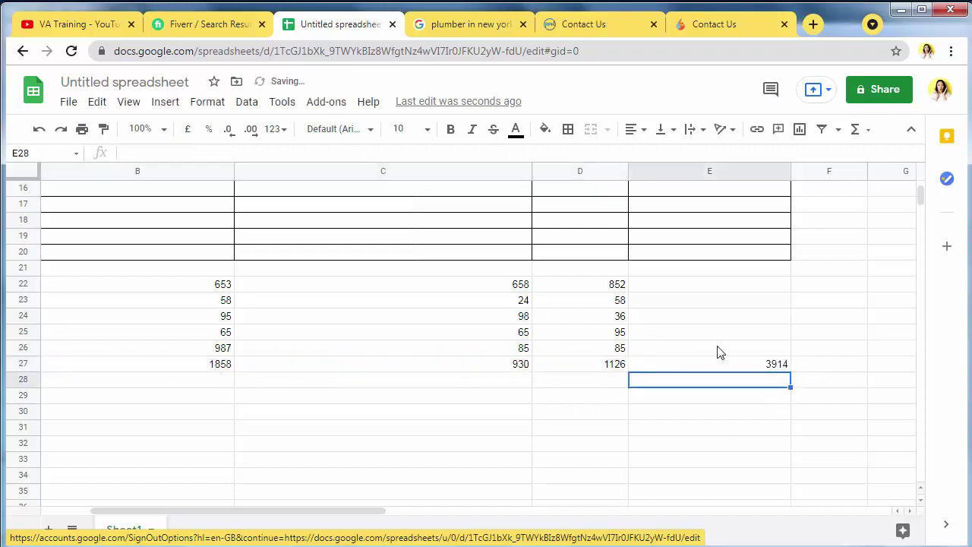
- Change C24 to 56 and check the totals in E27 and C27
{"action": "left_click", "coordinate": [522, 318]}
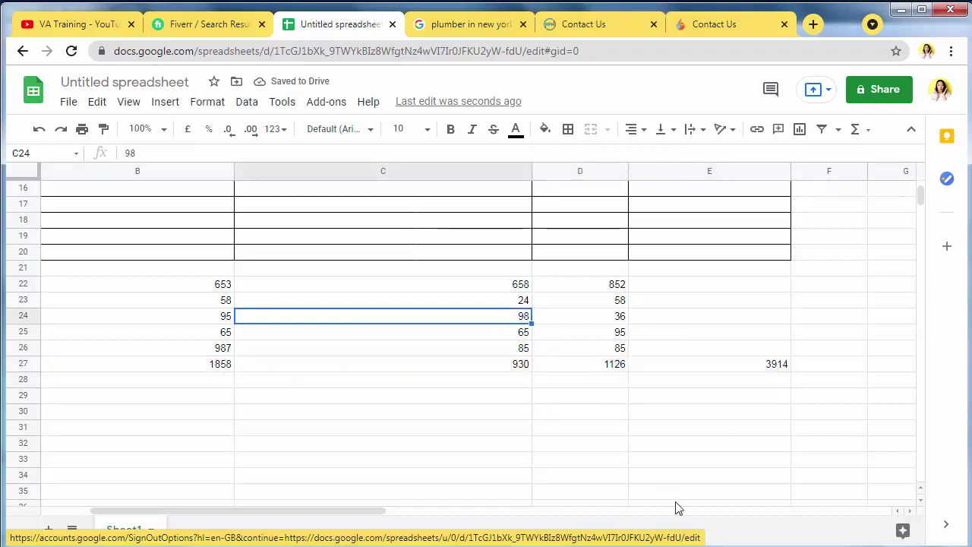
{"action": "type", "text": "56"}
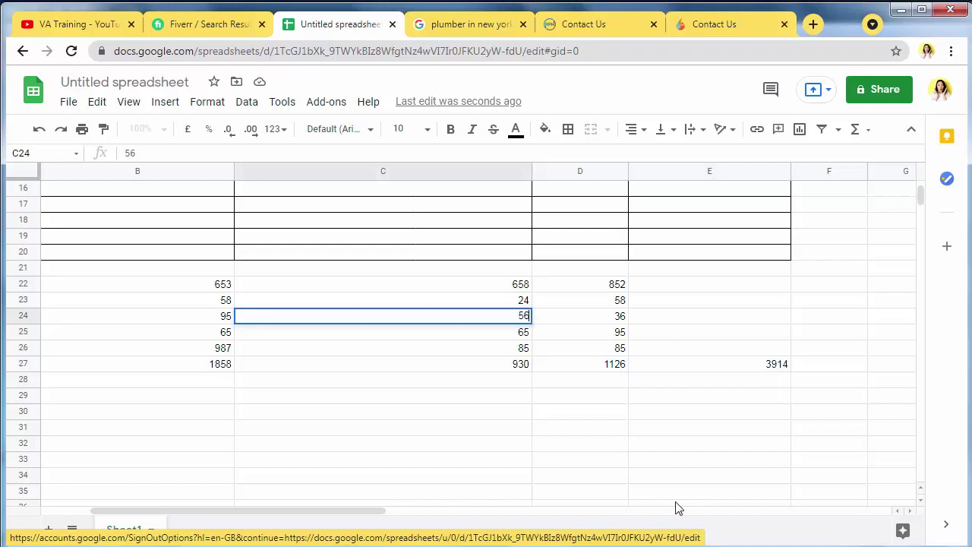
{"action": "key", "text": "Return"}
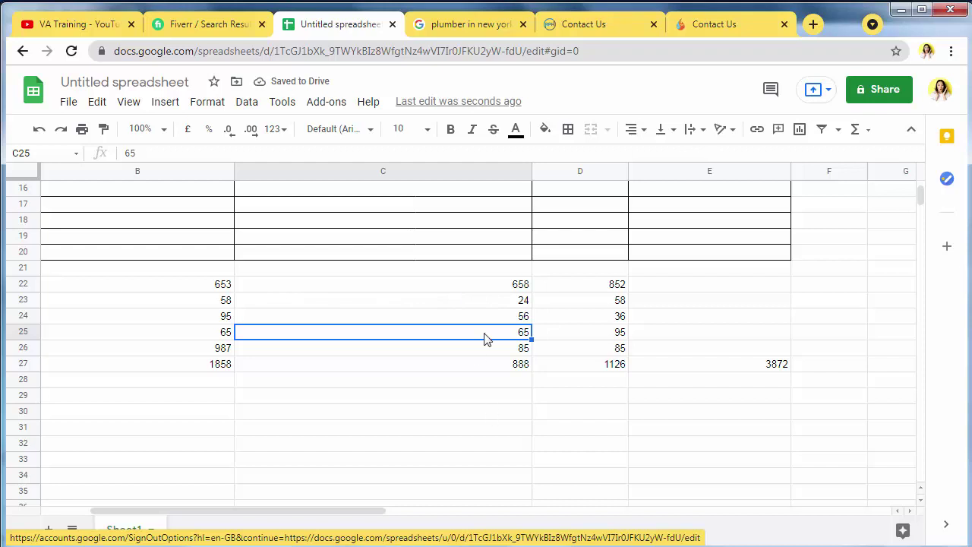
{"action": "left_click", "coordinate": [776, 368]}
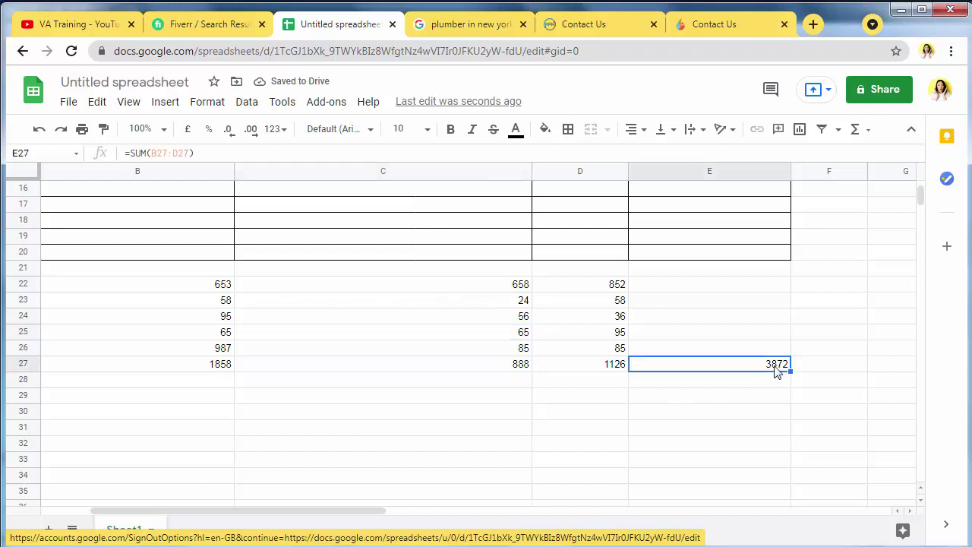
{"action": "left_click", "coordinate": [516, 372]}
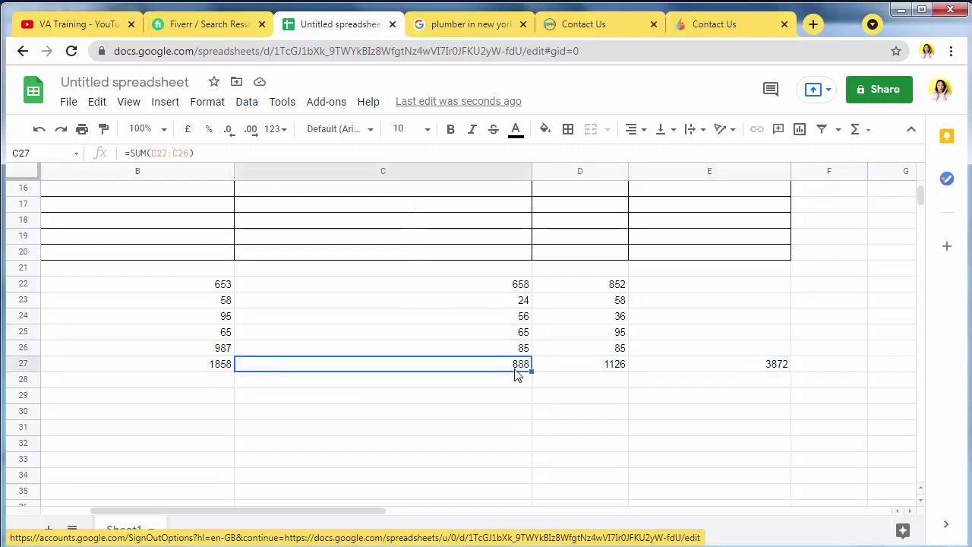
- Set B23 to 100 and C24, C25, C26 to 85, 96 and 500
{"action": "left_click", "coordinate": [228, 302]}
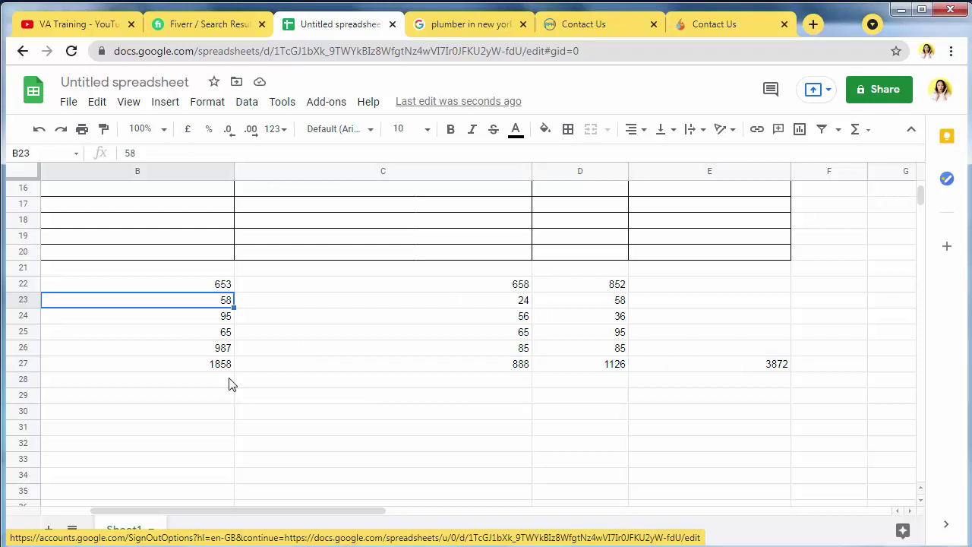
{"action": "type", "text": "100"}
{"action": "key", "text": "Return"}
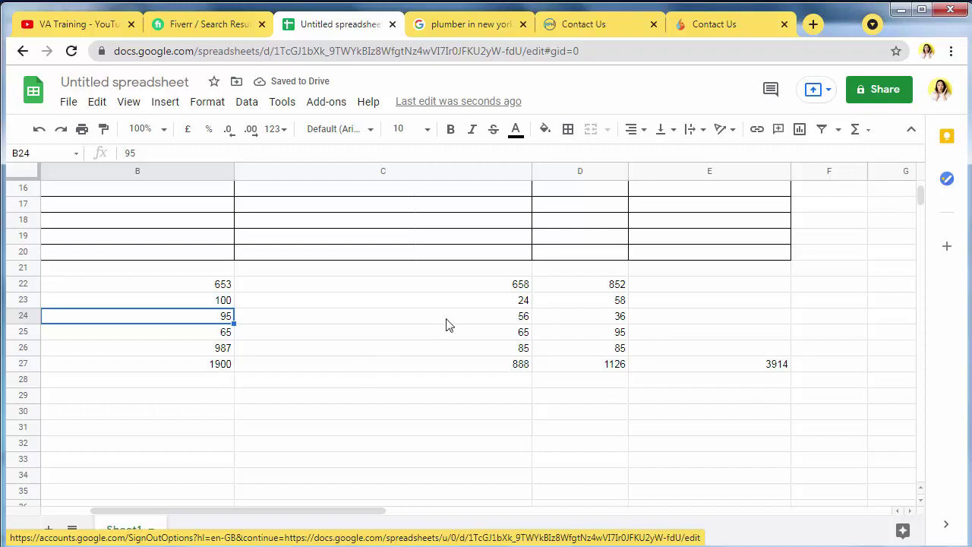
{"action": "key", "text": "Right"}
{"action": "type", "text": "85"}
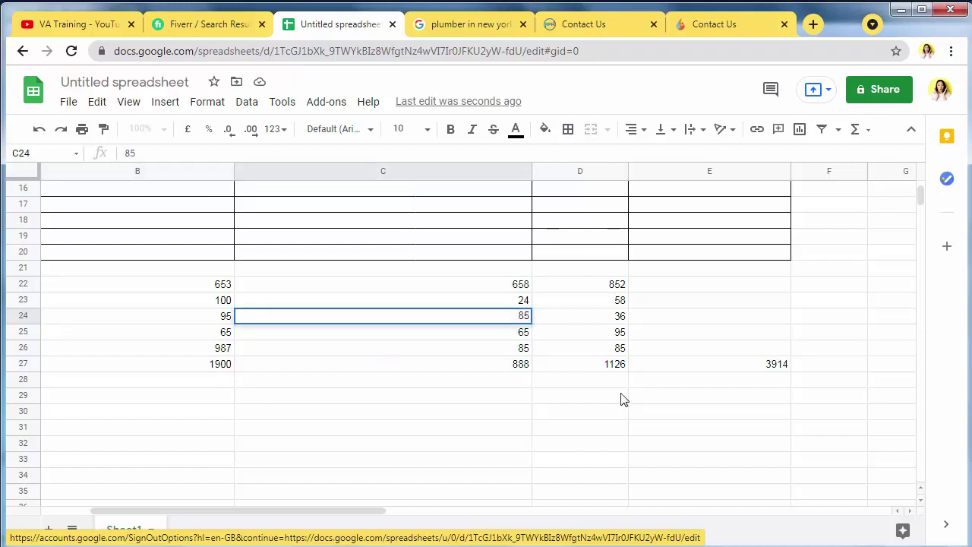
{"action": "key", "text": "Return"}
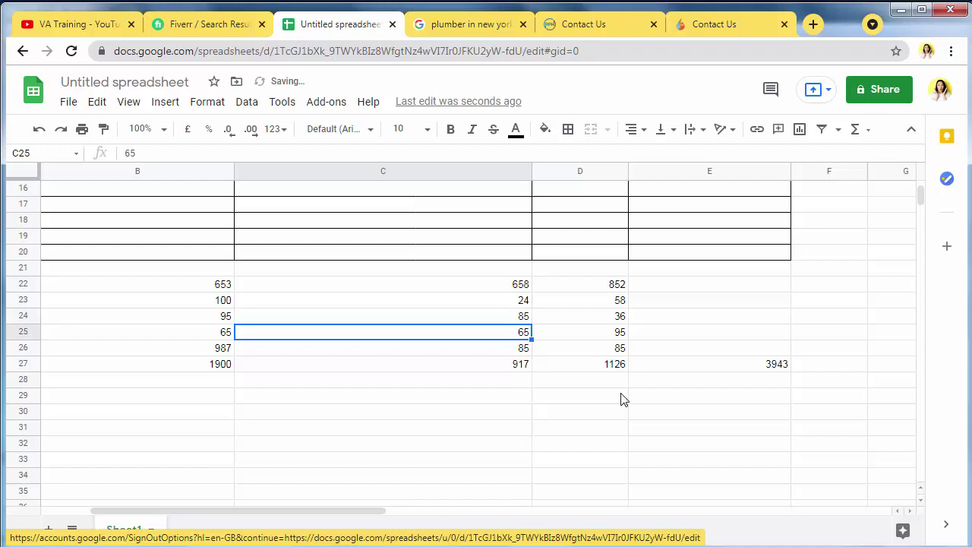
{"action": "type", "text": "96"}
{"action": "key", "text": "Return"}
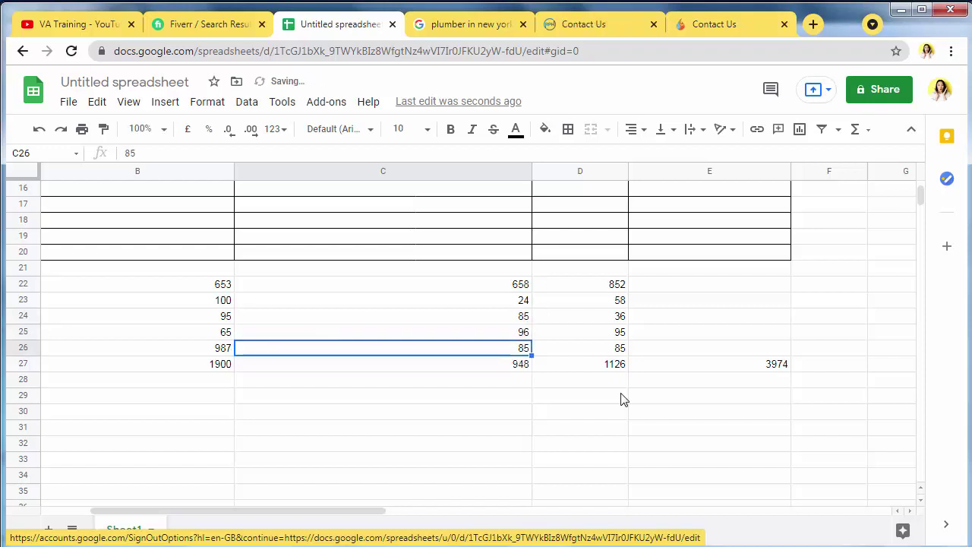
{"action": "type", "text": "500"}
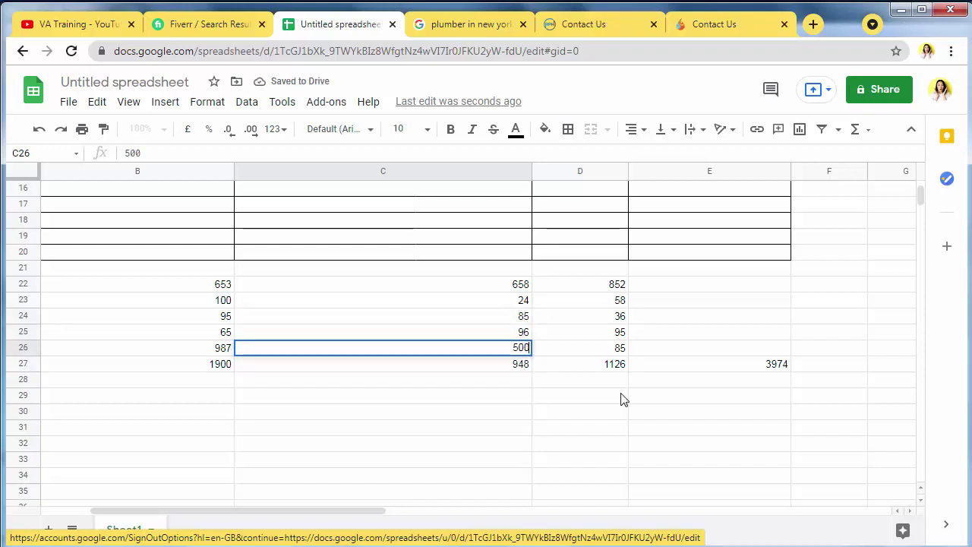
{"action": "key", "text": "Return"}
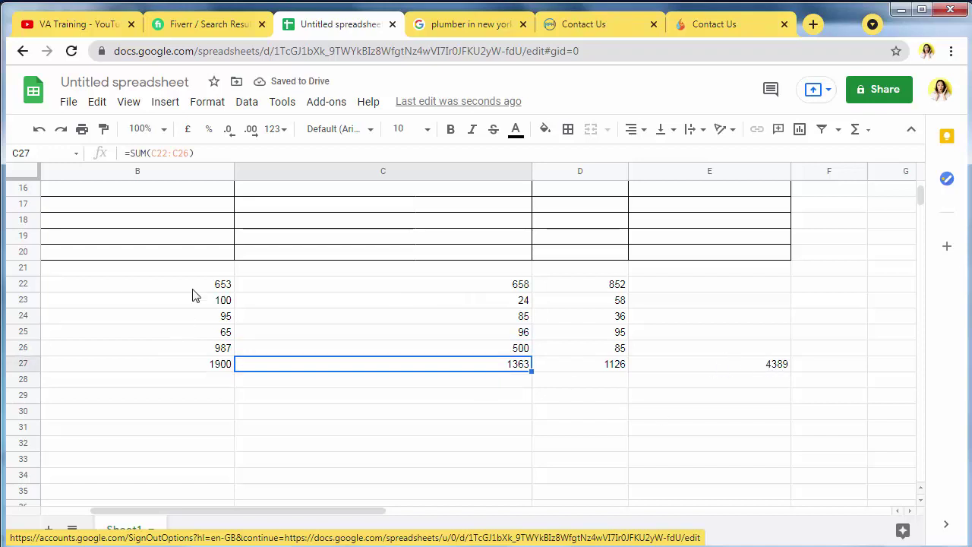
- Change B25 to 600, B24 to 900 and C23 to 695, bringing E27 to 6400
{"action": "left_click", "coordinate": [193, 335]}
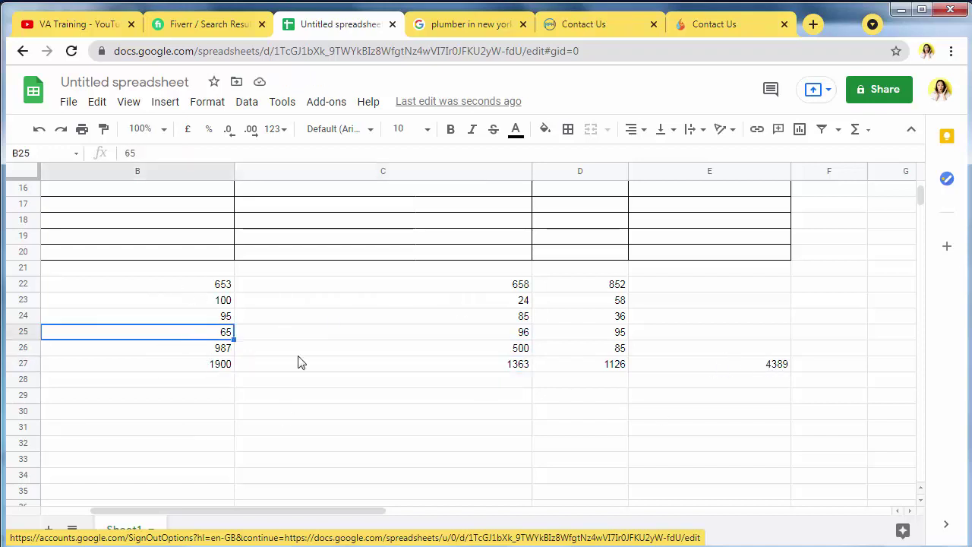
{"action": "type", "text": "60"}
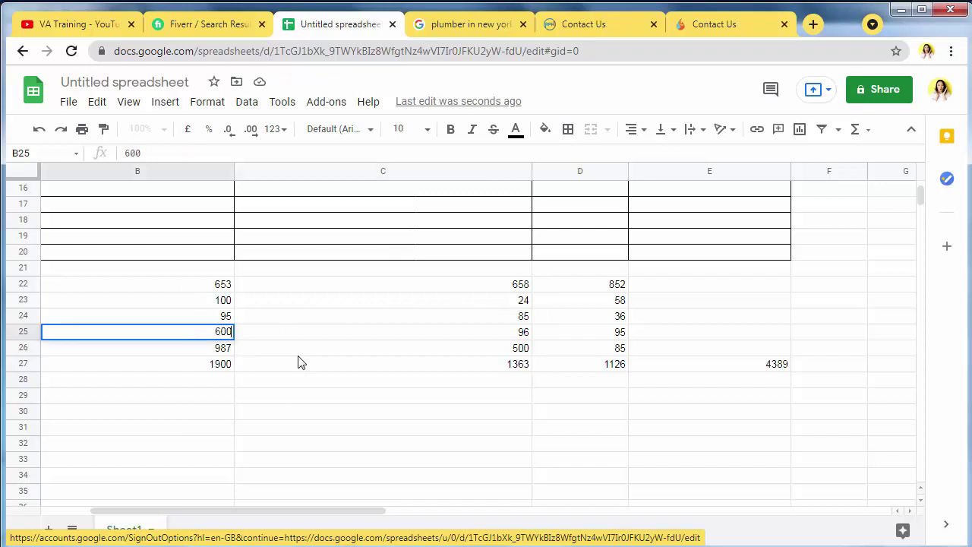
{"action": "type", "text": "0"}
{"action": "key", "text": "Return"}
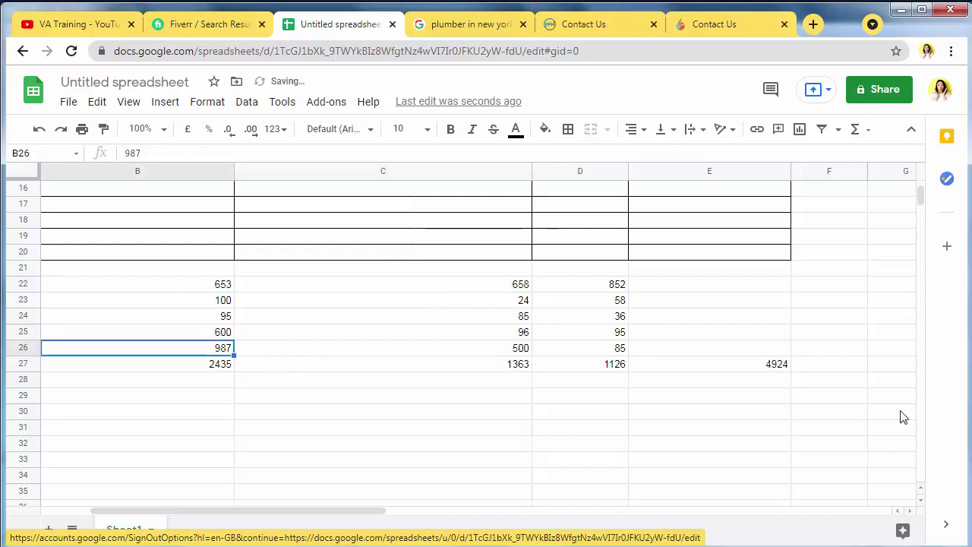
{"action": "left_click", "coordinate": [219, 316]}
{"action": "type", "text": "900"}
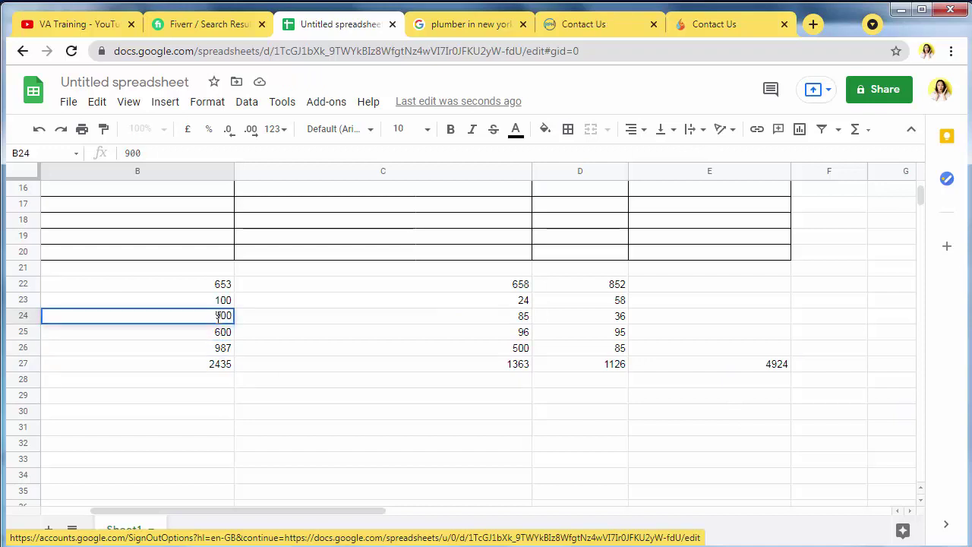
{"action": "key", "text": "Return"}
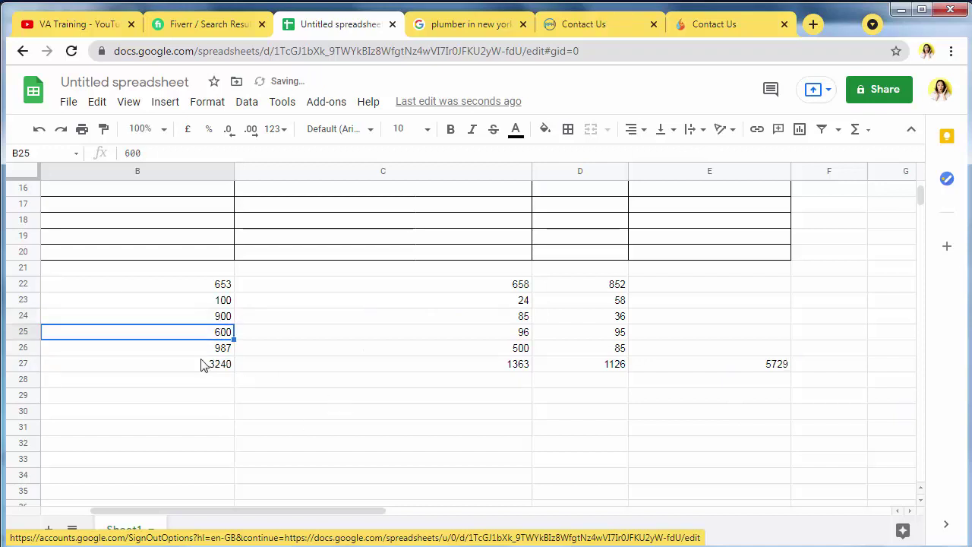
{"action": "left_click", "coordinate": [217, 366]}
{"action": "left_click", "coordinate": [773, 368]}
{"action": "left_click", "coordinate": [498, 302]}
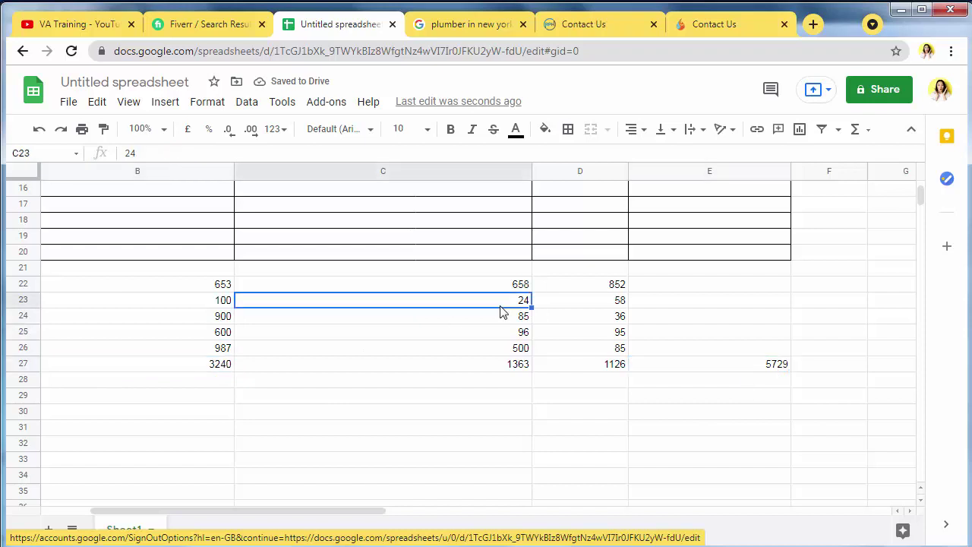
{"action": "type", "text": "695"}
{"action": "key", "text": "Return"}
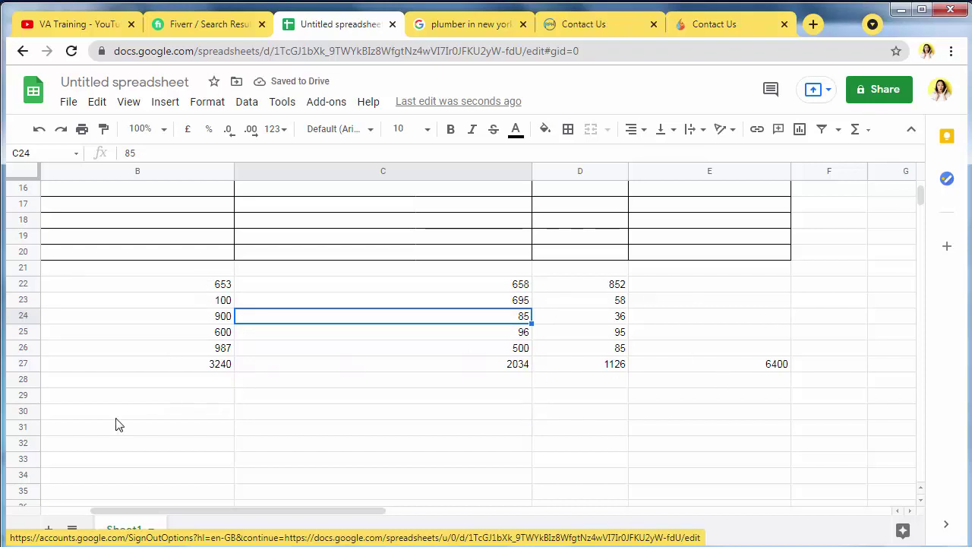
{"action": "scroll", "coordinate": [306, 377], "scroll_direction": "up", "scroll_amount": 5}
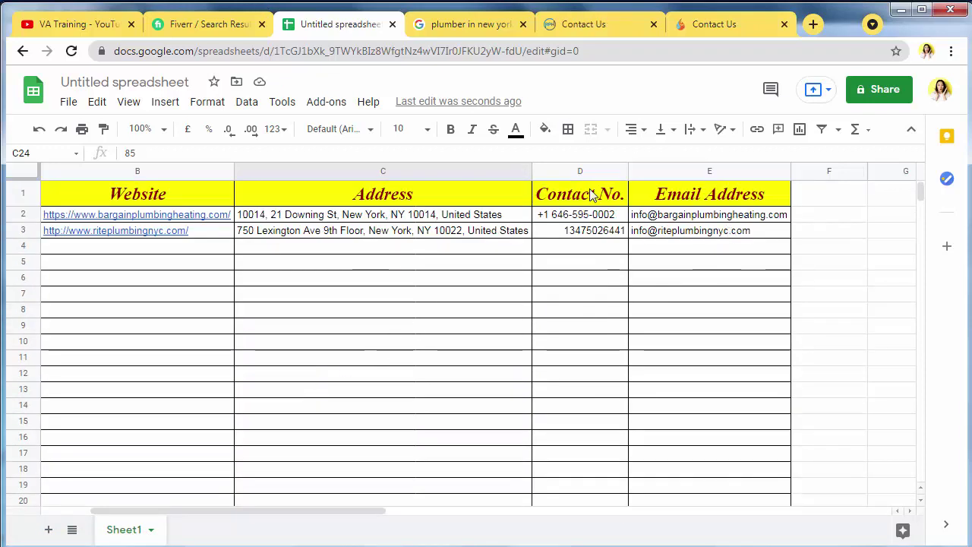
{"action": "left_click", "coordinate": [581, 170]}
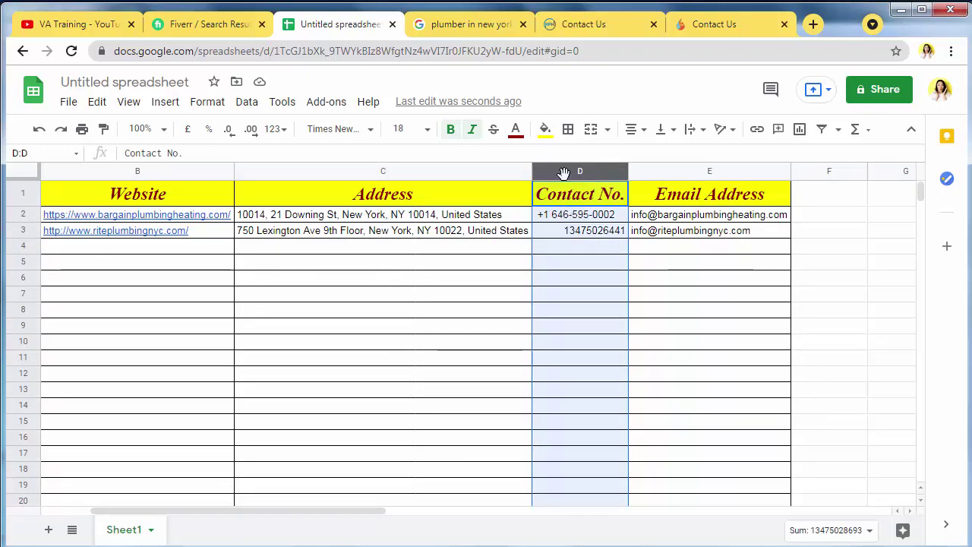
{"action": "right_click", "coordinate": [561, 199]}
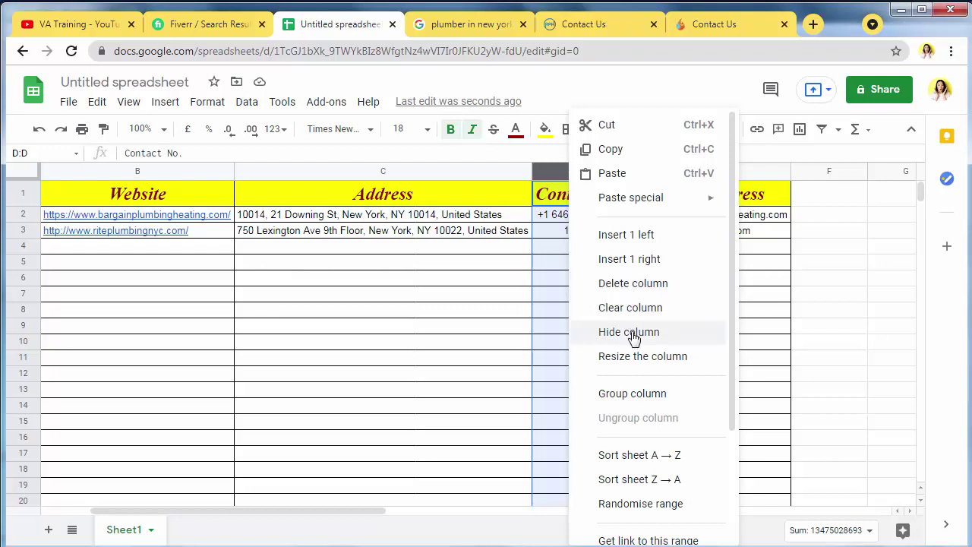
{"action": "left_click", "coordinate": [624, 236]}
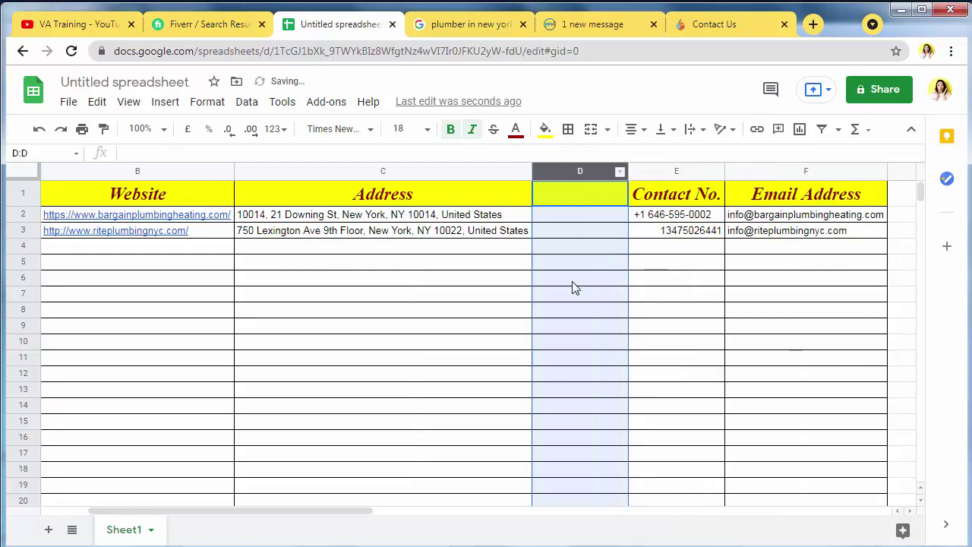
{"action": "right_click", "coordinate": [582, 171]}
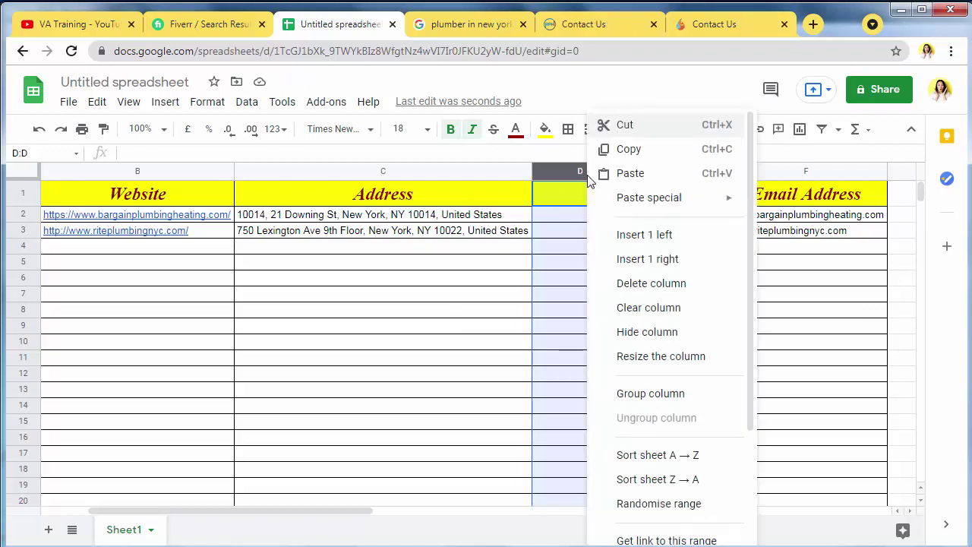
{"action": "left_click", "coordinate": [637, 286]}
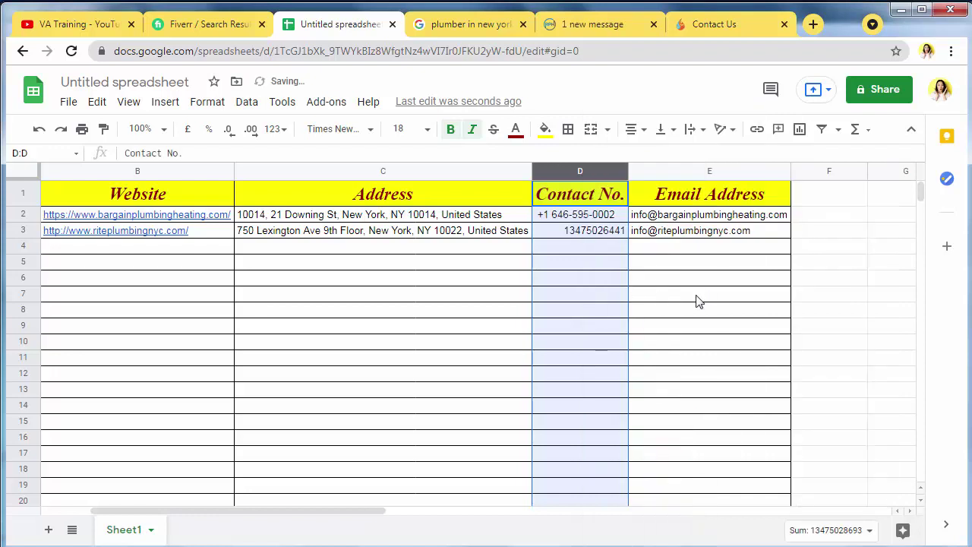
{"action": "left_click", "coordinate": [848, 236]}
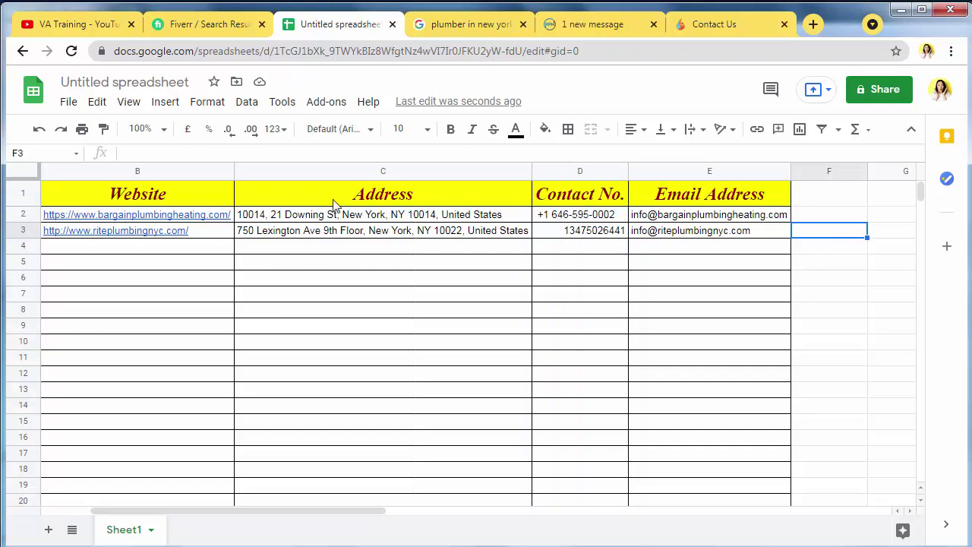
- Show the Email submenu under the File menu
{"action": "mouse_move", "coordinate": [152, 215]}
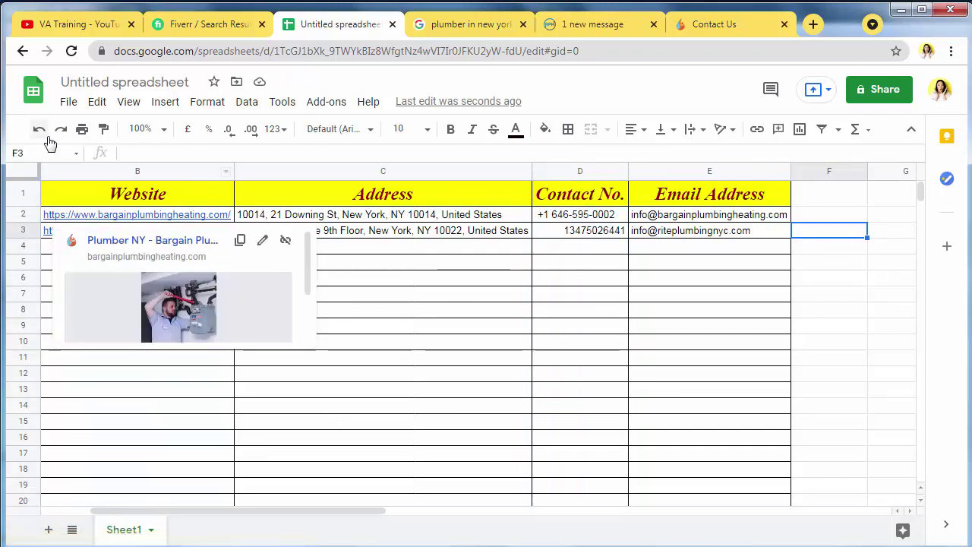
{"action": "left_click", "coordinate": [66, 104]}
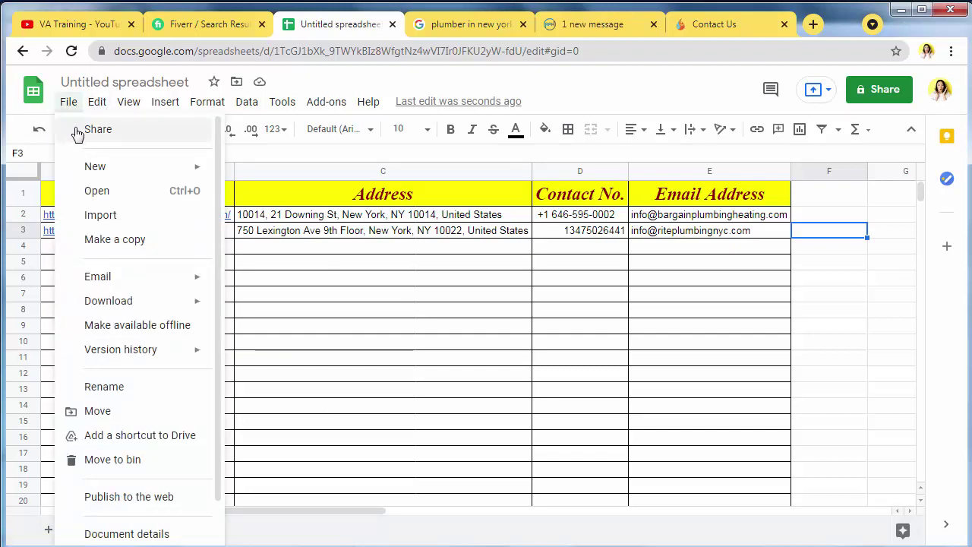
{"action": "mouse_move", "coordinate": [110, 170]}
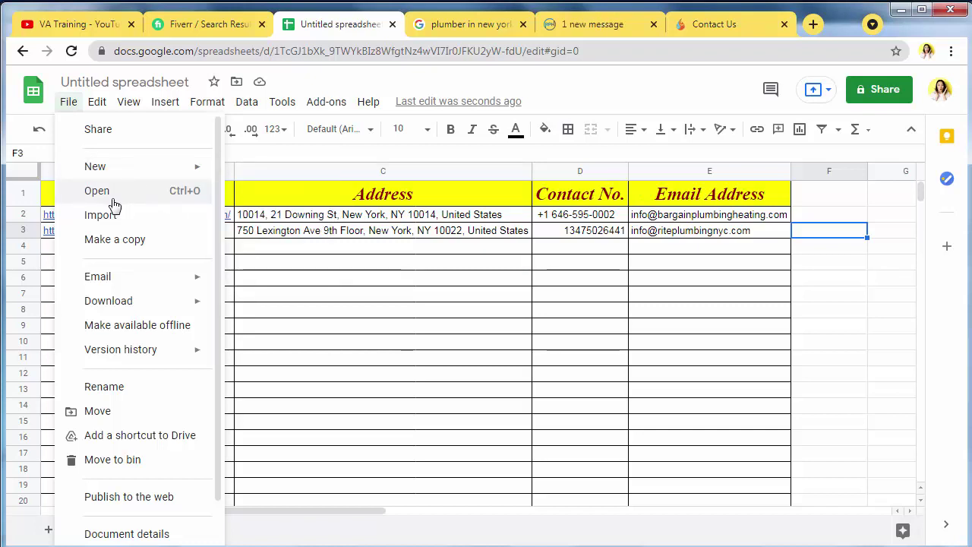
{"action": "mouse_move", "coordinate": [138, 285]}
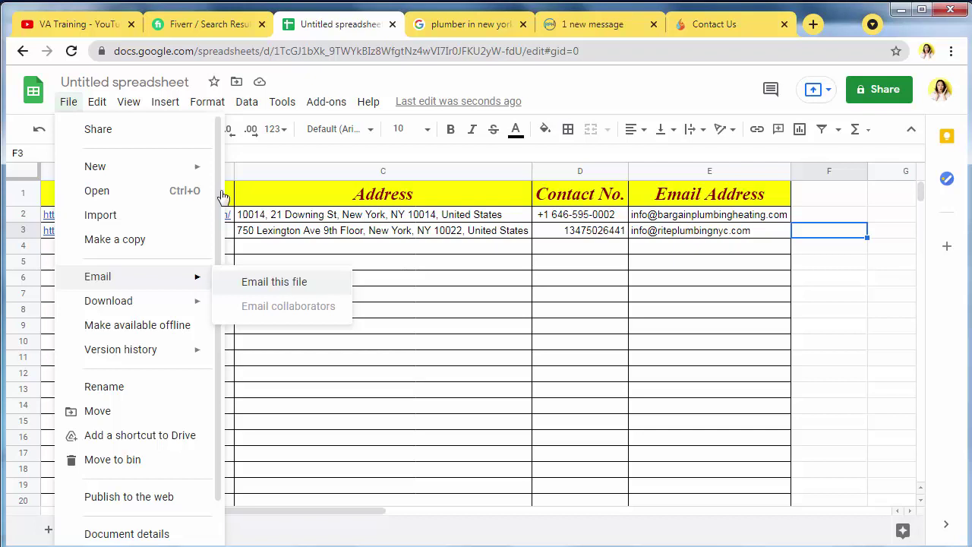
- Retitle the spreadsheet 'Google Map Data Scrapping Project' and reopen the File menu
{"action": "left_click", "coordinate": [118, 82]}
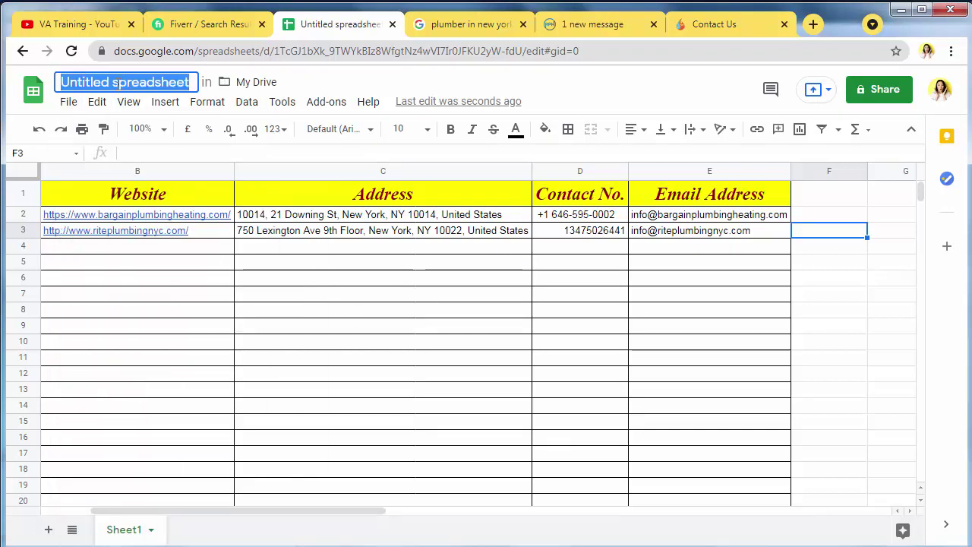
{"action": "type", "text": "Google"}
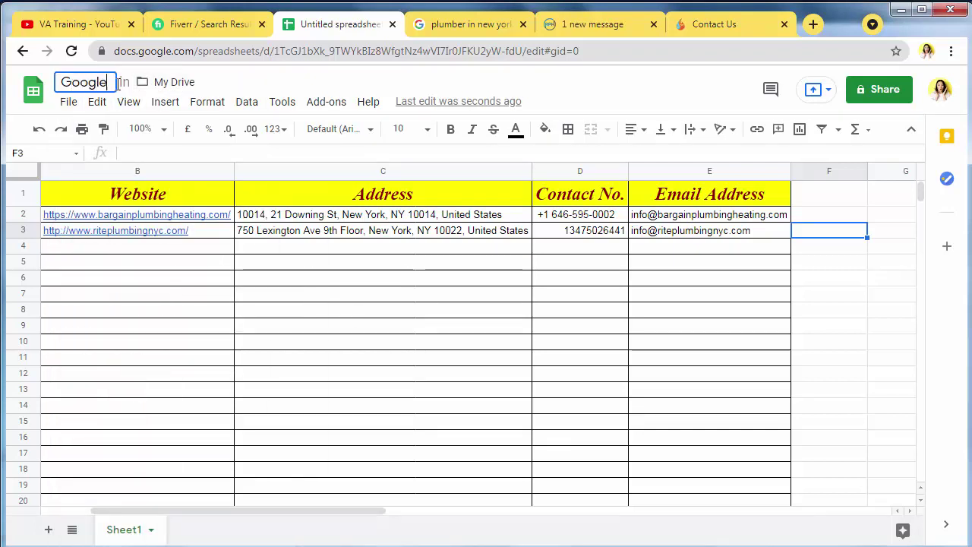
{"action": "type", "text": " Map Data"}
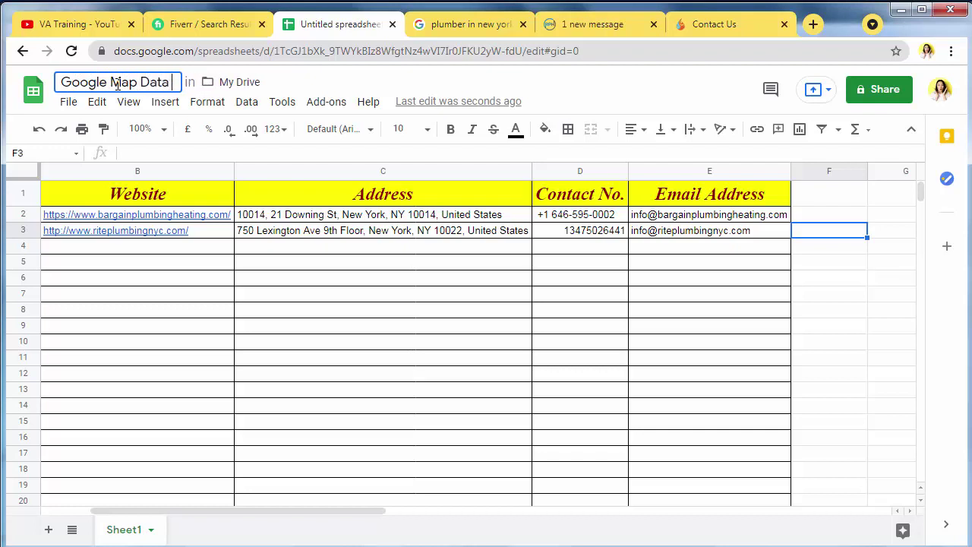
{"action": "type", "text": " Scrap"}
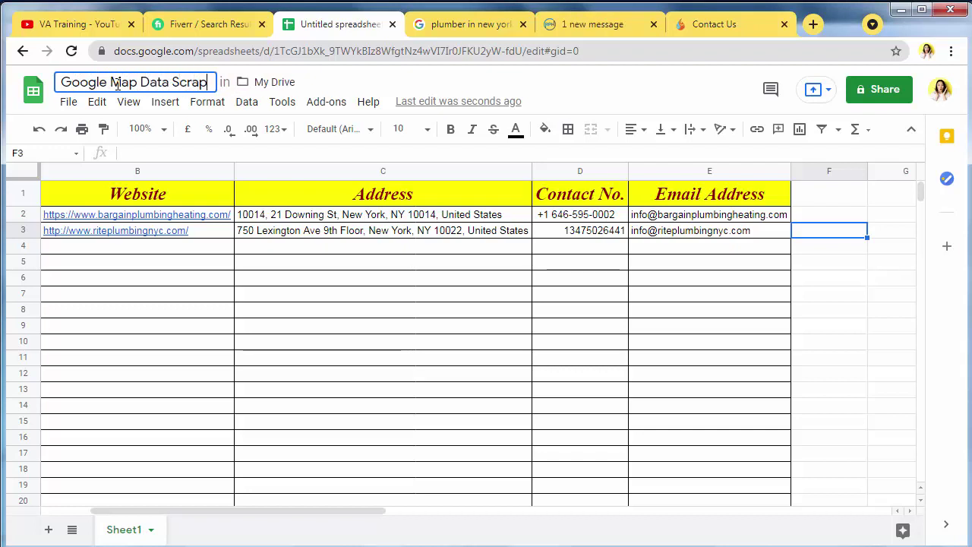
{"action": "type", "text": "ping Project"}
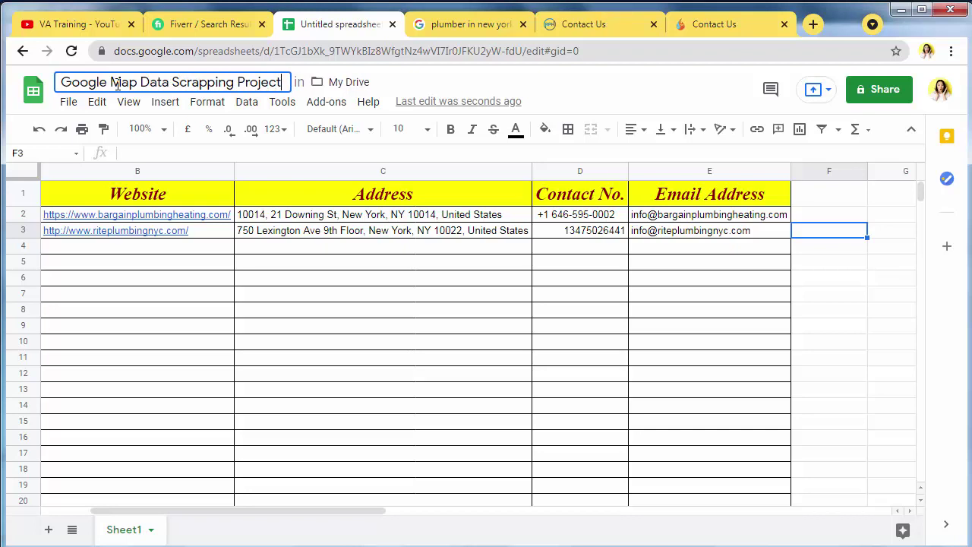
{"action": "key", "text": "Return"}
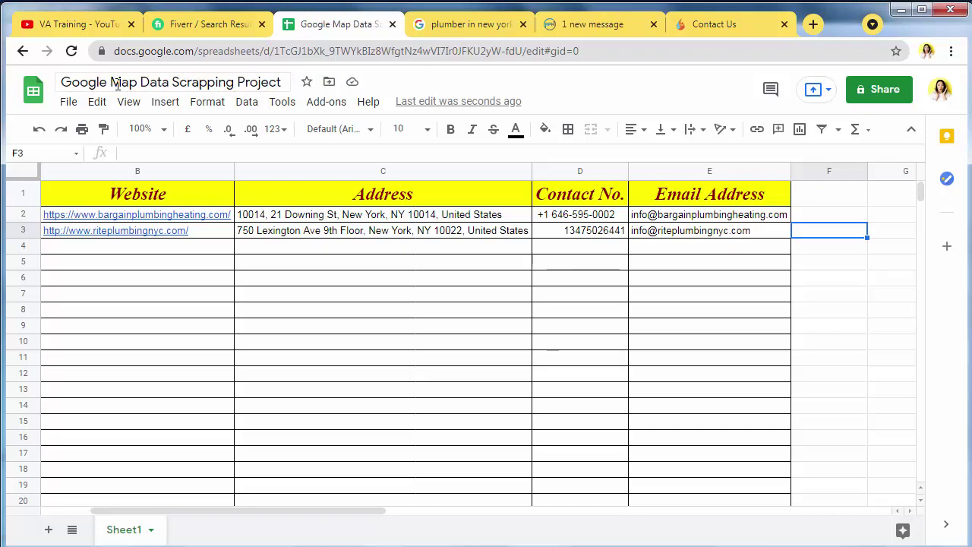
{"action": "left_click", "coordinate": [68, 103]}
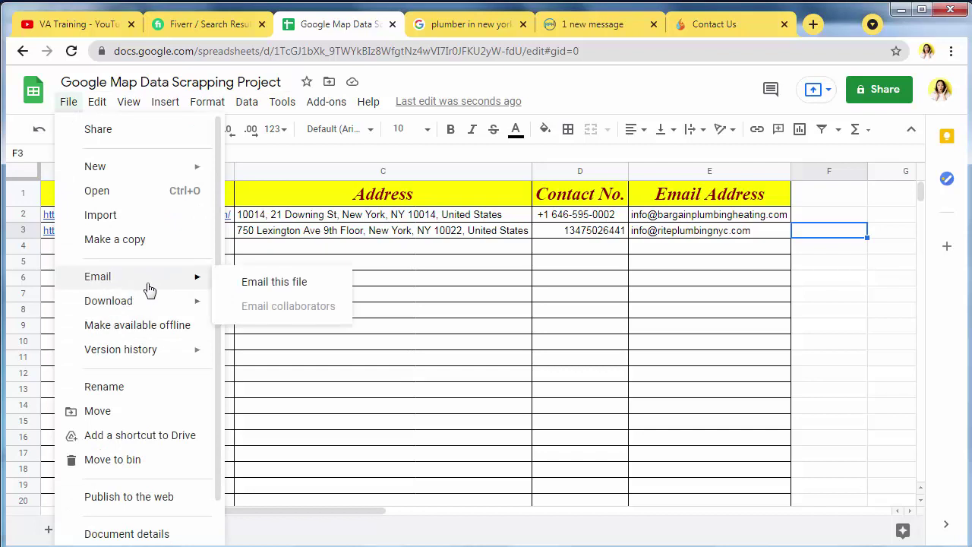
- Email the file as a Microsoft Excel attachment with 'Please check your project', copying yourself
{"action": "left_click", "coordinate": [287, 289]}
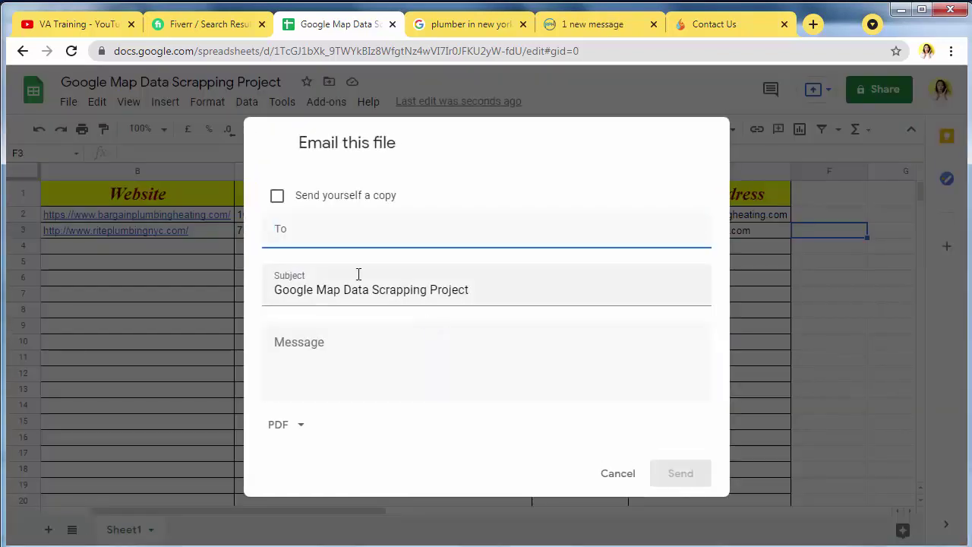
{"action": "left_click", "coordinate": [295, 242]}
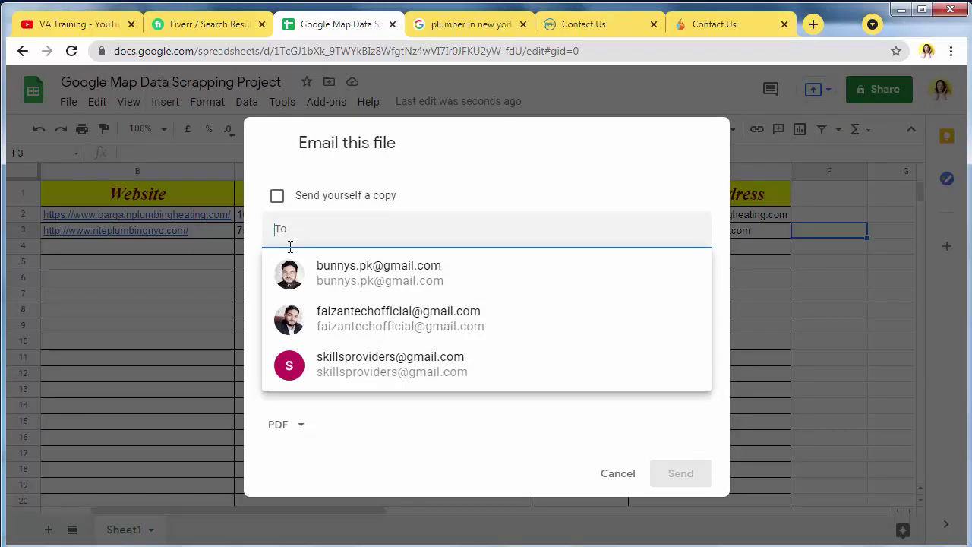
{"action": "left_click", "coordinate": [352, 325]}
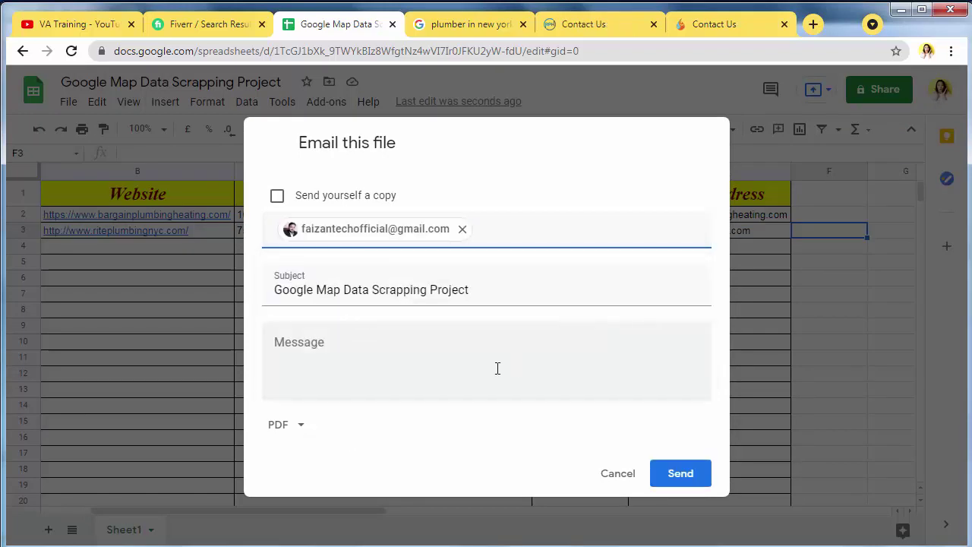
{"action": "left_click", "coordinate": [331, 349]}
{"action": "type", "text": "Please check your project"}
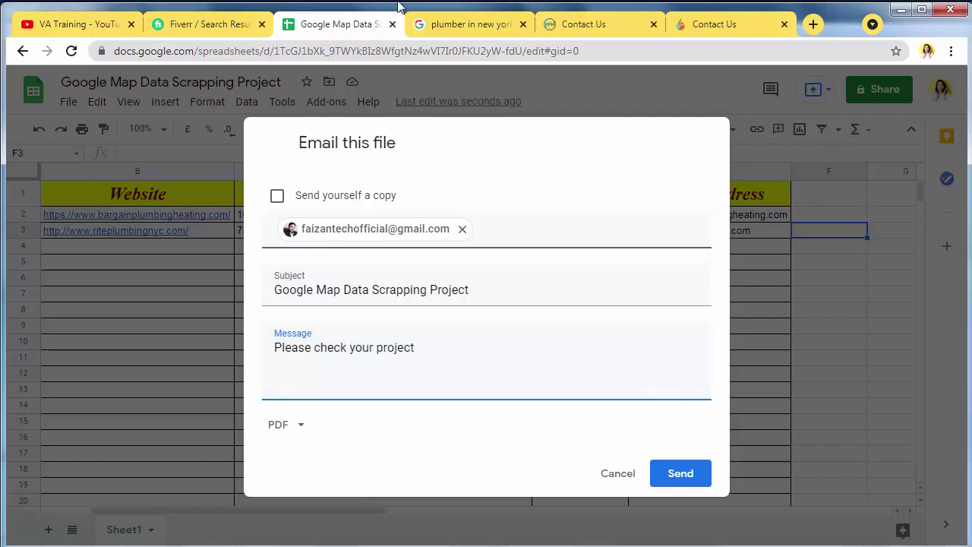
{"action": "left_click", "coordinate": [301, 426]}
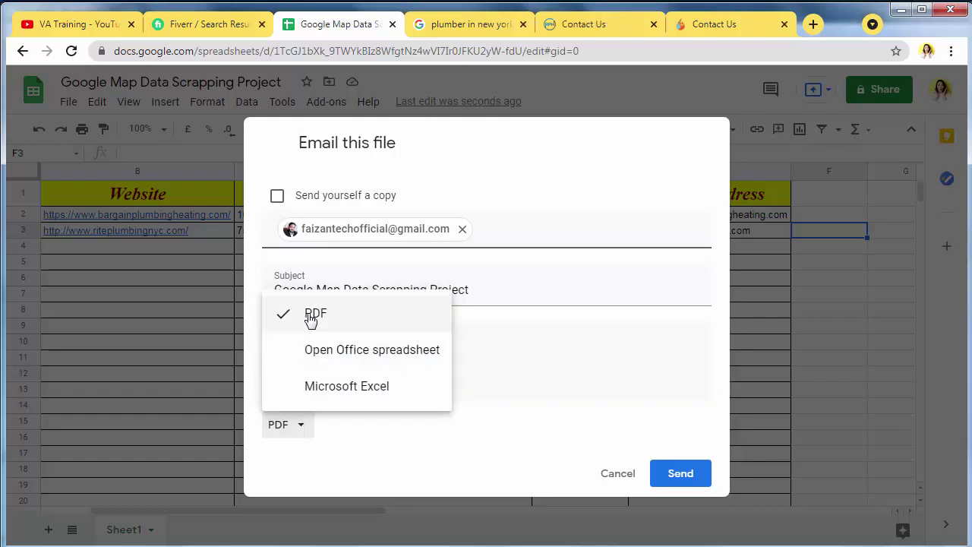
{"action": "left_click", "coordinate": [351, 389]}
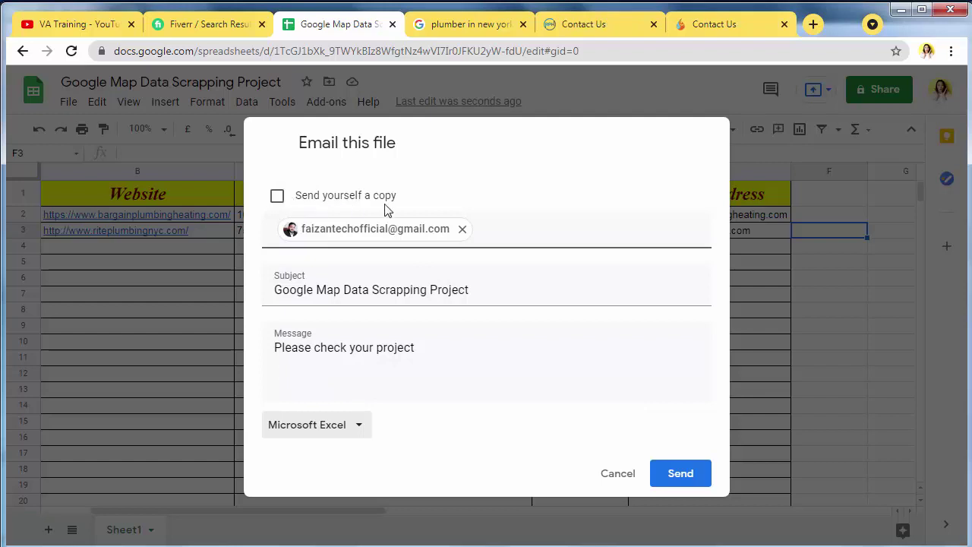
{"action": "left_click", "coordinate": [277, 196]}
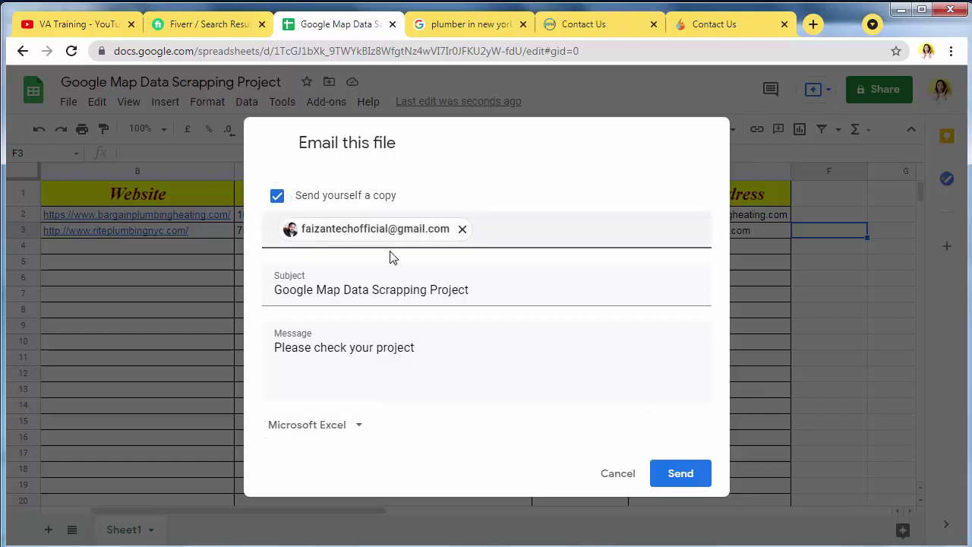
{"action": "left_click", "coordinate": [678, 478]}
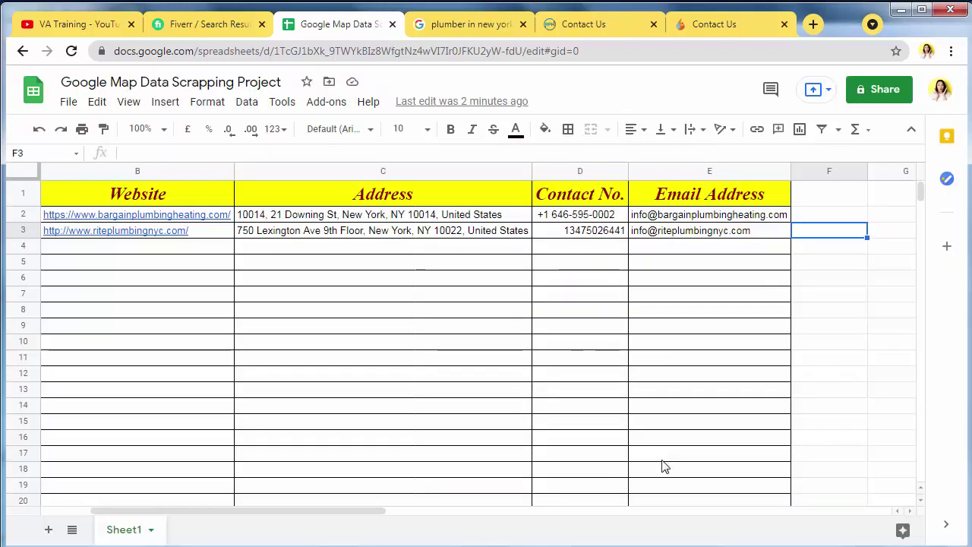
- Share the spreadsheet with the suggested contact as Editor, notifying them with 'hi'
{"action": "left_click", "coordinate": [654, 25]}
{"action": "left_click", "coordinate": [654, 24]}
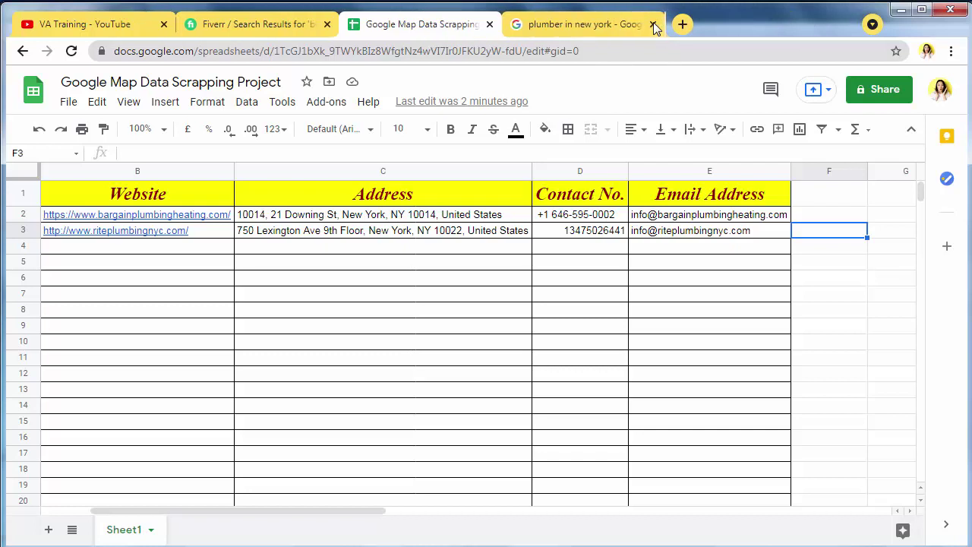
{"action": "left_click", "coordinate": [877, 92]}
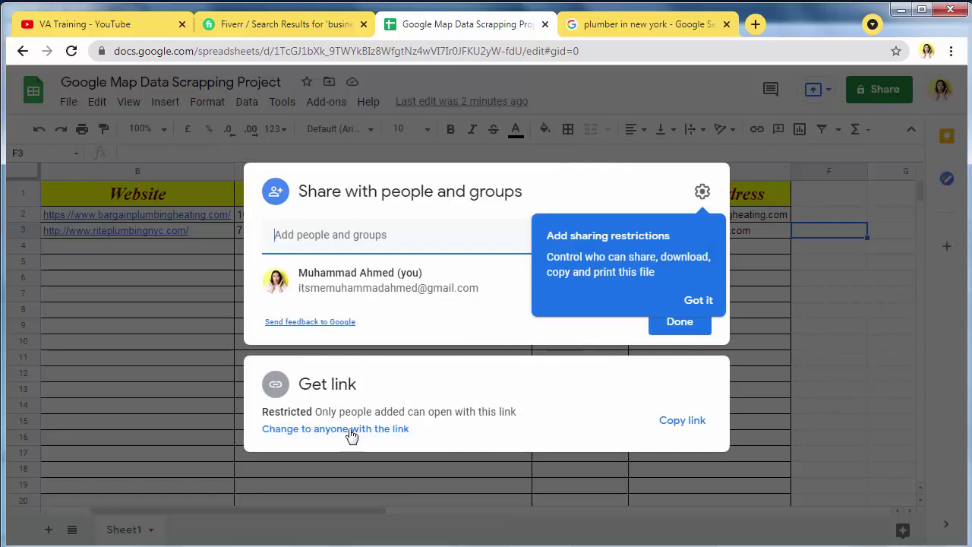
{"action": "left_click", "coordinate": [699, 300]}
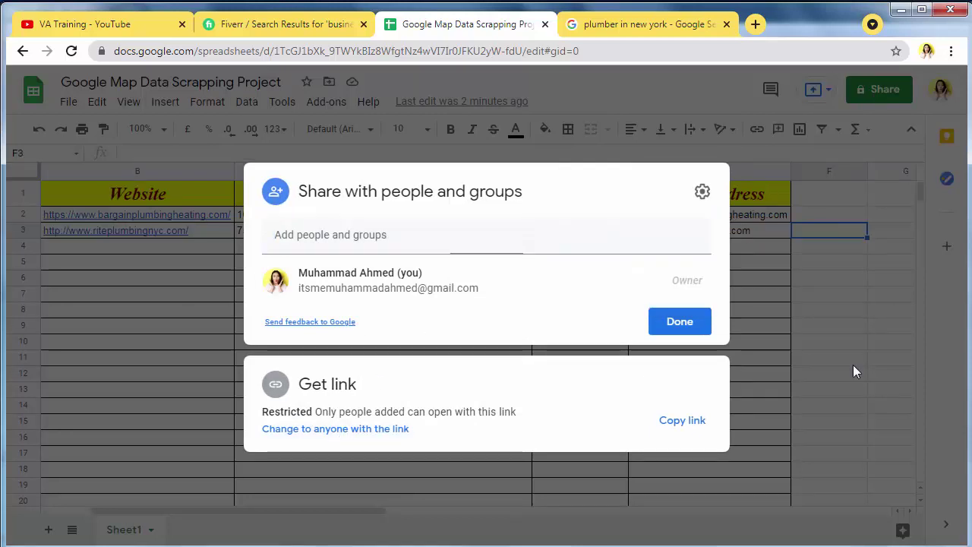
{"action": "left_click", "coordinate": [406, 240]}
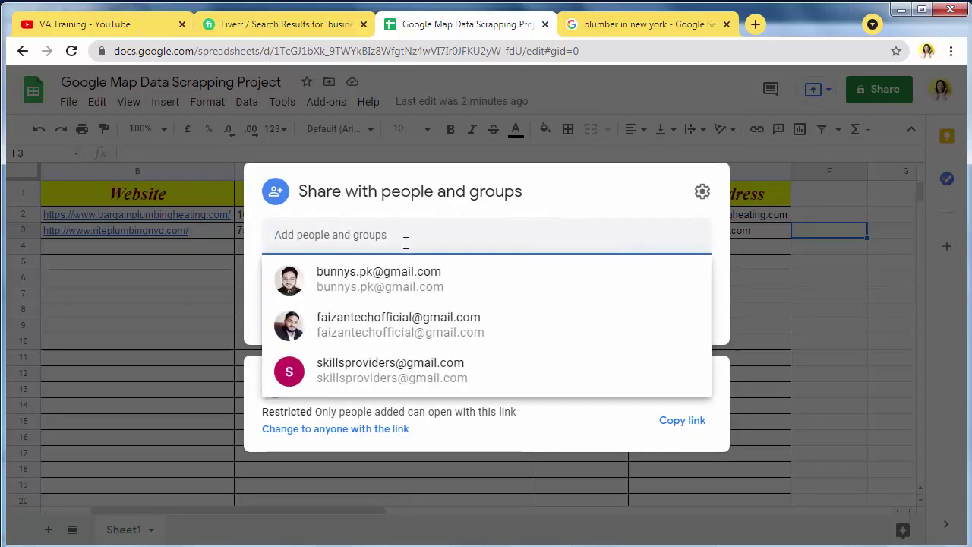
{"action": "left_click", "coordinate": [332, 330]}
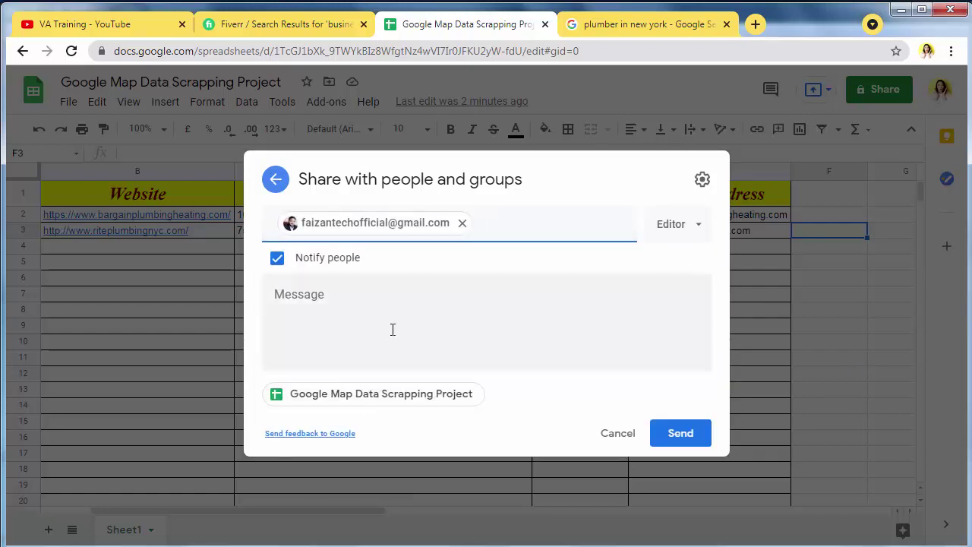
{"action": "left_click", "coordinate": [702, 227]}
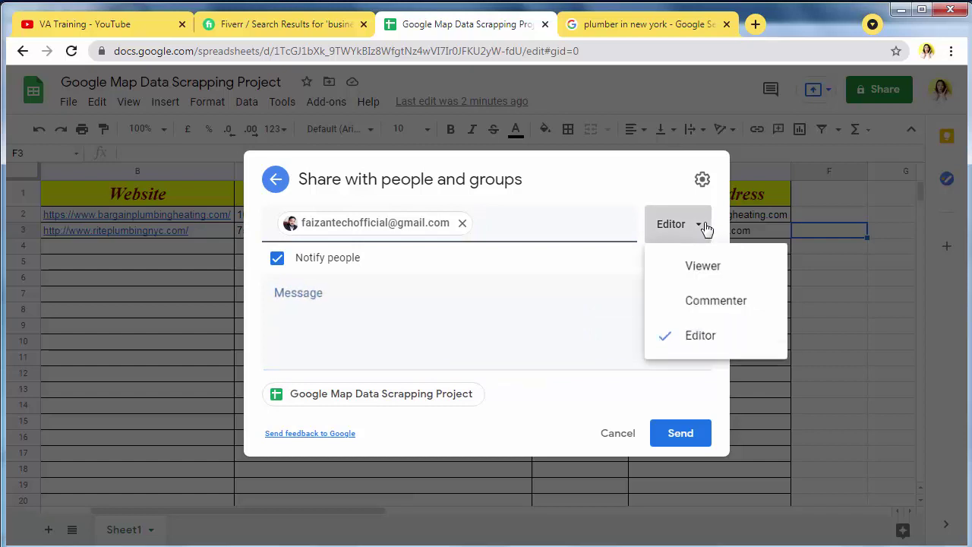
{"action": "left_click", "coordinate": [686, 342]}
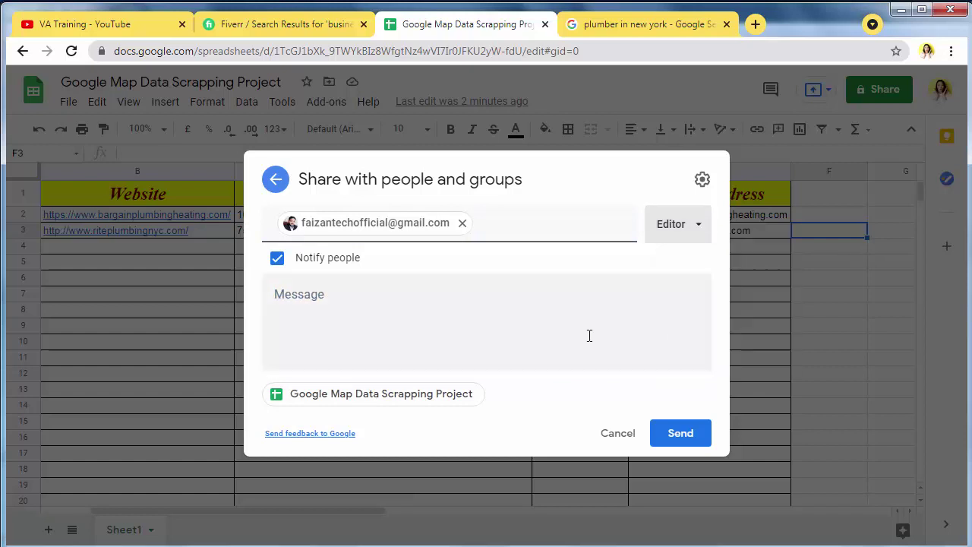
{"action": "left_click", "coordinate": [353, 329]}
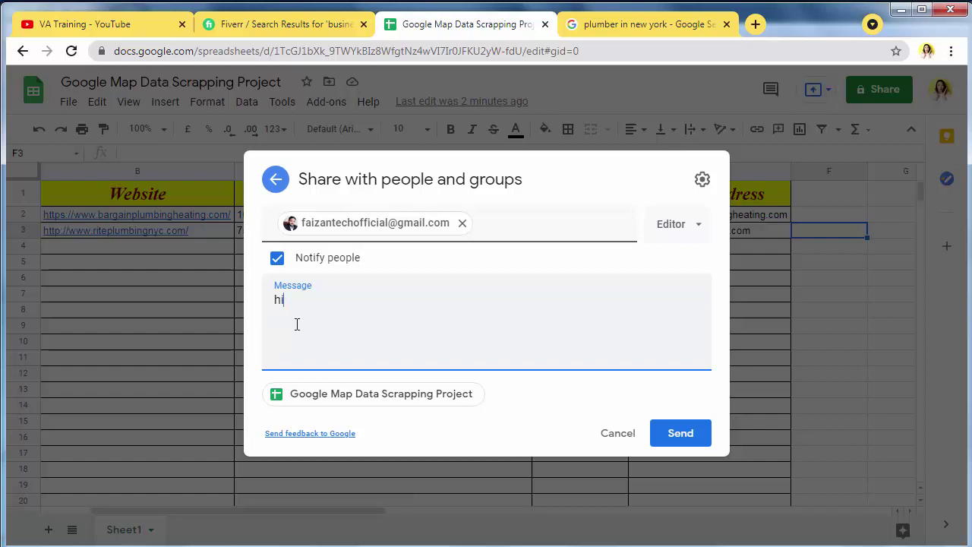
{"action": "left_click", "coordinate": [681, 442]}
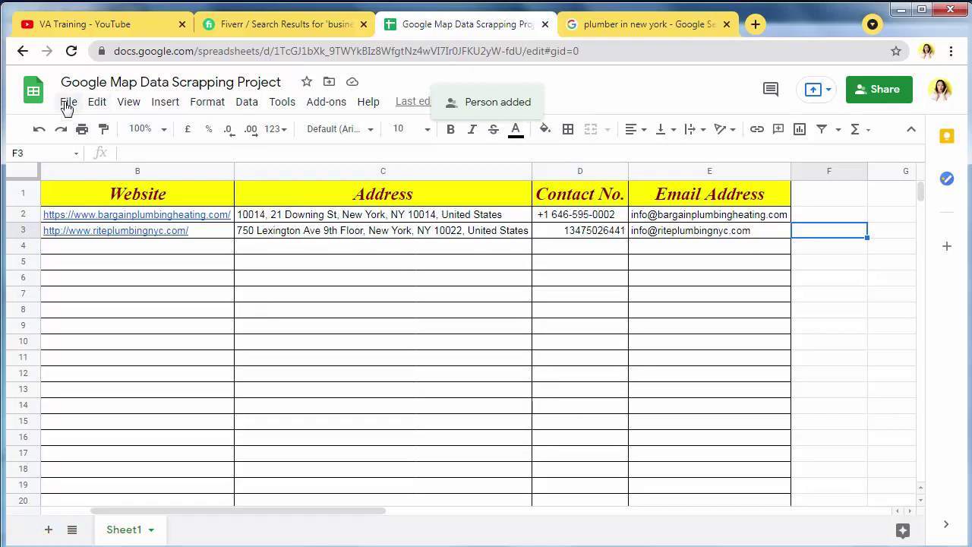
- Download the spreadsheet as a Microsoft Excel (.xlsx) file
{"action": "left_click", "coordinate": [67, 104]}
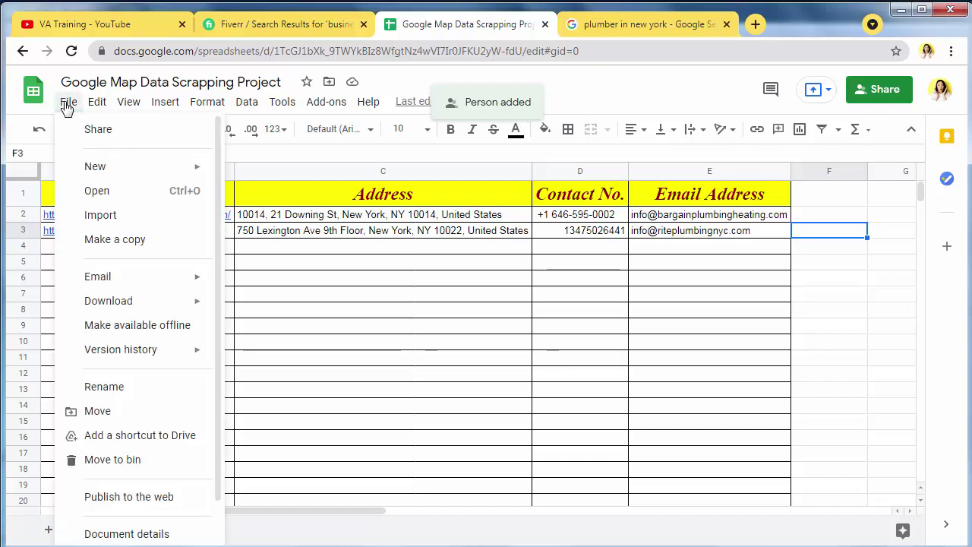
{"action": "mouse_move", "coordinate": [168, 311]}
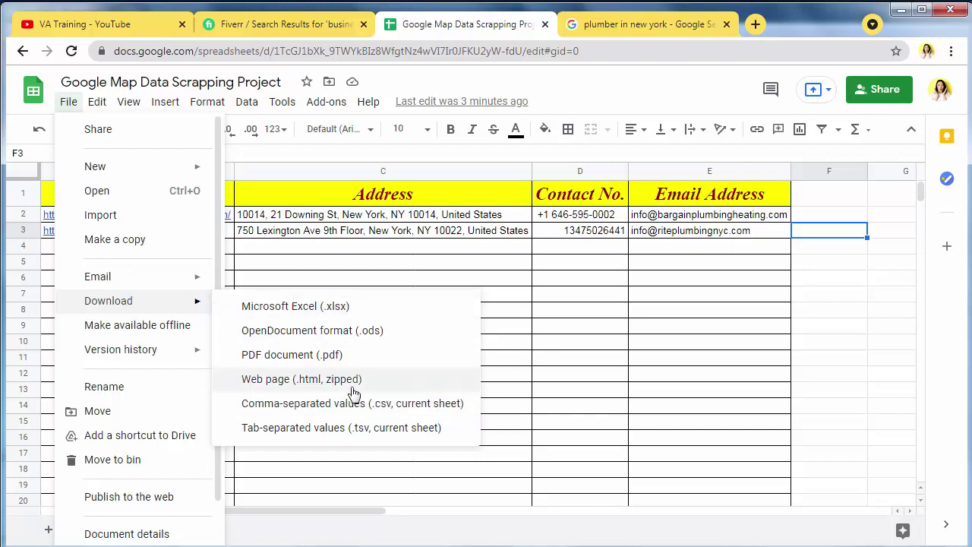
{"action": "left_click", "coordinate": [295, 313]}
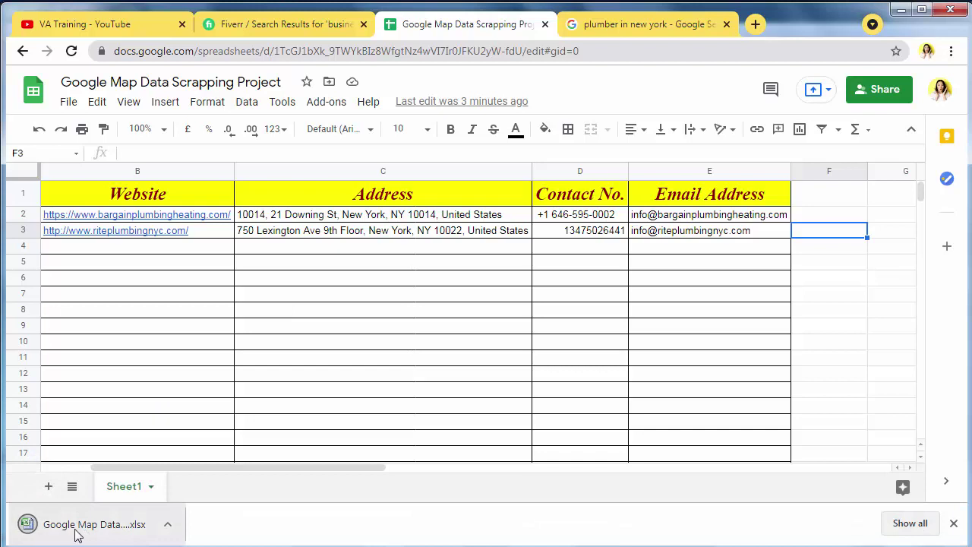
- Download the current sheet as a CSV file
{"action": "left_click", "coordinate": [69, 102]}
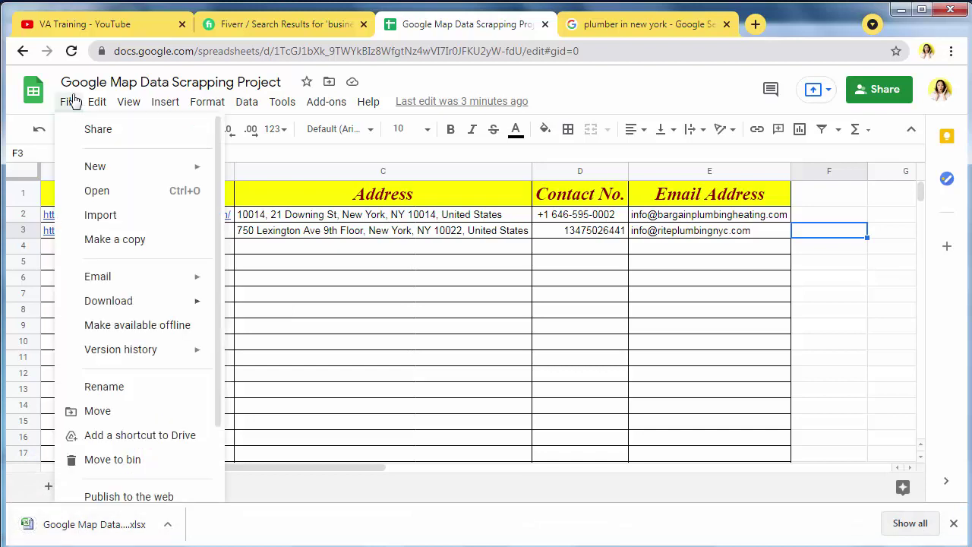
{"action": "mouse_move", "coordinate": [152, 310]}
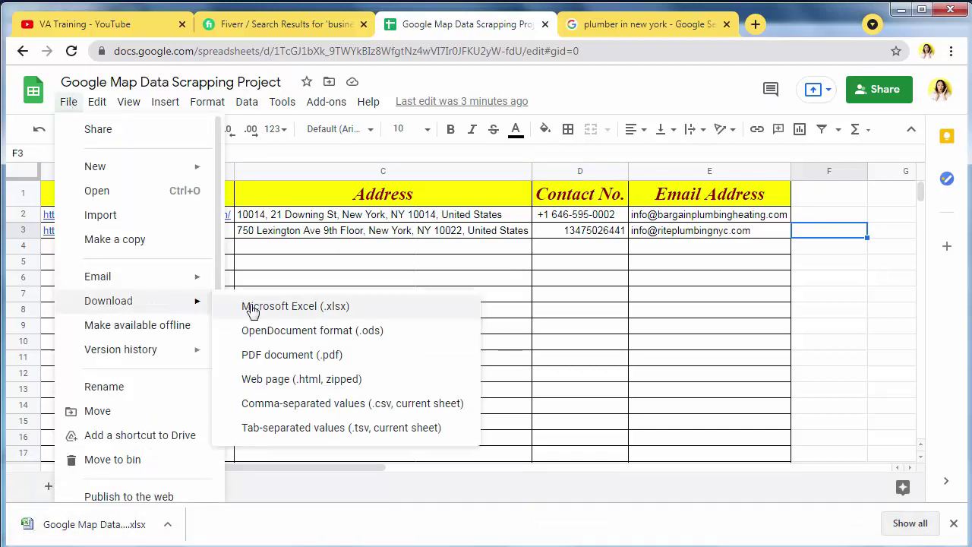
{"action": "left_click", "coordinate": [342, 408]}
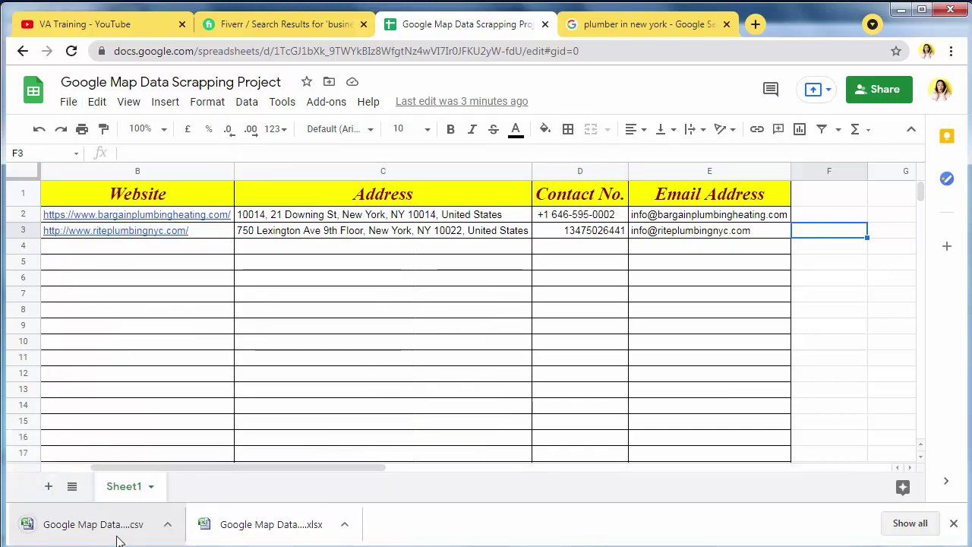
- Export the sheet as a landscape A4 PDF fitted to width
{"action": "left_click", "coordinate": [72, 106]}
{"action": "mouse_move", "coordinate": [183, 312]}
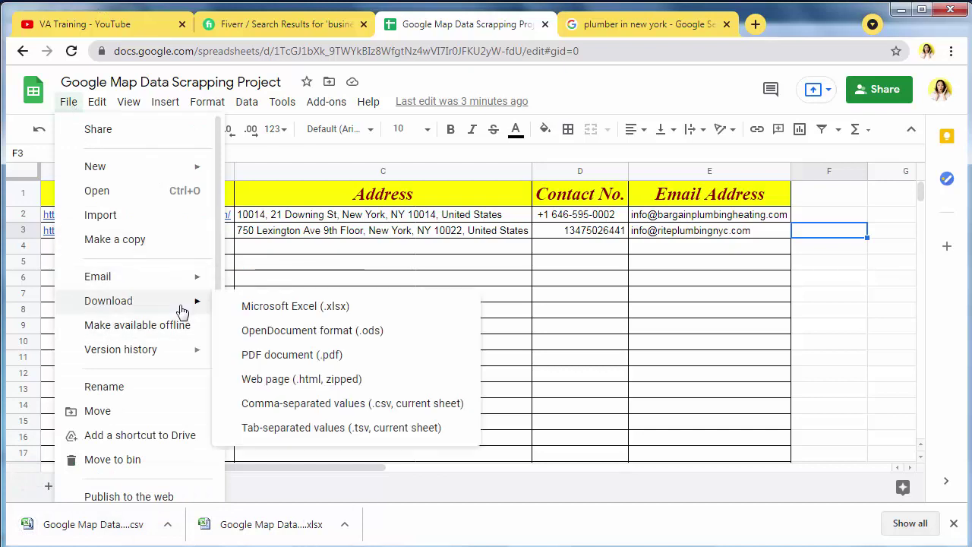
{"action": "left_click", "coordinate": [300, 358]}
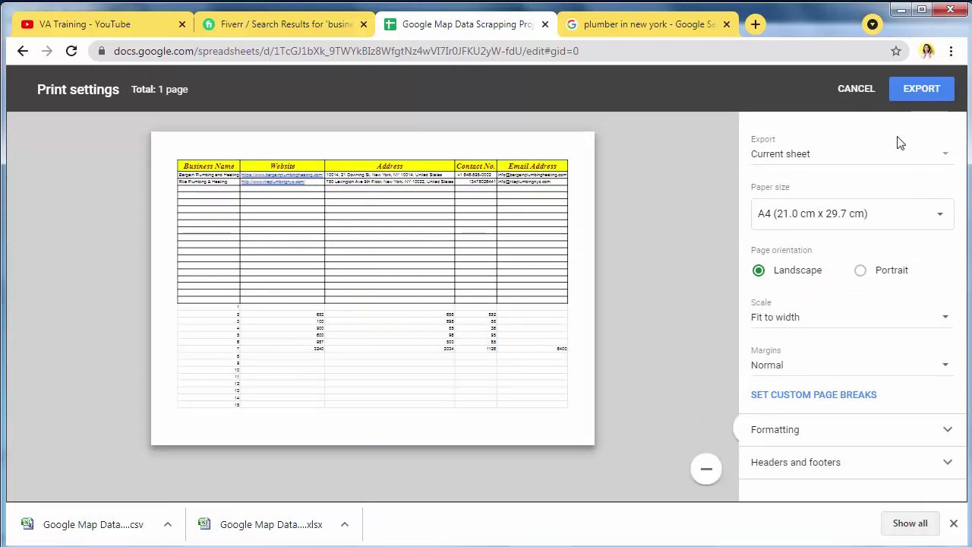
{"action": "left_click", "coordinate": [921, 92]}
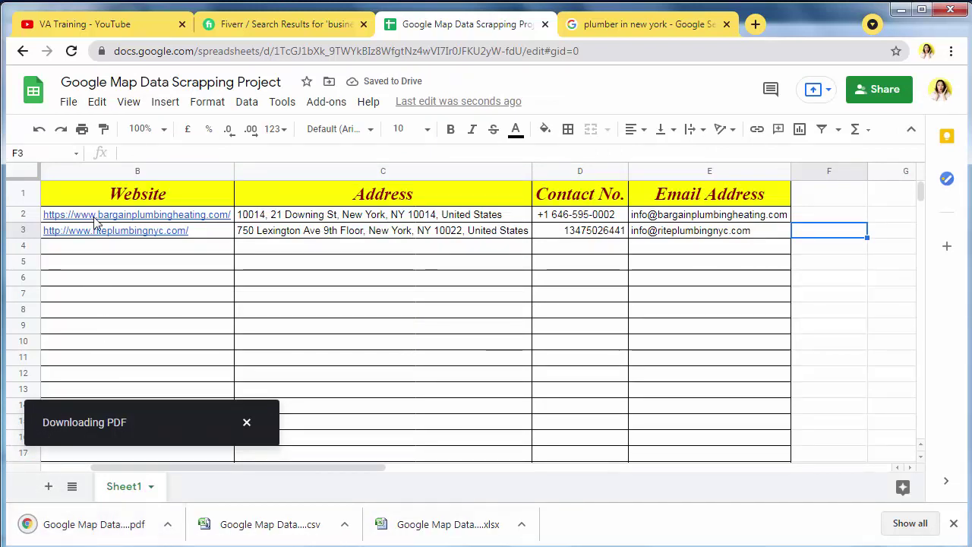
{"action": "left_click", "coordinate": [97, 103]}
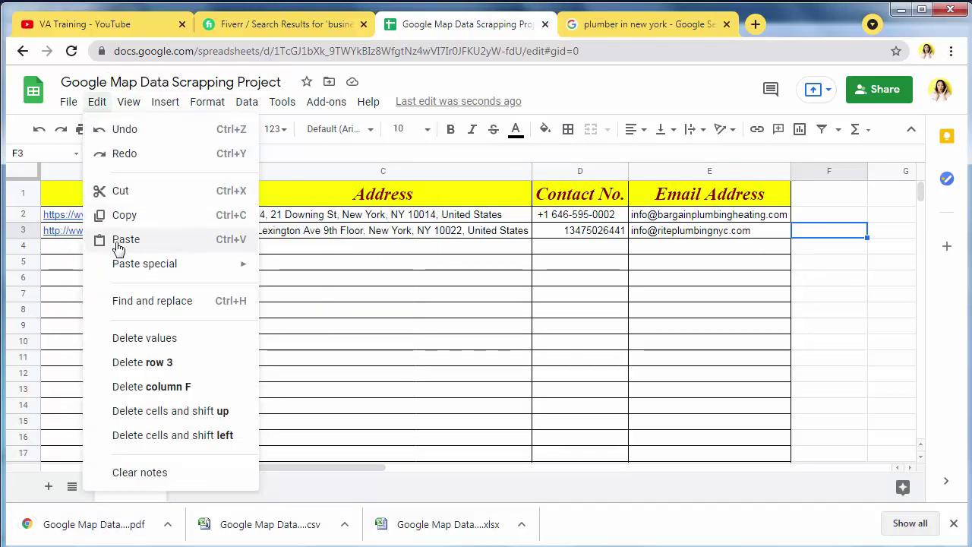
{"action": "mouse_move", "coordinate": [129, 277]}
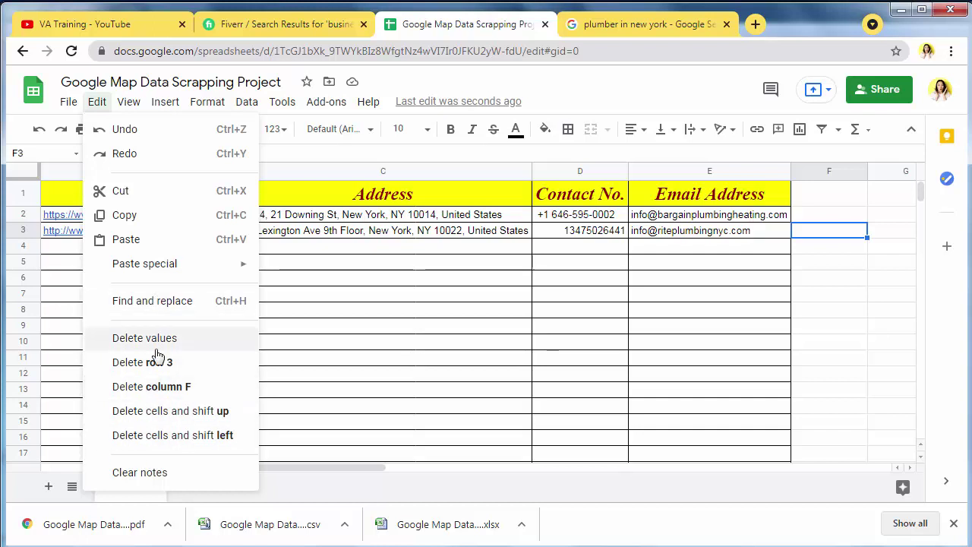
{"action": "mouse_move", "coordinate": [133, 112]}
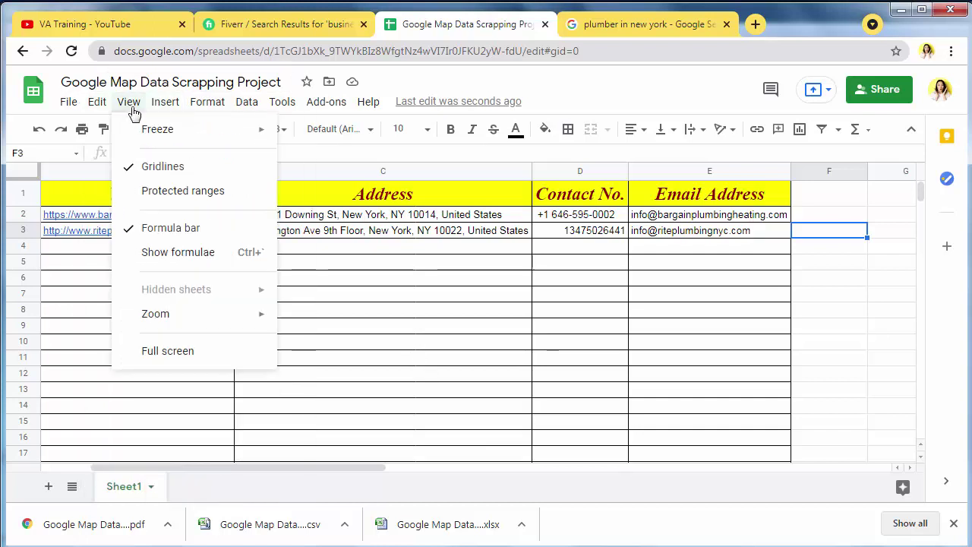
{"action": "mouse_move", "coordinate": [163, 102]}
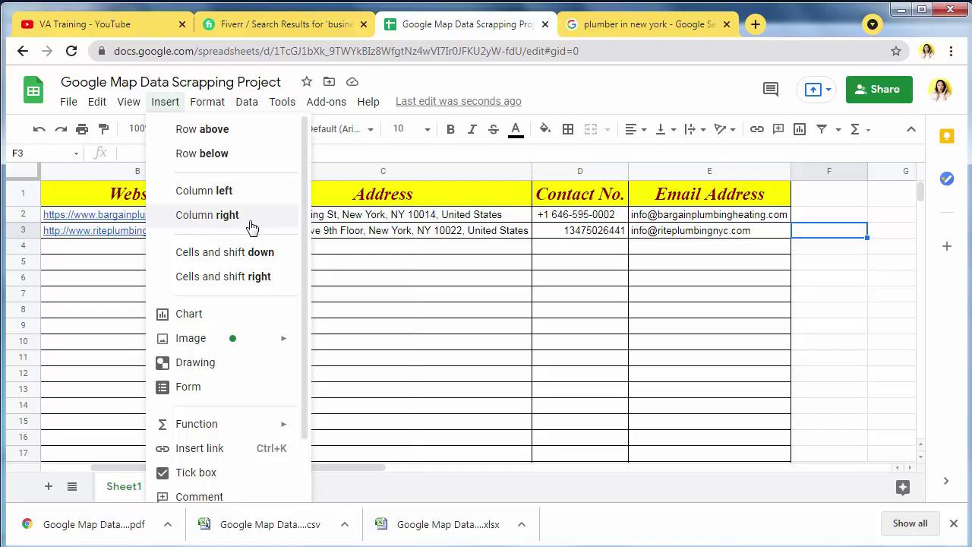
{"action": "mouse_move", "coordinate": [195, 345]}
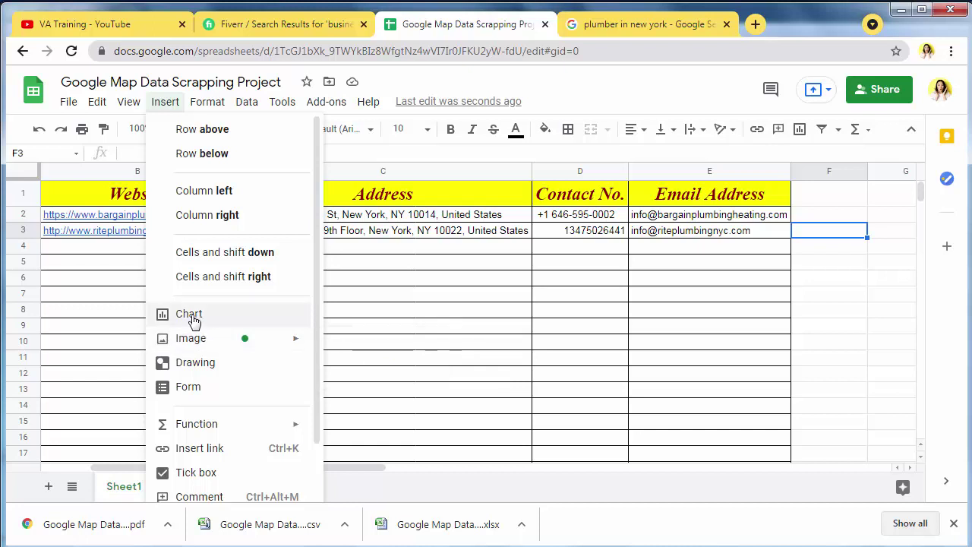
{"action": "left_click", "coordinate": [494, 377]}
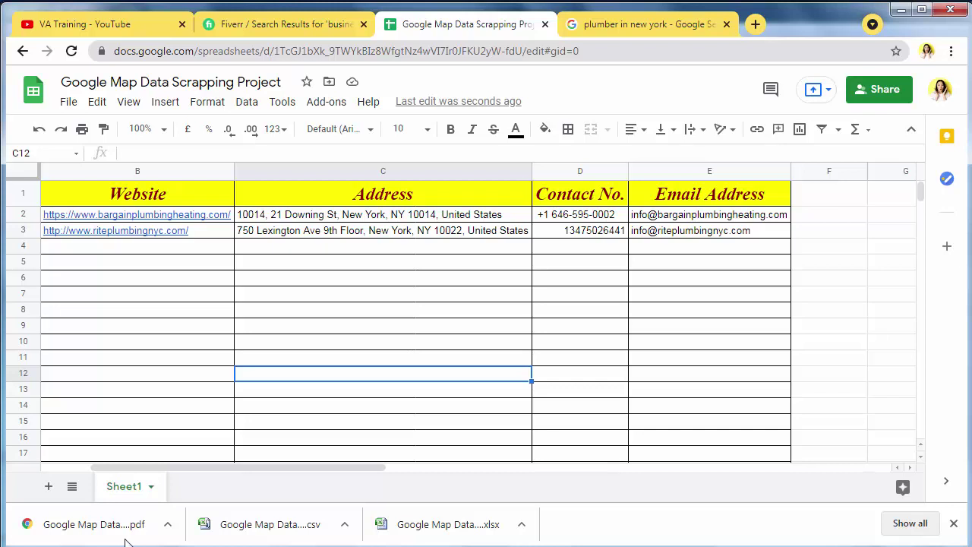
- Move to column A to show Business Name, then view Fiverr's 'business card to excel' results
{"action": "left_click", "coordinate": [184, 308]}
{"action": "key", "text": "Left"}
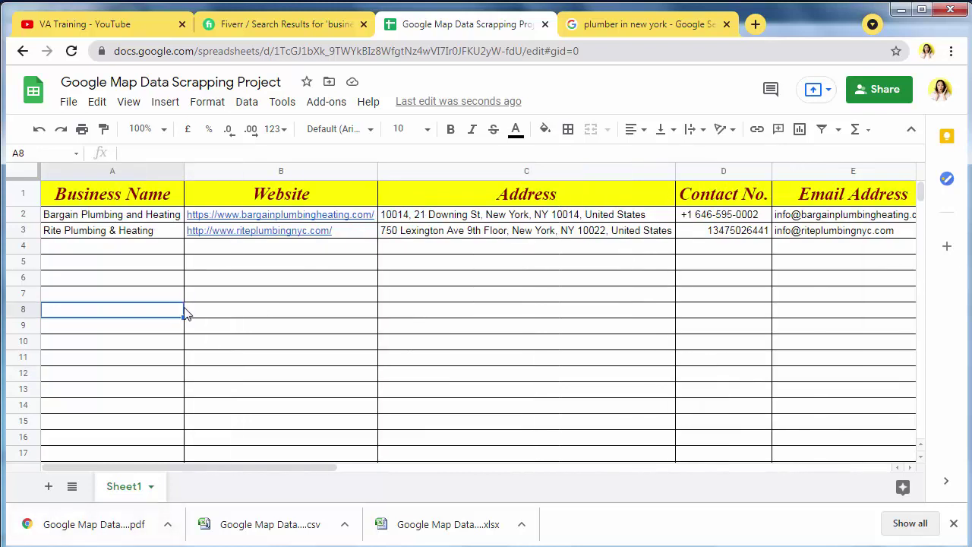
{"action": "key", "text": "Up"}
{"action": "key", "text": "Up"}
{"action": "key", "text": "Up"}
{"action": "key", "text": "Up"}
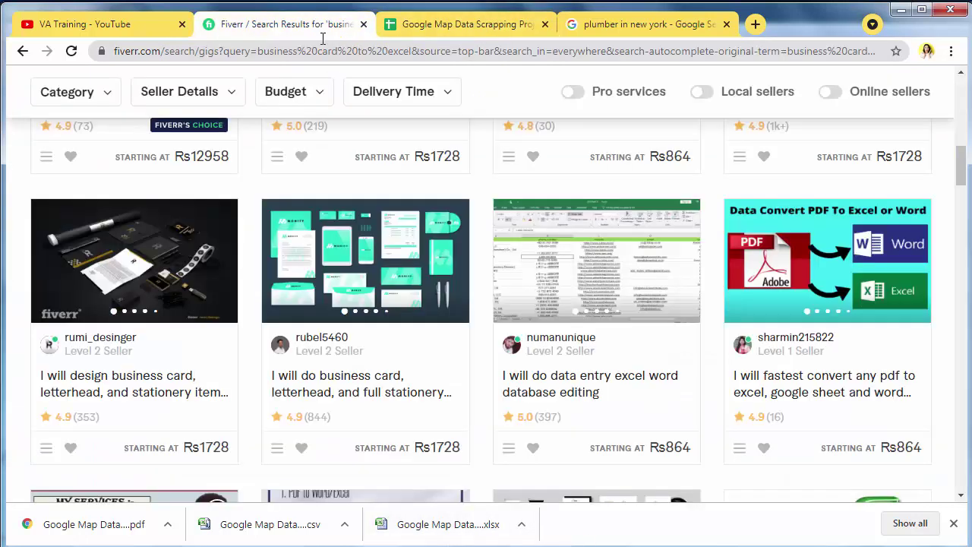
{"action": "left_click", "coordinate": [307, 25]}
{"action": "scroll", "coordinate": [262, 312], "scroll_direction": "up", "scroll_amount": 10}
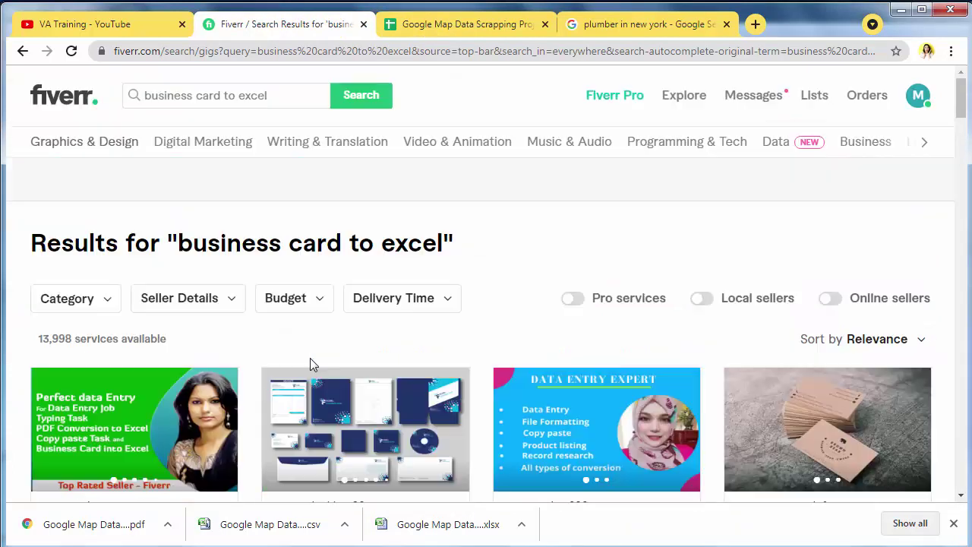
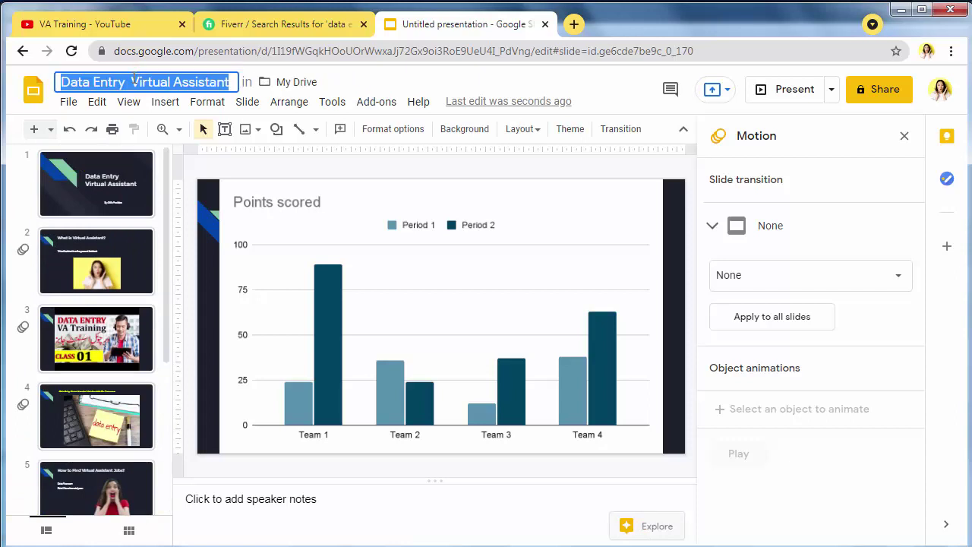
- Title the presentation 'Data Entry Virtual Assistant' and share it with a suggested contact as Editor
{"action": "left_click", "coordinate": [387, 78]}
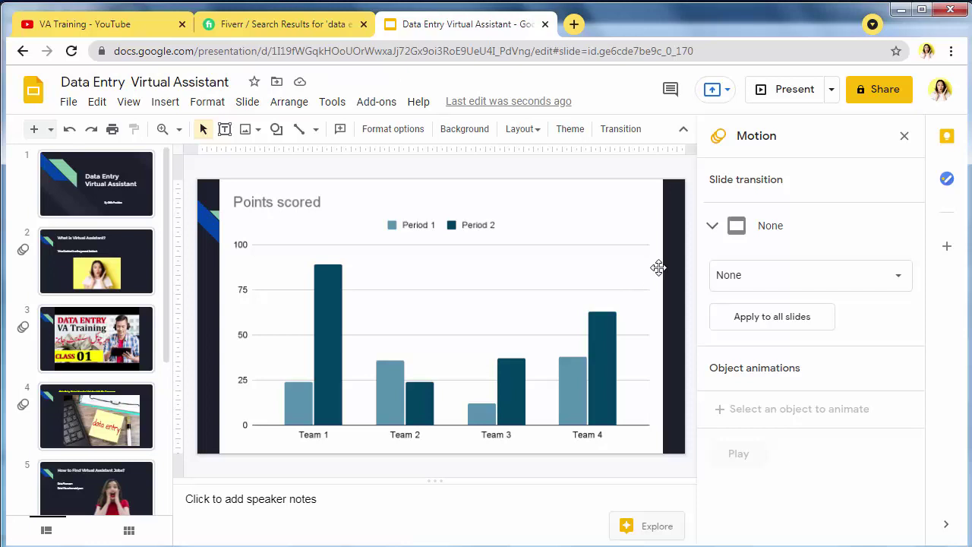
{"action": "left_click", "coordinate": [873, 92]}
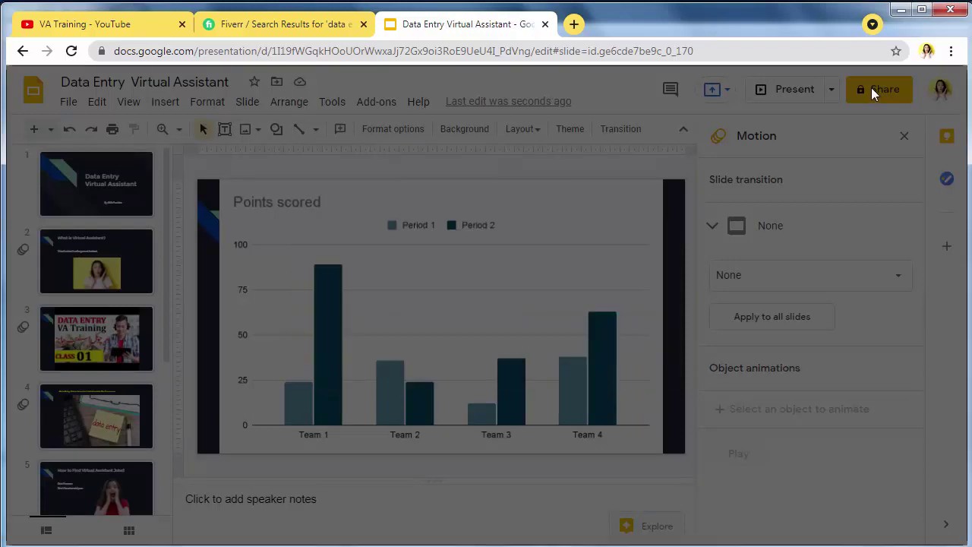
{"action": "left_click", "coordinate": [329, 234]}
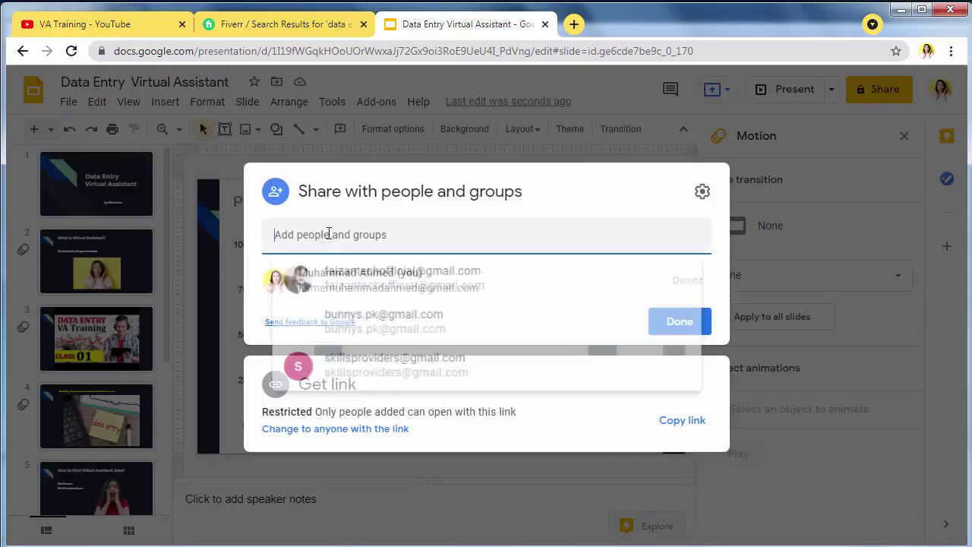
{"action": "left_click", "coordinate": [337, 286]}
{"action": "left_click", "coordinate": [359, 326]}
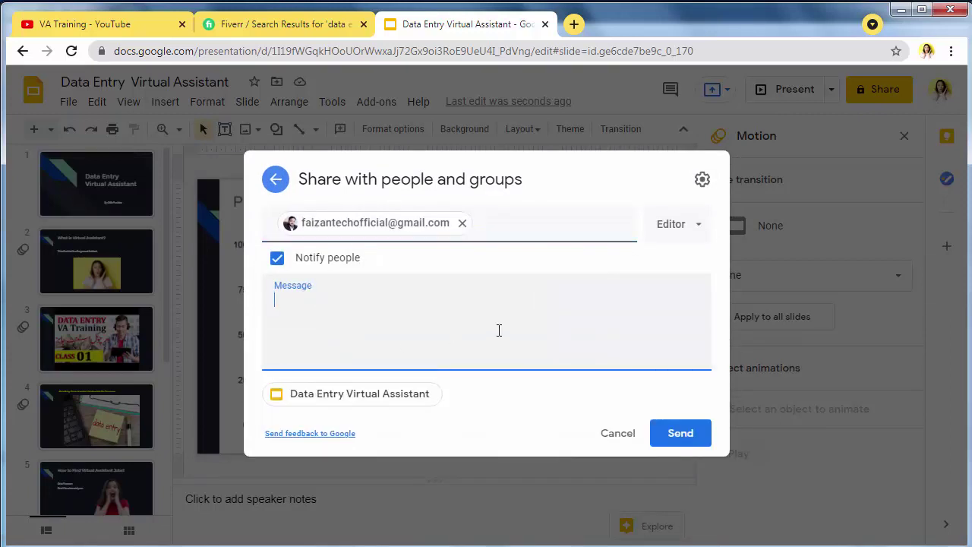
{"action": "left_click", "coordinate": [681, 434]}
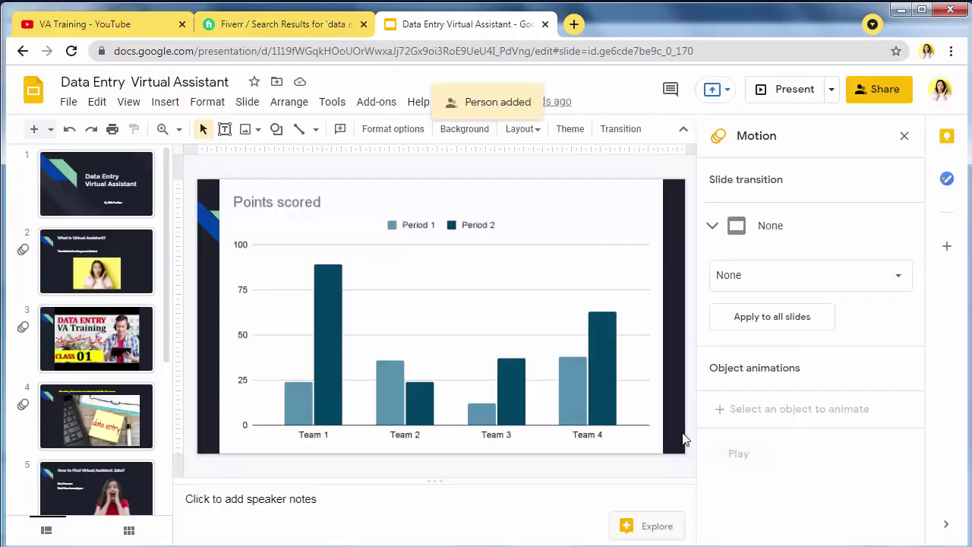
{"action": "left_click", "coordinate": [67, 102]}
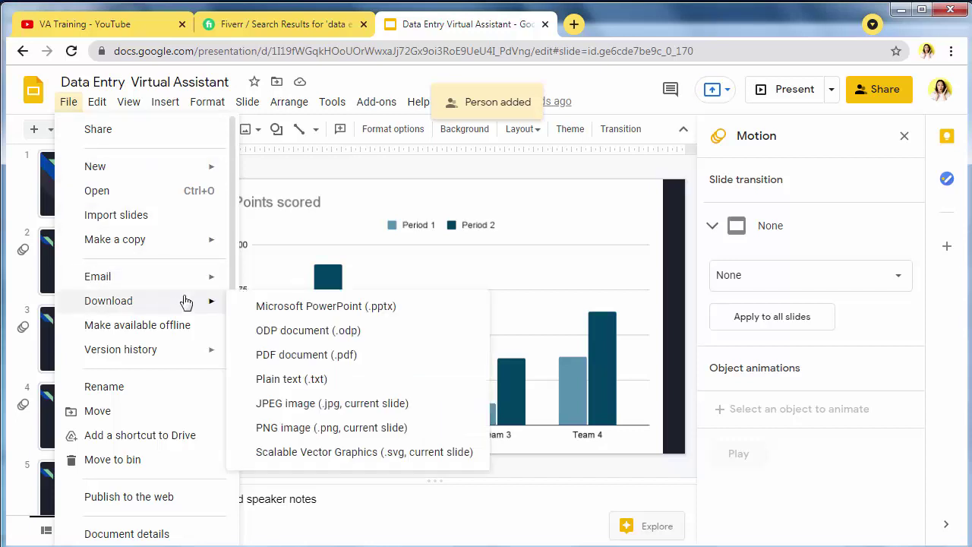
- Email the presentation as a PDF attachment to a suggested contact
{"action": "mouse_move", "coordinate": [195, 279]}
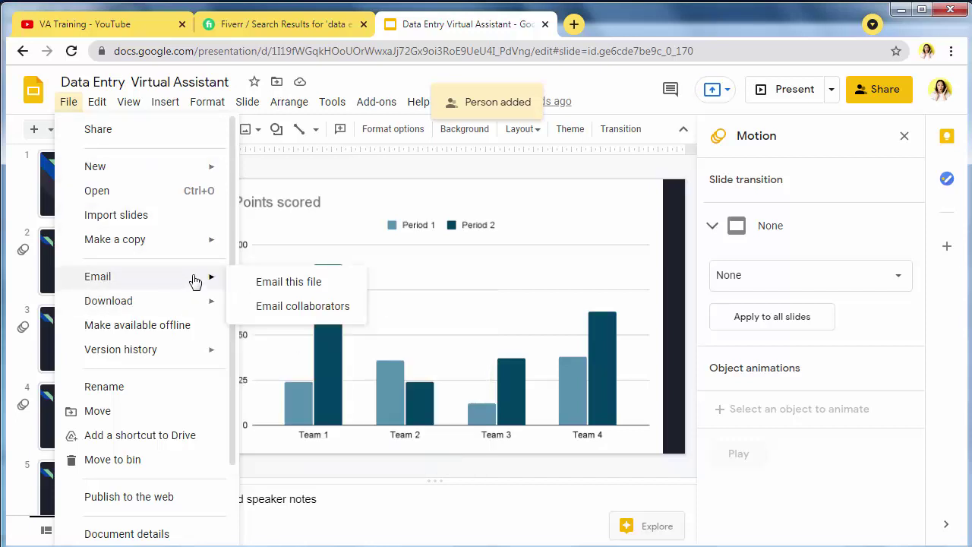
{"action": "left_click", "coordinate": [283, 283]}
{"action": "left_click", "coordinate": [381, 244]}
{"action": "left_click", "coordinate": [362, 326]}
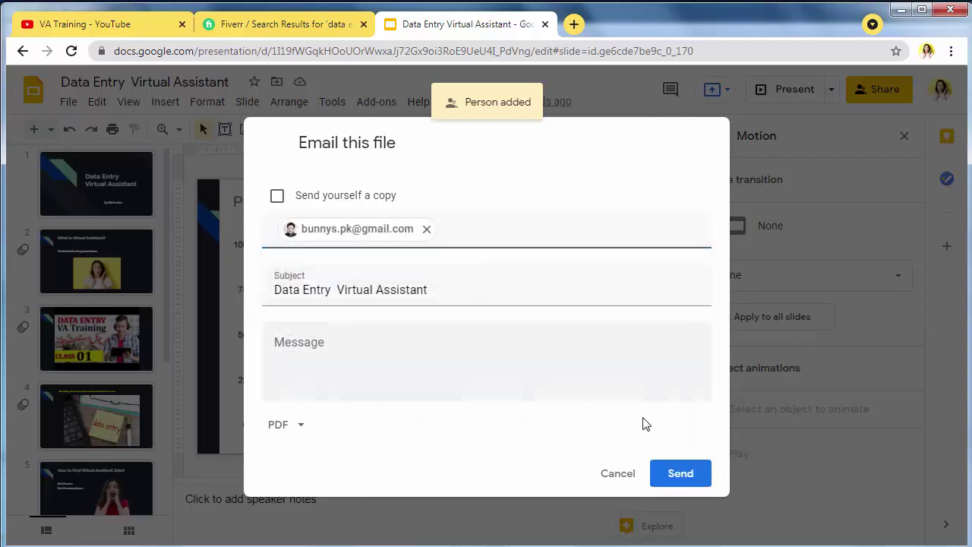
{"action": "left_click", "coordinate": [679, 478]}
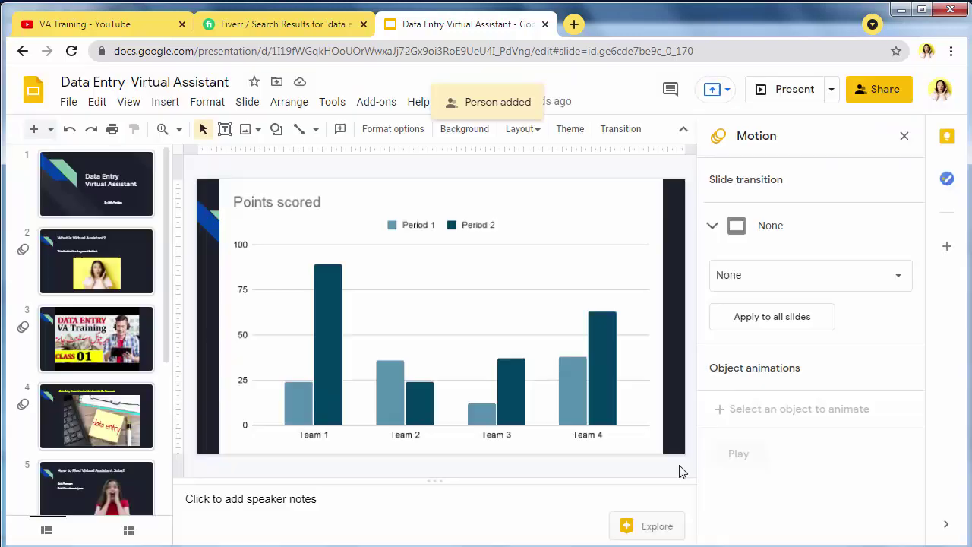
- Download a Microsoft PowerPoint (.pptx) copy of the presentation
{"action": "left_click", "coordinate": [69, 101]}
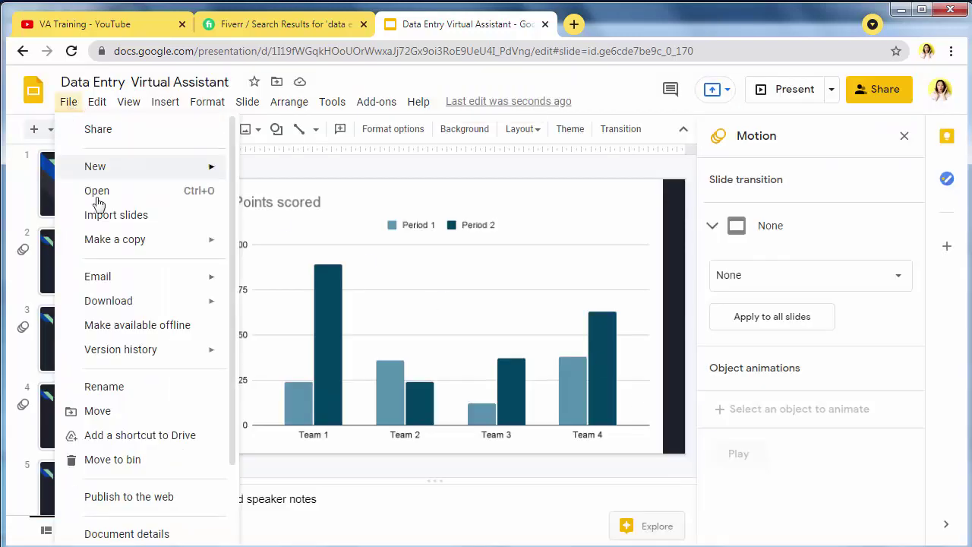
{"action": "mouse_move", "coordinate": [156, 309]}
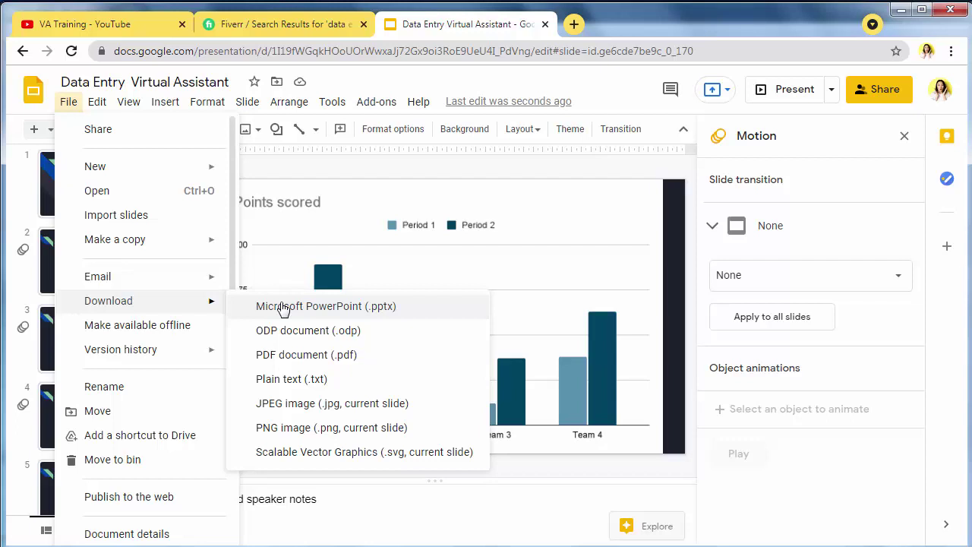
{"action": "left_click", "coordinate": [283, 306]}
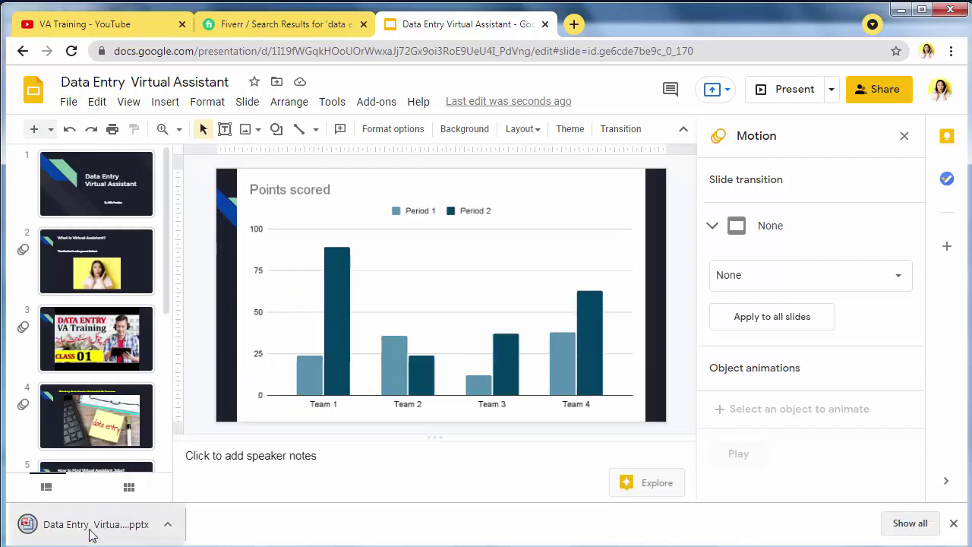
- Open the downloaded .pptx in PowerPoint, close the Camtasia add-in notice, and scroll through the slides
{"action": "left_click", "coordinate": [93, 531]}
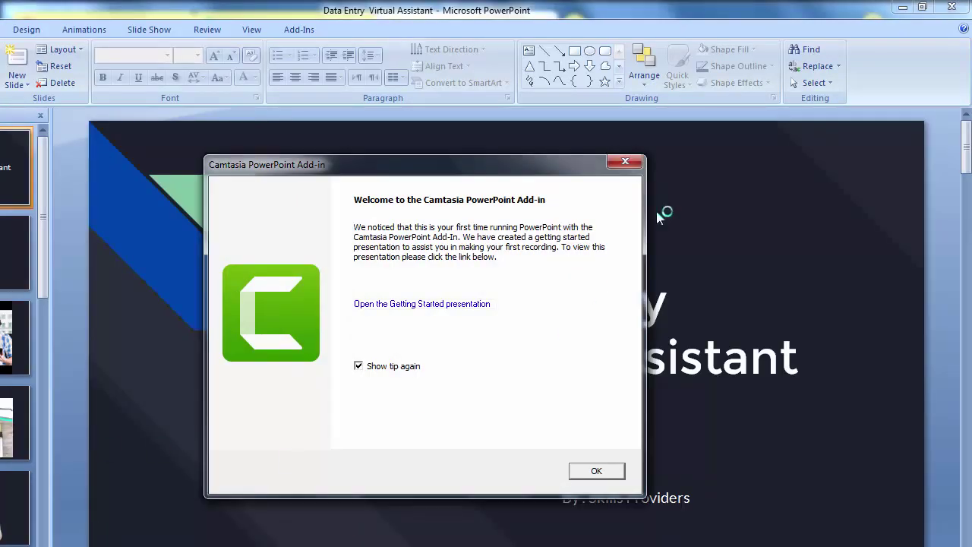
{"action": "left_click", "coordinate": [627, 163]}
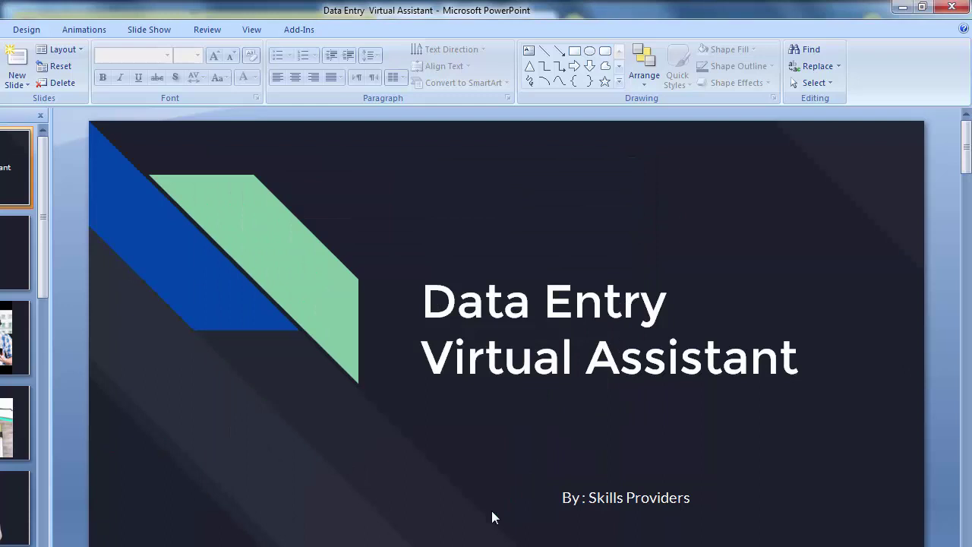
{"action": "scroll", "coordinate": [72, 338], "scroll_direction": "down", "scroll_amount": 1}
{"action": "scroll", "coordinate": [180, 486], "scroll_direction": "down", "scroll_amount": 1}
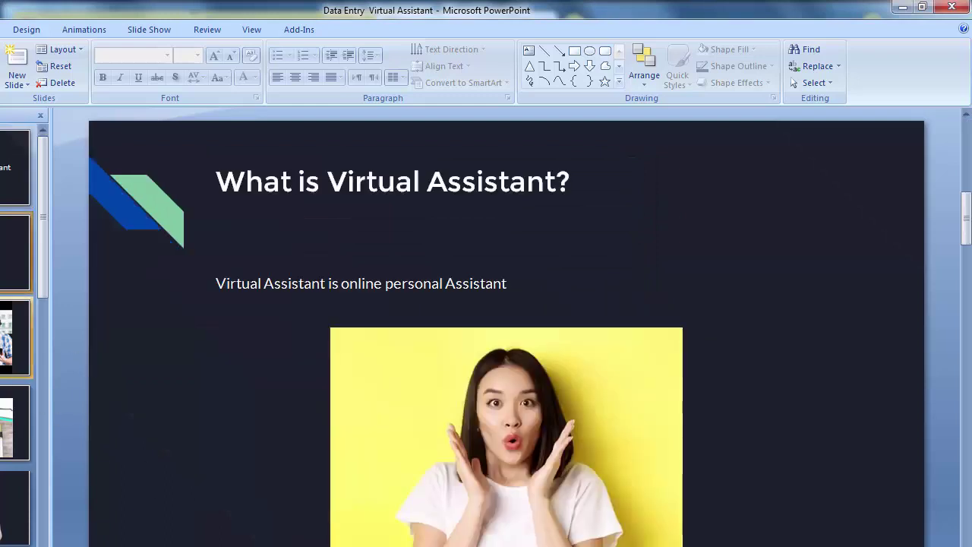
{"action": "scroll", "coordinate": [506, 334], "scroll_direction": "down", "scroll_amount": 2}
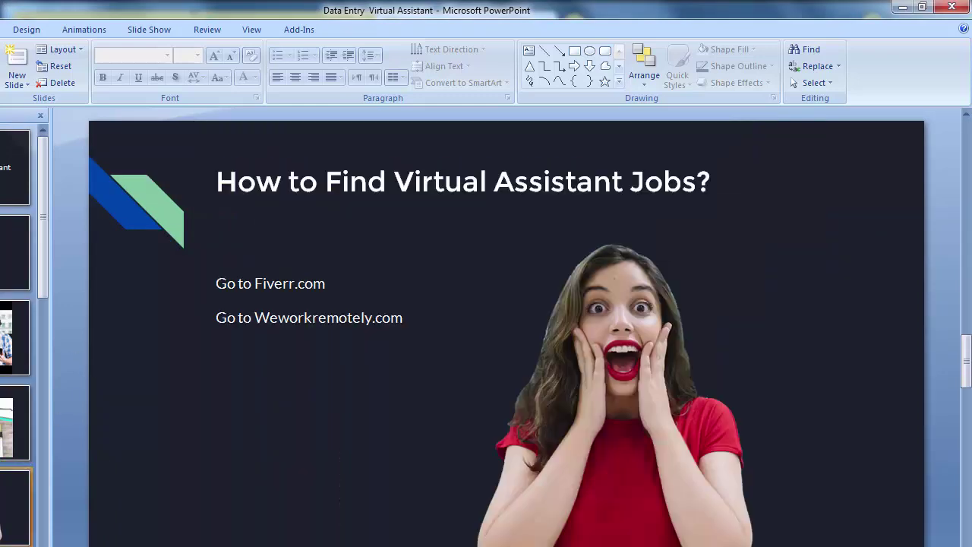
{"action": "scroll", "coordinate": [506, 334], "scroll_direction": "down", "scroll_amount": 1}
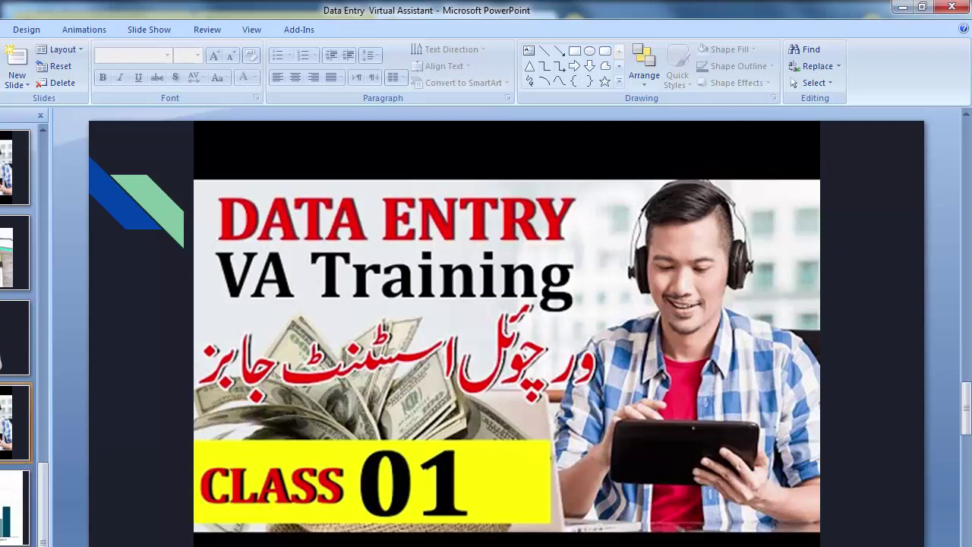
{"action": "scroll", "coordinate": [506, 334], "scroll_direction": "down", "scroll_amount": 1}
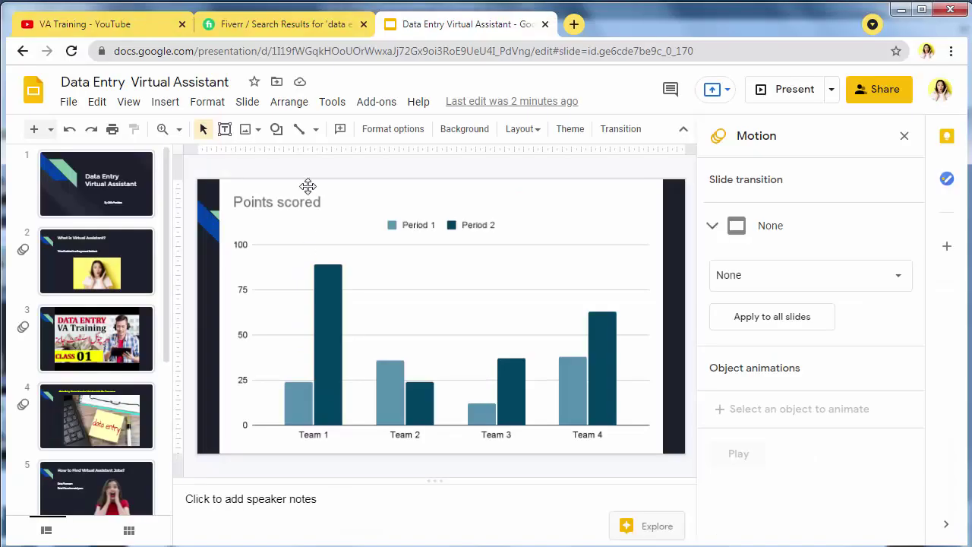
- Download the presentation as a PDF document (.pdf)
{"action": "left_click", "coordinate": [68, 101]}
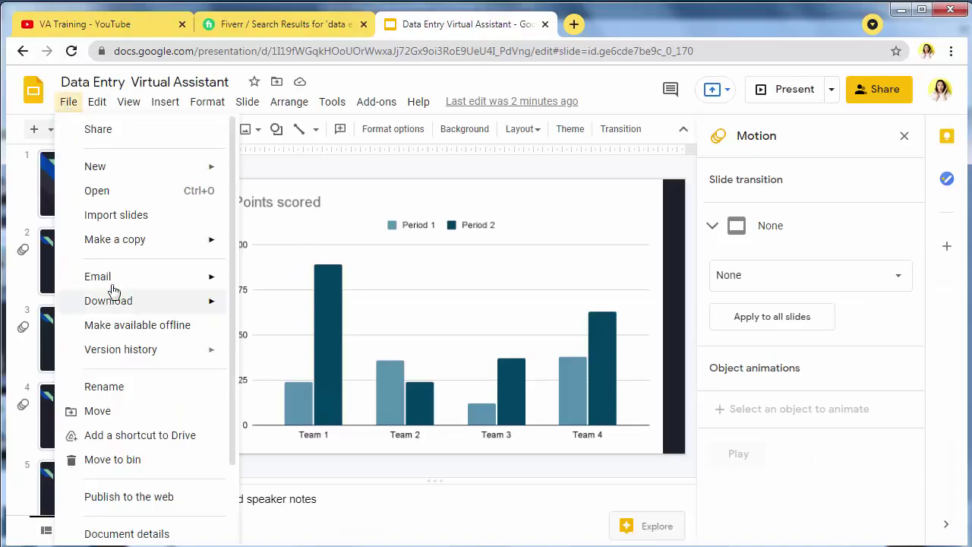
{"action": "mouse_move", "coordinate": [190, 300]}
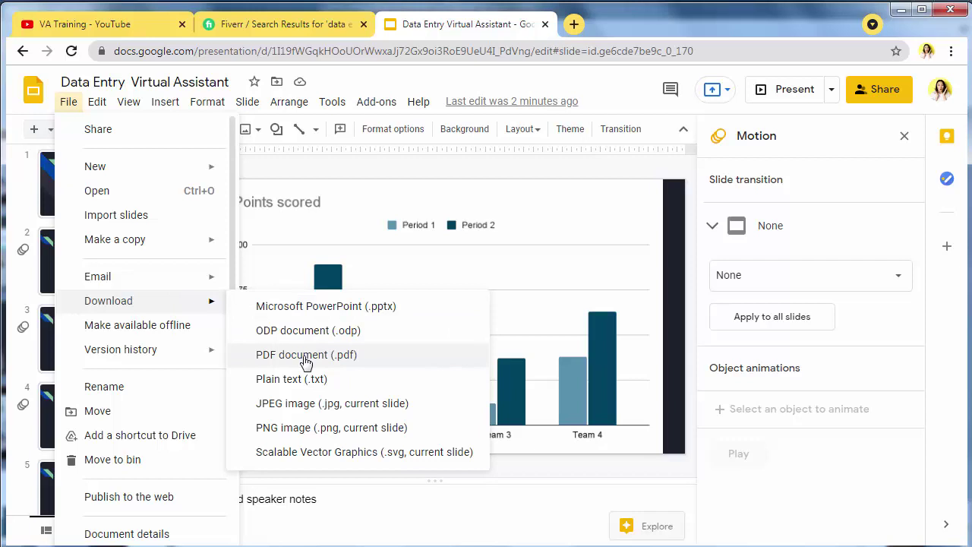
{"action": "left_click", "coordinate": [306, 355]}
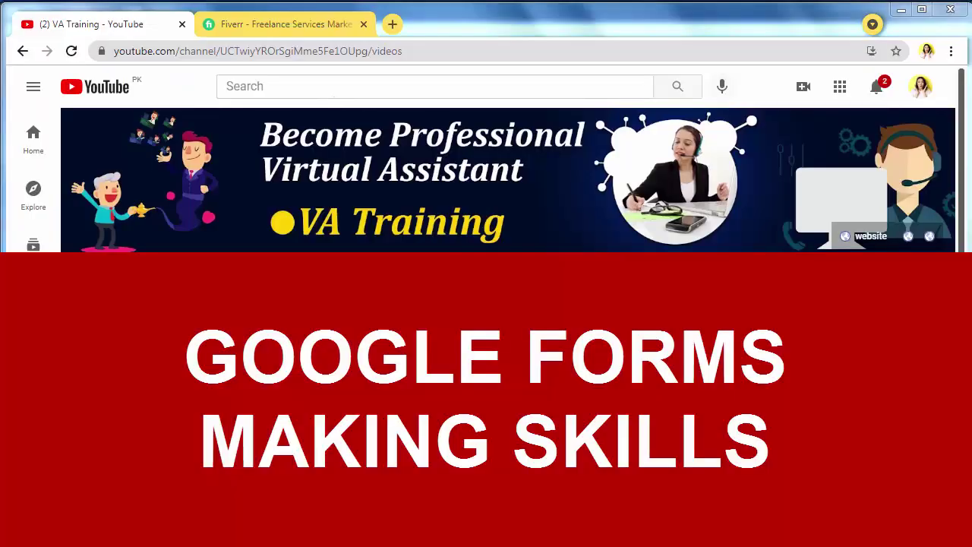
- On Fiverr, search services for 'google forms' and scroll through the gig results
{"action": "left_click", "coordinate": [285, 30]}
{"action": "left_click", "coordinate": [227, 95]}
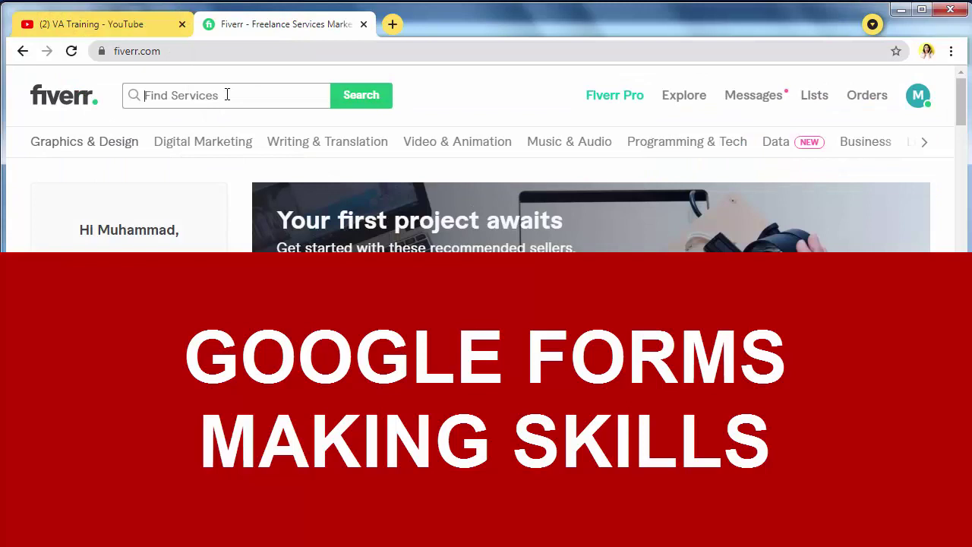
{"action": "type", "text": "go"}
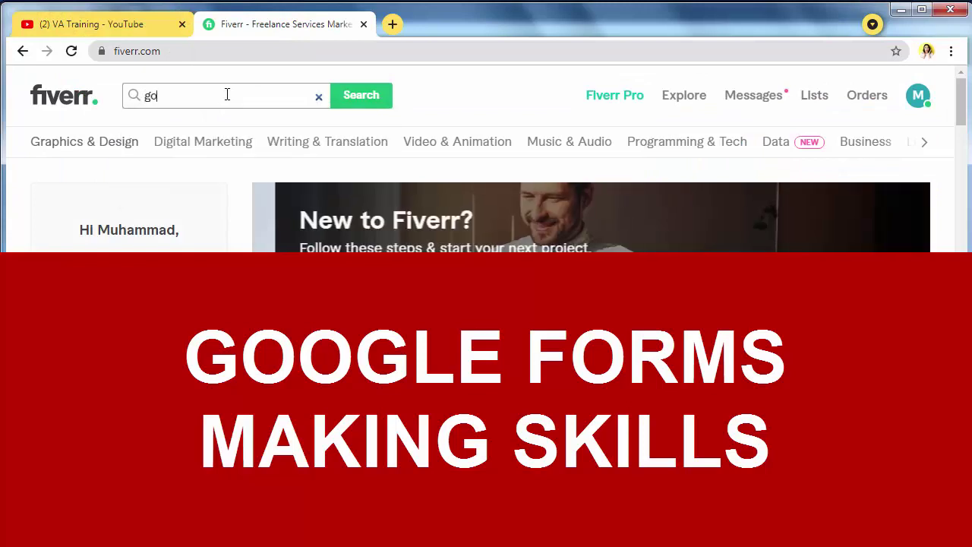
{"action": "type", "text": "ogle form"}
{"action": "key", "text": "BackSpace"}
{"action": "key", "text": "BackSpace"}
{"action": "key", "text": "BackSpace"}
{"action": "key", "text": "BackSpace"}
{"action": "key", "text": "BackSpace"}
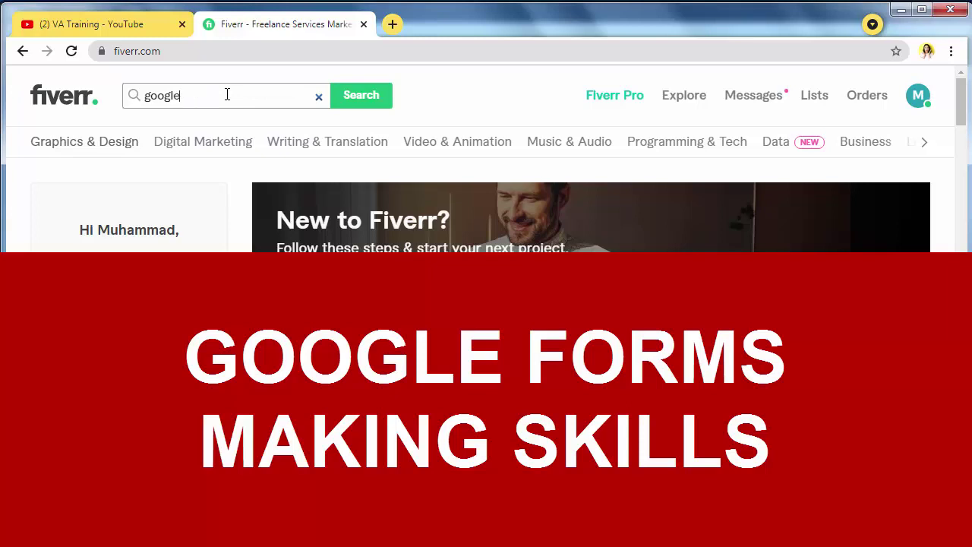
{"action": "type", "text": "fo"}
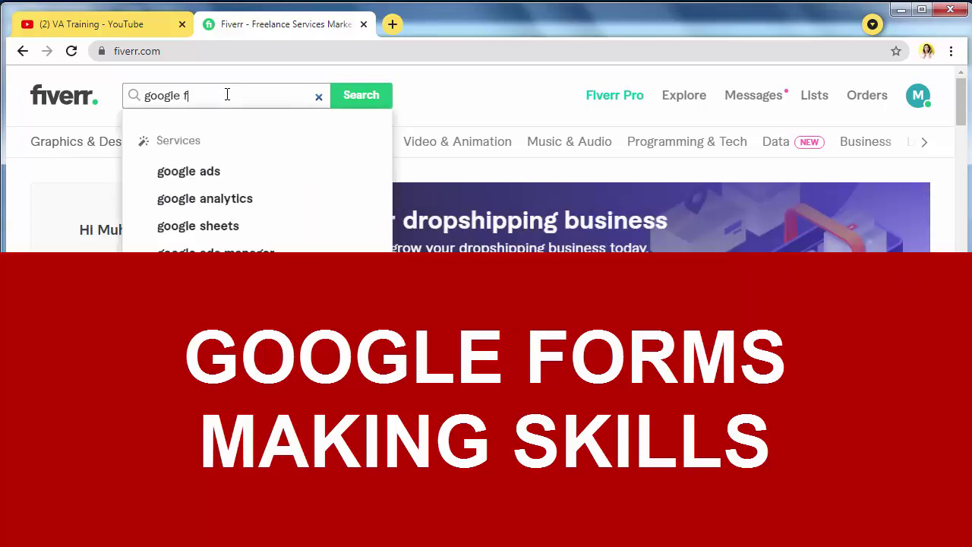
{"action": "type", "text": "rms"}
{"action": "key", "text": "Return"}
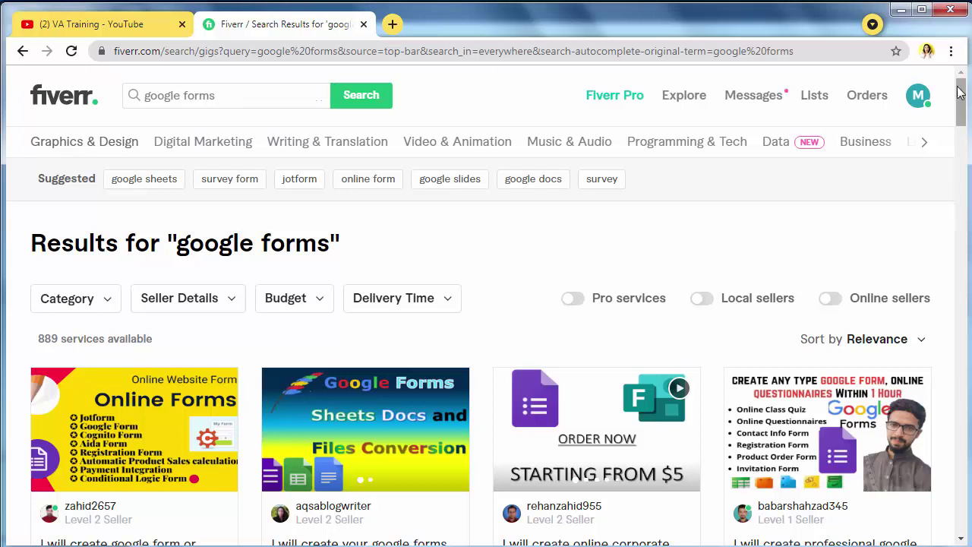
{"action": "left_click_drag", "start_coordinate": [961, 96], "coordinate": [965, 133]}
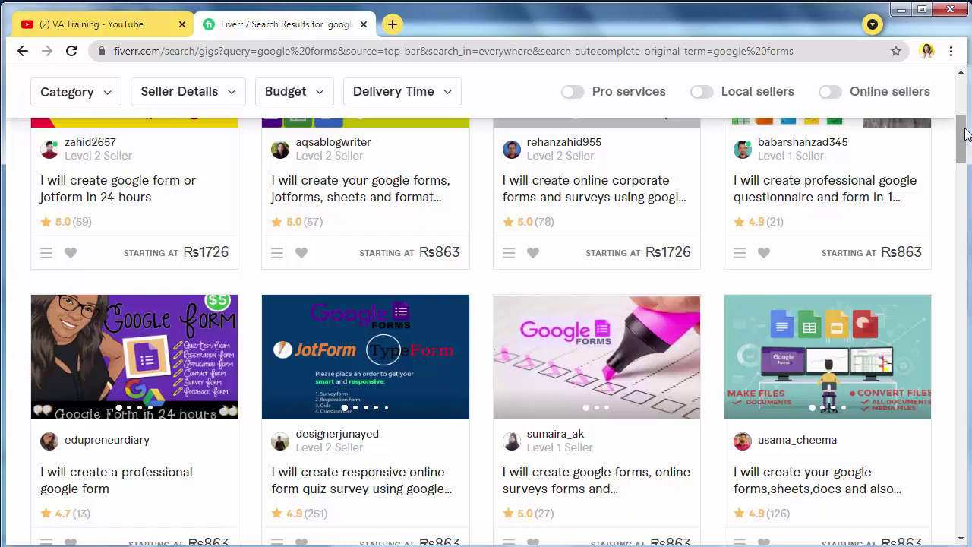
- Subscribe to the VA Training YouTube channel with all notifications turned on
{"action": "left_click", "coordinate": [115, 25]}
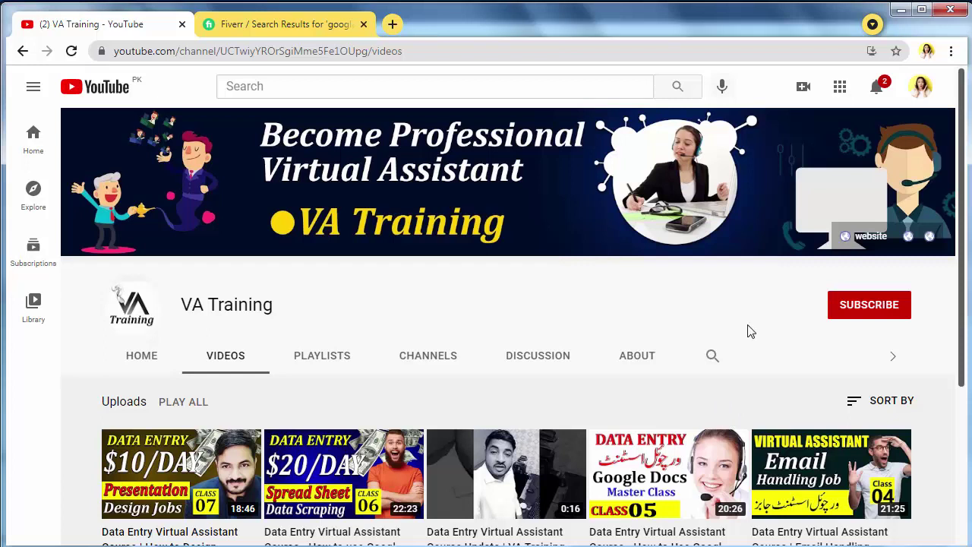
{"action": "left_click", "coordinate": [863, 318]}
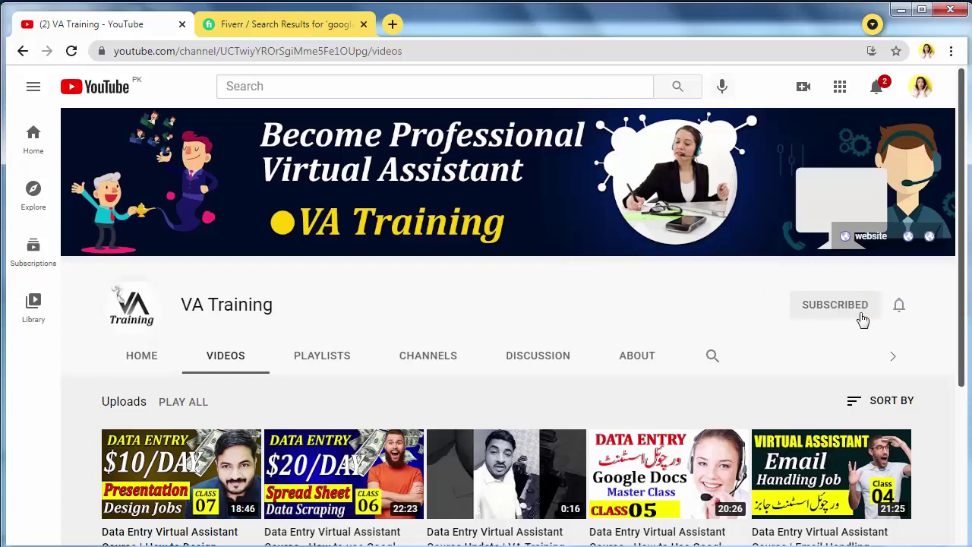
{"action": "left_click", "coordinate": [900, 306]}
{"action": "left_click", "coordinate": [804, 344]}
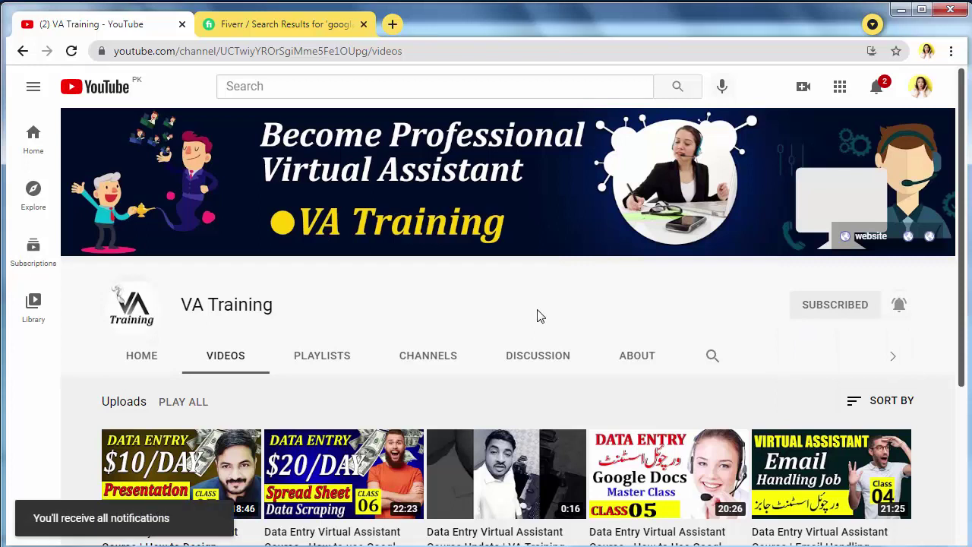
- Search Google for 'google forms' in a new tab
{"action": "left_click", "coordinate": [394, 25]}
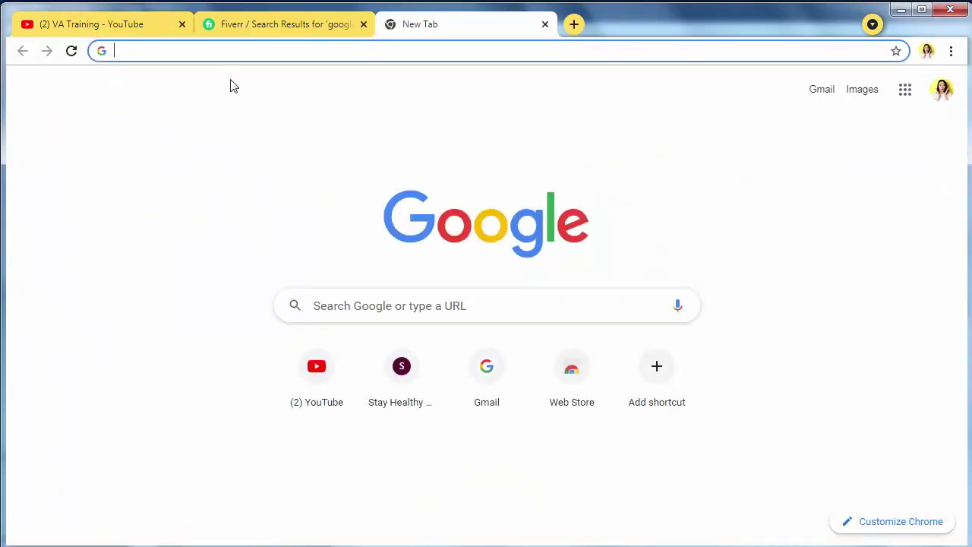
{"action": "type", "text": "google "}
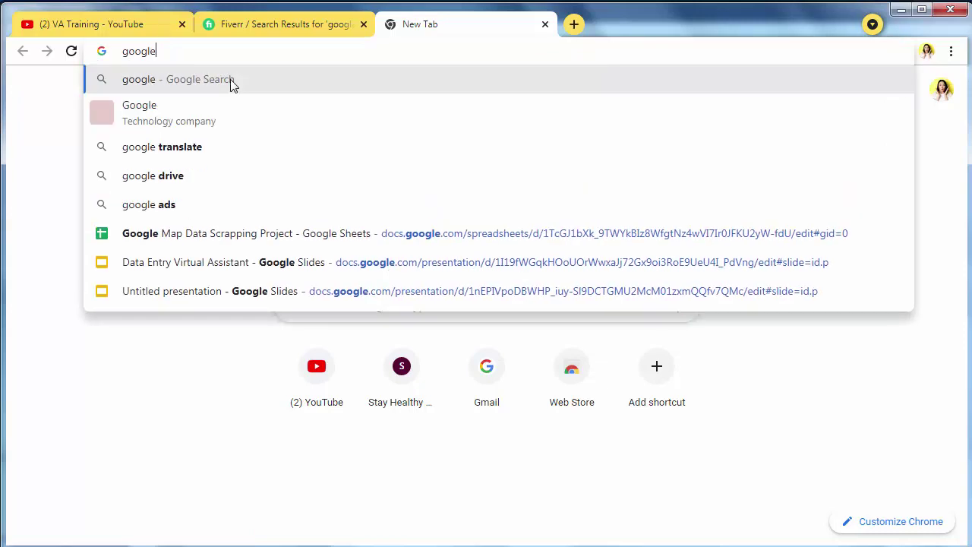
{"action": "type", "text": "forms"}
{"action": "key", "text": "Return"}
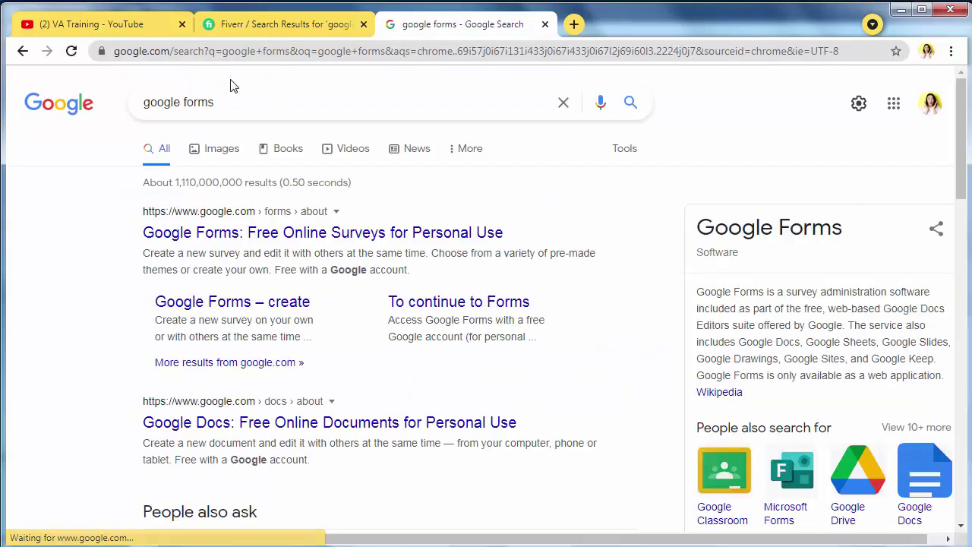
- Show the Google apps grid and scroll down to the Forms icon
{"action": "left_click", "coordinate": [894, 106]}
{"action": "scroll", "coordinate": [828, 302], "scroll_direction": "down", "scroll_amount": 2}
{"action": "scroll", "coordinate": [828, 302], "scroll_direction": "down", "scroll_amount": 2}
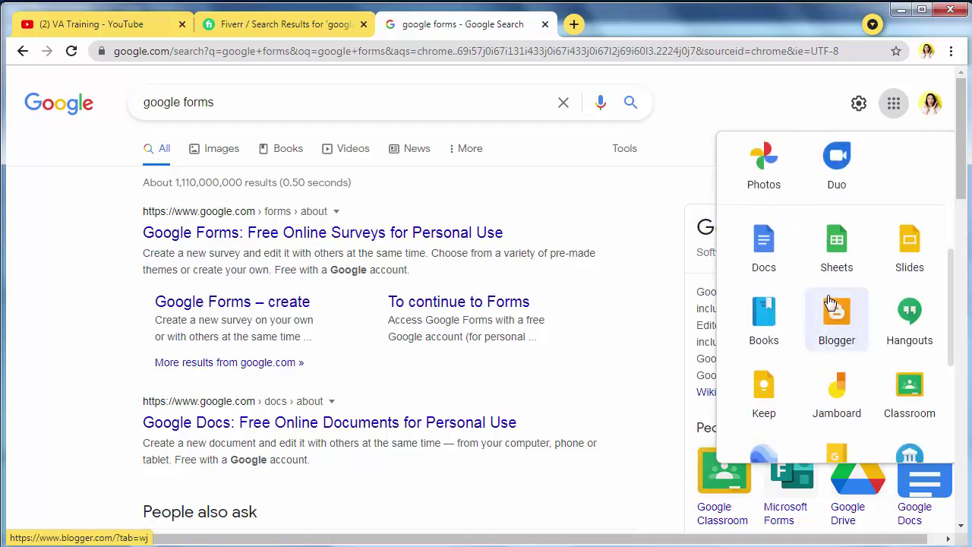
{"action": "scroll", "coordinate": [829, 302], "scroll_direction": "up", "scroll_amount": 2}
{"action": "scroll", "coordinate": [829, 302], "scroll_direction": "down", "scroll_amount": 3}
{"action": "scroll", "coordinate": [829, 302], "scroll_direction": "down", "scroll_amount": 3}
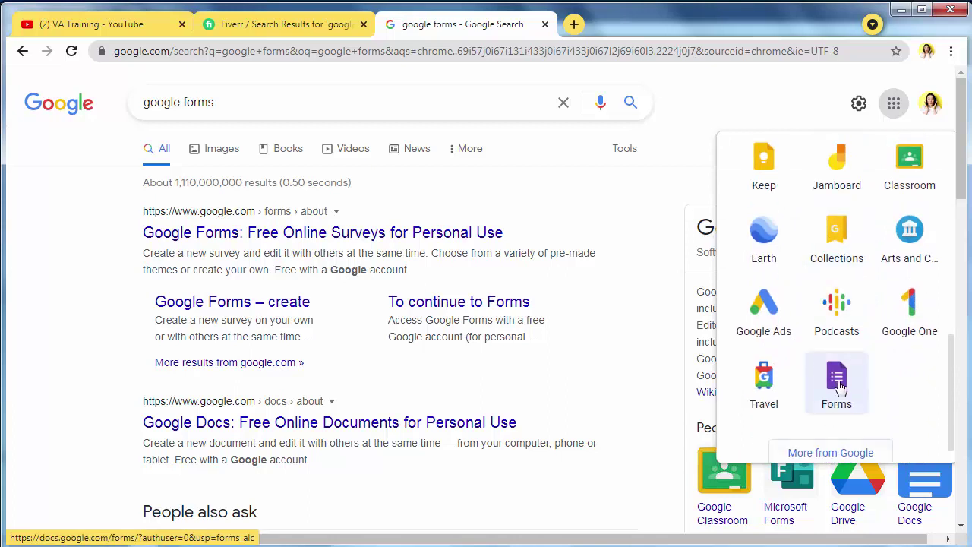
- Open Google Forms, browse the Template gallery, then create a Blank form and select its title
{"action": "left_click", "coordinate": [839, 387]}
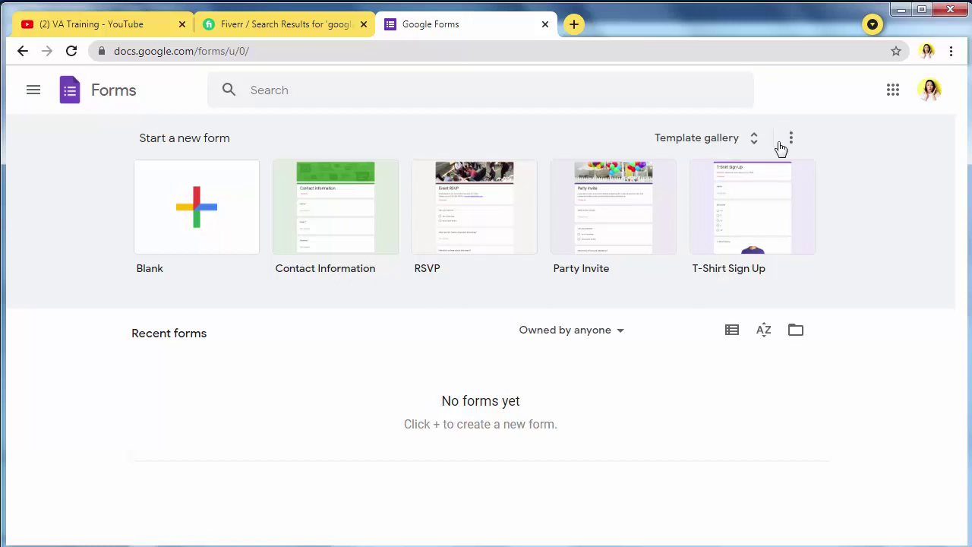
{"action": "left_click", "coordinate": [752, 143]}
{"action": "scroll", "coordinate": [571, 394], "scroll_direction": "down", "scroll_amount": 5}
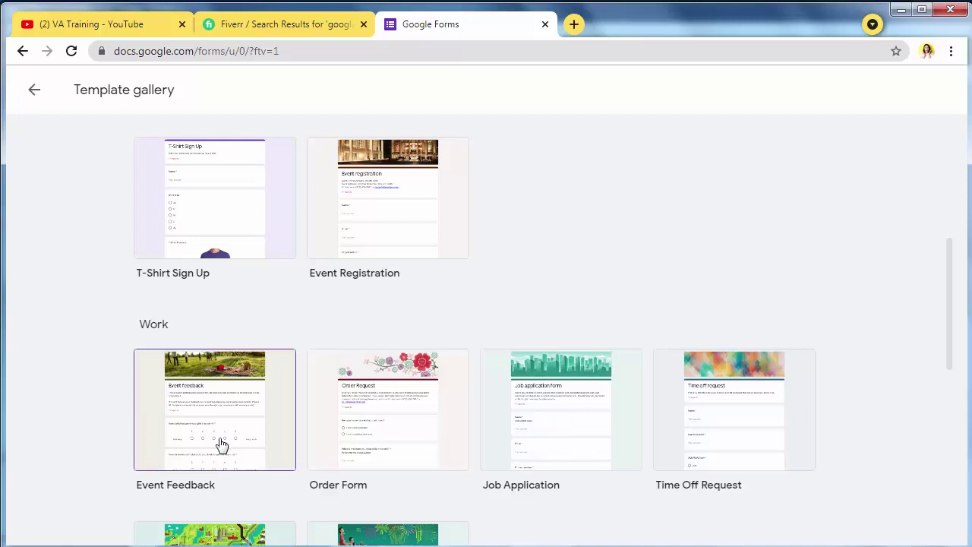
{"action": "scroll", "coordinate": [220, 444], "scroll_direction": "down", "scroll_amount": 5}
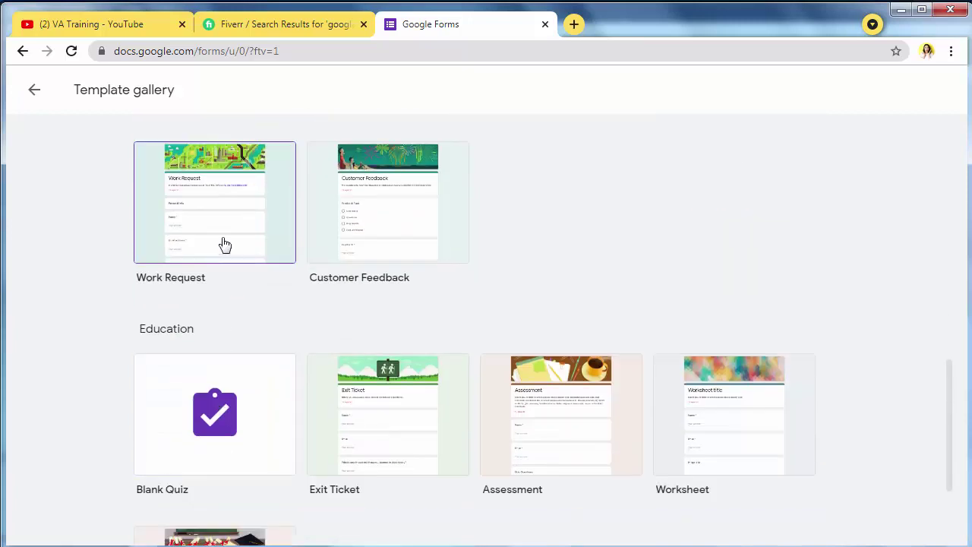
{"action": "scroll", "coordinate": [224, 244], "scroll_direction": "down", "scroll_amount": 2}
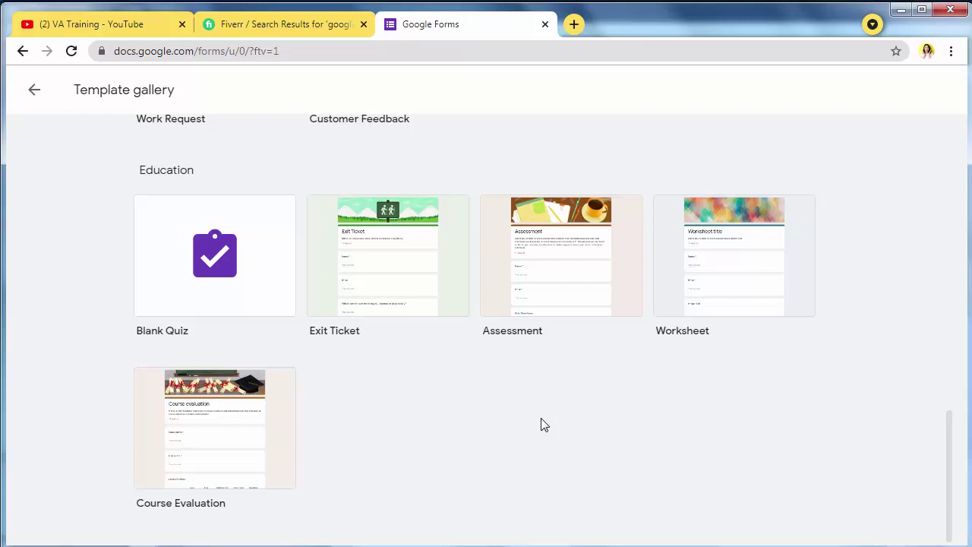
{"action": "scroll", "coordinate": [391, 440], "scroll_direction": "up", "scroll_amount": 12}
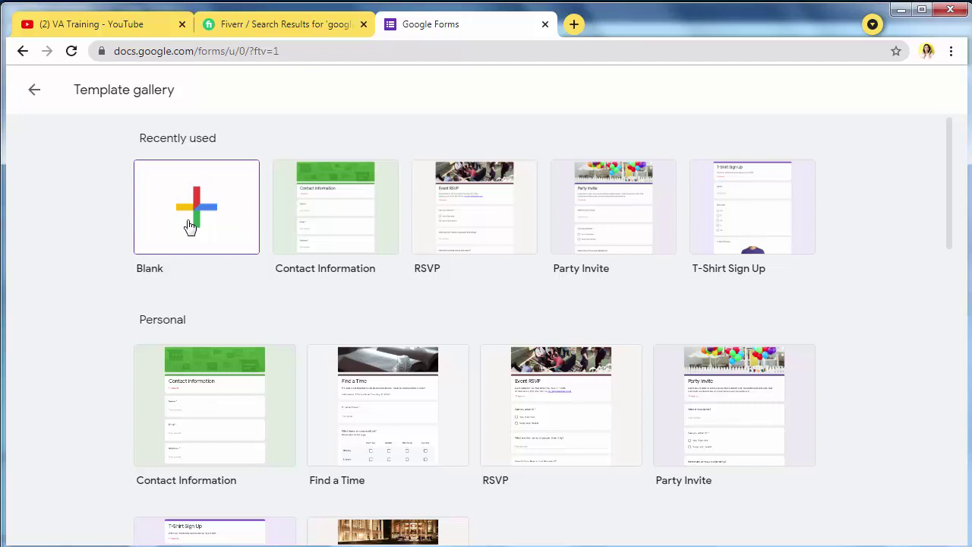
{"action": "left_click", "coordinate": [189, 227]}
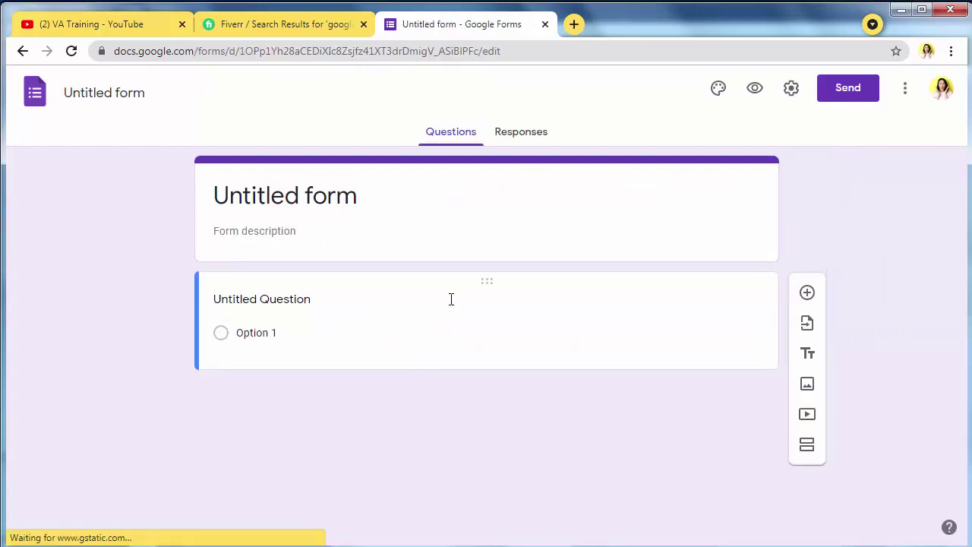
{"action": "left_click", "coordinate": [260, 199]}
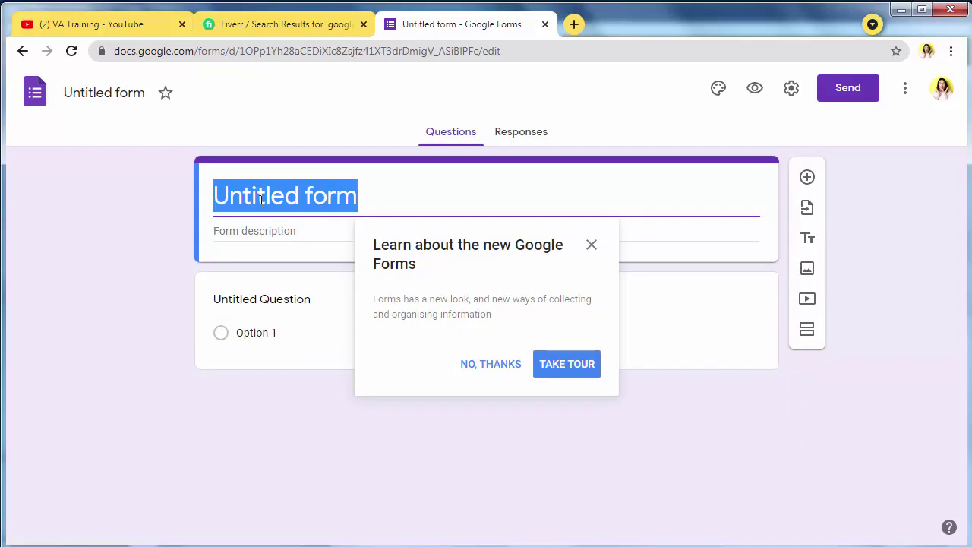
- Title the form 'Freelancing Course in Lahore Batch-8' and close the new Google Forms intro tip
{"action": "type", "text": "Fre"}
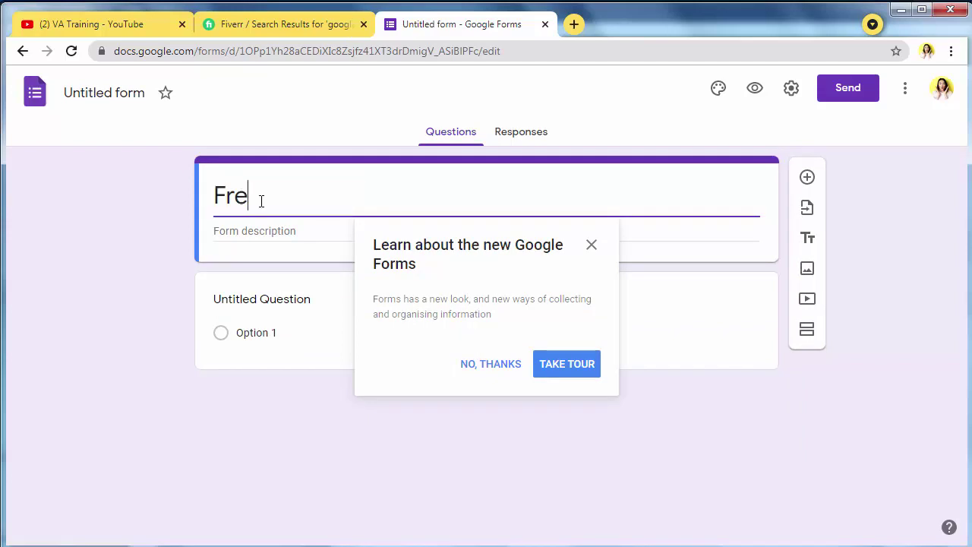
{"action": "type", "text": "elancing Co"}
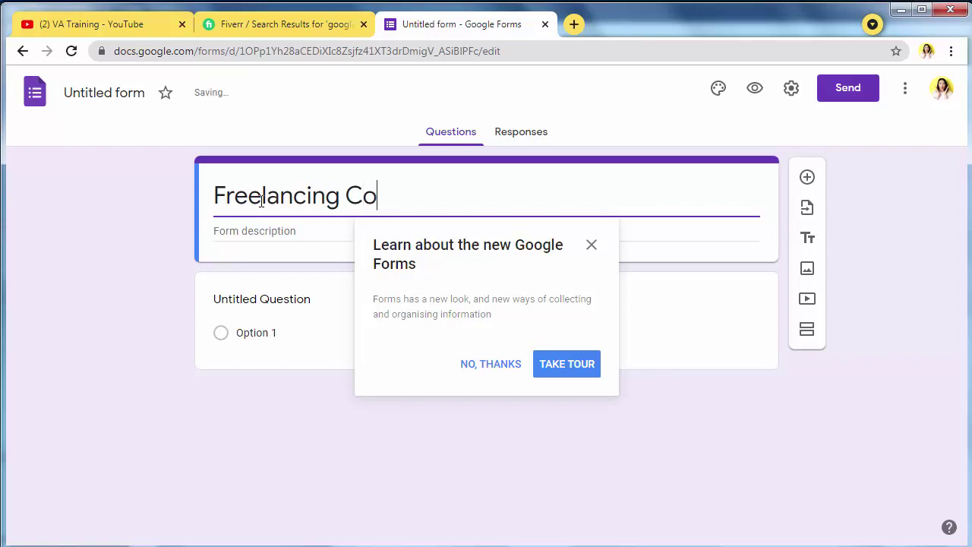
{"action": "type", "text": "urse in Lahor"}
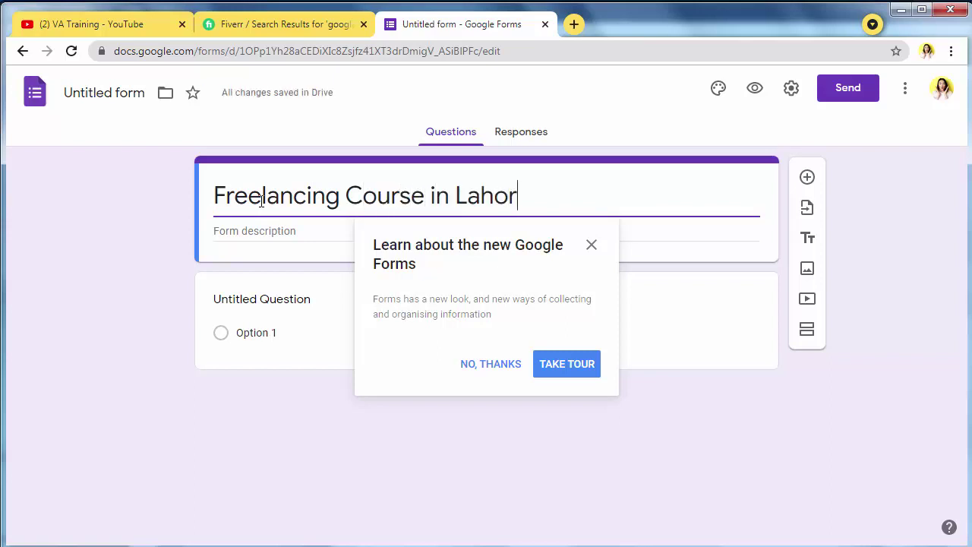
{"action": "type", "text": "e Batc"}
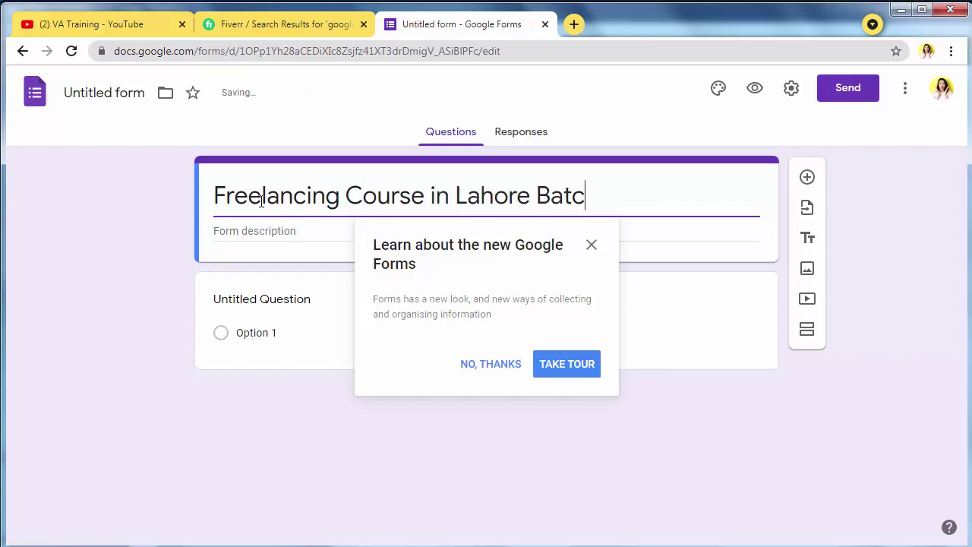
{"action": "type", "text": "h-8"}
{"action": "left_click", "coordinate": [591, 244]}
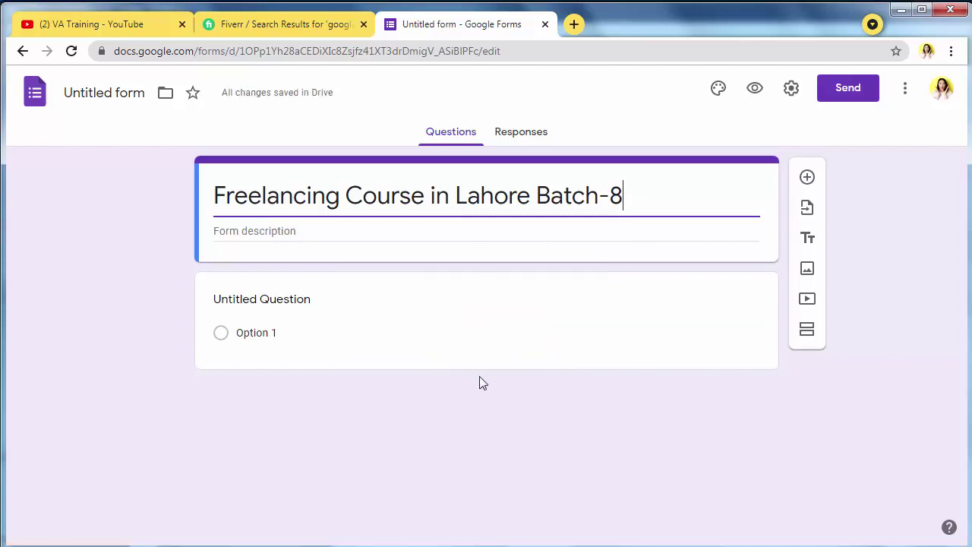
- Describe Skills Providers Institute's Lahore training in Social Media Marketing Skills and Wordpress Web Development
{"action": "left_click", "coordinate": [249, 236]}
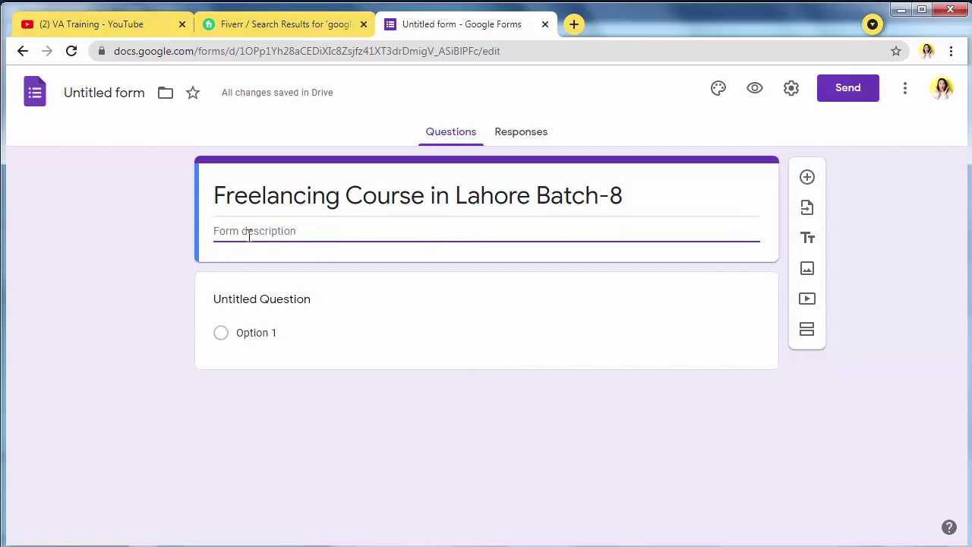
{"action": "type", "text": "FreelancingSkills Pro"}
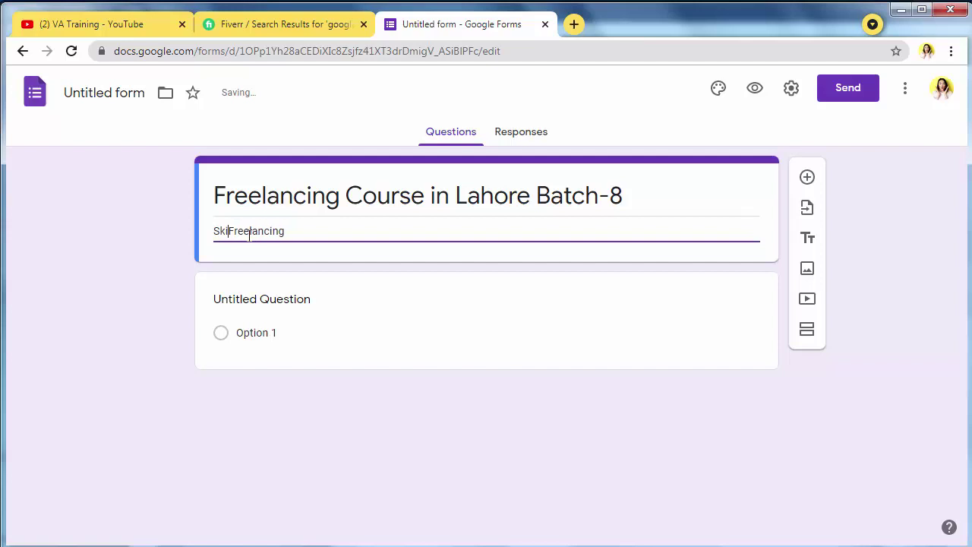
{"action": "type", "text": "viders Instit"}
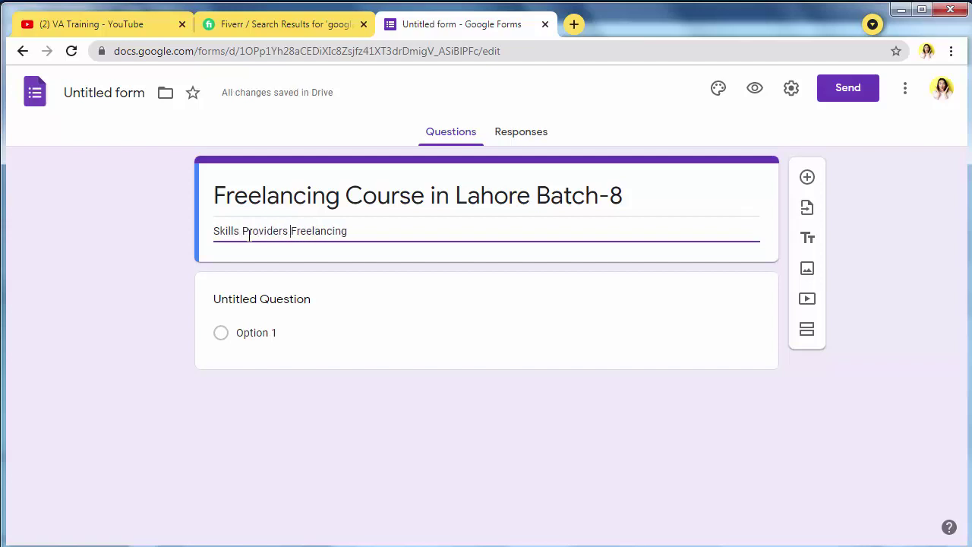
{"action": "type", "text": "ute Providing"}
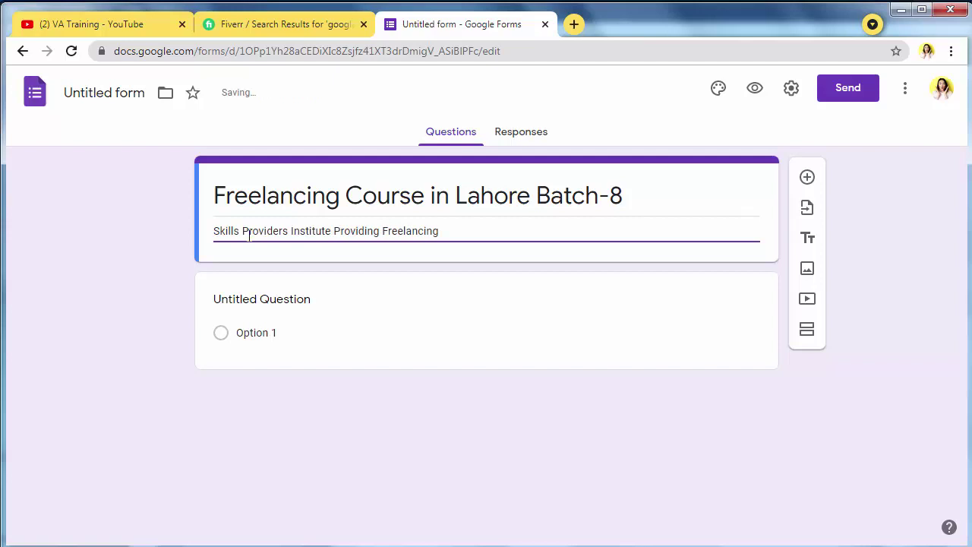
{"action": "type", "text": "  Training in Lahore with "}
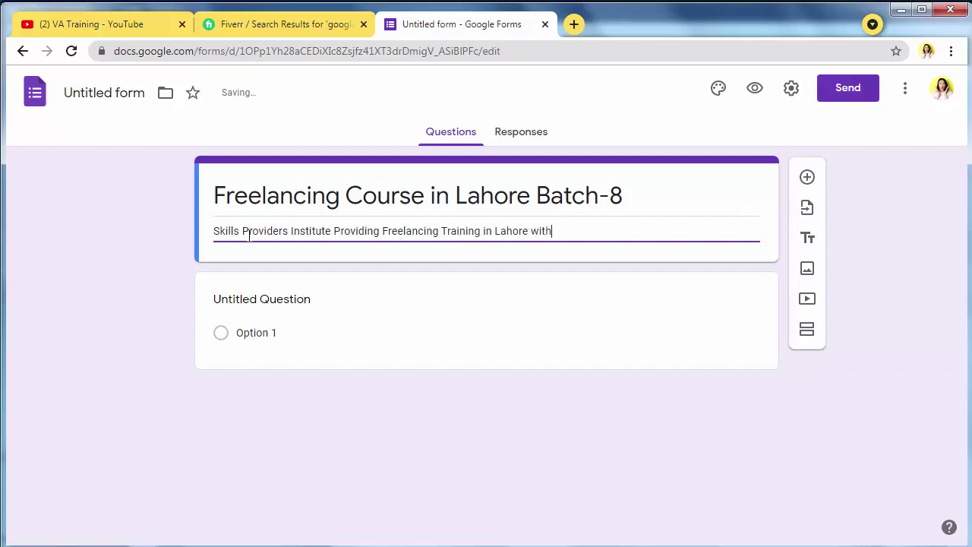
{"action": "type", "text": "Social Media Make"}
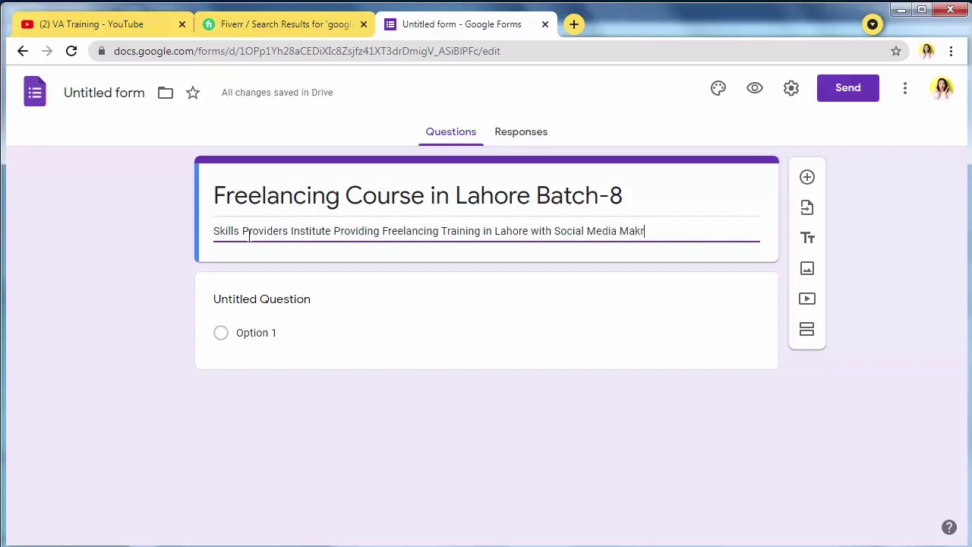
{"action": "type", "text": "ting"}
{"action": "key", "text": "BackSpace"}
{"action": "key", "text": "BackSpace"}
{"action": "key", "text": "BackSpace"}
{"action": "key", "text": "BackSpace"}
{"action": "key", "text": "BackSpace"}
{"action": "key", "text": "BackSpace"}
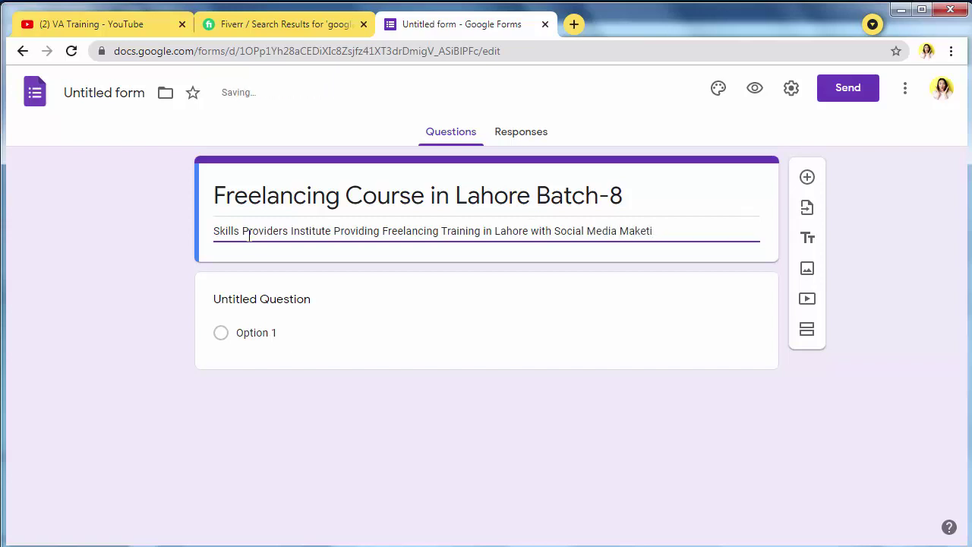
{"action": "key", "text": "BackSpace"}
{"action": "type", "text": "arketing Skills "}
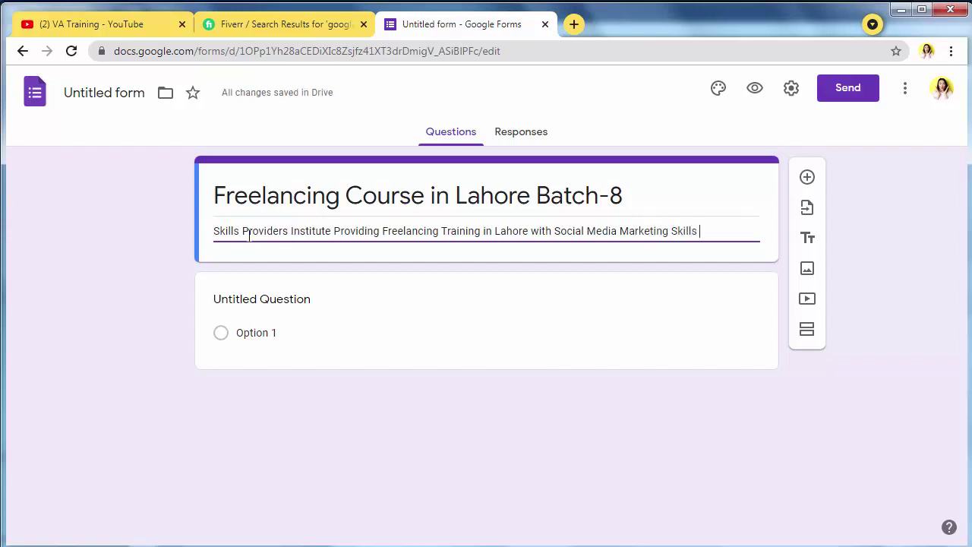
{"action": "type", "text": "and Wordpress "}
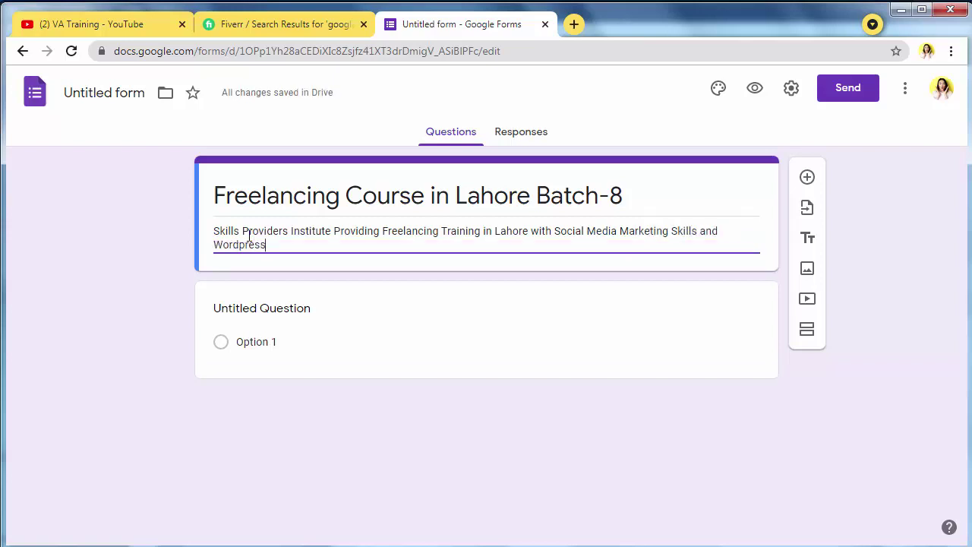
{"action": "type", "text": "Web Deve"}
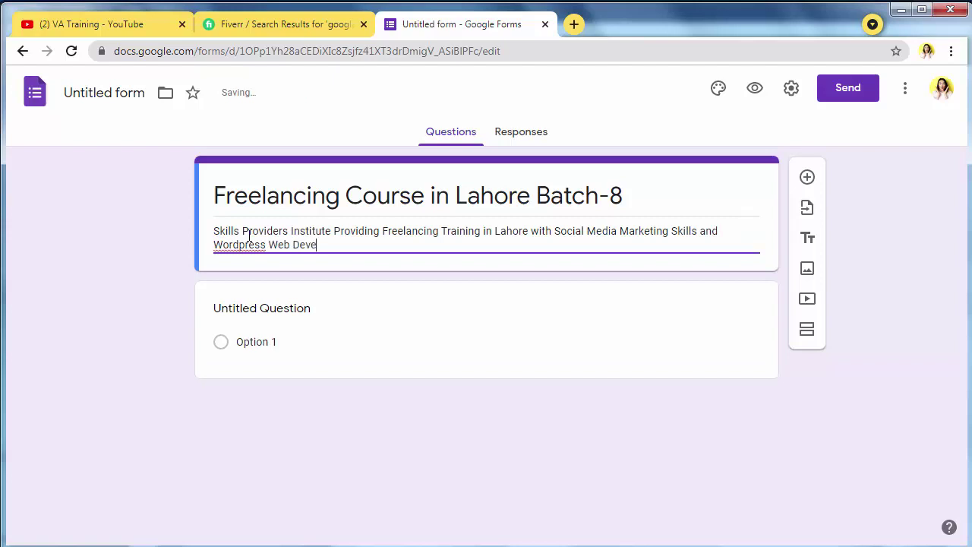
{"action": "type", "text": "lopment"}
- Add a 'For Course joining contact on' line with the contact phone number
{"action": "key", "text": "Return"}
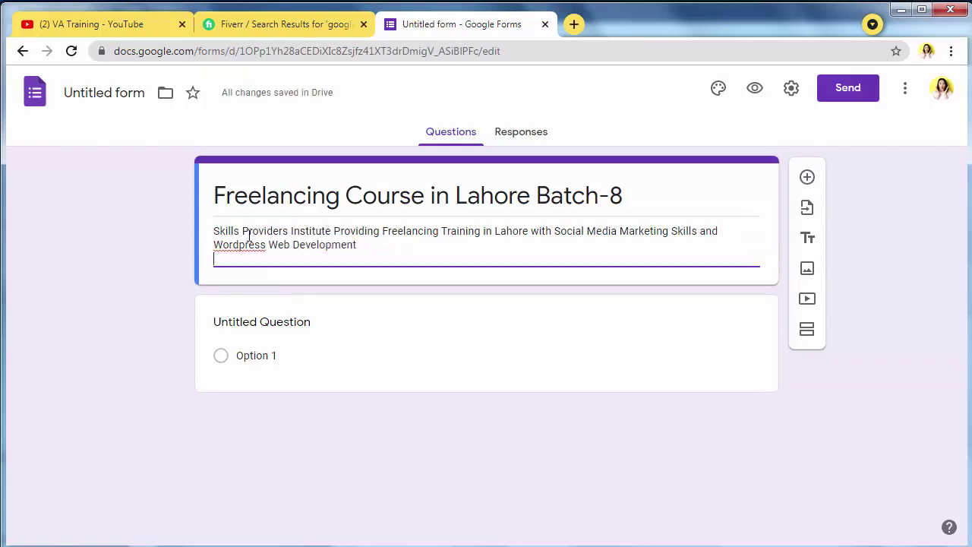
{"action": "type", "text": "For Course j"}
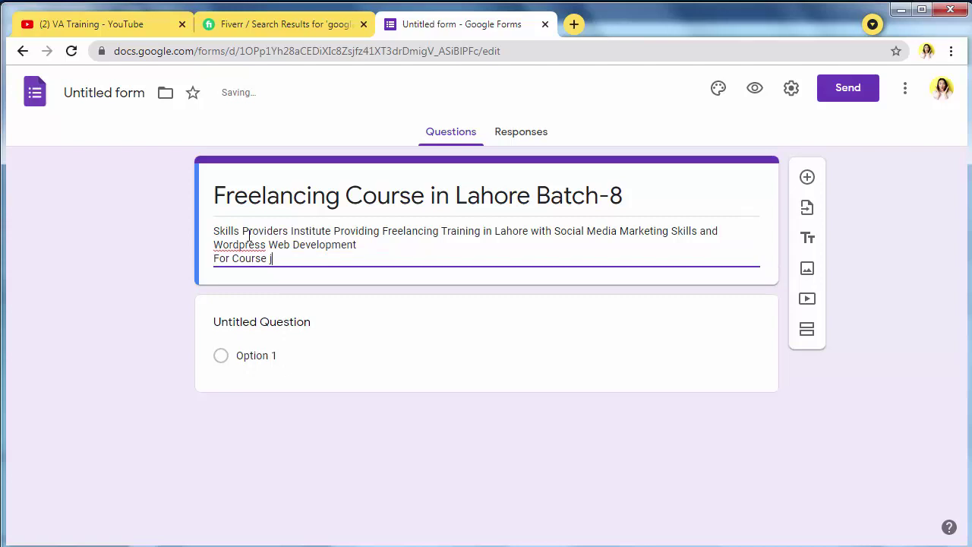
{"action": "type", "text": "oining contact on"}
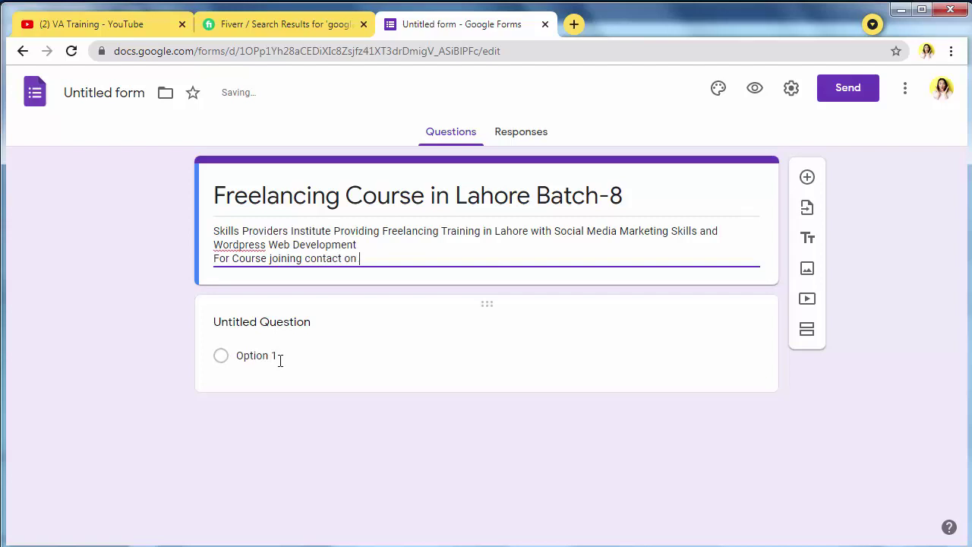
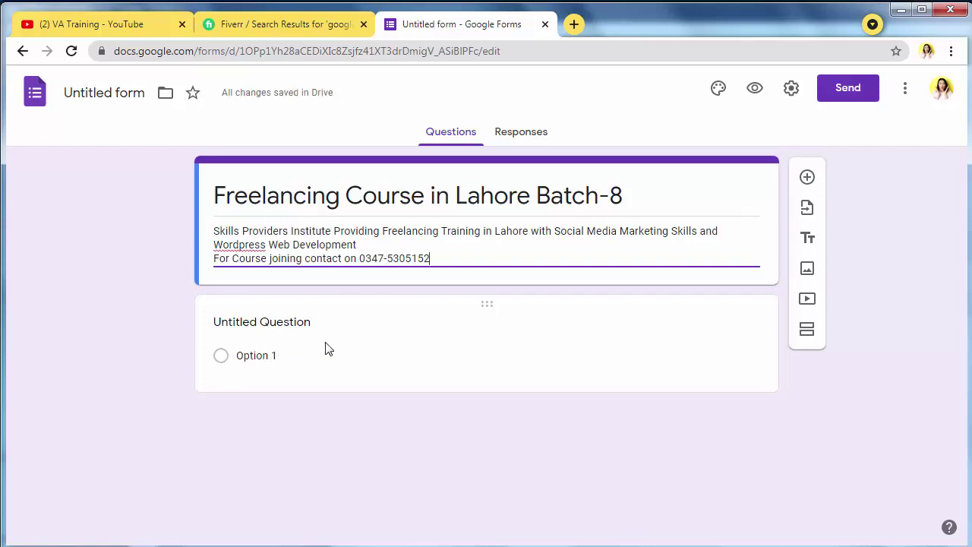
- Make the first question a required Short answer titled 'Name' and add a blank question after it
{"action": "left_click", "coordinate": [371, 357]}
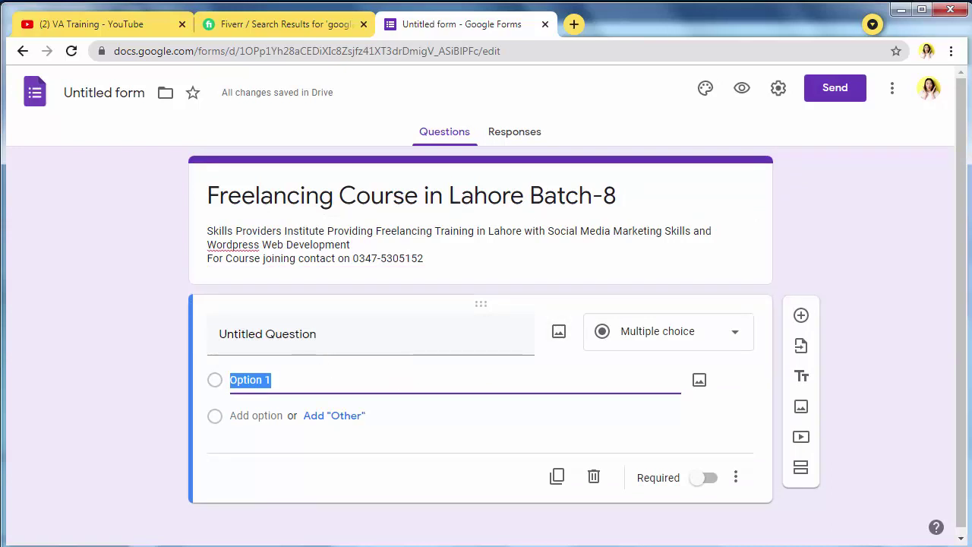
{"action": "left_click", "coordinate": [736, 337]}
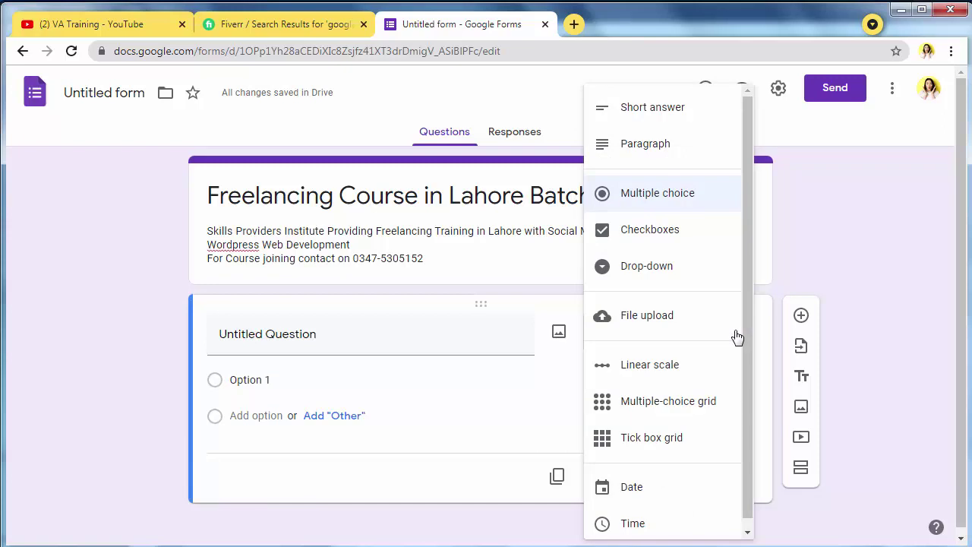
{"action": "left_click", "coordinate": [673, 111]}
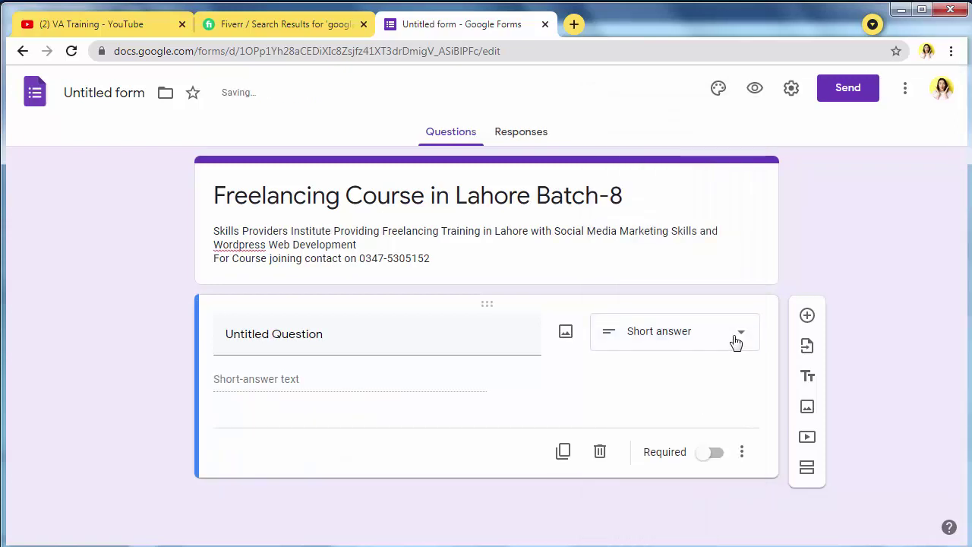
{"action": "left_click", "coordinate": [301, 333]}
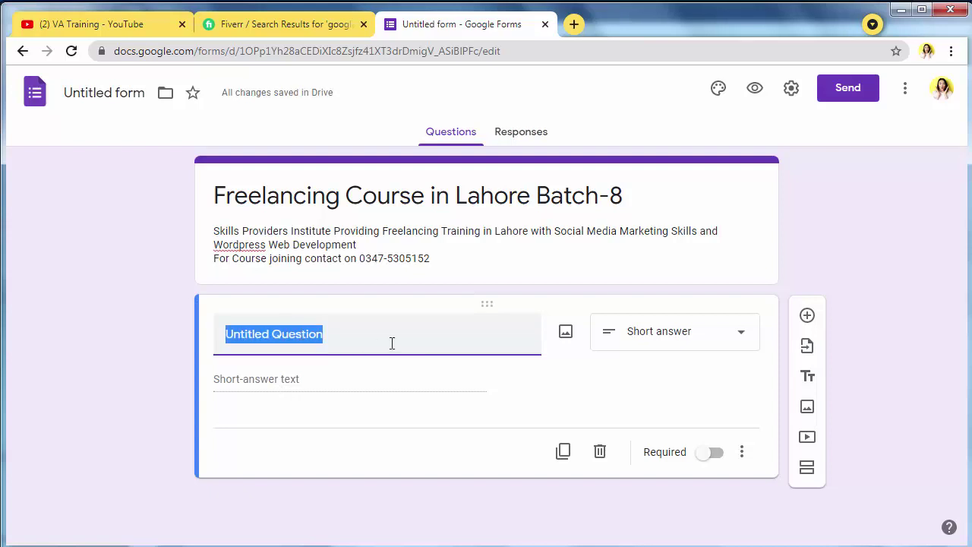
{"action": "type", "text": "Name"}
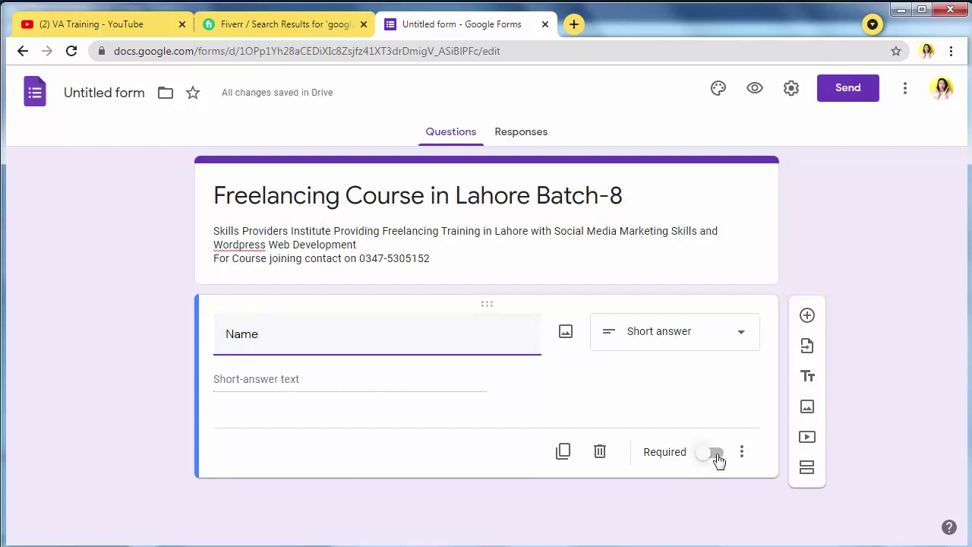
{"action": "left_click", "coordinate": [714, 453]}
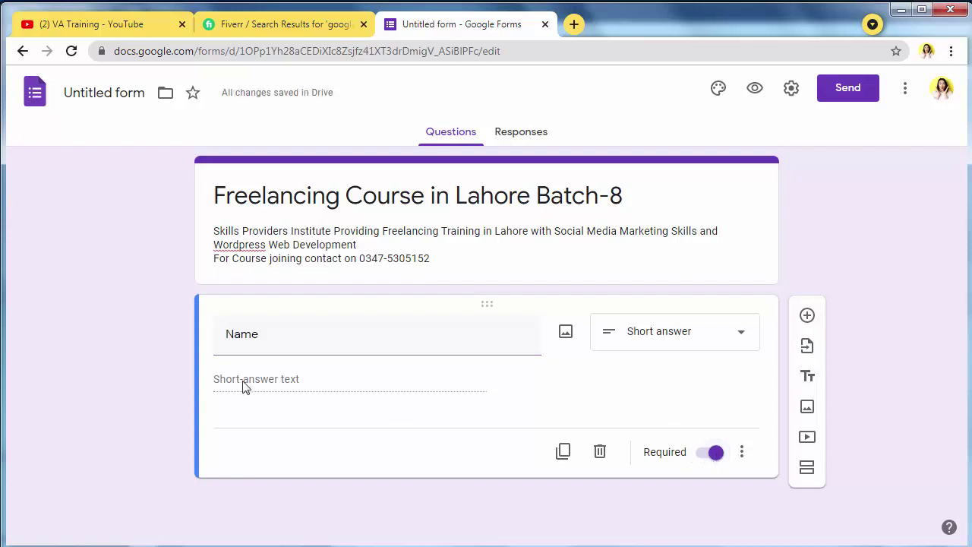
{"action": "left_click", "coordinate": [804, 316]}
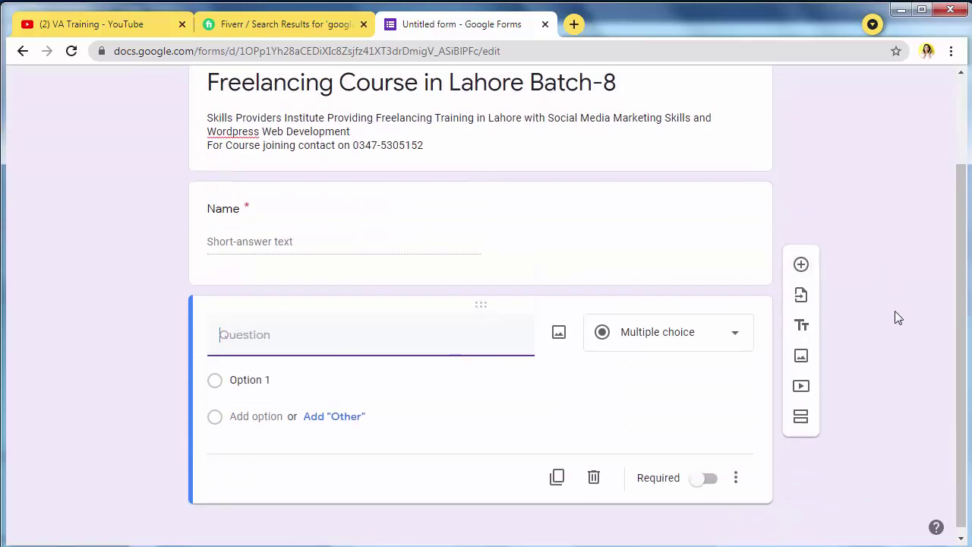
- Make the new question a required Short answer titled 'Your Address'
{"action": "left_click", "coordinate": [733, 327]}
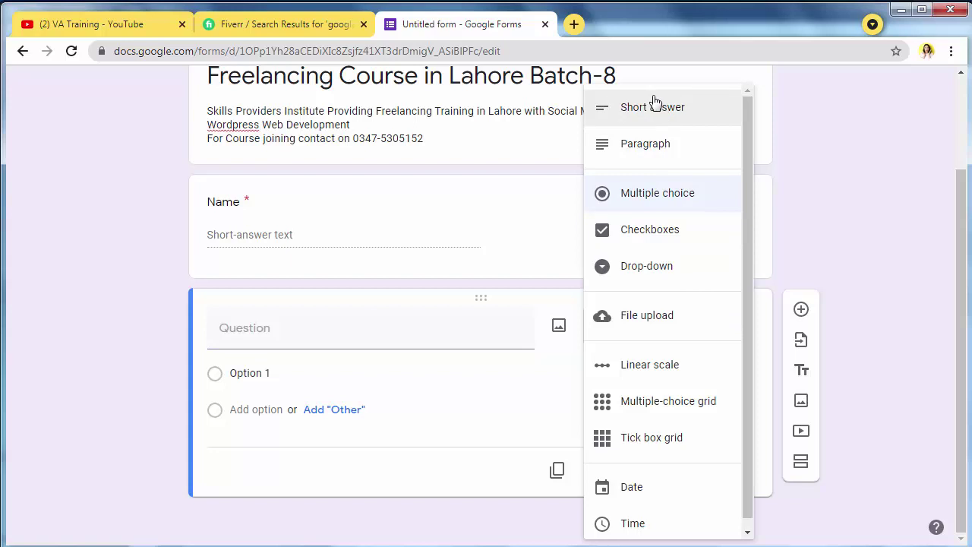
{"action": "left_click", "coordinate": [655, 110]}
{"action": "left_click", "coordinate": [292, 364]}
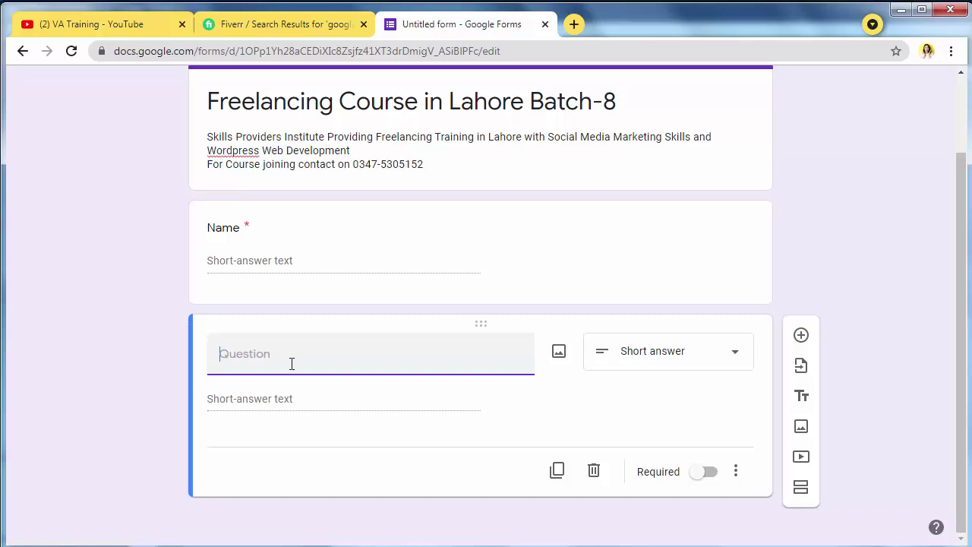
{"action": "type", "text": "Your Address"}
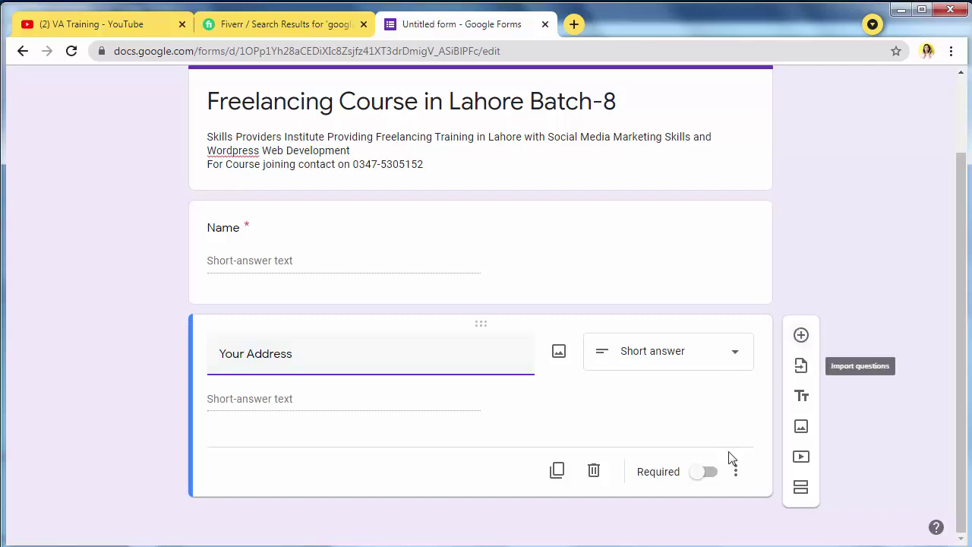
{"action": "left_click", "coordinate": [702, 472]}
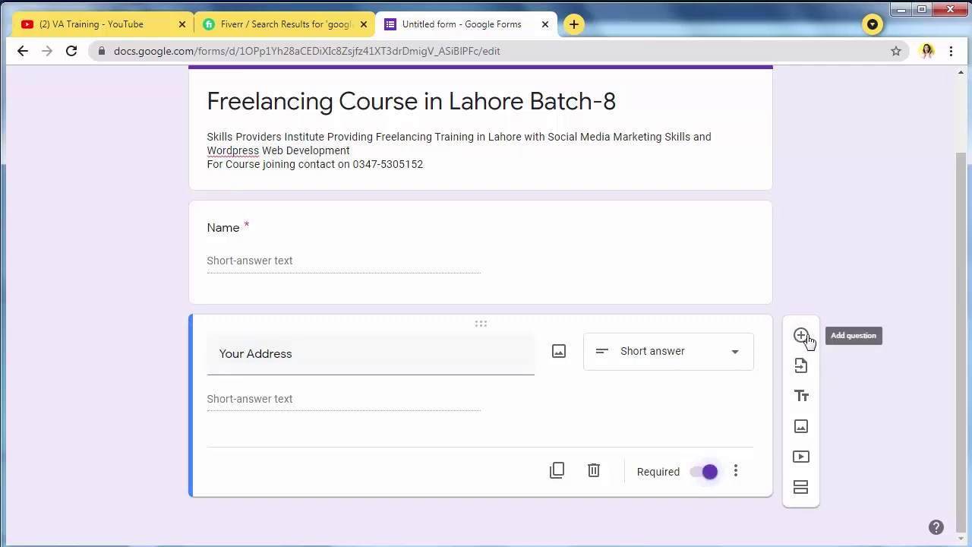
- Add a Short answer question titled 'Your Mobile No.'
{"action": "left_click", "coordinate": [801, 336]}
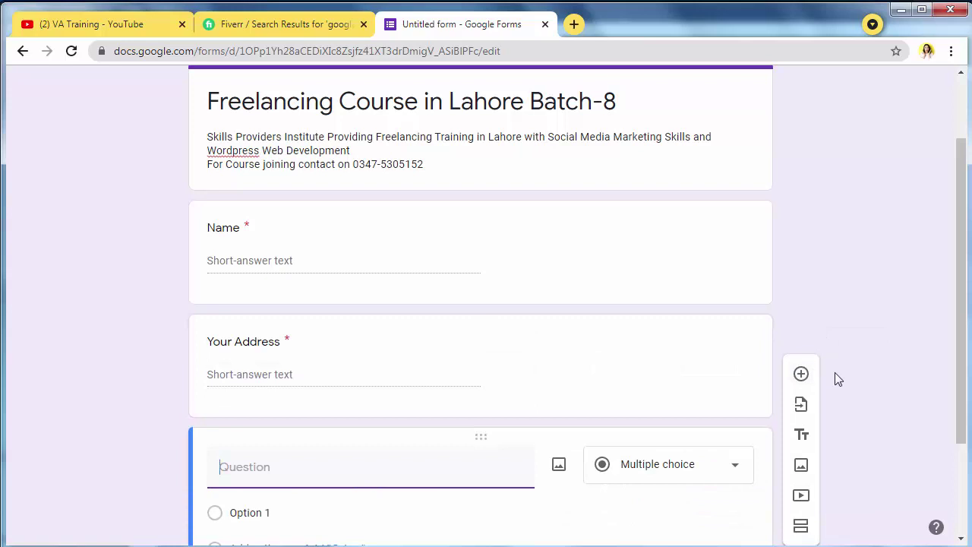
{"action": "left_click", "coordinate": [722, 336]}
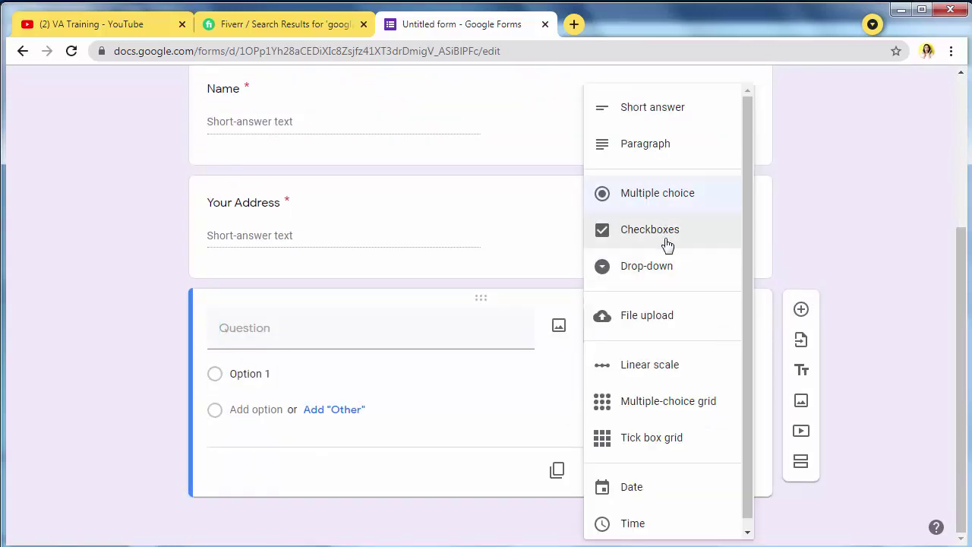
{"action": "scroll", "coordinate": [666, 250], "scroll_direction": "down", "scroll_amount": 1}
{"action": "left_click", "coordinate": [643, 115]}
{"action": "left_click", "coordinate": [311, 357]}
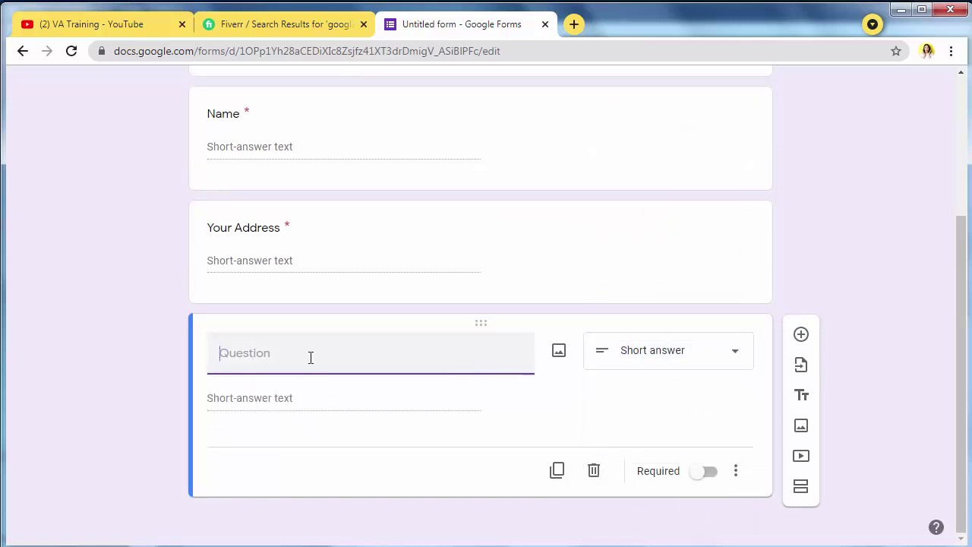
{"action": "type", "text": "Your Mobile No."}
- Add a required Short answer question titled 'Email Address'
{"action": "left_click", "coordinate": [801, 334]}
{"action": "left_click", "coordinate": [708, 466]}
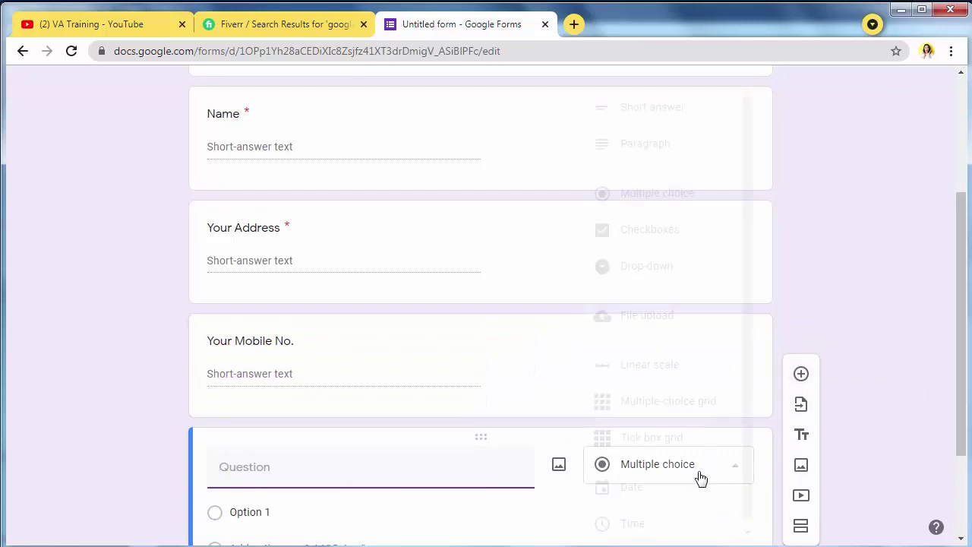
{"action": "left_click", "coordinate": [642, 118]}
{"action": "left_click", "coordinate": [274, 480]}
{"action": "type", "text": "Email Address"}
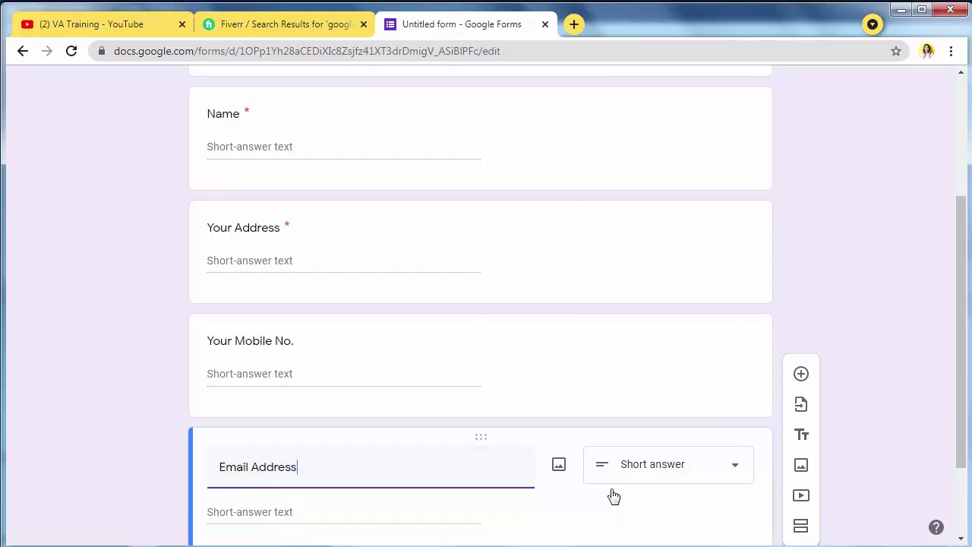
{"action": "scroll", "coordinate": [633, 342], "scroll_direction": "down", "scroll_amount": 2}
{"action": "left_click", "coordinate": [706, 472]}
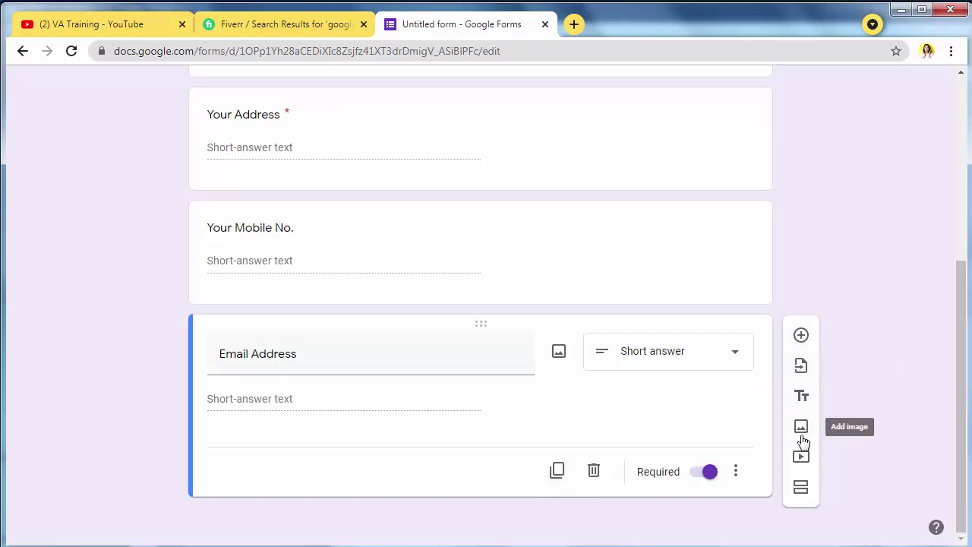
{"action": "scroll", "coordinate": [638, 376], "scroll_direction": "up", "scroll_amount": 5}
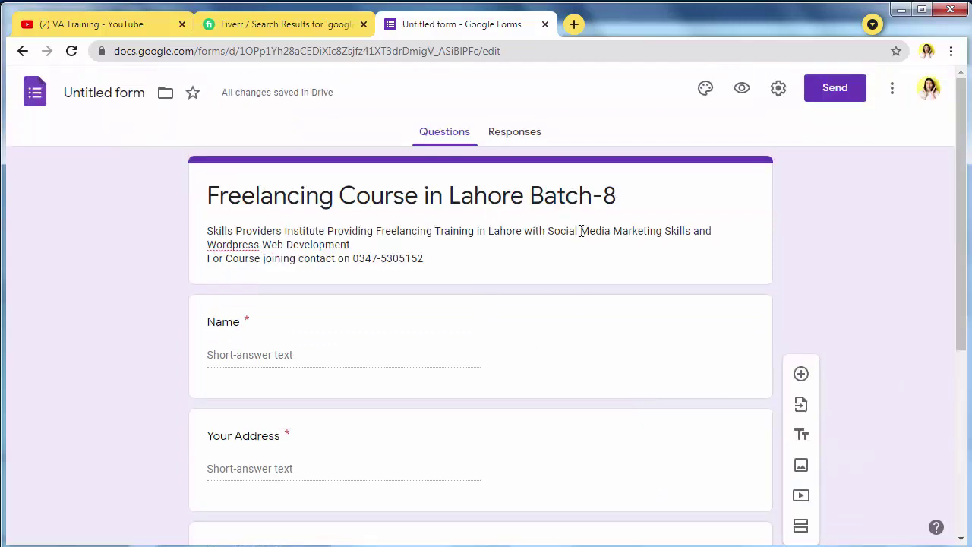
- Upload the surprised-woman-on-yellow photo under the header, titled 'Freelancing Course in Lahore Batch-8'
{"action": "left_click", "coordinate": [580, 230]}
{"action": "key", "text": "ctrl+a"}
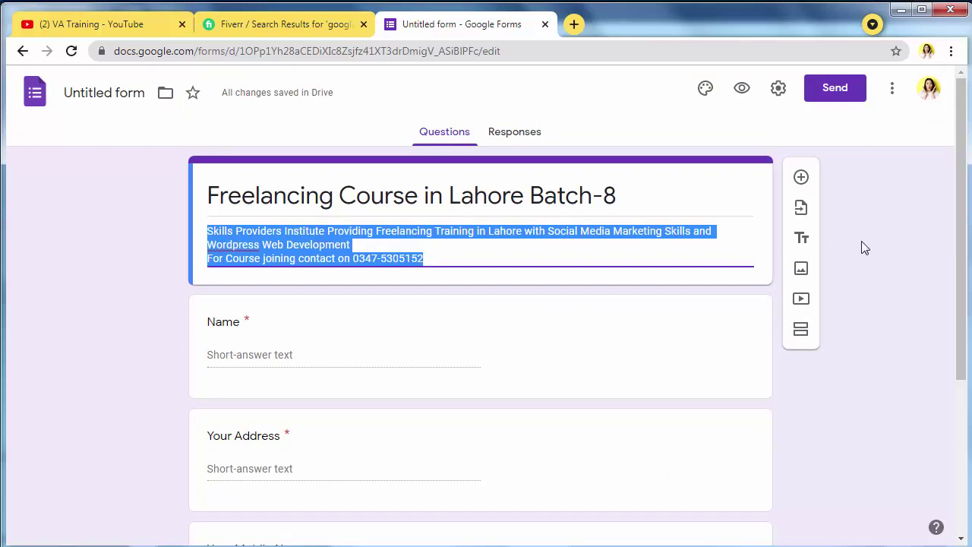
{"action": "left_click", "coordinate": [801, 271]}
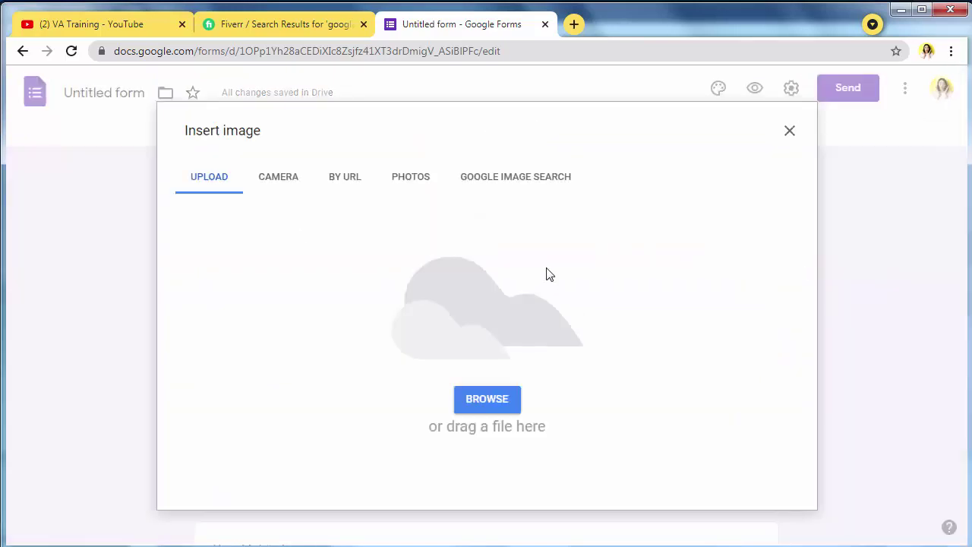
{"action": "left_click", "coordinate": [487, 399]}
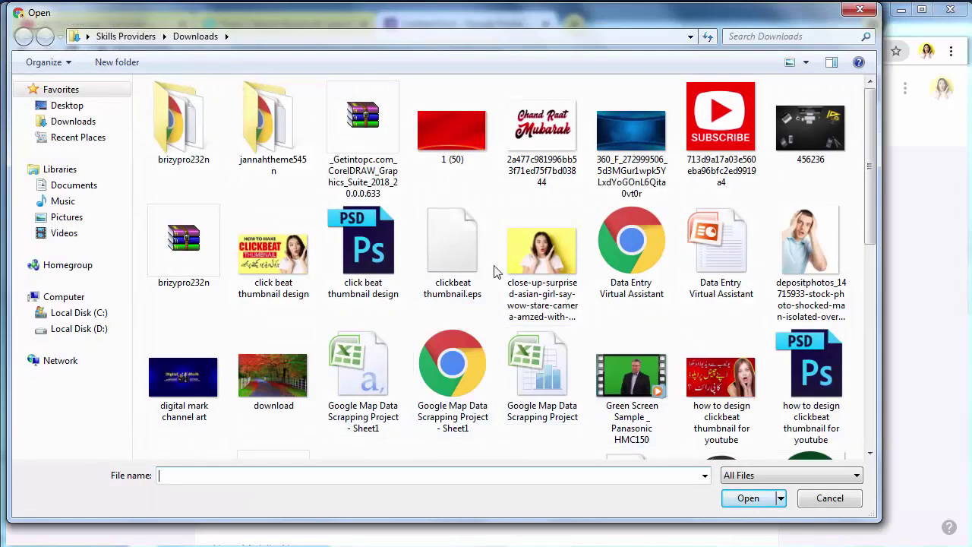
{"action": "left_click", "coordinate": [524, 257]}
{"action": "left_click", "coordinate": [748, 501]}
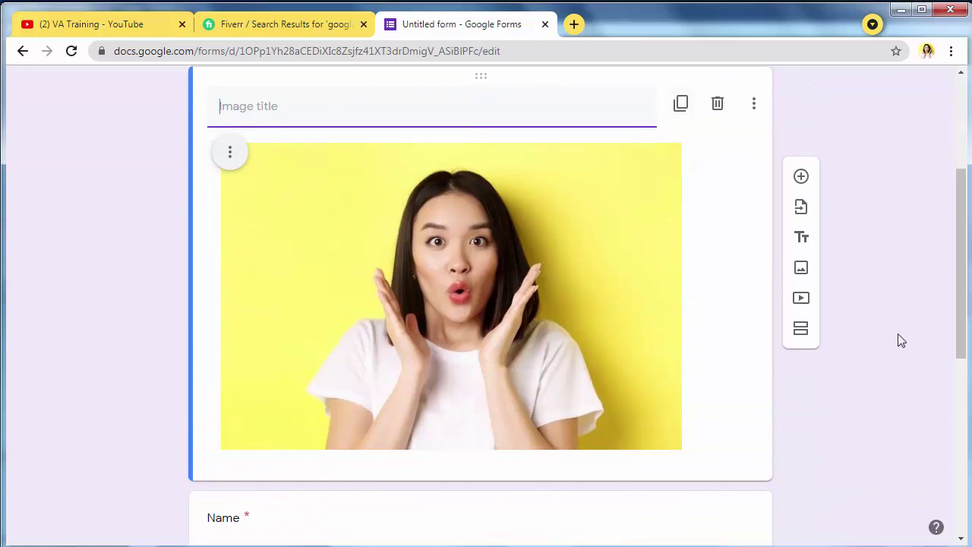
{"action": "left_click", "coordinate": [276, 114]}
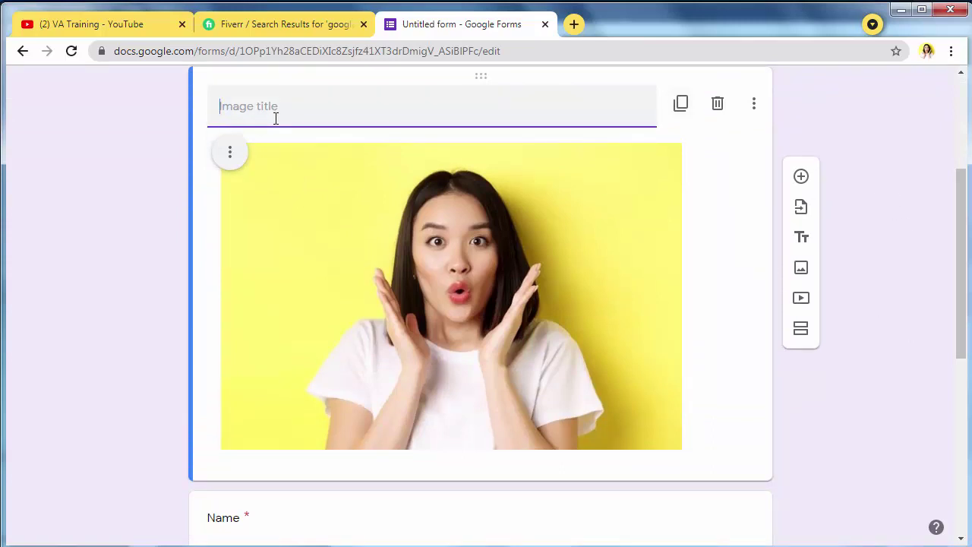
{"action": "type", "text": "Freelancing Cour"}
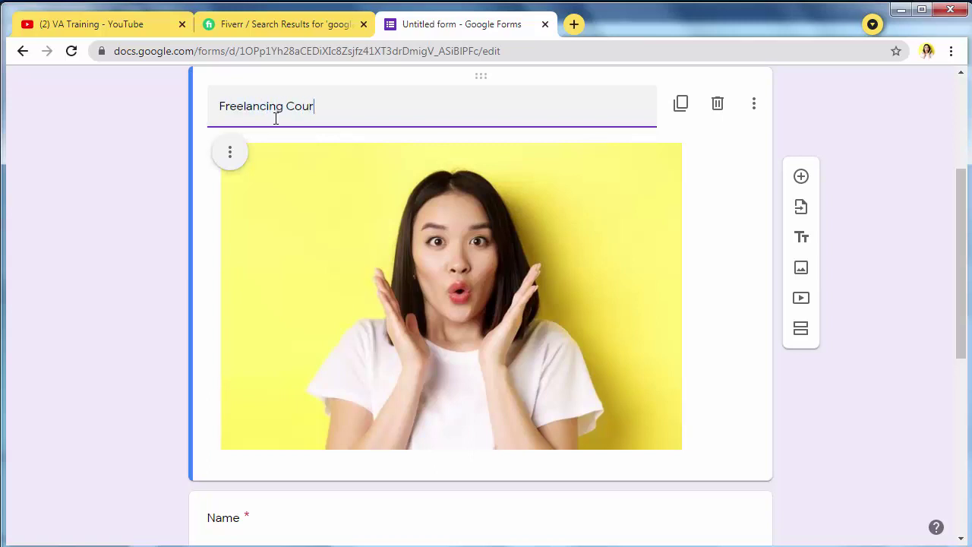
{"action": "type", "text": "se in Lahore Batch"}
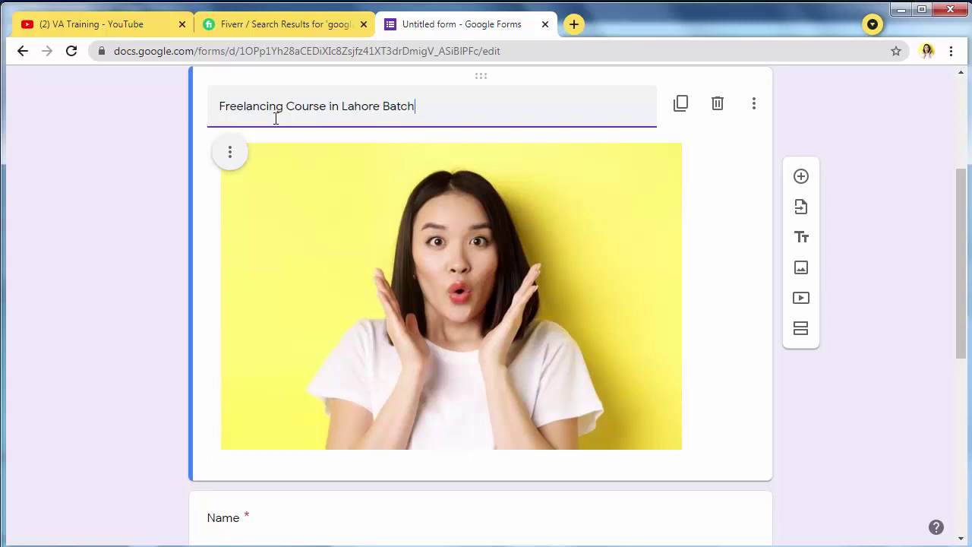
{"action": "type", "text": "-8"}
{"action": "scroll", "coordinate": [692, 373], "scroll_direction": "down", "scroll_amount": 6}
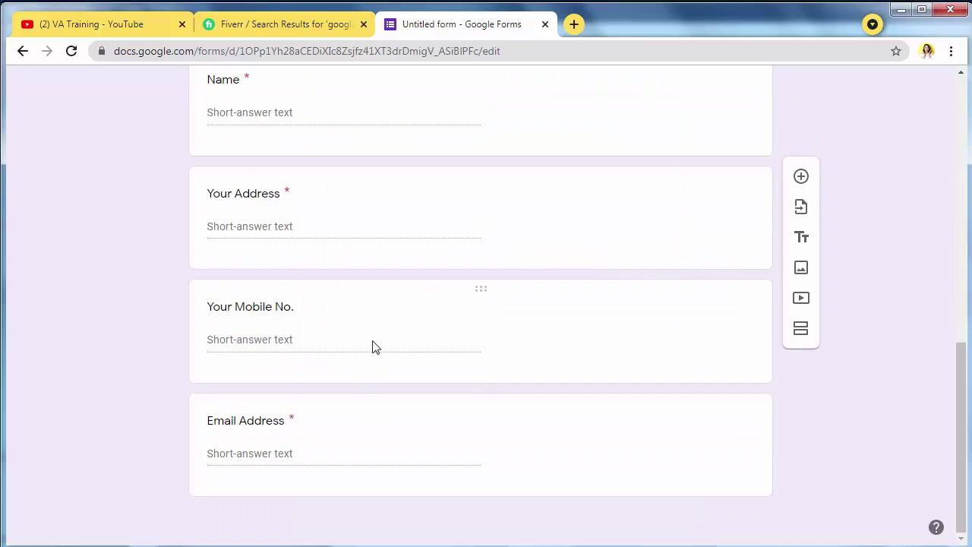
- Add a question titled 'Your Qualification' below Email Address
{"action": "left_click", "coordinate": [332, 487]}
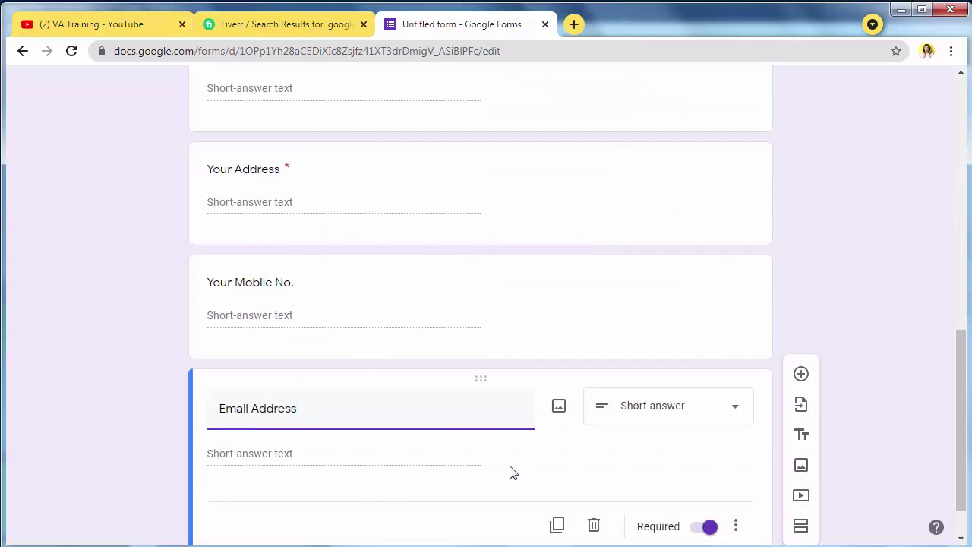
{"action": "scroll", "coordinate": [729, 444], "scroll_direction": "down", "scroll_amount": 1}
{"action": "left_click", "coordinate": [801, 335]}
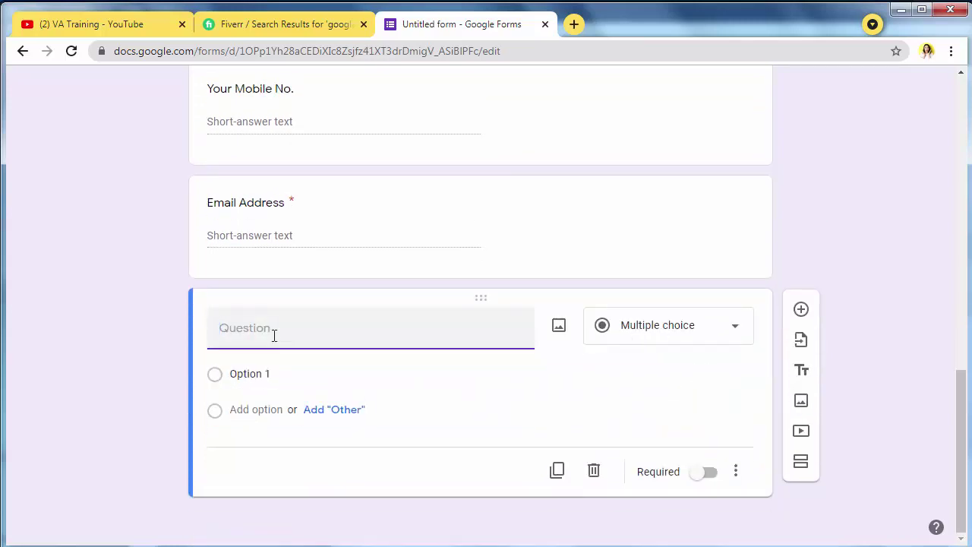
{"action": "type", "text": "Your Qualification"}
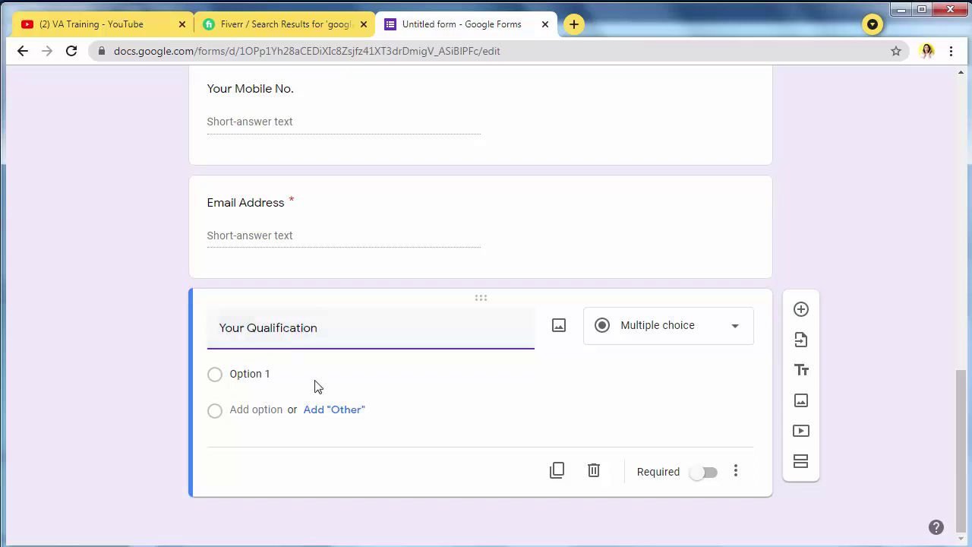
- Give it answer choices F.A, B.A and M.A, remove Other, and add another question
{"action": "left_click", "coordinate": [249, 374]}
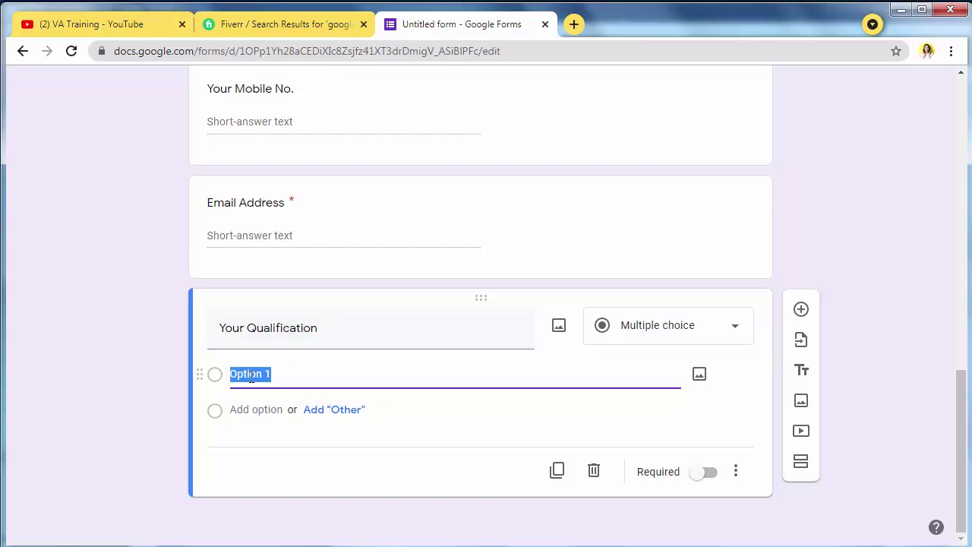
{"action": "type", "text": "F.A"}
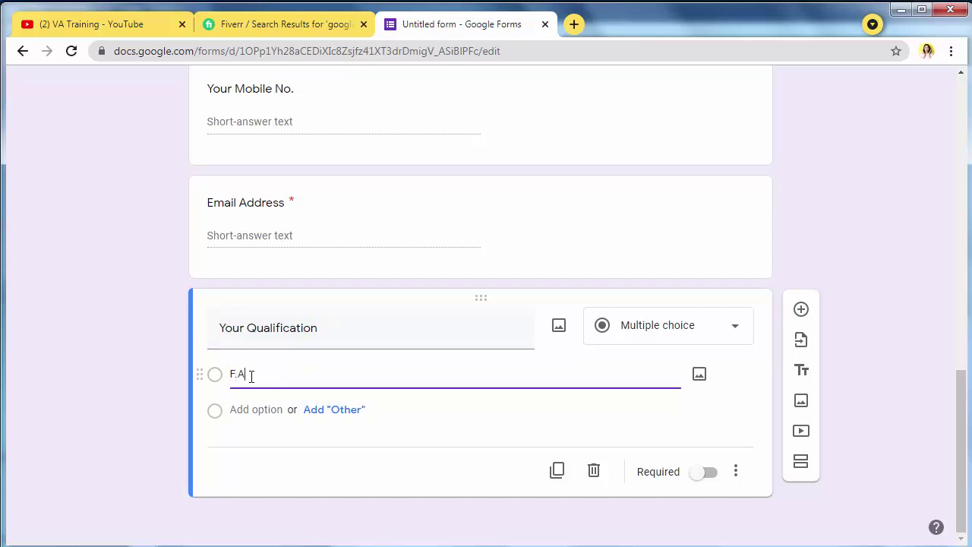
{"action": "left_click", "coordinate": [334, 410]}
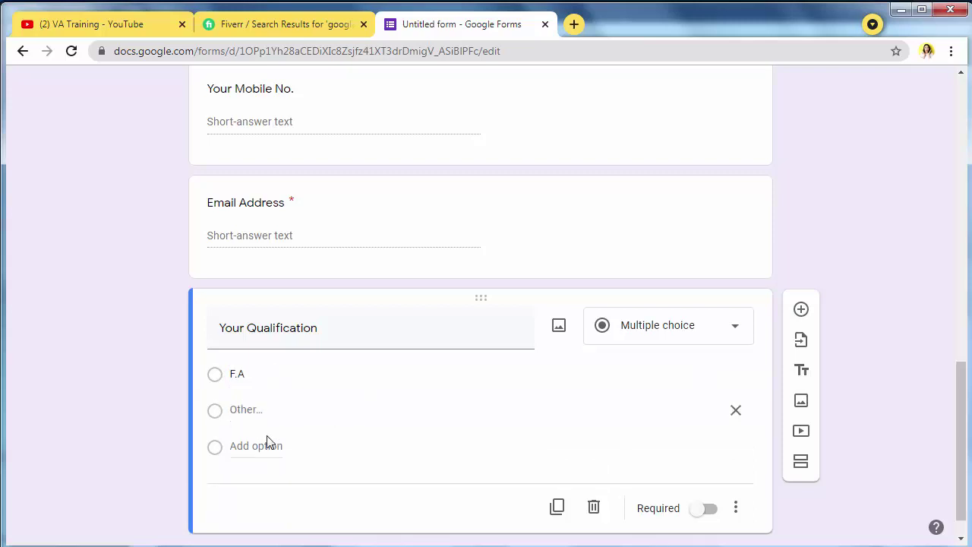
{"action": "left_click", "coordinate": [267, 446]}
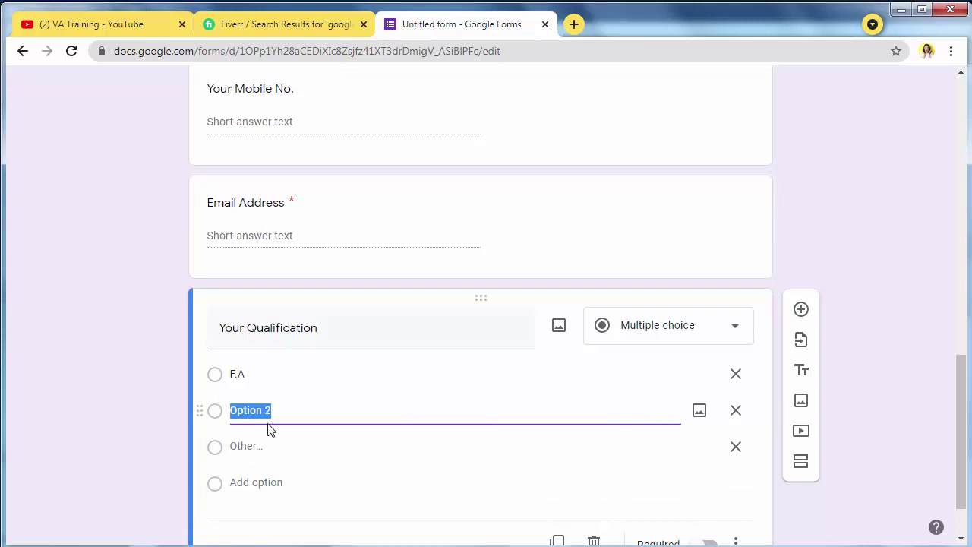
{"action": "type", "text": "B.A"}
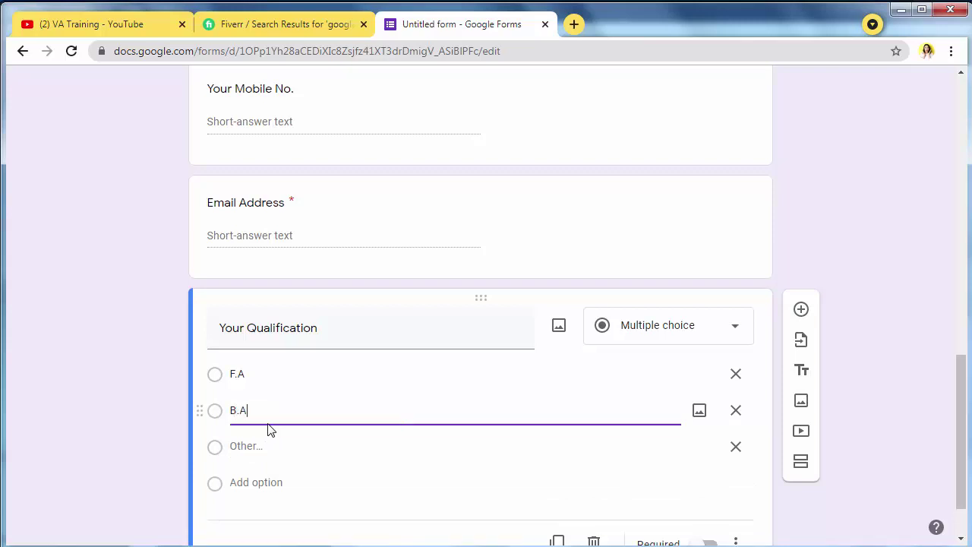
{"action": "left_click", "coordinate": [280, 483]}
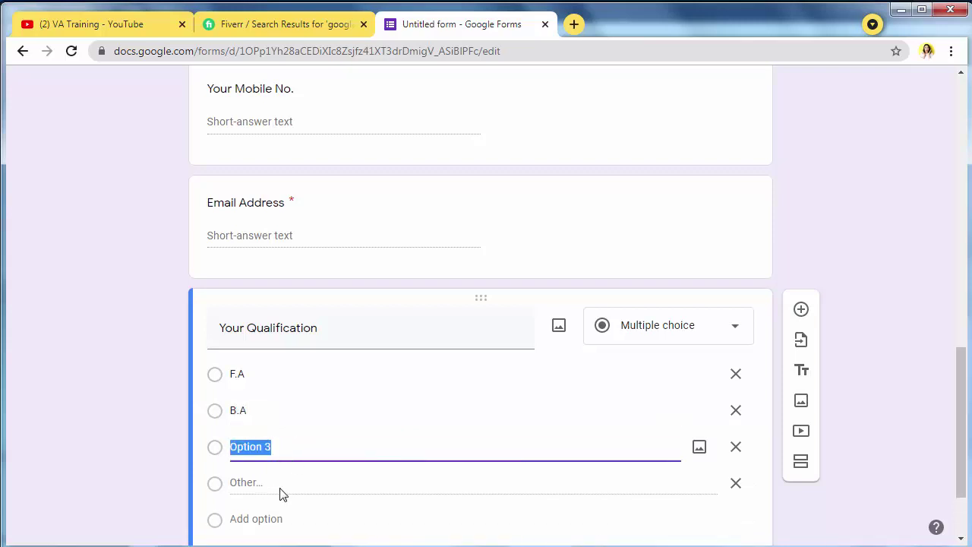
{"action": "type", "text": "M.A"}
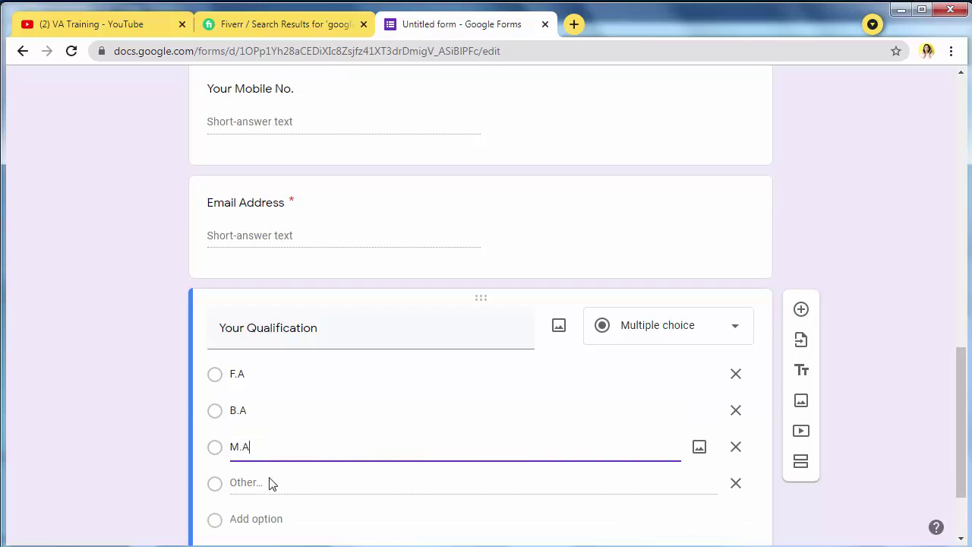
{"action": "left_click", "coordinate": [735, 482]}
{"action": "left_click", "coordinate": [901, 220]}
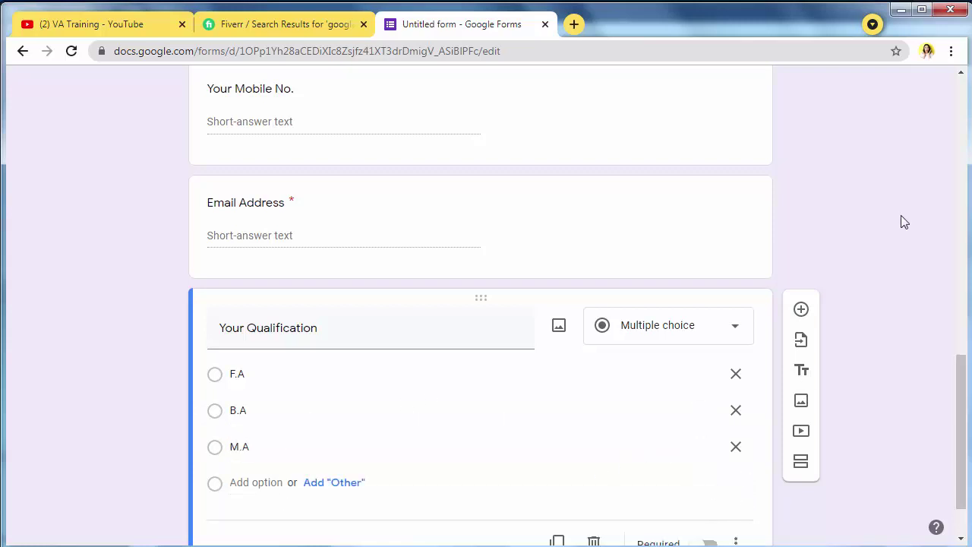
{"action": "scroll", "coordinate": [878, 310], "scroll_direction": "down", "scroll_amount": 1}
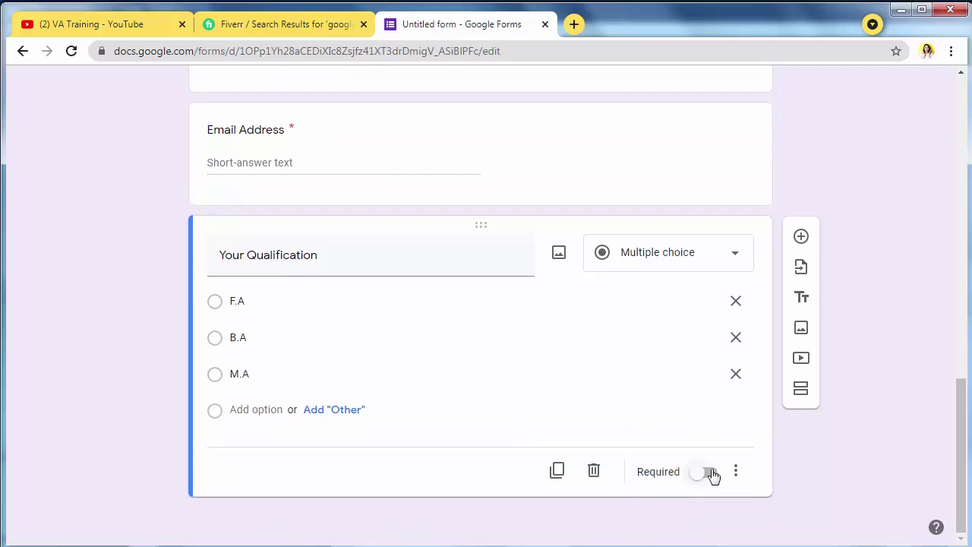
{"action": "left_click", "coordinate": [801, 237]}
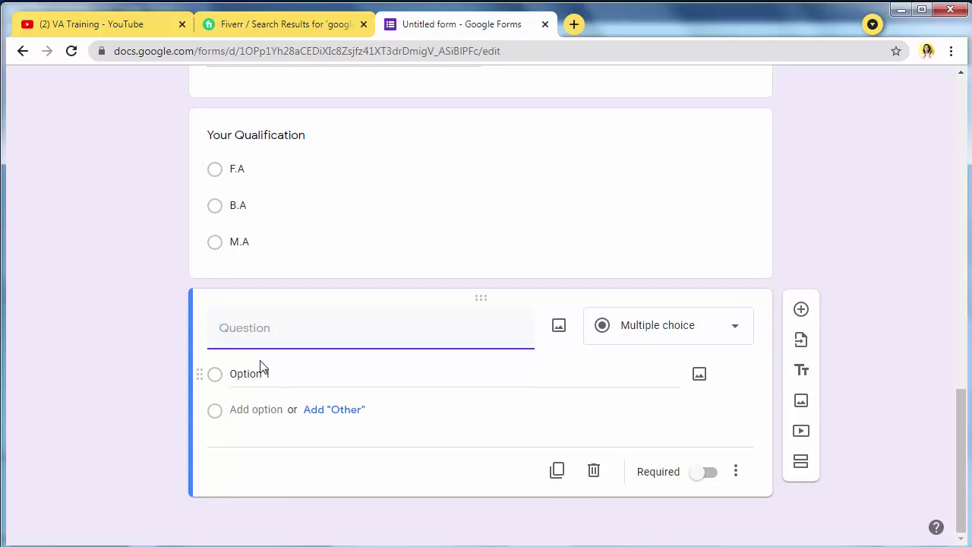
- Make the new question a required File upload titled 'Attached Your Fee Slip Screenshots'
{"action": "left_click", "coordinate": [728, 341]}
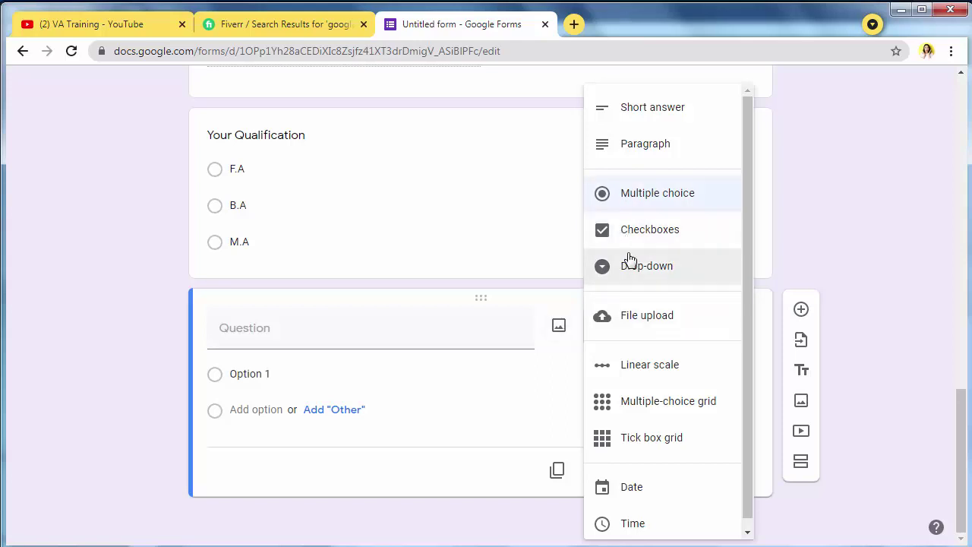
{"action": "left_click", "coordinate": [643, 319]}
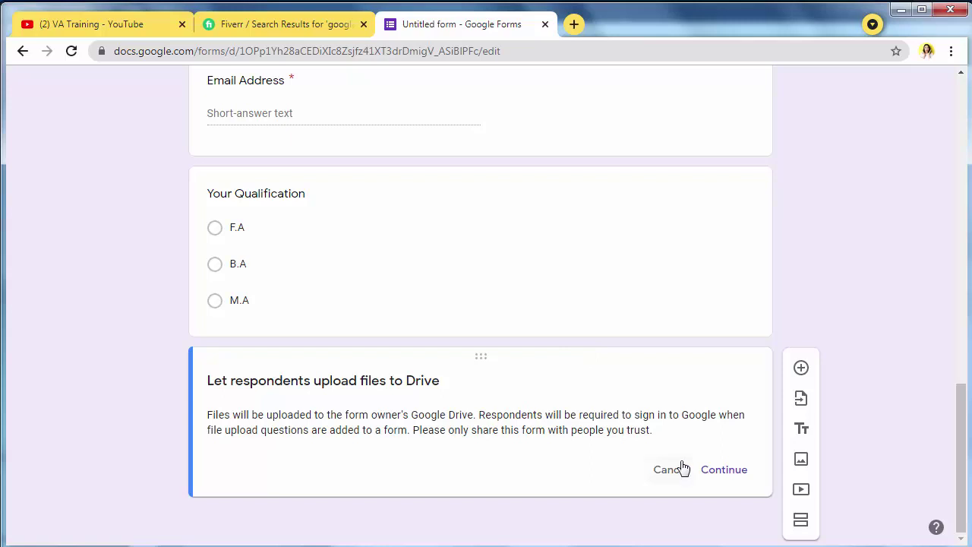
{"action": "left_click", "coordinate": [724, 472]}
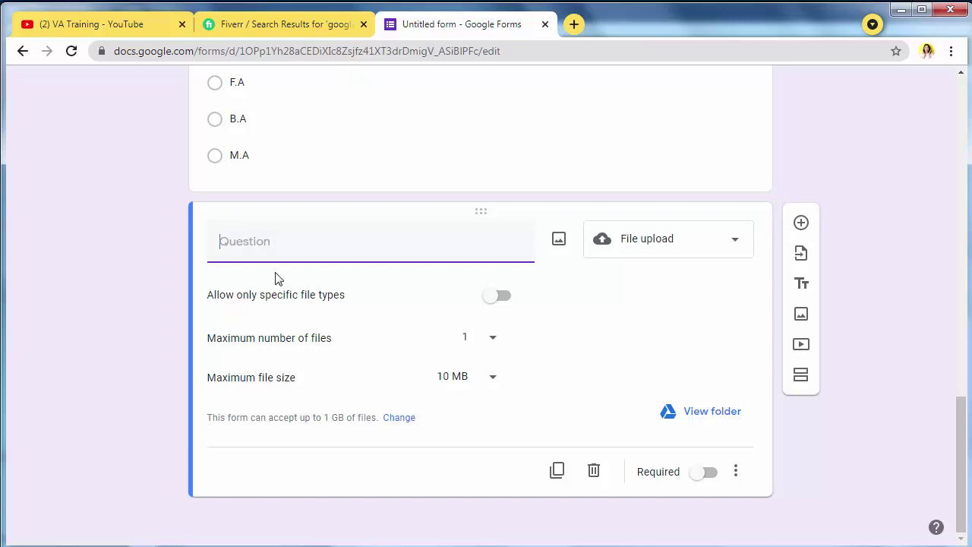
{"action": "type", "text": "Attached Your Fee Slip Scr"}
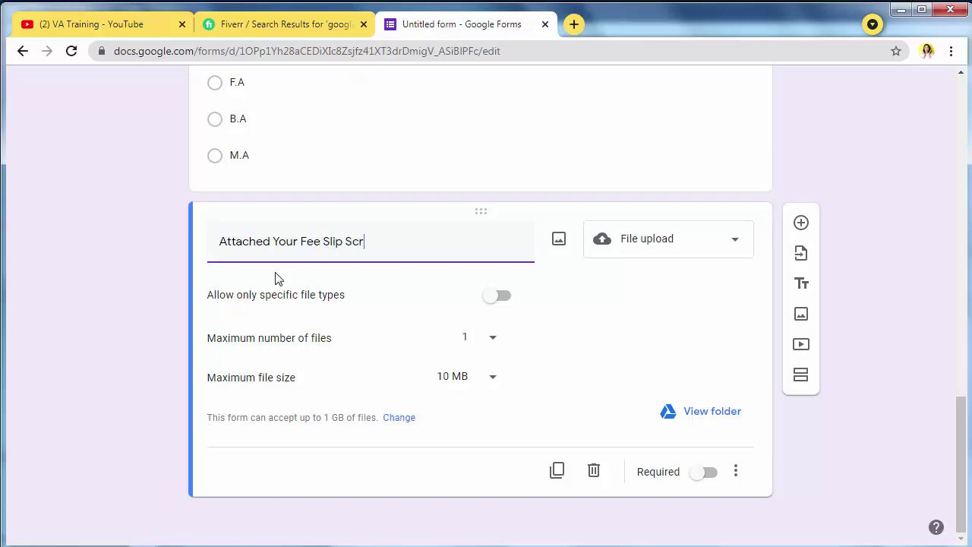
{"action": "type", "text": "eenshots"}
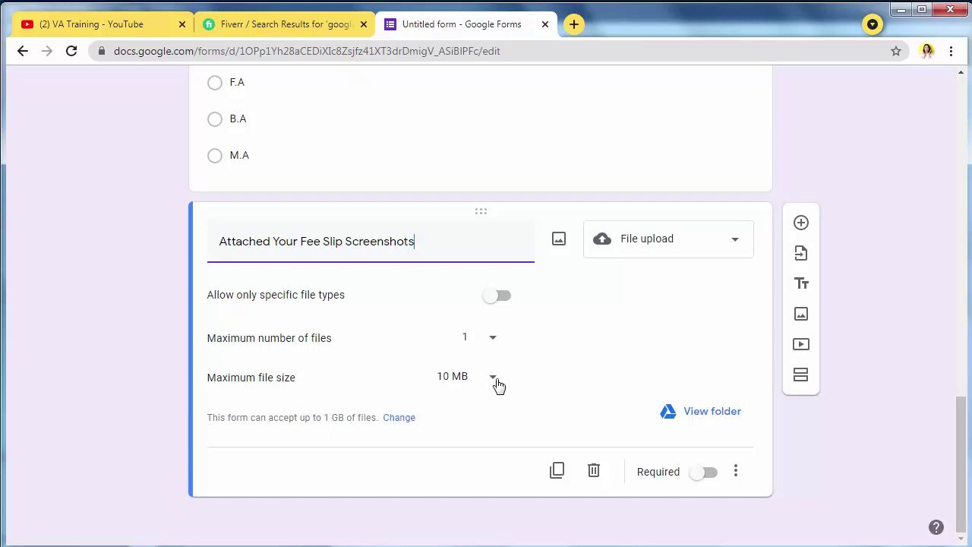
{"action": "left_click", "coordinate": [714, 474]}
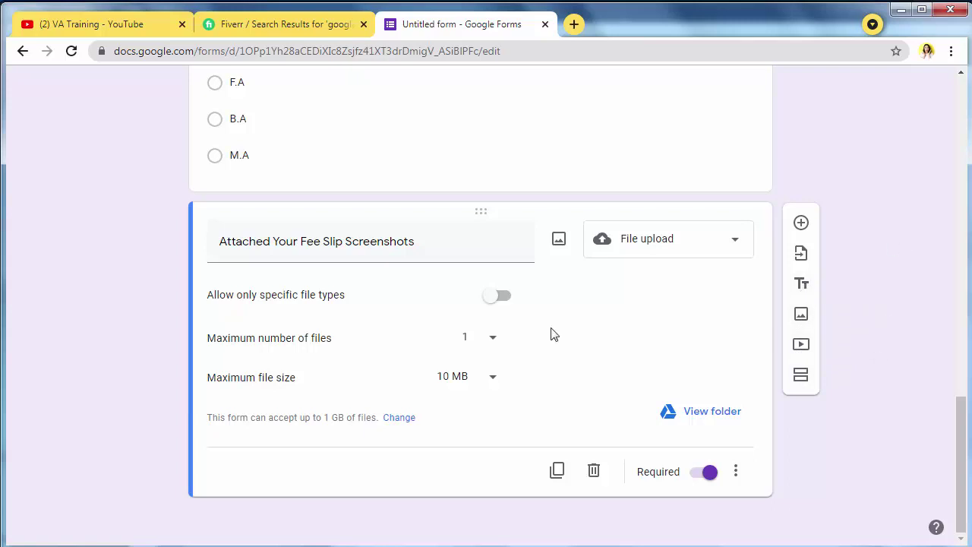
{"action": "scroll", "coordinate": [558, 292], "scroll_direction": "up", "scroll_amount": 10}
{"action": "scroll", "coordinate": [558, 288], "scroll_direction": "up", "scroll_amount": 8}
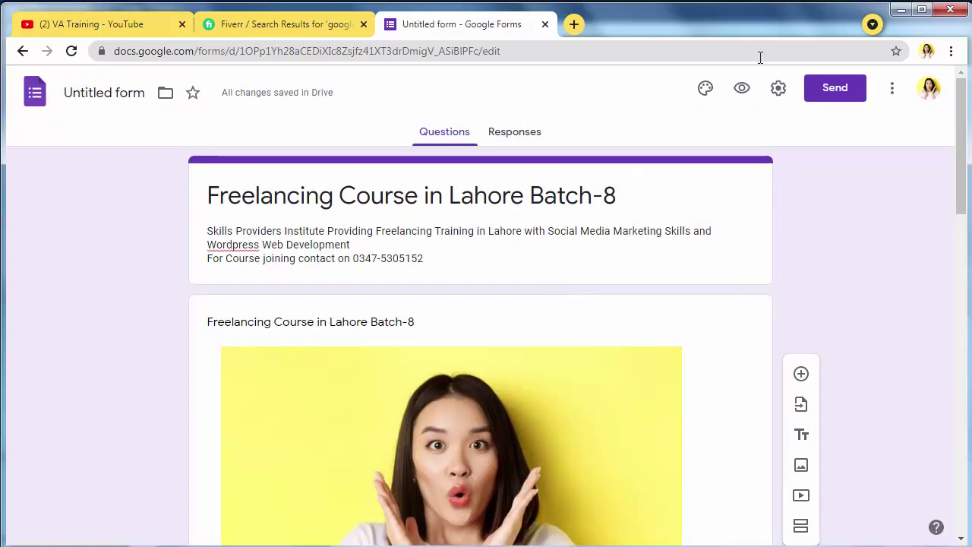
- Apply an indigo theme colour and the paint-brushes header image from Work and School
{"action": "left_click", "coordinate": [706, 91]}
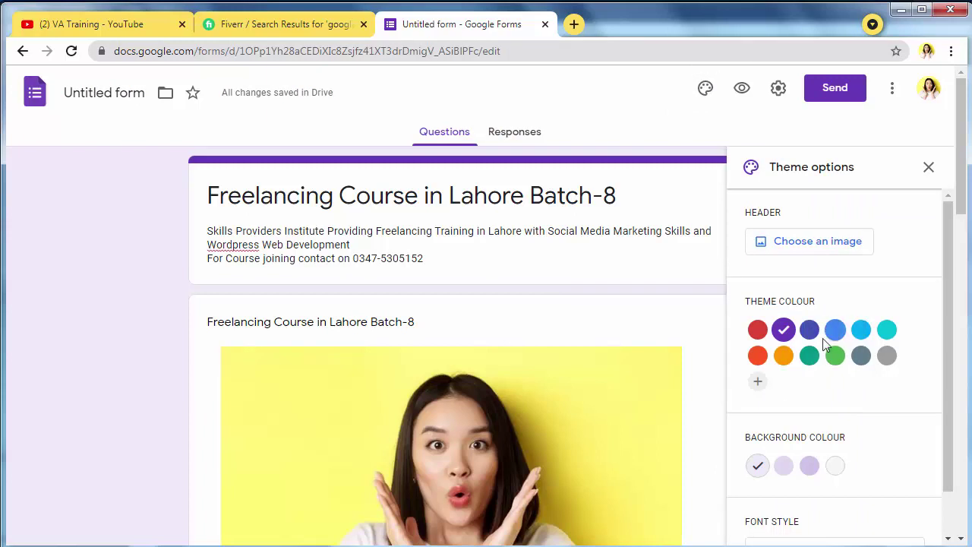
{"action": "left_click", "coordinate": [810, 332]}
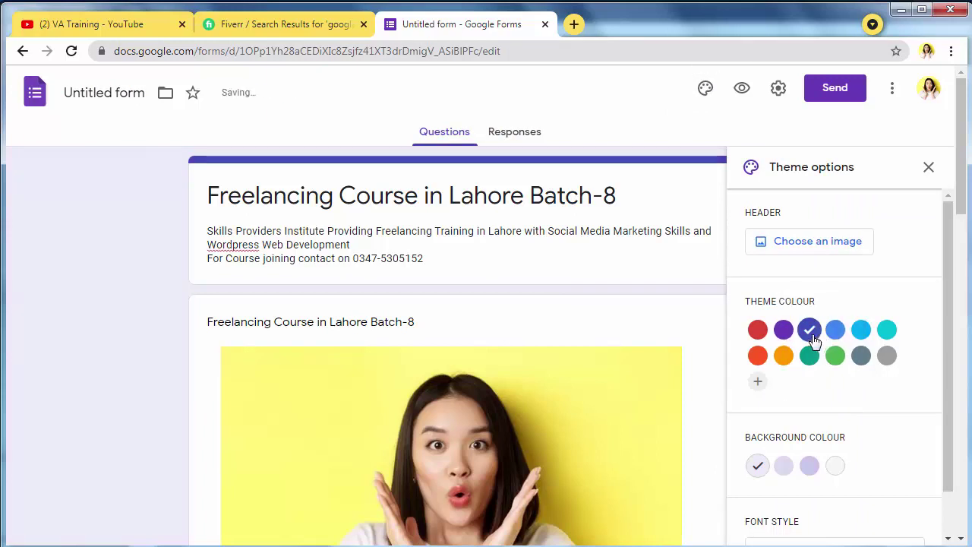
{"action": "left_click", "coordinate": [806, 247]}
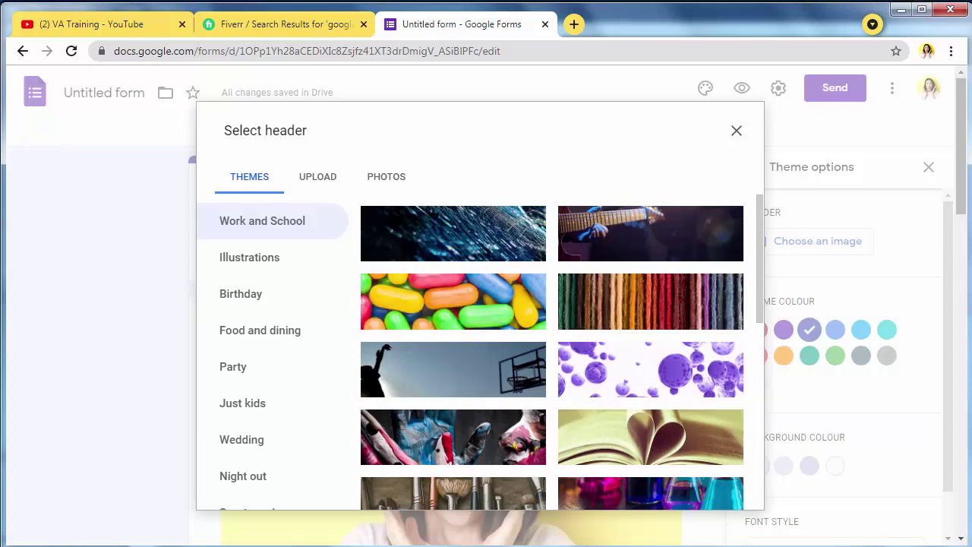
{"action": "scroll", "coordinate": [232, 321], "scroll_direction": "down", "scroll_amount": 4}
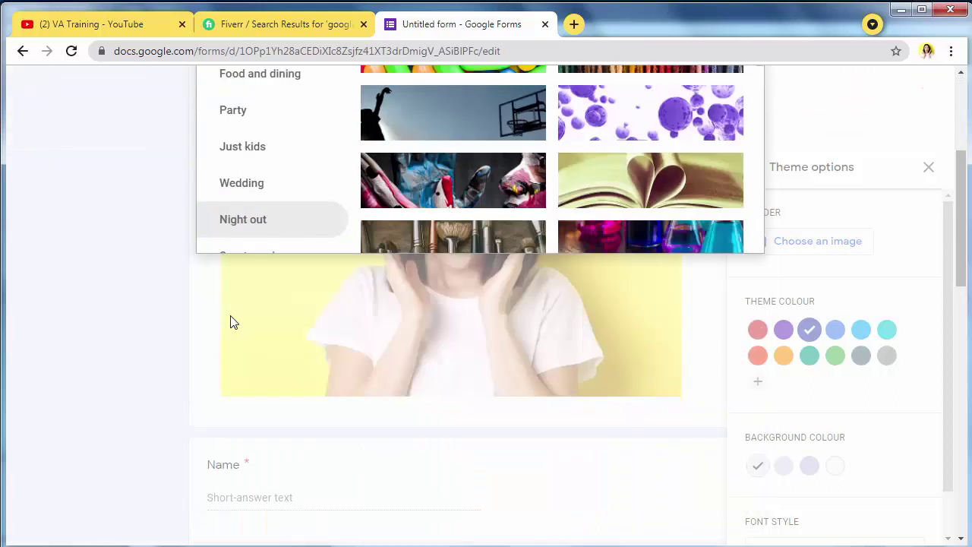
{"action": "scroll", "coordinate": [256, 199], "scroll_direction": "up", "scroll_amount": 3}
{"action": "left_click", "coordinate": [237, 170]}
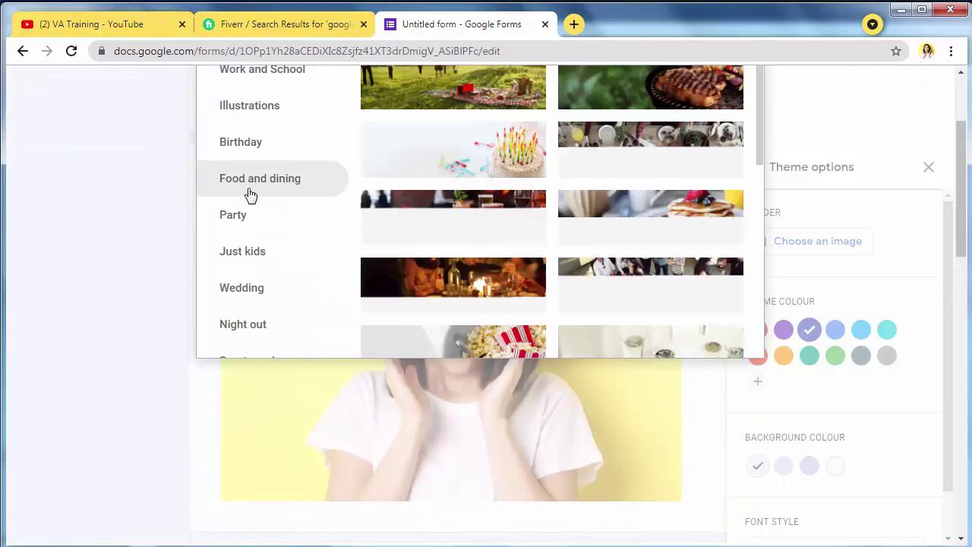
{"action": "scroll", "coordinate": [253, 195], "scroll_direction": "up", "scroll_amount": 1}
{"action": "scroll", "coordinate": [252, 196], "scroll_direction": "up", "scroll_amount": 2}
{"action": "left_click", "coordinate": [251, 302]}
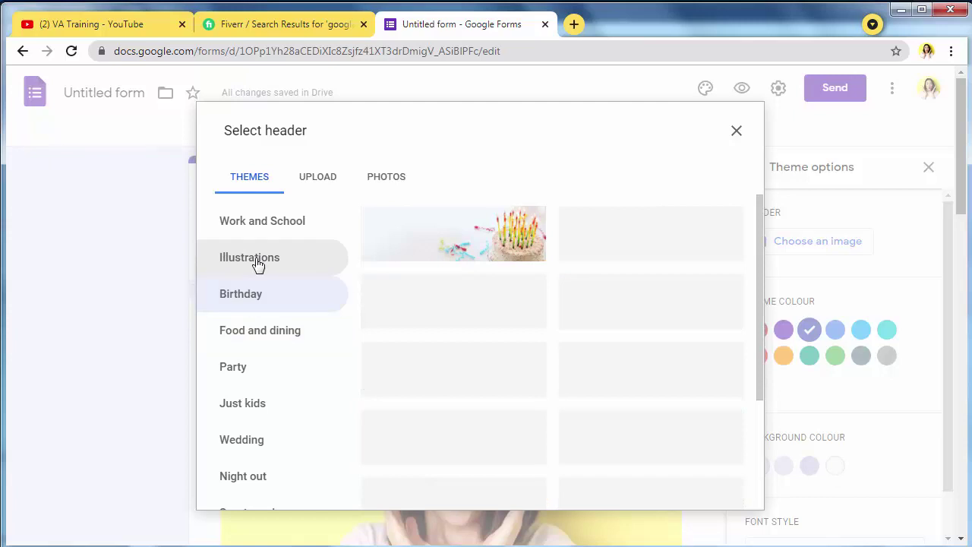
{"action": "left_click", "coordinate": [257, 264]}
{"action": "left_click", "coordinate": [262, 224]}
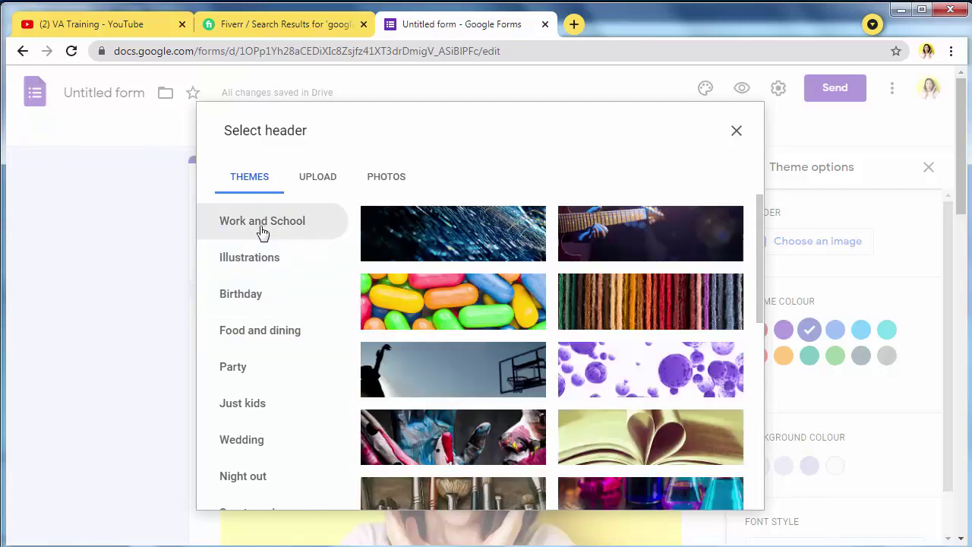
{"action": "scroll", "coordinate": [586, 351], "scroll_direction": "down", "scroll_amount": 7}
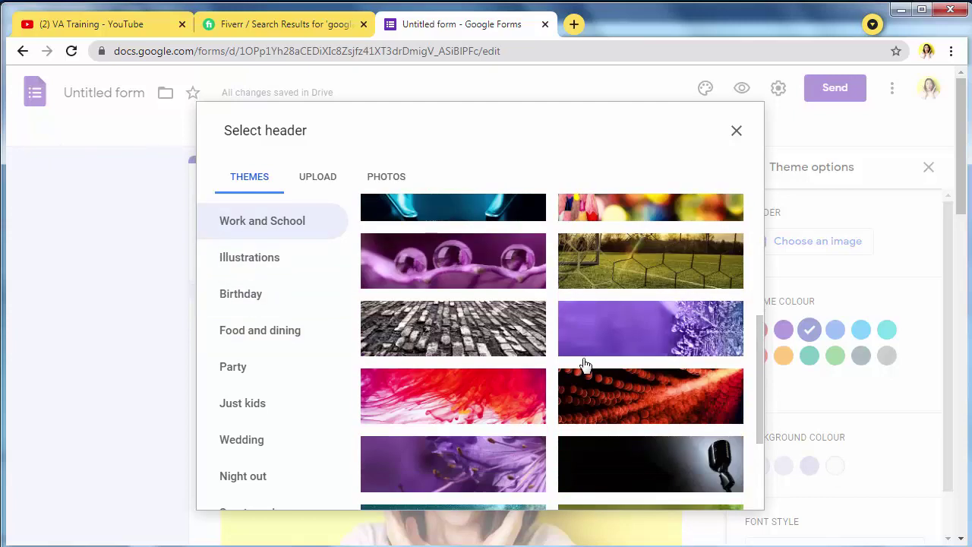
{"action": "scroll", "coordinate": [562, 441], "scroll_direction": "up", "scroll_amount": 1}
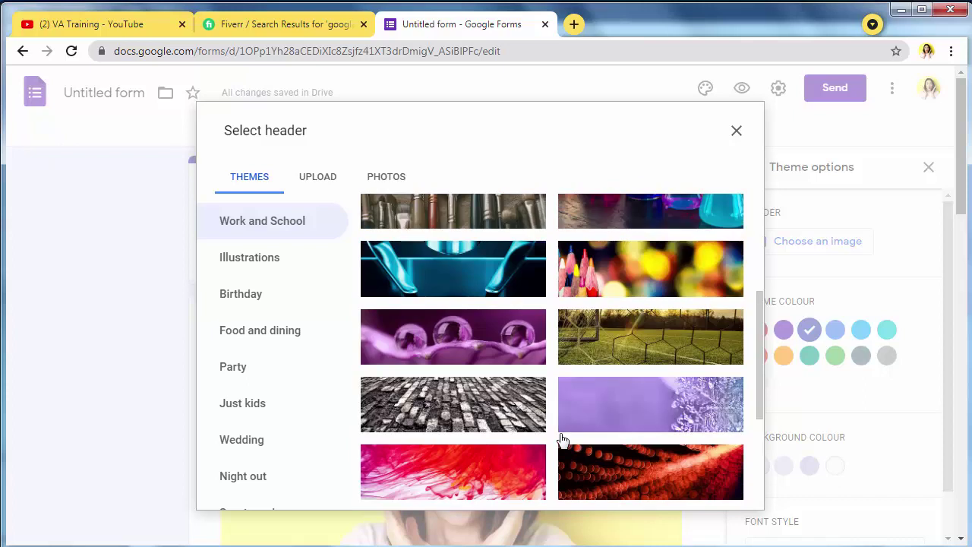
{"action": "scroll", "coordinate": [532, 289], "scroll_direction": "up", "scroll_amount": 1}
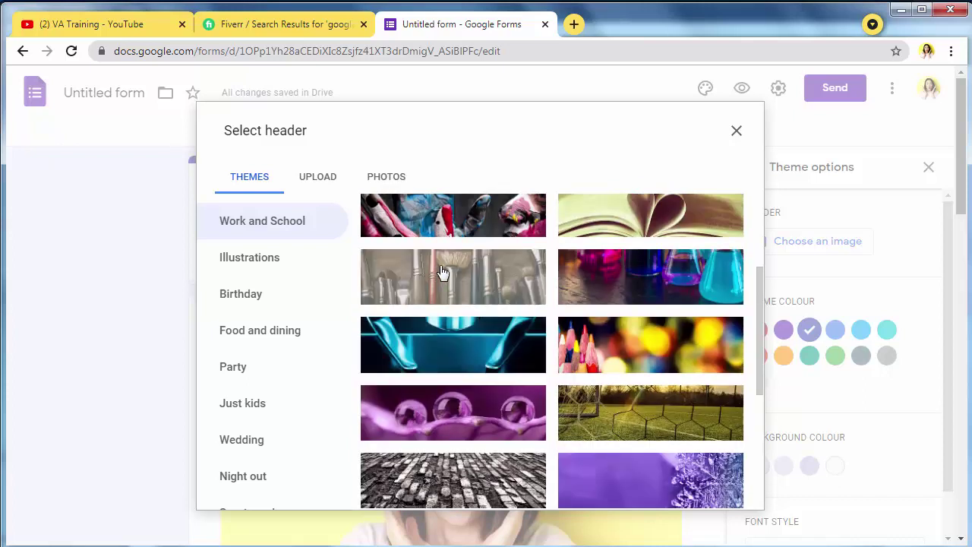
{"action": "left_click", "coordinate": [443, 274]}
{"action": "left_click", "coordinate": [730, 497]}
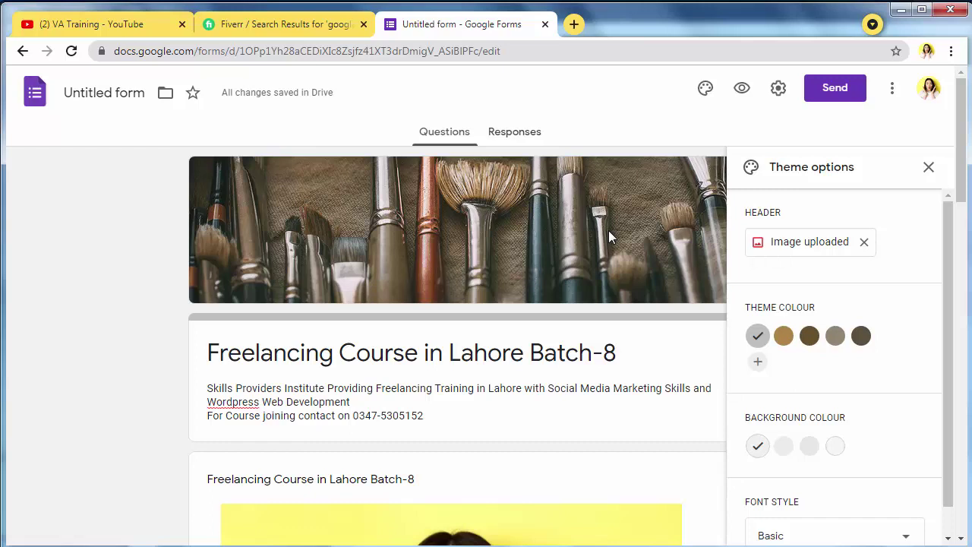
- Add a recipient's e-mail address in the form's Send dialog
{"action": "left_click", "coordinate": [835, 88]}
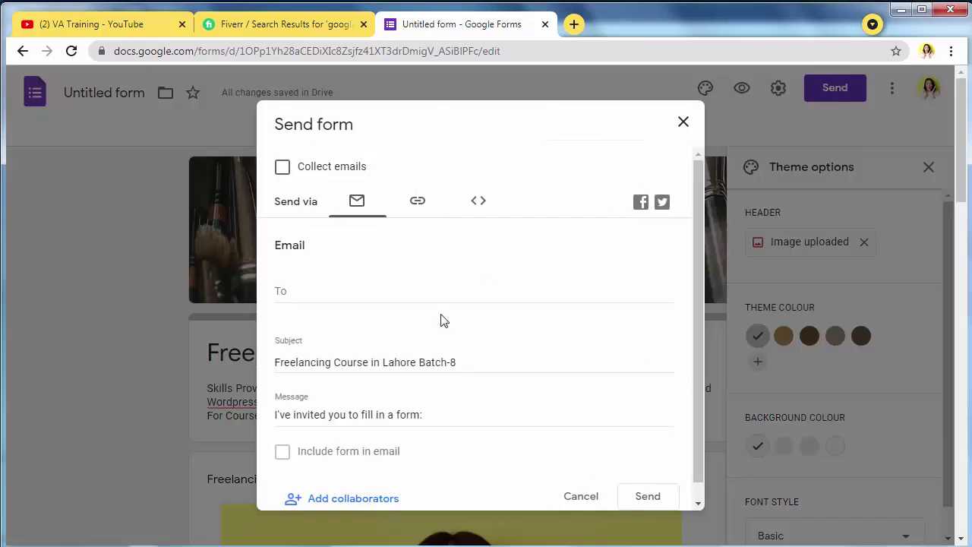
{"action": "left_click", "coordinate": [319, 299]}
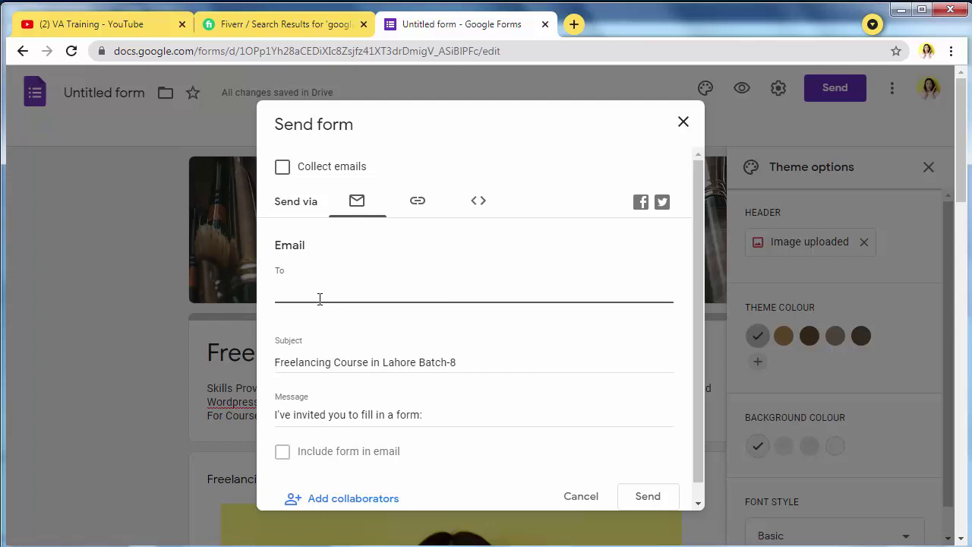
{"action": "type", "text": "faiz"}
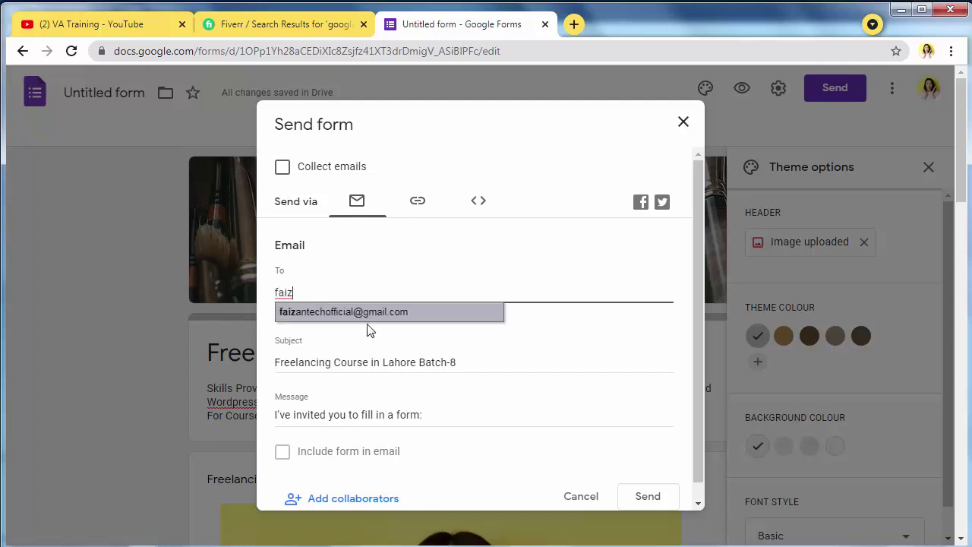
{"action": "left_click", "coordinate": [358, 319]}
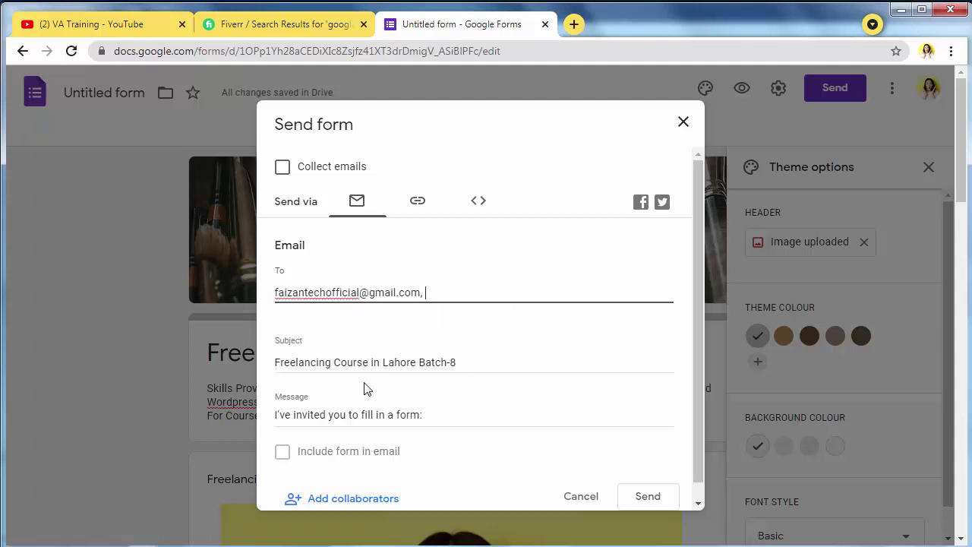
{"action": "scroll", "coordinate": [408, 410], "scroll_direction": "down", "scroll_amount": 1}
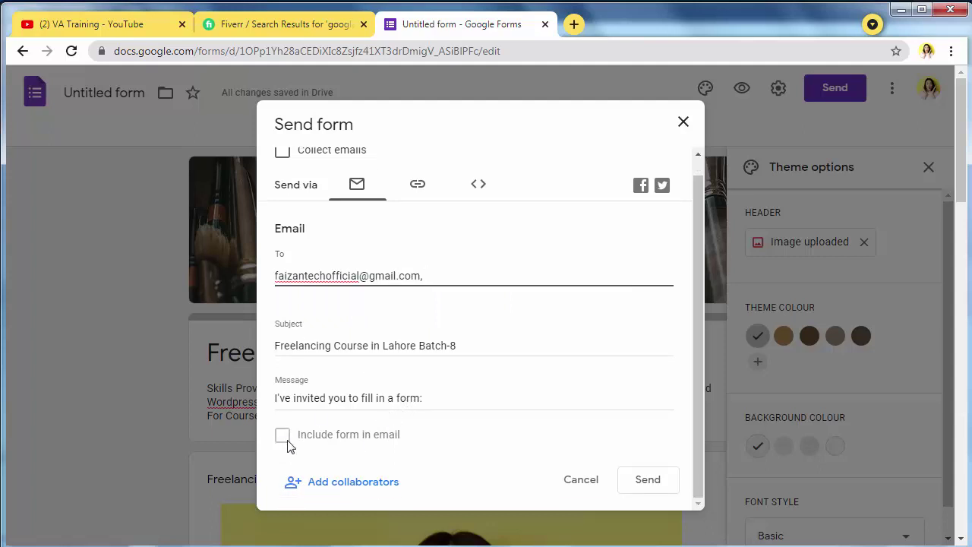
{"action": "scroll", "coordinate": [362, 361], "scroll_direction": "up", "scroll_amount": 1}
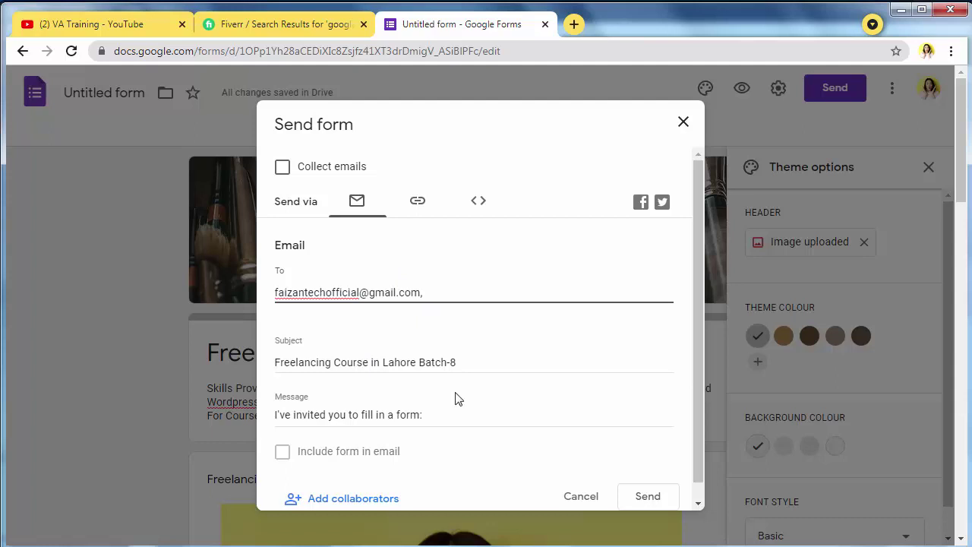
{"action": "left_click", "coordinate": [471, 418]}
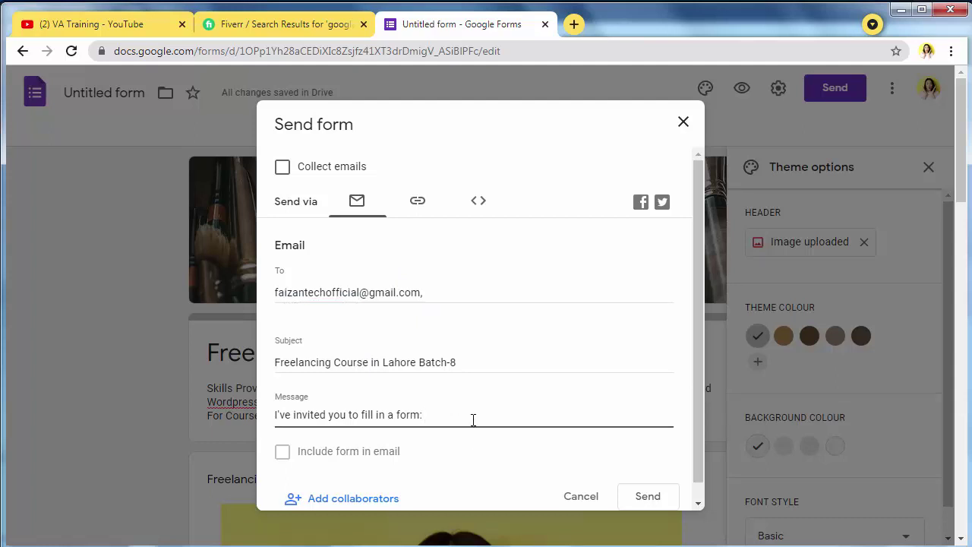
{"action": "left_click", "coordinate": [282, 451]}
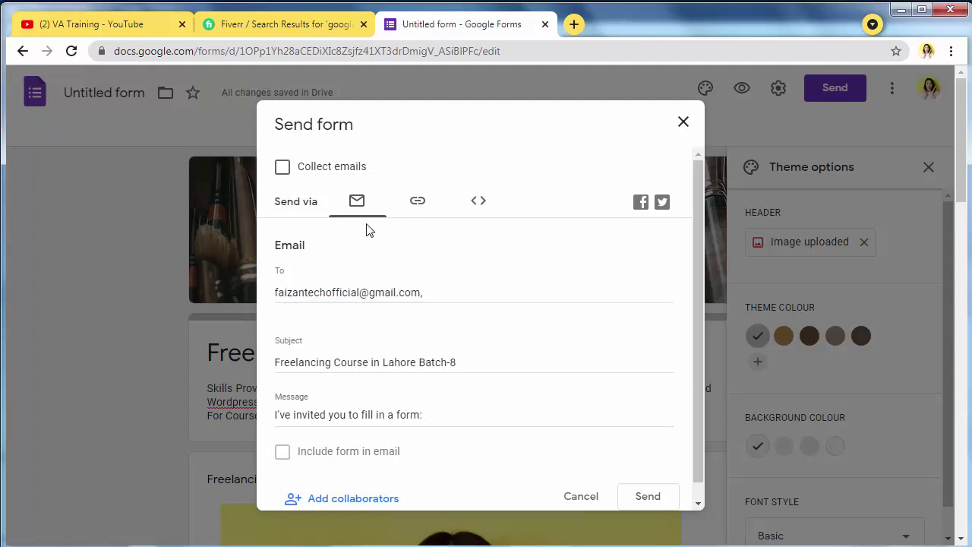
- Copy the shortened forms.gle link and open a new tab in the other browser window
{"action": "left_click", "coordinate": [420, 204]}
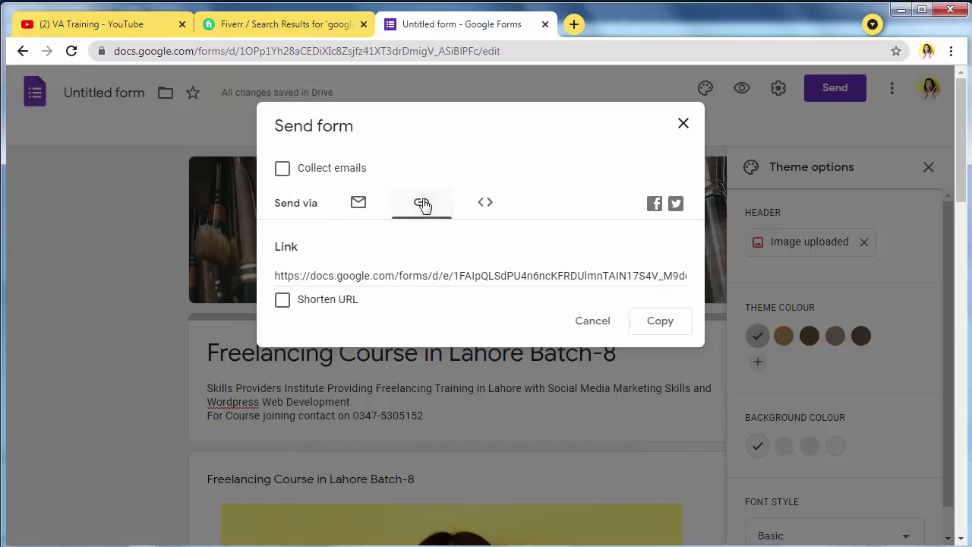
{"action": "left_click", "coordinate": [282, 299]}
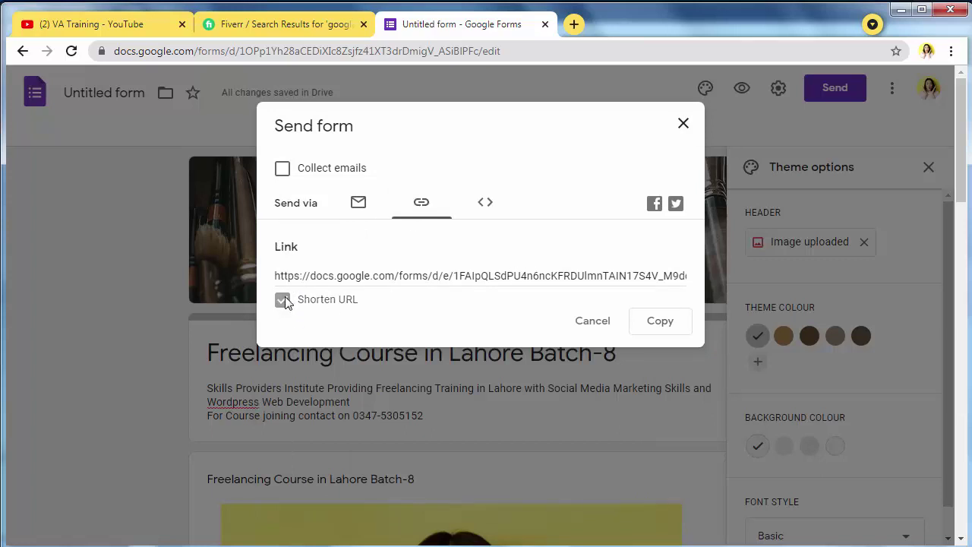
{"action": "right_click", "coordinate": [427, 278]}
{"action": "left_click", "coordinate": [448, 293]}
{"action": "key", "text": "ctrl+c"}
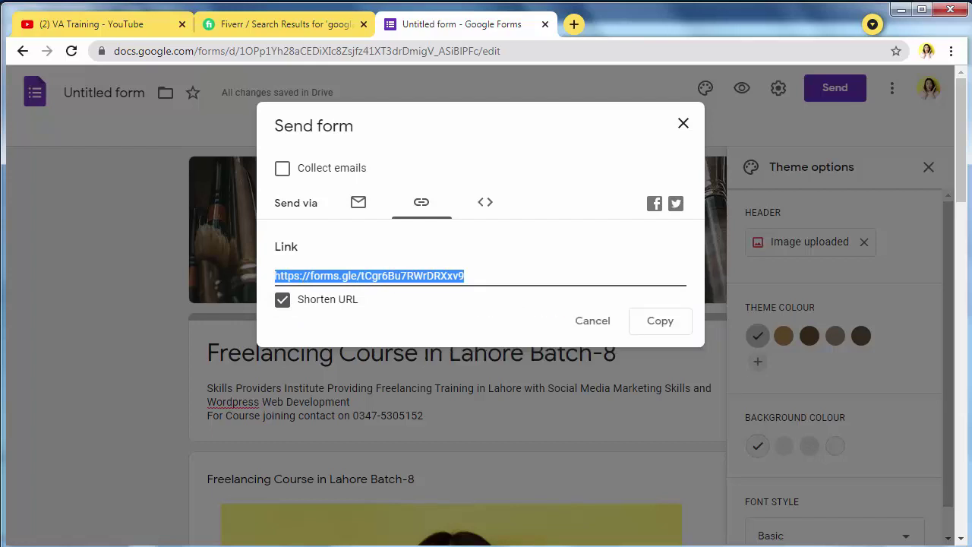
{"action": "key", "text": "alt+Tab"}
{"action": "key", "text": "ctrl+t"}
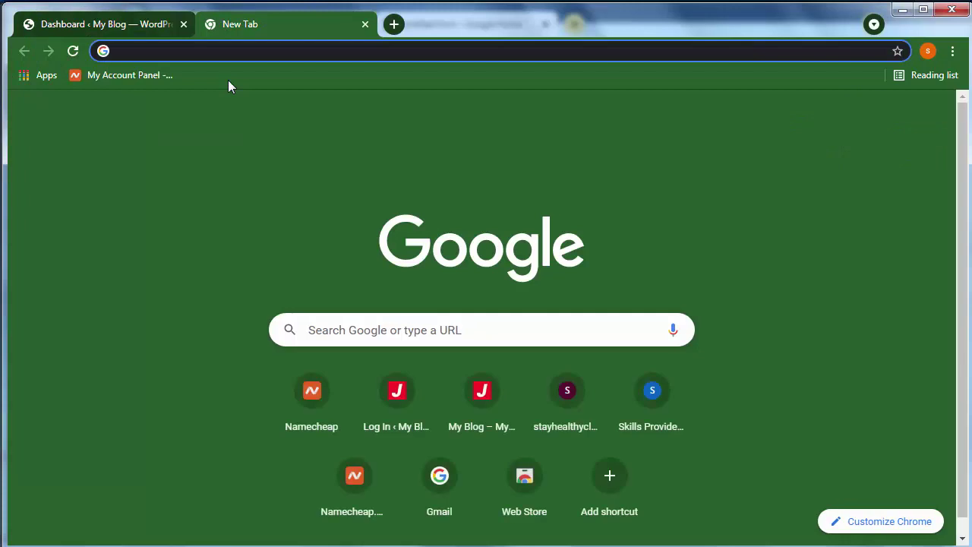
- Open the live form from the pasted short link
{"action": "key", "text": "ctrl+v"}
{"action": "left_click", "coordinate": [228, 80]}
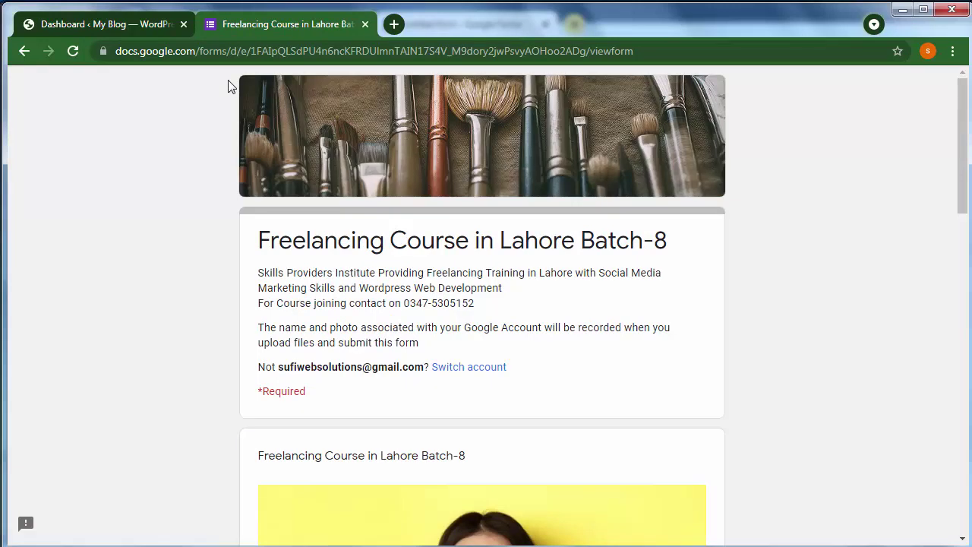
{"action": "scroll", "coordinate": [524, 266], "scroll_direction": "down", "scroll_amount": 5}
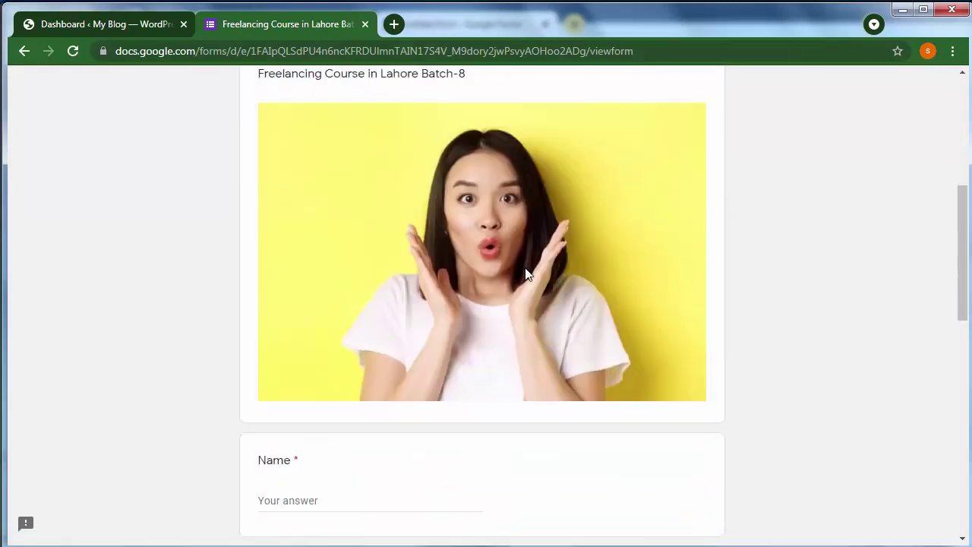
{"action": "scroll", "coordinate": [525, 271], "scroll_direction": "up", "scroll_amount": 3}
{"action": "scroll", "coordinate": [349, 290], "scroll_direction": "down", "scroll_amount": 4}
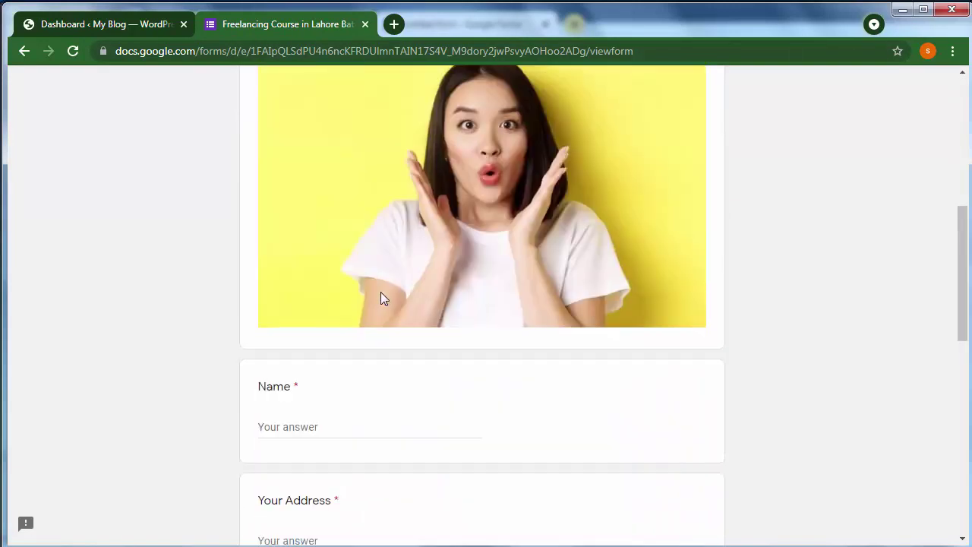
{"action": "scroll", "coordinate": [380, 295], "scroll_direction": "down", "scroll_amount": 3}
- Enter the respondent's name, address, mobile number and e-mail, and choose F.A as qualification
{"action": "left_click", "coordinate": [304, 204]}
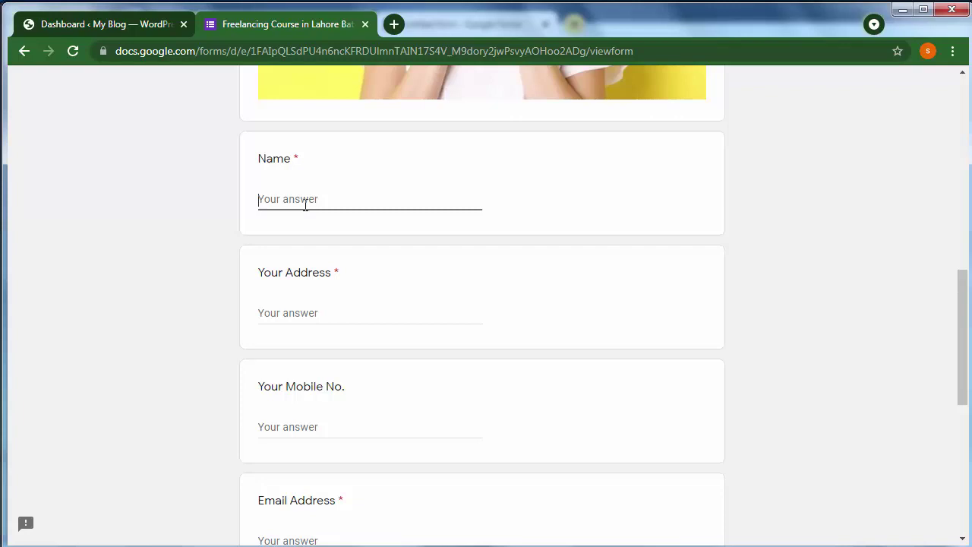
{"action": "left_click", "coordinate": [303, 312]}
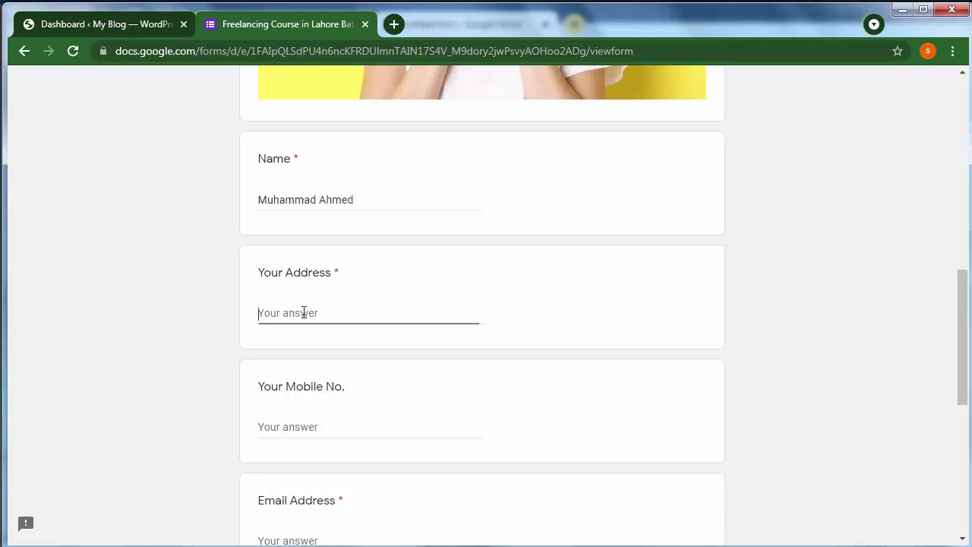
{"action": "type", "text": "Green Town Lahore"}
{"action": "key", "text": "Tab"}
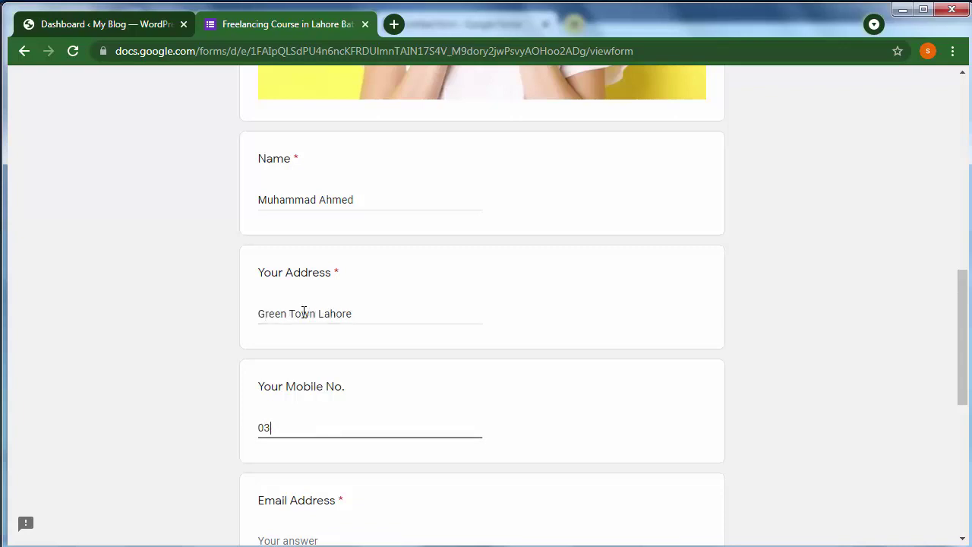
{"action": "scroll", "coordinate": [304, 313], "scroll_direction": "down", "scroll_amount": 4}
{"action": "left_click", "coordinate": [323, 229]}
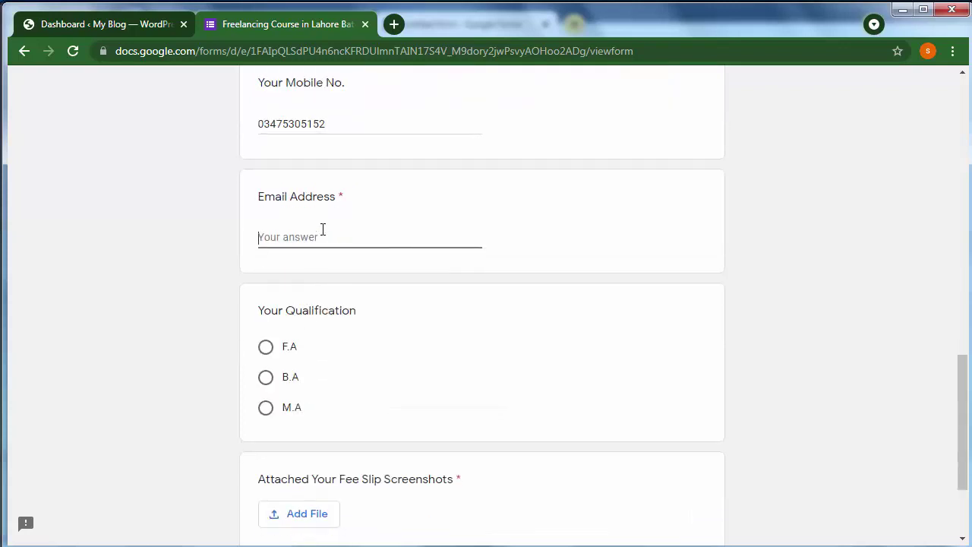
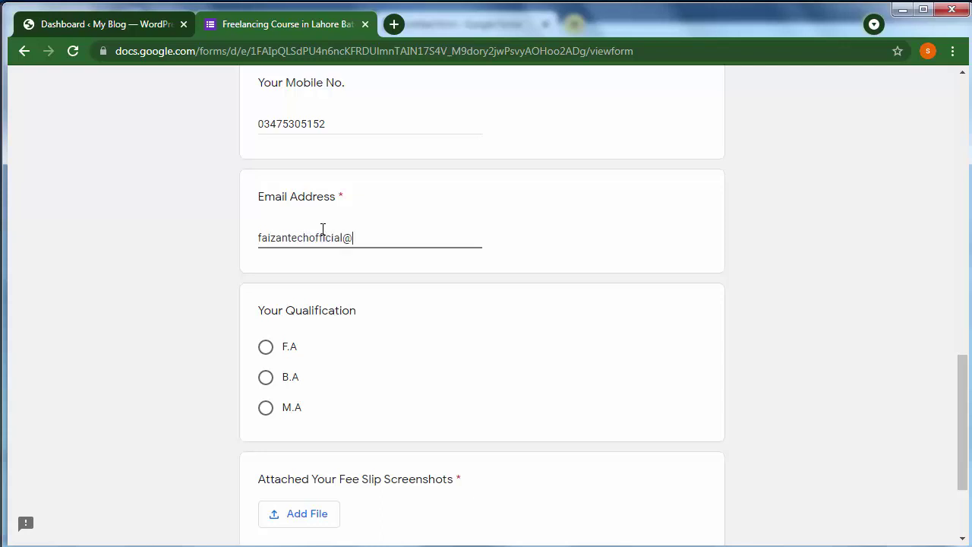
{"action": "left_click", "coordinate": [267, 346]}
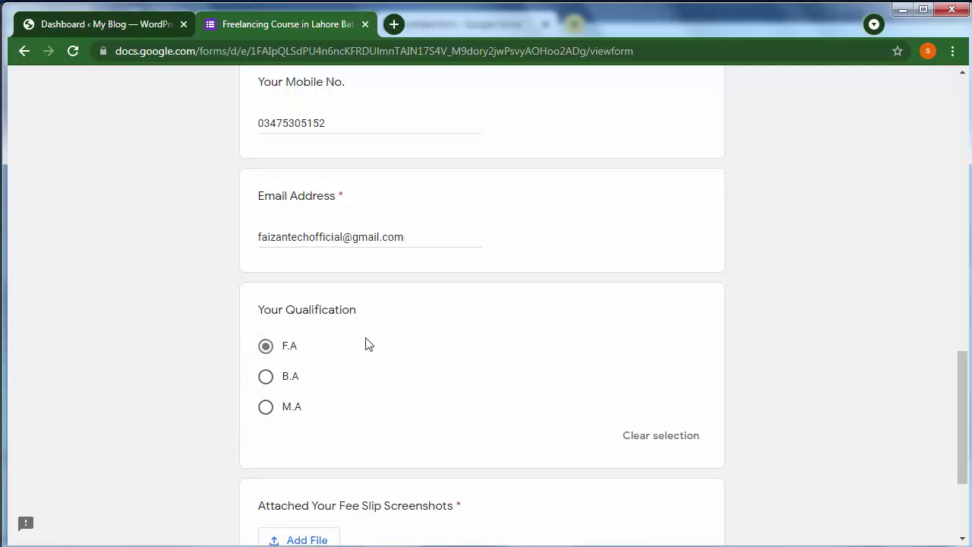
{"action": "scroll", "coordinate": [366, 342], "scroll_direction": "down", "scroll_amount": 3}
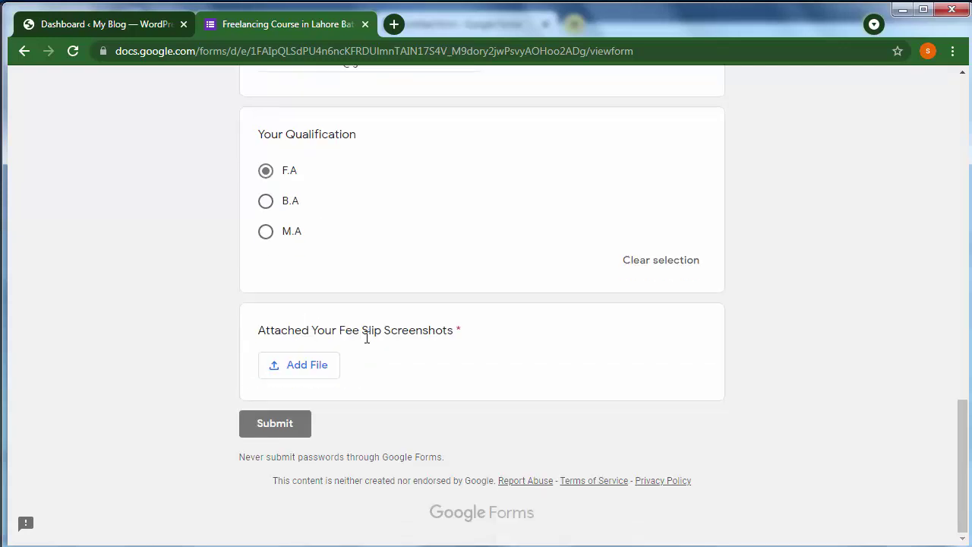
- Upload the click beat thumbnail design image from Downloads as the fee slip screenshot
{"action": "left_click", "coordinate": [297, 371]}
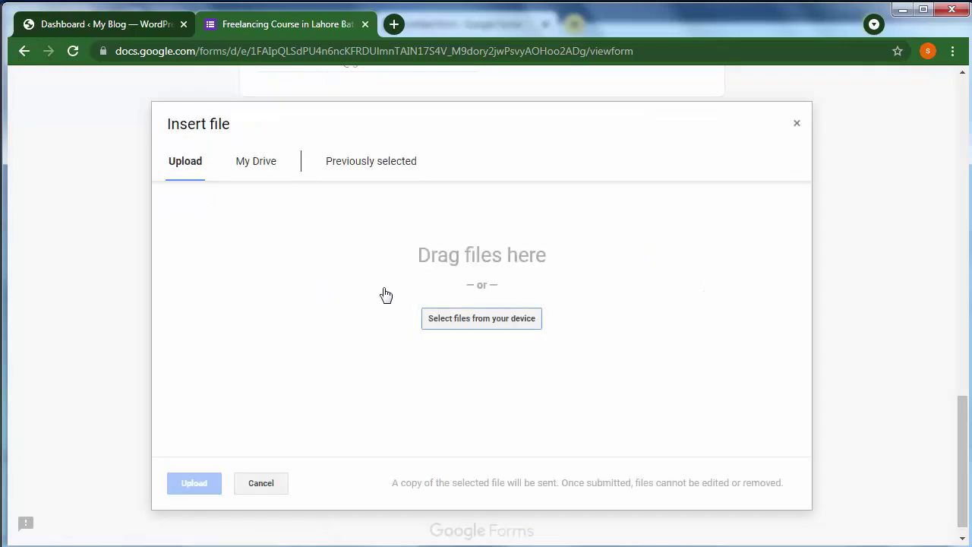
{"action": "left_click", "coordinate": [464, 320]}
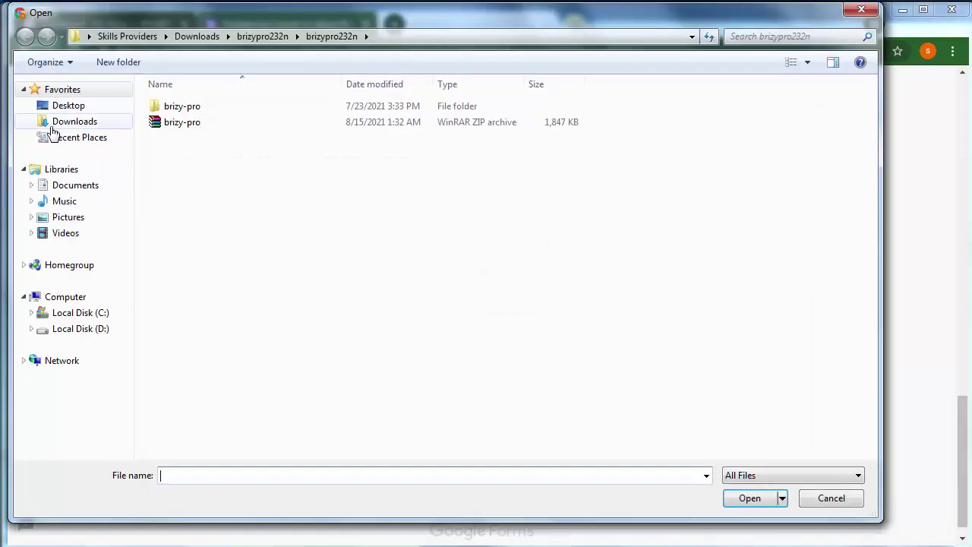
{"action": "left_click", "coordinate": [68, 124]}
{"action": "left_click", "coordinate": [275, 254]}
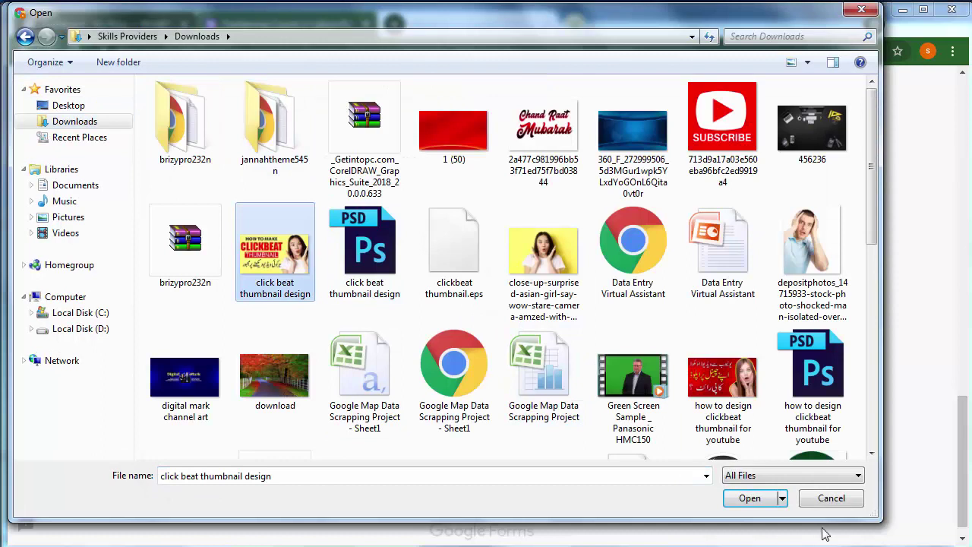
{"action": "left_click", "coordinate": [750, 497]}
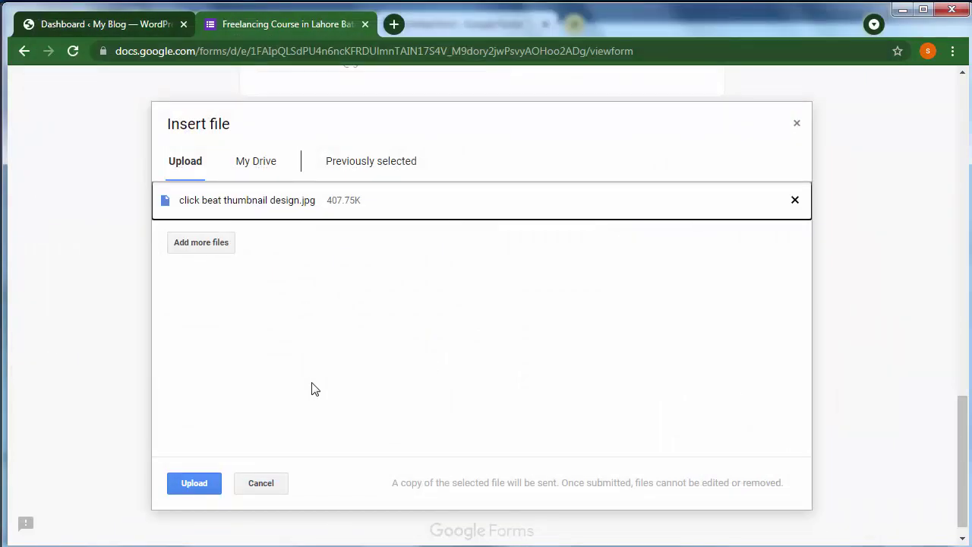
{"action": "left_click", "coordinate": [202, 486]}
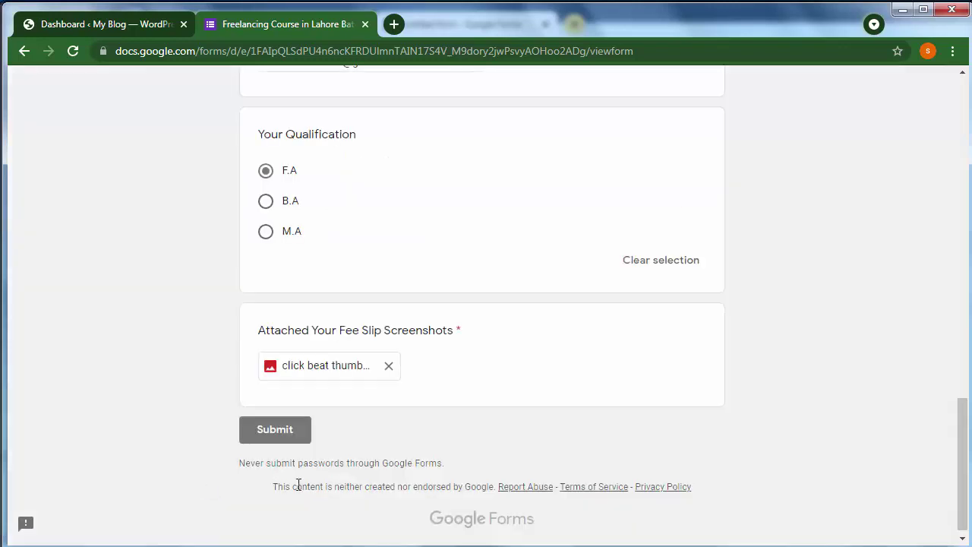
- Submit the response and go back to the form editor window
{"action": "left_click", "coordinate": [253, 438]}
{"action": "left_click", "coordinate": [288, 429]}
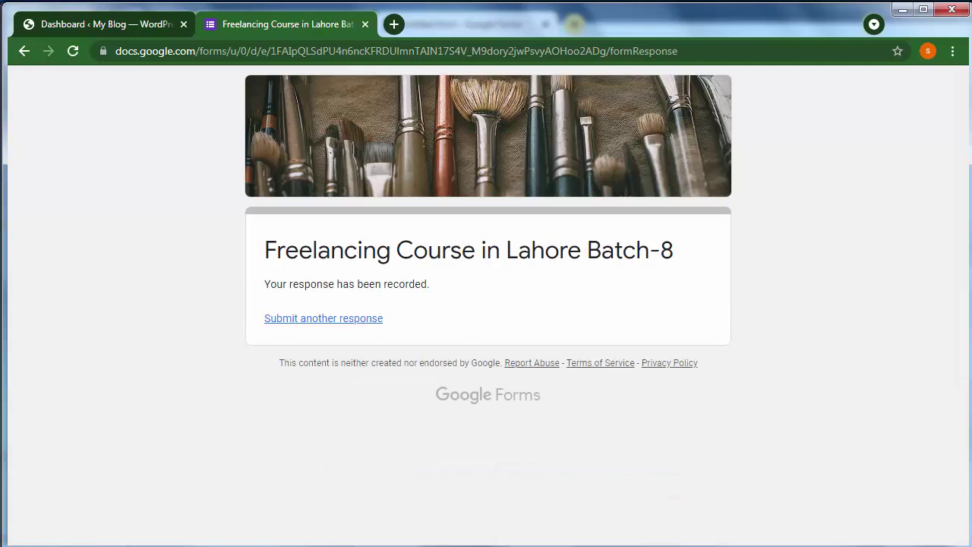
{"action": "left_click", "coordinate": [275, 544]}
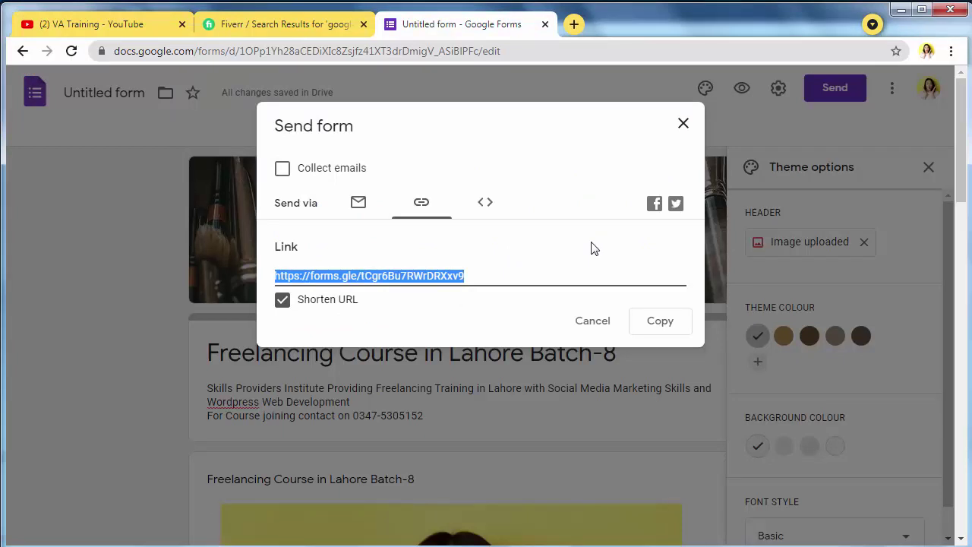
- Close the send dialog, review the 1 recorded response, then return to the Questions view
{"action": "left_click", "coordinate": [681, 124]}
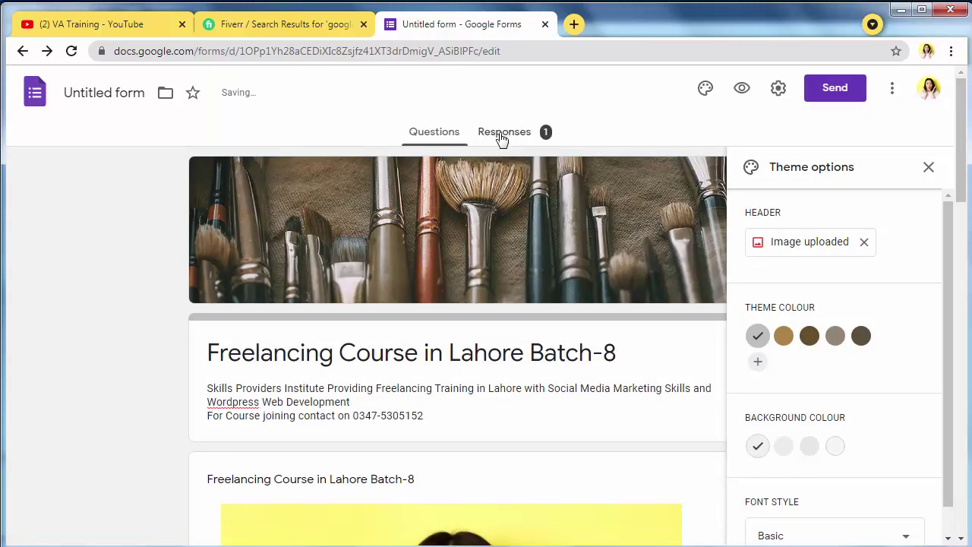
{"action": "left_click", "coordinate": [503, 135]}
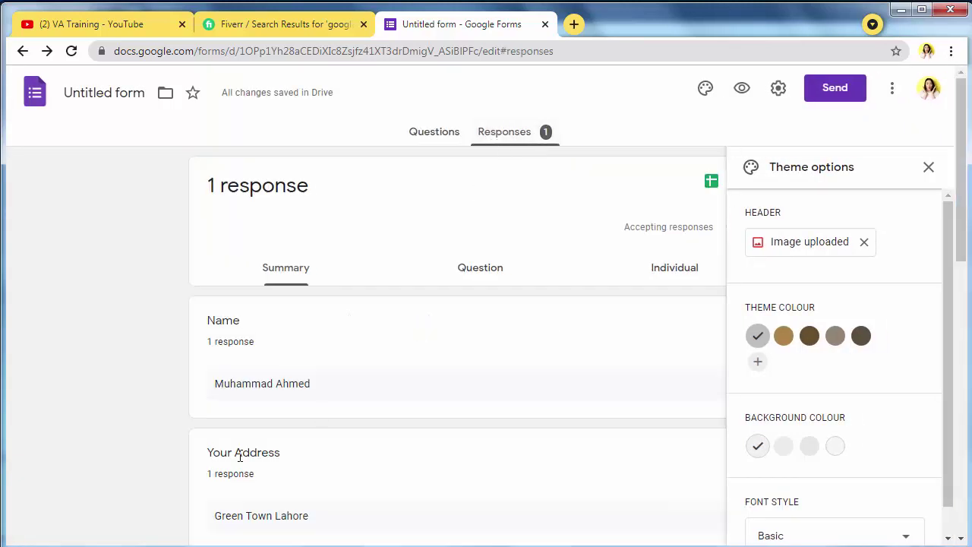
{"action": "scroll", "coordinate": [250, 426], "scroll_direction": "down", "scroll_amount": 6}
{"action": "scroll", "coordinate": [273, 379], "scroll_direction": "down", "scroll_amount": 3}
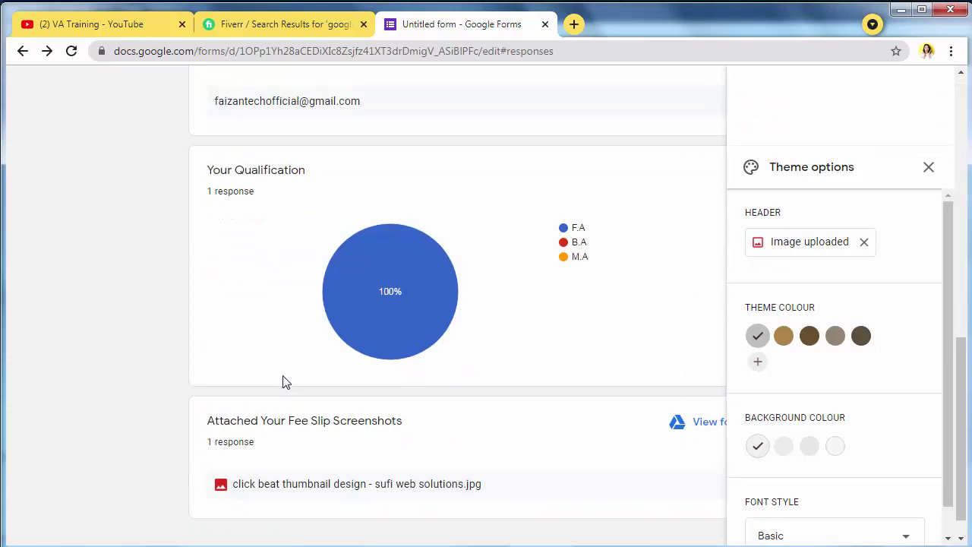
{"action": "scroll", "coordinate": [282, 380], "scroll_direction": "up", "scroll_amount": 9}
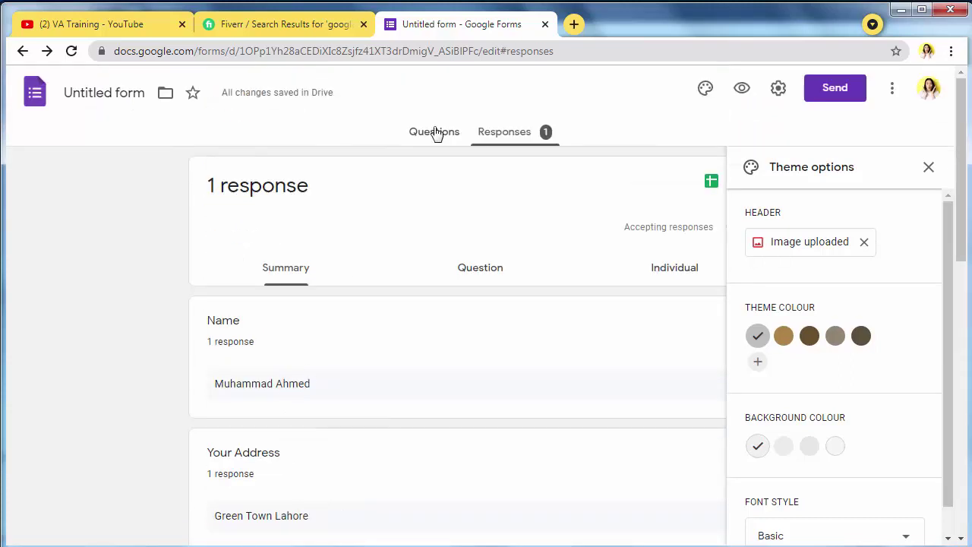
{"action": "left_click", "coordinate": [434, 132]}
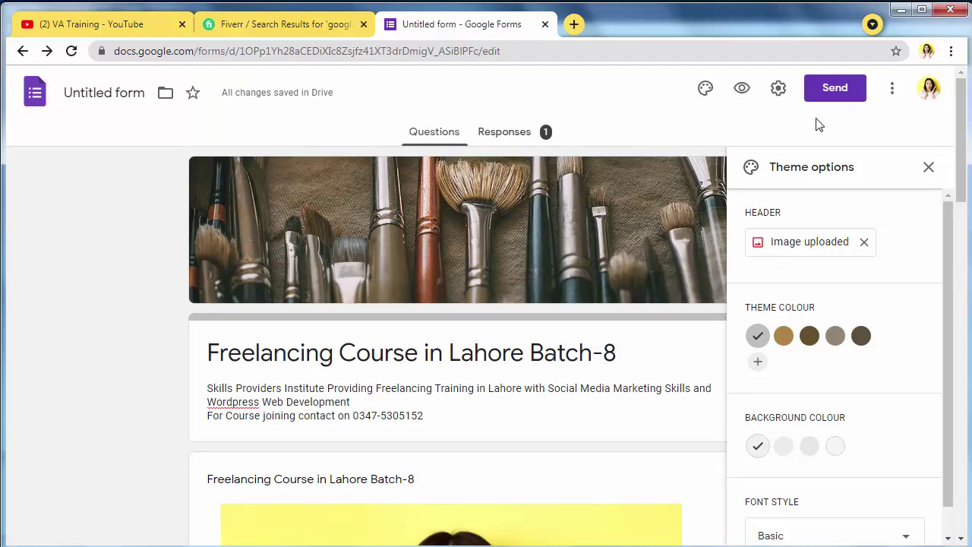
{"action": "left_click", "coordinate": [887, 92]}
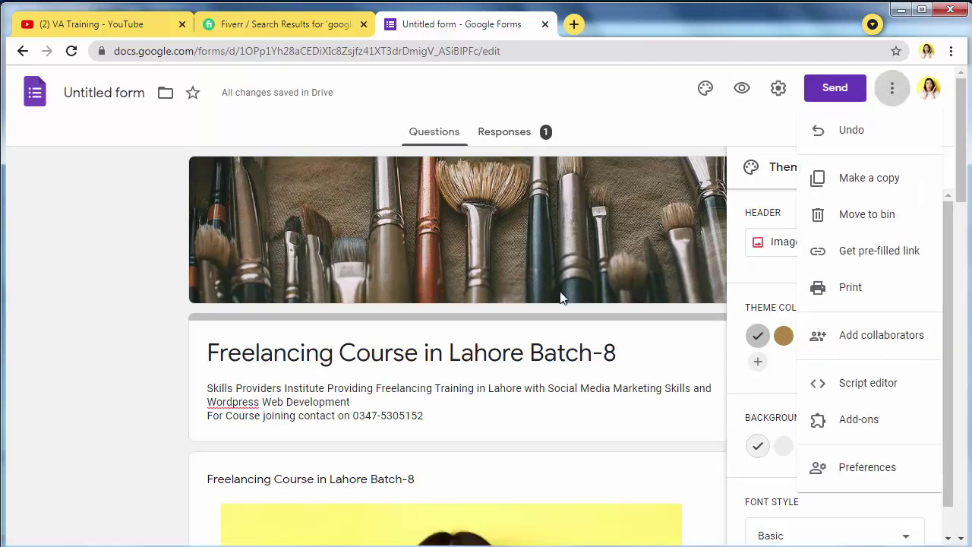
{"action": "left_click", "coordinate": [146, 276]}
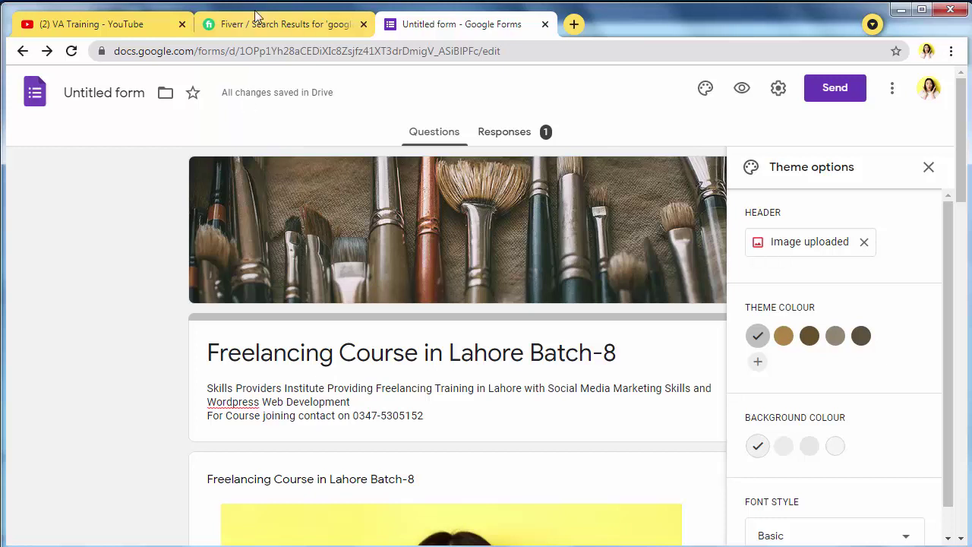
- Leave the YouTube channel and bring the Fiverr home page tab to the front
{"action": "left_click", "coordinate": [277, 30]}
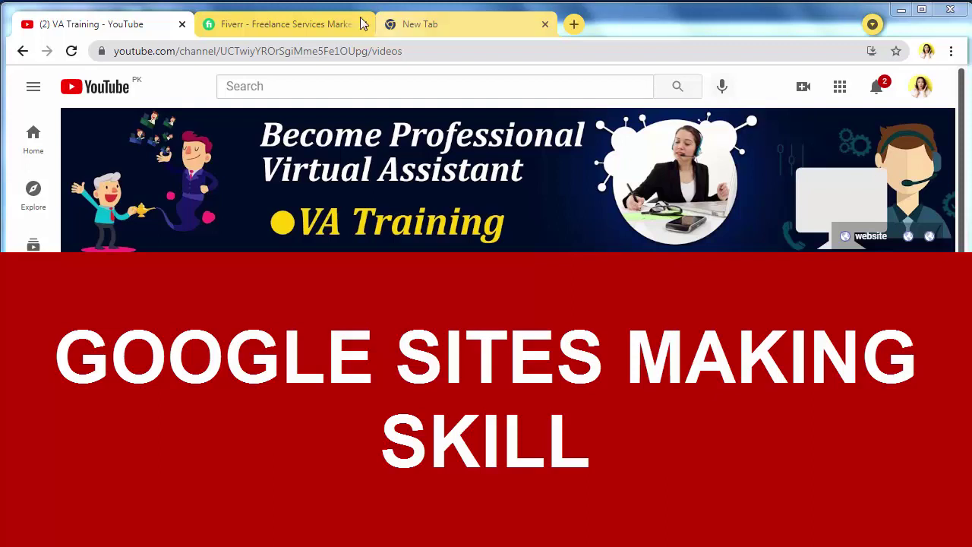
{"action": "left_click", "coordinate": [287, 25]}
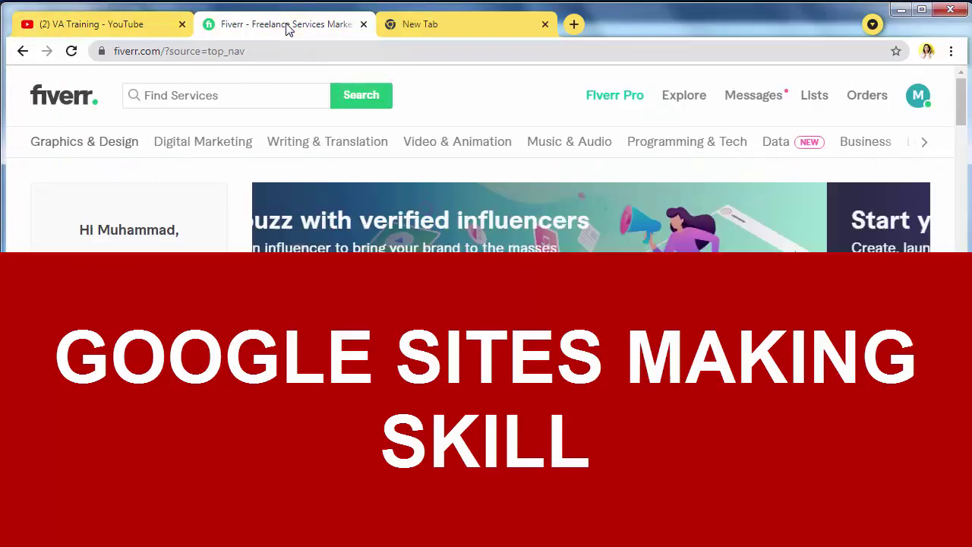
- Search Fiverr services for 'google sites' and scroll through the gig results
{"action": "left_click", "coordinate": [213, 96]}
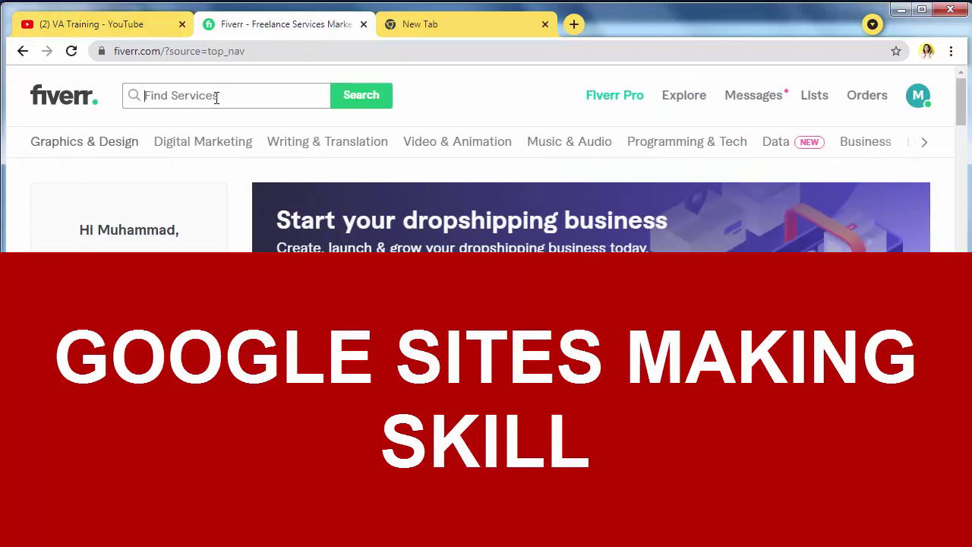
{"action": "type", "text": "googles"}
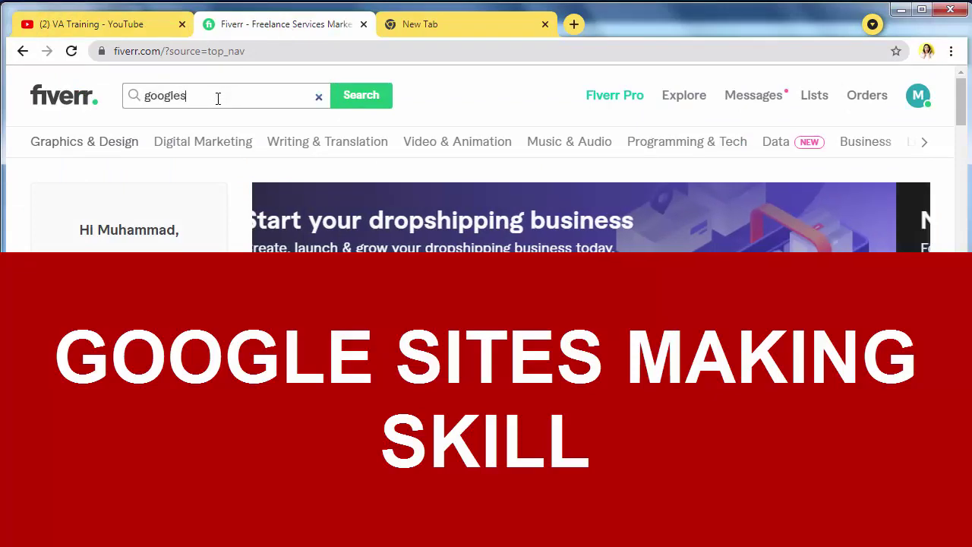
{"action": "key", "text": "BackSpace"}
{"action": "type", "text": "sites"}
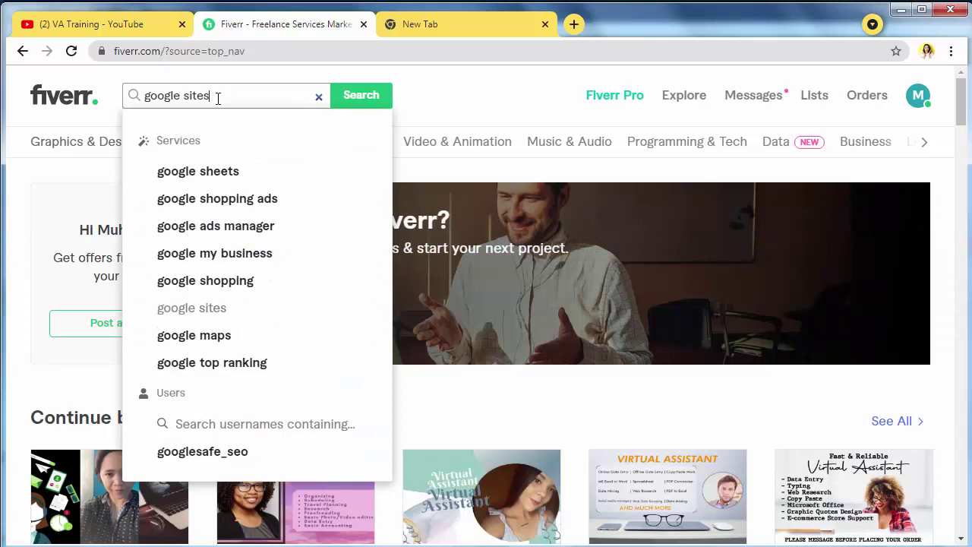
{"action": "key", "text": "Return"}
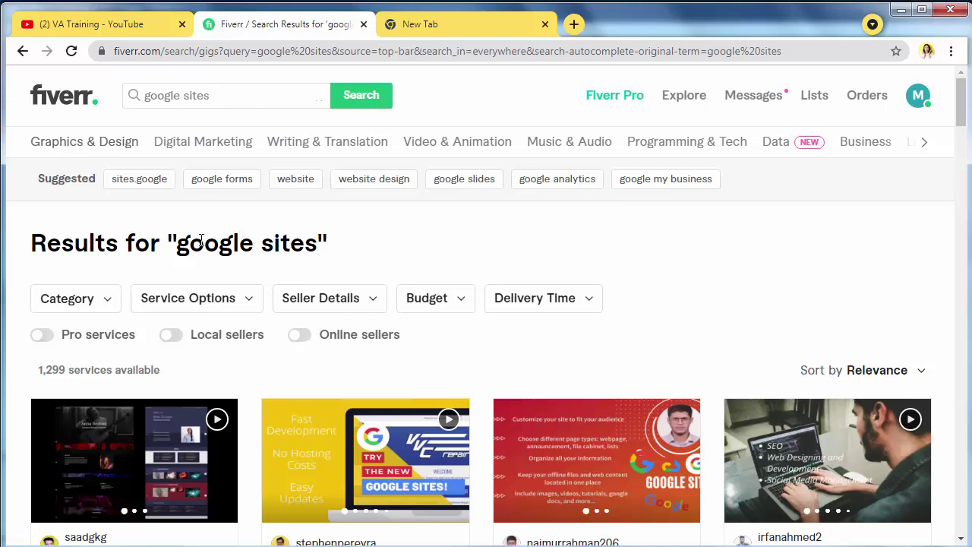
{"action": "scroll", "coordinate": [258, 243], "scroll_direction": "down", "scroll_amount": 3}
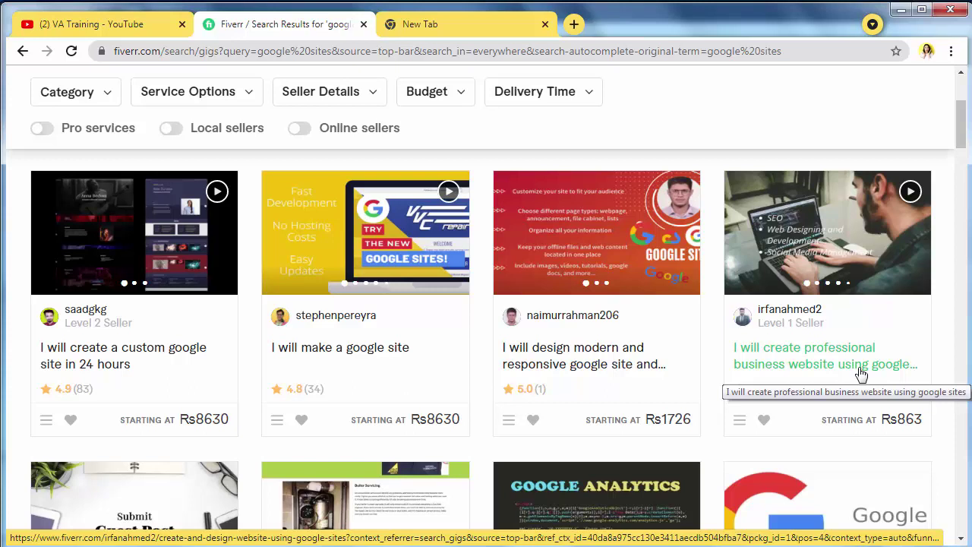
{"action": "left_click", "coordinate": [422, 32]}
- Google 'google sites' and open the 'Google Sites: Sign-in' result to reach the templates page
{"action": "left_click", "coordinate": [378, 49]}
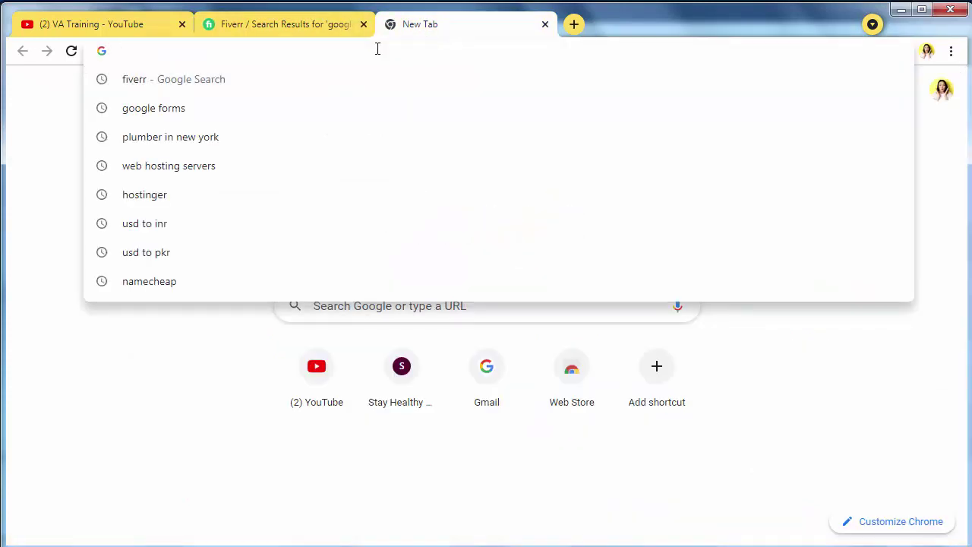
{"action": "type", "text": "googlet"}
{"action": "key", "text": "BackSpace"}
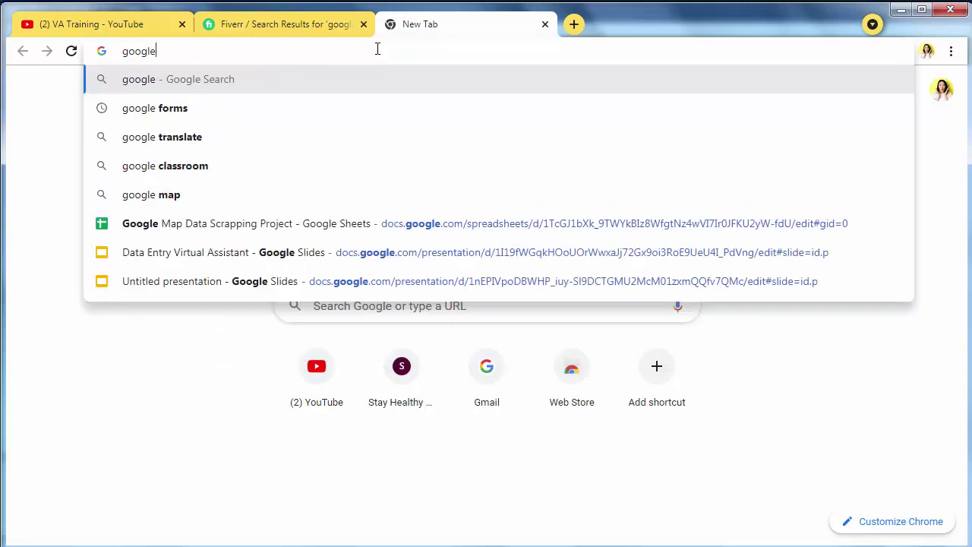
{"action": "type", "text": "sites"}
{"action": "key", "text": "Return"}
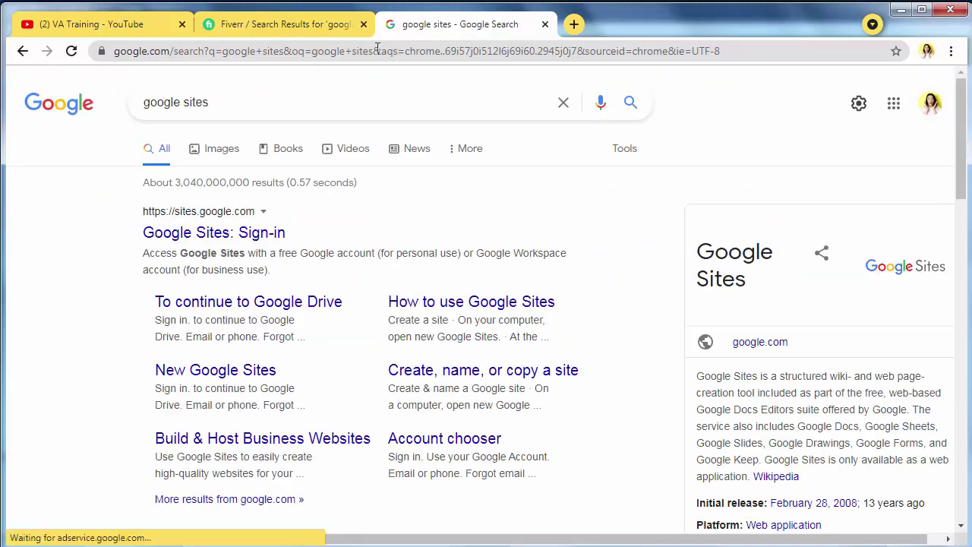
{"action": "left_click", "coordinate": [197, 239]}
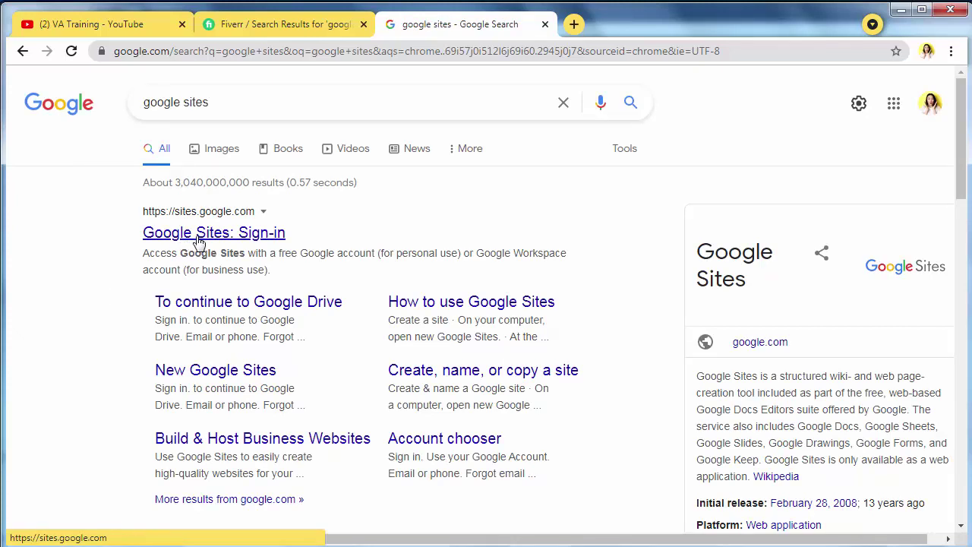
{"action": "left_click", "coordinate": [198, 240]}
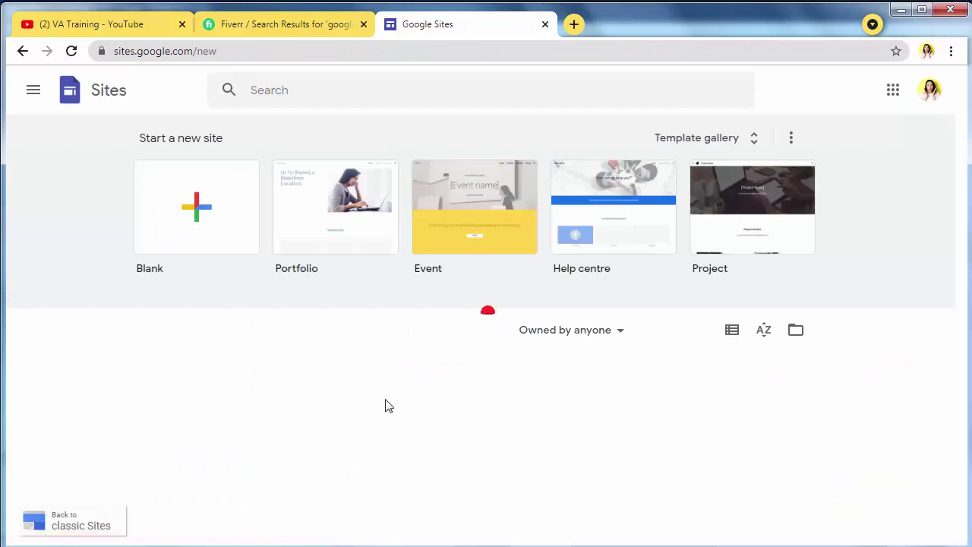
{"action": "scroll", "coordinate": [385, 405], "scroll_direction": "down", "scroll_amount": 2}
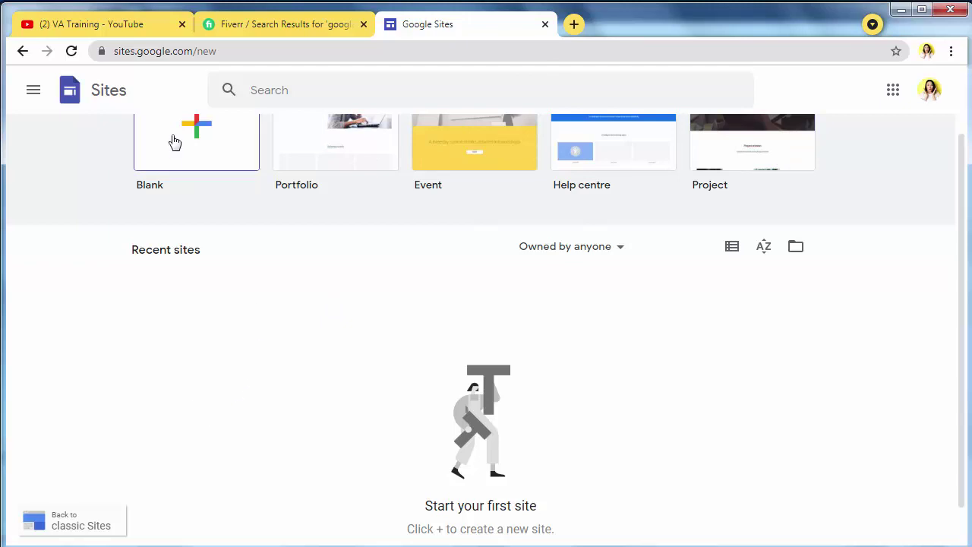
- Browse the Template gallery, then create a new Blank site
{"action": "scroll", "coordinate": [198, 215], "scroll_direction": "up", "scroll_amount": 2}
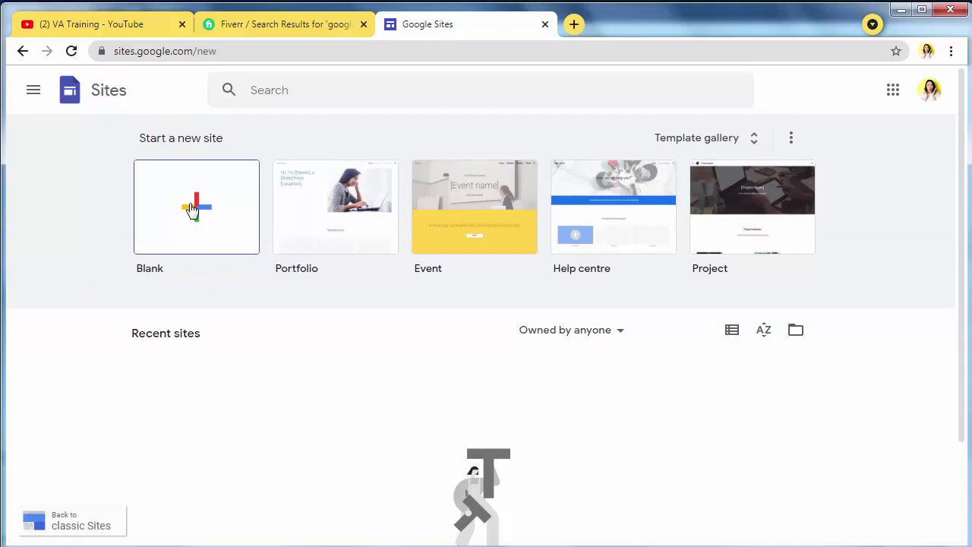
{"action": "left_click", "coordinate": [770, 137]}
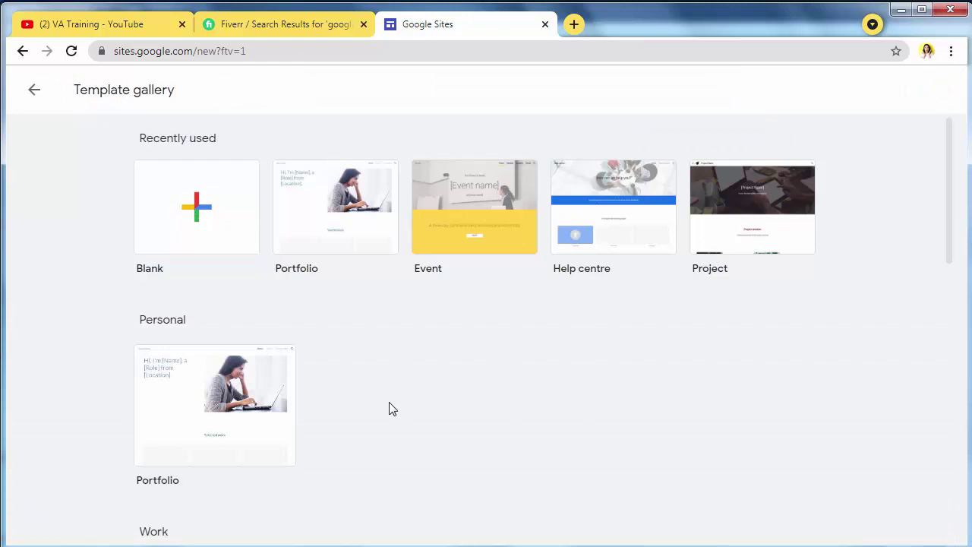
{"action": "scroll", "coordinate": [390, 408], "scroll_direction": "down", "scroll_amount": 4}
{"action": "scroll", "coordinate": [390, 408], "scroll_direction": "down", "scroll_amount": 6}
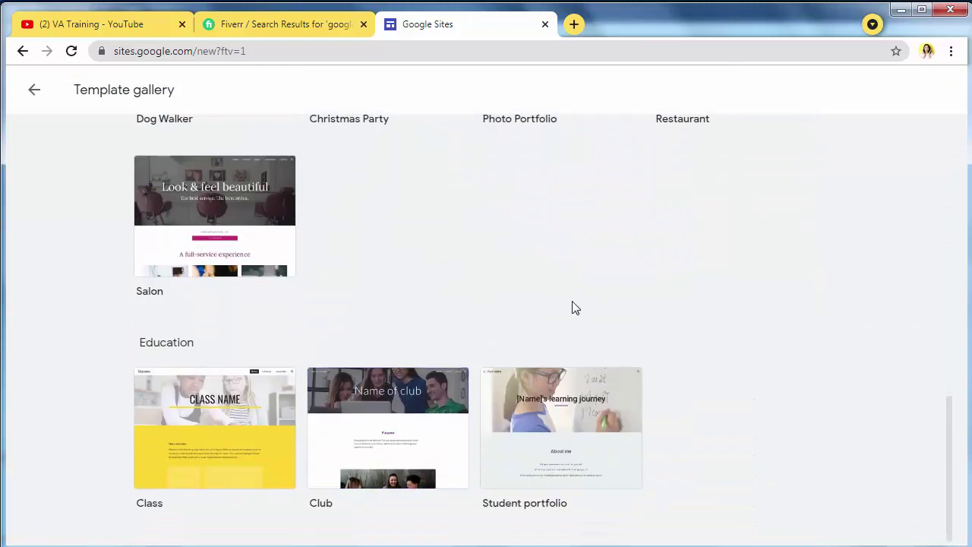
{"action": "scroll", "coordinate": [574, 308], "scroll_direction": "up", "scroll_amount": 10}
{"action": "left_click", "coordinate": [171, 195]}
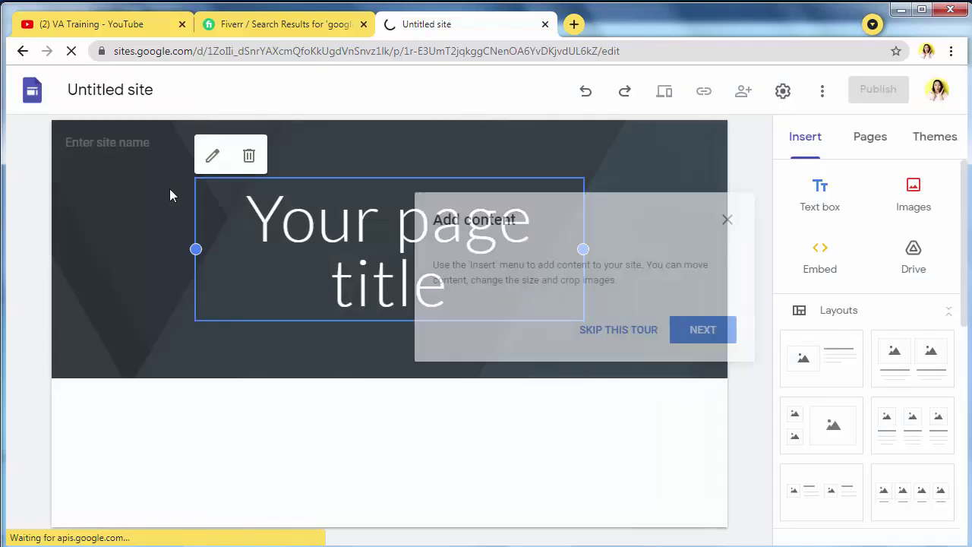
- Replace the header title with 'Digital Marketing' and 'Course in Lahore Batch-6' on two lines
{"action": "left_click", "coordinate": [728, 221]}
{"action": "left_click", "coordinate": [330, 236]}
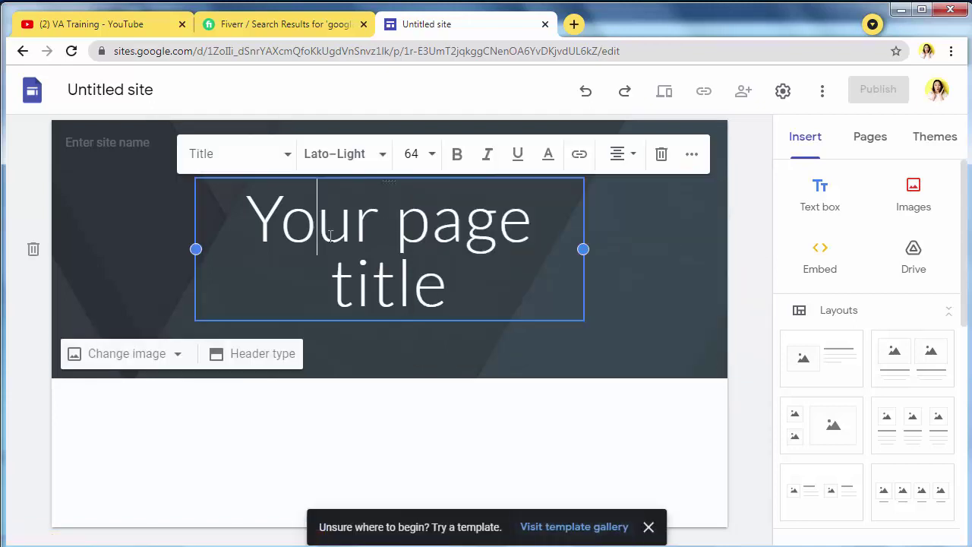
{"action": "triple_click", "coordinate": [331, 236]}
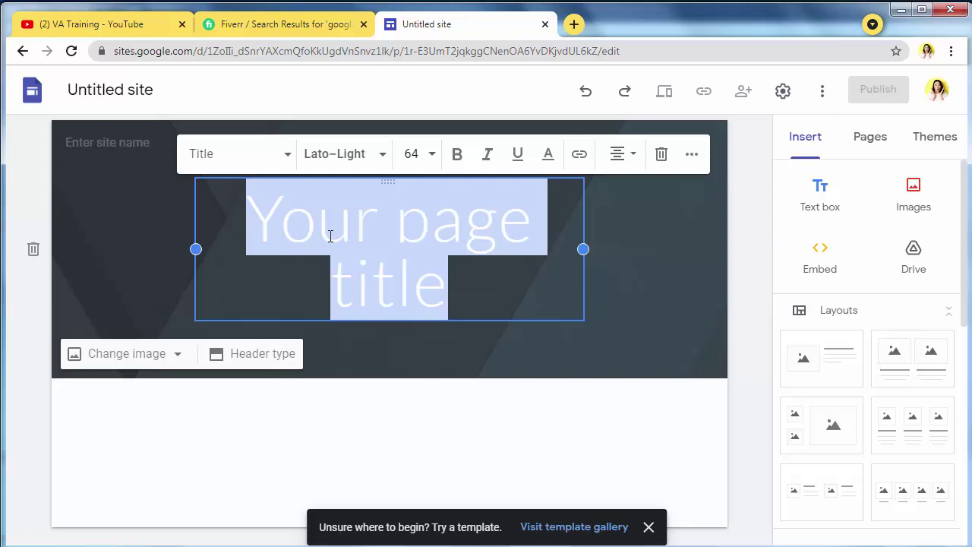
{"action": "type", "text": "Digit"}
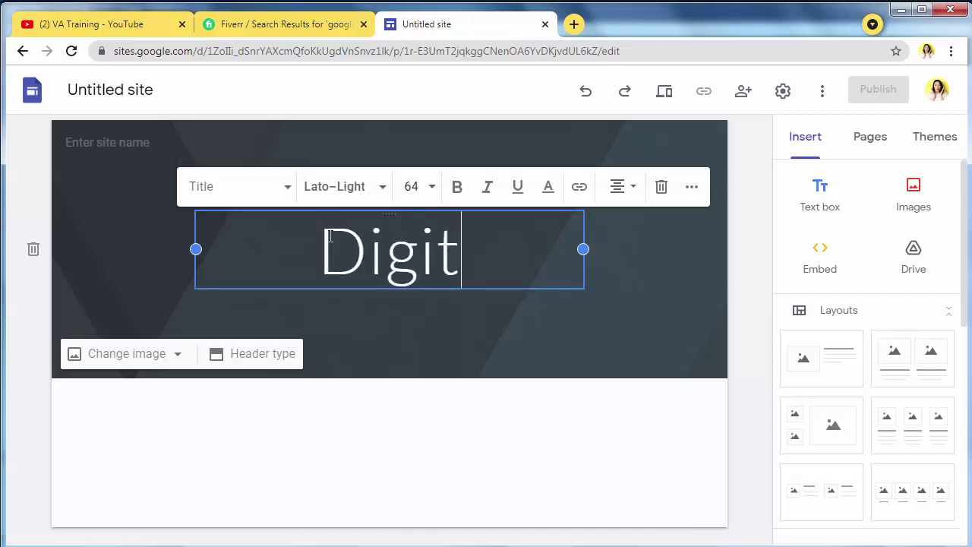
{"action": "type", "text": "al Marketing"}
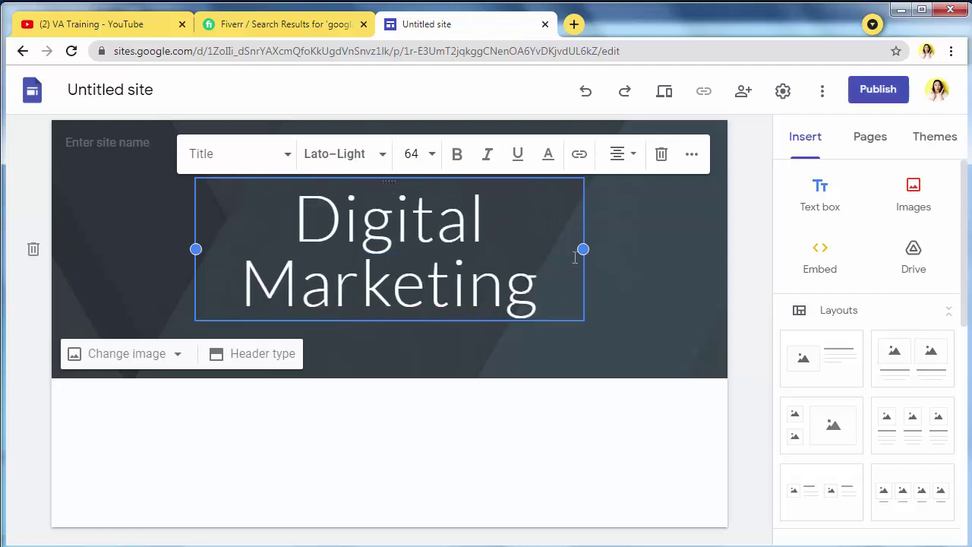
{"action": "key", "text": "Return"}
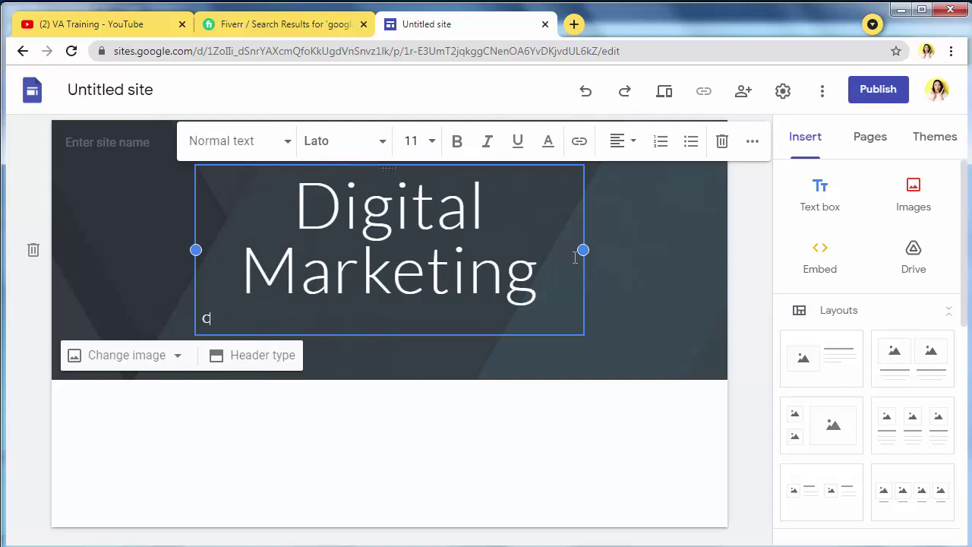
{"action": "key", "text": "BackSpace"}
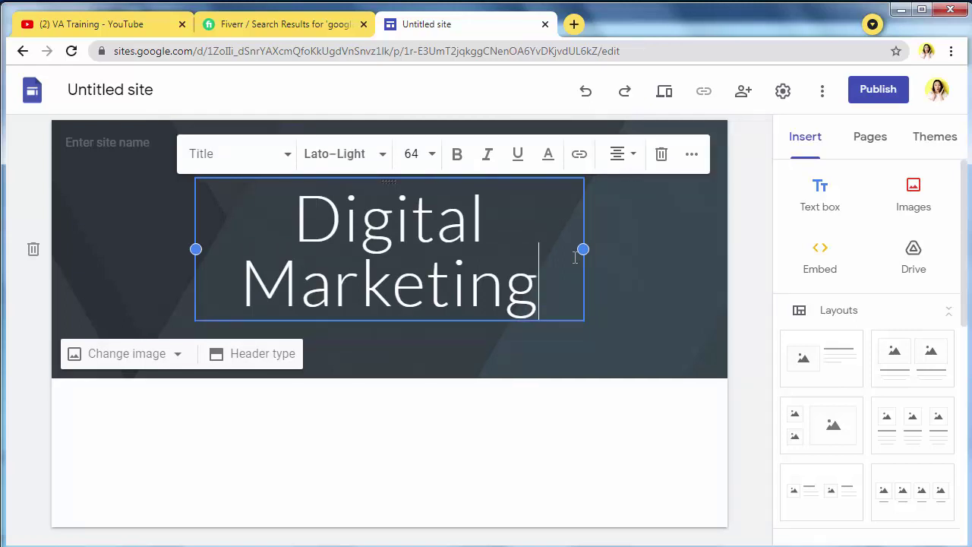
{"action": "key", "text": "Return"}
{"action": "type", "text": "C"}
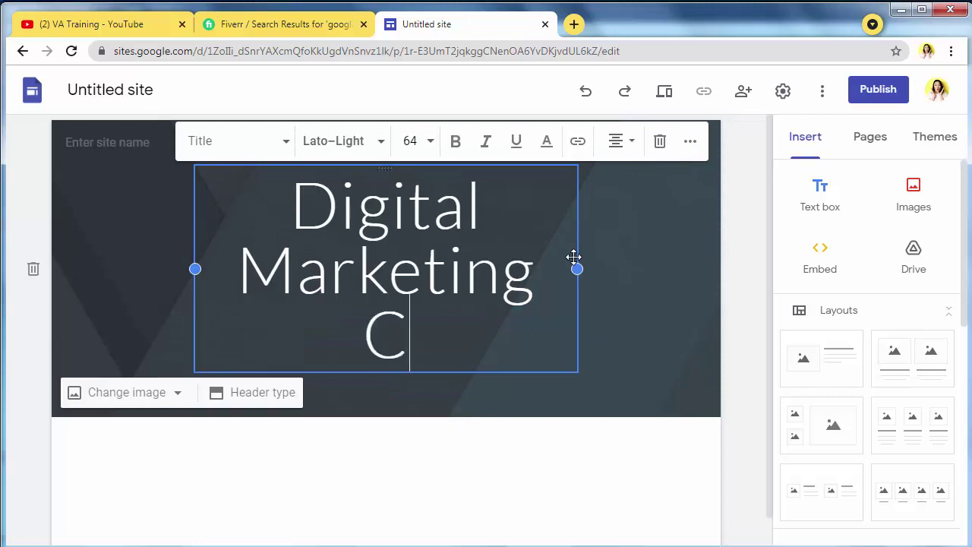
{"action": "type", "text": "ourse in La"}
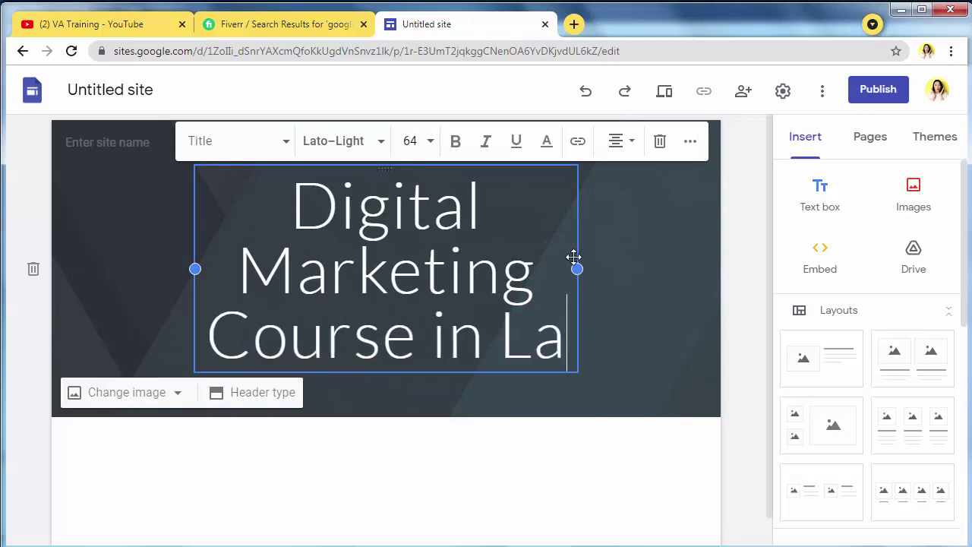
{"action": "type", "text": "hore Batch-6"}
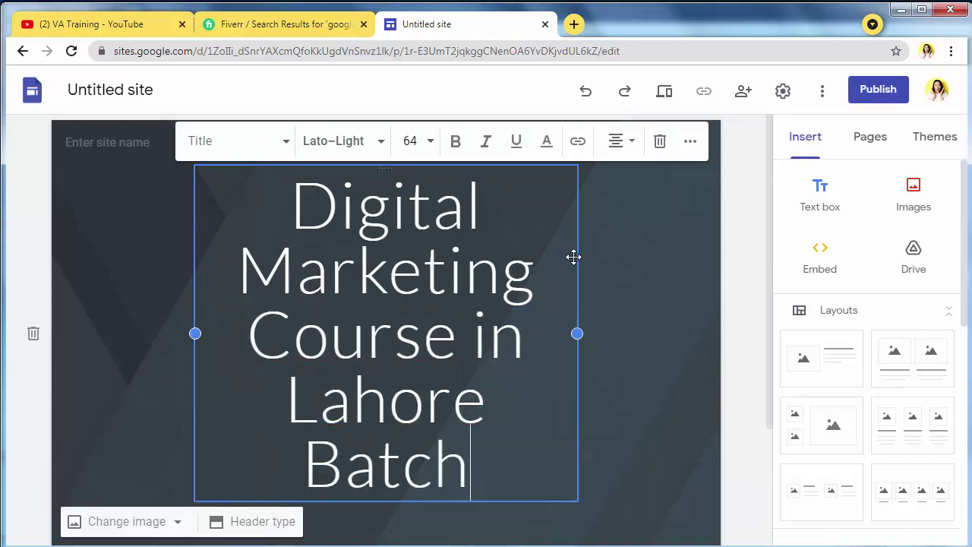
- Select the 'Course in Lahore Batch-6' line and show the font size choices
{"action": "key", "text": "shift+Left"}
{"action": "key", "text": "shift+Left"}
{"action": "key", "text": "shift+Left"}
{"action": "key", "text": "shift+Left"}
{"action": "key", "text": "shift+Left"}
{"action": "key", "text": "shift+Left"}
{"action": "key", "text": "shift+Left"}
{"action": "key", "text": "shift+Left"}
{"action": "key", "text": "shift+Left"}
{"action": "key", "text": "shift+Left"}
{"action": "key", "text": "shift+Left"}
{"action": "key", "text": "shift+Left"}
{"action": "key", "text": "shift+Left"}
{"action": "key", "text": "shift+Left"}
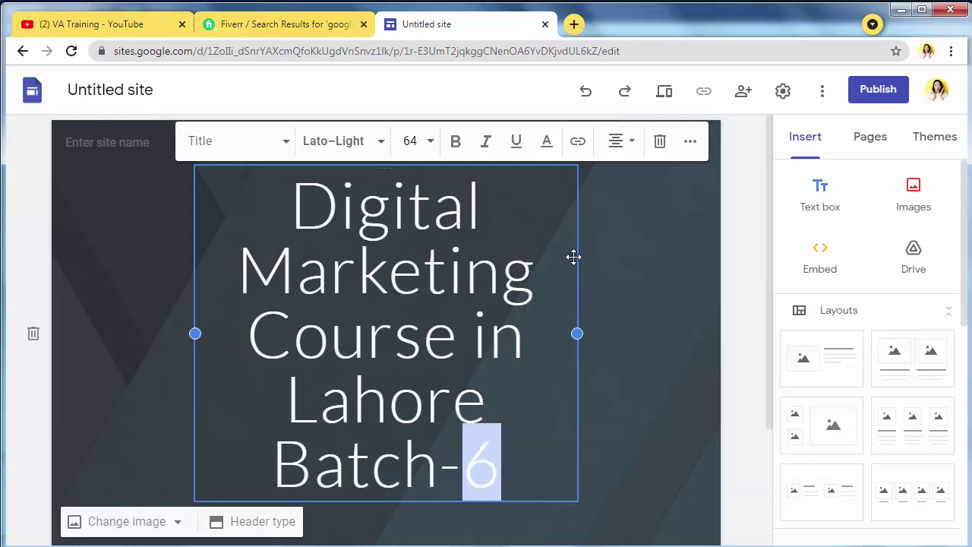
{"action": "key", "text": "shift+Left"}
{"action": "key", "text": "shift+Left"}
{"action": "key", "text": "shift+Left"}
{"action": "key", "text": "shift+Left"}
{"action": "key", "text": "shift+Left"}
{"action": "key", "text": "shift+Left"}
{"action": "key", "text": "shift+Left"}
{"action": "key", "text": "shift+Left"}
{"action": "key", "text": "shift+Left"}
{"action": "key", "text": "shift+Left"}
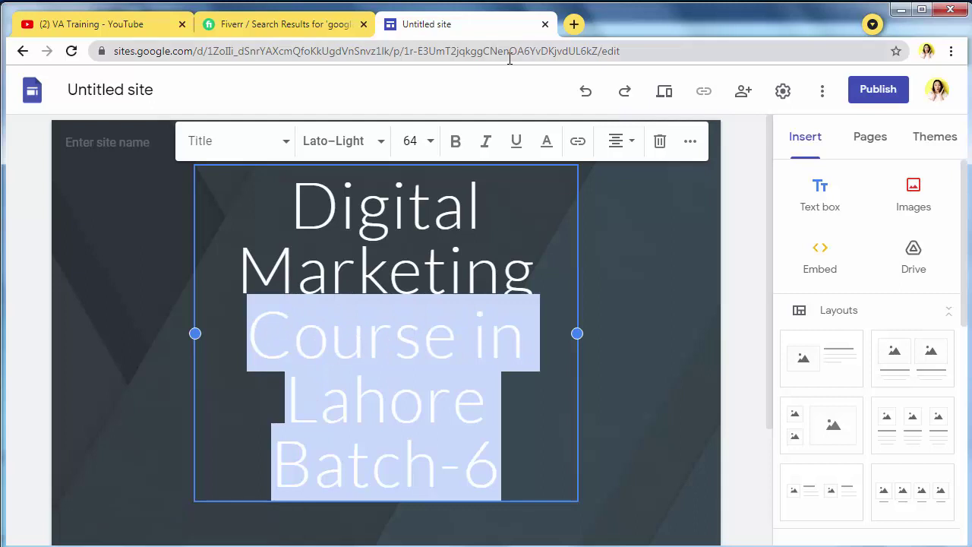
{"action": "left_click", "coordinate": [429, 143]}
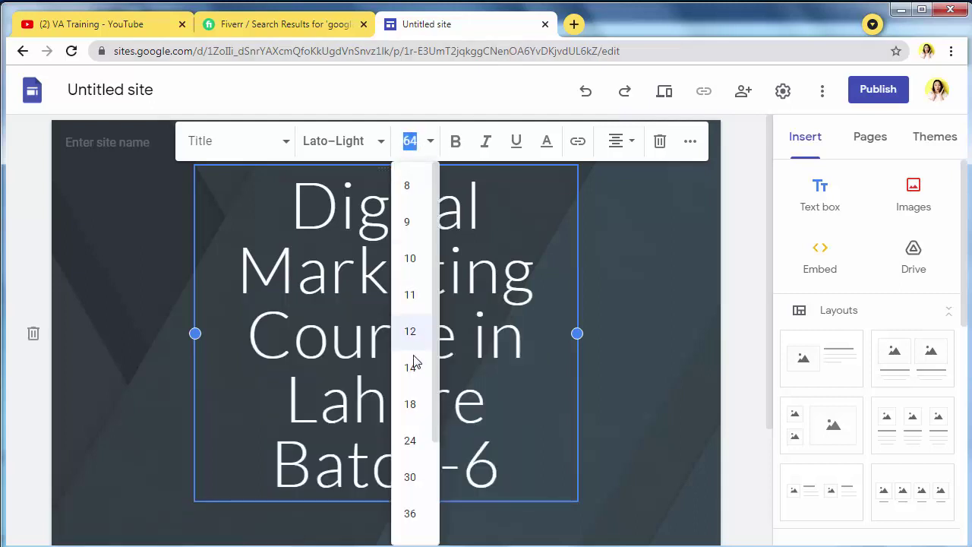
- Make 'Course in Lahore Batch-6' 36 pt bold italic Georgia and widen the title box
{"action": "left_click", "coordinate": [410, 514]}
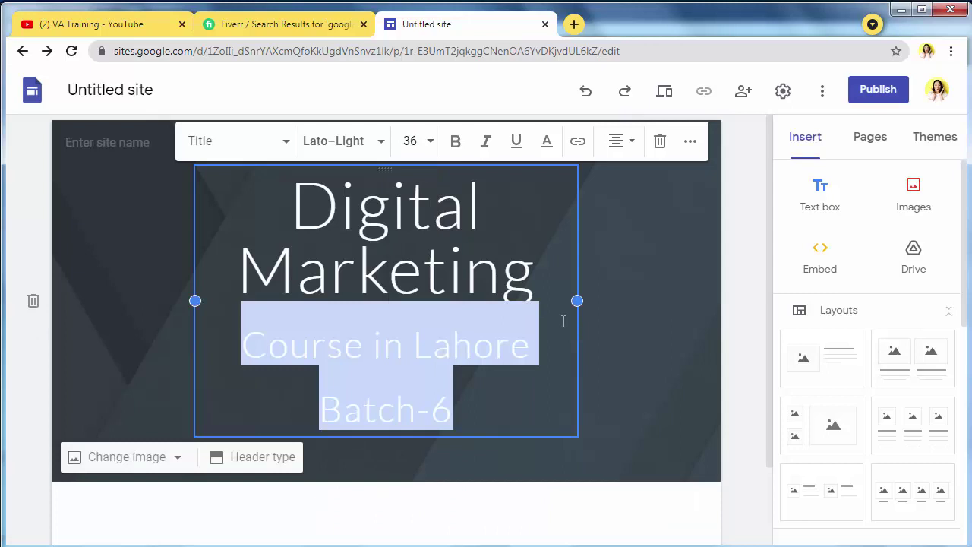
{"action": "left_click_drag", "start_coordinate": [577, 301], "coordinate": [708, 301]}
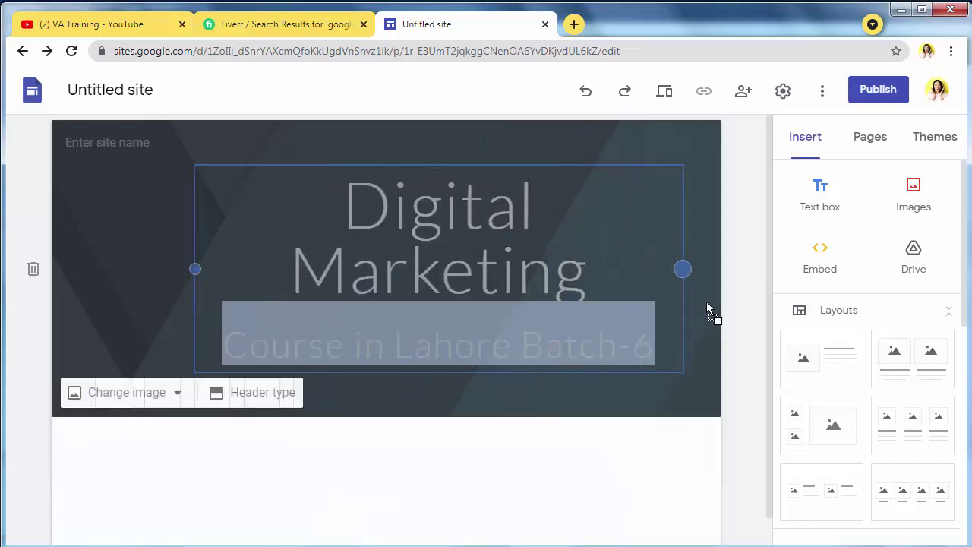
{"action": "left_click_drag", "start_coordinate": [196, 268], "coordinate": [95, 277]}
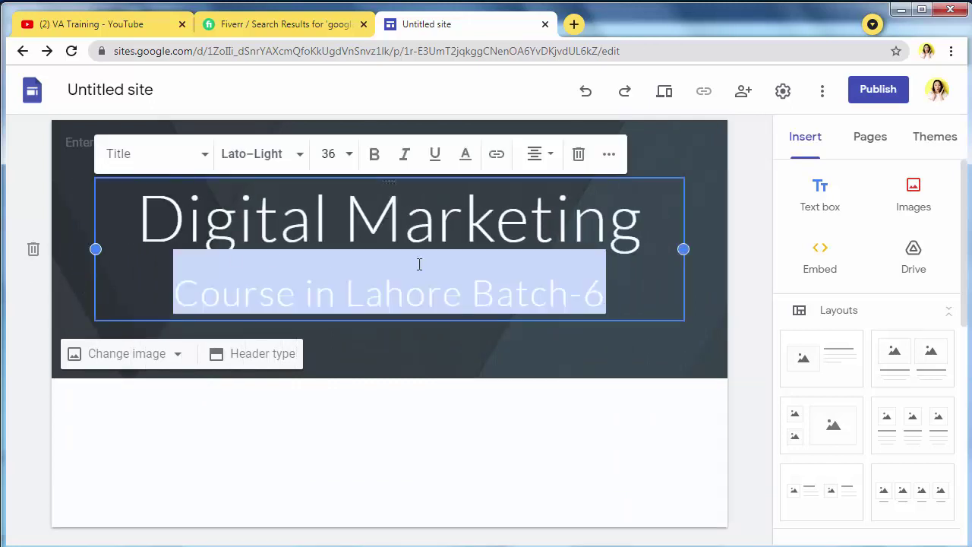
{"action": "left_click", "coordinate": [373, 161]}
{"action": "left_click", "coordinate": [413, 158]}
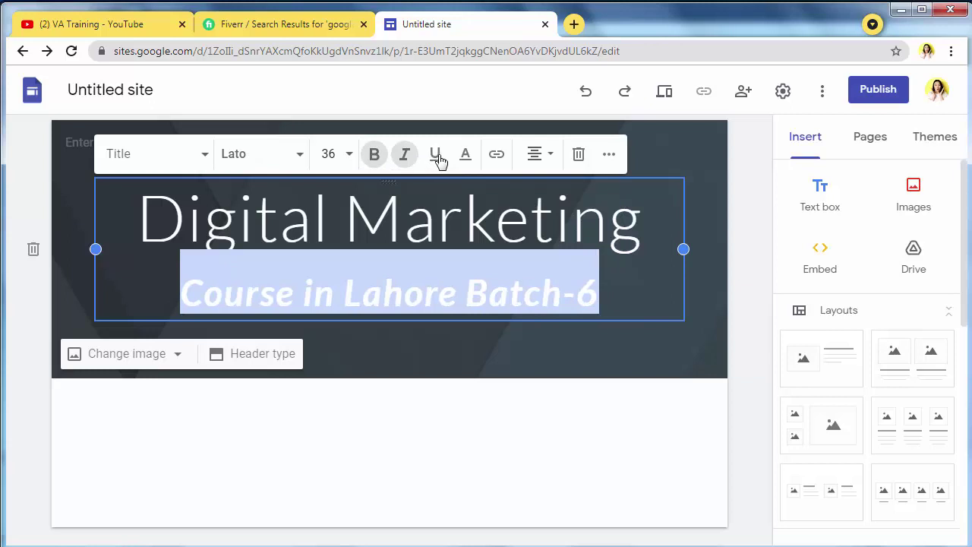
{"action": "left_click", "coordinate": [548, 156]}
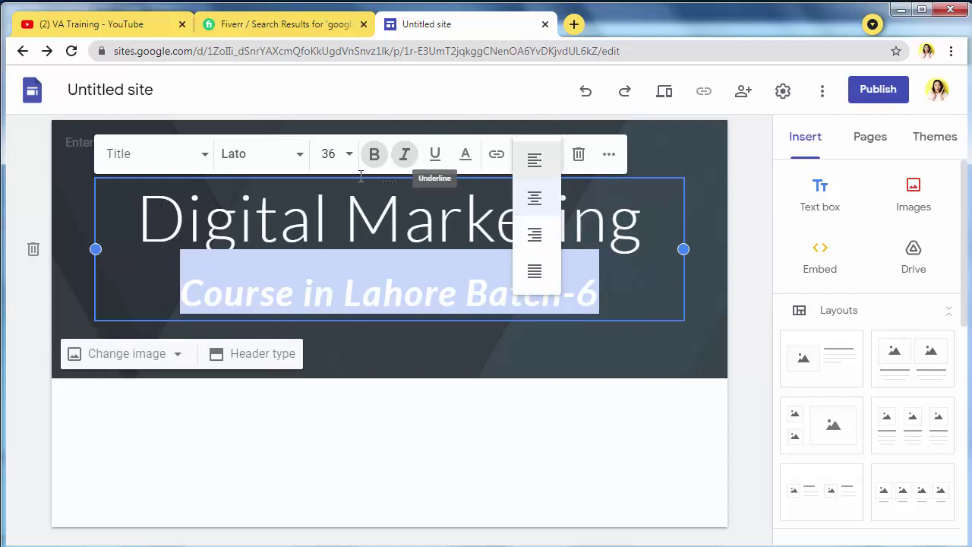
{"action": "left_click", "coordinate": [298, 158]}
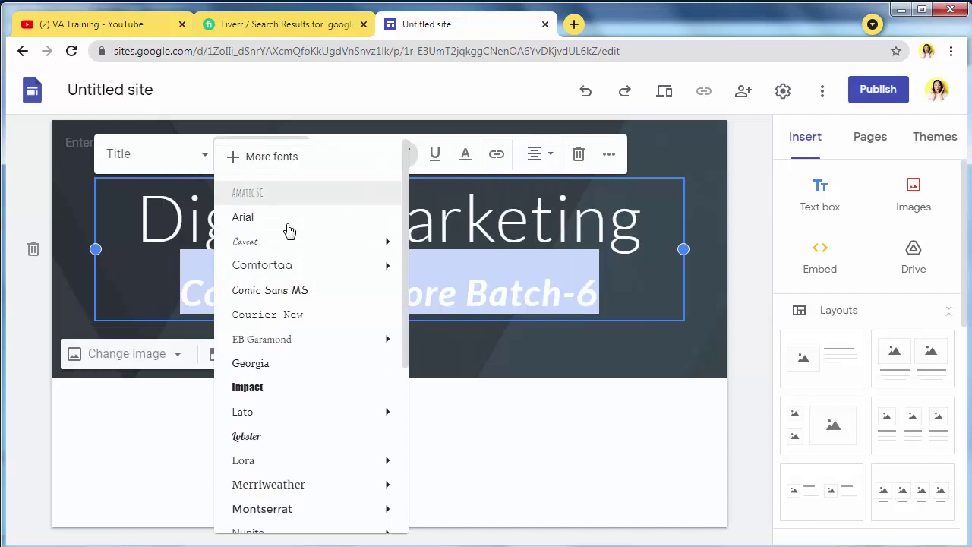
{"action": "left_click", "coordinate": [257, 366]}
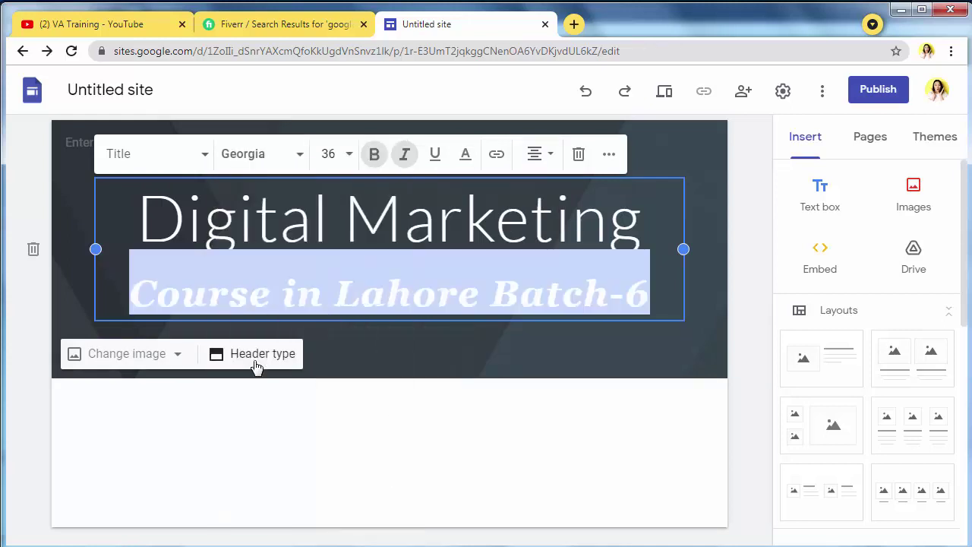
- Make 'Digital Marketing' bold, italic and yellow, then finish editing the title
{"action": "left_click", "coordinate": [243, 216]}
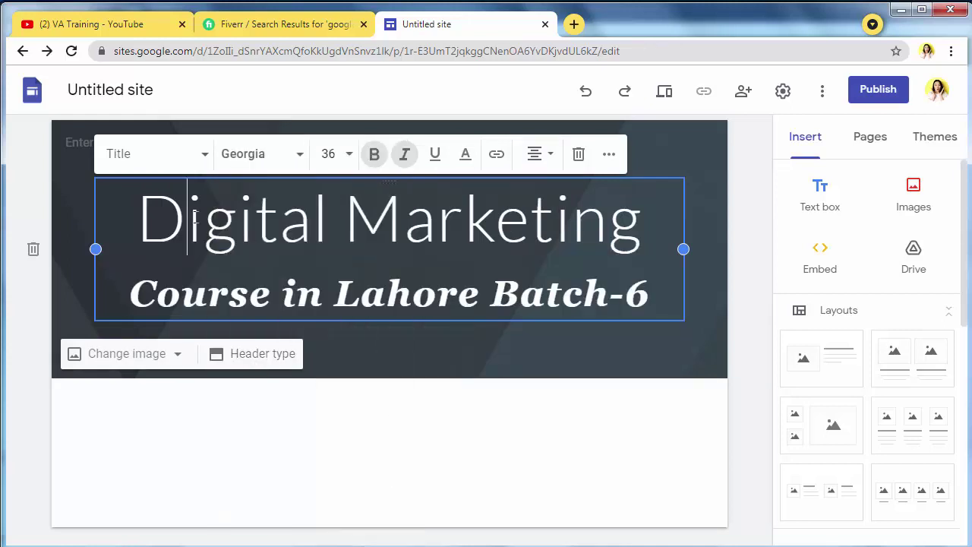
{"action": "left_click_drag", "start_coordinate": [153, 219], "coordinate": [647, 239]}
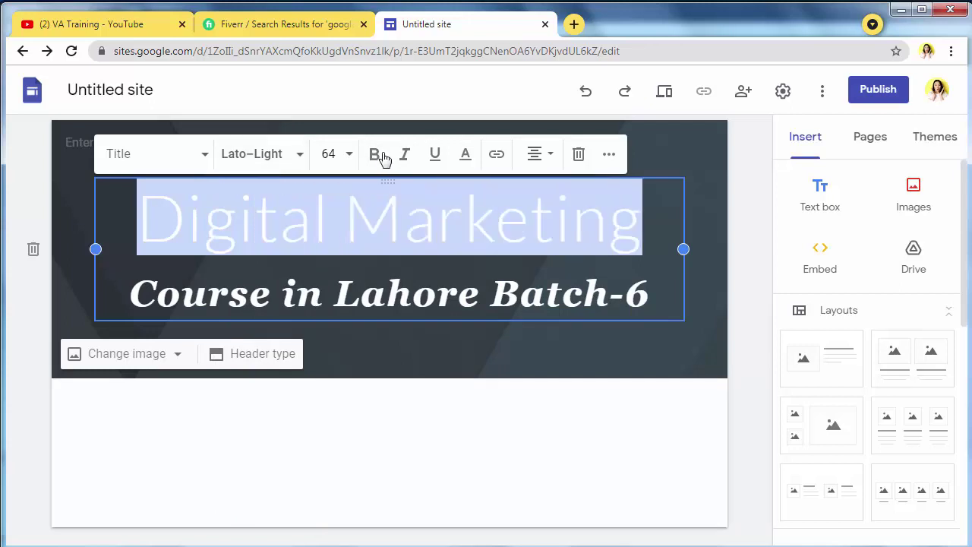
{"action": "left_click", "coordinate": [373, 154]}
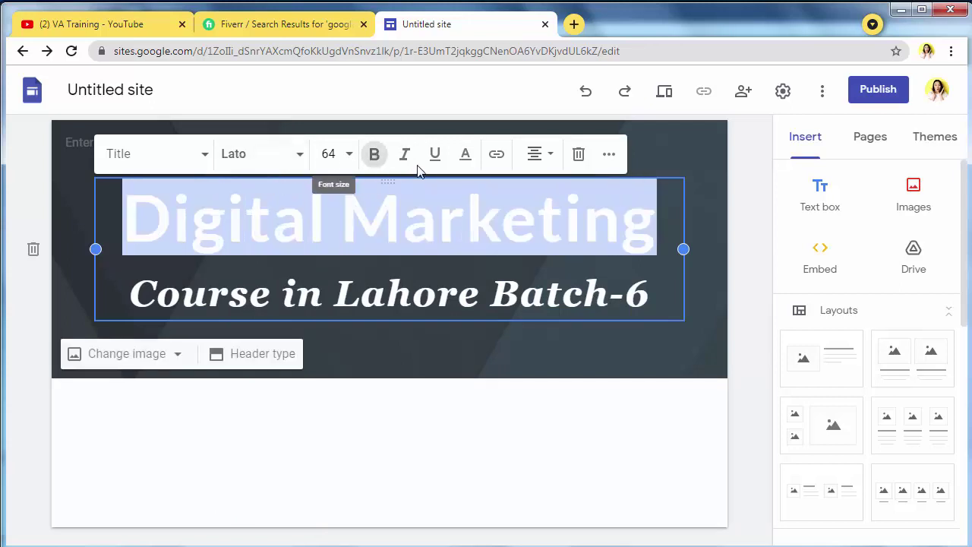
{"action": "left_click", "coordinate": [406, 156]}
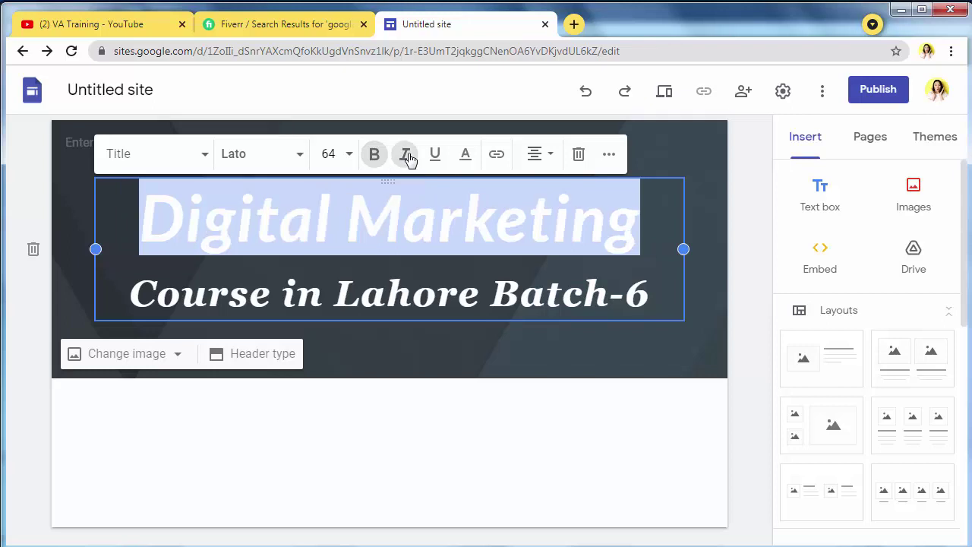
{"action": "left_click", "coordinate": [609, 159]}
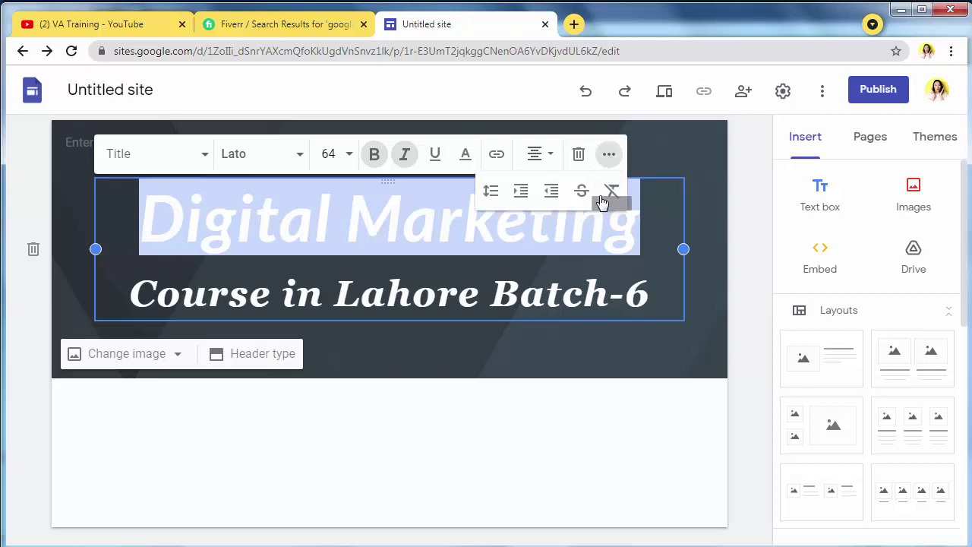
{"action": "left_click", "coordinate": [466, 155]}
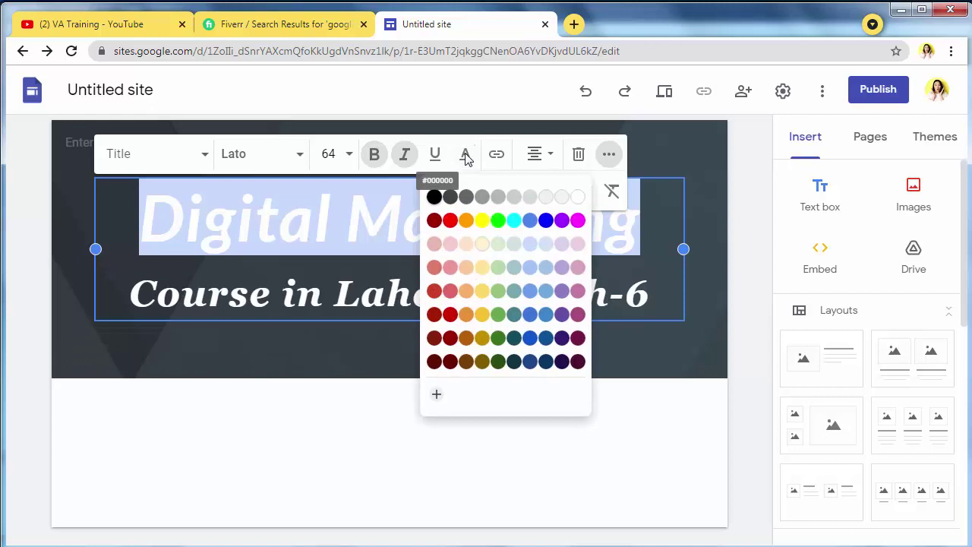
{"action": "left_click", "coordinate": [484, 226]}
{"action": "left_click", "coordinate": [395, 296]}
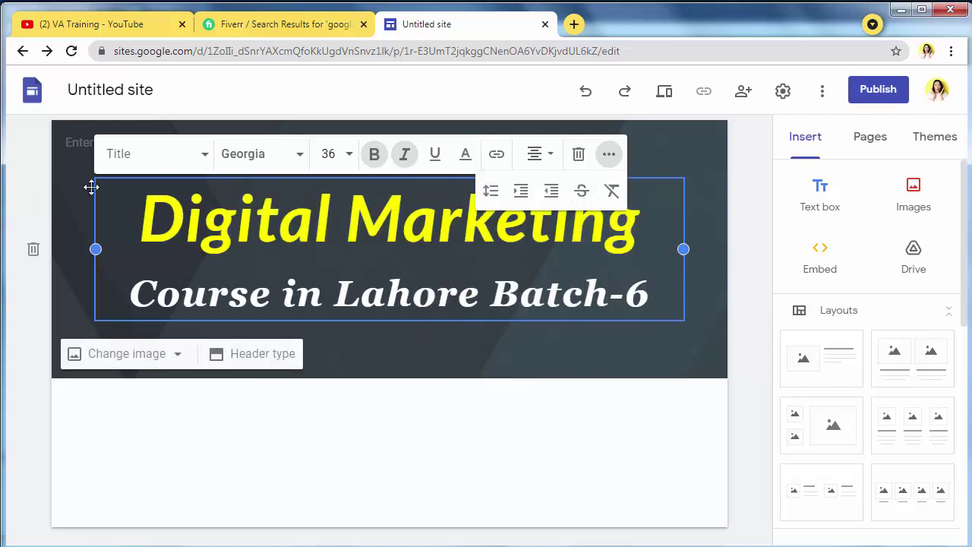
{"action": "left_click", "coordinate": [419, 351]}
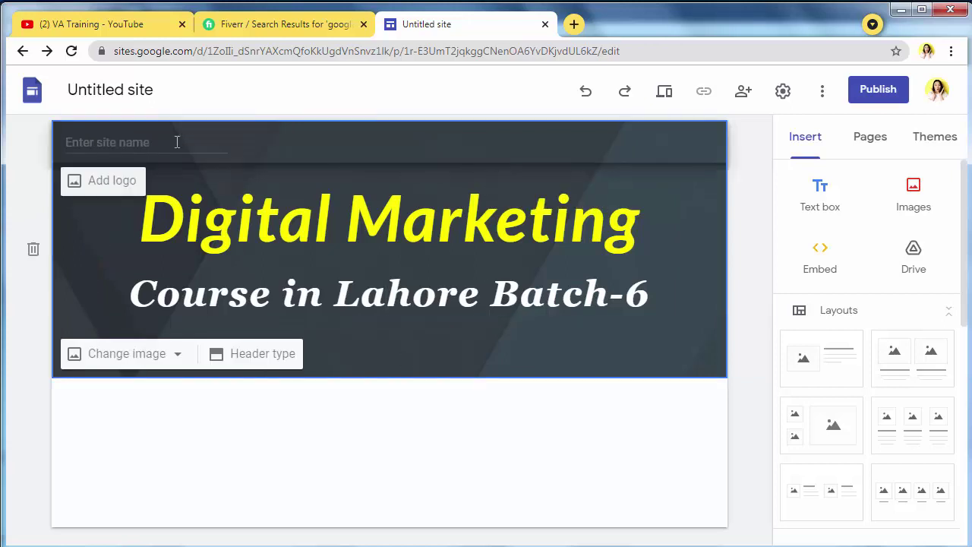
- Enter 'Digital Marketing Course by Skills Providers' as the site name
{"action": "left_click", "coordinate": [144, 141]}
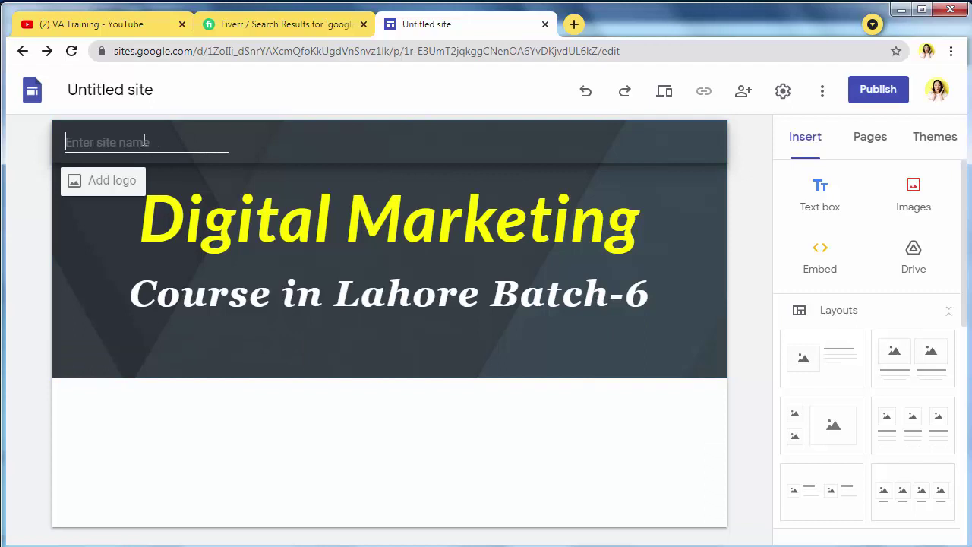
{"action": "type", "text": "Digital Marketing C"}
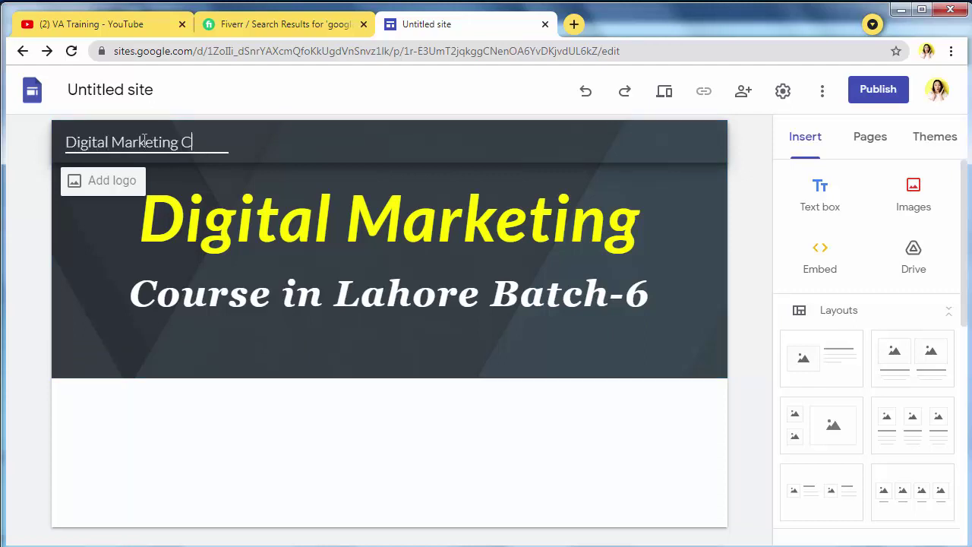
{"action": "type", "text": "ourse by Skills Providers"}
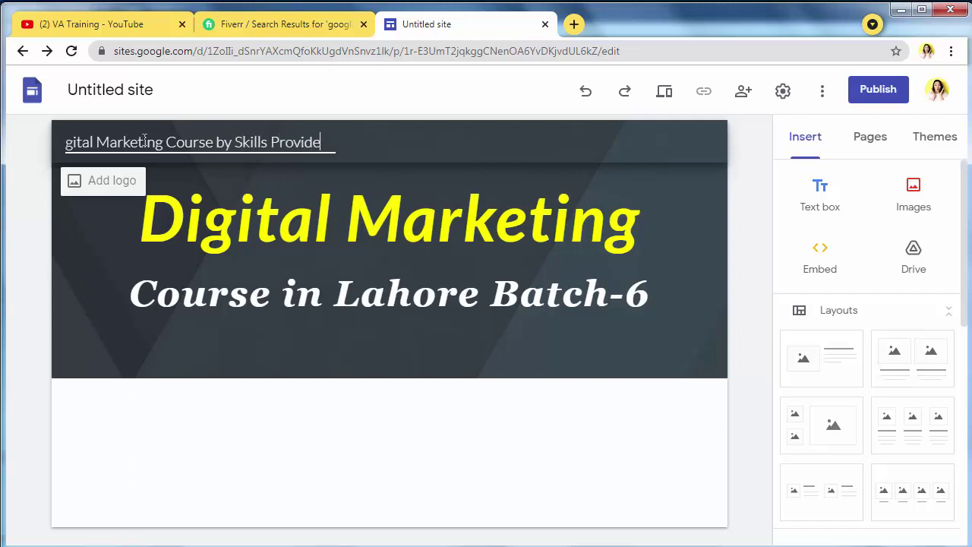
{"action": "left_click", "coordinate": [419, 412]}
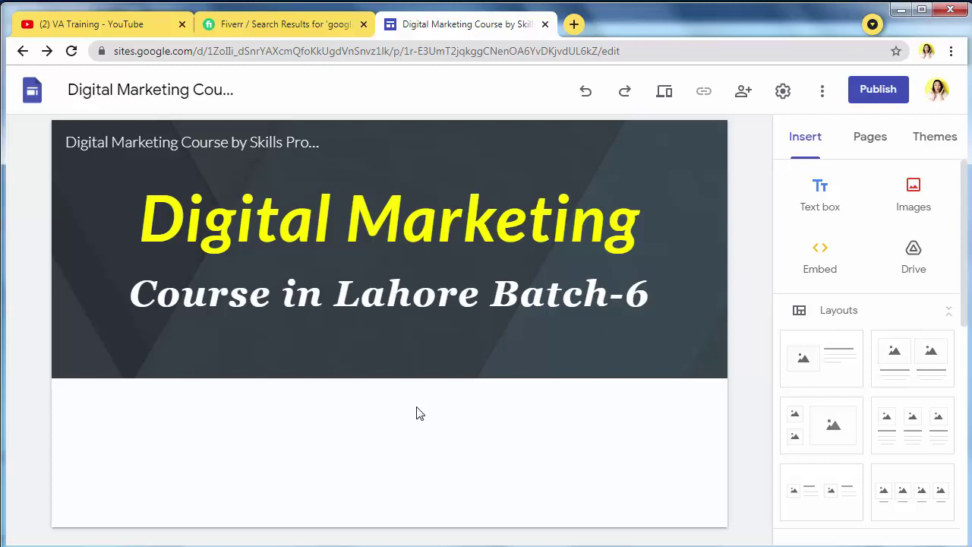
{"action": "mouse_move", "coordinate": [606, 351]}
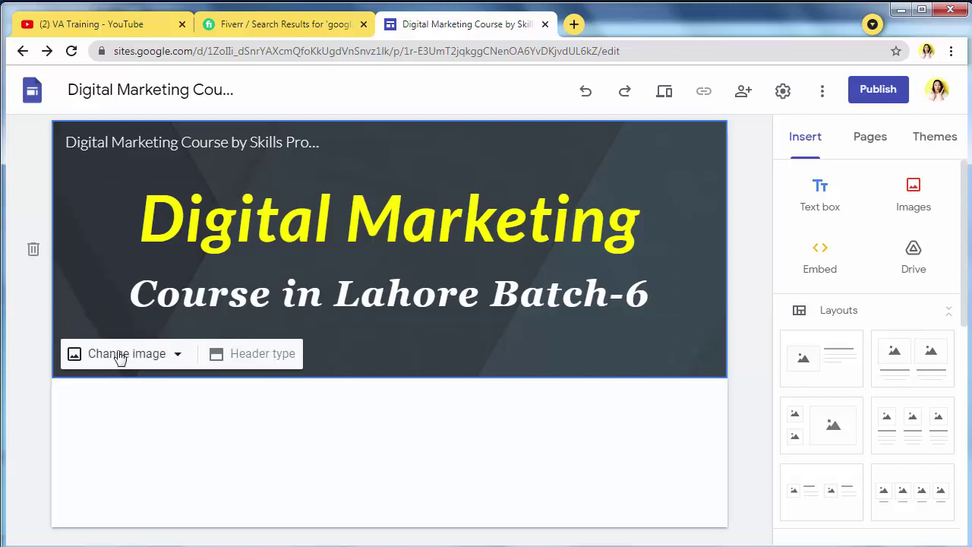
- Upload the 456236 desk photo from Downloads as the header background image
{"action": "left_click", "coordinate": [178, 358]}
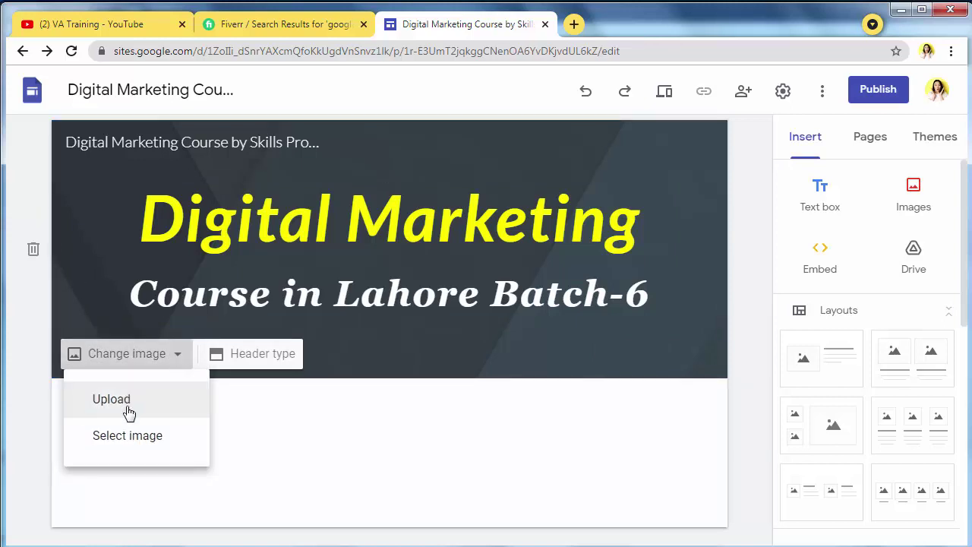
{"action": "left_click", "coordinate": [128, 412]}
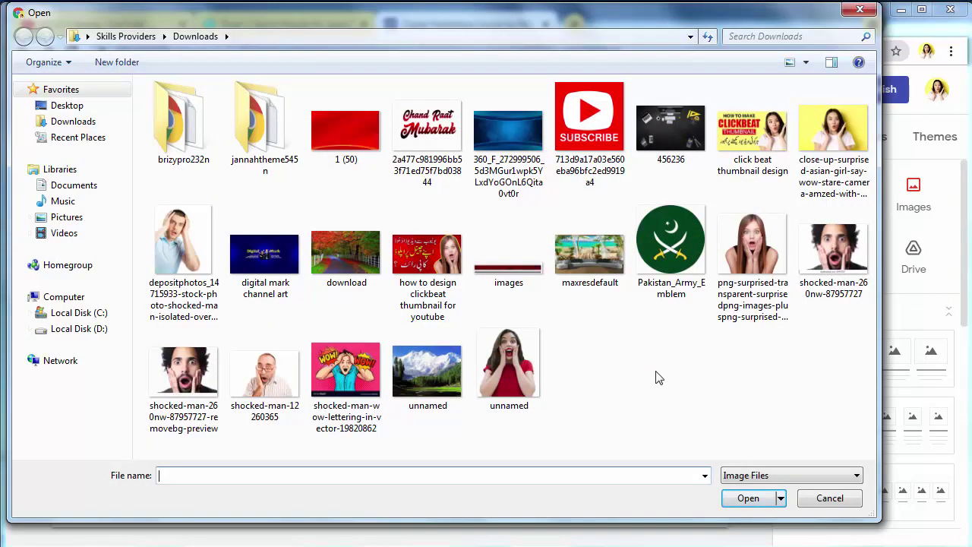
{"action": "left_click", "coordinate": [688, 129]}
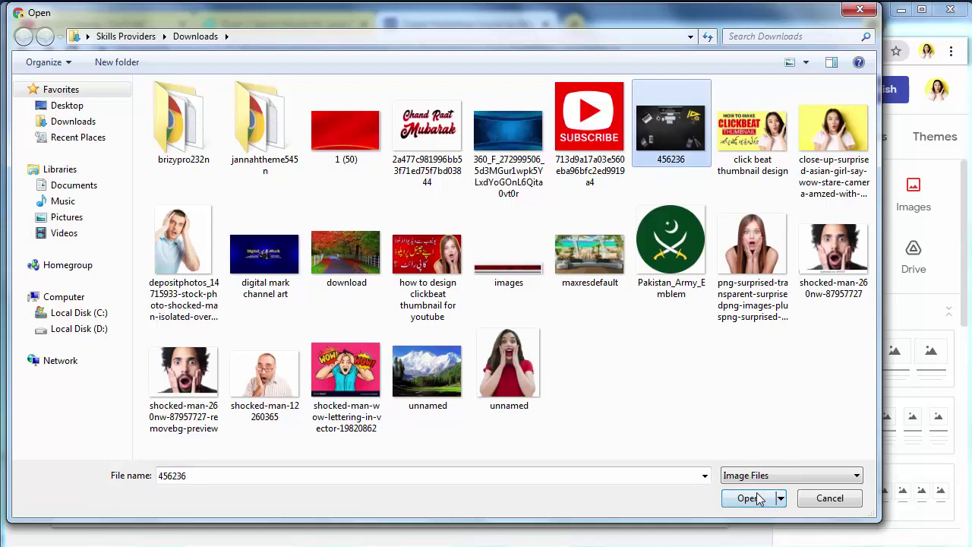
{"action": "left_click", "coordinate": [748, 499]}
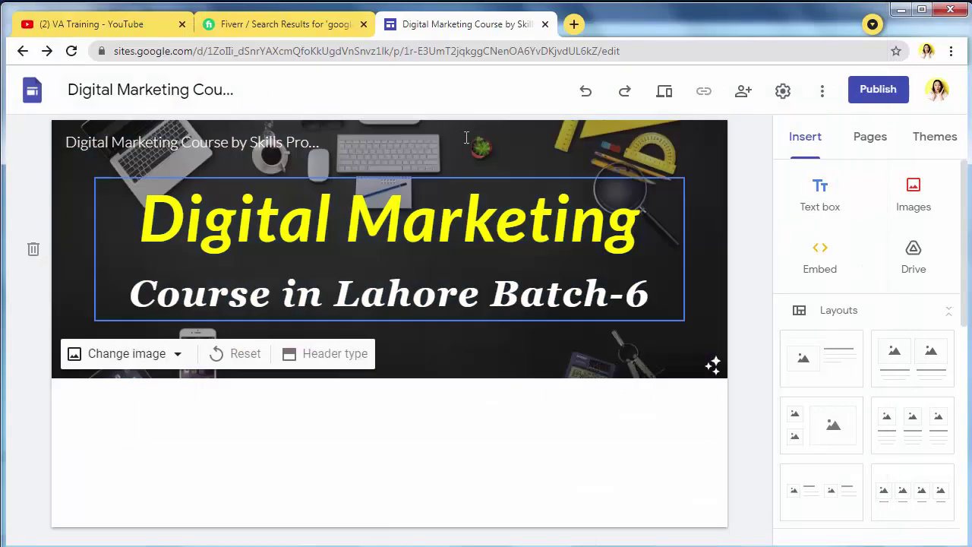
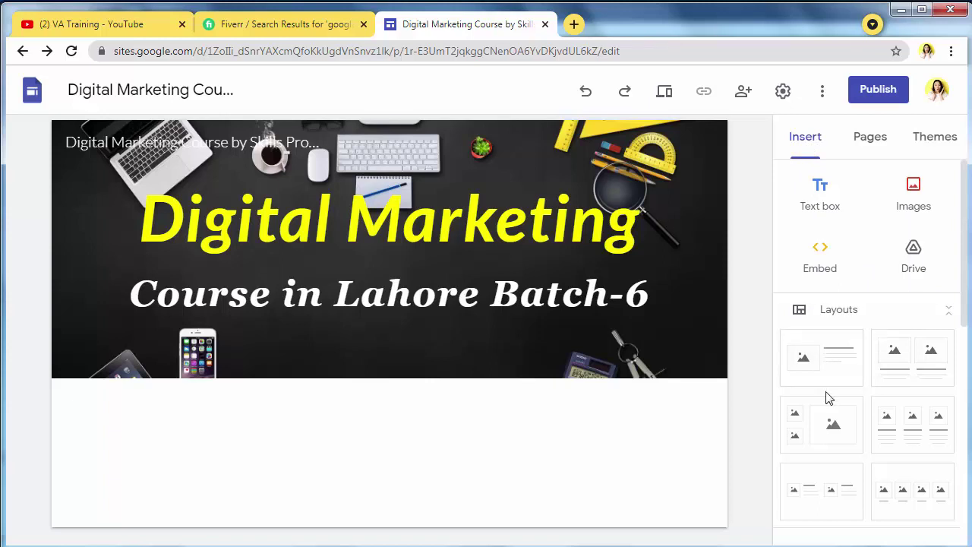
- Create a new site page named Course Outline
{"action": "scroll", "coordinate": [824, 397], "scroll_direction": "down", "scroll_amount": 4}
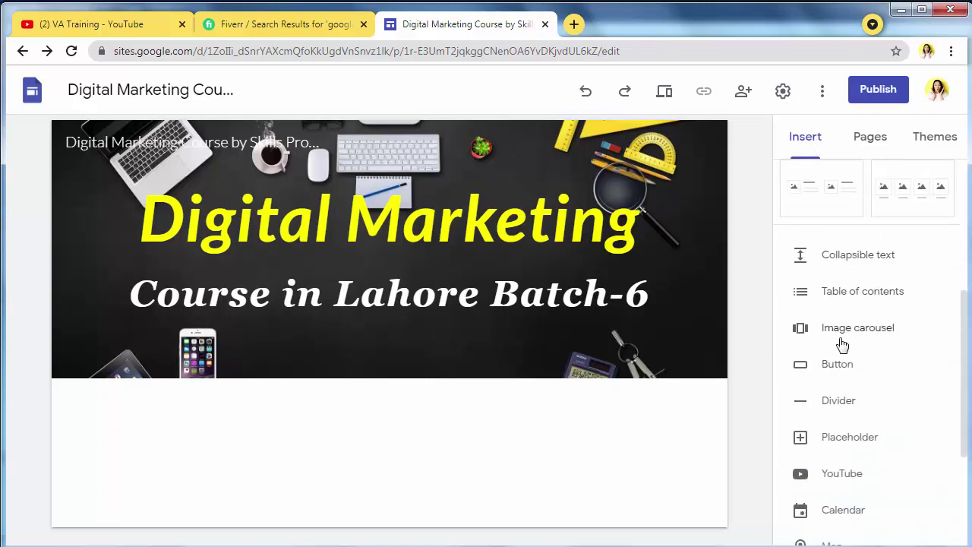
{"action": "scroll", "coordinate": [848, 373], "scroll_direction": "down", "scroll_amount": 1}
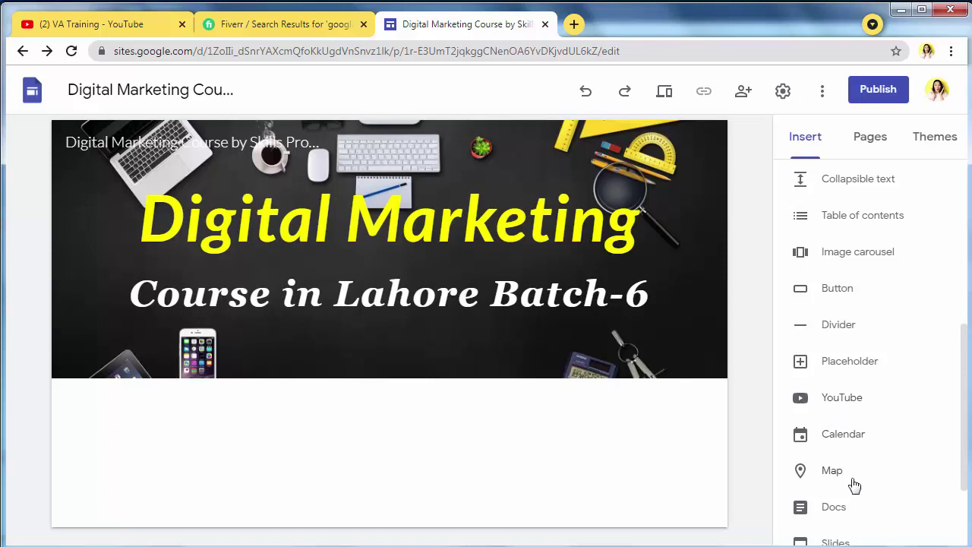
{"action": "scroll", "coordinate": [858, 490], "scroll_direction": "down", "scroll_amount": 1}
{"action": "scroll", "coordinate": [854, 440], "scroll_direction": "down", "scroll_amount": 1}
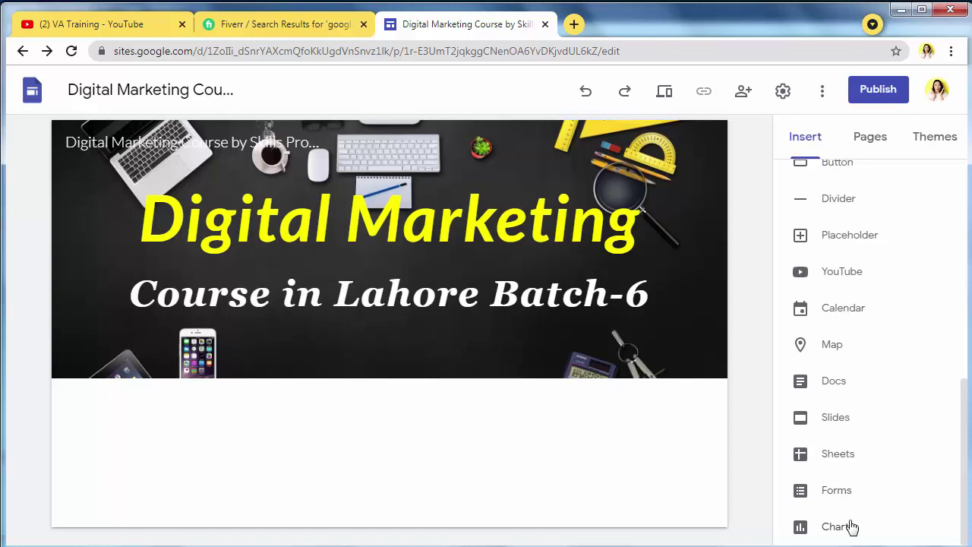
{"action": "scroll", "coordinate": [870, 349], "scroll_direction": "up", "scroll_amount": 5}
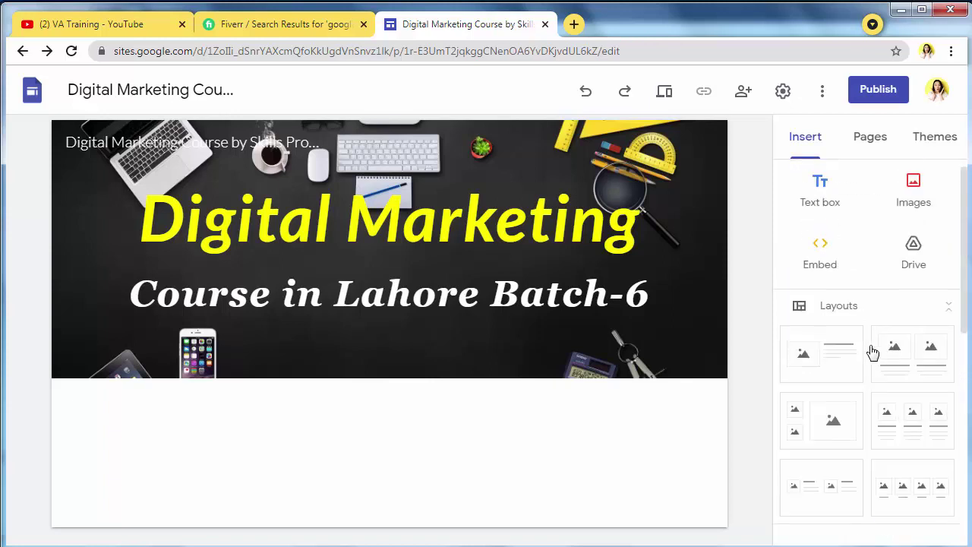
{"action": "left_click", "coordinate": [868, 139]}
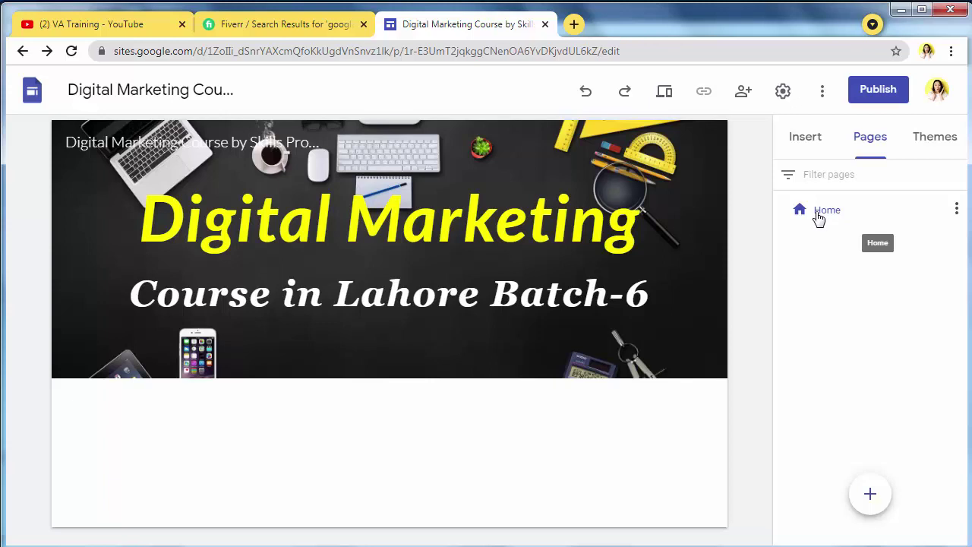
{"action": "mouse_move", "coordinate": [869, 497]}
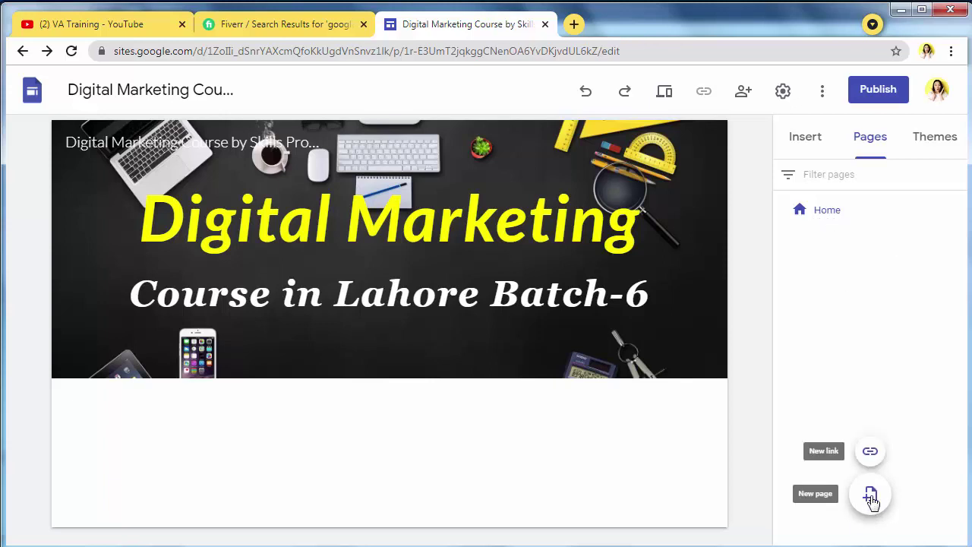
{"action": "left_click", "coordinate": [870, 497]}
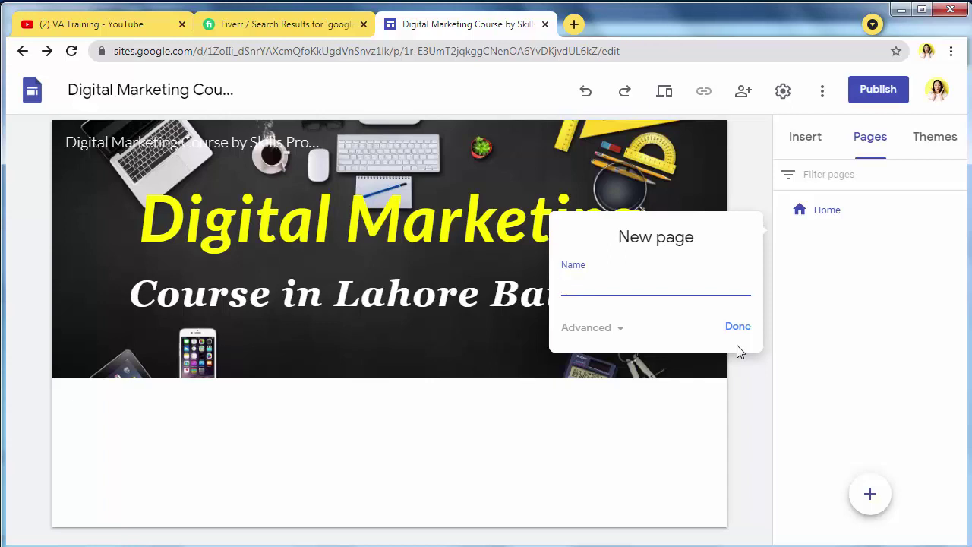
{"action": "type", "text": "urse Outline"}
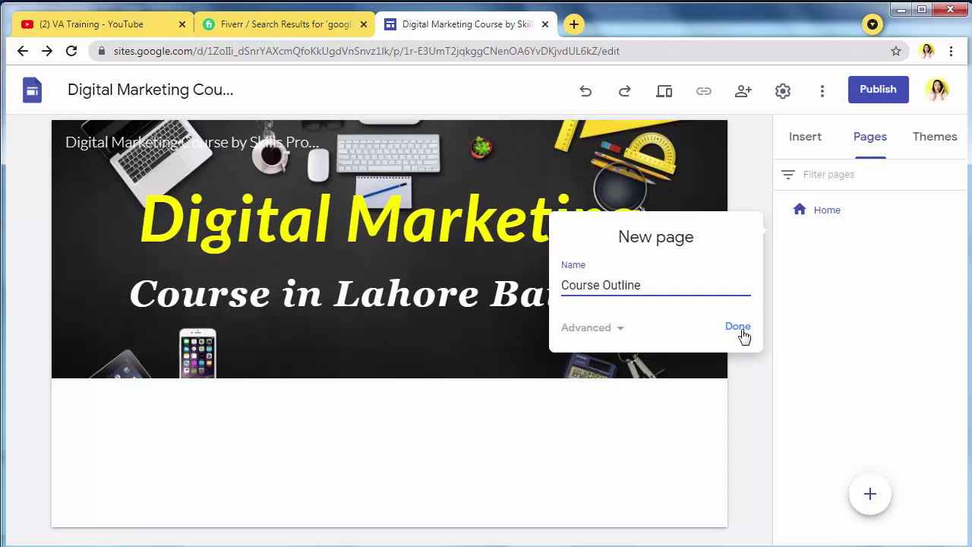
{"action": "left_click", "coordinate": [738, 328]}
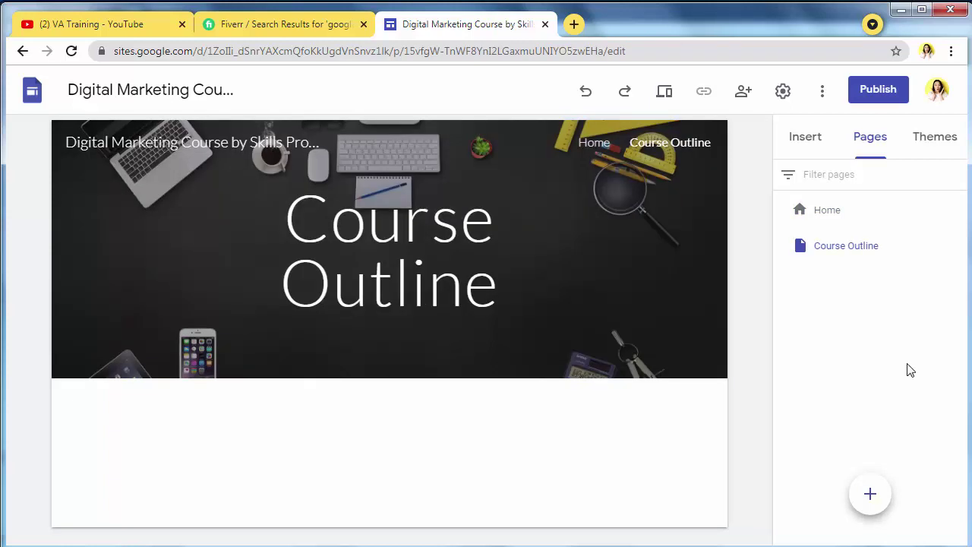
- Create a second page named Contact Us, then go back to the Home page
{"action": "left_click", "coordinate": [826, 214]}
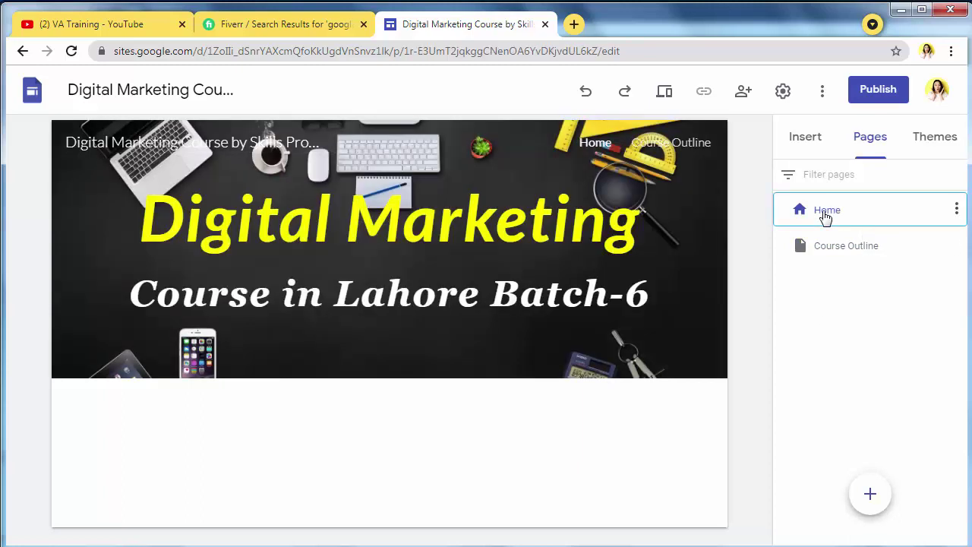
{"action": "left_click", "coordinate": [850, 256]}
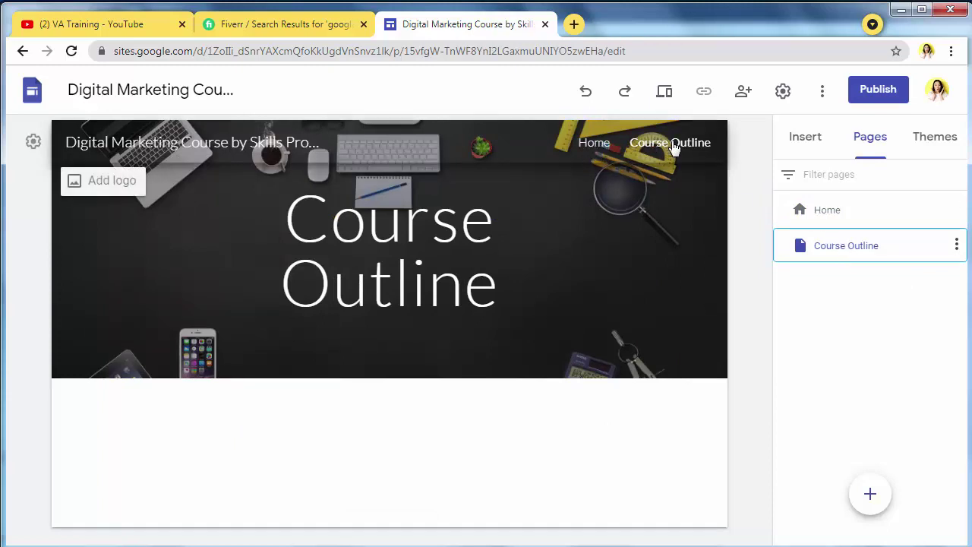
{"action": "left_click", "coordinate": [870, 497]}
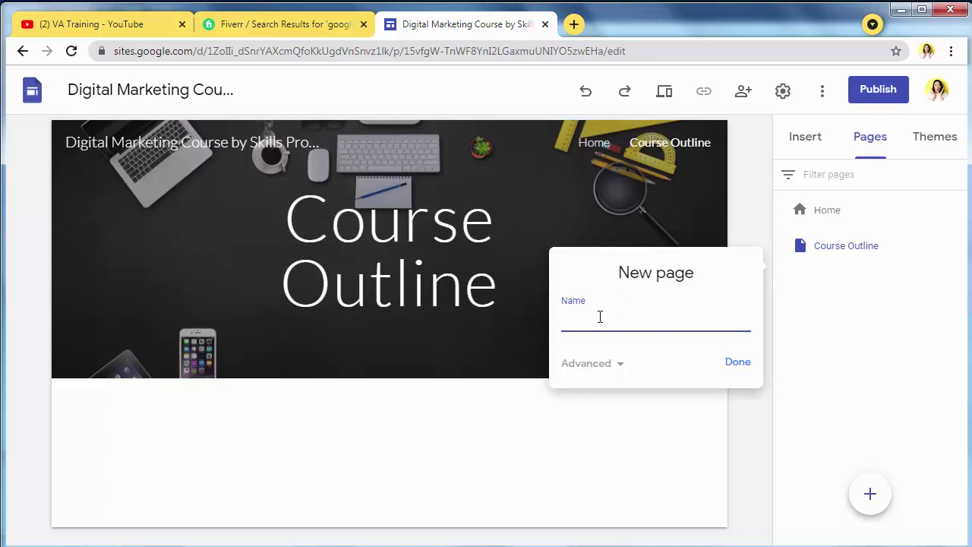
{"action": "type", "text": "ntact"}
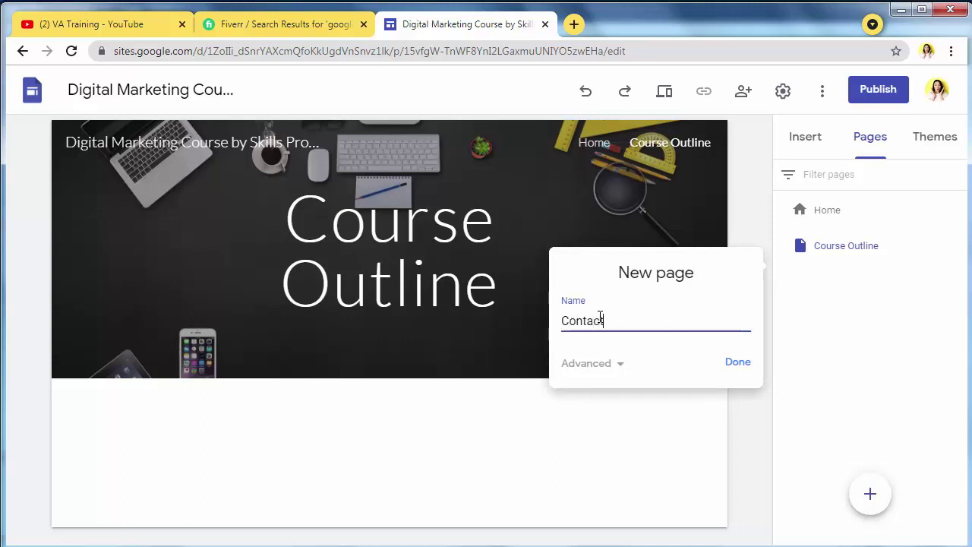
{"action": "type", "text": " Us"}
{"action": "left_click", "coordinate": [736, 364]}
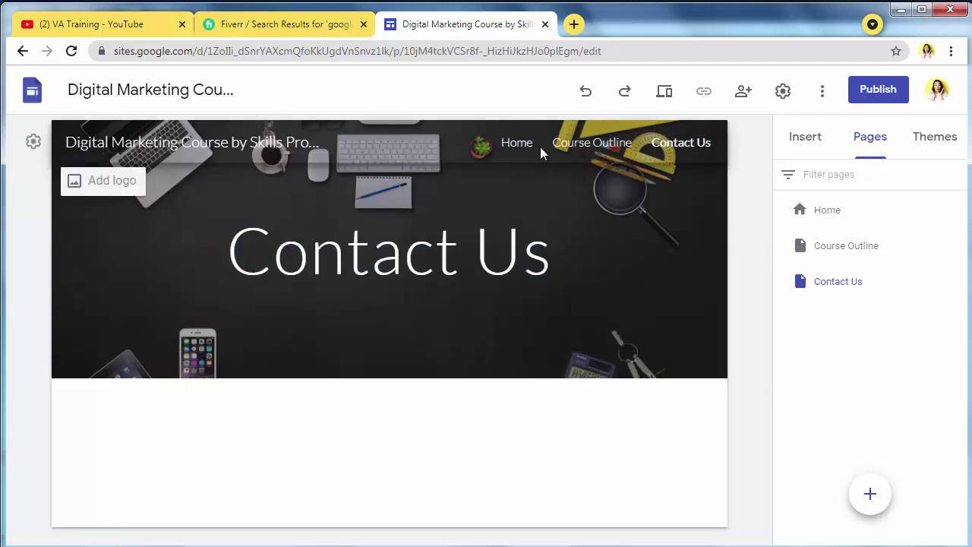
{"action": "left_click", "coordinate": [830, 218]}
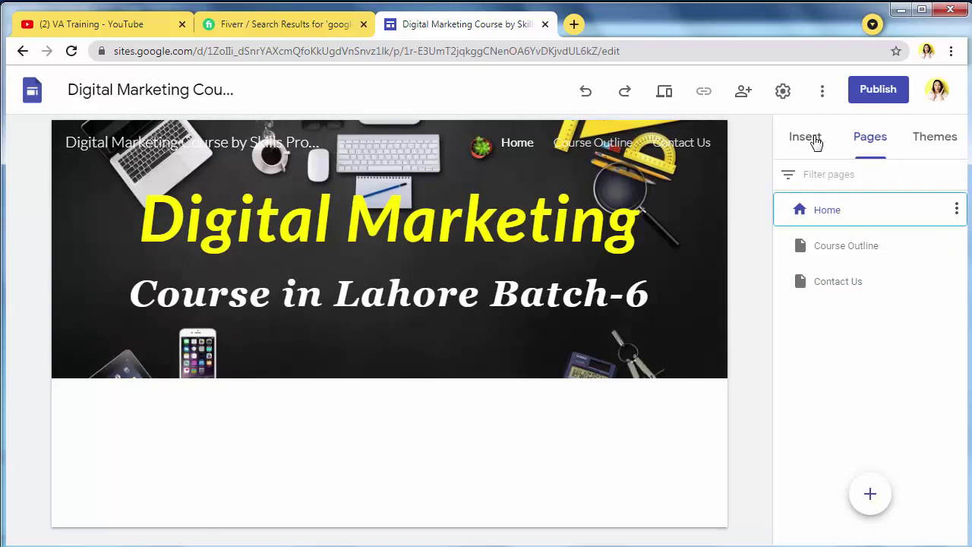
- Scroll through the available themes, then return to the Insert panel's element list
{"action": "left_click", "coordinate": [956, 141]}
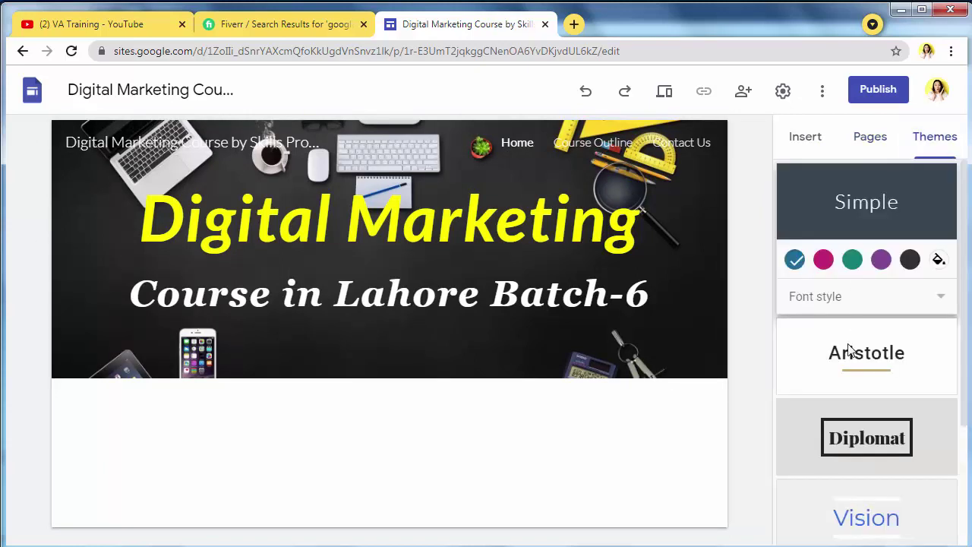
{"action": "scroll", "coordinate": [851, 350], "scroll_direction": "down", "scroll_amount": 3}
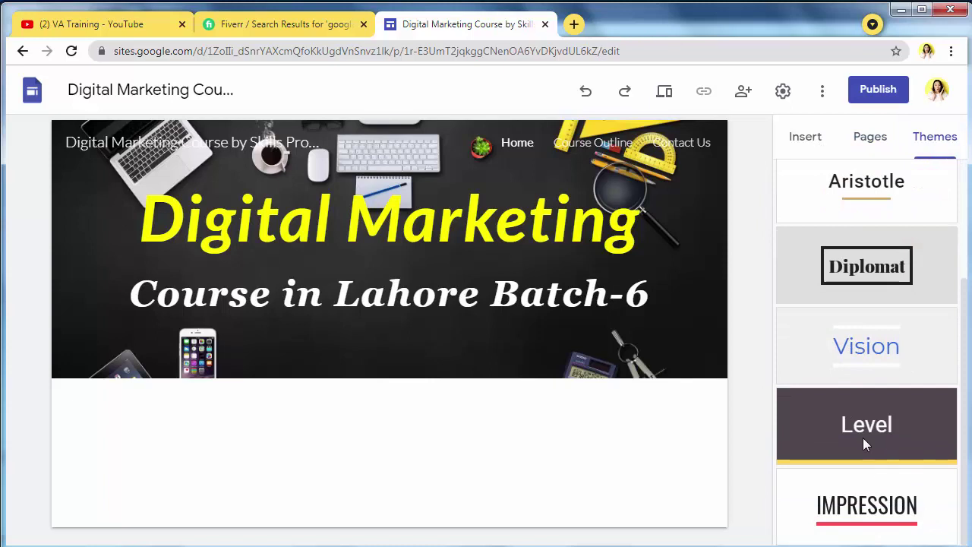
{"action": "scroll", "coordinate": [866, 426], "scroll_direction": "up", "scroll_amount": 3}
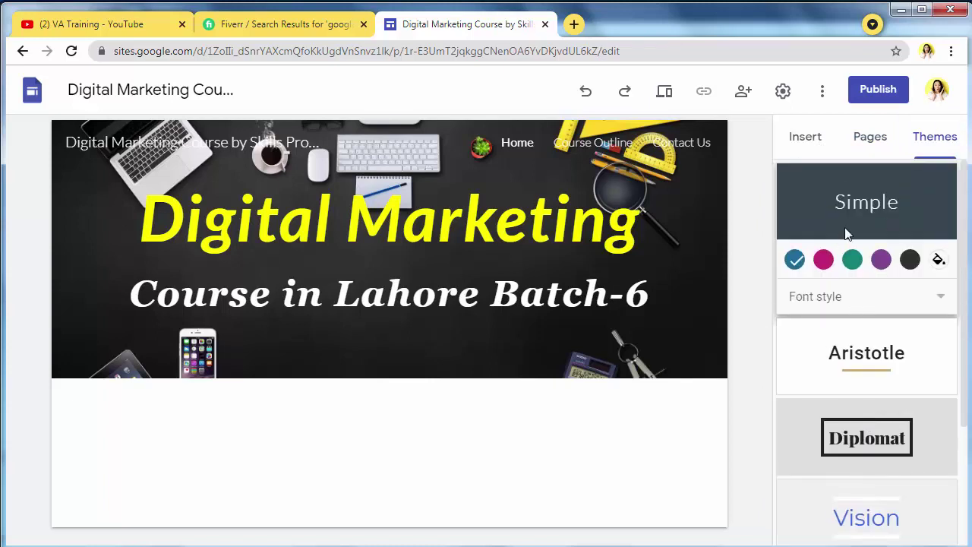
{"action": "left_click", "coordinate": [803, 141]}
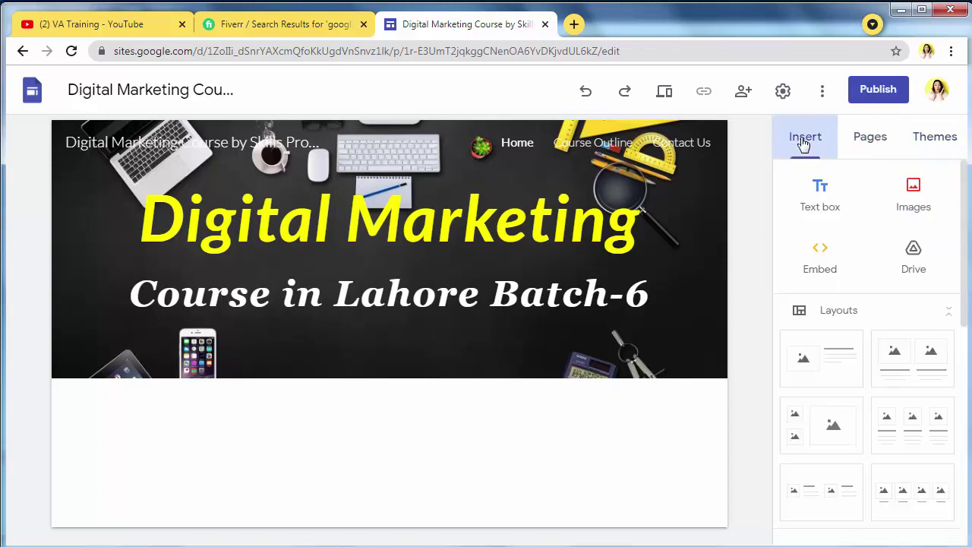
- Add a text box reading 'Welcome on Digital Marketing Course By Skills Providers' below the header
{"action": "left_click", "coordinate": [823, 193]}
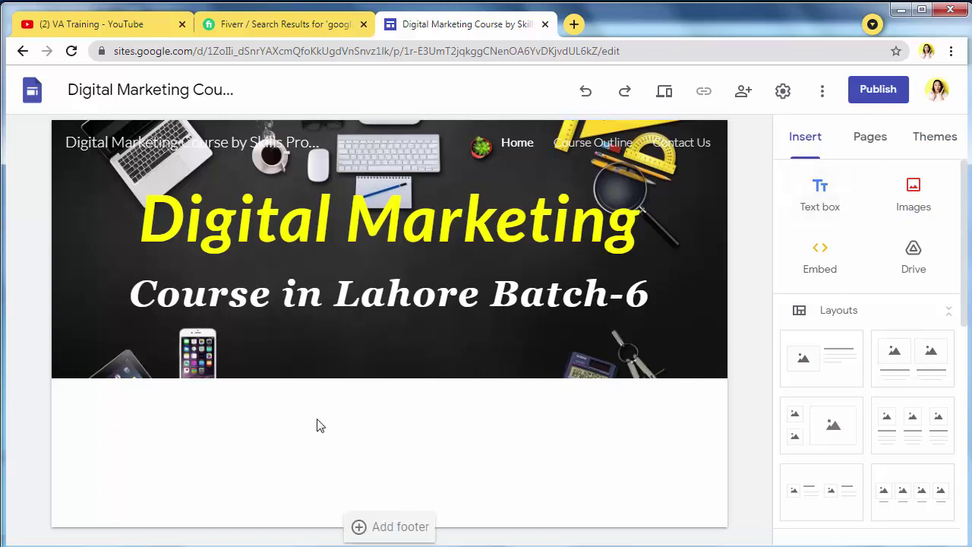
{"action": "left_click", "coordinate": [822, 199]}
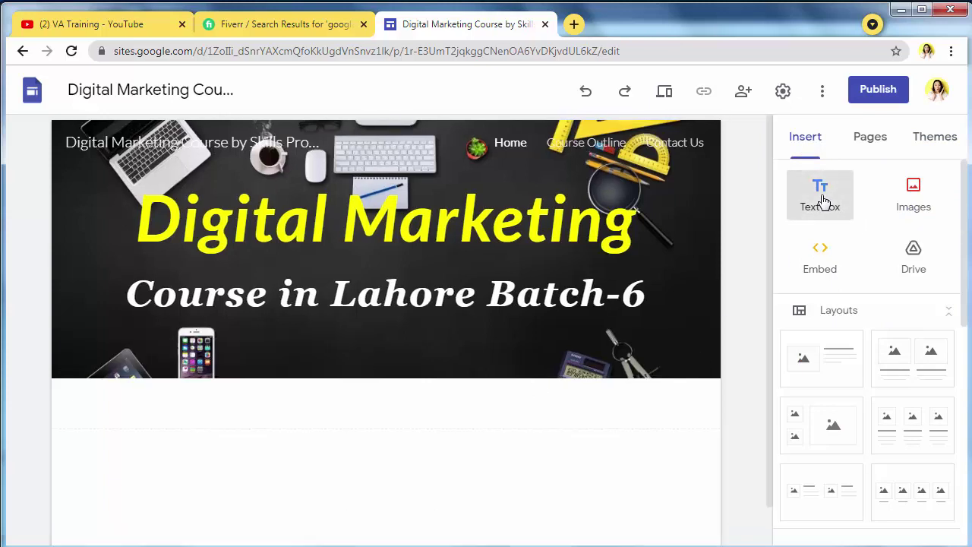
{"action": "left_click", "coordinate": [822, 199]}
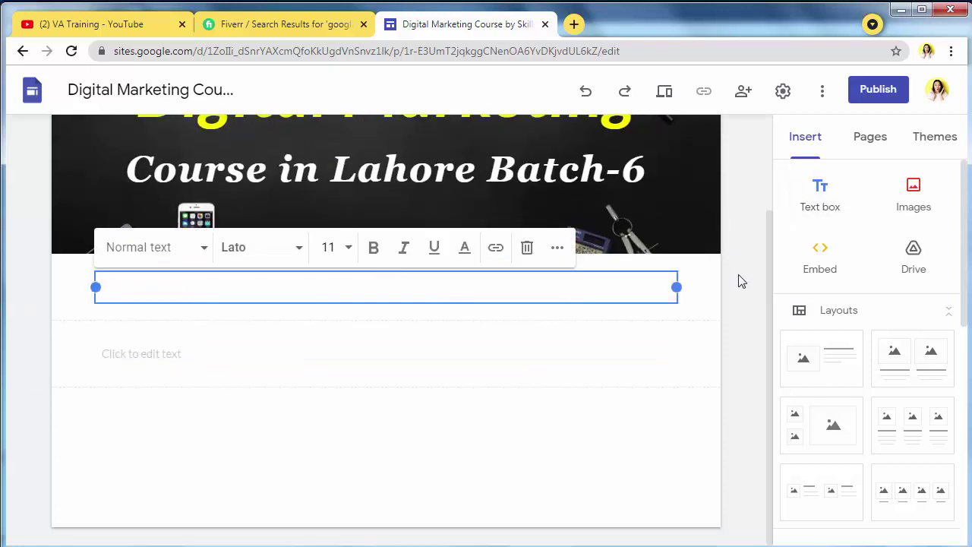
{"action": "left_click", "coordinate": [33, 314]}
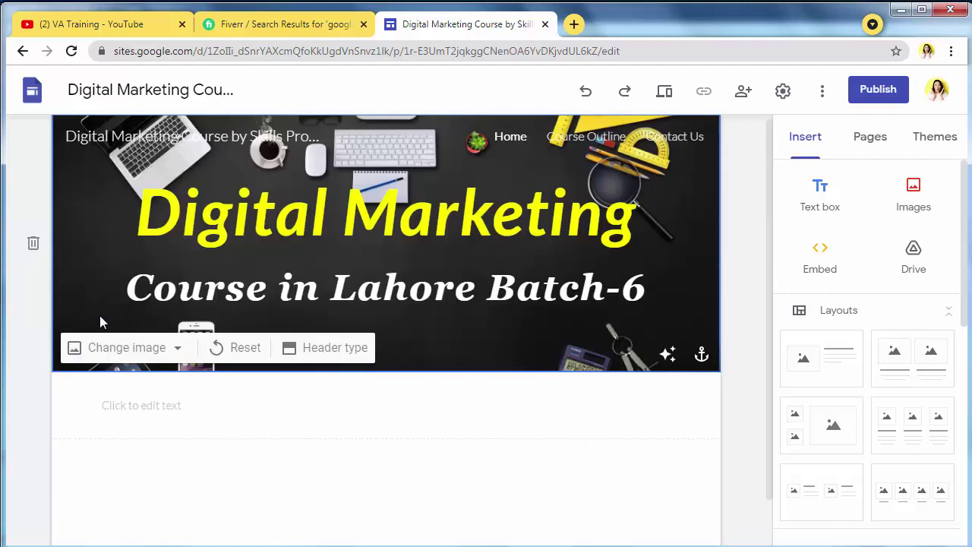
{"action": "left_click", "coordinate": [191, 407]}
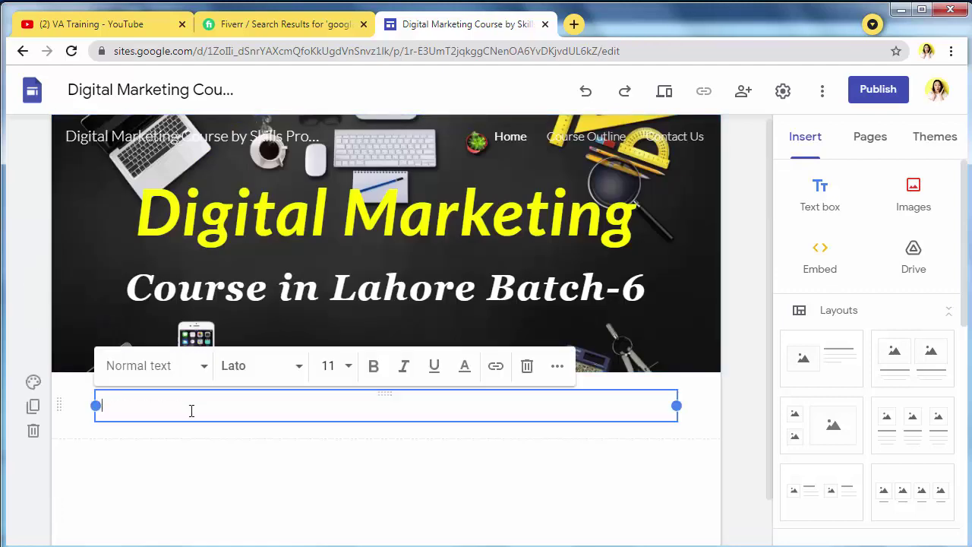
{"action": "type", "text": "Welcome on Digital Marketing"}
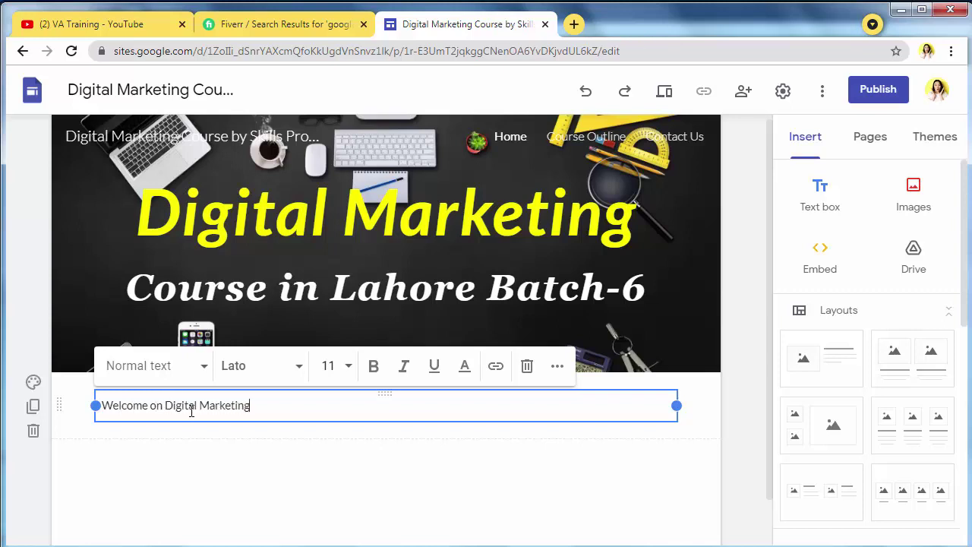
{"action": "type", "text": " Course By Skills Providers"}
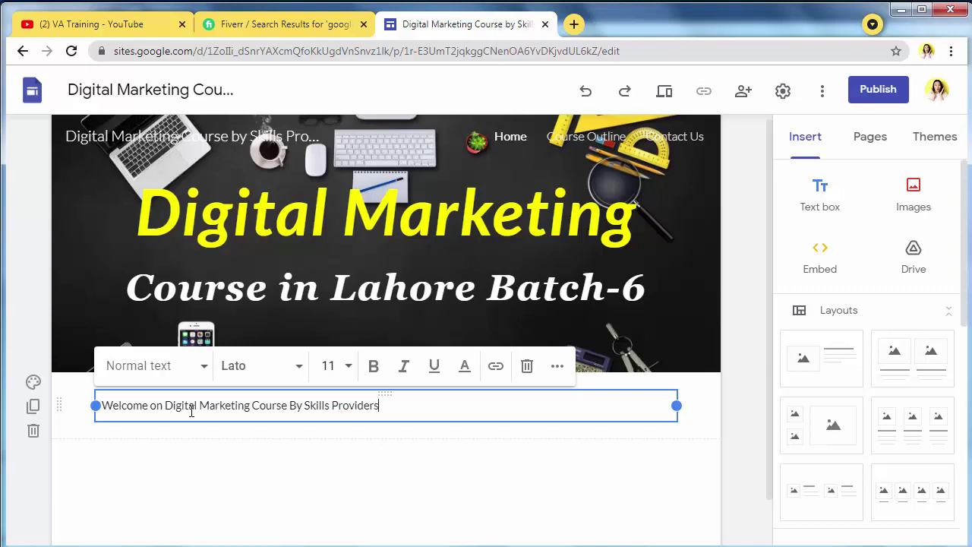
- Make the welcome line 18-point bold italic
{"action": "triple_click", "coordinate": [190, 407]}
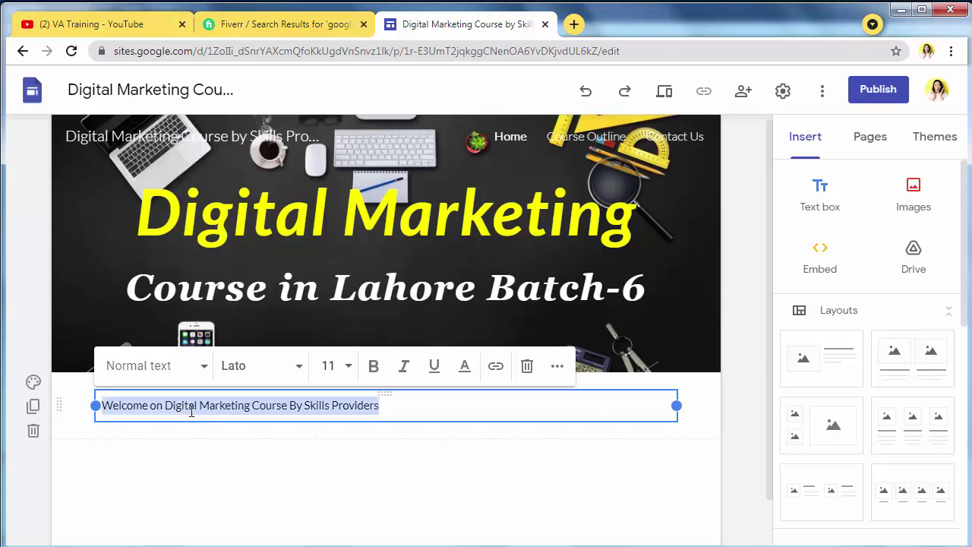
{"action": "left_click", "coordinate": [347, 367]}
{"action": "scroll", "coordinate": [337, 516], "scroll_direction": "down", "scroll_amount": 3}
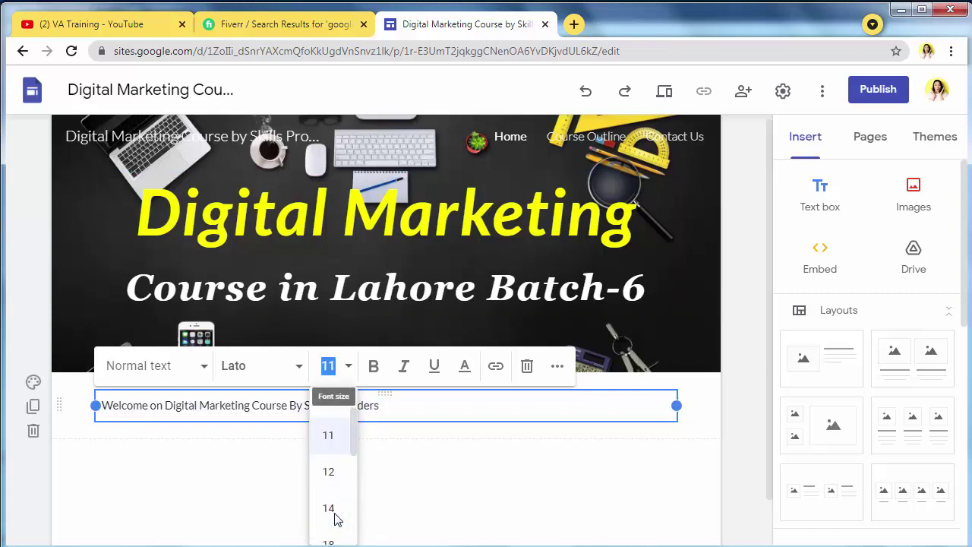
{"action": "left_click", "coordinate": [331, 515]}
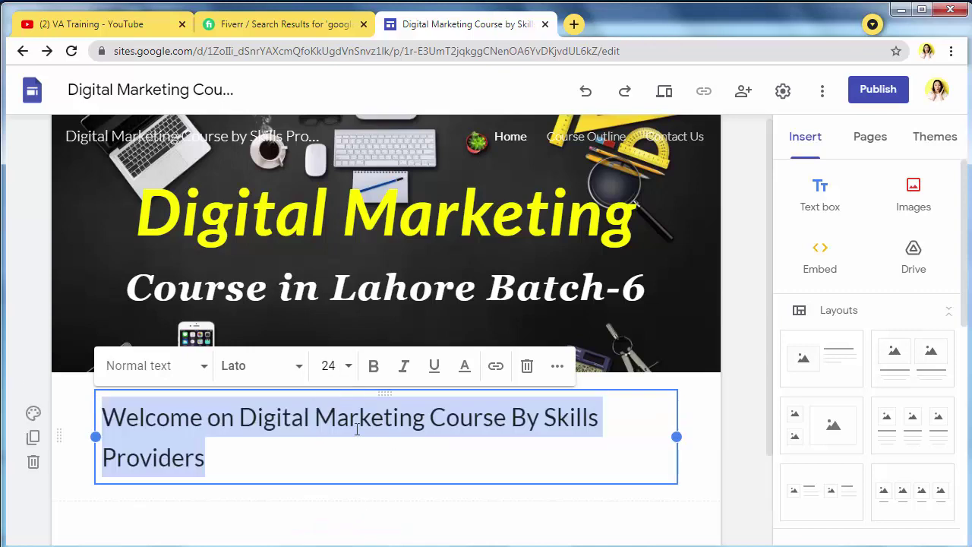
{"action": "left_click", "coordinate": [348, 368]}
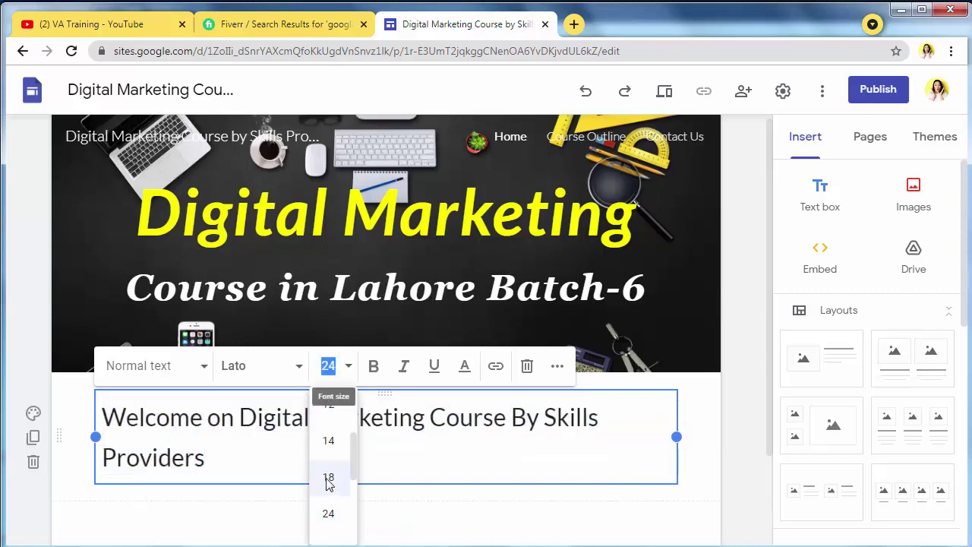
{"action": "left_click", "coordinate": [331, 474]}
{"action": "left_click", "coordinate": [372, 365]}
{"action": "left_click", "coordinate": [404, 365]}
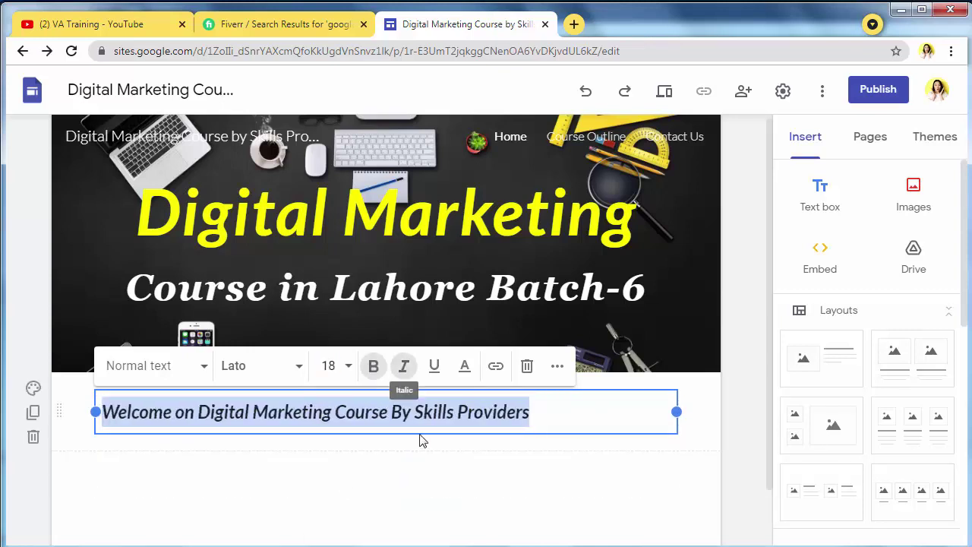
- Centre the welcome heading and colour its text dark red
{"action": "left_click", "coordinate": [558, 370]}
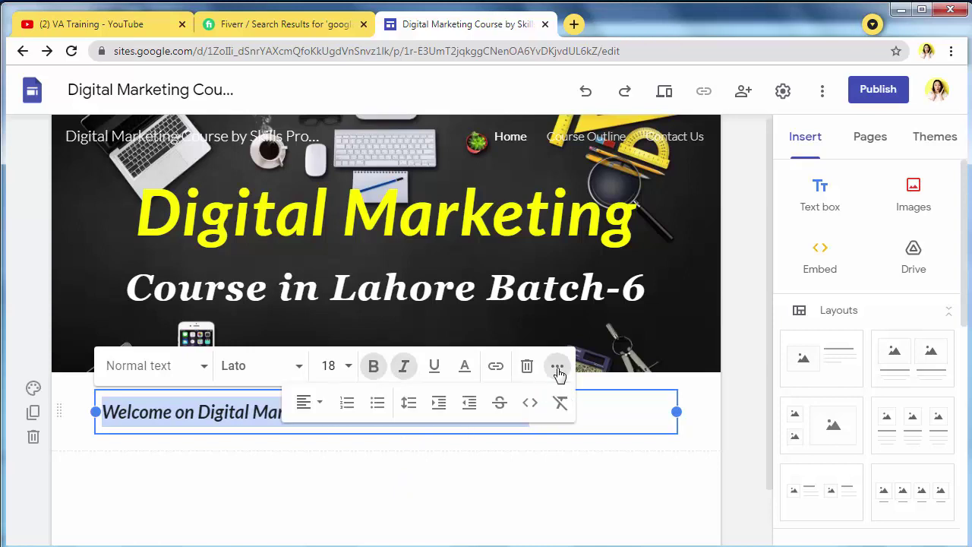
{"action": "left_click", "coordinate": [307, 405]}
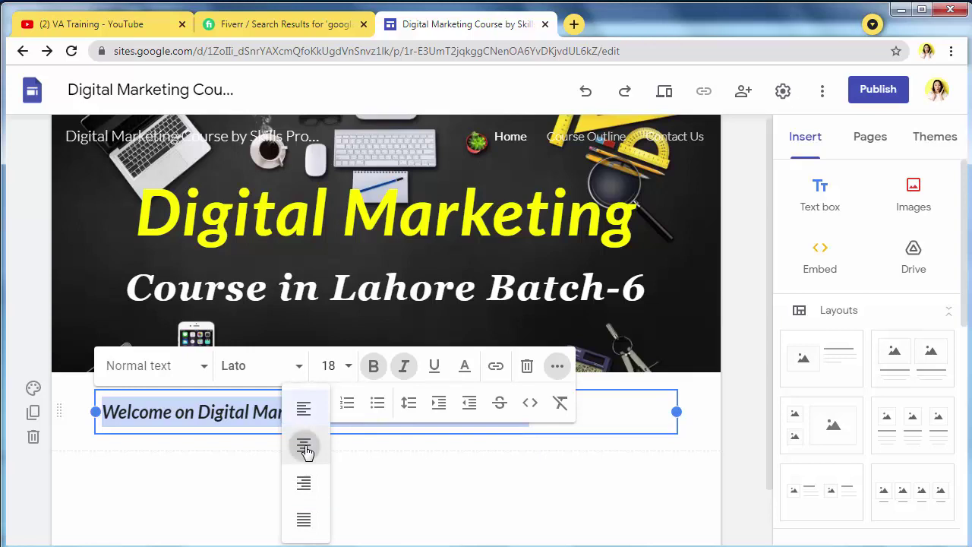
{"action": "left_click", "coordinate": [304, 448]}
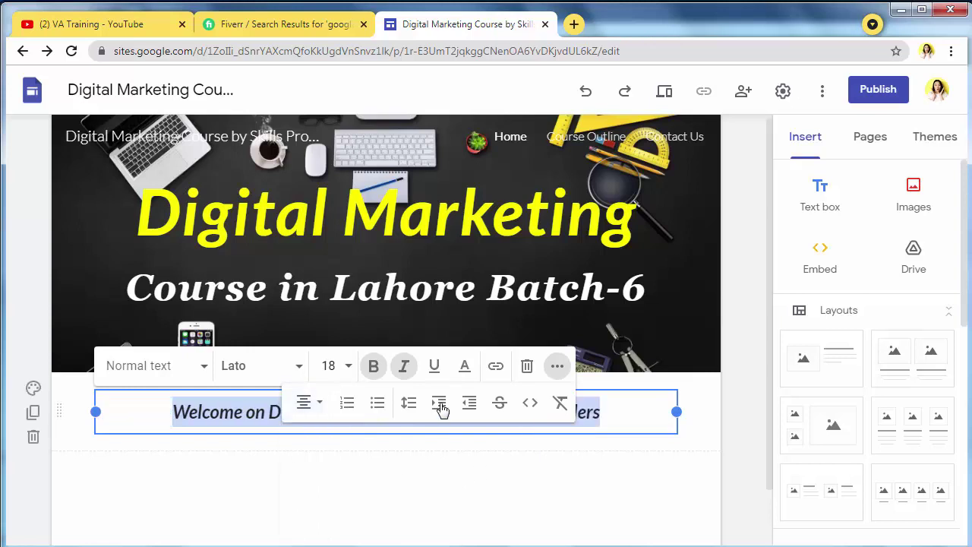
{"action": "left_click", "coordinate": [464, 367]}
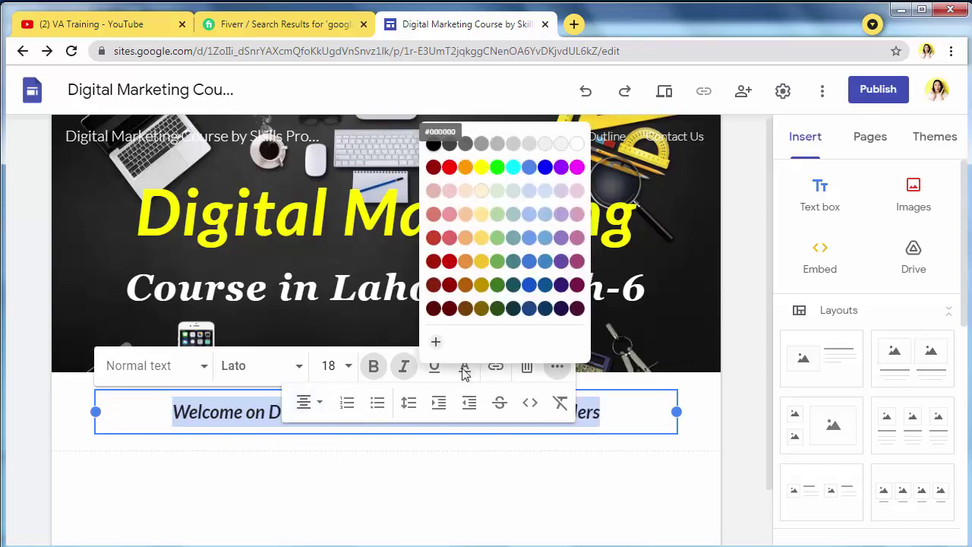
{"action": "left_click", "coordinate": [451, 307]}
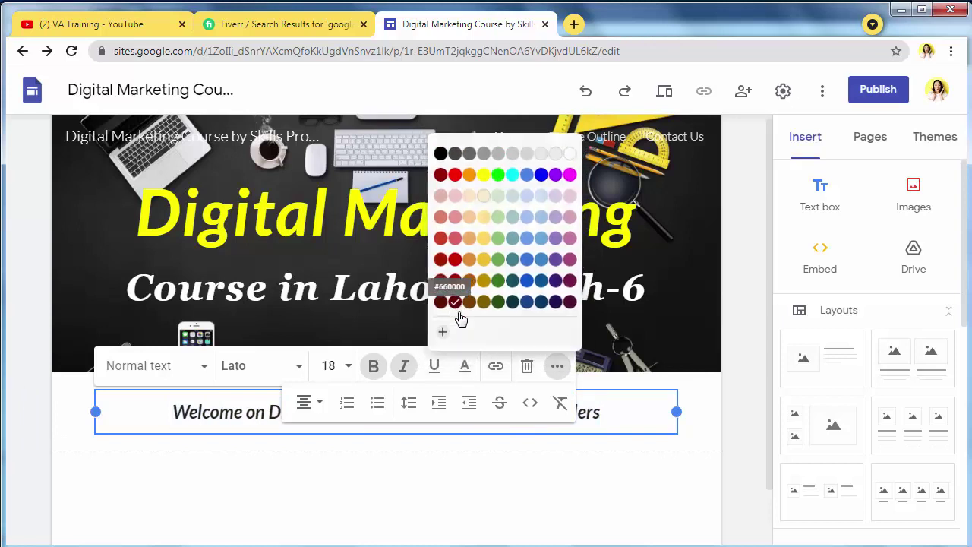
{"action": "left_click", "coordinate": [409, 495]}
{"action": "scroll", "coordinate": [722, 417], "scroll_direction": "down", "scroll_amount": 1}
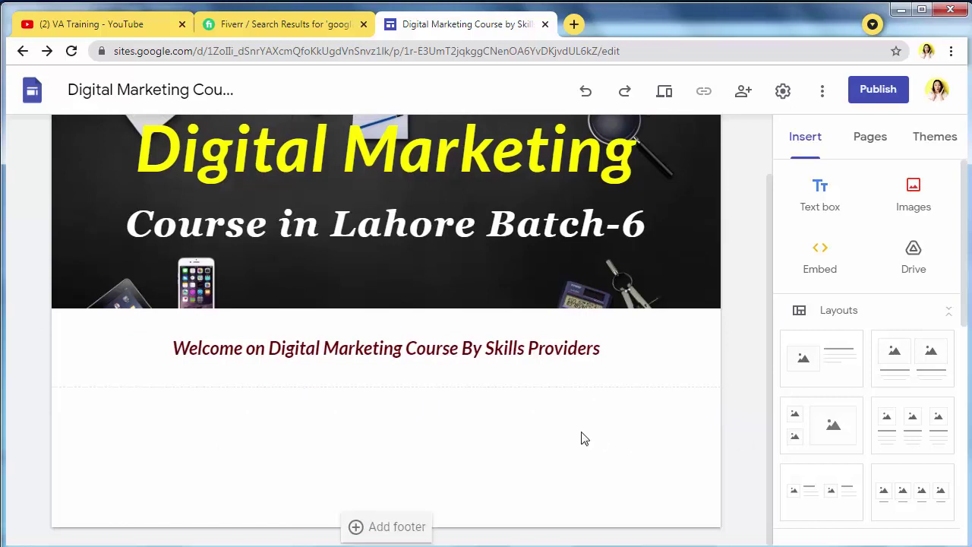
- Upload the surprised-woman photo from Downloads into the page
{"action": "left_click", "coordinate": [915, 209]}
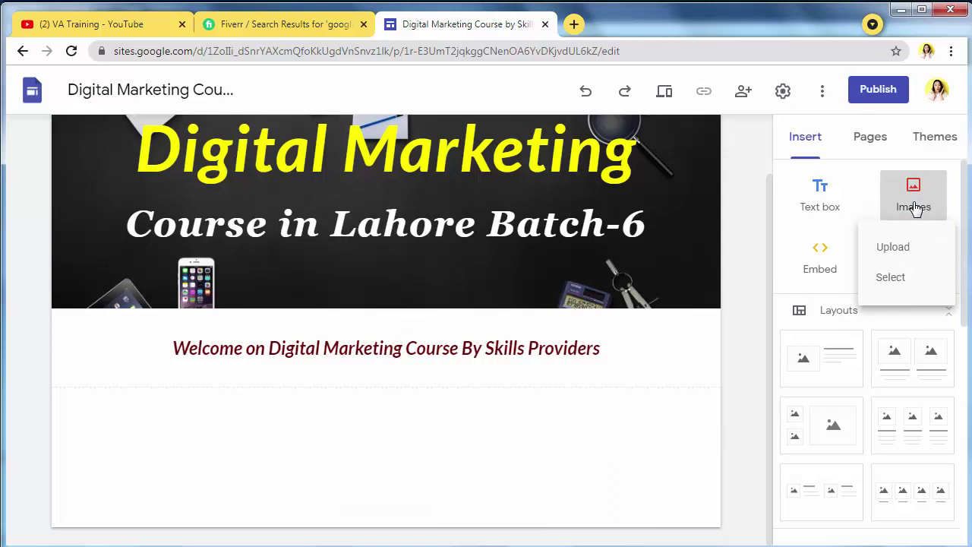
{"action": "left_click", "coordinate": [900, 257]}
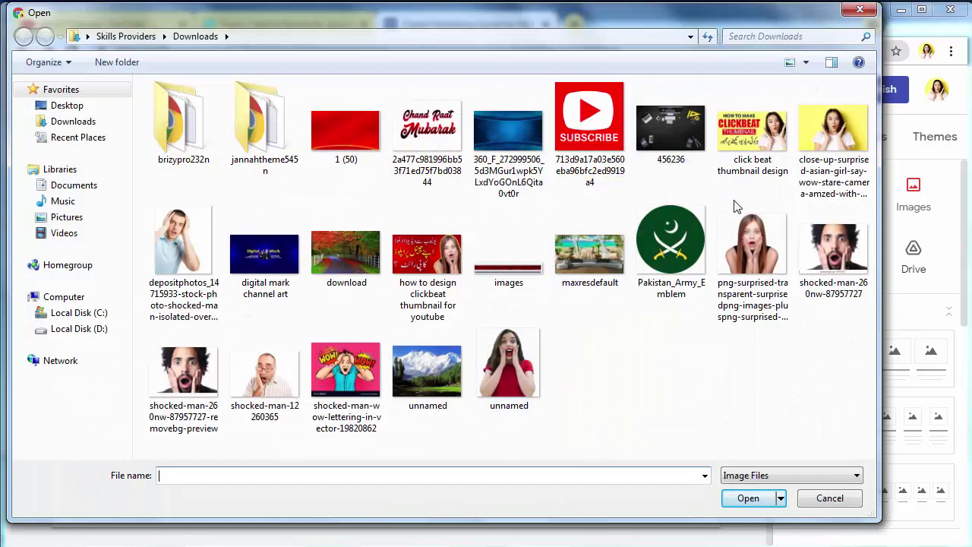
{"action": "left_click", "coordinate": [835, 133]}
{"action": "left_click", "coordinate": [746, 499]}
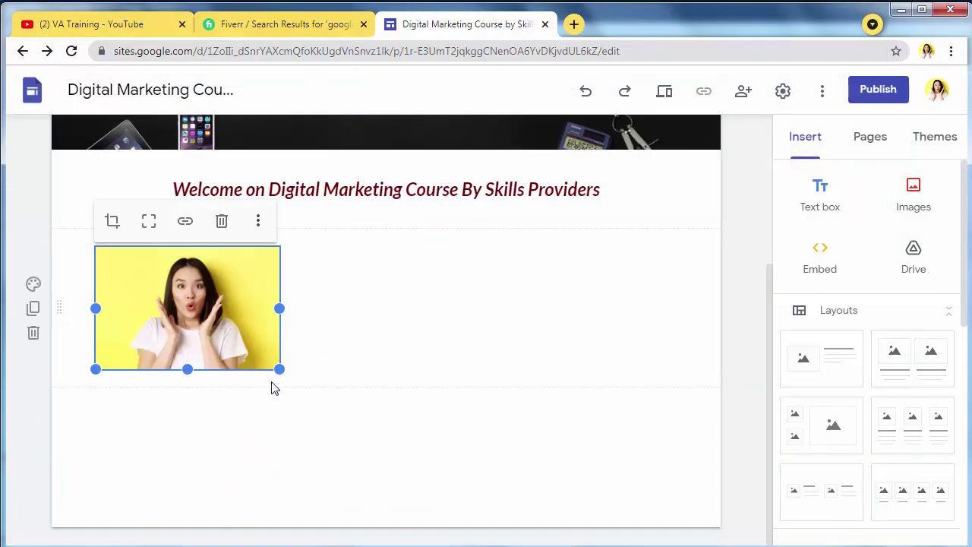
- Stretch the photo to the full page width and add a new text box beneath it
{"action": "left_click_drag", "start_coordinate": [280, 369], "coordinate": [433, 479]}
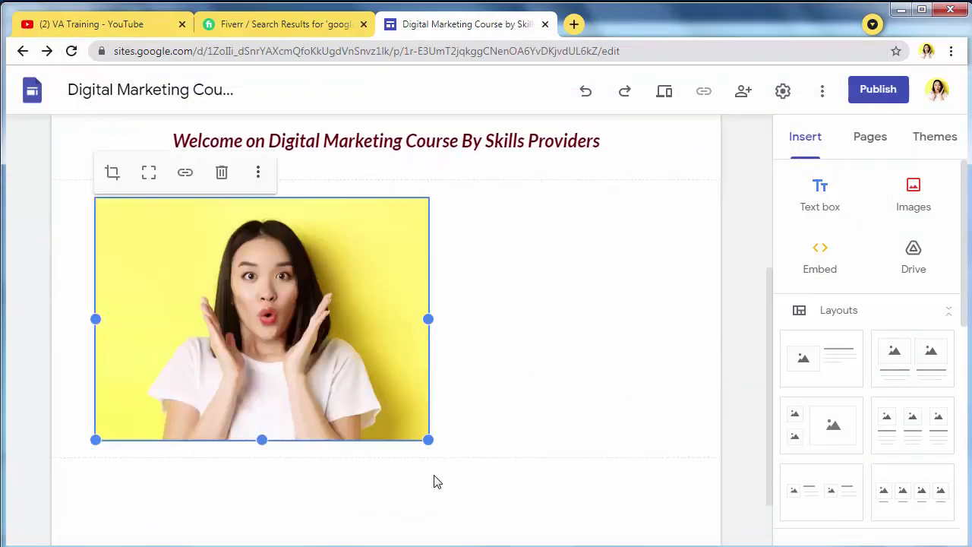
{"action": "scroll", "coordinate": [515, 346], "scroll_direction": "down", "scroll_amount": 1}
{"action": "left_click_drag", "start_coordinate": [420, 367], "coordinate": [610, 499]}
{"action": "scroll", "coordinate": [657, 398], "scroll_direction": "up", "scroll_amount": 3}
{"action": "scroll", "coordinate": [656, 397], "scroll_direction": "down", "scroll_amount": 3}
{"action": "left_click_drag", "start_coordinate": [619, 372], "coordinate": [692, 436]}
{"action": "left_click", "coordinate": [478, 439]}
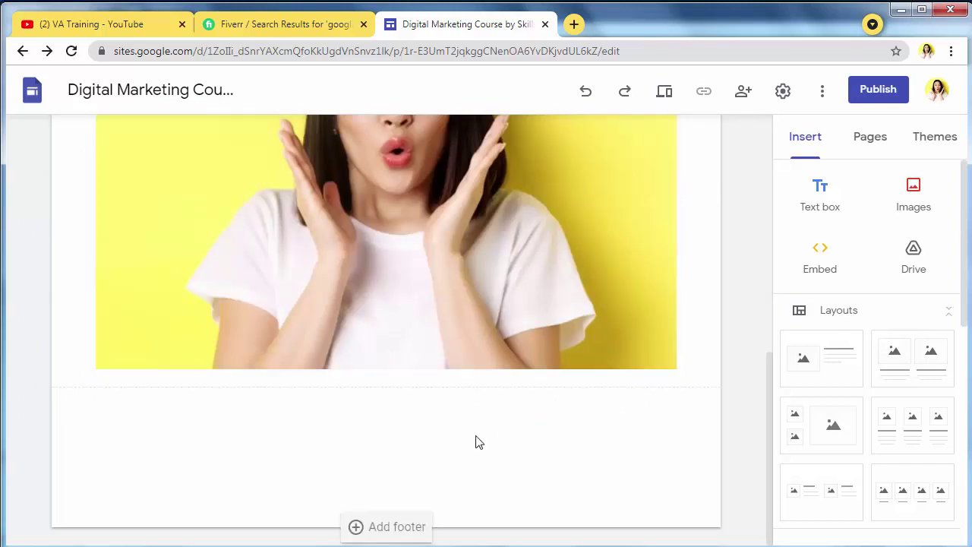
{"action": "scroll", "coordinate": [483, 395], "scroll_direction": "up", "scroll_amount": 4}
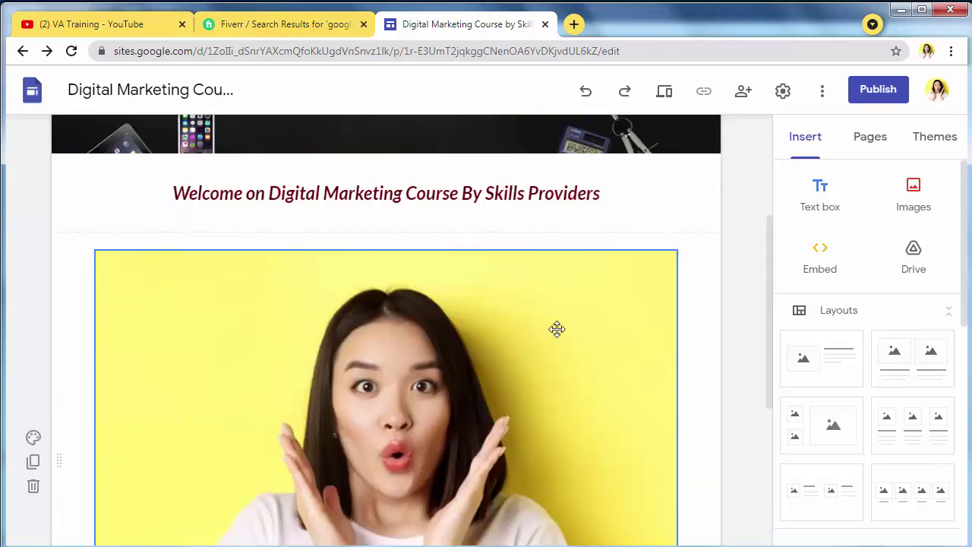
{"action": "left_click", "coordinate": [596, 317]}
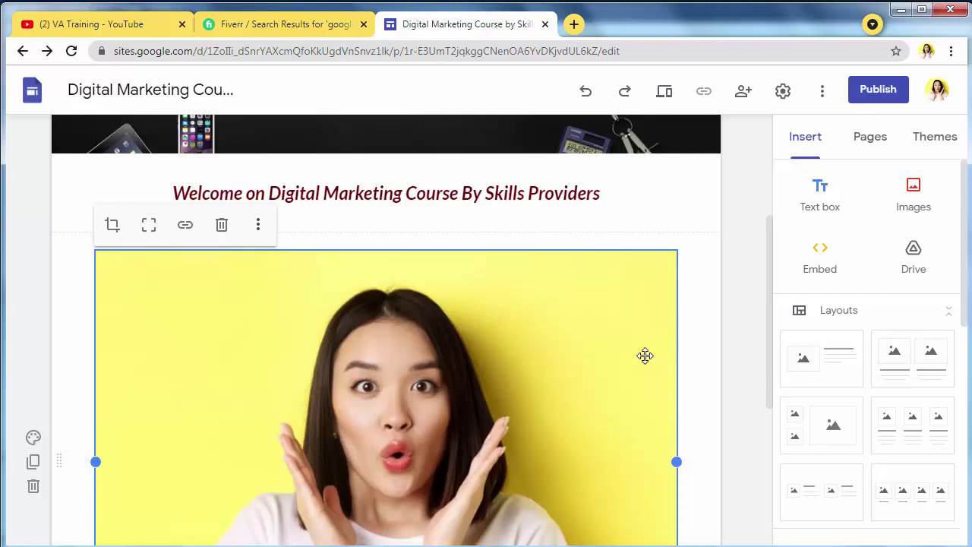
{"action": "scroll", "coordinate": [655, 288], "scroll_direction": "down", "scroll_amount": 4}
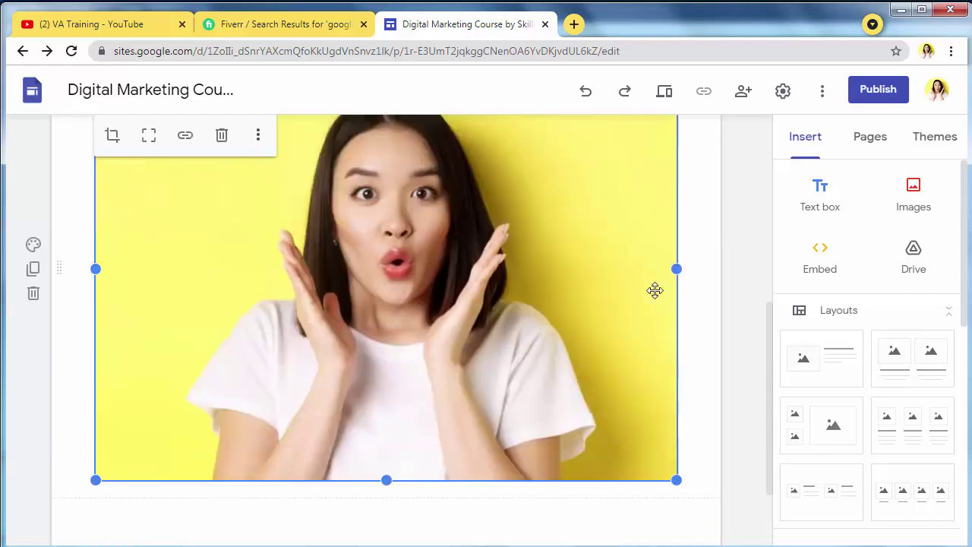
{"action": "left_click", "coordinate": [322, 418]}
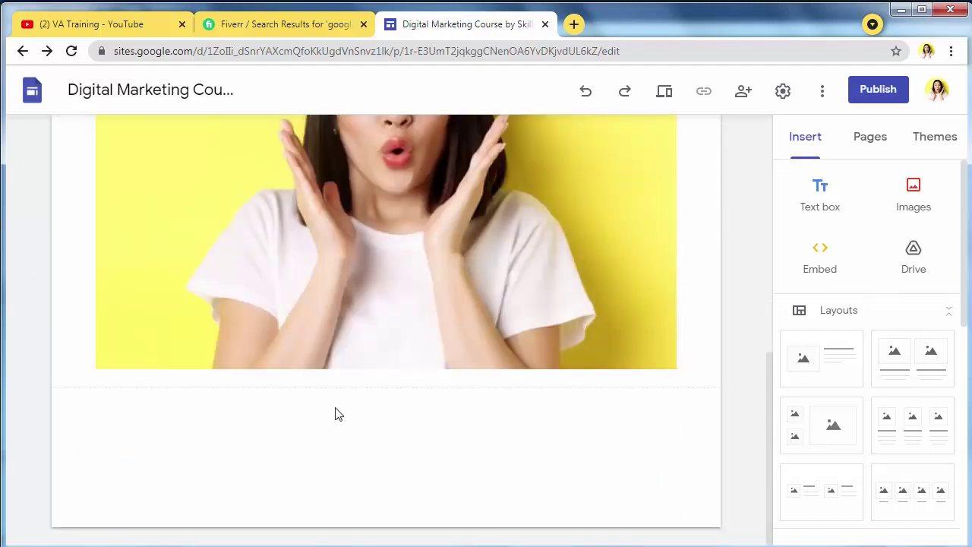
{"action": "left_click", "coordinate": [830, 205]}
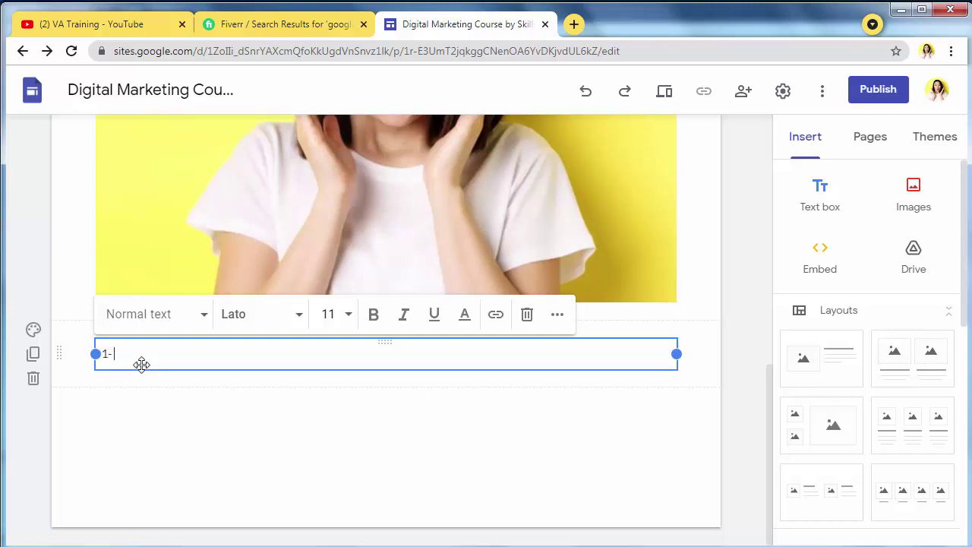
- Type the eight numbered course topics, from '1- Facebook Ads' to '8- Fiverr for Freelancing'
{"action": "type", "text": "ebook Ads"}
{"action": "key", "text": "Return"}
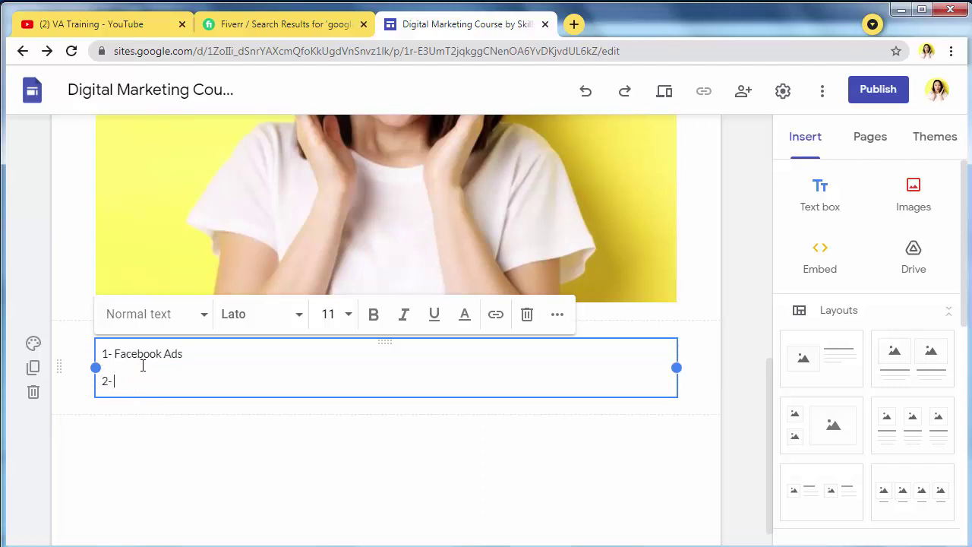
{"action": "type", "text": "2- Instagram Ads"}
{"action": "key", "text": "Return"}
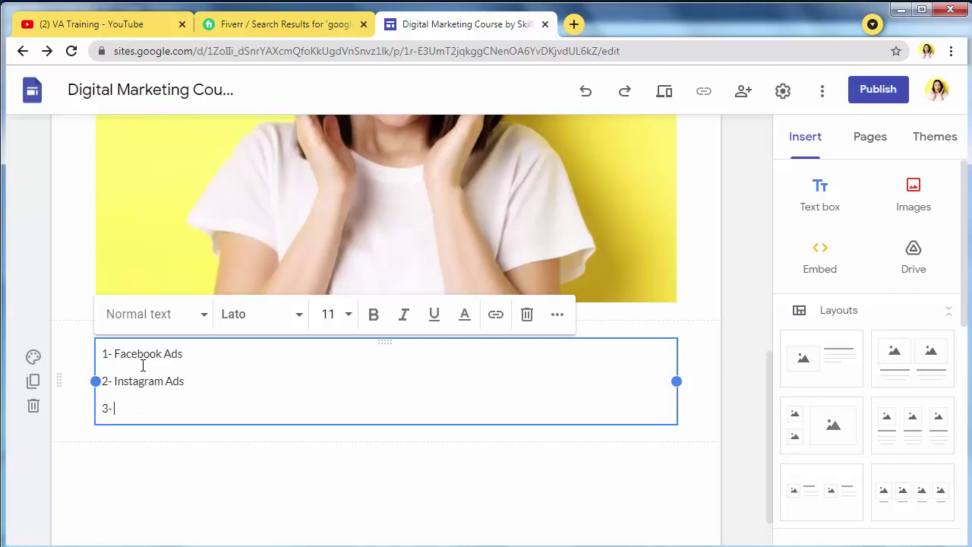
{"action": "type", "text": "3- Pinterest Ads"}
{"action": "key", "text": "Return"}
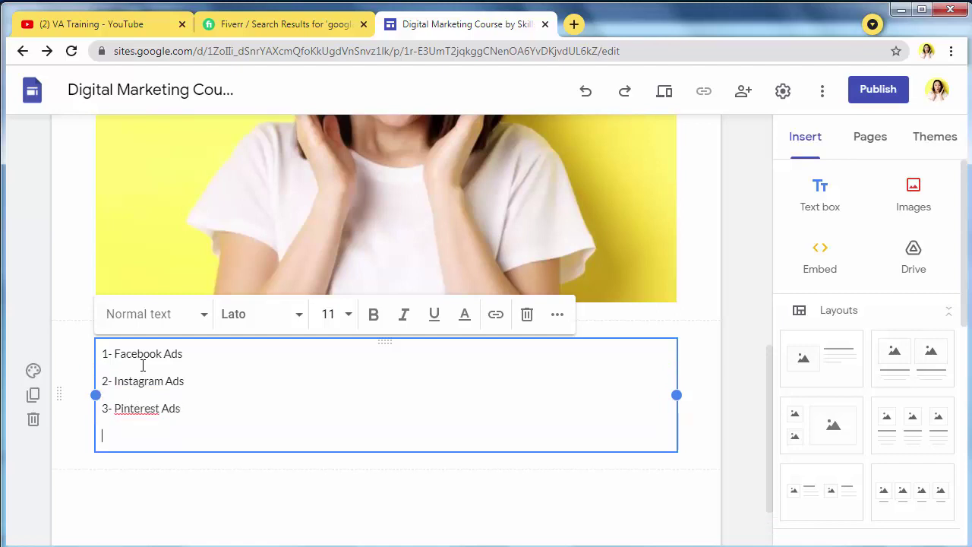
{"action": "type", "text": "4- Twitter Ads"}
{"action": "key", "text": "Return"}
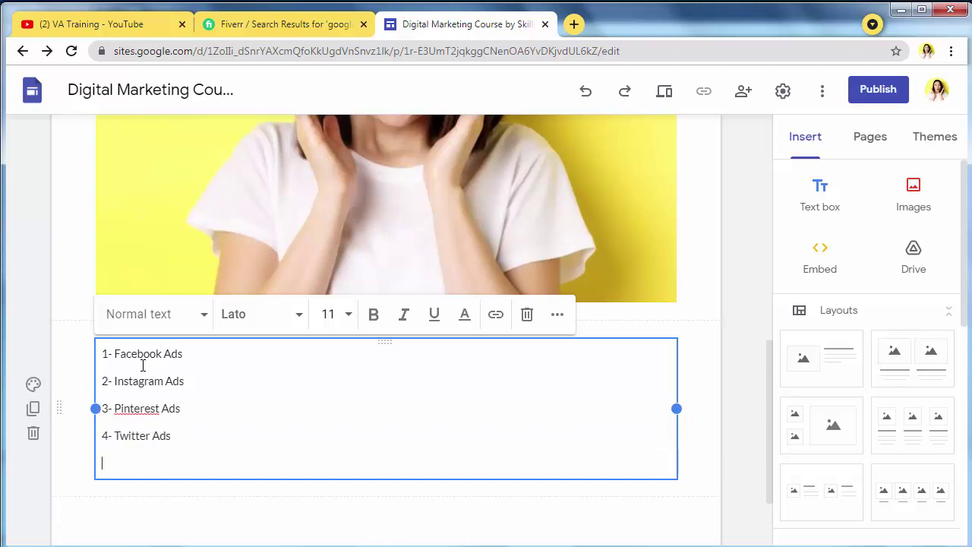
{"action": "type", "text": "5- YouTube"}
{"action": "key", "text": "Return"}
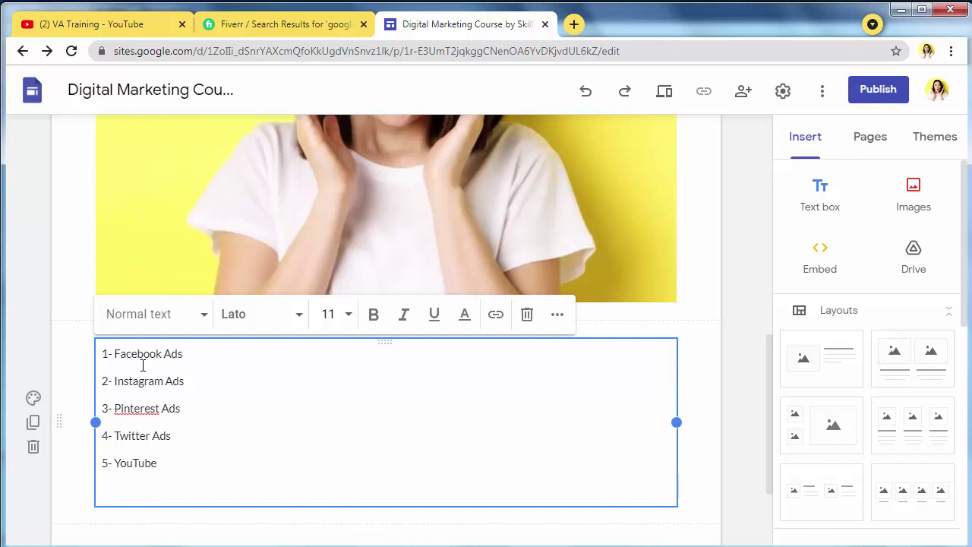
{"action": "type", "text": "6- Social Media Designing in A"}
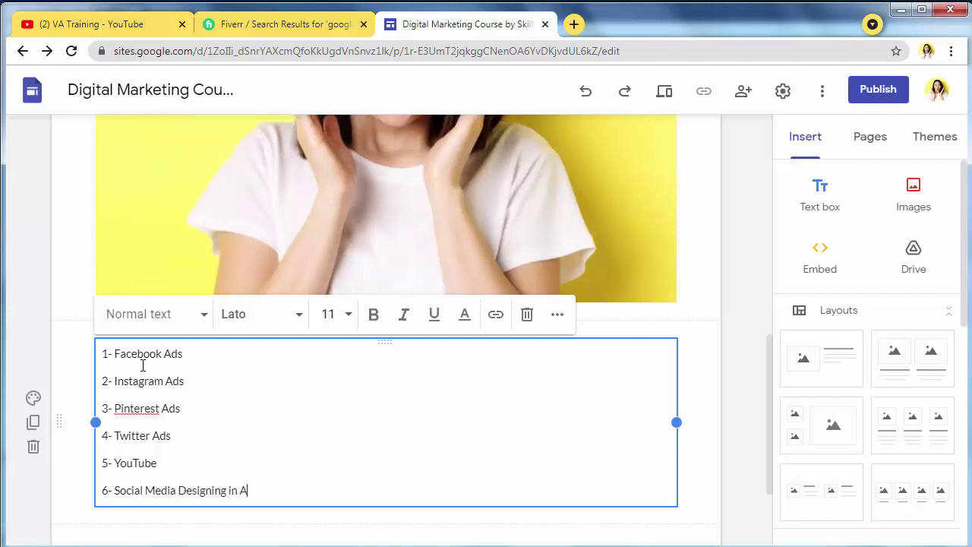
{"action": "type", "text": "dobe Photoshop"}
{"action": "key", "text": "Return"}
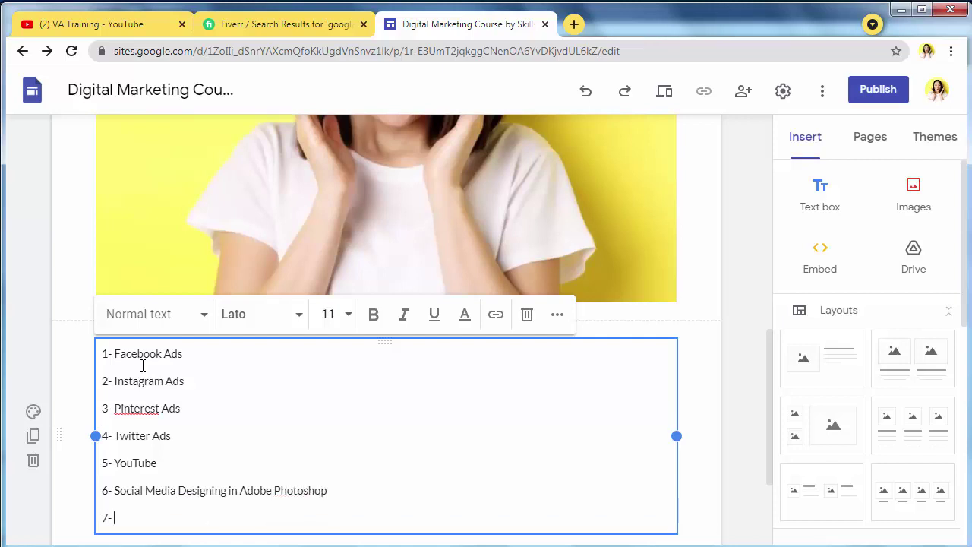
{"action": "type", "text": "7- Wordpress Web Development"}
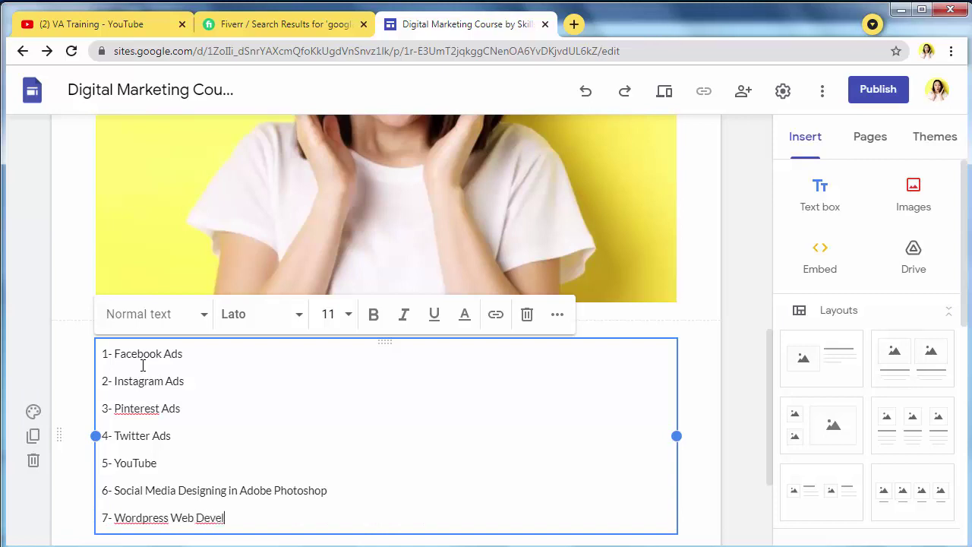
{"action": "key", "text": "Return"}
{"action": "type", "text": "8-"}
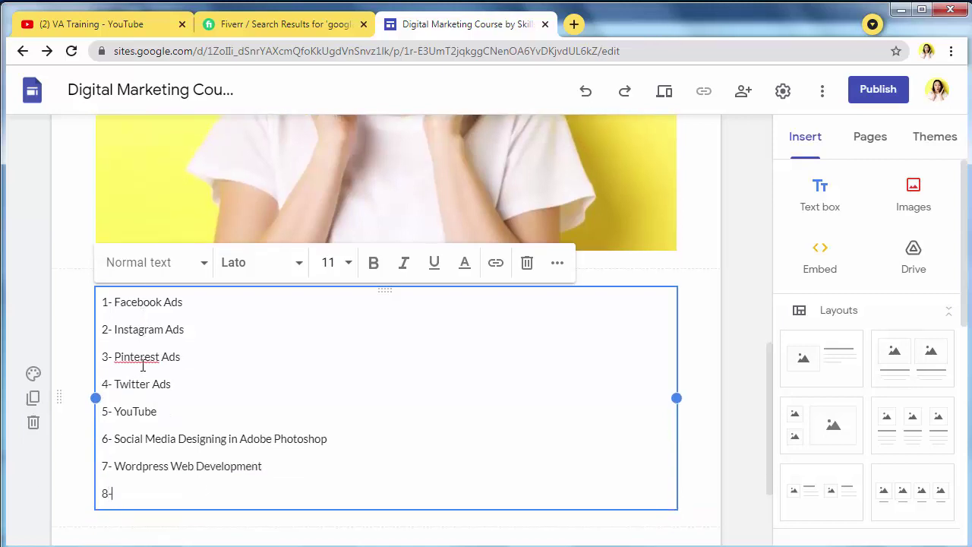
{"action": "type", "text": " Fiverr for Freelancing"}
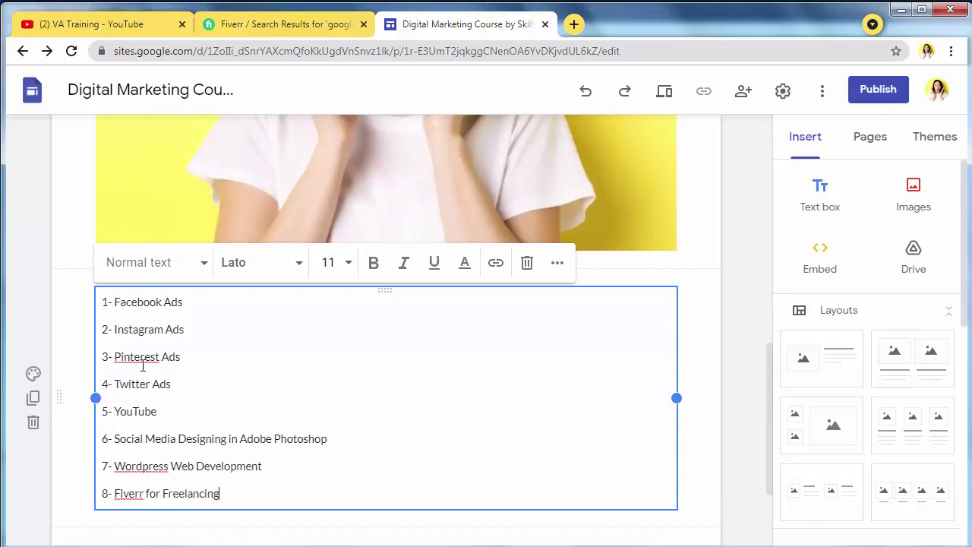
- Set the whole course list to size 14 and italic
{"action": "key", "text": "ctrl+a"}
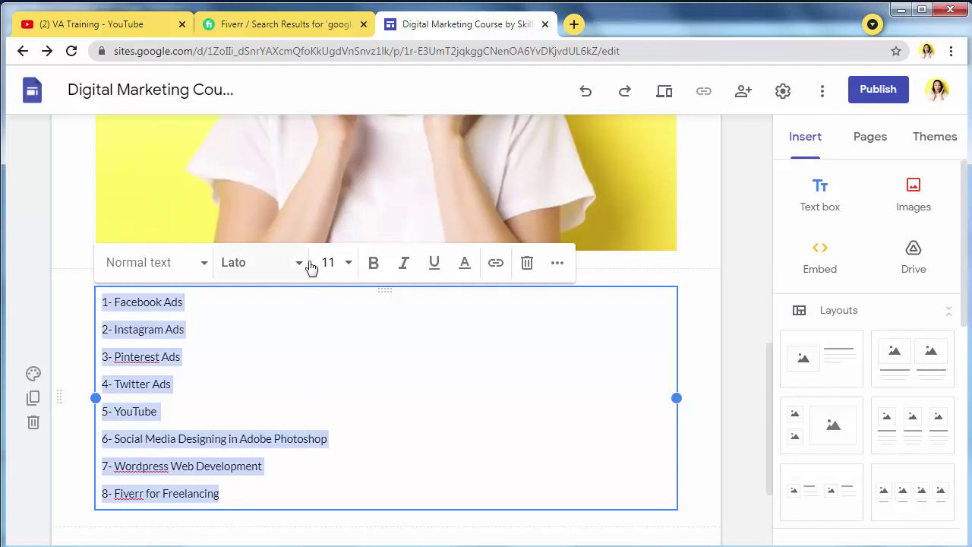
{"action": "left_click", "coordinate": [354, 265]}
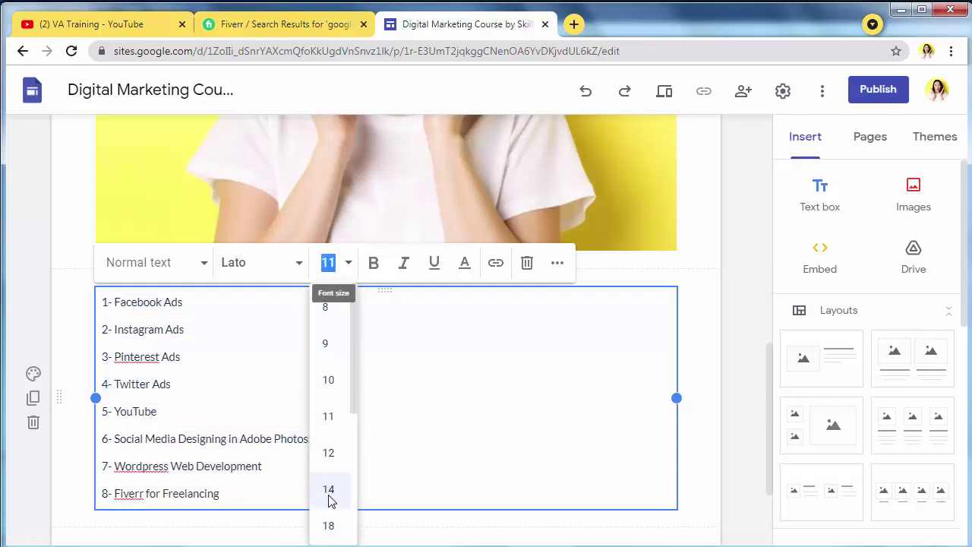
{"action": "left_click", "coordinate": [328, 492]}
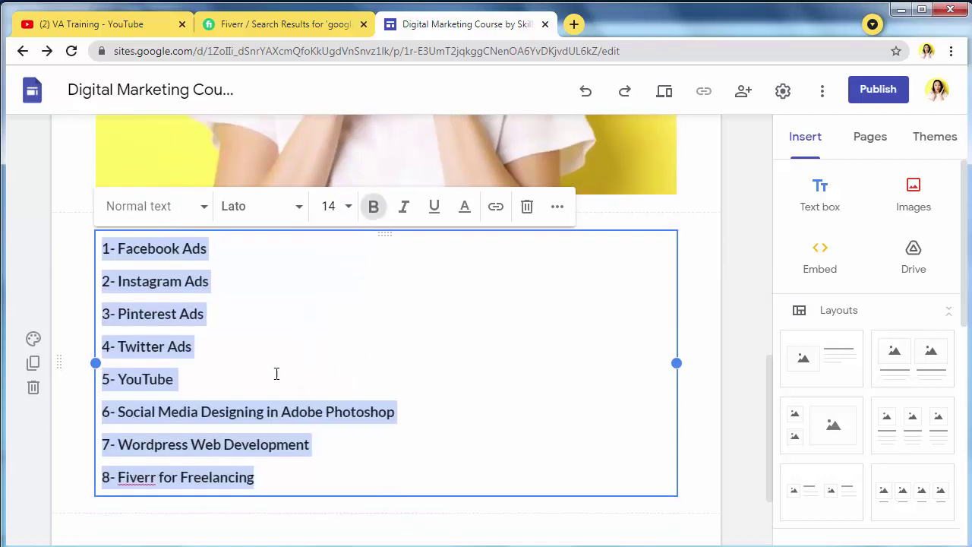
{"action": "left_click", "coordinate": [403, 206]}
{"action": "left_click", "coordinate": [317, 347]}
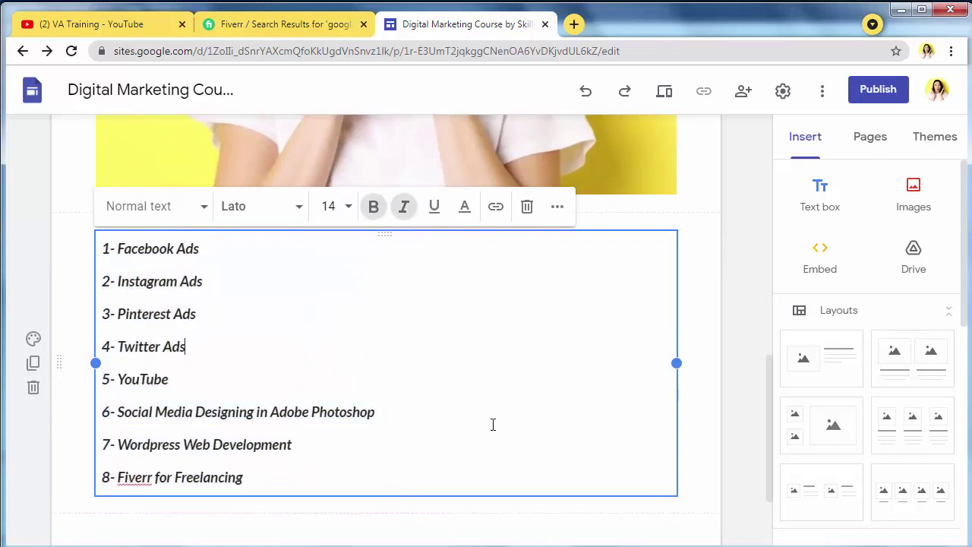
{"action": "left_click", "coordinate": [725, 342]}
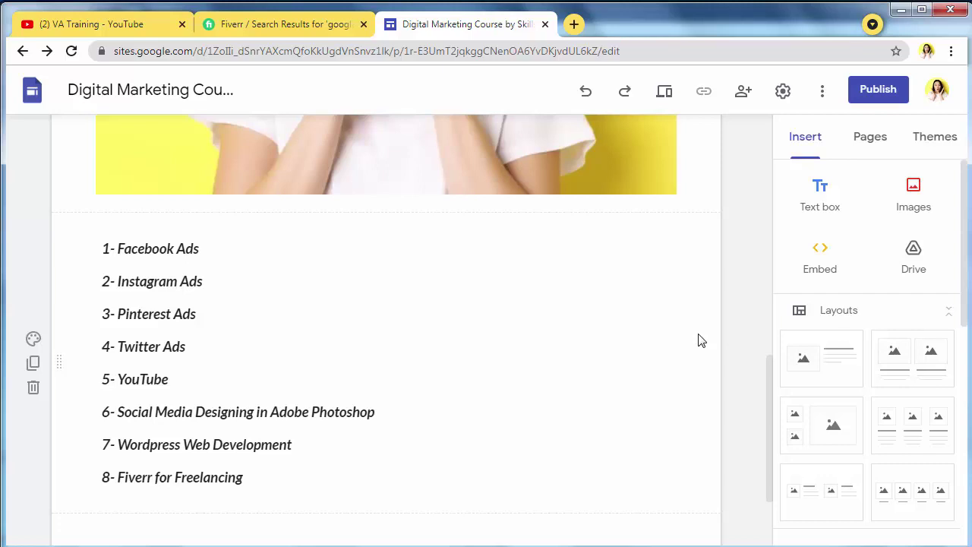
- Insert a Join Now button linked to the Course Outline page and widen it
{"action": "scroll", "coordinate": [695, 346], "scroll_direction": "down", "scroll_amount": 2}
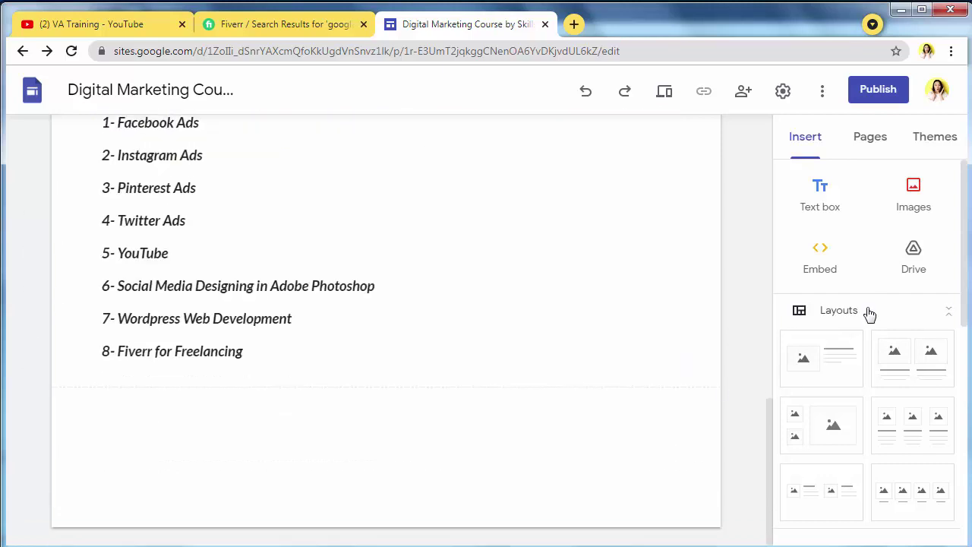
{"action": "scroll", "coordinate": [855, 351], "scroll_direction": "down", "scroll_amount": 4}
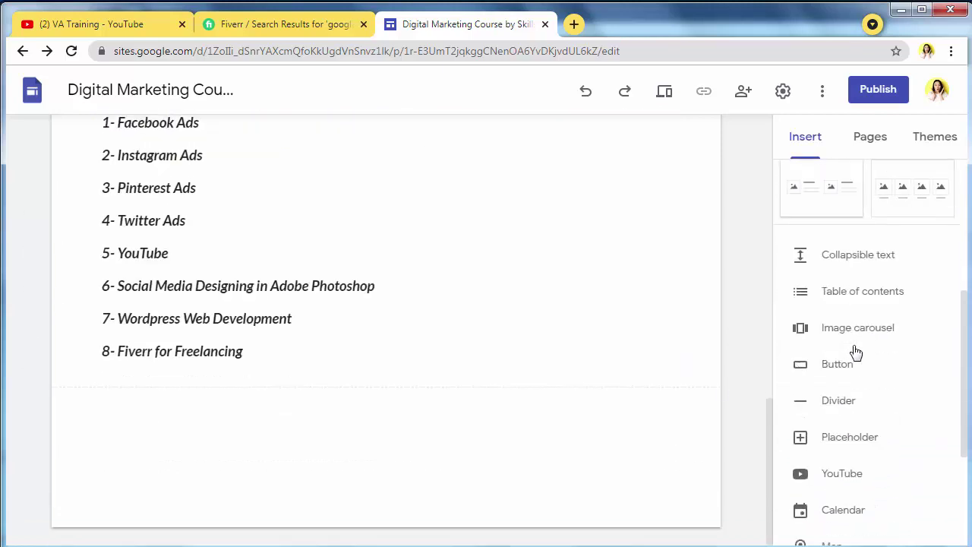
{"action": "left_click", "coordinate": [269, 380]}
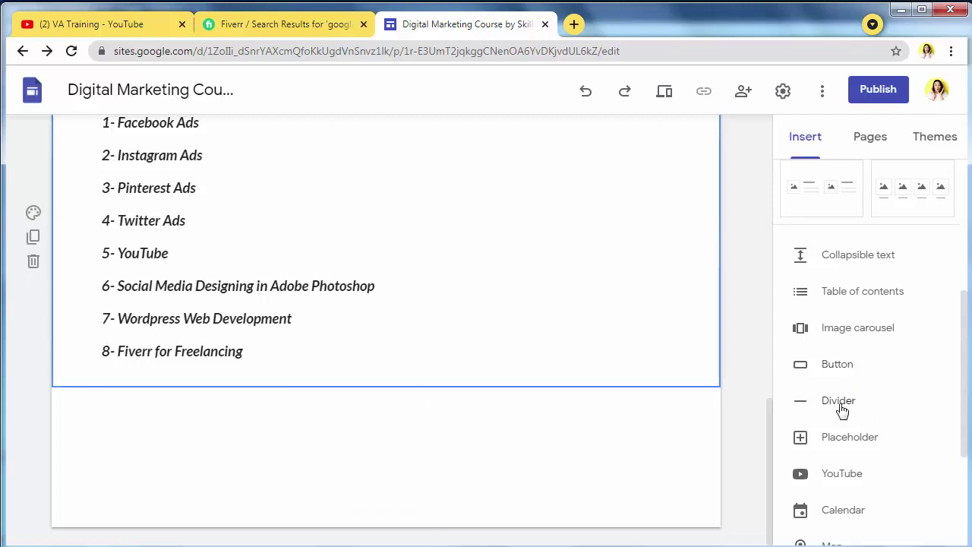
{"action": "left_click", "coordinate": [829, 369]}
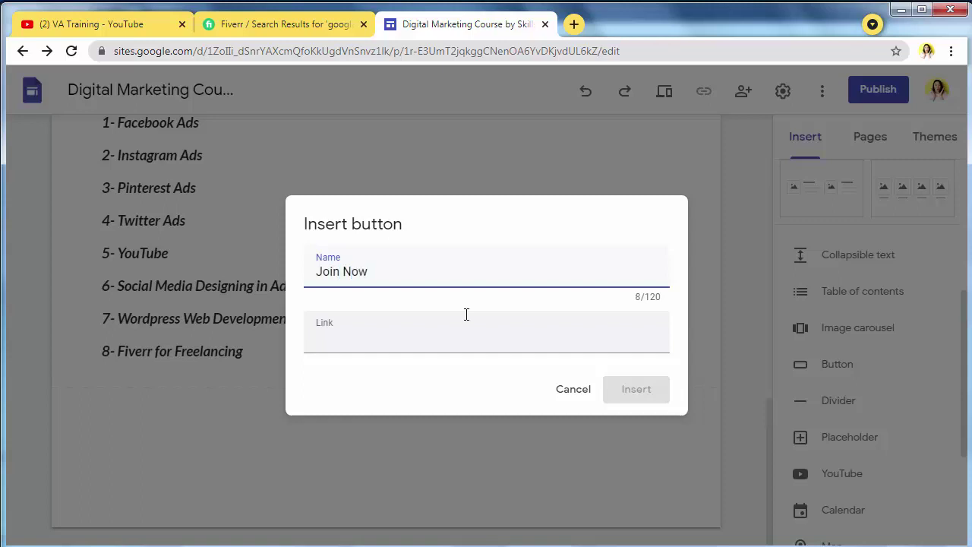
{"action": "left_click", "coordinate": [344, 331]}
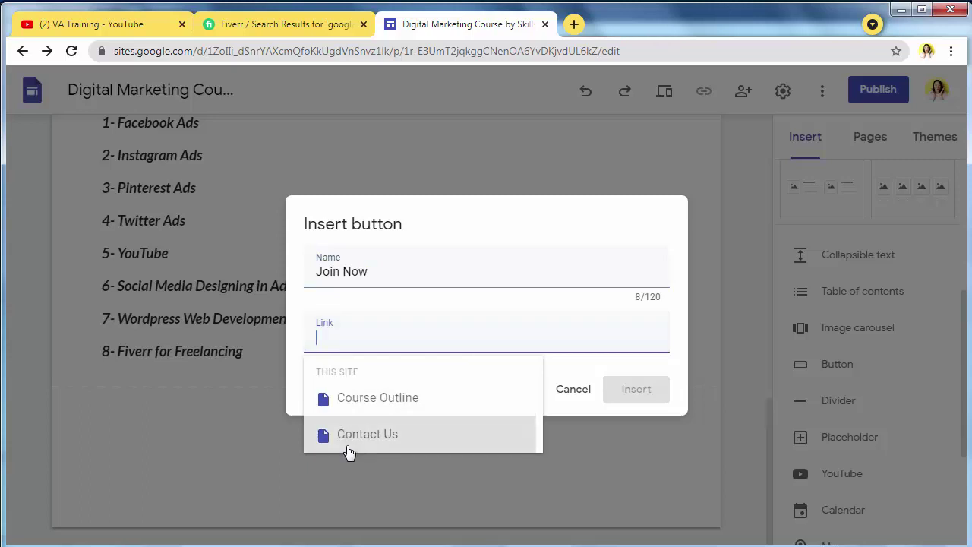
{"action": "left_click", "coordinate": [362, 397]}
{"action": "left_click", "coordinate": [655, 397]}
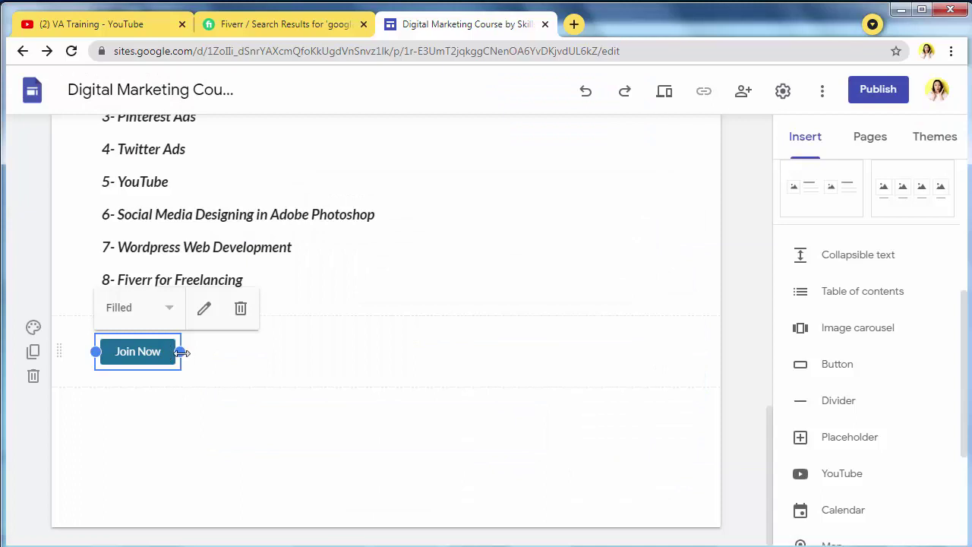
{"action": "left_click_drag", "start_coordinate": [181, 351], "coordinate": [332, 381]}
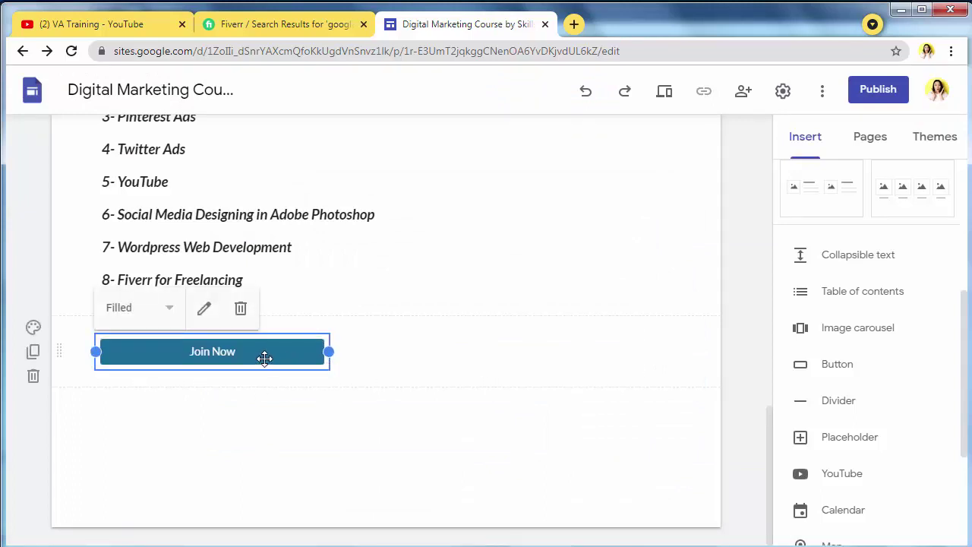
- Keep the button's style and link unchanged and move it to the page centre
{"action": "left_click", "coordinate": [173, 313]}
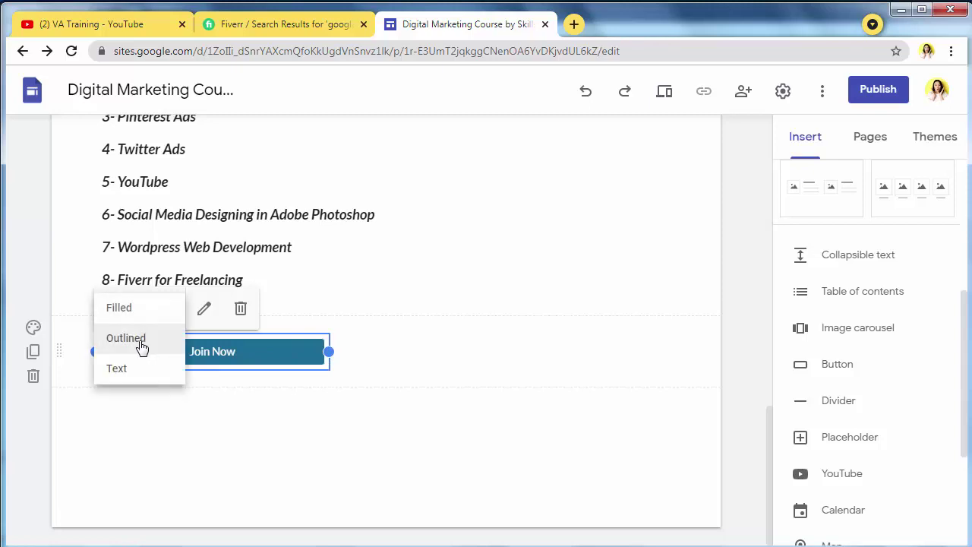
{"action": "left_click", "coordinate": [202, 311]}
{"action": "left_click", "coordinate": [630, 386]}
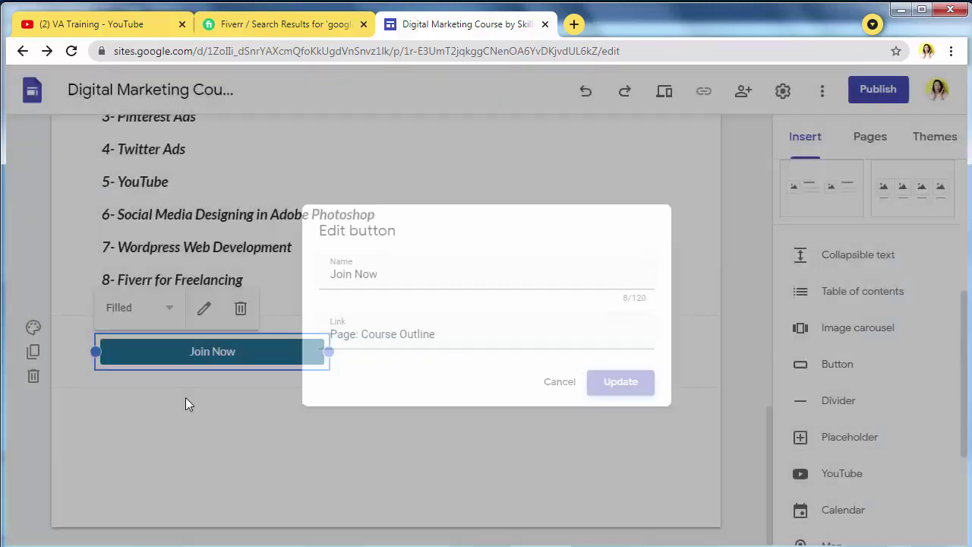
{"action": "left_click", "coordinate": [33, 327]}
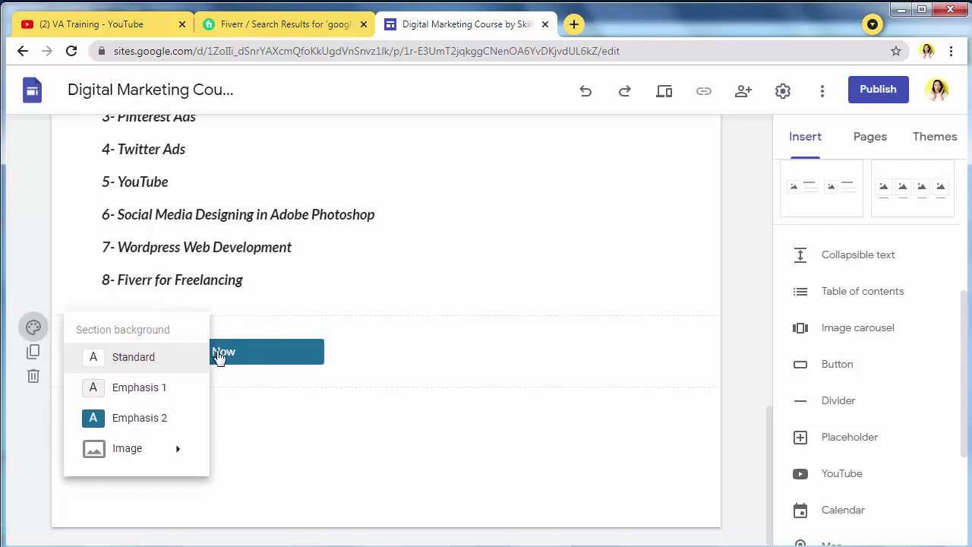
{"action": "left_click", "coordinate": [278, 393]}
{"action": "left_click", "coordinate": [281, 354]}
{"action": "left_click_drag", "start_coordinate": [283, 357], "coordinate": [378, 356]}
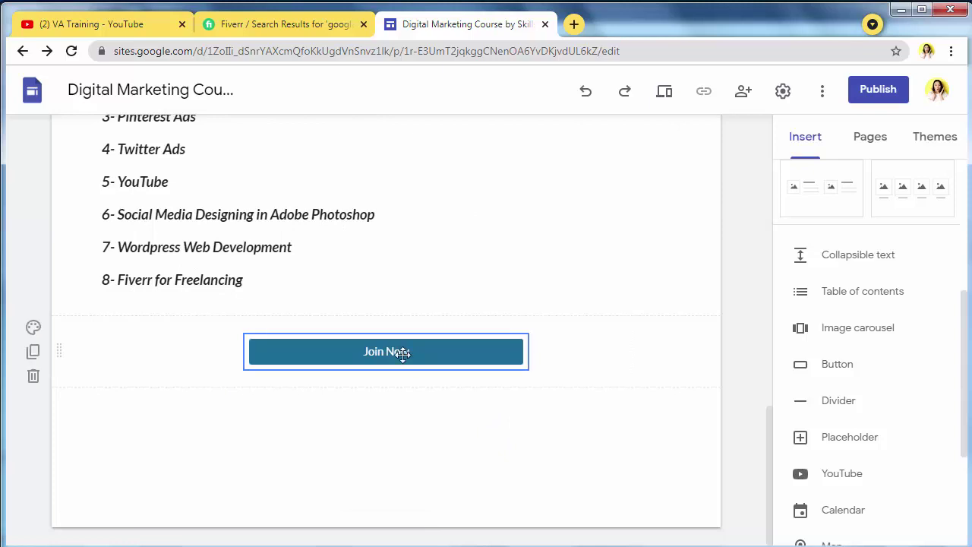
{"action": "scroll", "coordinate": [420, 417], "scroll_direction": "up", "scroll_amount": 10}
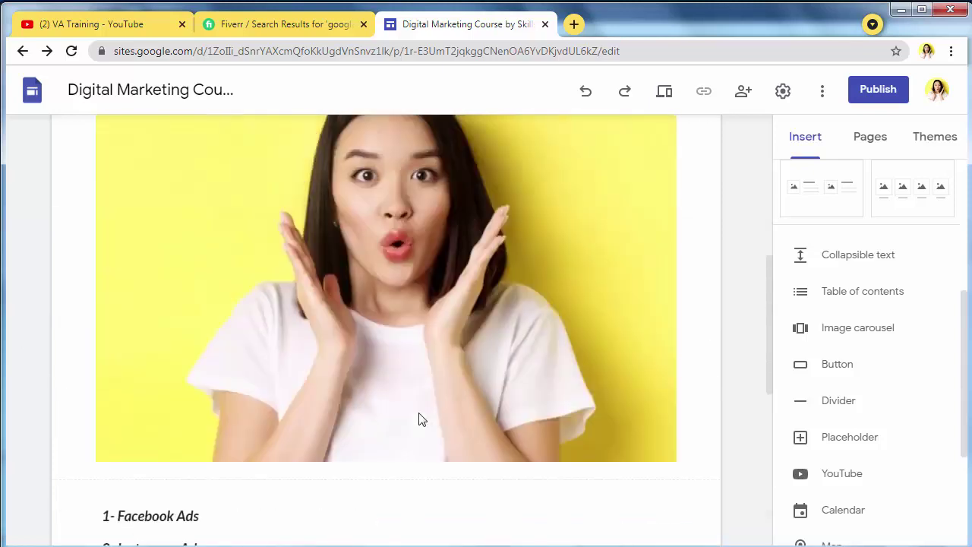
{"action": "scroll", "coordinate": [420, 417], "scroll_direction": "down", "scroll_amount": 10}
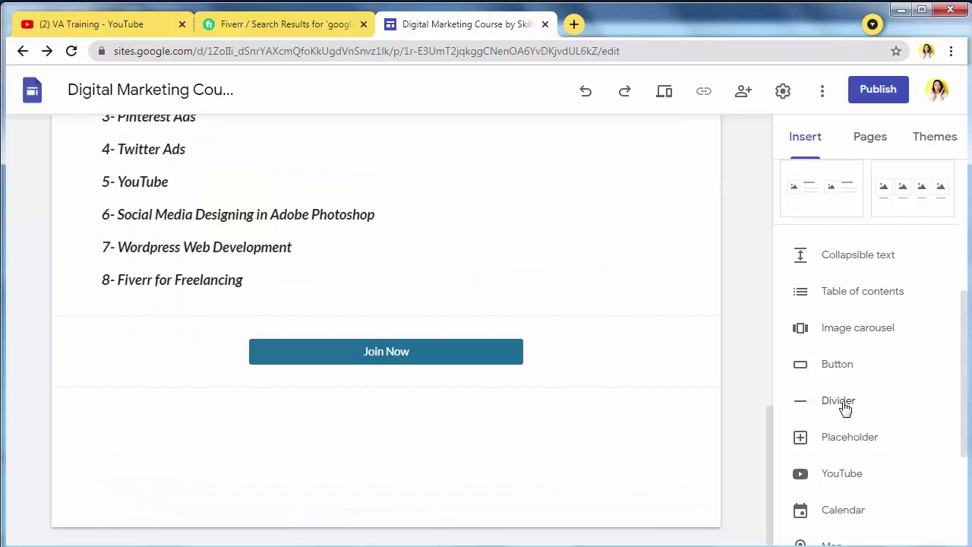
- Search YouTube for the Lahore digital marketing course video and insert the first result
{"action": "left_click", "coordinate": [827, 478]}
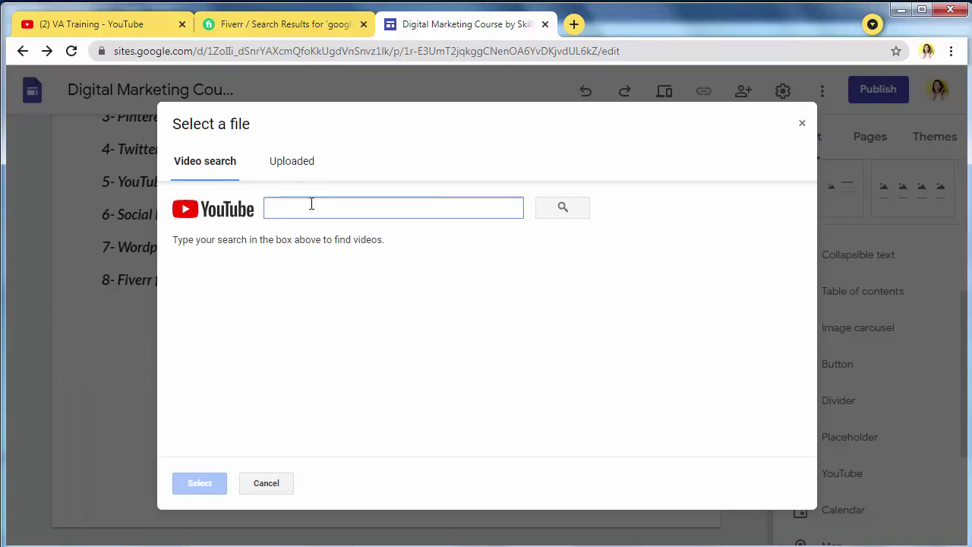
{"action": "type", "text": "fi"}
{"action": "key", "text": "BackSpace"}
{"action": "key", "text": "BackSpace"}
{"action": "type", "text": "S"}
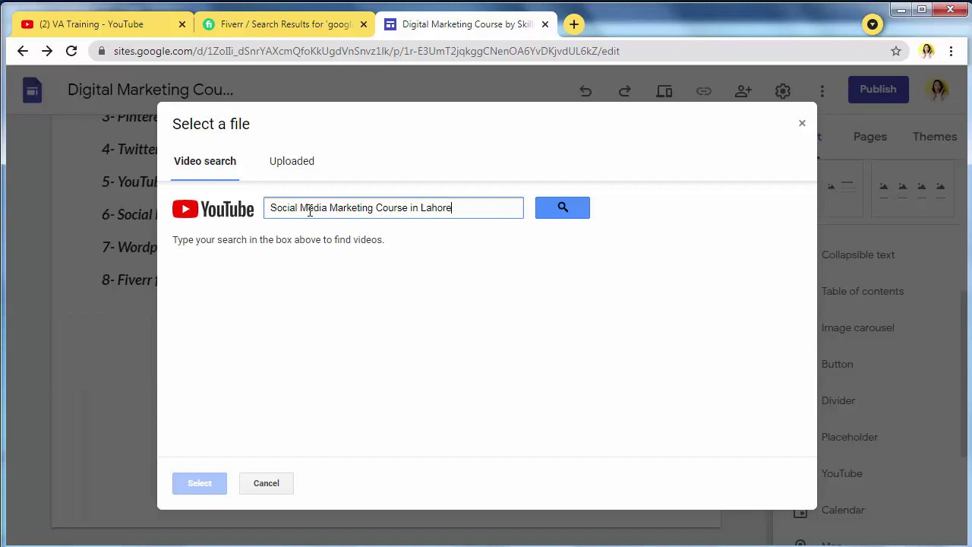
{"action": "left_click", "coordinate": [560, 211]}
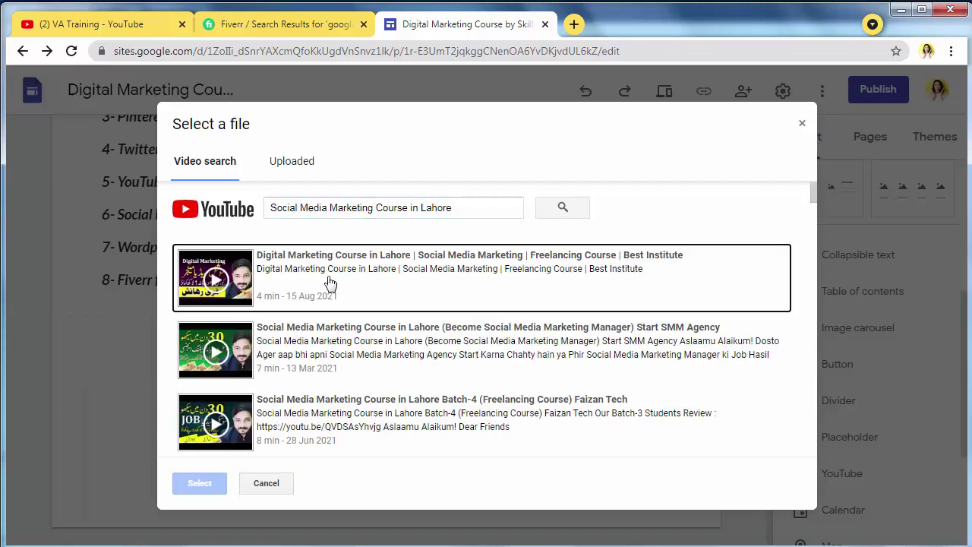
{"action": "left_click", "coordinate": [318, 285]}
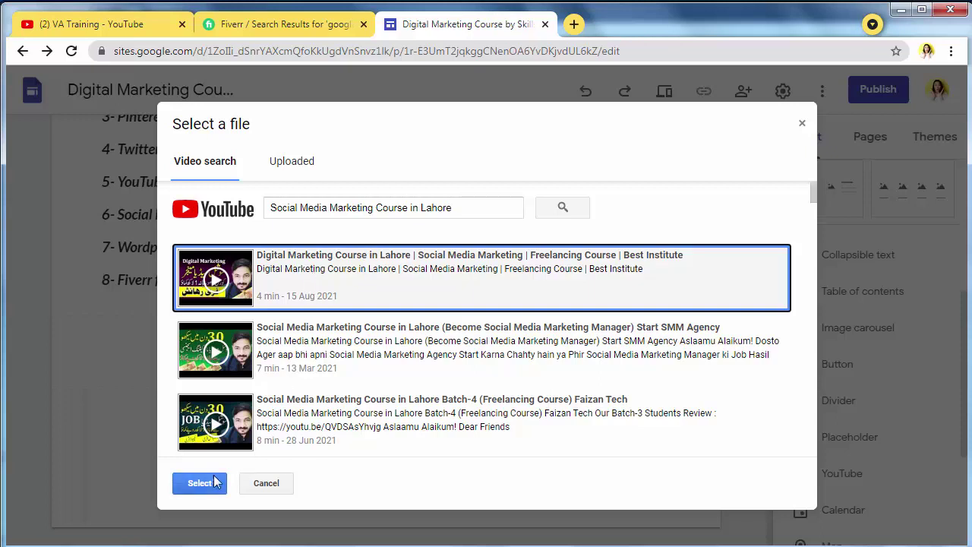
{"action": "left_click", "coordinate": [199, 483]}
- Enlarge the embedded video, then open the Course Outline page for editing
{"action": "scroll", "coordinate": [381, 350], "scroll_direction": "down", "scroll_amount": 3}
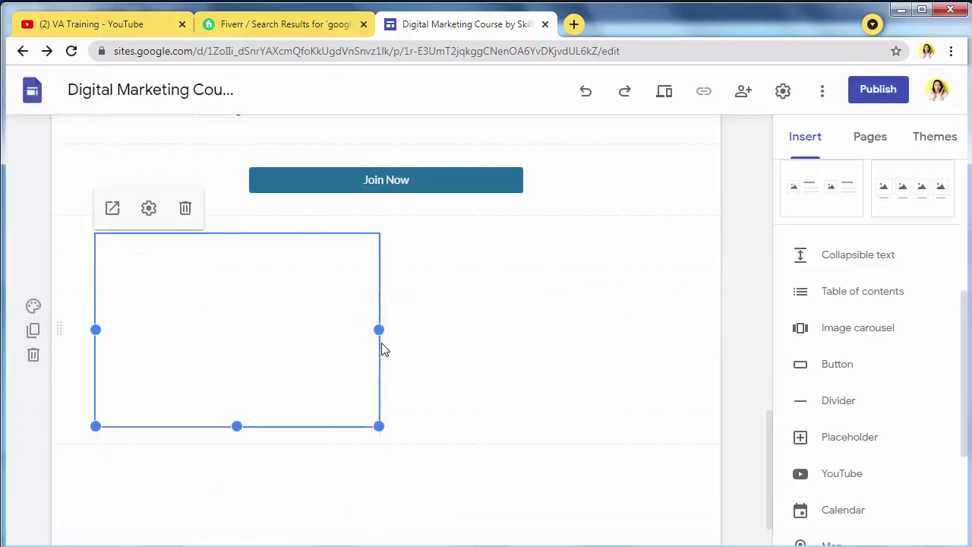
{"action": "left_click_drag", "start_coordinate": [379, 369], "coordinate": [675, 506]}
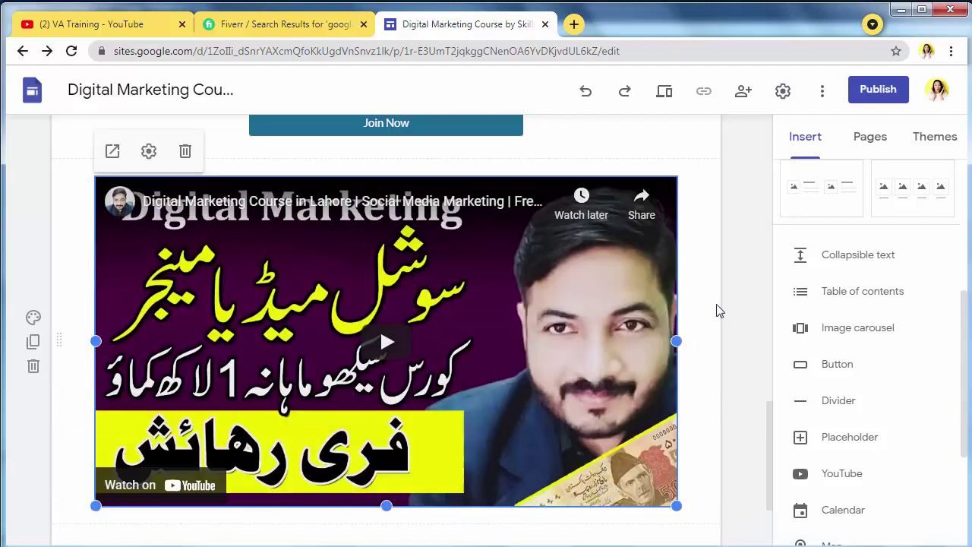
{"action": "scroll", "coordinate": [719, 311], "scroll_direction": "down", "scroll_amount": 1}
{"action": "left_click_drag", "start_coordinate": [676, 429], "coordinate": [697, 455]}
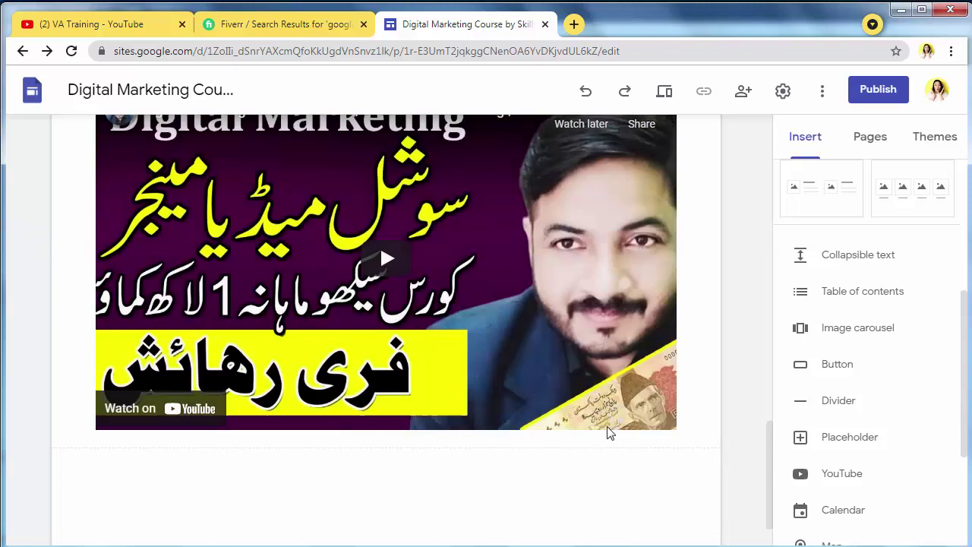
{"action": "scroll", "coordinate": [492, 347], "scroll_direction": "up", "scroll_amount": 5}
{"action": "scroll", "coordinate": [492, 347], "scroll_direction": "up", "scroll_amount": 10}
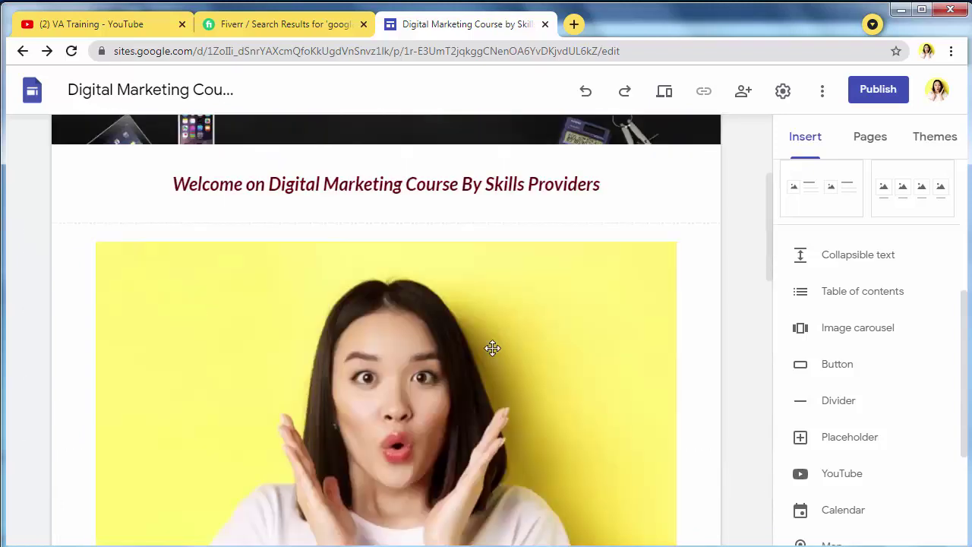
{"action": "scroll", "coordinate": [492, 348], "scroll_direction": "down", "scroll_amount": 4}
{"action": "scroll", "coordinate": [492, 347], "scroll_direction": "down", "scroll_amount": 10}
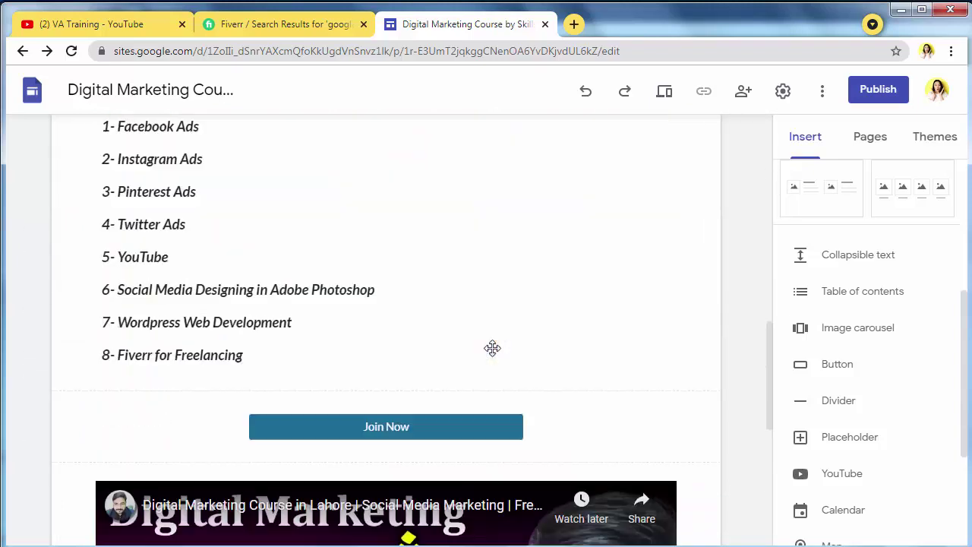
{"action": "scroll", "coordinate": [869, 182], "scroll_direction": "up", "scroll_amount": 4}
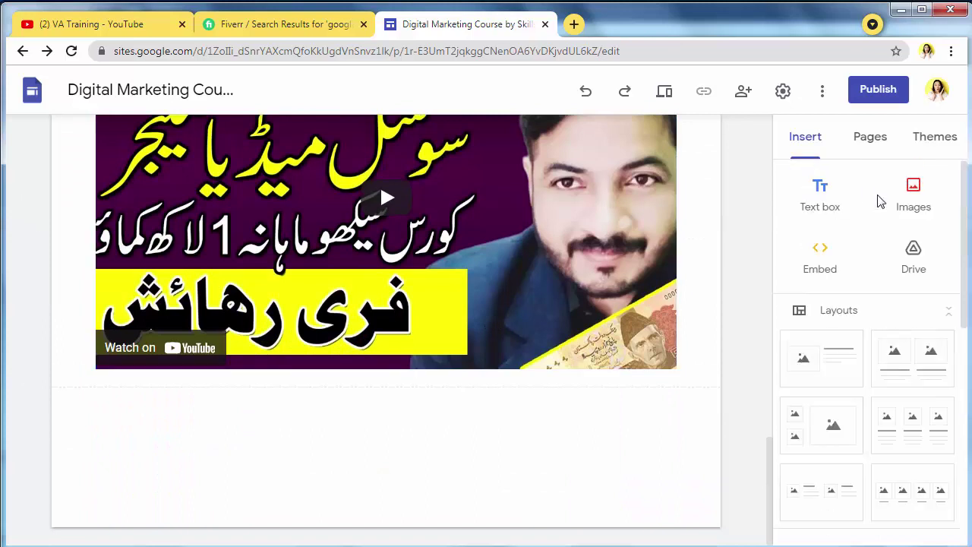
{"action": "left_click", "coordinate": [870, 140]}
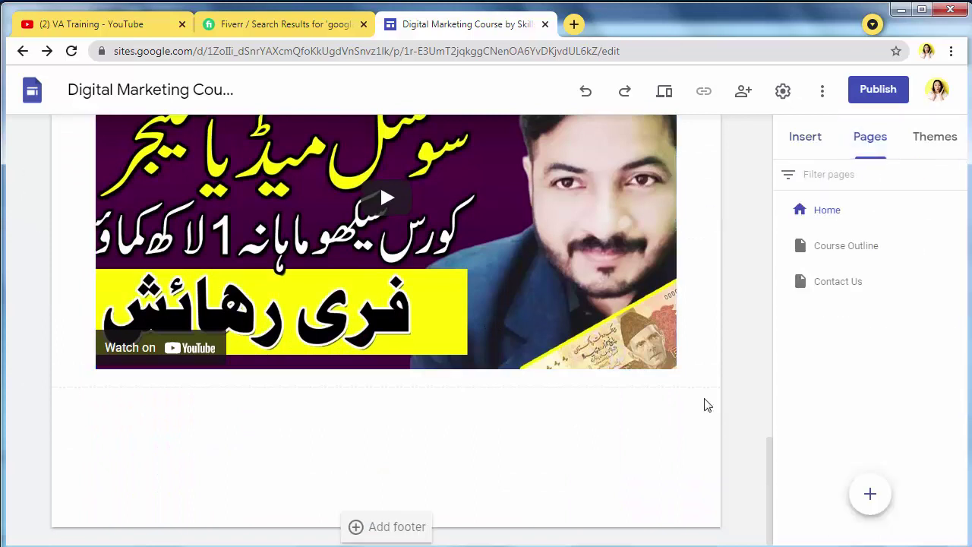
{"action": "left_click", "coordinate": [852, 247]}
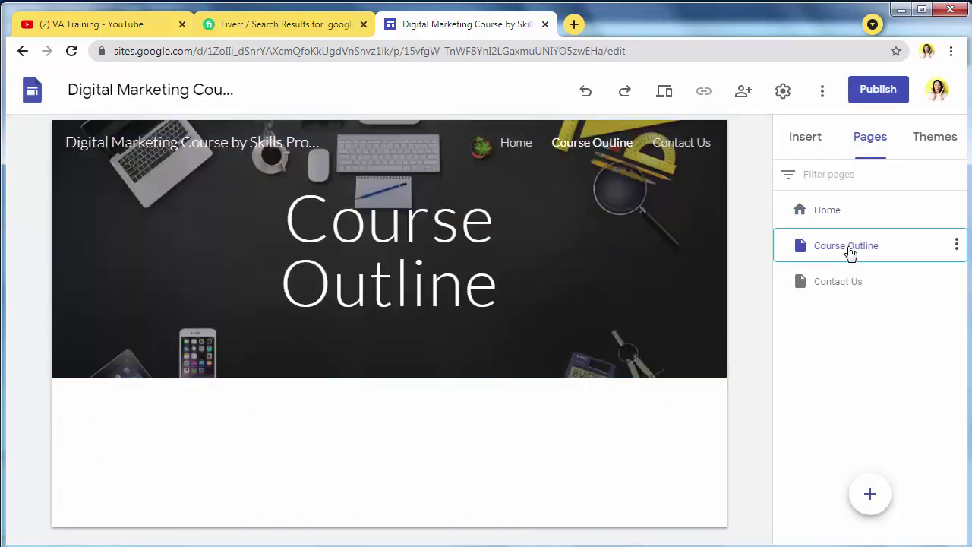
{"action": "left_click", "coordinate": [263, 450]}
{"action": "left_click", "coordinate": [803, 137]}
{"action": "scroll", "coordinate": [851, 334], "scroll_direction": "down", "scroll_amount": 5}
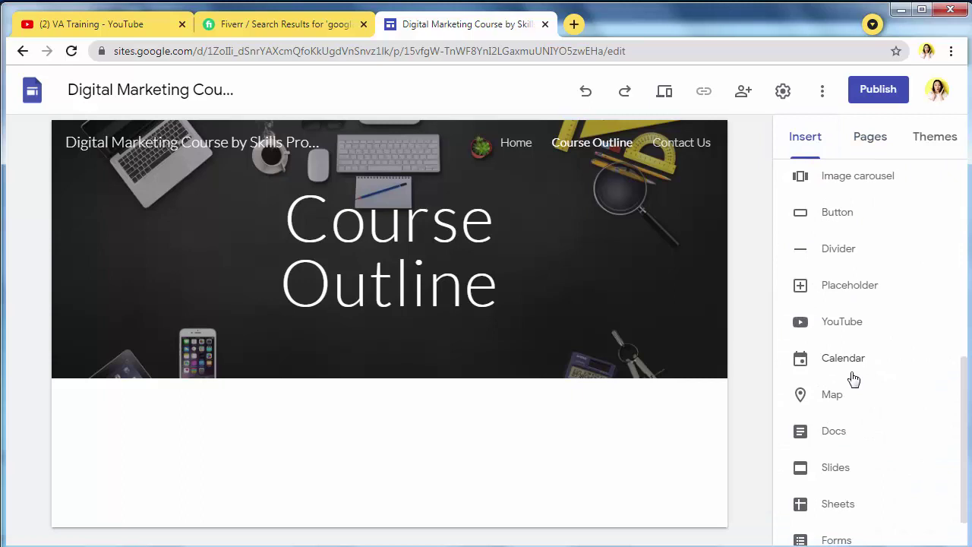
{"action": "left_click", "coordinate": [843, 321]}
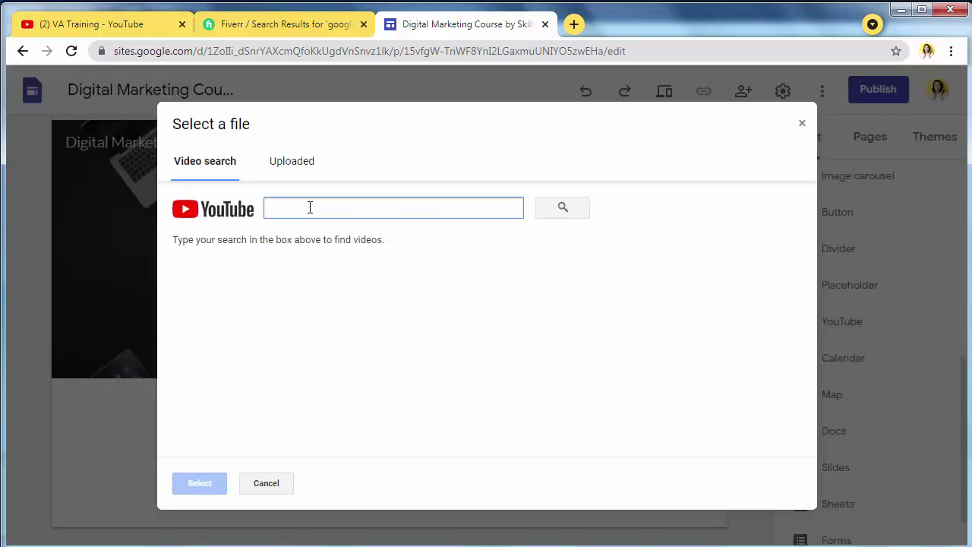
{"action": "type", "text": "social med"}
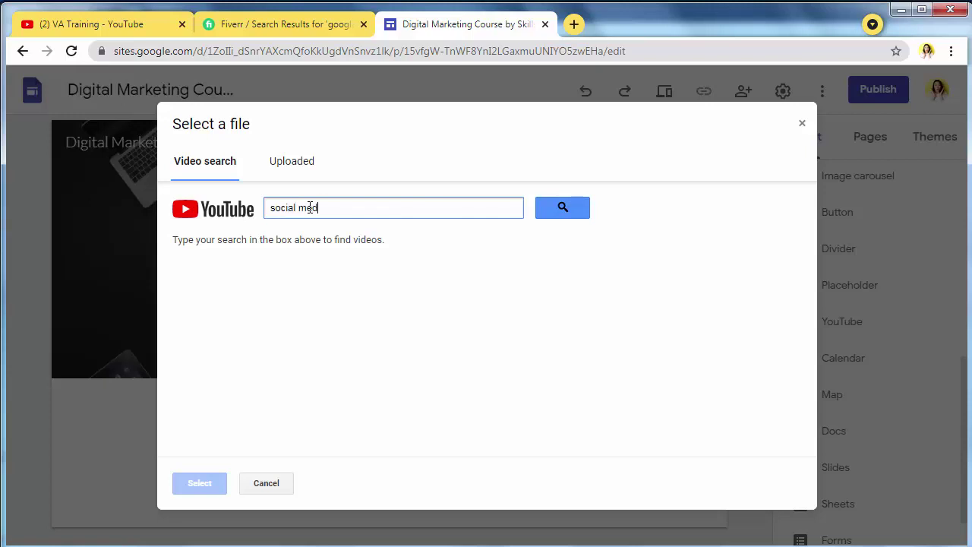
{"action": "type", "text": "ia marketing course in lahore"}
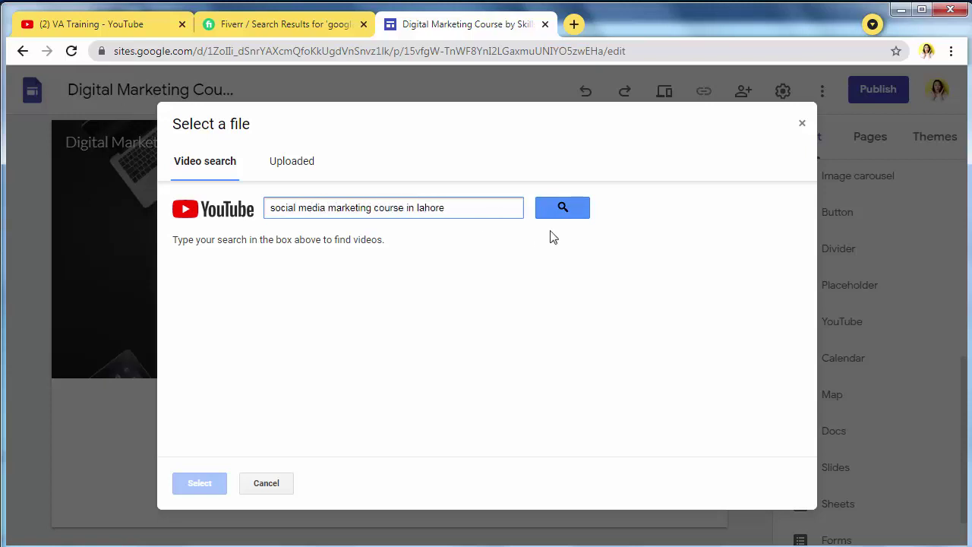
{"action": "left_click", "coordinate": [561, 208]}
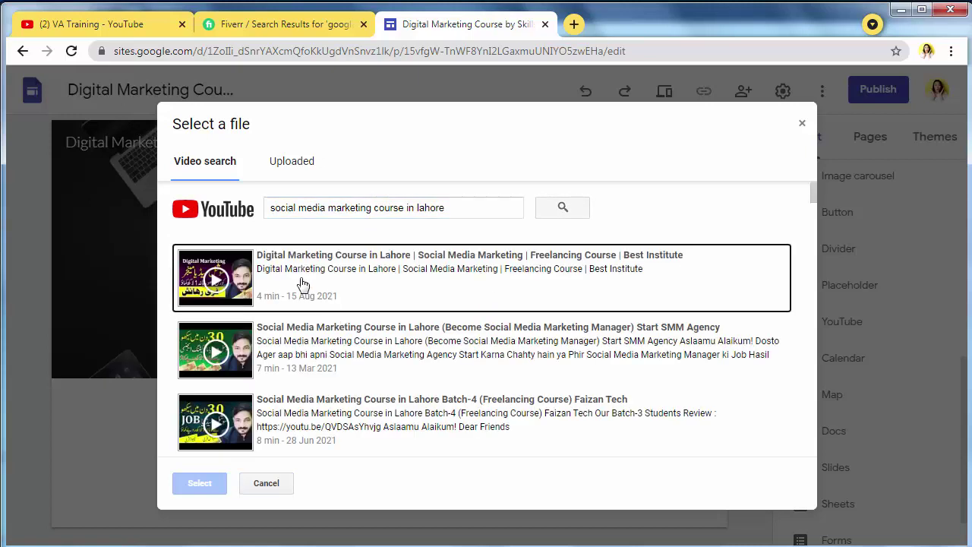
{"action": "left_click", "coordinate": [302, 283]}
{"action": "left_click", "coordinate": [202, 486]}
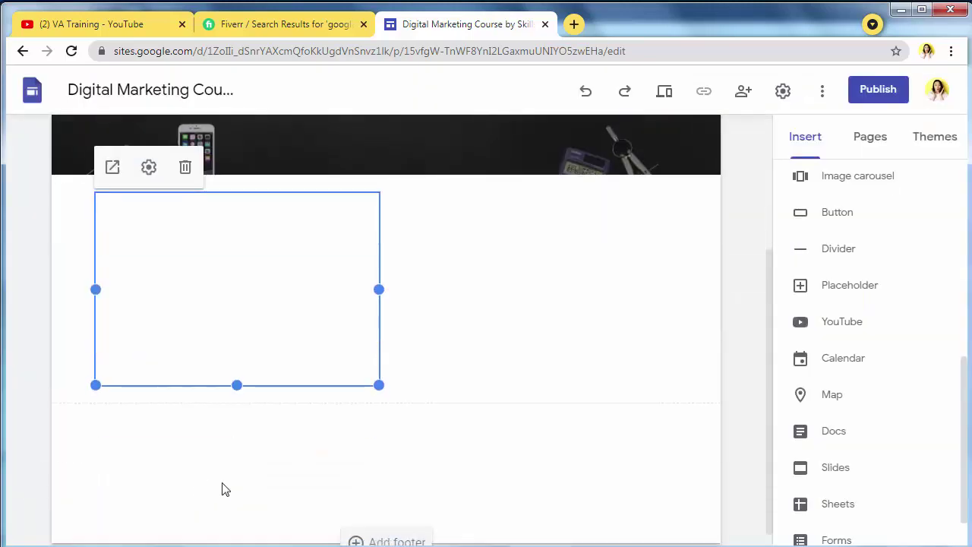
{"action": "left_click_drag", "start_coordinate": [378, 385], "coordinate": [585, 539]}
{"action": "scroll", "coordinate": [622, 434], "scroll_direction": "down", "scroll_amount": 3}
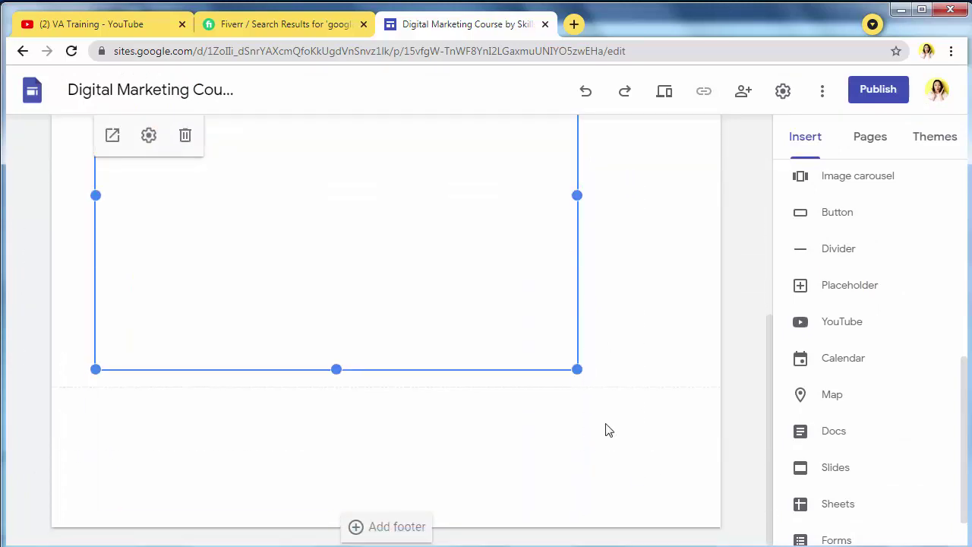
{"action": "left_click_drag", "start_coordinate": [577, 370], "coordinate": [658, 471]}
{"action": "left_click", "coordinate": [448, 446]}
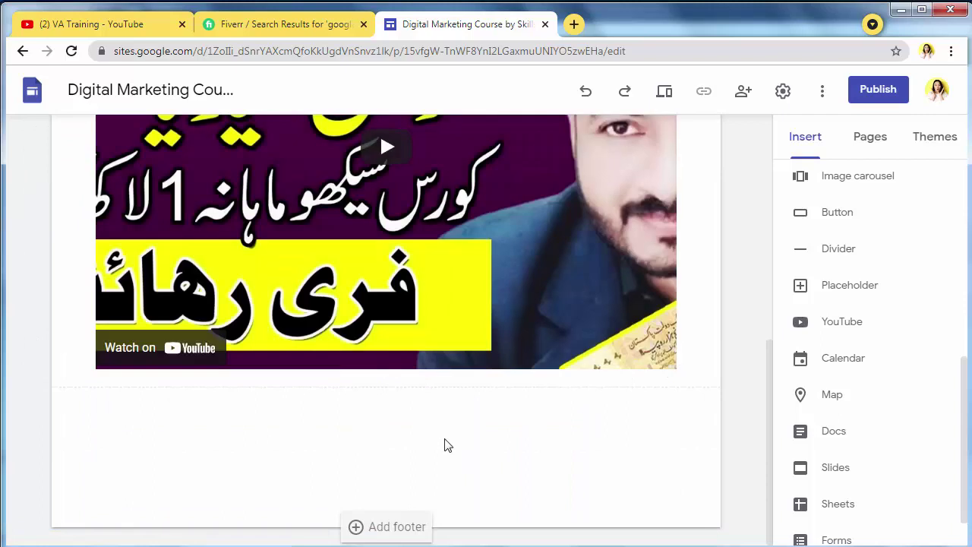
{"action": "scroll", "coordinate": [445, 437], "scroll_direction": "up", "scroll_amount": 3}
{"action": "scroll", "coordinate": [380, 360], "scroll_direction": "down", "scroll_amount": 3}
{"action": "scroll", "coordinate": [840, 282], "scroll_direction": "up", "scroll_amount": 5}
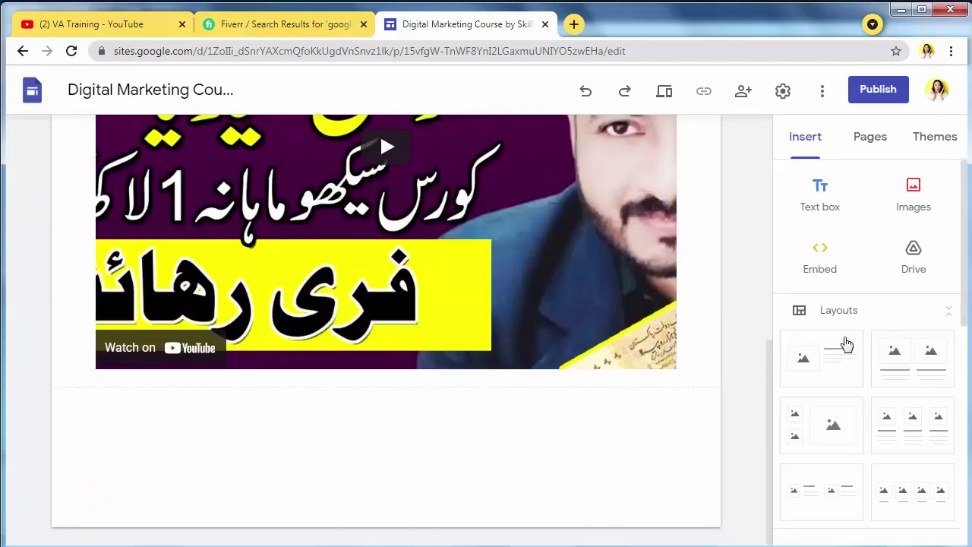
- Add the caption 'For Course outline watch full video' below the video in 24-point bold
{"action": "left_click", "coordinate": [821, 199]}
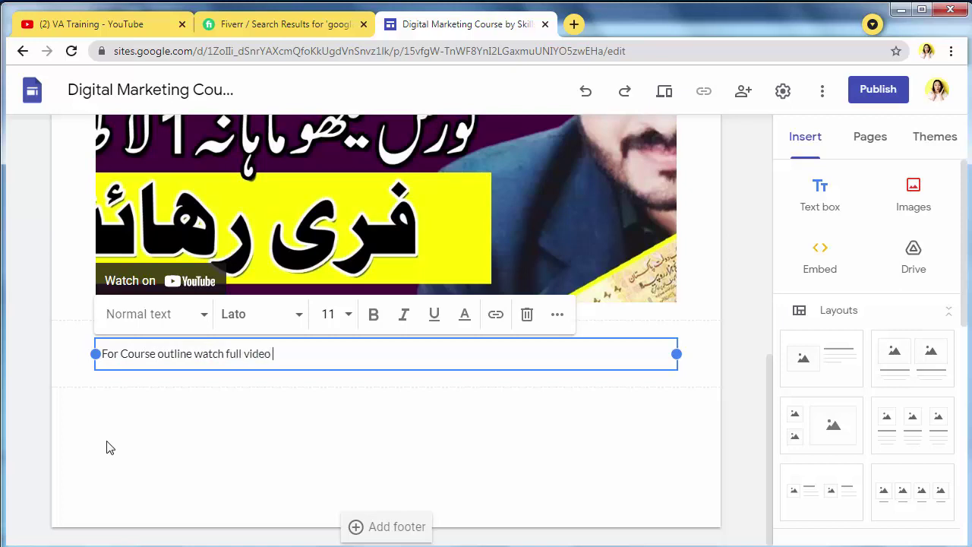
{"action": "key", "text": "ctrl+a"}
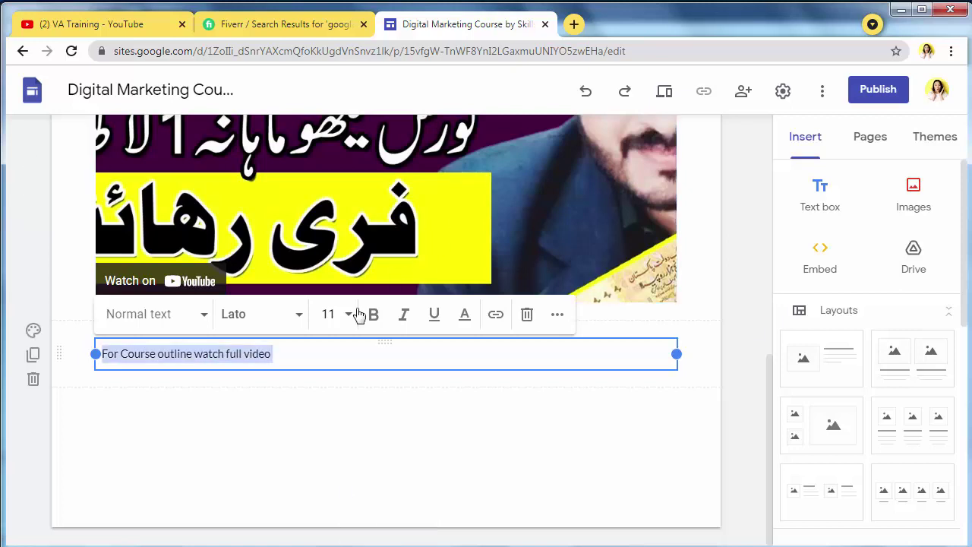
{"action": "left_click", "coordinate": [347, 313]}
{"action": "scroll", "coordinate": [330, 517], "scroll_direction": "down", "scroll_amount": 5}
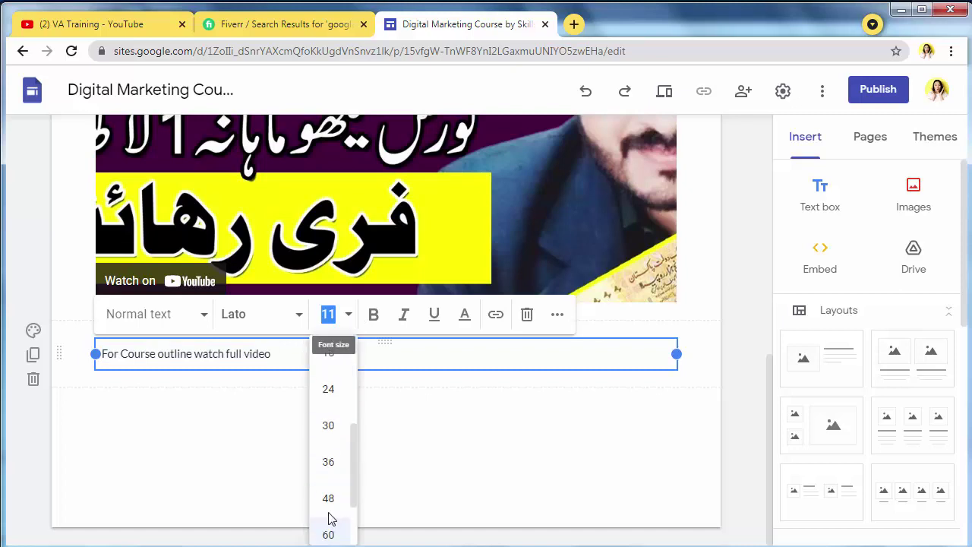
{"action": "left_click", "coordinate": [328, 395]}
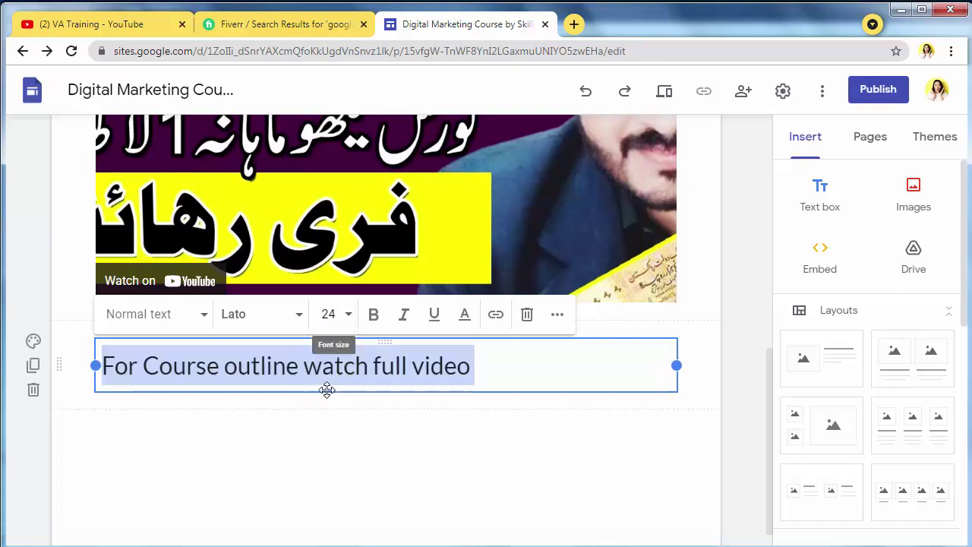
{"action": "left_click", "coordinate": [373, 314]}
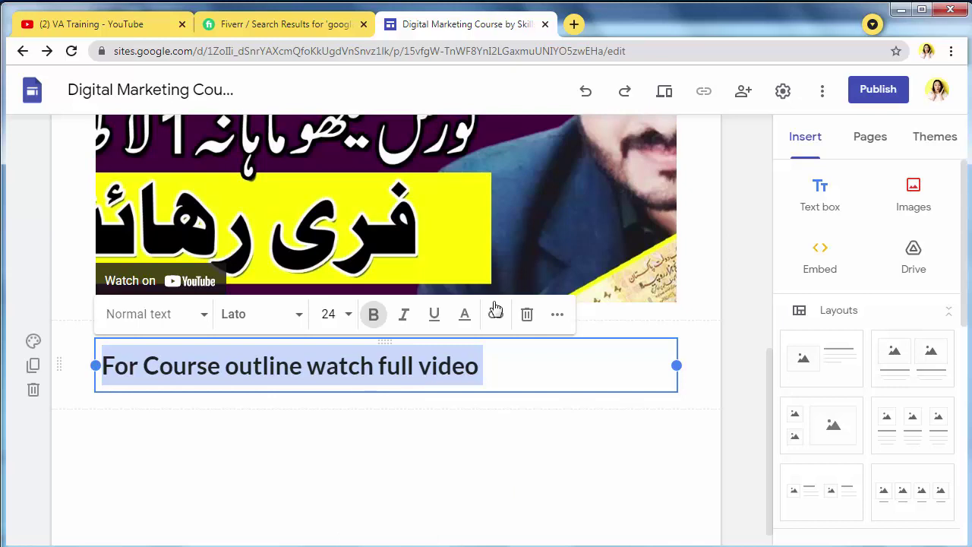
- Centre the caption on the page
{"action": "left_click", "coordinate": [564, 317]}
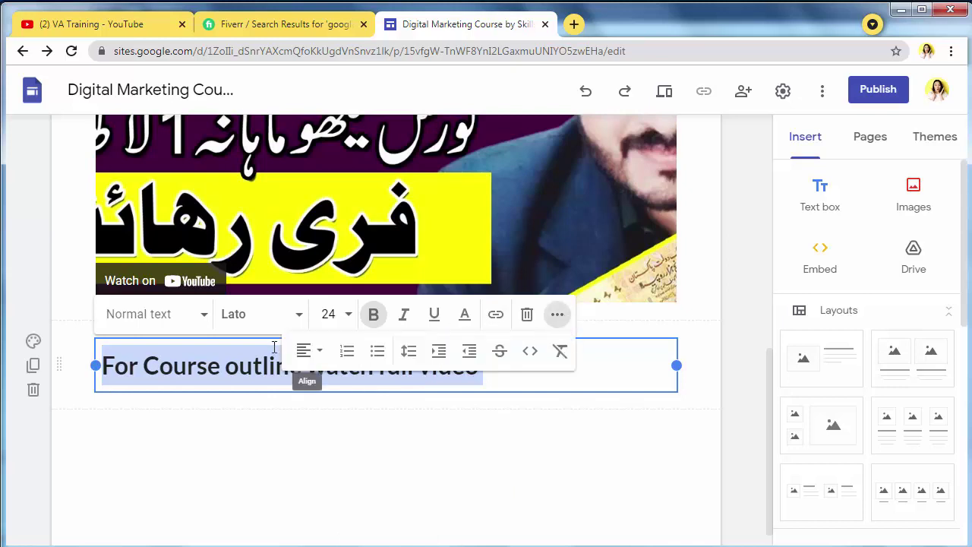
{"action": "left_click", "coordinate": [303, 355]}
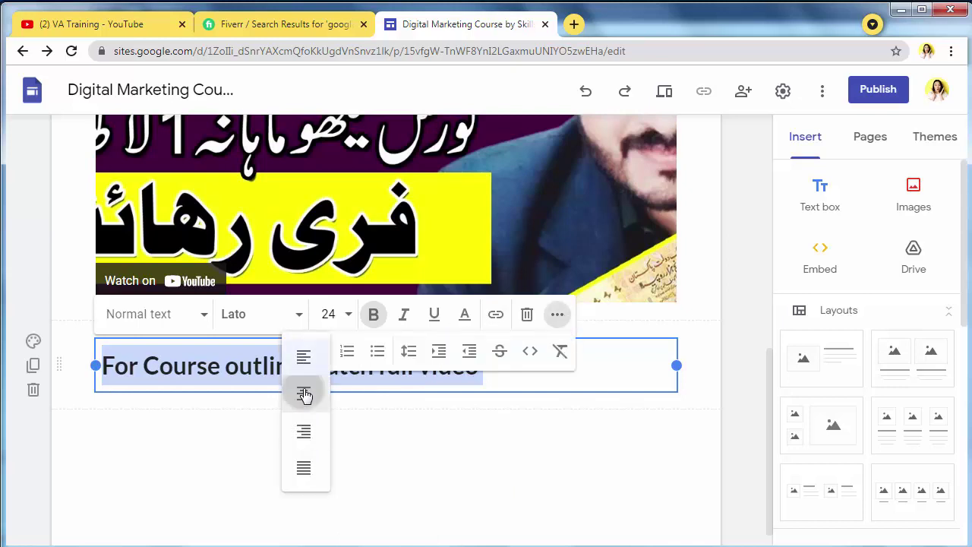
{"action": "left_click", "coordinate": [304, 394]}
{"action": "left_click", "coordinate": [490, 464]}
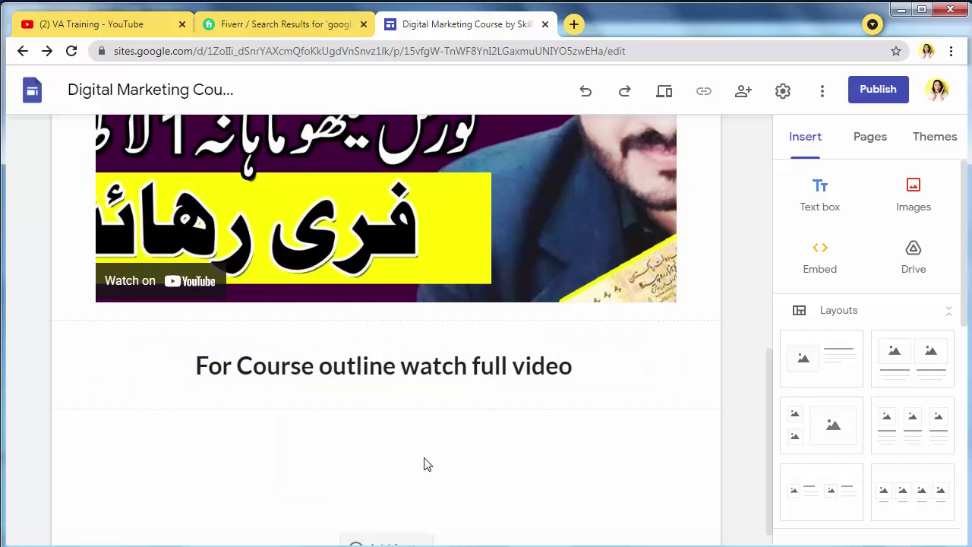
{"action": "scroll", "coordinate": [432, 458], "scroll_direction": "down", "scroll_amount": 2}
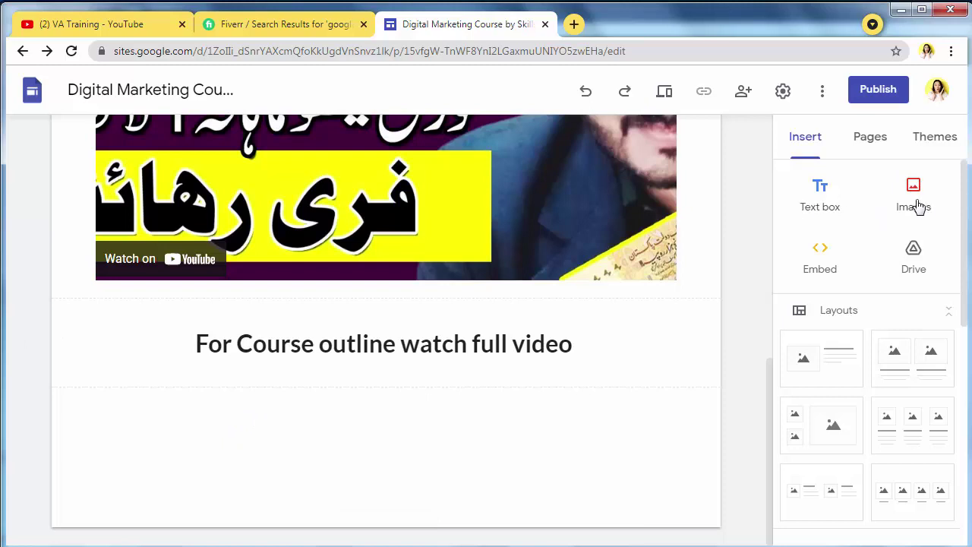
{"action": "scroll", "coordinate": [825, 373], "scroll_direction": "down", "scroll_amount": 2}
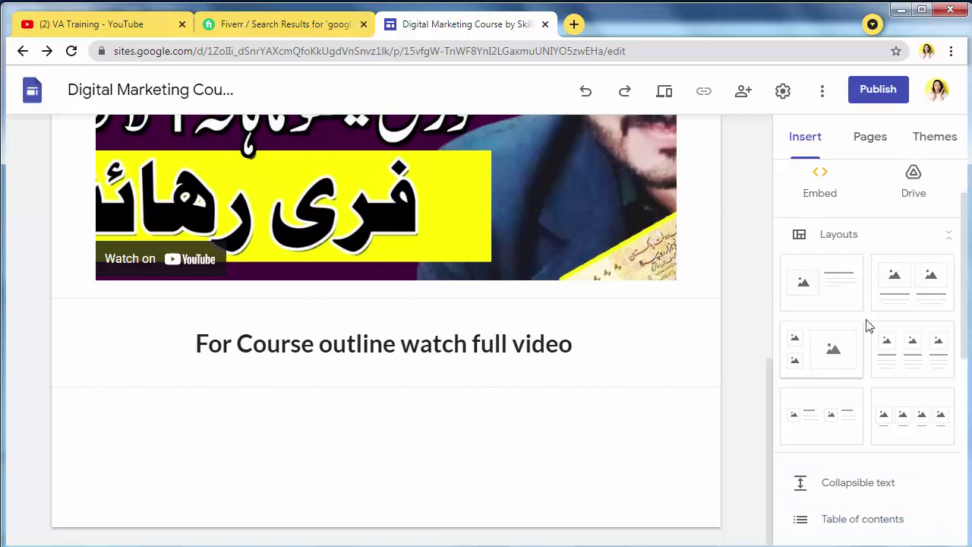
{"action": "scroll", "coordinate": [898, 311], "scroll_direction": "down", "scroll_amount": 2}
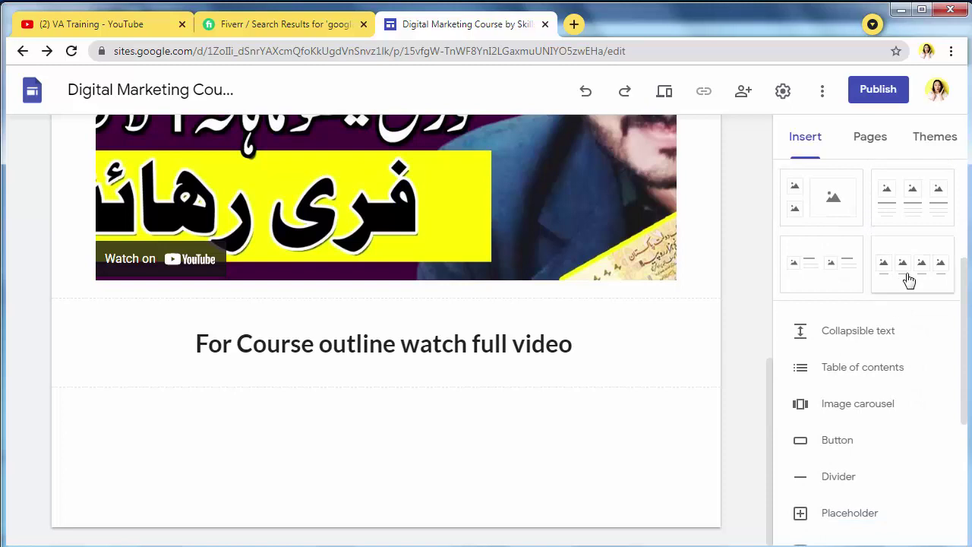
{"action": "scroll", "coordinate": [877, 378], "scroll_direction": "down", "scroll_amount": 2}
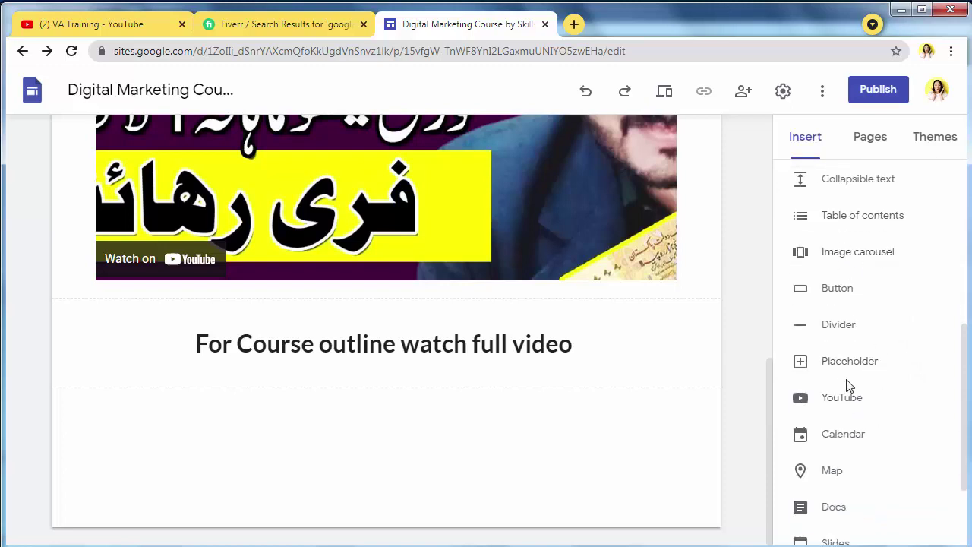
{"action": "scroll", "coordinate": [847, 367], "scroll_direction": "down", "scroll_amount": 1}
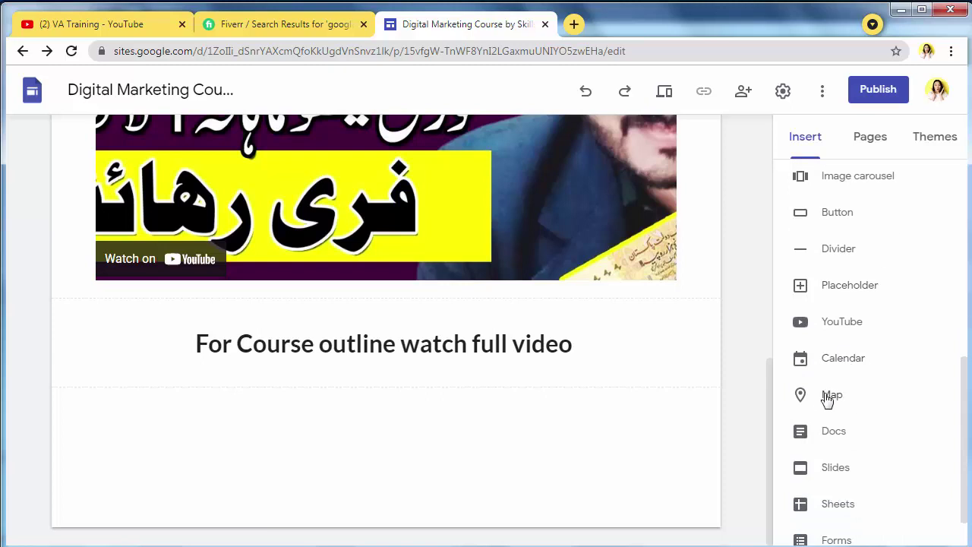
{"action": "scroll", "coordinate": [679, 434], "scroll_direction": "up", "scroll_amount": 5}
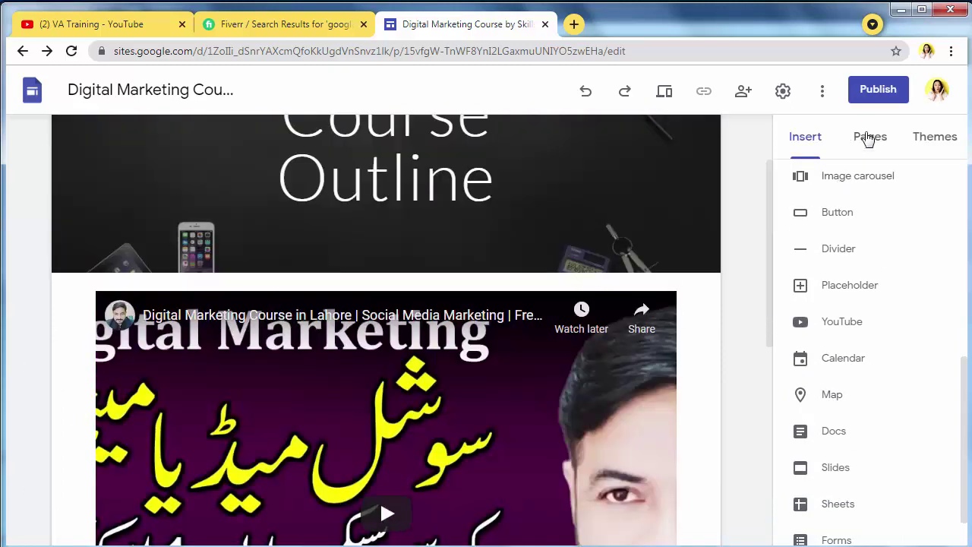
- Switch to editing the Contact Us page with the Insert elements showing
{"action": "left_click", "coordinate": [867, 140]}
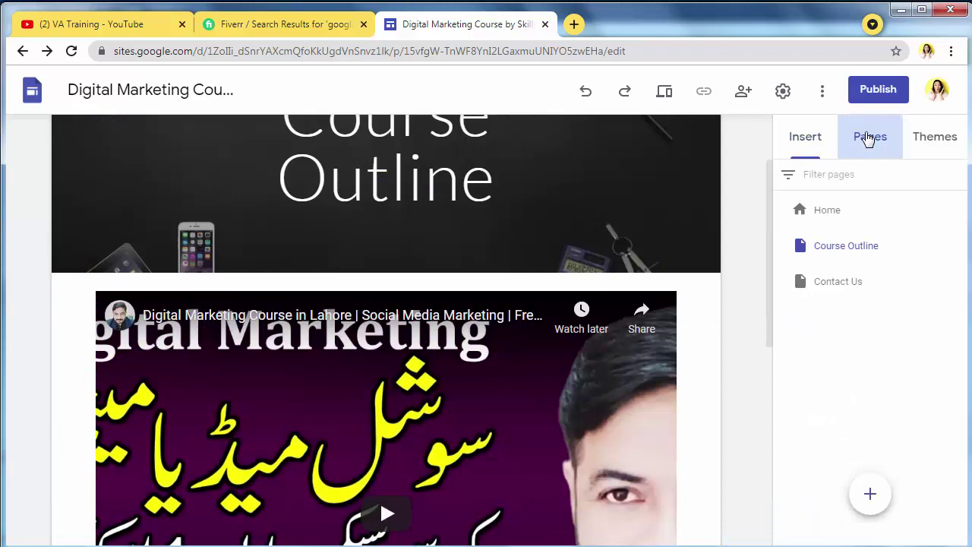
{"action": "left_click", "coordinate": [834, 292]}
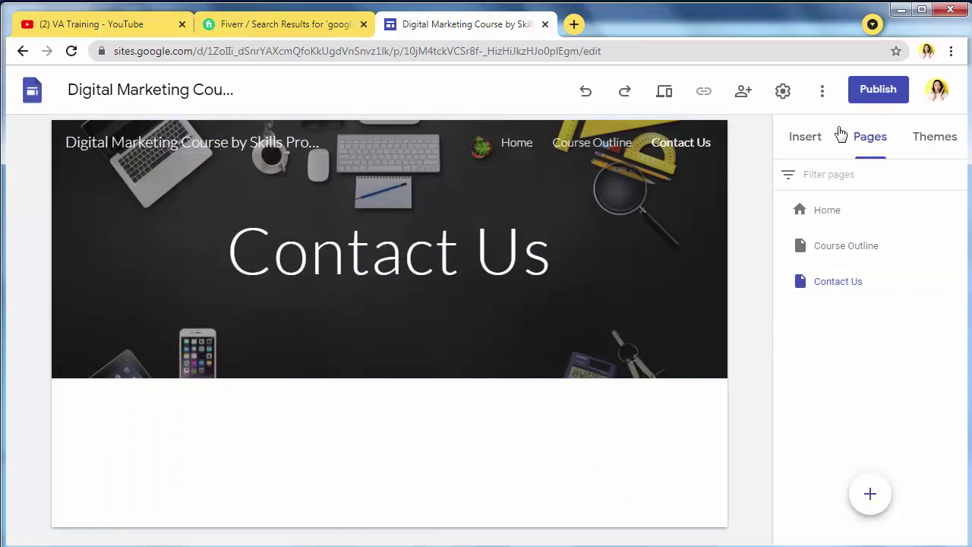
{"action": "left_click", "coordinate": [803, 140]}
{"action": "scroll", "coordinate": [905, 399], "scroll_direction": "down", "scroll_amount": 1}
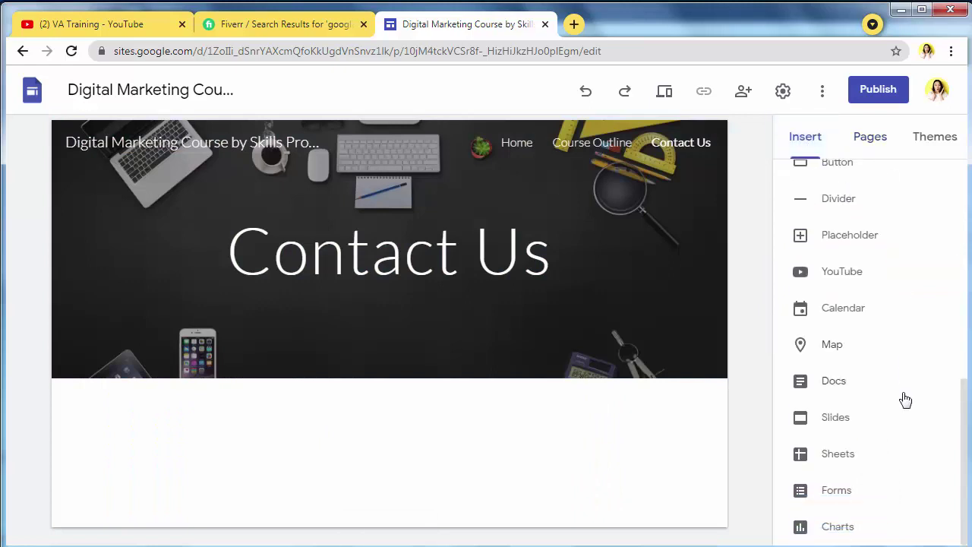
- Embed the Untitled form 'Freelancing Course in Lahore Batch-8' in the page body
{"action": "left_click", "coordinate": [829, 499]}
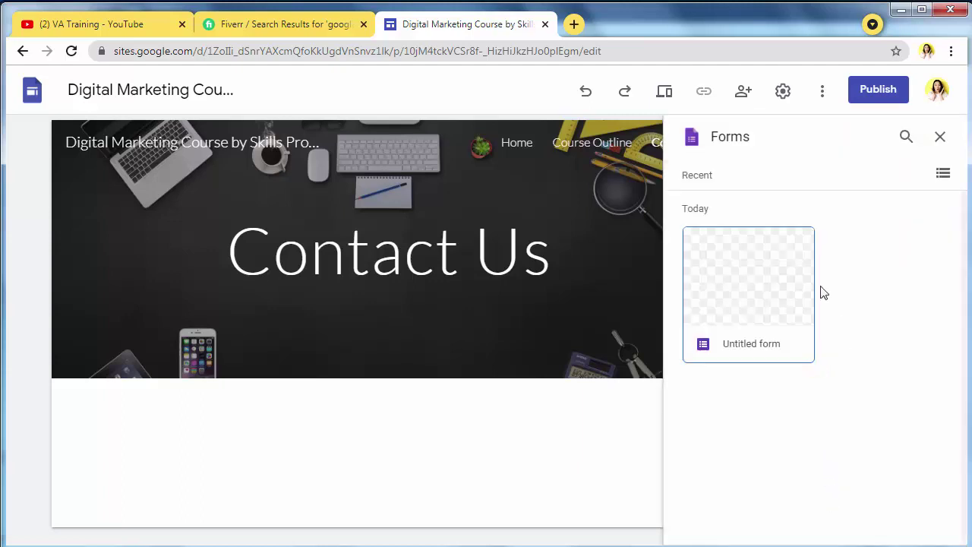
{"action": "left_click", "coordinate": [744, 293]}
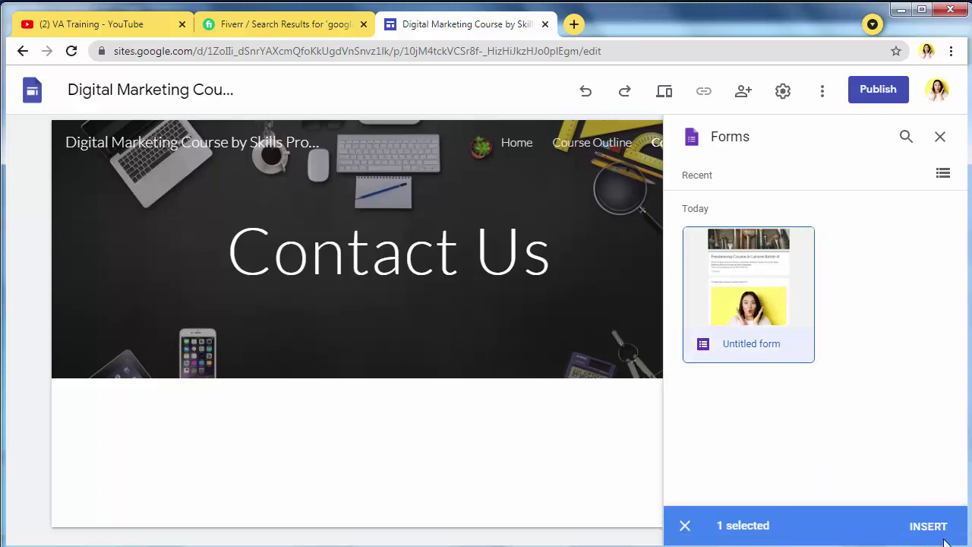
{"action": "left_click", "coordinate": [929, 535]}
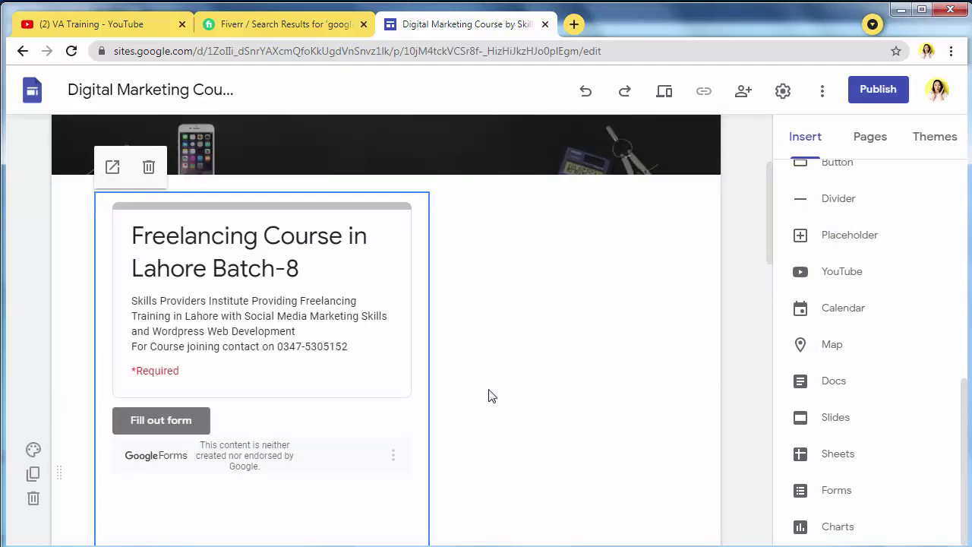
{"action": "scroll", "coordinate": [447, 380], "scroll_direction": "down", "scroll_amount": 5}
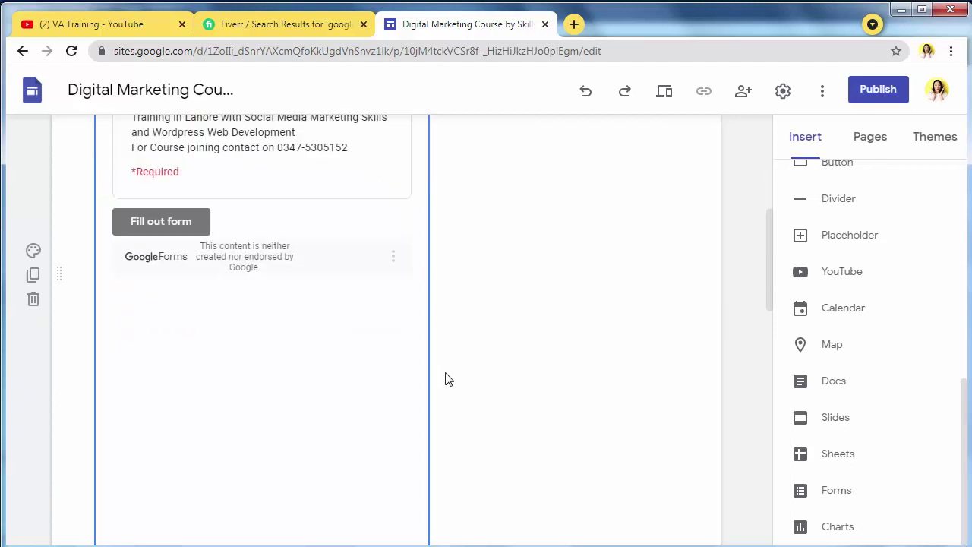
{"action": "scroll", "coordinate": [448, 372], "scroll_direction": "down", "scroll_amount": 3}
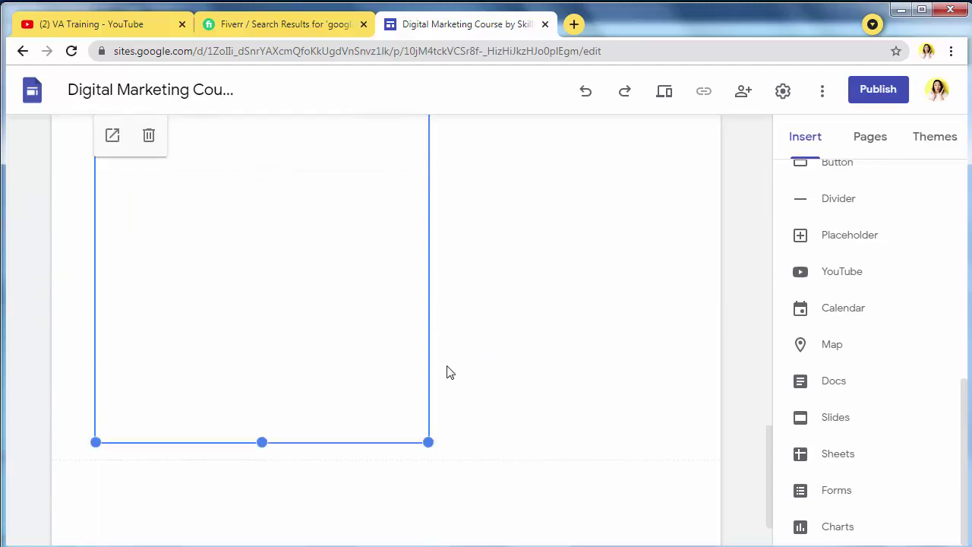
{"action": "left_click", "coordinate": [496, 431]}
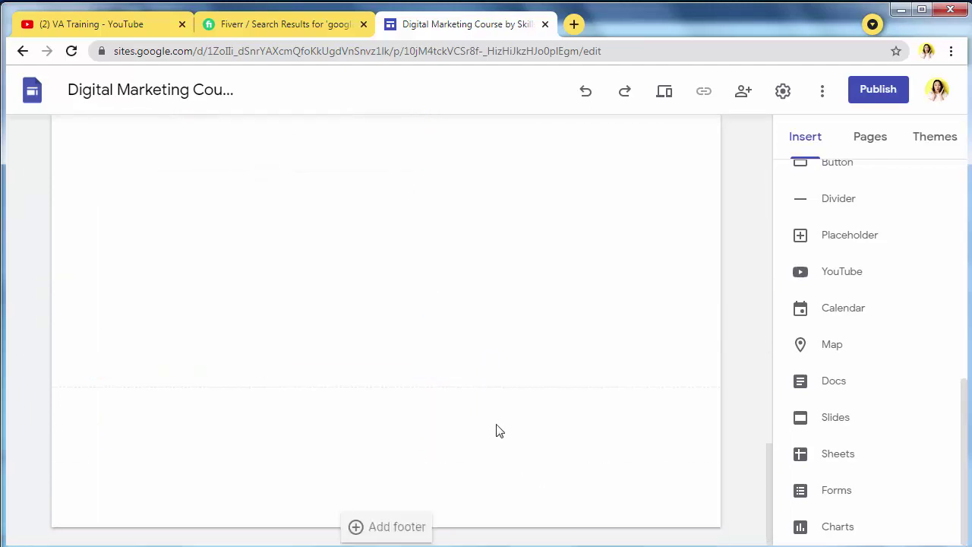
{"action": "left_click", "coordinate": [844, 349]}
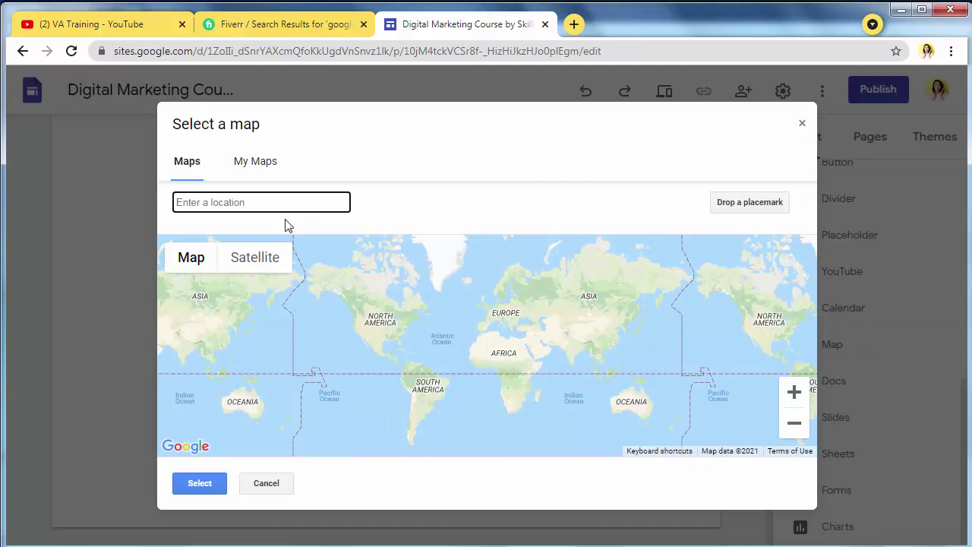
{"action": "type", "text": "Skills P"}
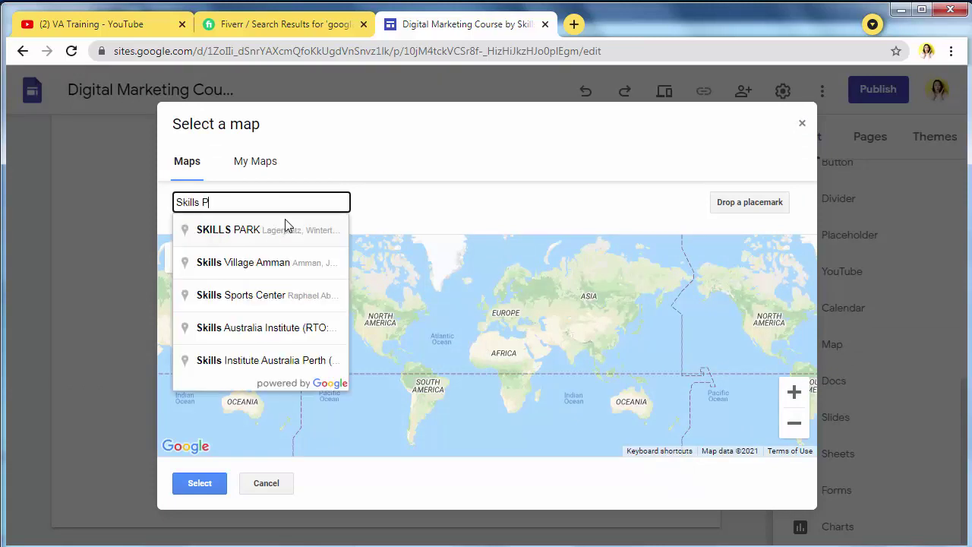
{"action": "type", "text": "roviders"}
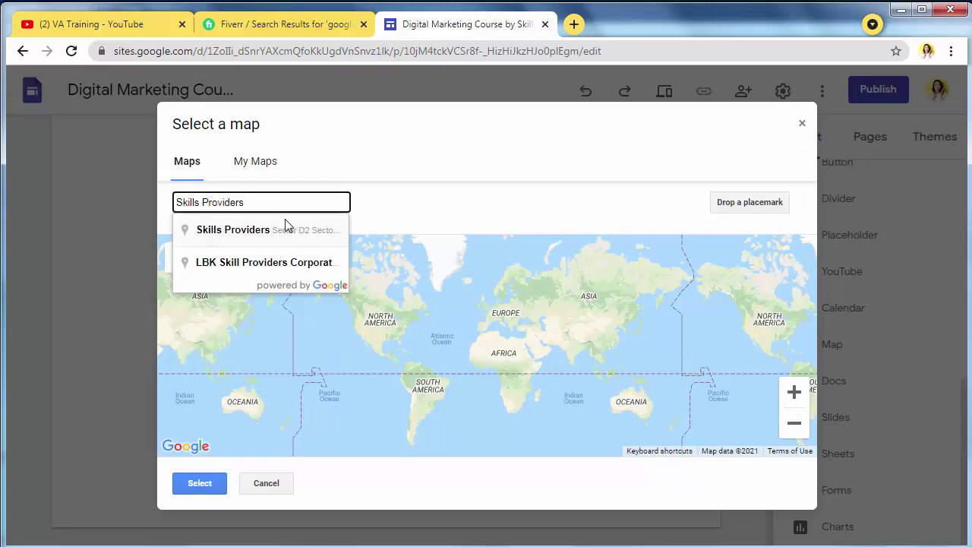
{"action": "left_click", "coordinate": [265, 237]}
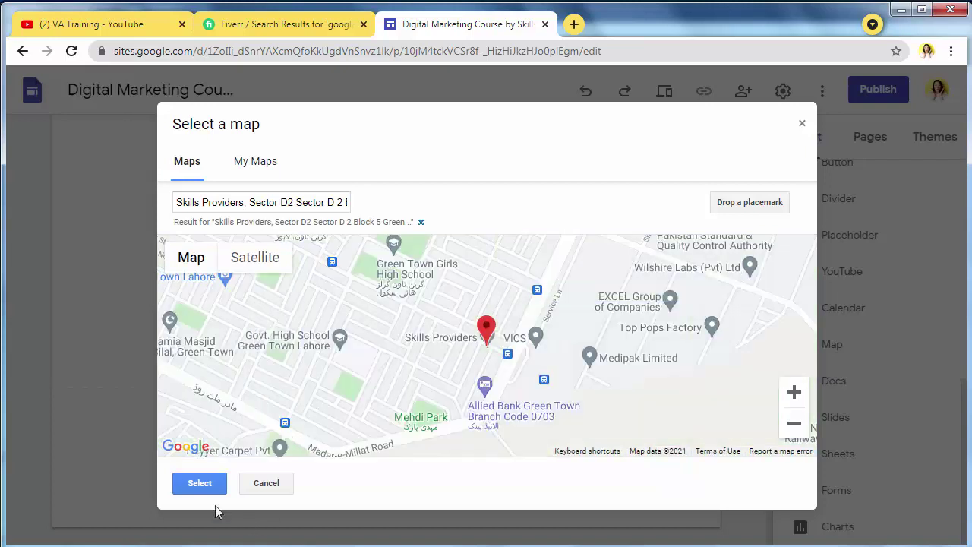
{"action": "left_click", "coordinate": [205, 484]}
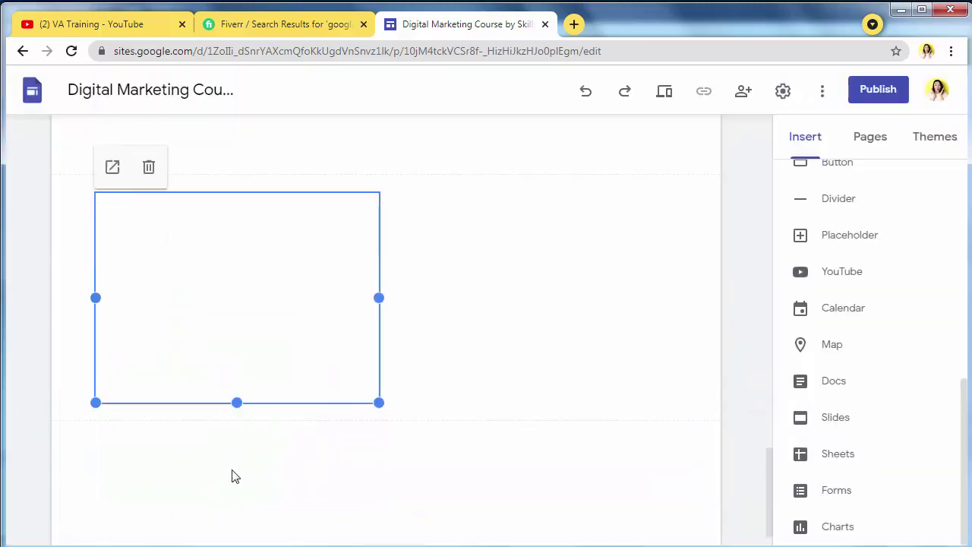
{"action": "left_click_drag", "start_coordinate": [379, 403], "coordinate": [579, 532]}
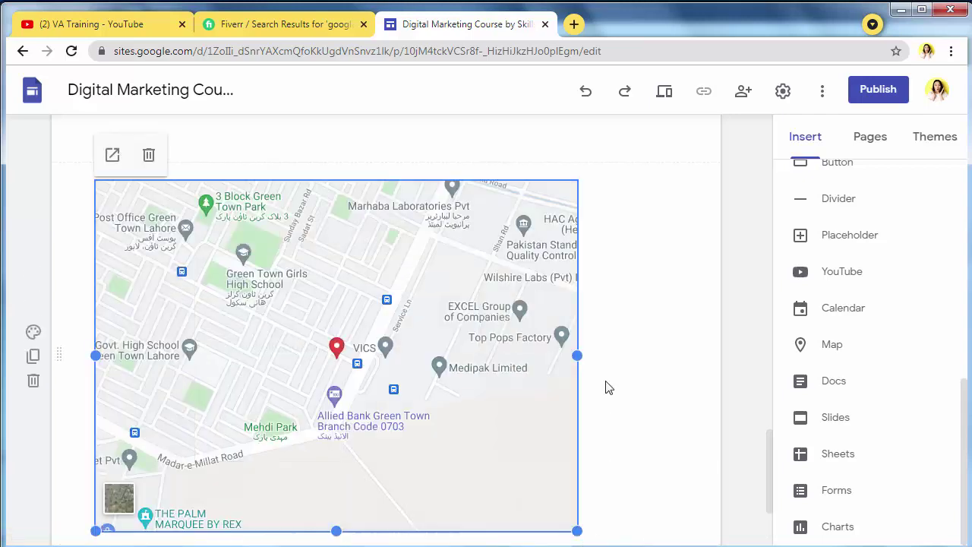
{"action": "scroll", "coordinate": [605, 387], "scroll_direction": "down", "scroll_amount": 2}
{"action": "left_click_drag", "start_coordinate": [575, 380], "coordinate": [661, 479]}
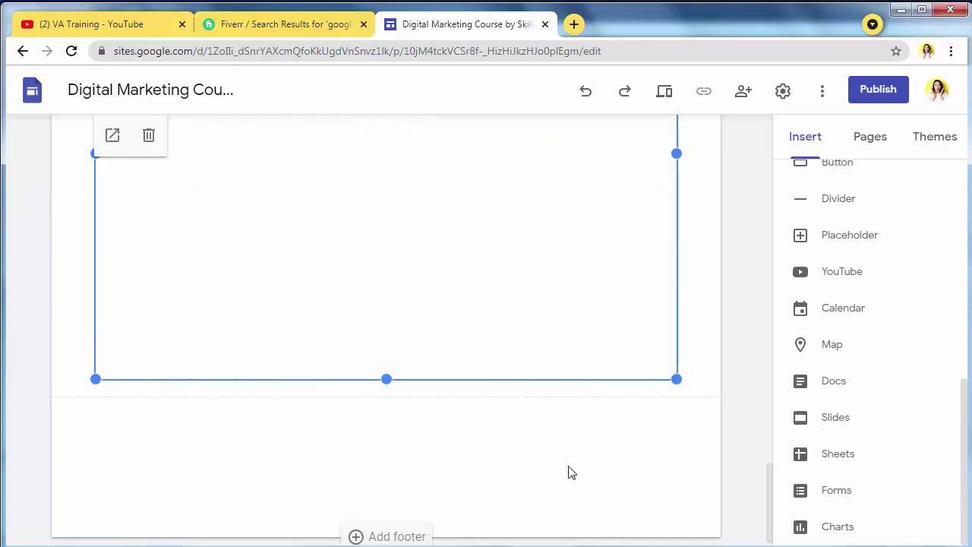
{"action": "left_click", "coordinate": [572, 473]}
{"action": "scroll", "coordinate": [754, 338], "scroll_direction": "up", "scroll_amount": 3}
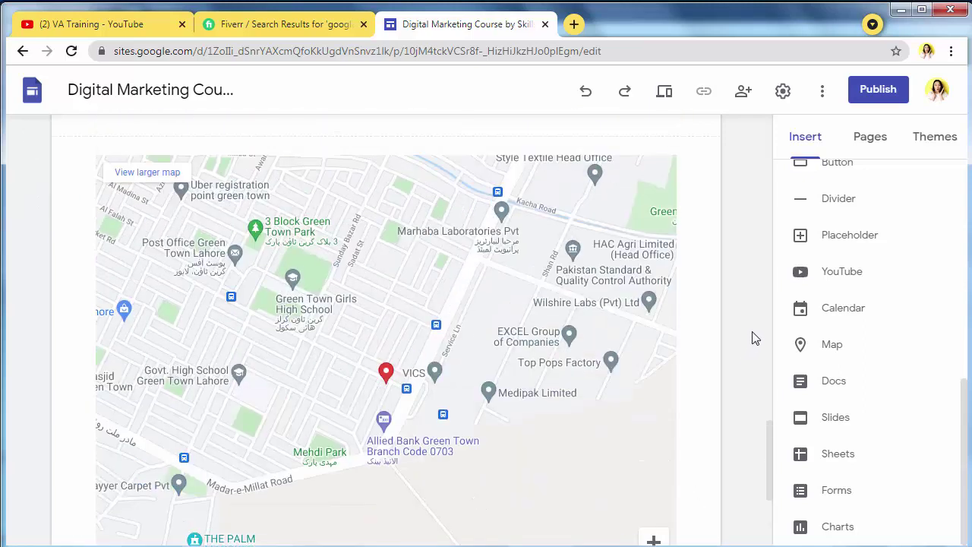
{"action": "scroll", "coordinate": [754, 338], "scroll_direction": "up", "scroll_amount": 3}
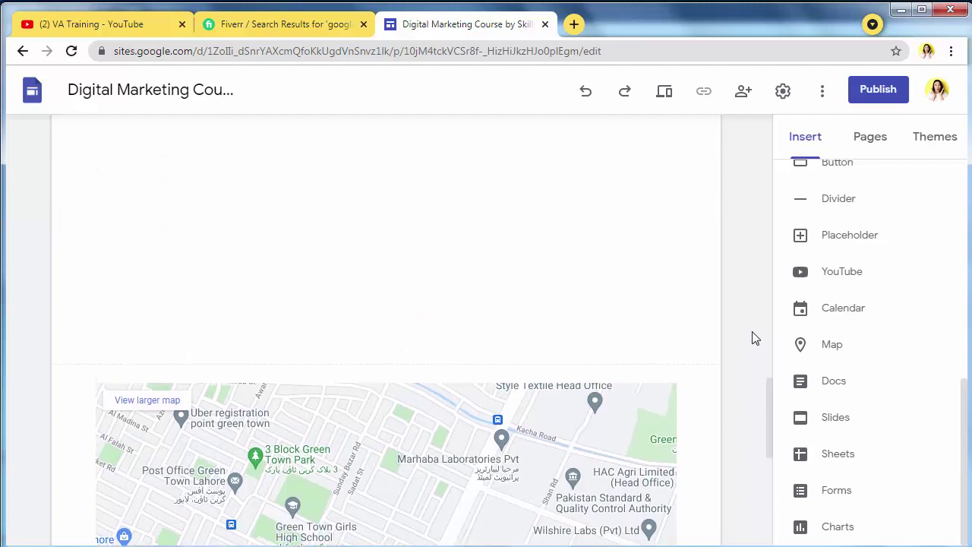
{"action": "scroll", "coordinate": [754, 337], "scroll_direction": "up", "scroll_amount": 10}
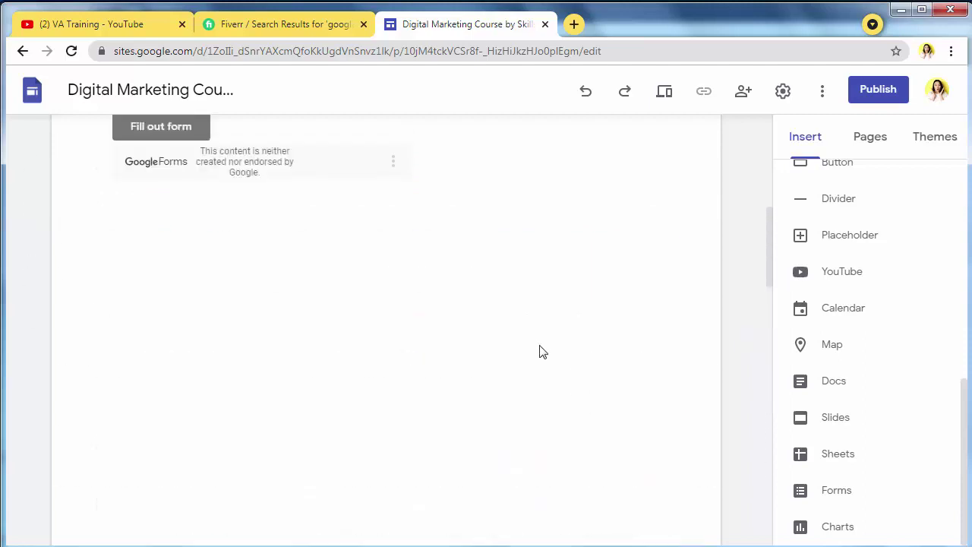
{"action": "left_click", "coordinate": [393, 468]}
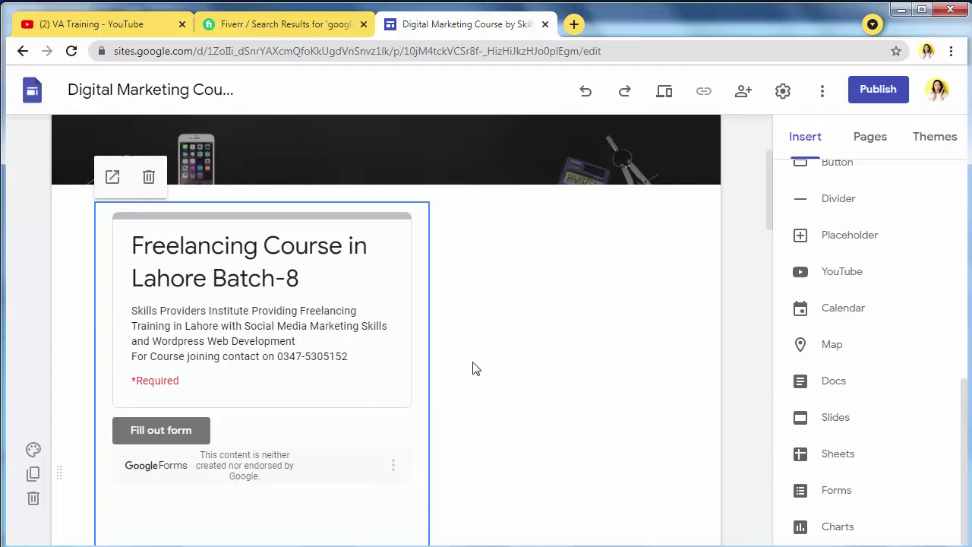
{"action": "scroll", "coordinate": [472, 368], "scroll_direction": "down", "scroll_amount": 1}
{"action": "scroll", "coordinate": [486, 364], "scroll_direction": "up", "scroll_amount": 4}
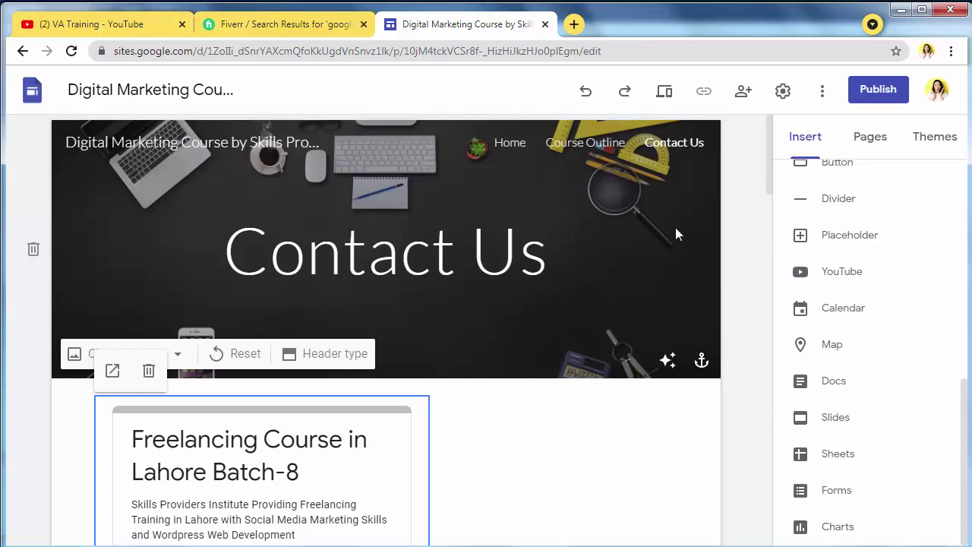
- Upload the Chand Raat Mubarak image as the site logo under Settings > Brand images
{"action": "left_click", "coordinate": [784, 91]}
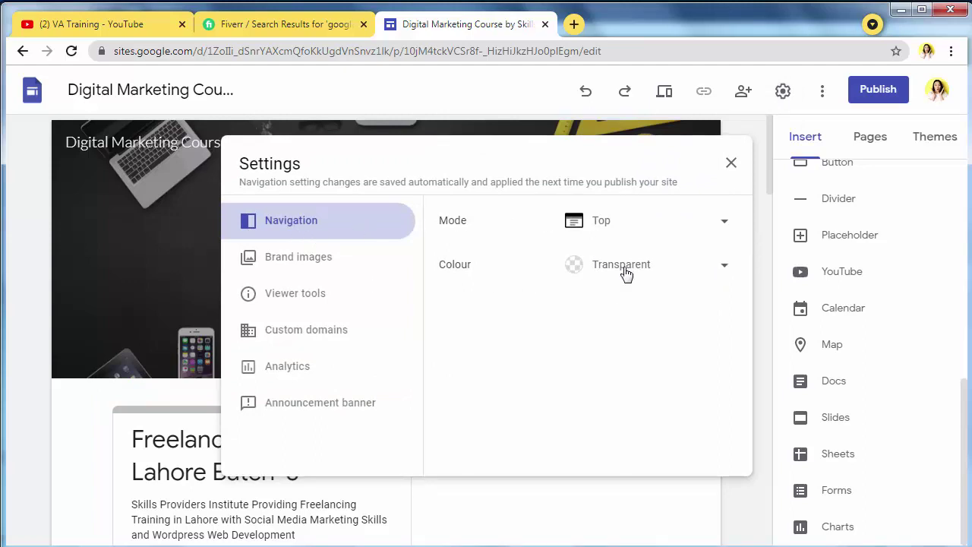
{"action": "left_click", "coordinate": [301, 266]}
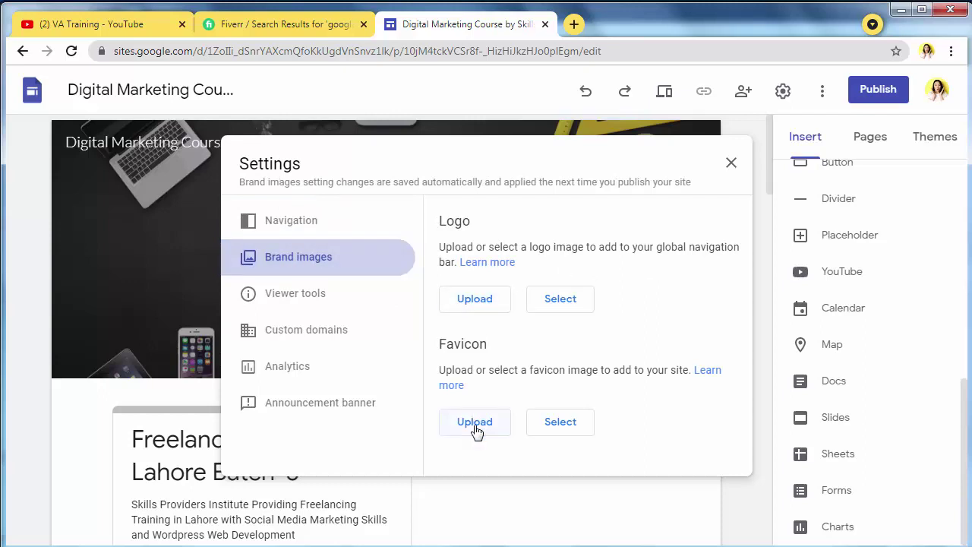
{"action": "left_click", "coordinate": [472, 303]}
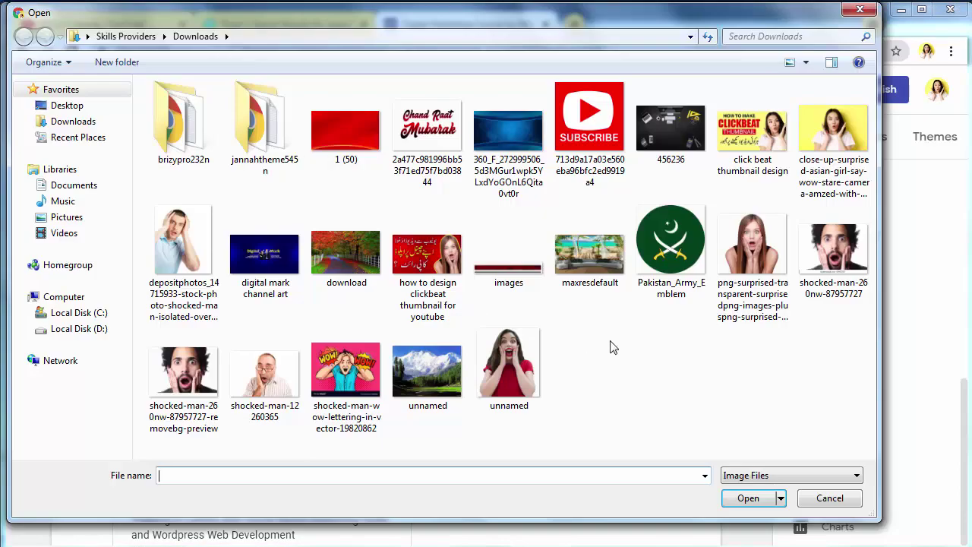
{"action": "left_click", "coordinate": [453, 135]}
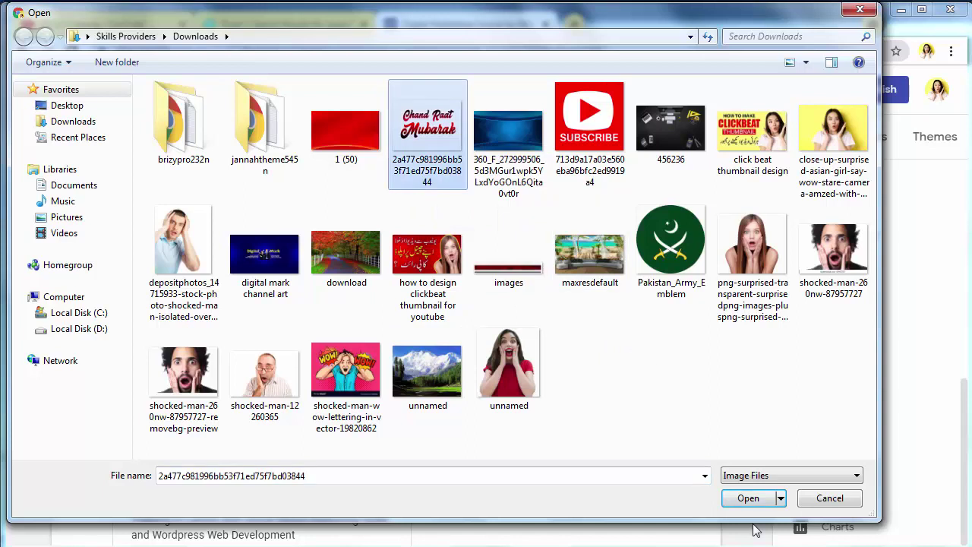
{"action": "left_click", "coordinate": [748, 498]}
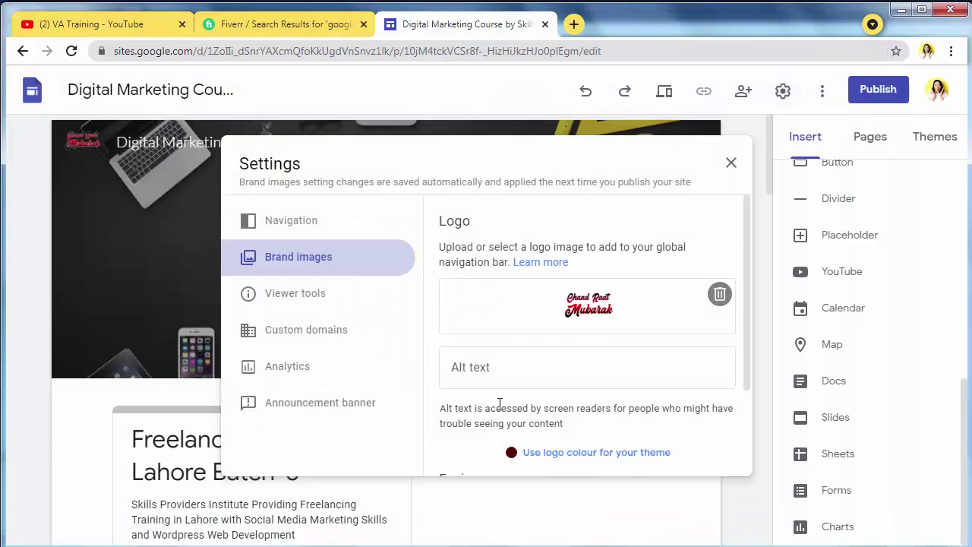
- Set the Pakistan Army emblem as the site favicon and close Settings
{"action": "scroll", "coordinate": [510, 372], "scroll_direction": "down", "scroll_amount": 3}
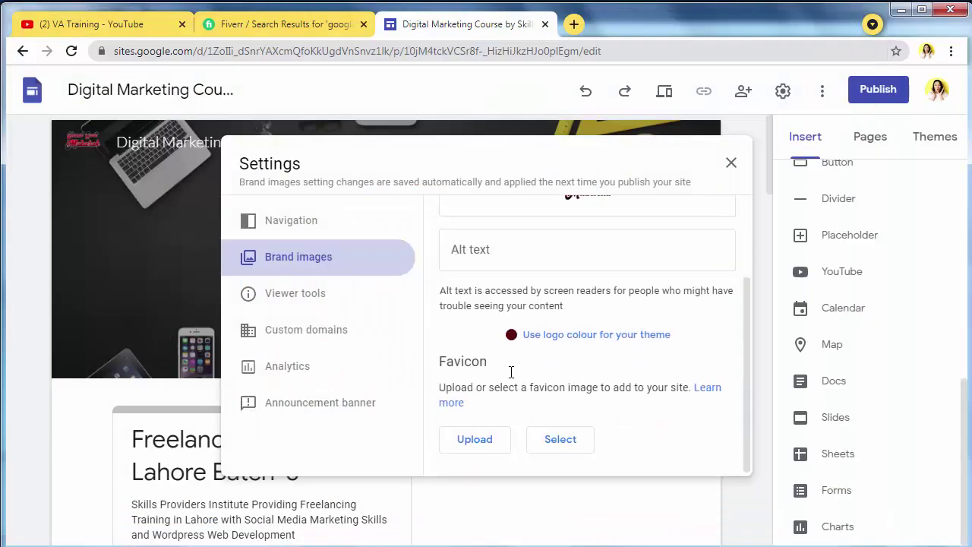
{"action": "left_click", "coordinate": [474, 434]}
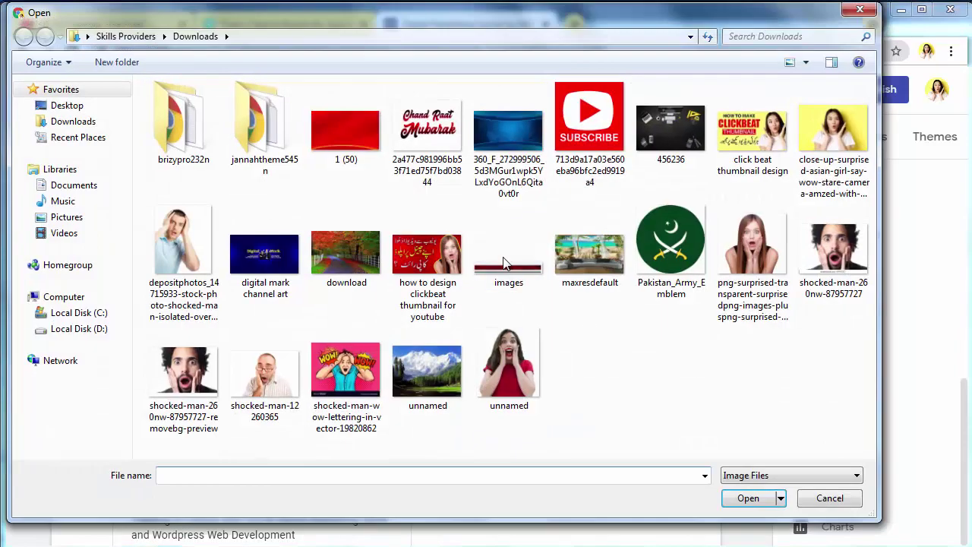
{"action": "left_click", "coordinate": [670, 251]}
{"action": "left_click", "coordinate": [748, 498]}
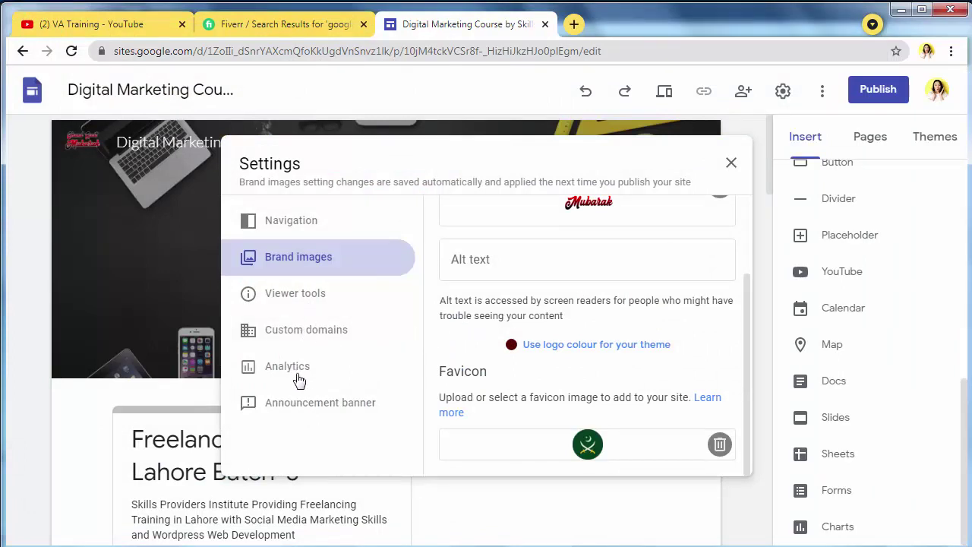
{"action": "scroll", "coordinate": [676, 296], "scroll_direction": "up", "scroll_amount": 2}
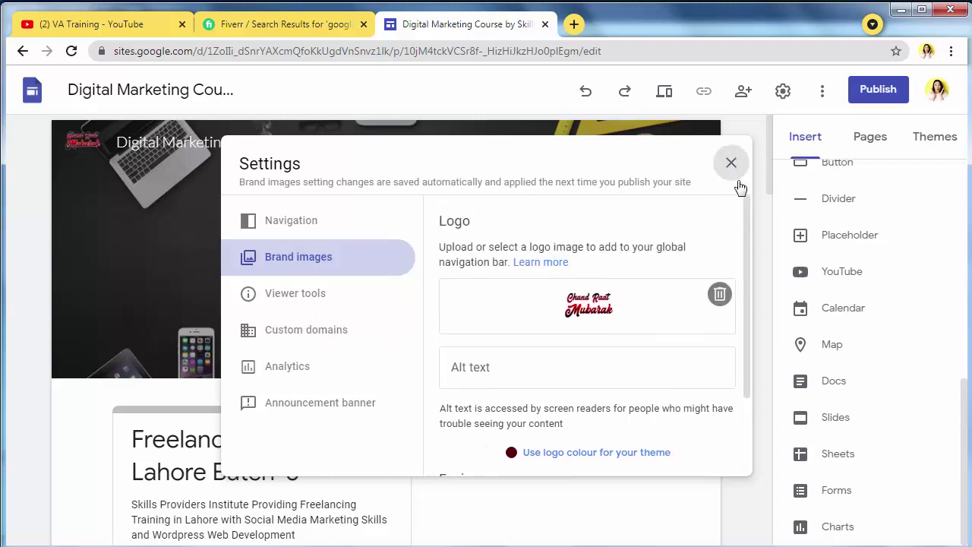
{"action": "left_click", "coordinate": [732, 169]}
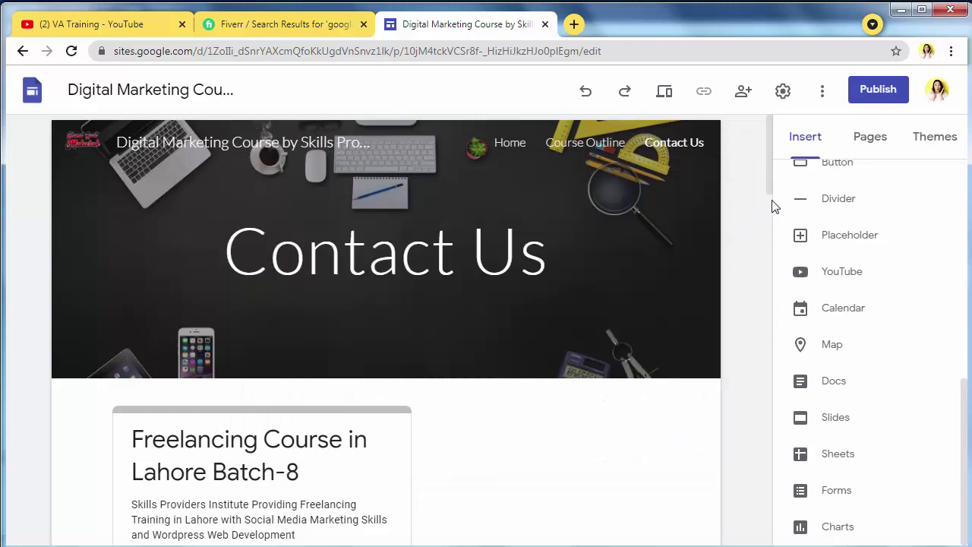
{"action": "left_click", "coordinate": [874, 90]}
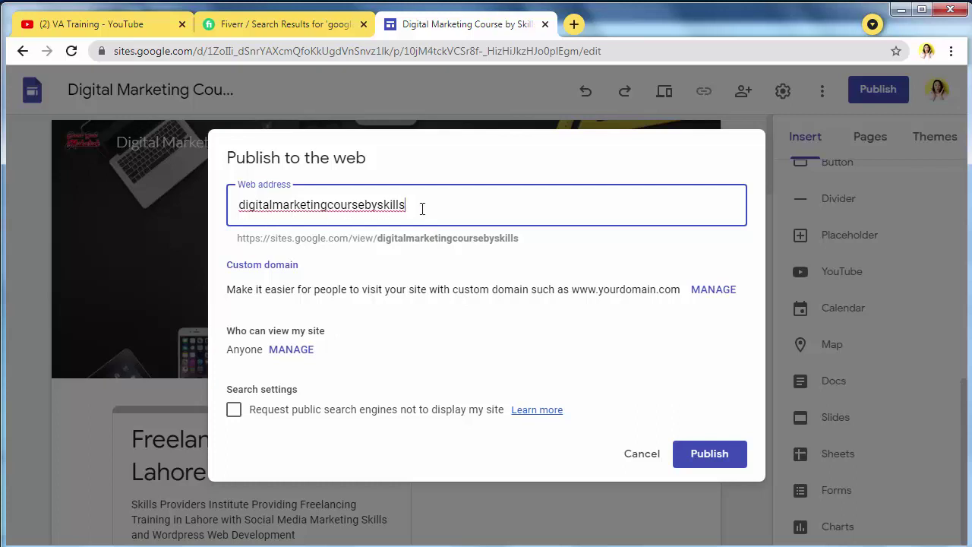
- Keep the digitalmarketingcoursebyskills web address, publish the site, and view the live site in a new tab
{"action": "left_click", "coordinate": [383, 238]}
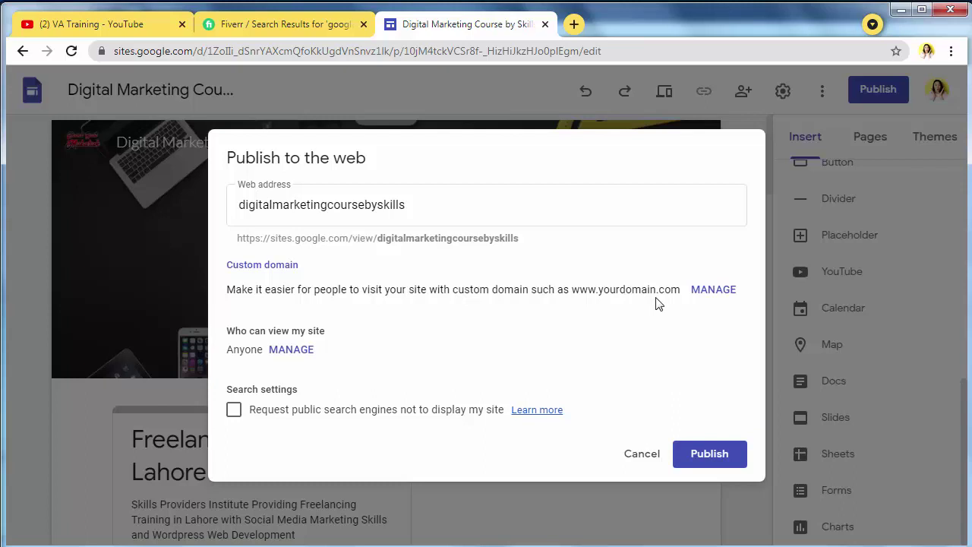
{"action": "left_click", "coordinate": [707, 455]}
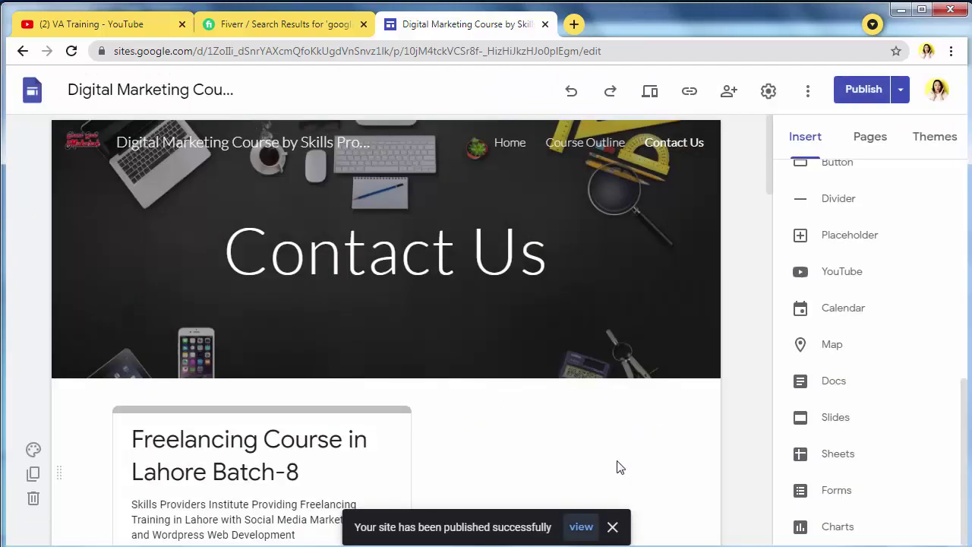
{"action": "left_click", "coordinate": [571, 528]}
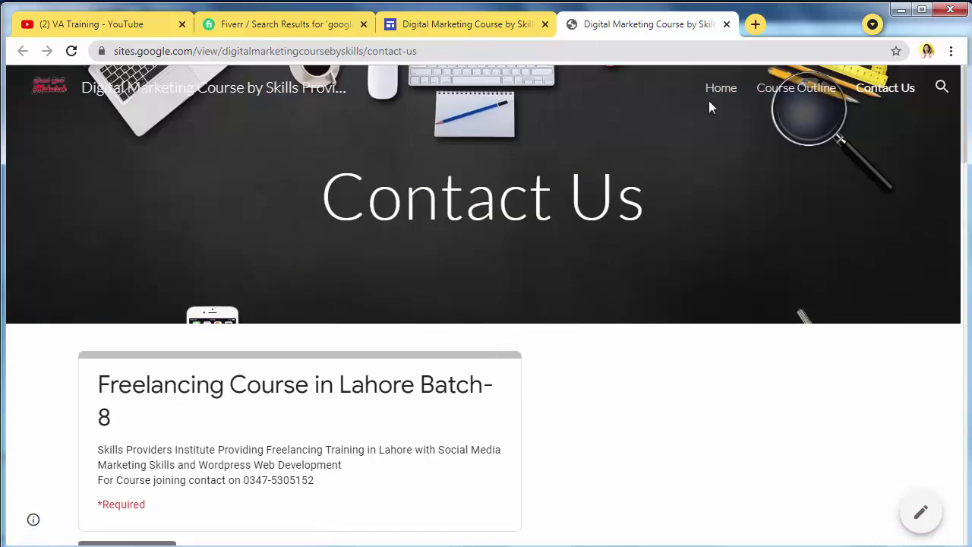
- Open the live site's Home page, reload it after the 404 error, and scroll through it
{"action": "left_click", "coordinate": [731, 90]}
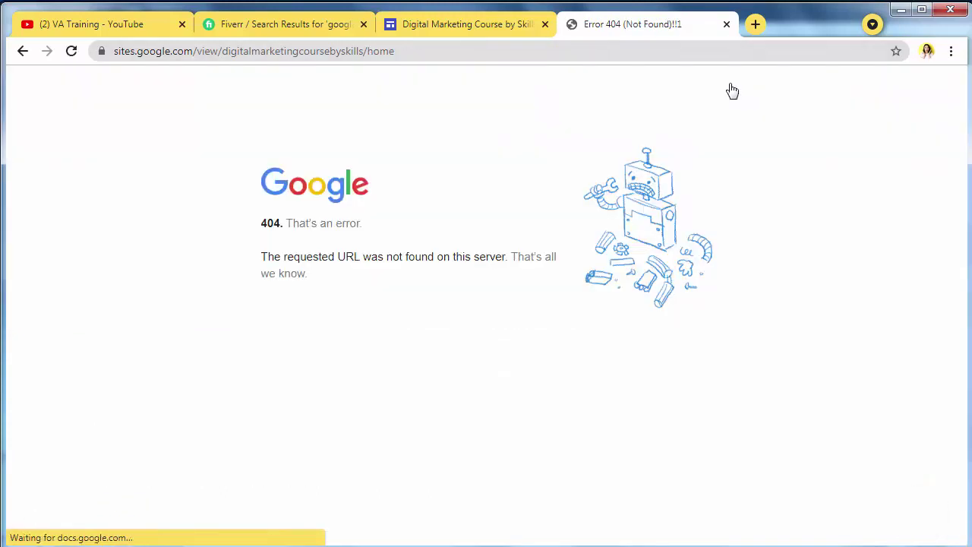
{"action": "left_click", "coordinate": [74, 53]}
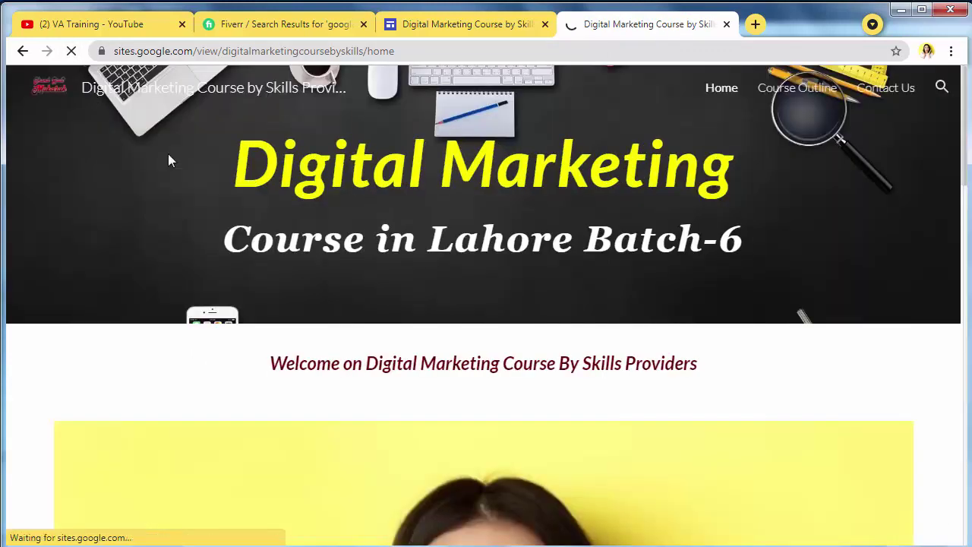
{"action": "scroll", "coordinate": [395, 261], "scroll_direction": "down", "scroll_amount": 1}
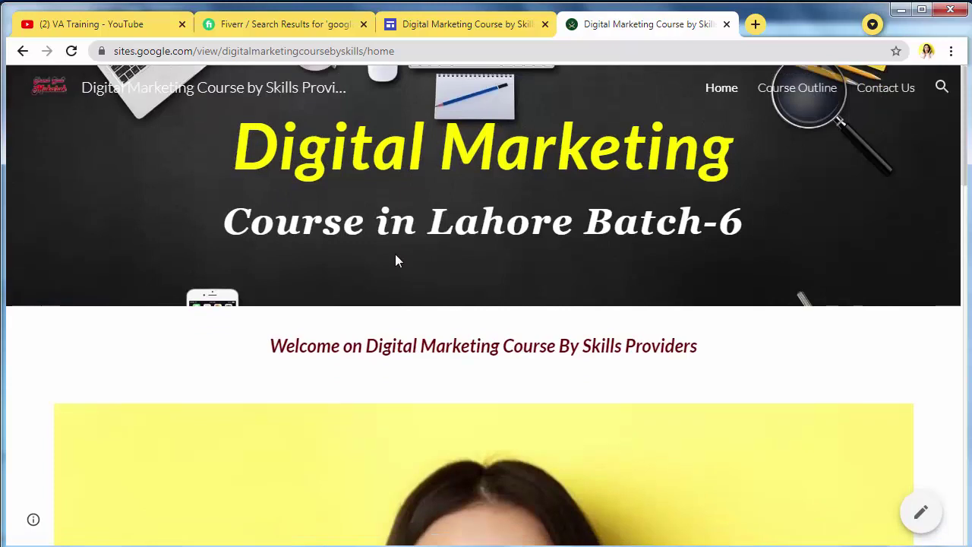
{"action": "scroll", "coordinate": [395, 260], "scroll_direction": "down", "scroll_amount": 15}
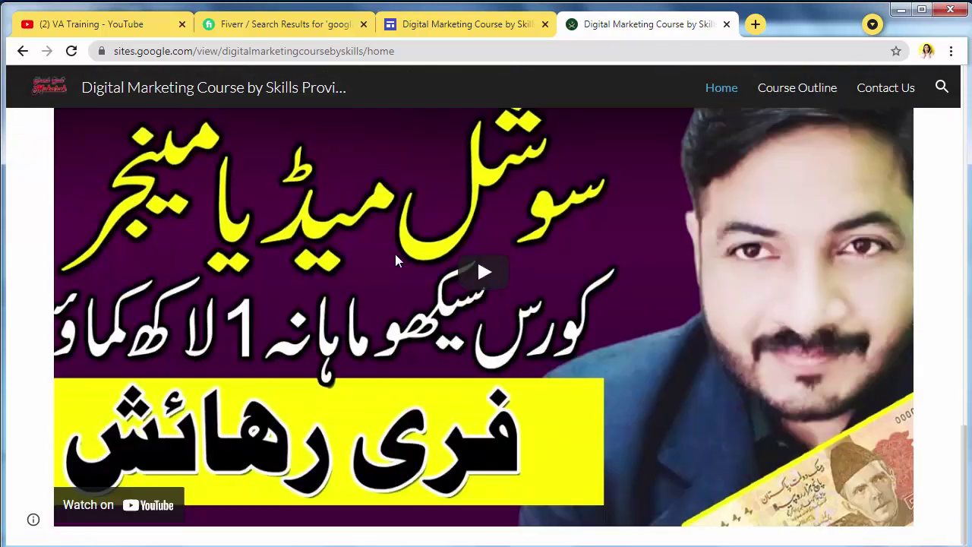
{"action": "scroll", "coordinate": [394, 261], "scroll_direction": "up", "scroll_amount": 15}
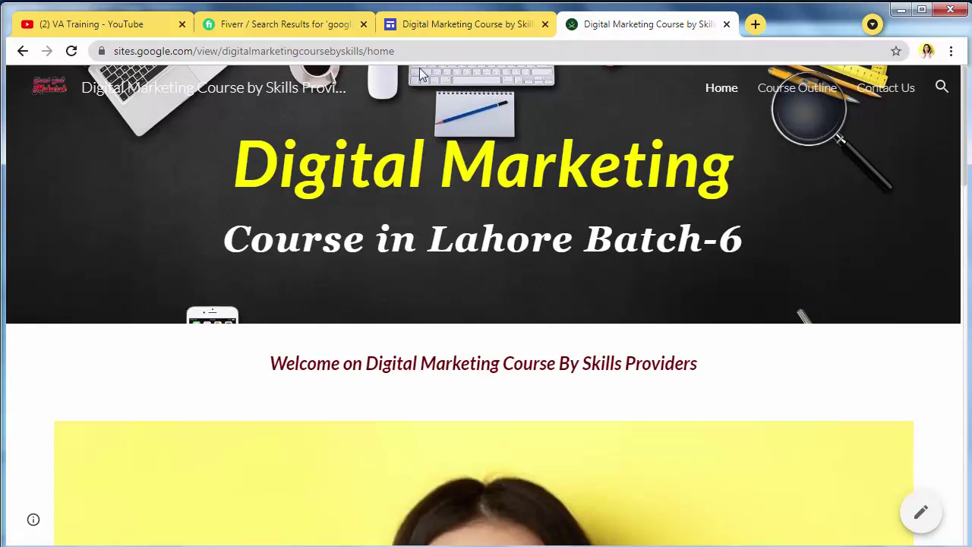
- Look over the site editor again, then go to the VA Training YouTube channel's videos page
{"action": "left_click", "coordinate": [445, 26]}
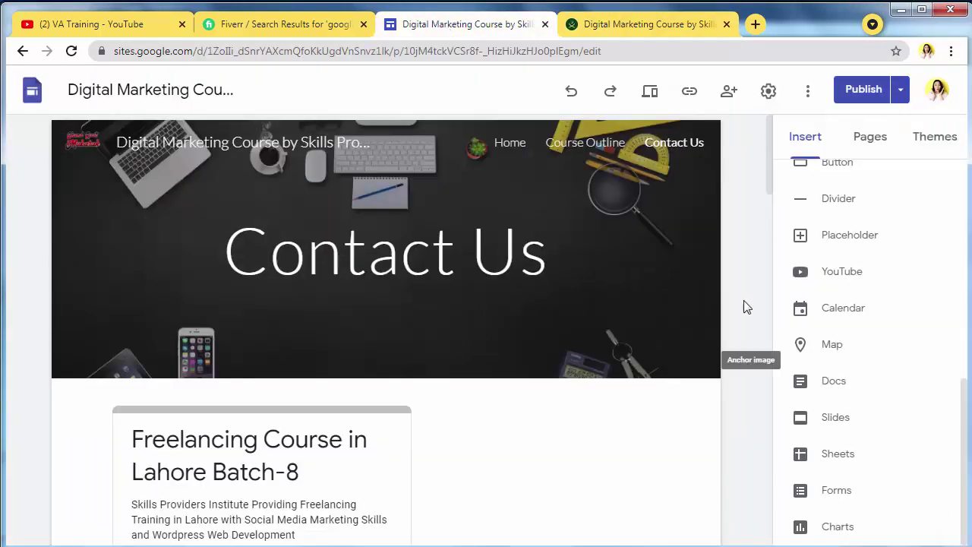
{"action": "scroll", "coordinate": [820, 319], "scroll_direction": "up", "scroll_amount": 3}
{"action": "scroll", "coordinate": [816, 325], "scroll_direction": "up", "scroll_amount": 4}
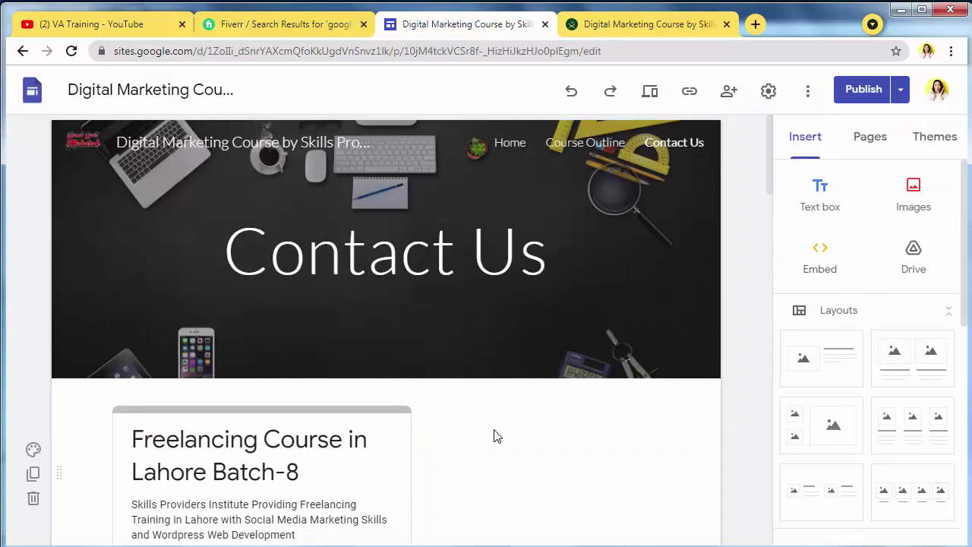
{"action": "scroll", "coordinate": [816, 285], "scroll_direction": "down", "scroll_amount": 5}
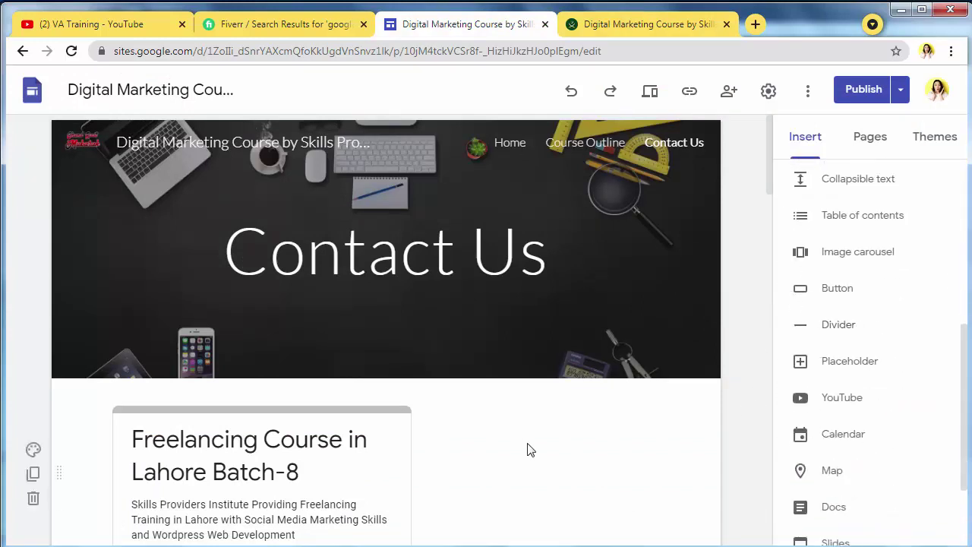
{"action": "mouse_move", "coordinate": [347, 352]}
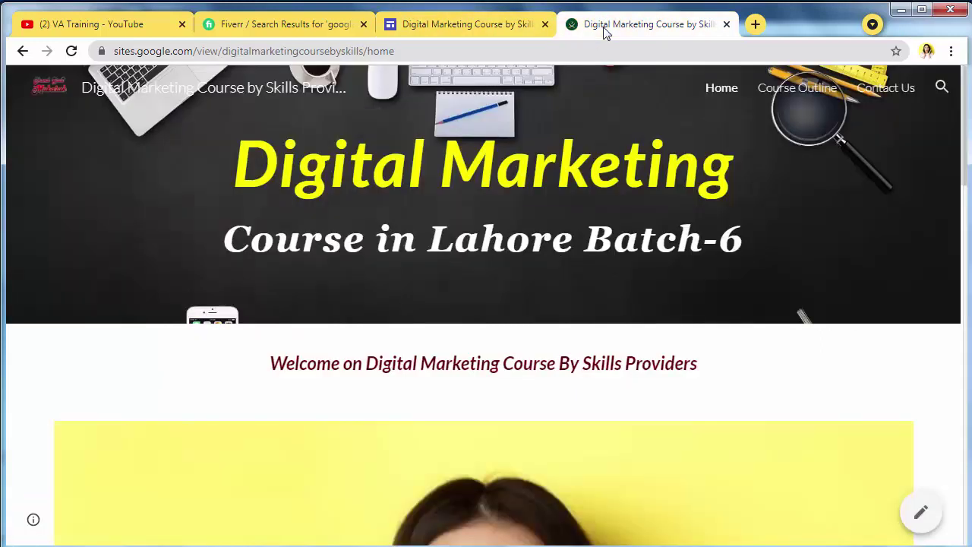
{"action": "left_click", "coordinate": [243, 51]}
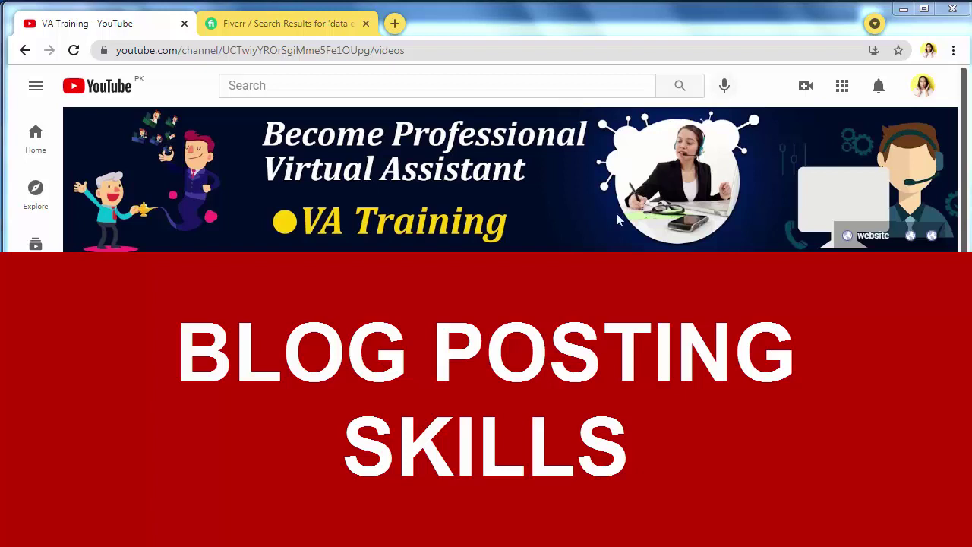
- Browse the 2,330 Fiverr results for 'data entry blog posting' and return to the top
{"action": "left_click", "coordinate": [280, 25]}
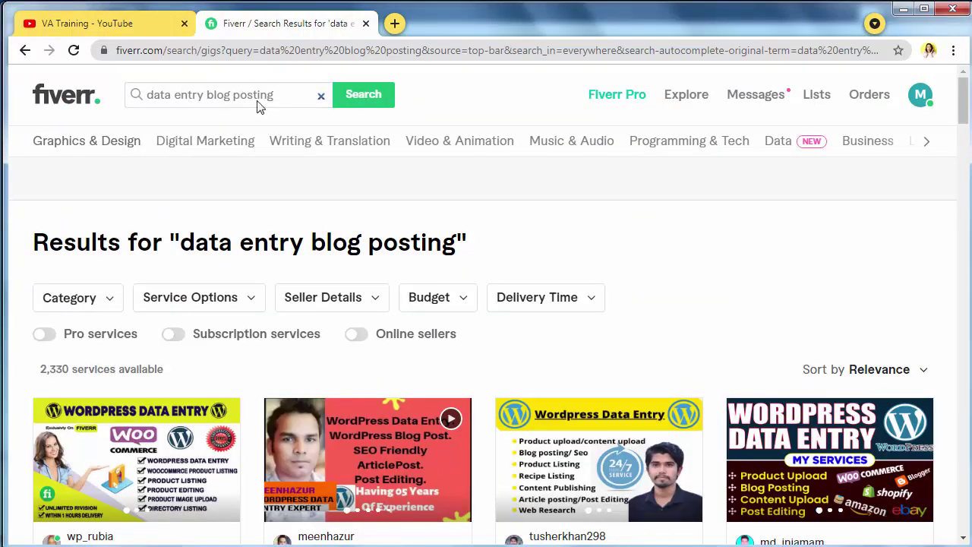
{"action": "left_click_drag", "start_coordinate": [968, 114], "coordinate": [961, 152]}
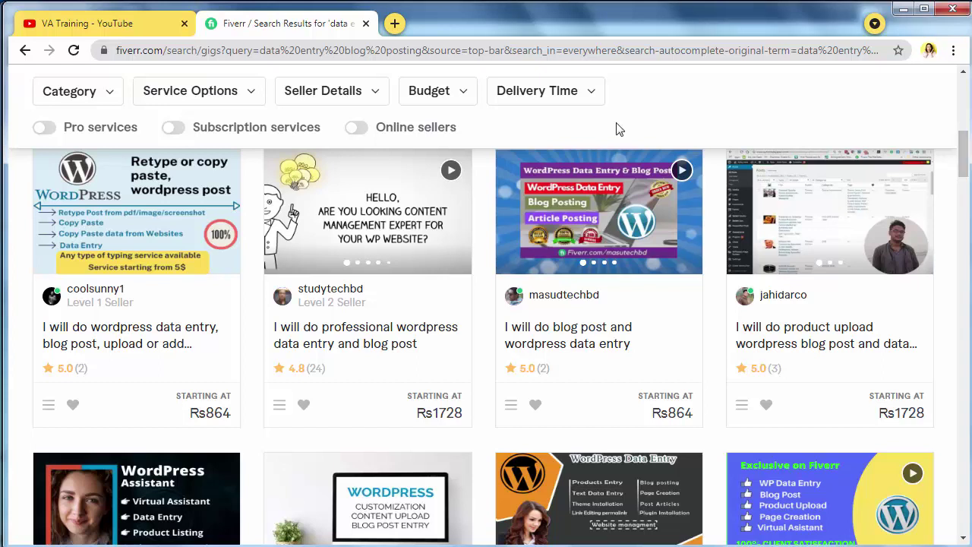
{"action": "scroll", "coordinate": [612, 271], "scroll_direction": "up", "scroll_amount": 5}
{"action": "scroll", "coordinate": [630, 255], "scroll_direction": "up", "scroll_amount": 3}
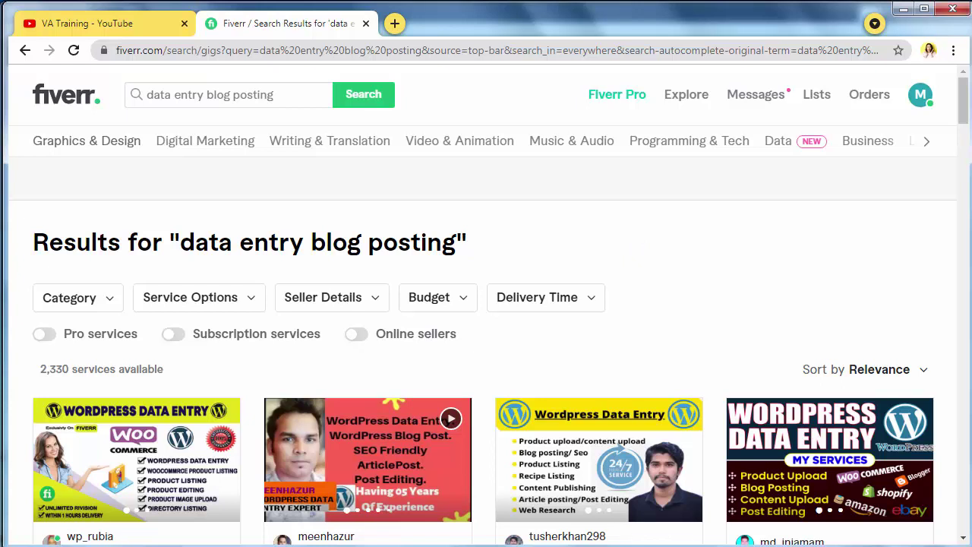
- Select all 184 files in the YOGA EXERCISE folder, then switch back to the WordPress login page
{"action": "left_click", "coordinate": [133, 510]}
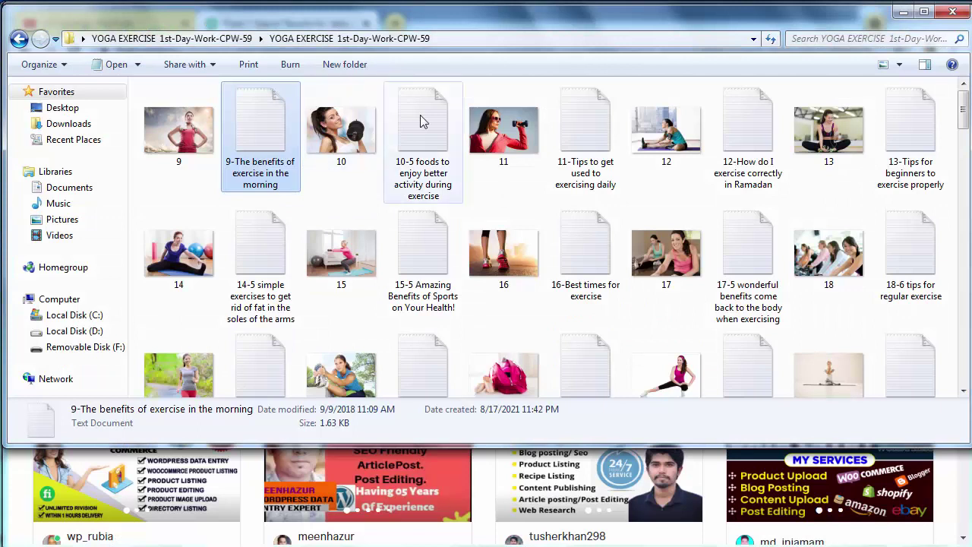
{"action": "key", "text": "ctrl+a"}
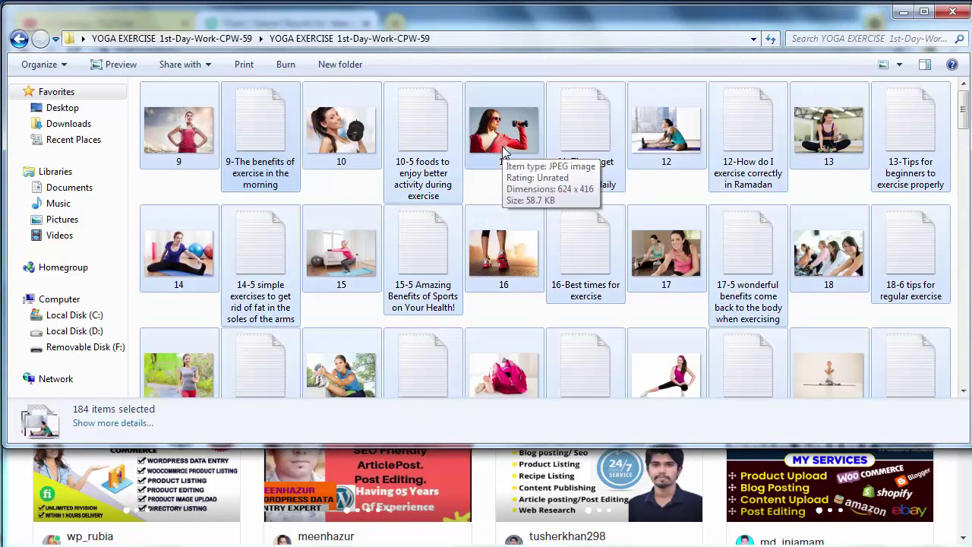
{"action": "scroll", "coordinate": [505, 166], "scroll_direction": "down", "scroll_amount": 2}
{"action": "scroll", "coordinate": [505, 165], "scroll_direction": "down", "scroll_amount": 15}
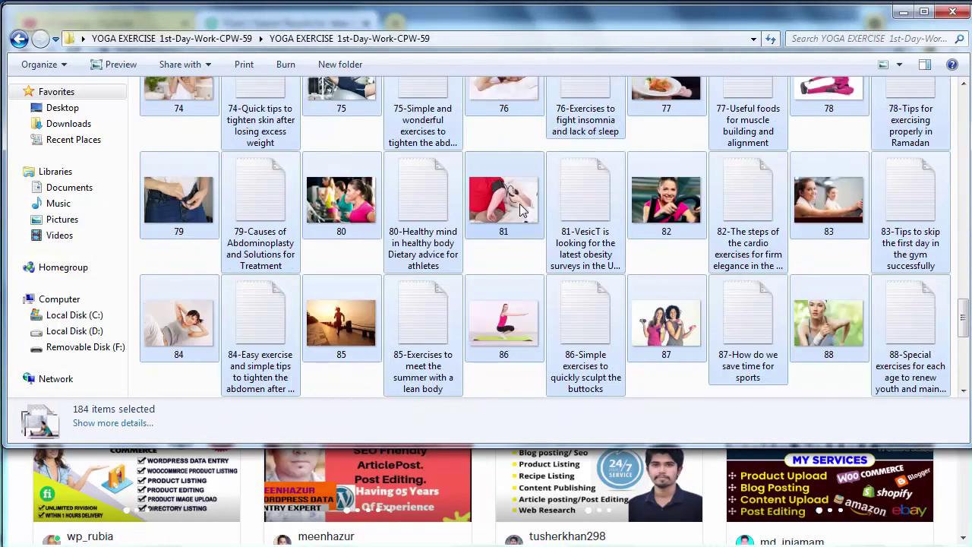
{"action": "scroll", "coordinate": [528, 227], "scroll_direction": "up", "scroll_amount": 16}
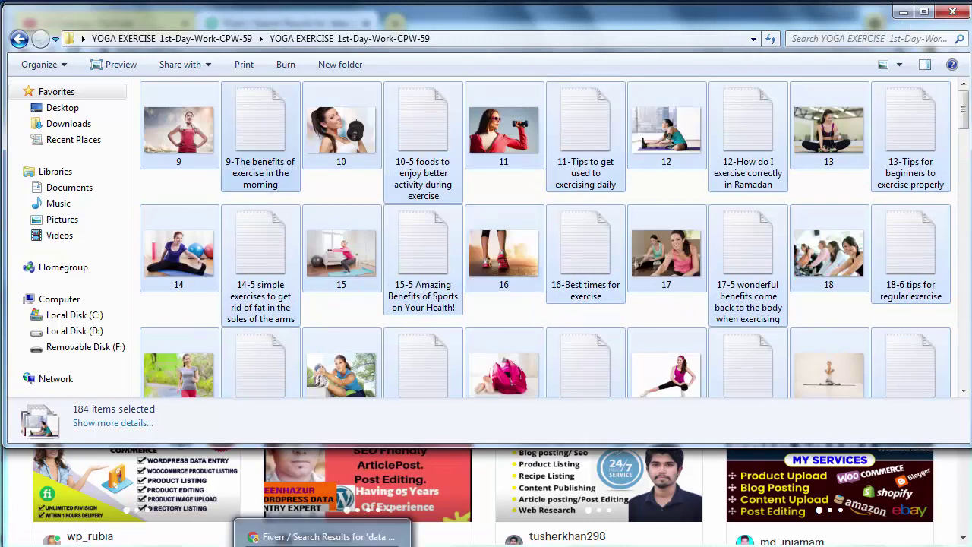
{"action": "left_click", "coordinate": [303, 528]}
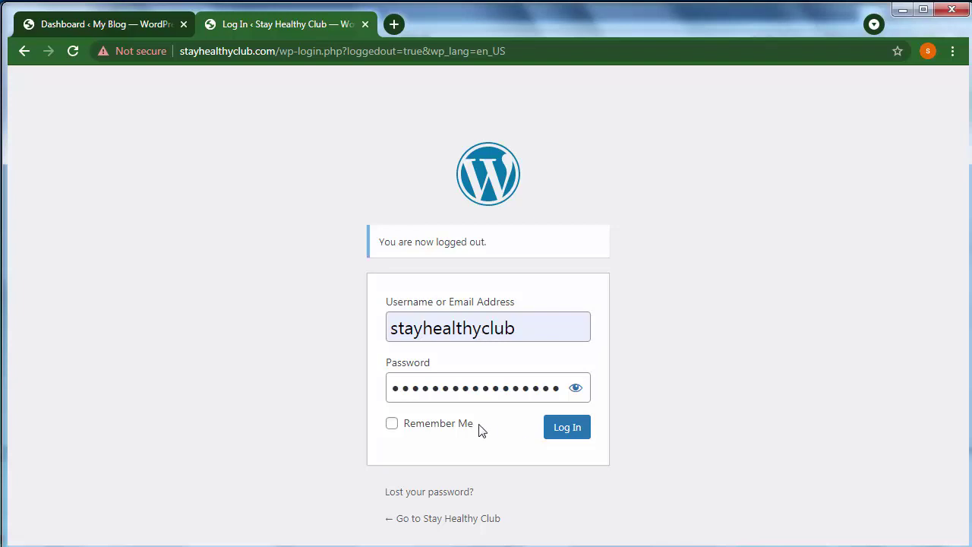
- Log in to Stay Healthy Club with Remember Me ticked and start a new post from Posts > Add New
{"action": "left_click", "coordinate": [452, 423]}
{"action": "left_click", "coordinate": [568, 428]}
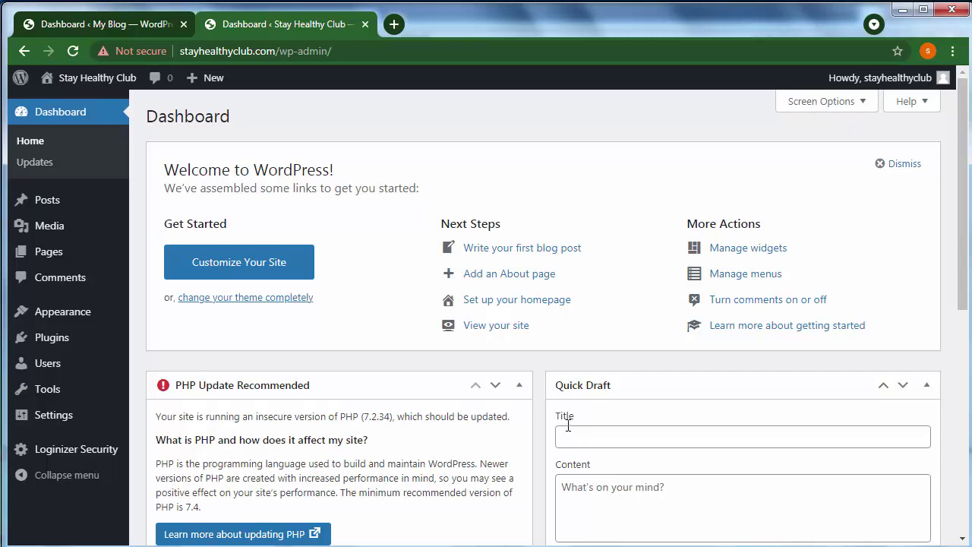
{"action": "mouse_move", "coordinate": [44, 201]}
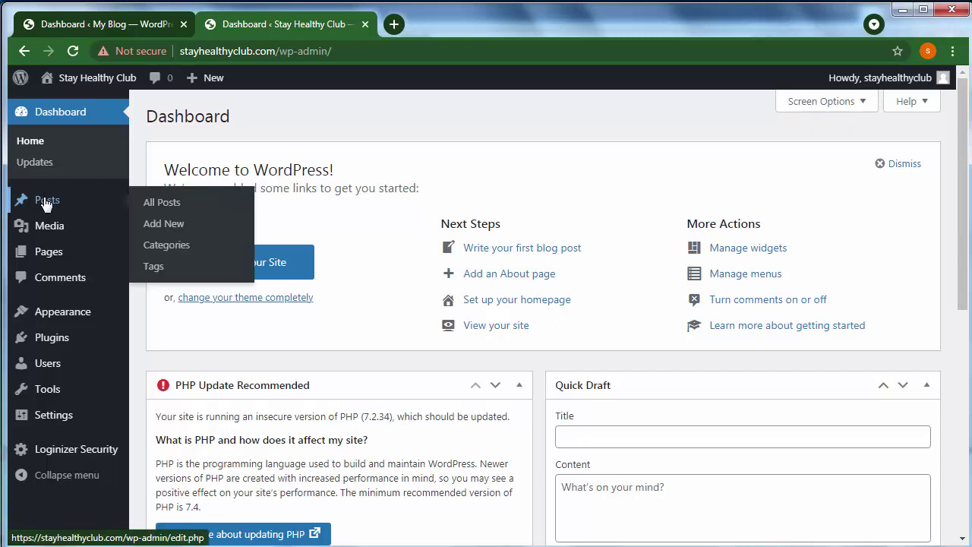
{"action": "left_click", "coordinate": [45, 201]}
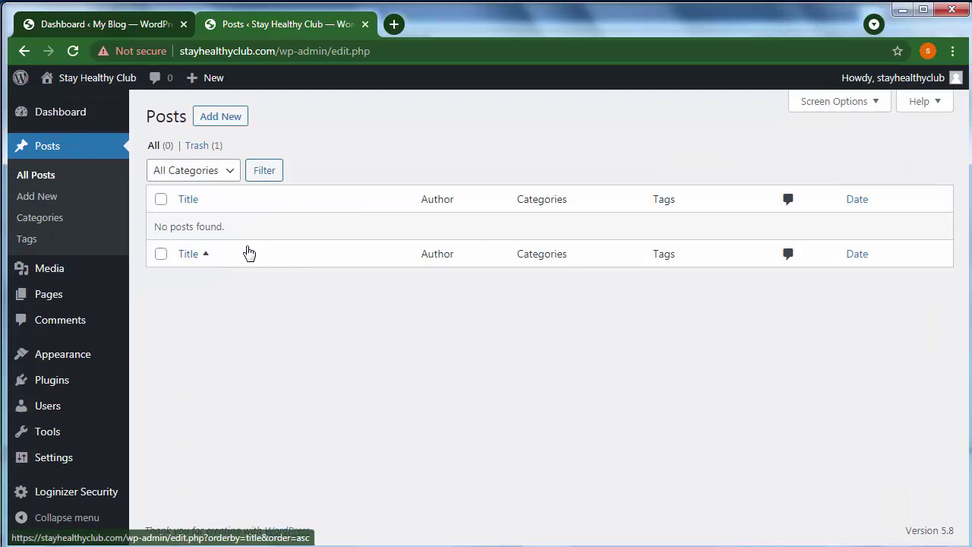
{"action": "left_click", "coordinate": [211, 121]}
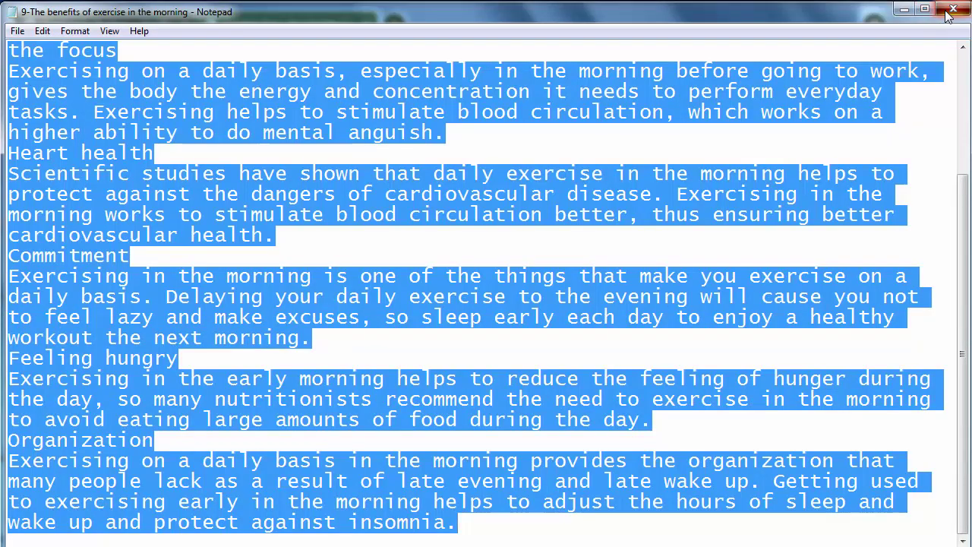
{"action": "left_click", "coordinate": [904, 8]}
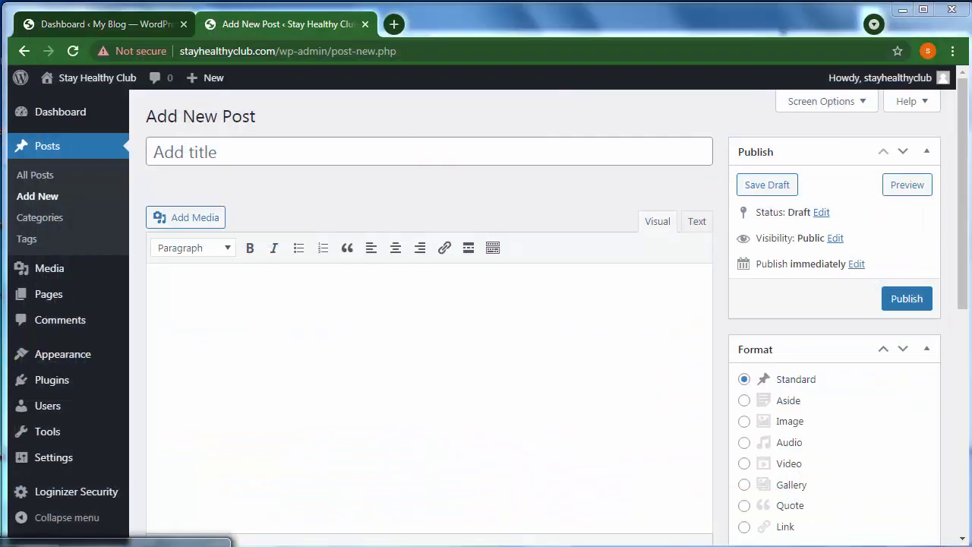
- Copy all the text of '9-The benefits of exercise in the morning' and place the caret in the post body
{"action": "key", "text": "alt+Tab"}
{"action": "double_click", "coordinate": [258, 134]}
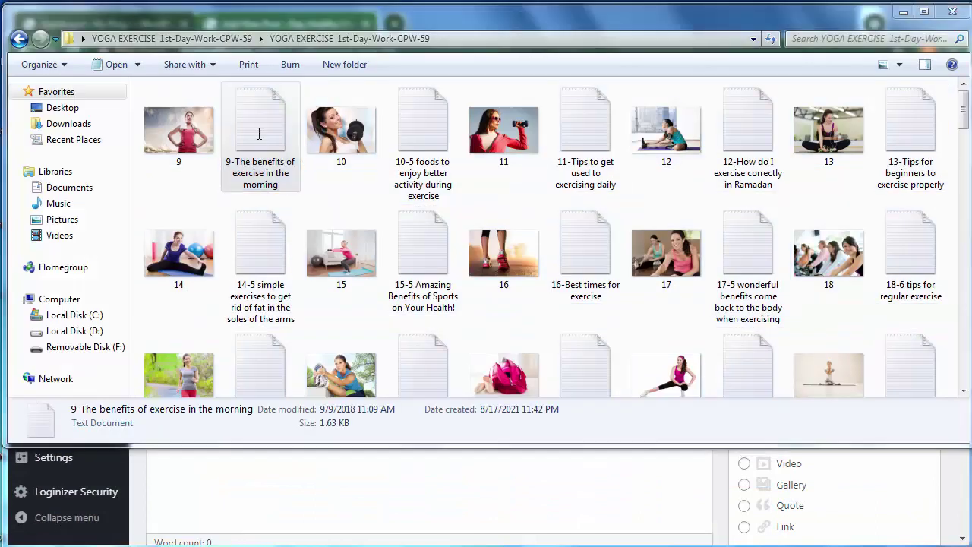
{"action": "key", "text": "ctrl+a"}
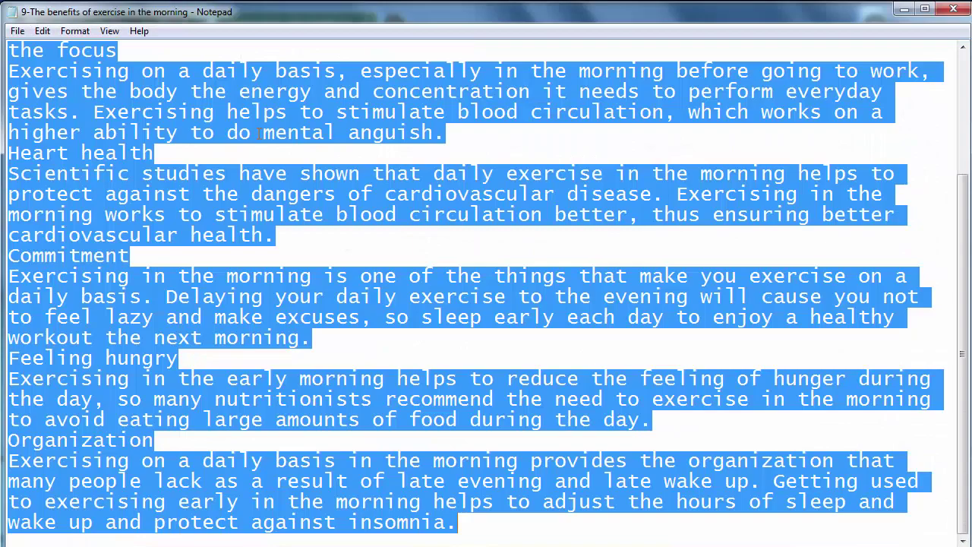
{"action": "key", "text": "alt+Tab"}
{"action": "left_click", "coordinate": [319, 345]}
- Paste the copied article into the post body
{"action": "key", "text": "ctrl+v"}
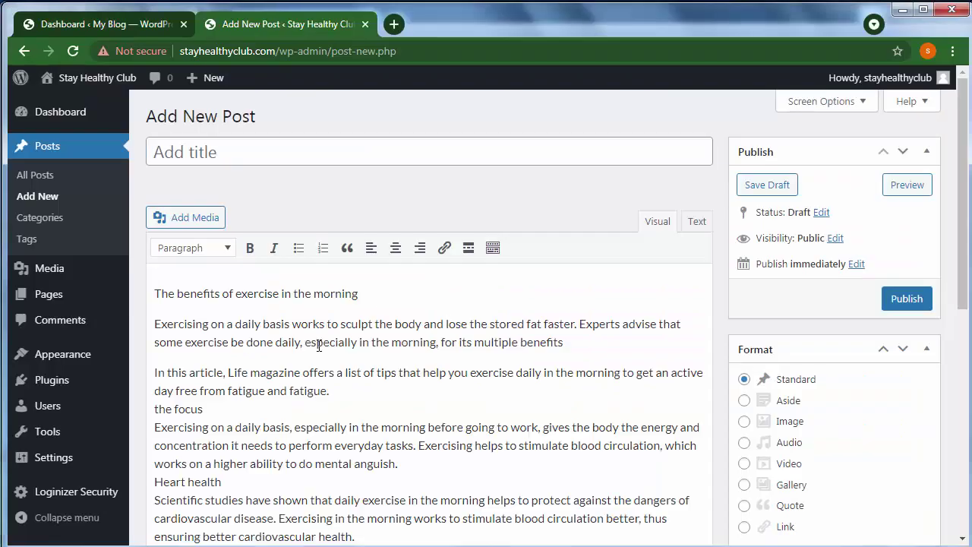
{"action": "scroll", "coordinate": [323, 342], "scroll_direction": "down", "scroll_amount": 3}
{"action": "scroll", "coordinate": [334, 337], "scroll_direction": "up", "scroll_amount": 3}
- Title the post 'The benefits of exercise in the morning' and split 'the focus' into its own paragraph
{"action": "left_click", "coordinate": [357, 295]}
{"action": "key", "text": "shift+Home"}
{"action": "key", "text": "ctrl+c"}
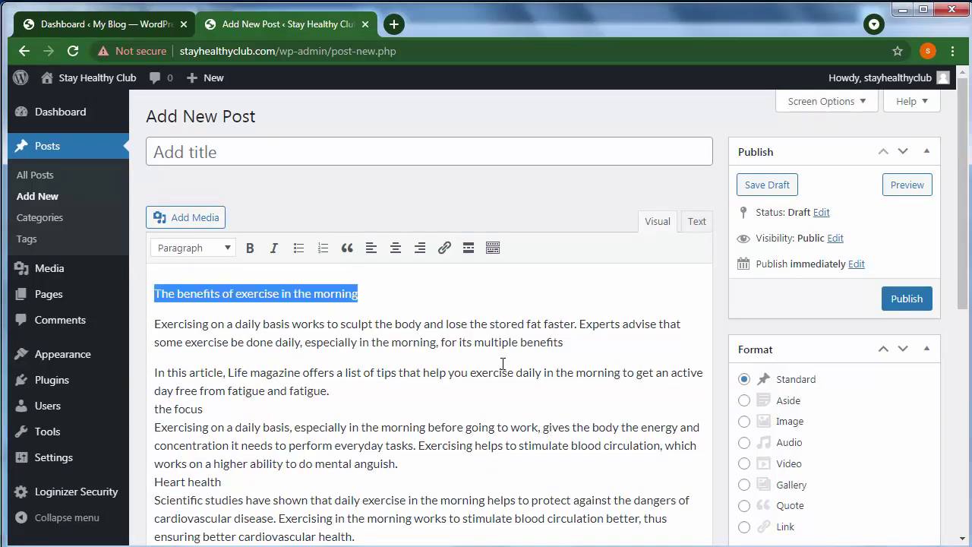
{"action": "left_click", "coordinate": [307, 147]}
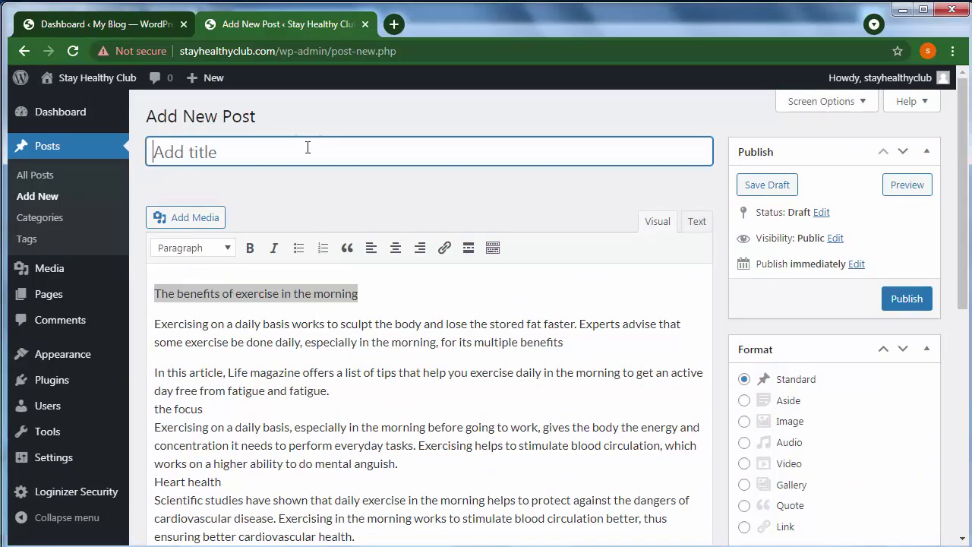
{"action": "key", "text": "ctrl+v"}
{"action": "left_click", "coordinate": [251, 324]}
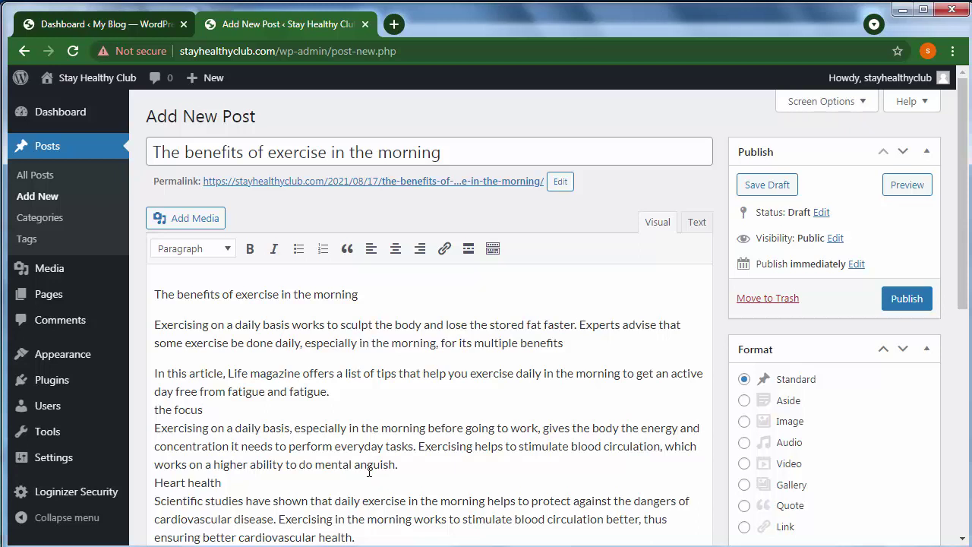
{"action": "key", "text": "Return"}
{"action": "key", "text": "Return"}
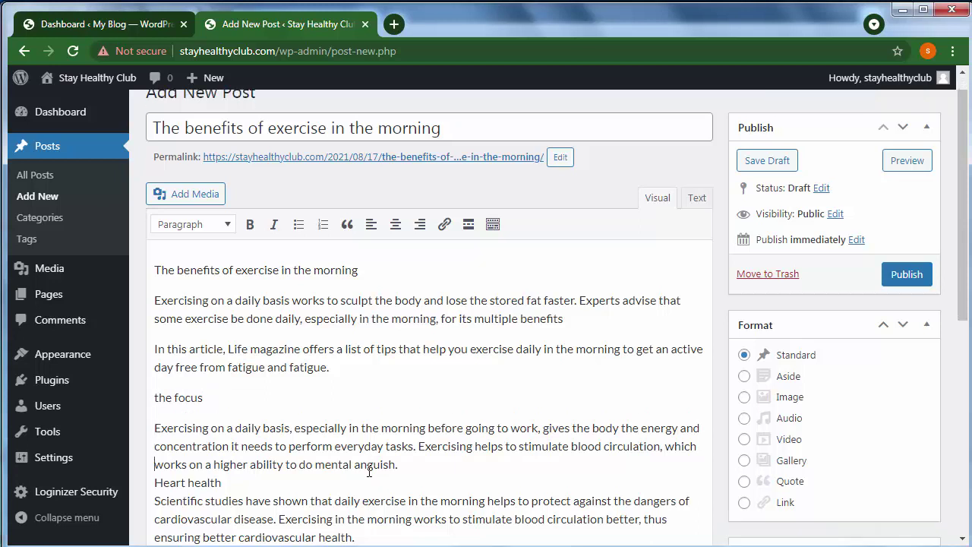
- Break Heart health, Commitment, Feeling hungry and Organization into separate paragraphs
{"action": "key", "text": "Return"}
{"action": "key", "text": "Down"}
{"action": "key", "text": "Return"}
{"action": "scroll", "coordinate": [369, 471], "scroll_direction": "down", "scroll_amount": 1}
{"action": "key", "text": "Down"}
{"action": "key", "text": "Down"}
{"action": "key", "text": "Down"}
{"action": "key", "text": "Down"}
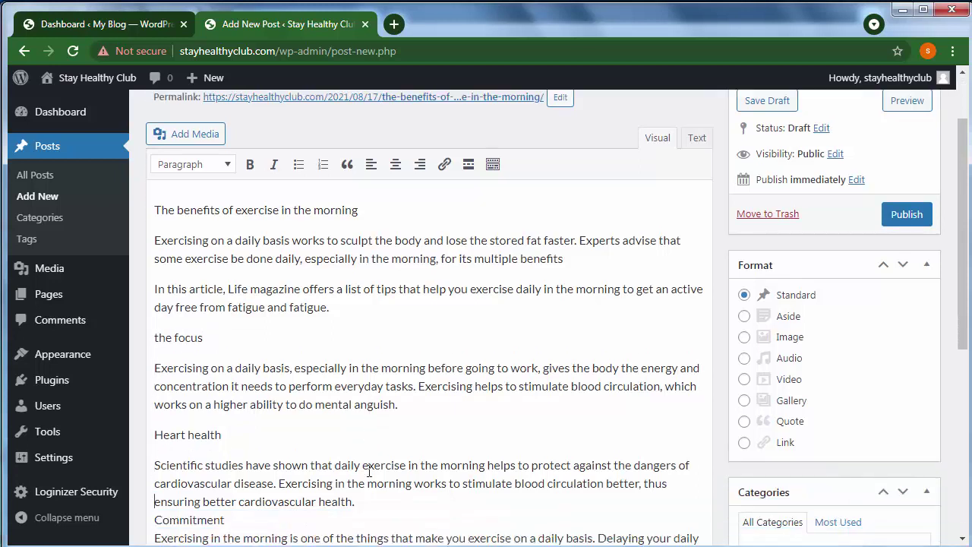
{"action": "key", "text": "Return"}
{"action": "key", "text": "Down"}
{"action": "key", "text": "Return"}
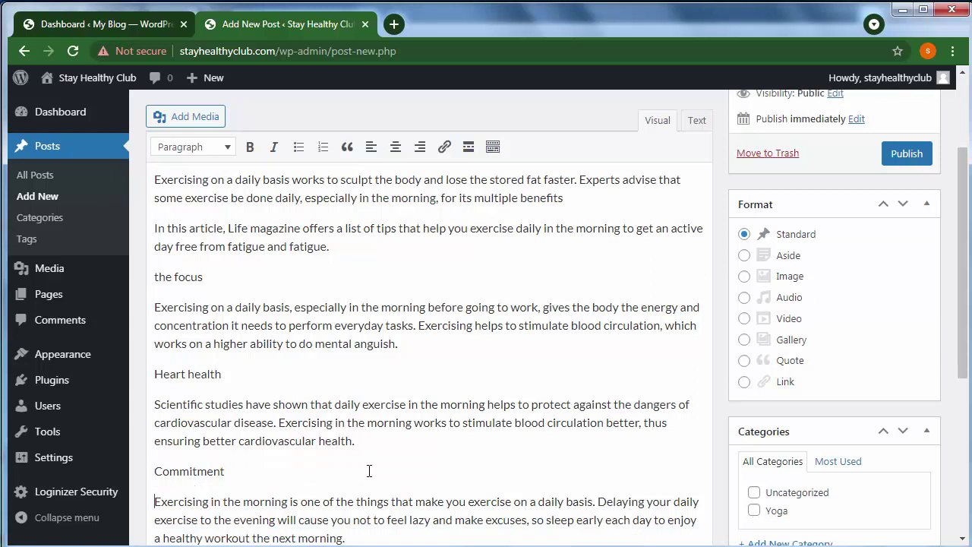
{"action": "key", "text": "Down"}
{"action": "key", "text": "Down"}
{"action": "key", "text": "Down"}
{"action": "scroll", "coordinate": [369, 471], "scroll_direction": "down", "scroll_amount": 1}
{"action": "key", "text": "Return"}
{"action": "key", "text": "Down"}
{"action": "key", "text": "Return"}
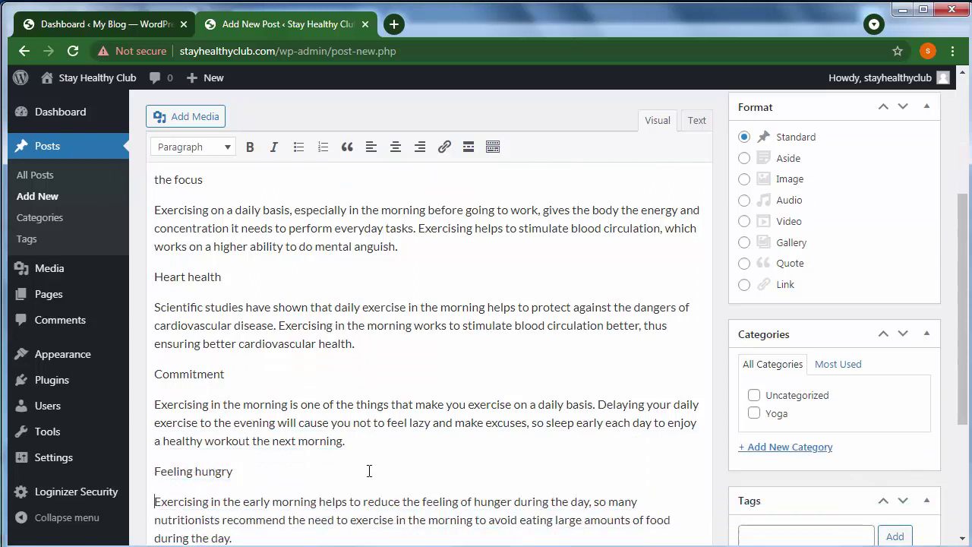
{"action": "key", "text": "Down"}
{"action": "key", "text": "Down"}
{"action": "key", "text": "Down"}
{"action": "scroll", "coordinate": [369, 471], "scroll_direction": "down", "scroll_amount": 1}
{"action": "key", "text": "Up"}
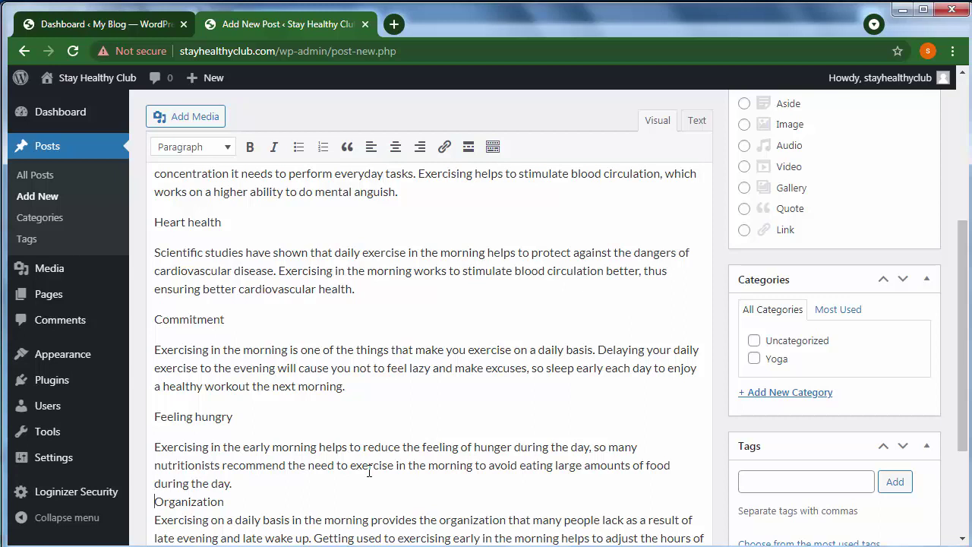
{"action": "key", "text": "Return"}
{"action": "scroll", "coordinate": [369, 471], "scroll_direction": "down", "scroll_amount": 1}
{"action": "key", "text": "Down"}
{"action": "key", "text": "Return"}
{"action": "key", "text": "Down"}
{"action": "key", "text": "Down"}
{"action": "key", "text": "Down"}
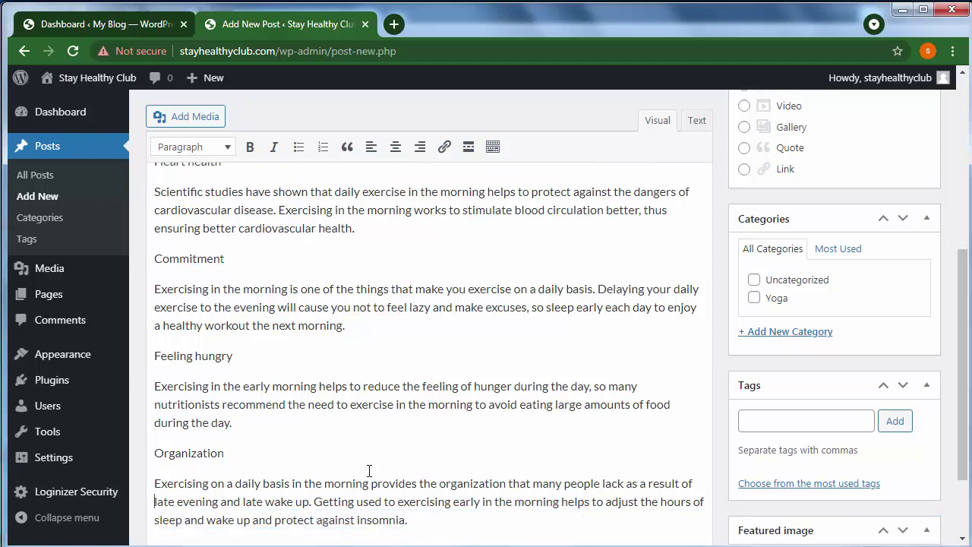
- Format the Organization and Feeling hungry lines as Heading 2
{"action": "key", "text": "shift+End"}
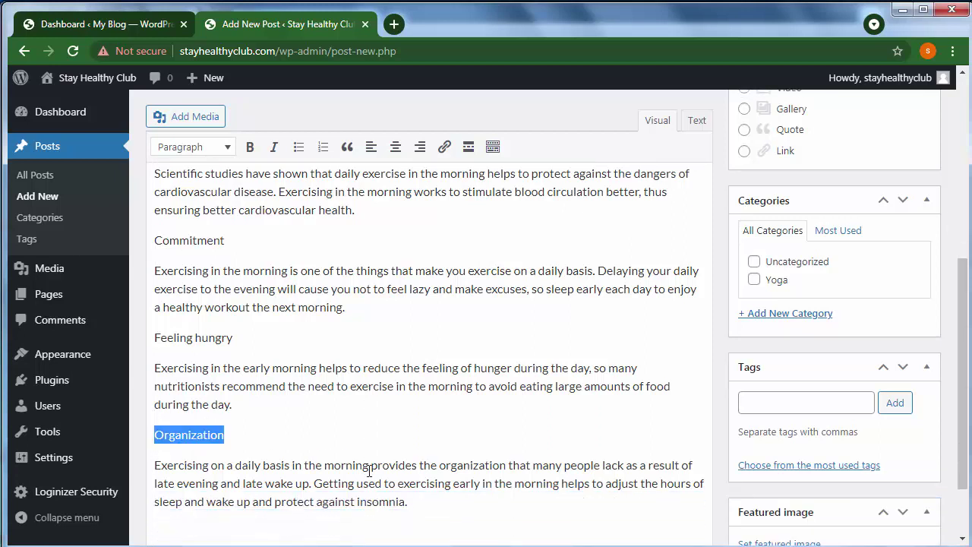
{"action": "left_click", "coordinate": [229, 147]}
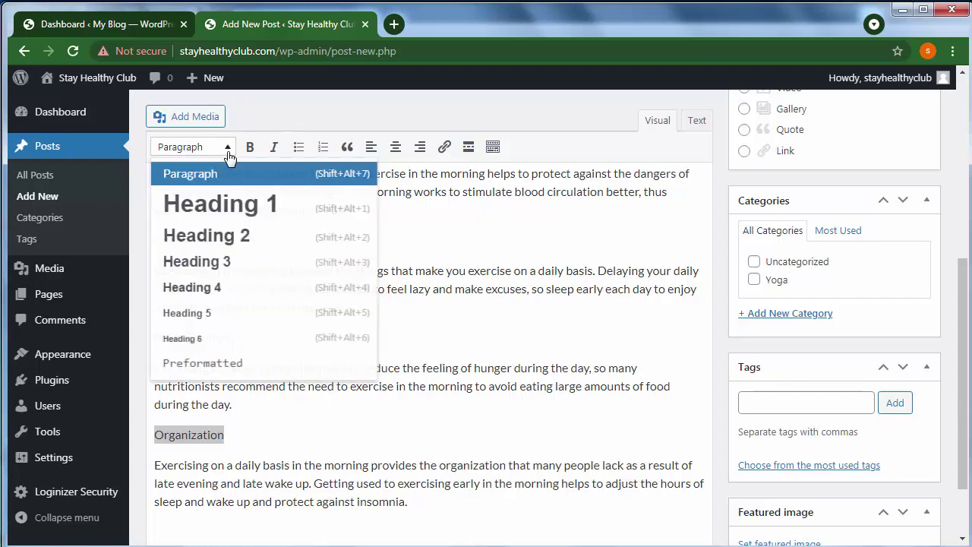
{"action": "left_click", "coordinate": [216, 237]}
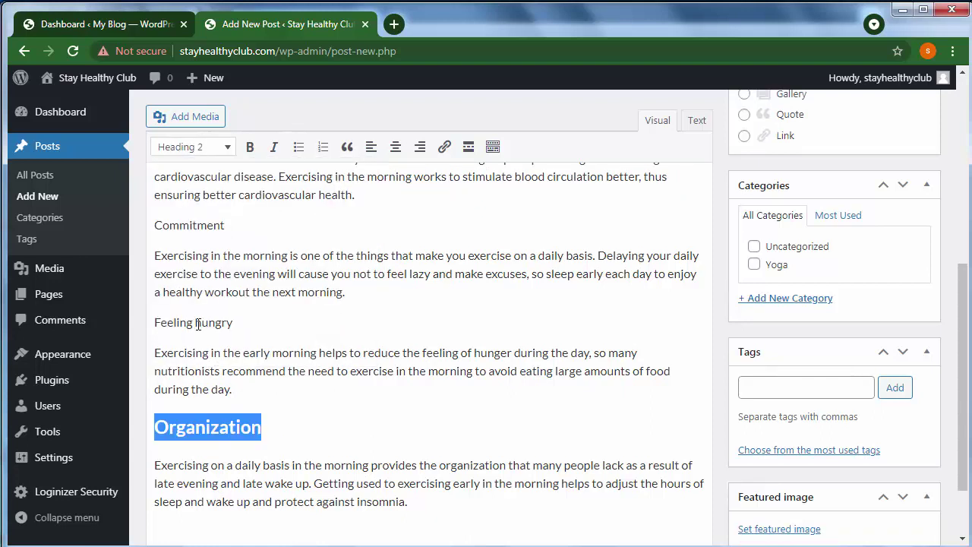
{"action": "left_click", "coordinate": [196, 323]}
{"action": "key", "text": "shift+End"}
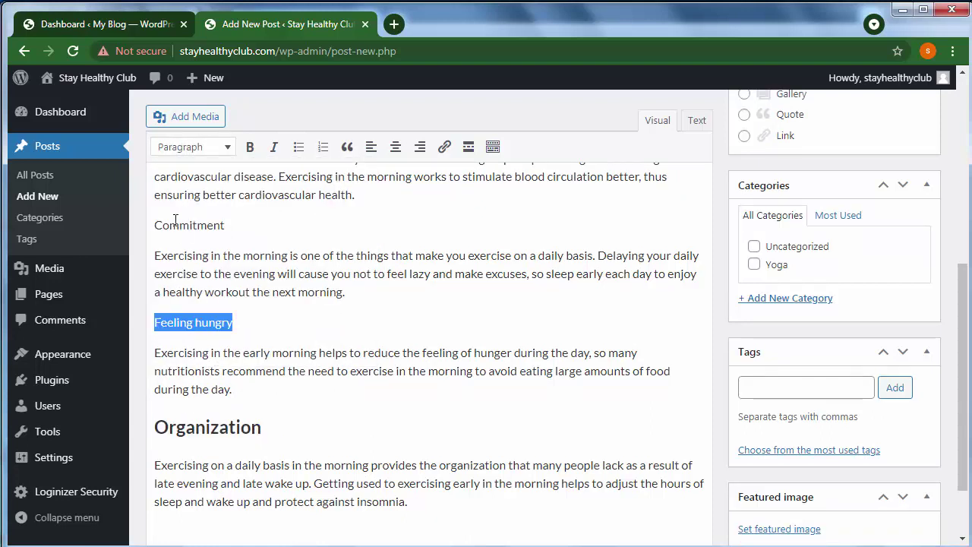
{"action": "left_click", "coordinate": [192, 148]}
{"action": "left_click", "coordinate": [203, 235]}
- Format the Commitment and Heart health lines as Heading 2
{"action": "scroll", "coordinate": [206, 334], "scroll_direction": "up", "scroll_amount": 2}
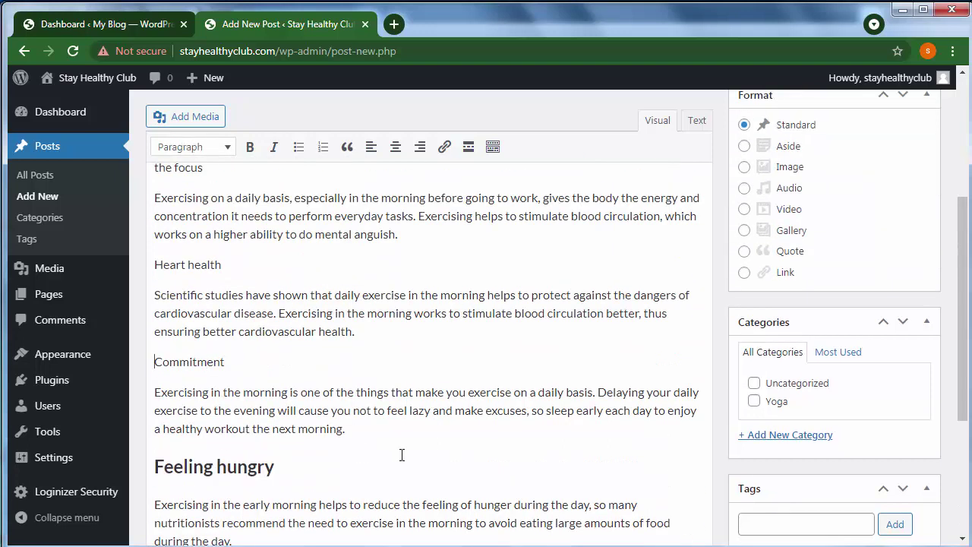
{"action": "key", "text": "shift+End"}
{"action": "left_click", "coordinate": [222, 149]}
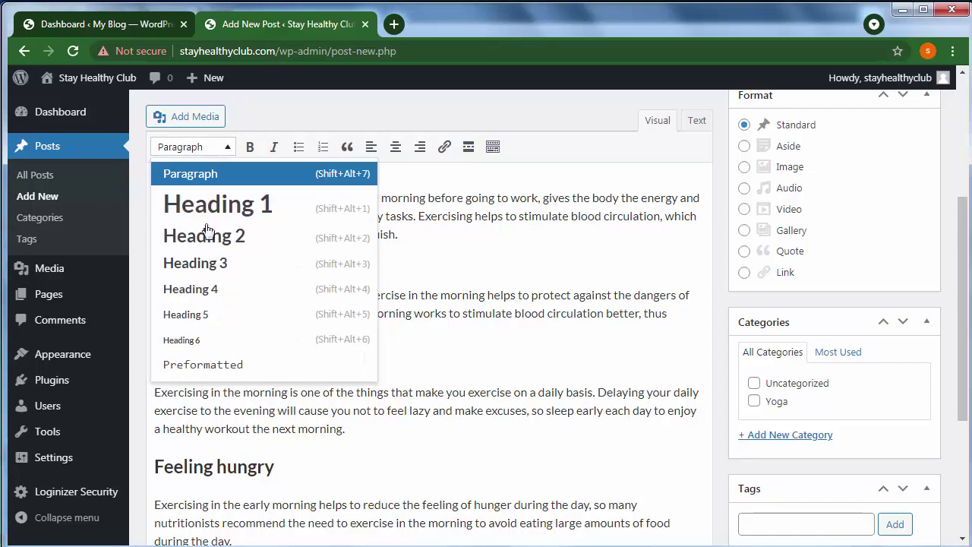
{"action": "left_click", "coordinate": [205, 235]}
{"action": "left_click", "coordinate": [186, 253]}
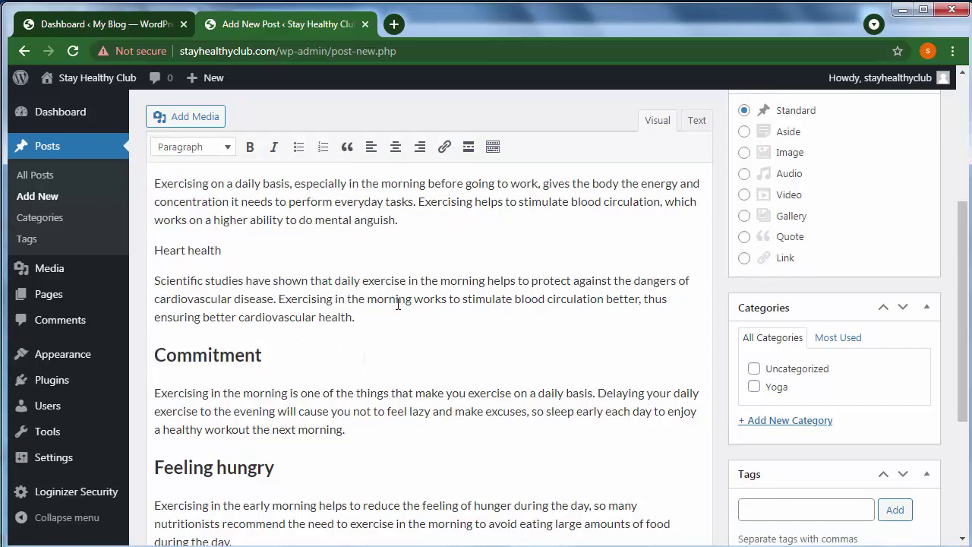
{"action": "key", "text": "Home"}
{"action": "key", "text": "shift+End"}
{"action": "left_click", "coordinate": [199, 146]}
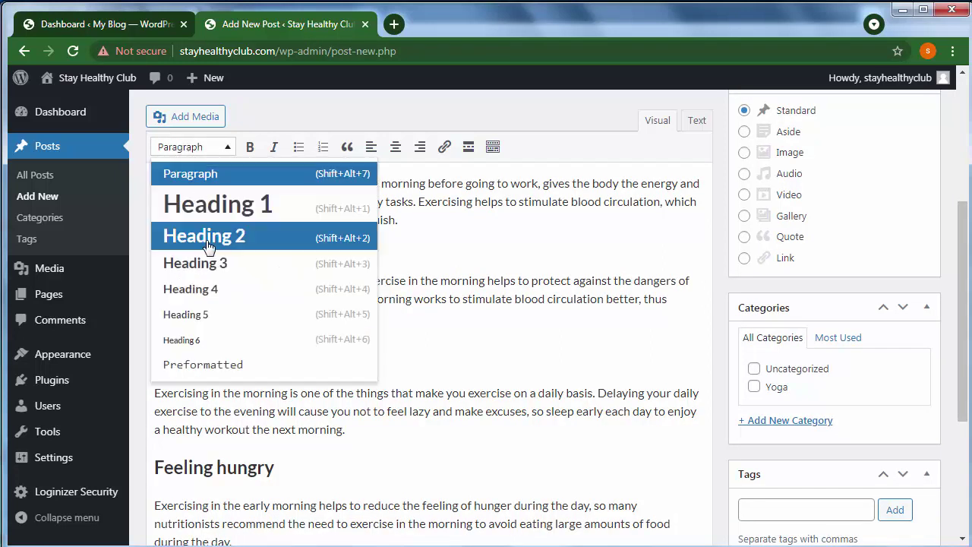
{"action": "left_click", "coordinate": [205, 235]}
- Capitalise 'the focus' to 'The focus' and make it a Heading 2
{"action": "scroll", "coordinate": [278, 352], "scroll_direction": "up", "scroll_amount": 2}
{"action": "left_click", "coordinate": [149, 280]}
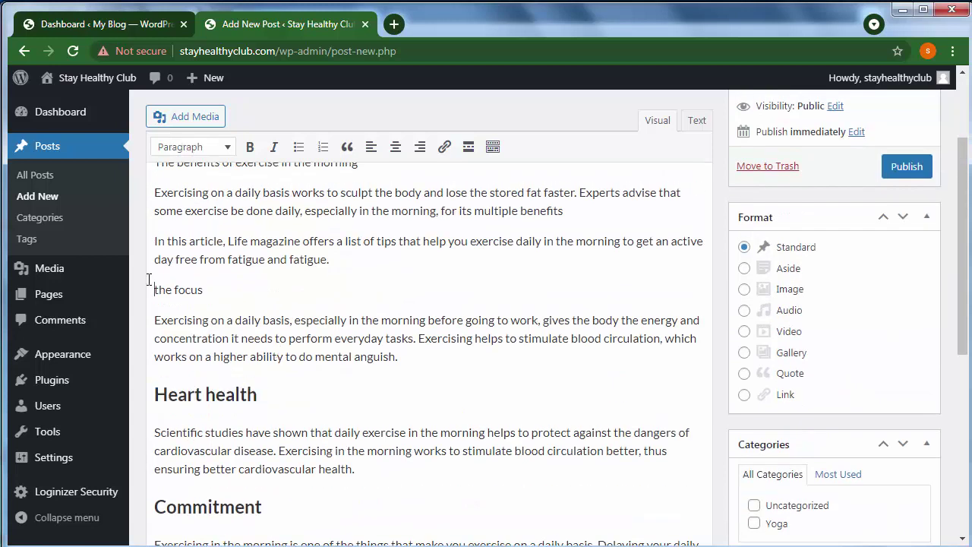
{"action": "key", "text": "shift+Right"}
{"action": "type", "text": "T"}
{"action": "key", "text": "shift+End"}
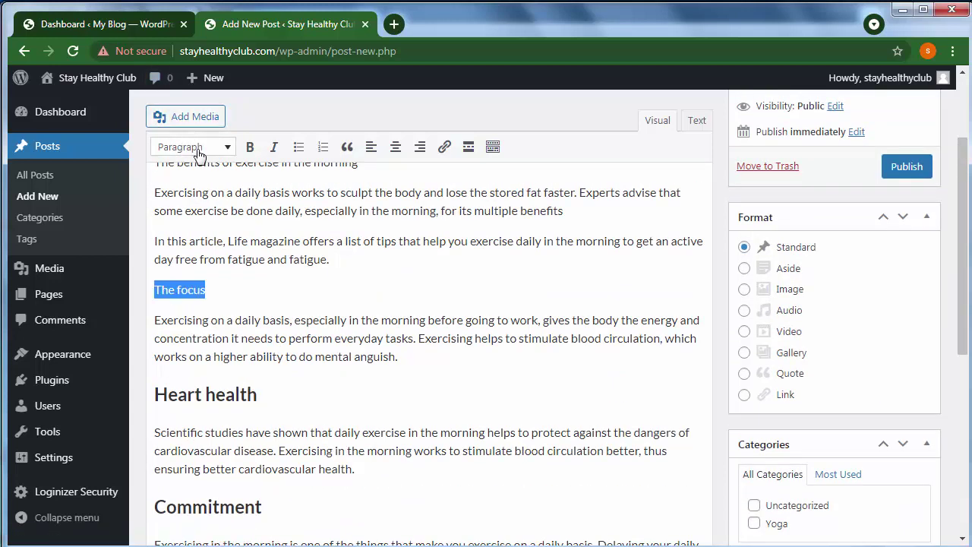
{"action": "left_click", "coordinate": [199, 147]}
{"action": "left_click", "coordinate": [205, 236]}
- Make the opening line 'The benefits of exercise in the morning' a Heading 1
{"action": "scroll", "coordinate": [245, 284], "scroll_direction": "up", "scroll_amount": 2}
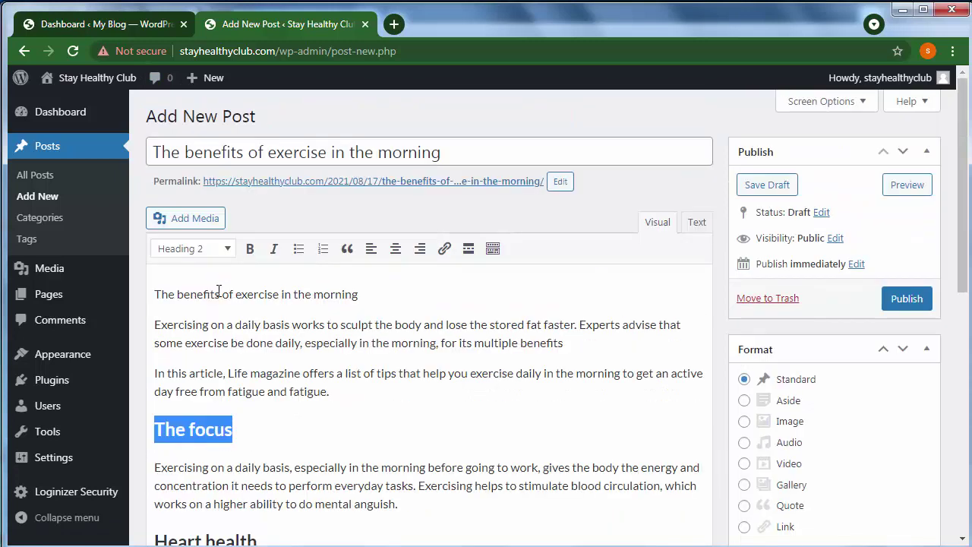
{"action": "left_click", "coordinate": [219, 294]}
{"action": "key", "text": "Home"}
{"action": "key", "text": "shift+End"}
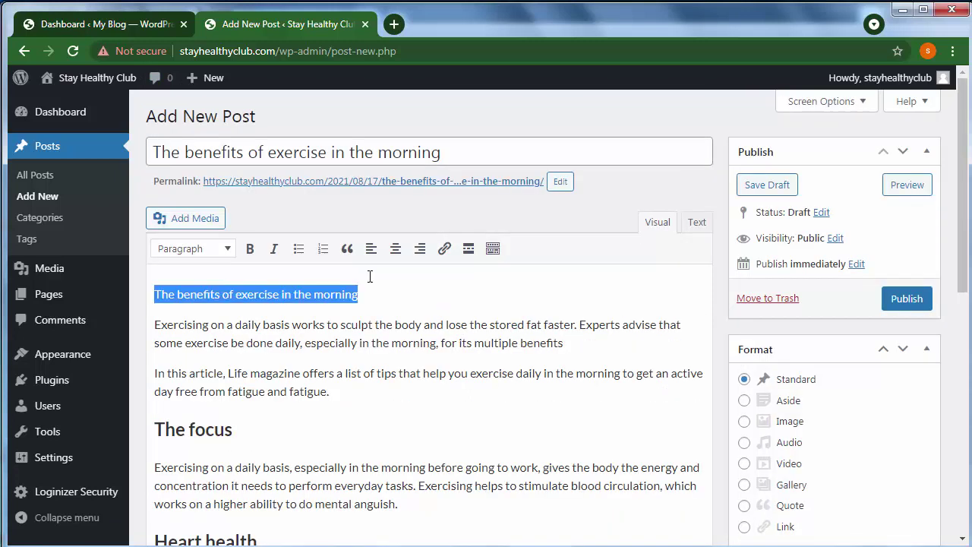
{"action": "left_click", "coordinate": [195, 252]}
{"action": "left_click", "coordinate": [218, 306]}
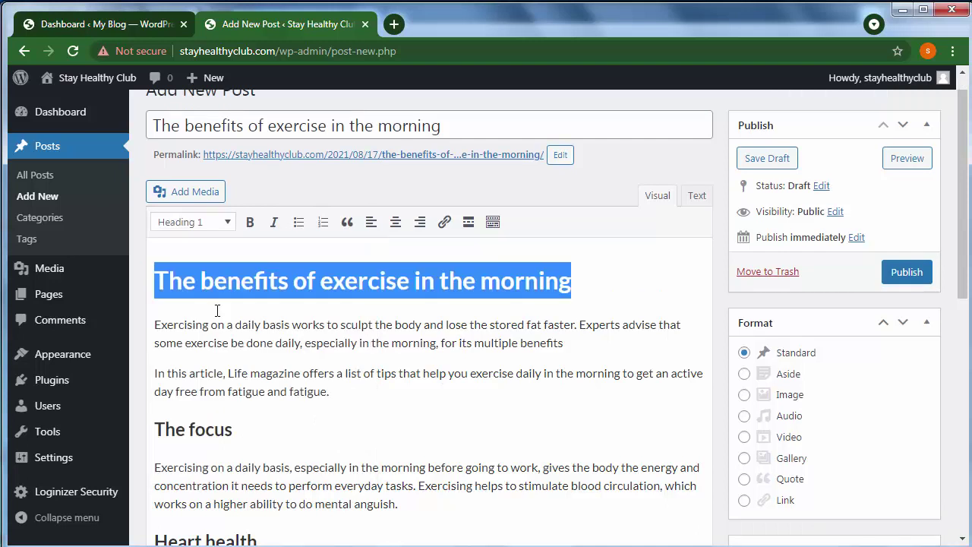
{"action": "left_click", "coordinate": [330, 314]}
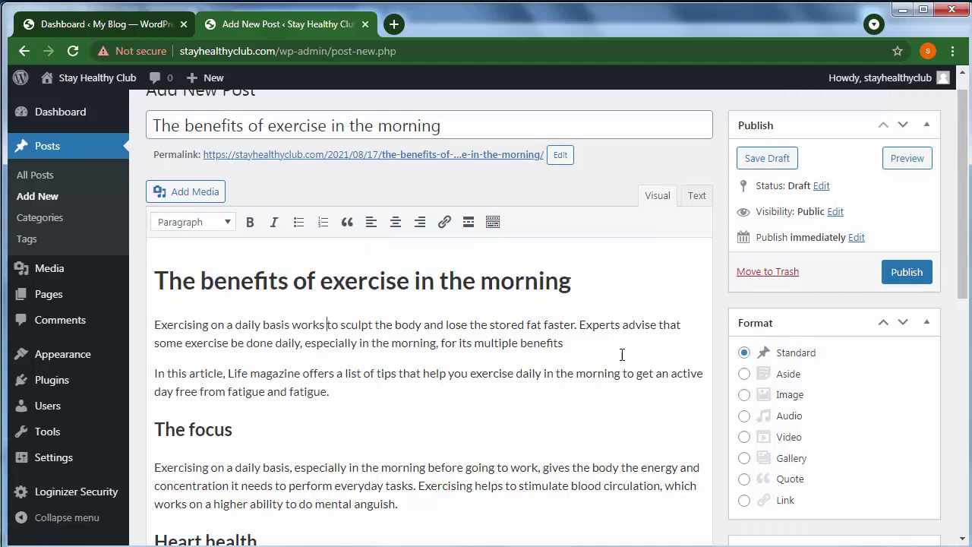
{"action": "scroll", "coordinate": [812, 326], "scroll_direction": "down", "scroll_amount": 4}
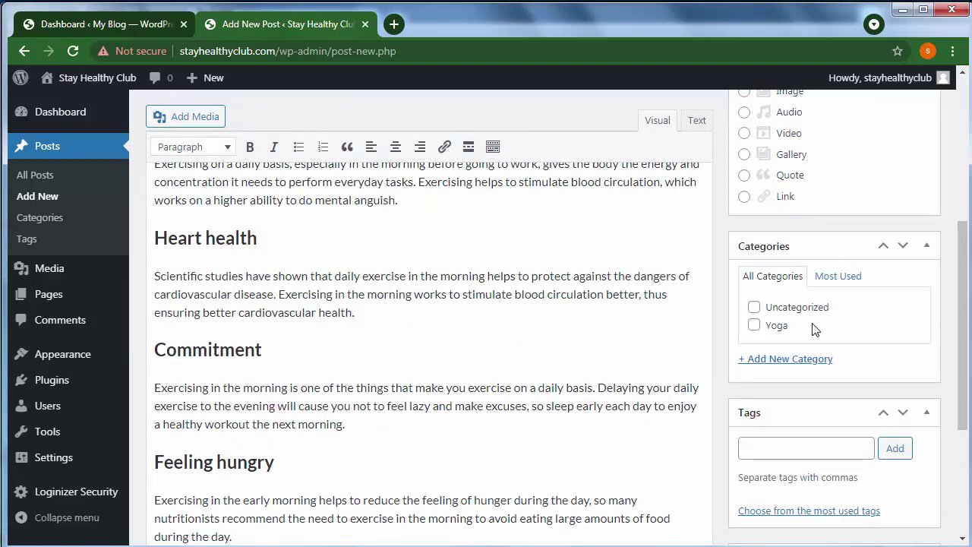
- Tick the Yoga category and upload 9.jpg from Desktop > YOGA EXERCISE as the featured image
{"action": "left_click", "coordinate": [756, 326]}
{"action": "scroll", "coordinate": [786, 456], "scroll_direction": "down", "scroll_amount": 3}
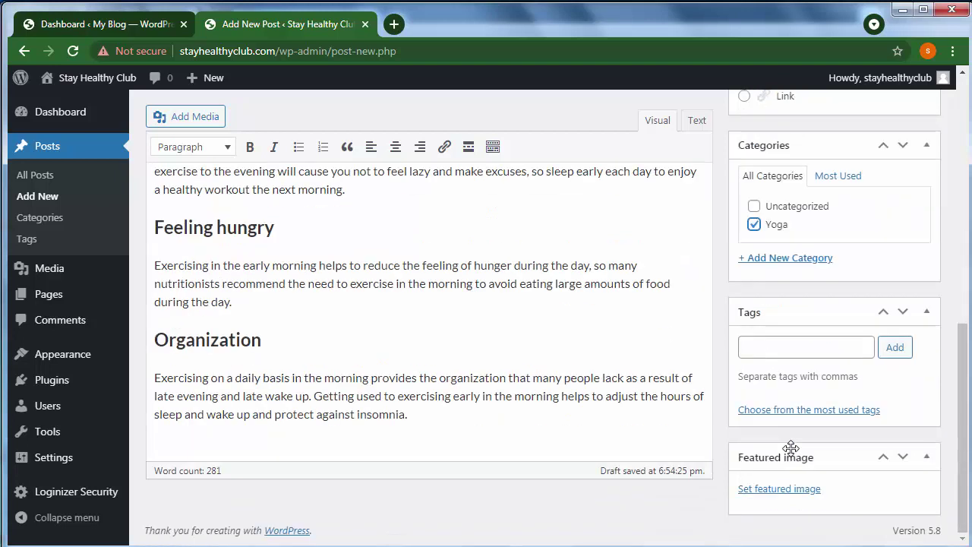
{"action": "left_click", "coordinate": [773, 490]}
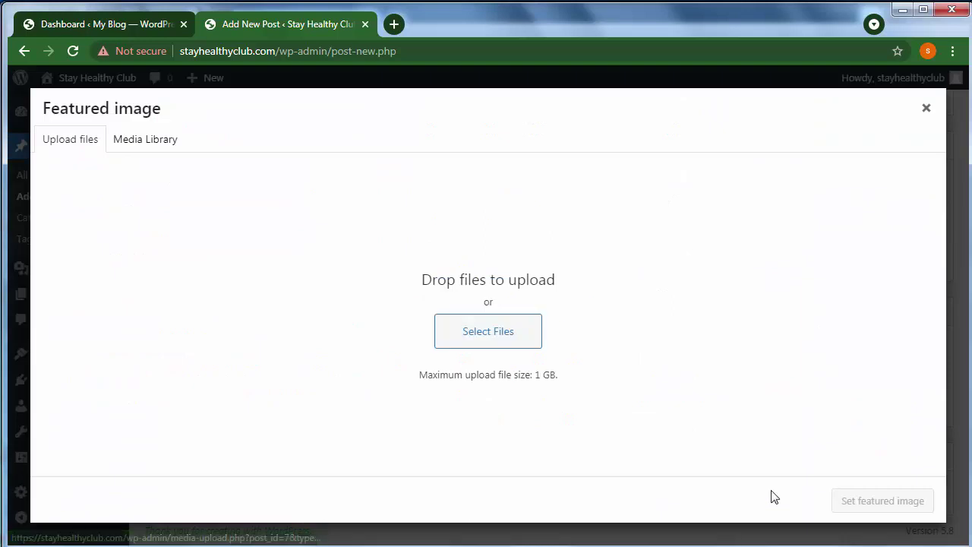
{"action": "left_click", "coordinate": [488, 342]}
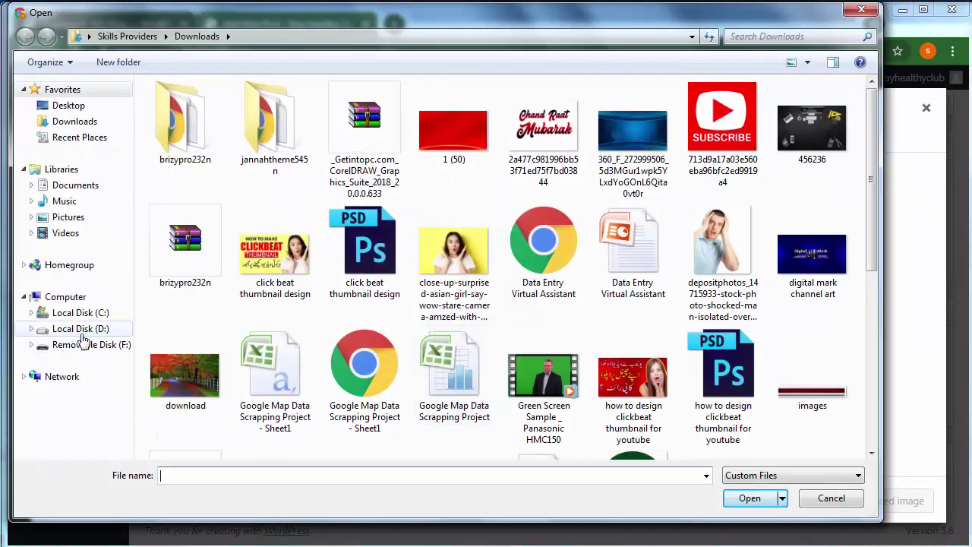
{"action": "left_click", "coordinate": [58, 108]}
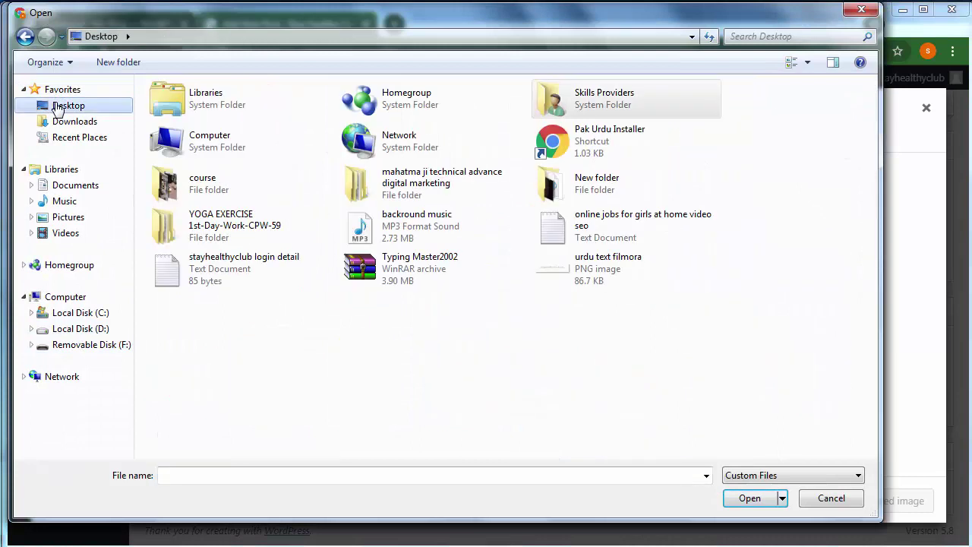
{"action": "double_click", "coordinate": [251, 190]}
{"action": "double_click", "coordinate": [206, 114]}
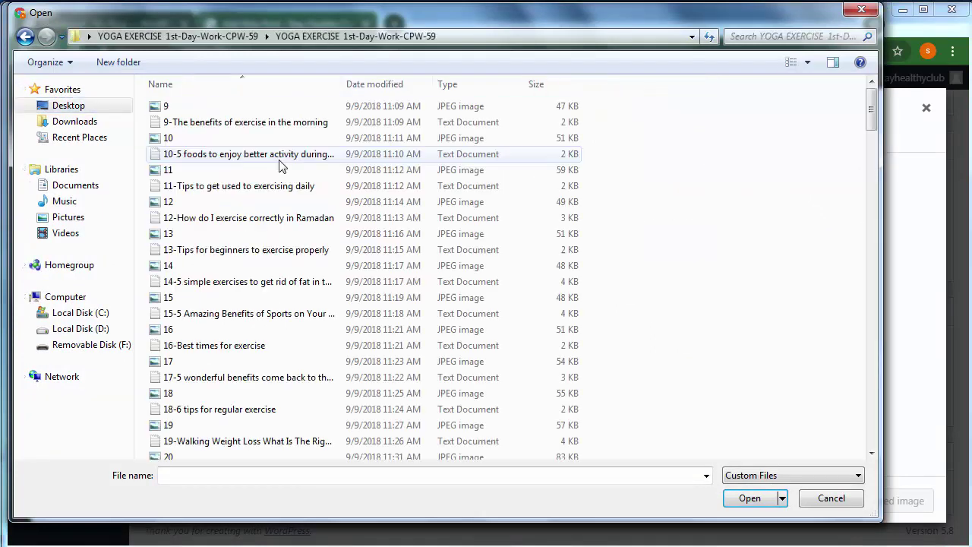
{"action": "left_click", "coordinate": [183, 113]}
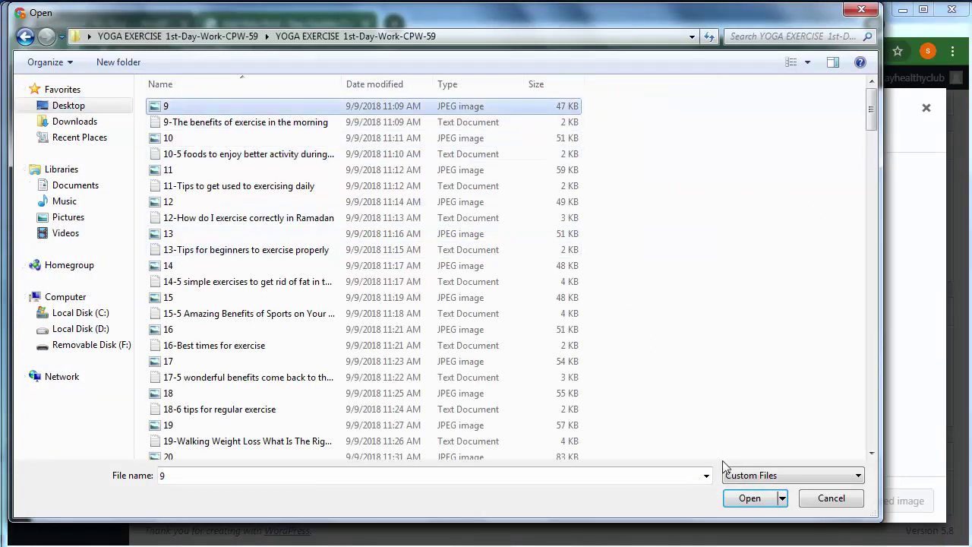
{"action": "left_click", "coordinate": [759, 500]}
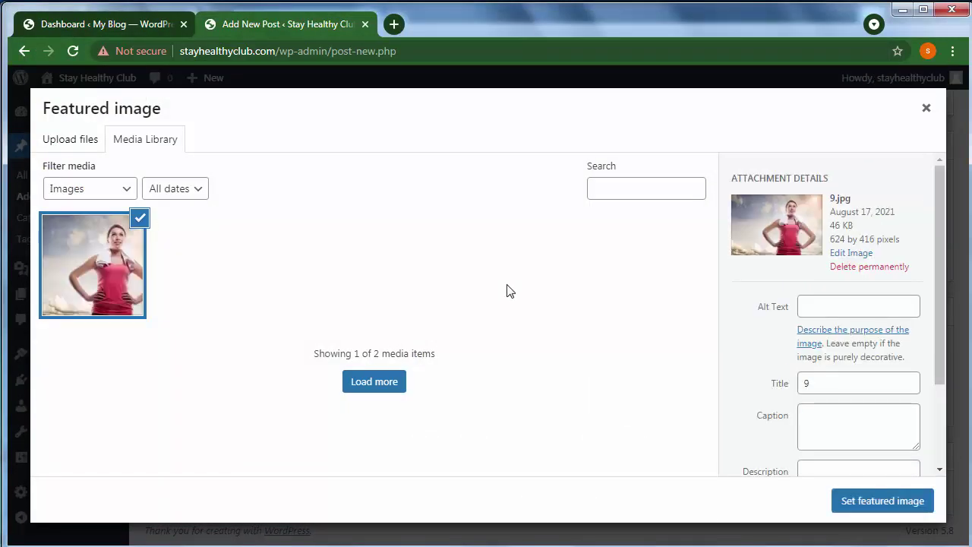
{"action": "left_click", "coordinate": [872, 508]}
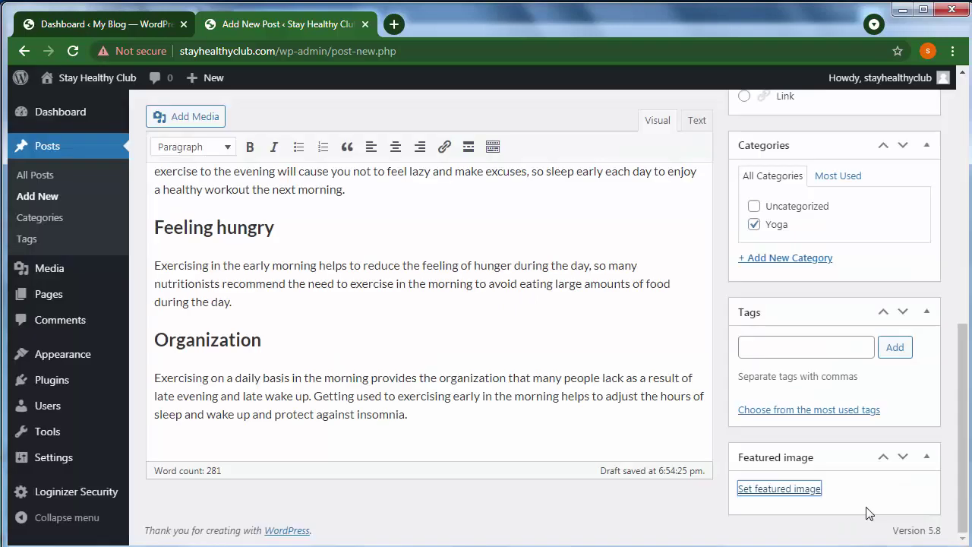
- Publish 'The benefits of exercise in the morning' and review its live page in a new tab
{"action": "scroll", "coordinate": [703, 306], "scroll_direction": "up", "scroll_amount": 10}
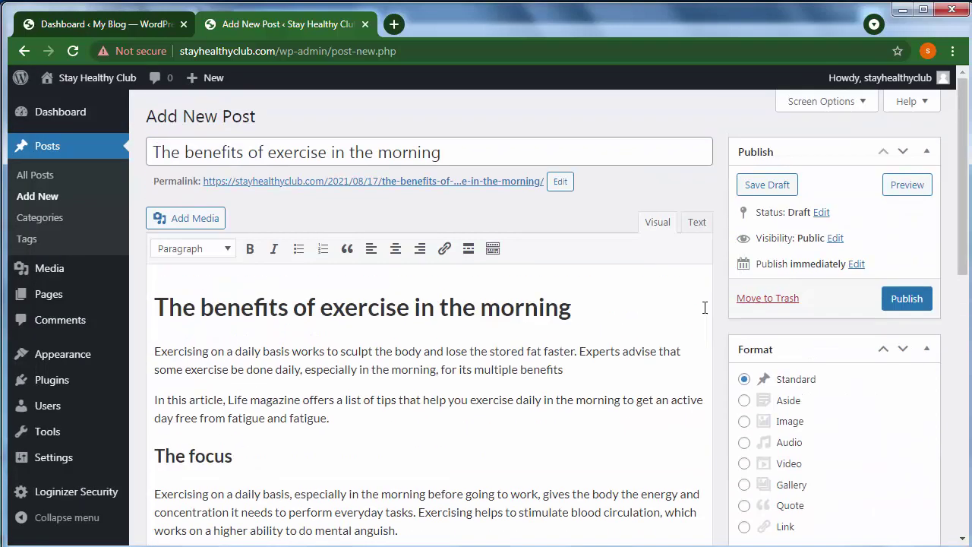
{"action": "left_click", "coordinate": [907, 301]}
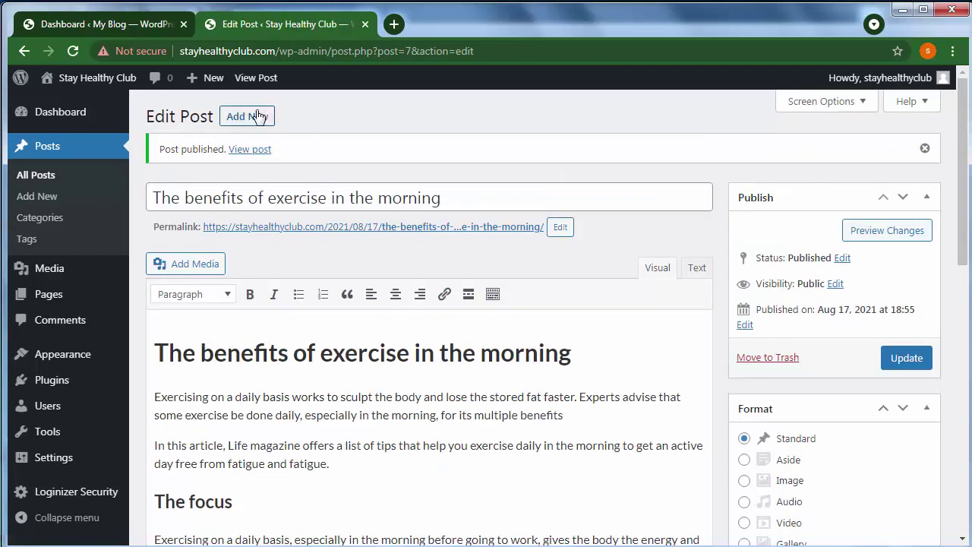
{"action": "right_click", "coordinate": [250, 149]}
{"action": "left_click", "coordinate": [304, 160]}
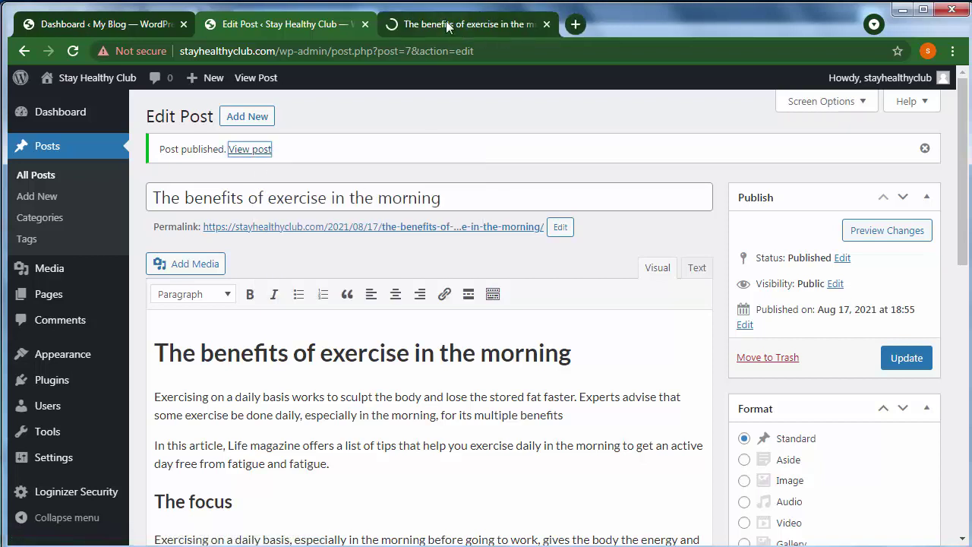
{"action": "left_click", "coordinate": [448, 25]}
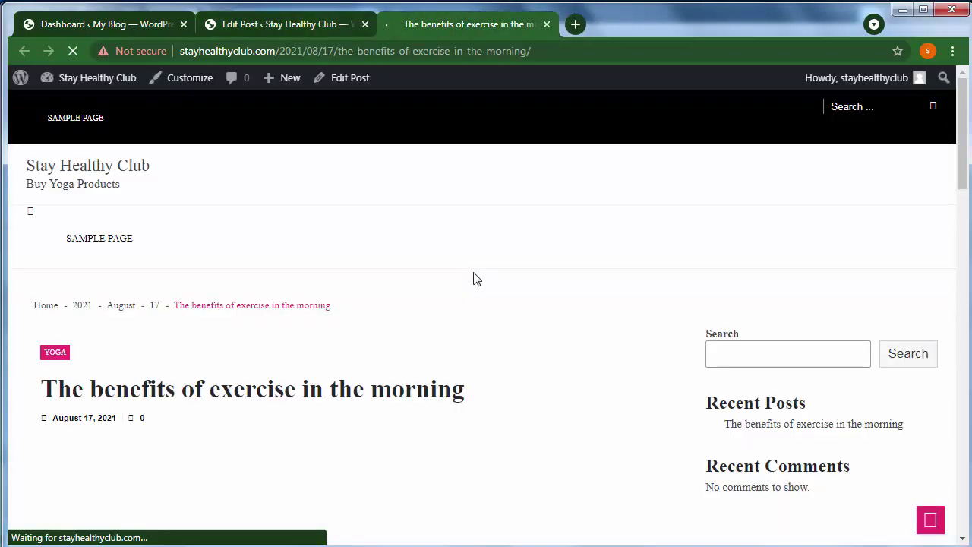
{"action": "scroll", "coordinate": [272, 337], "scroll_direction": "down", "scroll_amount": 15}
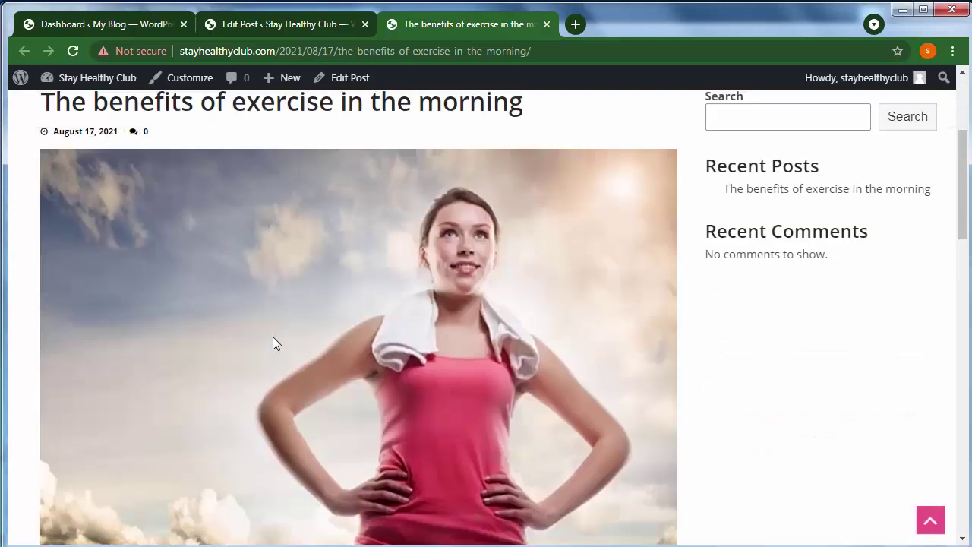
{"action": "scroll", "coordinate": [274, 343], "scroll_direction": "down", "scroll_amount": 5}
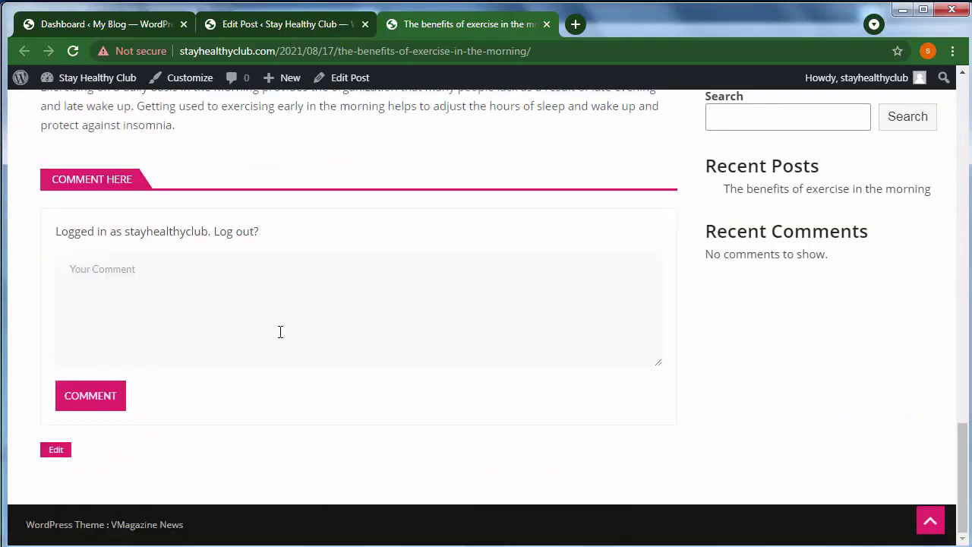
{"action": "scroll", "coordinate": [280, 331], "scroll_direction": "up", "scroll_amount": 20}
- Start a blank new post and copy the whole 10-5 foods article text from Notepad
{"action": "left_click", "coordinate": [302, 26]}
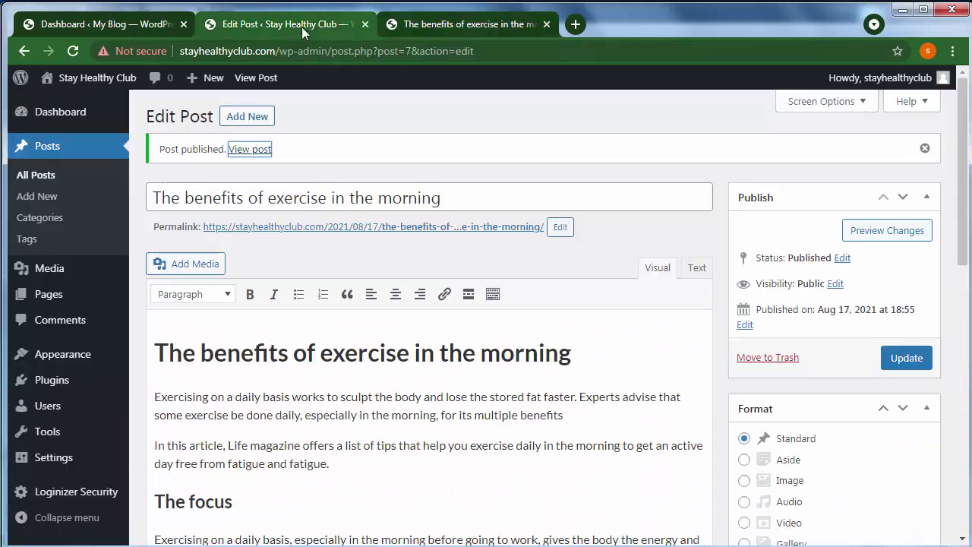
{"action": "left_click", "coordinate": [248, 116]}
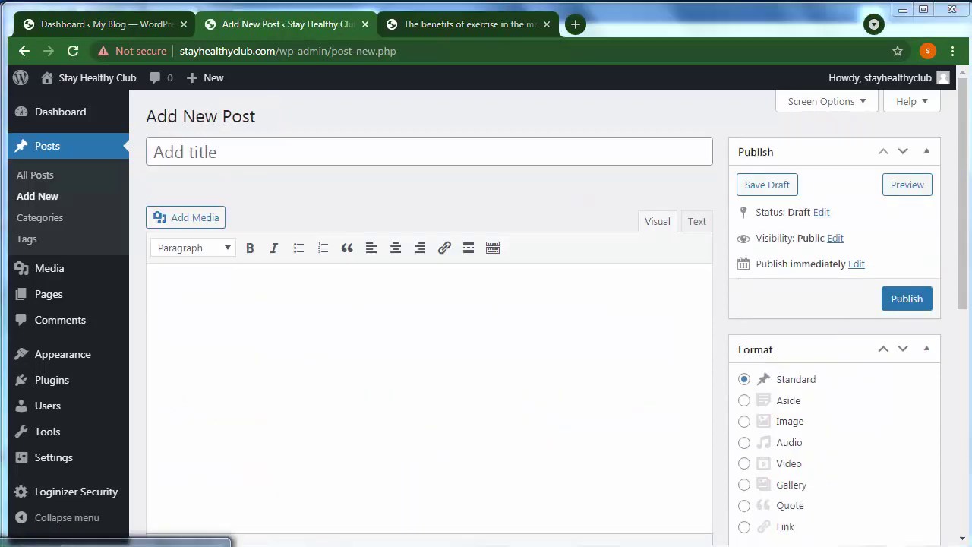
{"action": "key", "text": "alt+Tab"}
{"action": "double_click", "coordinate": [425, 121]}
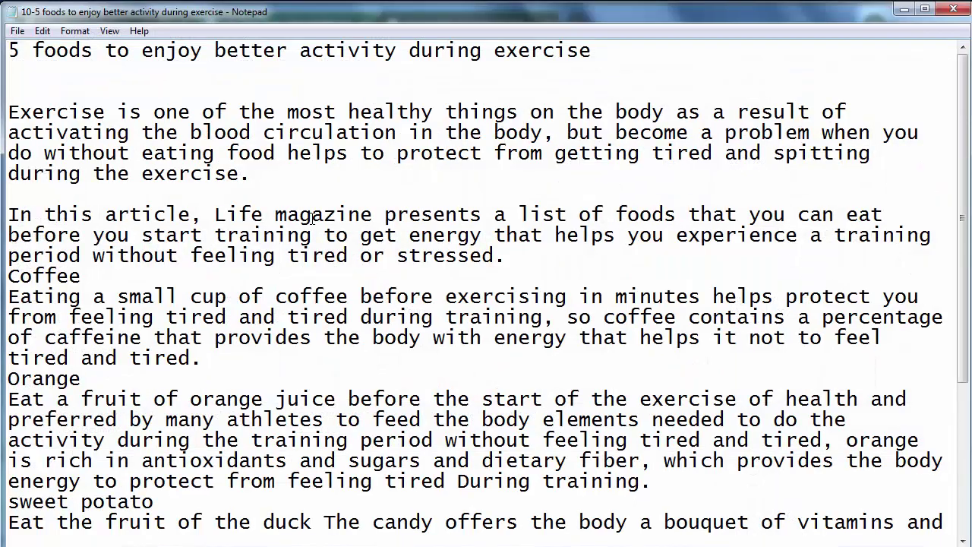
{"action": "key", "text": "ctrl+a"}
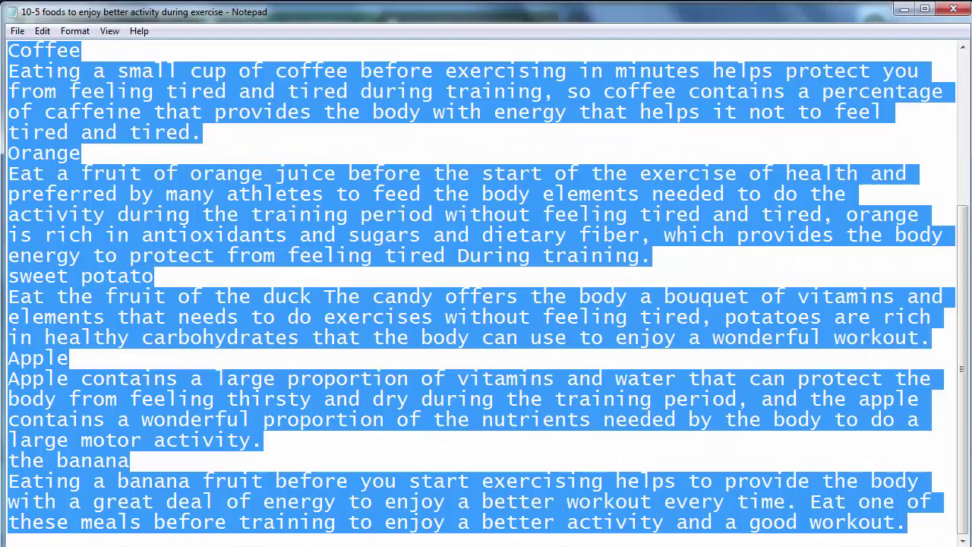
{"action": "key", "text": "alt+Tab"}
{"action": "left_click", "coordinate": [275, 301]}
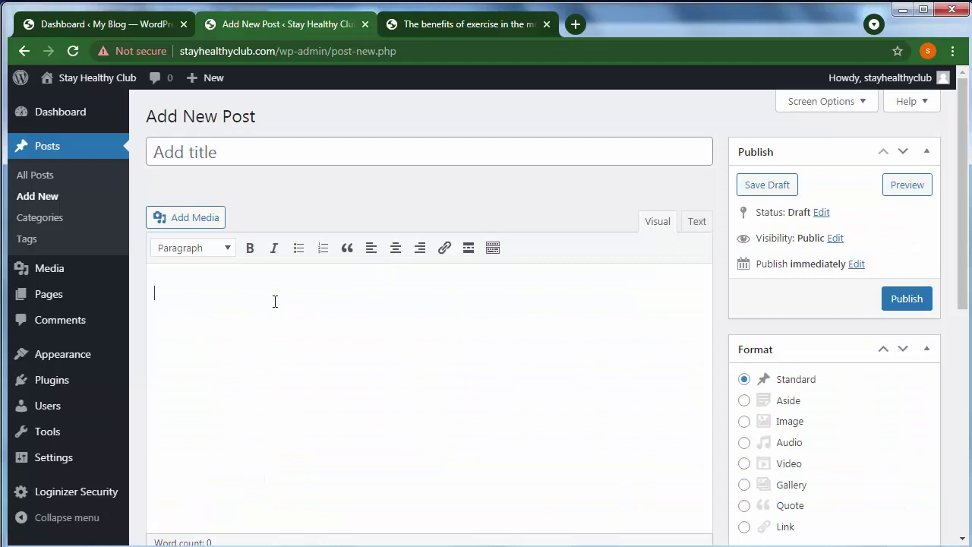
- Paste the 5 foods article and split 'The Banana' and 'Apple' into their own paragraphs
{"action": "key", "text": "ctrl+v"}
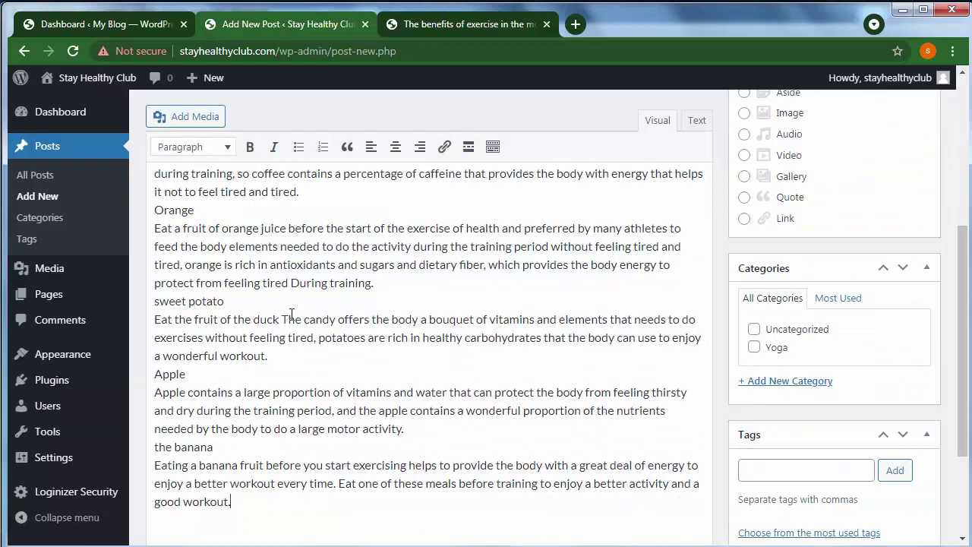
{"action": "key", "text": "Up"}
{"action": "key", "text": "Return"}
{"action": "key", "text": "Down"}
{"action": "key", "text": "Return"}
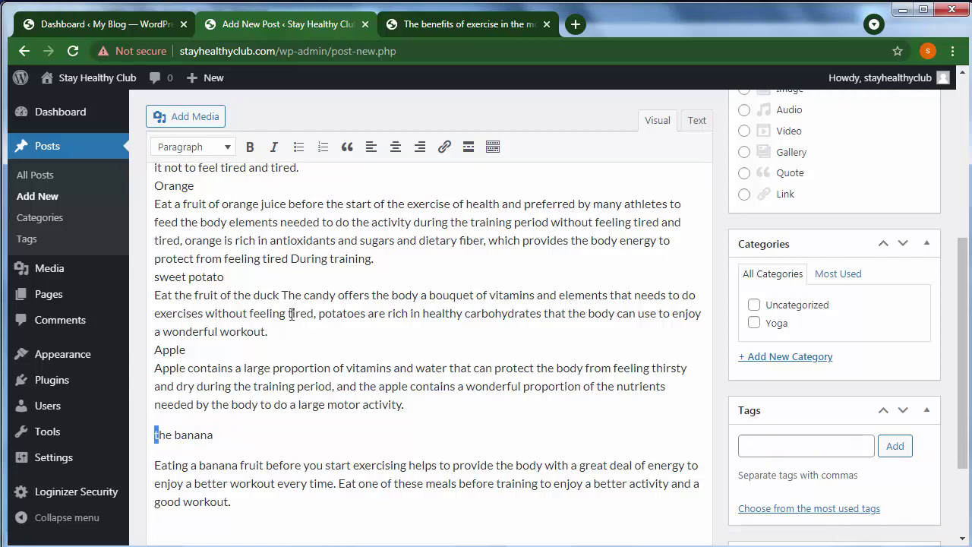
{"action": "type", "text": "T"}
{"action": "key", "text": "shift+Right"}
{"action": "type", "text": "B"}
{"action": "key", "text": "Home"}
{"action": "key", "text": "Return"}
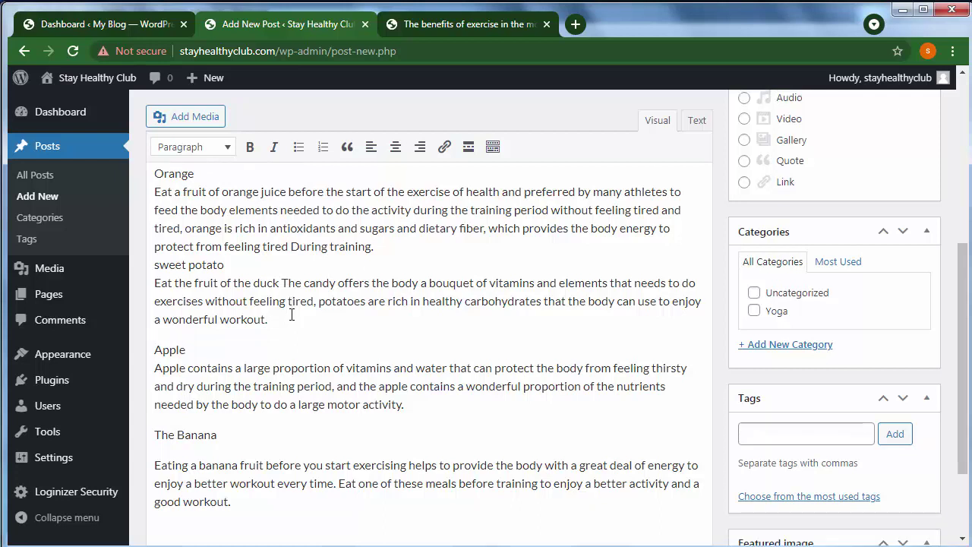
{"action": "key", "text": "Return"}
{"action": "key", "text": "Up"}
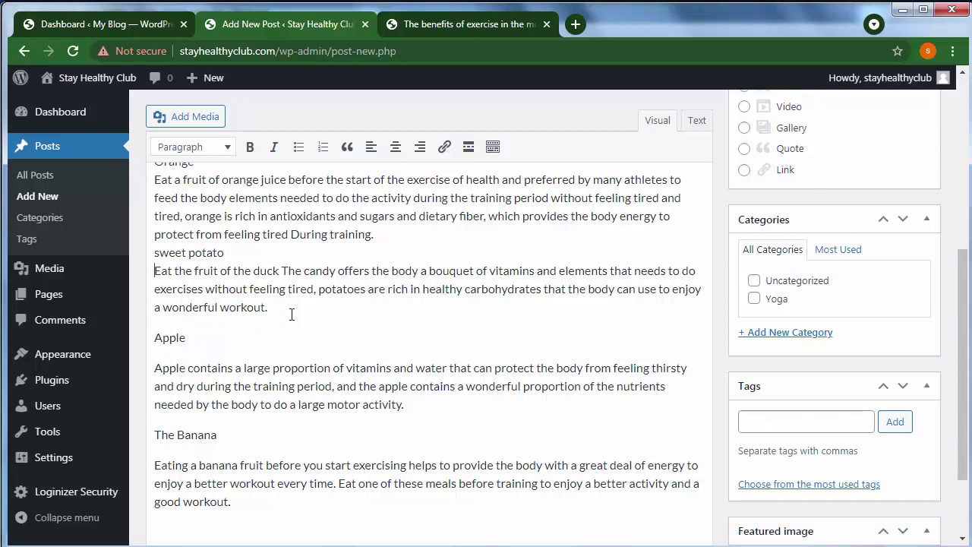
- Split 'Sweet Potato' and 'Orange' into their own paragraphs, capitalising 'Sweet Potato'
{"action": "key", "text": "Up"}
{"action": "key", "text": "Up"}
{"action": "key", "text": "Up"}
{"action": "key", "text": "Return"}
{"action": "key", "text": "Up"}
{"action": "key", "text": "Return"}
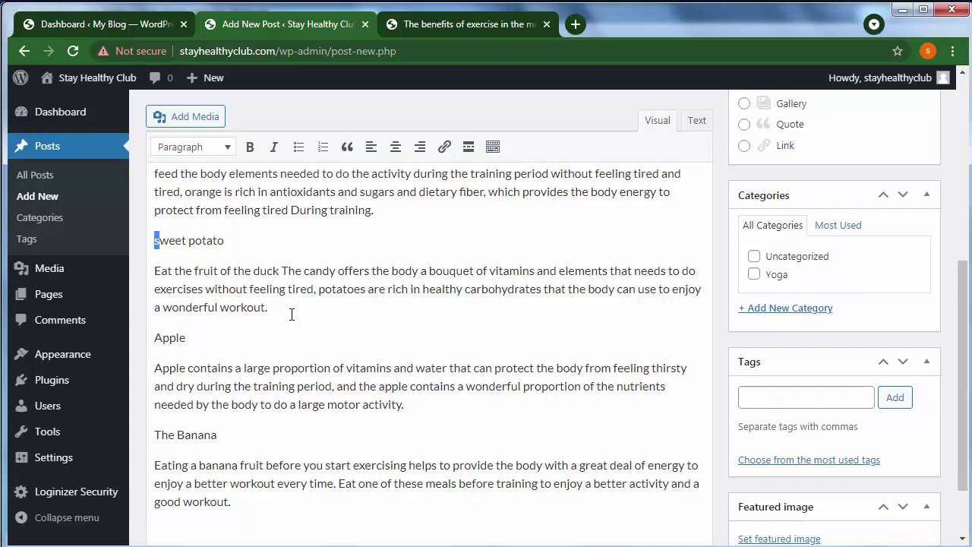
{"action": "type", "text": "S"}
{"action": "key", "text": "shift+Right"}
{"action": "type", "text": "P"}
{"action": "key", "text": "Up"}
{"action": "key", "text": "Up"}
{"action": "key", "text": "Up"}
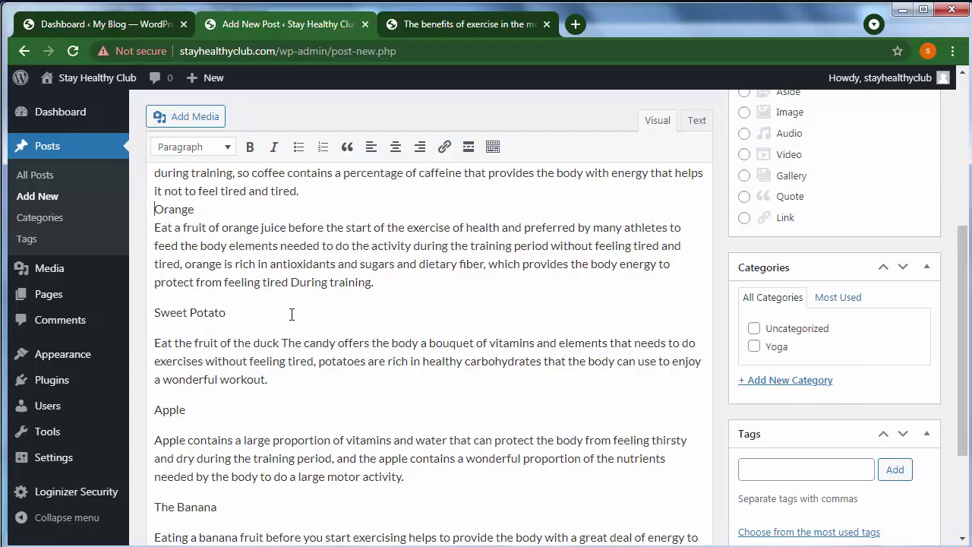
{"action": "key", "text": "Return"}
{"action": "key", "text": "Return"}
{"action": "key", "text": "Up"}
{"action": "key", "text": "Up"}
{"action": "key", "text": "Up"}
{"action": "key", "text": "Up"}
{"action": "key", "text": "Up"}
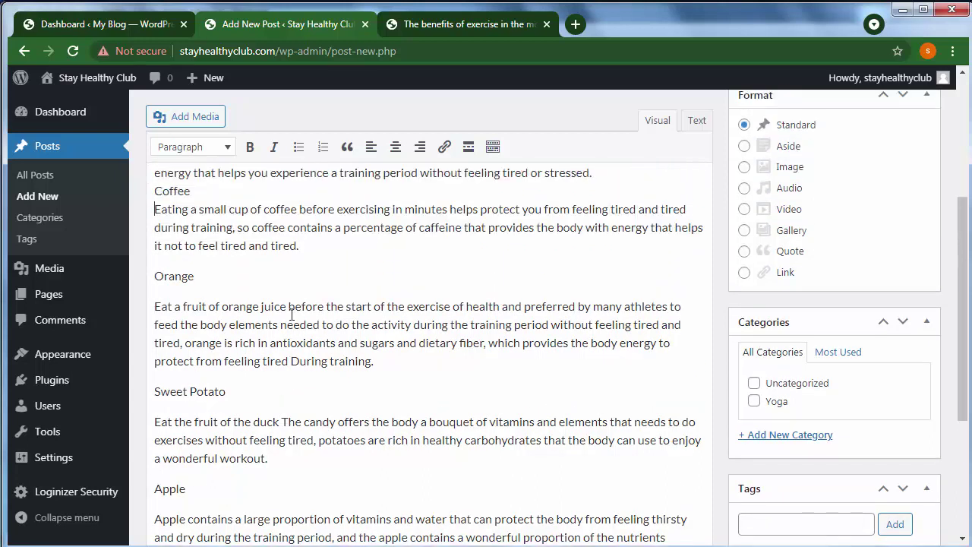
{"action": "key", "text": "Return"}
{"action": "key", "text": "Up"}
{"action": "key", "text": "Up"}
{"action": "key", "text": "Up"}
{"action": "key", "text": "Up"}
{"action": "key", "text": "Up"}
{"action": "key", "text": "Up"}
{"action": "key", "text": "Up"}
{"action": "key", "text": "Up"}
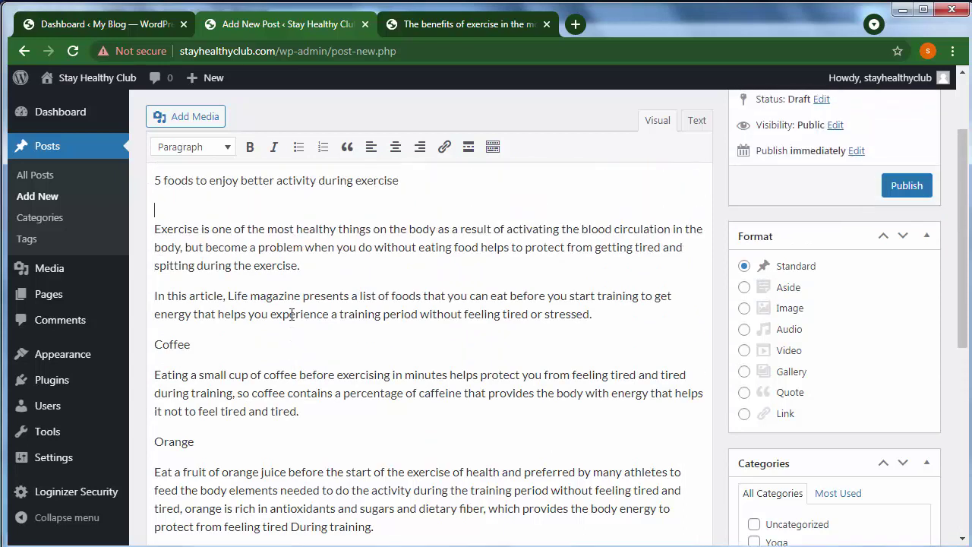
{"action": "key", "text": "shift+End"}
{"action": "key", "text": "ctrl+c"}
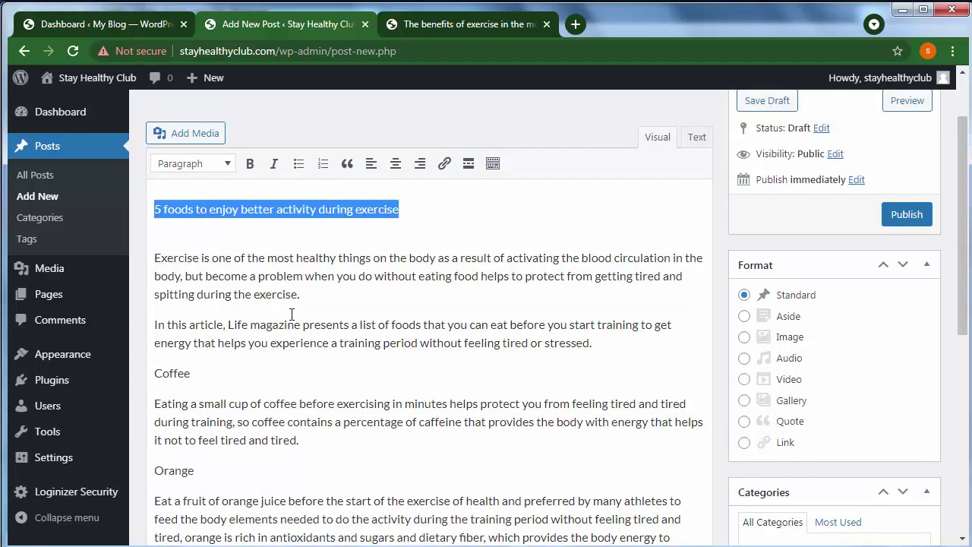
{"action": "scroll", "coordinate": [292, 314], "scroll_direction": "up", "scroll_amount": 1}
- Paste the post title and make the body's first line a Heading 1
{"action": "left_click", "coordinate": [248, 145]}
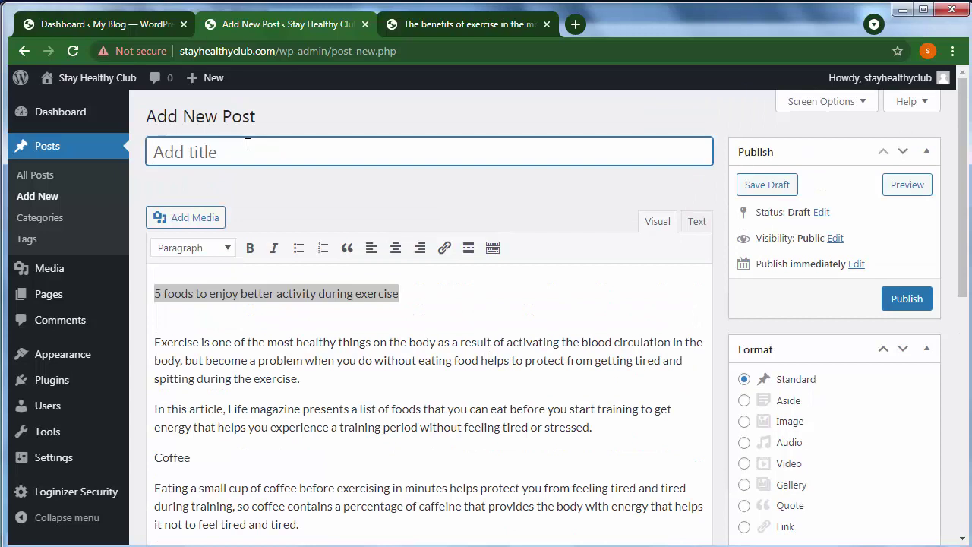
{"action": "key", "text": "ctrl+v"}
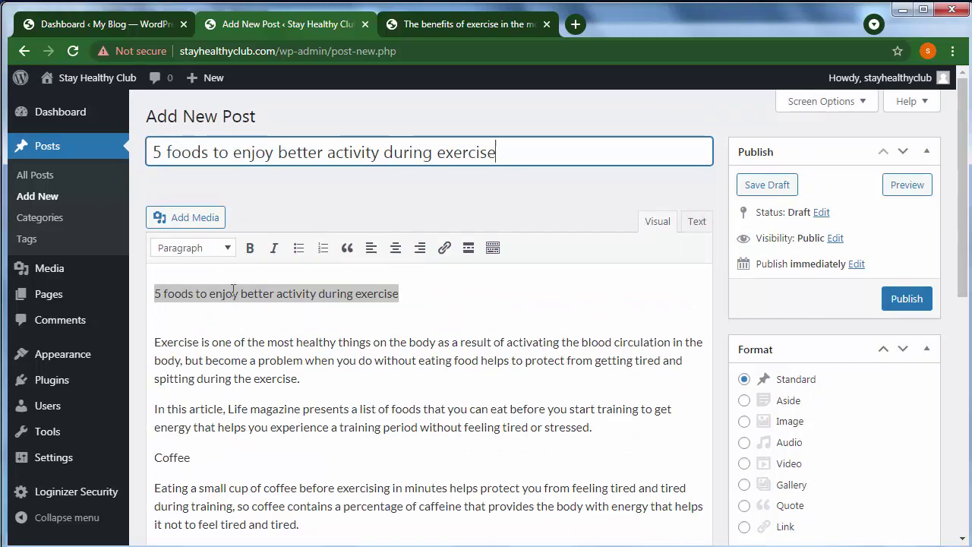
{"action": "left_click", "coordinate": [238, 294]}
{"action": "triple_click", "coordinate": [266, 308]}
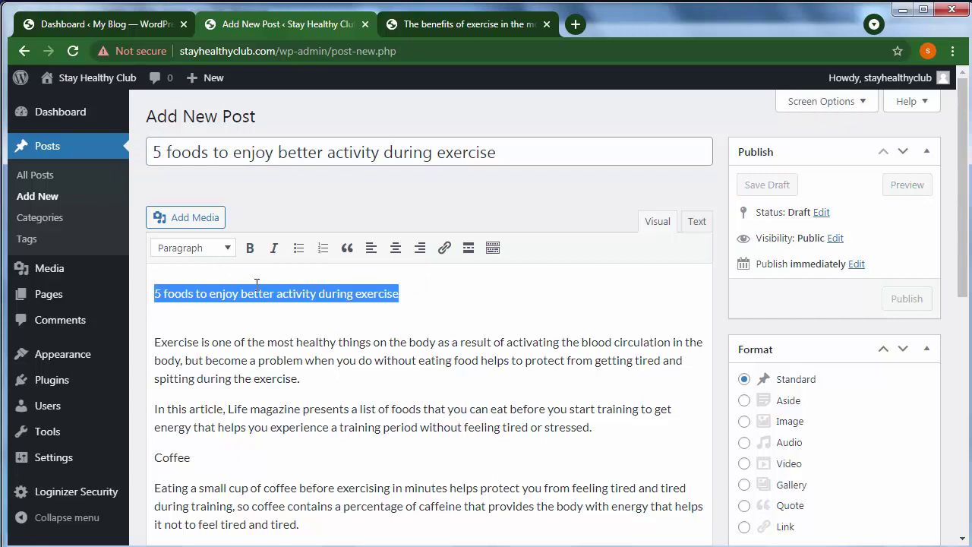
{"action": "left_click", "coordinate": [218, 249]}
{"action": "left_click", "coordinate": [243, 308]}
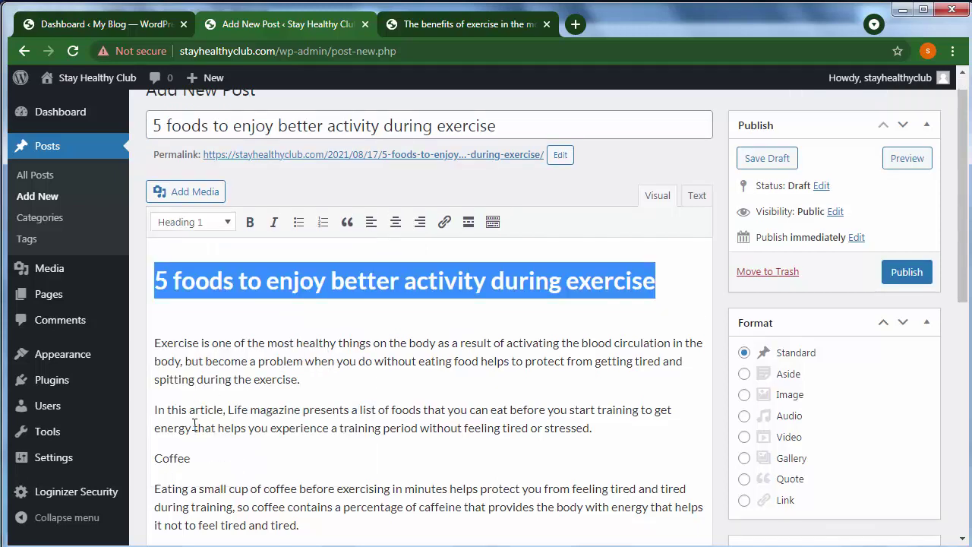
- Make the Coffee and Orange lines Heading 2 subheadings
{"action": "left_click", "coordinate": [166, 460]}
{"action": "key", "text": "shift+End"}
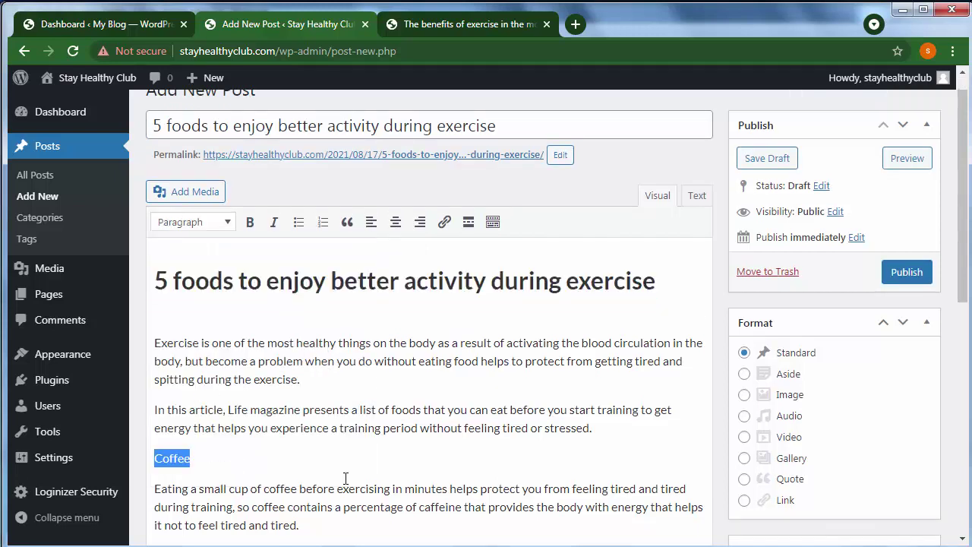
{"action": "left_click", "coordinate": [205, 225]}
{"action": "left_click", "coordinate": [194, 316]}
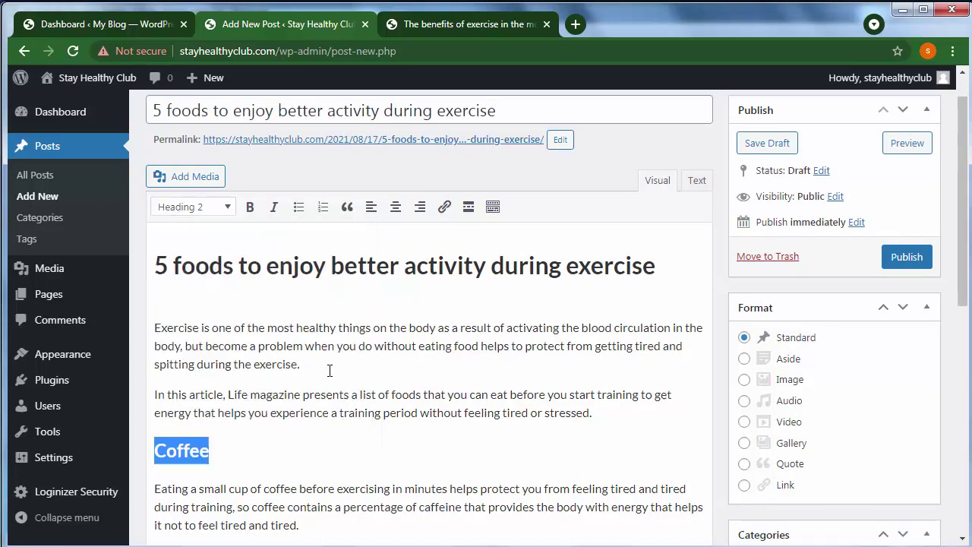
{"action": "scroll", "coordinate": [330, 369], "scroll_direction": "down", "scroll_amount": 5}
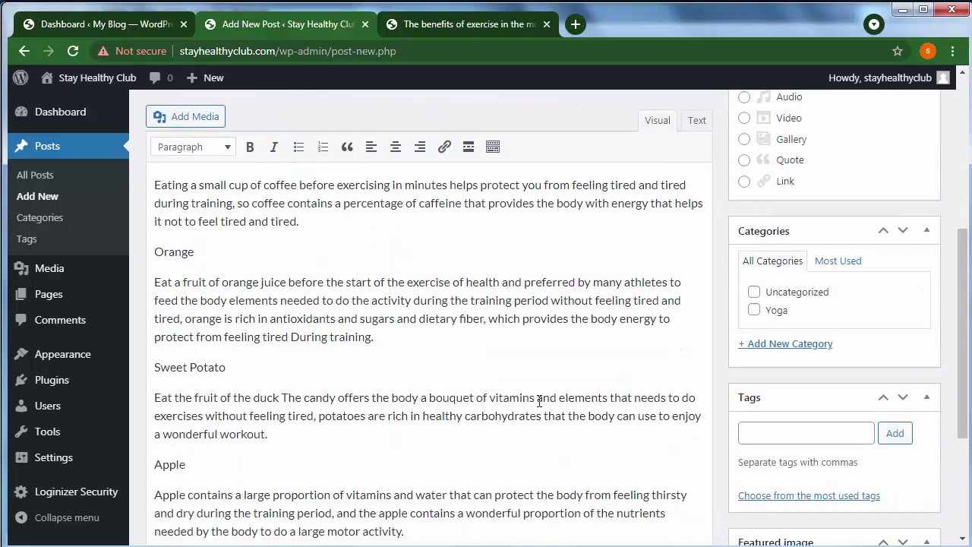
{"action": "key", "text": "shift+End"}
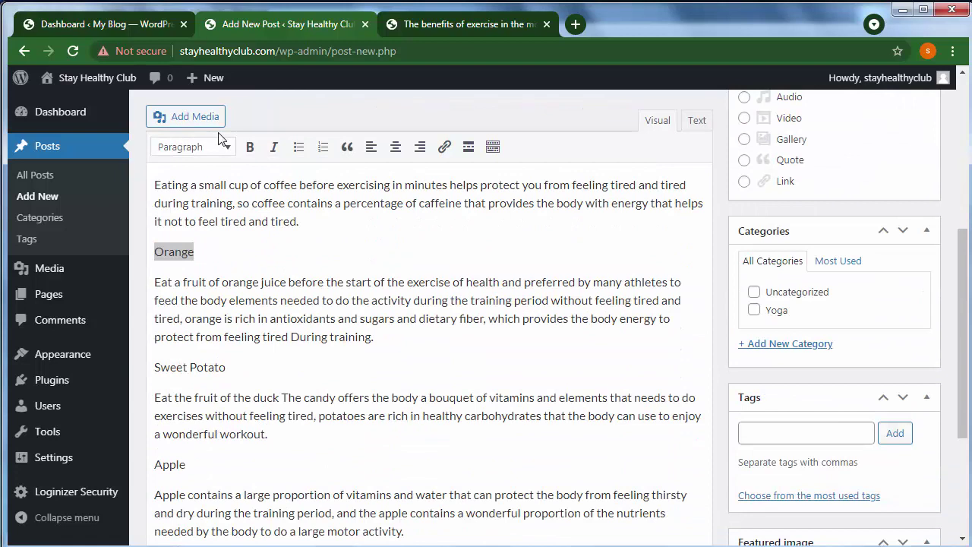
{"action": "left_click", "coordinate": [221, 147]}
{"action": "left_click", "coordinate": [212, 237]}
- Make the Sweet Potato, Apple and The Banana lines Heading 2 subheadings
{"action": "scroll", "coordinate": [421, 327], "scroll_direction": "down", "scroll_amount": 3}
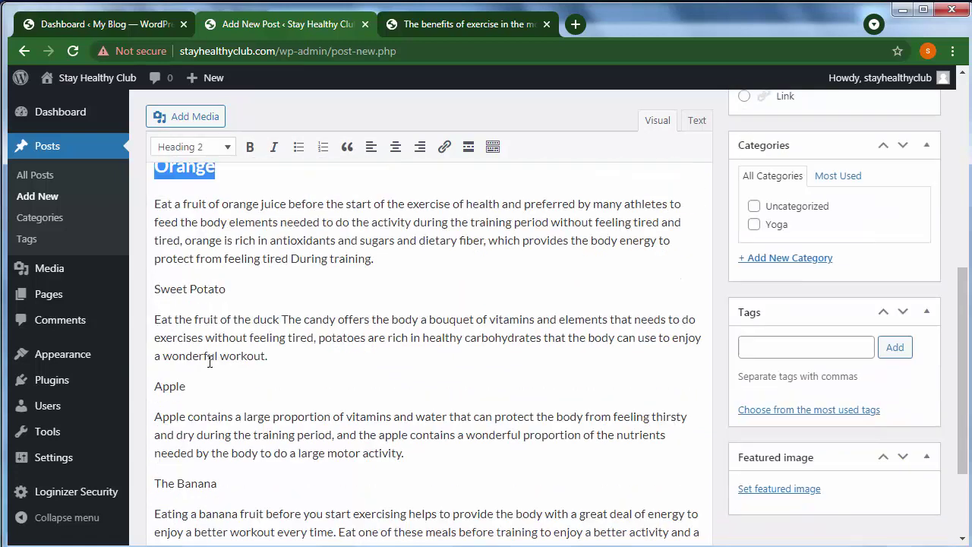
{"action": "key", "text": "Down"}
{"action": "key", "text": "Down"}
{"action": "key", "text": "Down"}
{"action": "key", "text": "Down"}
{"action": "key", "text": "Down"}
{"action": "key", "text": "Down"}
{"action": "key", "text": "Up"}
{"action": "key", "text": "shift+End"}
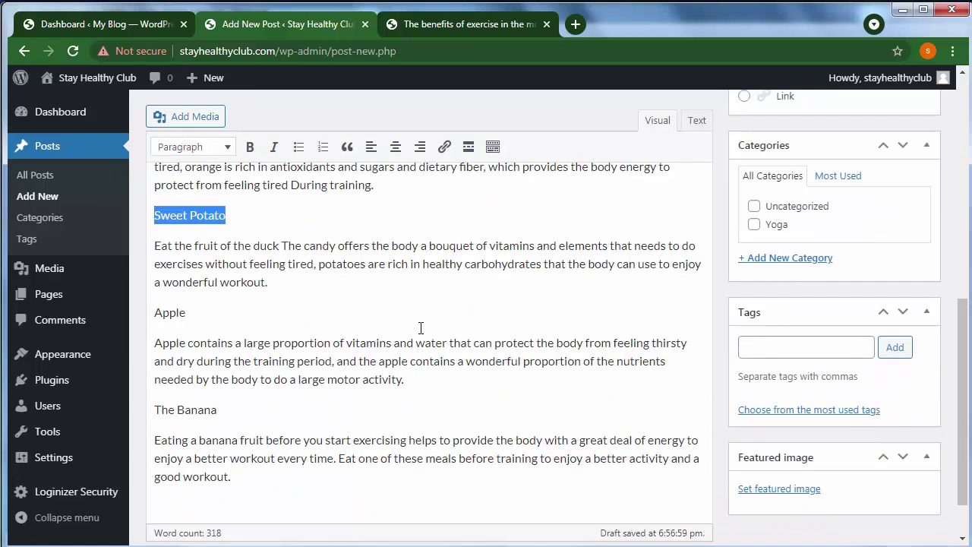
{"action": "left_click", "coordinate": [220, 146]}
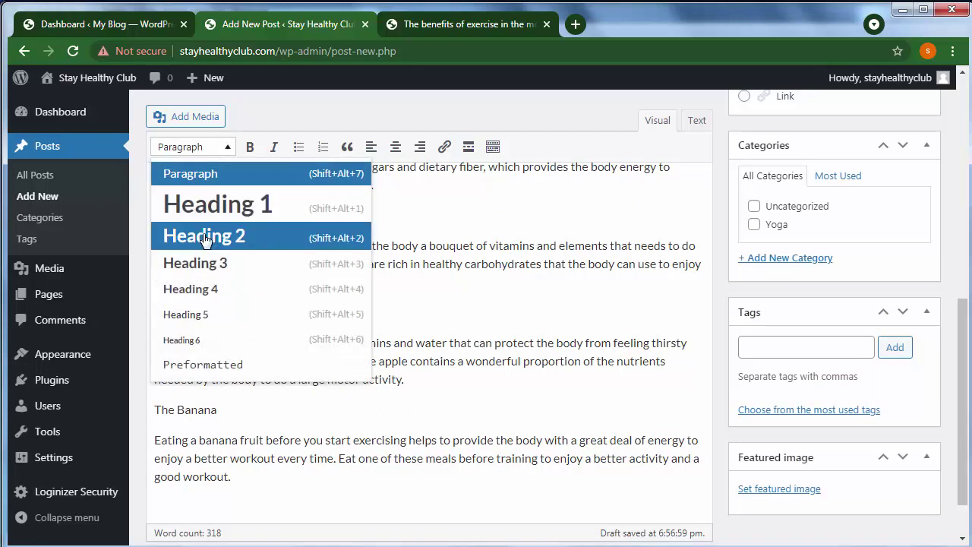
{"action": "left_click", "coordinate": [207, 237]}
{"action": "left_click", "coordinate": [169, 312]}
{"action": "key", "text": "shift+End"}
{"action": "left_click", "coordinate": [211, 148]}
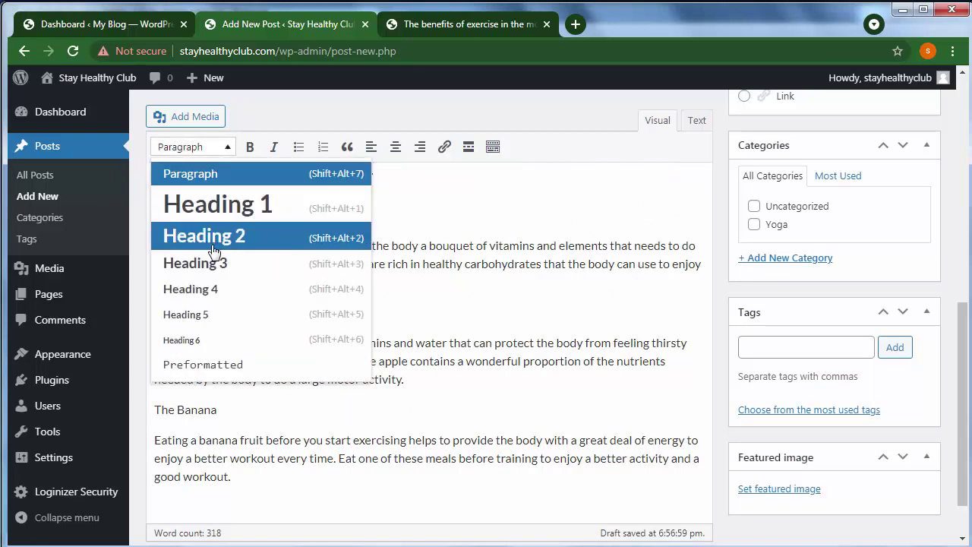
{"action": "left_click", "coordinate": [207, 237]}
{"action": "left_click", "coordinate": [170, 414]}
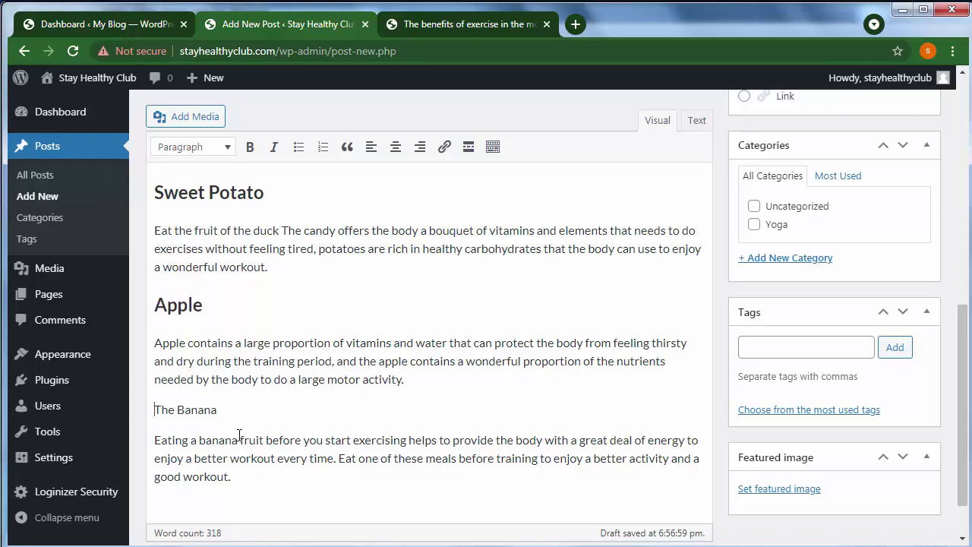
{"action": "key", "text": "shift+End"}
{"action": "left_click", "coordinate": [194, 147]}
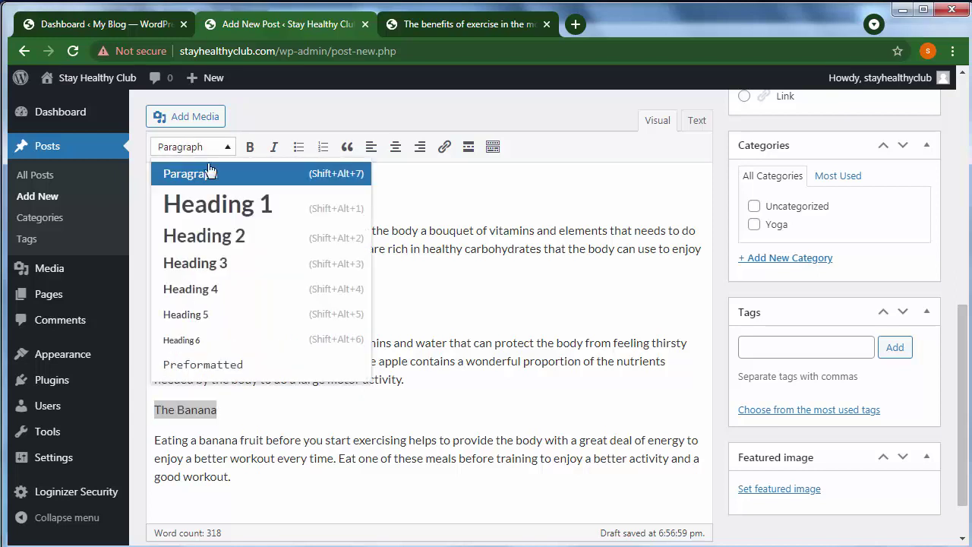
{"action": "left_click", "coordinate": [216, 239]}
{"action": "scroll", "coordinate": [241, 449], "scroll_direction": "down", "scroll_amount": 1}
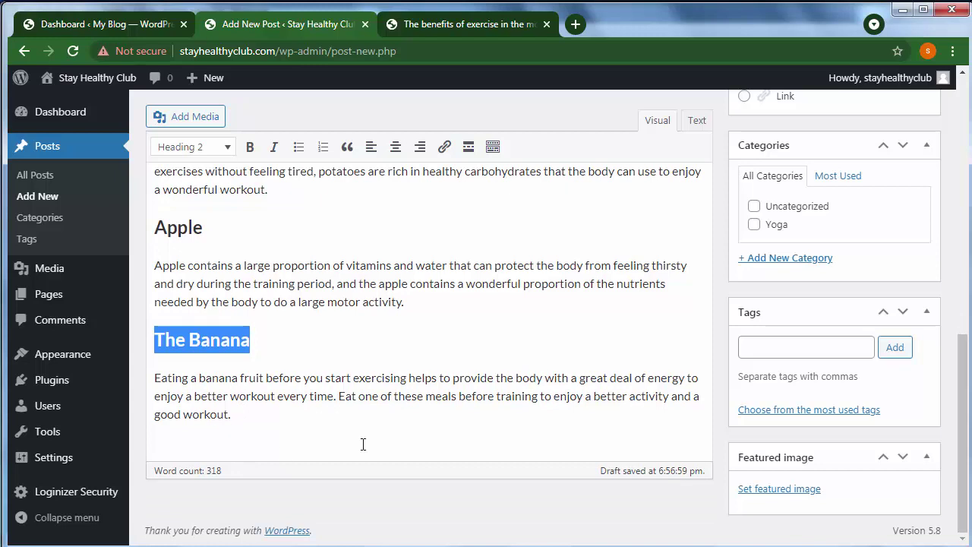
- Tick the Yoga category and upload 10.jpg as the post's featured image
{"action": "left_click", "coordinate": [754, 224]}
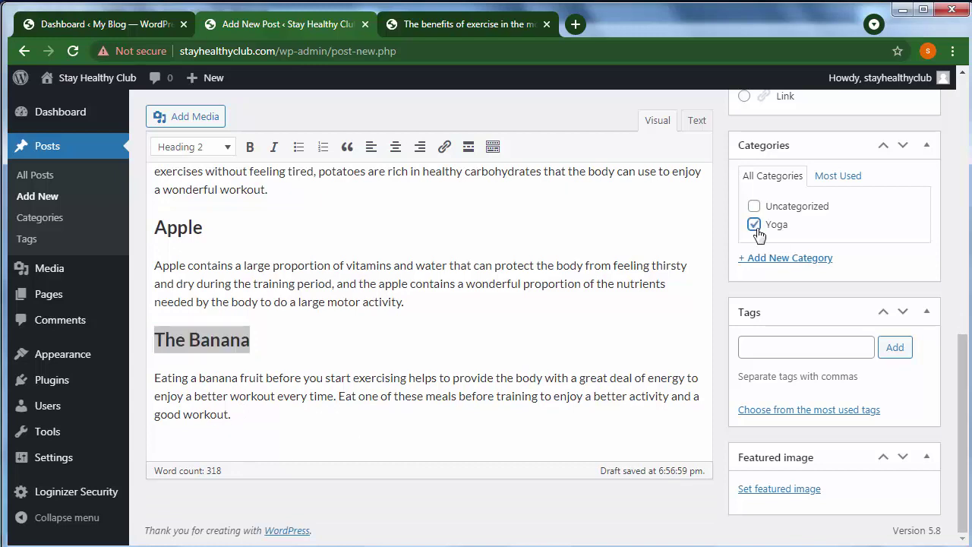
{"action": "left_click", "coordinate": [791, 492]}
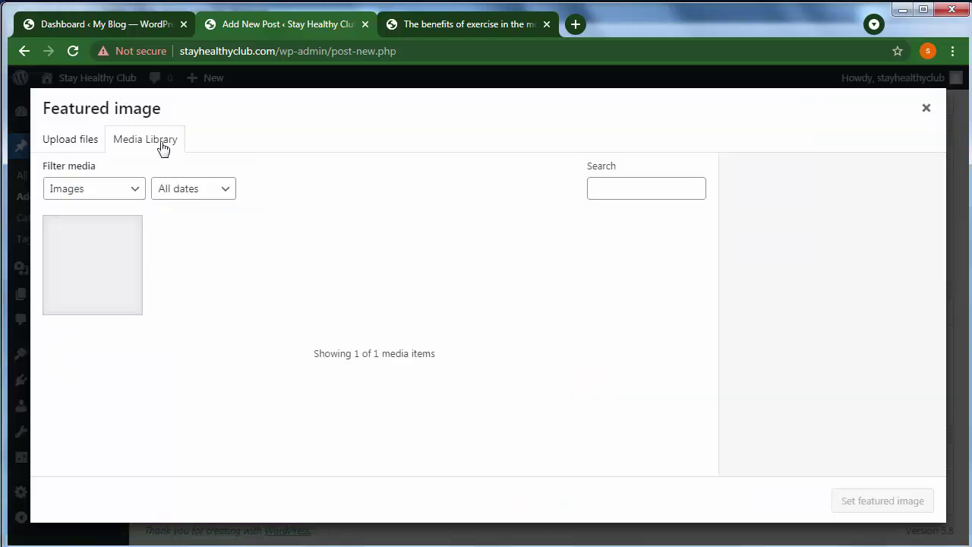
{"action": "left_click", "coordinate": [70, 139]}
{"action": "left_click", "coordinate": [486, 327]}
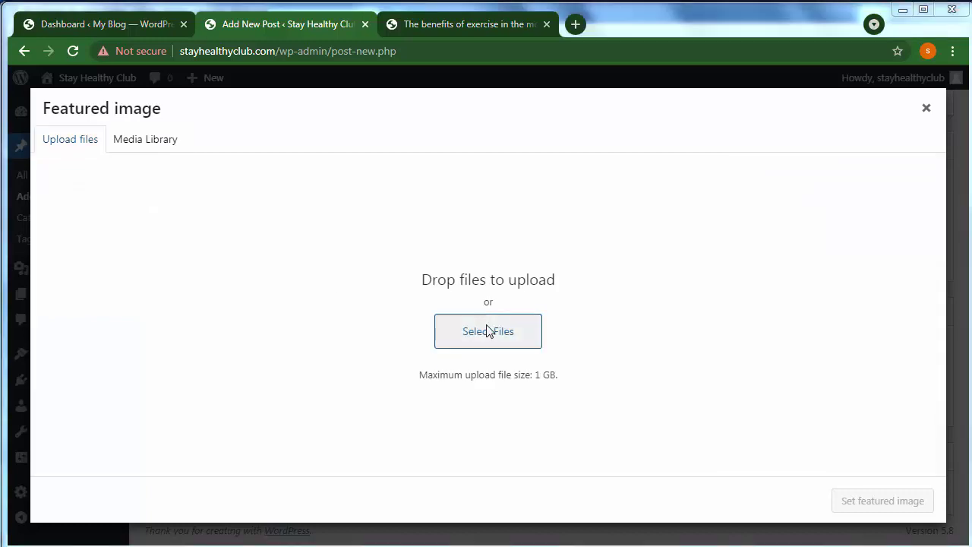
{"action": "left_click", "coordinate": [167, 138]}
{"action": "left_click", "coordinate": [750, 505]}
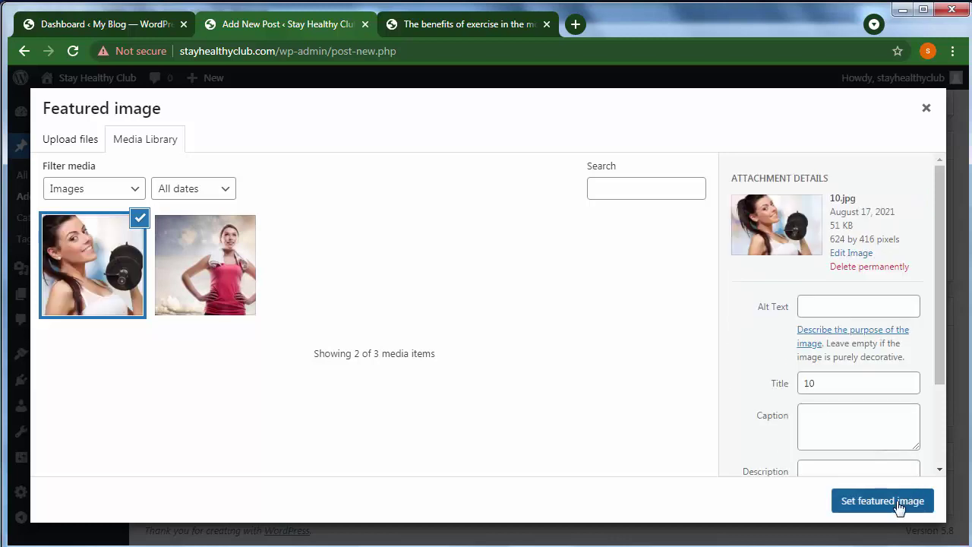
{"action": "left_click", "coordinate": [881, 500]}
{"action": "scroll", "coordinate": [801, 306], "scroll_direction": "up", "scroll_amount": 6}
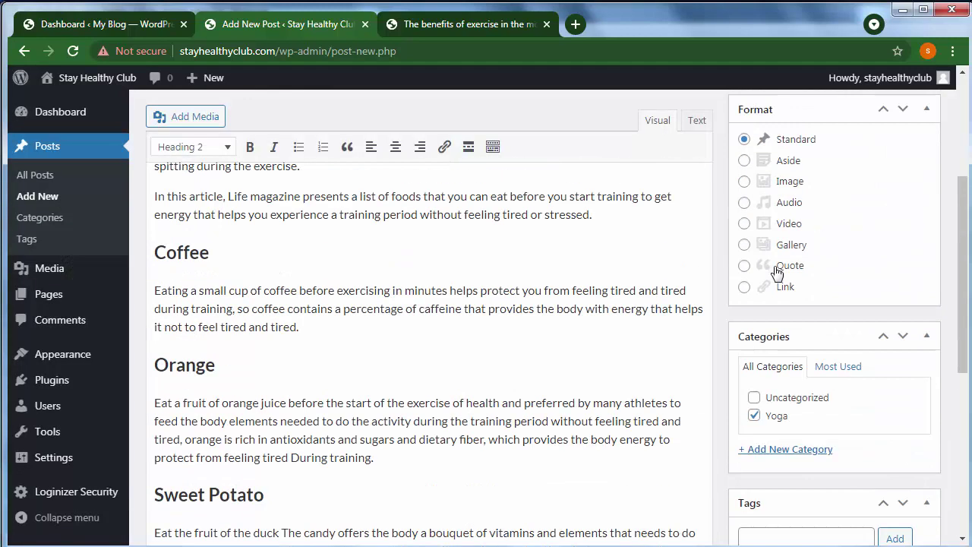
- Set the publish time to Aug 18, 2021 at 18:56 and schedule the post
{"action": "scroll", "coordinate": [801, 306], "scroll_direction": "up", "scroll_amount": 3}
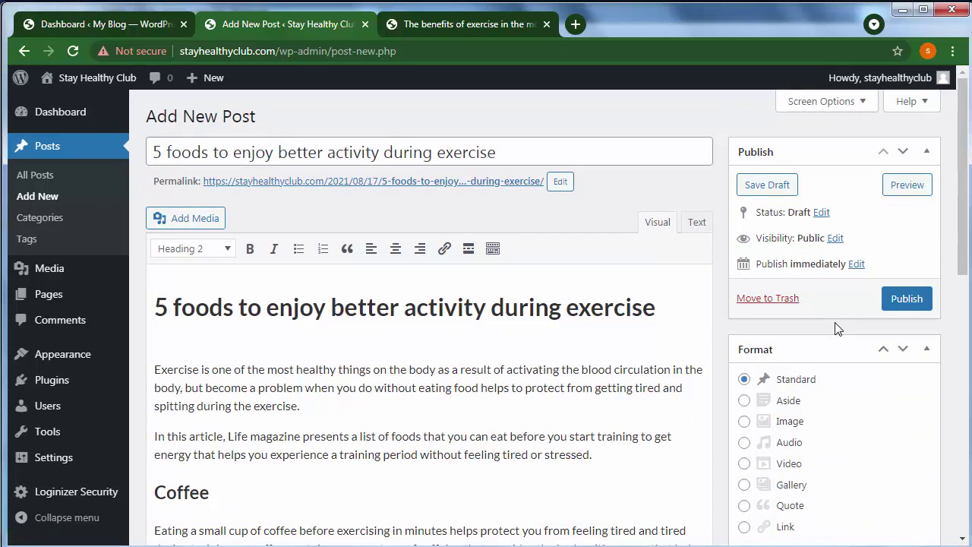
{"action": "left_click", "coordinate": [857, 265]}
{"action": "left_click", "coordinate": [786, 289]}
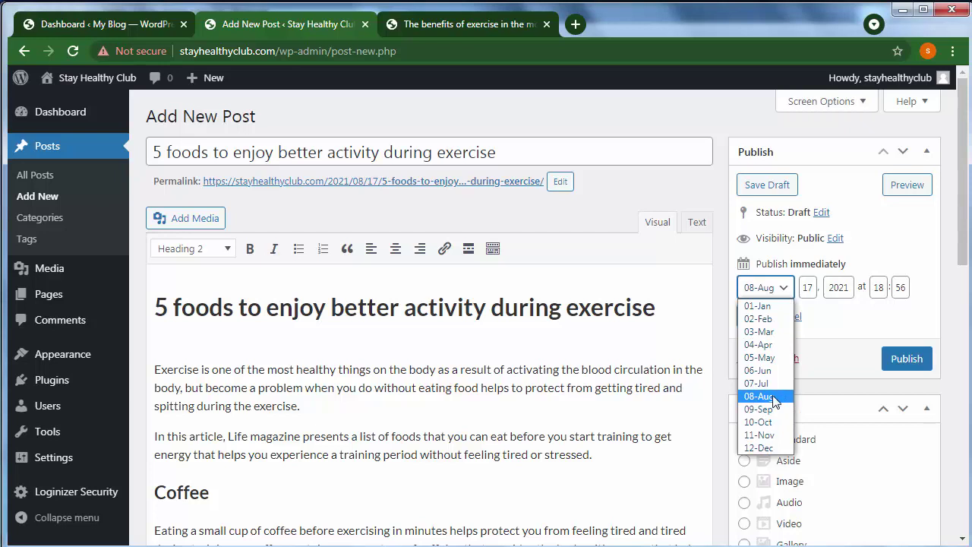
{"action": "left_click", "coordinate": [775, 404]}
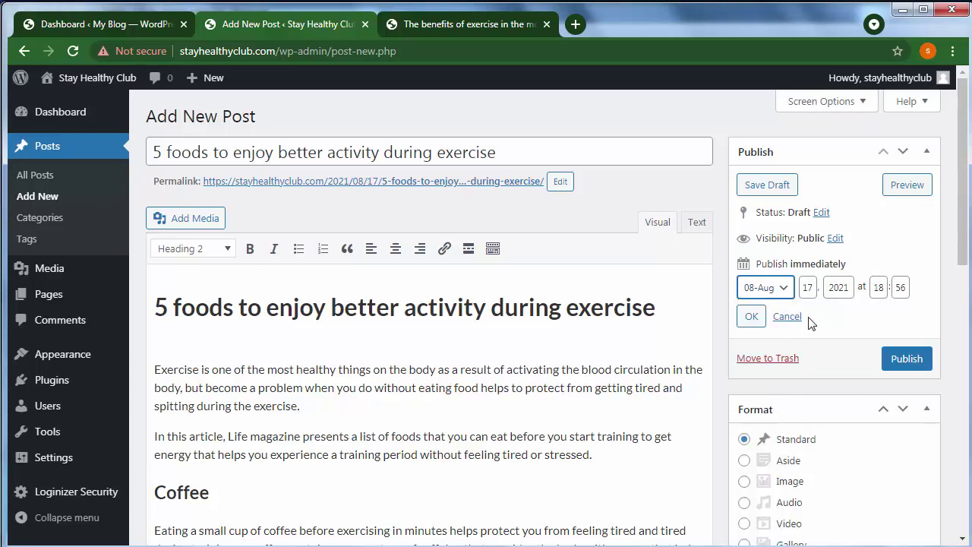
{"action": "left_click", "coordinate": [811, 287]}
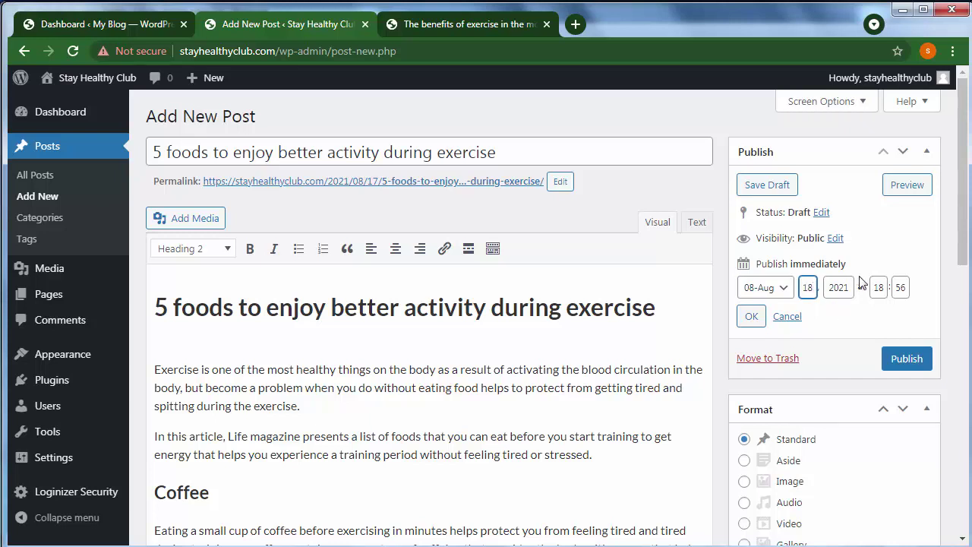
{"action": "left_click", "coordinate": [884, 287]}
{"action": "left_click", "coordinate": [908, 359]}
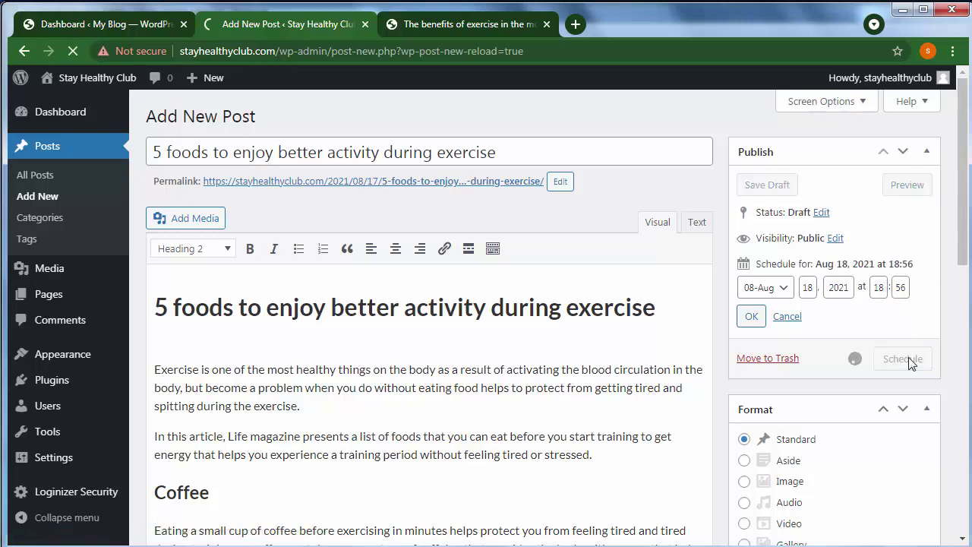
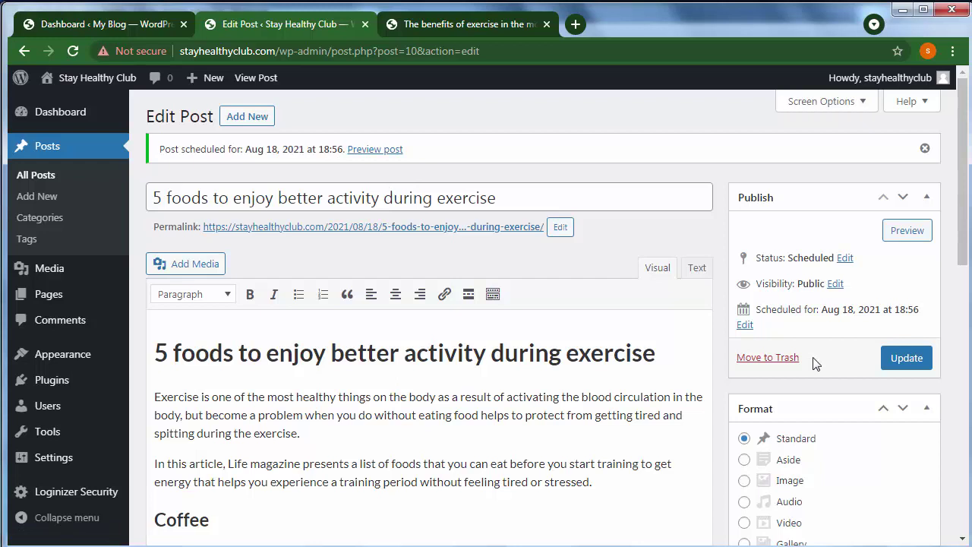
- Start a new post and paste the exercising-tips article text from Notepad into its body
{"action": "left_click", "coordinate": [250, 117]}
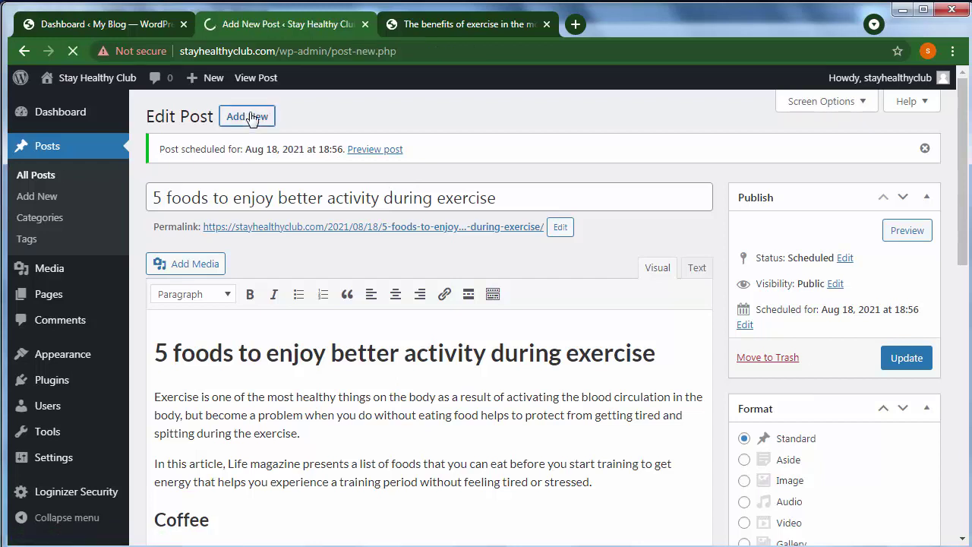
{"action": "left_click", "coordinate": [241, 362]}
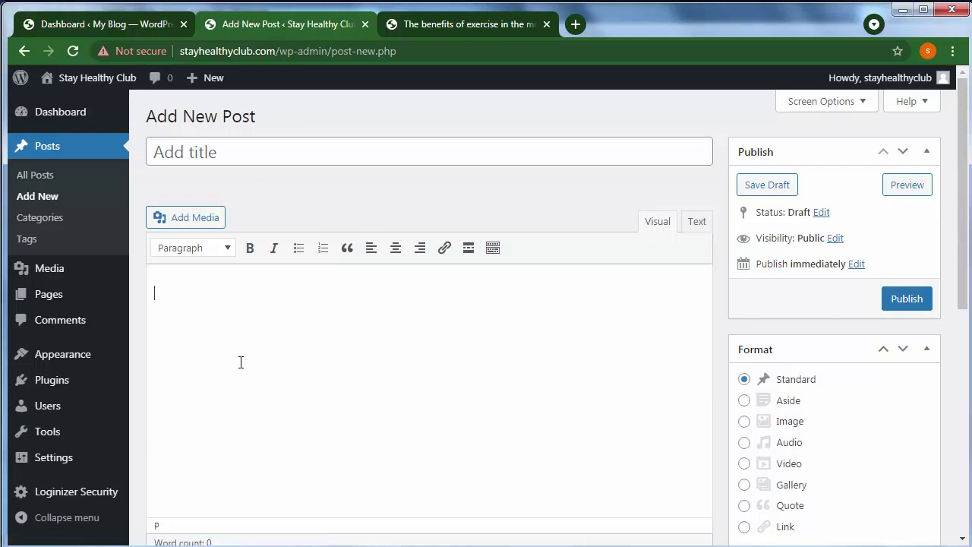
{"action": "key", "text": "alt+Tab"}
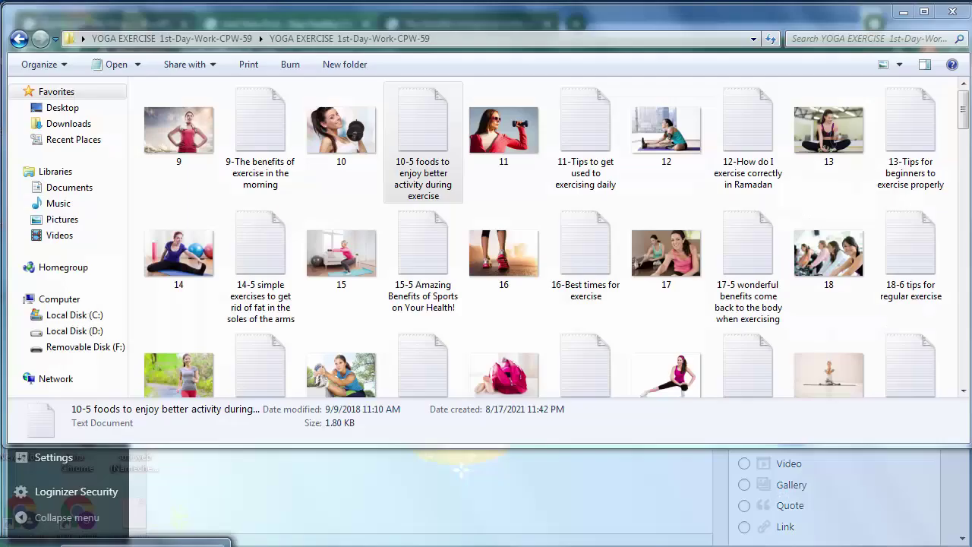
{"action": "double_click", "coordinate": [561, 123]}
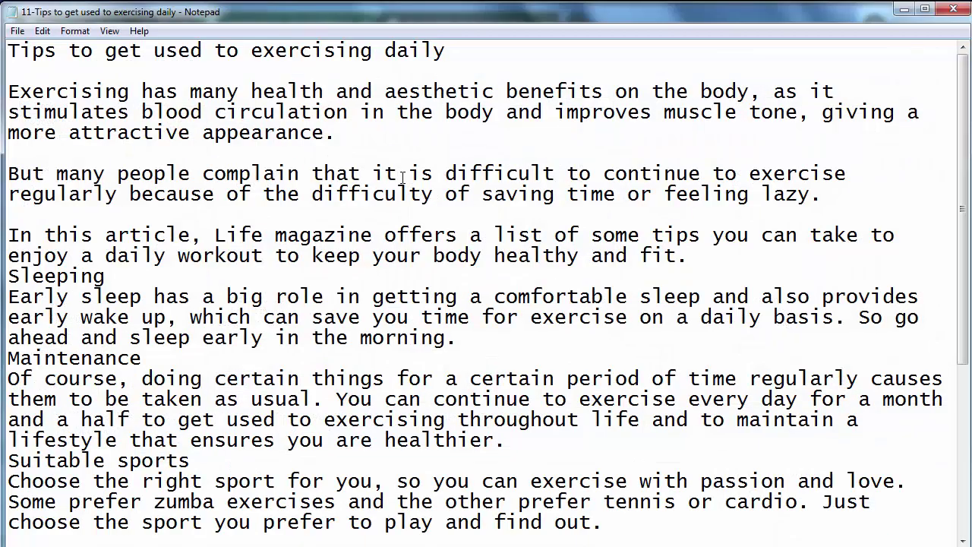
{"action": "key", "text": "ctrl+a"}
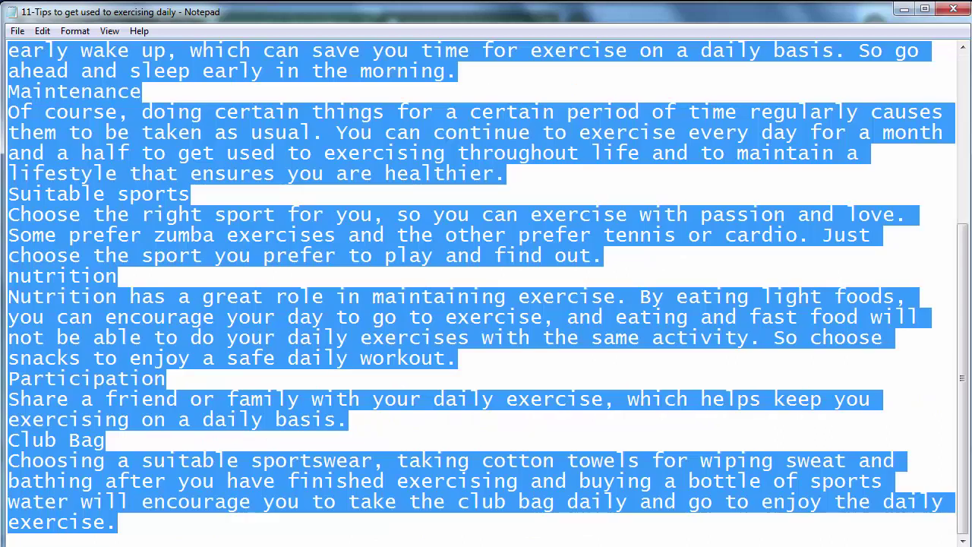
{"action": "key", "text": "alt+Tab"}
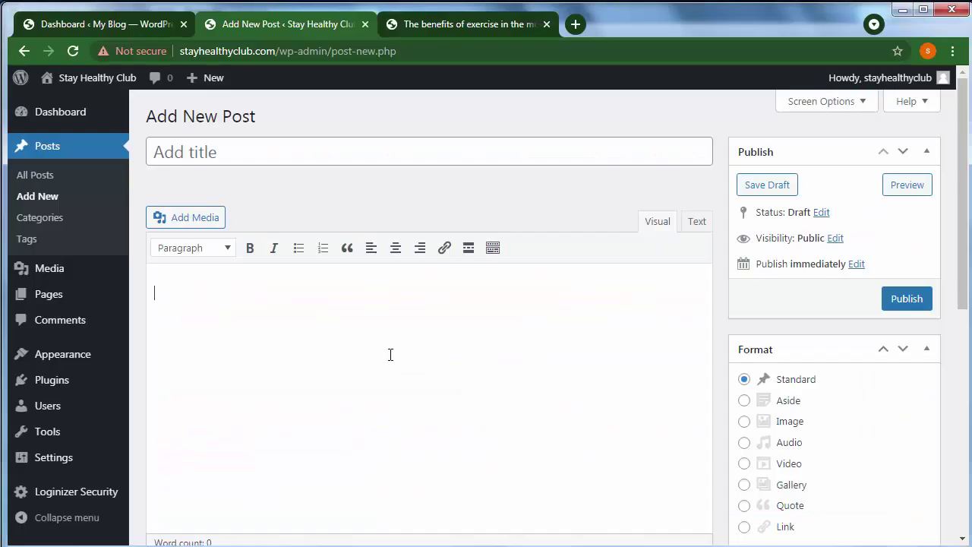
{"action": "key", "text": "ctrl+v"}
- Copy the article's first line into the post title and format that line as Heading 1
{"action": "scroll", "coordinate": [389, 355], "scroll_direction": "up", "scroll_amount": 1}
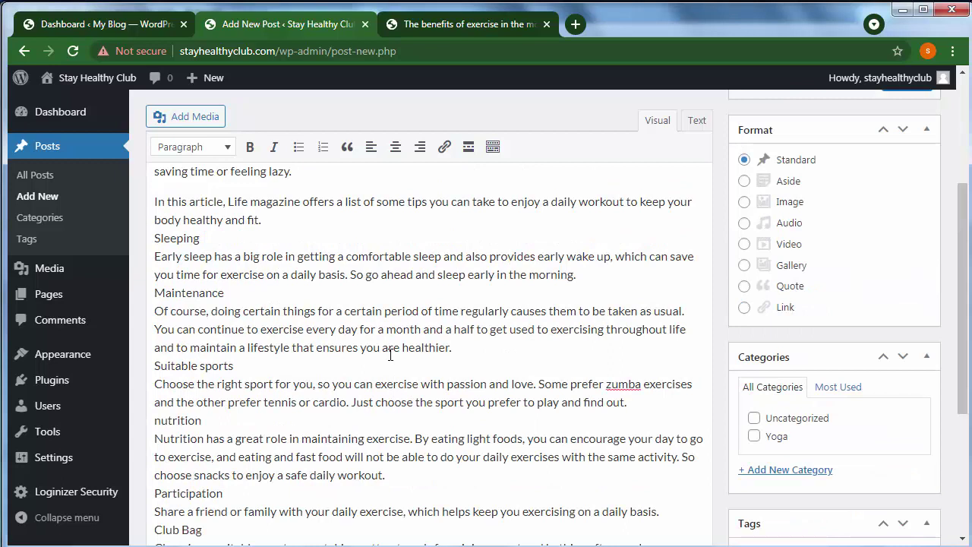
{"action": "scroll", "coordinate": [390, 355], "scroll_direction": "up", "scroll_amount": 3}
{"action": "key", "text": "shift+End"}
{"action": "key", "text": "ctrl+c"}
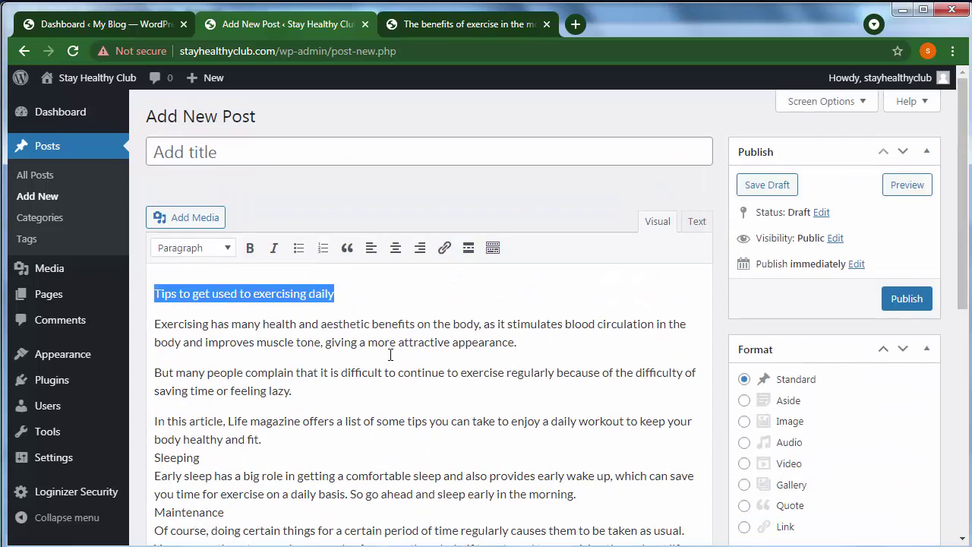
{"action": "left_click", "coordinate": [259, 161]}
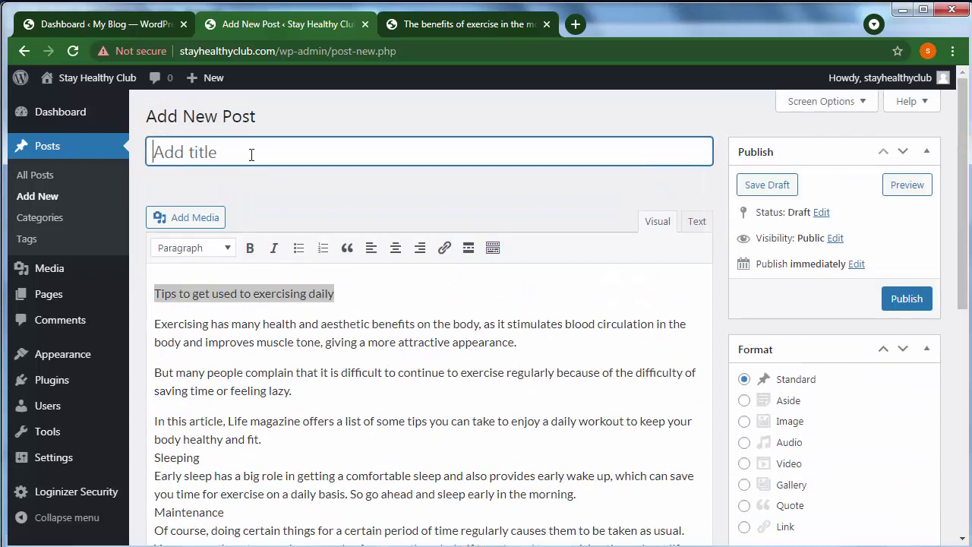
{"action": "key", "text": "ctrl+v"}
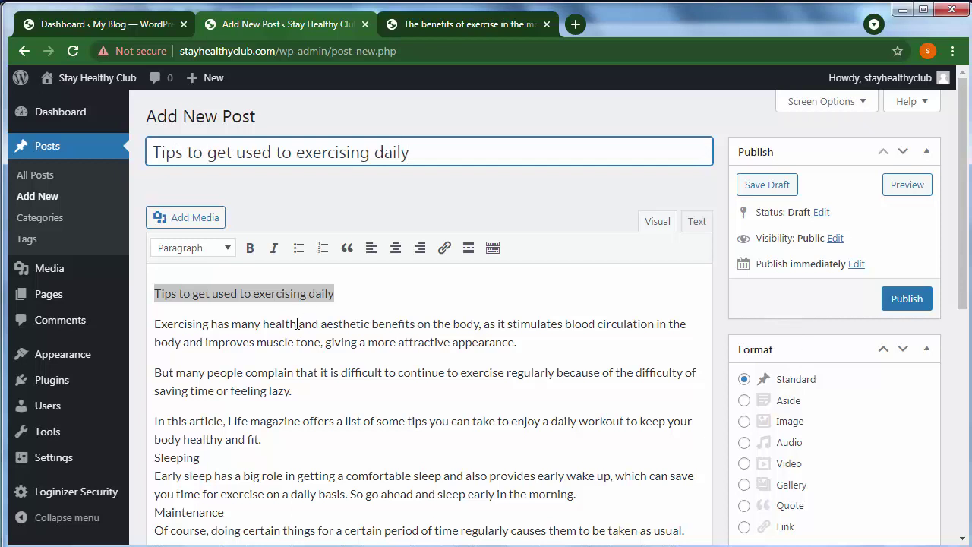
{"action": "left_click", "coordinate": [192, 250]}
{"action": "left_click", "coordinate": [204, 297]}
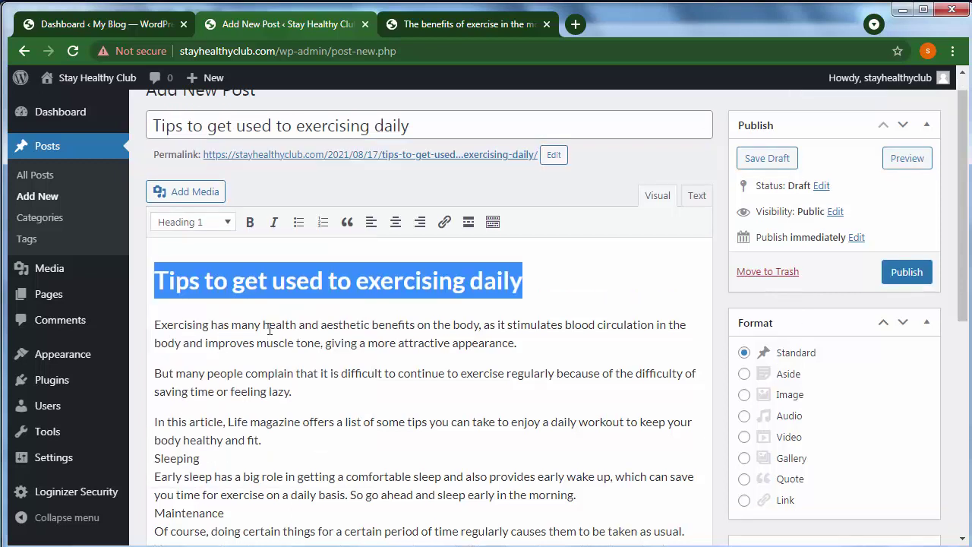
- Split the Sleeping, Maintenance, Suitable sports and nutrition subheadings into their own paragraphs
{"action": "left_click", "coordinate": [190, 422]}
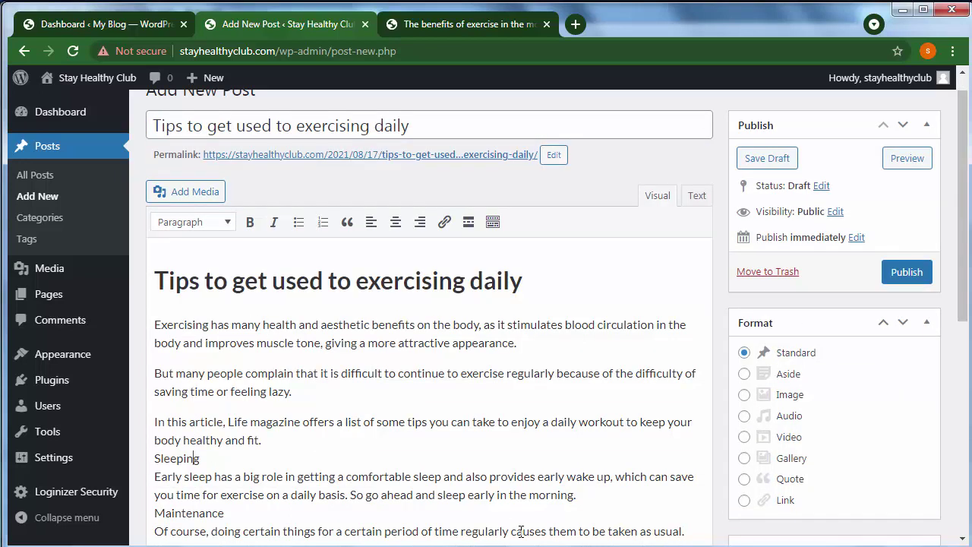
{"action": "key", "text": "Return"}
{"action": "key", "text": "Return"}
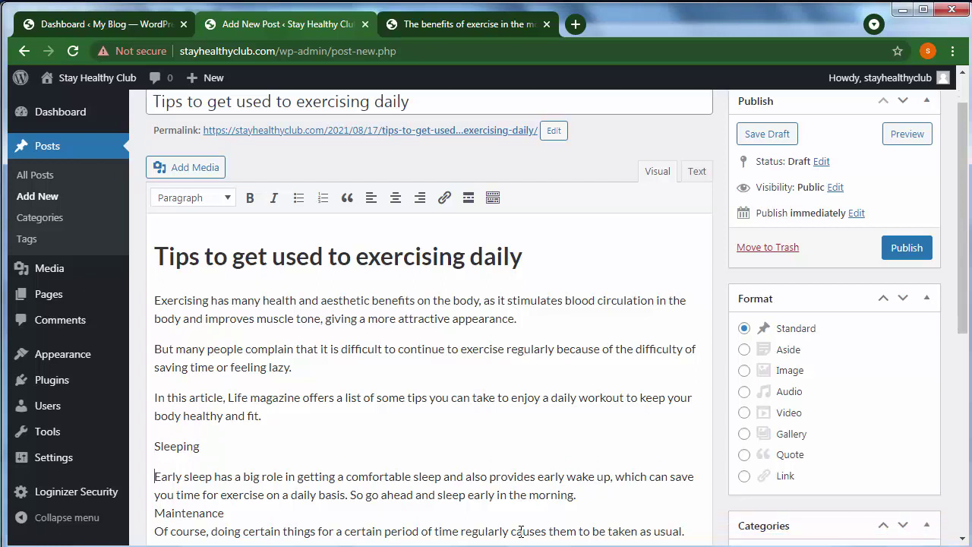
{"action": "key", "text": "Down"}
{"action": "key", "text": "Down"}
{"action": "key", "text": "Return"}
{"action": "key", "text": "Down"}
{"action": "key", "text": "Return"}
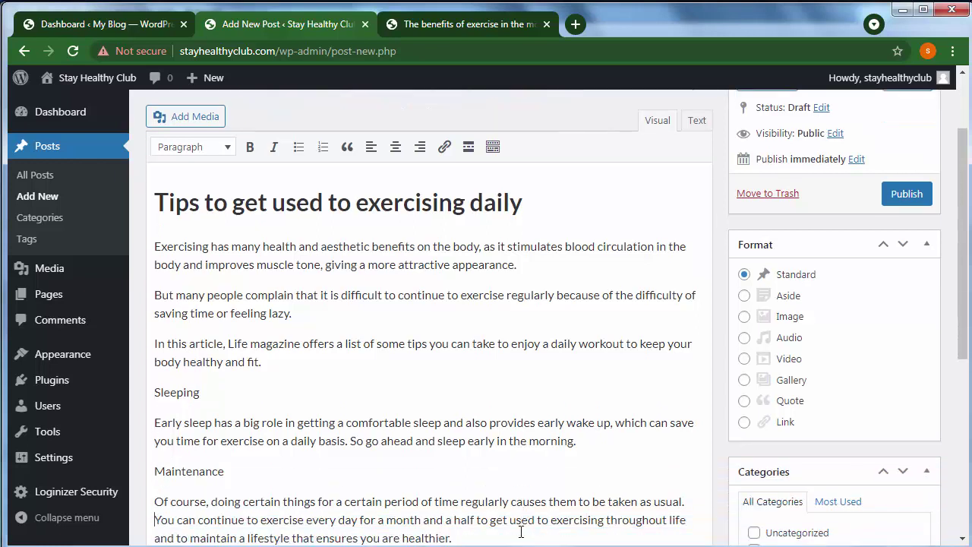
{"action": "key", "text": "Down"}
{"action": "key", "text": "Down"}
{"action": "key", "text": "Down"}
{"action": "key", "text": "Down"}
{"action": "key", "text": "Return"}
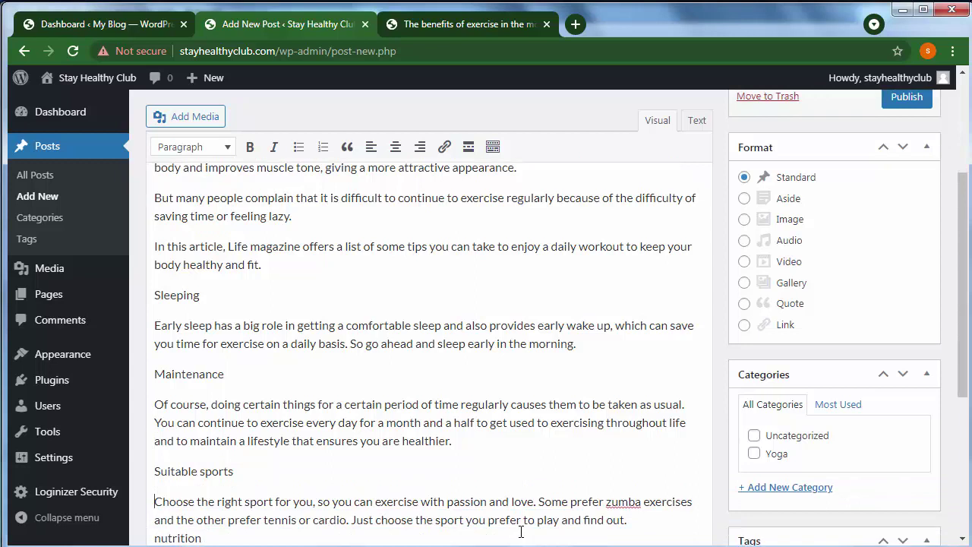
{"action": "key", "text": "Down"}
{"action": "key", "text": "Down"}
{"action": "key", "text": "Return"}
{"action": "key", "text": "Down"}
- Capitalize Nutrition and split the Participation and Club Bag subheadings into separate paragraphs
{"action": "key", "text": "Return"}
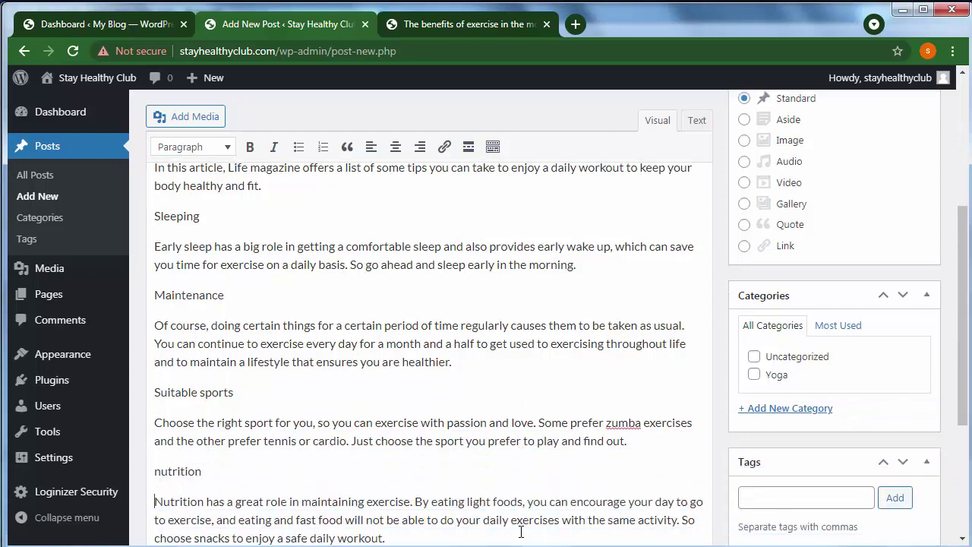
{"action": "key", "text": "shift+Right"}
{"action": "type", "text": "N"}
{"action": "key", "text": "Down"}
{"action": "key", "text": "Down"}
{"action": "key", "text": "Down"}
{"action": "key", "text": "Down"}
{"action": "key", "text": "Return"}
{"action": "key", "text": "Down"}
{"action": "key", "text": "Return"}
{"action": "key", "text": "Down"}
{"action": "key", "text": "Return"}
{"action": "key", "text": "Down"}
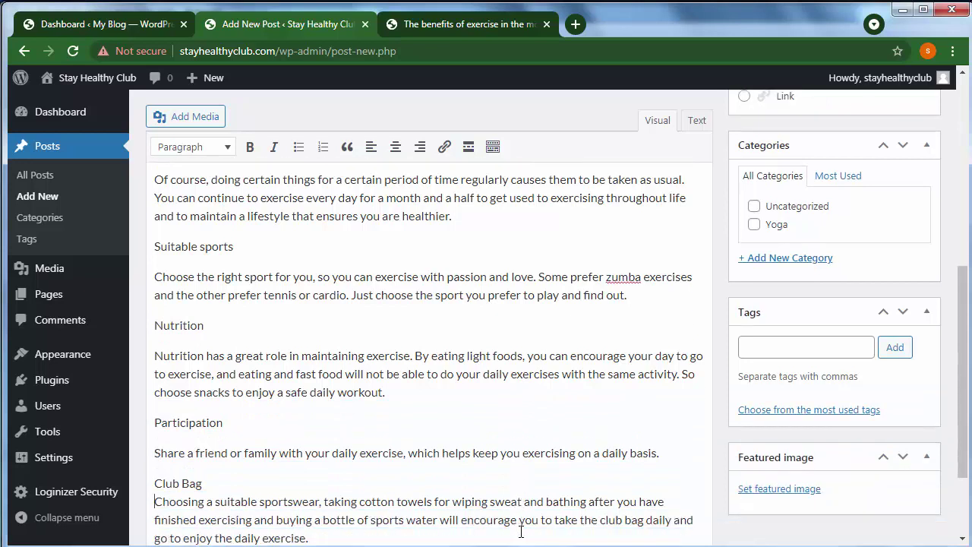
{"action": "key", "text": "Return"}
{"action": "key", "text": "Down"}
{"action": "key", "text": "Down"}
{"action": "key", "text": "Down"}
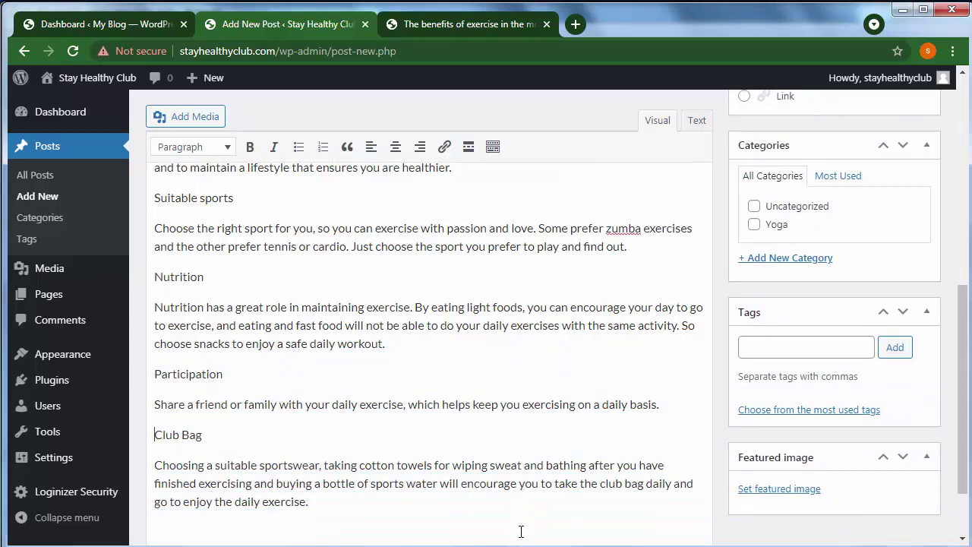
{"action": "key", "text": "shift+End"}
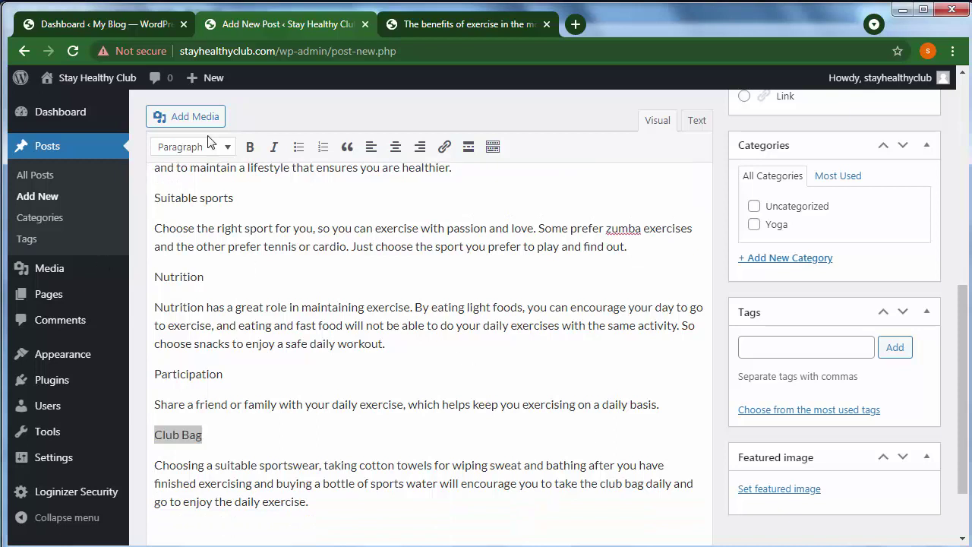
- Make the Club Bag and Participation subheadings Heading 2
{"action": "left_click", "coordinate": [199, 147]}
{"action": "left_click", "coordinate": [209, 236]}
{"action": "left_click", "coordinate": [170, 362]}
{"action": "key", "text": "Home"}
{"action": "key", "text": "shift+End"}
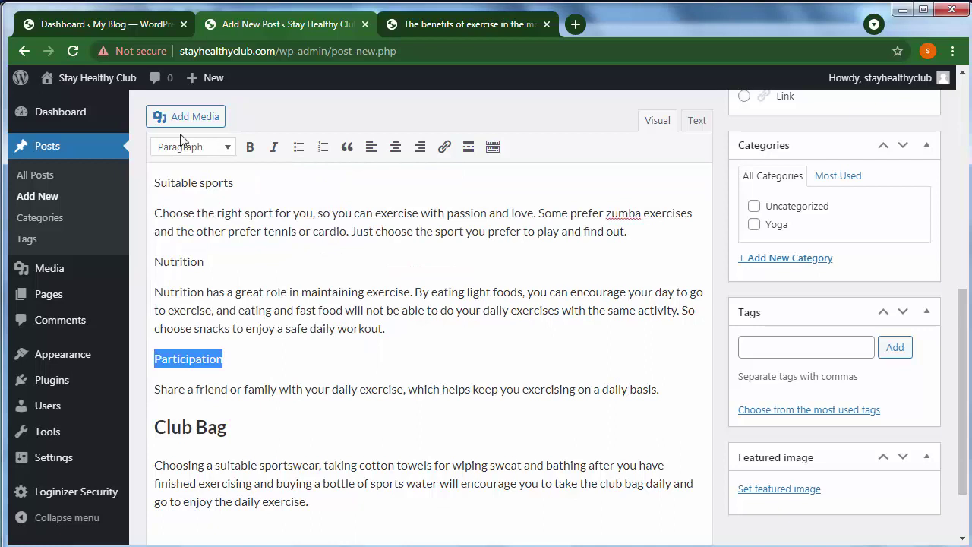
{"action": "left_click", "coordinate": [186, 147]}
{"action": "left_click", "coordinate": [204, 234]}
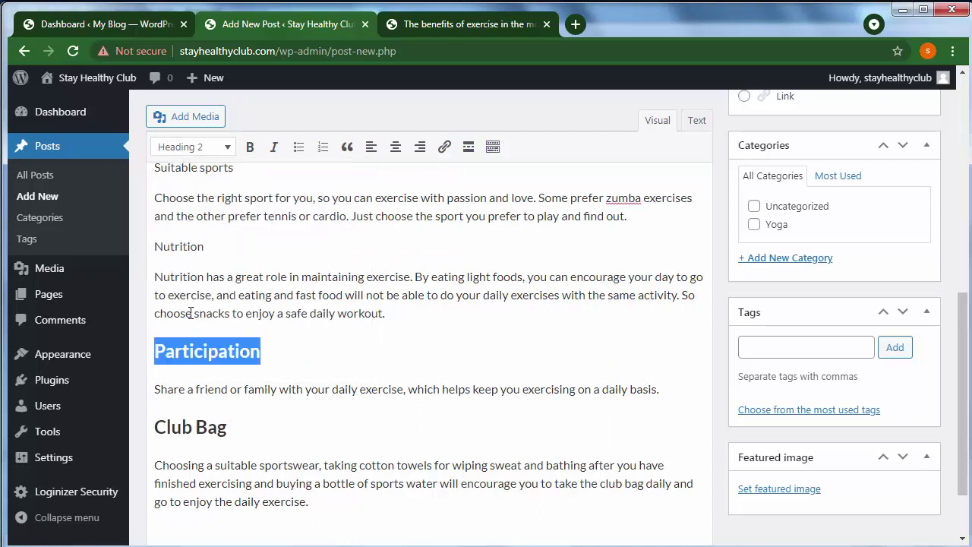
- Make the Nutrition and Suitable sports subheadings Heading 2
{"action": "left_click", "coordinate": [188, 248]}
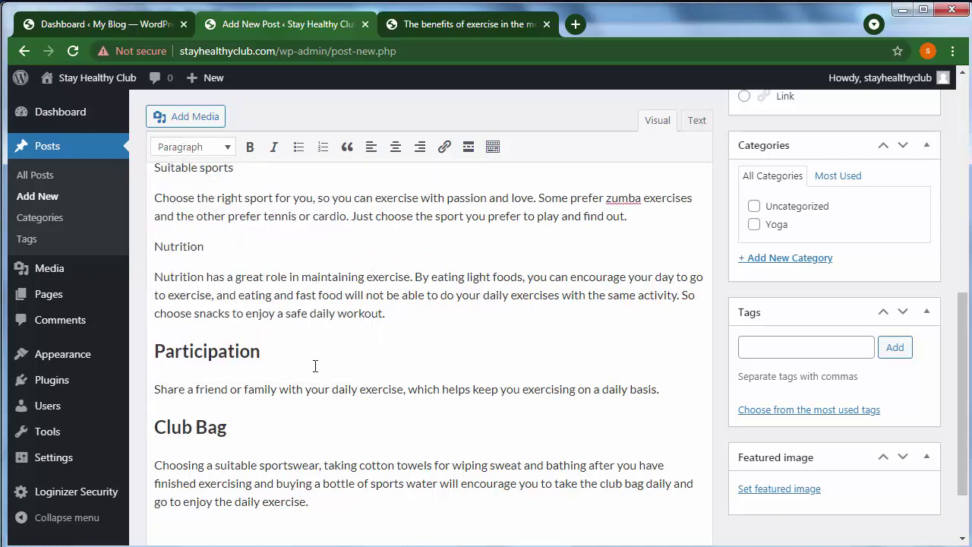
{"action": "key", "text": "Home"}
{"action": "key", "text": "shift+End"}
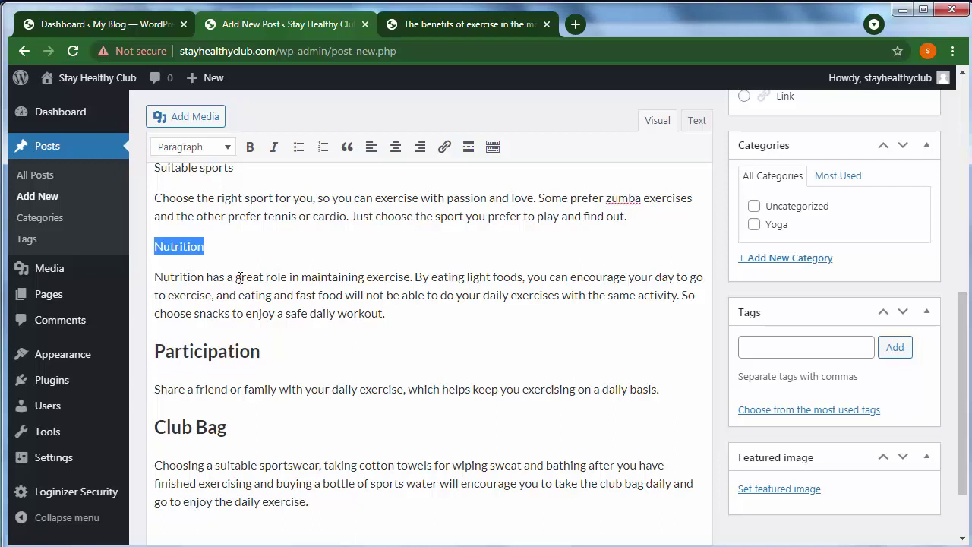
{"action": "left_click", "coordinate": [183, 151]}
{"action": "left_click", "coordinate": [201, 235]}
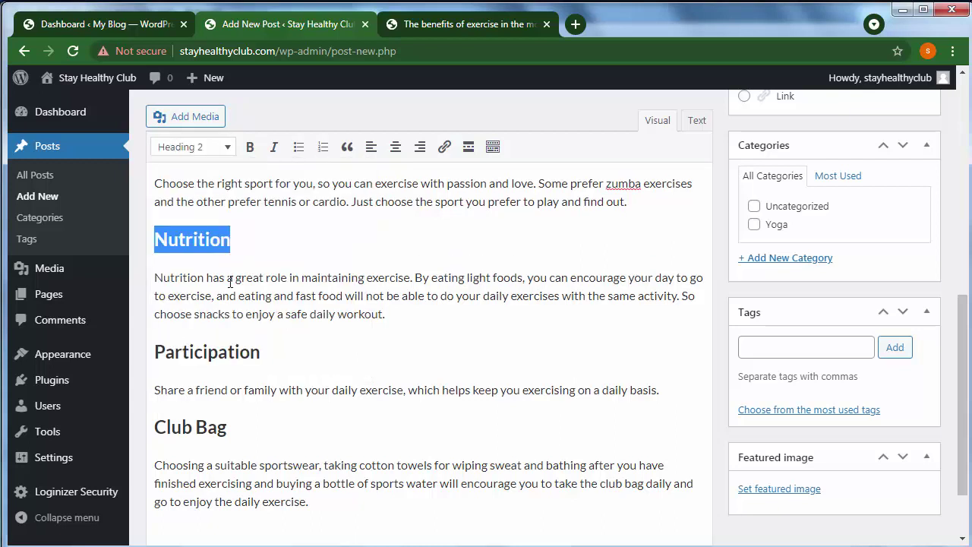
{"action": "scroll", "coordinate": [193, 236], "scroll_direction": "up", "scroll_amount": 1}
{"action": "left_click", "coordinate": [196, 230]}
{"action": "key", "text": "Home"}
{"action": "key", "text": "shift+End"}
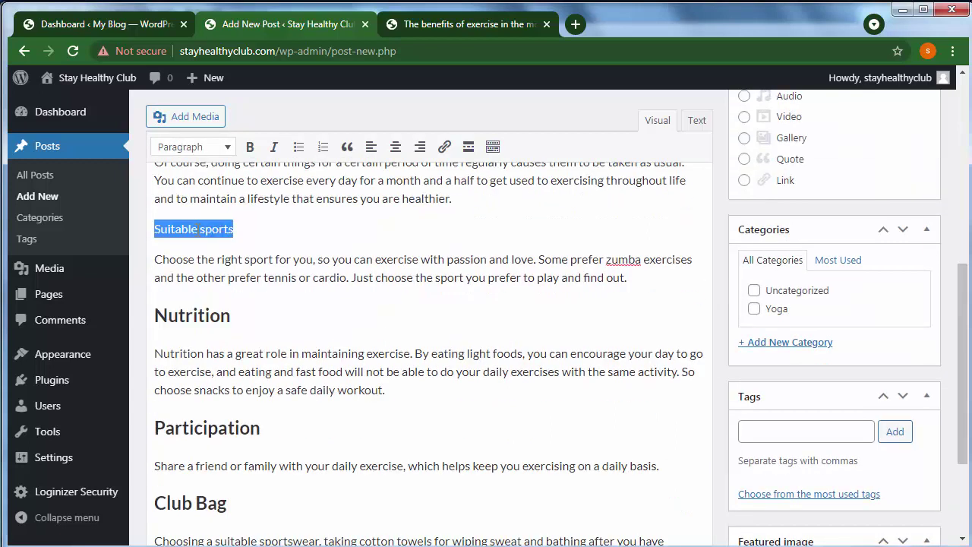
{"action": "left_click", "coordinate": [199, 152]}
{"action": "left_click", "coordinate": [205, 236]}
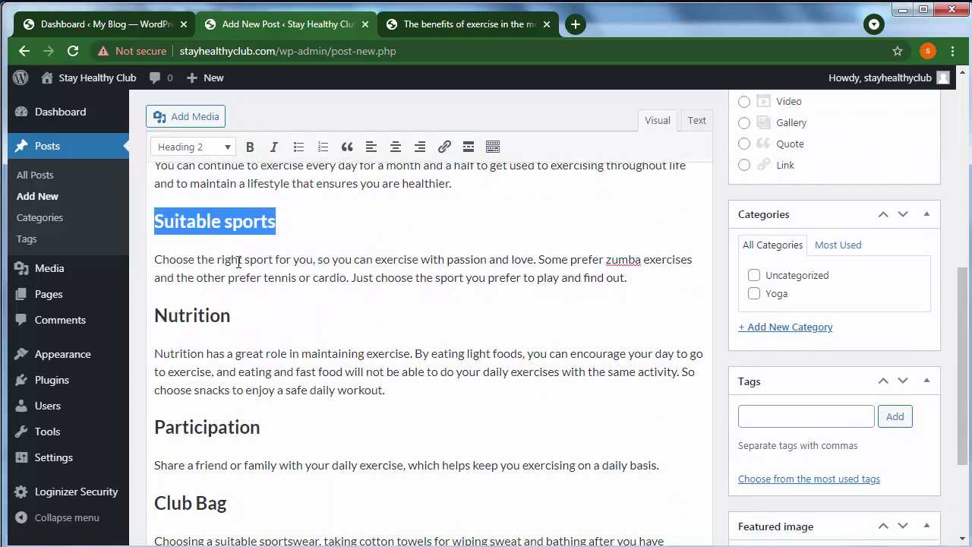
- Make the Maintenance and Sleeping subheadings Heading 2
{"action": "scroll", "coordinate": [239, 265], "scroll_direction": "up", "scroll_amount": 3}
{"action": "left_click", "coordinate": [193, 348]}
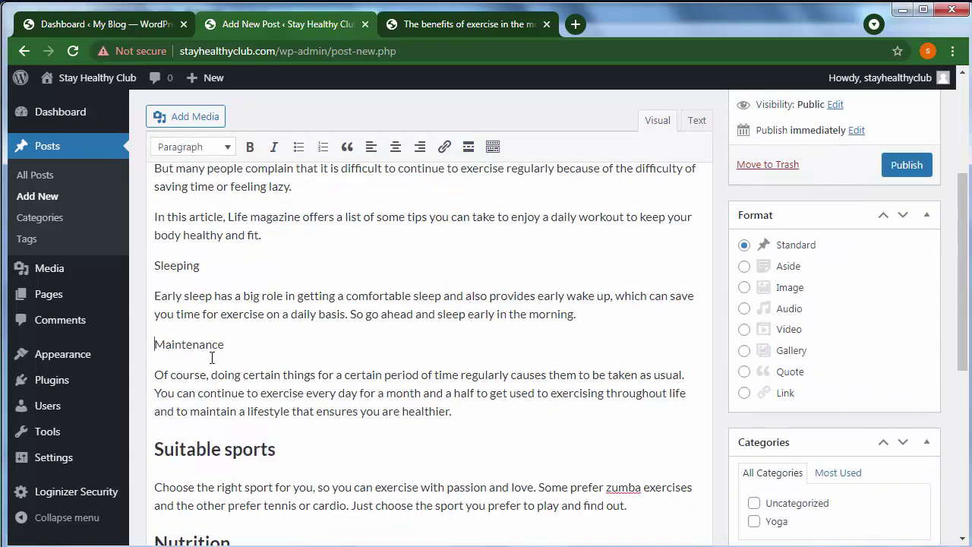
{"action": "key", "text": "shift+End"}
{"action": "left_click", "coordinate": [199, 148]}
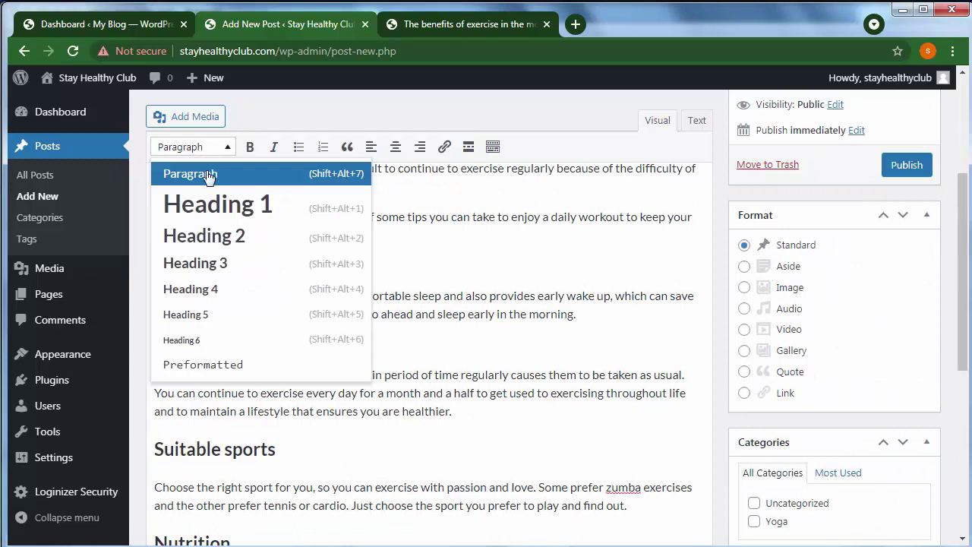
{"action": "left_click", "coordinate": [202, 235]}
{"action": "left_click", "coordinate": [182, 255]}
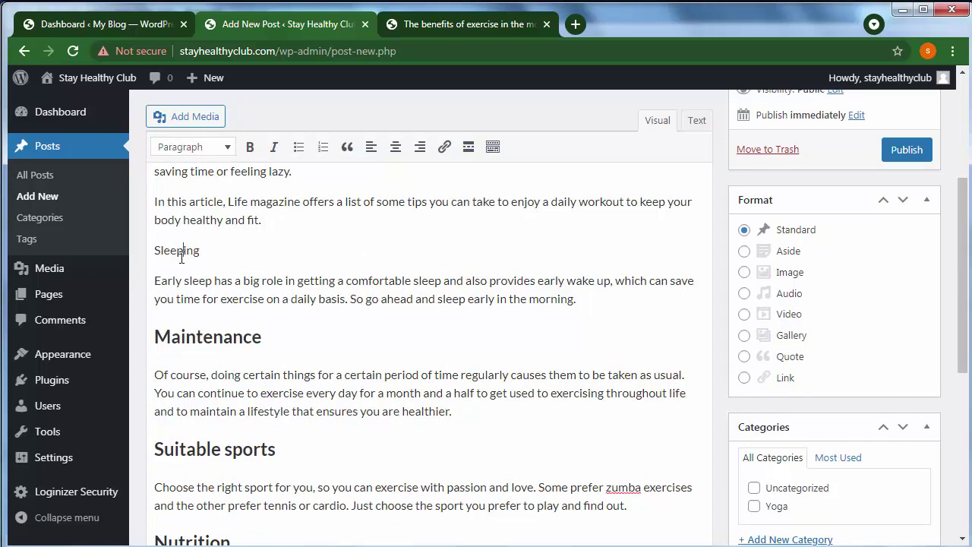
{"action": "double_click", "coordinate": [182, 255]}
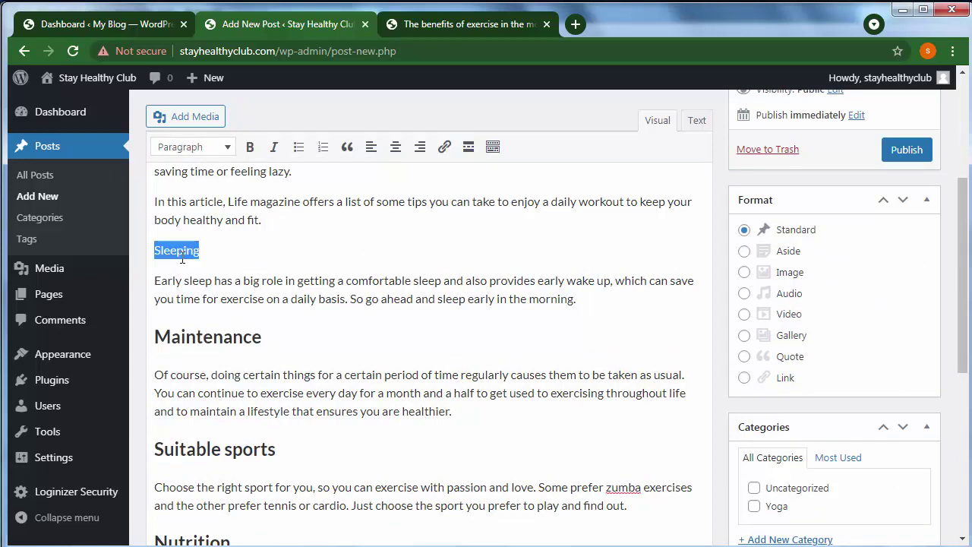
{"action": "left_click", "coordinate": [219, 154]}
{"action": "left_click", "coordinate": [202, 234]}
{"action": "scroll", "coordinate": [308, 328], "scroll_direction": "up", "scroll_amount": 2}
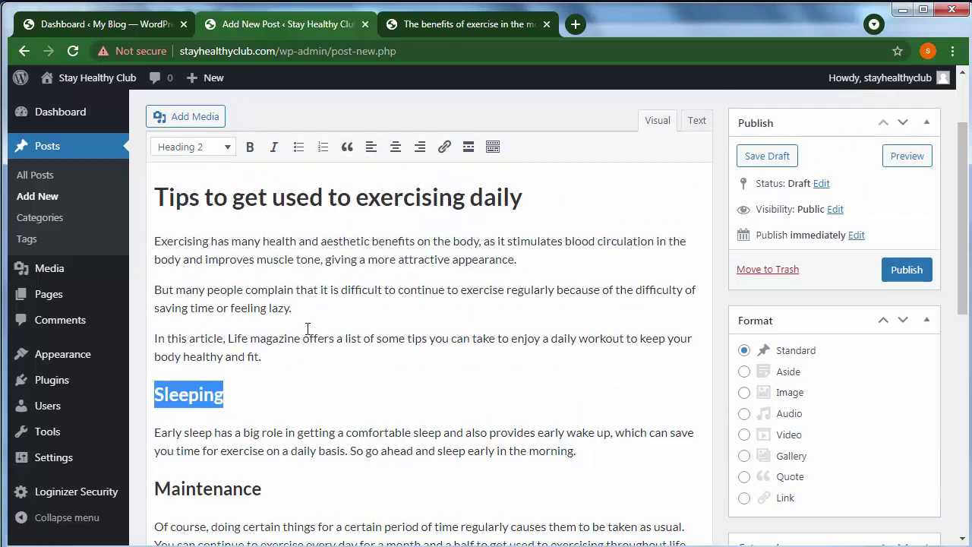
{"action": "scroll", "coordinate": [675, 395], "scroll_direction": "up", "scroll_amount": 2}
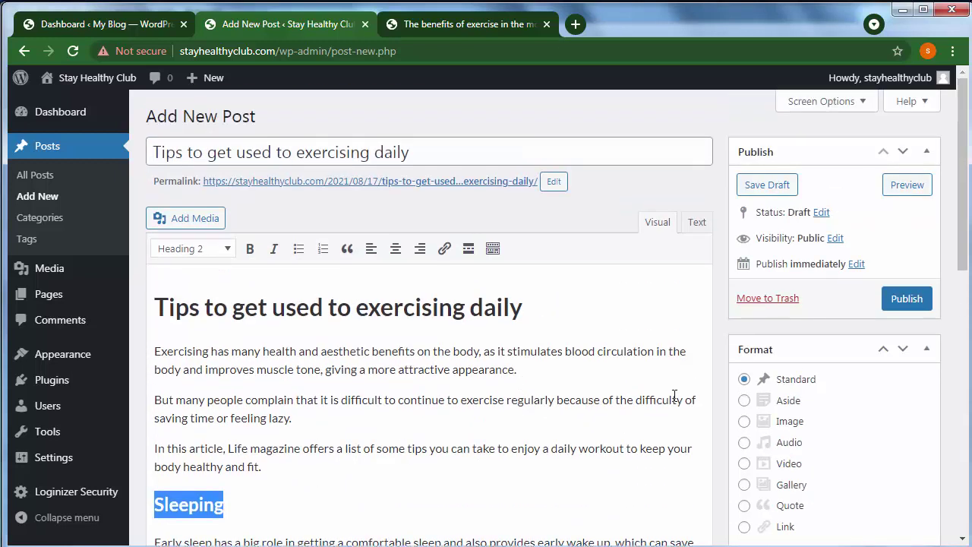
{"action": "scroll", "coordinate": [797, 417], "scroll_direction": "down", "scroll_amount": 15}
- Upload 11.jpg and set it as the post's featured image
{"action": "left_click", "coordinate": [802, 497]}
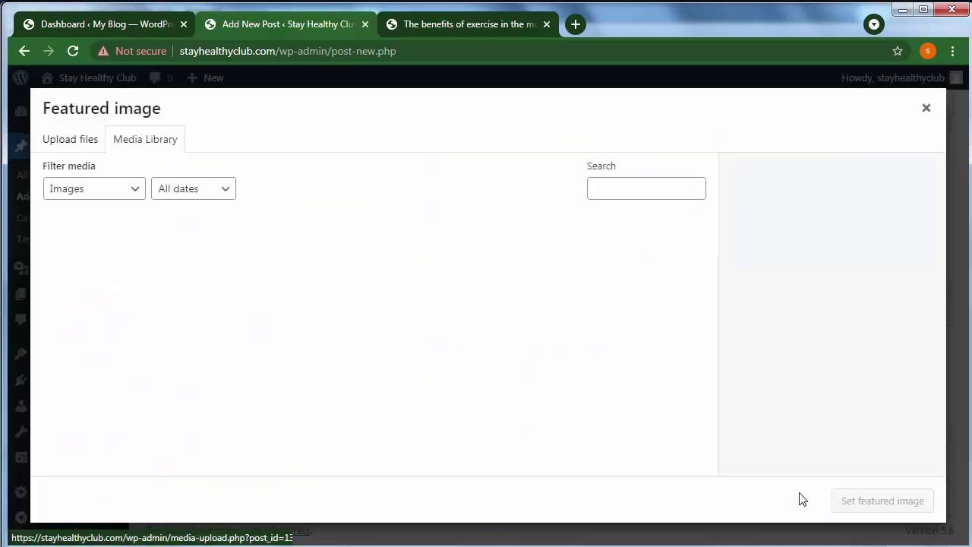
{"action": "left_click", "coordinate": [48, 141]}
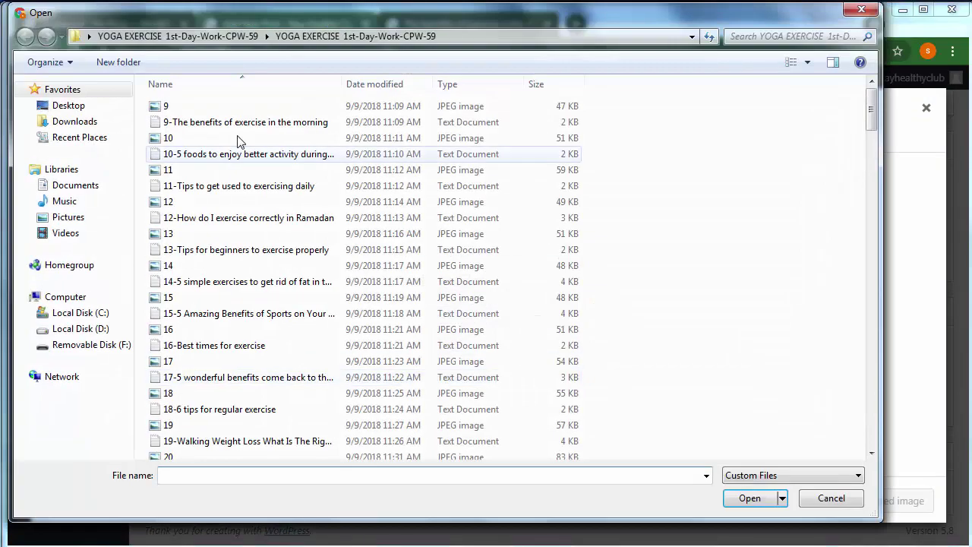
{"action": "left_click", "coordinate": [168, 170]}
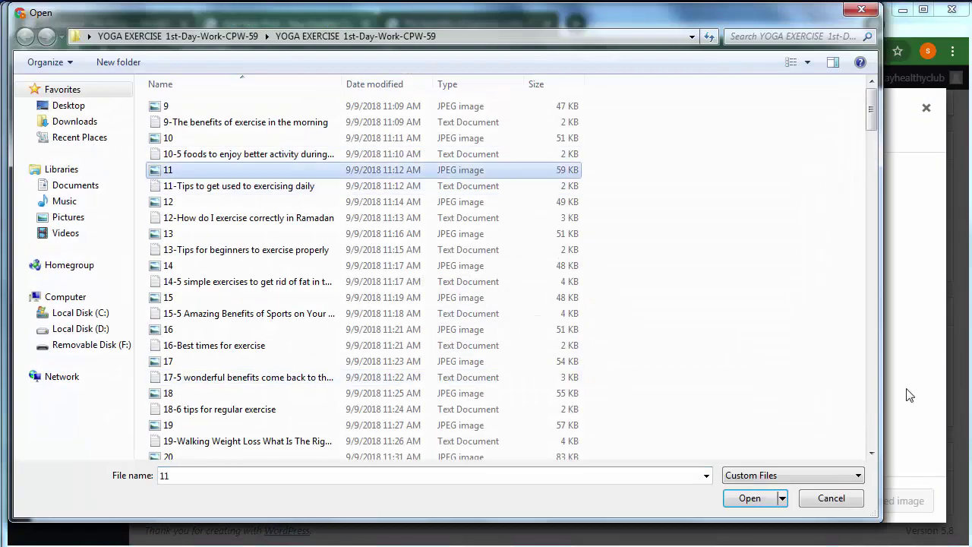
{"action": "left_click", "coordinate": [750, 498]}
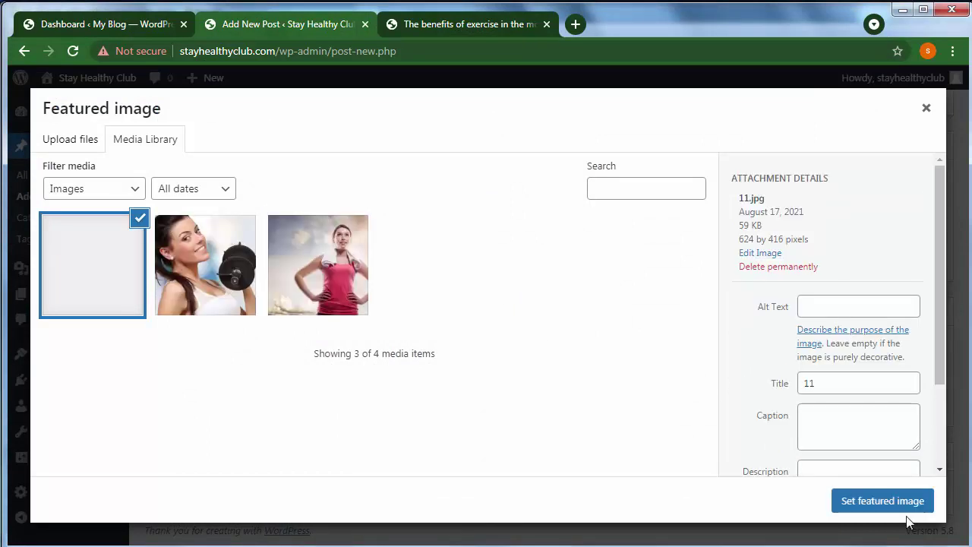
{"action": "left_click", "coordinate": [901, 502]}
- File the post under the Yoga category and publish it
{"action": "scroll", "coordinate": [848, 252], "scroll_direction": "up", "scroll_amount": 6}
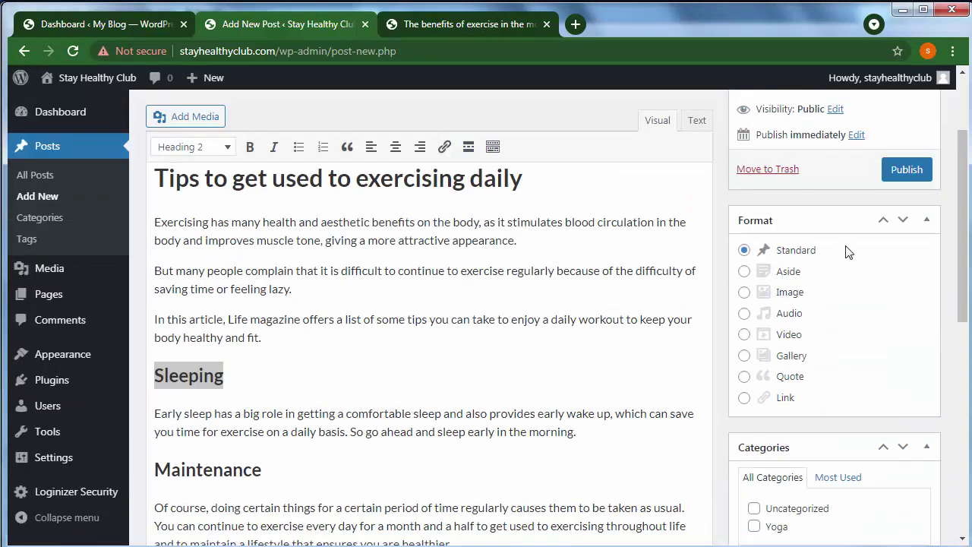
{"action": "scroll", "coordinate": [848, 252], "scroll_direction": "down", "scroll_amount": 2}
{"action": "left_click", "coordinate": [754, 382]}
{"action": "scroll", "coordinate": [856, 265], "scroll_direction": "up", "scroll_amount": 4}
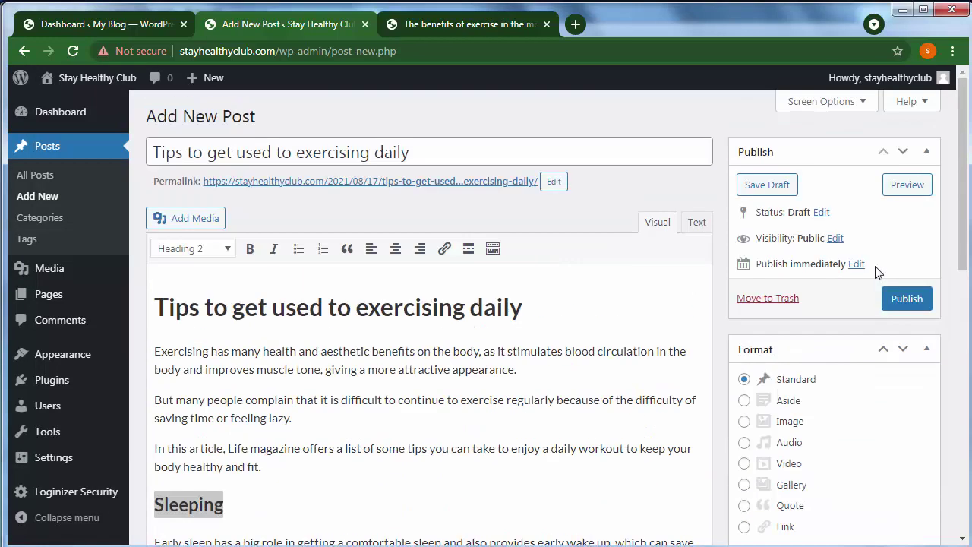
{"action": "left_click", "coordinate": [905, 300]}
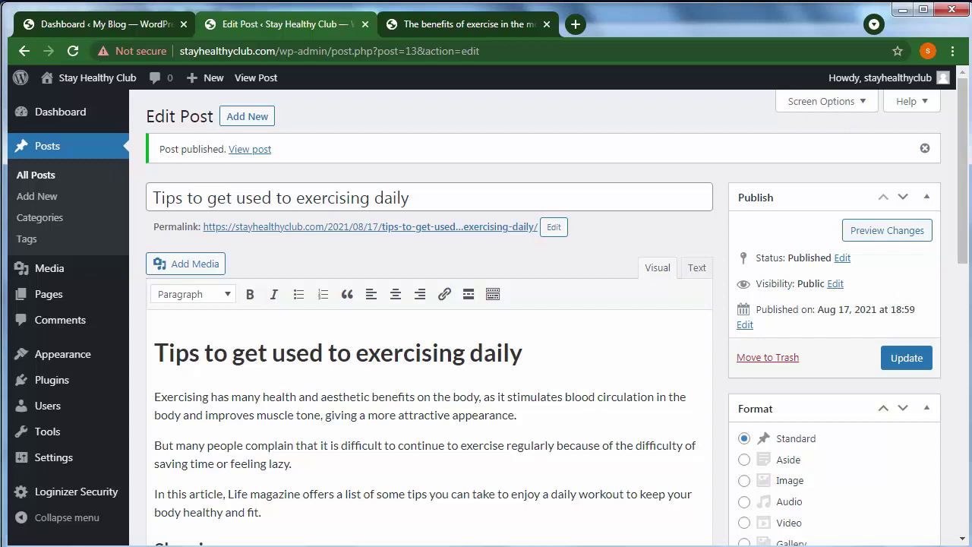
- Switch to the Fiverr 'data entry blog posting' search results and browse the listings
{"action": "left_click", "coordinate": [327, 530]}
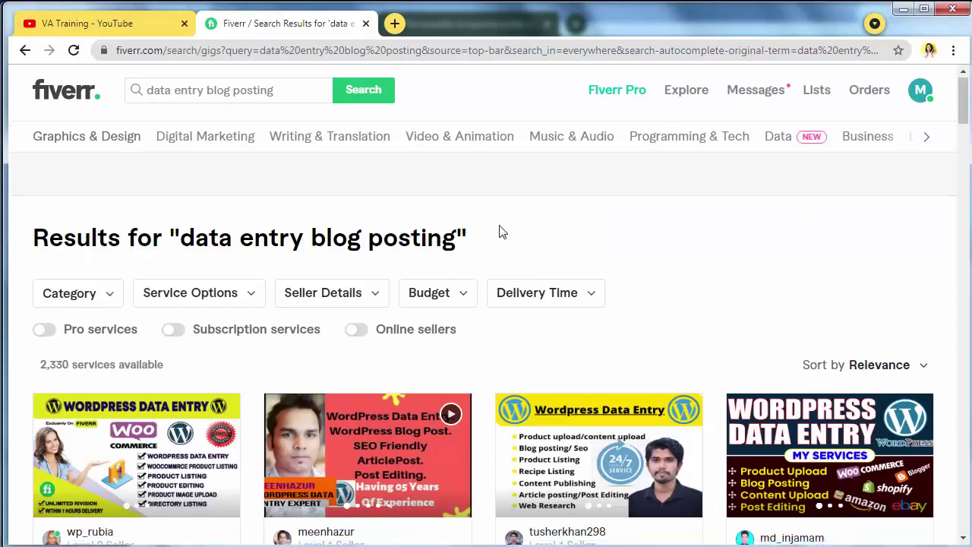
{"action": "scroll", "coordinate": [501, 231], "scroll_direction": "down", "scroll_amount": 3}
{"action": "scroll", "coordinate": [546, 238], "scroll_direction": "down", "scroll_amount": 2}
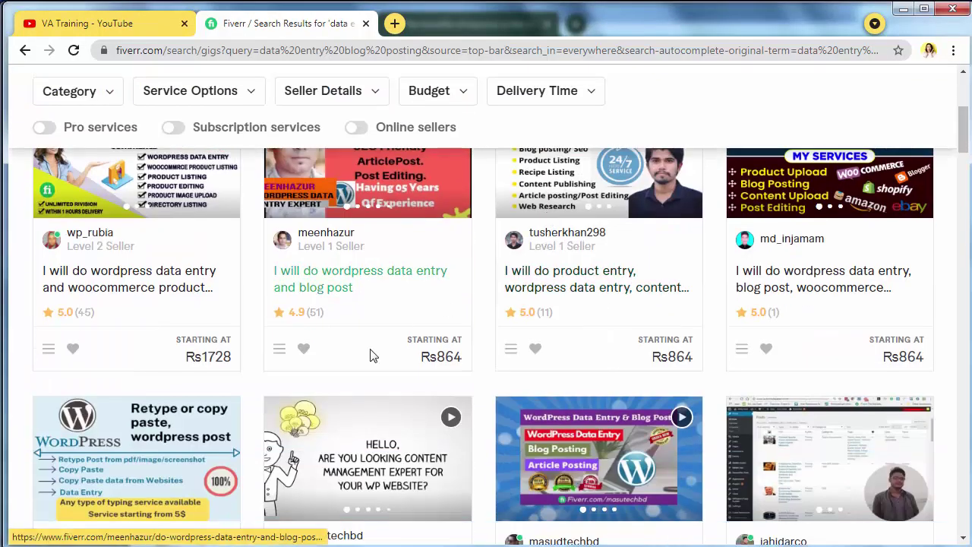
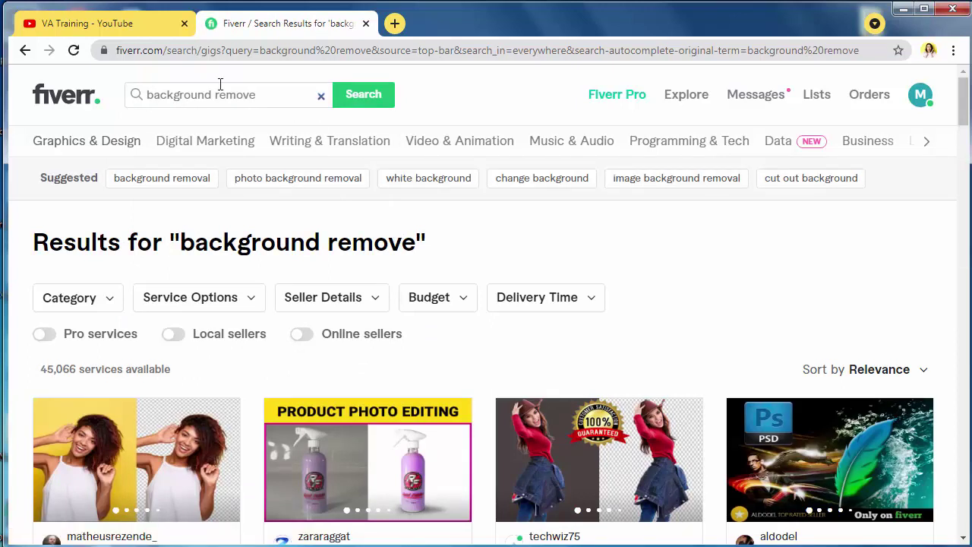
- Search Fiverr for 'product background remove'
{"action": "left_click", "coordinate": [277, 98]}
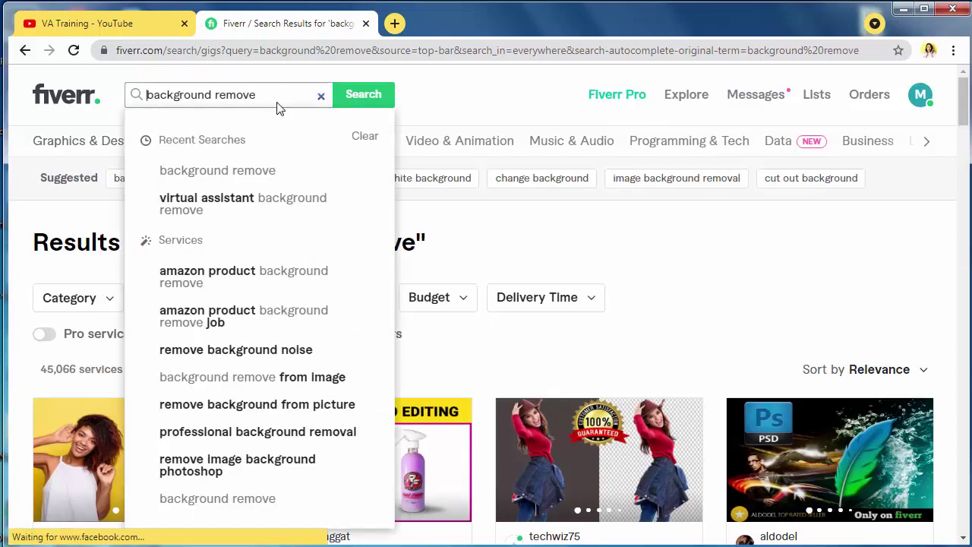
{"action": "key", "text": "Home"}
{"action": "type", "text": "product"}
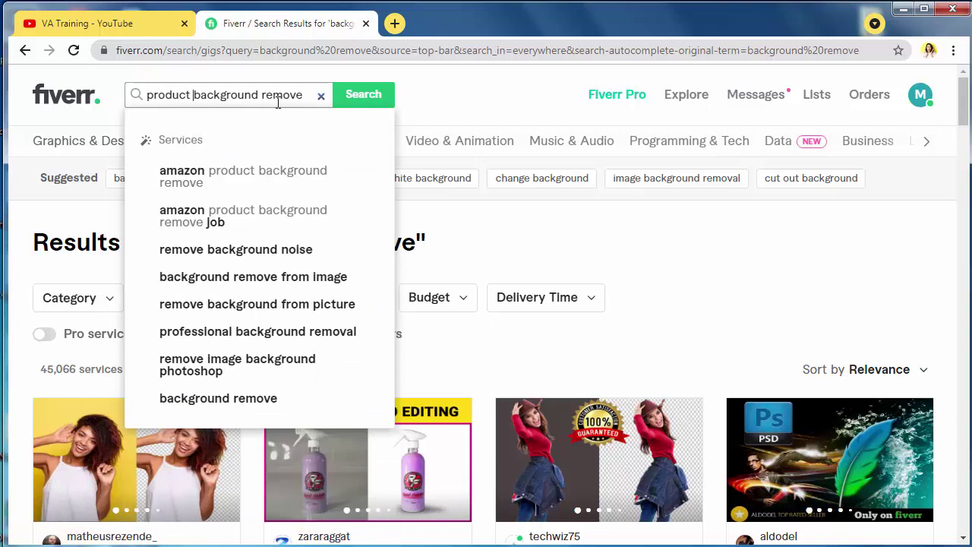
{"action": "key", "text": "Return"}
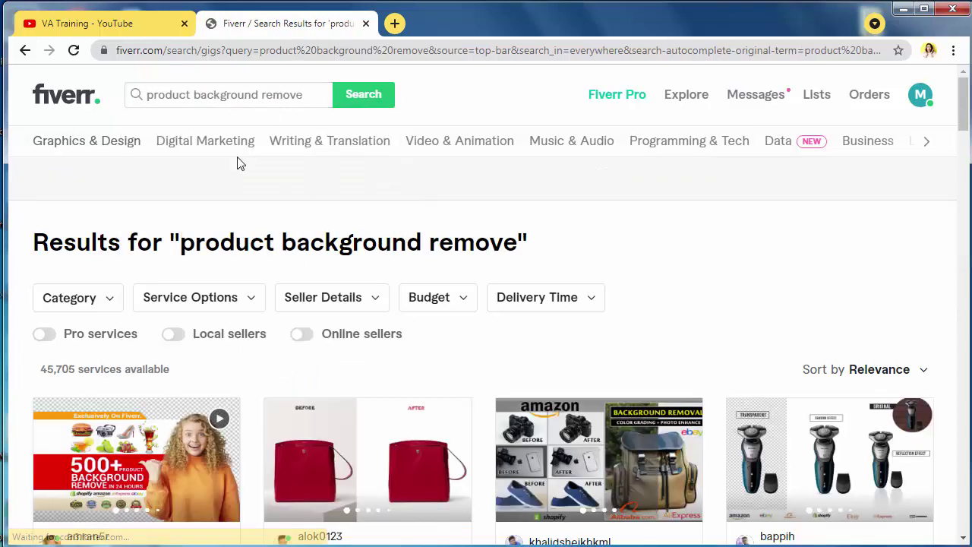
- Change the search to 'shoes background remove' and browse the 667 resulting gigs
{"action": "double_click", "coordinate": [189, 89]}
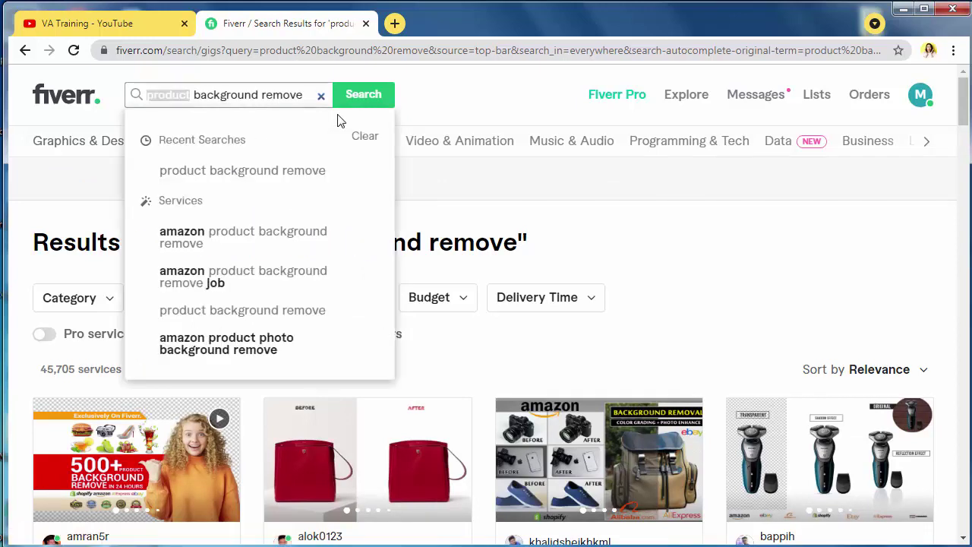
{"action": "type", "text": "shoes"}
{"action": "key", "text": "Return"}
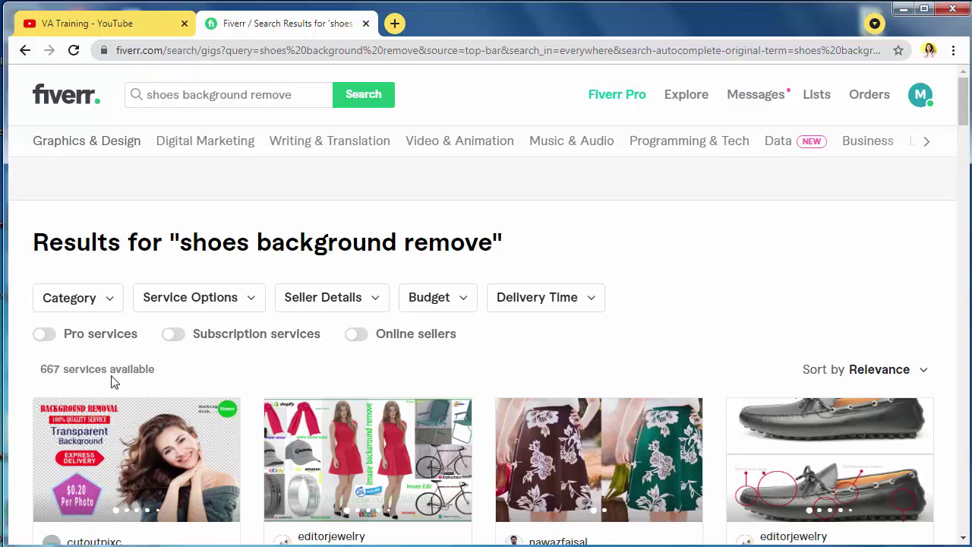
{"action": "scroll", "coordinate": [326, 332], "scroll_direction": "down", "scroll_amount": 1}
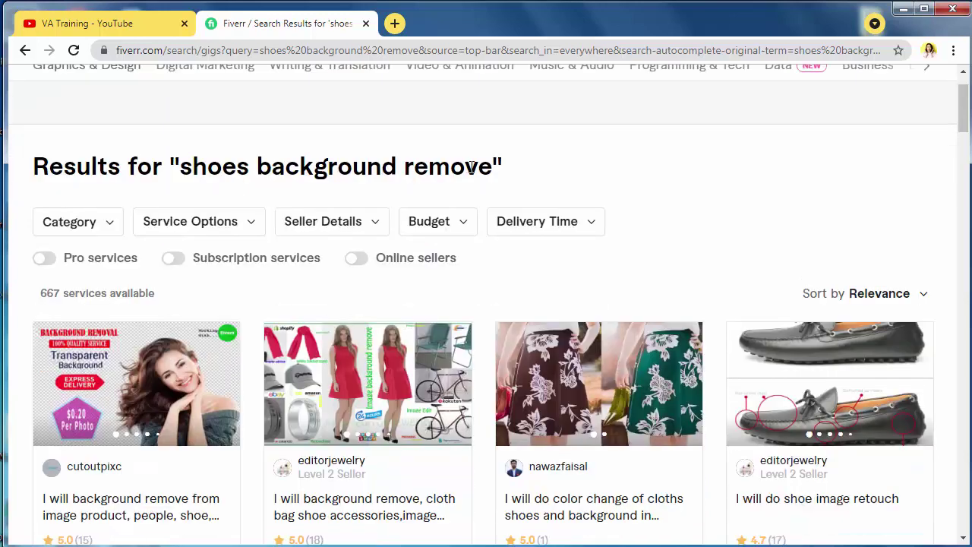
{"action": "scroll", "coordinate": [471, 167], "scroll_direction": "down", "scroll_amount": 6}
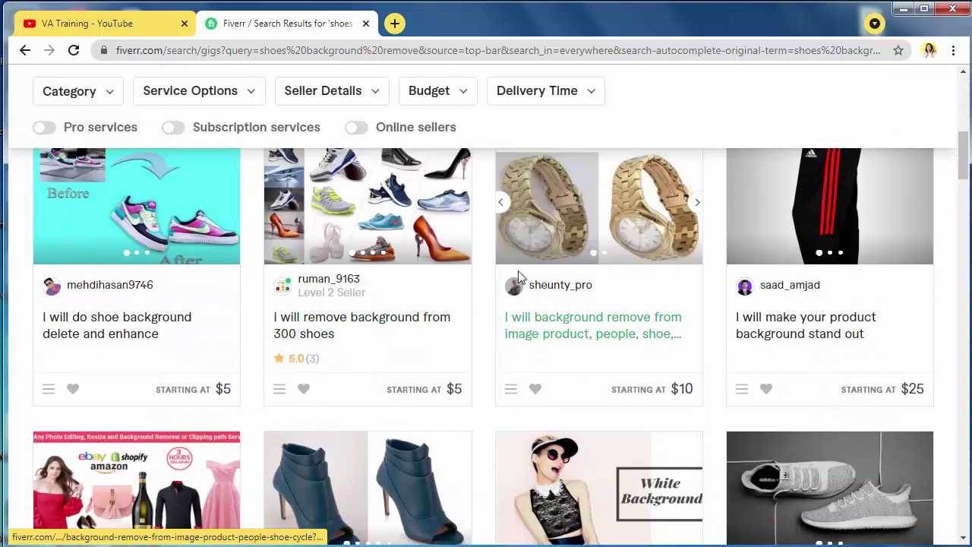
{"action": "scroll", "coordinate": [519, 277], "scroll_direction": "down", "scroll_amount": 3}
{"action": "scroll", "coordinate": [507, 422], "scroll_direction": "down", "scroll_amount": 2}
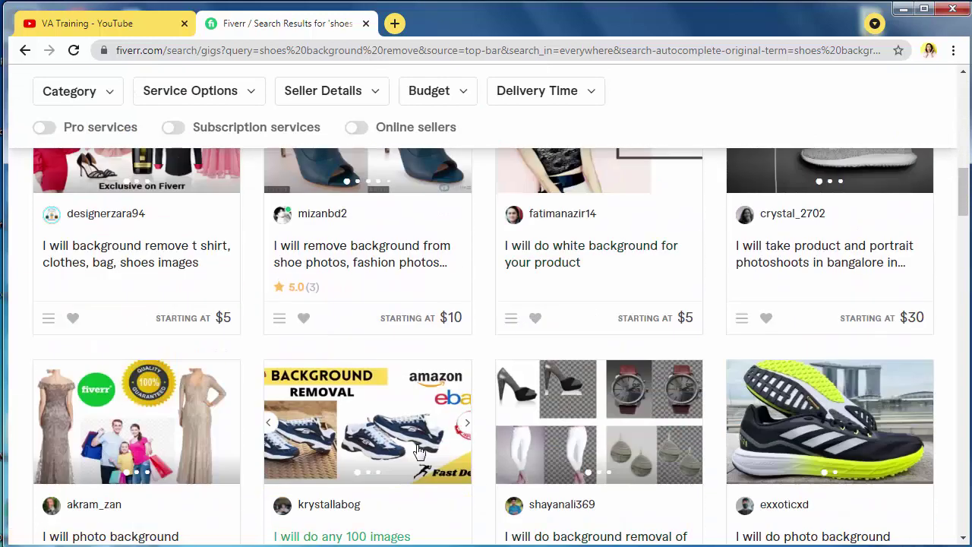
{"action": "scroll", "coordinate": [454, 416], "scroll_direction": "down", "scroll_amount": 3}
{"action": "scroll", "coordinate": [456, 380], "scroll_direction": "down", "scroll_amount": 3}
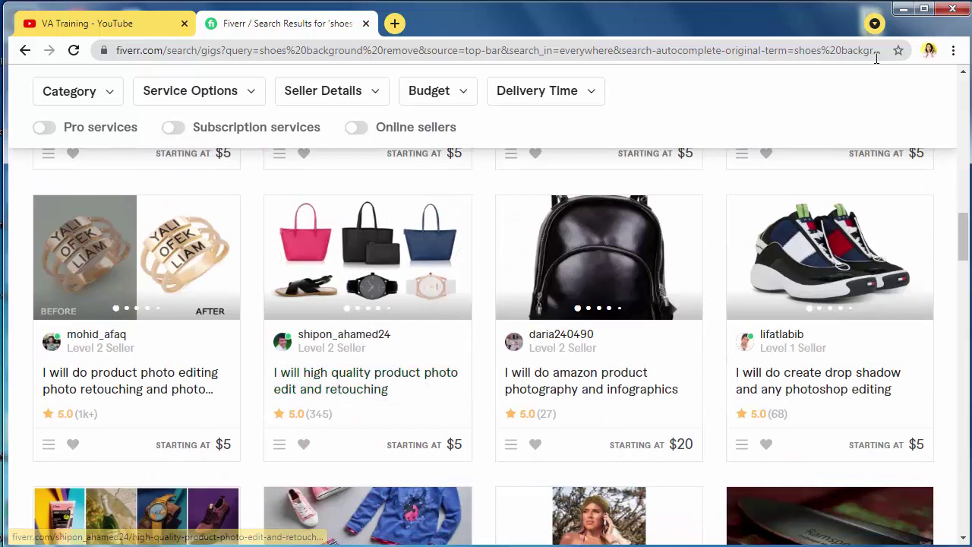
- Open the shoes folder from the desktop in Windows Explorer
{"action": "left_click", "coordinate": [903, 8]}
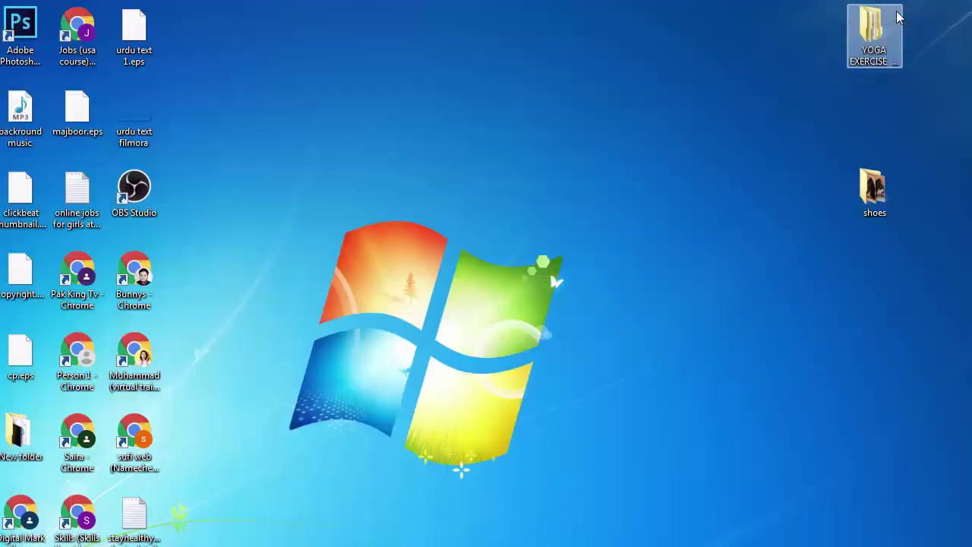
{"action": "double_click", "coordinate": [870, 190]}
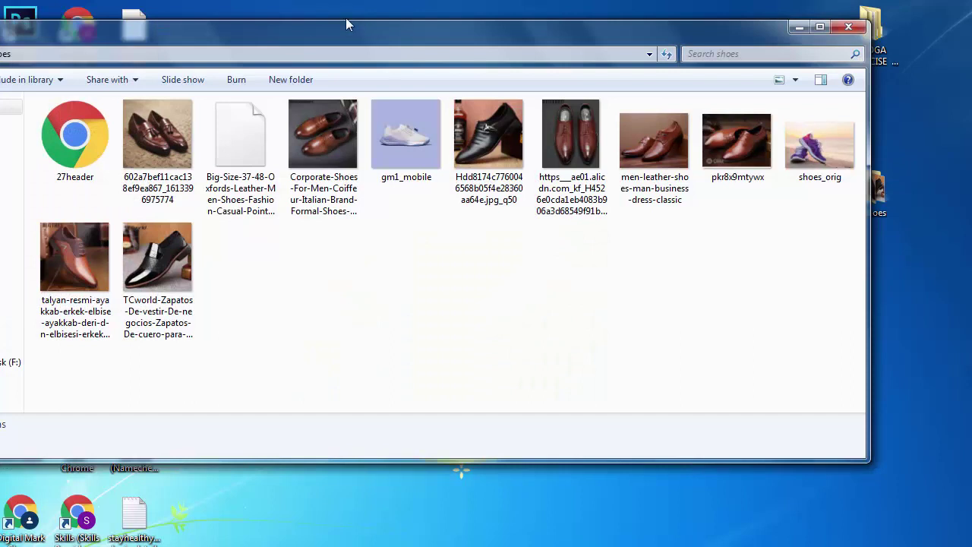
{"action": "left_click_drag", "start_coordinate": [372, 35], "coordinate": [447, 15]}
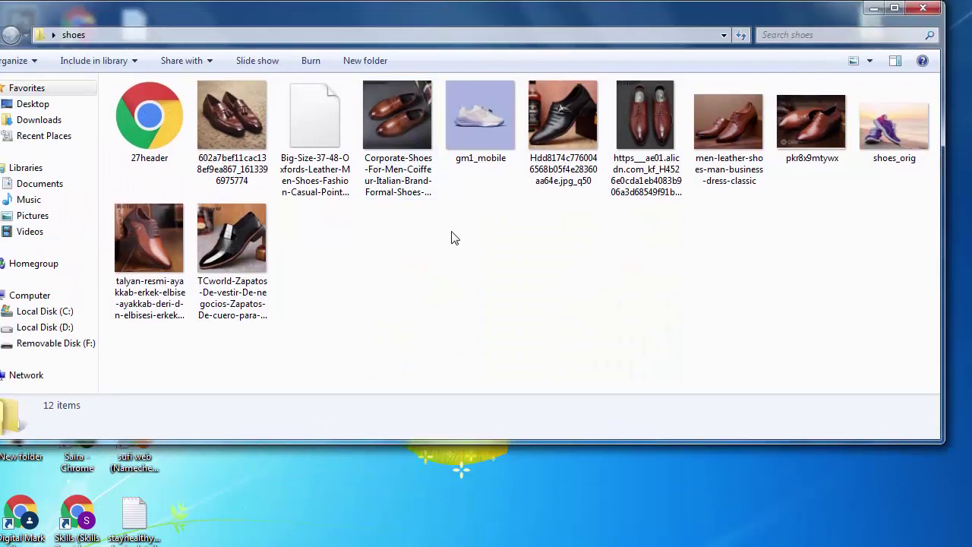
- Select eight shoe photos, leaving out the pkr8x9mtywx image
{"action": "left_click", "coordinate": [258, 151]}
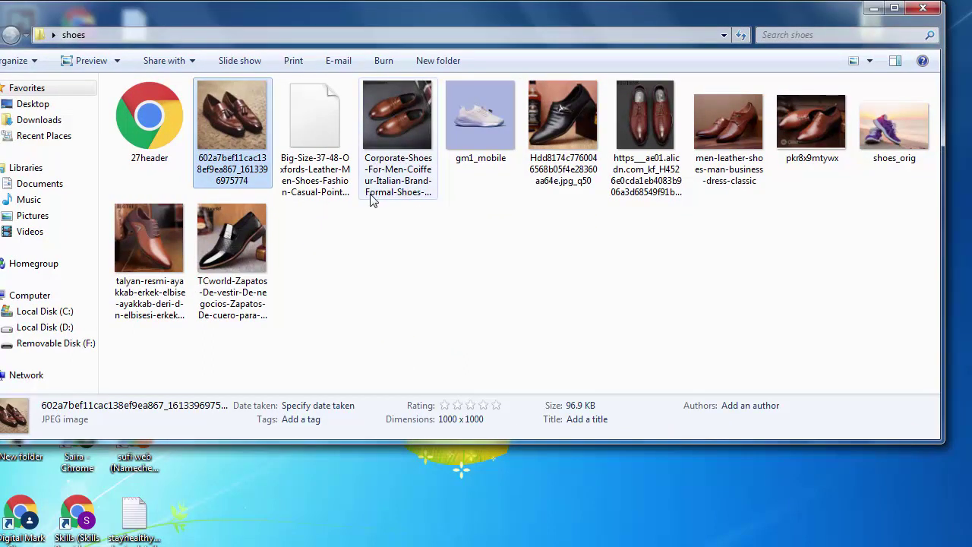
{"action": "left_click", "coordinate": [403, 128], "text": "ctrl"}
{"action": "left_click", "coordinate": [562, 123], "text": "ctrl"}
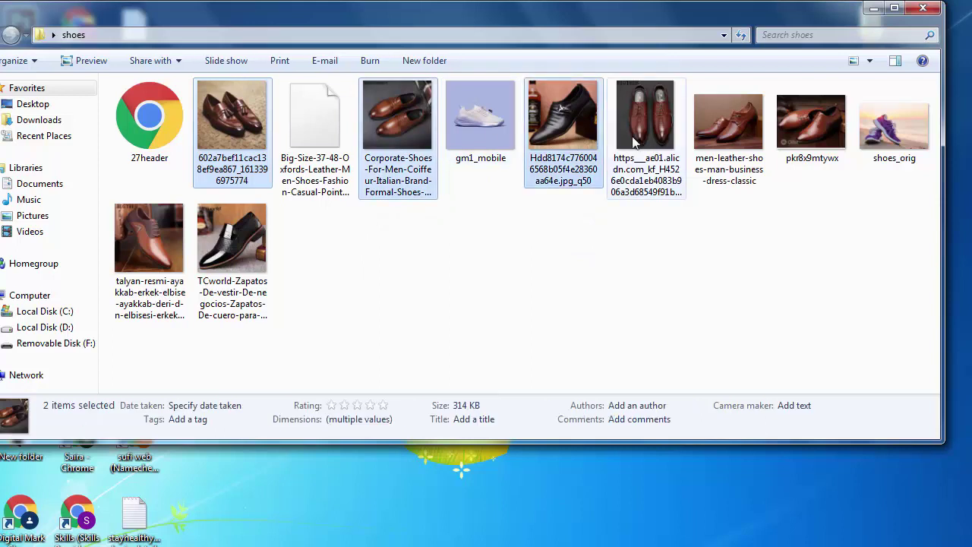
{"action": "left_click", "coordinate": [645, 129], "text": "ctrl"}
{"action": "left_click", "coordinate": [731, 132], "text": "ctrl"}
{"action": "left_click", "coordinate": [809, 122], "text": "ctrl"}
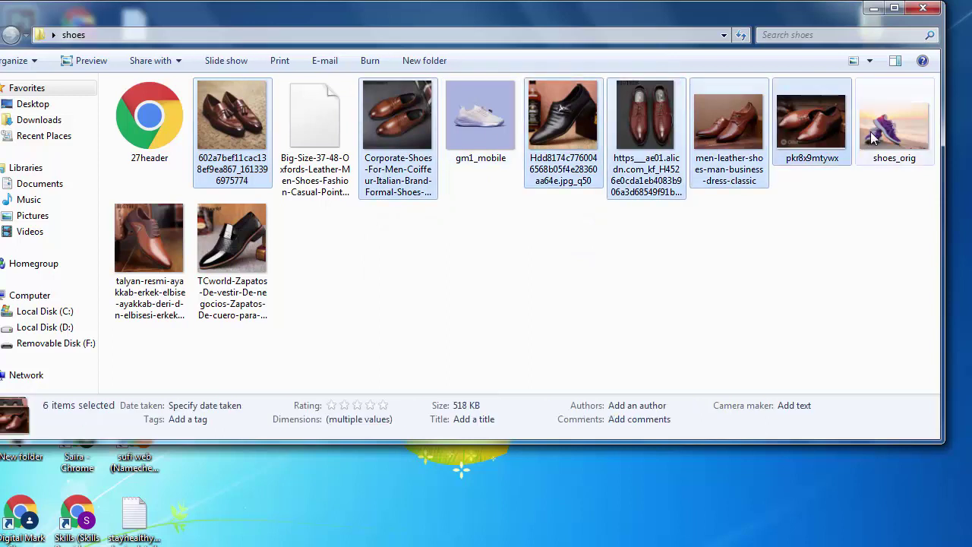
{"action": "left_click", "coordinate": [870, 131], "text": "ctrl"}
{"action": "left_click", "coordinate": [148, 236], "text": "ctrl"}
{"action": "left_click", "coordinate": [232, 237], "text": "ctrl"}
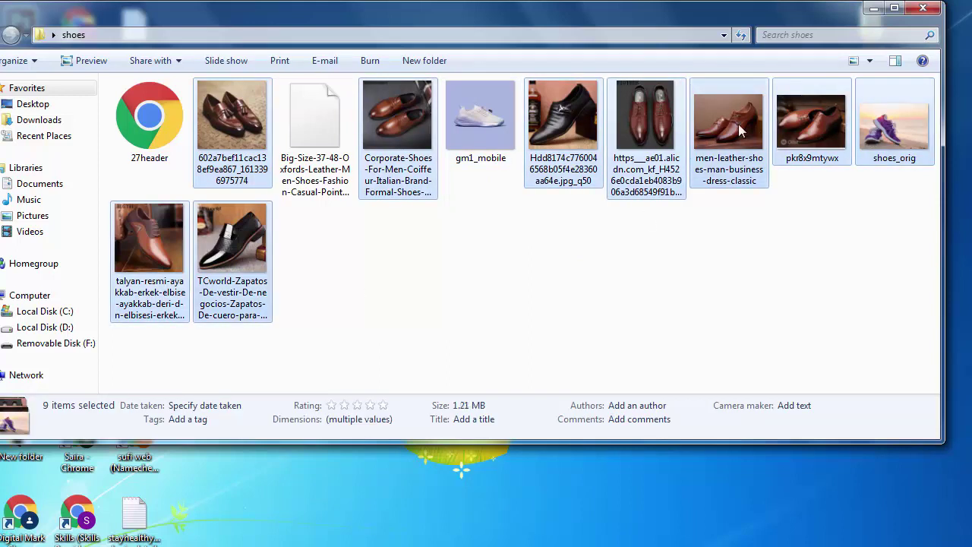
{"action": "left_click", "coordinate": [809, 124], "text": "ctrl"}
- Rename the selected photos to shoes (1)–(8) and drag them into Photoshop
{"action": "key", "text": "F2"}
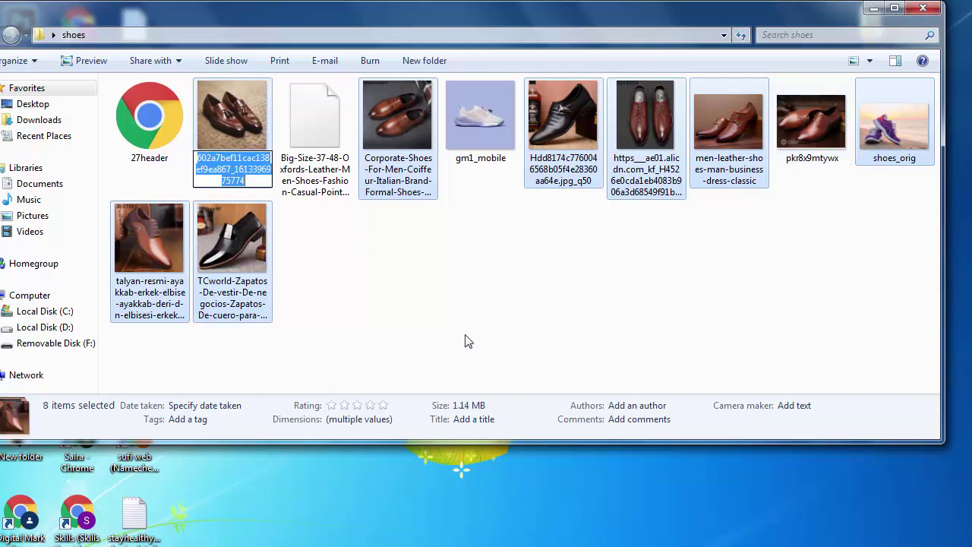
{"action": "type", "text": "sh"}
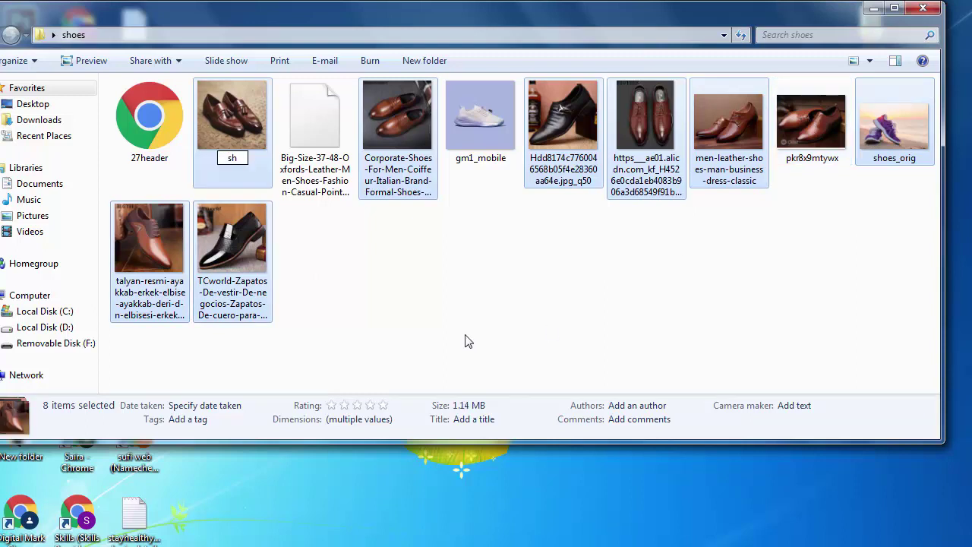
{"action": "type", "text": "oes"}
{"action": "key", "text": "Return"}
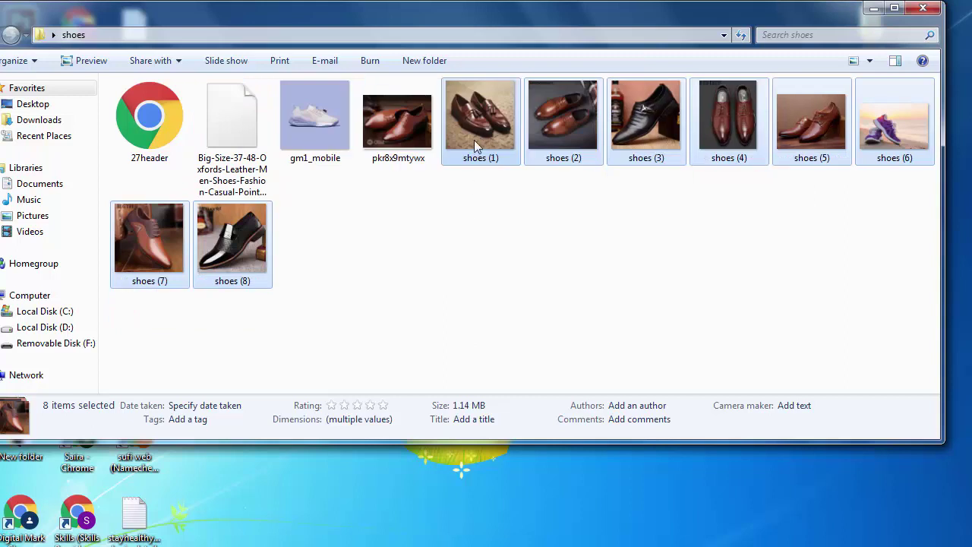
{"action": "mouse_move", "coordinate": [477, 119]}
{"action": "left_click_drag", "start_coordinate": [477, 119], "coordinate": [340, 269]}
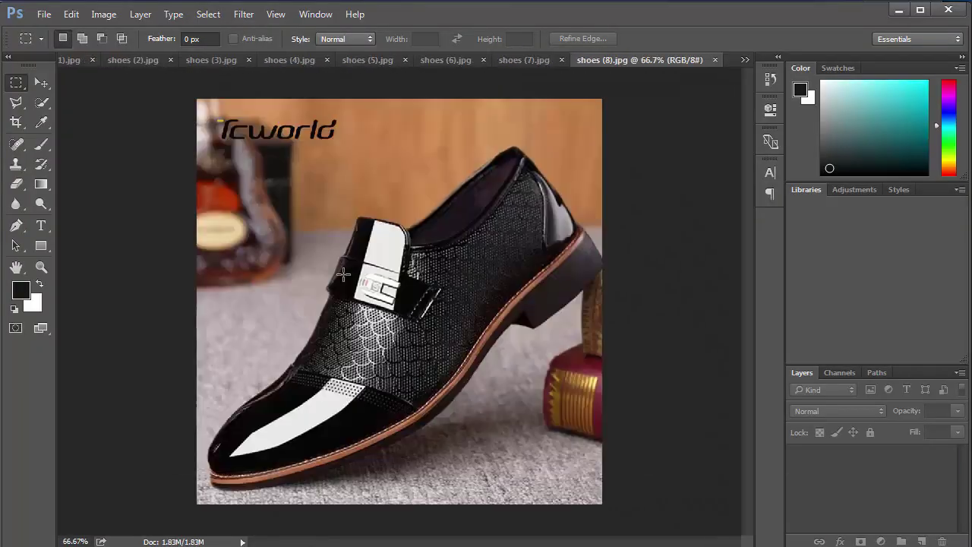
- Arm the Polygonal Lasso tool and zoom in on the black shoe in shoes (8)
{"action": "left_click", "coordinate": [41, 82]}
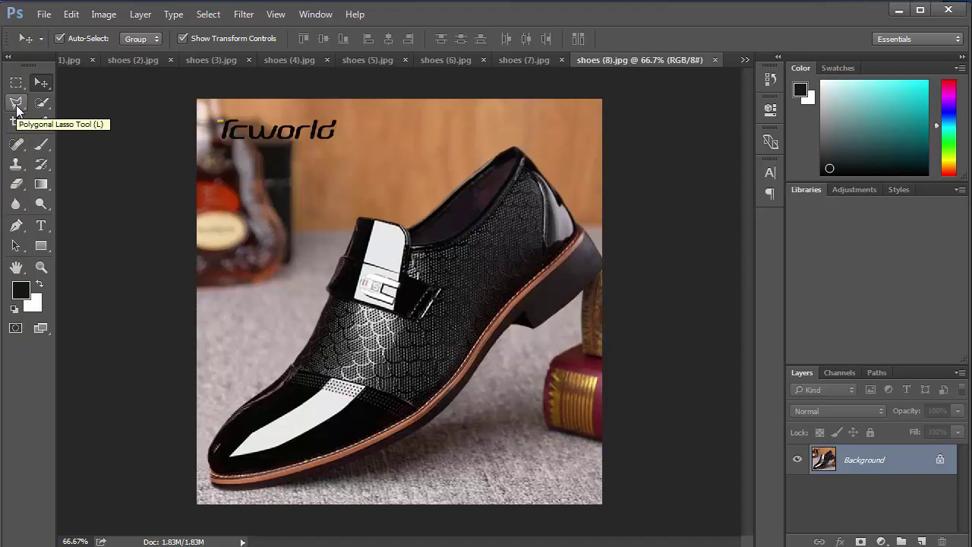
{"action": "left_click", "coordinate": [16, 104]}
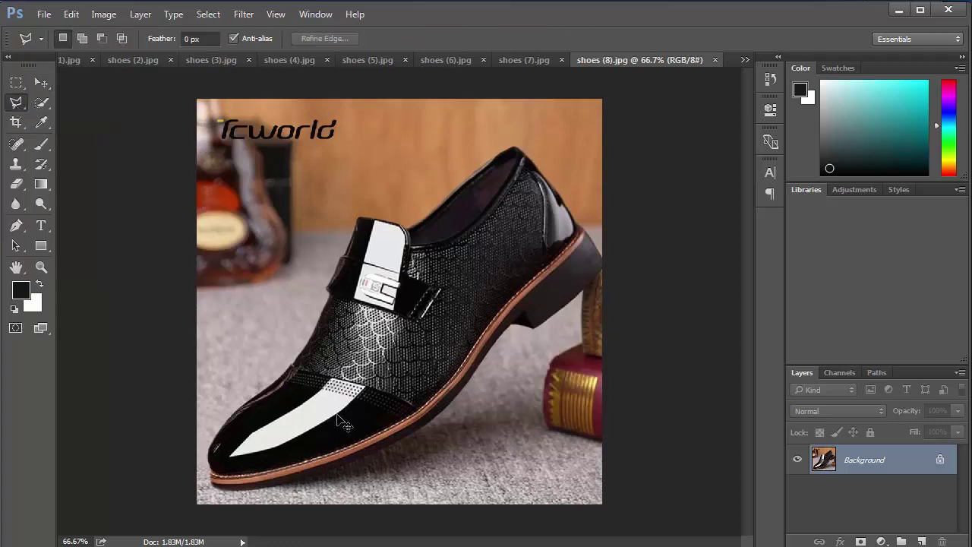
{"action": "key", "text": "ctrl+plus"}
{"action": "key", "text": "ctrl+plus"}
{"action": "key", "text": "ctrl+plus"}
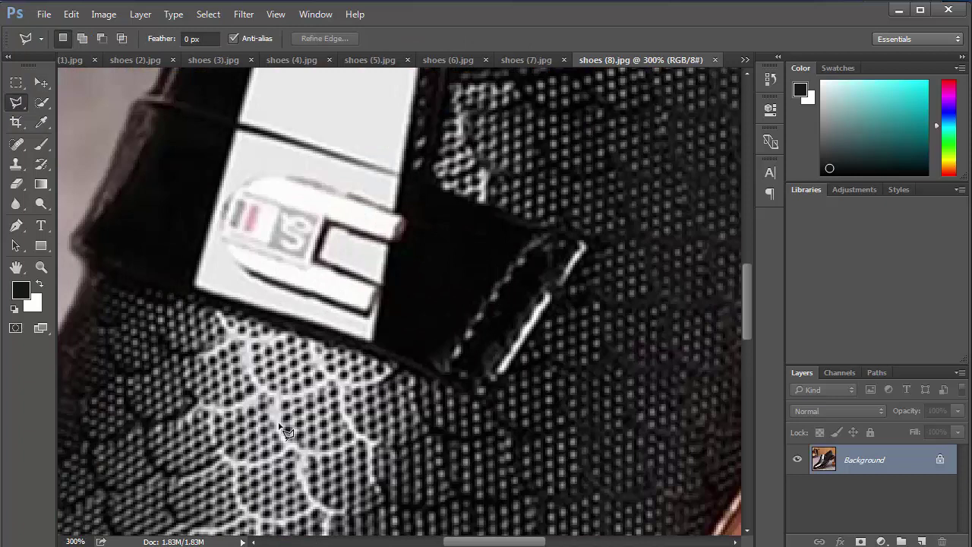
- Start the lasso outline at the sole and trace up around the toe
{"action": "left_click_drag", "start_coordinate": [257, 465], "coordinate": [323, 249]}
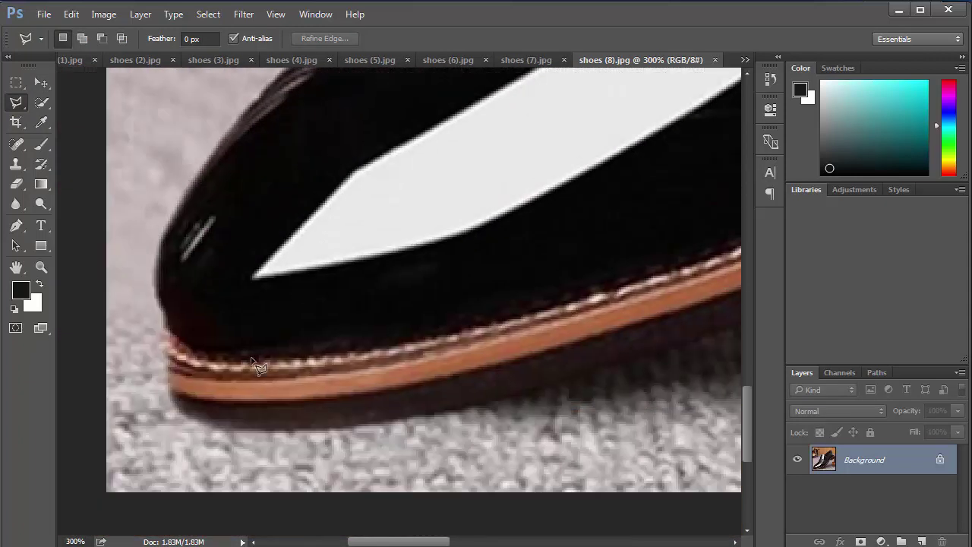
{"action": "left_click", "coordinate": [168, 372]}
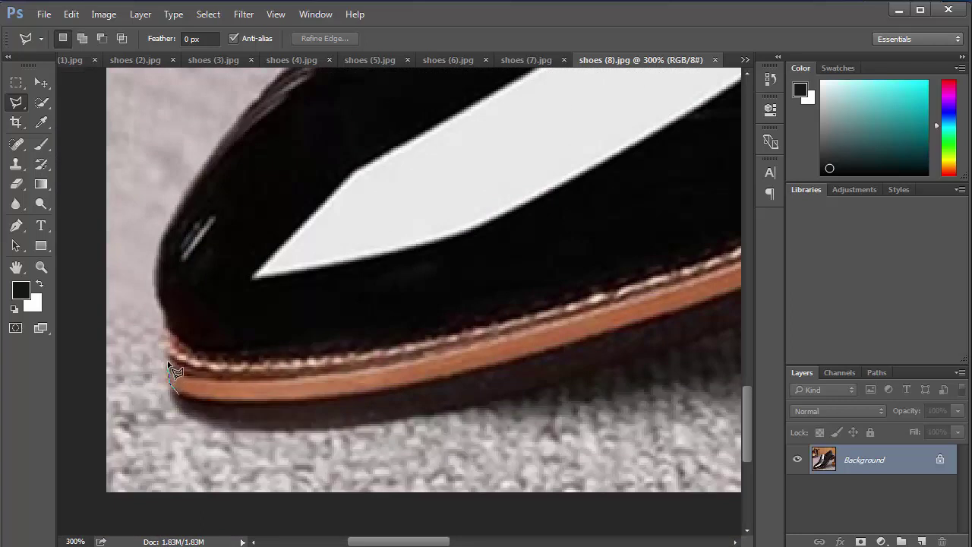
{"action": "left_click", "coordinate": [166, 319]}
{"action": "left_click", "coordinate": [158, 273]}
{"action": "left_click", "coordinate": [165, 242]}
- Continue the outline along the upper edge, strap and collar toward the heel
{"action": "mouse_move", "coordinate": [258, 114]}
{"action": "left_mouse_down"}
{"action": "mouse_move", "coordinate": [306, 145]}
{"action": "mouse_move", "coordinate": [239, 387]}
{"action": "mouse_move", "coordinate": [187, 392]}
{"action": "left_mouse_up"}
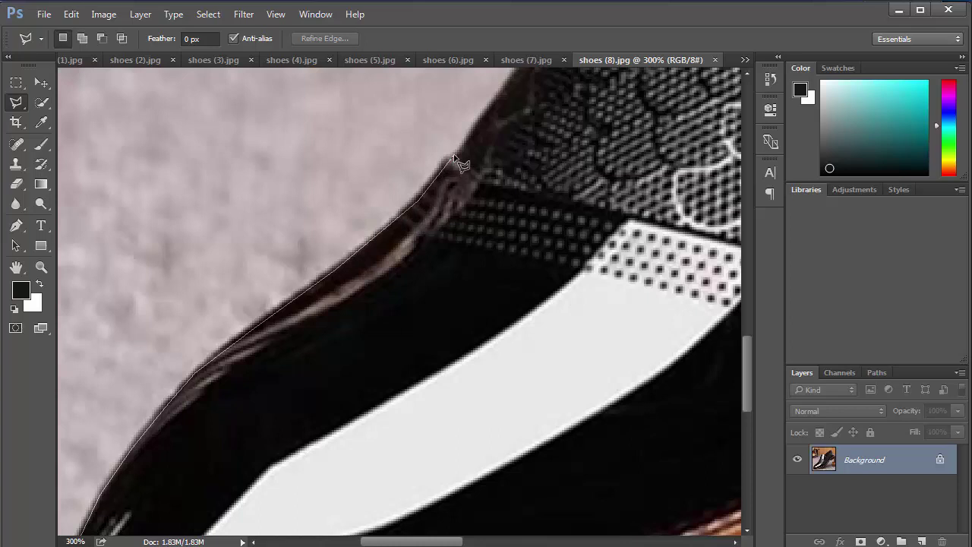
{"action": "left_click_drag", "start_coordinate": [552, 119], "coordinate": [418, 341]}
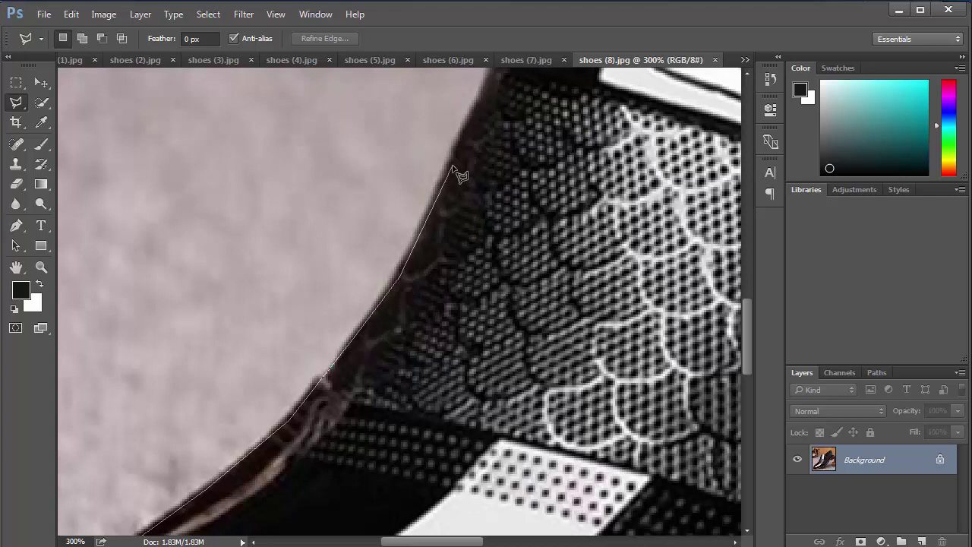
{"action": "mouse_move", "coordinate": [488, 98]}
{"action": "left_mouse_down"}
{"action": "mouse_move", "coordinate": [456, 223]}
{"action": "mouse_move", "coordinate": [360, 369]}
{"action": "left_mouse_up"}
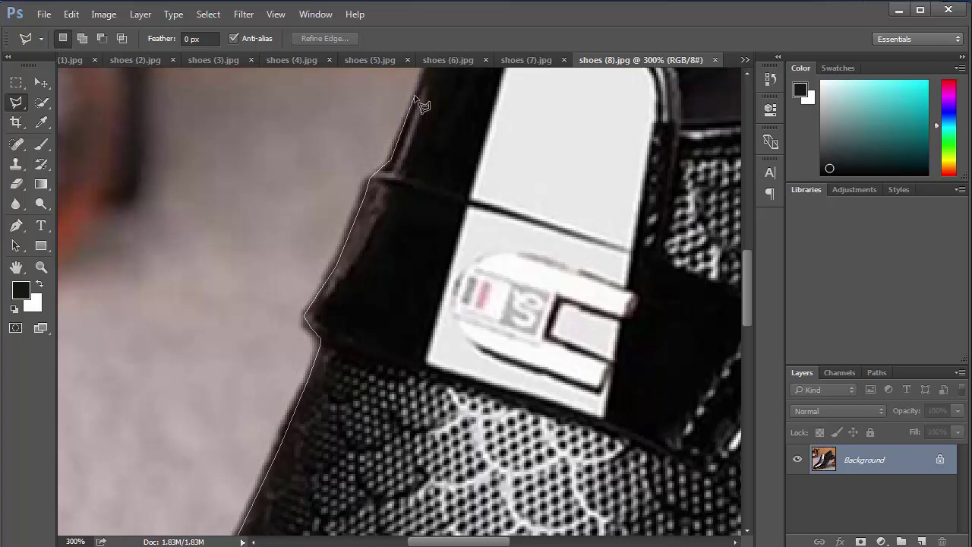
{"action": "left_click_drag", "start_coordinate": [423, 102], "coordinate": [284, 351]}
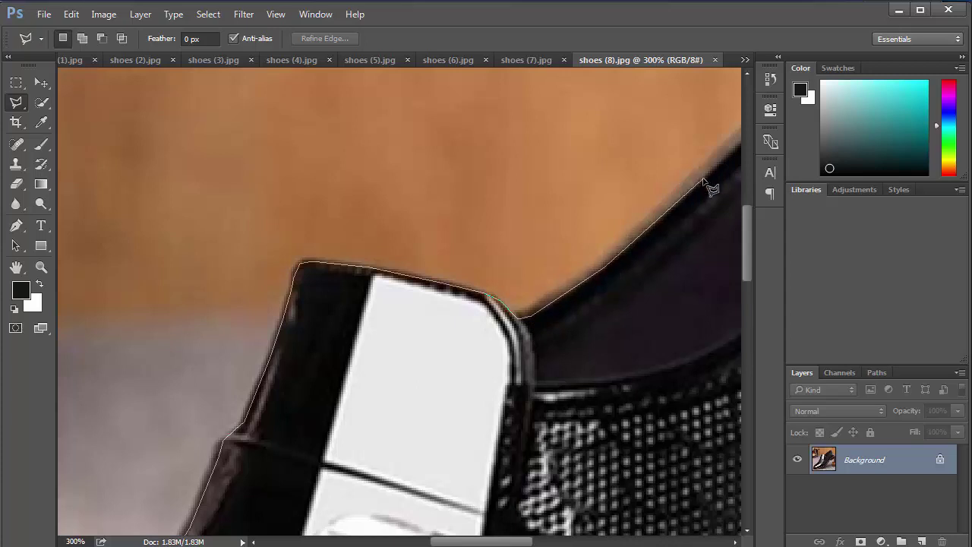
{"action": "mouse_move", "coordinate": [704, 177]}
{"action": "left_mouse_down"}
{"action": "mouse_move", "coordinate": [397, 281]}
{"action": "mouse_move", "coordinate": [332, 281]}
{"action": "left_mouse_up"}
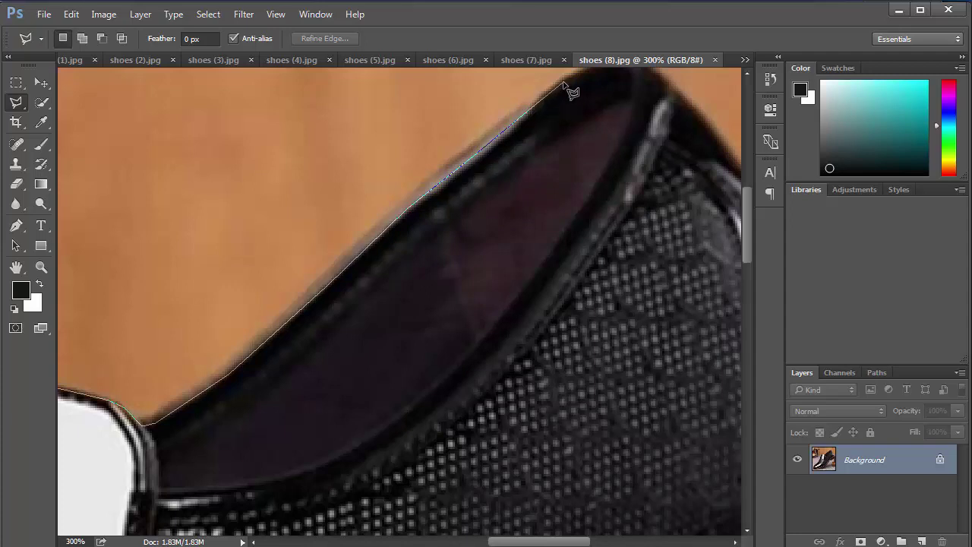
{"action": "mouse_move", "coordinate": [571, 92]}
{"action": "left_mouse_down"}
{"action": "mouse_move", "coordinate": [455, 261]}
{"action": "mouse_move", "coordinate": [419, 282]}
{"action": "left_mouse_up"}
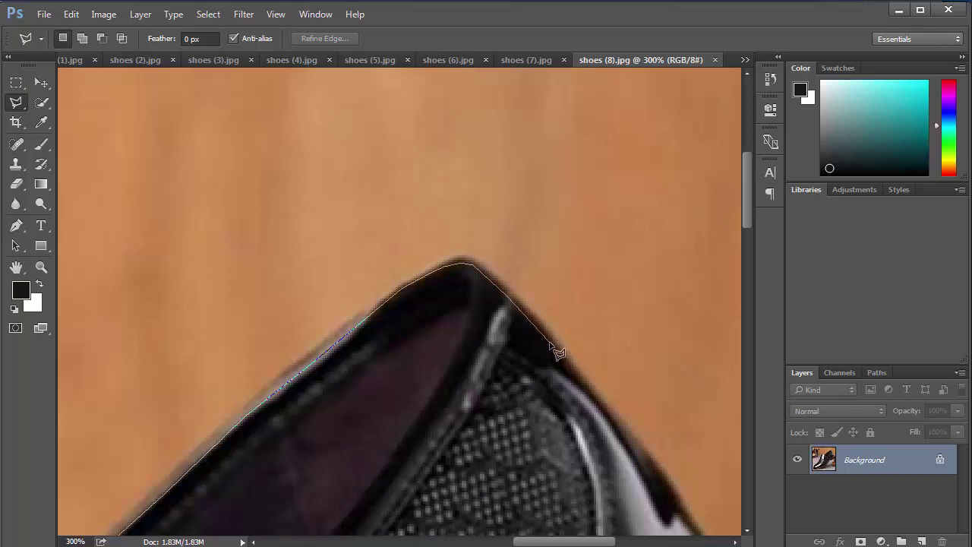
{"action": "mouse_move", "coordinate": [633, 441]}
{"action": "left_mouse_down"}
{"action": "mouse_move", "coordinate": [508, 245]}
{"action": "mouse_move", "coordinate": [519, 226]}
{"action": "left_mouse_up"}
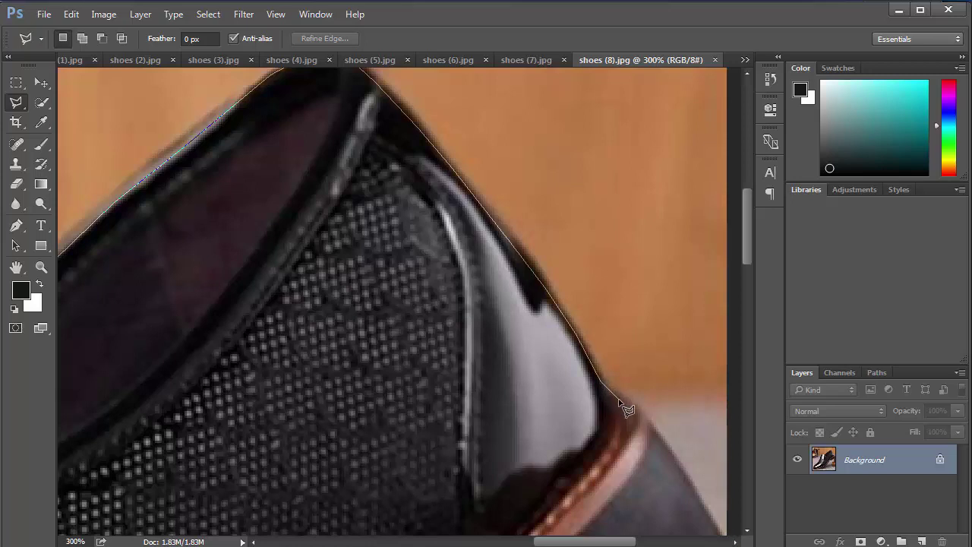
- Trace the lasso outline down and around the shoe's heel to the sole
{"action": "left_click", "coordinate": [641, 417]}
{"action": "left_click_drag", "start_coordinate": [686, 492], "coordinate": [488, 189]}
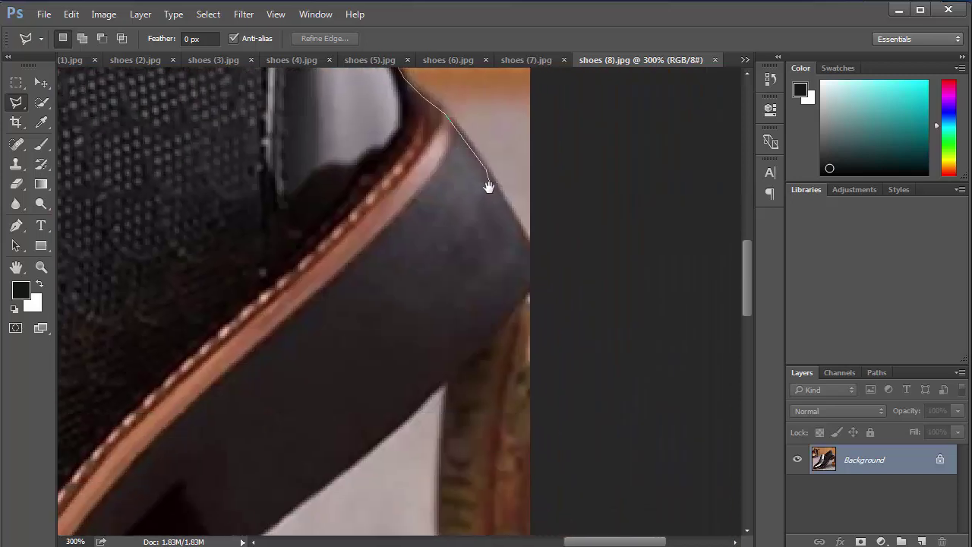
{"action": "left_click", "coordinate": [526, 246]}
{"action": "left_click", "coordinate": [528, 280]}
{"action": "left_click", "coordinate": [517, 302]}
{"action": "key", "text": "space"}
{"action": "mouse_move", "coordinate": [384, 434]}
{"action": "left_mouse_down"}
{"action": "mouse_move", "coordinate": [511, 191]}
{"action": "mouse_move", "coordinate": [503, 183]}
{"action": "left_mouse_up"}
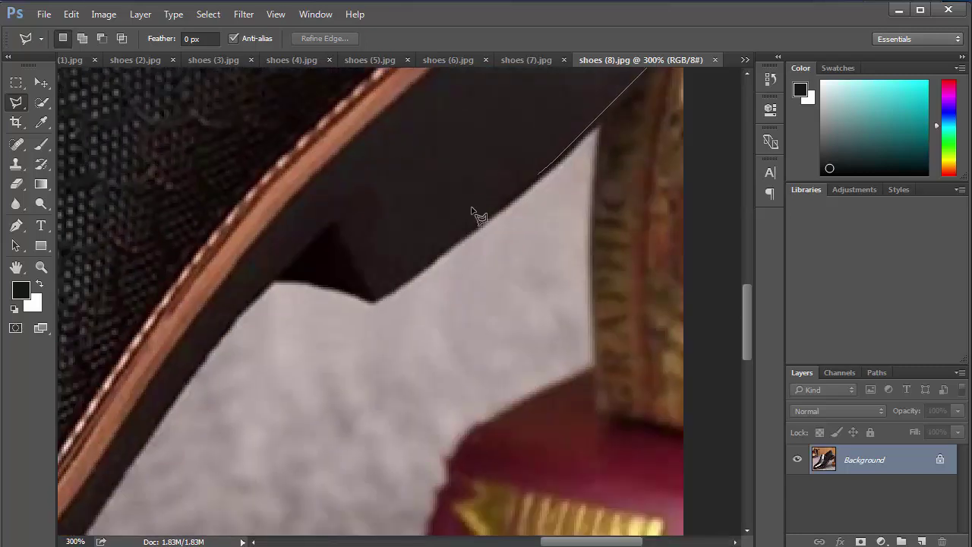
{"action": "left_click", "coordinate": [423, 272]}
{"action": "left_click", "coordinate": [373, 298]}
{"action": "left_click", "coordinate": [234, 318]}
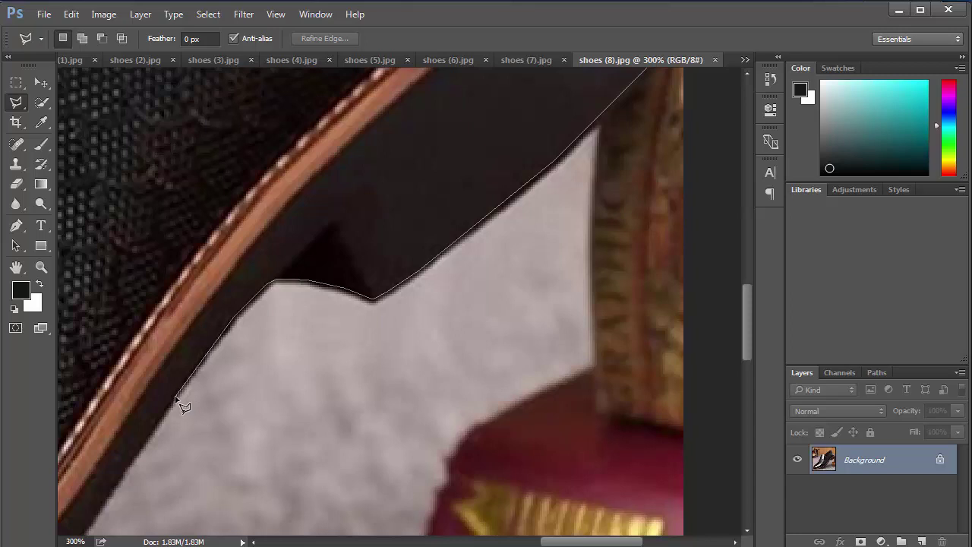
- Continue the outline along the sole's arch and lower edge toward the toe
{"action": "left_click_drag", "start_coordinate": [167, 443], "coordinate": [464, 122]}
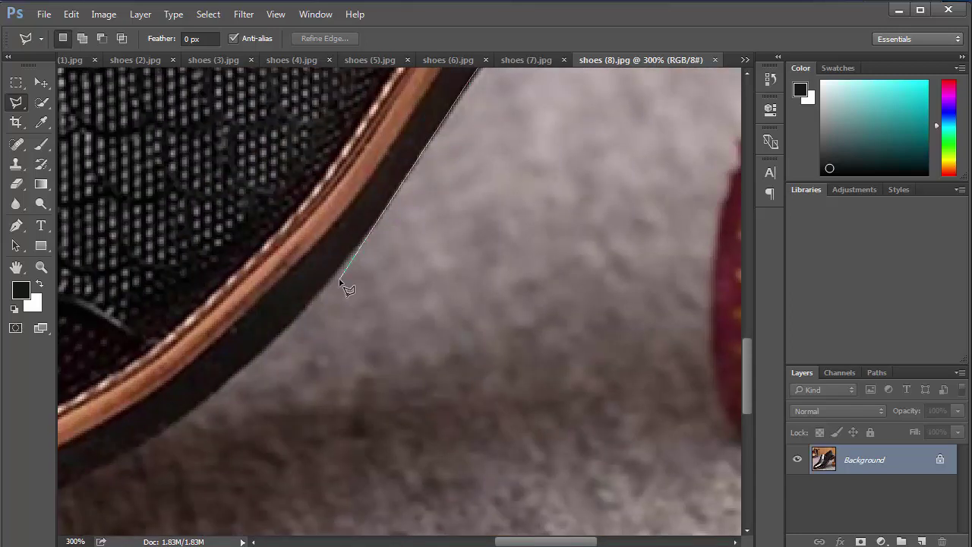
{"action": "left_click", "coordinate": [375, 215]}
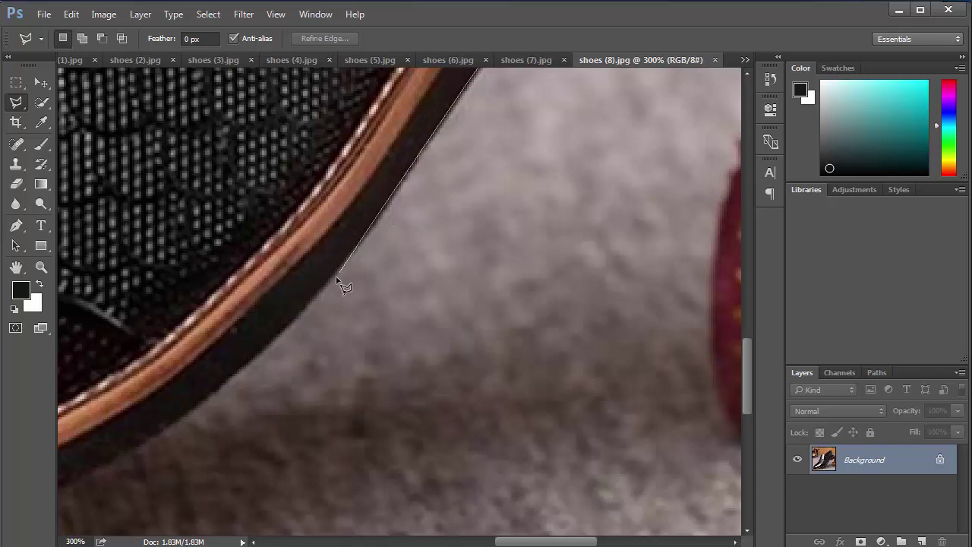
{"action": "left_click", "coordinate": [303, 306]}
{"action": "left_click_drag", "start_coordinate": [159, 429], "coordinate": [512, 256]}
{"action": "left_click", "coordinate": [483, 263]}
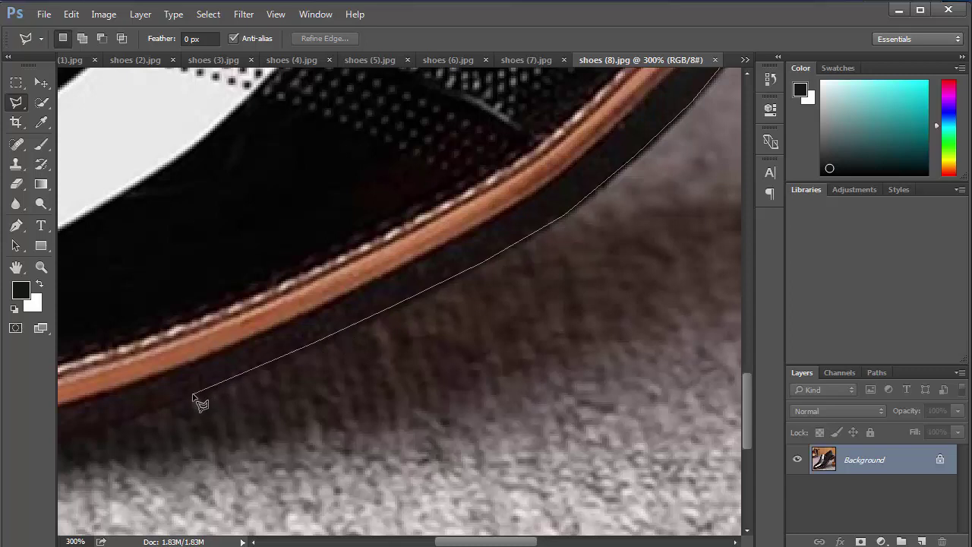
{"action": "mouse_move", "coordinate": [137, 415]}
{"action": "left_mouse_down"}
{"action": "mouse_move", "coordinate": [514, 289]}
{"action": "mouse_move", "coordinate": [480, 299]}
{"action": "left_mouse_up"}
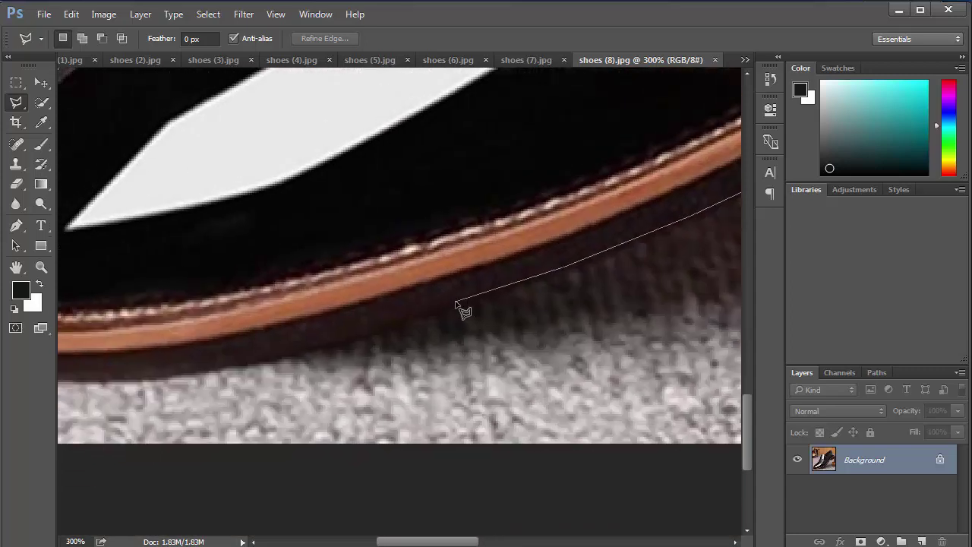
{"action": "left_click", "coordinate": [326, 342]}
{"action": "left_click", "coordinate": [237, 363]}
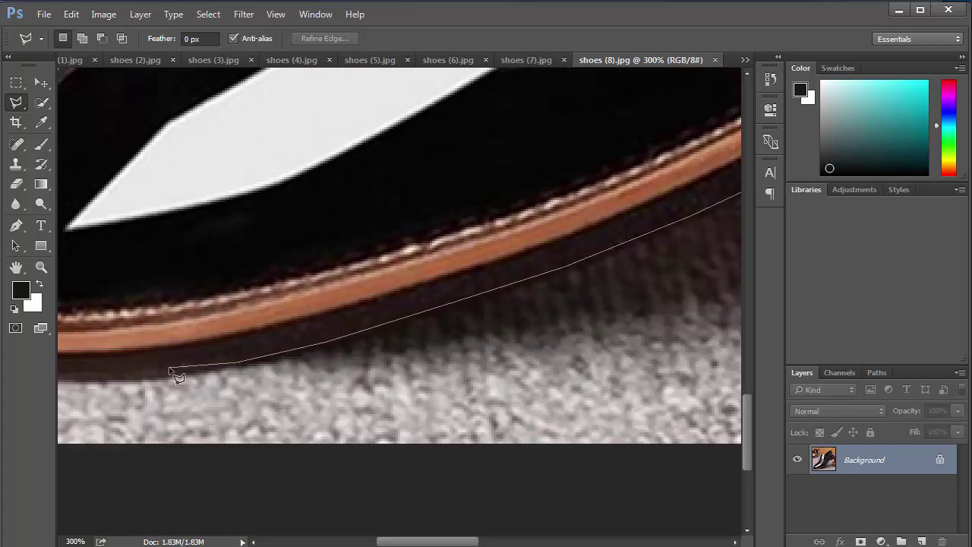
- Close the outline at the toe and copy the selected shoe
{"action": "left_click_drag", "start_coordinate": [111, 382], "coordinate": [533, 247]}
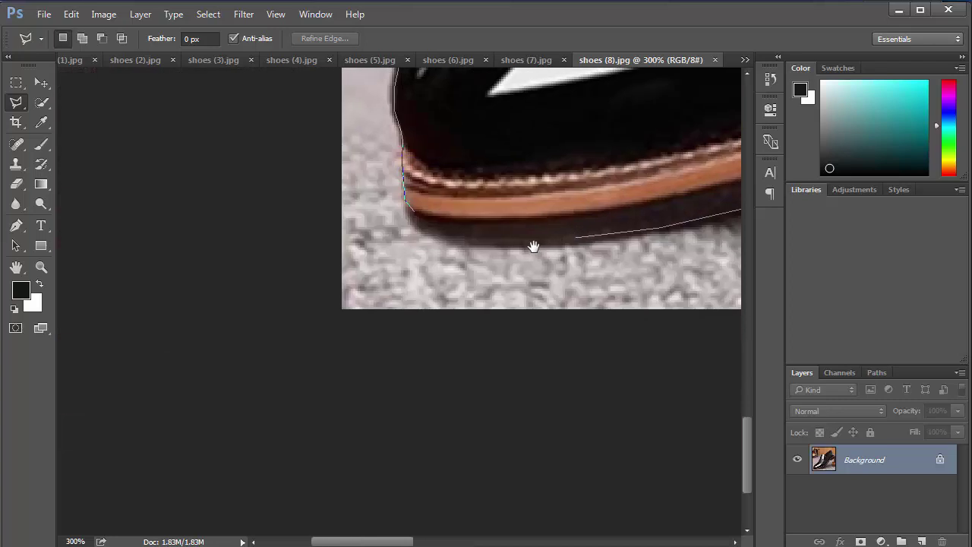
{"action": "left_click", "coordinate": [579, 237]}
{"action": "left_click", "coordinate": [481, 237]}
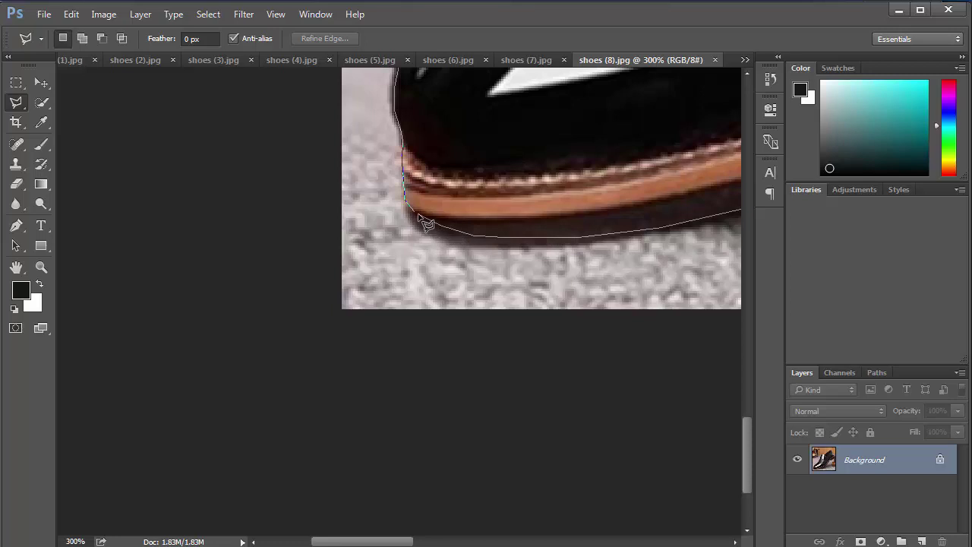
{"action": "left_click", "coordinate": [416, 216]}
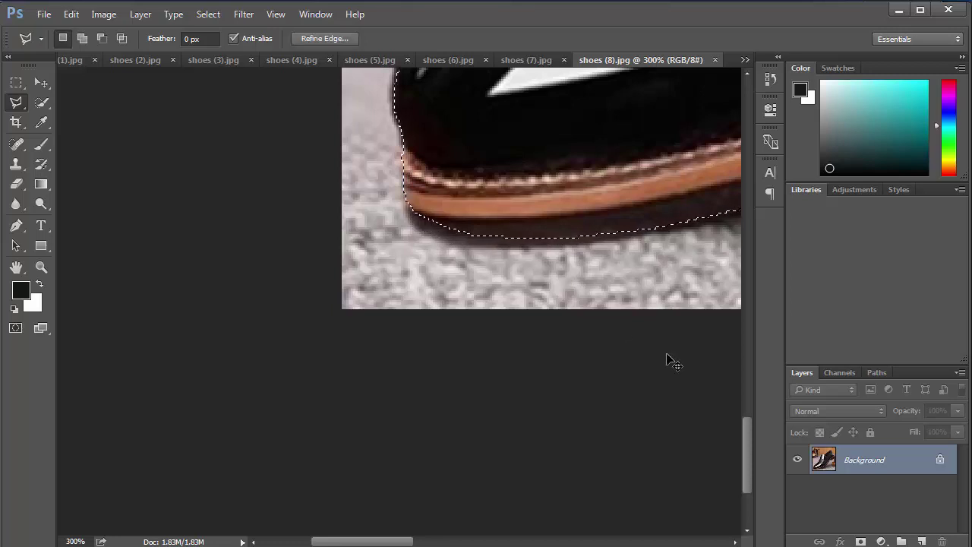
{"action": "key", "text": "ctrl+minus"}
{"action": "key", "text": "ctrl+minus"}
{"action": "key", "text": "ctrl+minus"}
{"action": "key", "text": "ctrl+minus"}
{"action": "key", "text": "ctrl+plus"}
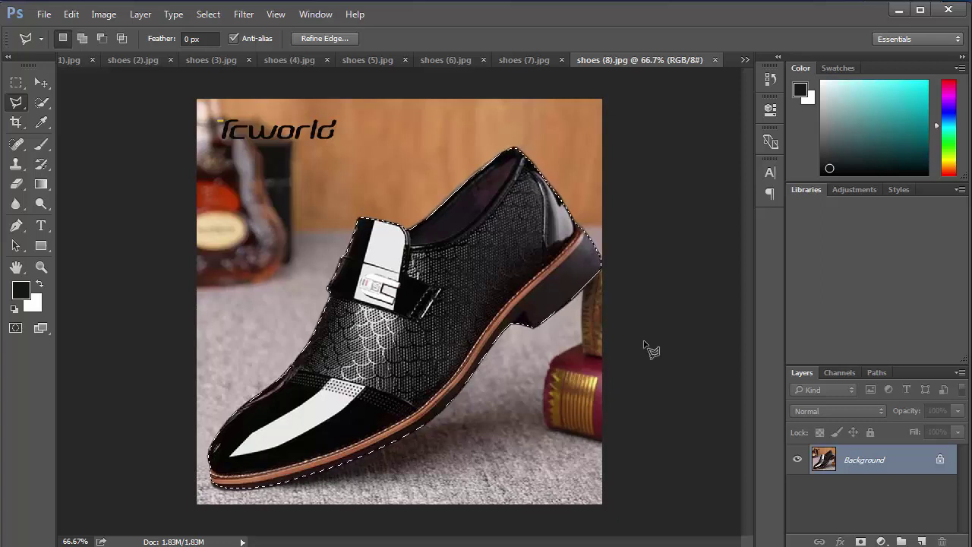
- Create a new transparent document sized to the shoe at 300 ppi resolution
{"action": "key", "text": "ctrl+n"}
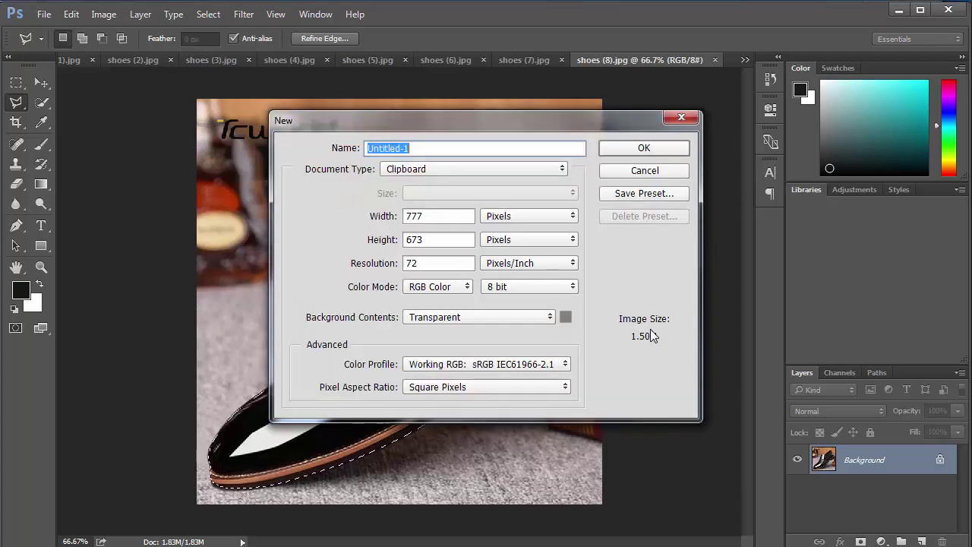
{"action": "left_click", "coordinate": [422, 263]}
{"action": "left_click_drag", "start_coordinate": [423, 263], "coordinate": [391, 277]}
{"action": "type", "text": "300"}
{"action": "key", "text": "Return"}
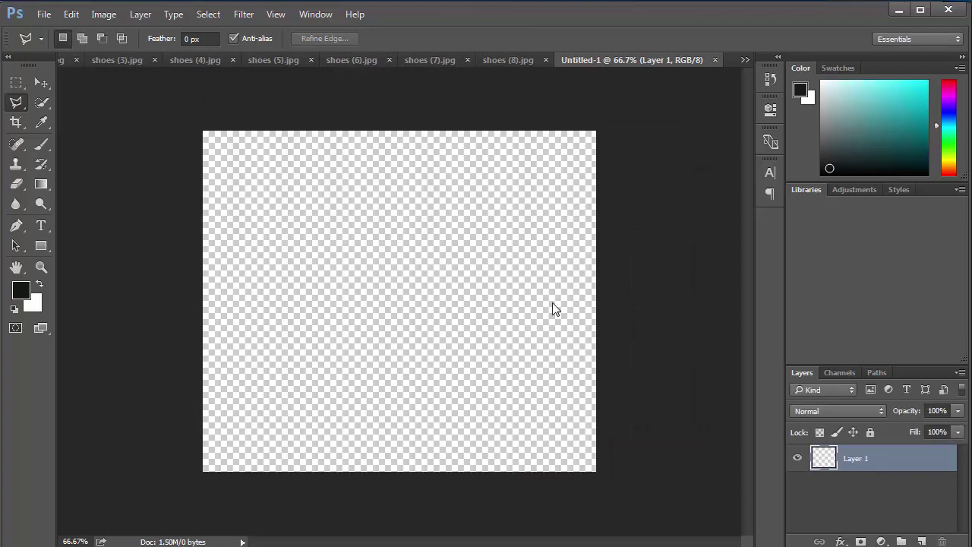
- Paste the shoe onto Layer 1 and select the Move tool without auto-select
{"action": "key", "text": "ctrl+v"}
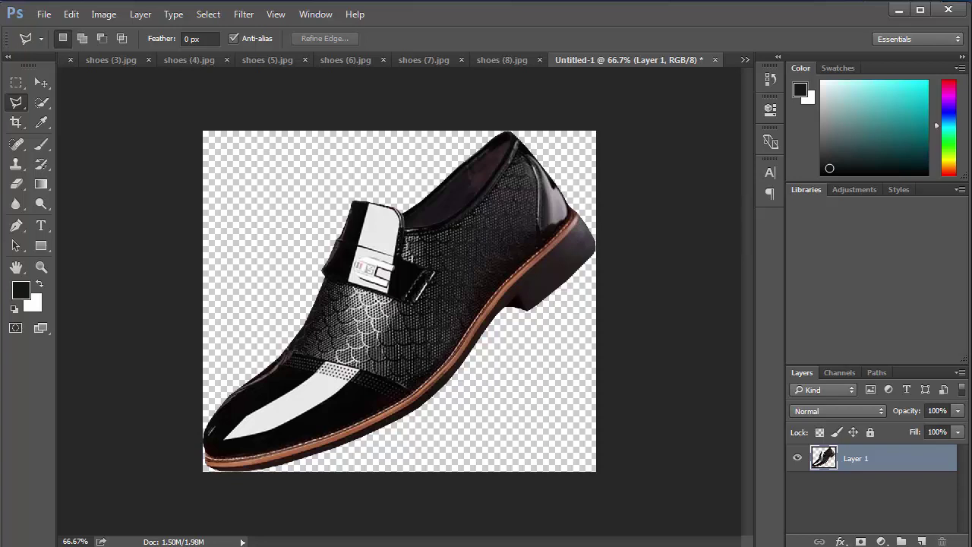
{"action": "left_click", "coordinate": [52, 87]}
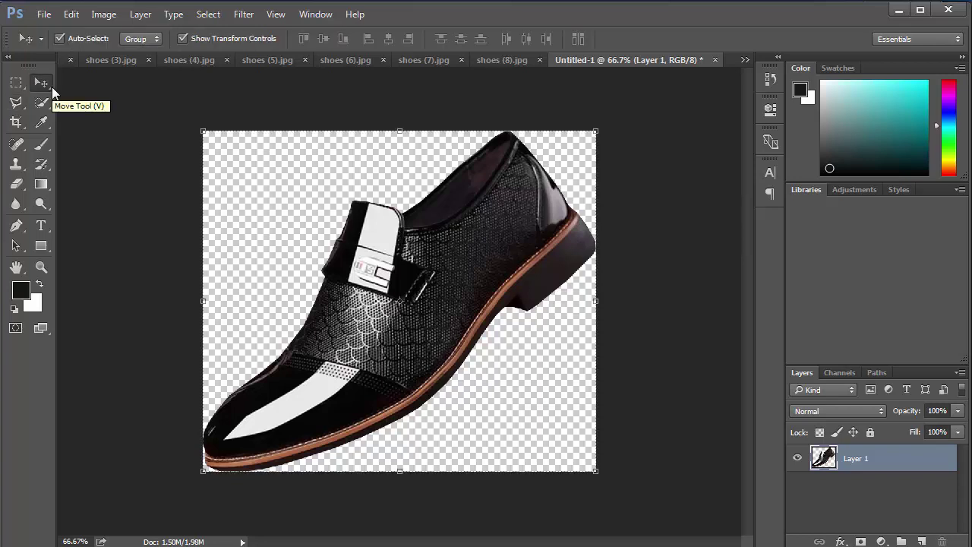
{"action": "key", "text": "ctrl"}
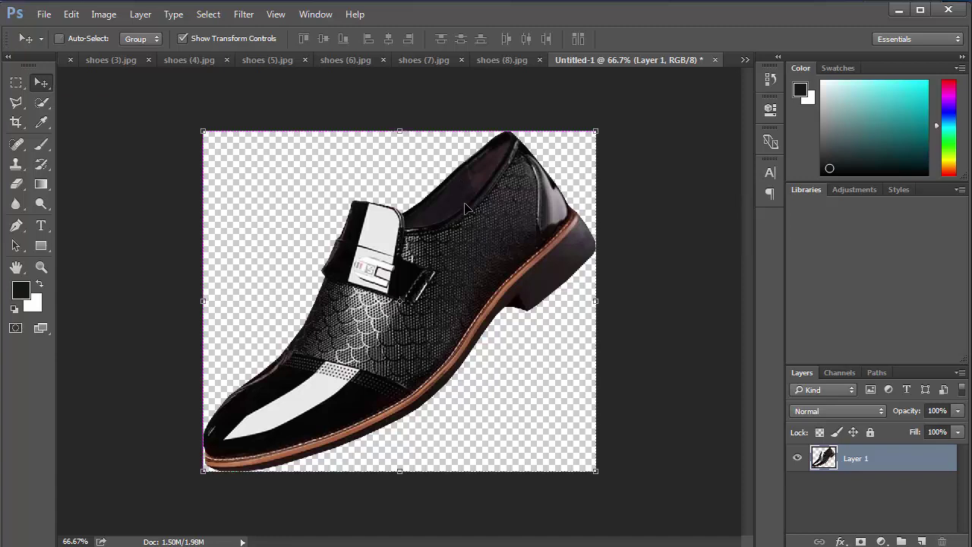
- Create a 'final background remove project' folder inside the desktop shoes folder
{"action": "key", "text": "ctrl+s"}
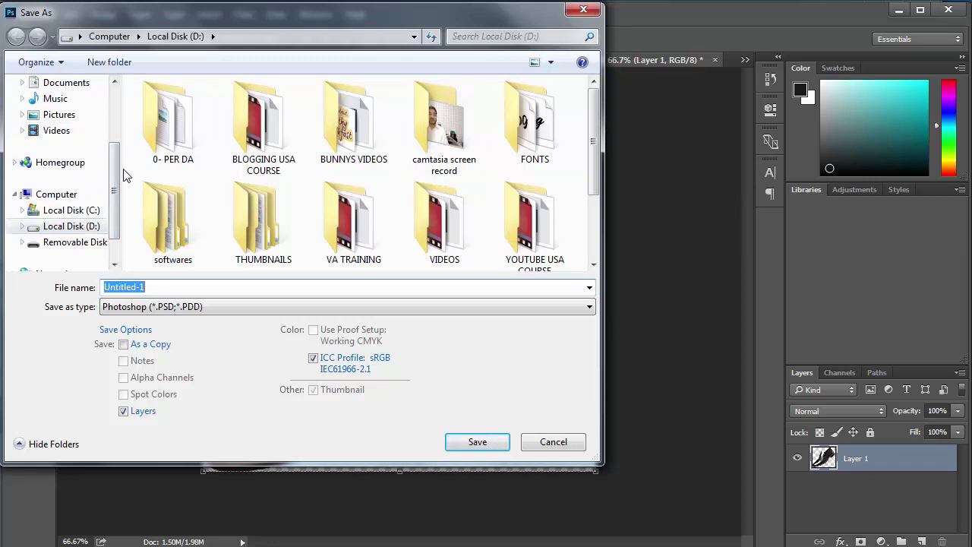
{"action": "scroll", "coordinate": [118, 162], "scroll_direction": "up", "scroll_amount": 2}
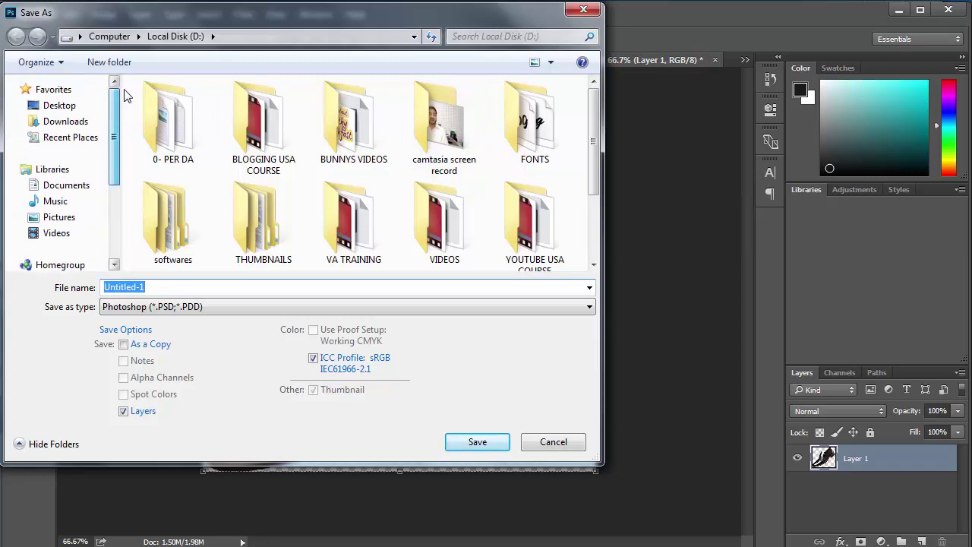
{"action": "left_click", "coordinate": [53, 106]}
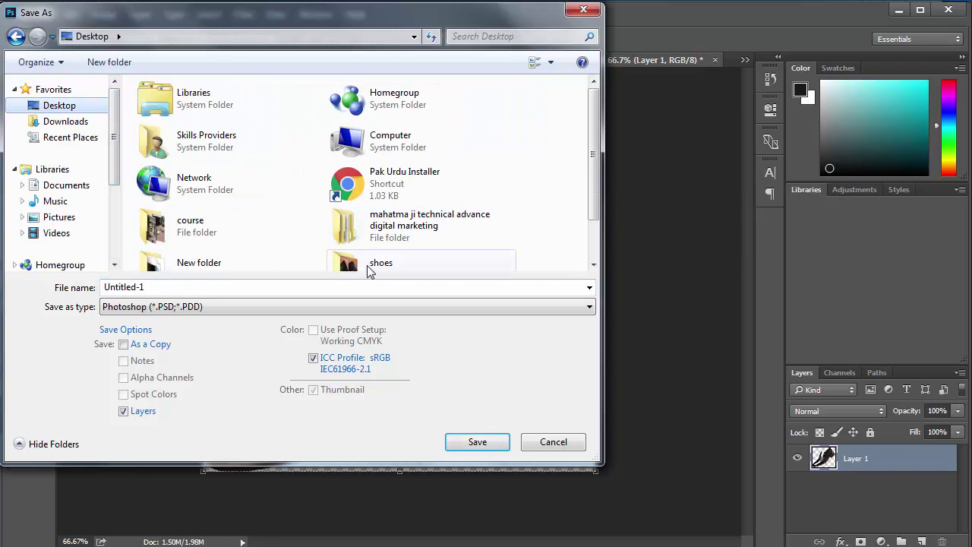
{"action": "double_click", "coordinate": [370, 271]}
{"action": "right_click", "coordinate": [320, 141]}
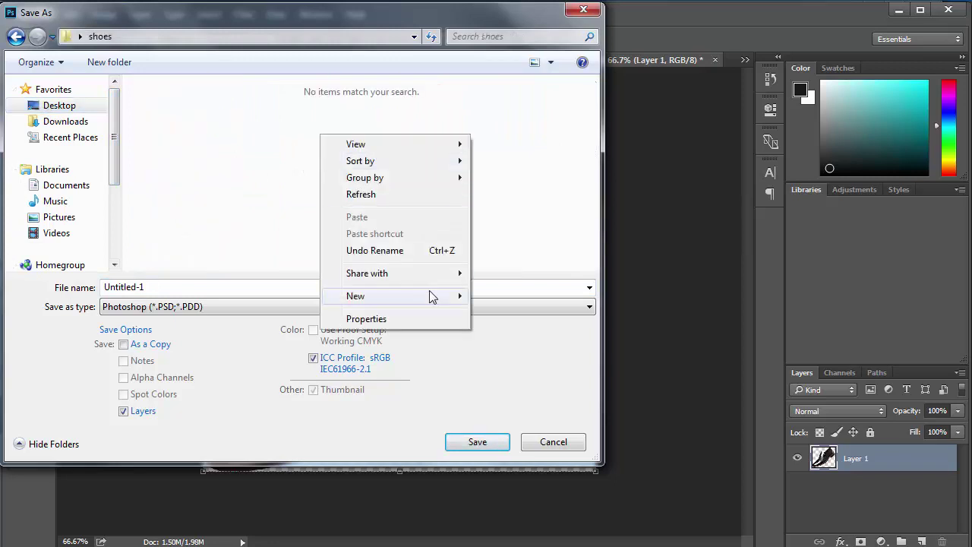
{"action": "mouse_move", "coordinate": [430, 296]}
{"action": "left_click", "coordinate": [537, 301]}
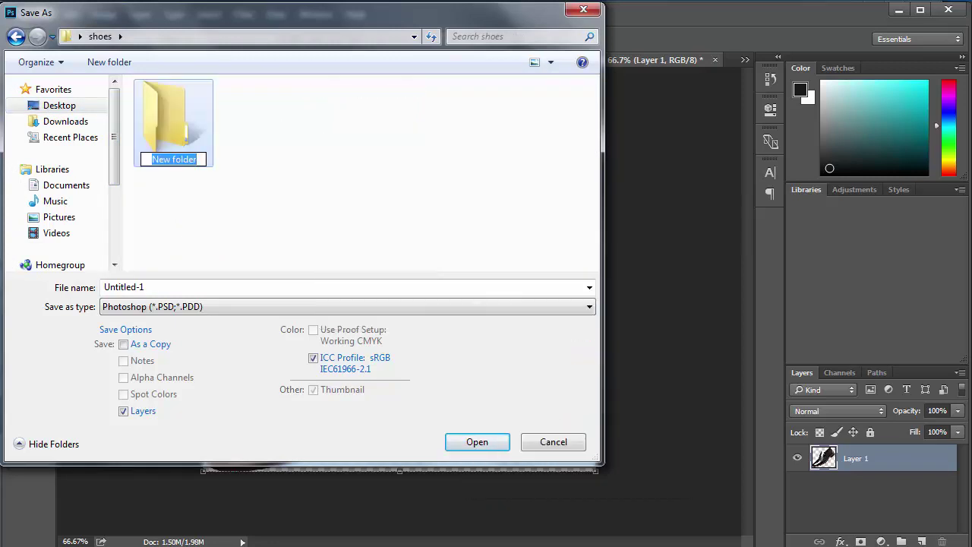
{"action": "type", "text": "final back"}
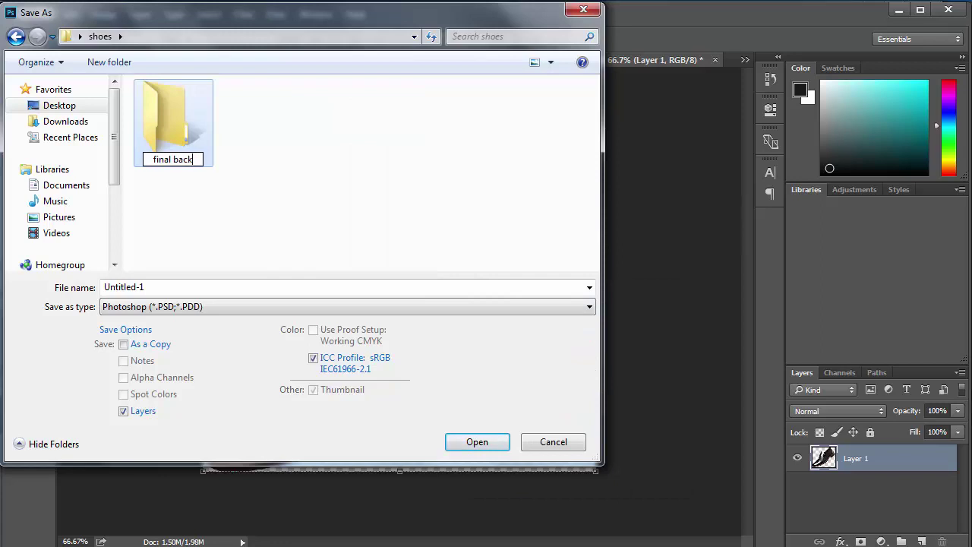
{"action": "type", "text": "ground femov"}
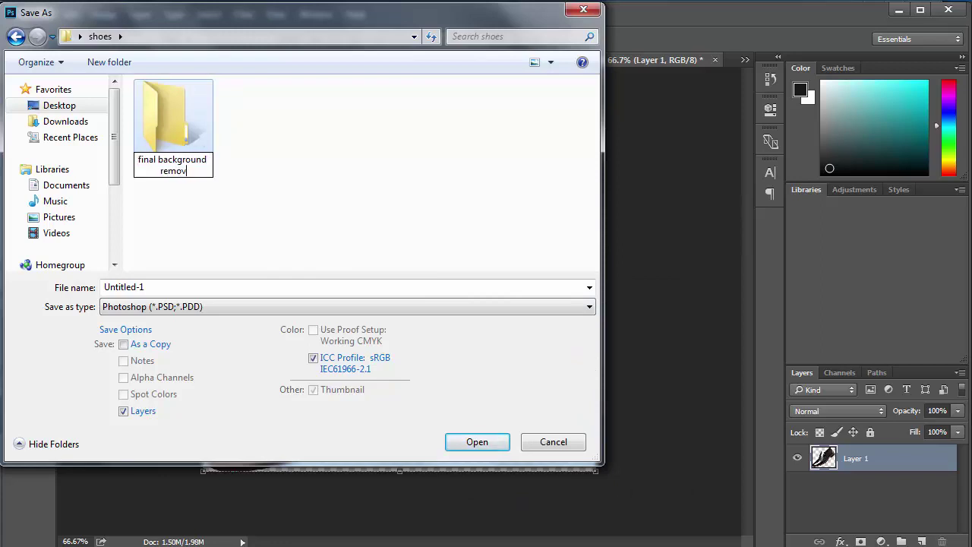
{"action": "type", "text": "e project"}
{"action": "key", "text": "Return"}
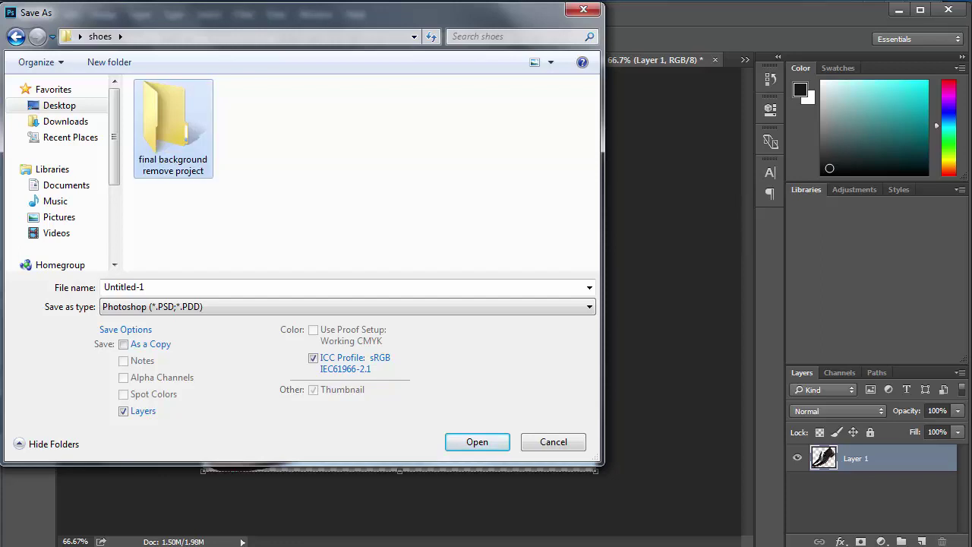
{"action": "key", "text": "Return"}
- Save the document there as 001.psd, accepting compatibility
{"action": "double_click", "coordinate": [206, 286]}
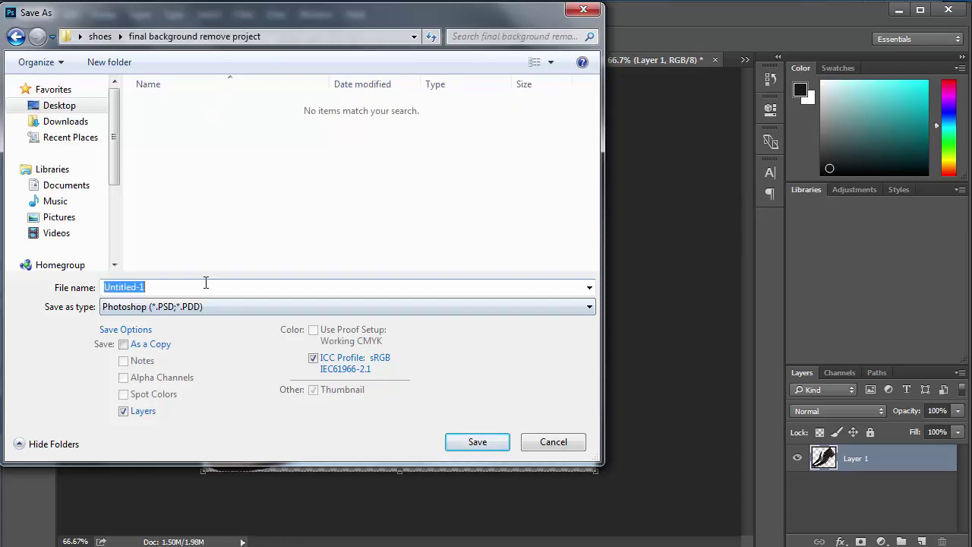
{"action": "type", "text": "001"}
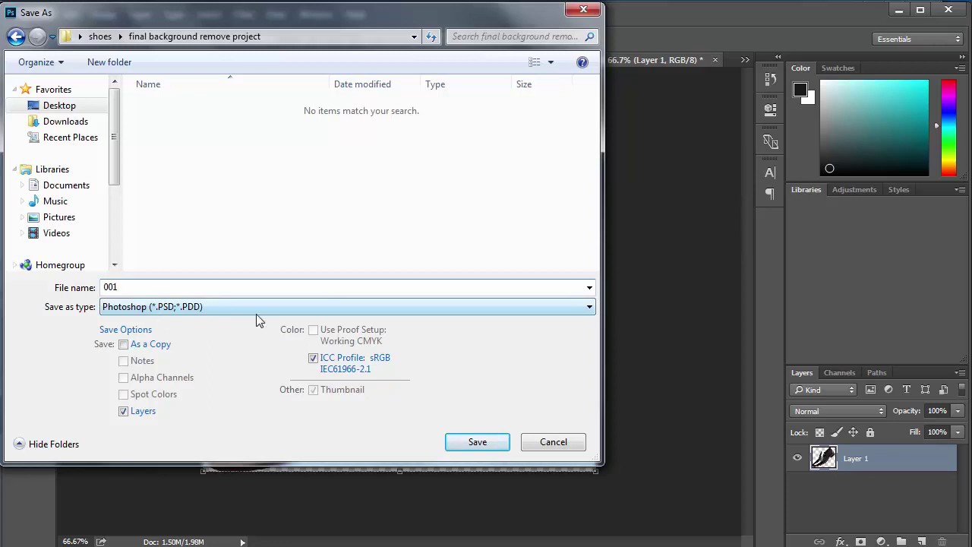
{"action": "left_click", "coordinate": [478, 441]}
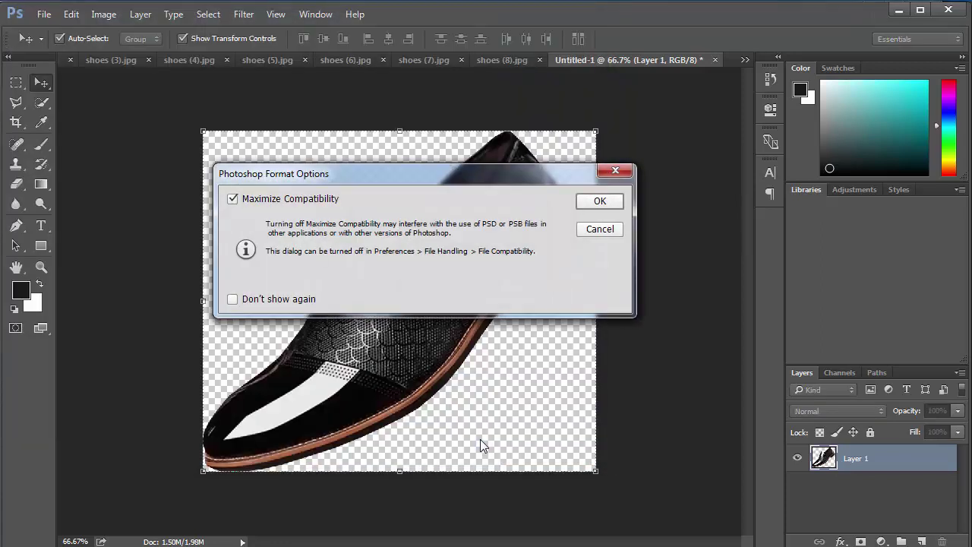
{"action": "left_click", "coordinate": [602, 202]}
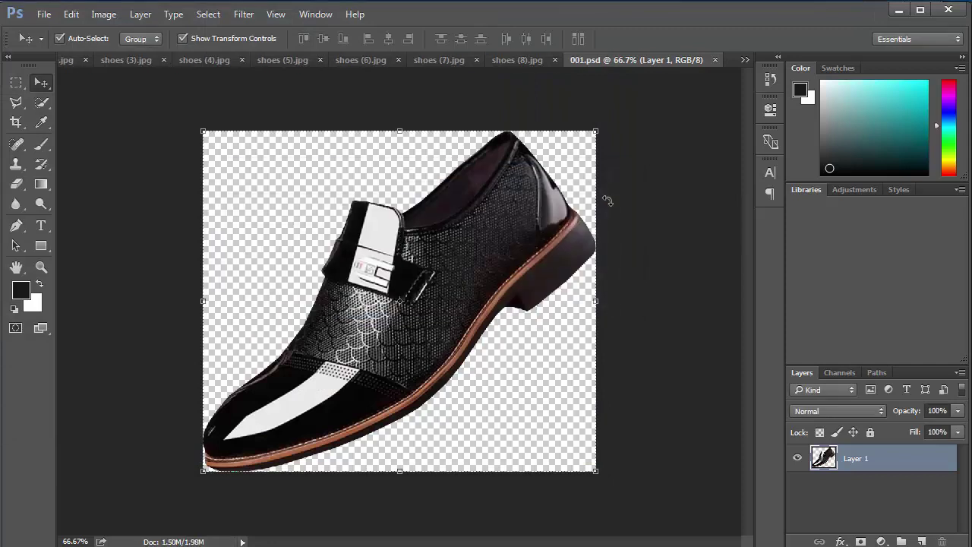
- Save a PNG copy of 001 with default PNG options
{"action": "left_click", "coordinate": [38, 15]}
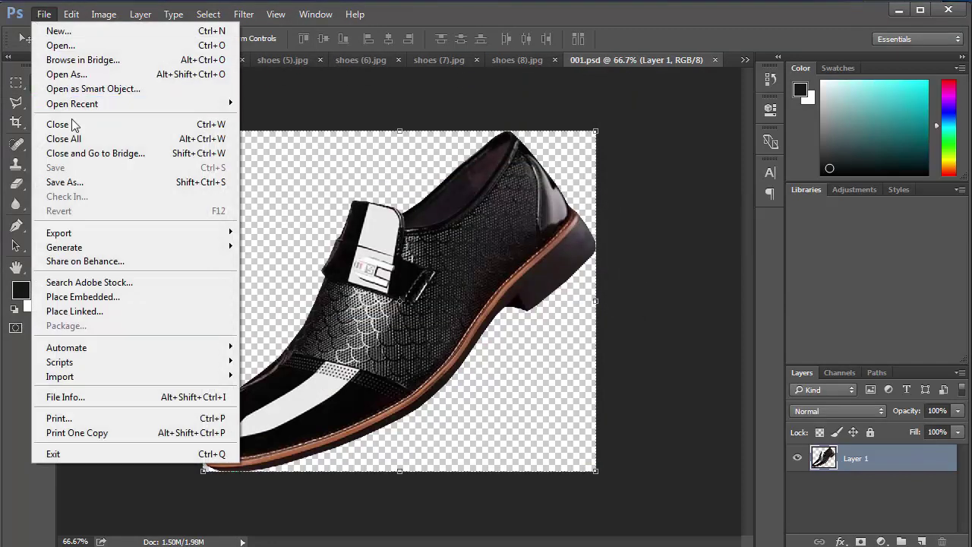
{"action": "left_click", "coordinate": [64, 182]}
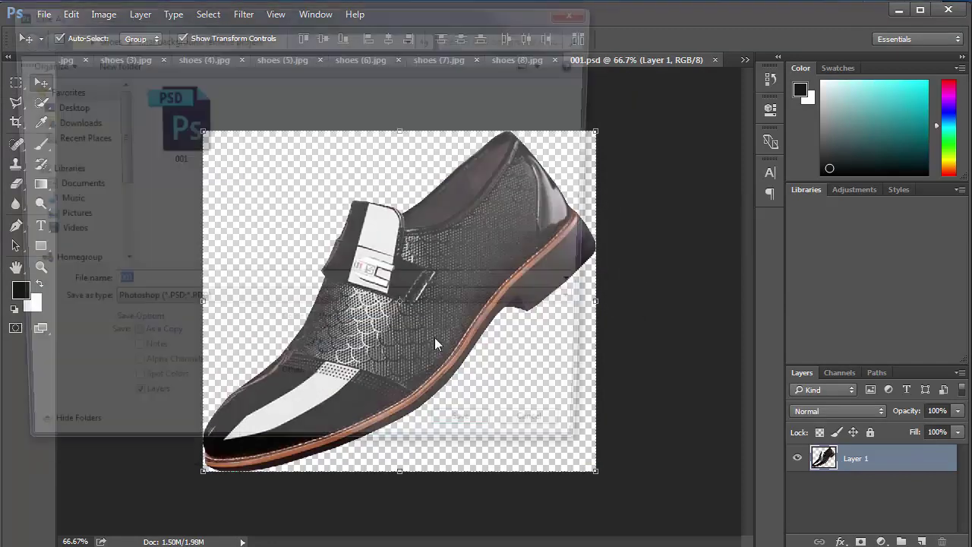
{"action": "left_click", "coordinate": [158, 307]}
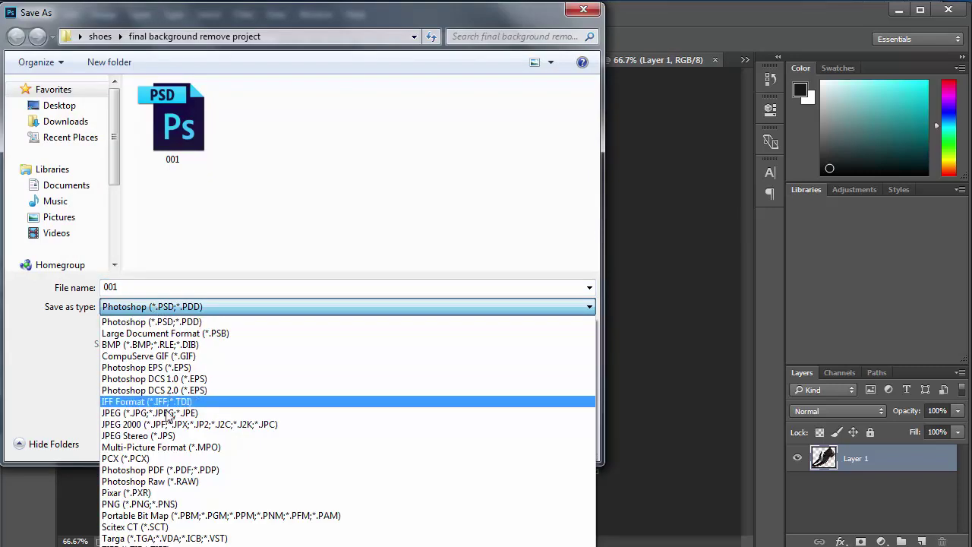
{"action": "left_click", "coordinate": [134, 505]}
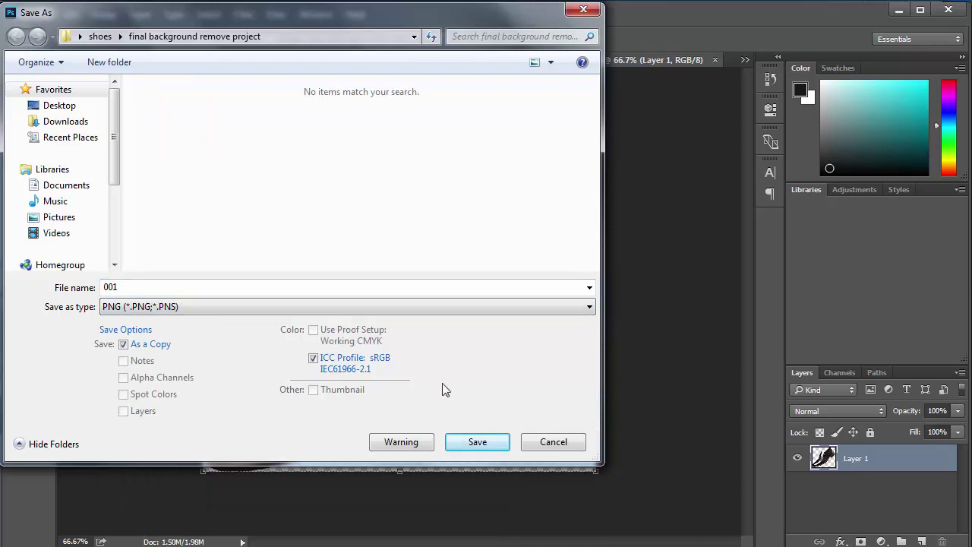
{"action": "left_click", "coordinate": [498, 443]}
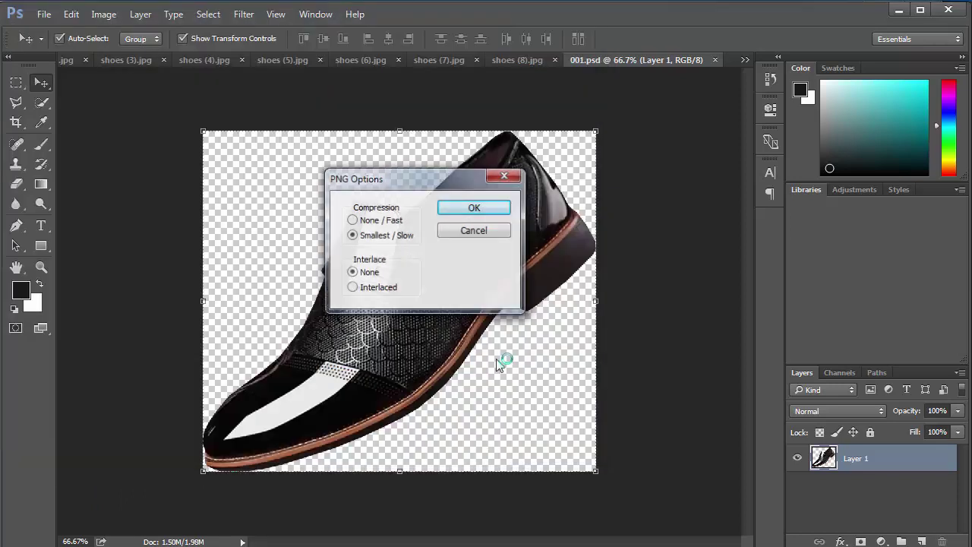
{"action": "left_click", "coordinate": [472, 208]}
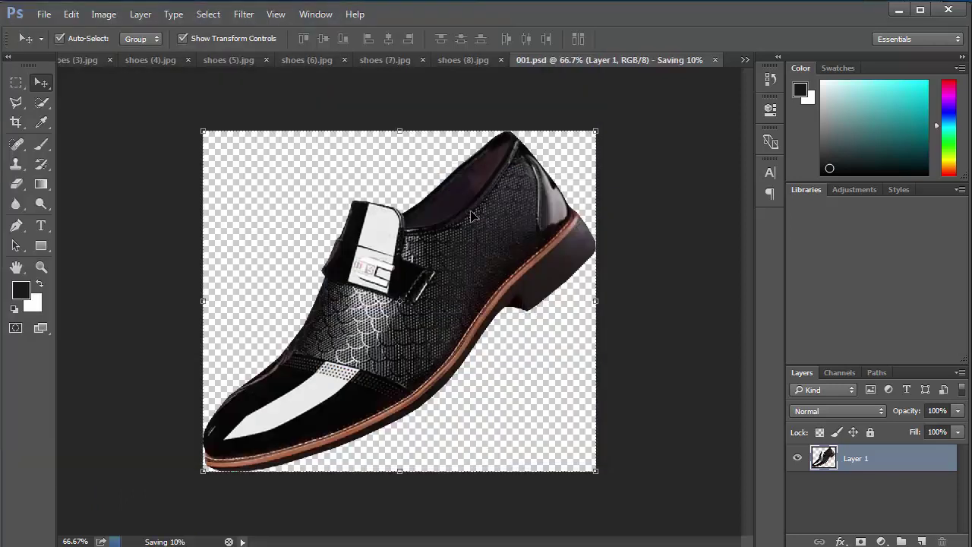
- Close 001.psd, shoes (8) and shoes (7), and switch to shoes (5).jpg
{"action": "left_click", "coordinate": [715, 61]}
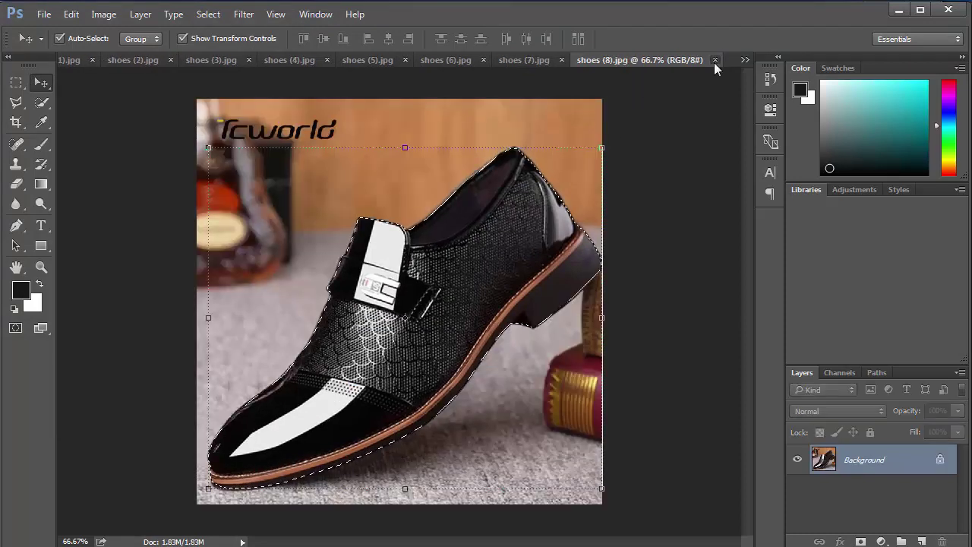
{"action": "left_click", "coordinate": [715, 60]}
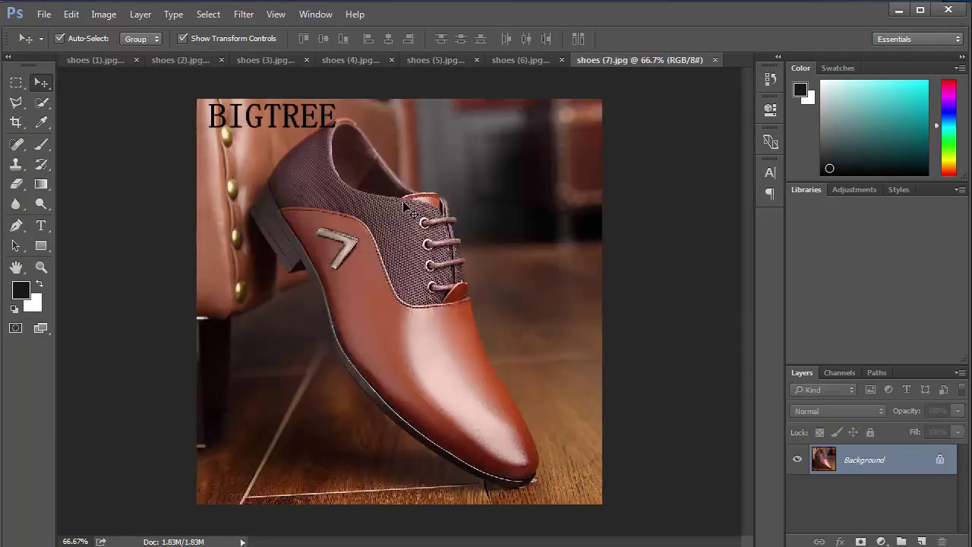
{"action": "left_click", "coordinate": [715, 61]}
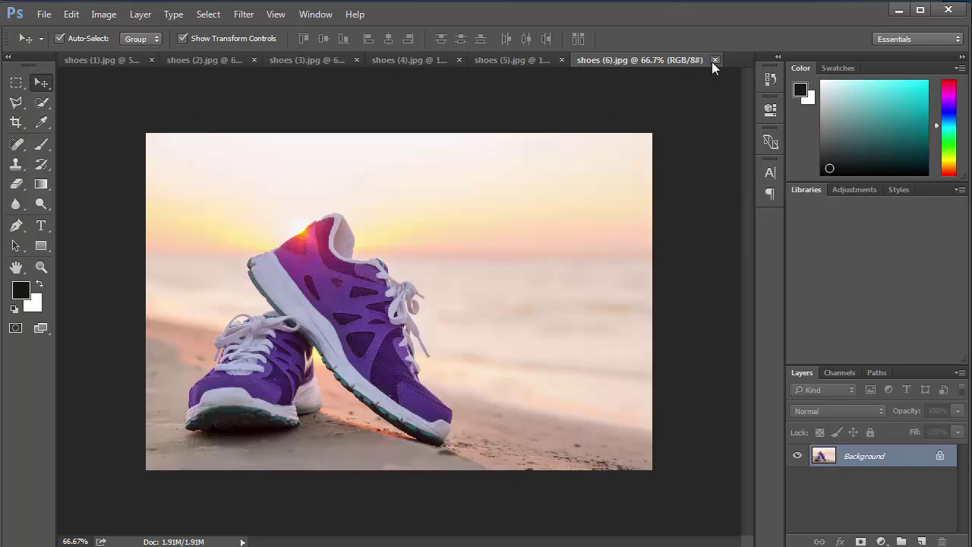
{"action": "left_click", "coordinate": [518, 64]}
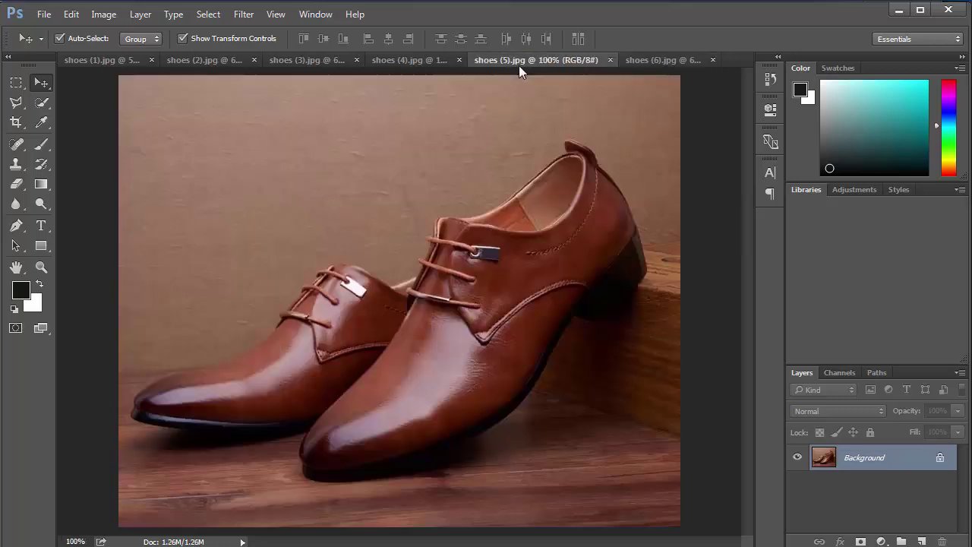
- Try a Quick Selection on the left brown shoe, then deselect and return to 100% zoom
{"action": "left_click", "coordinate": [13, 110]}
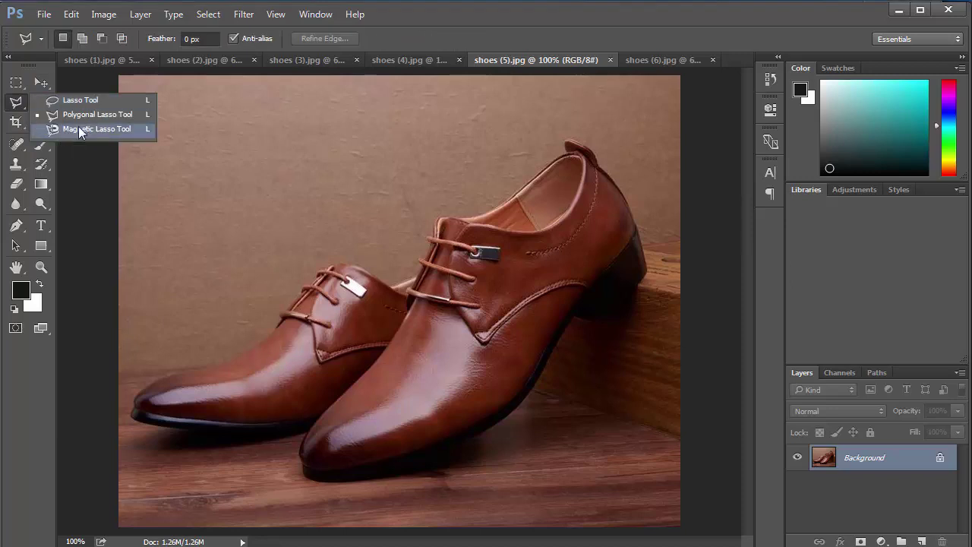
{"action": "left_click", "coordinate": [79, 129]}
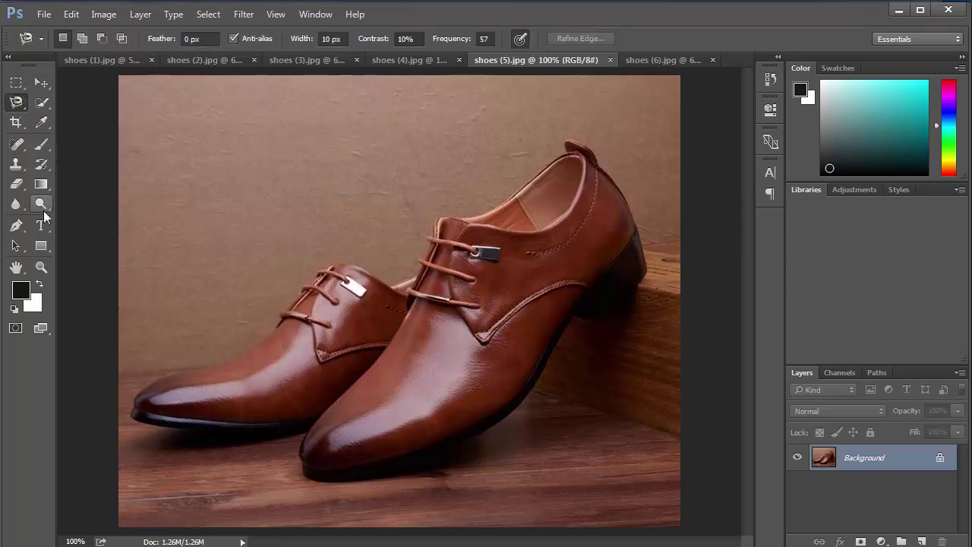
{"action": "left_click", "coordinate": [46, 97]}
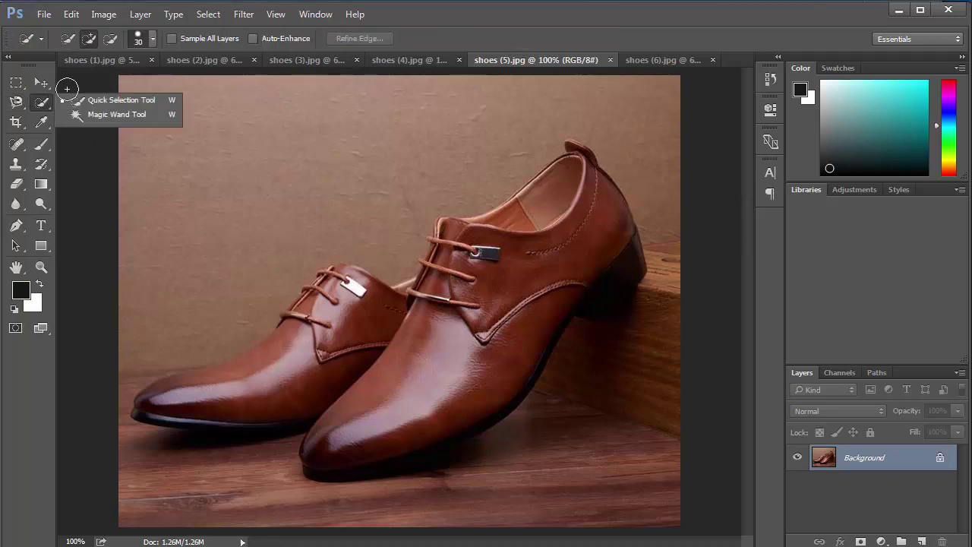
{"action": "left_click", "coordinate": [110, 103]}
{"action": "mouse_move", "coordinate": [144, 408]}
{"action": "left_mouse_down"}
{"action": "mouse_move", "coordinate": [277, 376]}
{"action": "mouse_move", "coordinate": [330, 352]}
{"action": "mouse_move", "coordinate": [333, 342]}
{"action": "mouse_move", "coordinate": [189, 393]}
{"action": "mouse_move", "coordinate": [247, 380]}
{"action": "mouse_move", "coordinate": [325, 341]}
{"action": "mouse_move", "coordinate": [347, 268]}
{"action": "mouse_move", "coordinate": [357, 285]}
{"action": "mouse_move", "coordinate": [407, 284]}
{"action": "mouse_move", "coordinate": [445, 259]}
{"action": "mouse_move", "coordinate": [470, 220]}
{"action": "mouse_move", "coordinate": [526, 204]}
{"action": "mouse_move", "coordinate": [578, 150]}
{"action": "mouse_move", "coordinate": [587, 208]}
{"action": "mouse_move", "coordinate": [571, 272]}
{"action": "mouse_move", "coordinate": [406, 402]}
{"action": "left_mouse_up"}
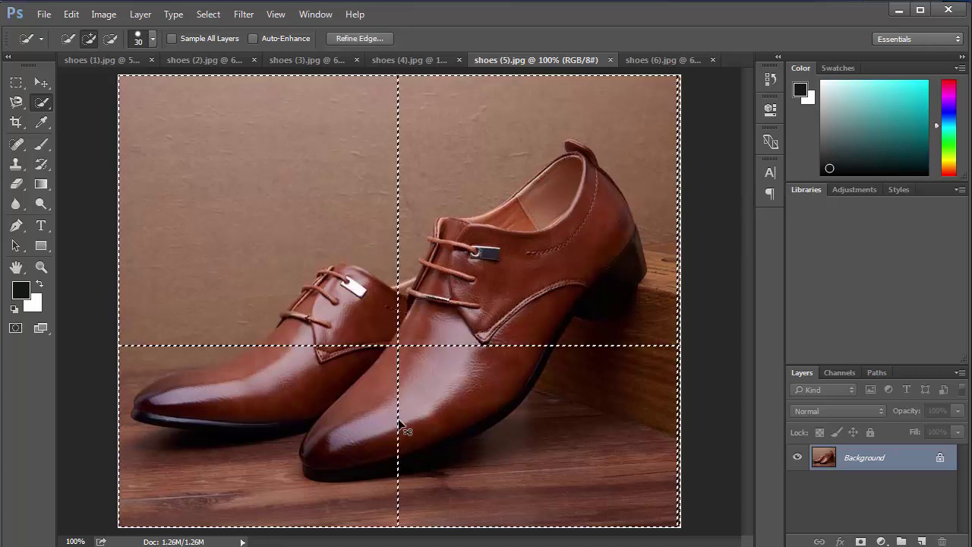
{"action": "key", "text": "ctrl+d"}
{"action": "key", "text": "ctrl+minus"}
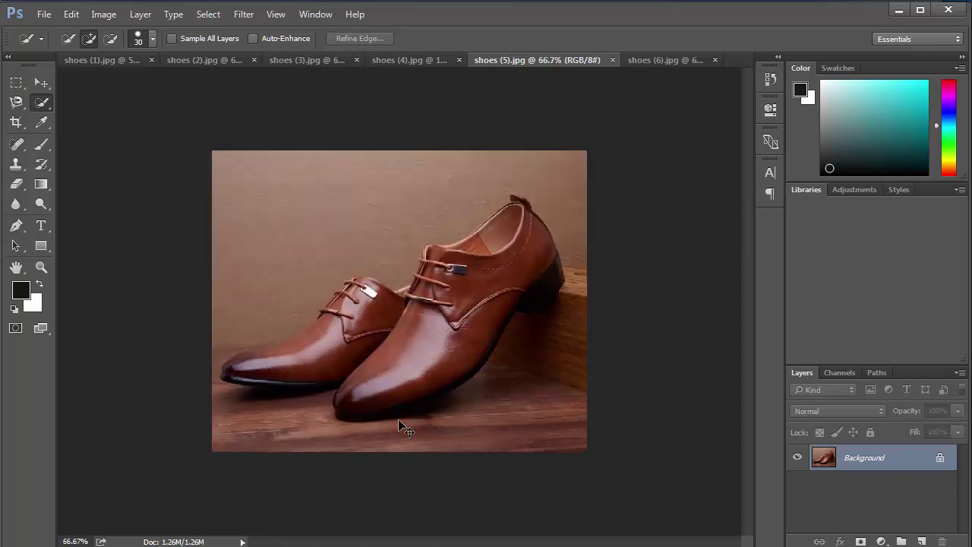
{"action": "key", "text": "ctrl+plus"}
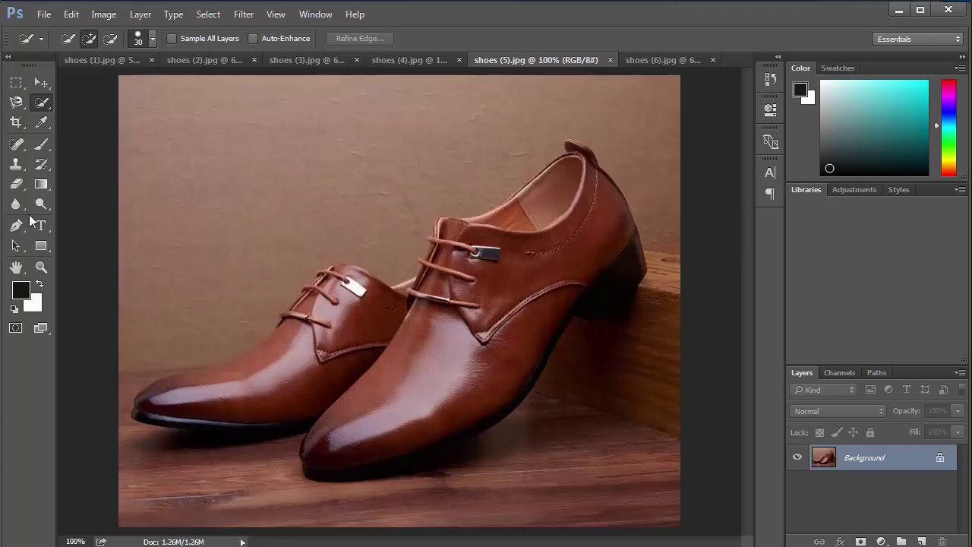
{"action": "left_click", "coordinate": [16, 225]}
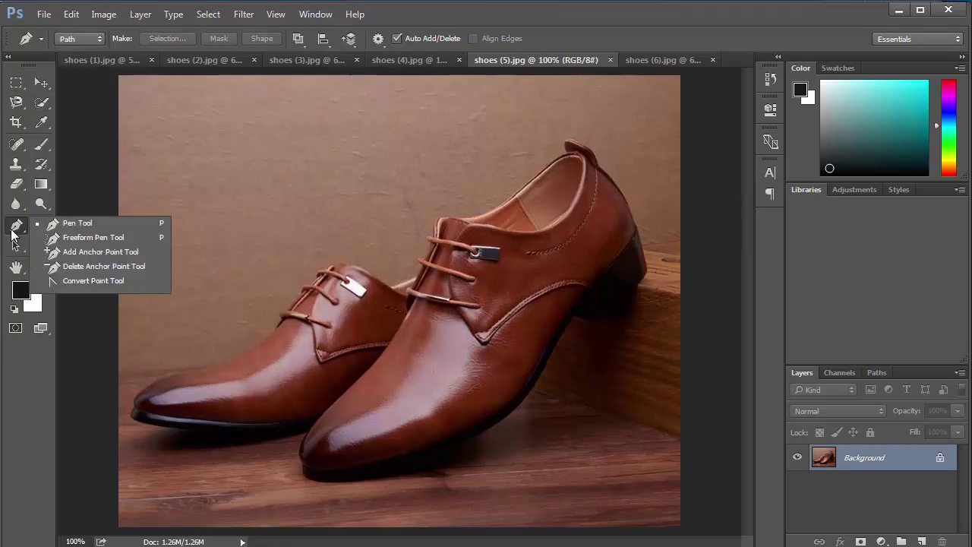
- Pick the Pen tool and zoom in on the brown shoe's front toe
{"action": "left_click", "coordinate": [68, 226]}
{"action": "key", "text": "ctrl+plus"}
{"action": "key", "text": "ctrl+plus"}
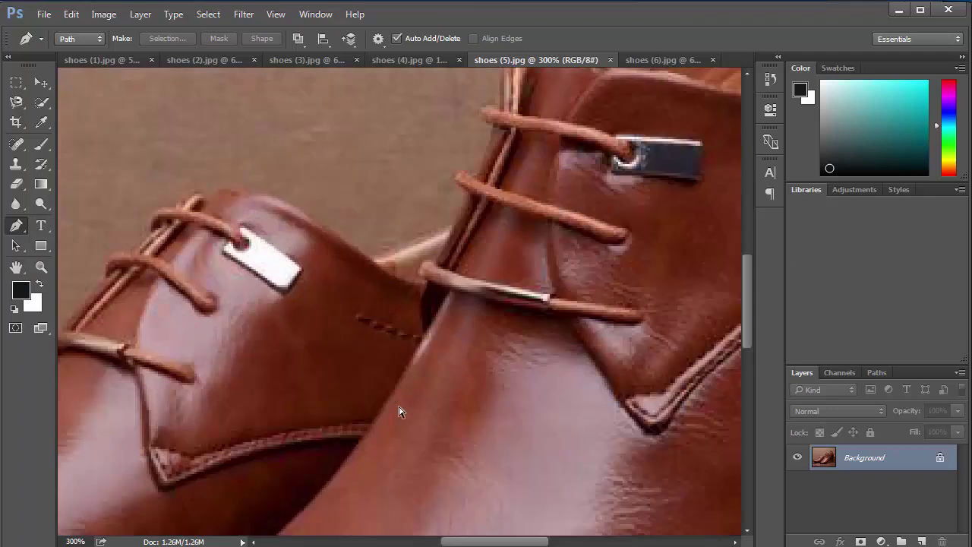
{"action": "key", "text": "ctrl+plus"}
{"action": "left_click_drag", "start_coordinate": [221, 347], "coordinate": [698, 243]}
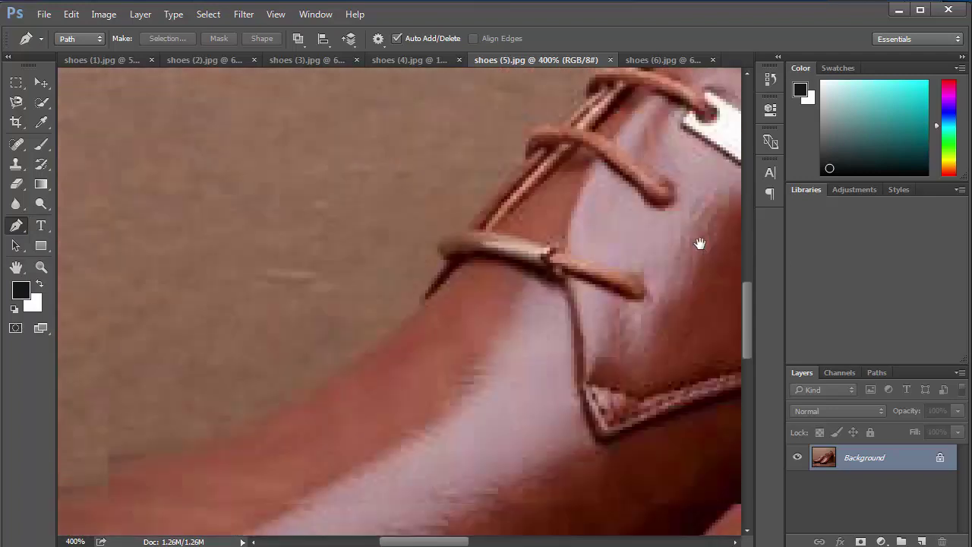
{"action": "left_click_drag", "start_coordinate": [325, 499], "coordinate": [356, 320]}
{"action": "left_click_drag", "start_coordinate": [335, 288], "coordinate": [394, 393]}
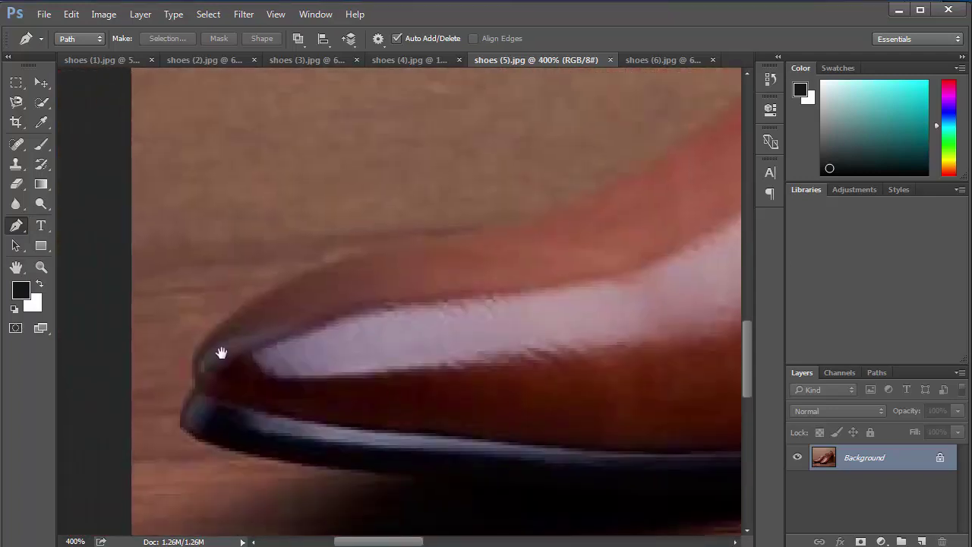
- Trace curved anchors from the toe tip along the top of the front shoe
{"action": "left_click", "coordinate": [184, 430]}
{"action": "left_click_drag", "start_coordinate": [182, 424], "coordinate": [183, 412]}
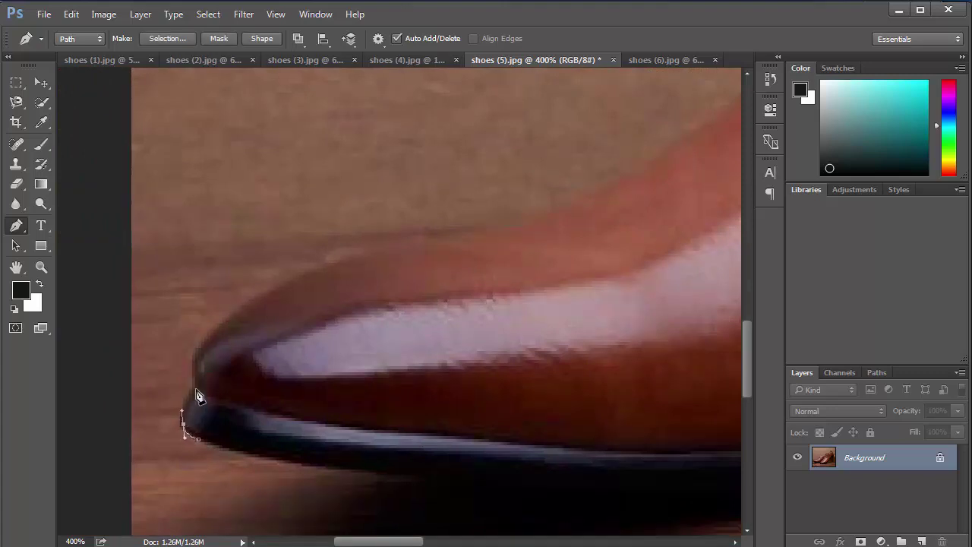
{"action": "left_click", "coordinate": [195, 390]}
{"action": "left_click_drag", "start_coordinate": [199, 360], "coordinate": [208, 350]}
{"action": "left_click_drag", "start_coordinate": [280, 287], "coordinate": [309, 280]}
{"action": "left_click_drag", "start_coordinate": [313, 275], "coordinate": [342, 261]}
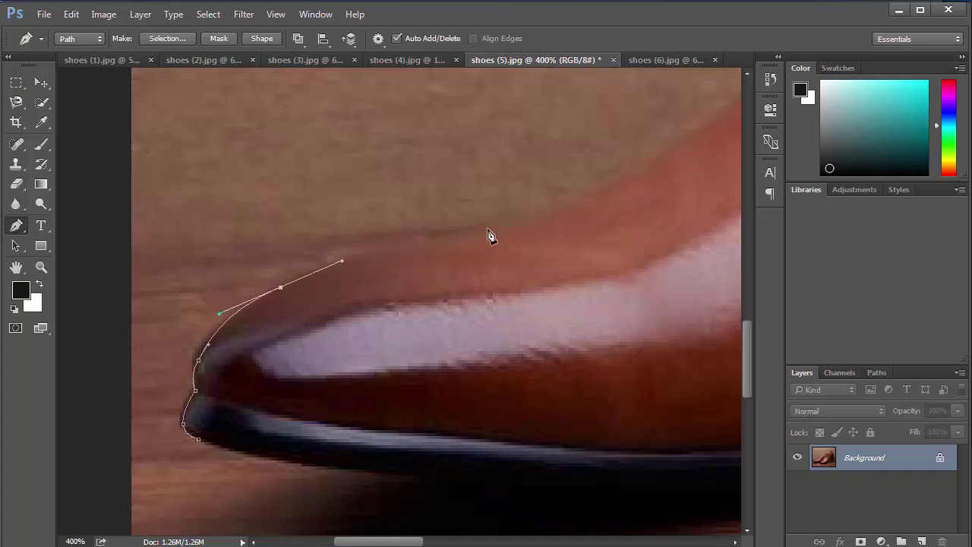
{"action": "left_click_drag", "start_coordinate": [492, 229], "coordinate": [505, 228]}
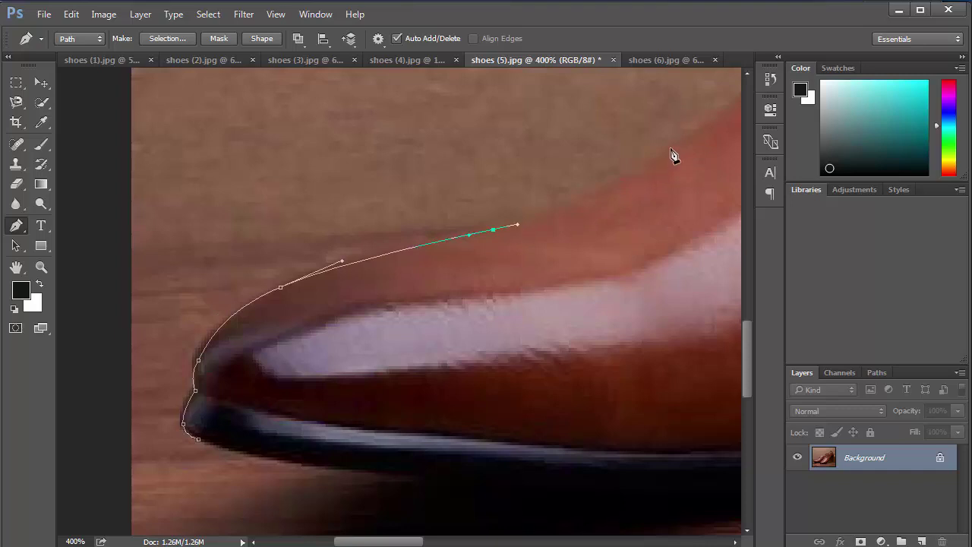
{"action": "left_click_drag", "start_coordinate": [675, 150], "coordinate": [253, 306]}
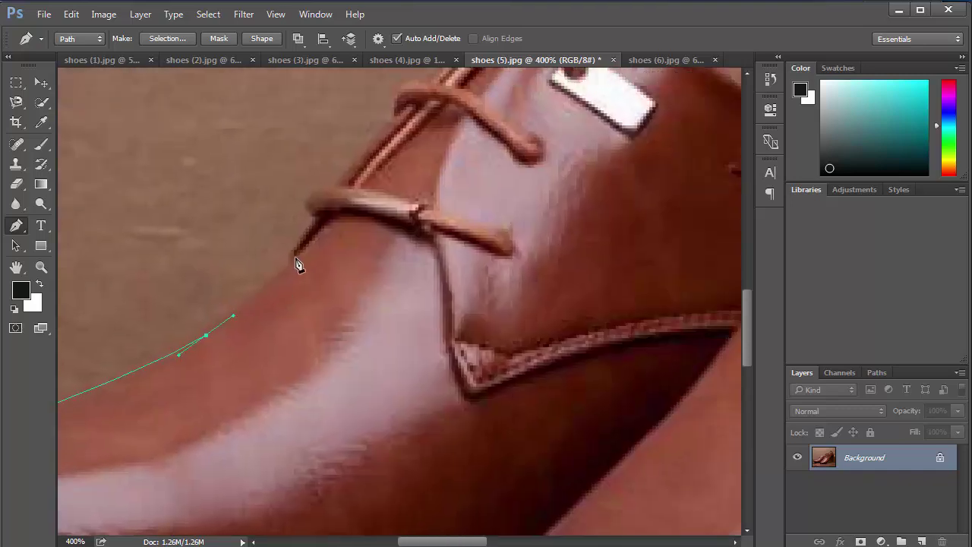
{"action": "left_click_drag", "start_coordinate": [291, 260], "coordinate": [300, 241]}
- Continue the path up beside the front shoe's laces
{"action": "left_click", "coordinate": [312, 206]}
{"action": "left_click", "coordinate": [331, 186]}
{"action": "left_click", "coordinate": [339, 183]}
{"action": "left_click", "coordinate": [382, 132]}
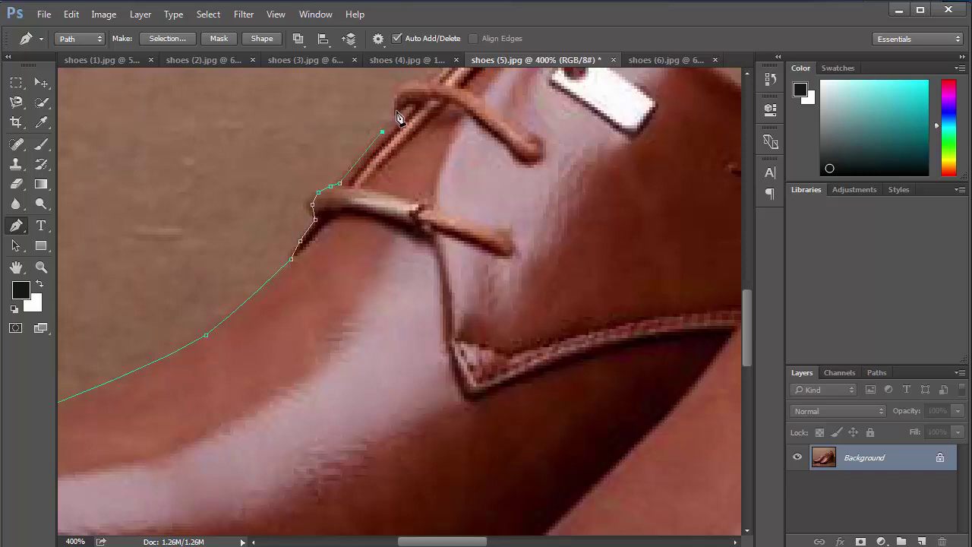
{"action": "left_click", "coordinate": [394, 119]}
{"action": "left_click", "coordinate": [398, 97]}
{"action": "left_click", "coordinate": [400, 86]}
{"action": "left_click_drag", "start_coordinate": [402, 91], "coordinate": [339, 255]}
{"action": "left_click", "coordinate": [346, 248]}
{"action": "left_click", "coordinate": [362, 245]}
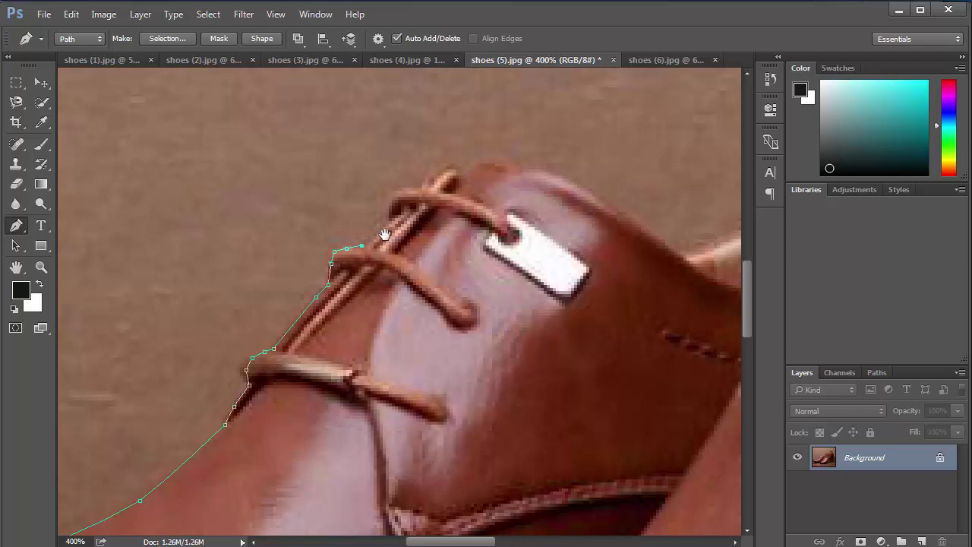
- Trace over the top lace and across the tongue to where the two shoes meet
{"action": "left_click", "coordinate": [394, 226]}
{"action": "left_click", "coordinate": [389, 222]}
{"action": "left_click", "coordinate": [389, 209]}
{"action": "left_click", "coordinate": [398, 193]}
{"action": "left_click", "coordinate": [422, 187]}
{"action": "left_click", "coordinate": [438, 175]}
{"action": "left_click", "coordinate": [449, 169]}
{"action": "left_click", "coordinate": [468, 169]}
{"action": "left_click", "coordinate": [483, 163]}
{"action": "left_click", "coordinate": [510, 166]}
{"action": "left_click", "coordinate": [553, 179]}
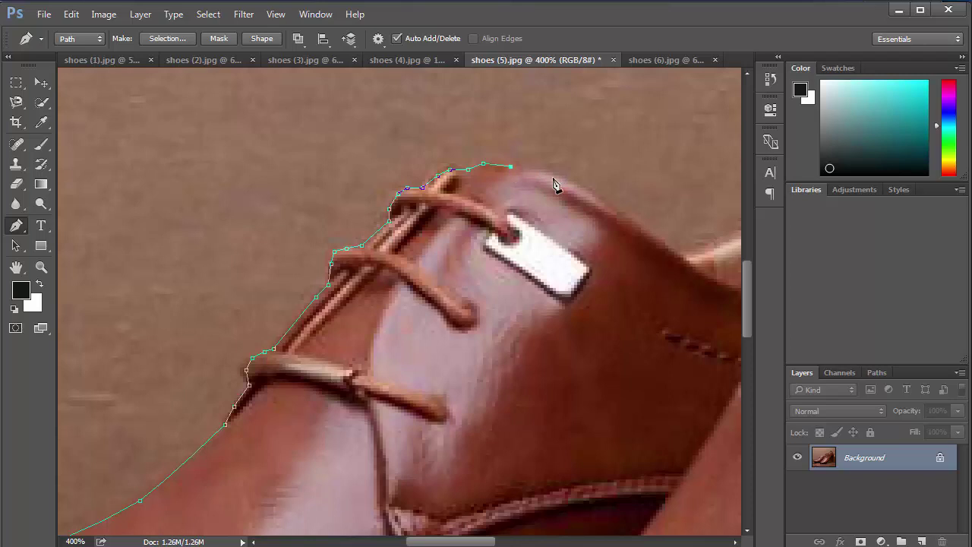
{"action": "left_click", "coordinate": [619, 212]}
{"action": "left_click", "coordinate": [674, 251]}
{"action": "left_click", "coordinate": [687, 255]}
- Extend the path between the shoes and up the back shoe's edge past a lace
{"action": "left_click_drag", "start_coordinate": [722, 253], "coordinate": [357, 277]}
{"action": "left_click", "coordinate": [388, 266]}
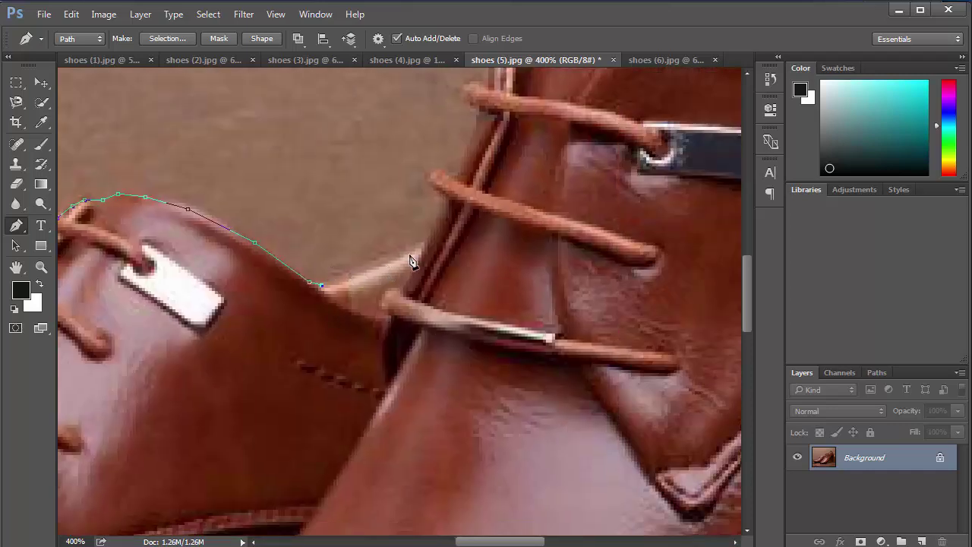
{"action": "left_click", "coordinate": [418, 248]}
{"action": "left_click", "coordinate": [428, 236]}
{"action": "left_click", "coordinate": [446, 197]}
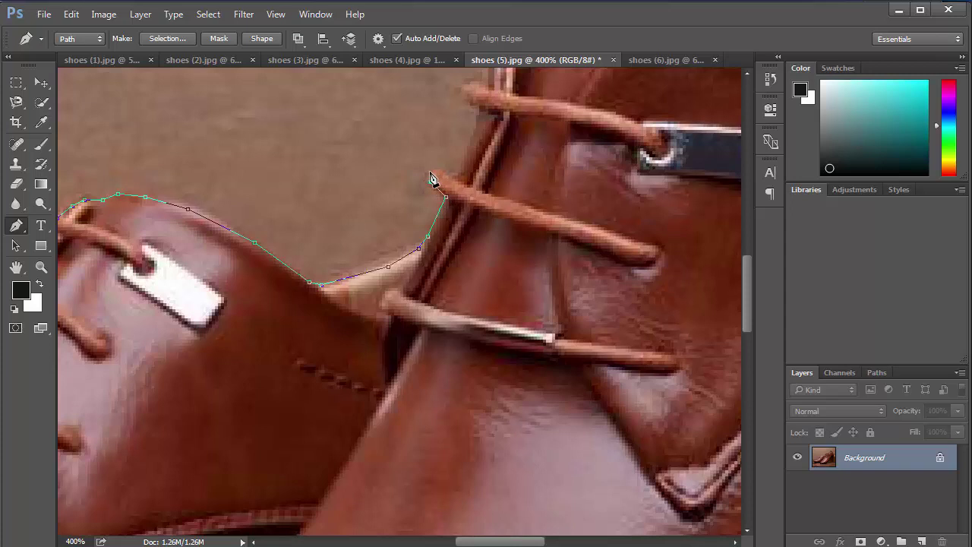
{"action": "left_click_drag", "start_coordinate": [430, 177], "coordinate": [457, 179]}
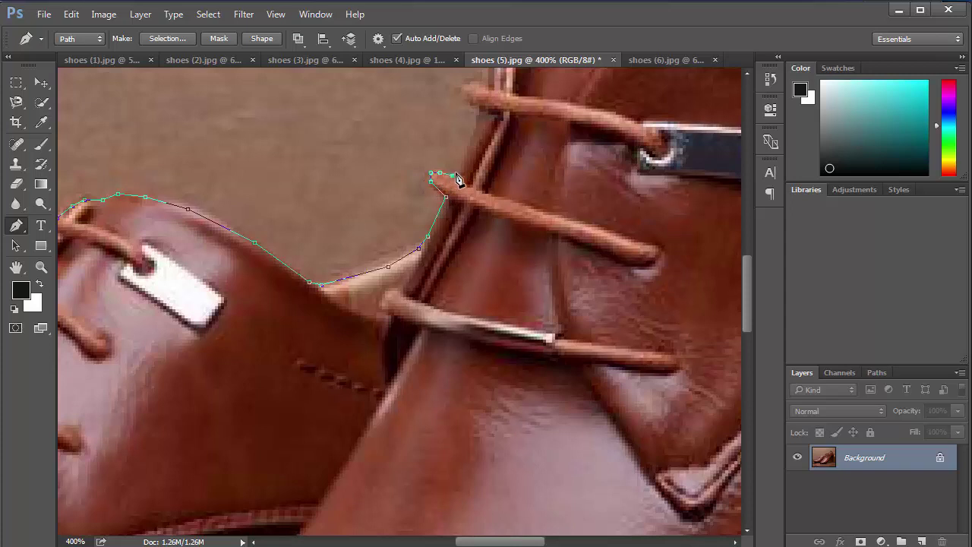
{"action": "left_click", "coordinate": [482, 109]}
{"action": "left_click", "coordinate": [464, 90]}
- Trace around the back shoe's top lace, along its opening and up the collar
{"action": "left_click_drag", "start_coordinate": [468, 92], "coordinate": [370, 346]}
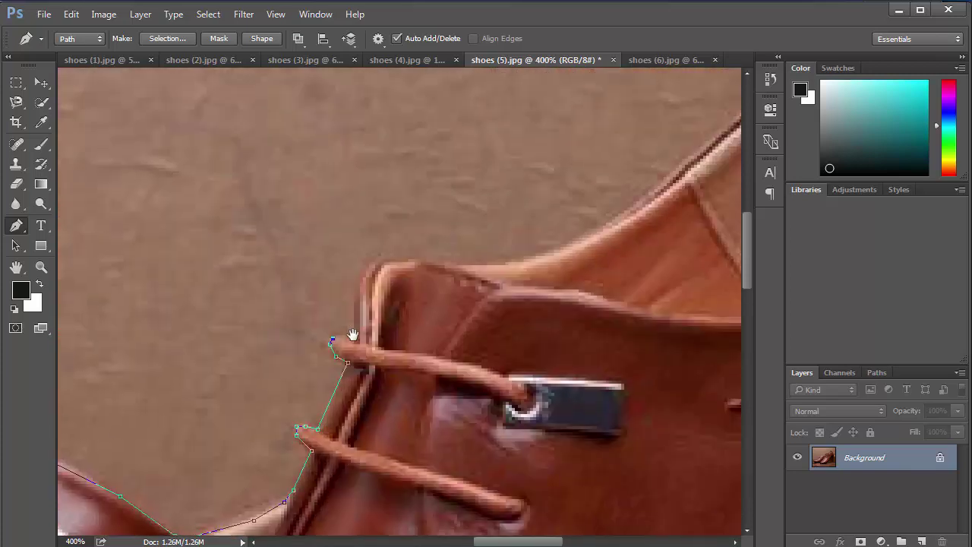
{"action": "left_click", "coordinate": [351, 337]}
{"action": "left_click", "coordinate": [359, 295]}
{"action": "left_click", "coordinate": [364, 278]}
{"action": "left_click", "coordinate": [376, 262]}
{"action": "left_click", "coordinate": [406, 260]}
{"action": "left_click", "coordinate": [431, 259]}
{"action": "left_click_drag", "start_coordinate": [584, 241], "coordinate": [243, 245]}
{"action": "left_click_drag", "start_coordinate": [297, 208], "coordinate": [313, 296]}
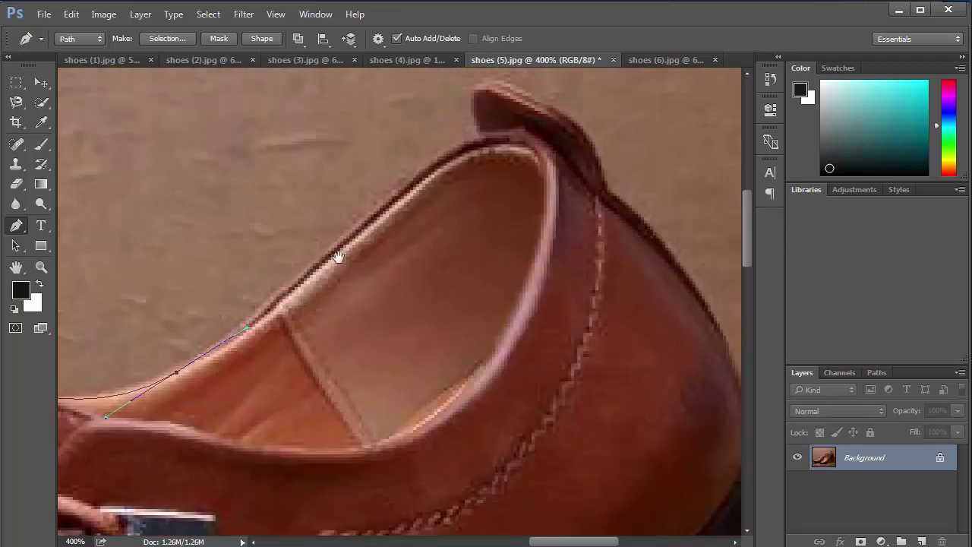
{"action": "left_click_drag", "start_coordinate": [416, 178], "coordinate": [448, 151]}
- Trace the path over the heel tab and down the heel edge
{"action": "left_click", "coordinate": [480, 133]}
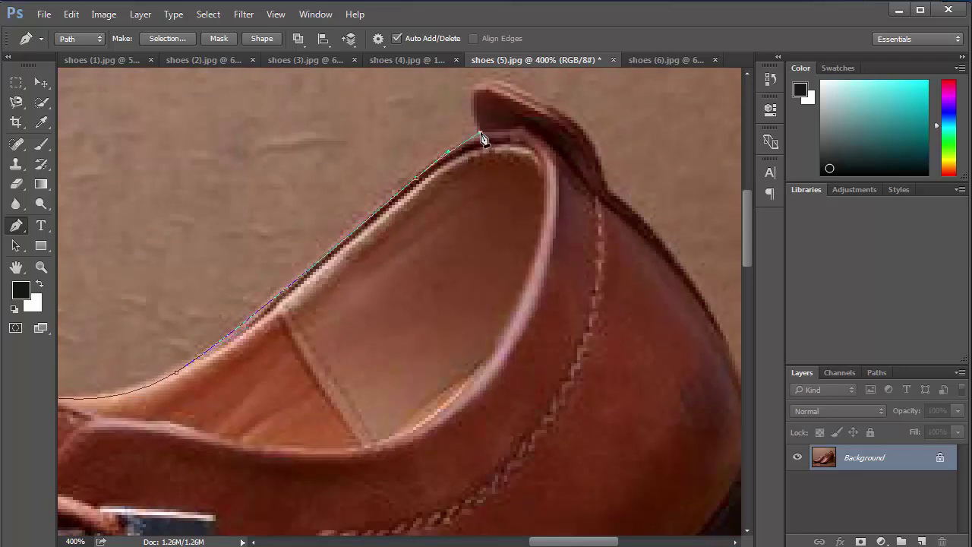
{"action": "left_click", "coordinate": [471, 95]}
{"action": "left_click", "coordinate": [493, 77]}
{"action": "left_click", "coordinate": [562, 111]}
{"action": "left_click", "coordinate": [590, 143]}
{"action": "left_click", "coordinate": [601, 173]}
{"action": "left_click", "coordinate": [610, 193]}
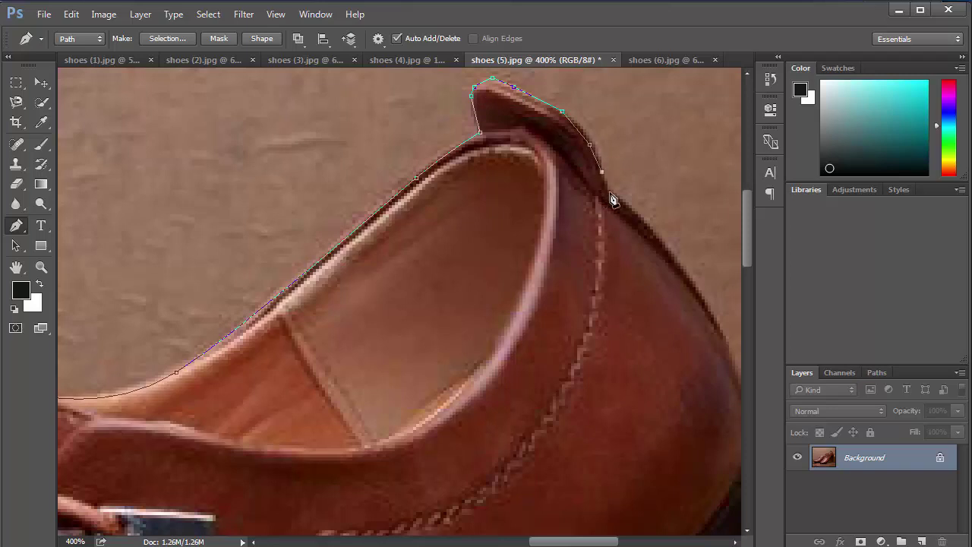
{"action": "left_click", "coordinate": [668, 253]}
- Curve the path down the heel's back and around its base
{"action": "left_click_drag", "start_coordinate": [714, 324], "coordinate": [451, 245]}
{"action": "left_click_drag", "start_coordinate": [505, 339], "coordinate": [524, 408]}
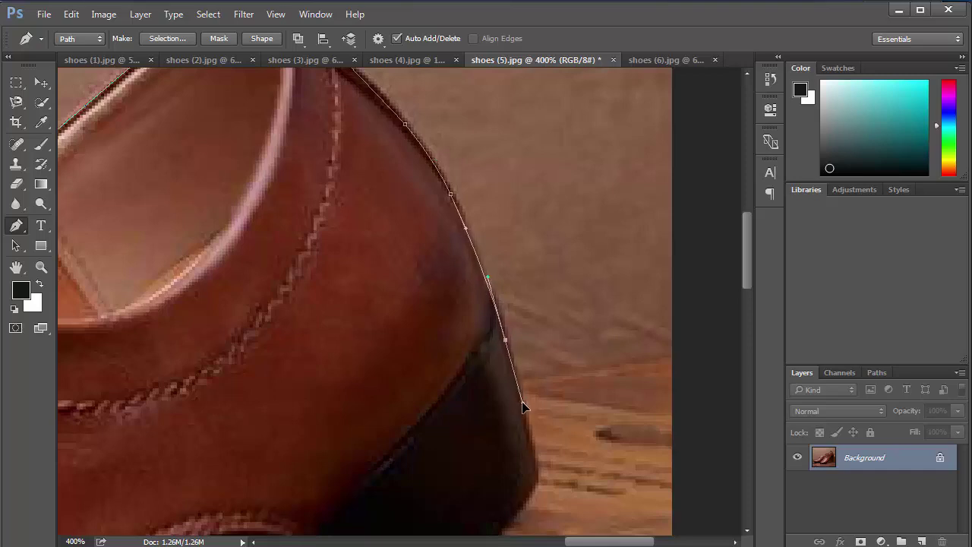
{"action": "left_click", "coordinate": [538, 477]}
{"action": "left_click_drag", "start_coordinate": [481, 502], "coordinate": [528, 221]}
{"action": "left_click_drag", "start_coordinate": [549, 252], "coordinate": [523, 280]}
{"action": "left_click_drag", "start_coordinate": [467, 334], "coordinate": [380, 400]}
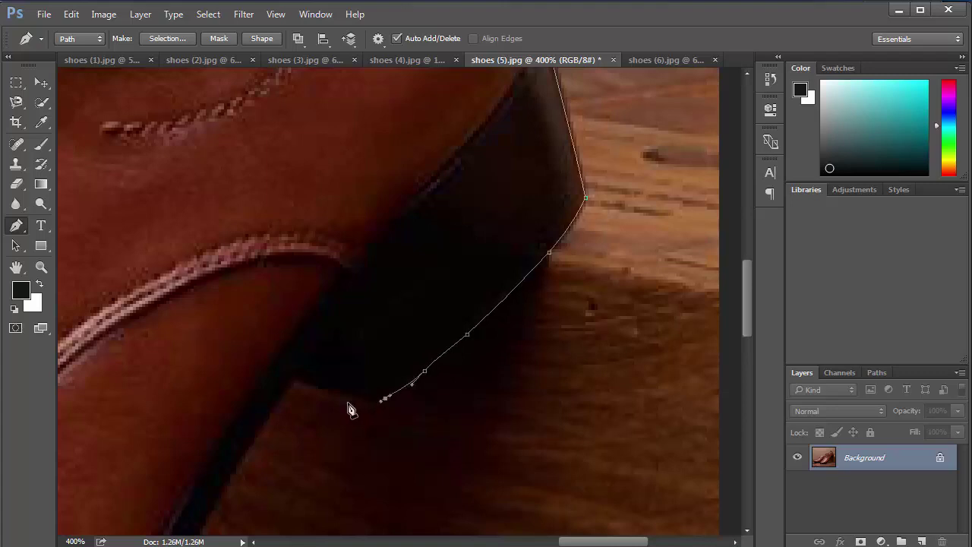
- Add curved anchors along the heel edge and sole up to under the toe
{"action": "left_click_drag", "start_coordinate": [320, 384], "coordinate": [305, 384]}
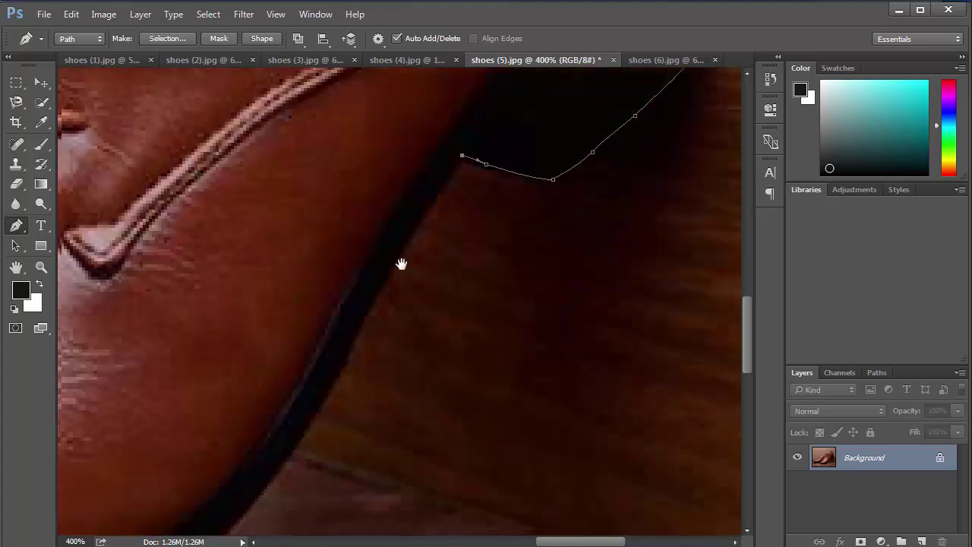
{"action": "left_click_drag", "start_coordinate": [232, 473], "coordinate": [402, 263]}
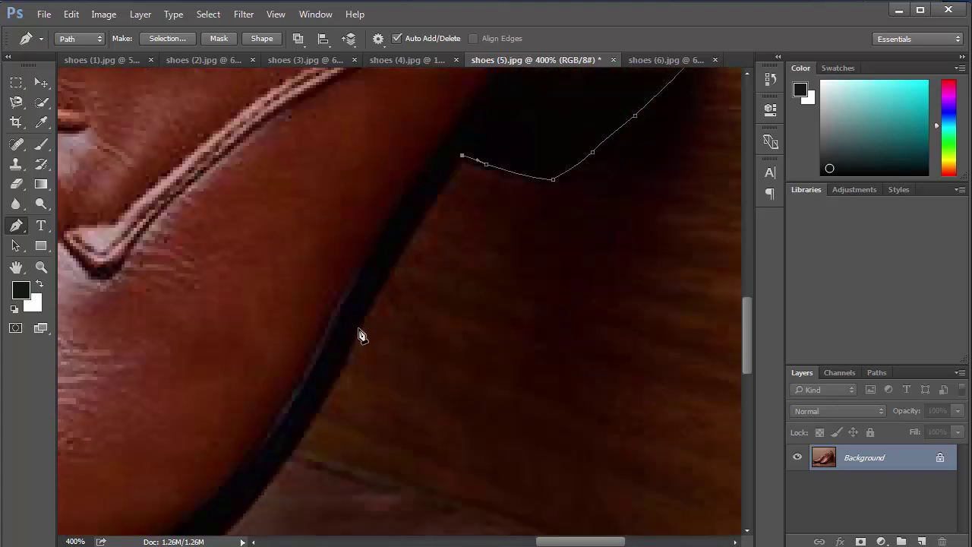
{"action": "left_click_drag", "start_coordinate": [358, 328], "coordinate": [340, 372]}
{"action": "left_click_drag", "start_coordinate": [294, 463], "coordinate": [446, 180]}
{"action": "key", "text": "space"}
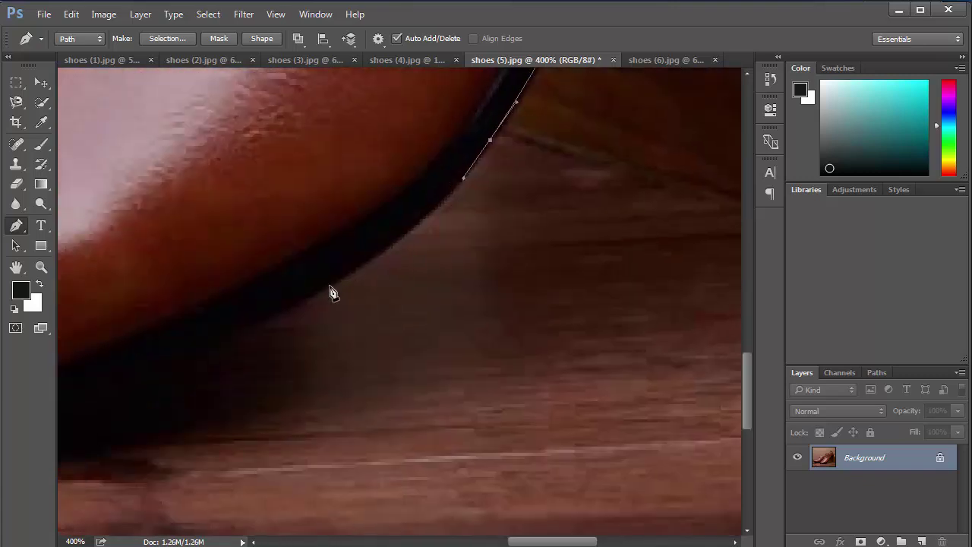
{"action": "left_click_drag", "start_coordinate": [323, 290], "coordinate": [235, 339]}
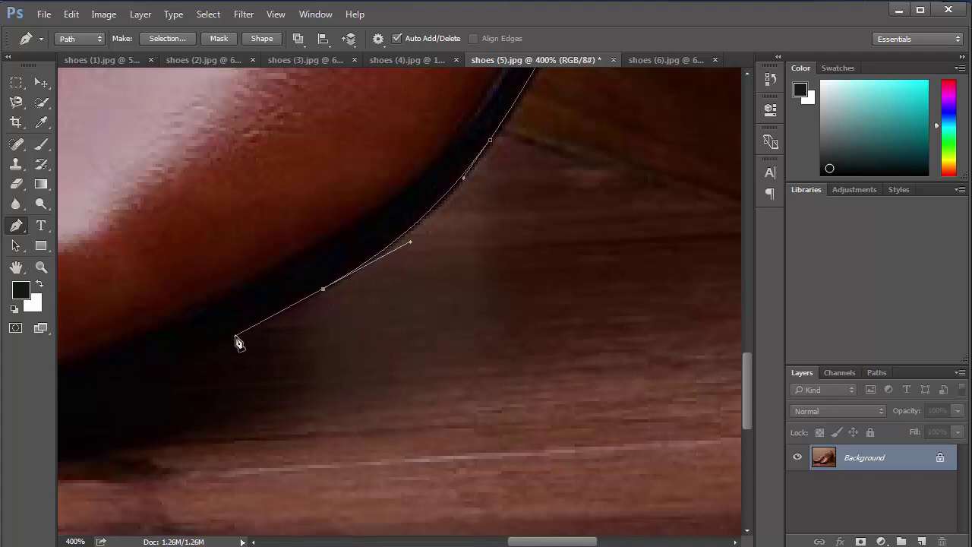
{"action": "left_click_drag", "start_coordinate": [143, 380], "coordinate": [494, 304]}
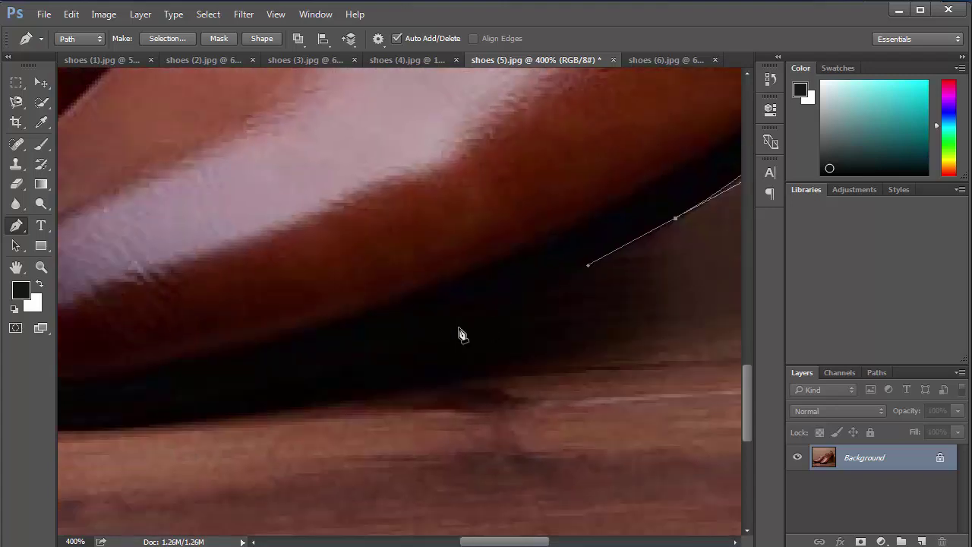
{"action": "left_click_drag", "start_coordinate": [441, 331], "coordinate": [384, 353]}
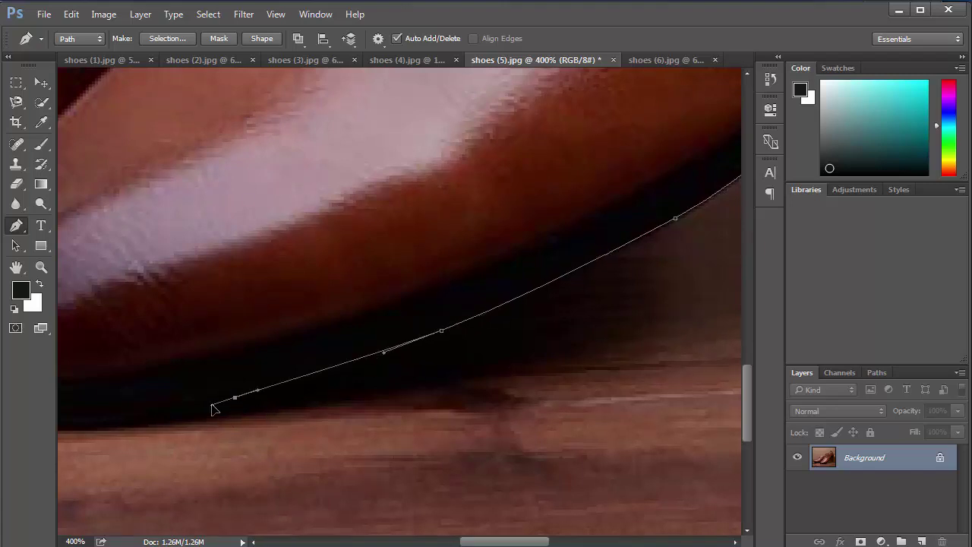
{"action": "left_click_drag", "start_coordinate": [329, 355], "coordinate": [552, 306]}
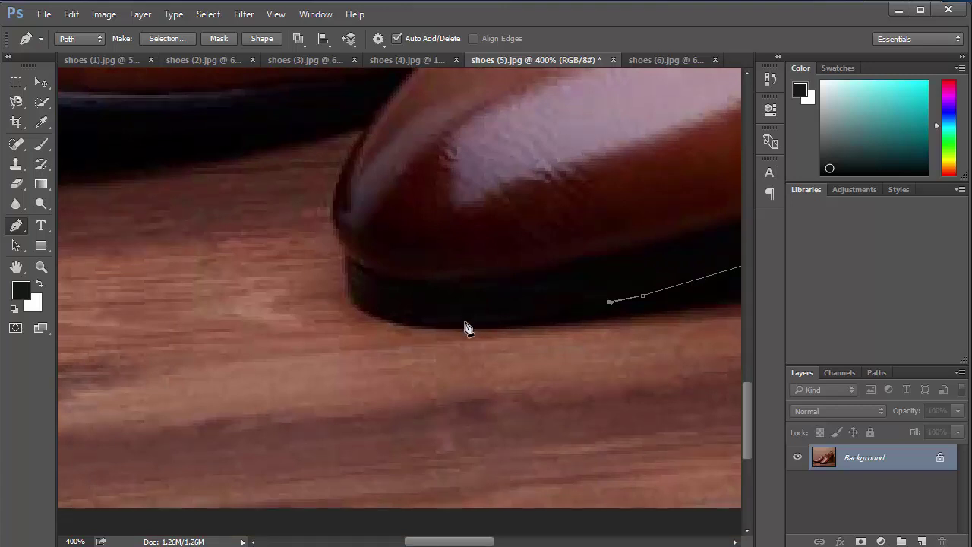
{"action": "left_click_drag", "start_coordinate": [466, 325], "coordinate": [408, 325]}
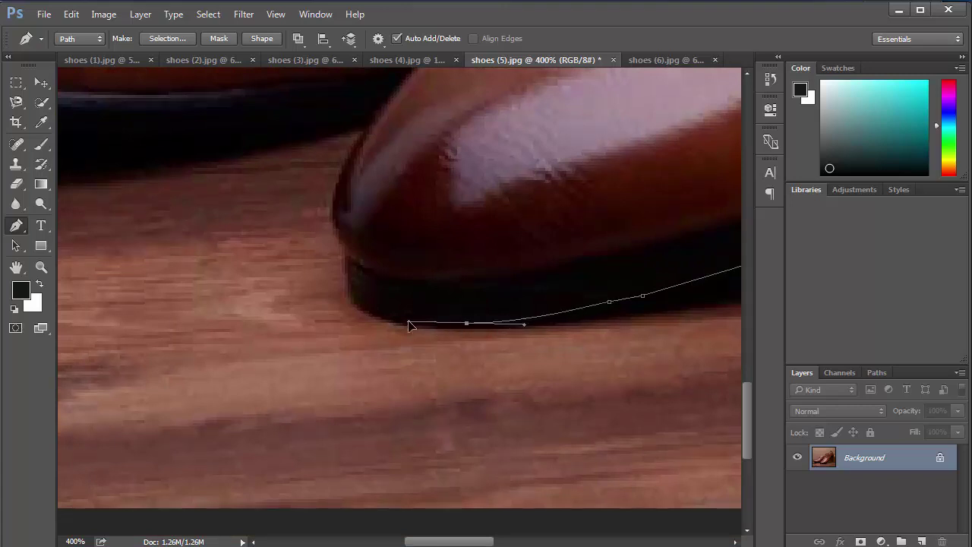
{"action": "left_click_drag", "start_coordinate": [360, 305], "coordinate": [353, 300]}
- Place corner anchors up the toe's front to where it meets the other shoe
{"action": "left_click", "coordinate": [345, 262]}
{"action": "left_click", "coordinate": [345, 250]}
{"action": "left_click", "coordinate": [336, 220]}
{"action": "left_click", "coordinate": [342, 180]}
{"action": "left_click", "coordinate": [369, 126]}
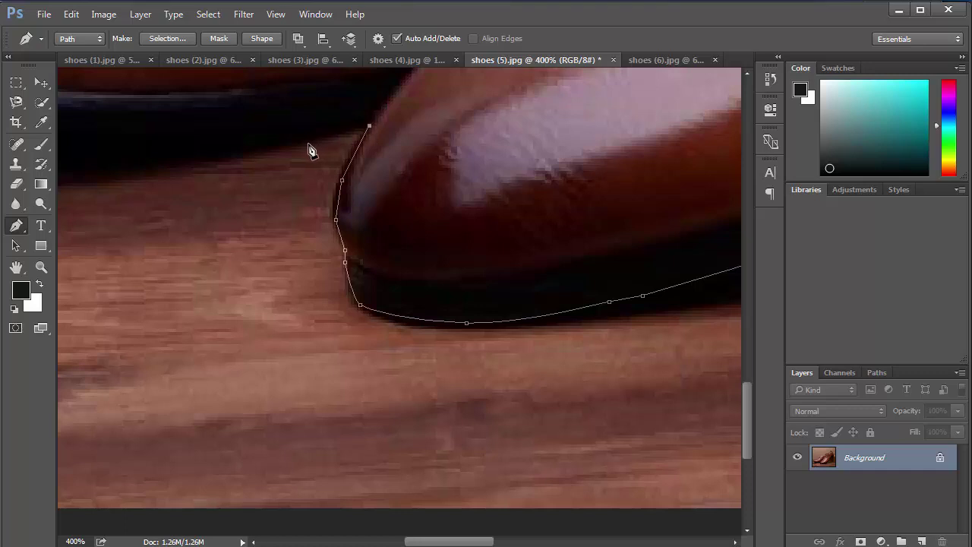
- Trace under the other shoe's sole and toe, then close the path at its start
{"action": "left_click_drag", "start_coordinate": [338, 130], "coordinate": [564, 319]}
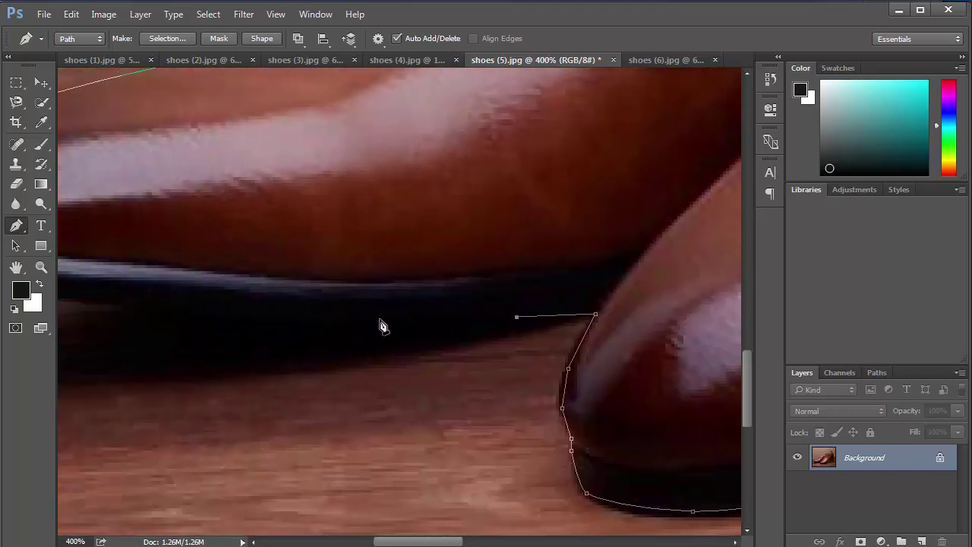
{"action": "left_click_drag", "start_coordinate": [365, 323], "coordinate": [346, 323]}
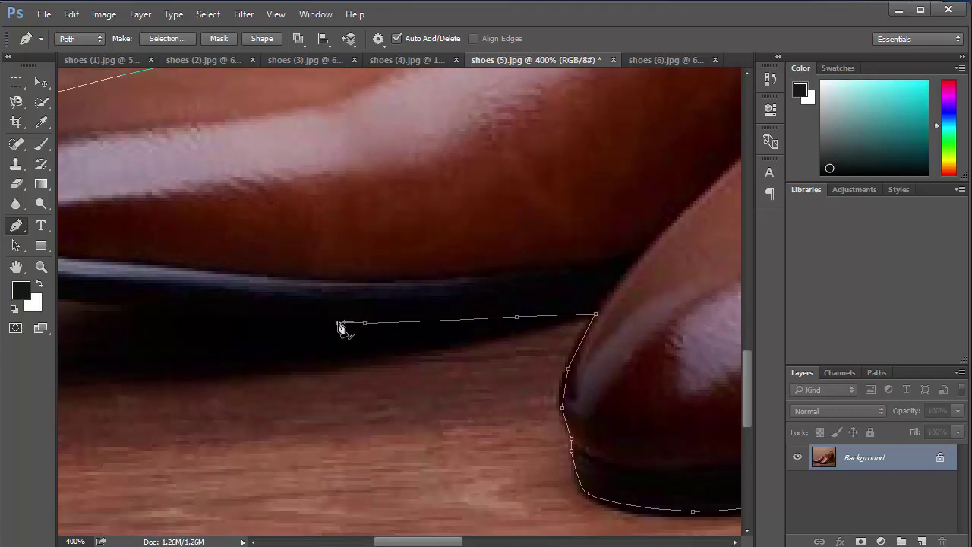
{"action": "left_click_drag", "start_coordinate": [162, 314], "coordinate": [541, 334]}
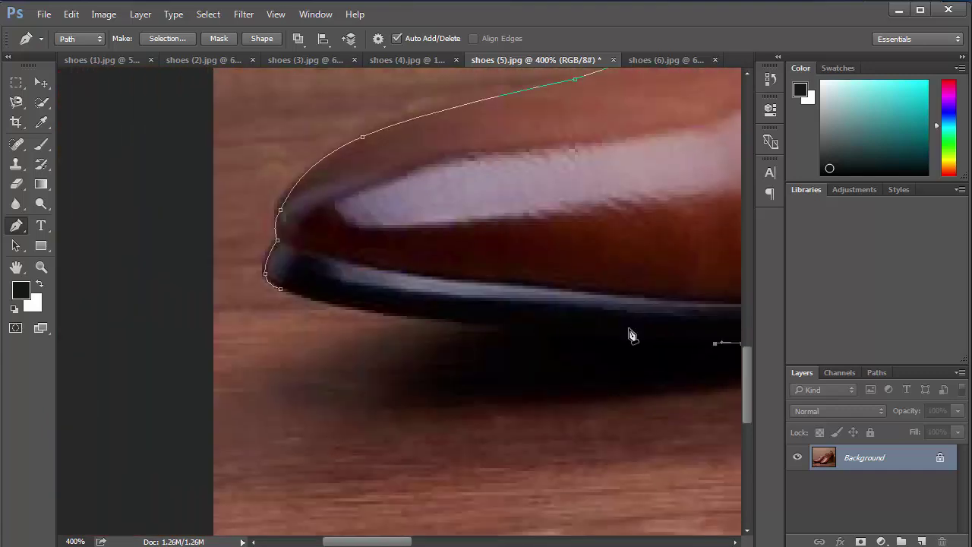
{"action": "left_click_drag", "start_coordinate": [469, 321], "coordinate": [453, 320]}
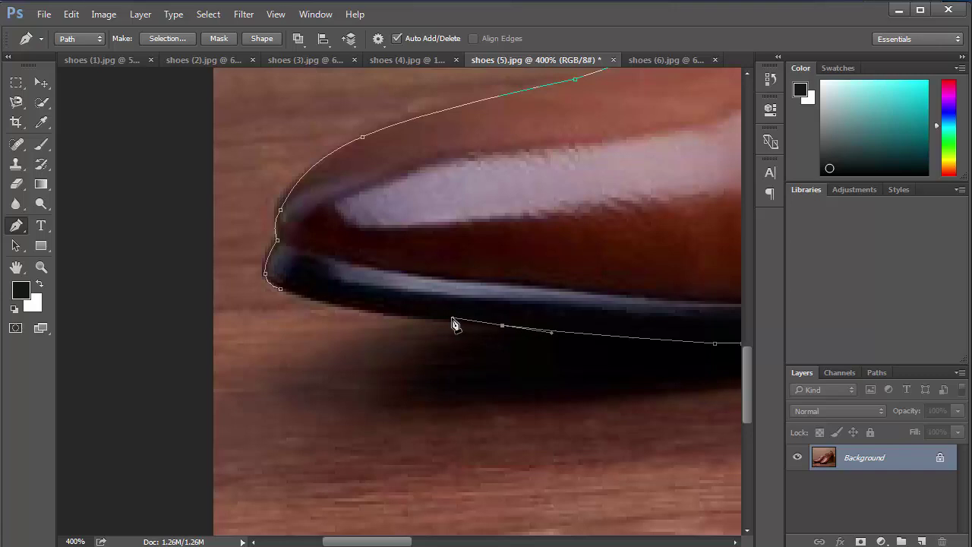
{"action": "left_click", "coordinate": [372, 311]}
{"action": "left_click", "coordinate": [317, 298]}
{"action": "left_click", "coordinate": [281, 291]}
{"action": "key", "text": "ctrl+minus"}
{"action": "key", "text": "ctrl+minus"}
{"action": "key", "text": "ctrl+minus"}
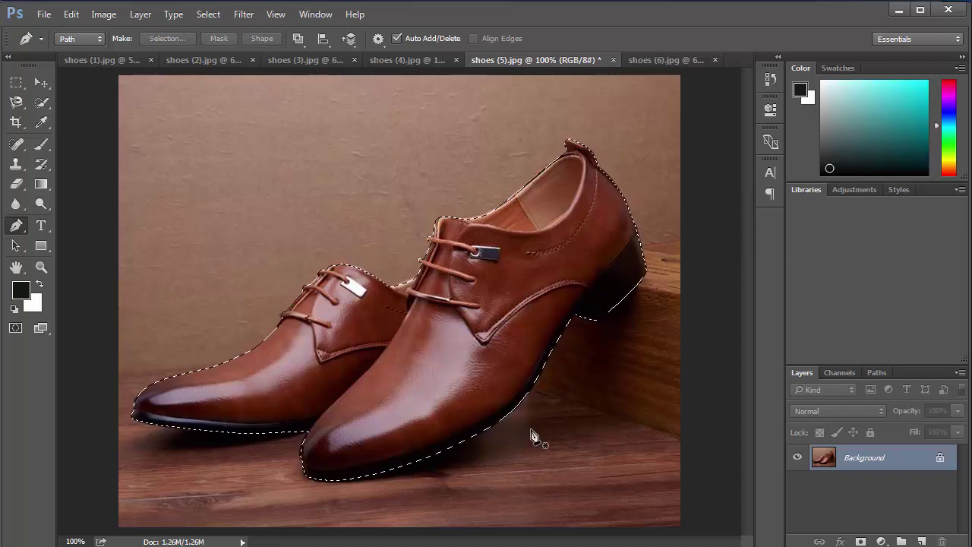
- Create a new 680×451 px transparent document and paste the cut-out shoes onto Layer 1
{"action": "key", "text": "ctrl+n"}
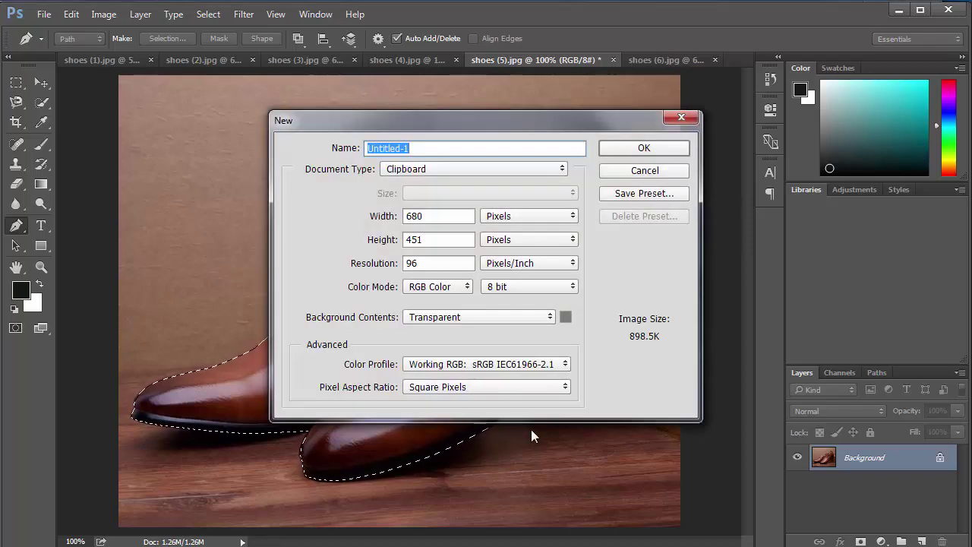
{"action": "key", "text": "Return"}
{"action": "key", "text": "ctrl+b"}
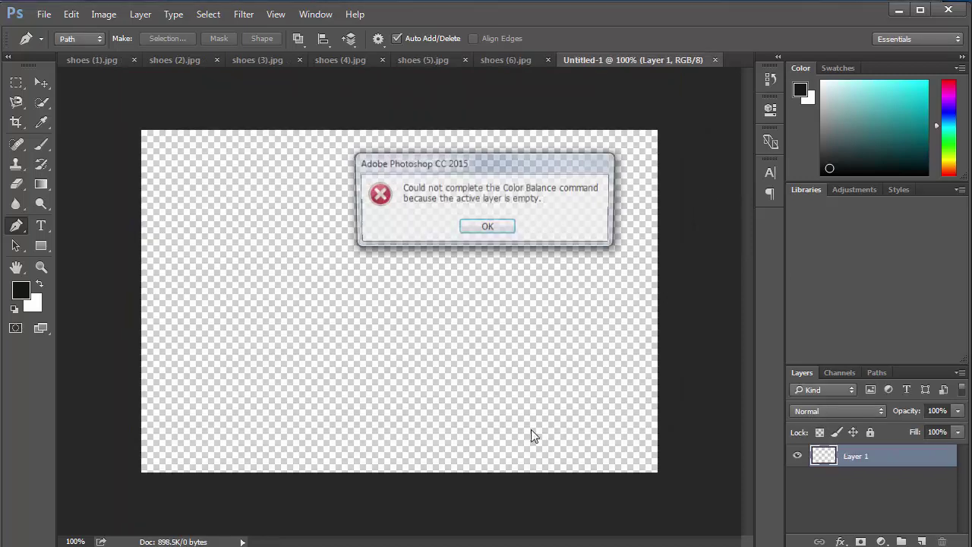
{"action": "key", "text": "Return"}
{"action": "key", "text": "ctrl+v"}
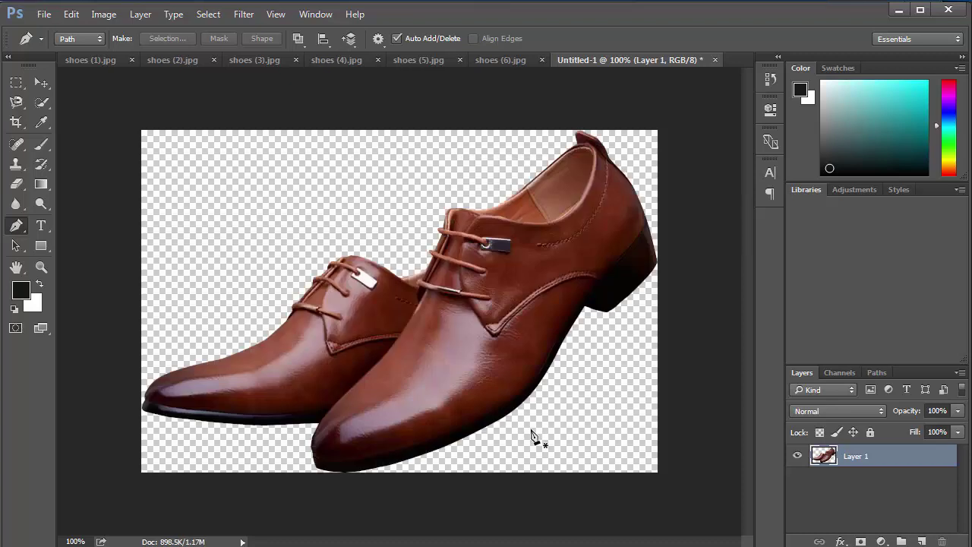
{"action": "left_click", "coordinate": [38, 80]}
- Save the cut-out document as 002.psd
{"action": "key", "text": "ctrl+s"}
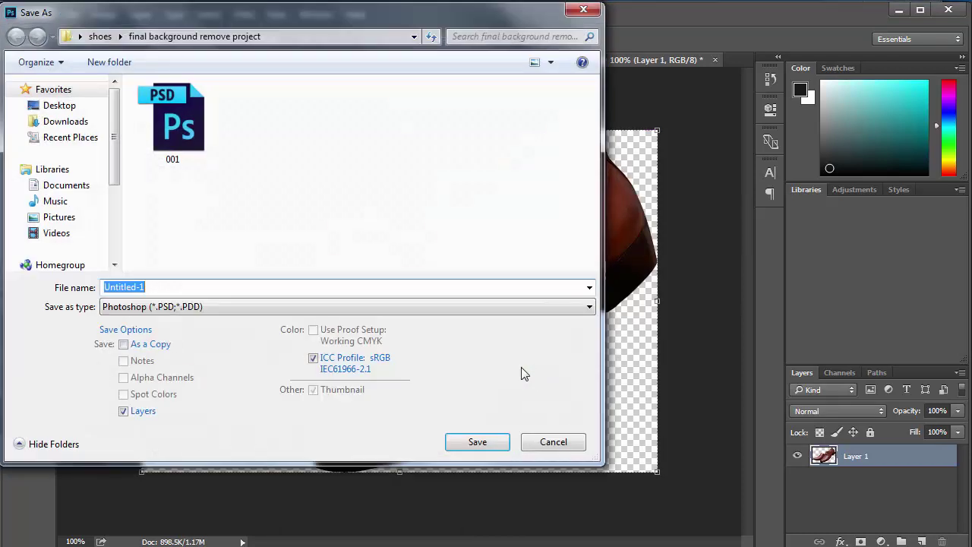
{"action": "type", "text": "002"}
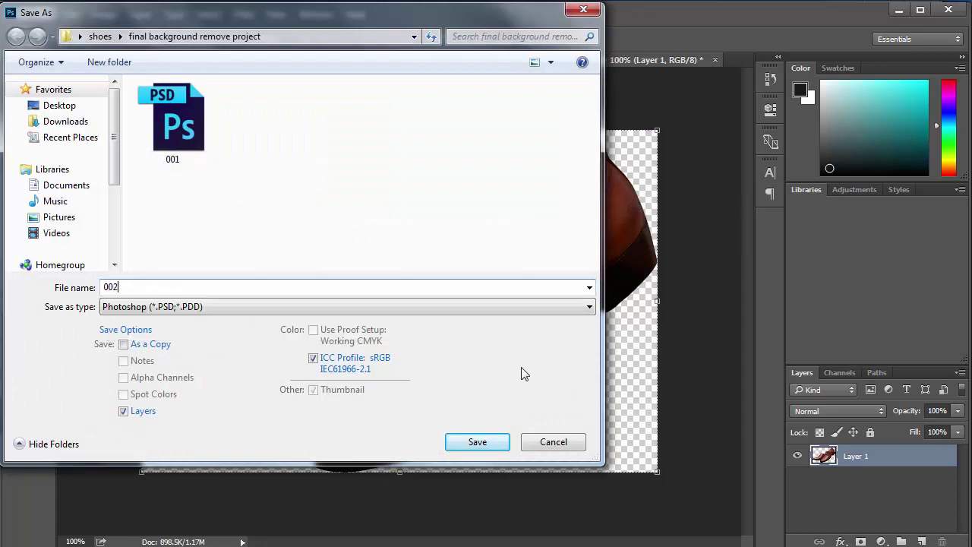
{"action": "key", "text": "Return"}
{"action": "key", "text": "Return"}
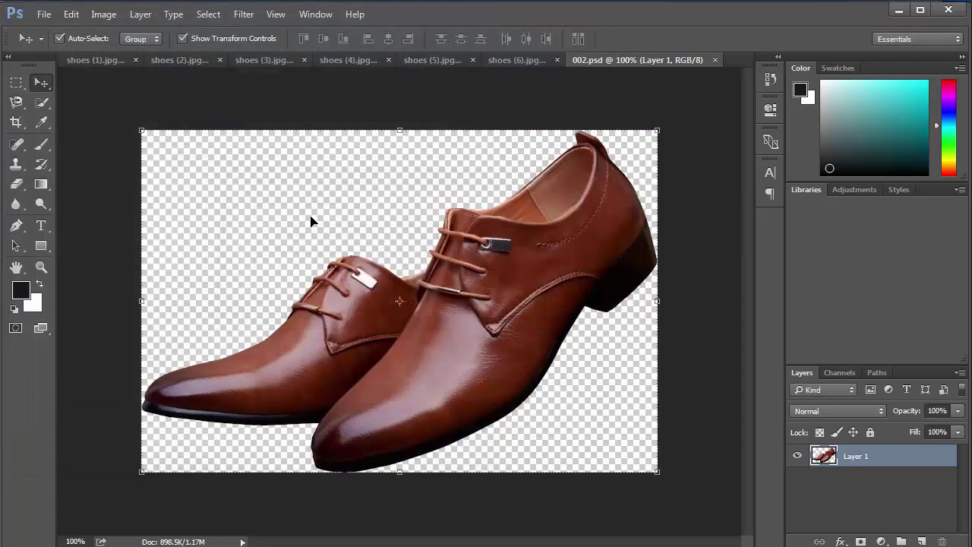
- Save a PNG copy named 002, accepting the PNG options, then minimize Photoshop
{"action": "left_click", "coordinate": [36, 16]}
{"action": "left_click", "coordinate": [67, 180]}
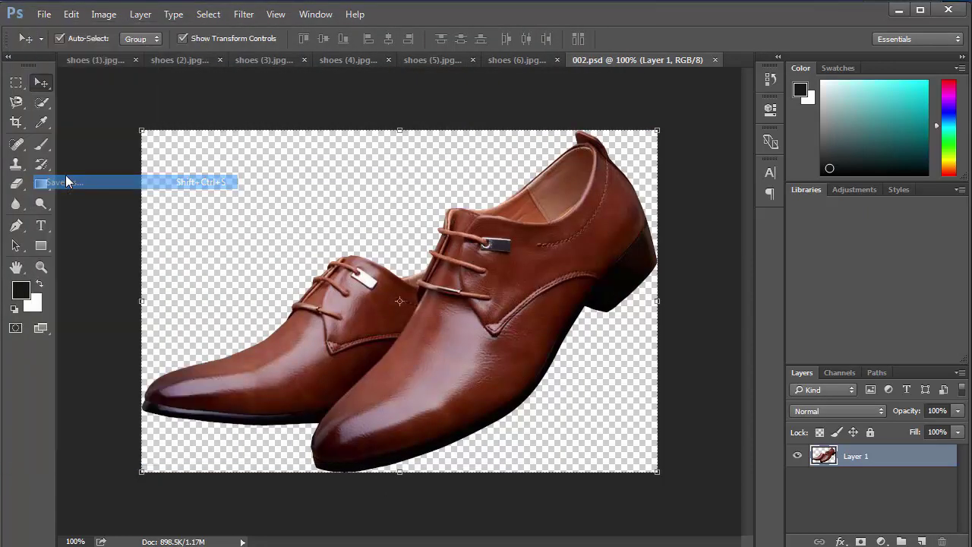
{"action": "left_click", "coordinate": [196, 307]}
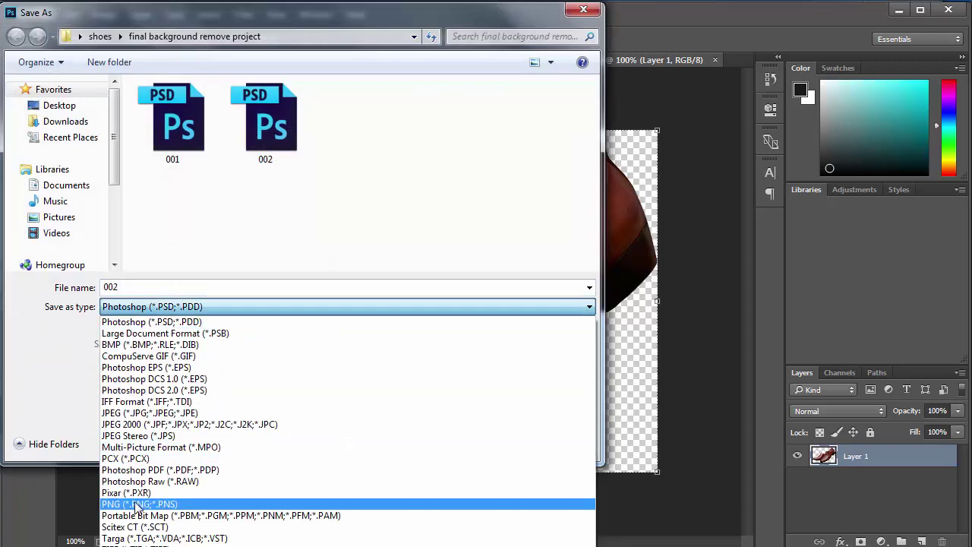
{"action": "left_click", "coordinate": [136, 504]}
{"action": "left_click", "coordinate": [476, 445]}
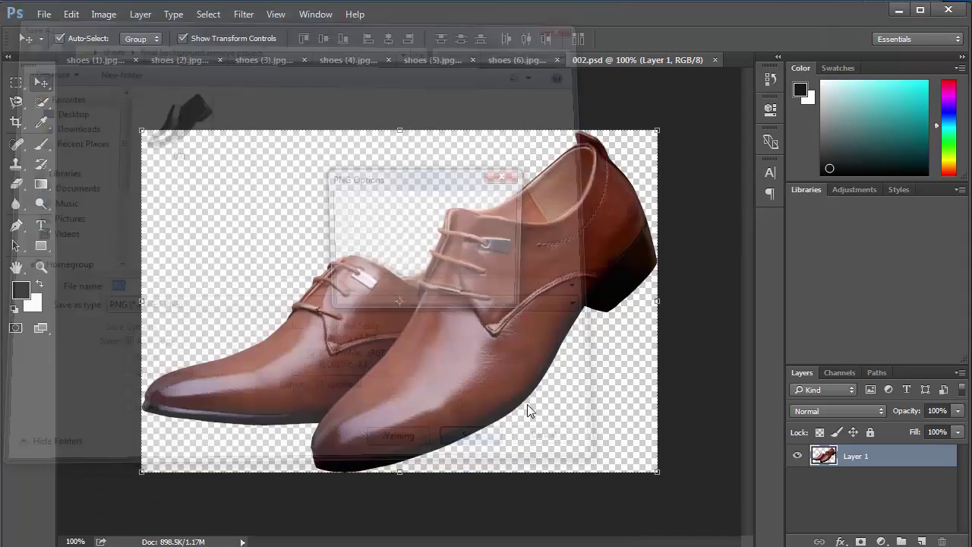
{"action": "left_click", "coordinate": [473, 210]}
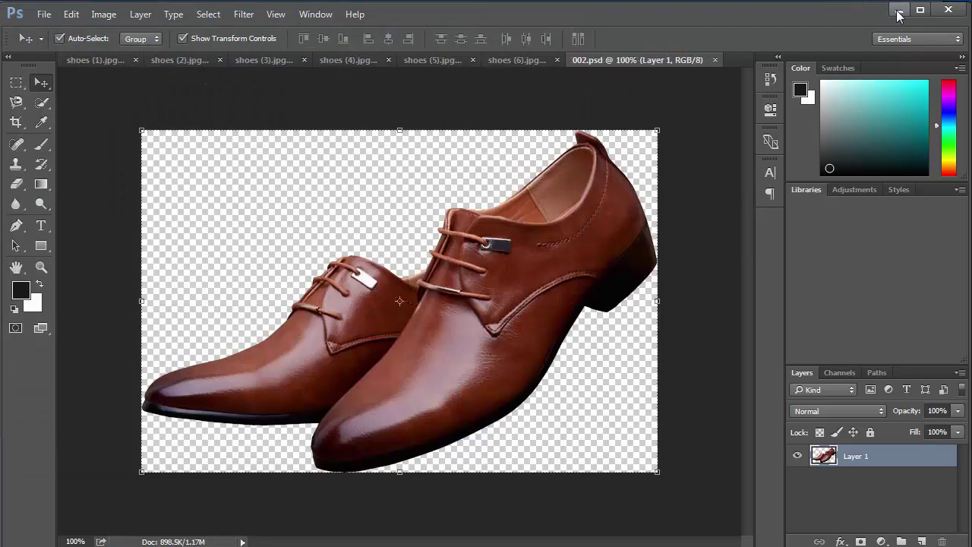
{"action": "left_click", "coordinate": [898, 10]}
- Open the final background remove project folder and preview the 001 and 002 cut-outs in Photo Viewer
{"action": "left_click", "coordinate": [617, 235]}
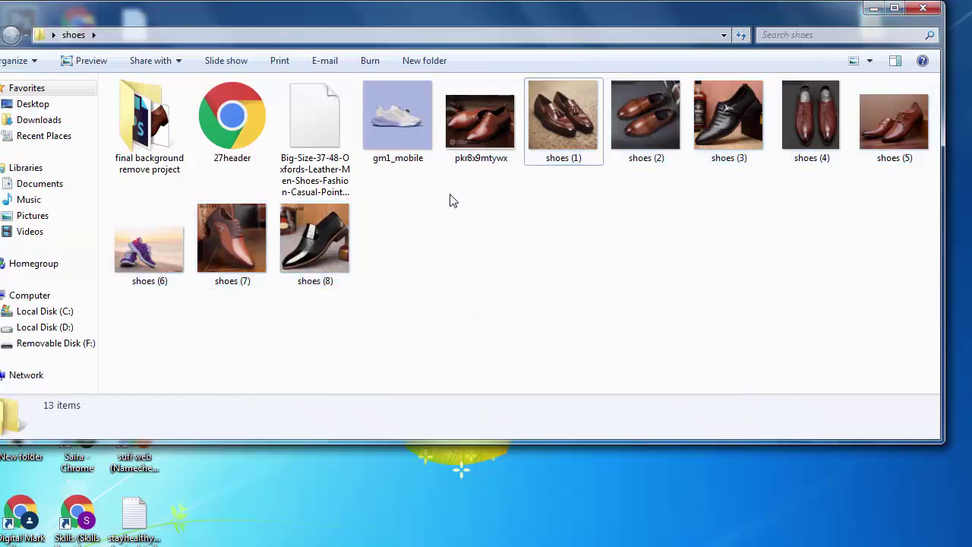
{"action": "double_click", "coordinate": [125, 128]}
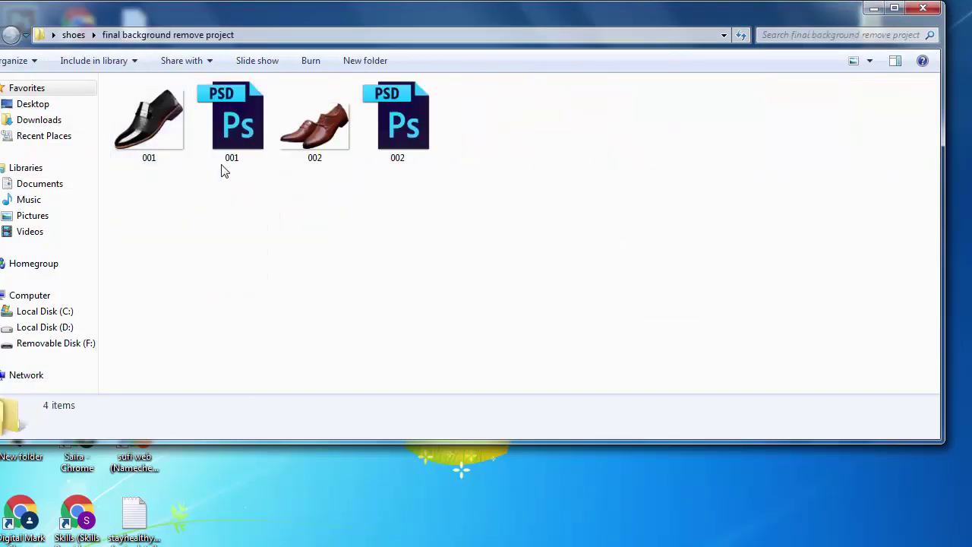
{"action": "left_click", "coordinate": [144, 120]}
{"action": "double_click", "coordinate": [144, 120]}
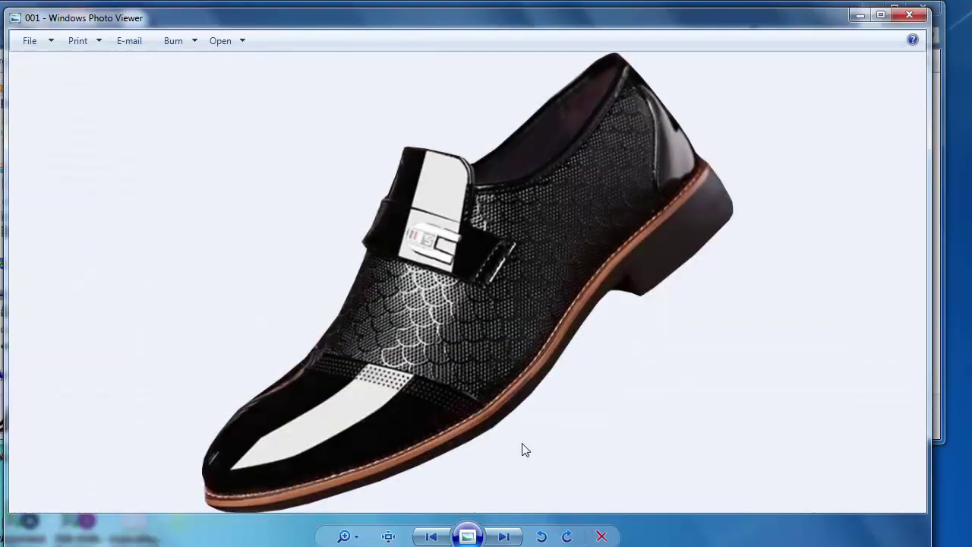
{"action": "left_click", "coordinate": [502, 538]}
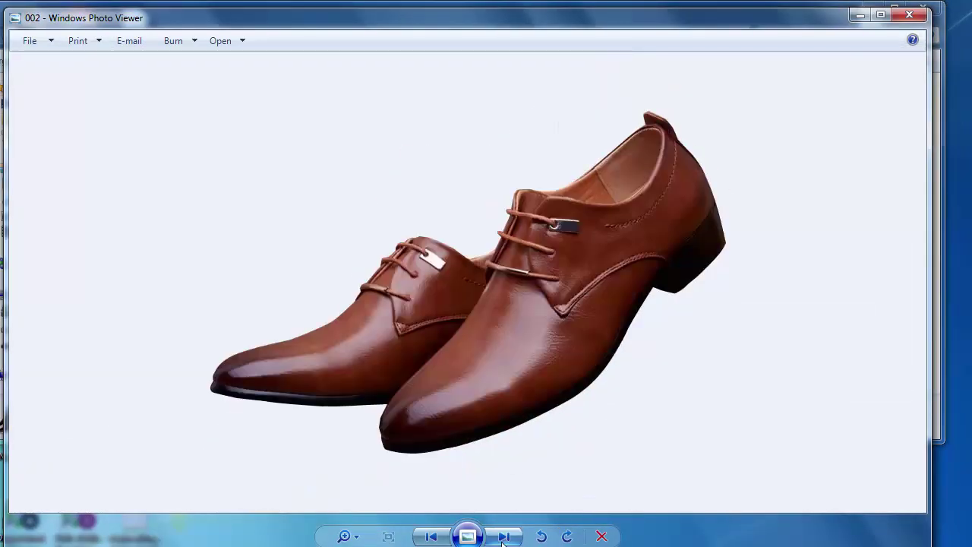
{"action": "left_click", "coordinate": [909, 14]}
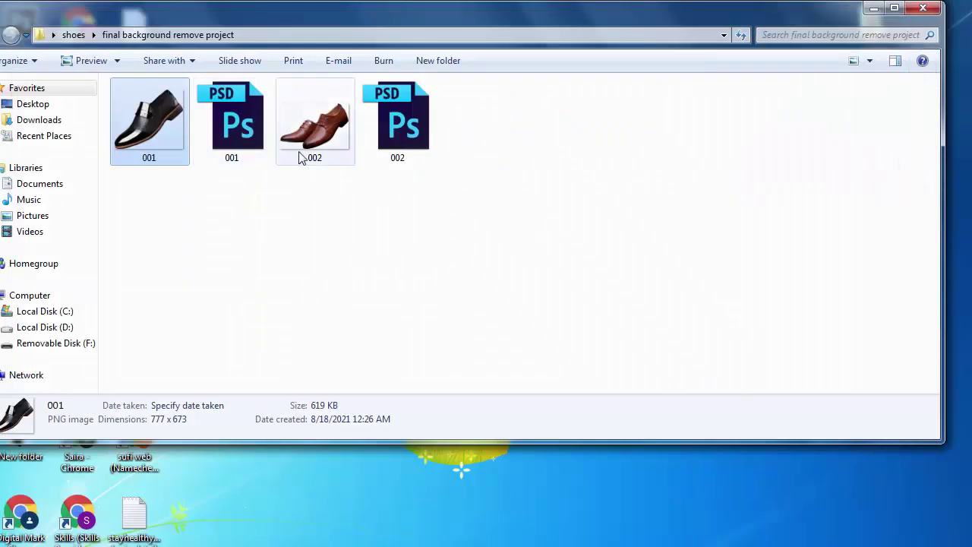
{"action": "left_click", "coordinate": [253, 142]}
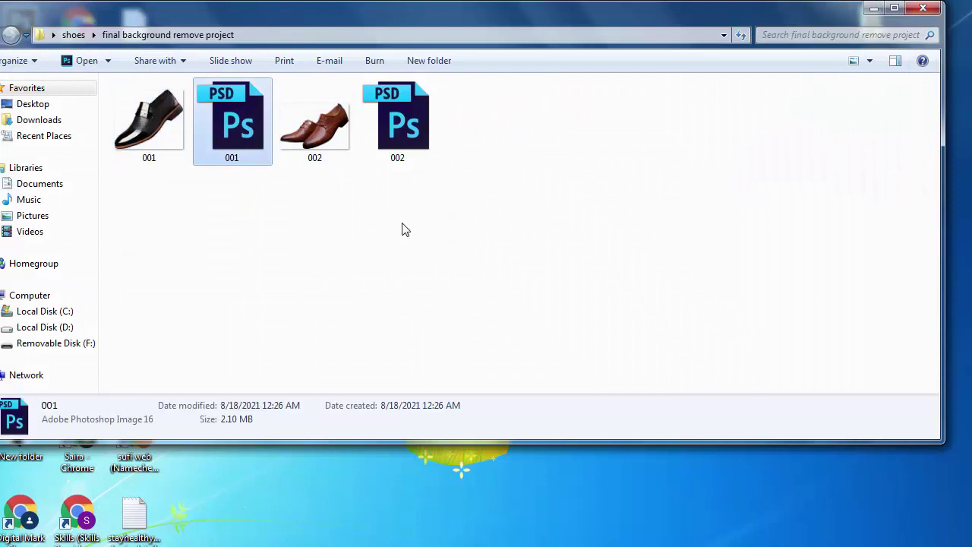